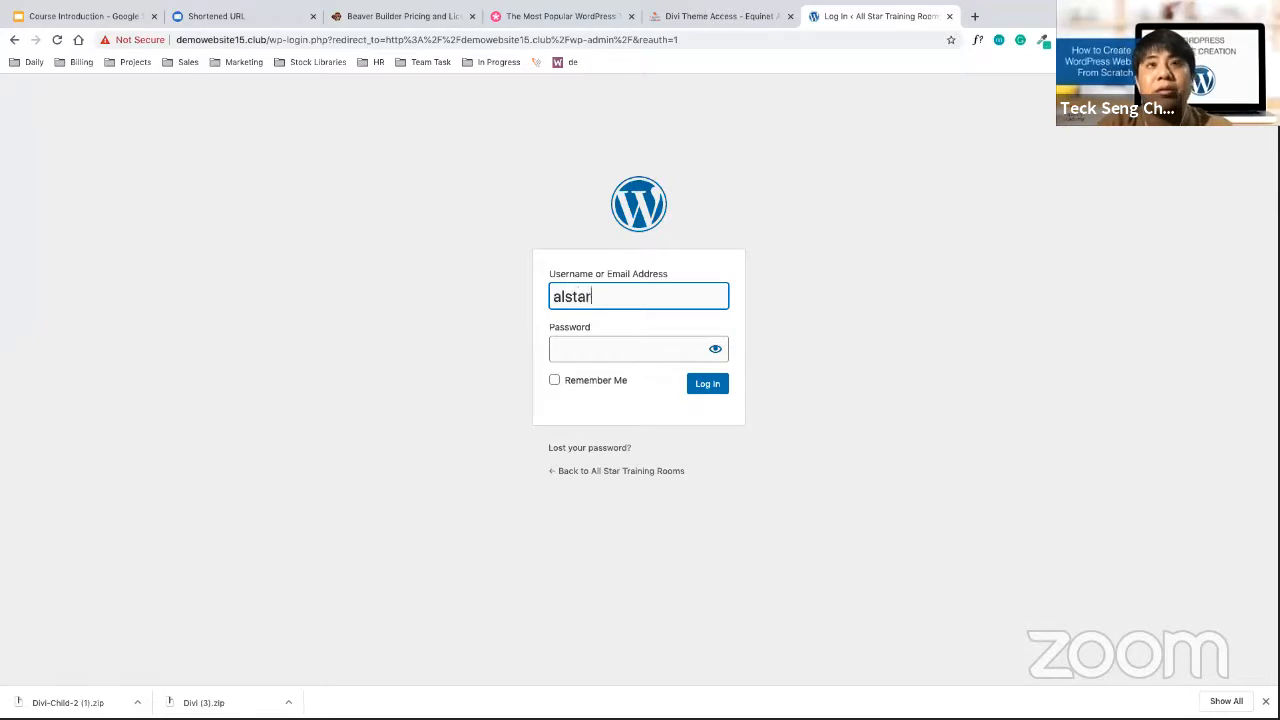
Enter the account password on the demowebsite15.club login form and submit it
{"action": "key", "text": "Tab"}
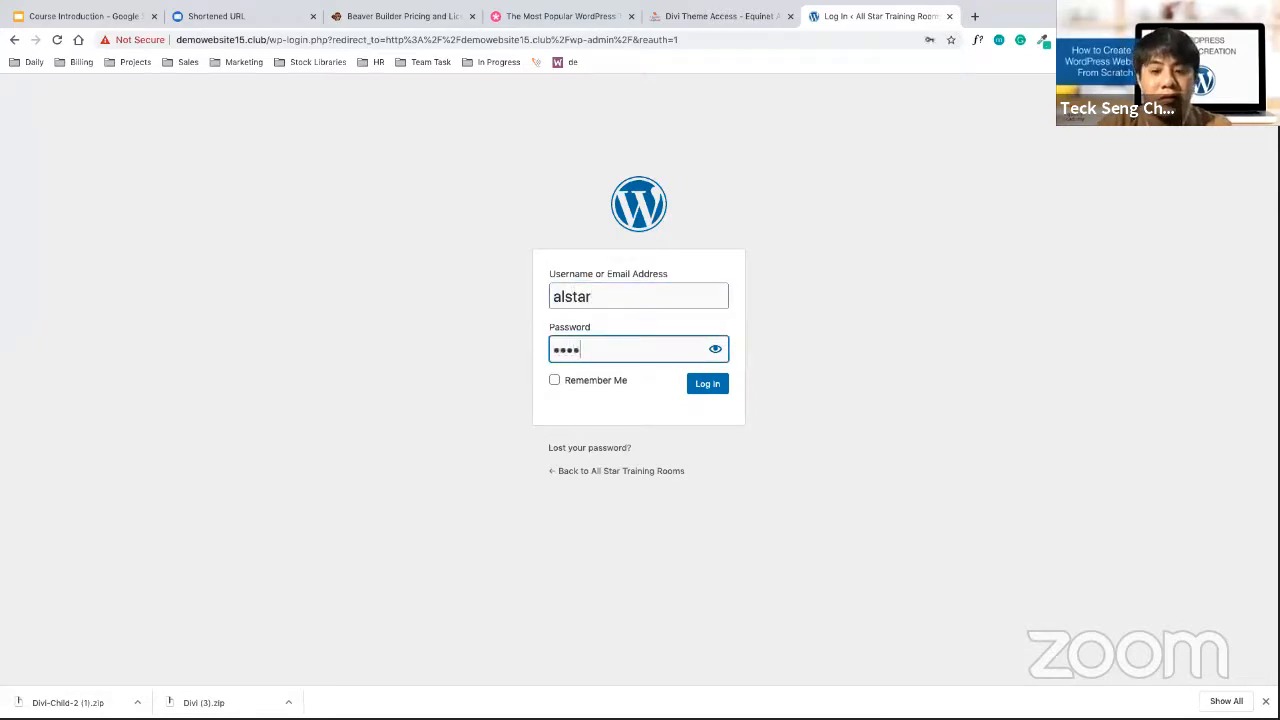
{"action": "key", "text": "ctrl+a"}
{"action": "type", "text": "a"}
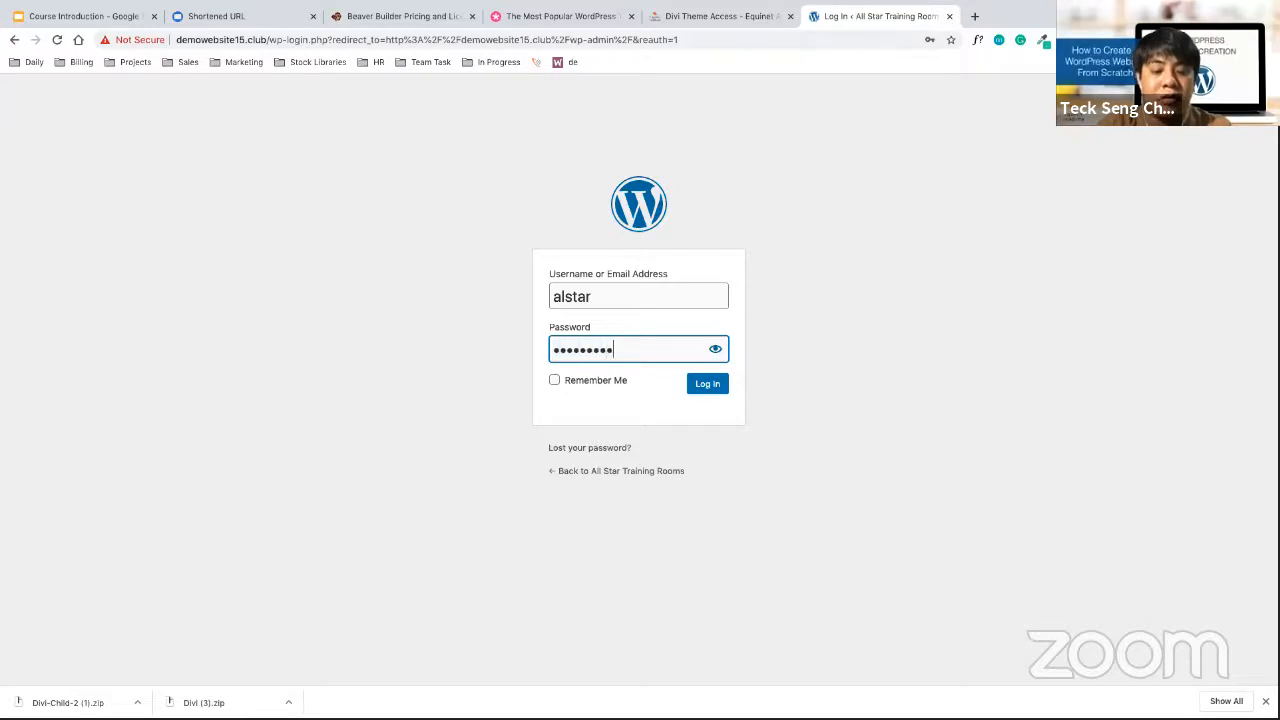
{"action": "key", "text": "Return"}
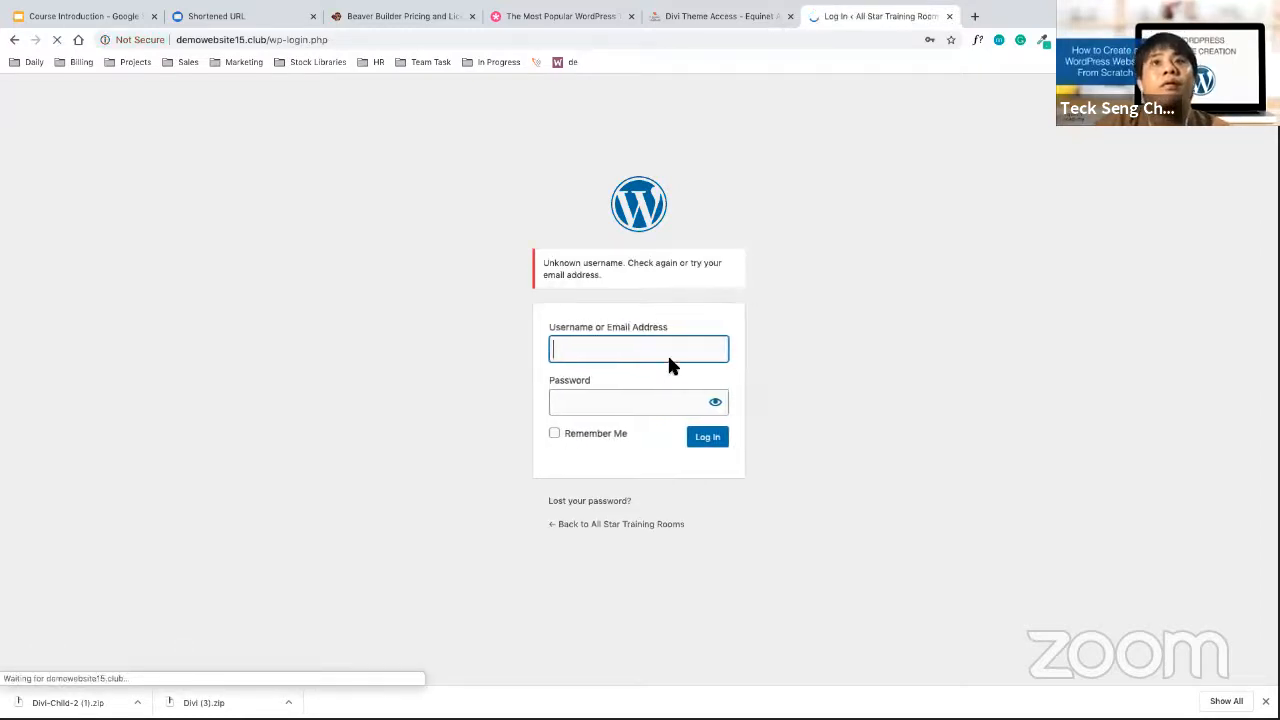
After the Unknown username error, retype the admin username and move on to the password field
{"action": "type", "text": "al"}
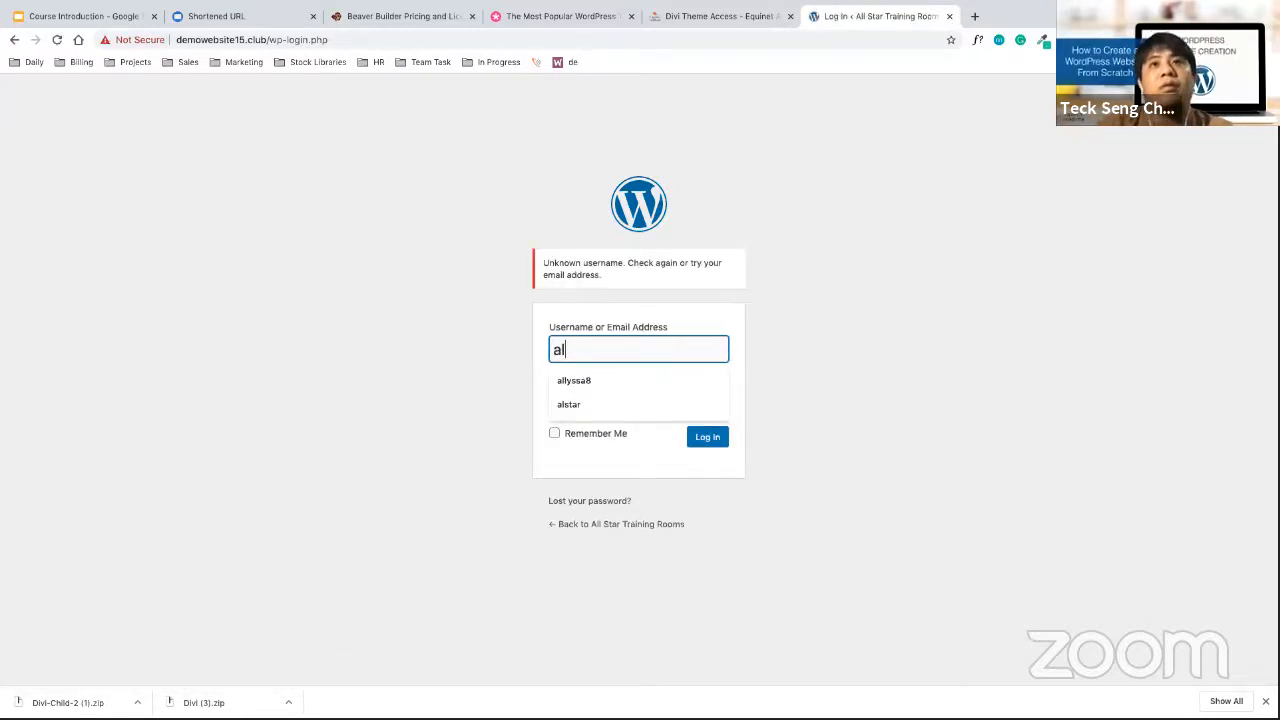
{"action": "type", "text": "rst"}
{"action": "key", "text": "BackSpace"}
{"action": "key", "text": "BackSpace"}
{"action": "key", "text": "BackSpace"}
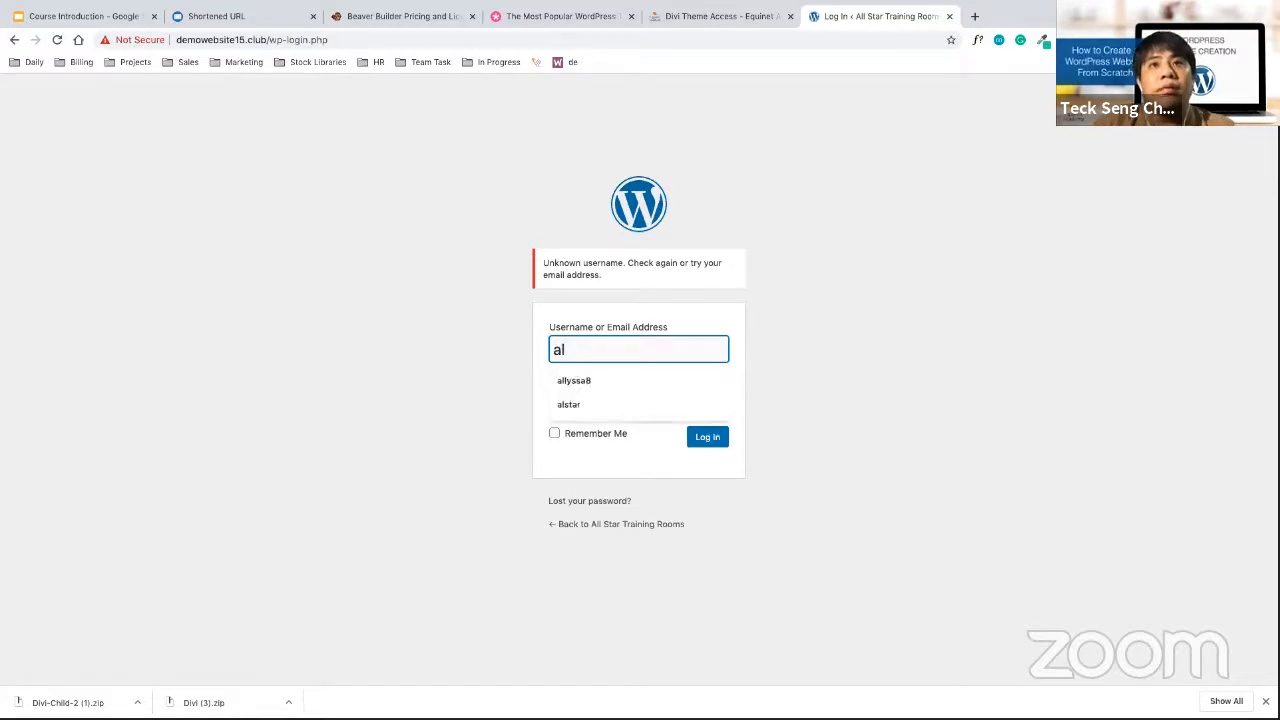
{"action": "type", "text": "r"}
{"action": "key", "text": "super+a"}
{"action": "type", "text": "Als"}
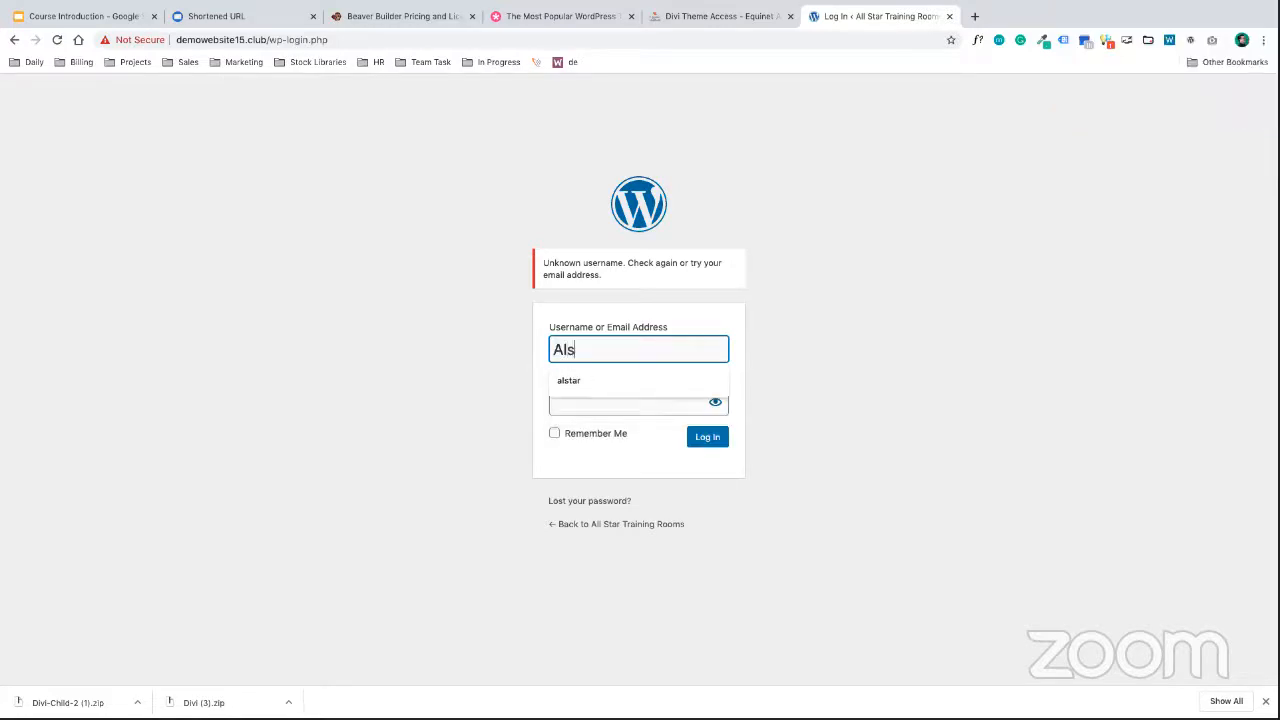
{"action": "key", "text": "Tab"}
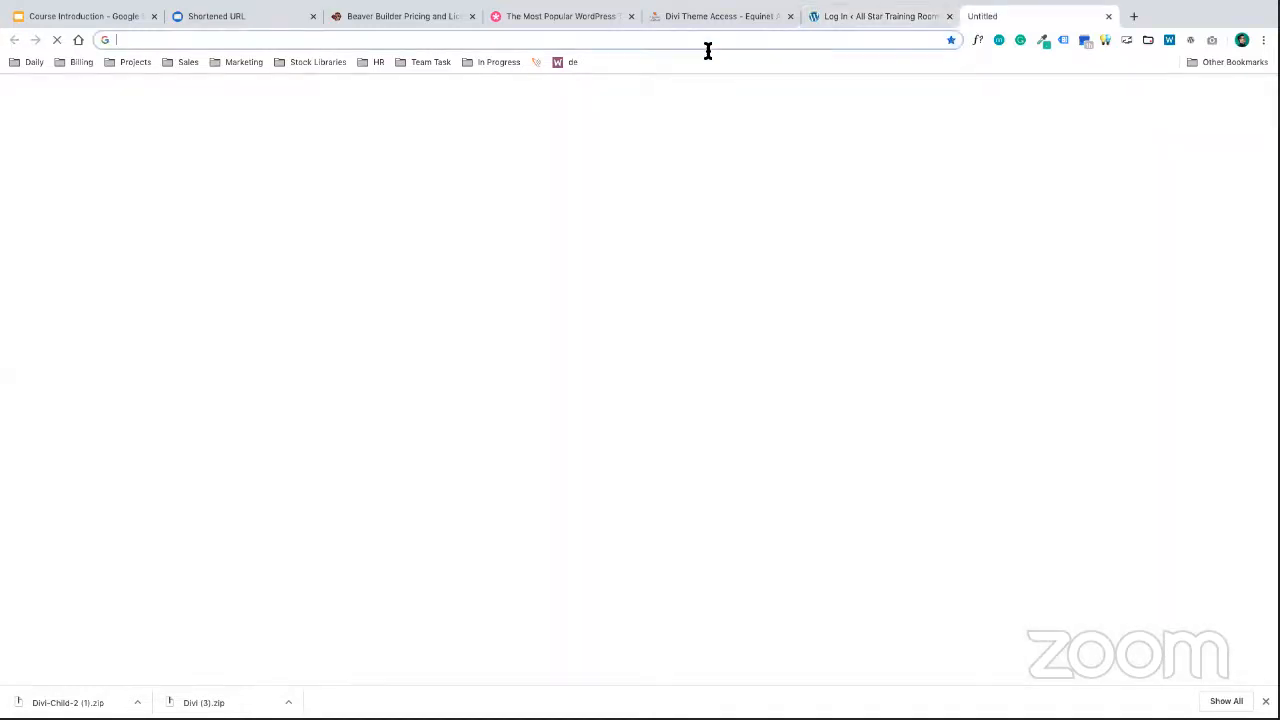
Load equinetacademy.com/demo-sites/ in a new Chrome tab
{"action": "left_click", "coordinate": [973, 17]}
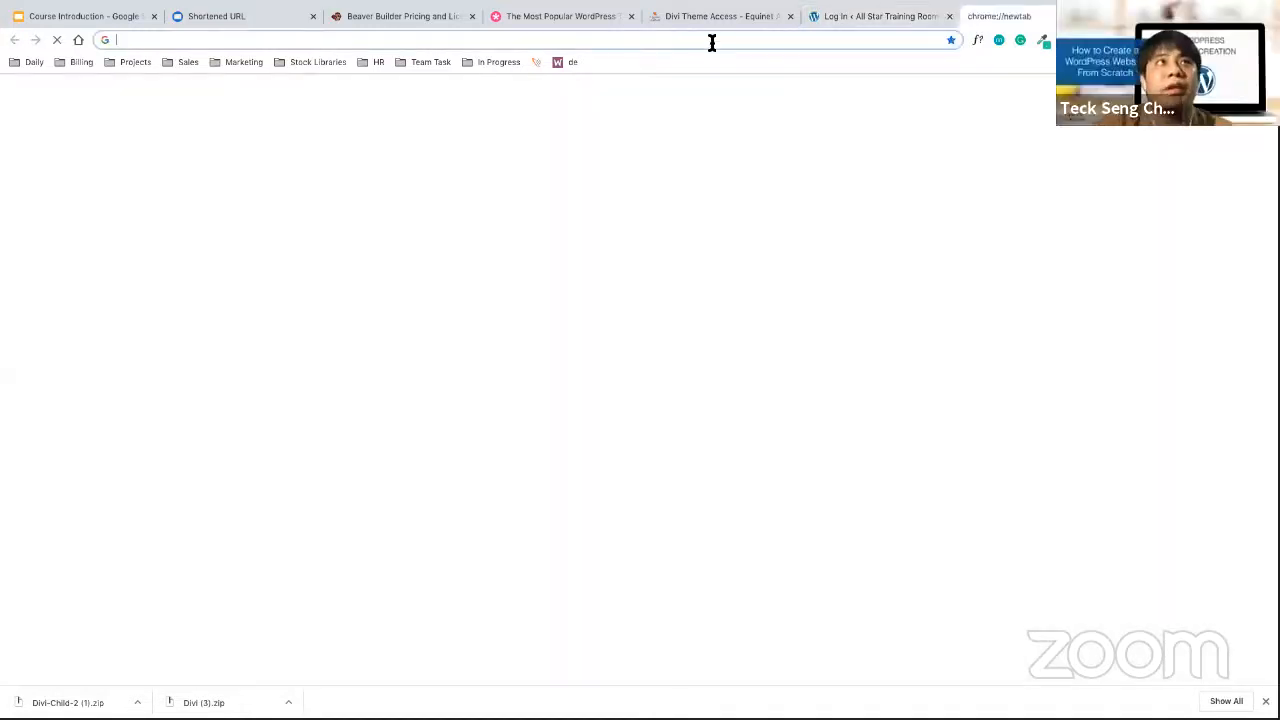
{"action": "type", "text": "de"}
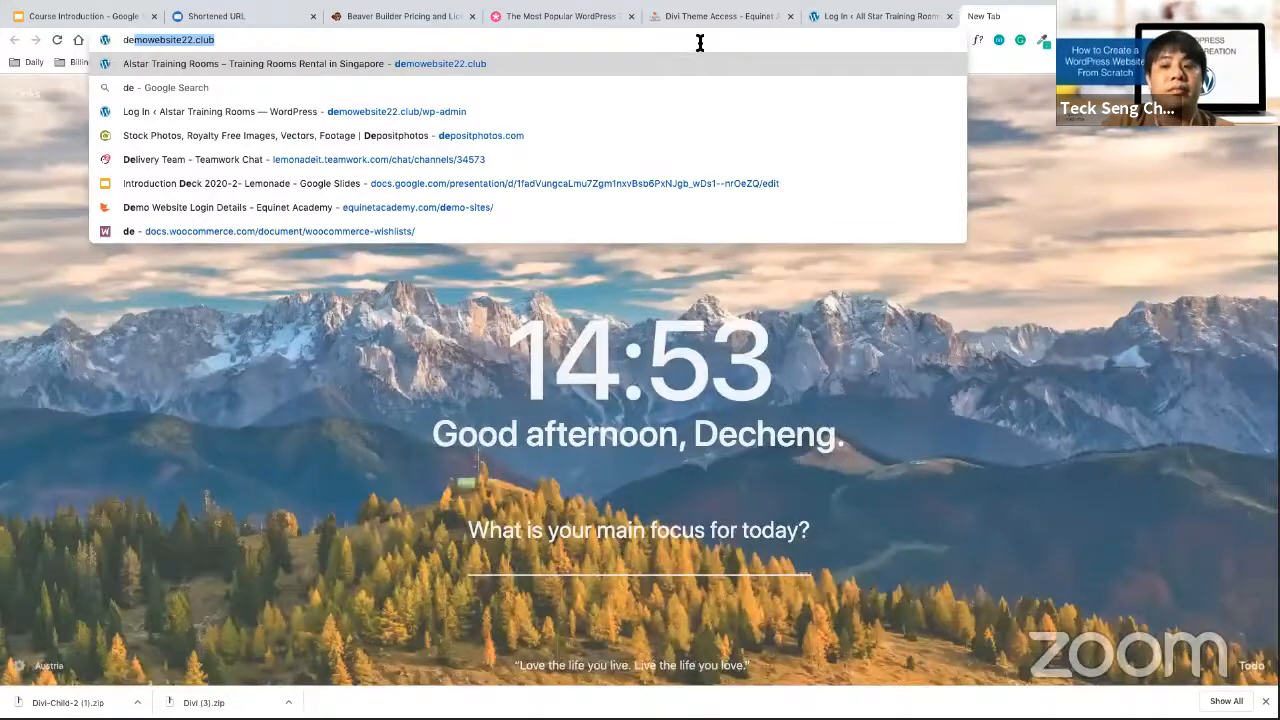
{"action": "left_click", "coordinate": [700, 43]}
{"action": "key", "text": "super+a"}
{"action": "type", "text": "eq"}
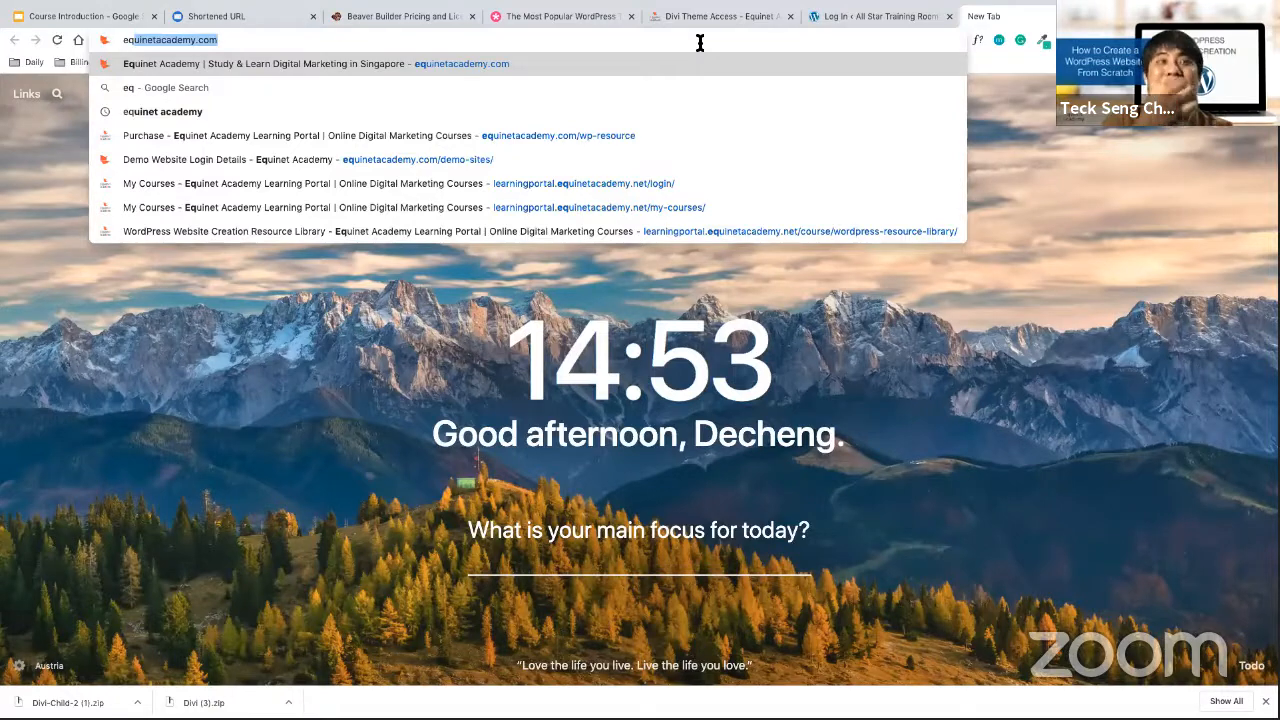
{"action": "key", "text": "Right"}
{"action": "type", "text": "/"}
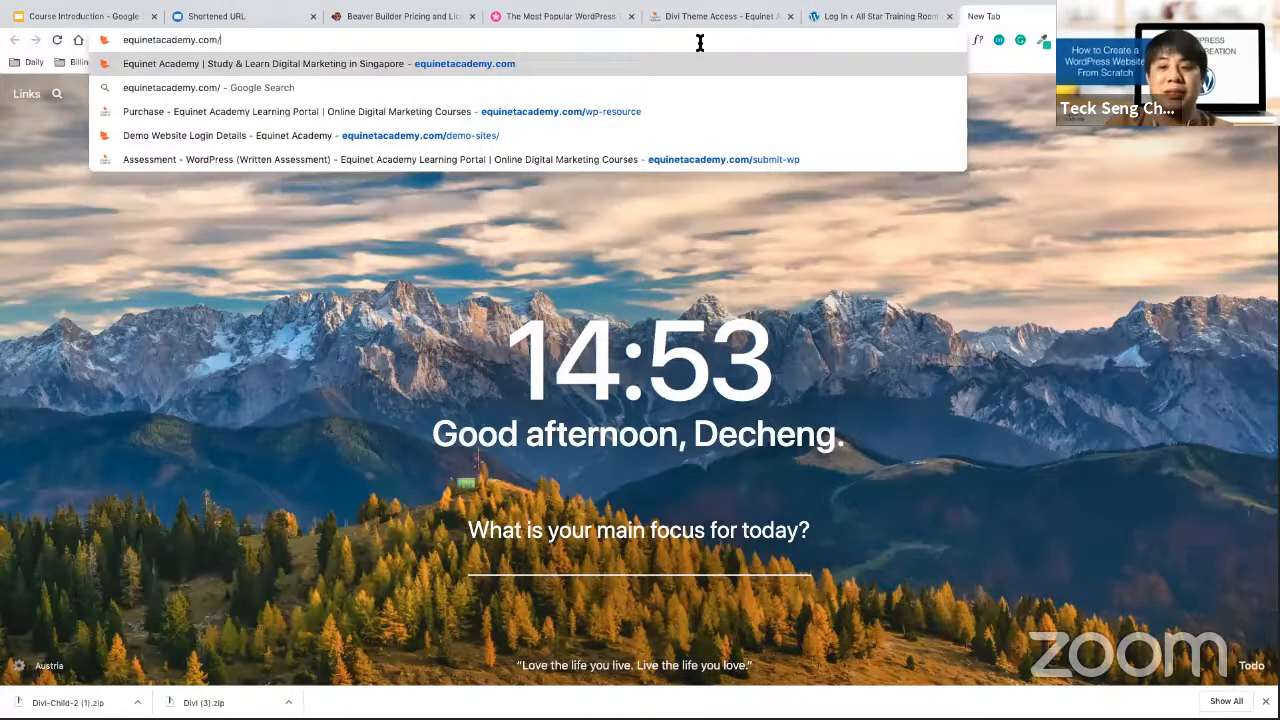
{"action": "type", "text": "wo"}
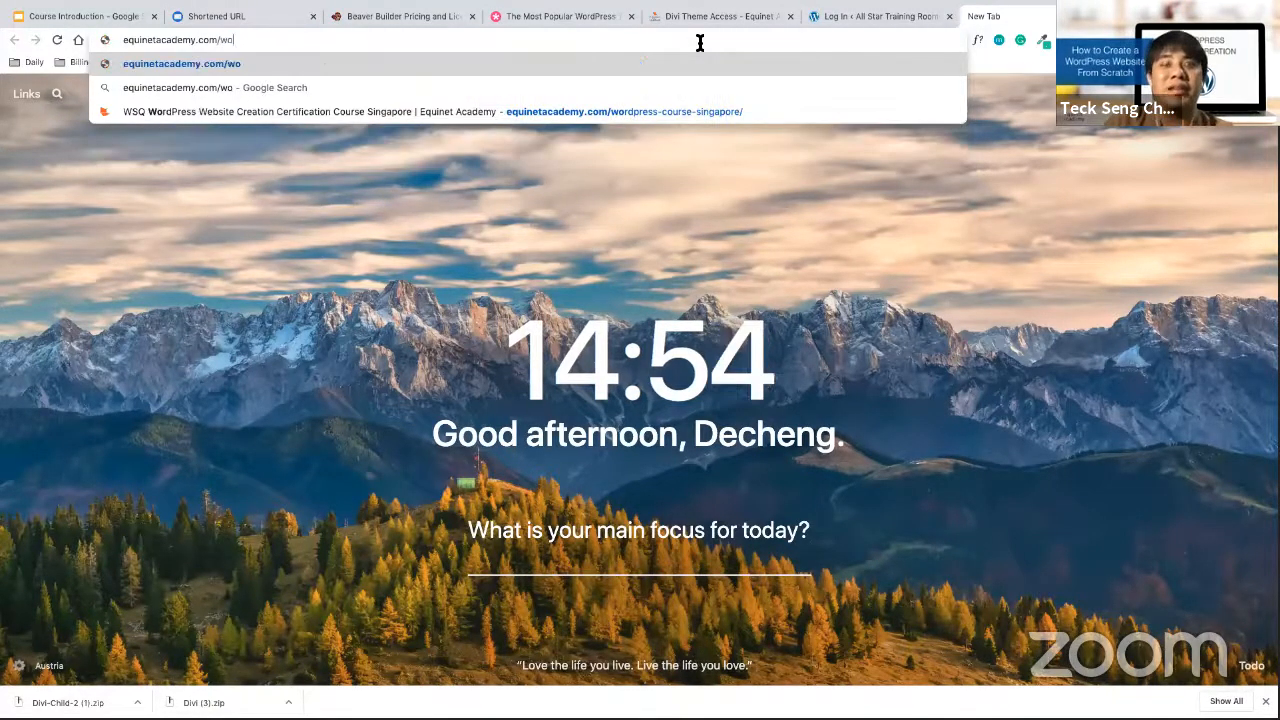
{"action": "key", "text": "BackSpace"}
{"action": "type", "text": "p"}
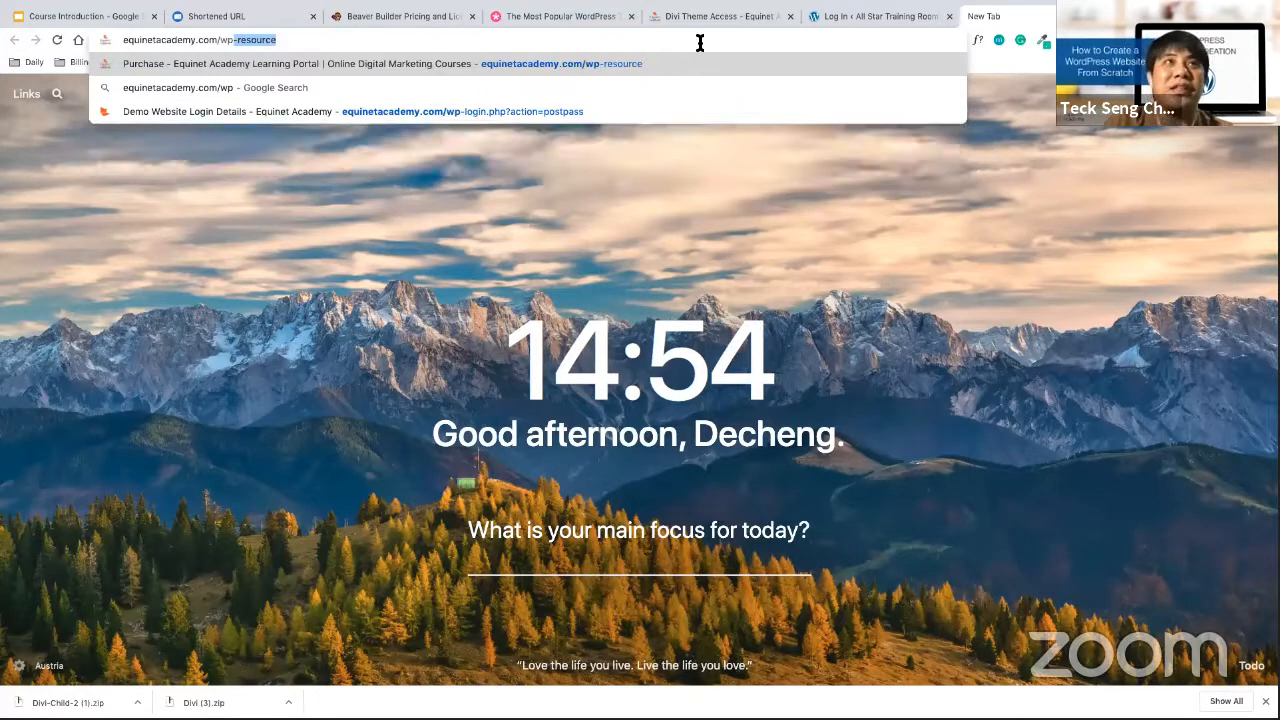
{"action": "type", "text": "-site"}
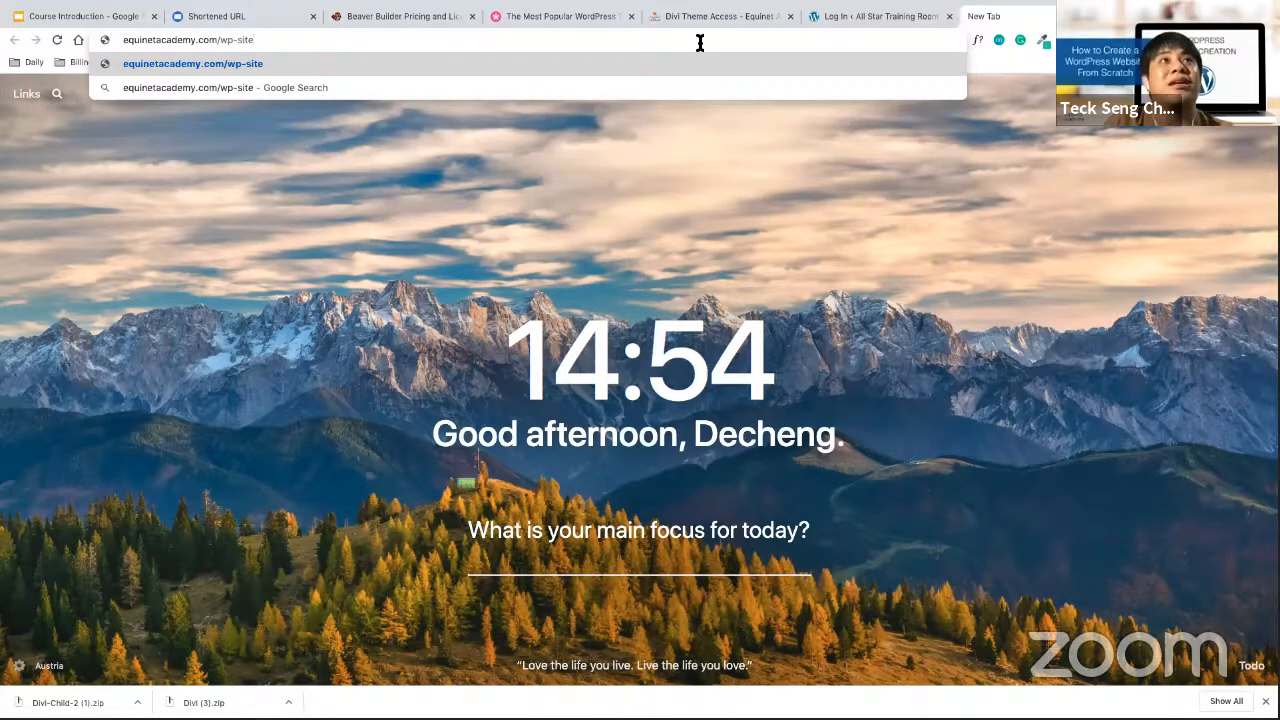
{"action": "key", "text": "BackSpace"}
{"action": "key", "text": "BackSpace"}
{"action": "key", "text": "BackSpace"}
{"action": "key", "text": "BackSpace"}
{"action": "key", "text": "BackSpace"}
{"action": "key", "text": "BackSpace"}
{"action": "key", "text": "BackSpace"}
{"action": "type", "text": "dem"}
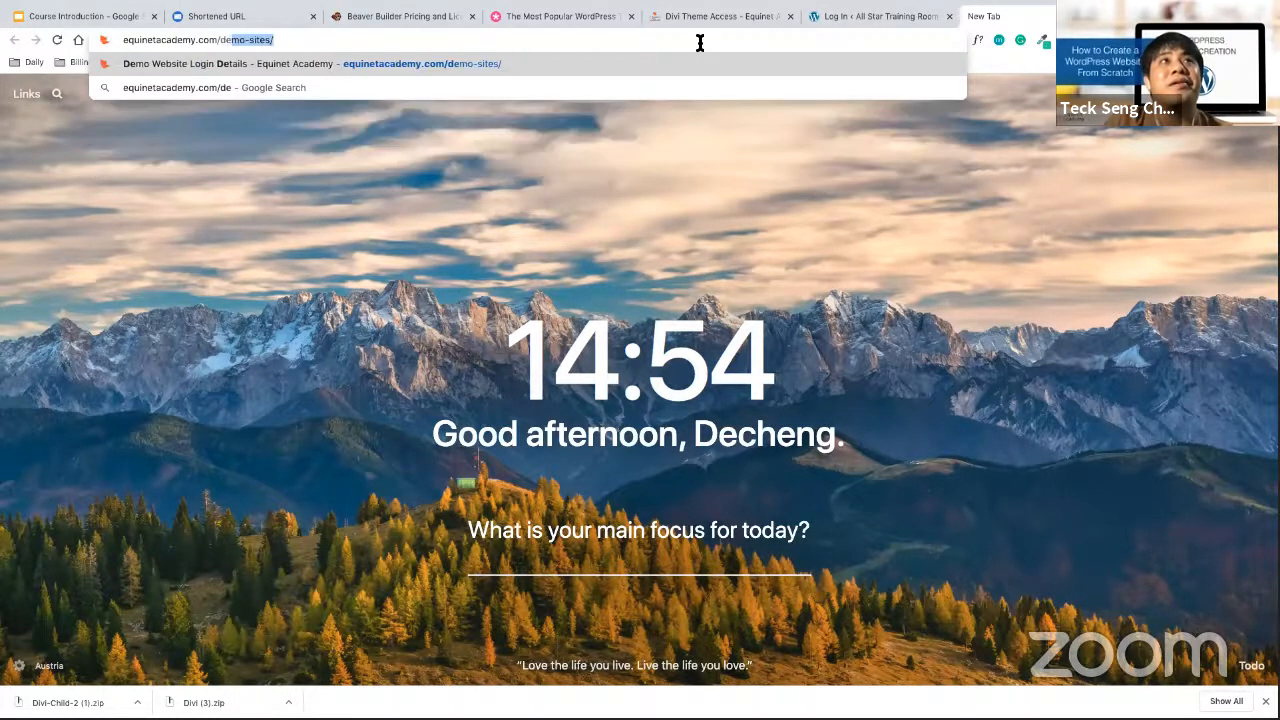
{"action": "key", "text": "Right"}
{"action": "key", "text": "Return"}
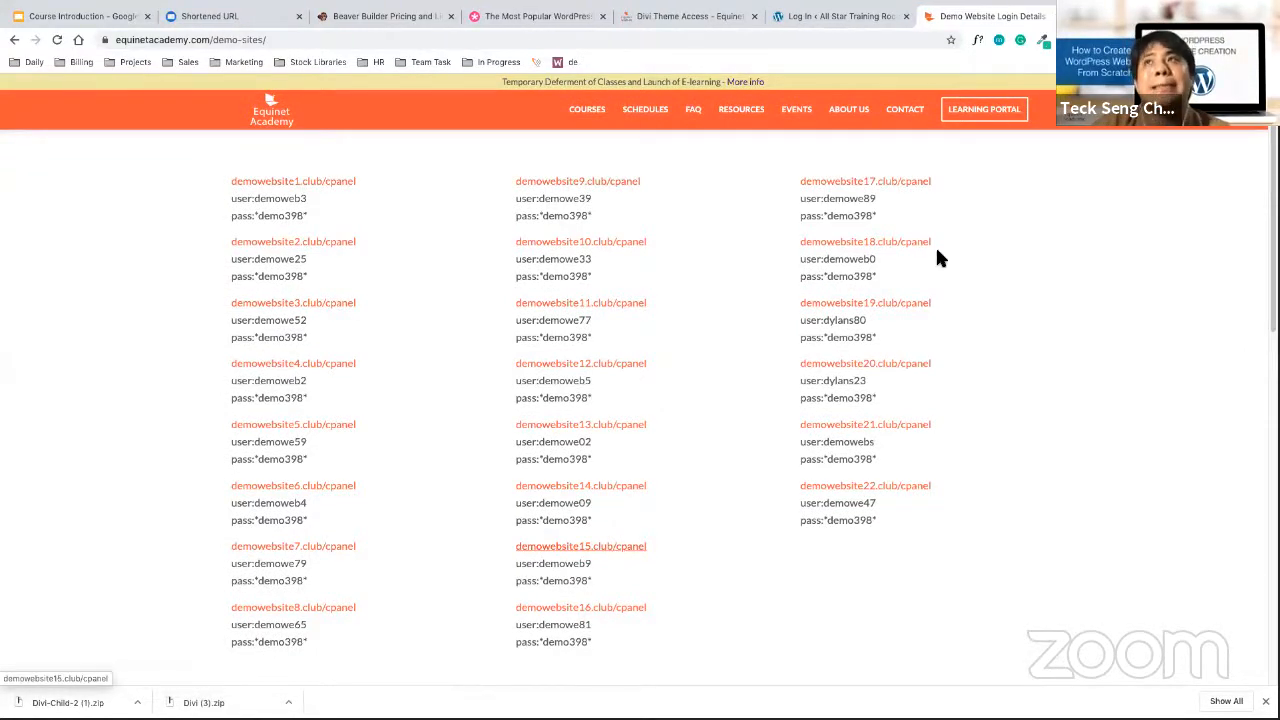
Copy the demowebsite15 cPanel username into the cPanel login page
{"action": "left_click_drag", "start_coordinate": [600, 565], "coordinate": [537, 565]}
{"action": "key", "text": "super+c"}
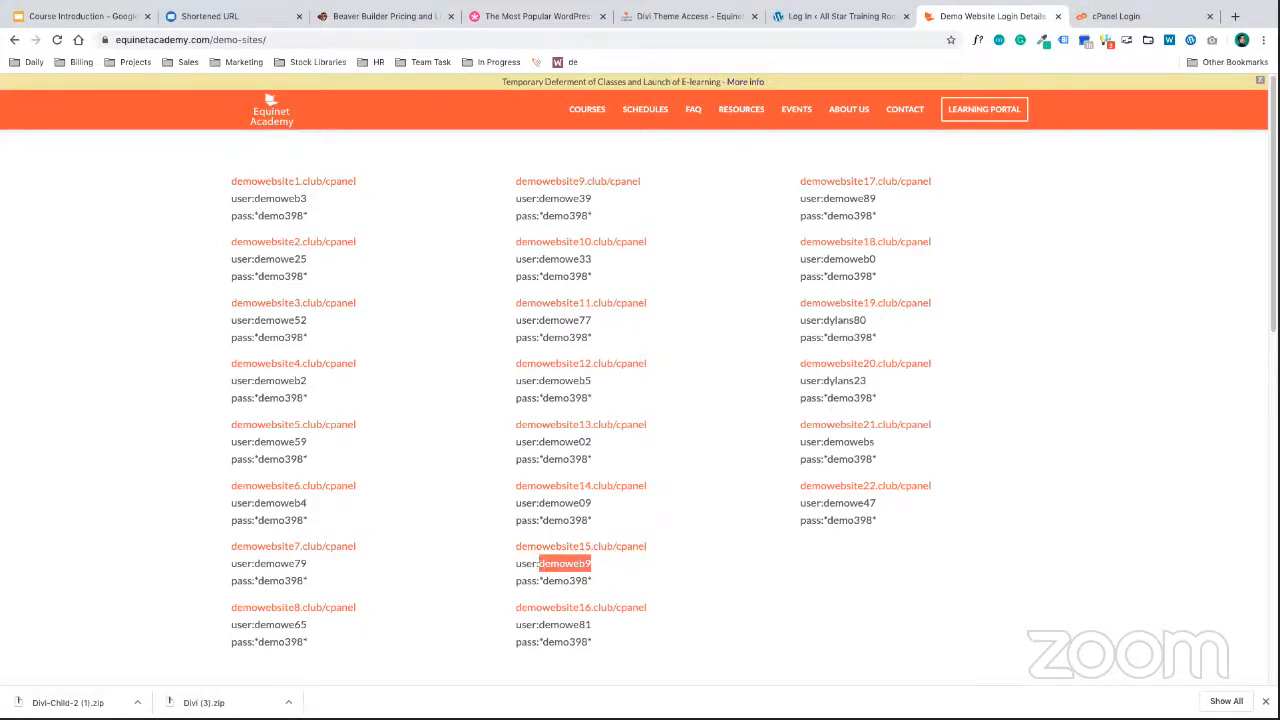
{"action": "left_click", "coordinate": [1115, 22]}
{"action": "key", "text": "super+v"}
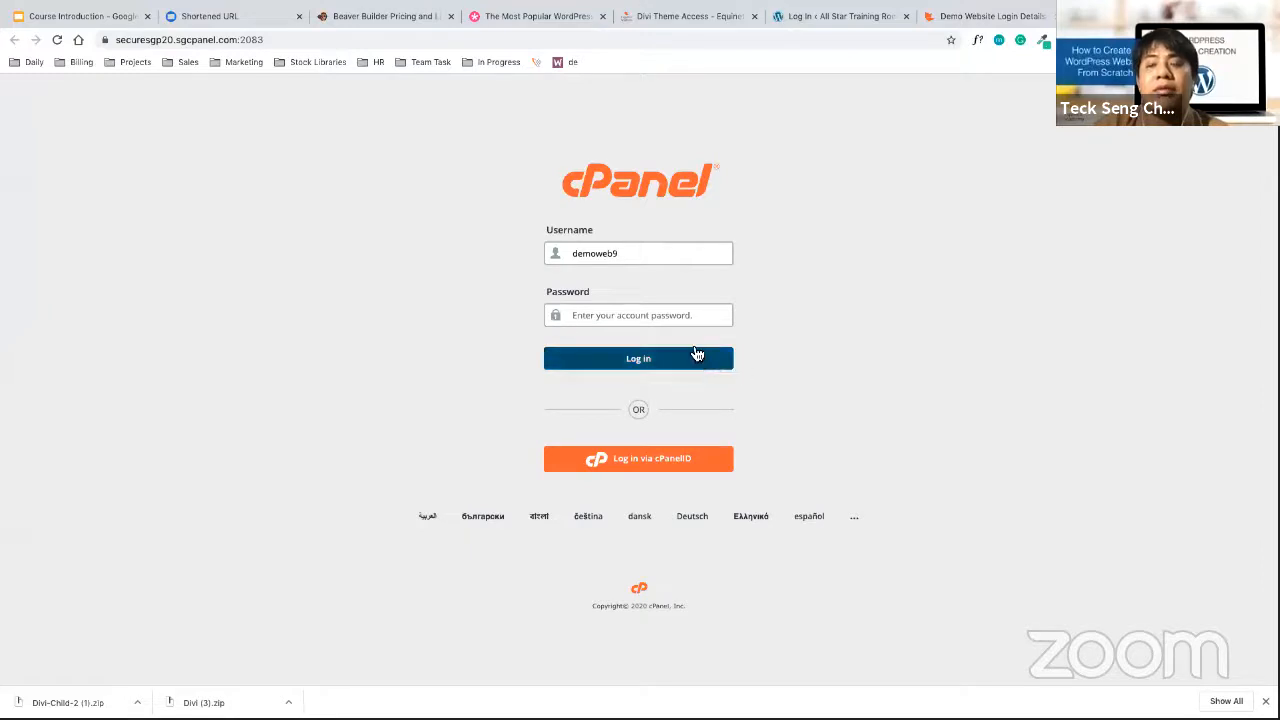
Copy the demowebsite15 cPanel password into the login form, log in, and return to the slides
{"action": "left_click", "coordinate": [963, 18]}
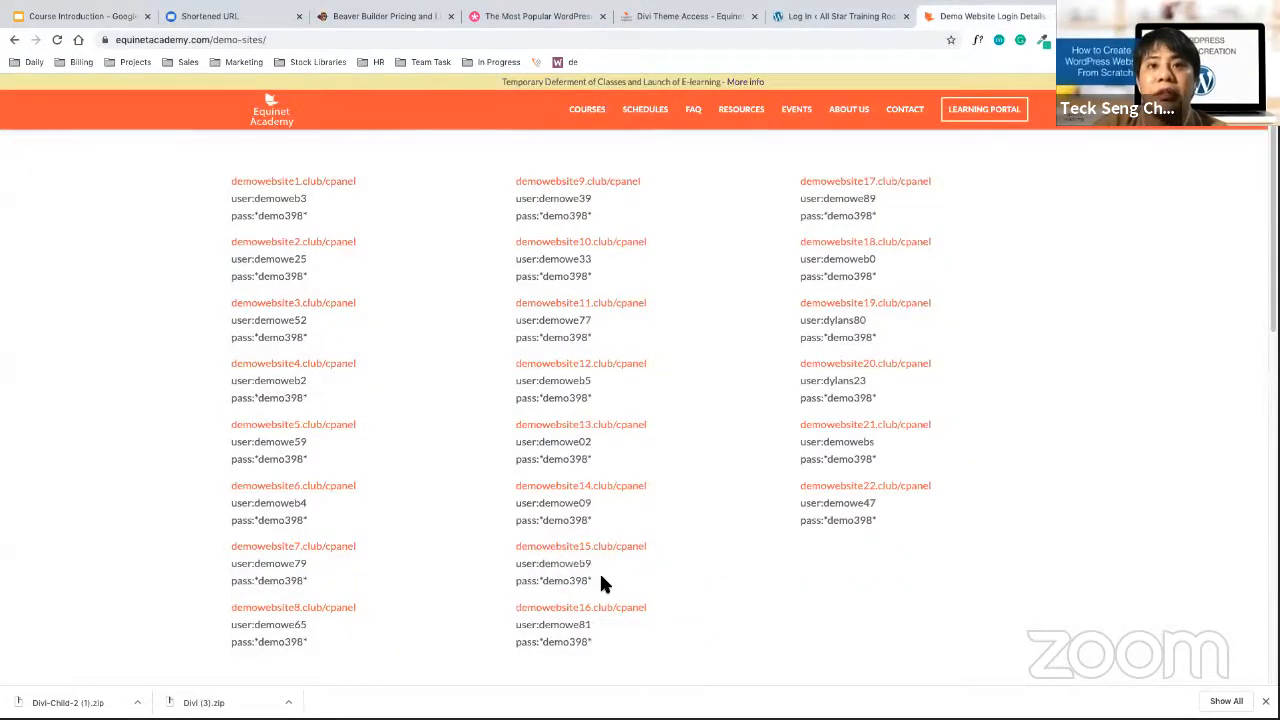
{"action": "left_click_drag", "start_coordinate": [594, 581], "coordinate": [540, 582]}
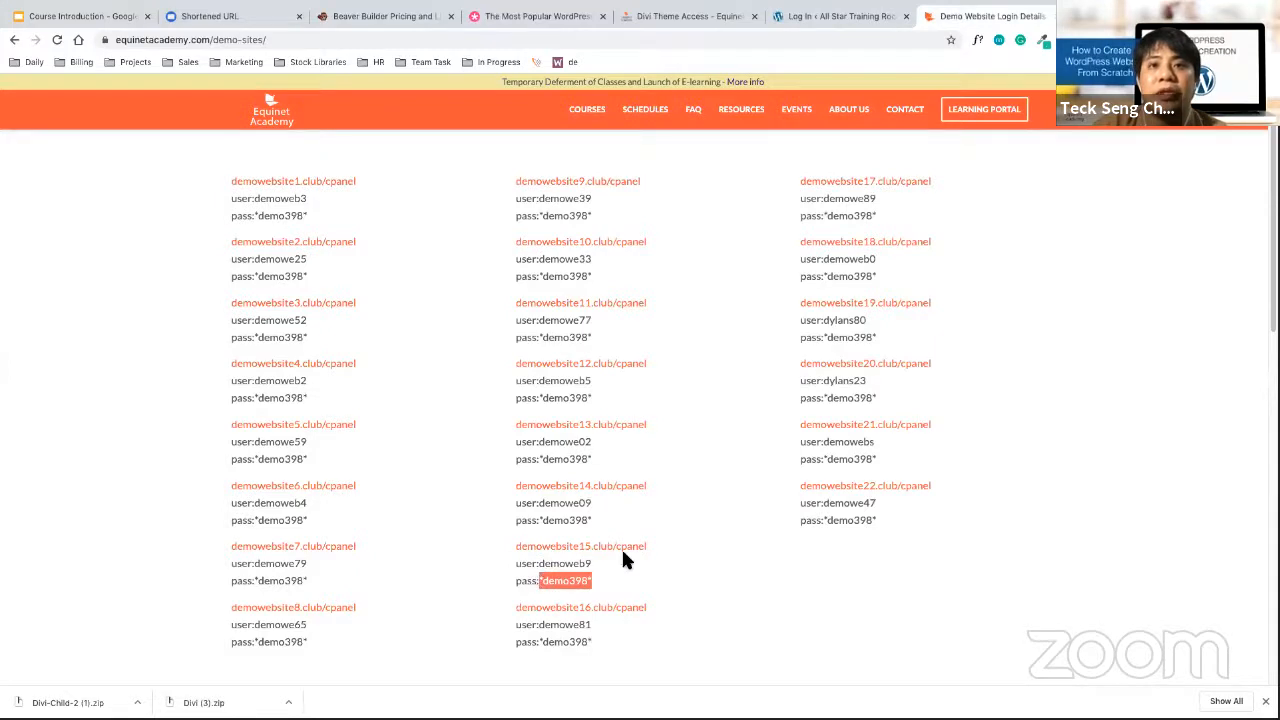
{"action": "left_click", "coordinate": [1100, 17]}
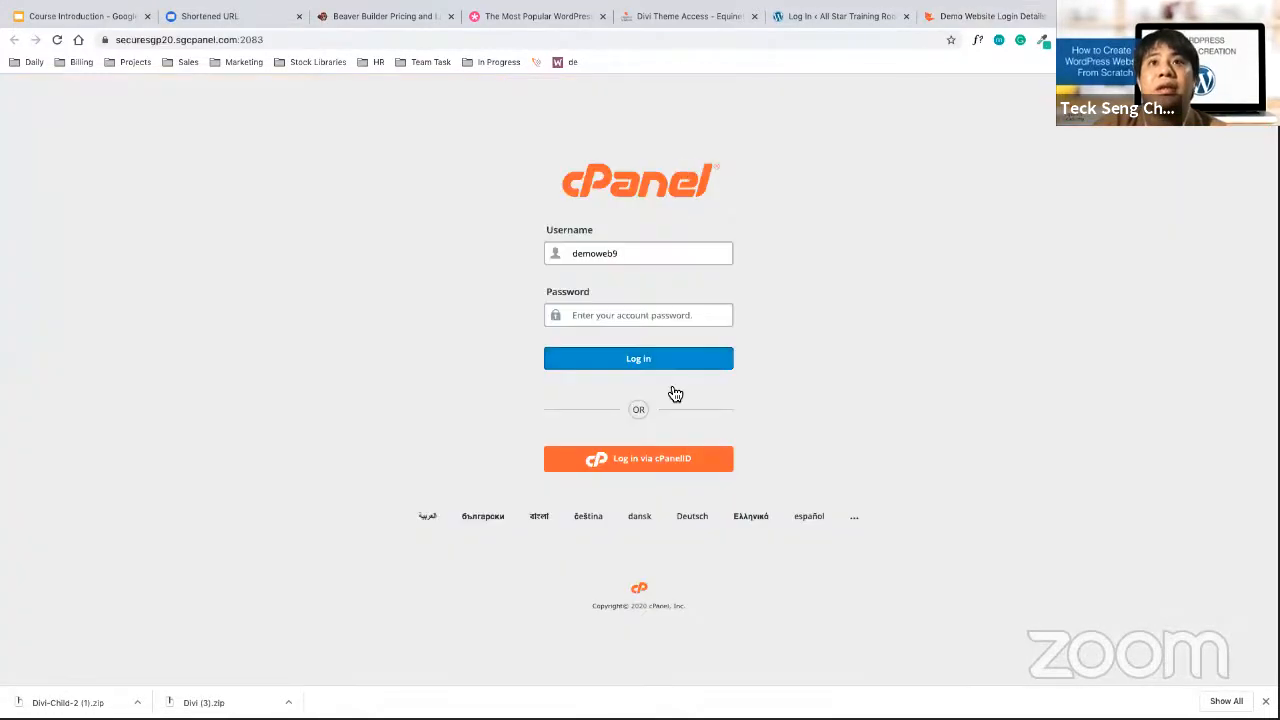
{"action": "left_click", "coordinate": [641, 315]}
{"action": "key", "text": "ctrl+v"}
{"action": "left_click", "coordinate": [651, 357]}
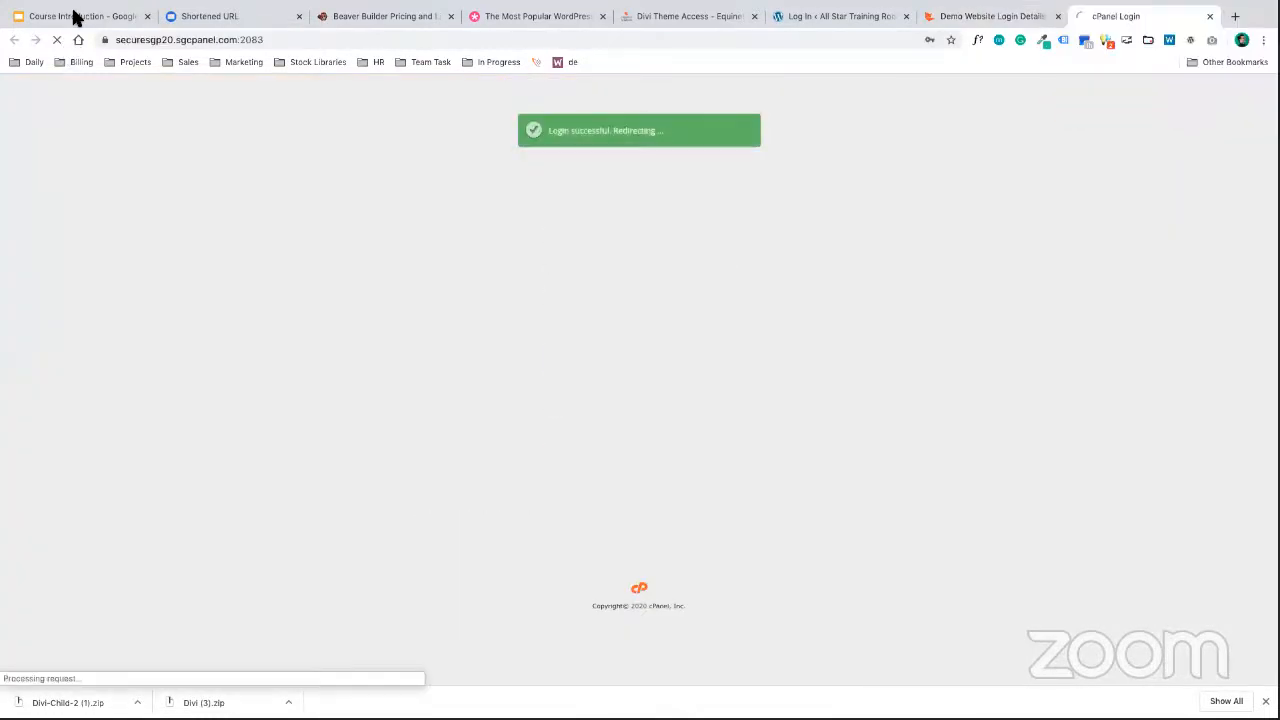
{"action": "left_click", "coordinate": [75, 17]}
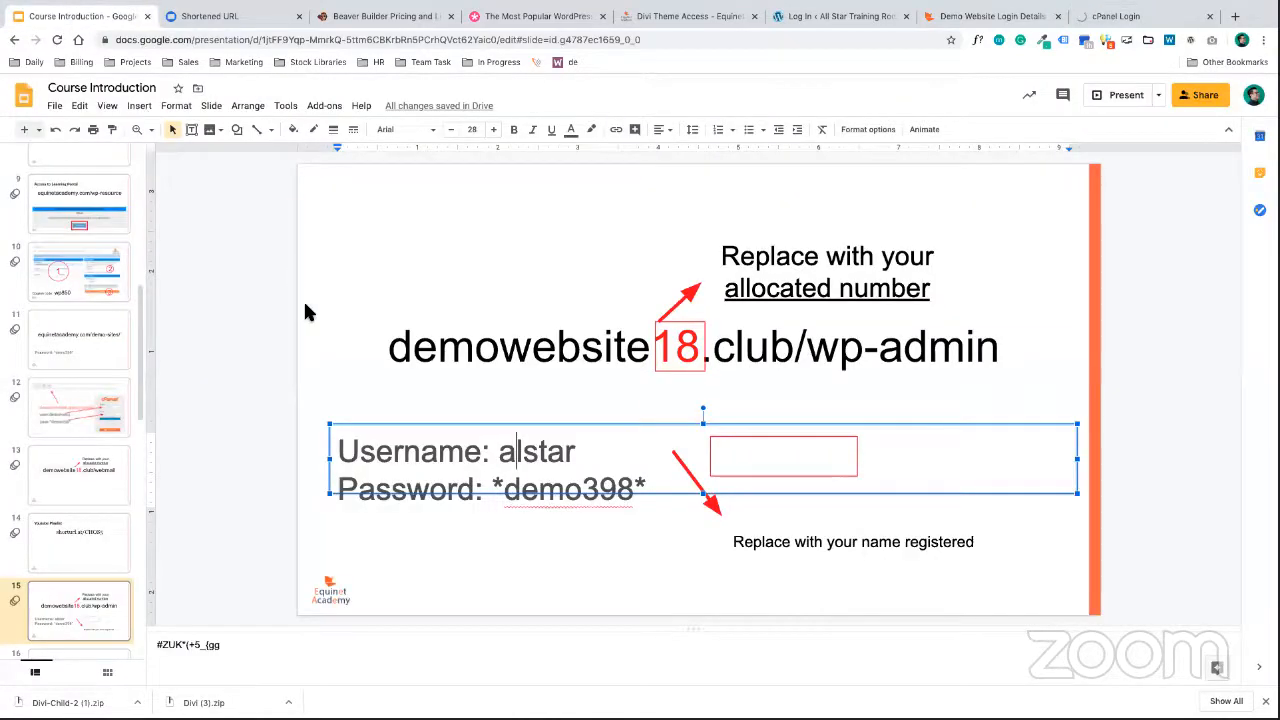
Check the wp-admin login details on slide 15, then go back to the WordPress login tab
{"action": "left_click", "coordinate": [306, 334]}
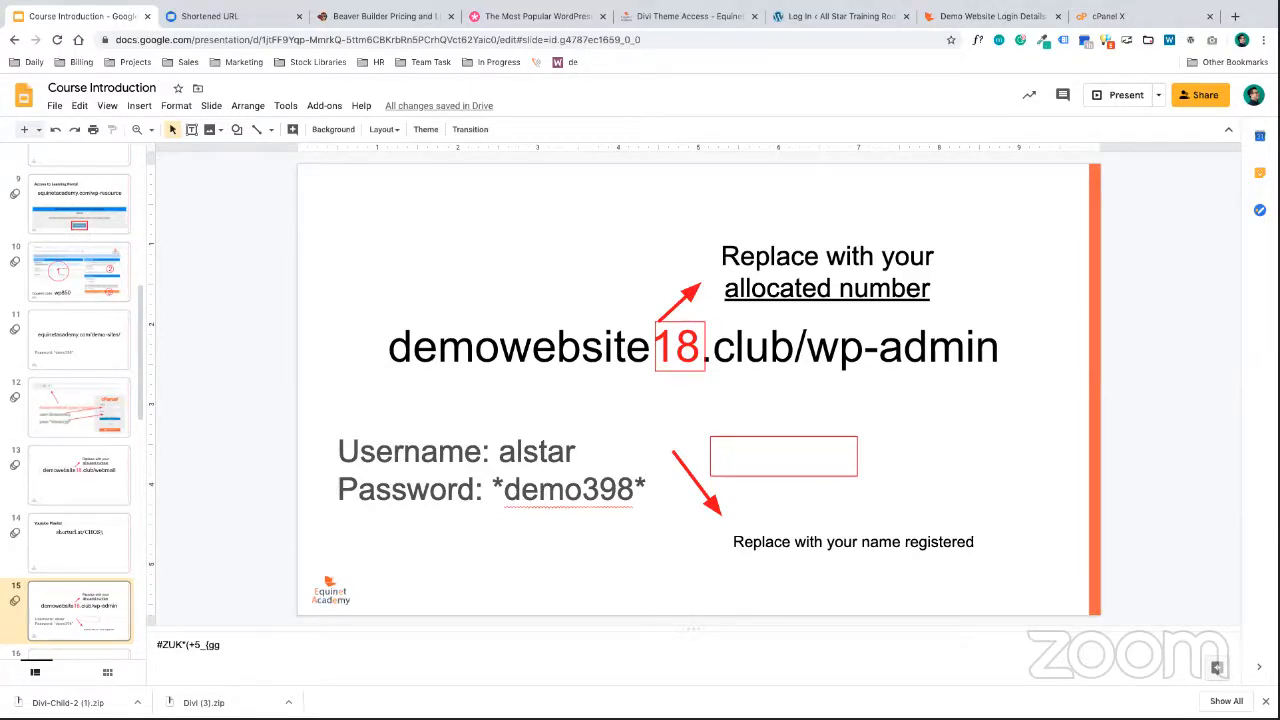
{"action": "left_click", "coordinate": [1042, 346]}
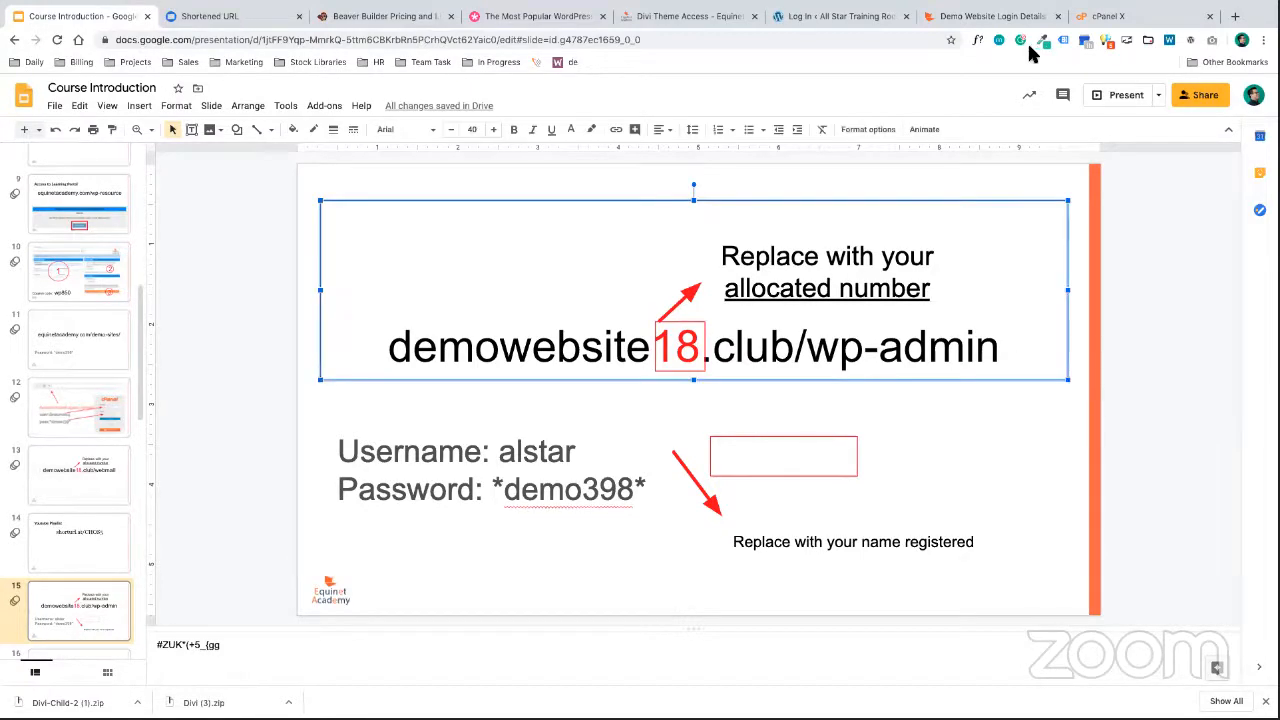
{"action": "left_click", "coordinate": [1004, 16]}
{"action": "left_click", "coordinate": [831, 20]}
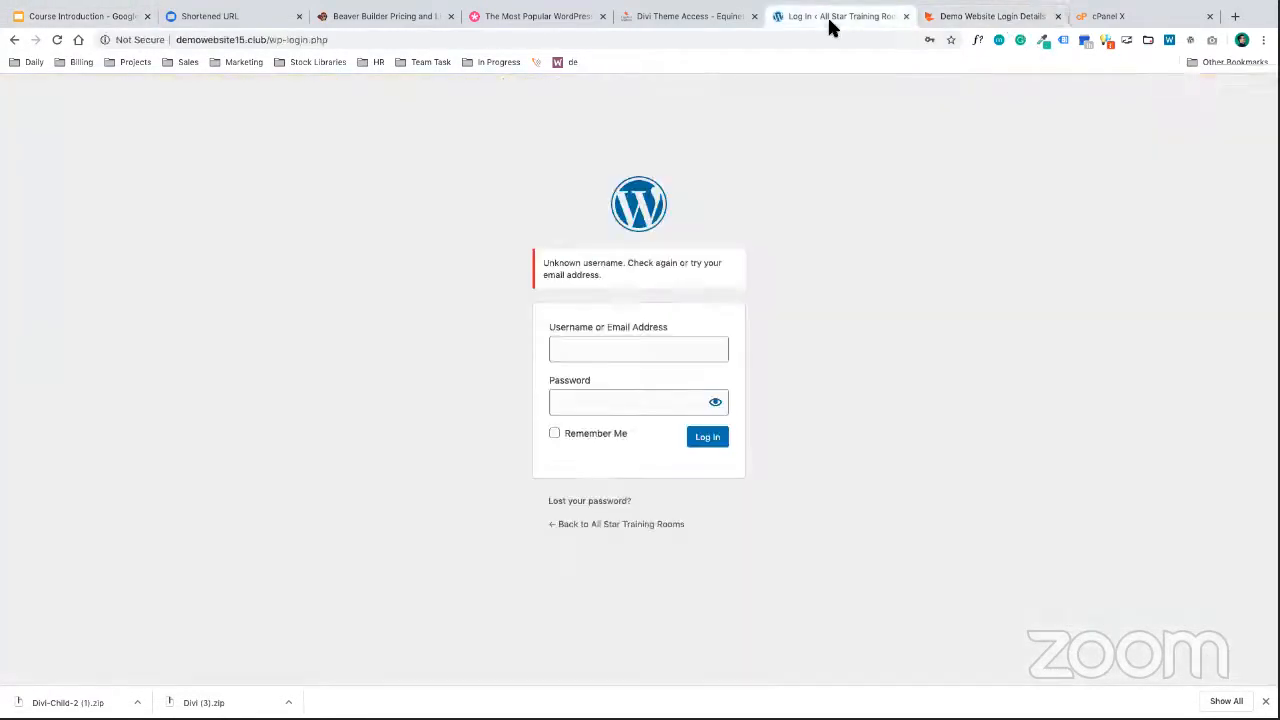
Replace the wrong username in the login form with the lowercase admin username
{"action": "left_click", "coordinate": [632, 348]}
{"action": "type", "text": "gna"}
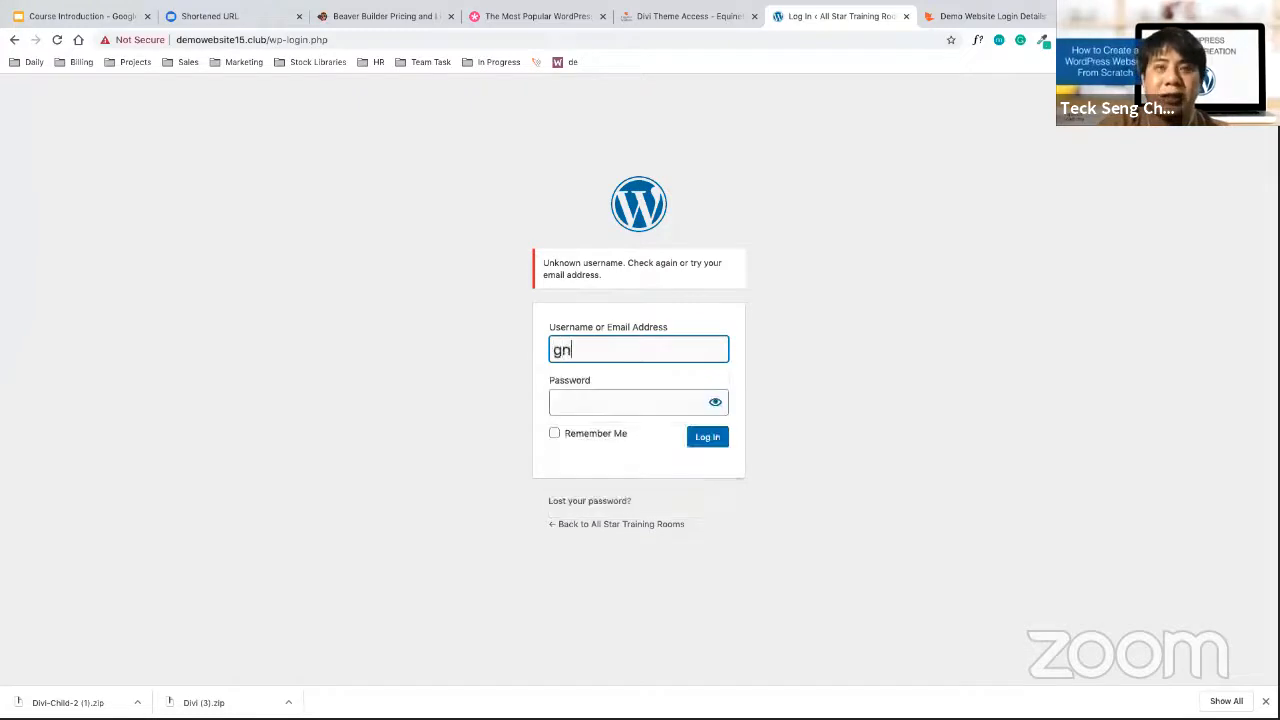
{"action": "key", "text": "BackSpace"}
{"action": "key", "text": "BackSpace"}
{"action": "type", "text": "i"}
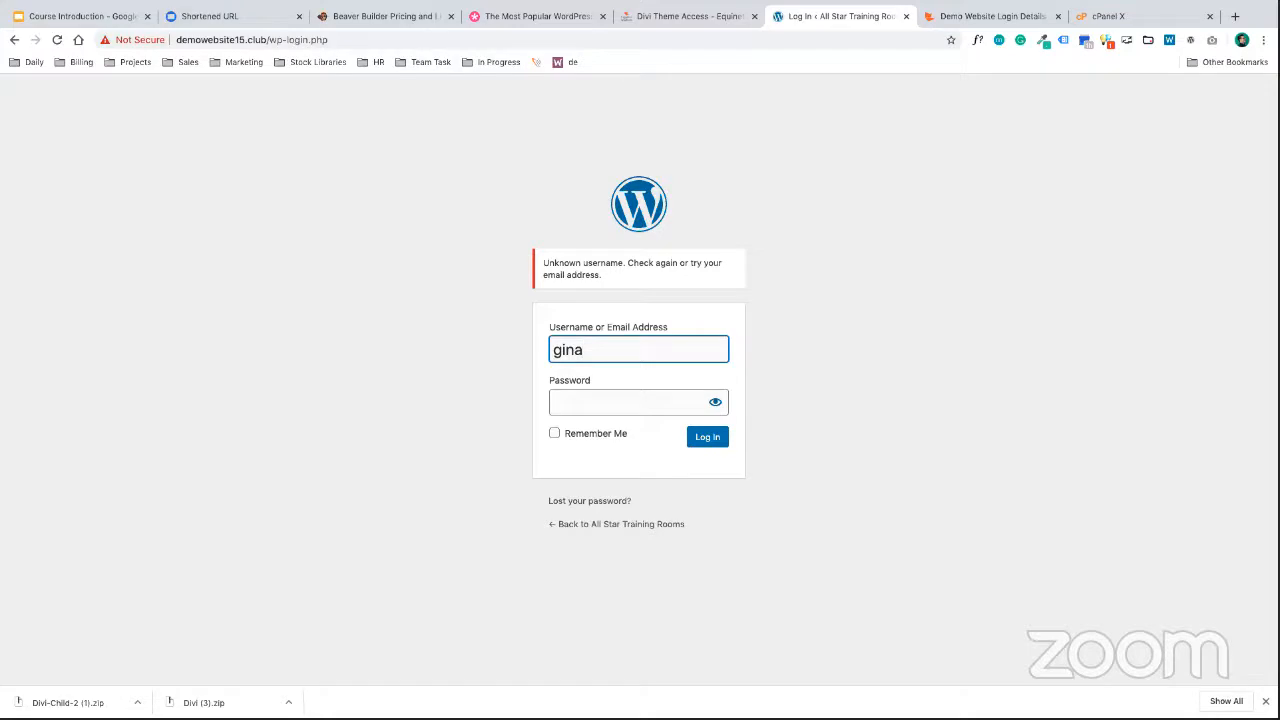
{"action": "type", "text": "na"}
{"action": "left_click_drag", "start_coordinate": [611, 357], "coordinate": [491, 354]}
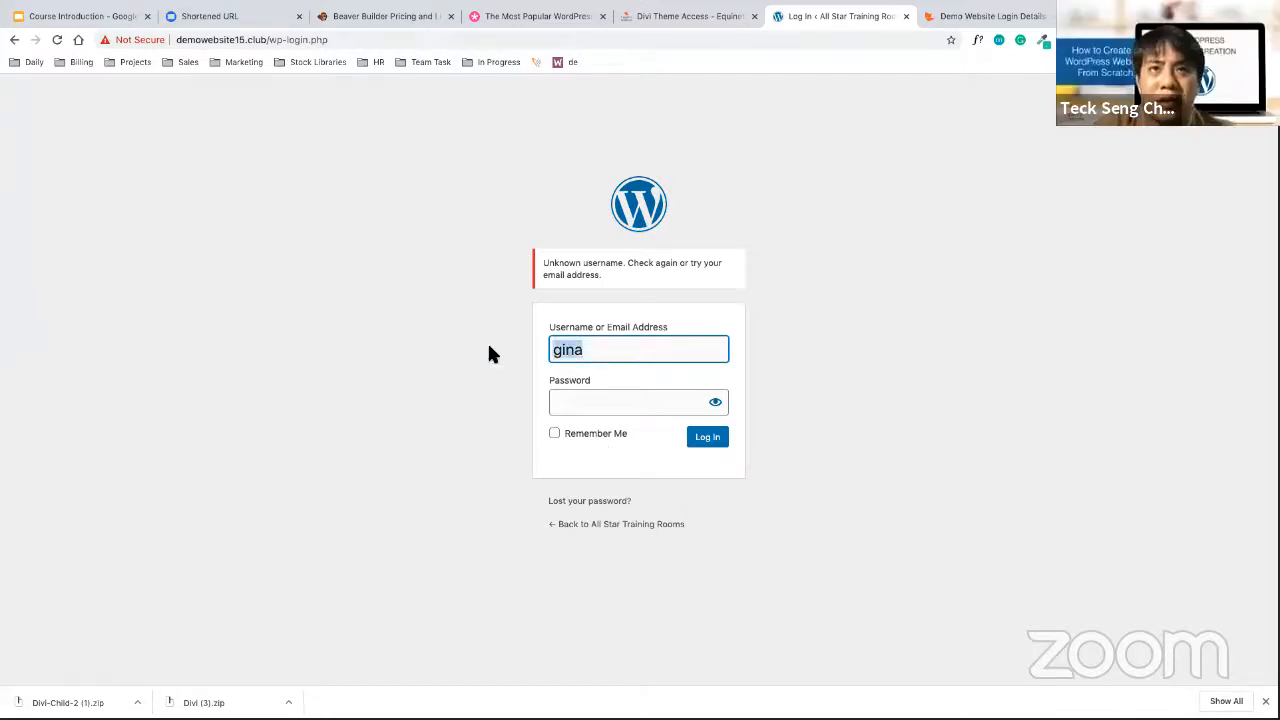
{"action": "type", "text": "alrs"}
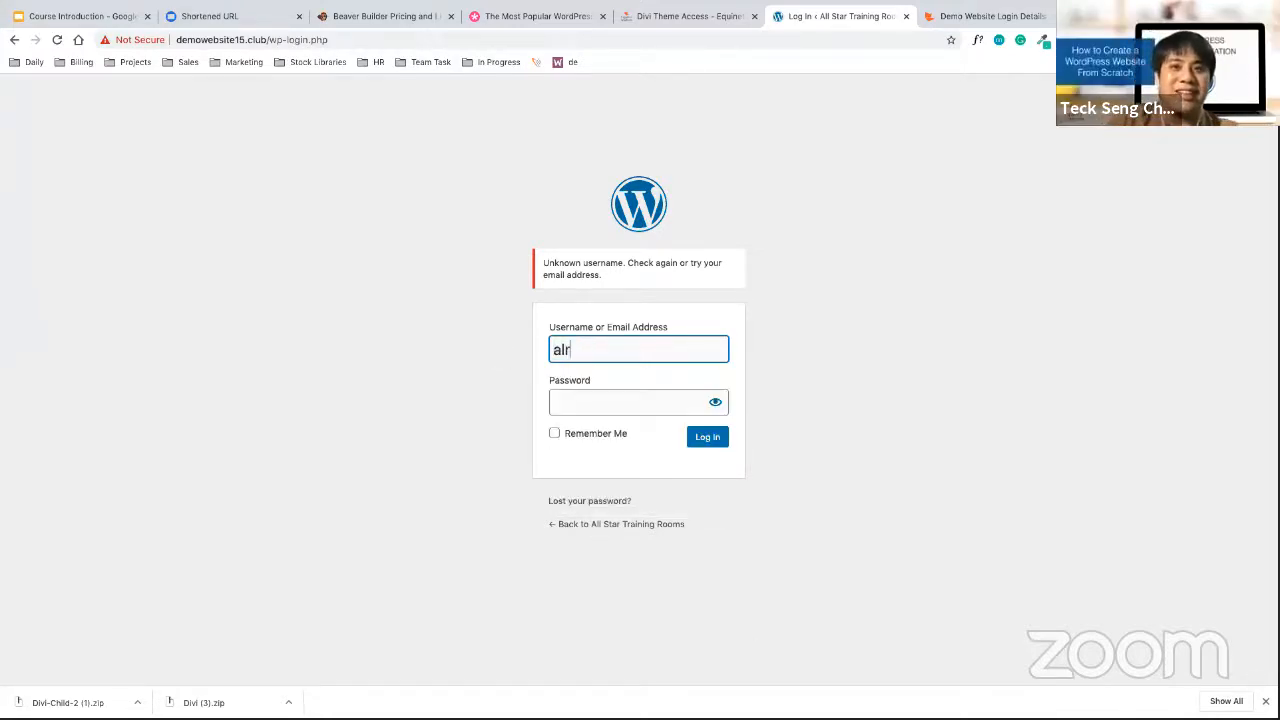
{"action": "key", "text": "BackSpace"}
{"action": "key", "text": "BackSpace"}
{"action": "type", "text": "start"}
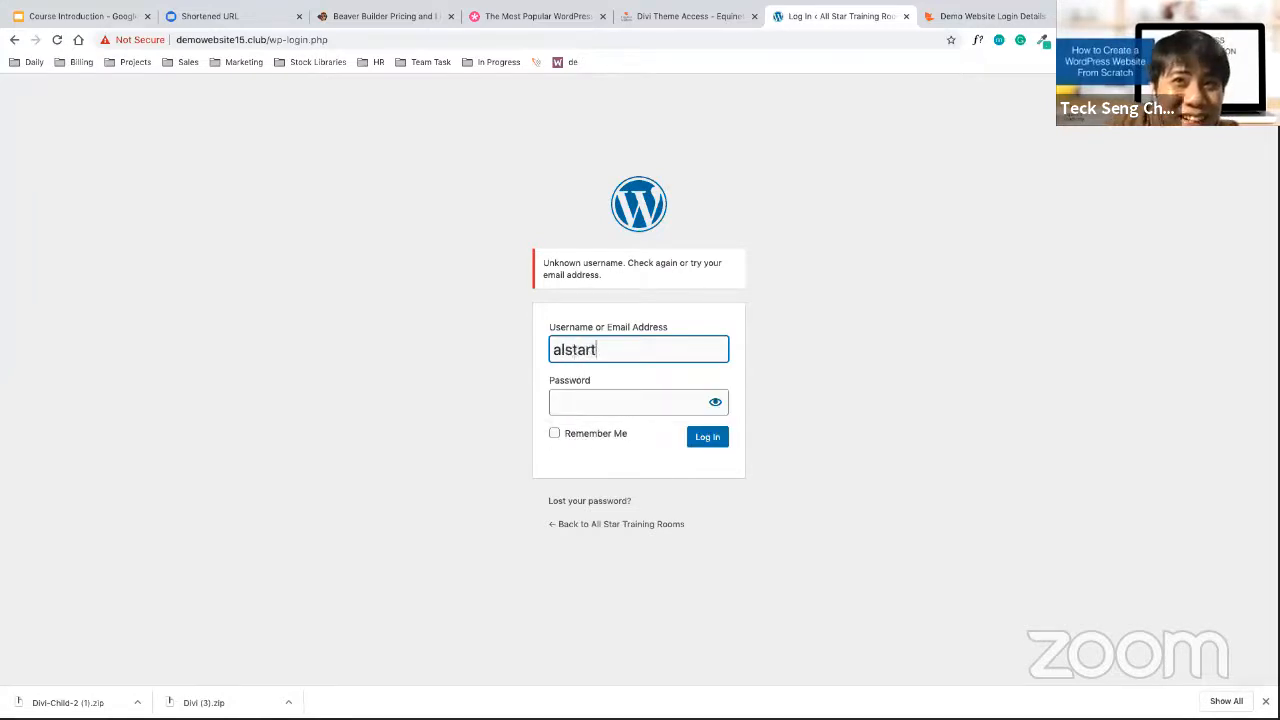
{"action": "key", "text": "BackSpace"}
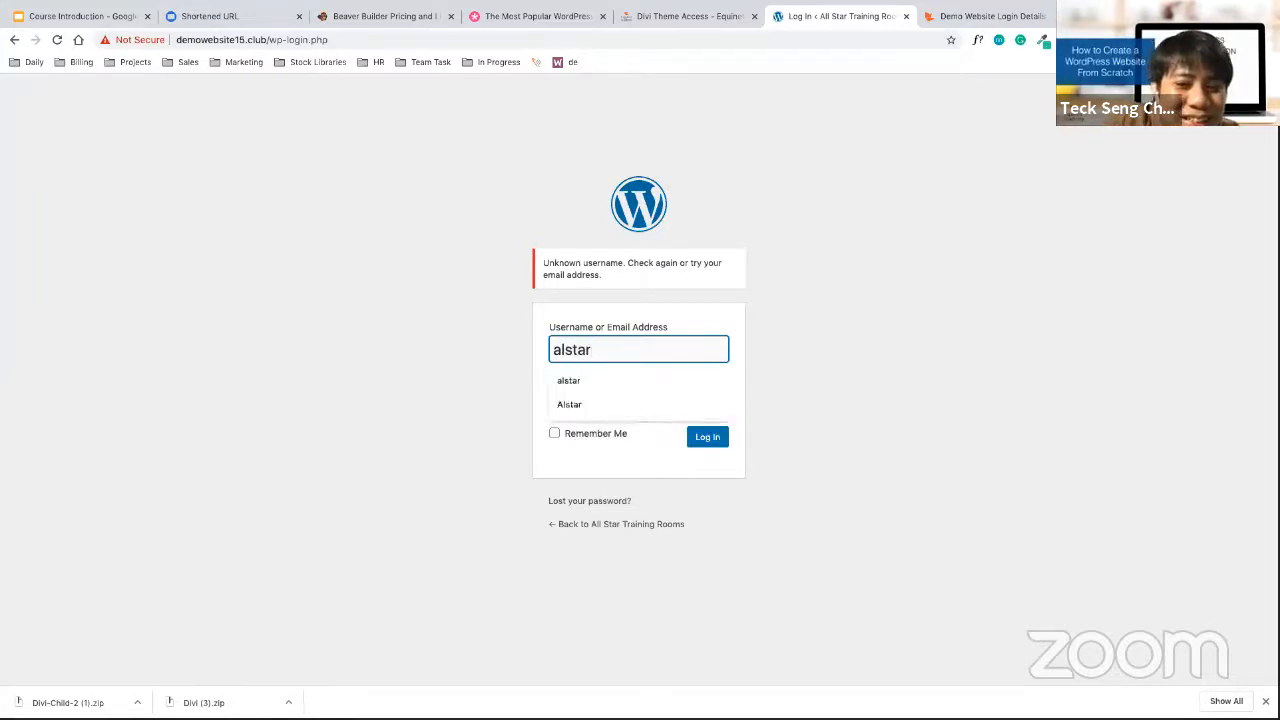
Enter a fresh password in the Password field and select it
{"action": "key", "text": "Tab"}
{"action": "type", "text": "a"}
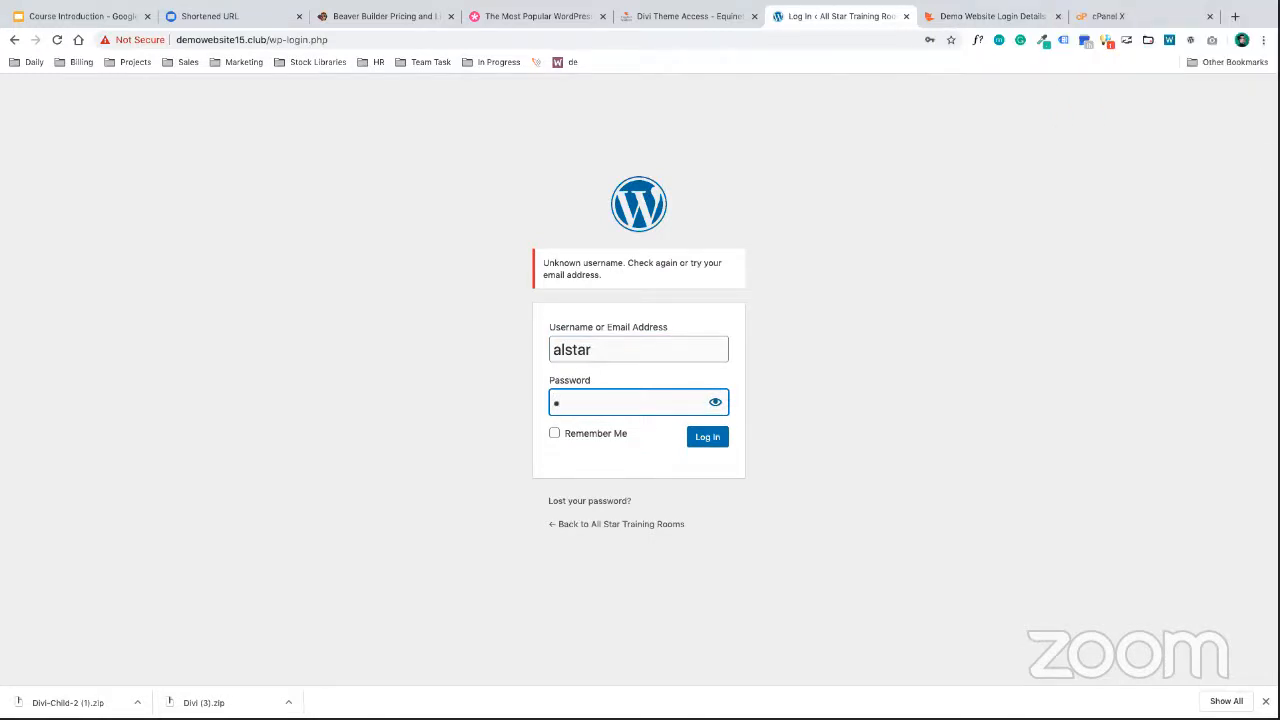
{"action": "type", "text": "••••••••"}
{"action": "key", "text": "super+a"}
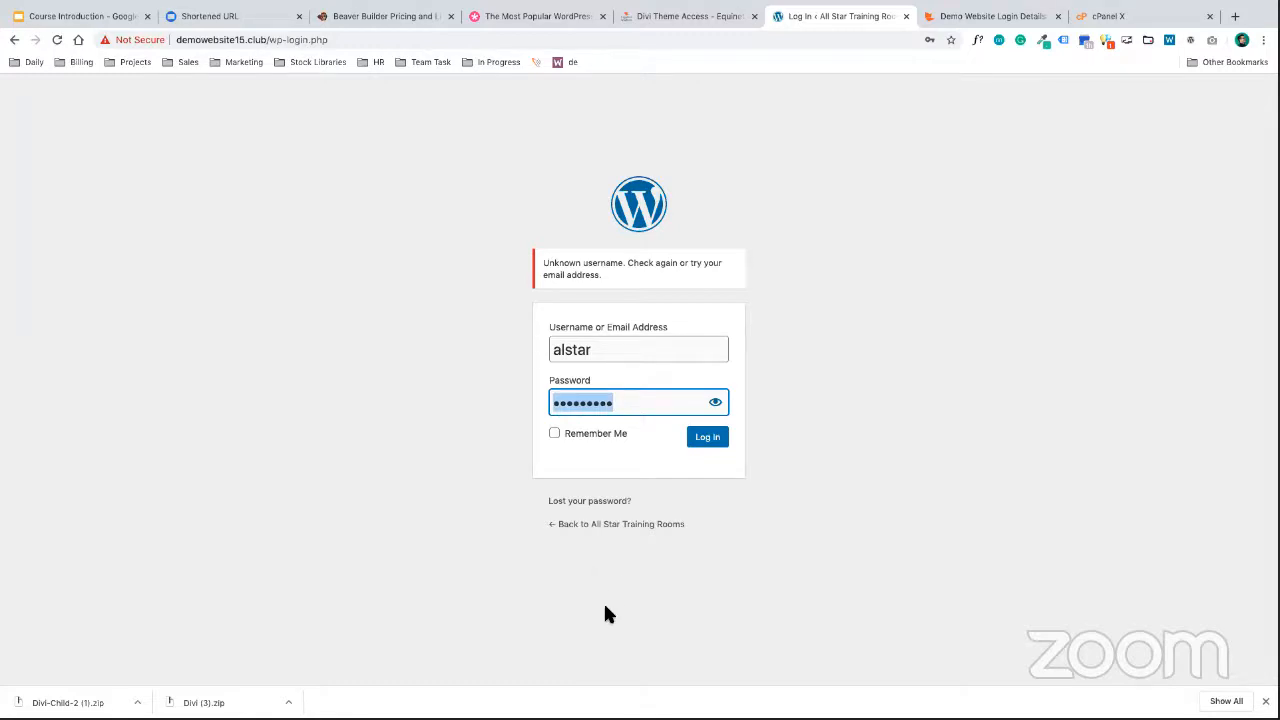
{"action": "left_click_drag", "start_coordinate": [620, 408], "coordinate": [540, 398]}
Search the cPanel tools for 'ph' and launch phpMyAdmin
{"action": "left_click", "coordinate": [932, 17]}
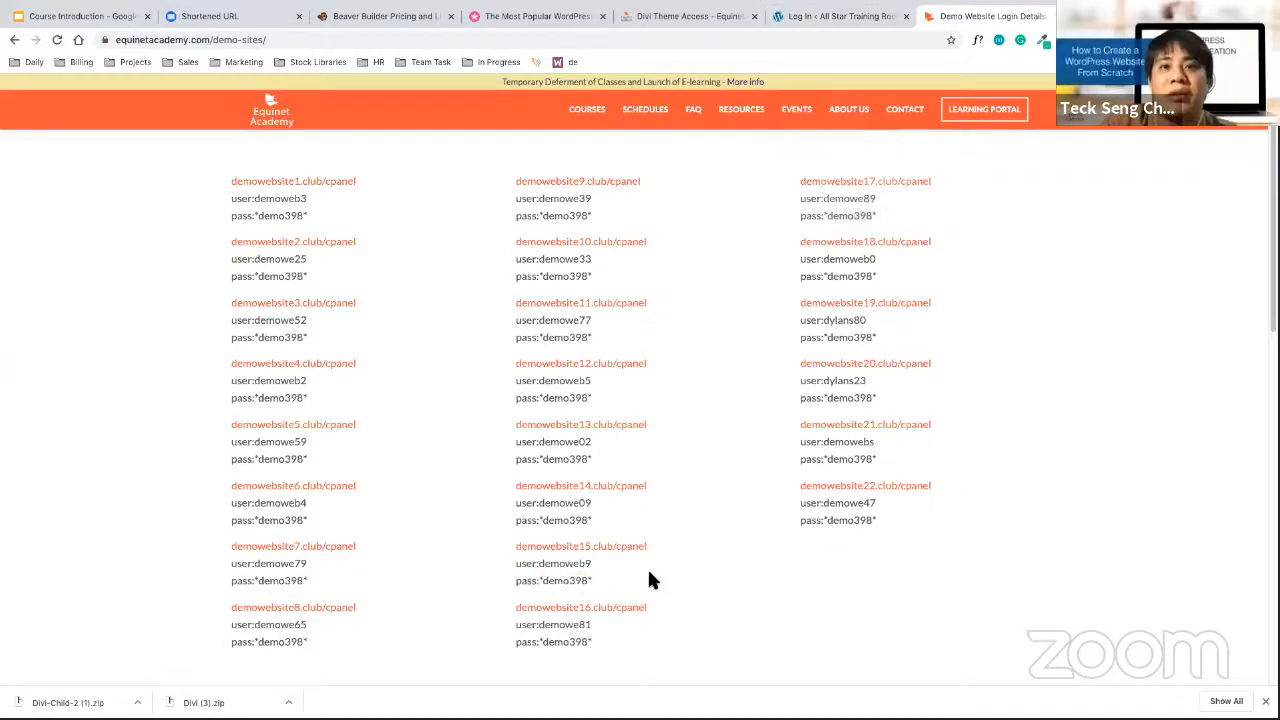
{"action": "scroll", "coordinate": [648, 580], "scroll_direction": "down", "scroll_amount": 1}
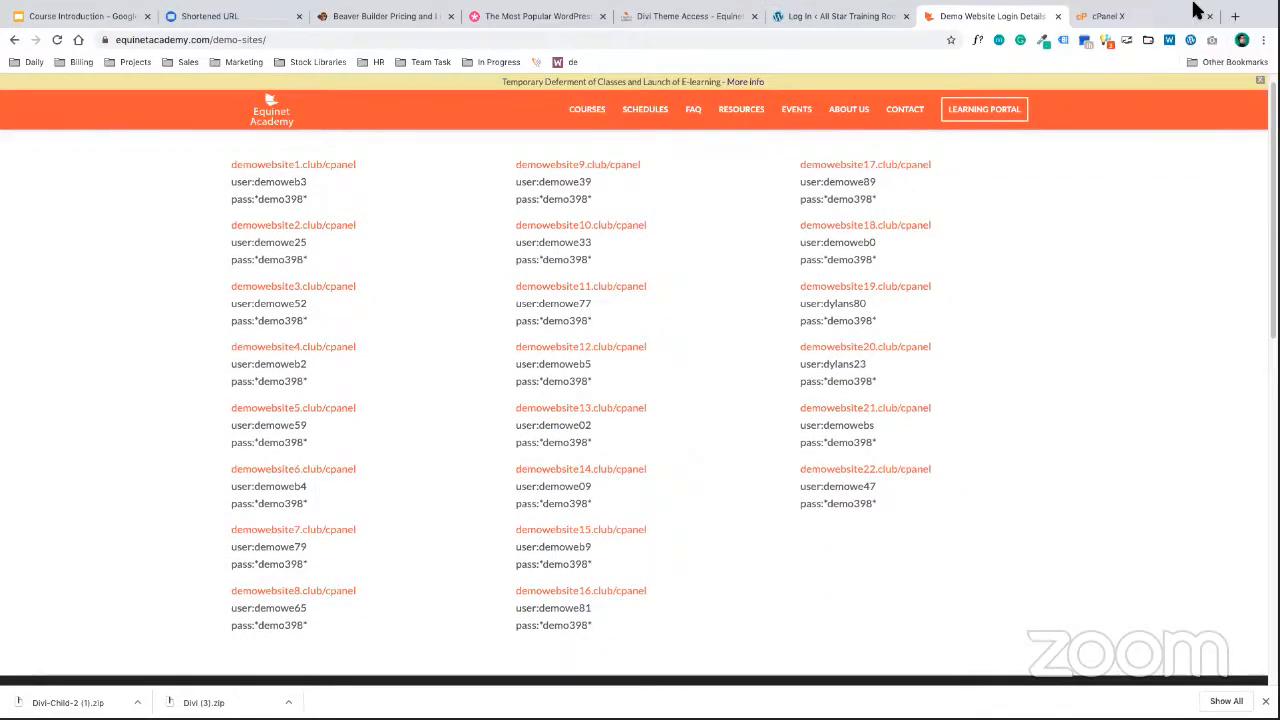
{"action": "left_click", "coordinate": [1133, 17]}
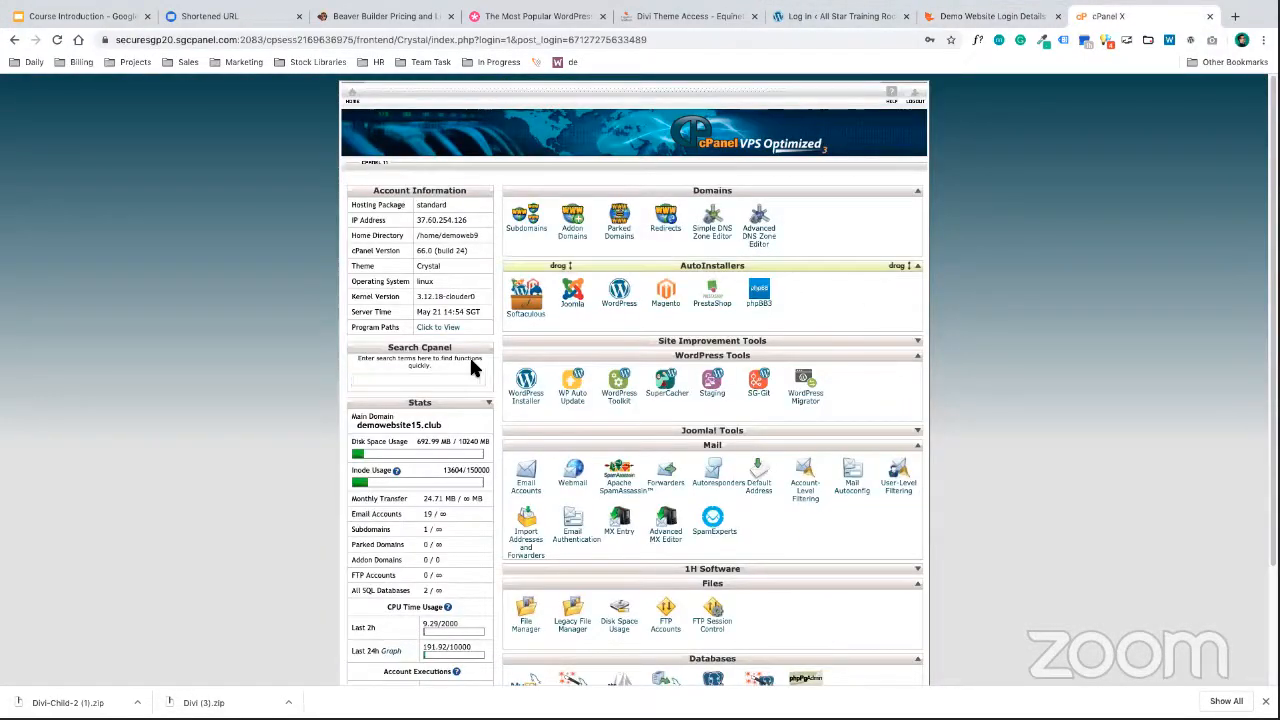
{"action": "type", "text": "ph"}
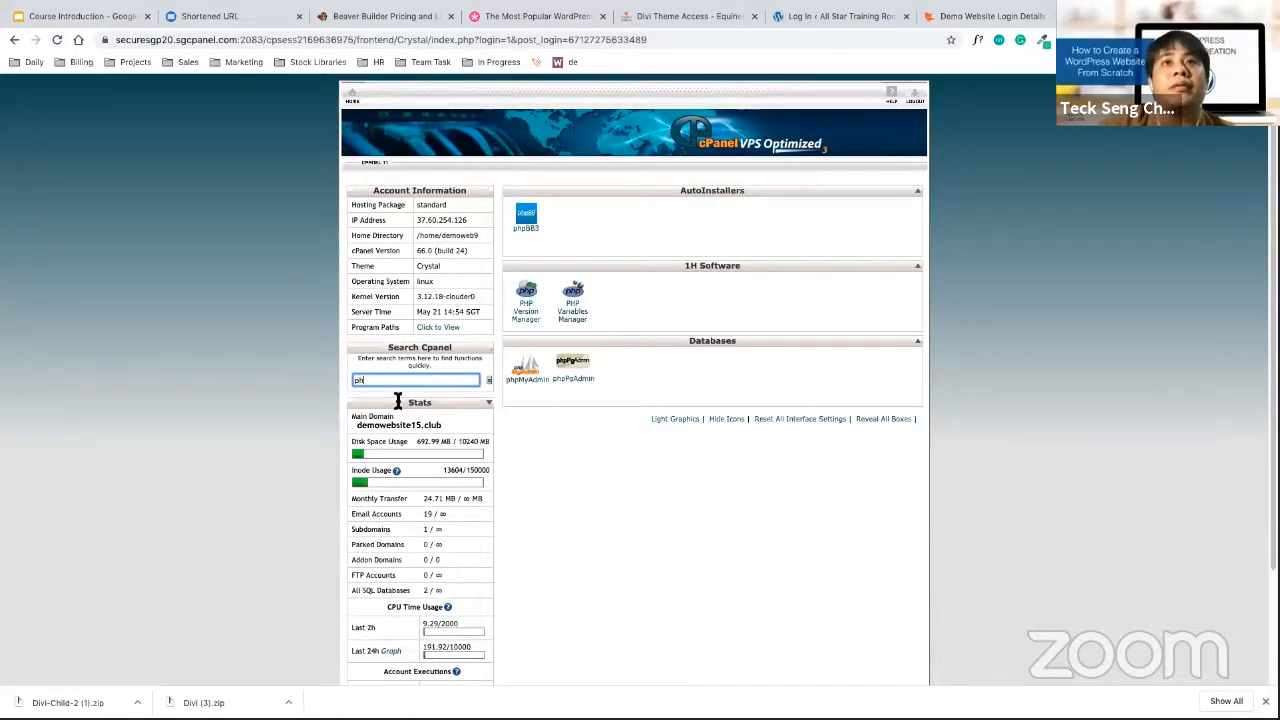
{"action": "left_click", "coordinate": [532, 378]}
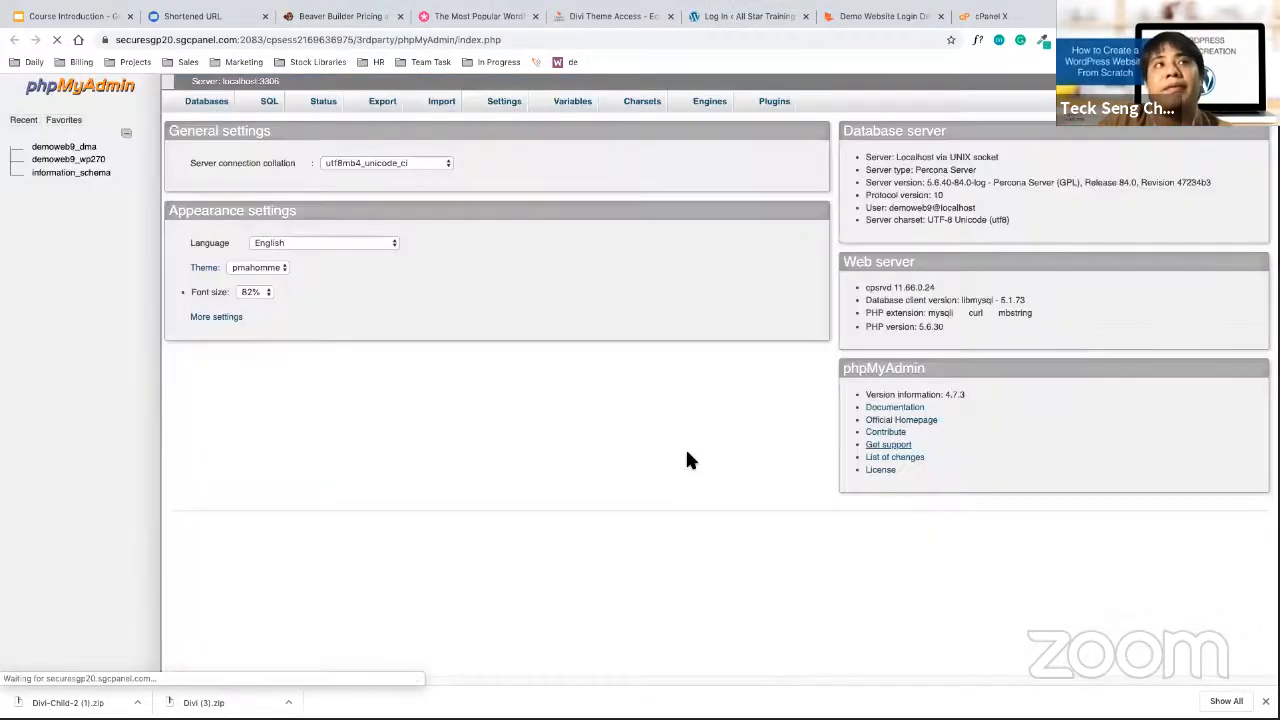
Open the demoweb9_wp270 database's wphb_users table and edit its single user row
{"action": "left_click", "coordinate": [106, 162]}
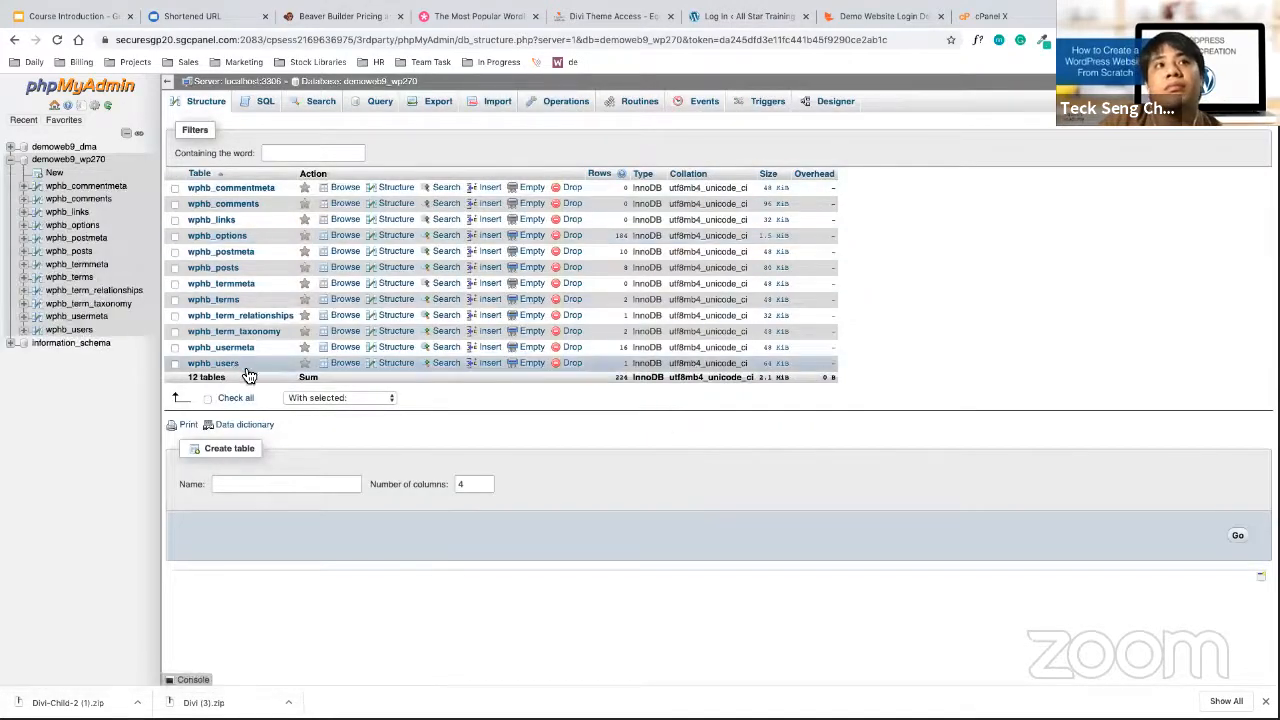
{"action": "left_click", "coordinate": [240, 366]}
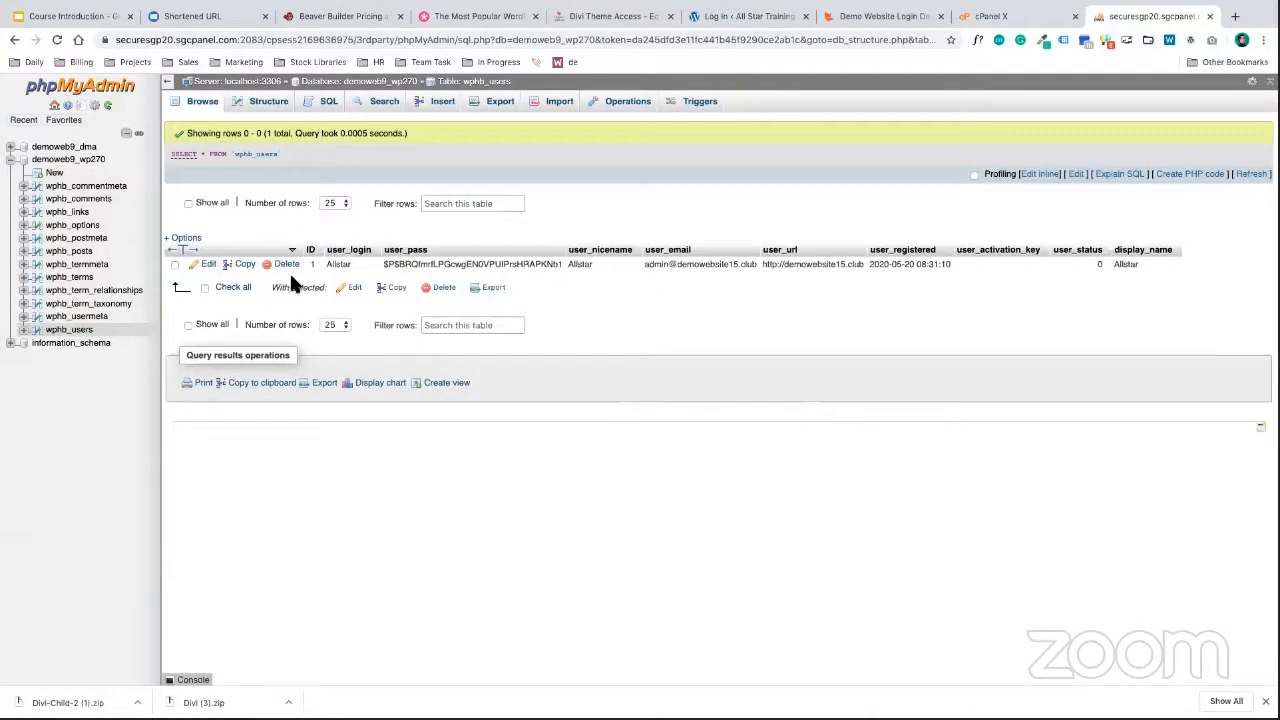
{"action": "left_click", "coordinate": [208, 264]}
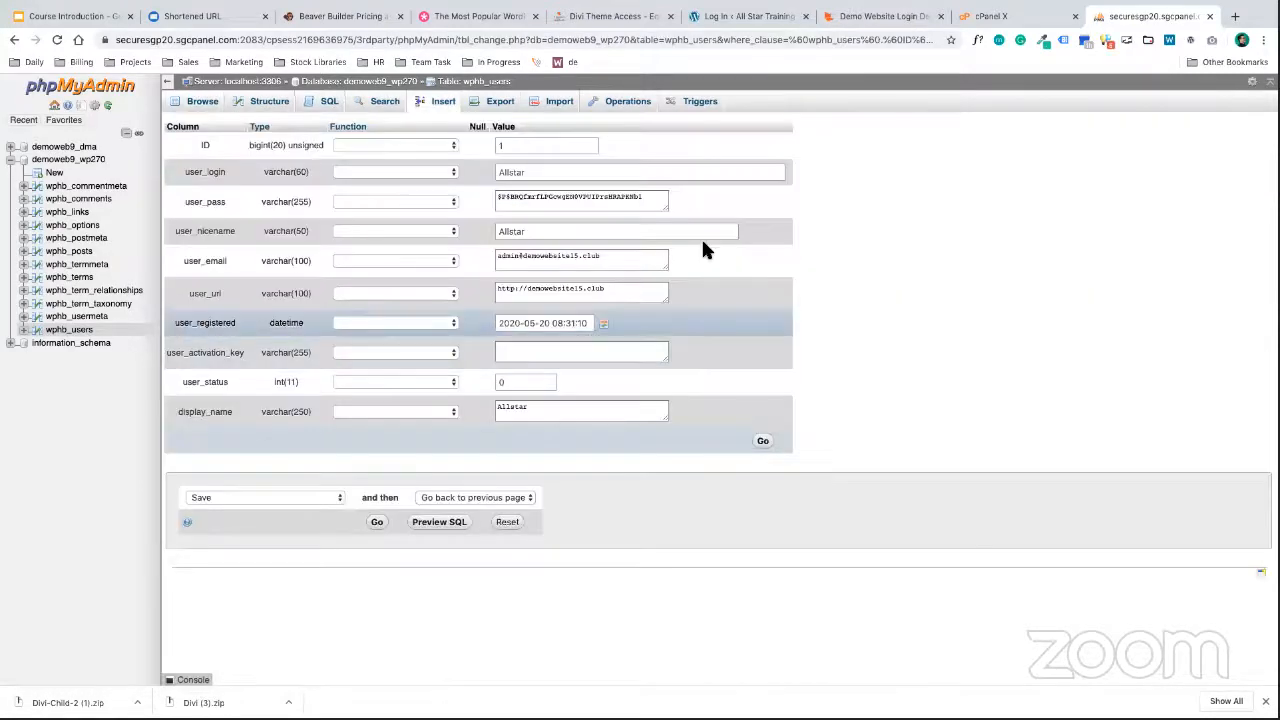
Set user_pass to a new password hashed with MD5, make user_login lowercase, and save the row
{"action": "left_click", "coordinate": [650, 202]}
{"action": "triple_click", "coordinate": [655, 199]}
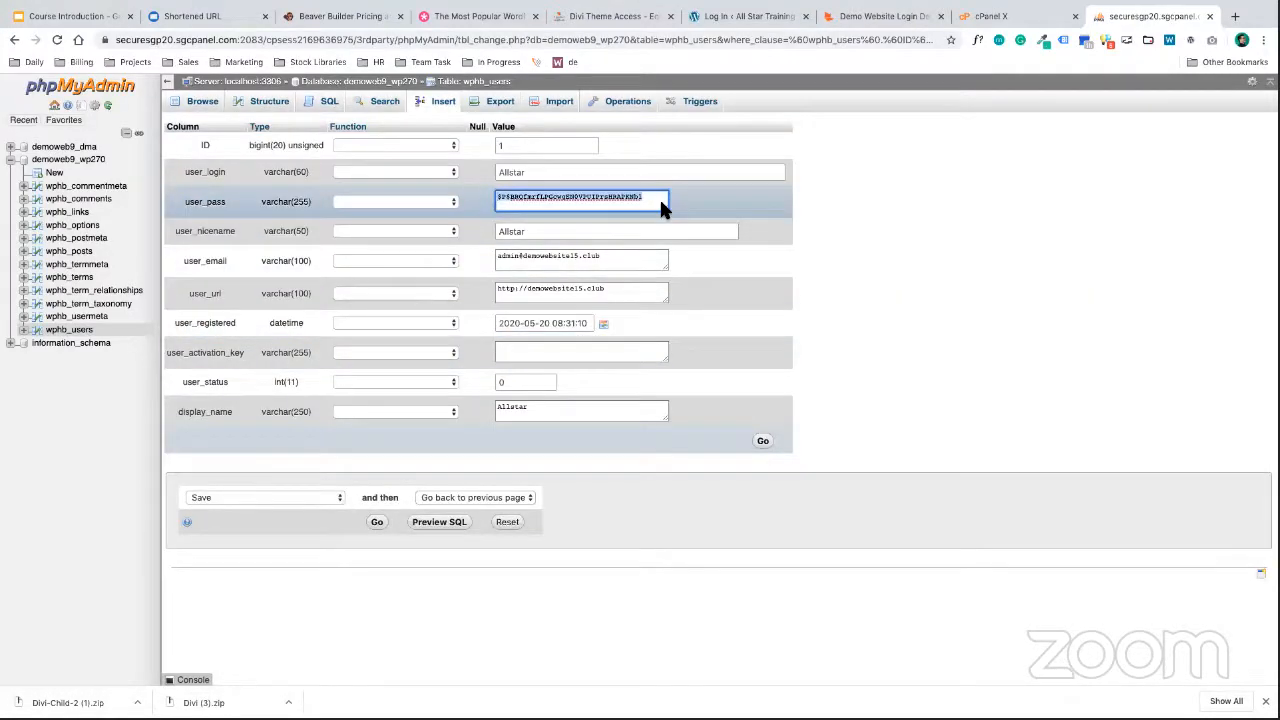
{"action": "type", "text": "*demo398*"}
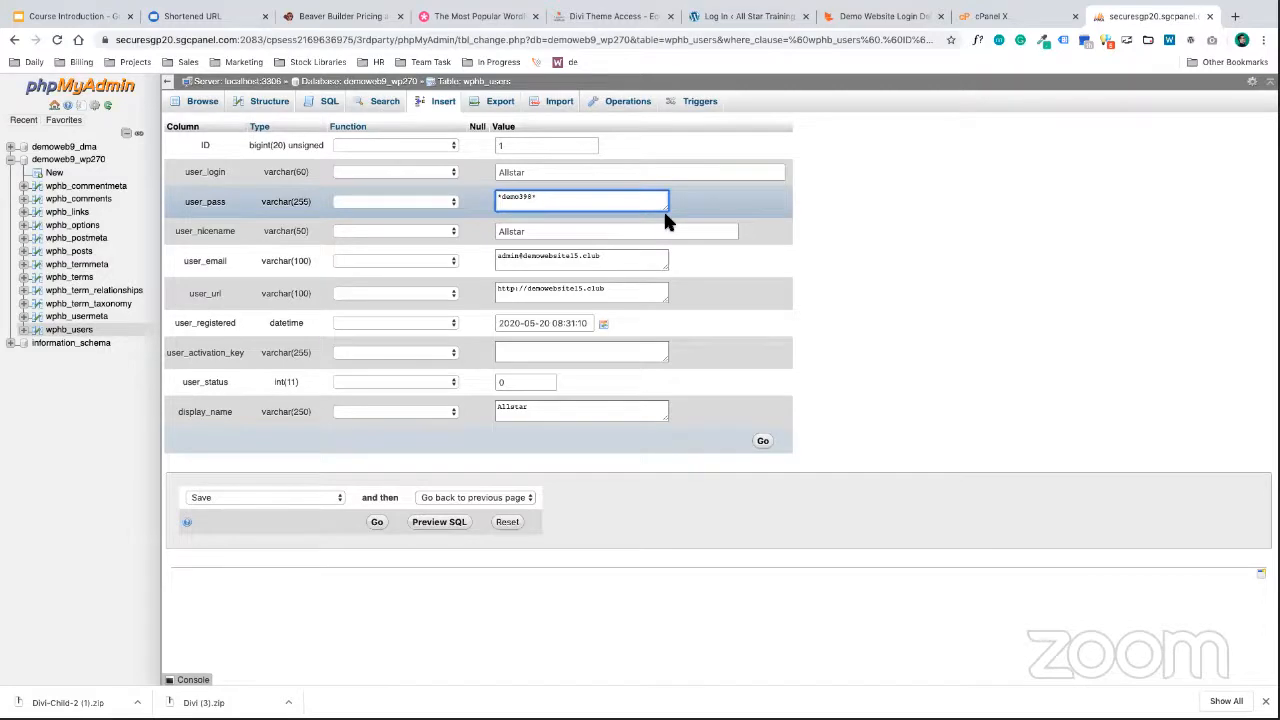
{"action": "left_click", "coordinate": [430, 201]}
{"action": "scroll", "coordinate": [433, 330], "scroll_direction": "down", "scroll_amount": 5}
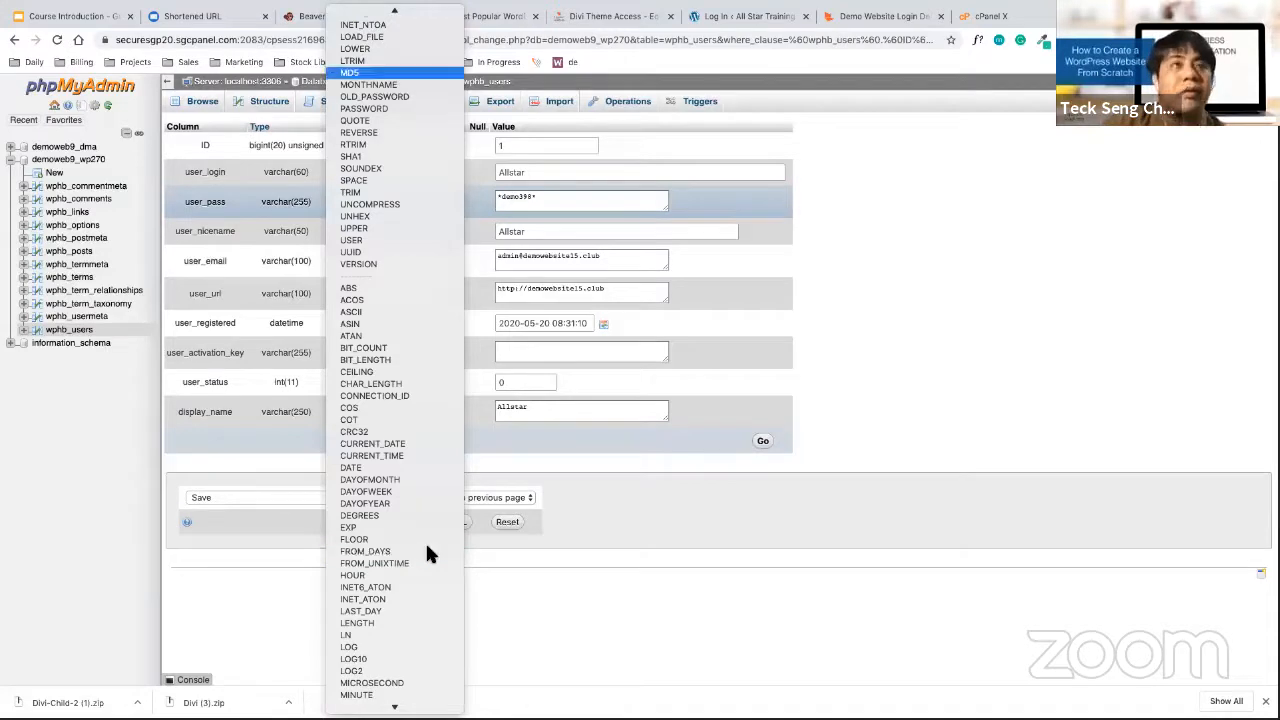
{"action": "left_click", "coordinate": [440, 73]}
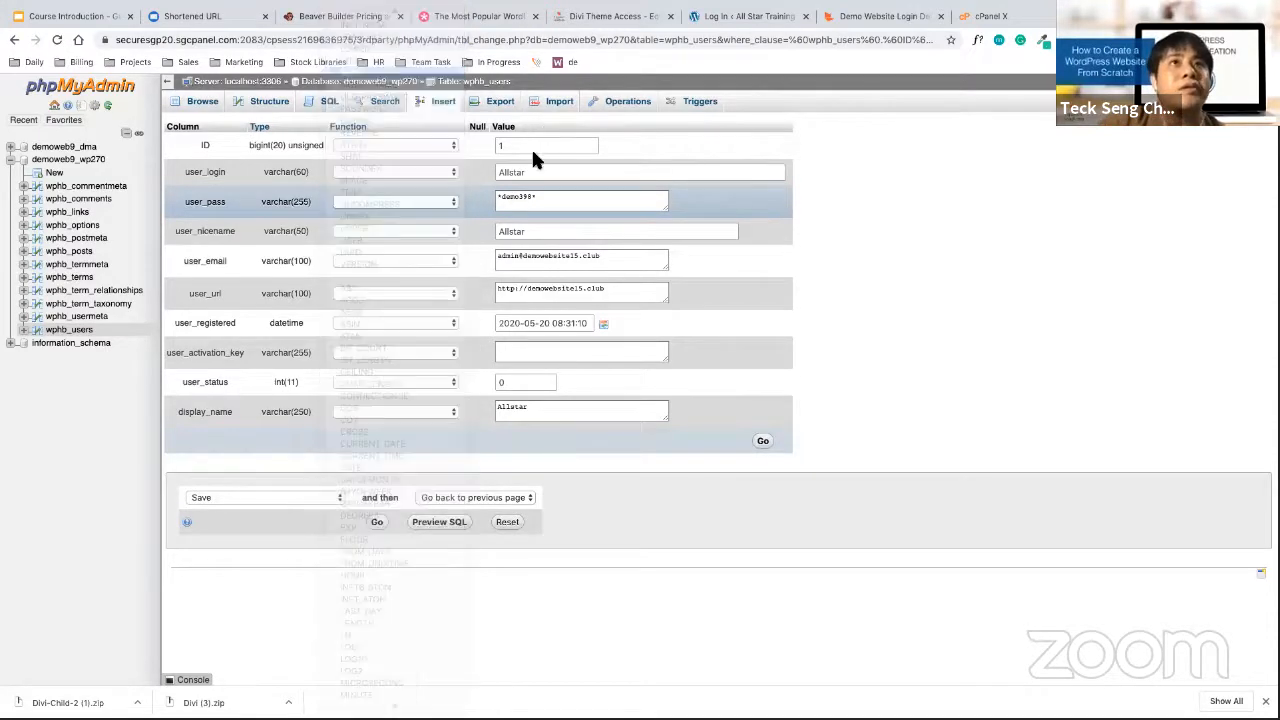
{"action": "double_click", "coordinate": [500, 172]}
{"action": "type", "text": "al"}
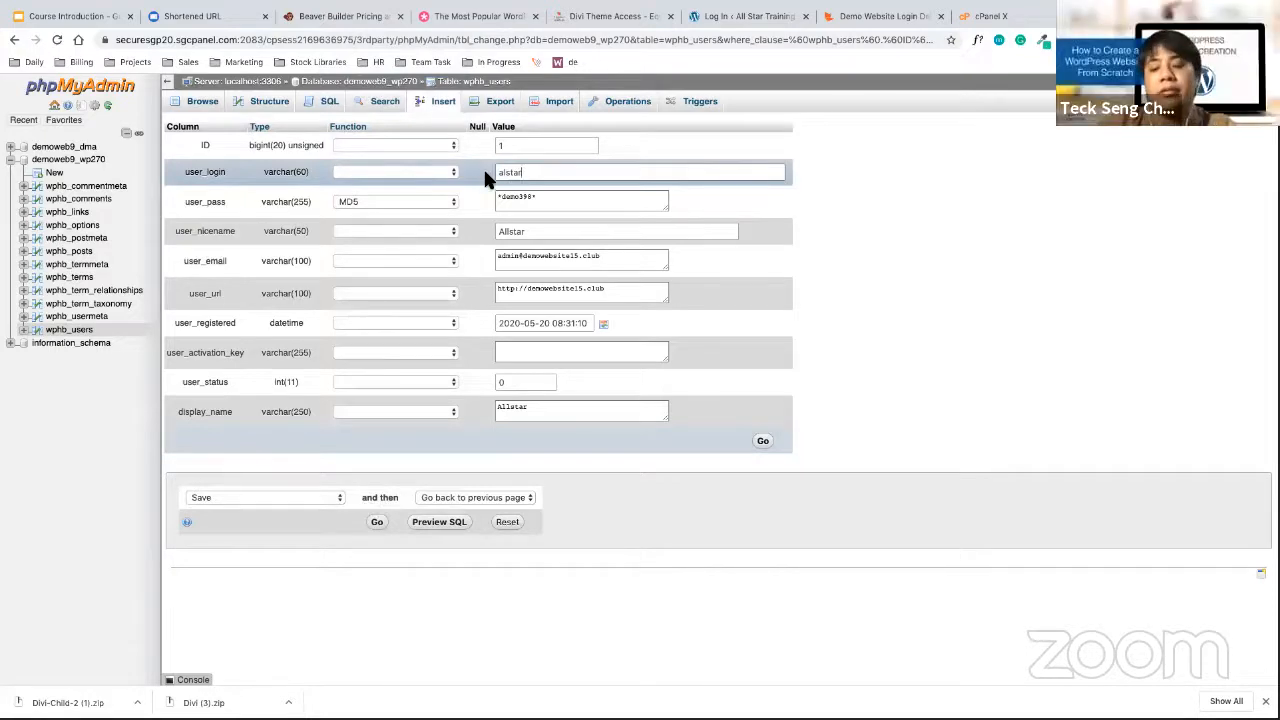
{"action": "left_click", "coordinate": [764, 443]}
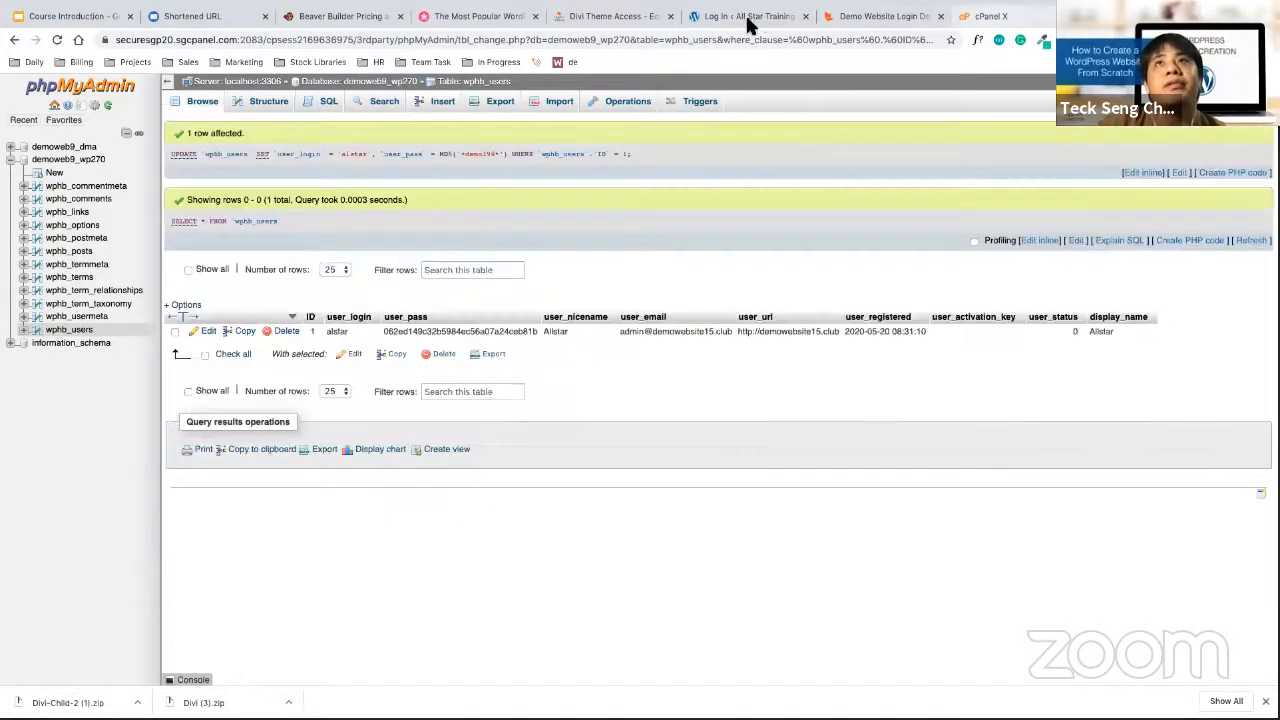
Resubmit the WordPress login using the new password
{"action": "left_click", "coordinate": [750, 25]}
{"action": "left_click", "coordinate": [885, 17]}
{"action": "left_click", "coordinate": [750, 20]}
{"action": "left_click", "coordinate": [643, 349]}
{"action": "left_click", "coordinate": [716, 438]}
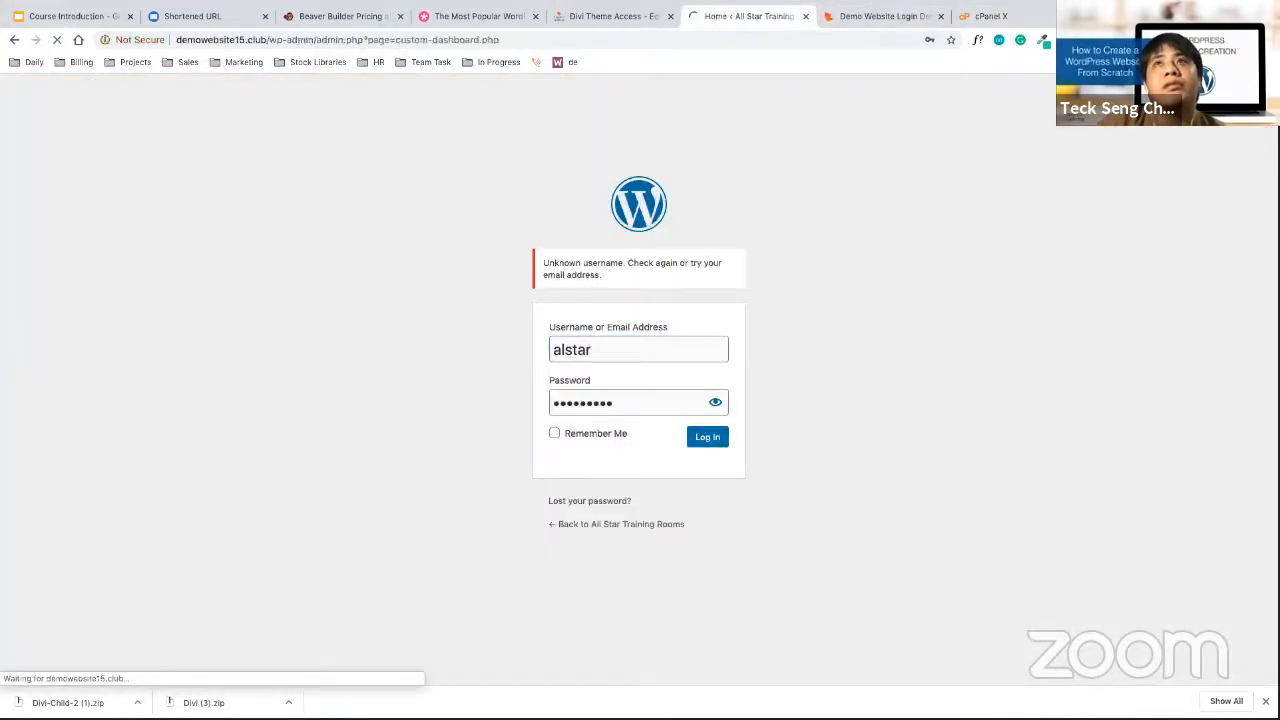
Close the phpMyAdmin tab and return to the cPanel page
{"action": "left_click", "coordinate": [1043, 23]}
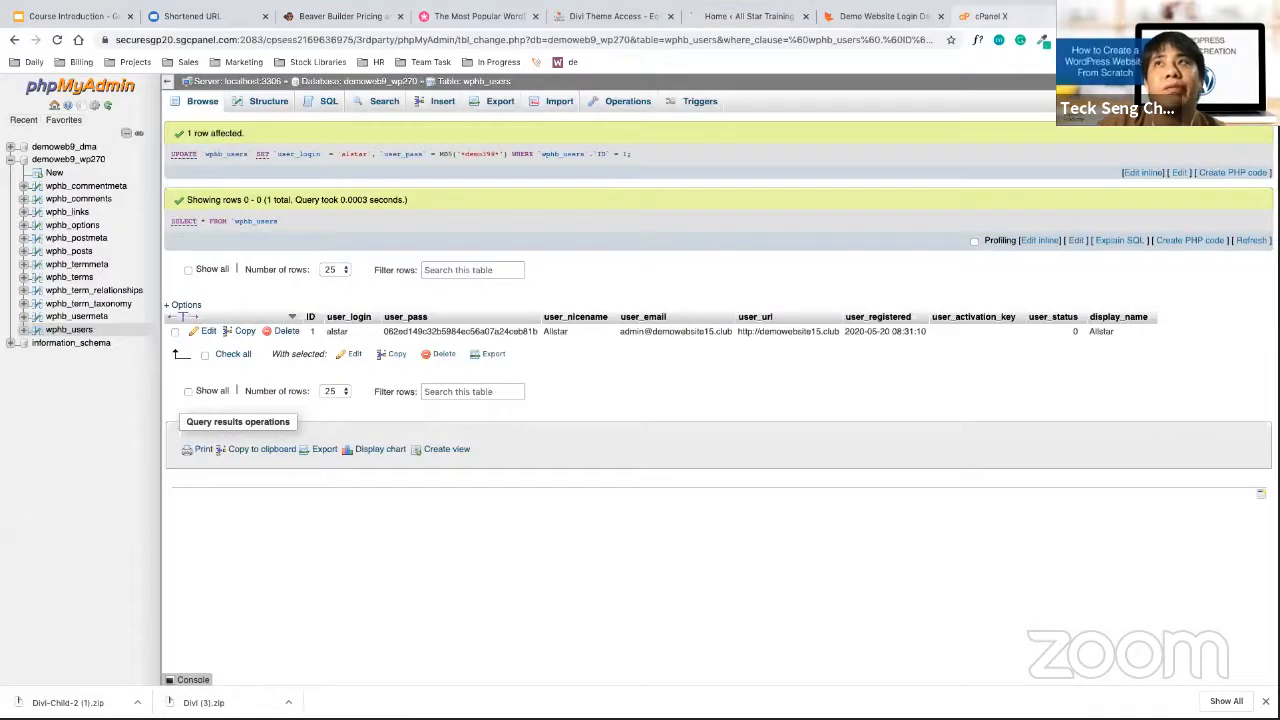
{"action": "key", "text": "super+w"}
{"action": "key", "text": "super+w"}
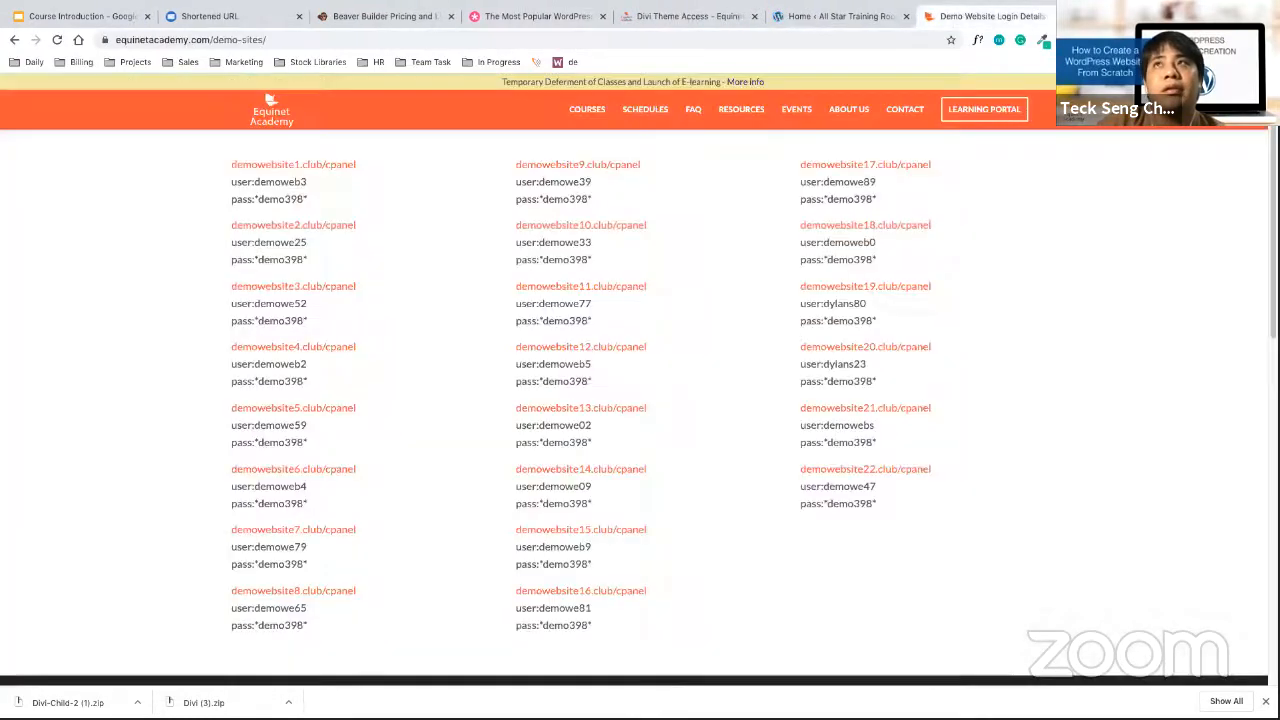
{"action": "key", "text": "ctrl+Tab"}
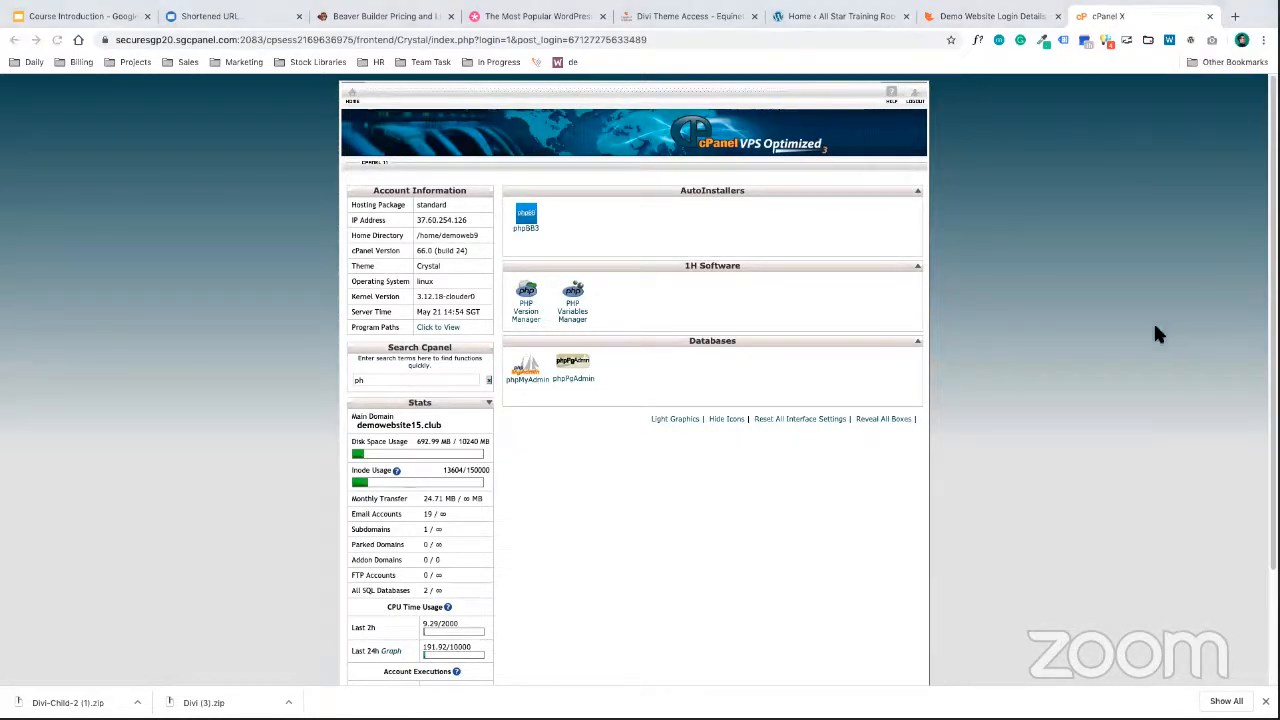
Review the demo site login list, then view the Course Introduction slide with the wp-admin details
{"action": "left_click", "coordinate": [995, 16]}
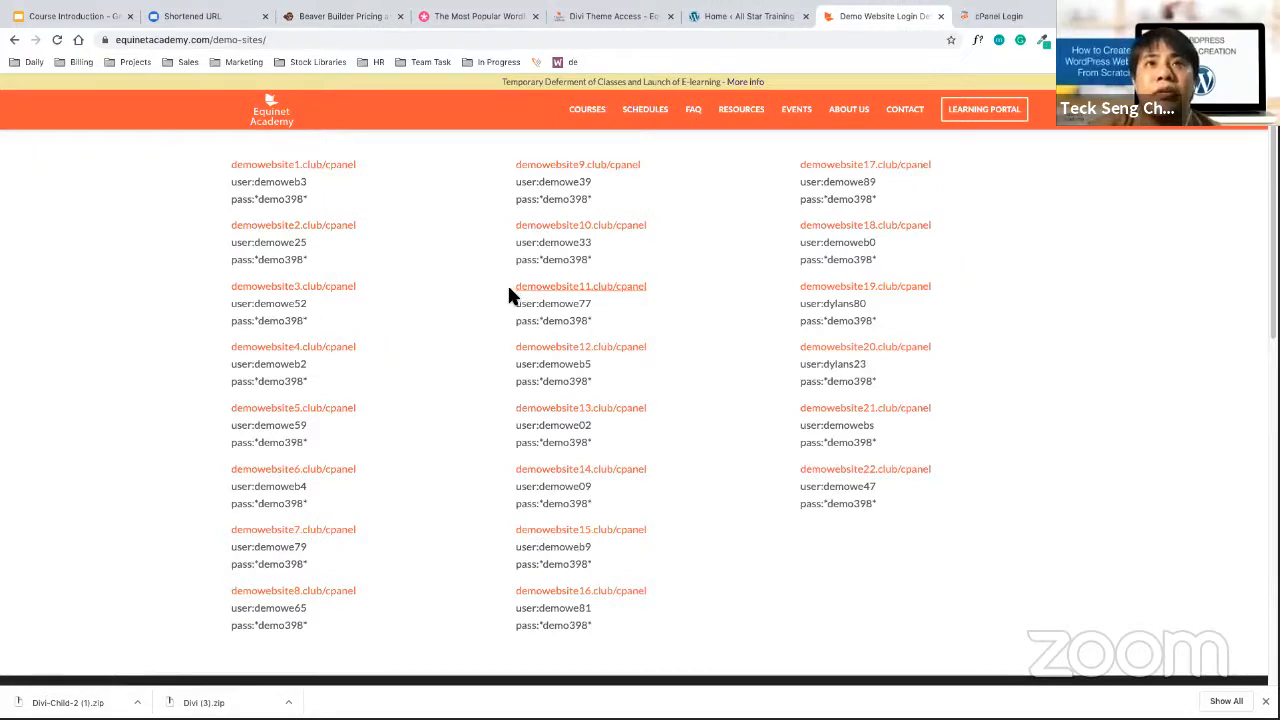
{"action": "left_click_drag", "start_coordinate": [509, 284], "coordinate": [650, 284]}
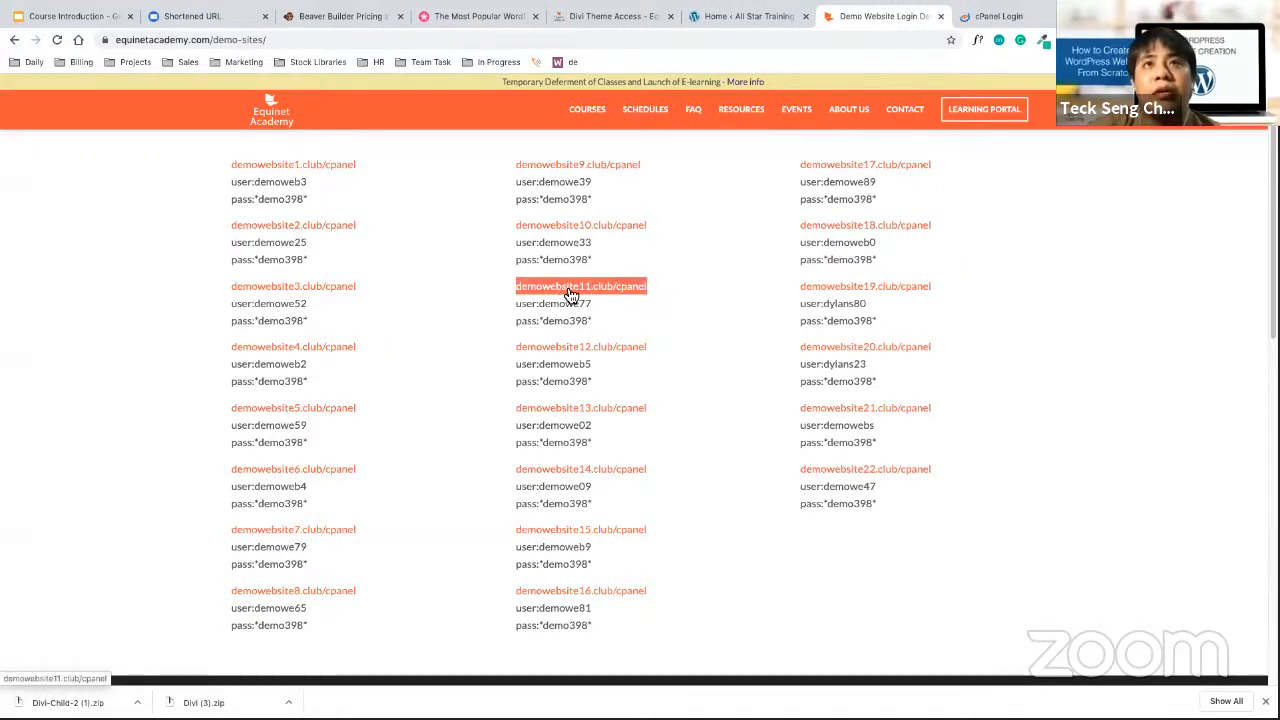
{"action": "left_click", "coordinate": [691, 277]}
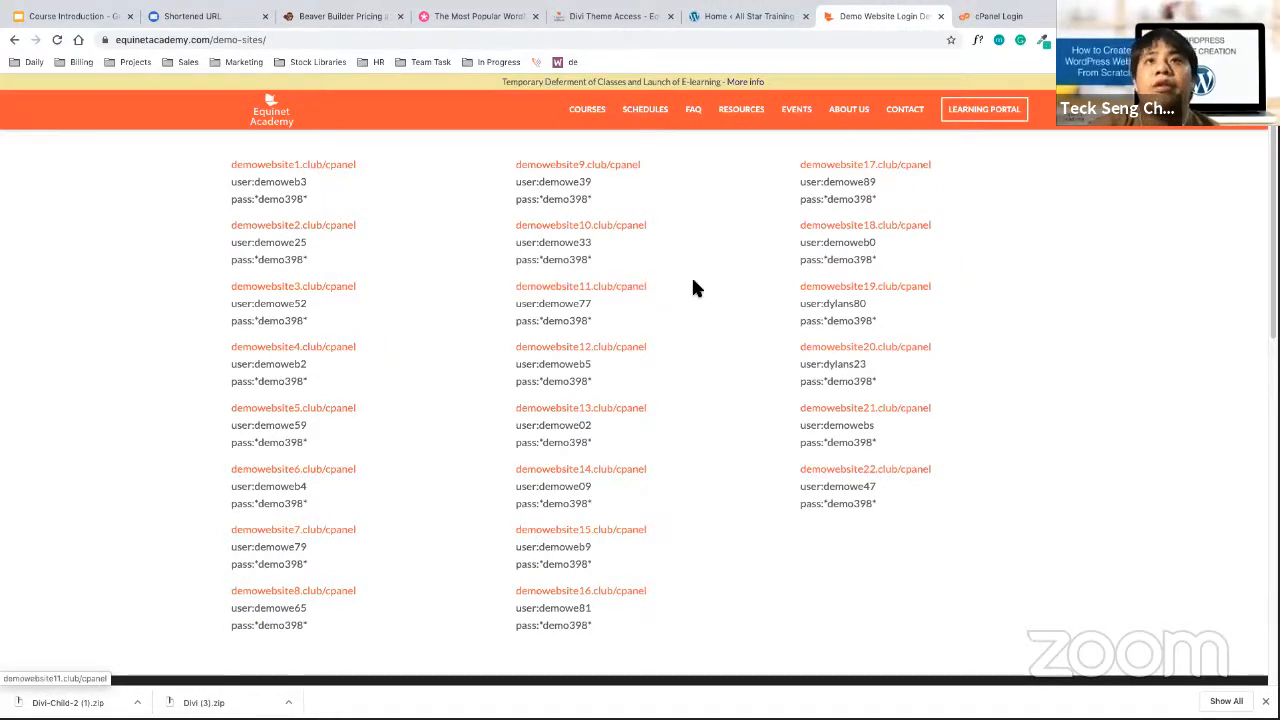
{"action": "left_click", "coordinate": [88, 18]}
{"action": "left_click_drag", "start_coordinate": [392, 347], "coordinate": [626, 347]}
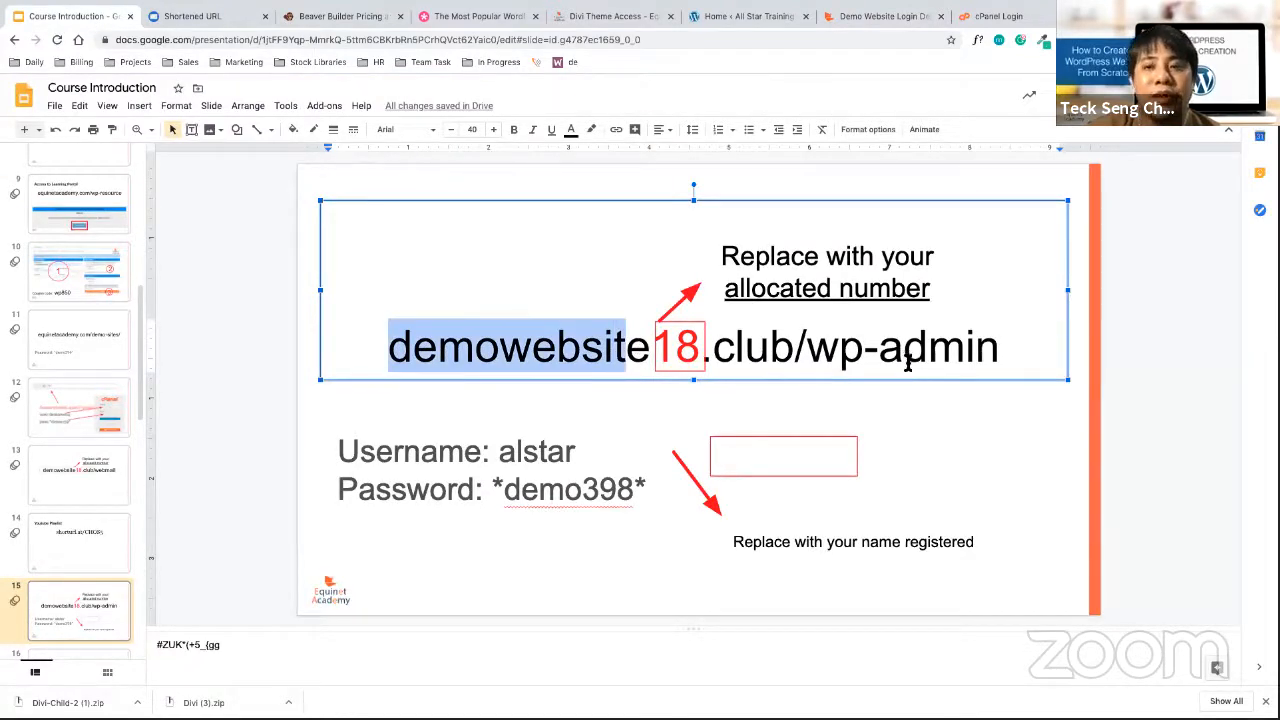
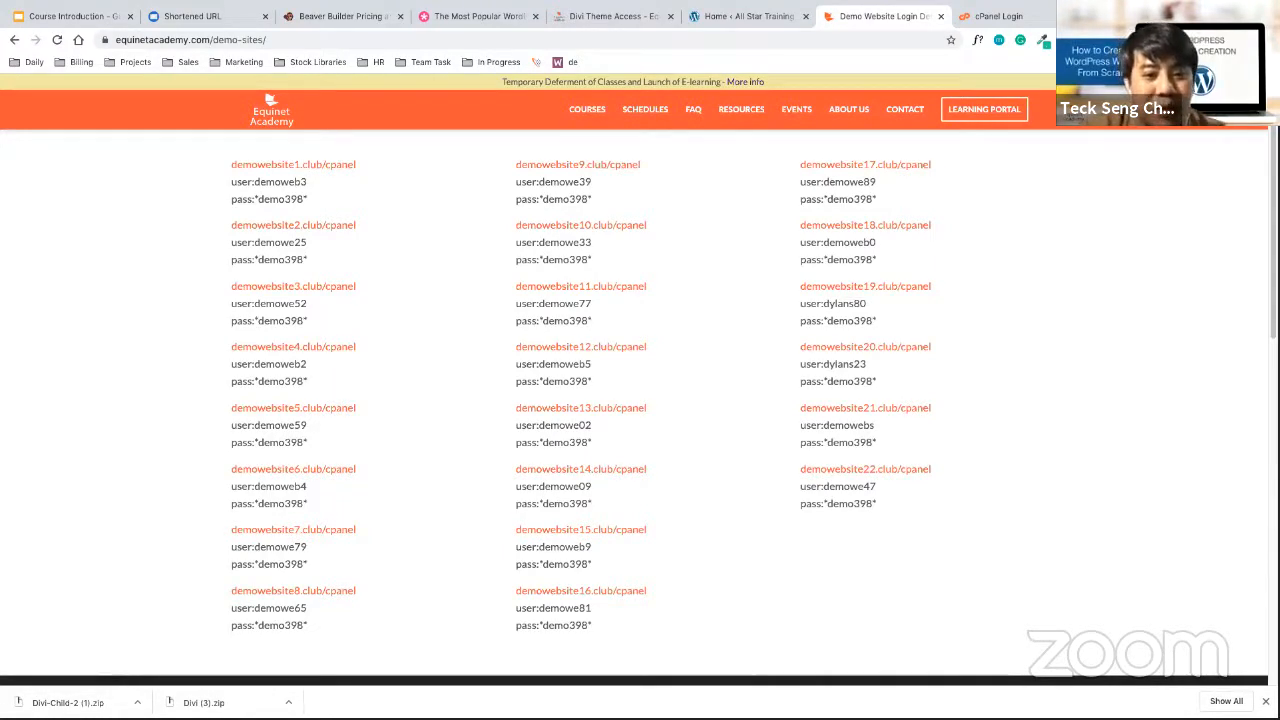
Open the demowebsite14.club/cpanel login in a new tab and switch to it
{"action": "middle_click", "coordinate": [620, 476]}
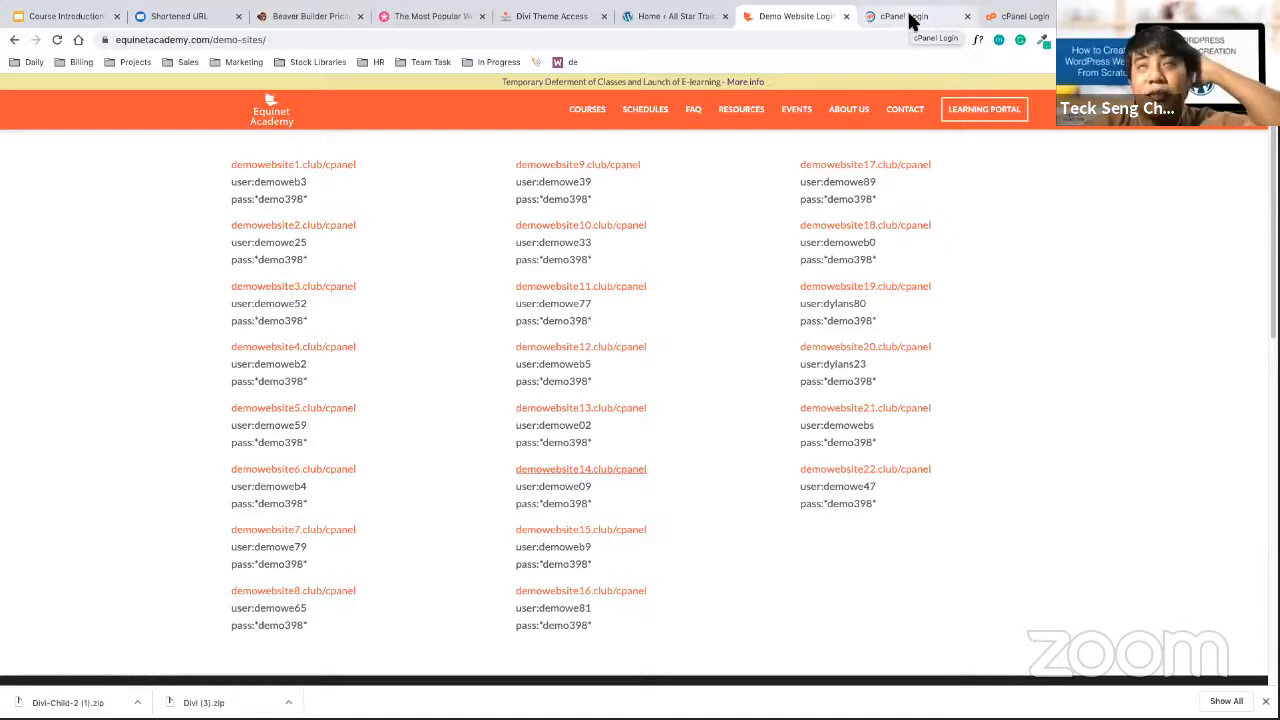
{"action": "left_click", "coordinate": [912, 20]}
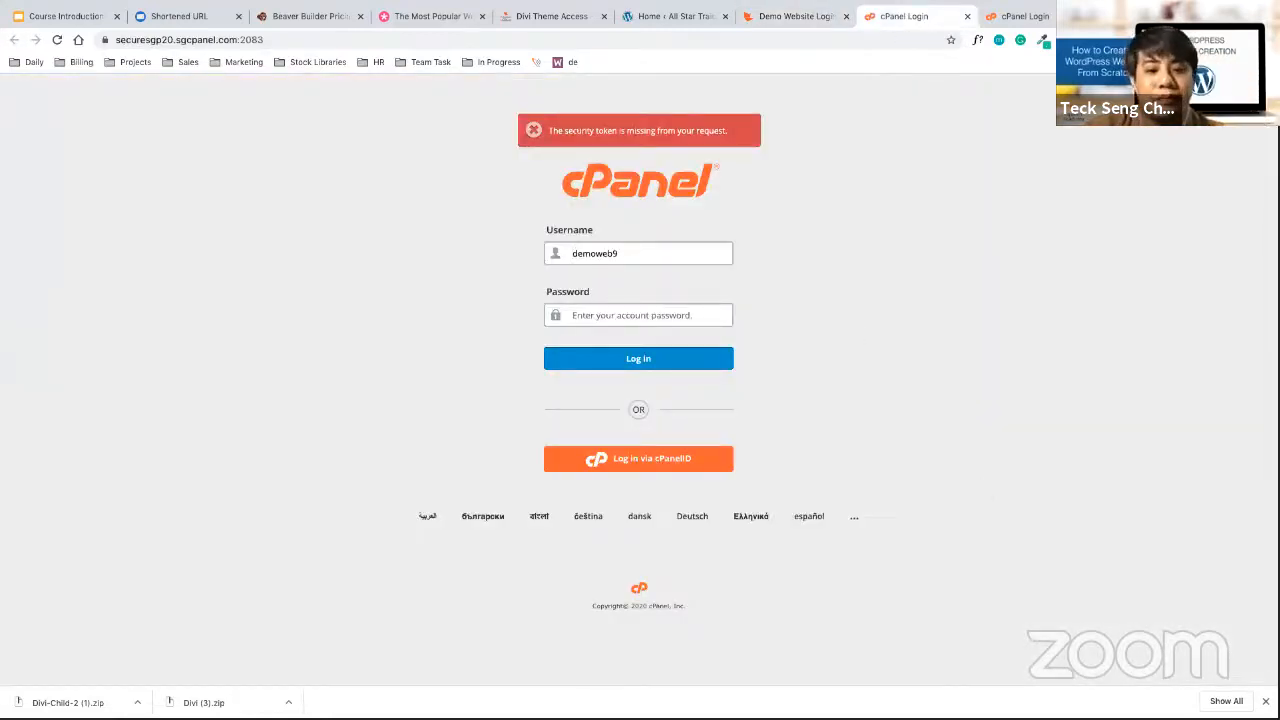
Log in to demowebsite14's cPanel with the username and password copied from the demo sites list
{"action": "left_click", "coordinate": [789, 17]}
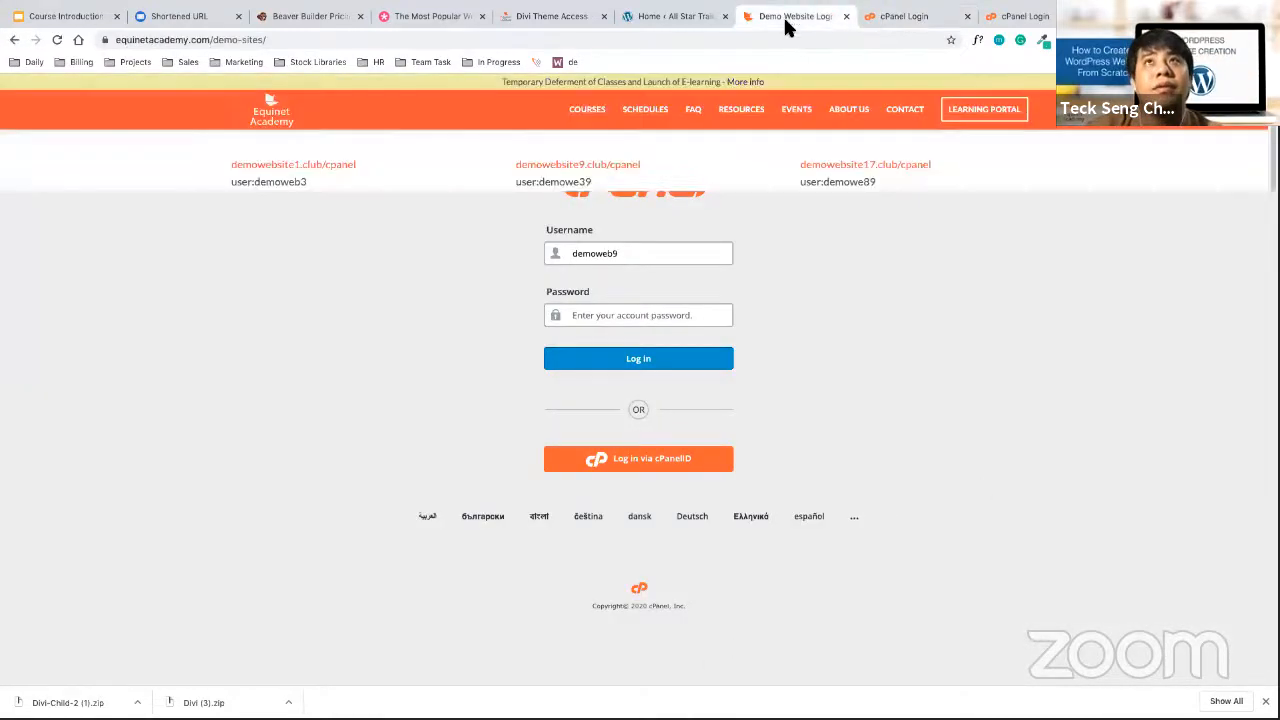
{"action": "left_click_drag", "start_coordinate": [556, 486], "coordinate": [541, 487]}
{"action": "key", "text": "super+c"}
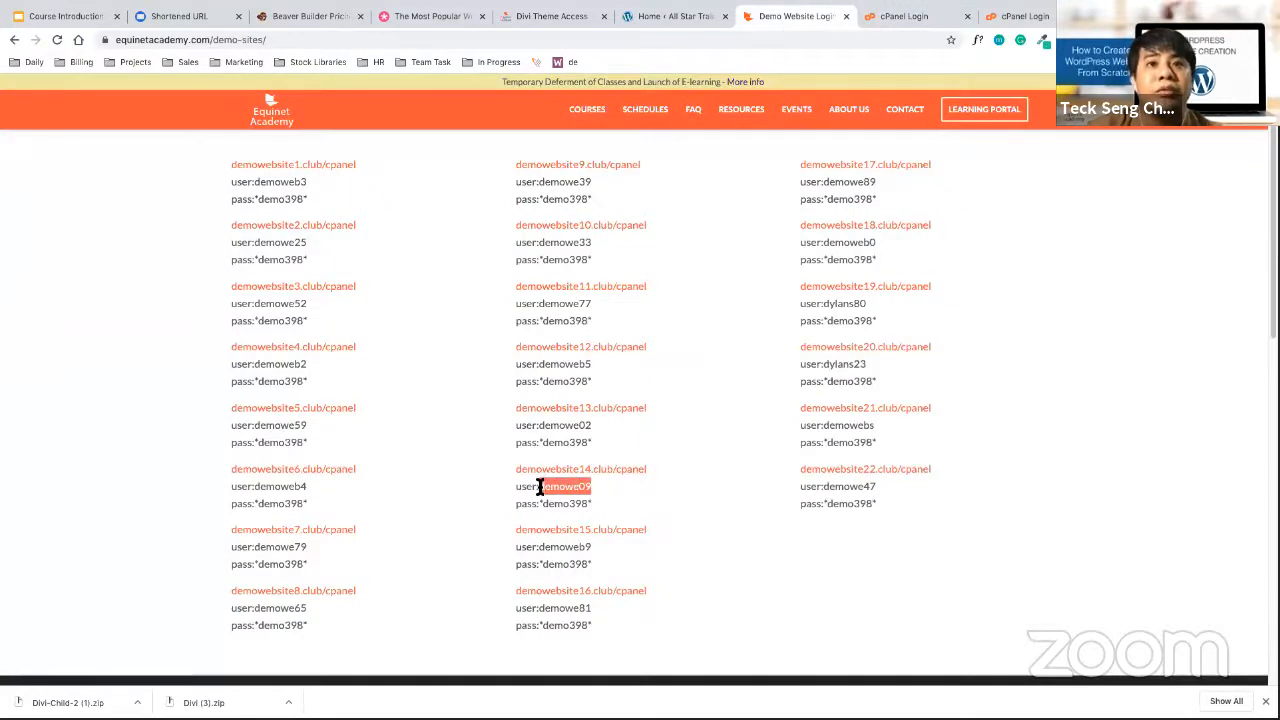
{"action": "left_click", "coordinate": [905, 17]}
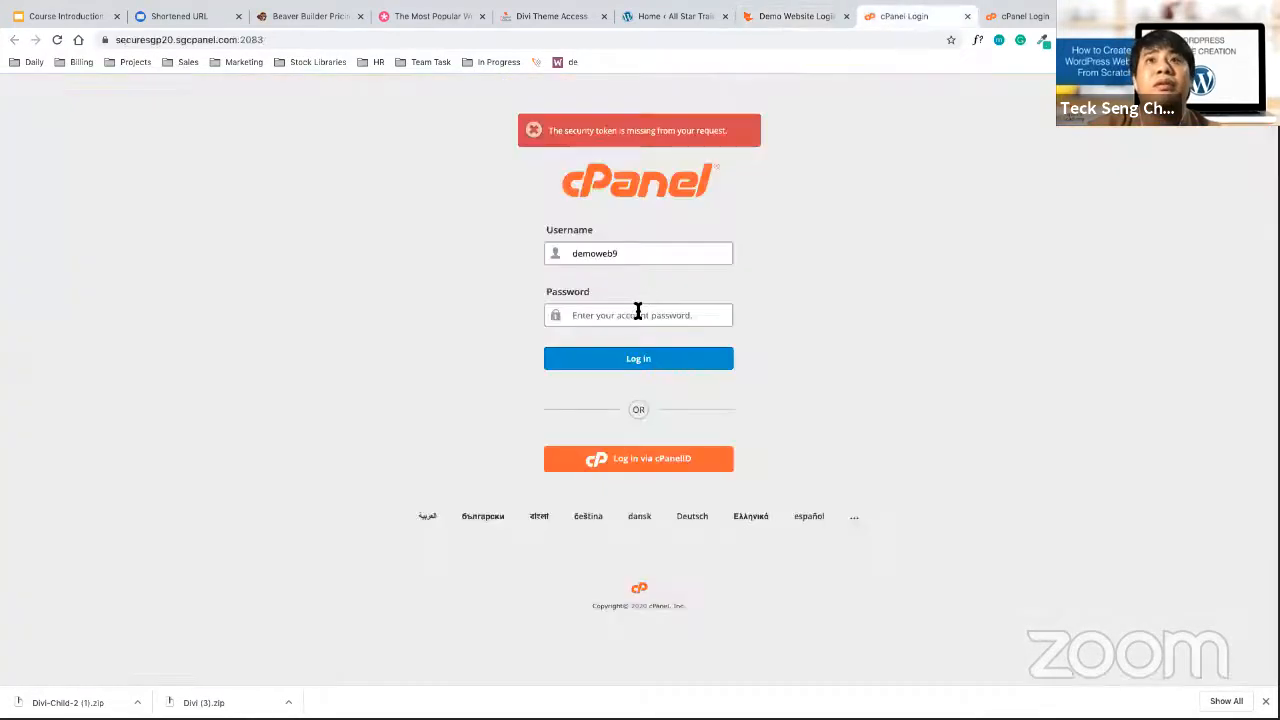
{"action": "double_click", "coordinate": [646, 252]}
{"action": "key", "text": "super+v"}
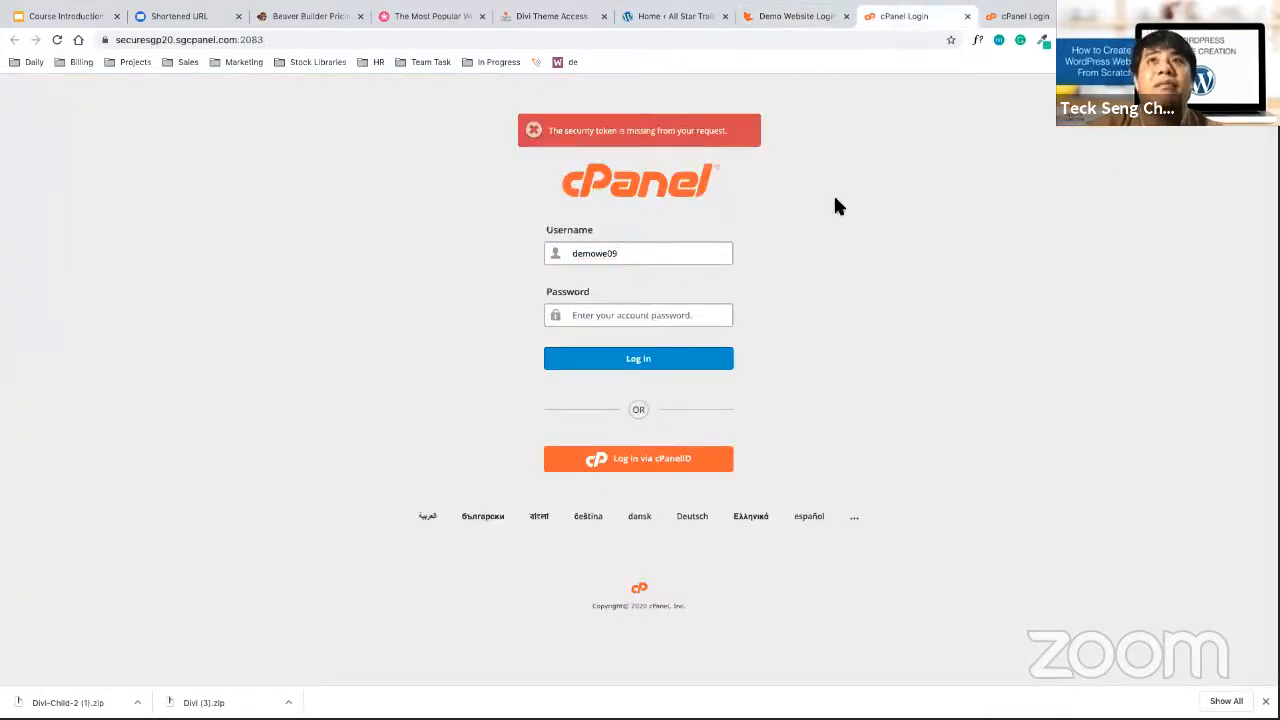
{"action": "left_click", "coordinate": [805, 17]}
{"action": "left_click_drag", "start_coordinate": [595, 503], "coordinate": [540, 505]}
{"action": "left_click", "coordinate": [889, 17]}
{"action": "left_click", "coordinate": [664, 318]}
{"action": "key", "text": "ctrl+v"}
{"action": "left_click", "coordinate": [651, 358]}
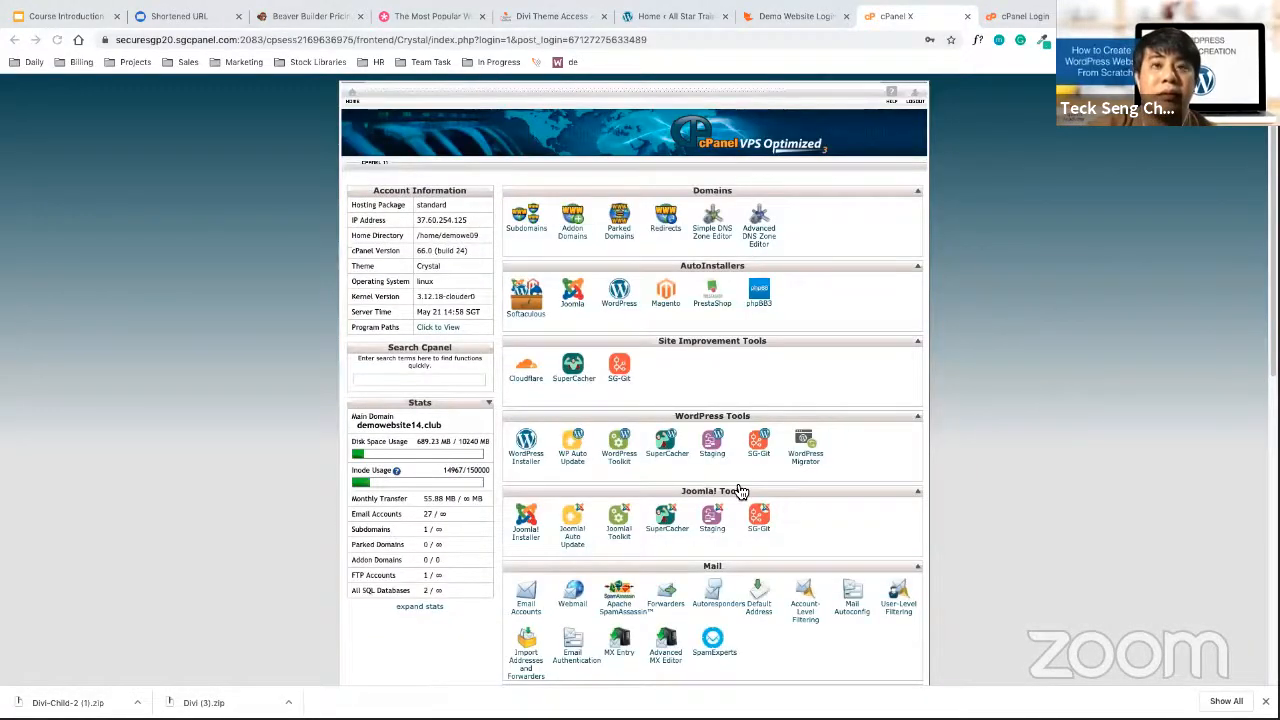
Filter the cPanel tools with 'php' and open phpMyAdmin
{"action": "scroll", "coordinate": [468, 386], "scroll_direction": "down", "scroll_amount": 1}
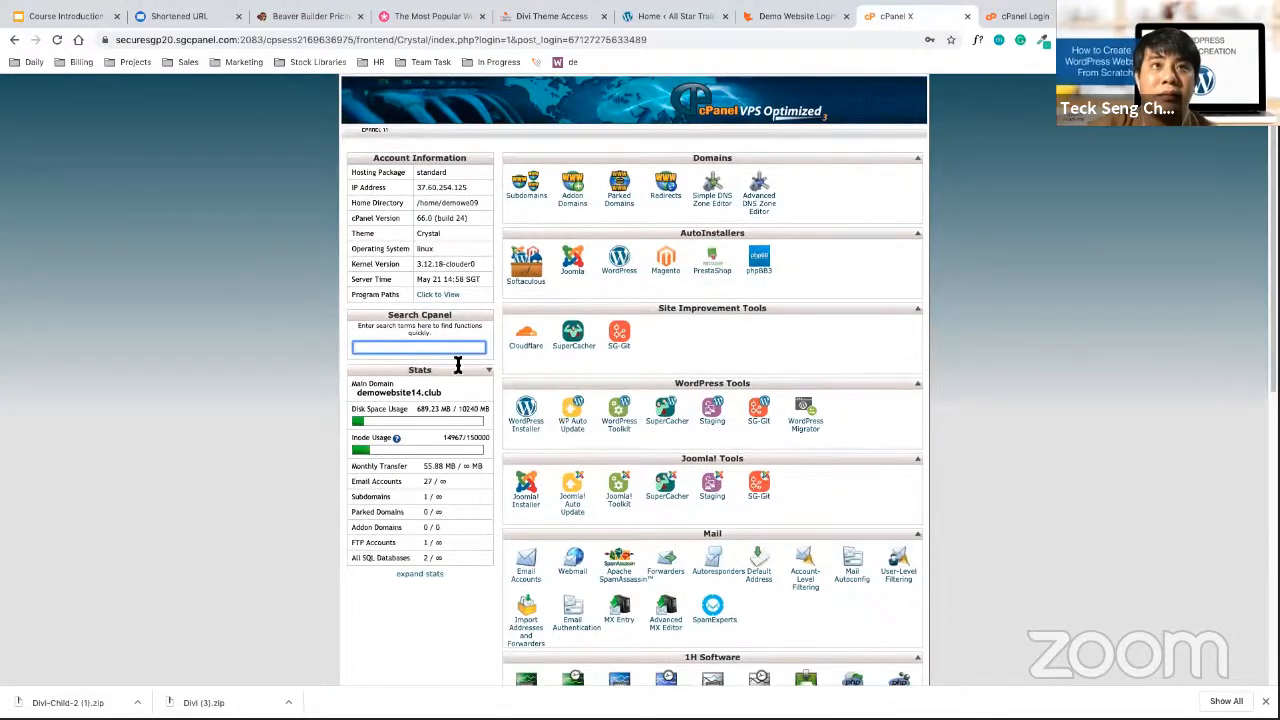
{"action": "type", "text": "php"}
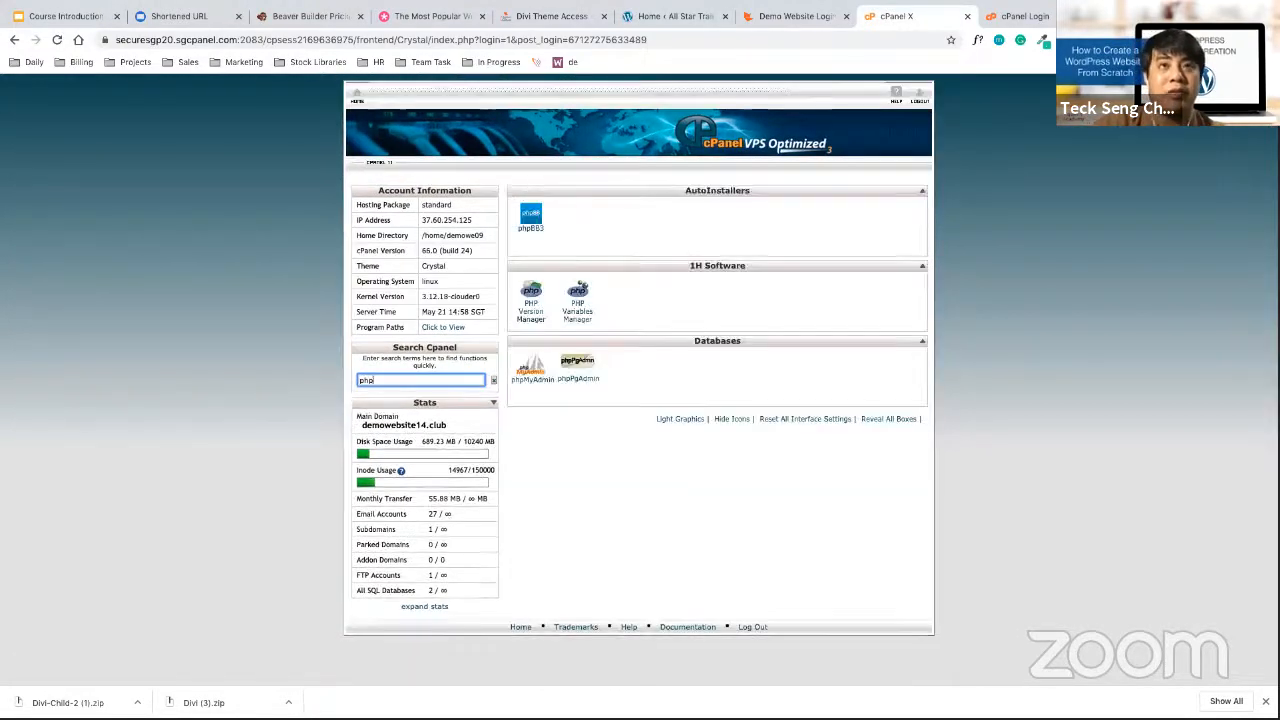
{"action": "left_click", "coordinate": [650, 531]}
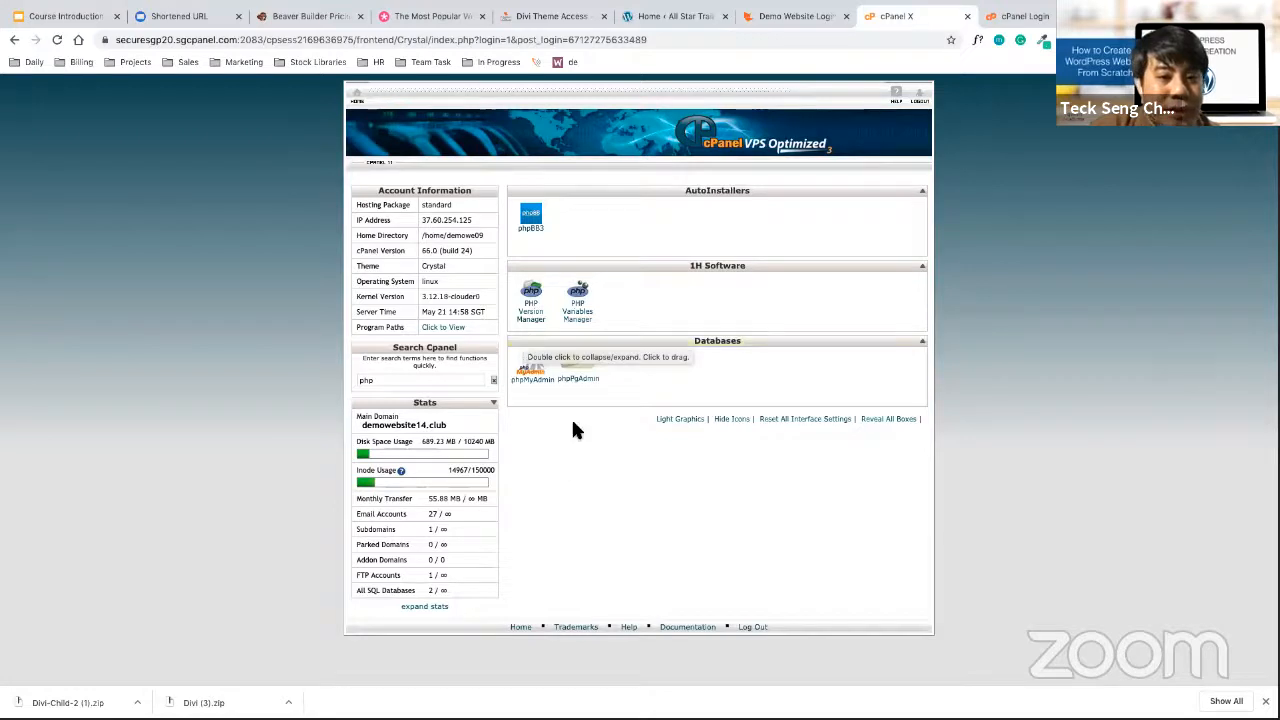
{"action": "left_click", "coordinate": [541, 381]}
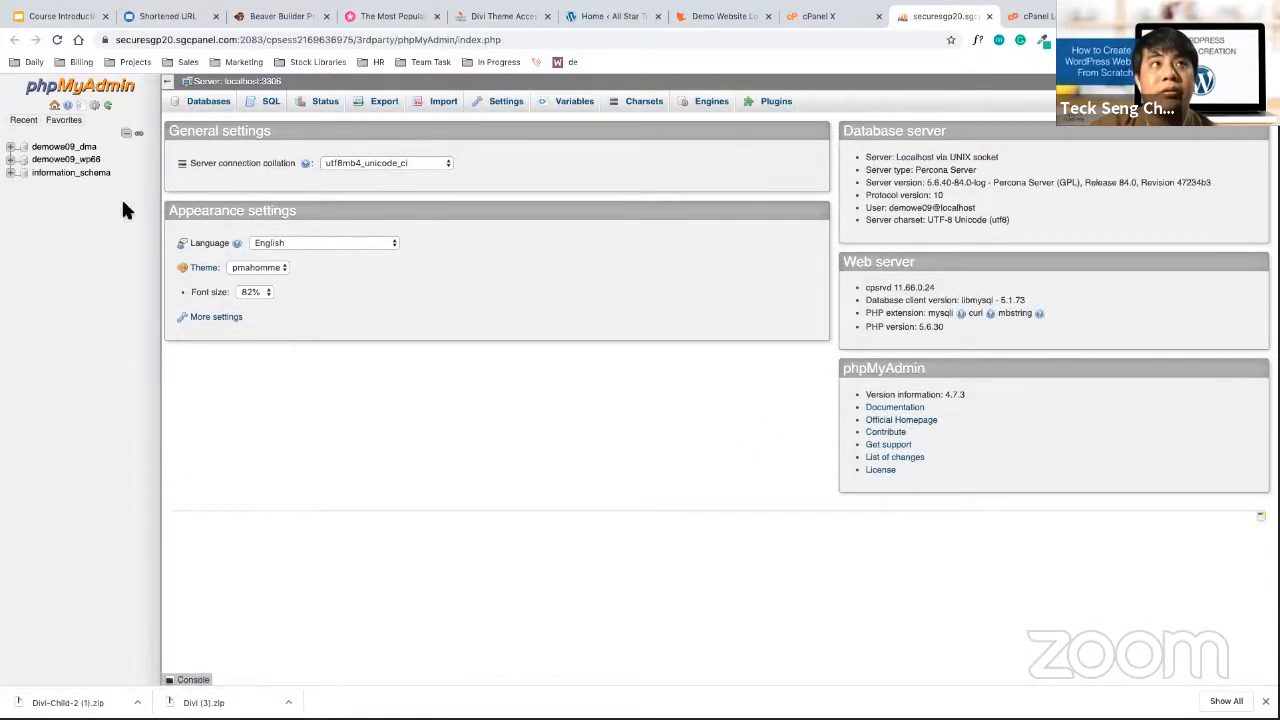
Open the wp66 database and browse the wpmh_users table
{"action": "left_click", "coordinate": [84, 162]}
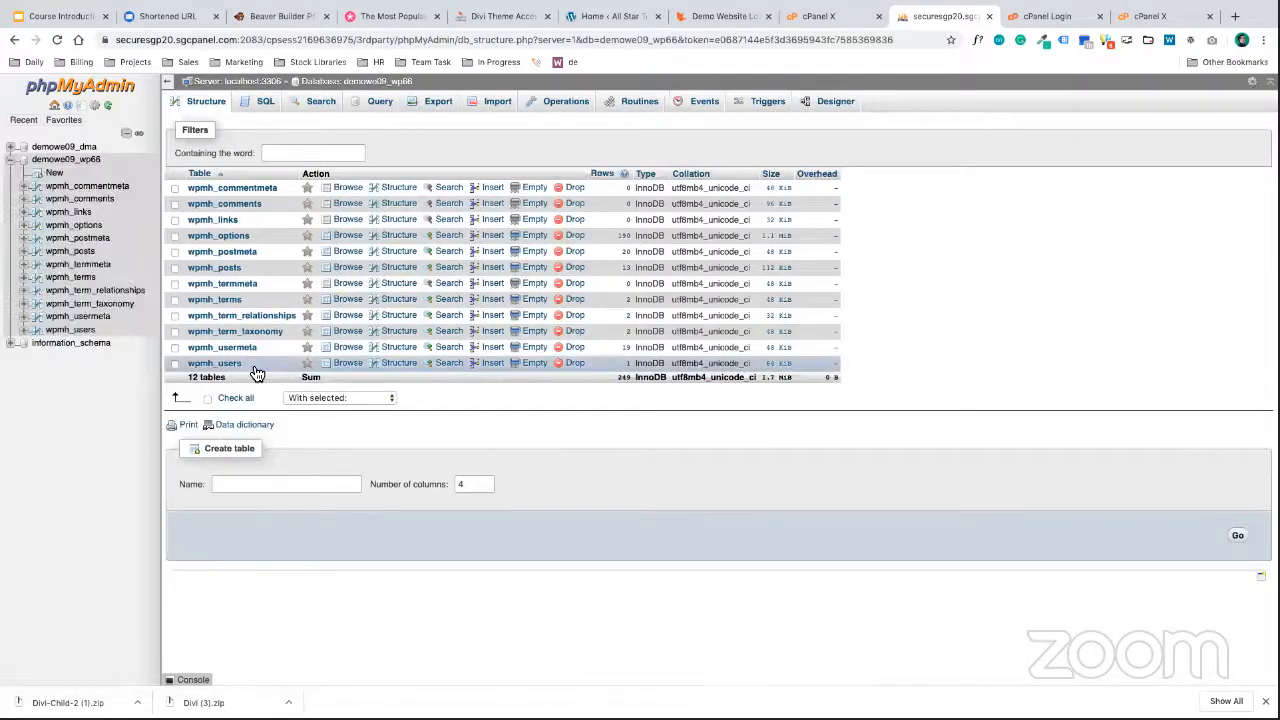
{"action": "left_click", "coordinate": [228, 363]}
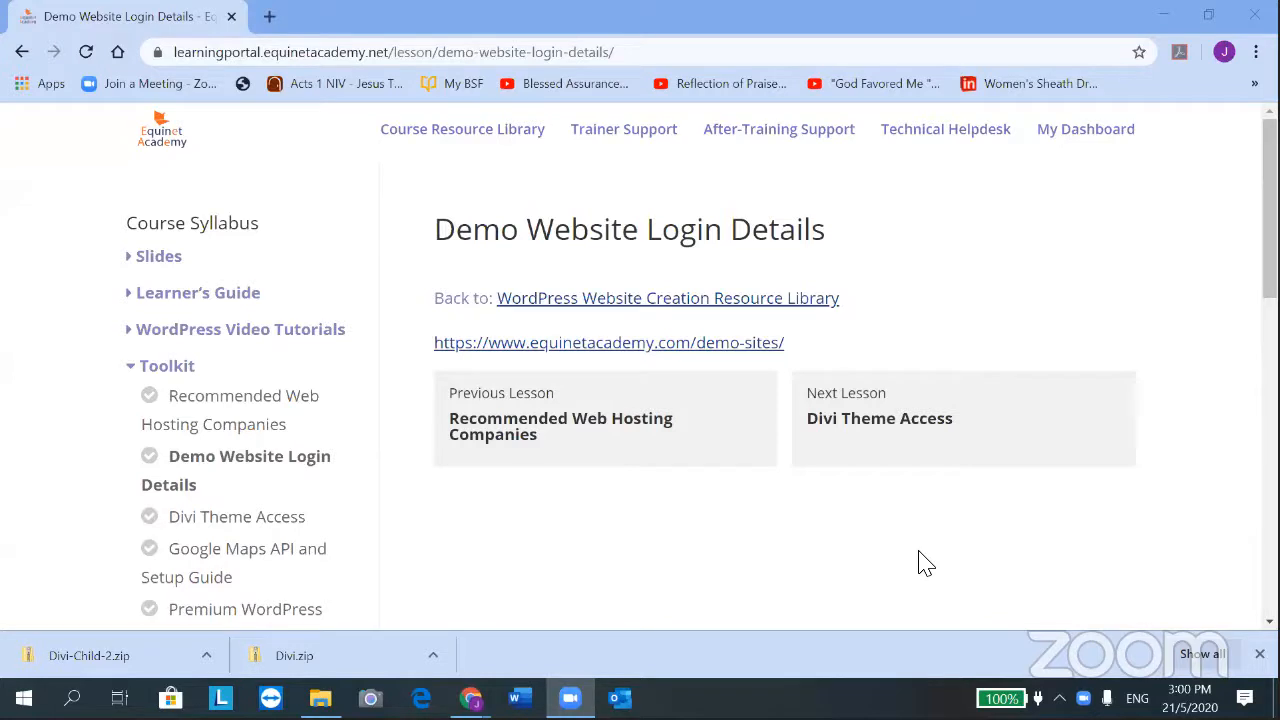
Minimize the browser, close the Downloads window, and open a new Chrome window
{"action": "left_click", "coordinate": [1161, 16]}
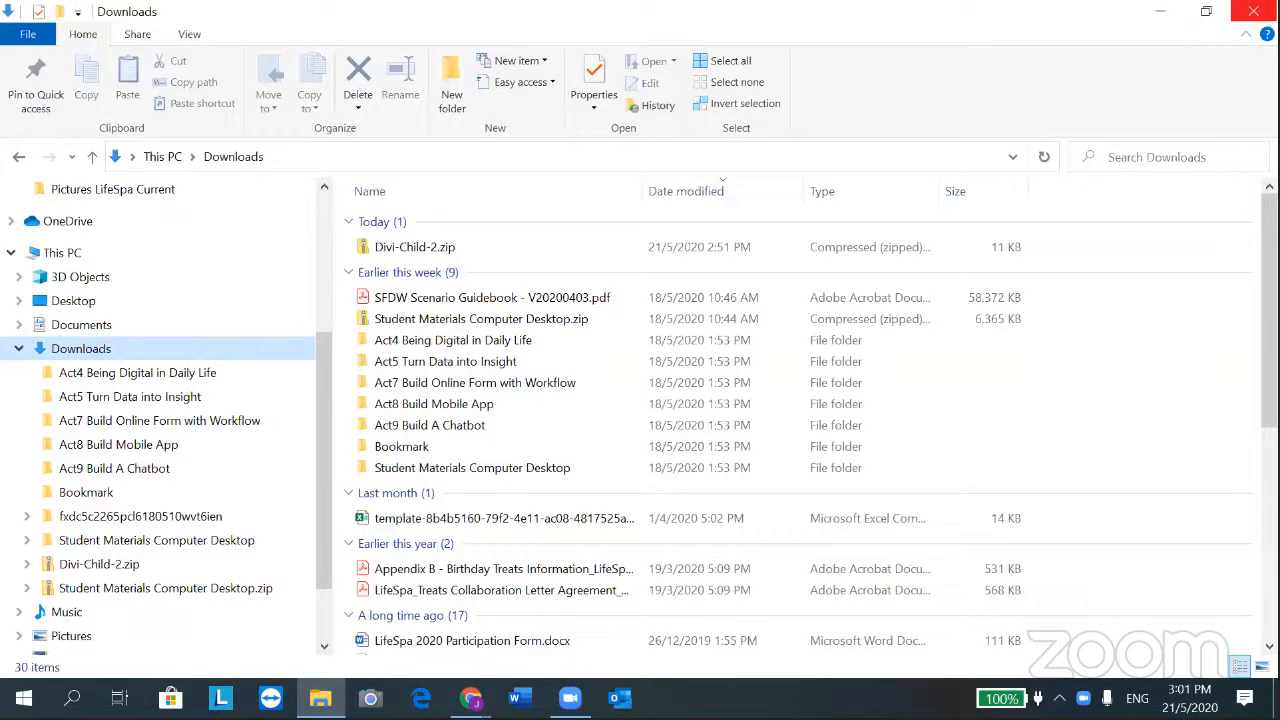
{"action": "left_click", "coordinate": [1253, 11]}
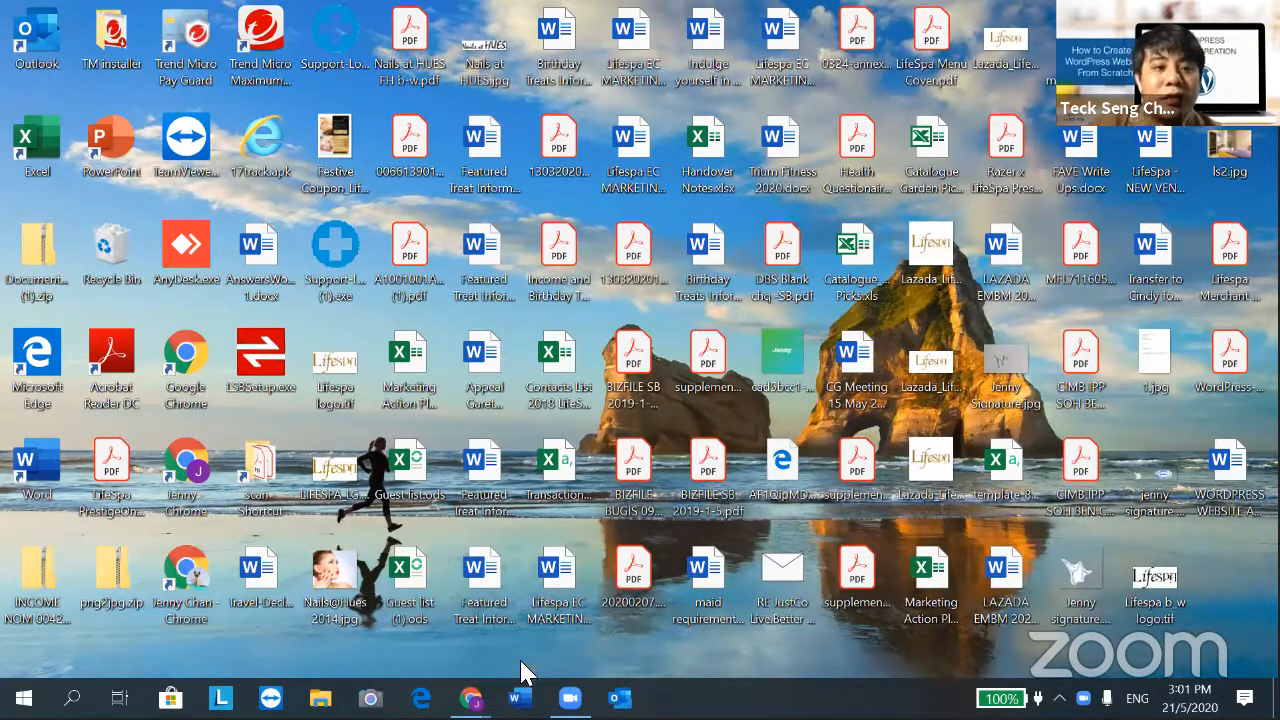
{"action": "left_click", "coordinate": [426, 510]}
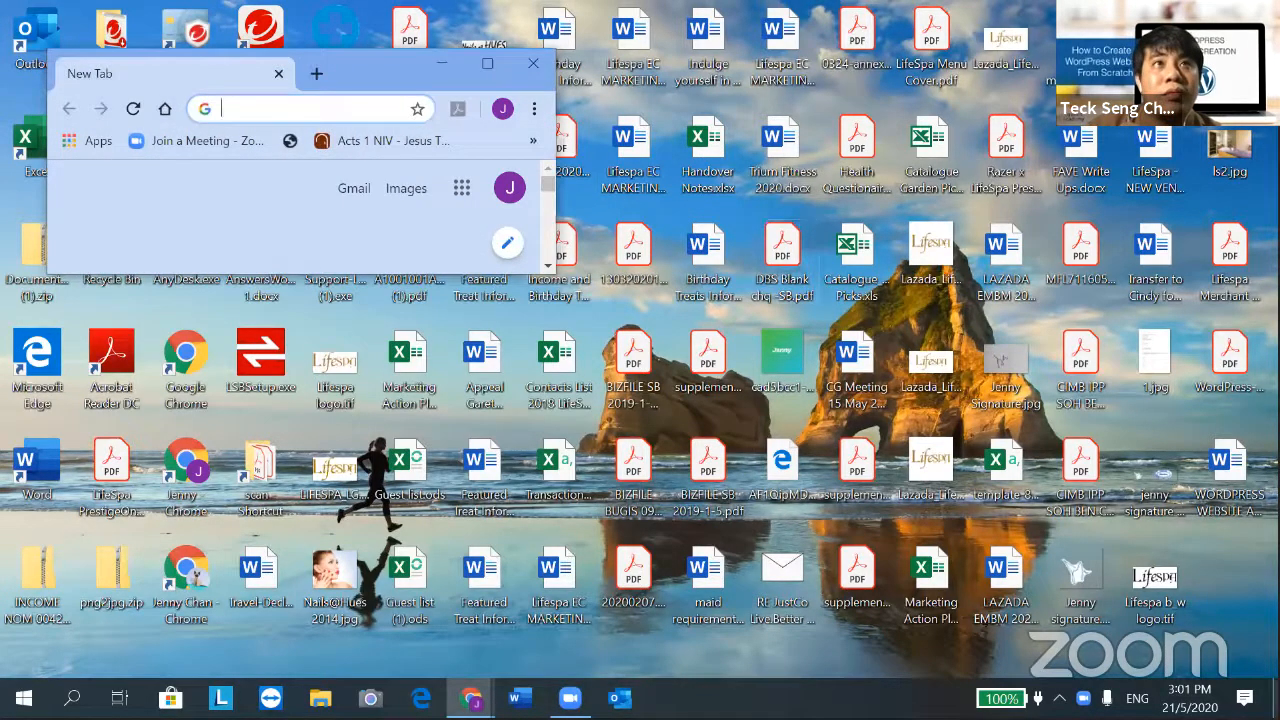
Start the address with the suggested demowebsite7.club URL and append /wp-
{"action": "type", "text": "dd"}
{"action": "key", "text": "BackSpace"}
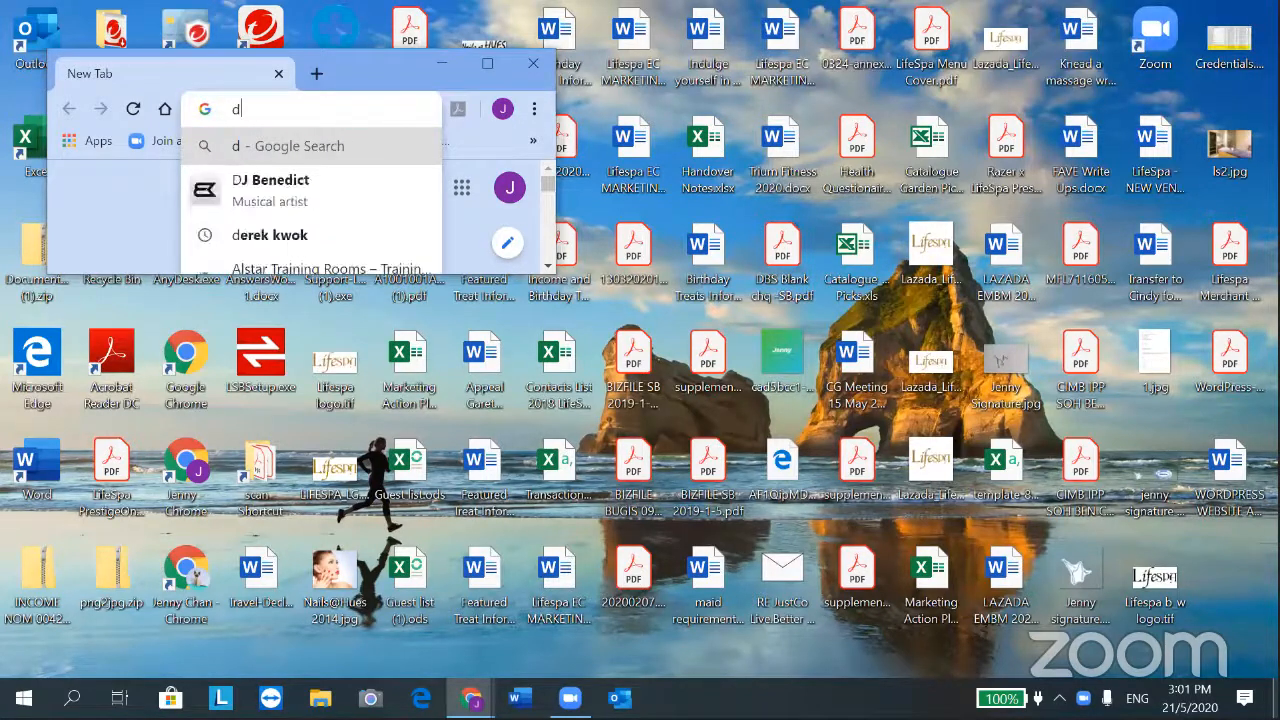
{"action": "type", "text": "em"}
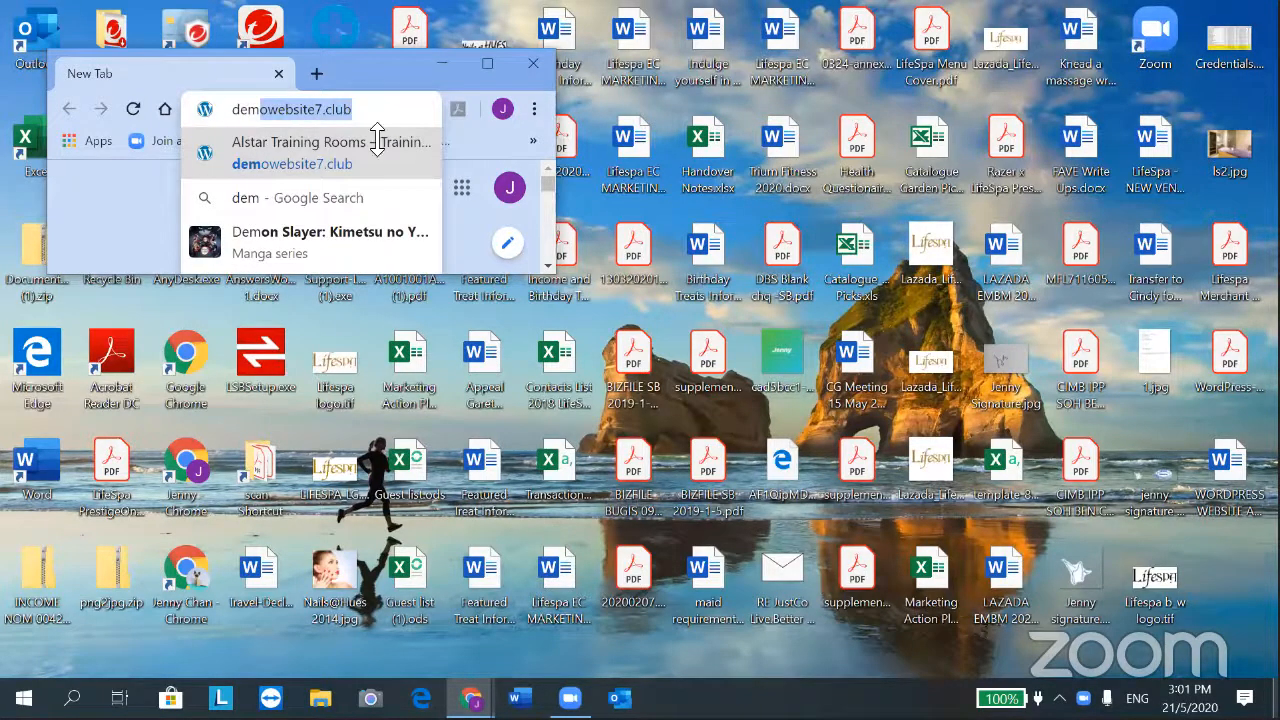
{"action": "left_click", "coordinate": [400, 108]}
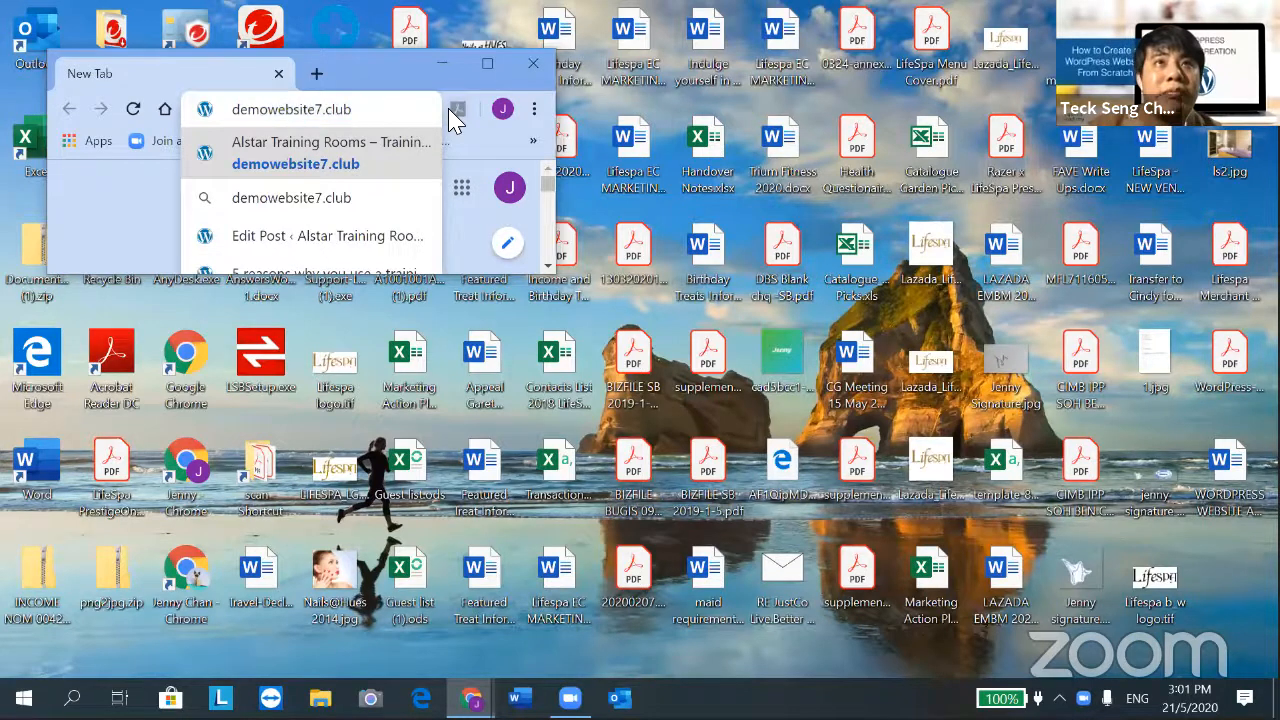
{"action": "type", "text": "/wp-"}
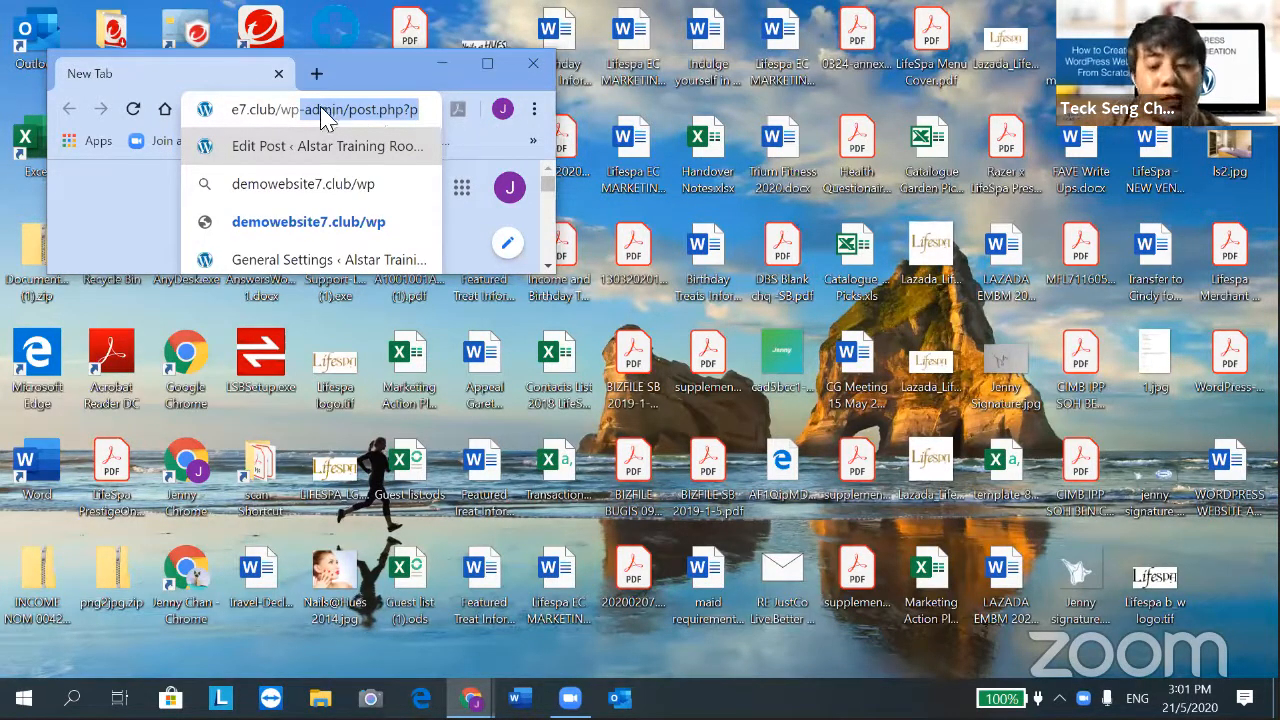
Trim the address down to demowebsite7.club/wp-admin and load the login page
{"action": "mouse_move", "coordinate": [334, 114]}
{"action": "left_mouse_down"}
{"action": "mouse_move", "coordinate": [369, 111]}
{"action": "mouse_move", "coordinate": [343, 109]}
{"action": "left_mouse_up"}
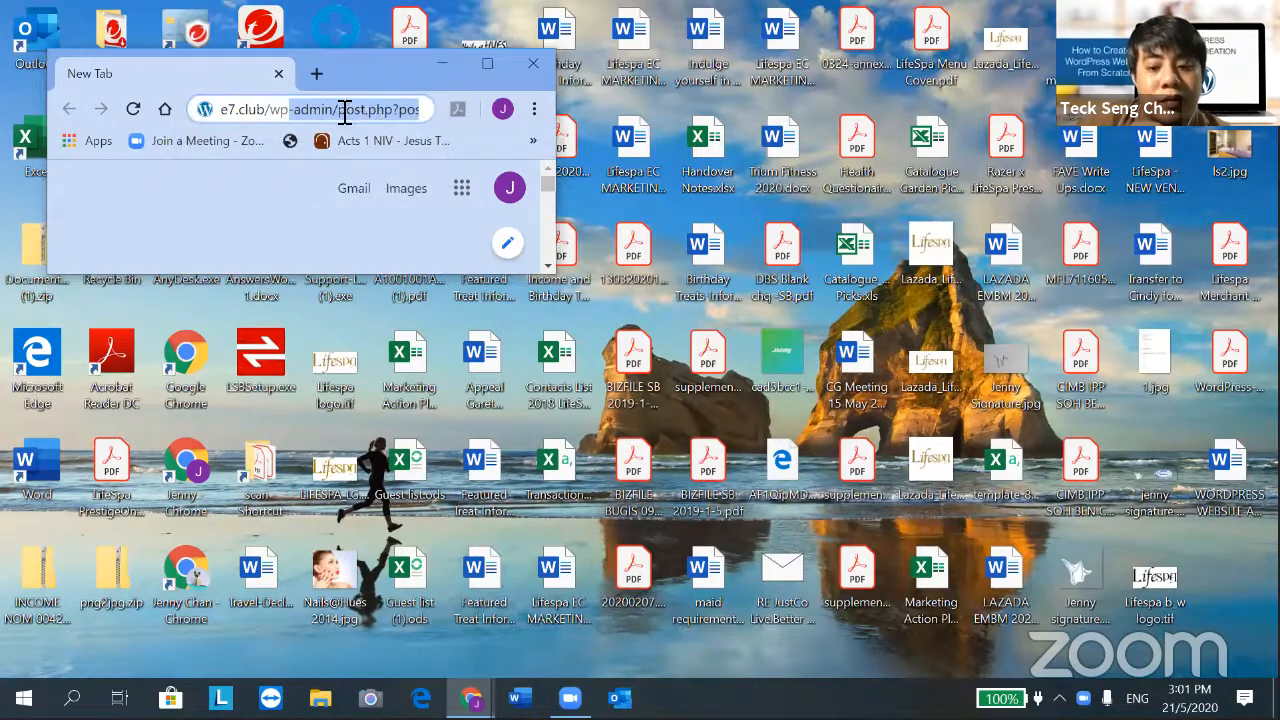
{"action": "double_click", "coordinate": [358, 109]}
{"action": "left_click_drag", "start_coordinate": [427, 119], "coordinate": [841, 436]}
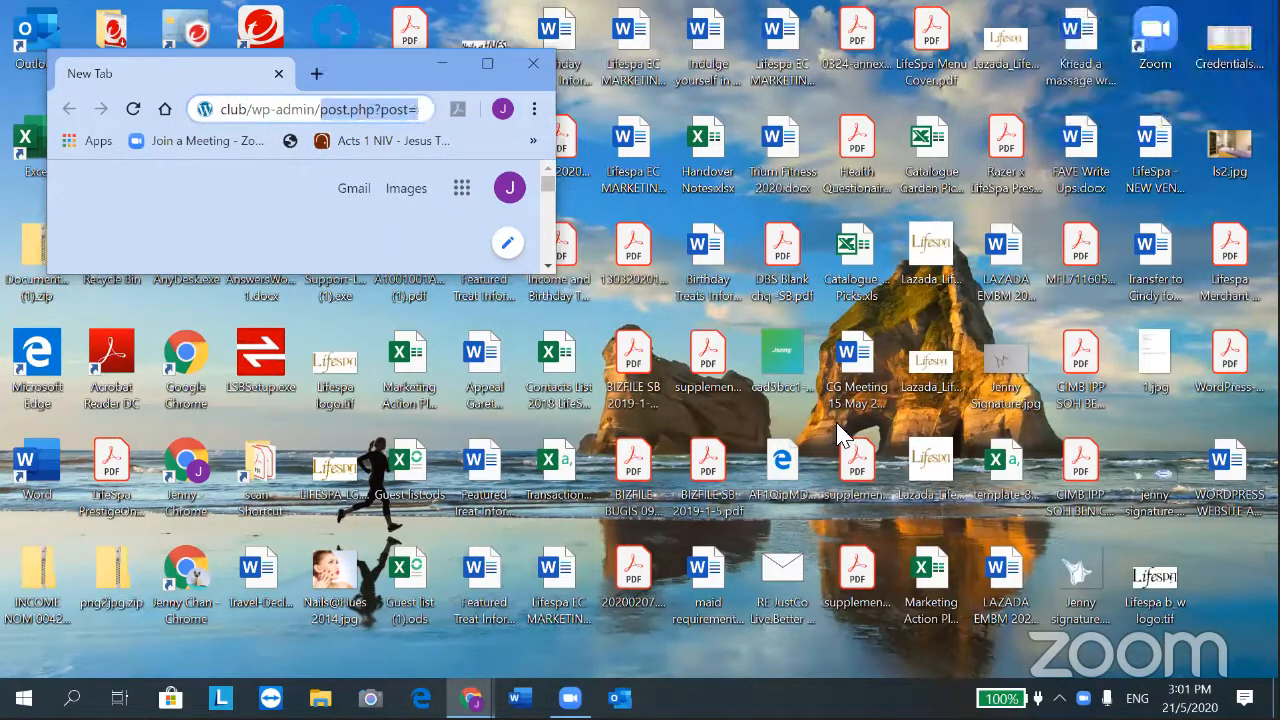
{"action": "key", "text": "BackSpace"}
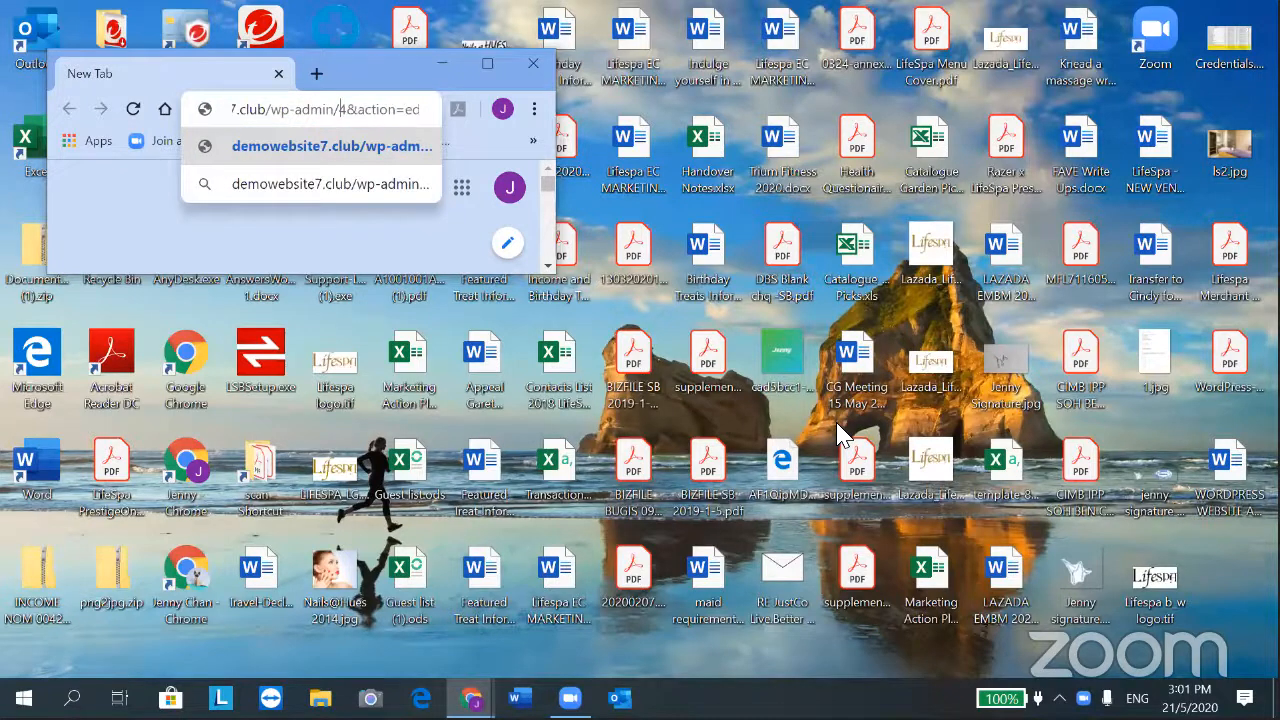
{"action": "key", "text": "Right"}
{"action": "key", "text": "Right"}
{"action": "key", "text": "Right"}
{"action": "key", "text": "Right"}
{"action": "key", "text": "Right"}
{"action": "key", "text": "Right"}
{"action": "key", "text": "Right"}
{"action": "key", "text": "Right"}
{"action": "key", "text": "Right"}
{"action": "key", "text": "BackSpace"}
{"action": "key", "text": "BackSpace"}
{"action": "key", "text": "BackSpace"}
{"action": "key", "text": "BackSpace"}
{"action": "key", "text": "BackSpace"}
{"action": "key", "text": "BackSpace"}
{"action": "key", "text": "BackSpace"}
{"action": "key", "text": "BackSpace"}
{"action": "key", "text": "BackSpace"}
{"action": "key", "text": "BackSpace"}
{"action": "key", "text": "BackSpace"}
{"action": "key", "text": "BackSpace"}
{"action": "key", "text": "BackSpace"}
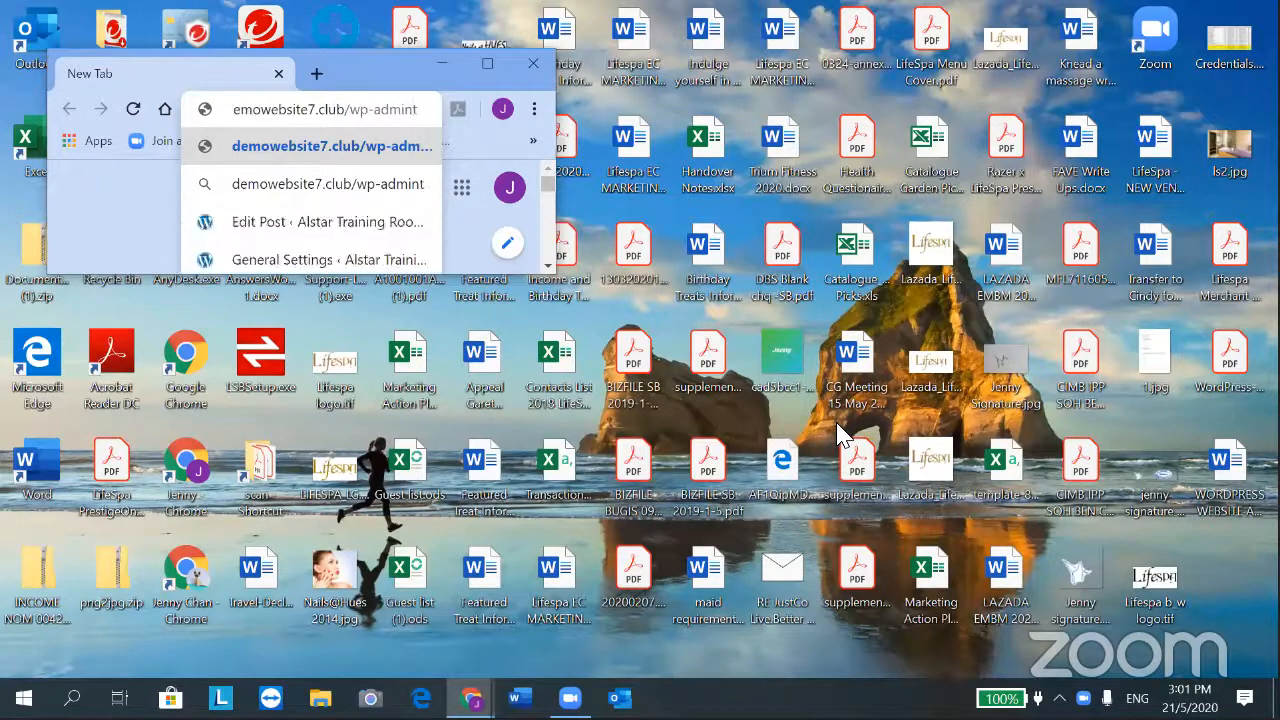
{"action": "key", "text": "BackSpace"}
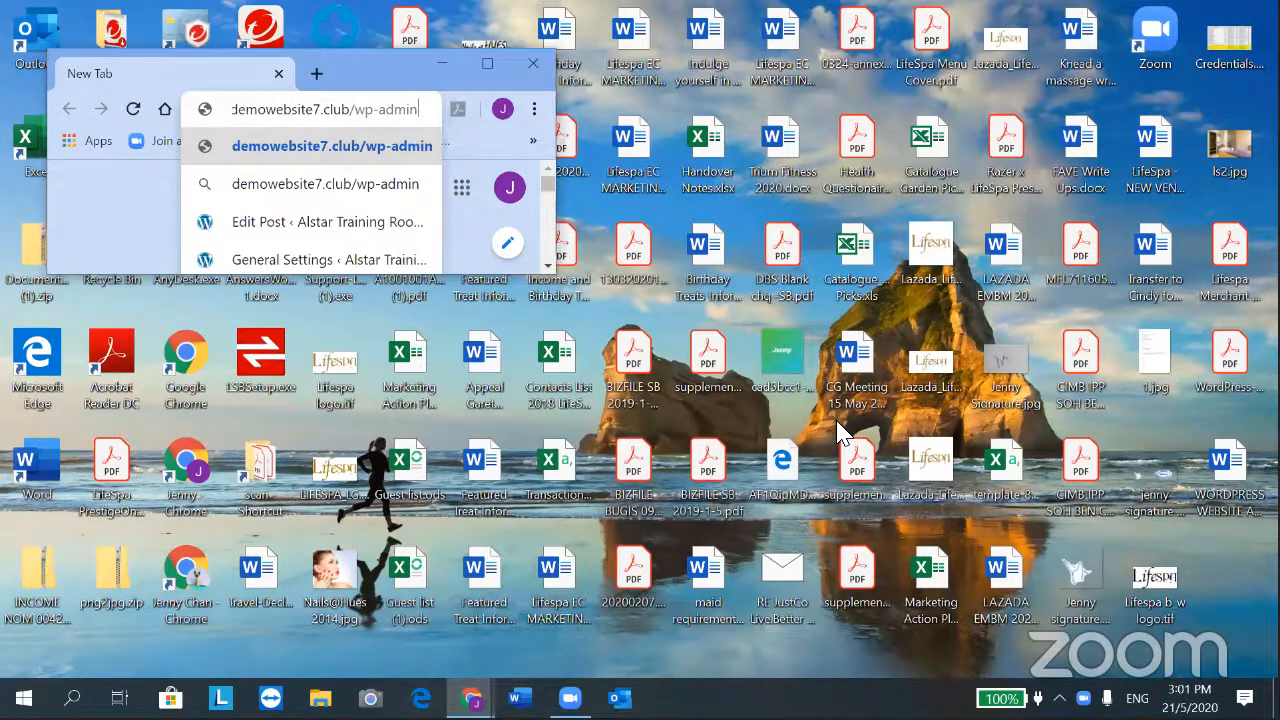
{"action": "key", "text": "Return"}
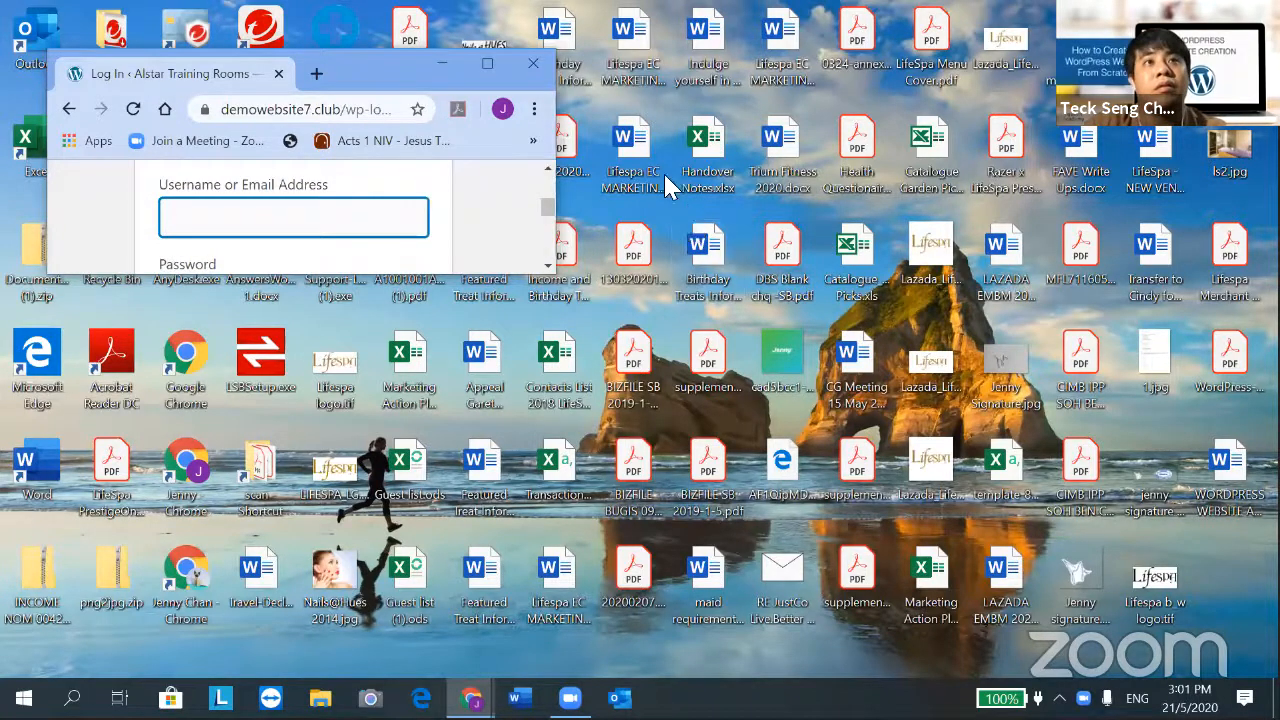
Maximize the window and replace the autofilled email with the admin username
{"action": "left_click", "coordinate": [487, 64]}
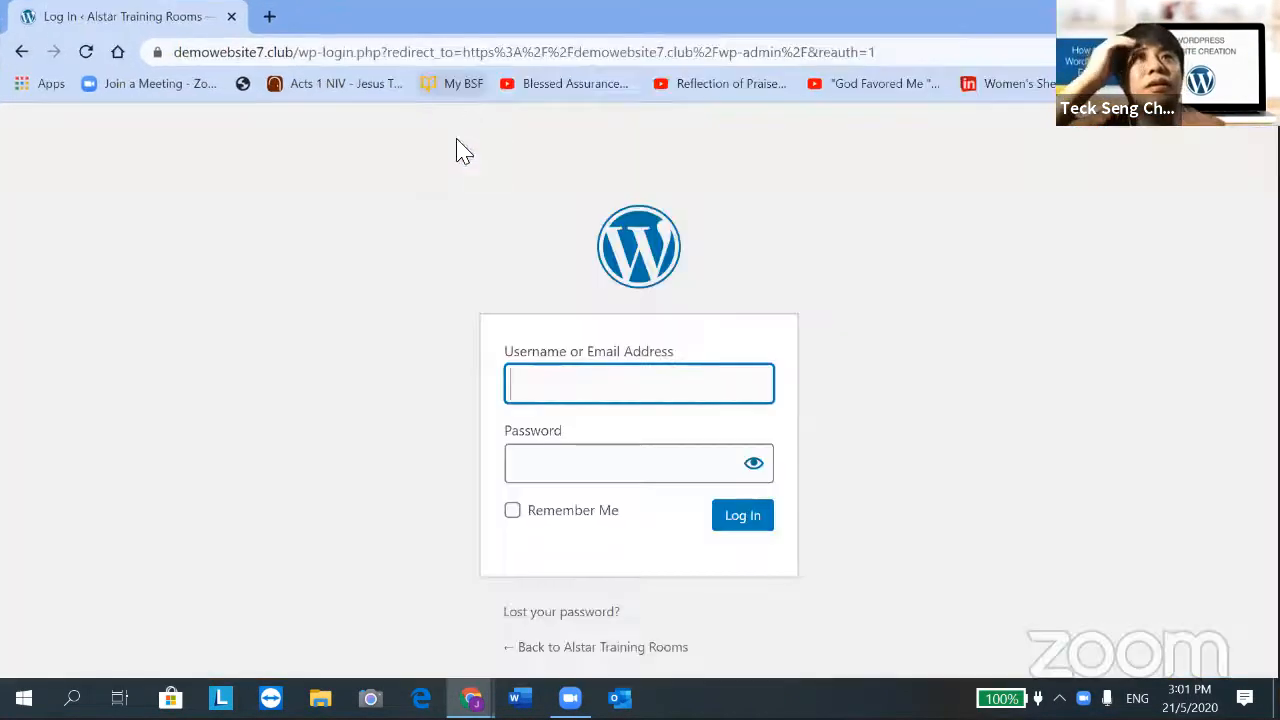
{"action": "left_click", "coordinate": [530, 376]}
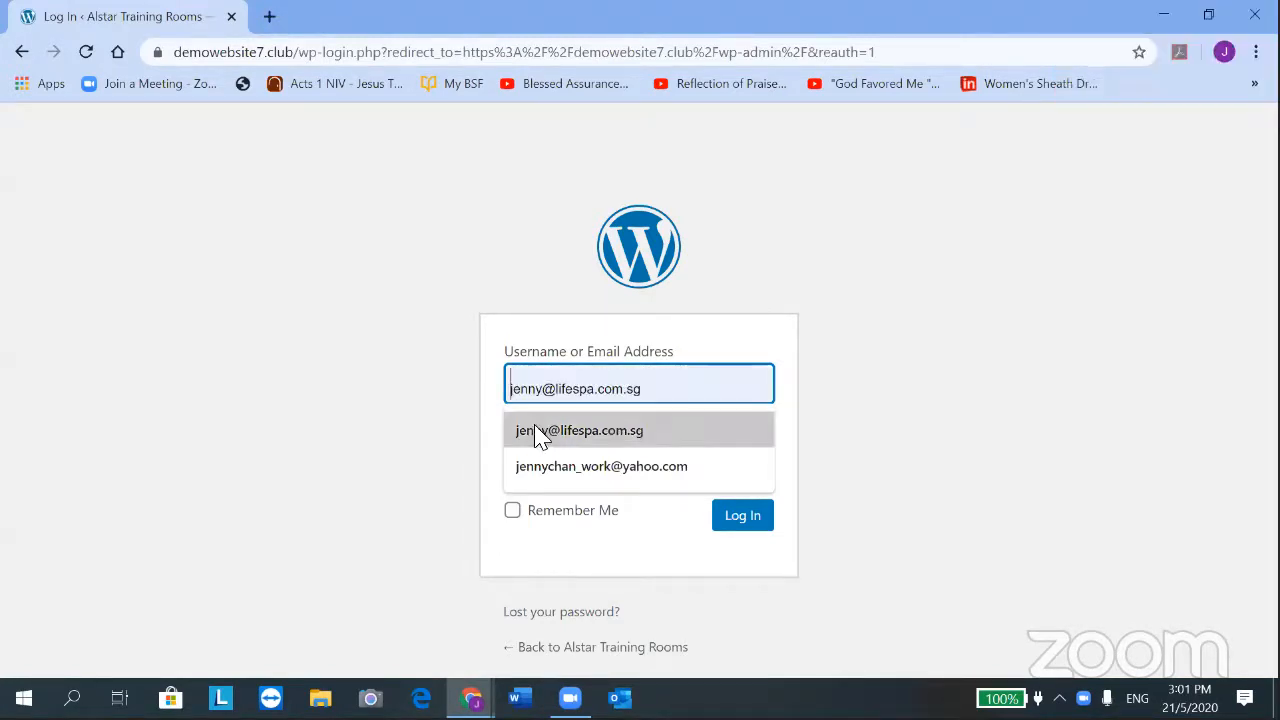
{"action": "left_click", "coordinate": [568, 468]}
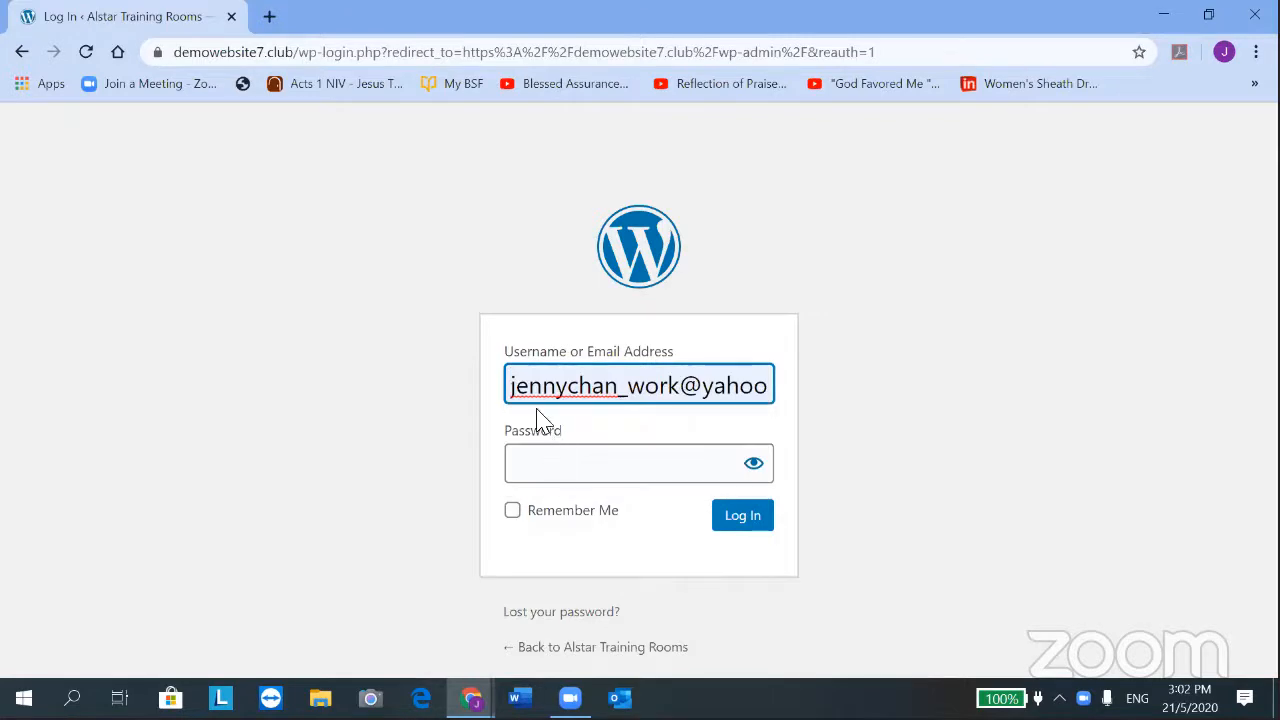
{"action": "left_click_drag", "start_coordinate": [514, 386], "coordinate": [857, 334]}
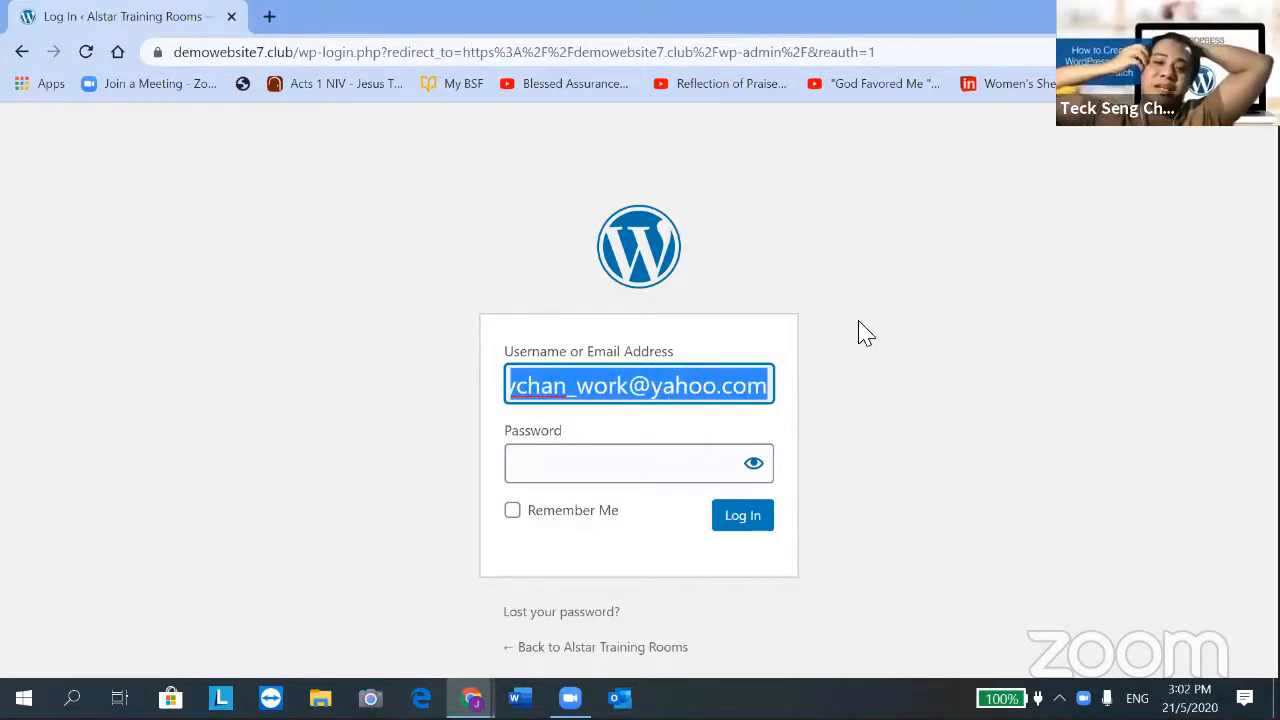
{"action": "key", "text": "BackSpace"}
{"action": "type", "text": "alst"}
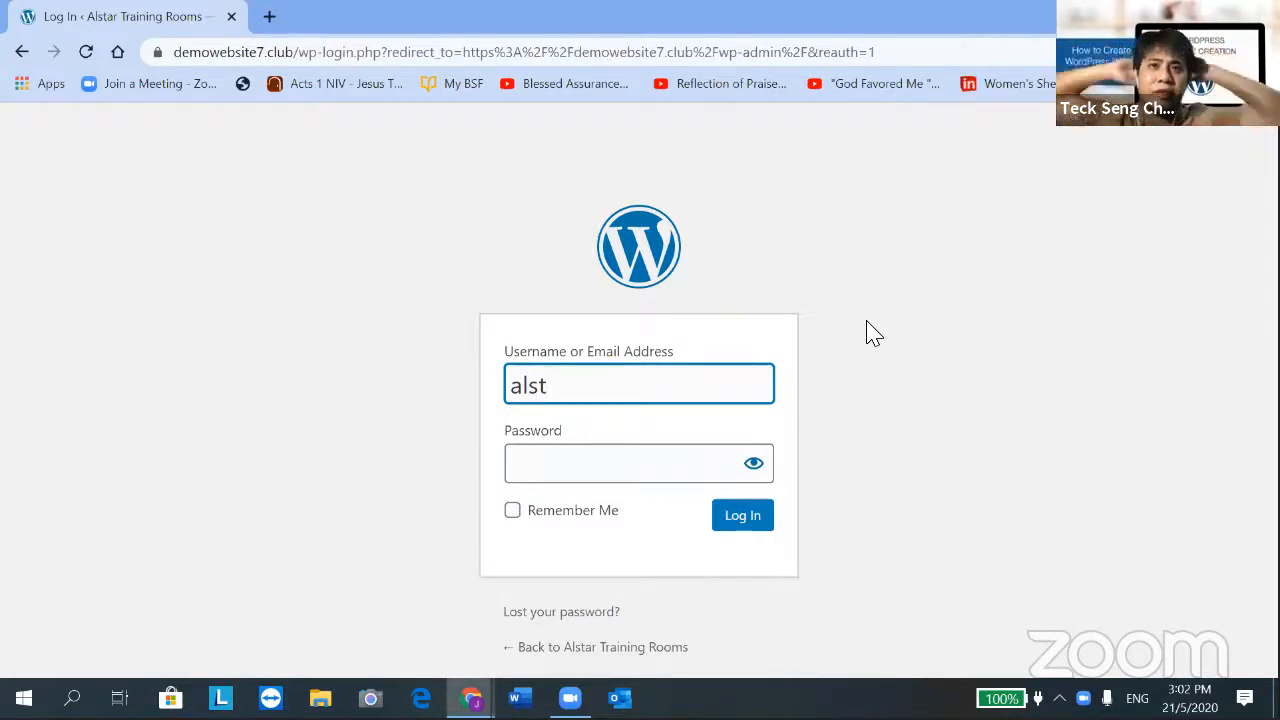
{"action": "type", "text": "ar"}
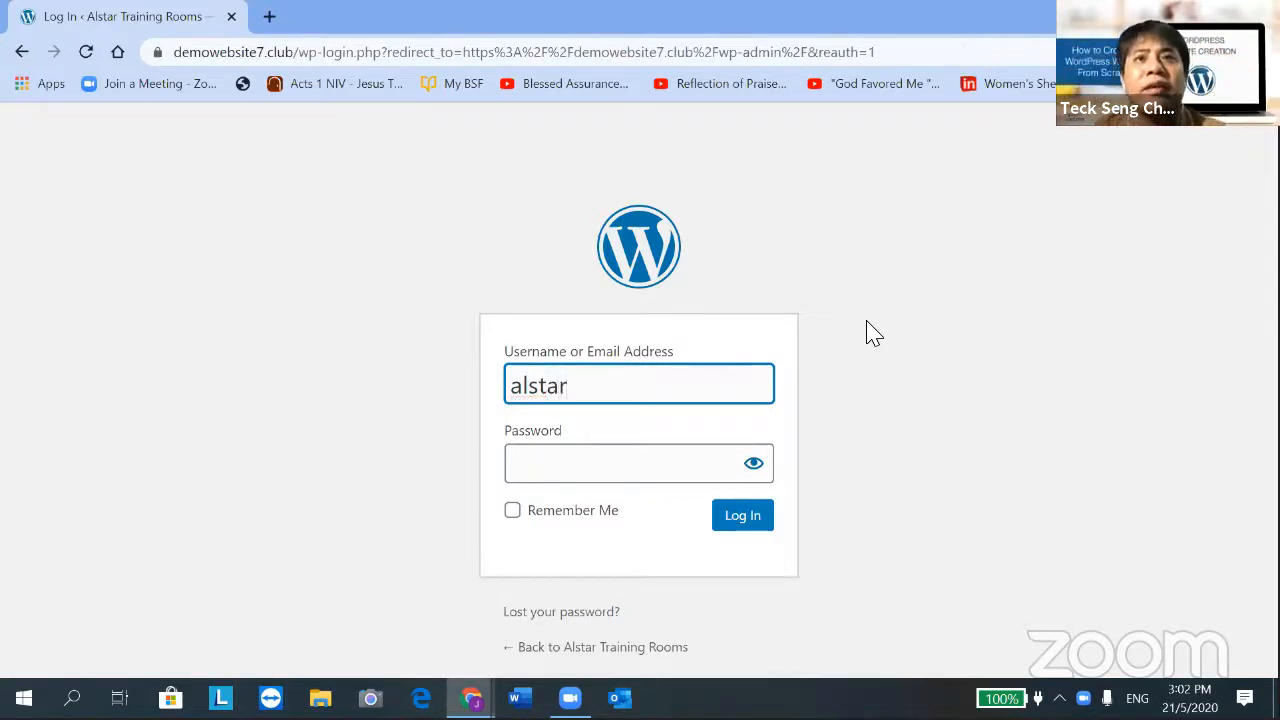
Enter the account password and log in to WordPress
{"action": "left_click", "coordinate": [579, 473]}
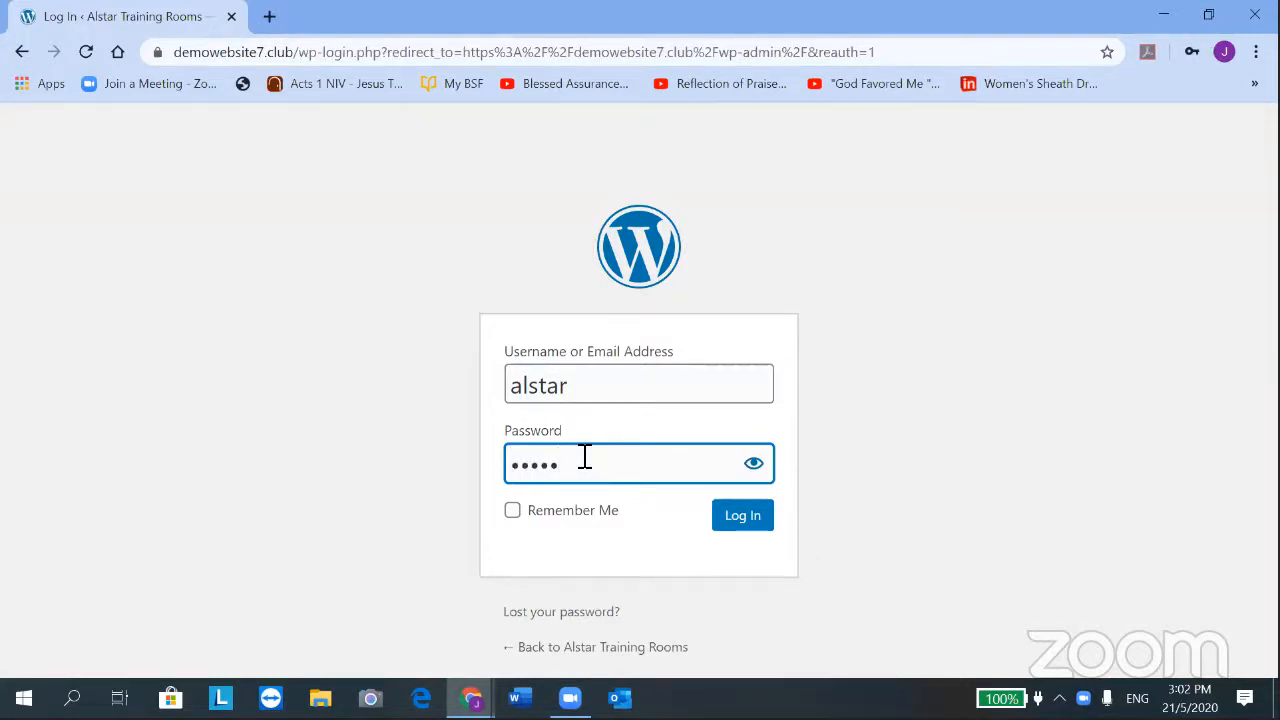
{"action": "type", "text": "•"}
{"action": "key", "text": "BackSpace"}
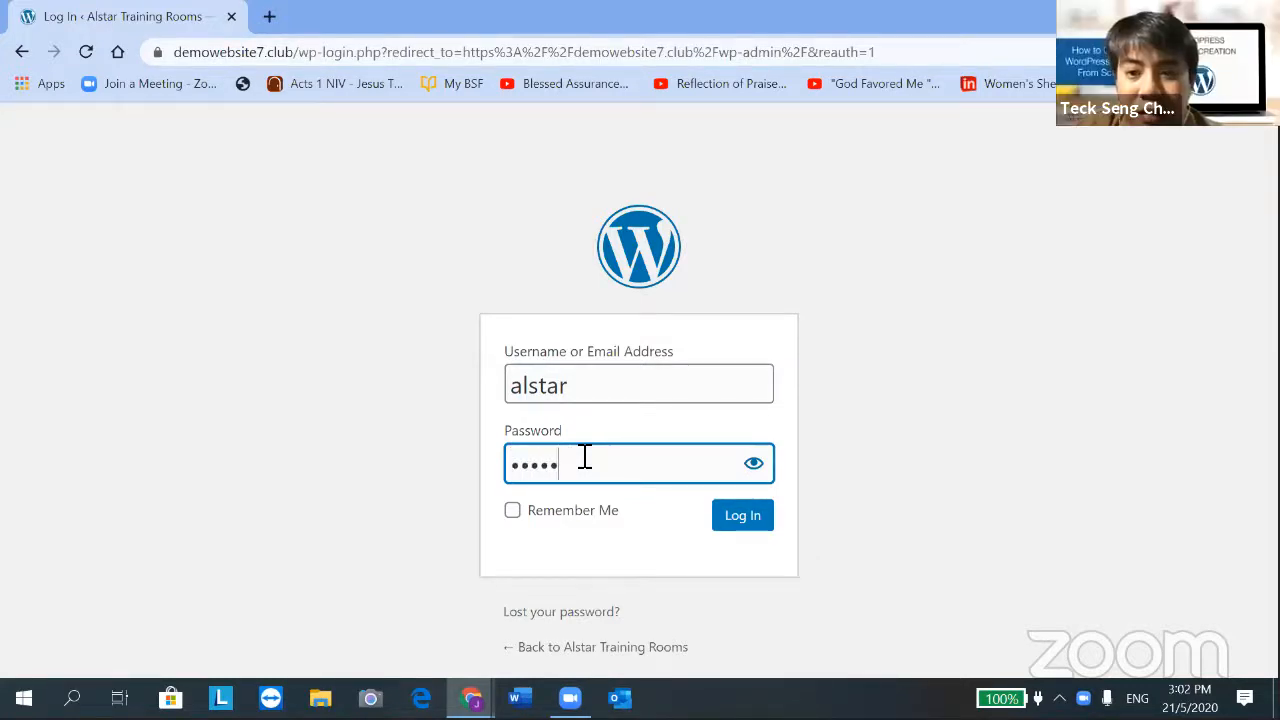
{"action": "type", "text": "•••"}
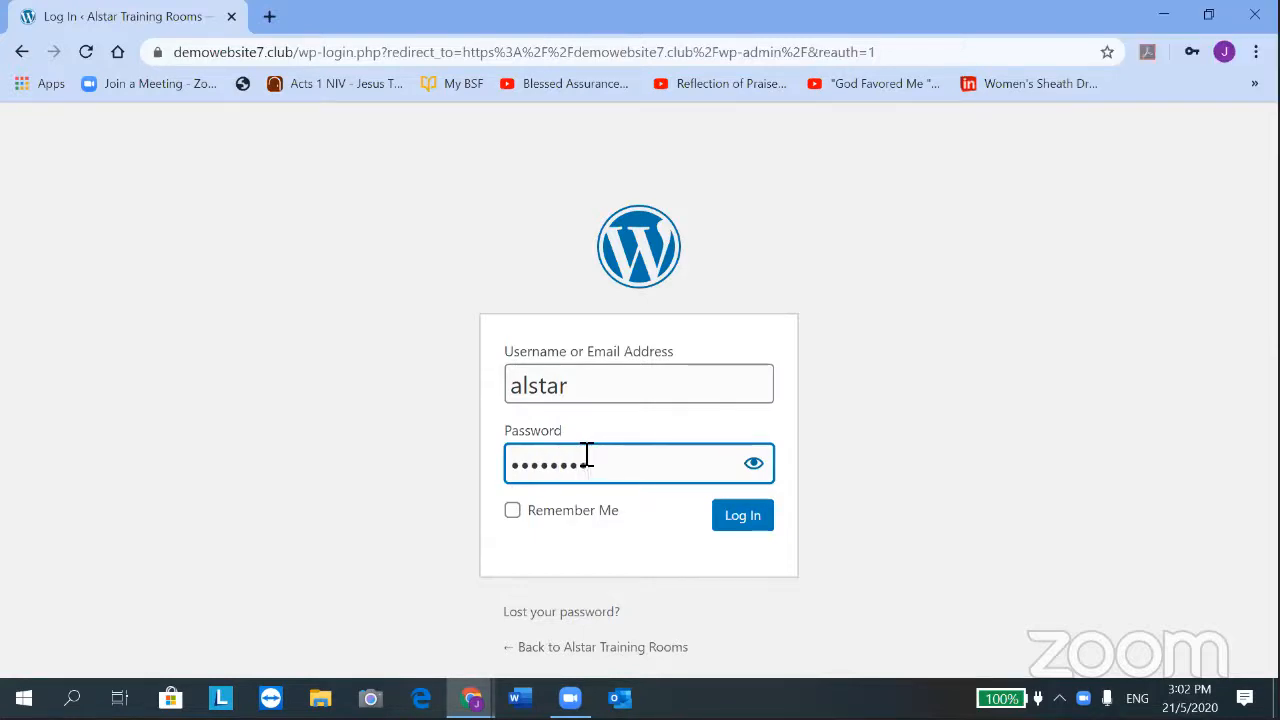
{"action": "type", "text": "•"}
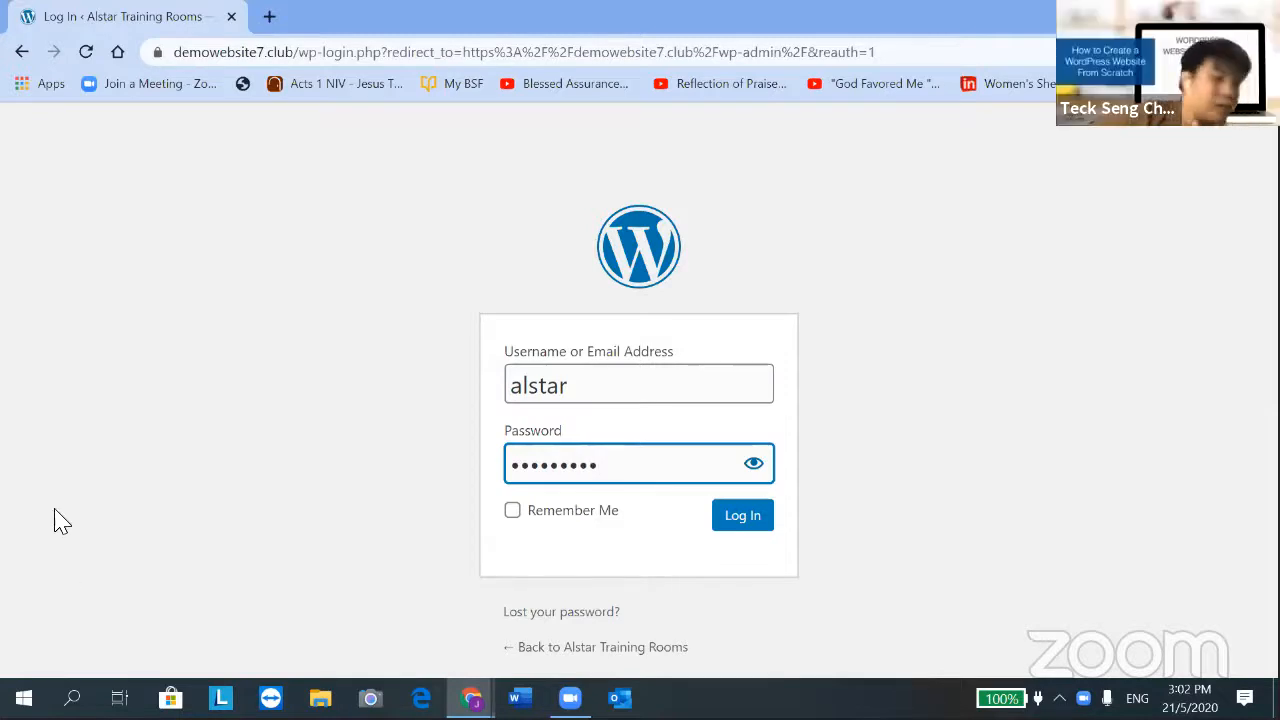
{"action": "left_click", "coordinate": [735, 518]}
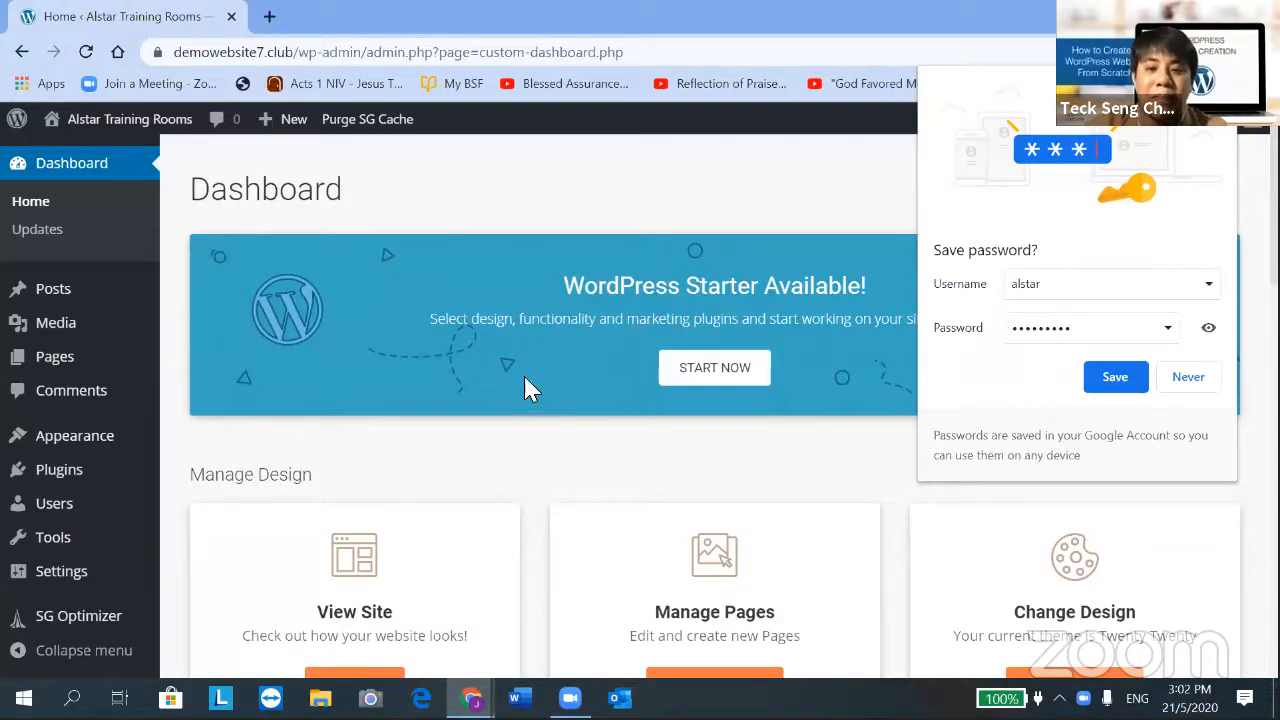
Scroll through the Dashboard to review the Manage Design and Useful Links sections
{"action": "scroll", "coordinate": [445, 405], "scroll_direction": "down", "scroll_amount": 3}
{"action": "scroll", "coordinate": [948, 235], "scroll_direction": "up", "scroll_amount": 1}
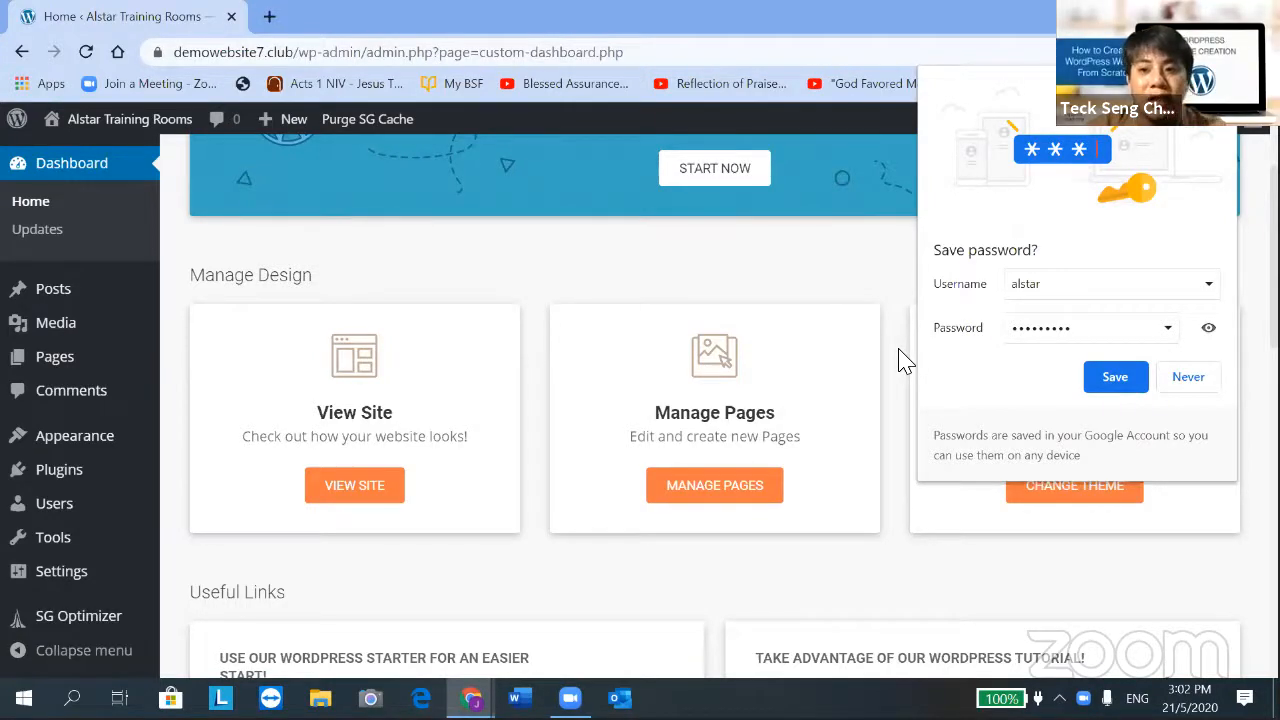
{"action": "scroll", "coordinate": [757, 427], "scroll_direction": "down", "scroll_amount": 4}
{"action": "scroll", "coordinate": [657, 414], "scroll_direction": "down", "scroll_amount": 3}
{"action": "scroll", "coordinate": [657, 414], "scroll_direction": "up", "scroll_amount": 6}
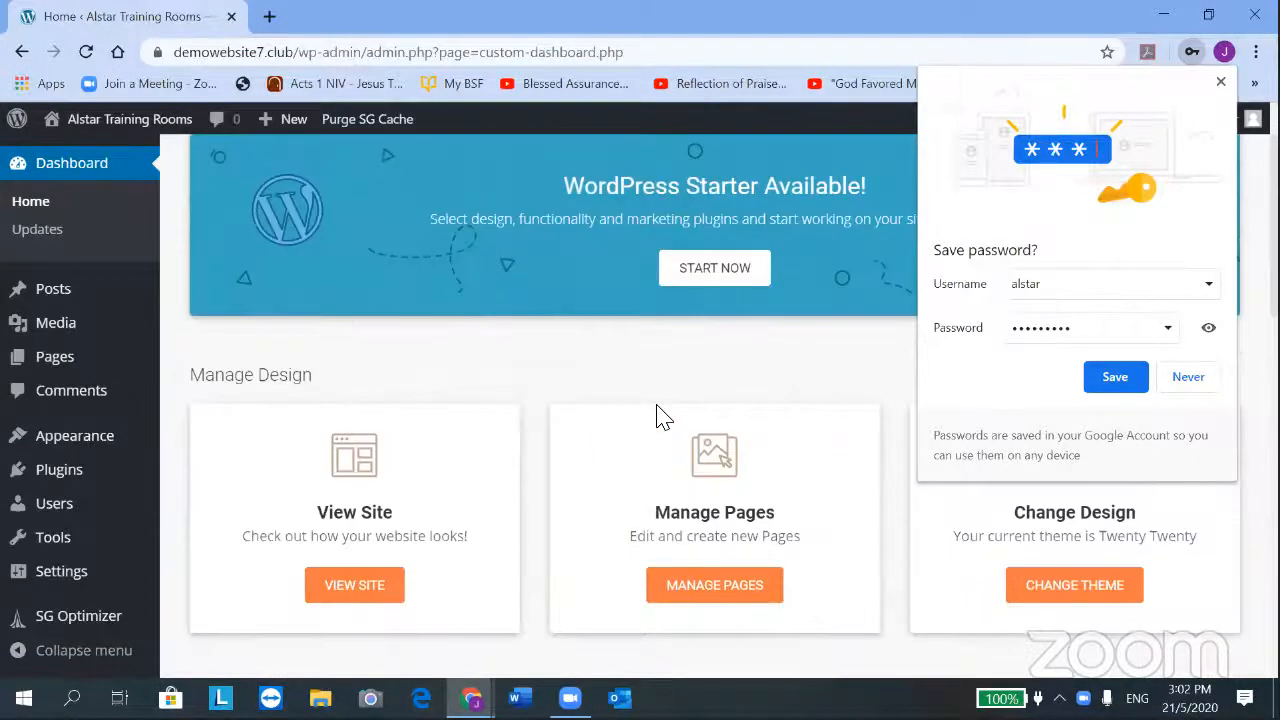
{"action": "scroll", "coordinate": [660, 416], "scroll_direction": "down", "scroll_amount": 1}
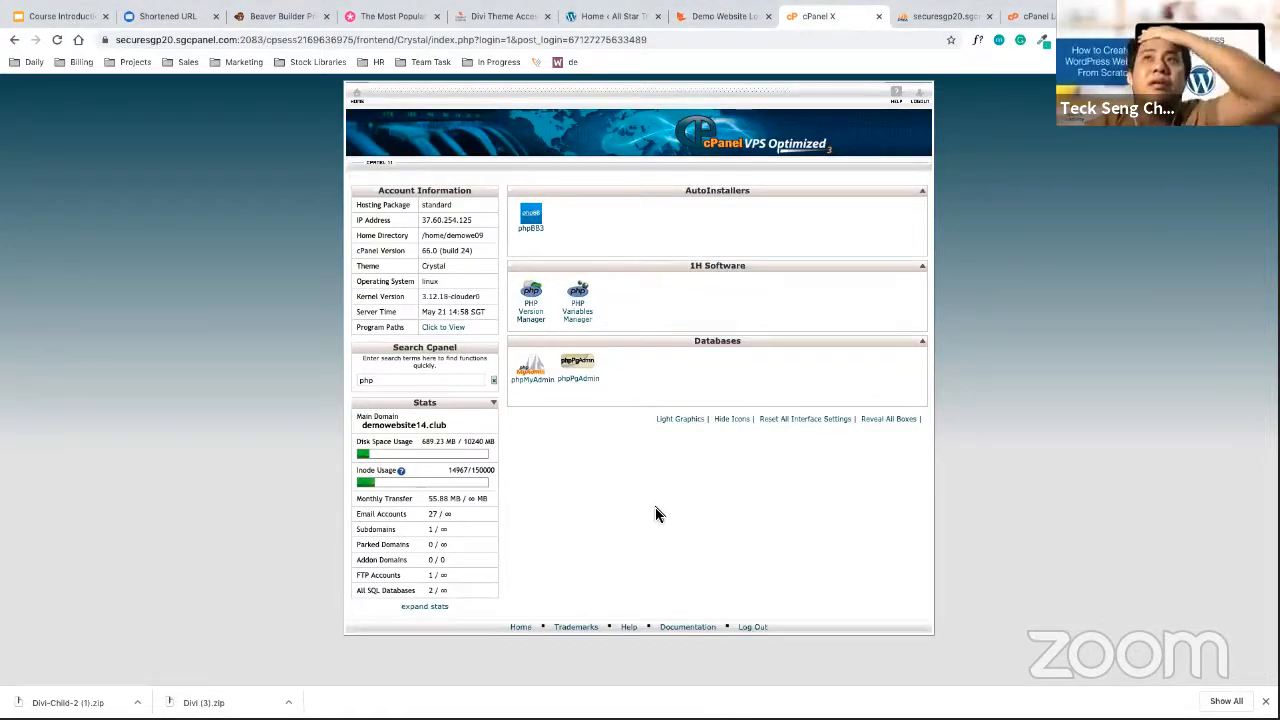
Dismiss the save-password prompt and check the Divi Theme Access lesson before returning to the Dashboard
{"action": "left_click", "coordinate": [712, 17]}
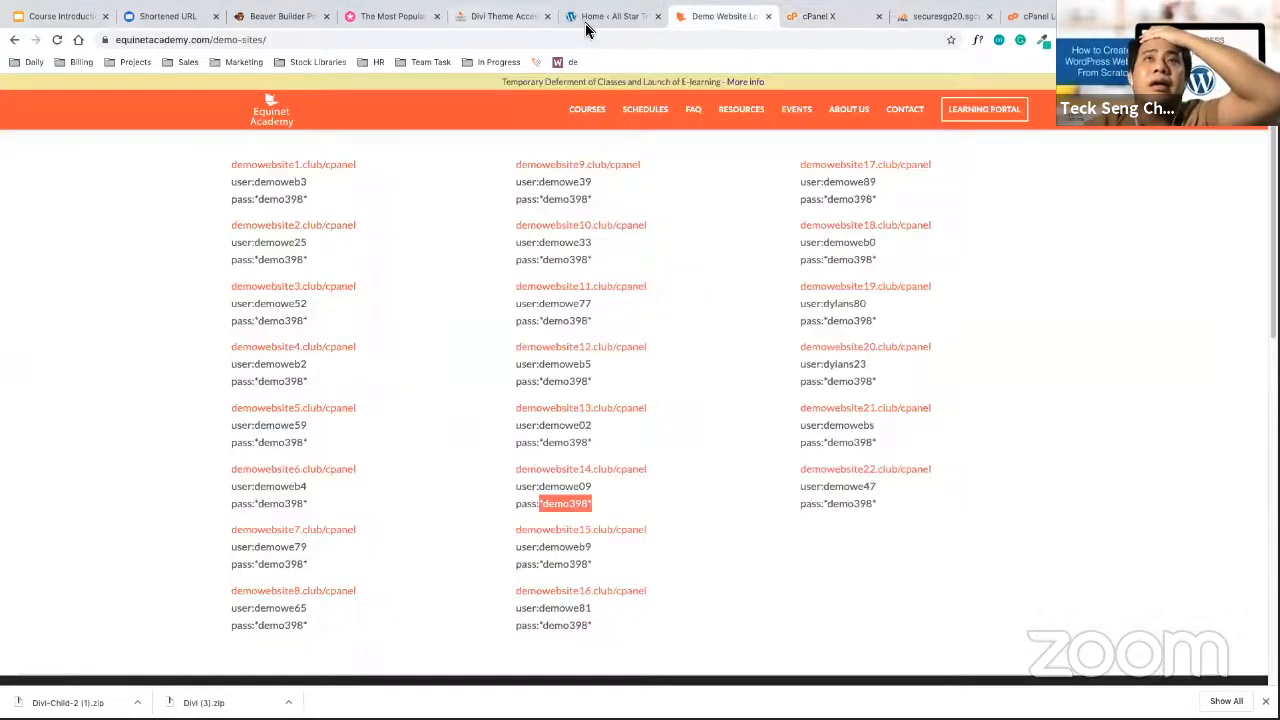
{"action": "left_click", "coordinate": [610, 16]}
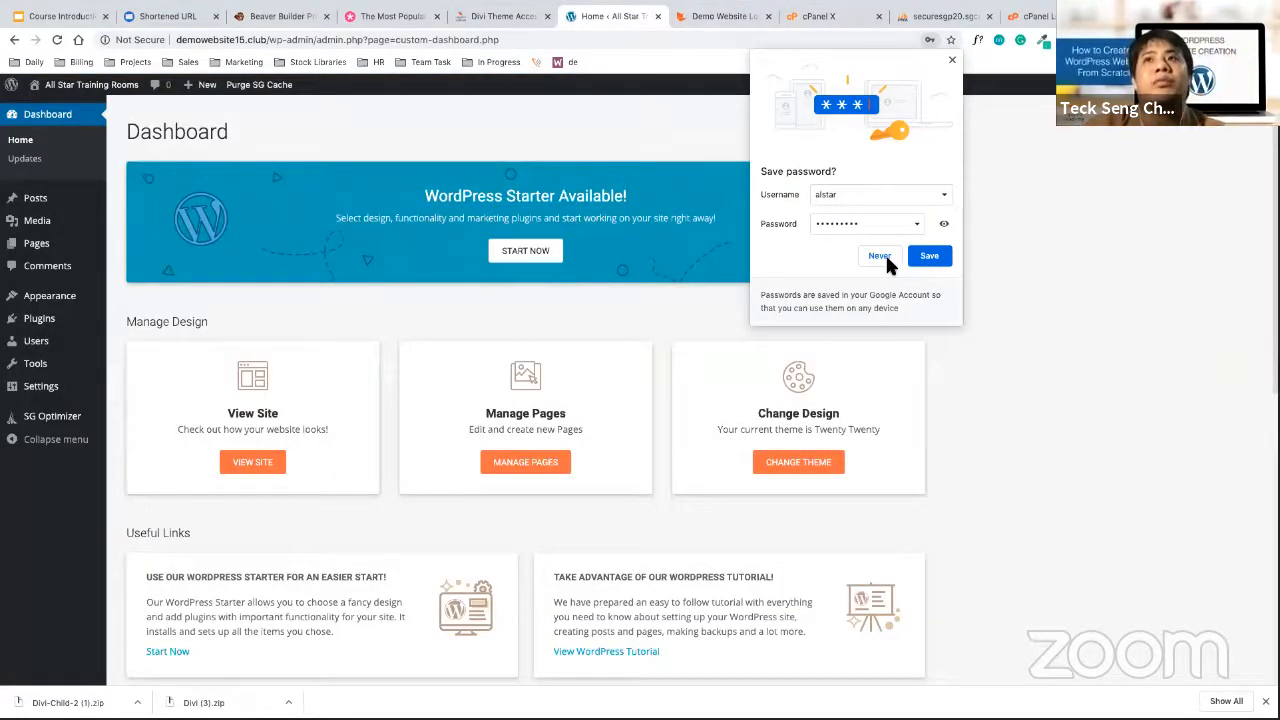
{"action": "left_click", "coordinate": [952, 61]}
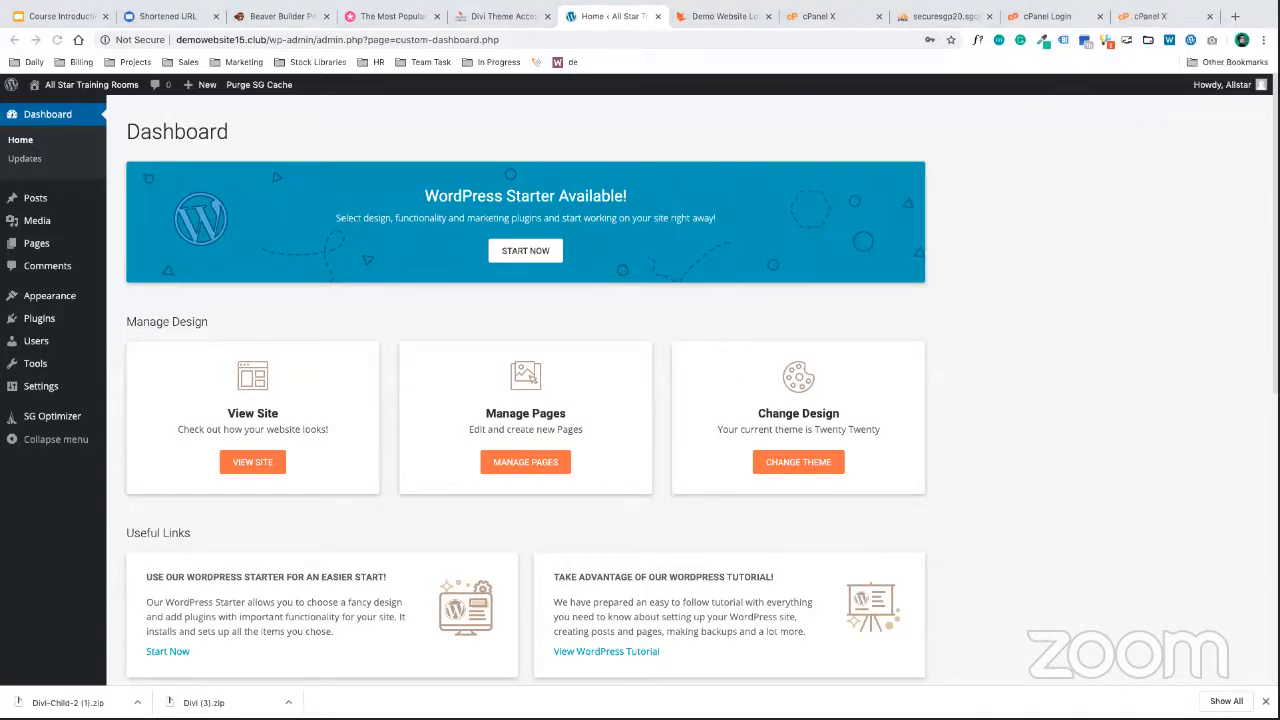
{"action": "left_click", "coordinate": [1037, 399]}
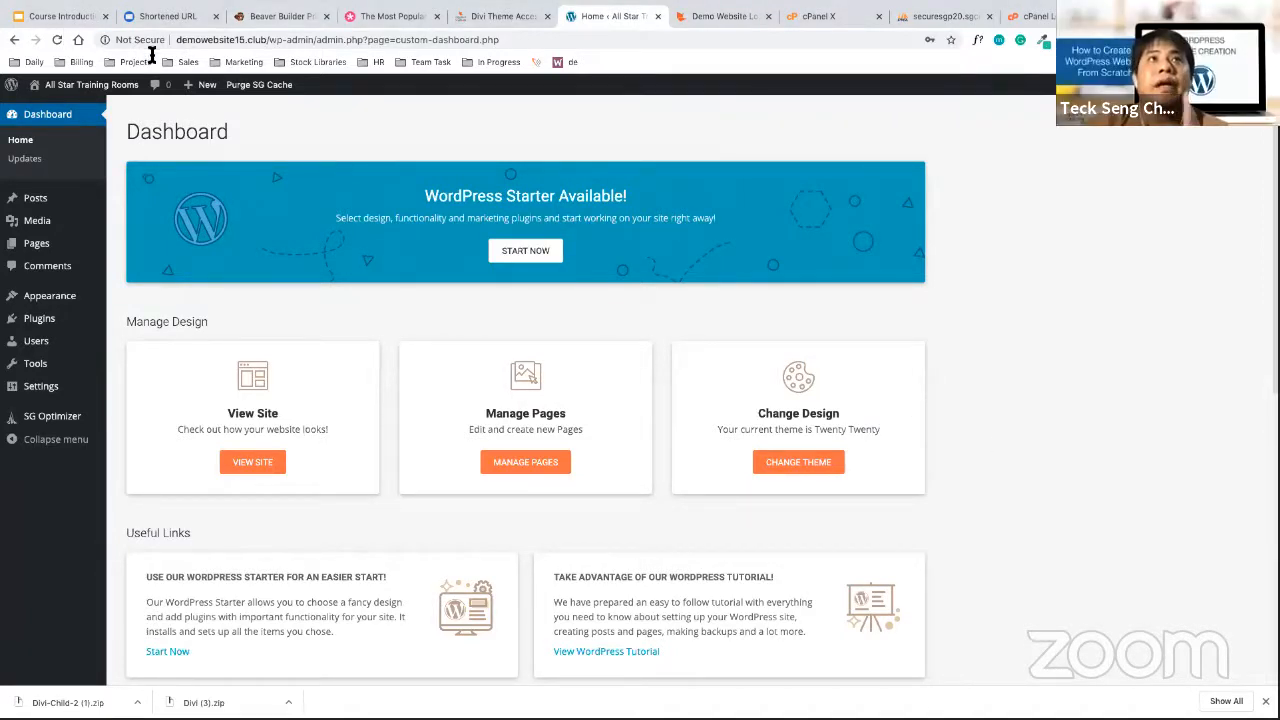
{"action": "left_click", "coordinate": [495, 18]}
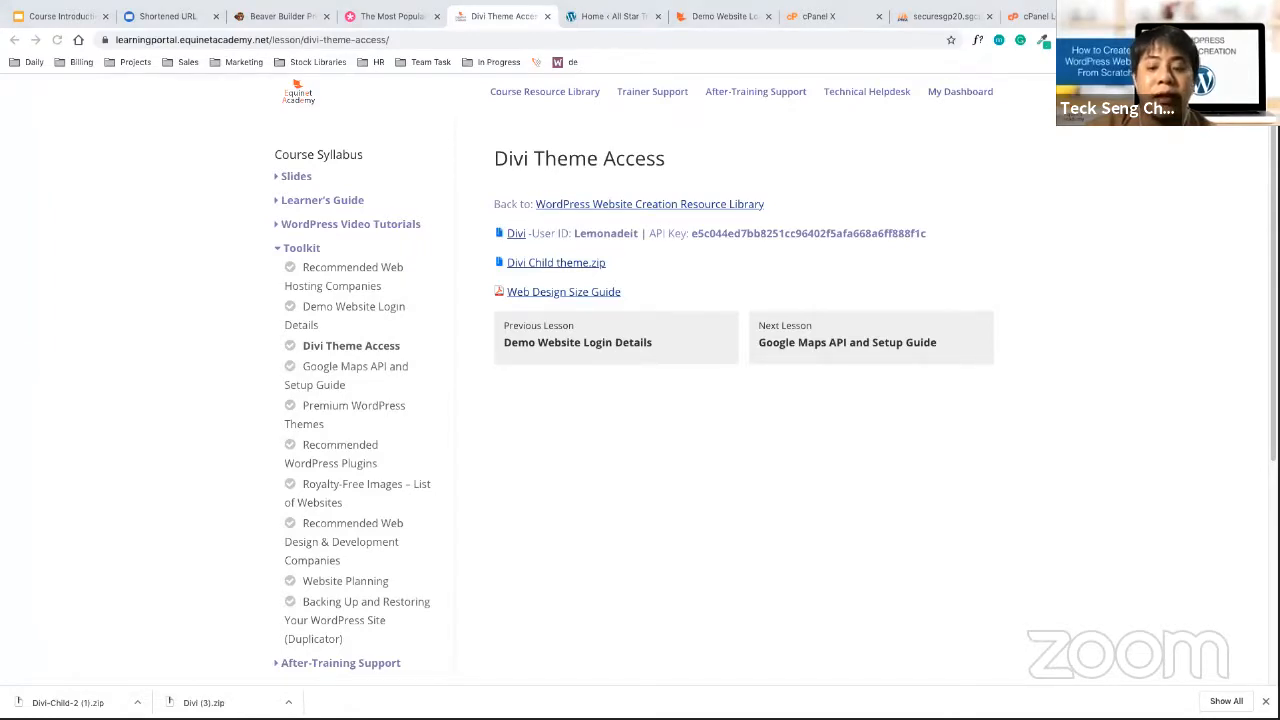
{"action": "left_click", "coordinate": [615, 16]}
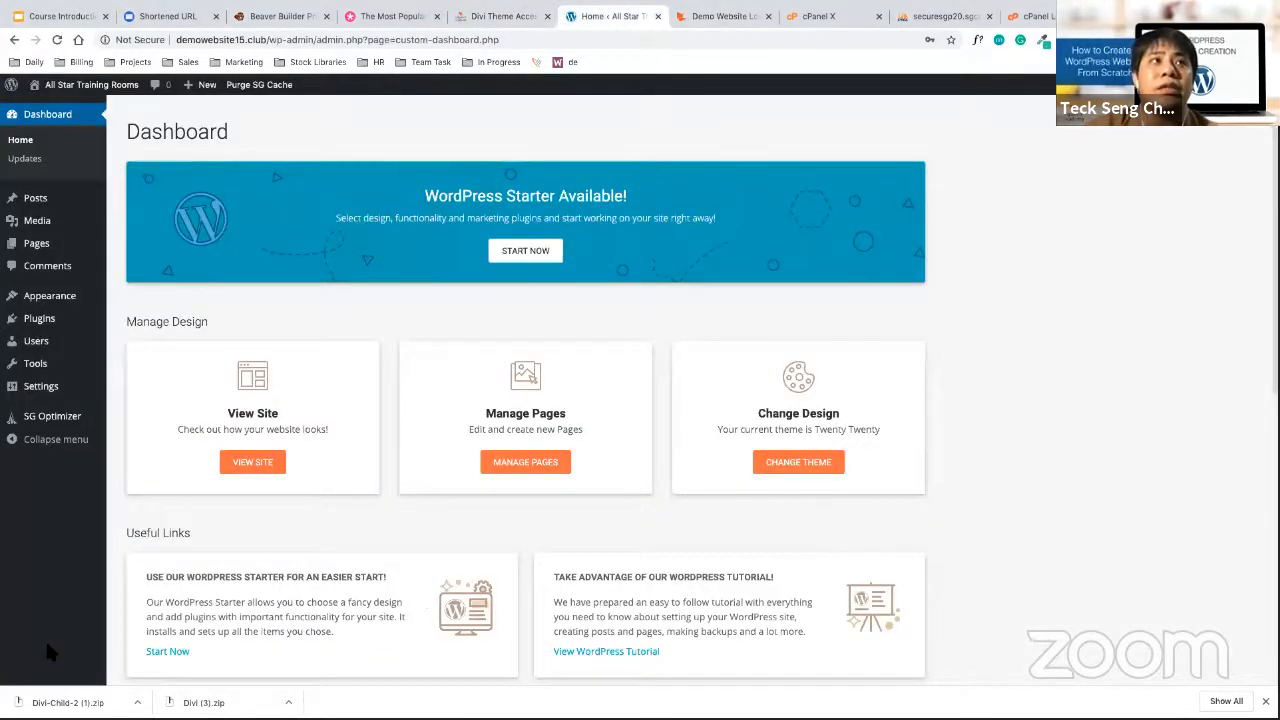
{"action": "mouse_move", "coordinate": [80, 312]}
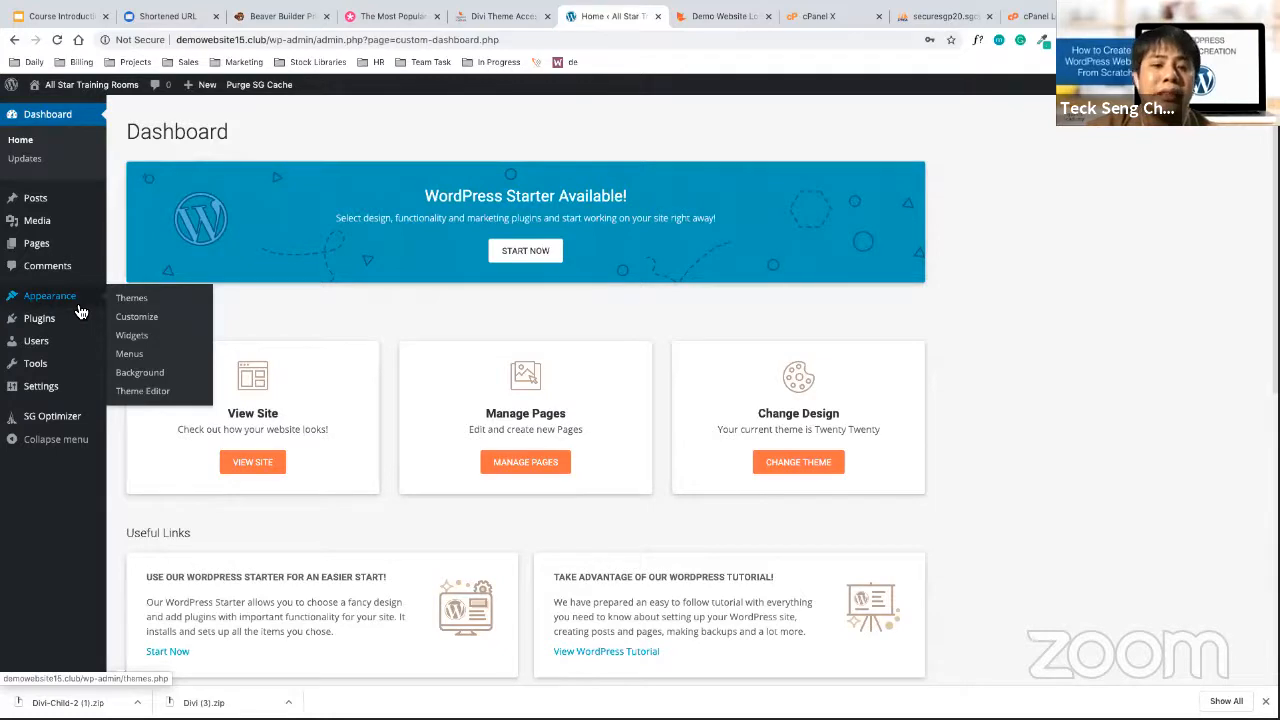
Go to Appearance > Themes and choose Add New to list featured themes
{"action": "left_click", "coordinate": [132, 298]}
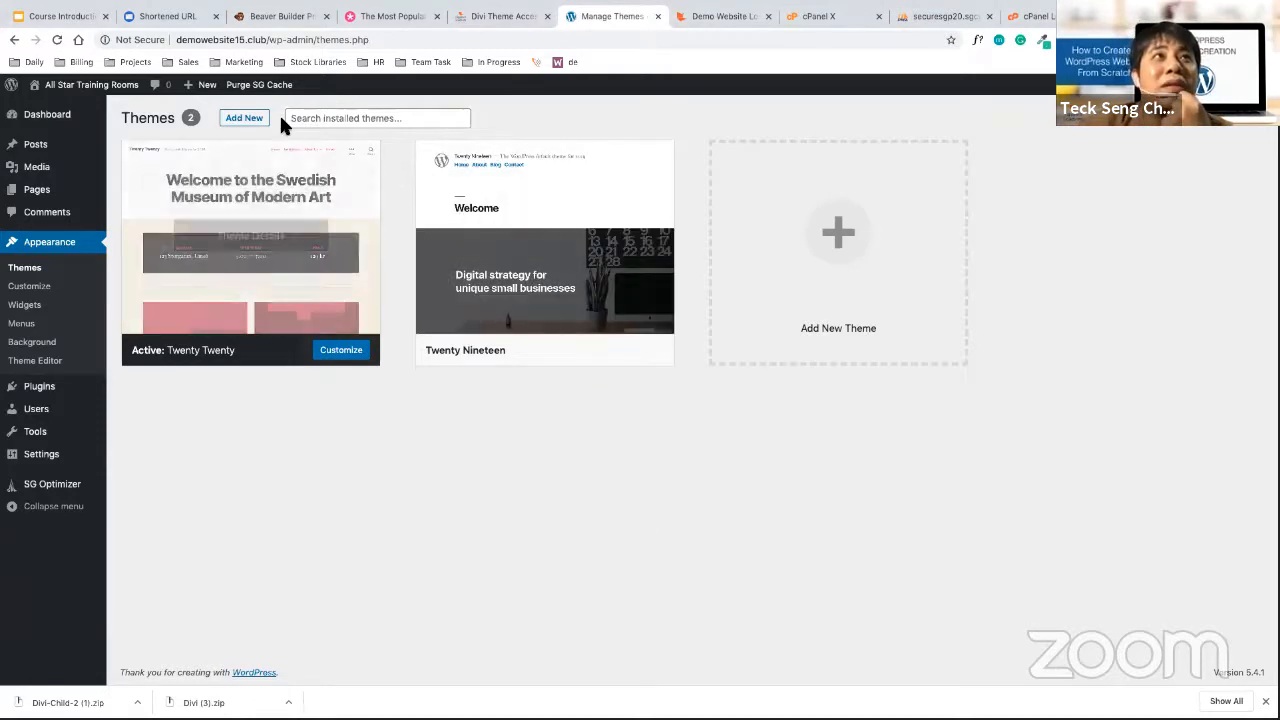
{"action": "mouse_move", "coordinate": [282, 244]}
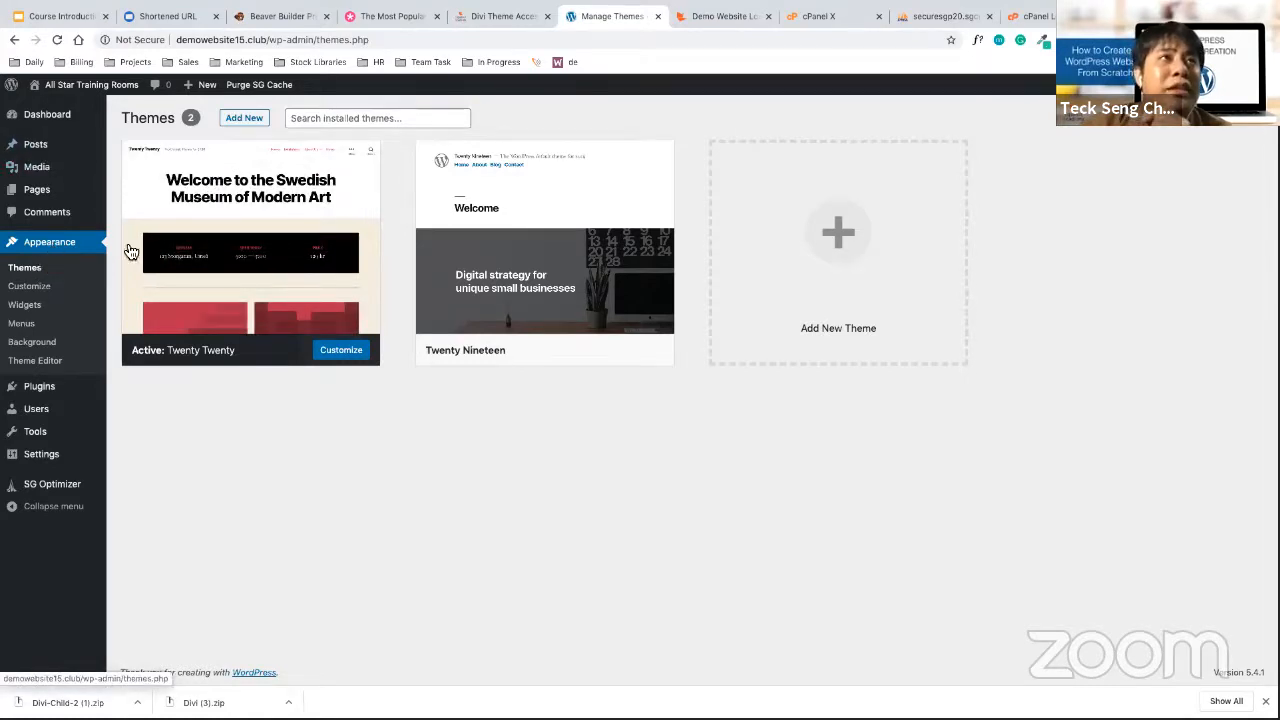
{"action": "left_click", "coordinate": [257, 120]}
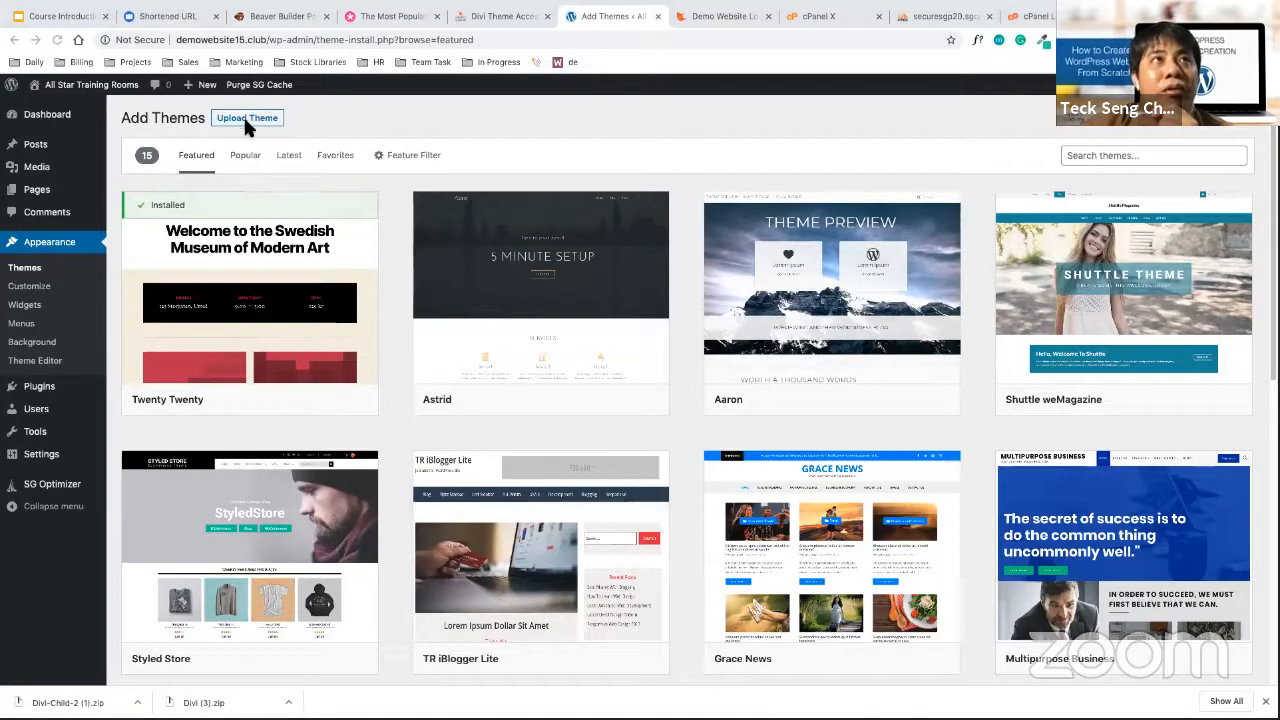
Select Divi (3).zip from Downloads in the Upload Theme form
{"action": "left_click", "coordinate": [250, 120]}
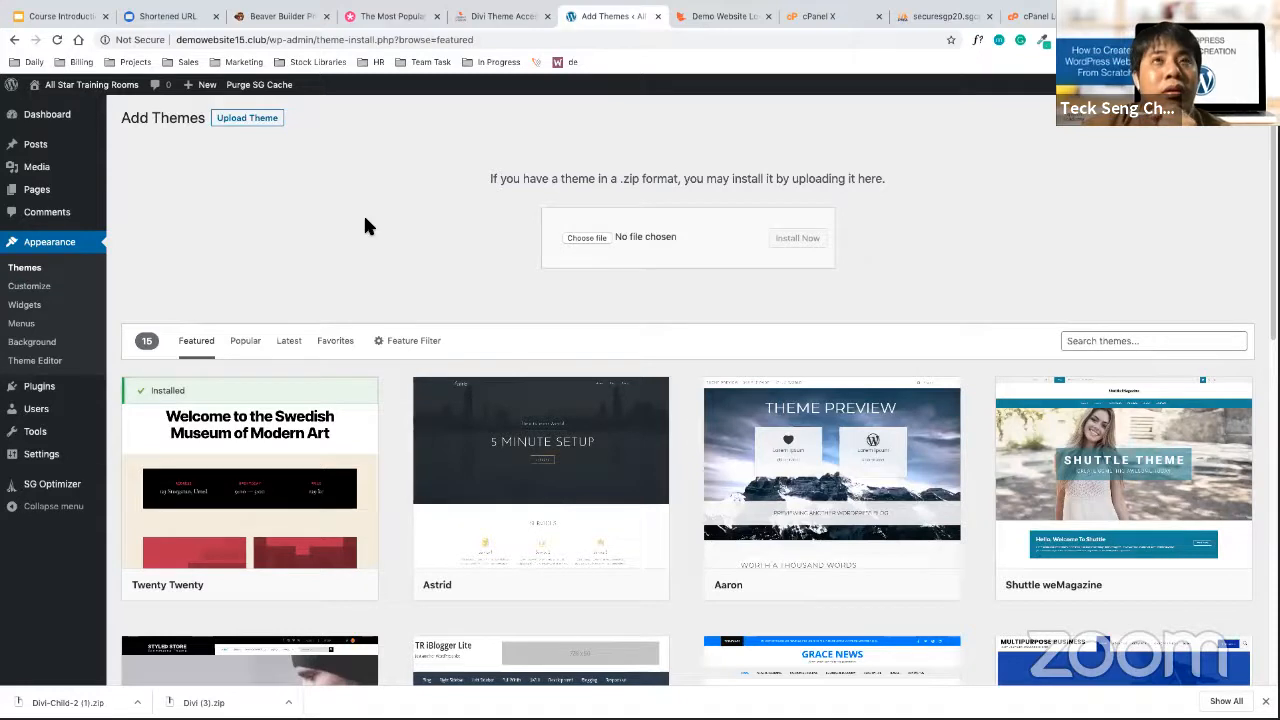
{"action": "left_click", "coordinate": [589, 240]}
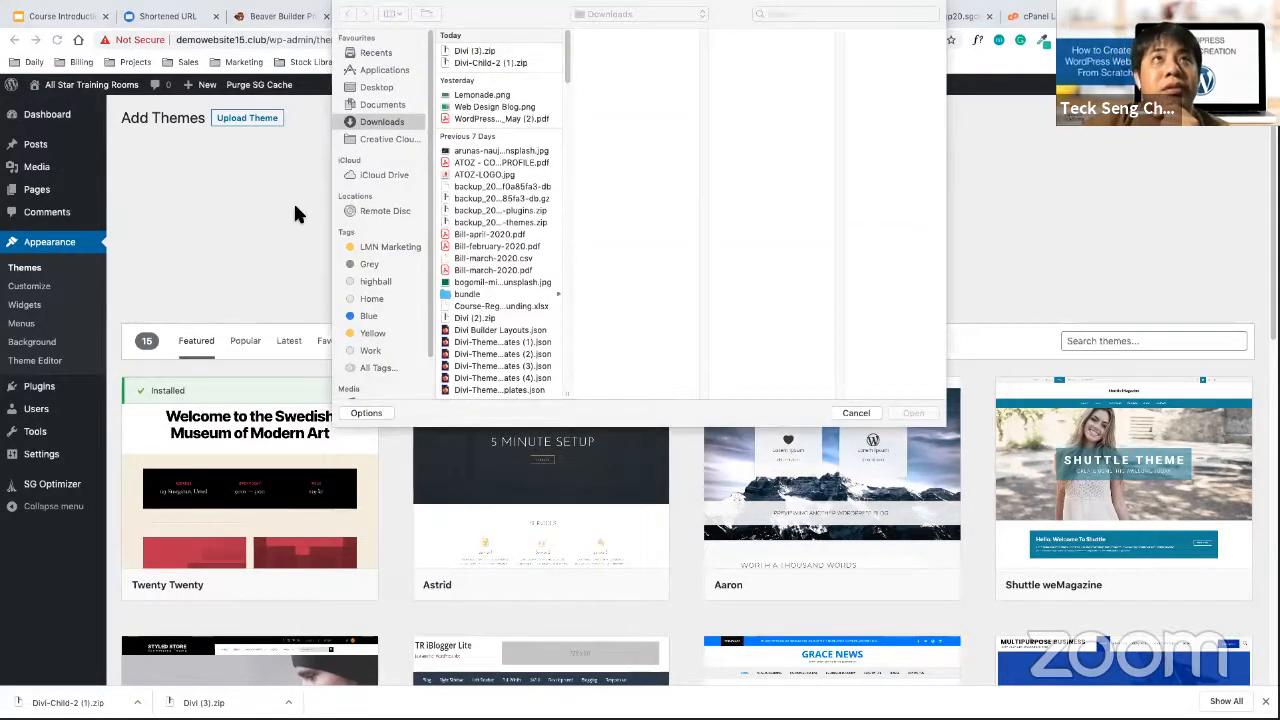
{"action": "left_click", "coordinate": [500, 52]}
{"action": "left_click", "coordinate": [911, 415]}
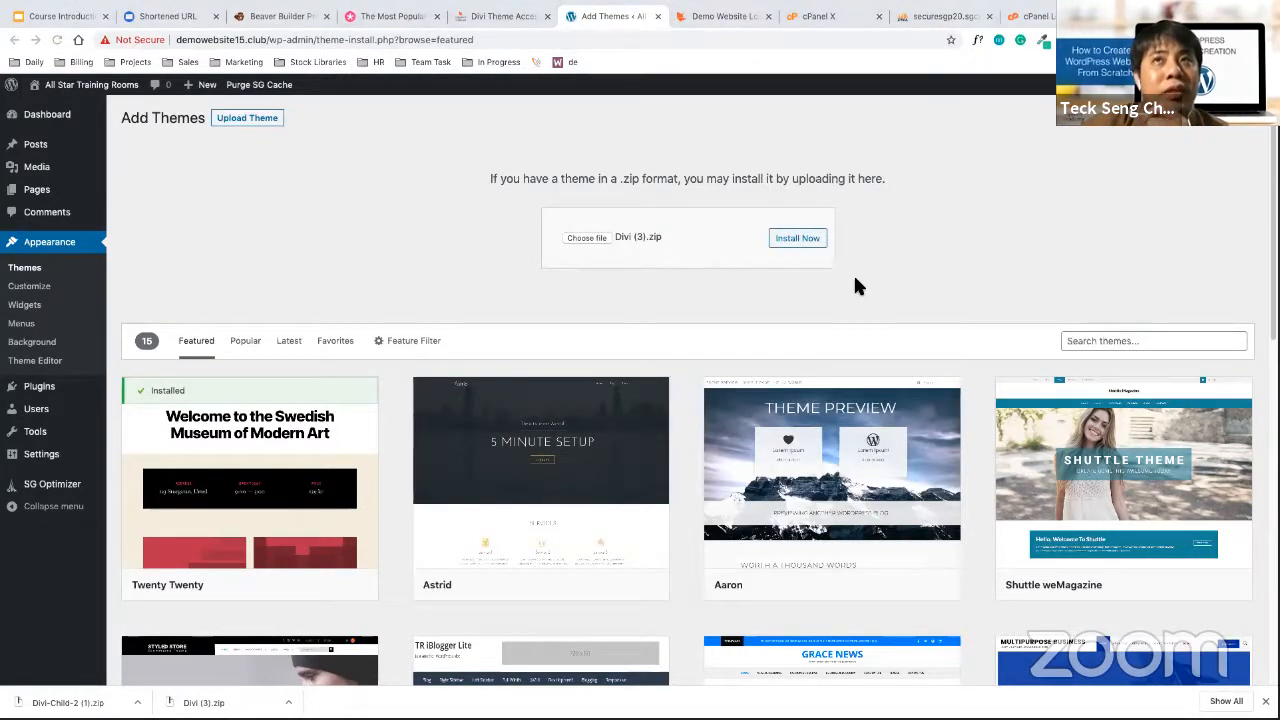
Install the uploaded Divi theme zip, then activate Divi from the installation result page
{"action": "left_click", "coordinate": [813, 241]}
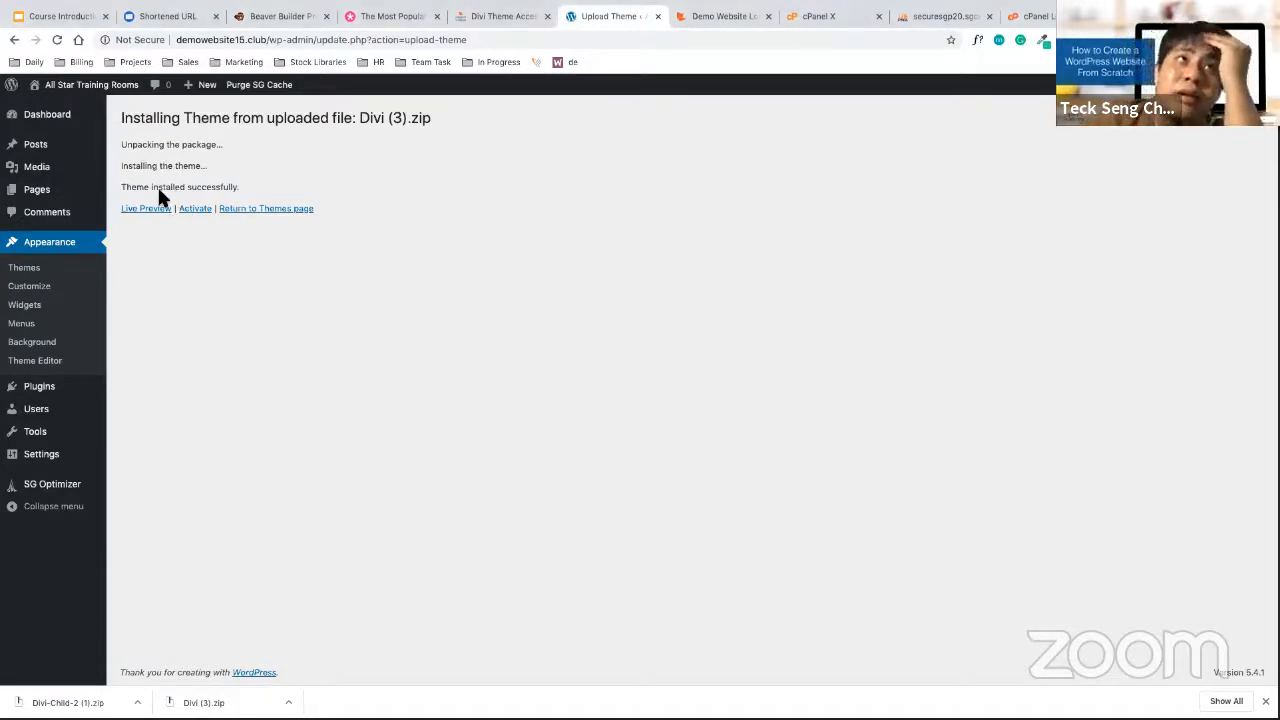
{"action": "left_click_drag", "start_coordinate": [137, 187], "coordinate": [275, 186]}
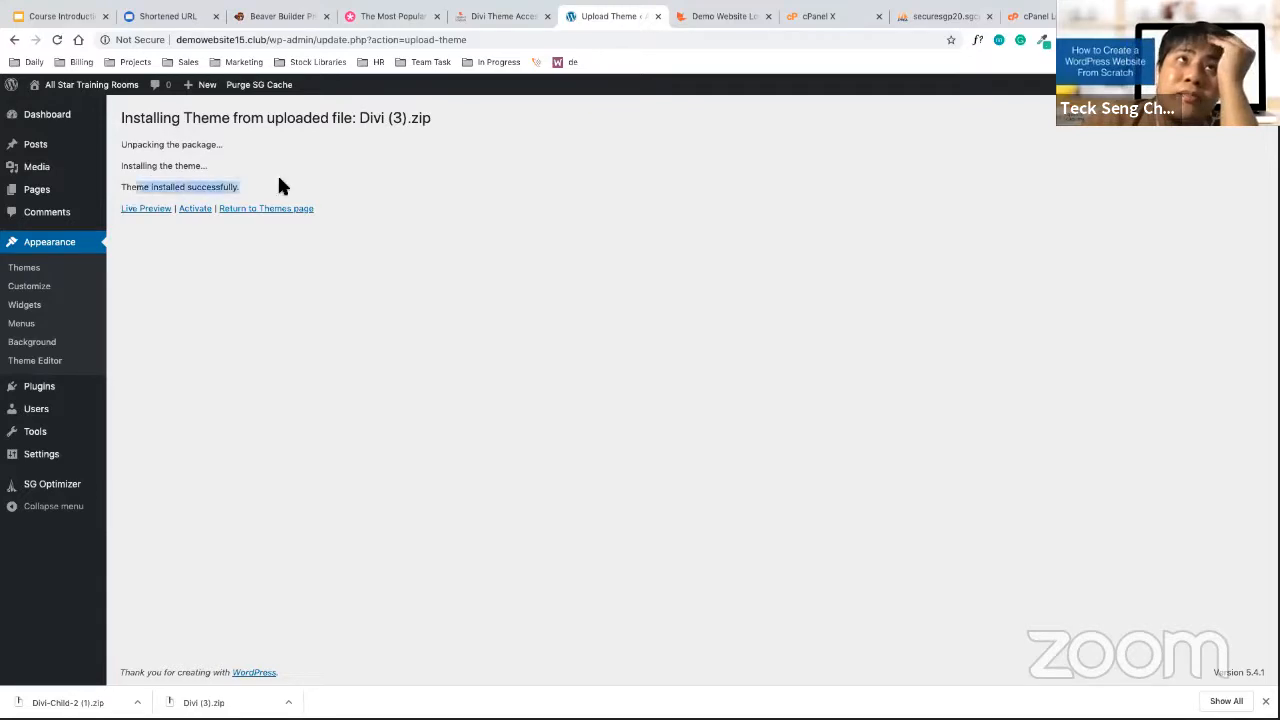
{"action": "left_click", "coordinate": [302, 186]}
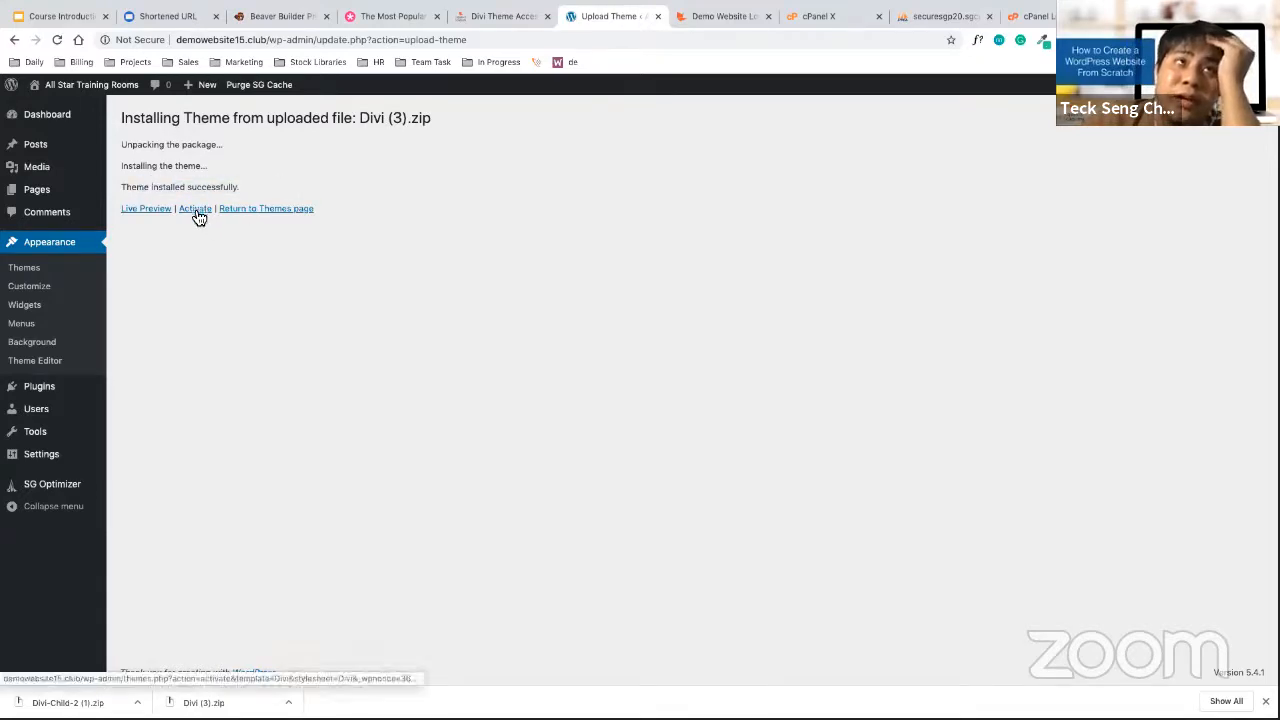
{"action": "left_click", "coordinate": [197, 212]}
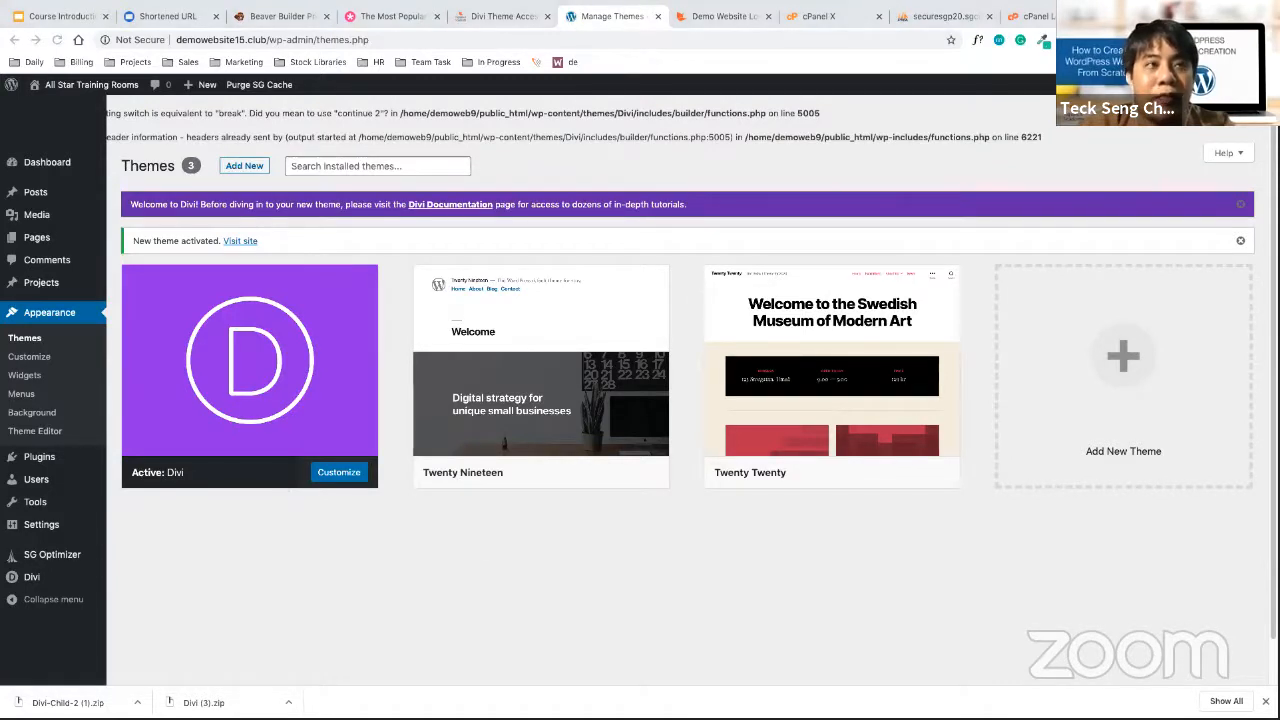
Go back to the list of installed themes
{"action": "left_click", "coordinate": [30, 338]}
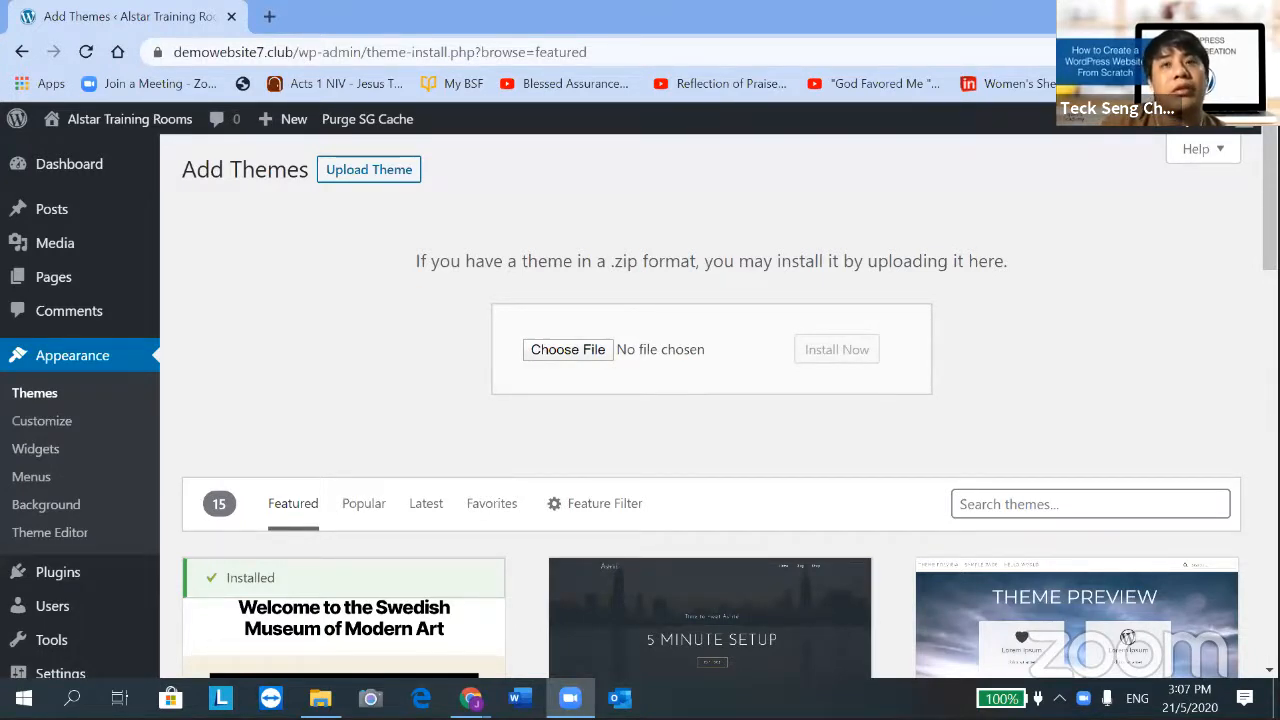
{"action": "left_click", "coordinate": [597, 357]}
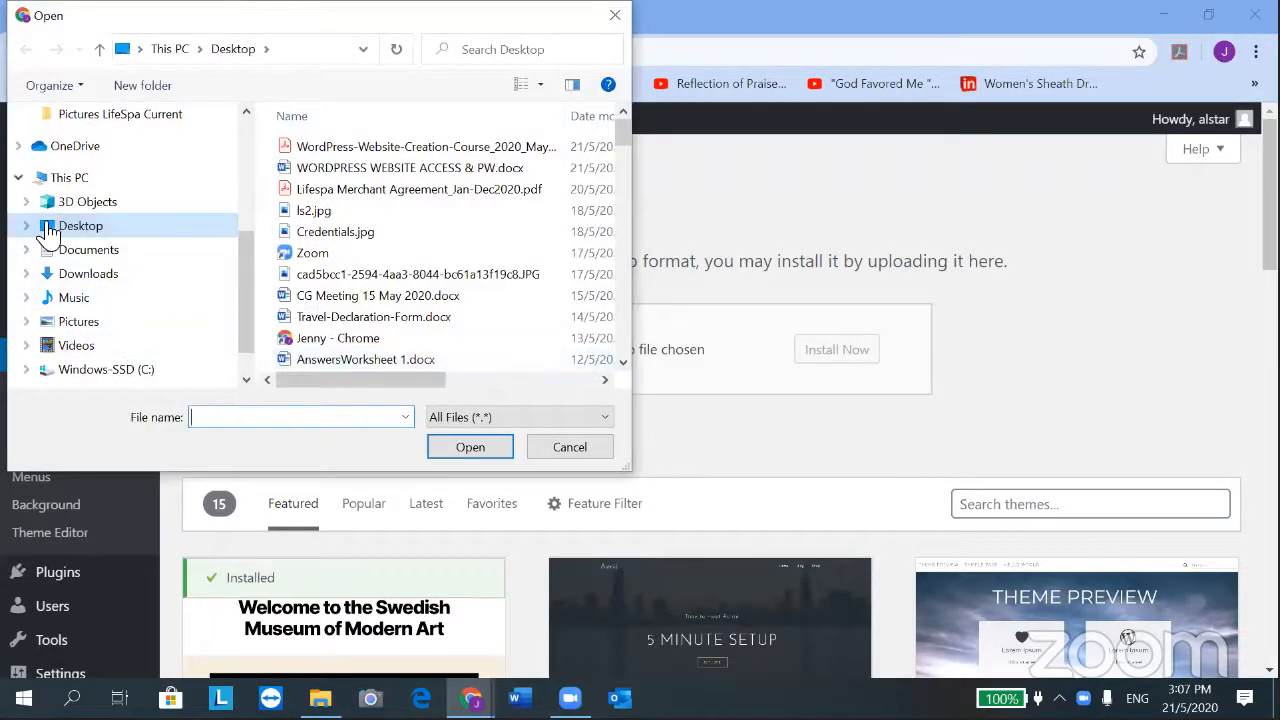
{"action": "left_click", "coordinate": [87, 274]}
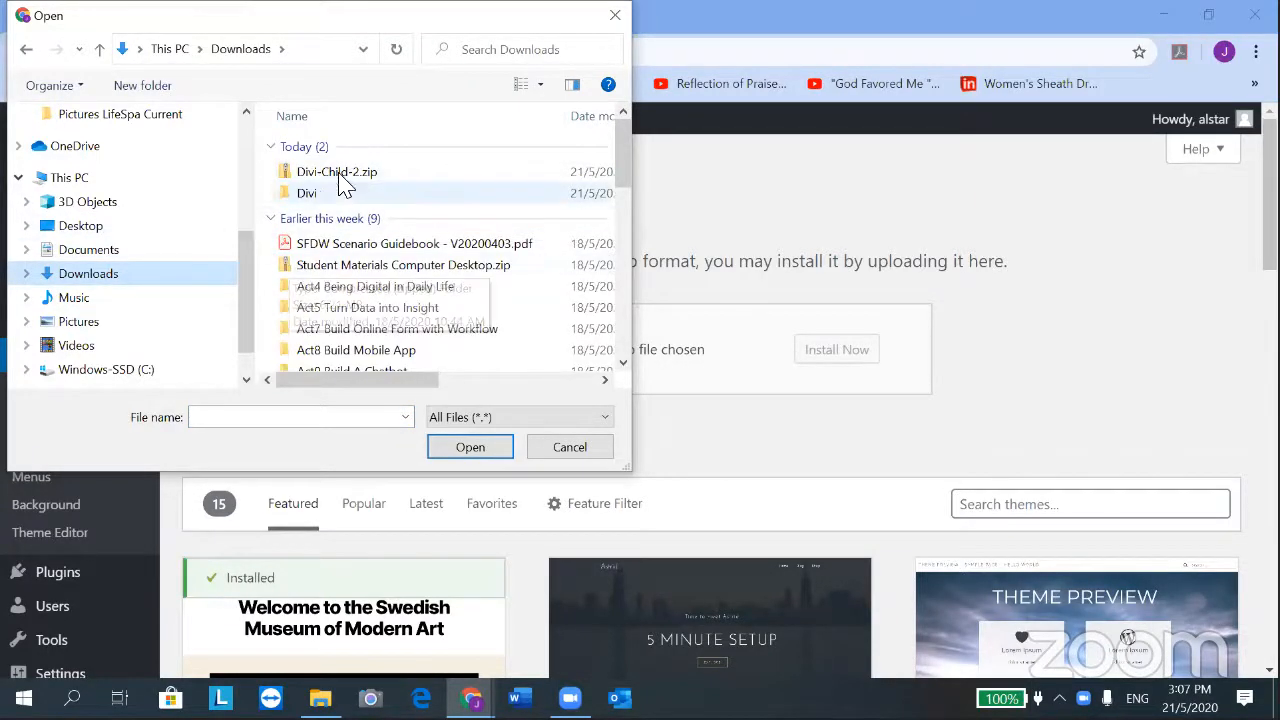
{"action": "left_click", "coordinate": [330, 194]}
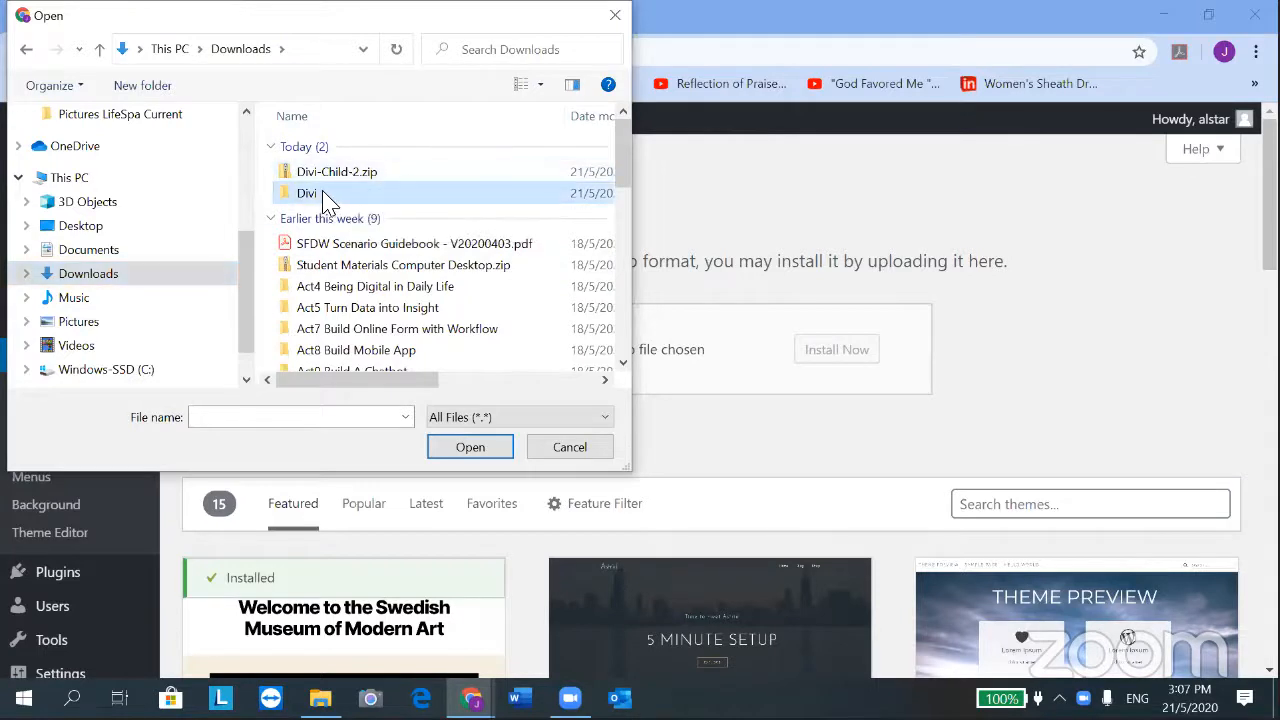
{"action": "left_click", "coordinate": [464, 441]}
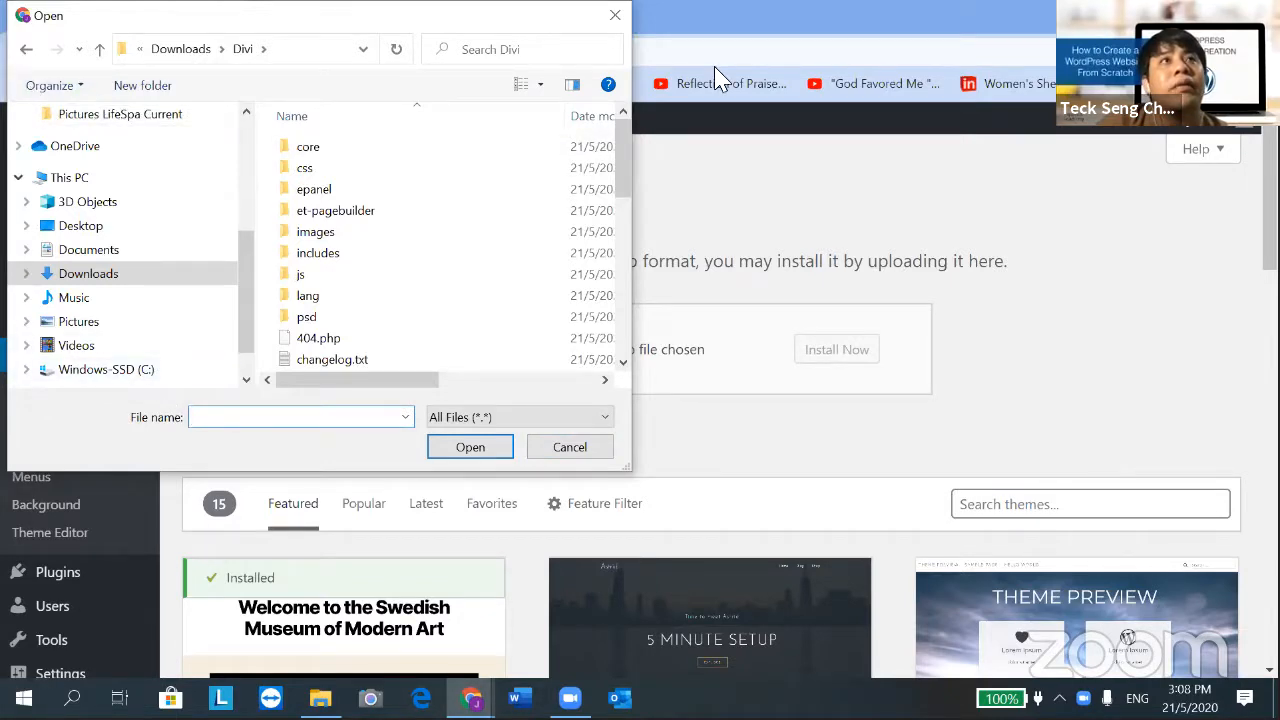
{"action": "right_click", "coordinate": [8, 710]}
{"action": "left_click", "coordinate": [8, 712]}
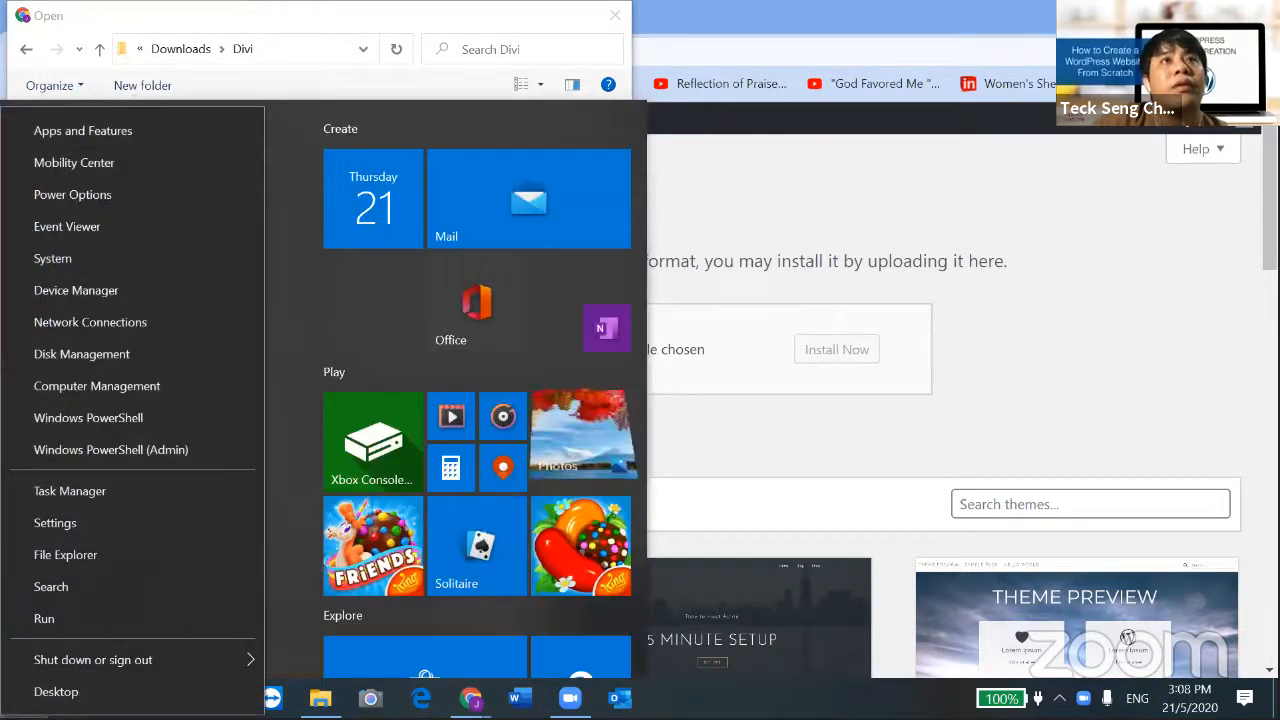
{"action": "left_click", "coordinate": [22, 50]}
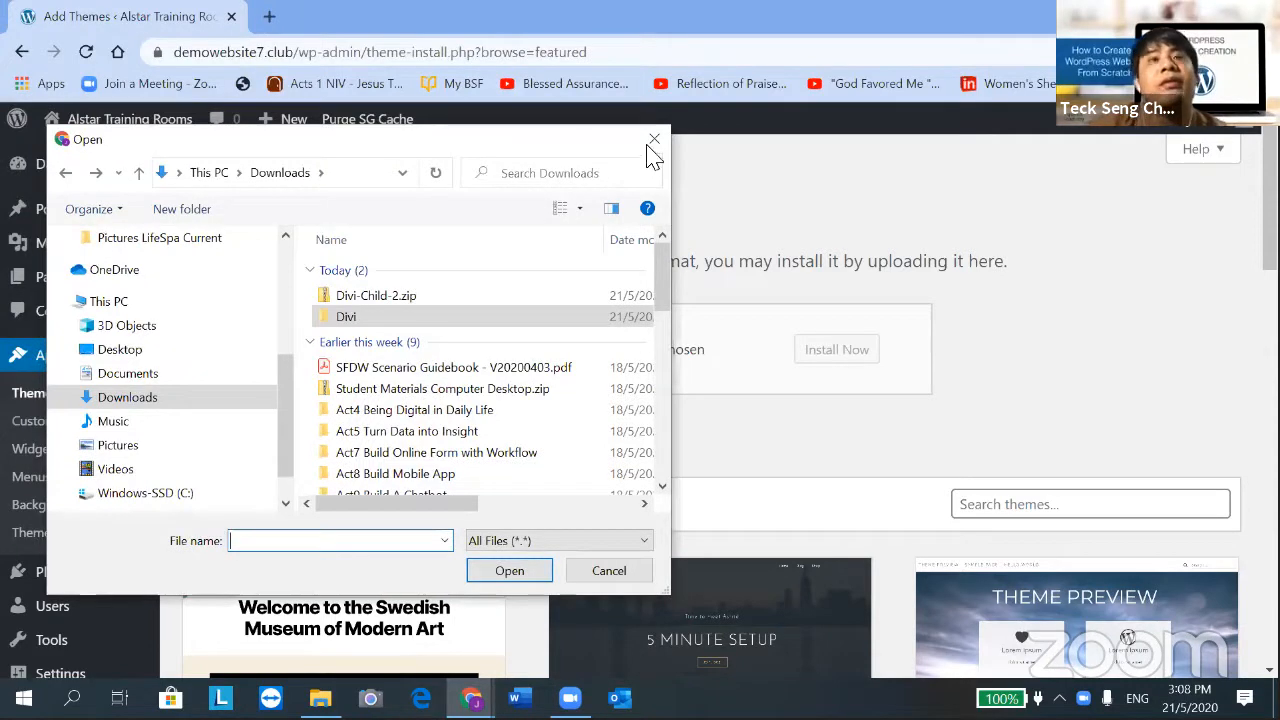
{"action": "left_click", "coordinate": [650, 152]}
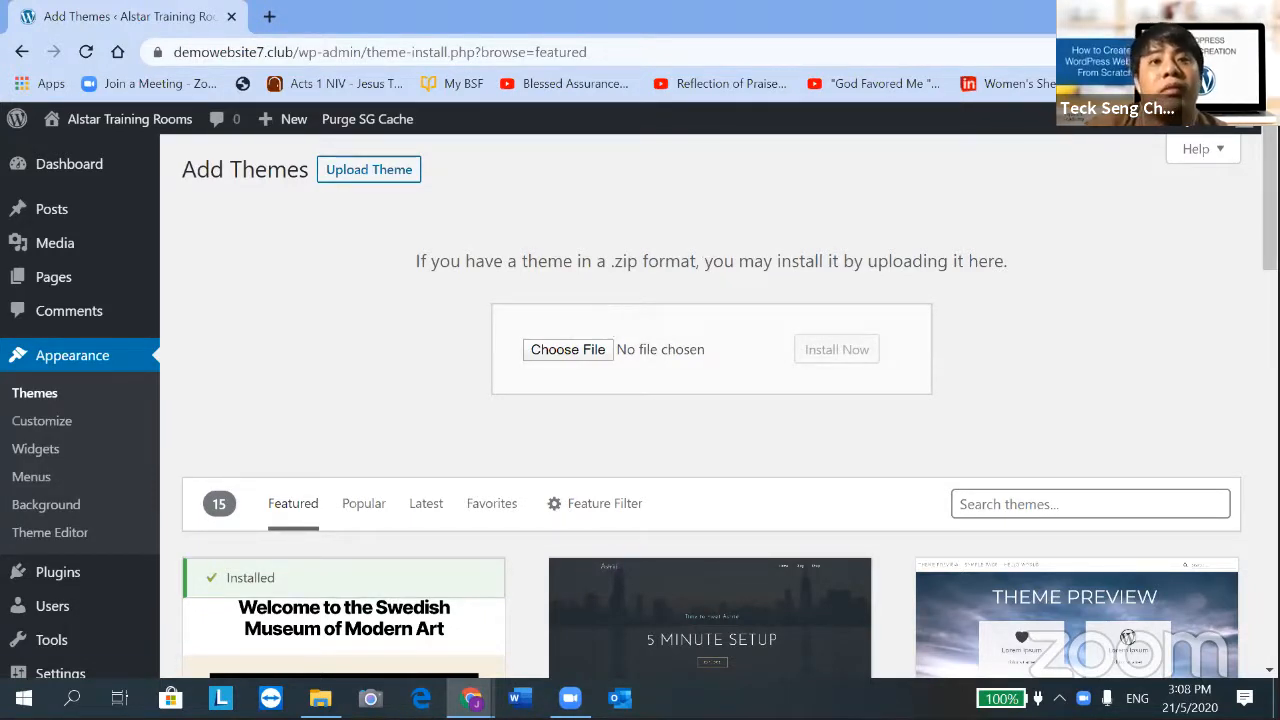
Compress the Divi folder in Downloads into Divi.zip using Send to > Compressed (zipped) folder
{"action": "left_click", "coordinate": [320, 698]}
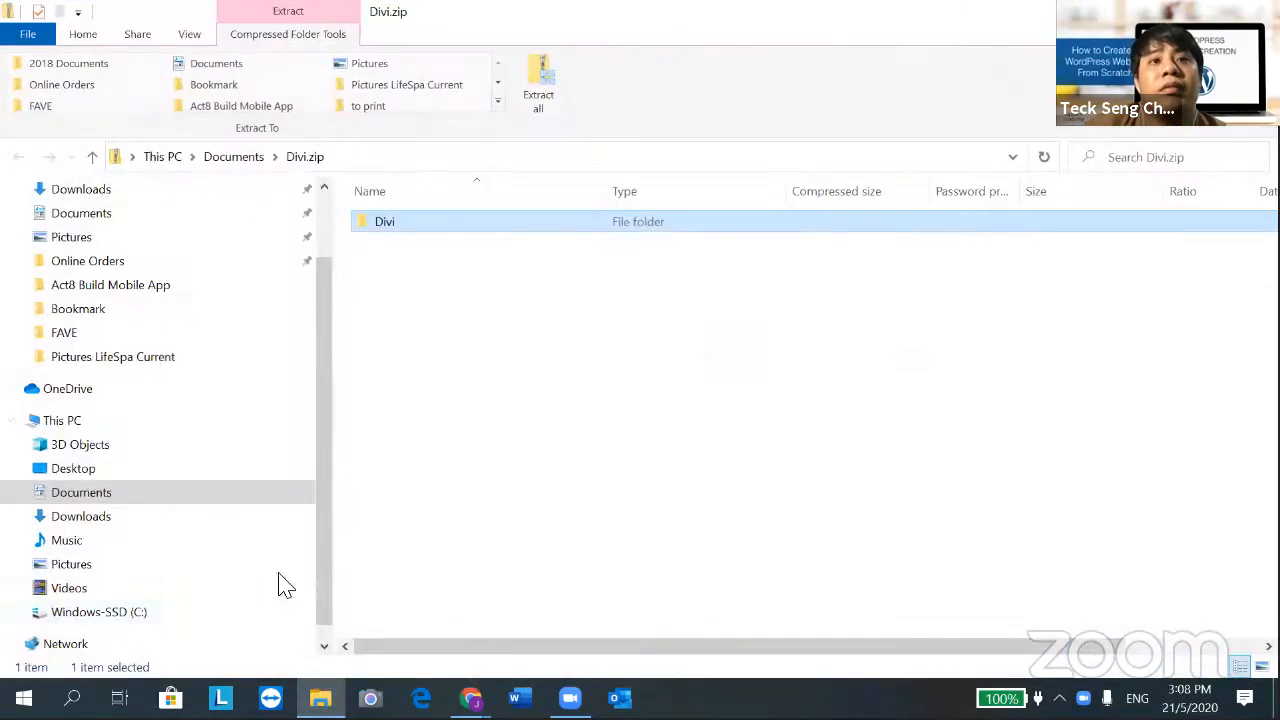
{"action": "left_click", "coordinate": [88, 516]}
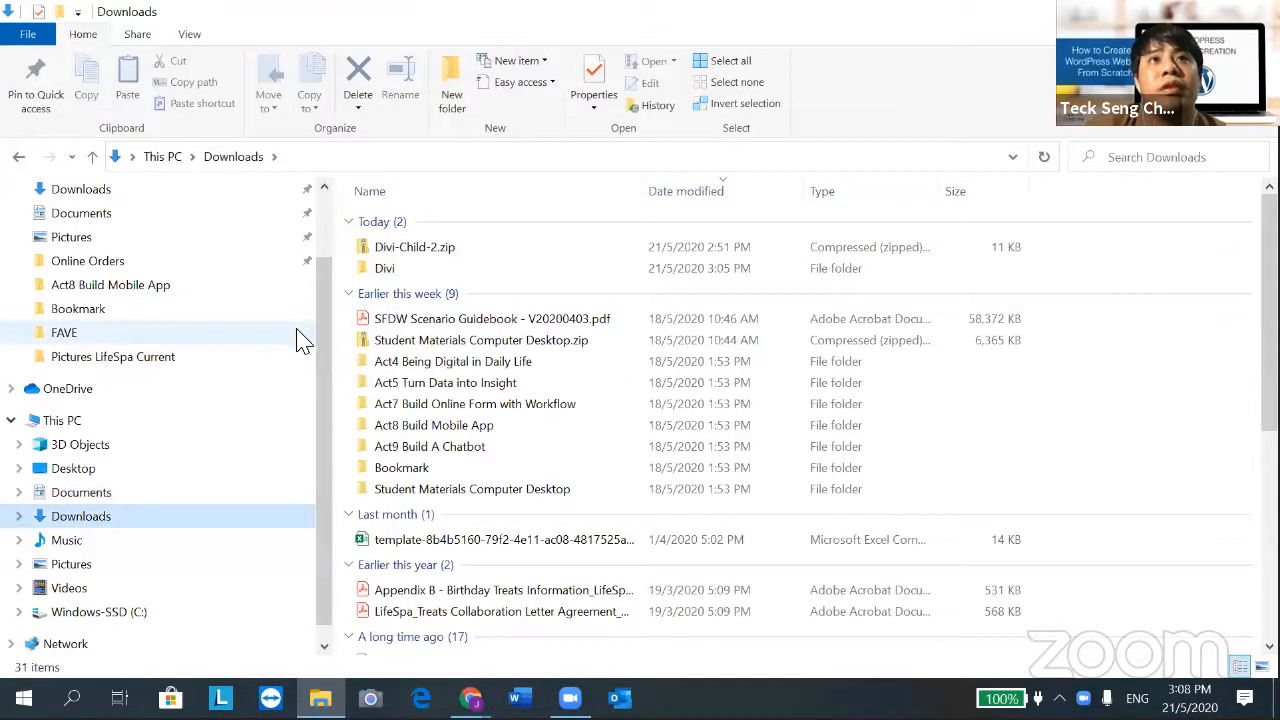
{"action": "left_click", "coordinate": [392, 278]}
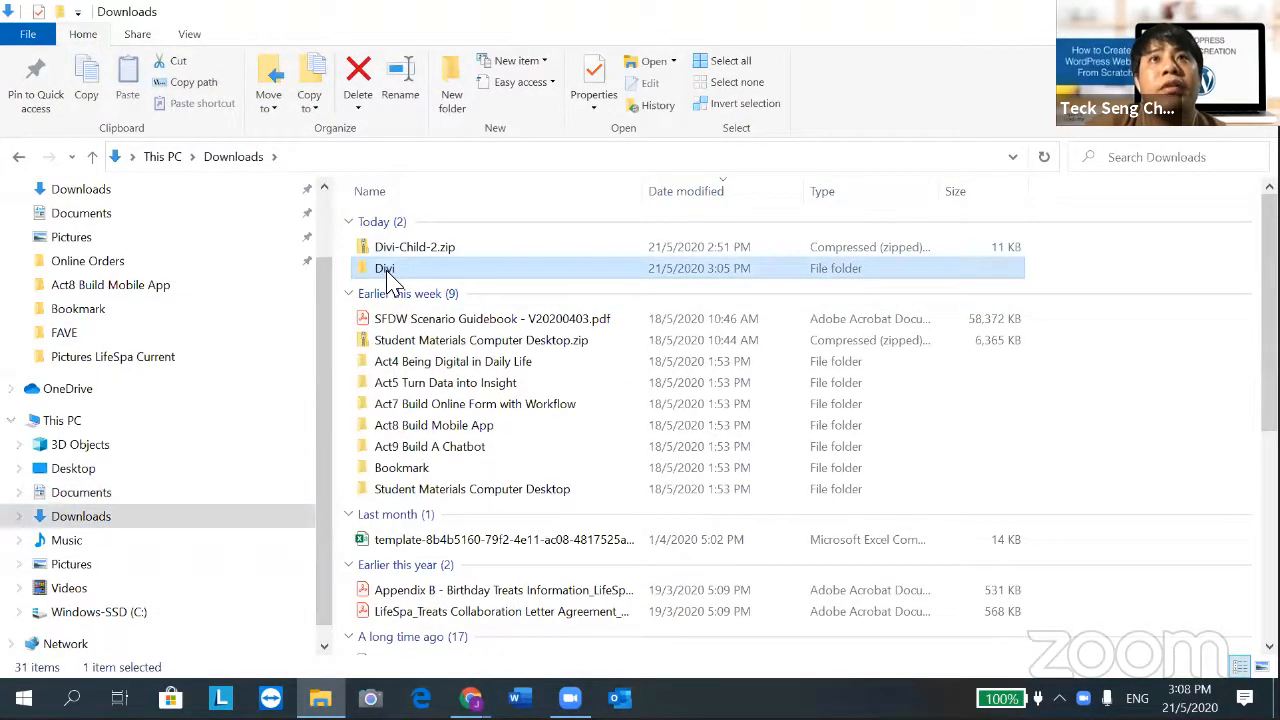
{"action": "right_click", "coordinate": [392, 278]}
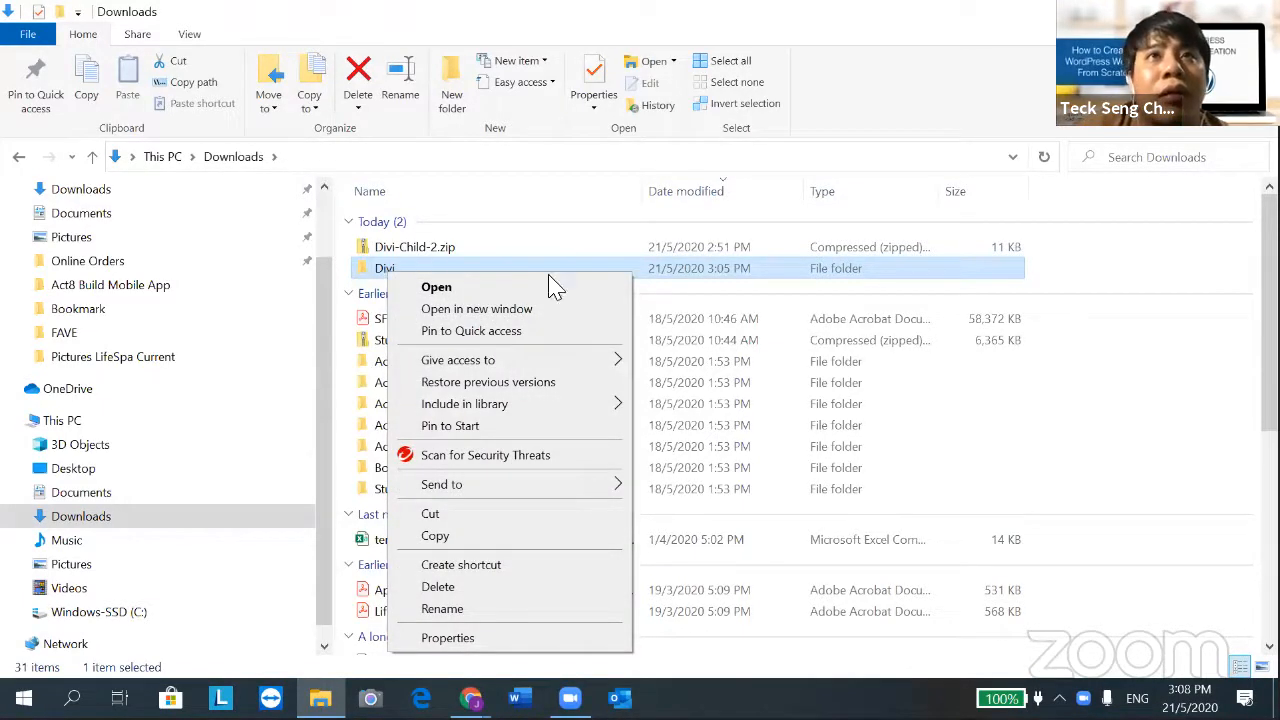
{"action": "left_click", "coordinate": [1022, 329]}
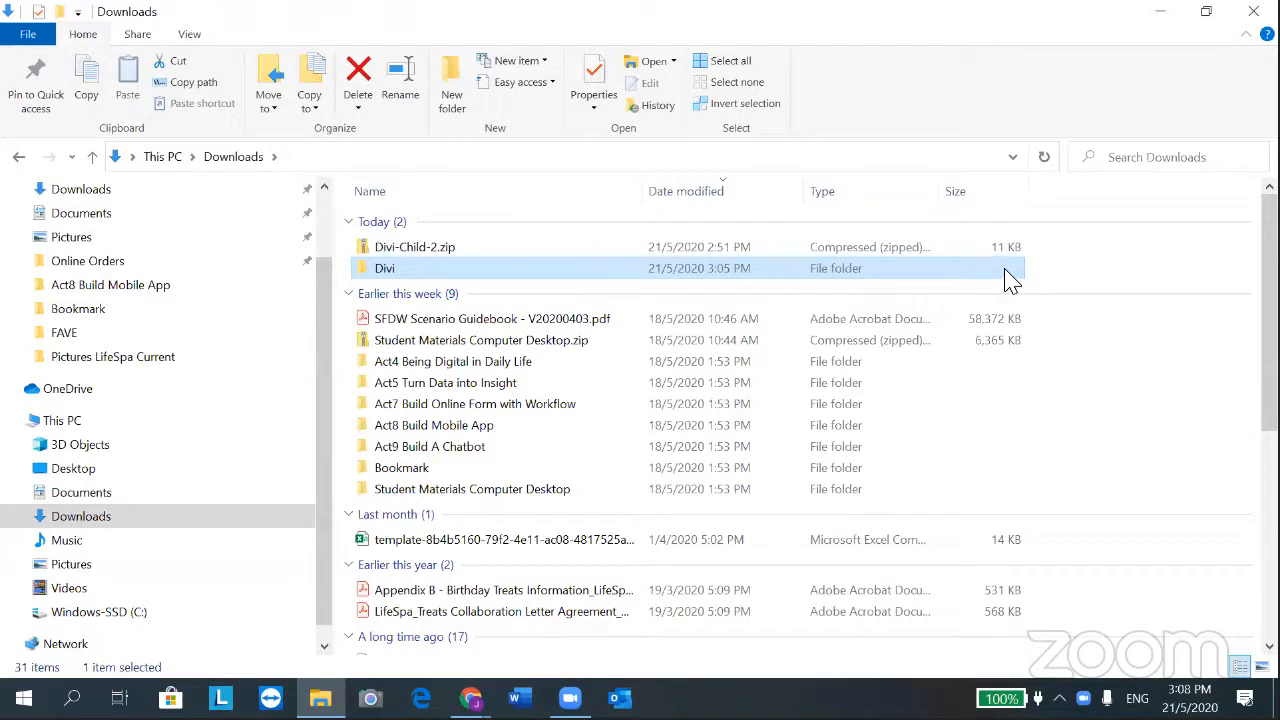
{"action": "right_click", "coordinate": [472, 274]}
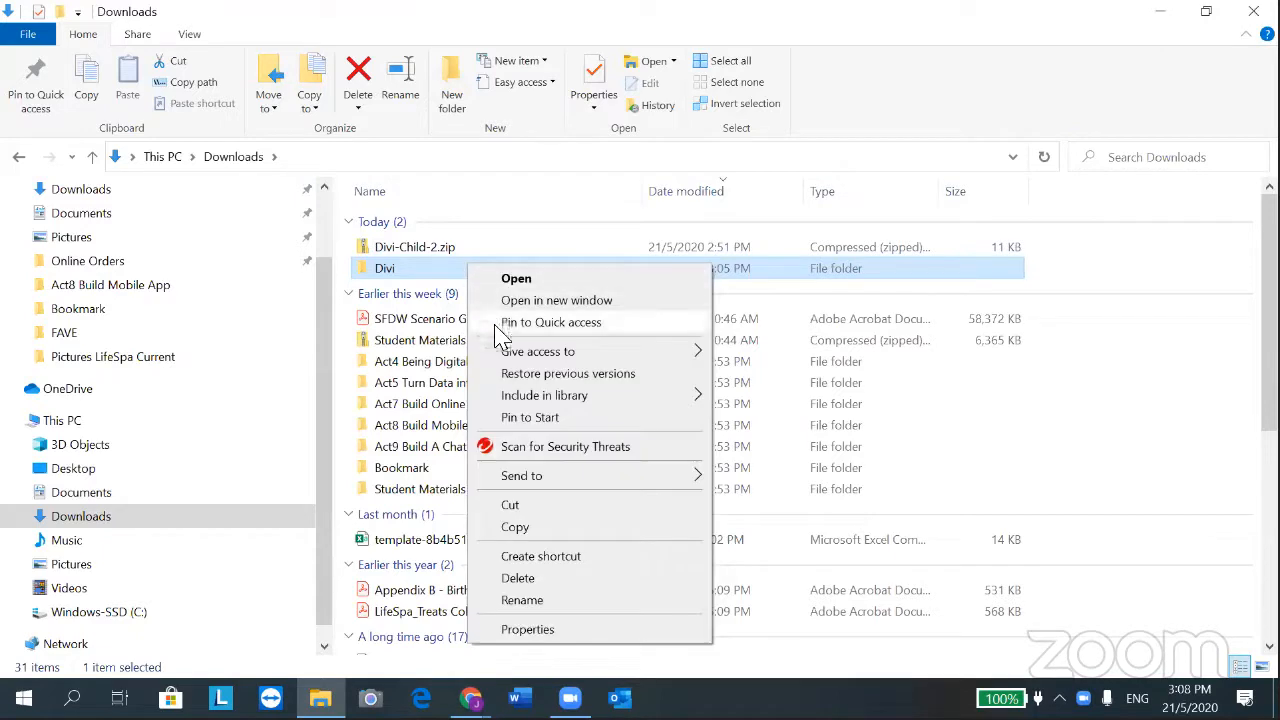
{"action": "mouse_move", "coordinate": [583, 397]}
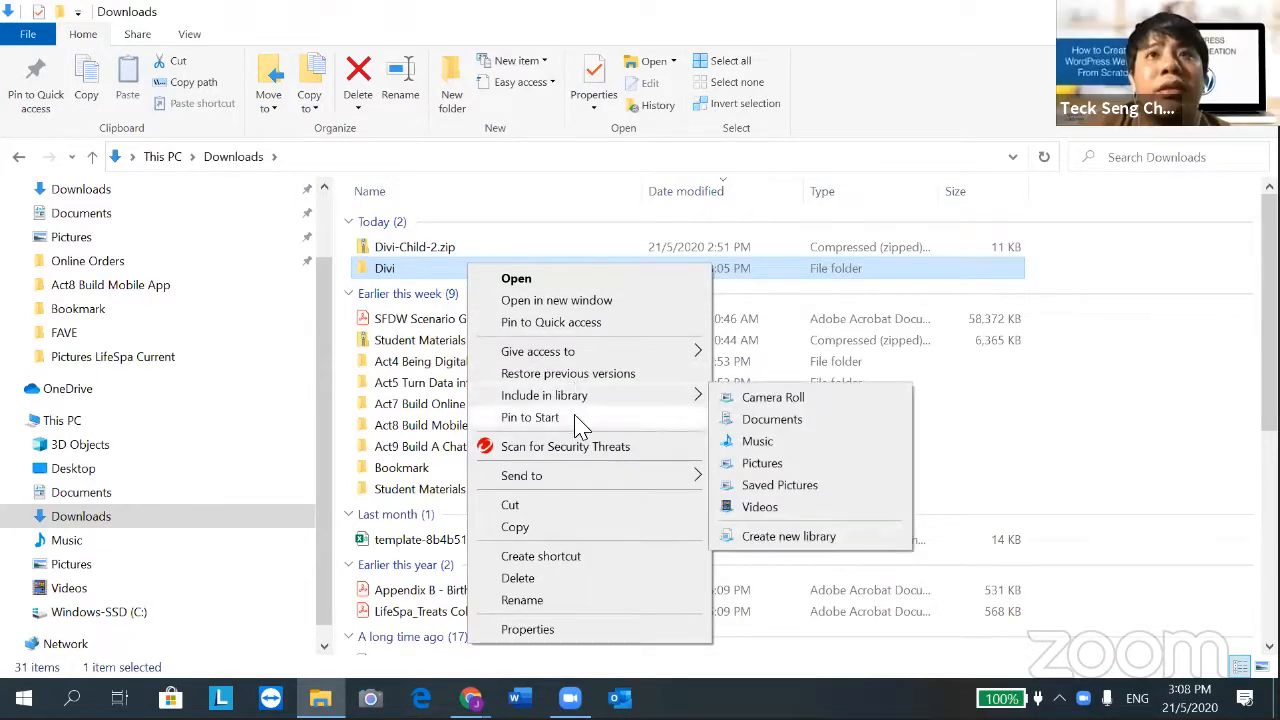
{"action": "mouse_move", "coordinate": [565, 485]}
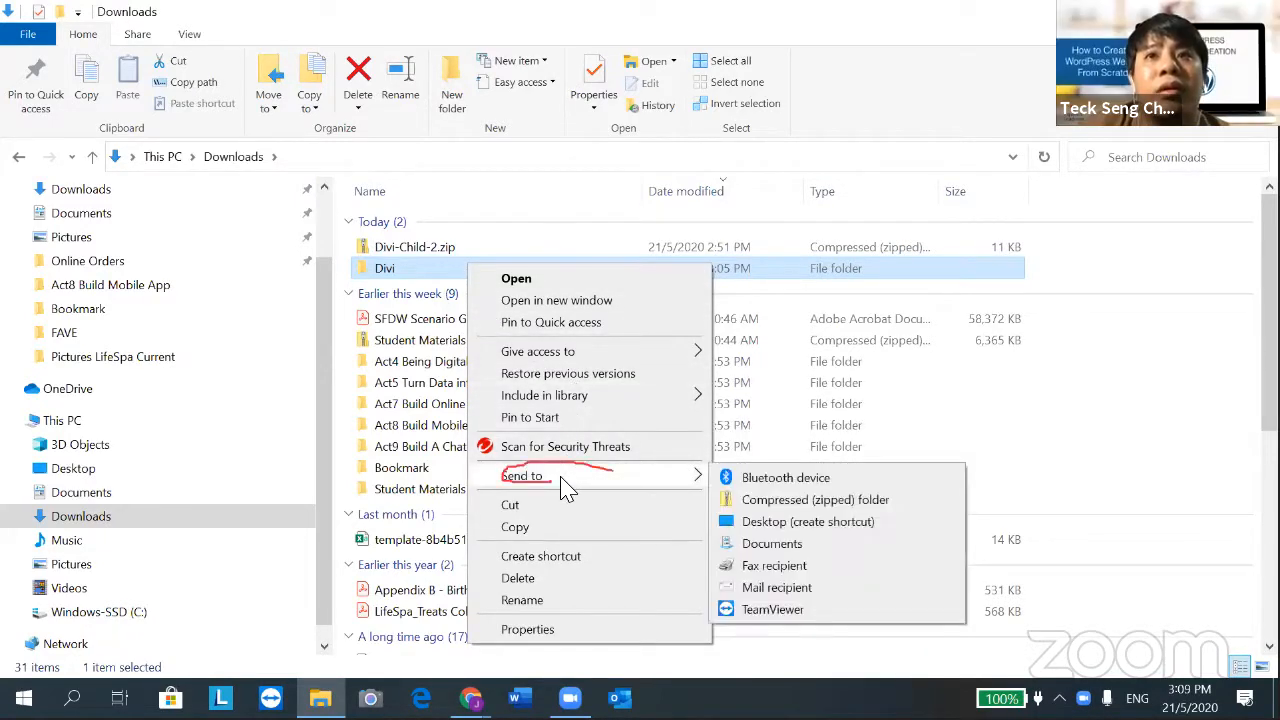
{"action": "left_click", "coordinate": [823, 501]}
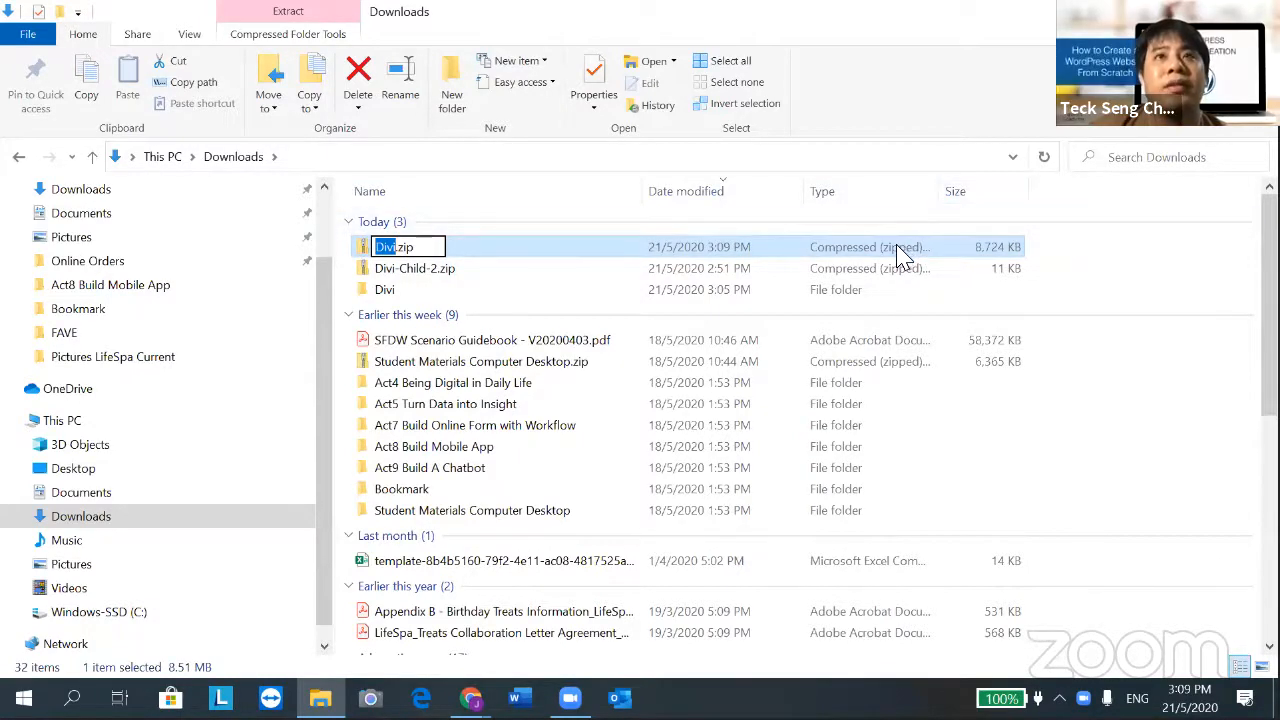
{"action": "left_click", "coordinate": [985, 229]}
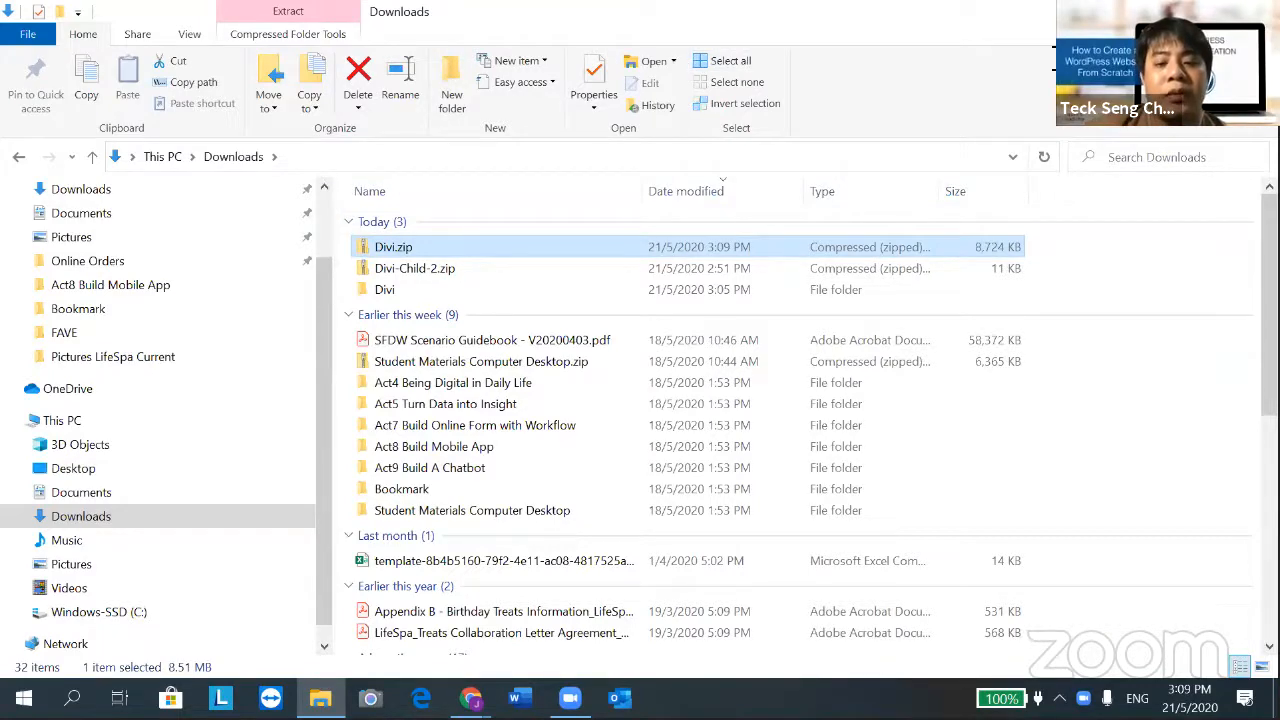
{"action": "left_click", "coordinate": [1165, 12]}
Upload Divi.zip from Downloads and install it as a theme
{"action": "left_click", "coordinate": [534, 342]}
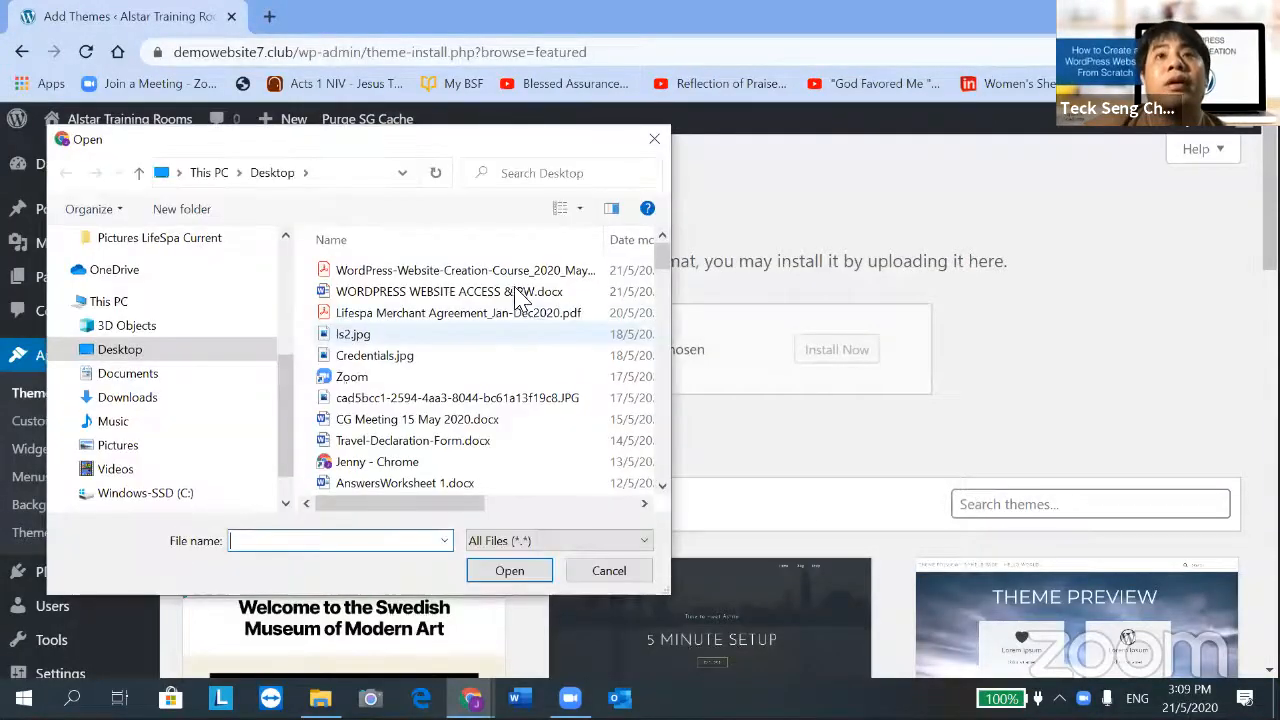
{"action": "left_click", "coordinate": [112, 398]}
{"action": "left_click", "coordinate": [358, 297]}
{"action": "left_click", "coordinate": [512, 570]}
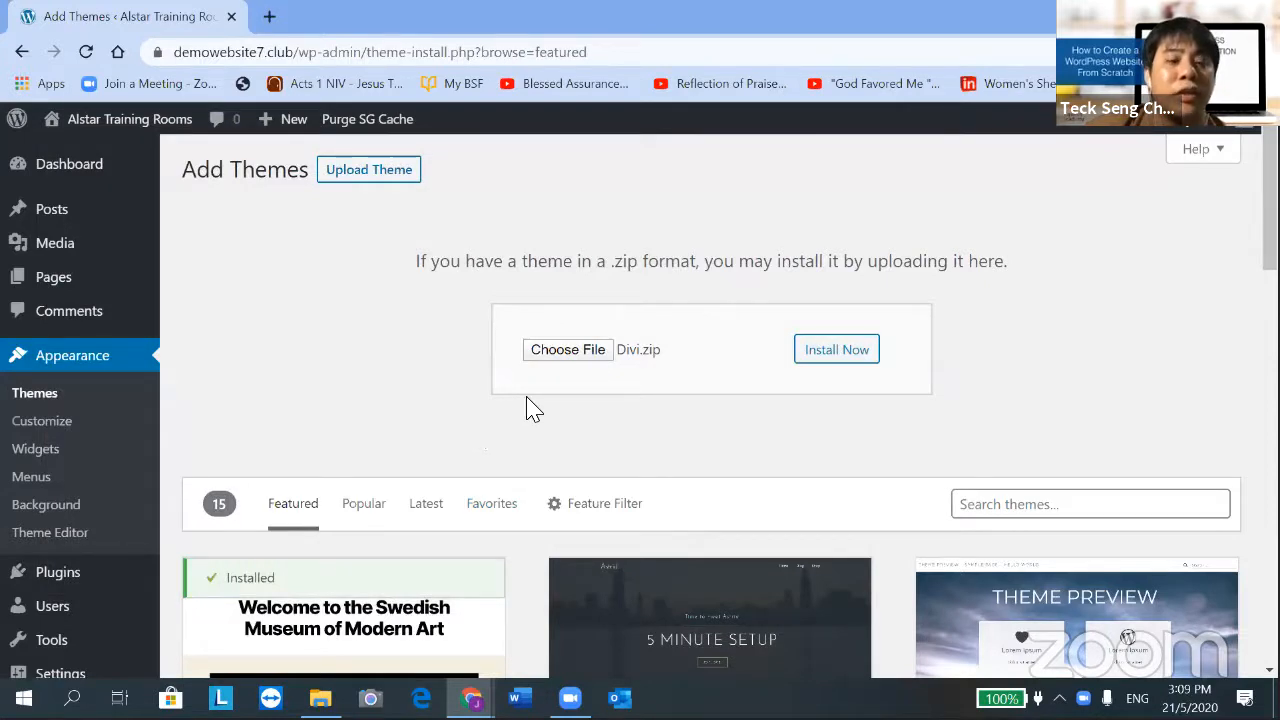
{"action": "left_click", "coordinate": [862, 352]}
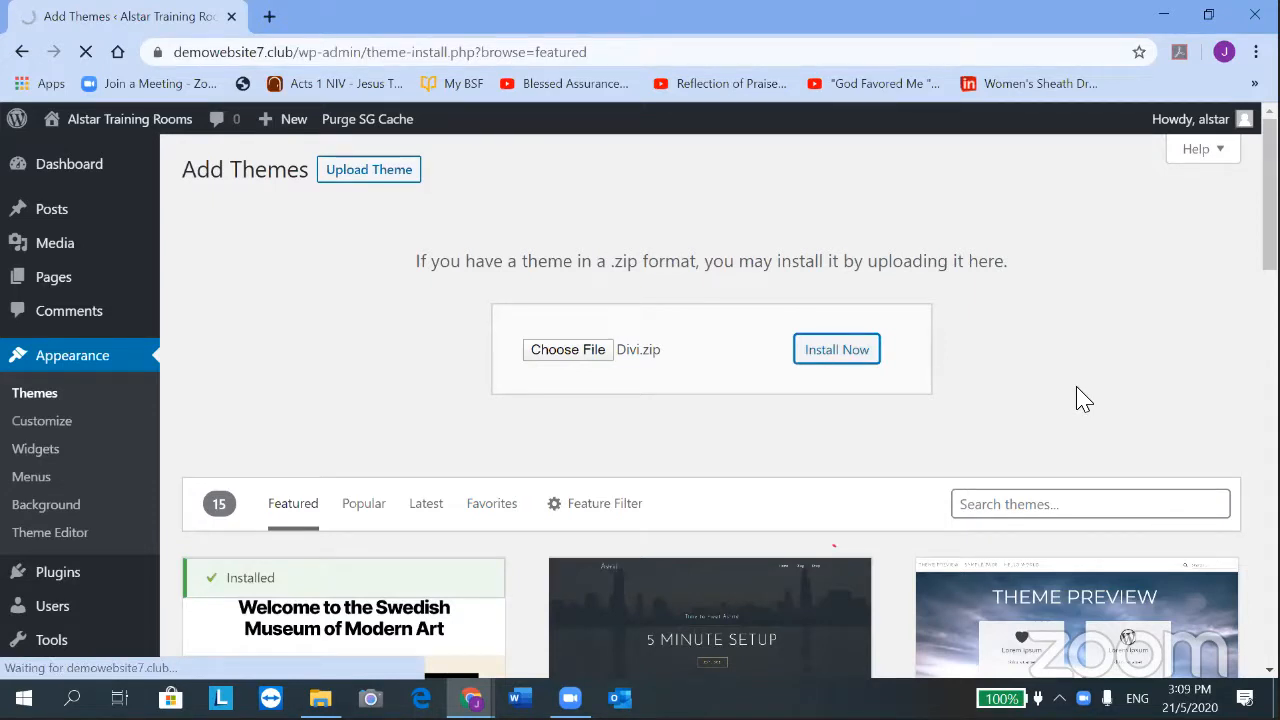
Return to the installed themes list and start adding another new theme
{"action": "scroll", "coordinate": [1063, 348], "scroll_direction": "down", "scroll_amount": 1}
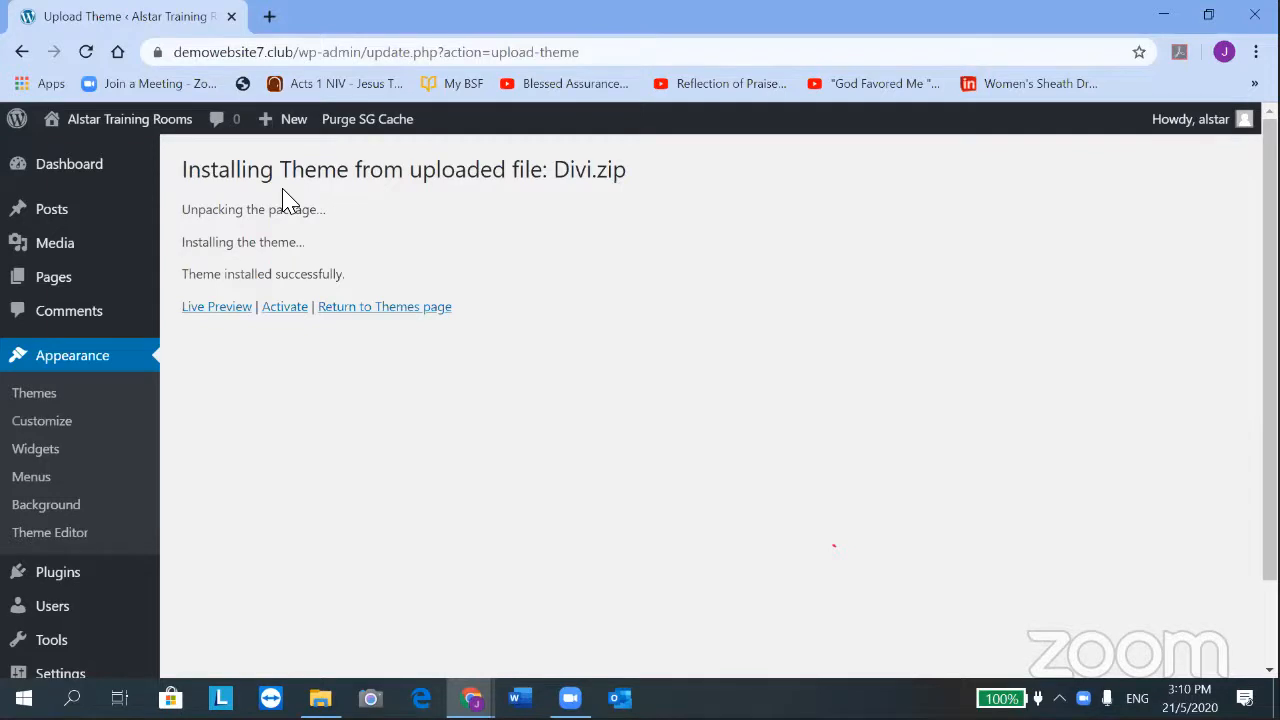
{"action": "left_click", "coordinate": [125, 360]}
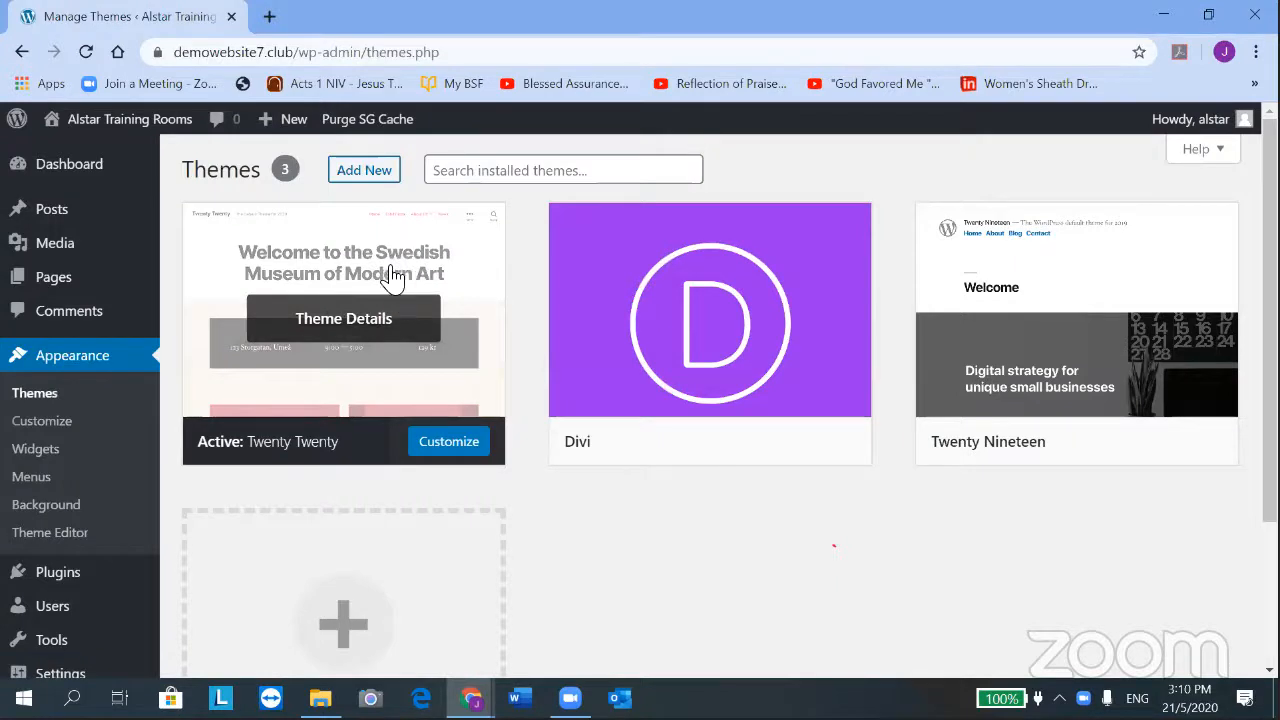
{"action": "left_click", "coordinate": [375, 178]}
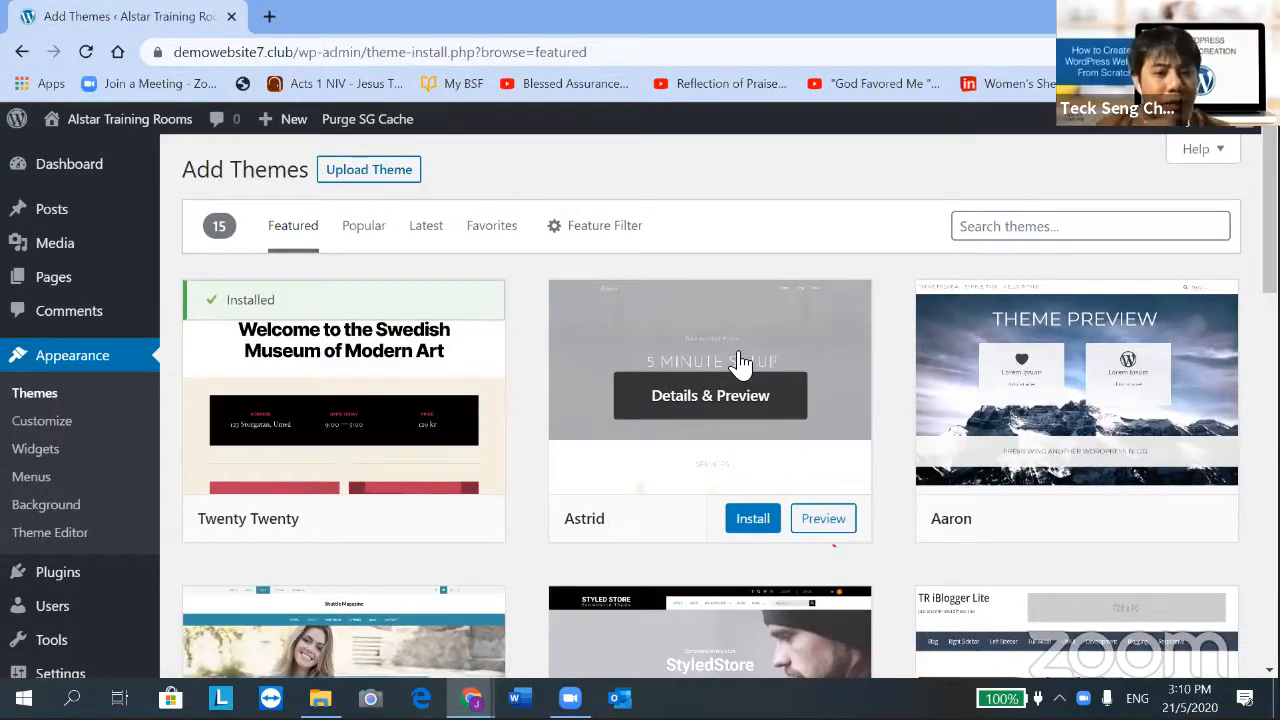
Upload and install Divi-Child-2.zip as a child theme of the installed Divi 3.0.75
{"action": "left_click", "coordinate": [378, 176]}
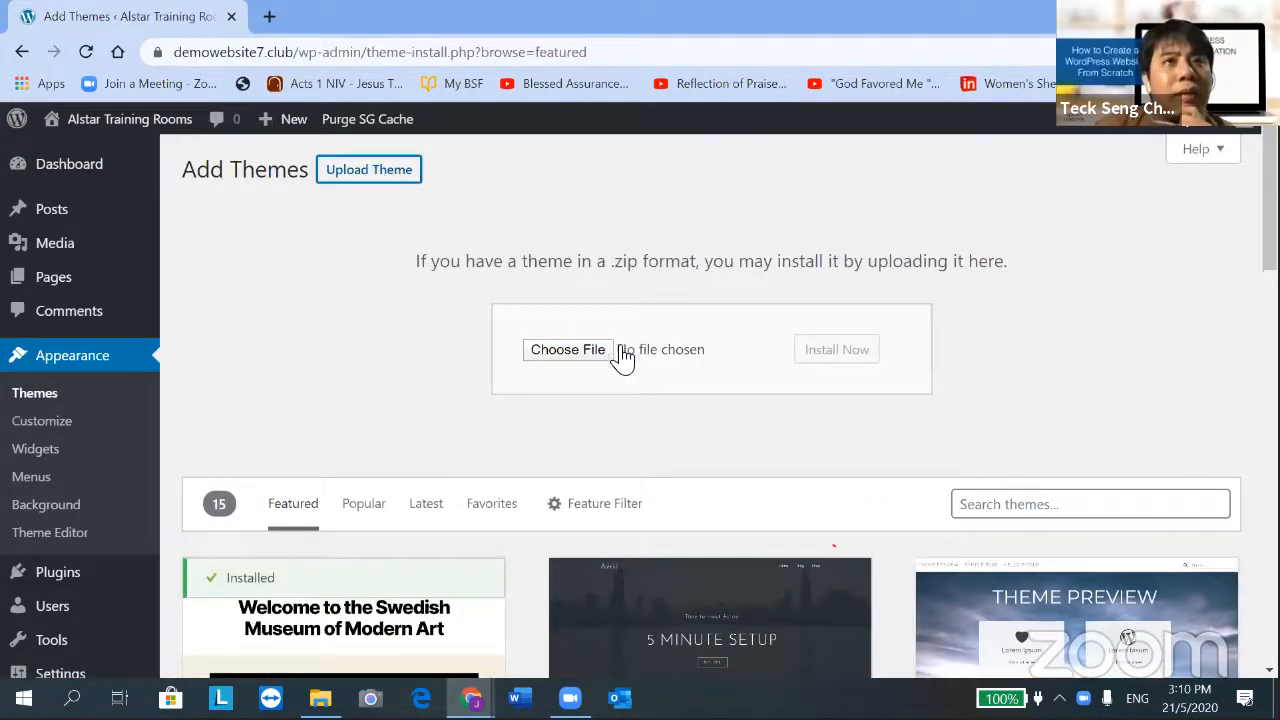
{"action": "left_click", "coordinate": [560, 356]}
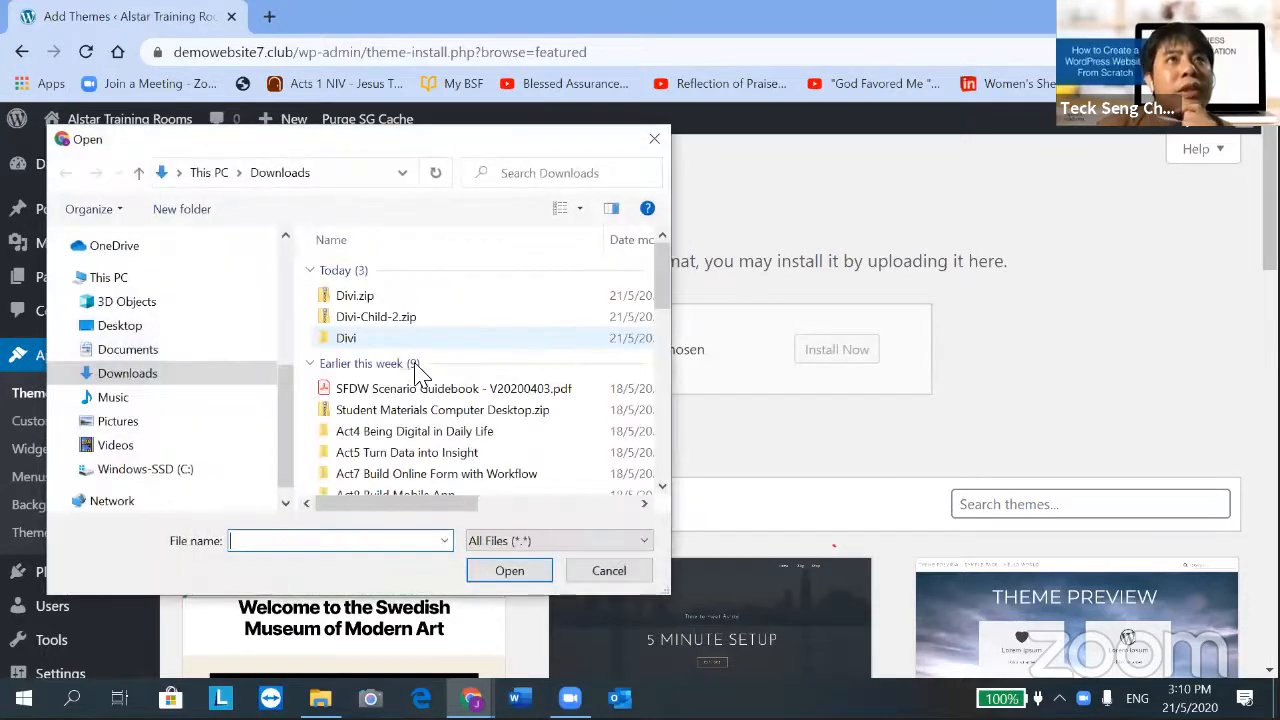
{"action": "left_click", "coordinate": [375, 318]}
{"action": "left_click", "coordinate": [507, 572]}
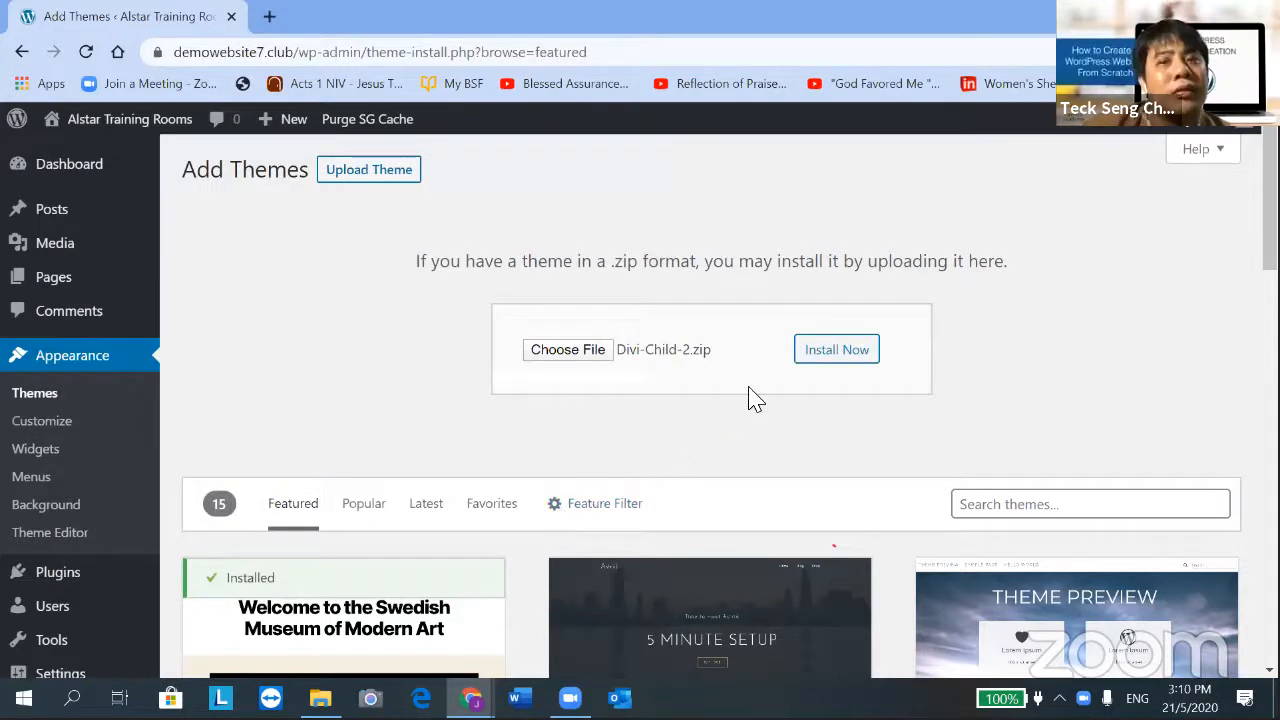
{"action": "left_click", "coordinate": [836, 352]}
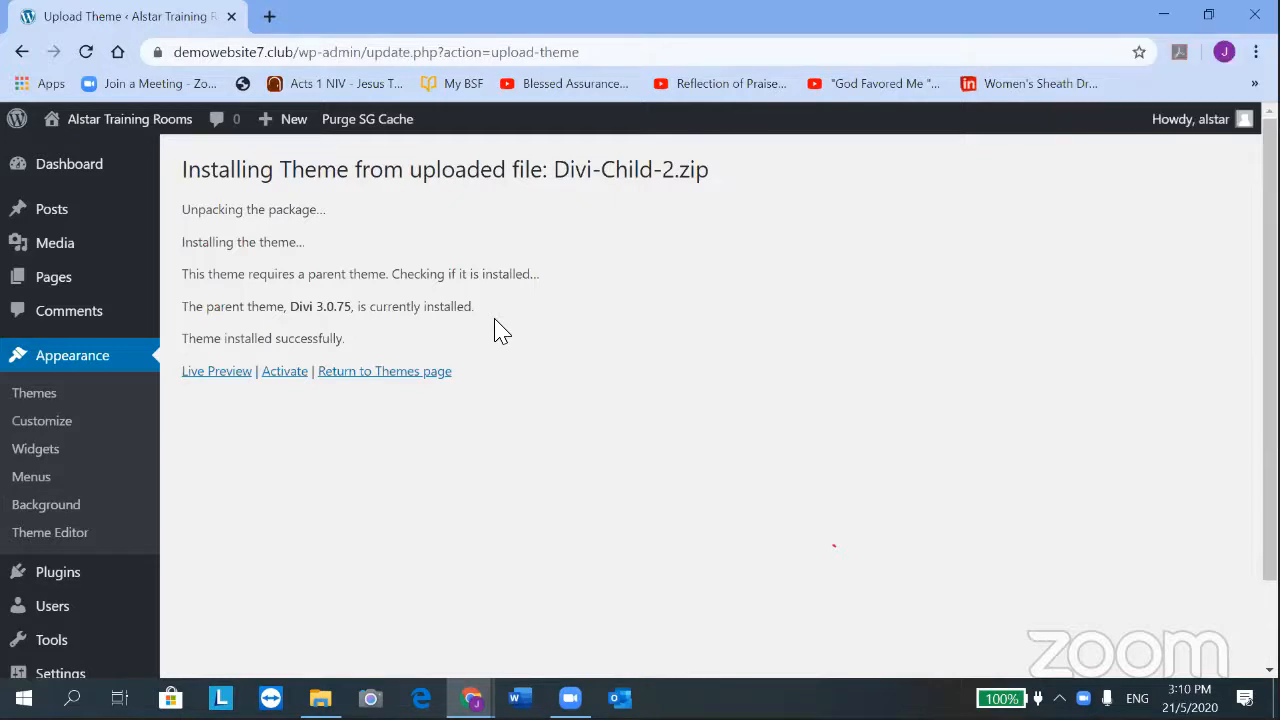
{"action": "scroll", "coordinate": [498, 338], "scroll_direction": "down", "scroll_amount": 2}
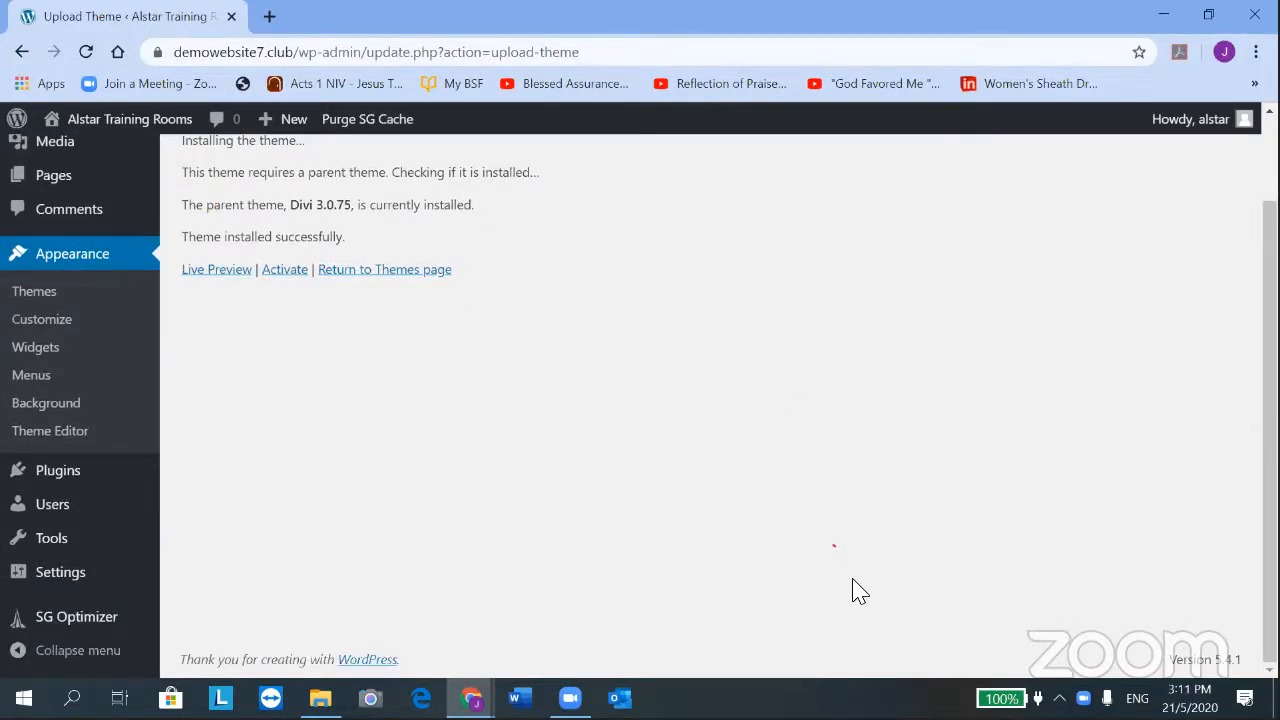
{"action": "scroll", "coordinate": [665, 400], "scroll_direction": "up", "scroll_amount": 2}
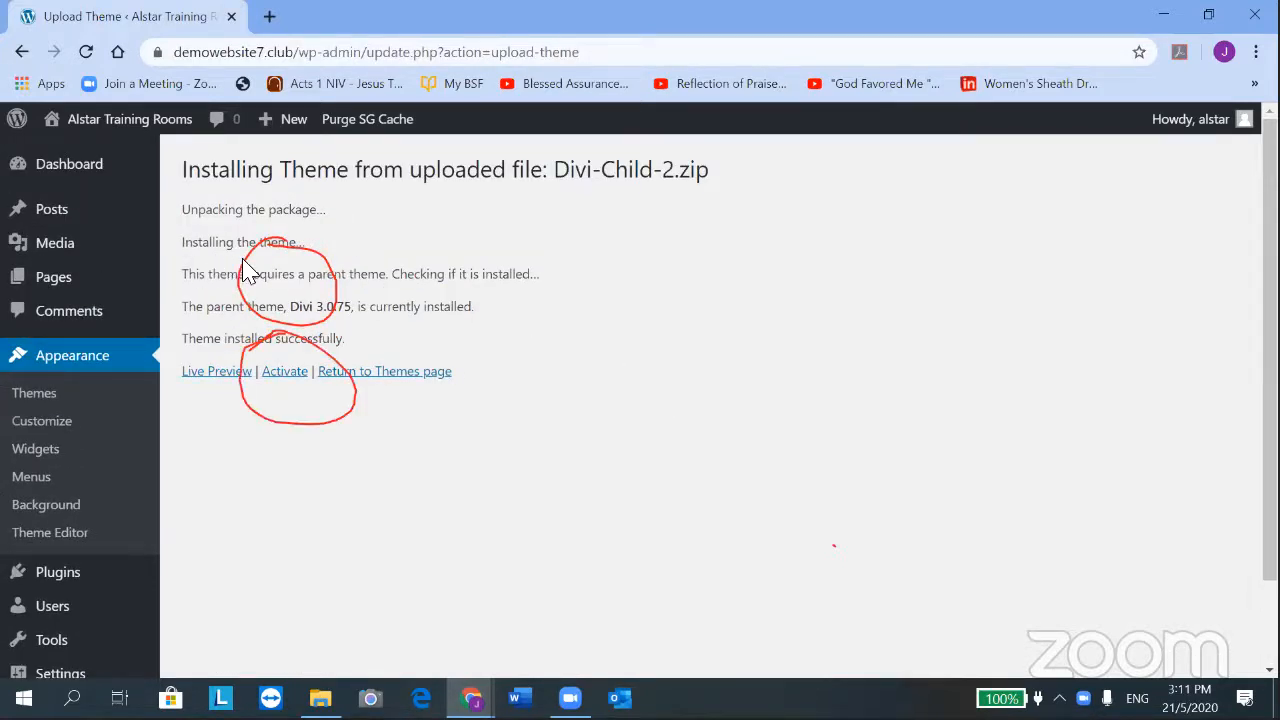
Activate the newly installed Divi-Child-2 child theme
{"action": "left_click", "coordinate": [286, 377]}
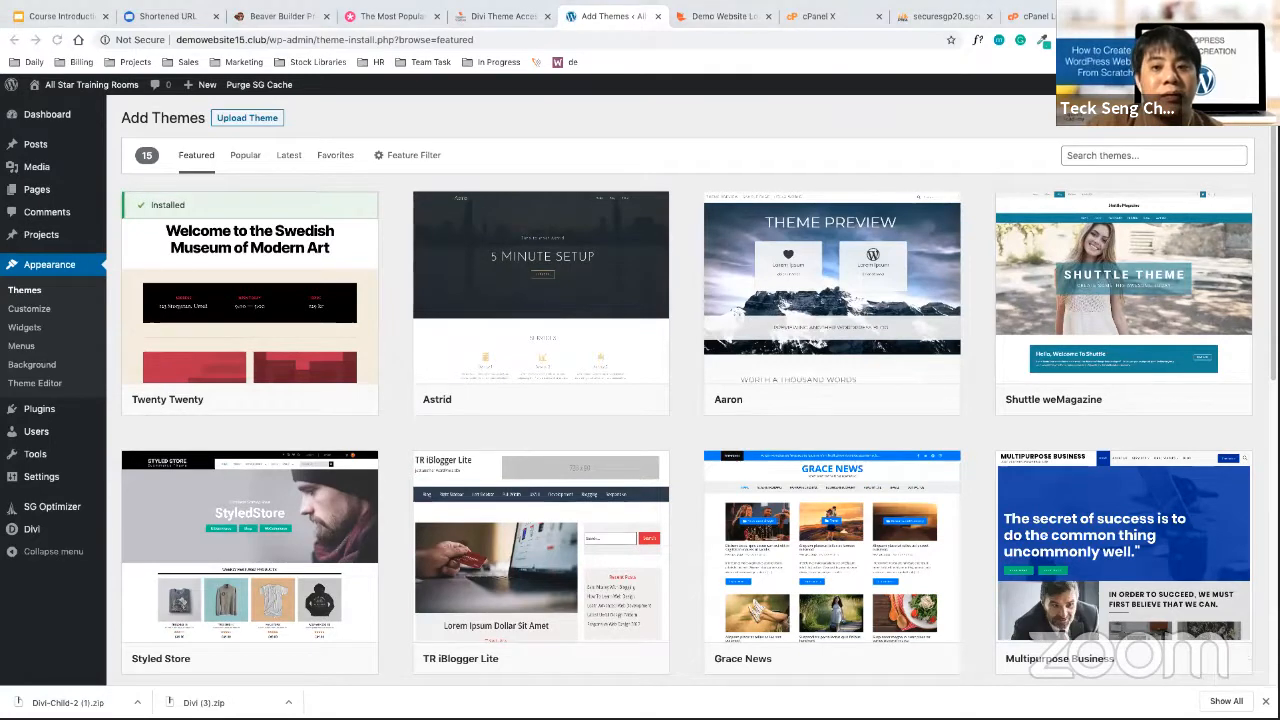
{"action": "left_click", "coordinate": [594, 93]}
{"action": "key", "text": "ctrl+Up"}
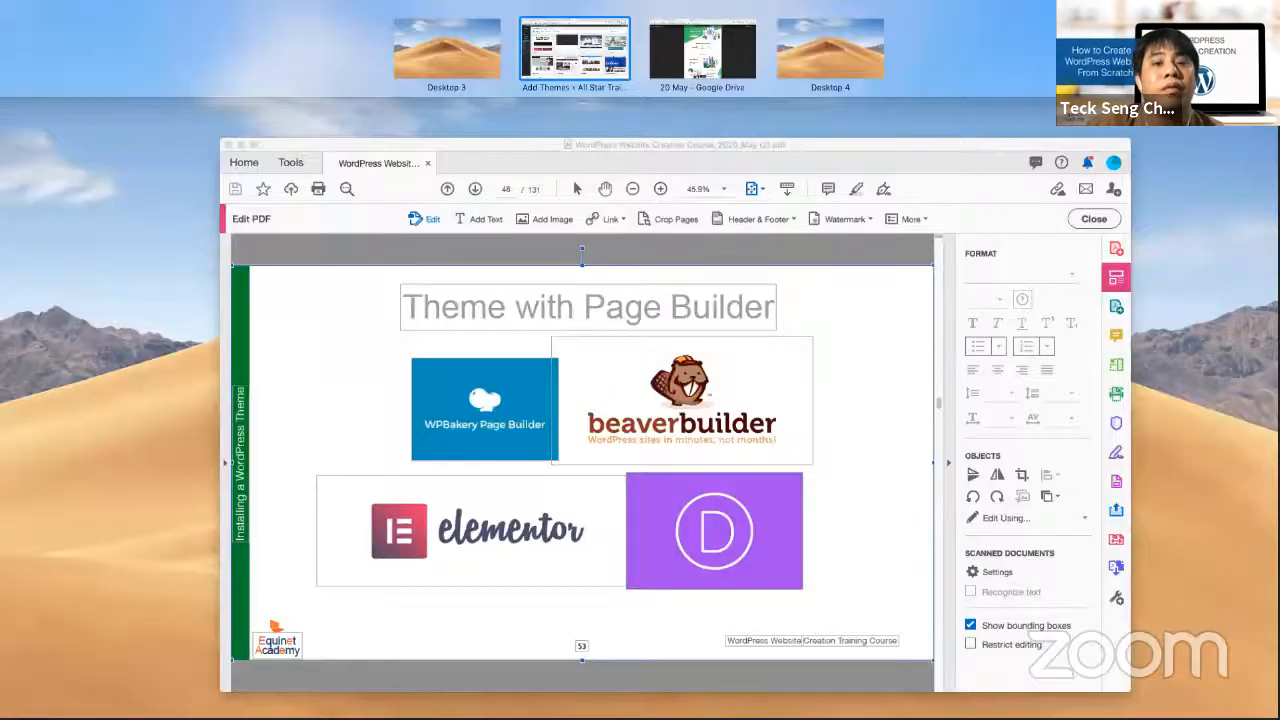
{"action": "left_click", "coordinate": [1100, 657]}
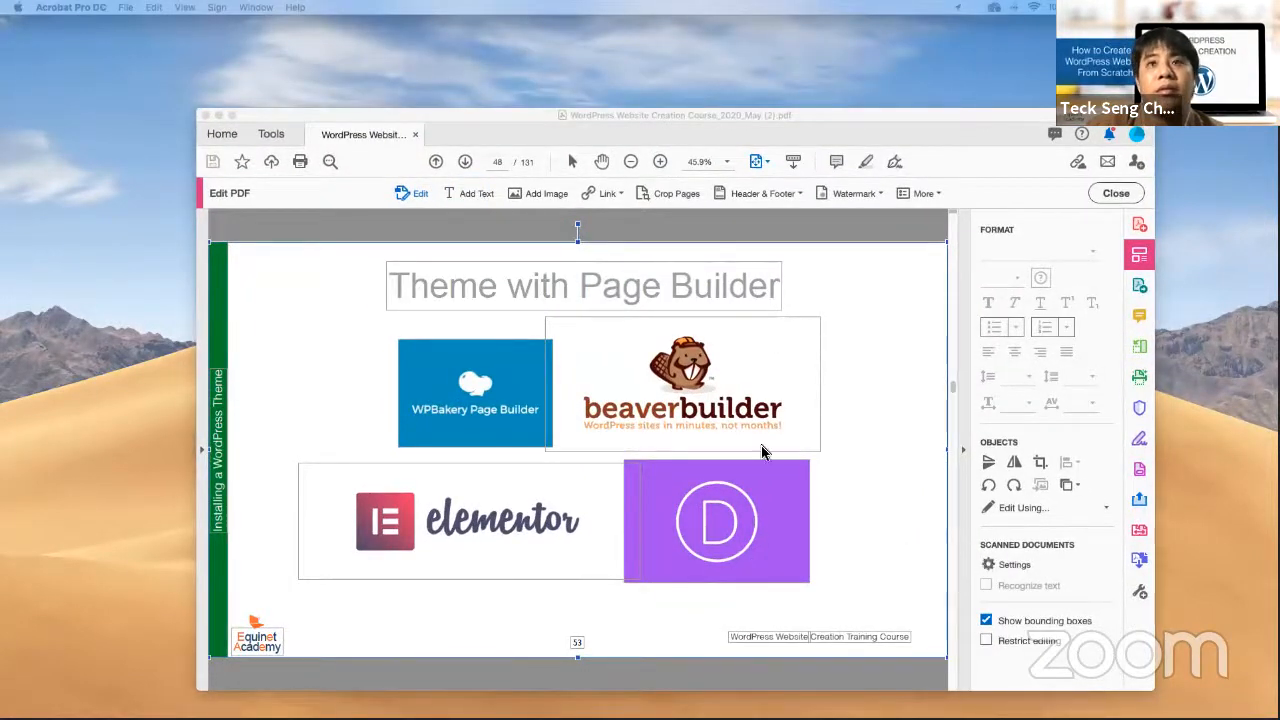
{"action": "left_click", "coordinate": [588, 85]}
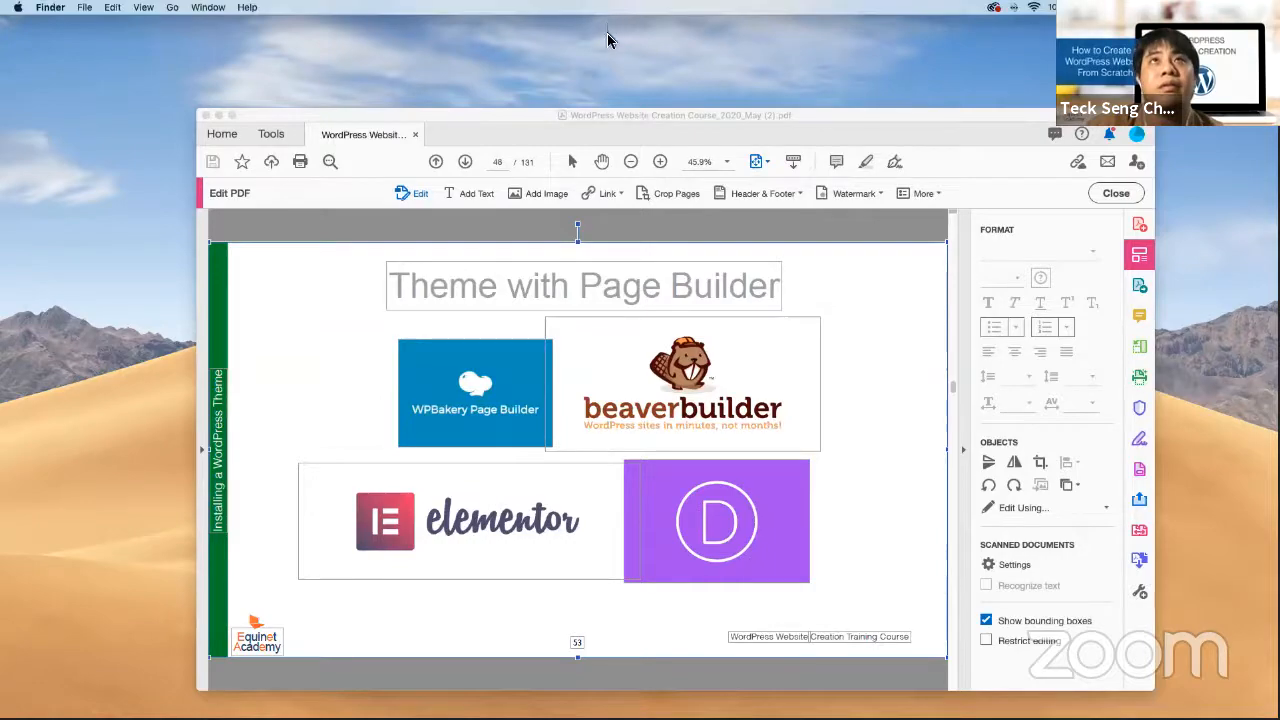
{"action": "key", "text": "ctrl+Up"}
{"action": "mouse_move", "coordinate": [565, 43]}
{"action": "key", "text": "ctrl+Right"}
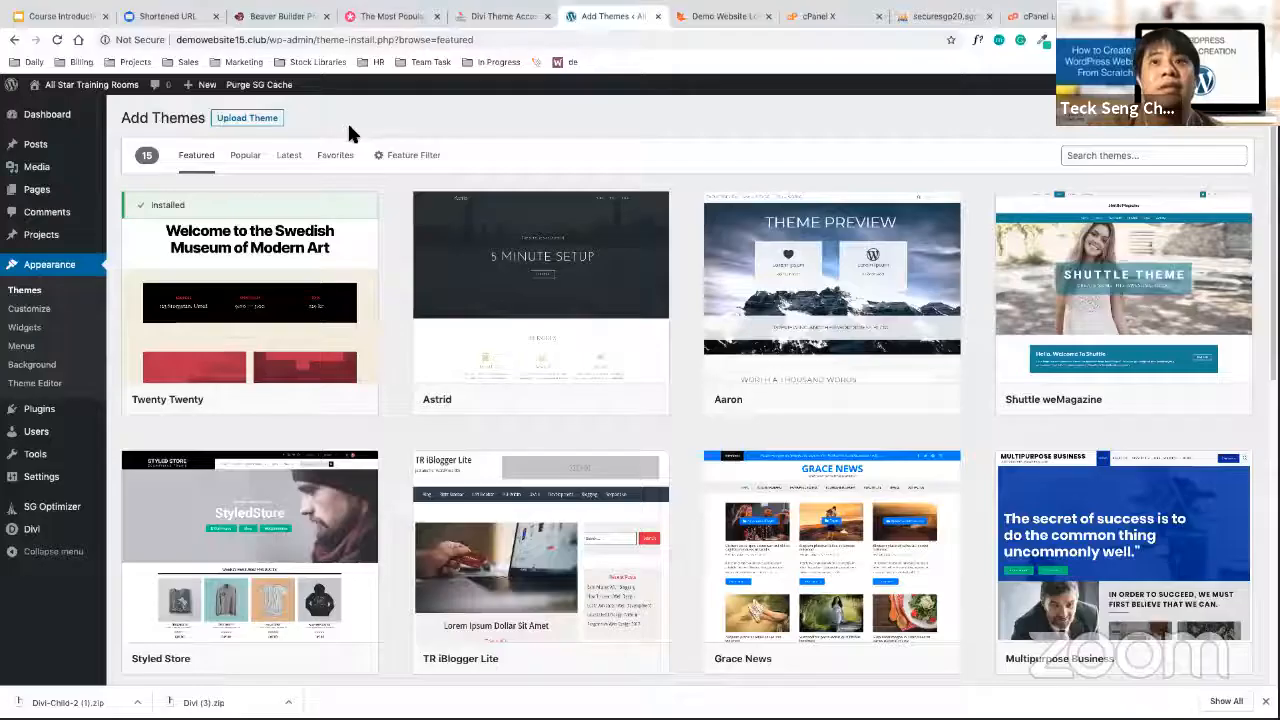
Upload and install Divi-Child-2 (1).zip, then activate the Bare bones for Divi child theme
{"action": "left_click", "coordinate": [266, 127]}
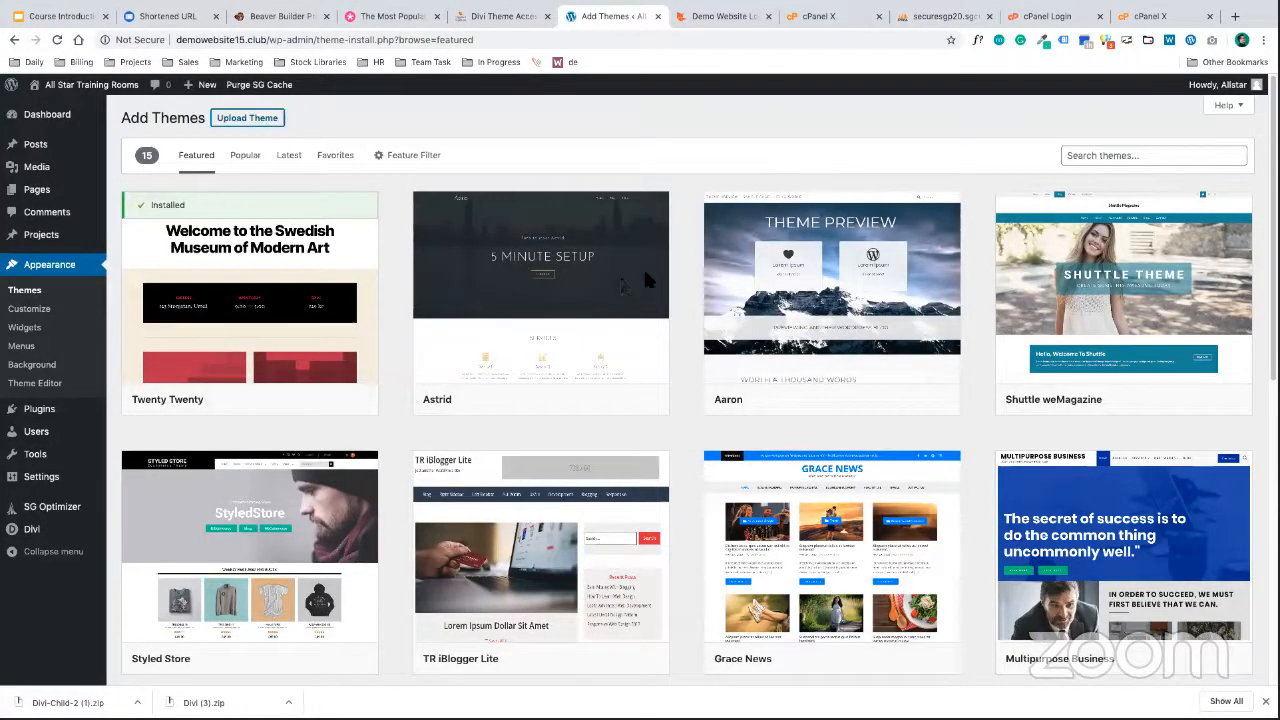
{"action": "left_click", "coordinate": [587, 238]}
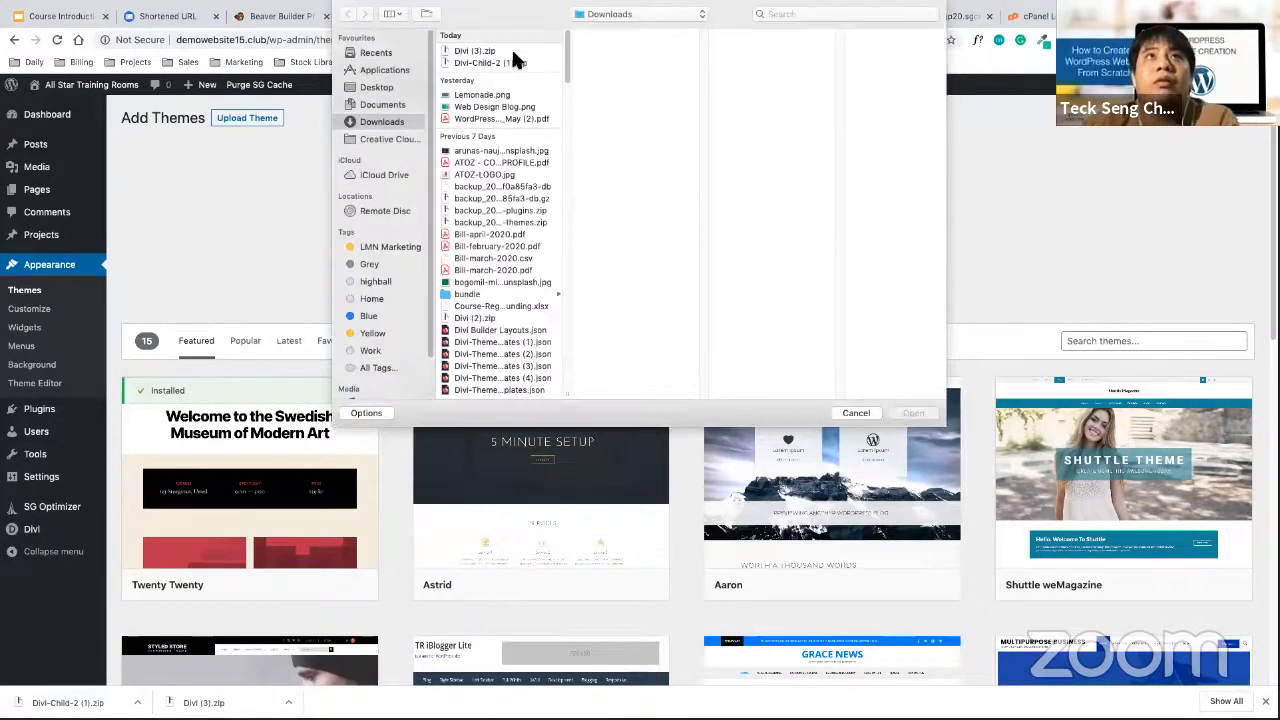
{"action": "left_click", "coordinate": [492, 62]}
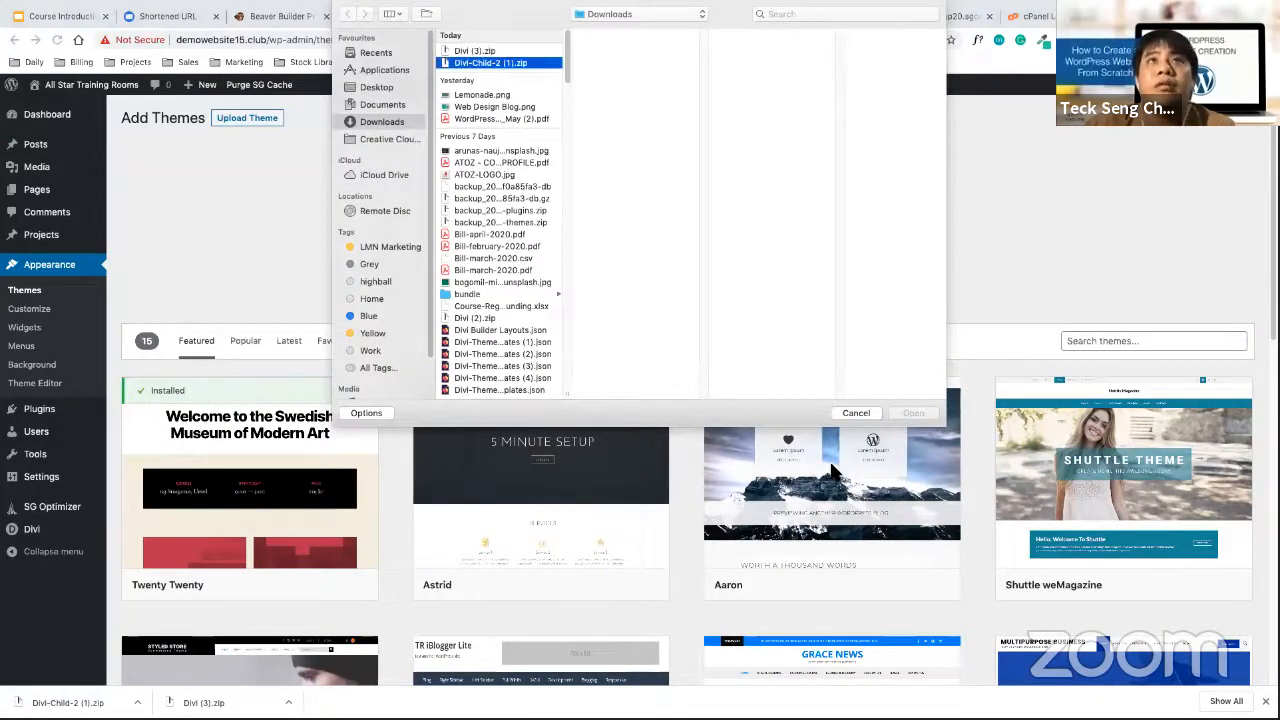
{"action": "left_click", "coordinate": [913, 418]}
{"action": "left_click", "coordinate": [805, 244]}
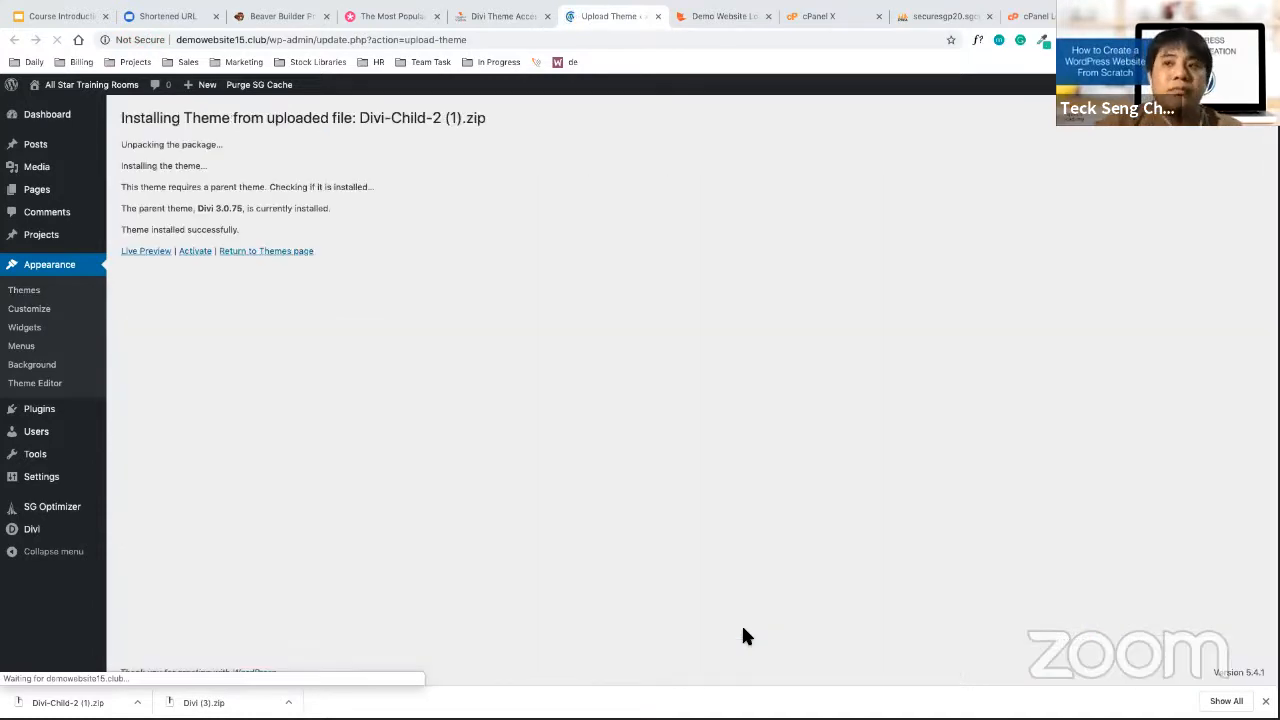
{"action": "left_click", "coordinate": [196, 252]}
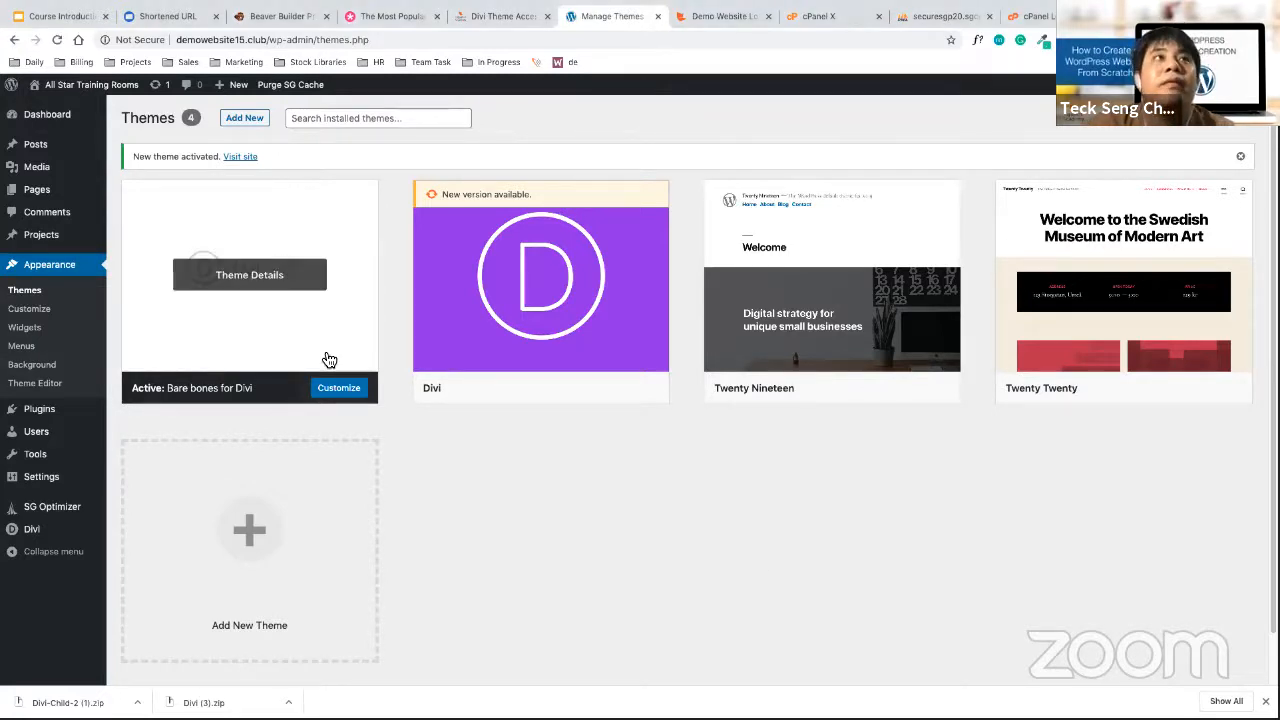
Open Divi's Theme Options and show the Updates tab with its Username and API Key fields
{"action": "mouse_move", "coordinate": [558, 291]}
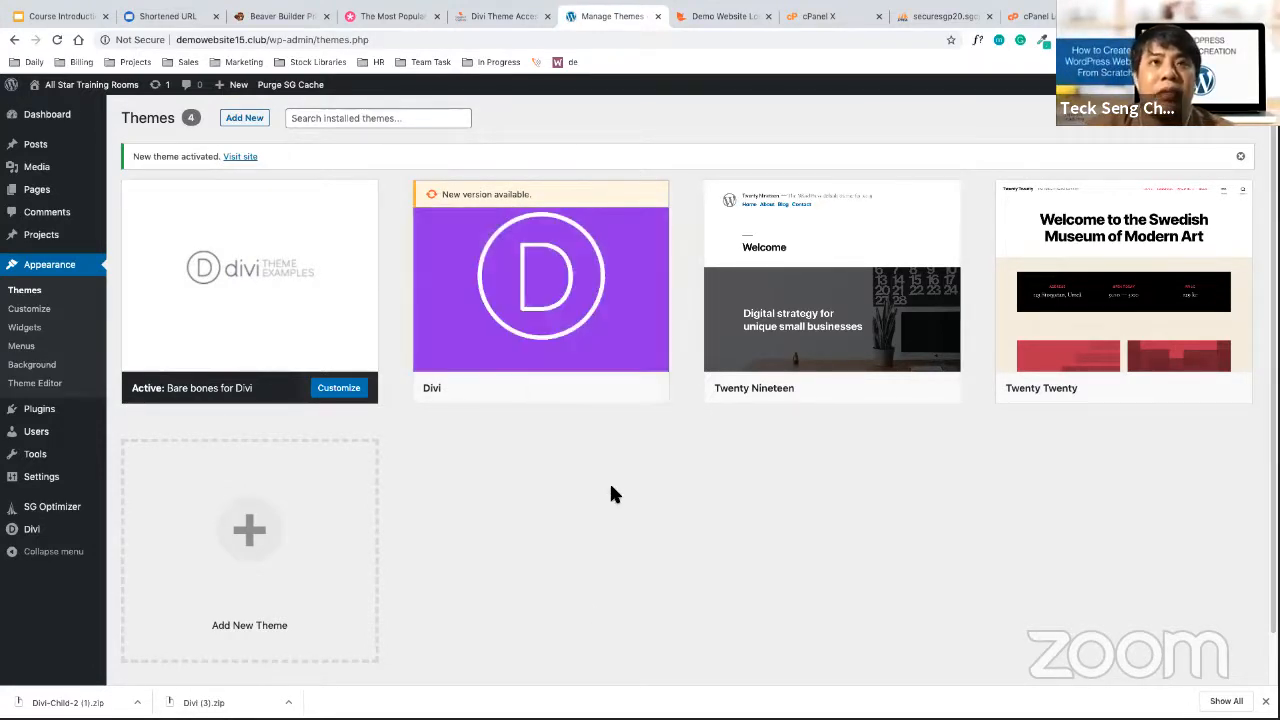
{"action": "mouse_move", "coordinate": [62, 526]}
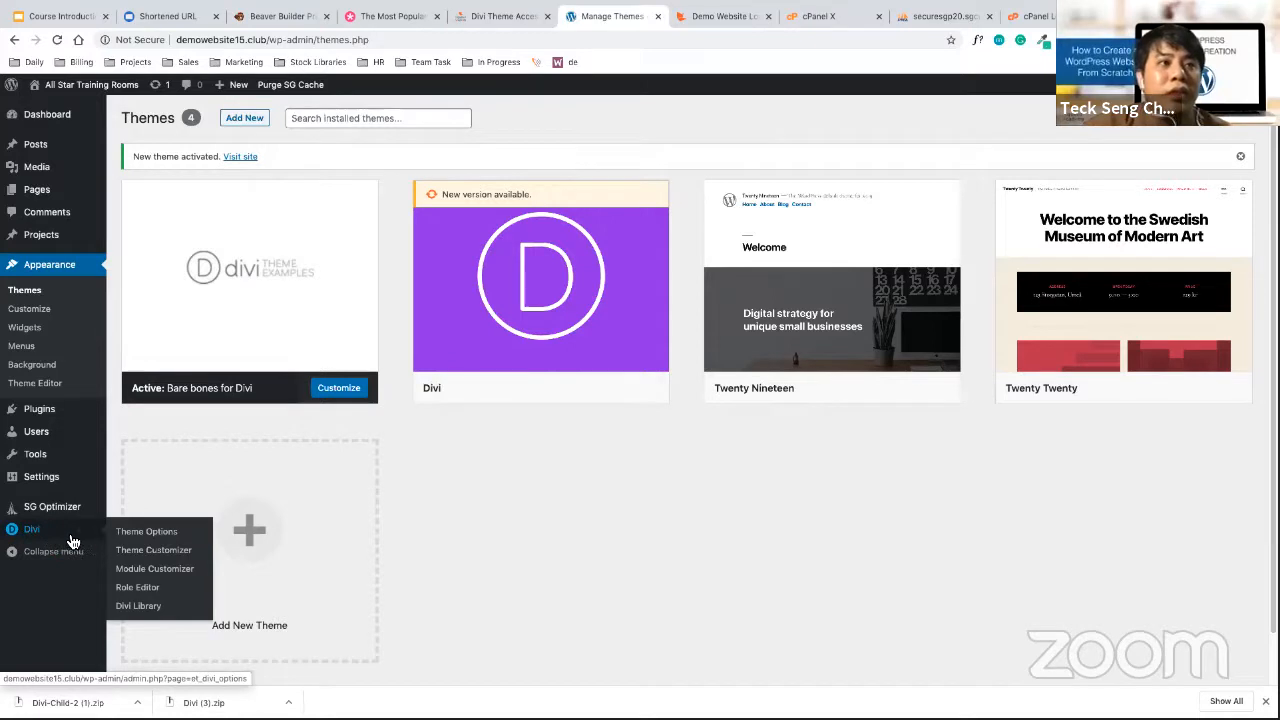
{"action": "left_click", "coordinate": [72, 541]}
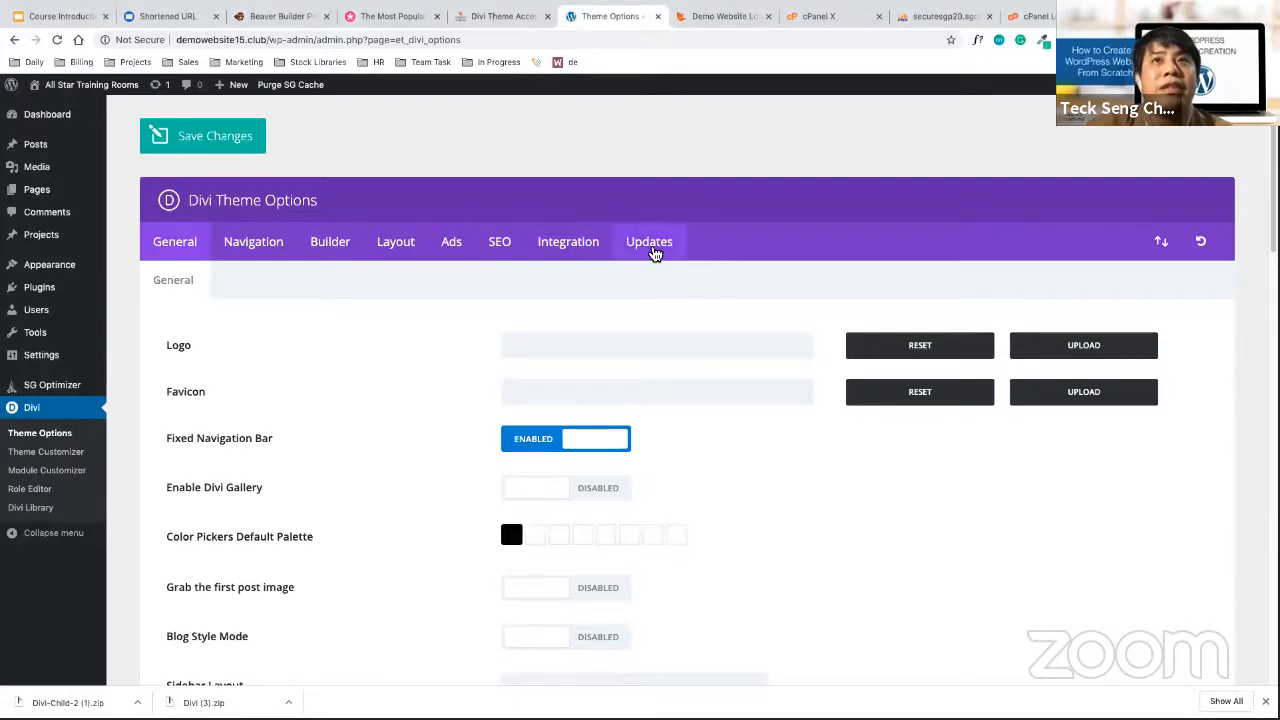
{"action": "left_click", "coordinate": [652, 250]}
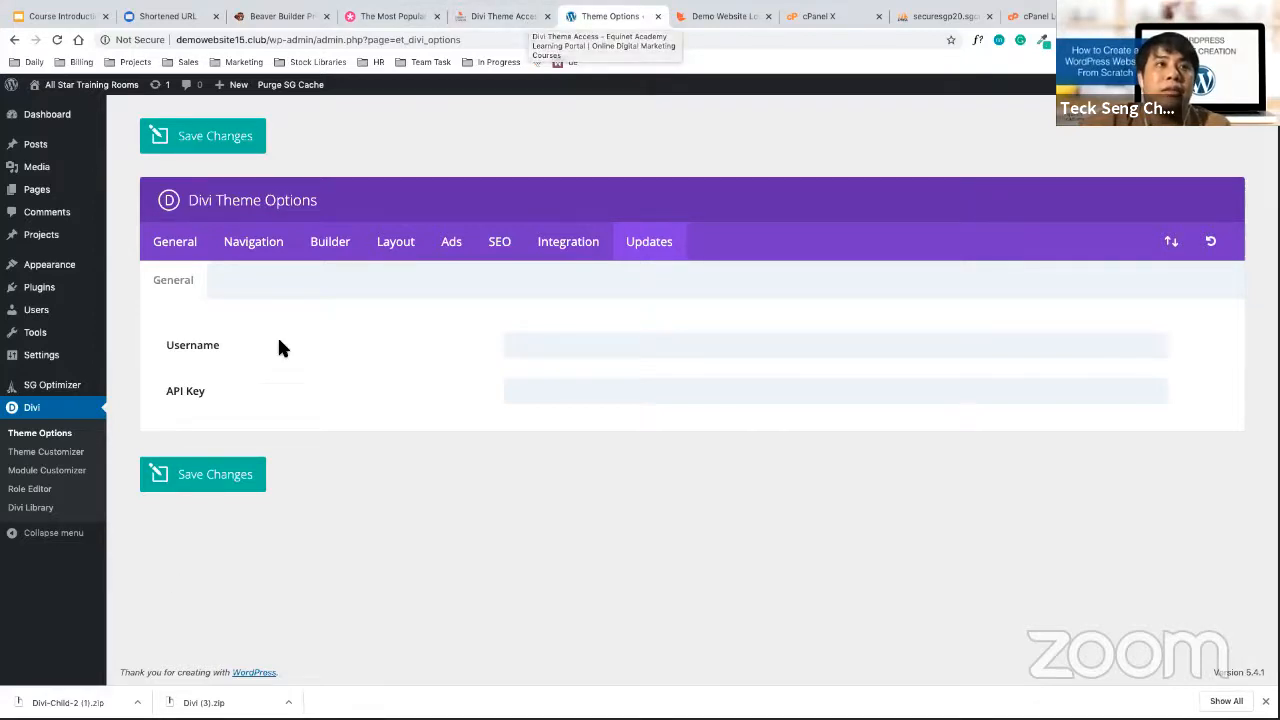
{"action": "left_click_drag", "start_coordinate": [165, 391], "coordinate": [274, 394]}
Copy the Divi user ID from the lesson page into the Username field
{"action": "left_click", "coordinate": [274, 394]}
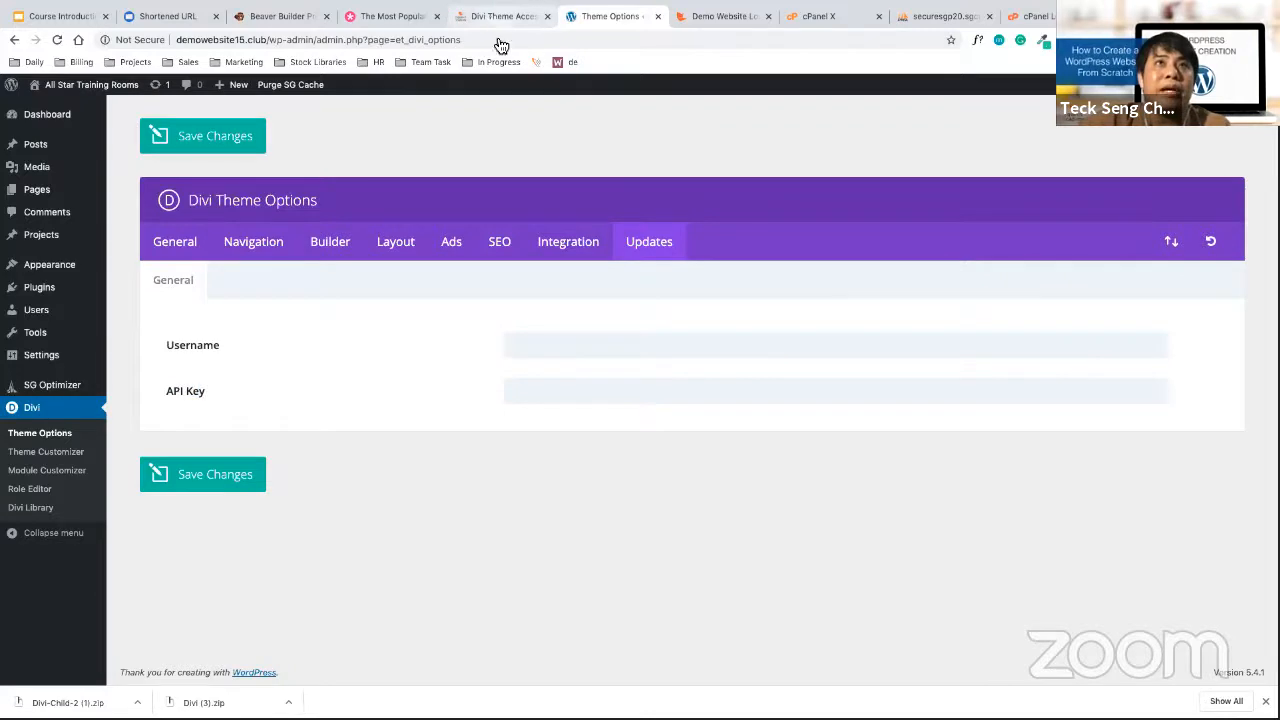
{"action": "left_click", "coordinate": [500, 16]}
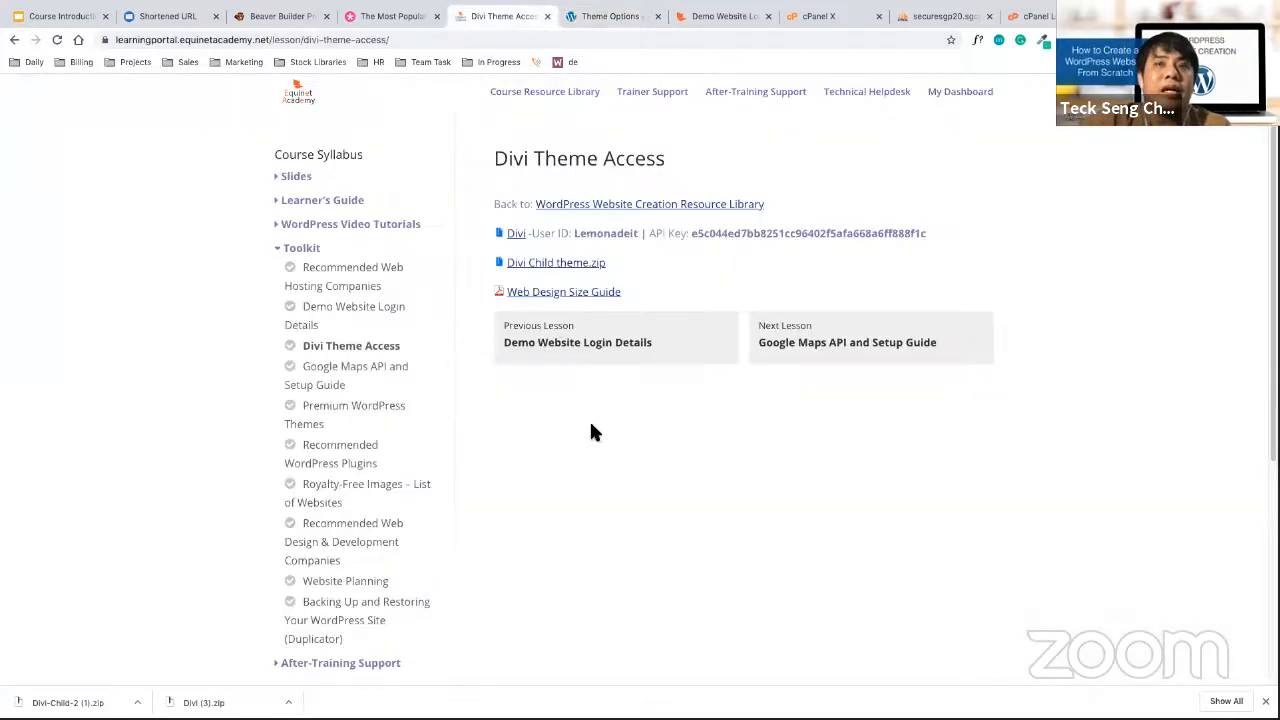
{"action": "double_click", "coordinate": [614, 234]}
{"action": "right_click", "coordinate": [612, 234]}
{"action": "left_click", "coordinate": [563, 246]}
{"action": "left_click_drag", "start_coordinate": [532, 233], "coordinate": [957, 254]}
{"action": "left_click", "coordinate": [957, 254]}
{"action": "right_click", "coordinate": [611, 234]}
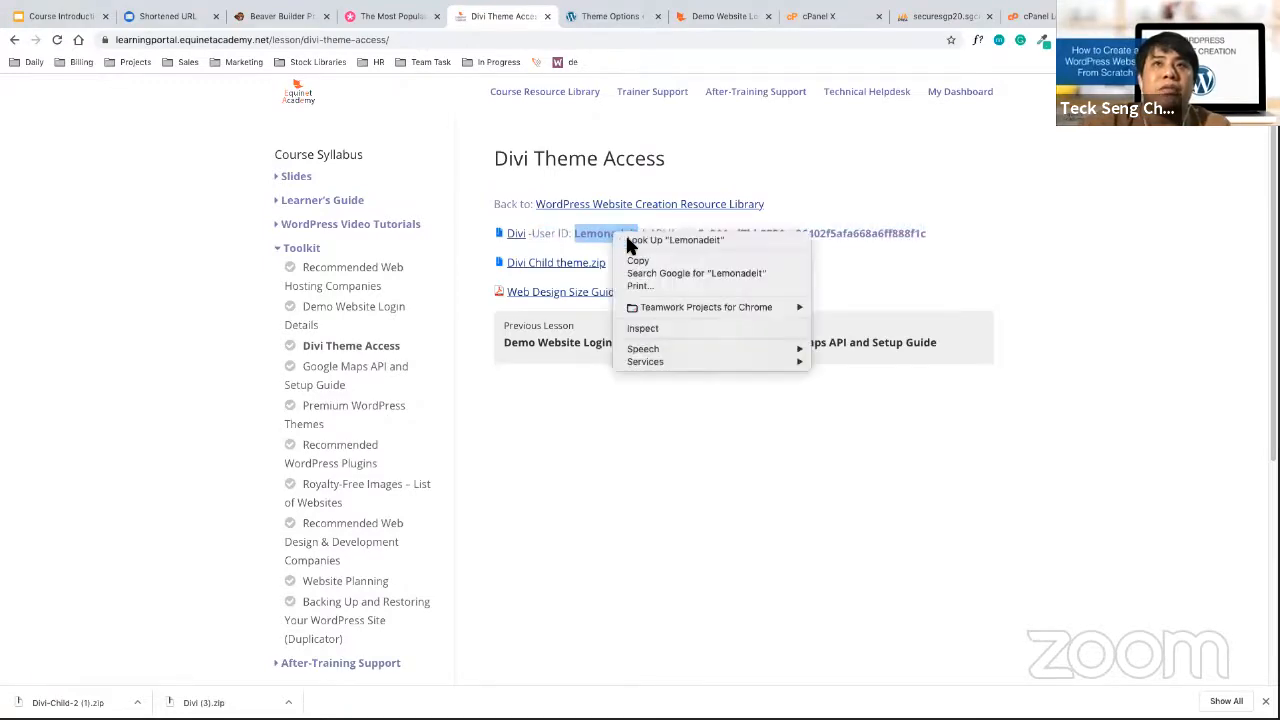
{"action": "left_click", "coordinate": [636, 261]}
{"action": "left_click", "coordinate": [586, 18]}
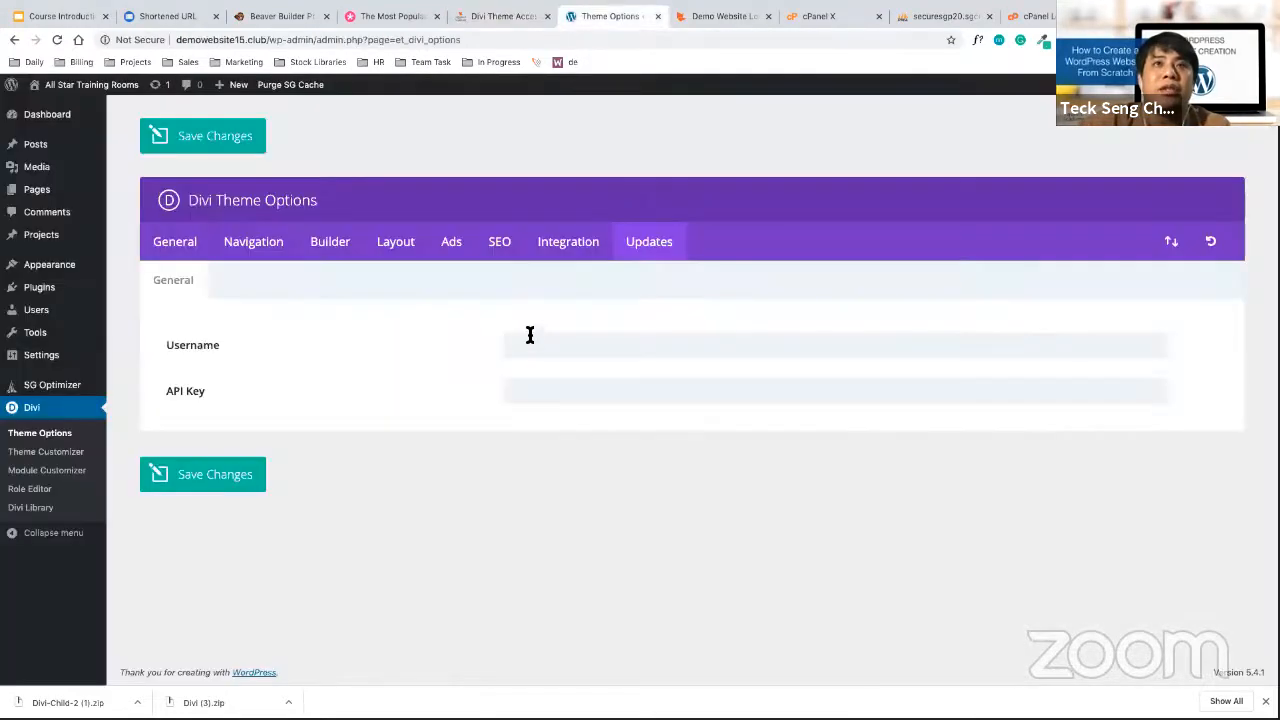
{"action": "right_click", "coordinate": [531, 343]}
{"action": "left_click", "coordinate": [600, 461]}
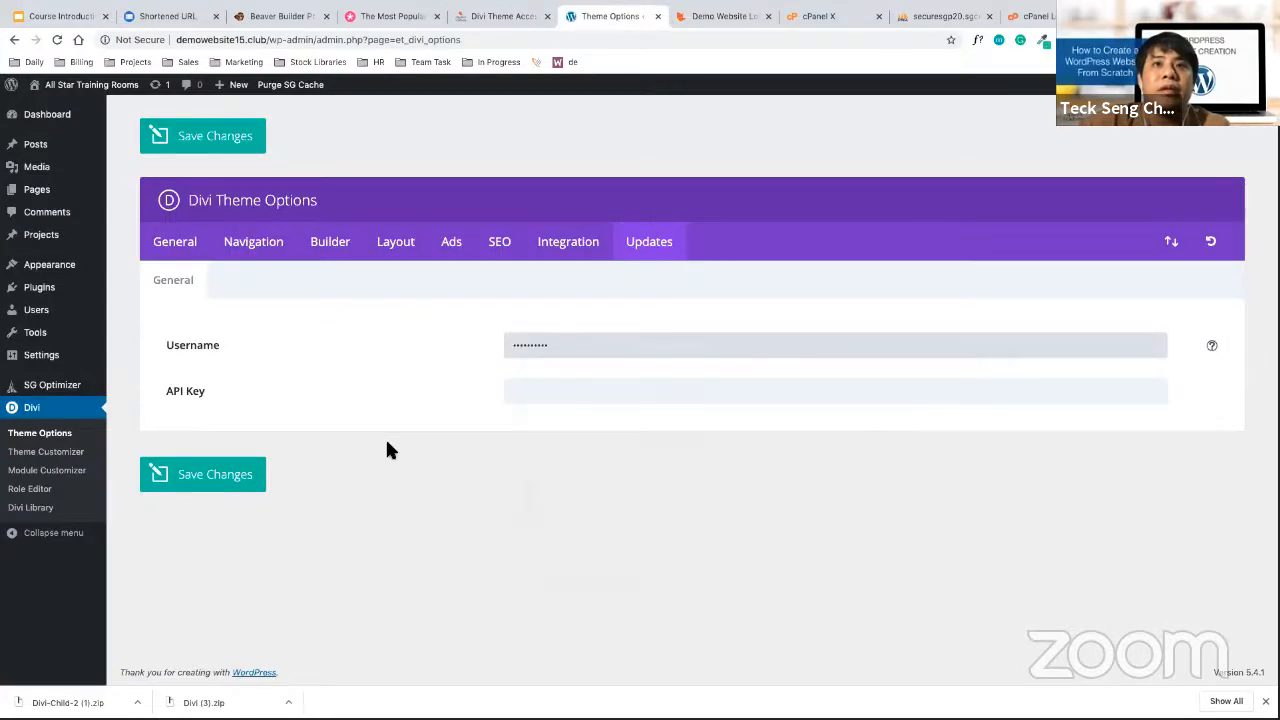
{"action": "key", "text": "ctrl+v"}
Copy the Divi API key into the API Key field and save the credentials
{"action": "left_click", "coordinate": [486, 16]}
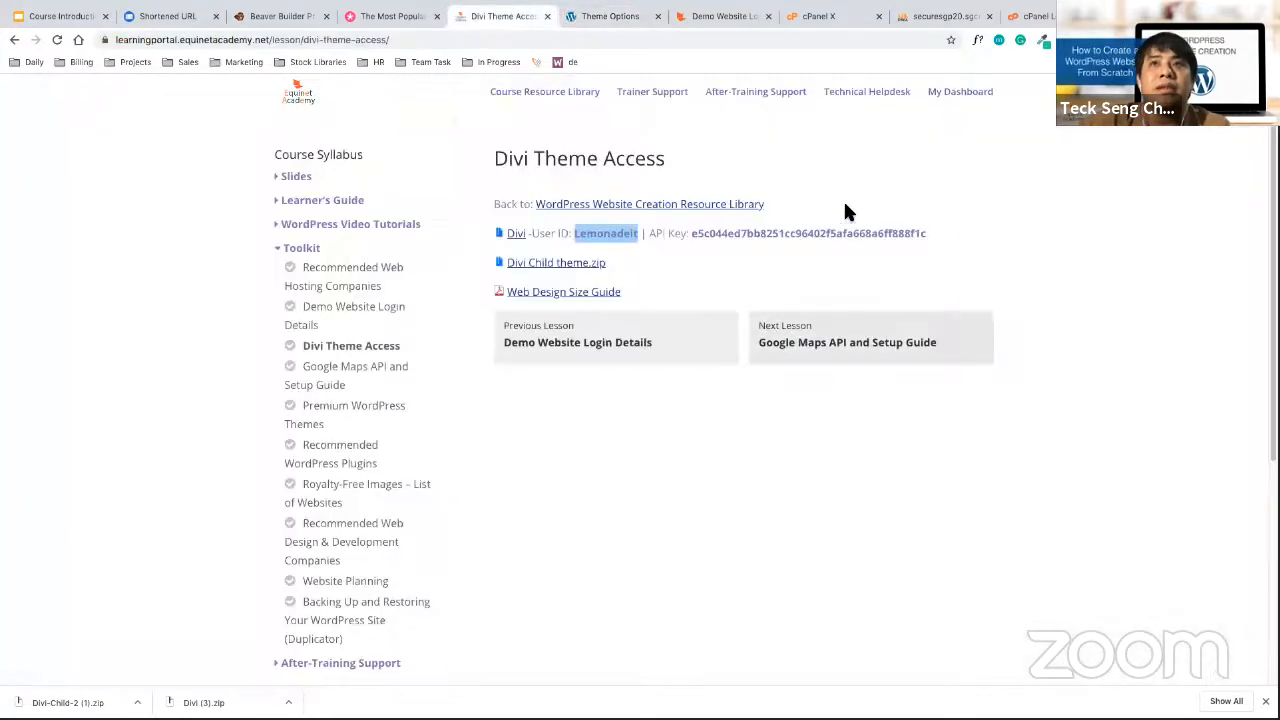
{"action": "double_click", "coordinate": [832, 233]}
{"action": "right_click", "coordinate": [828, 233]}
{"action": "left_click", "coordinate": [877, 260]}
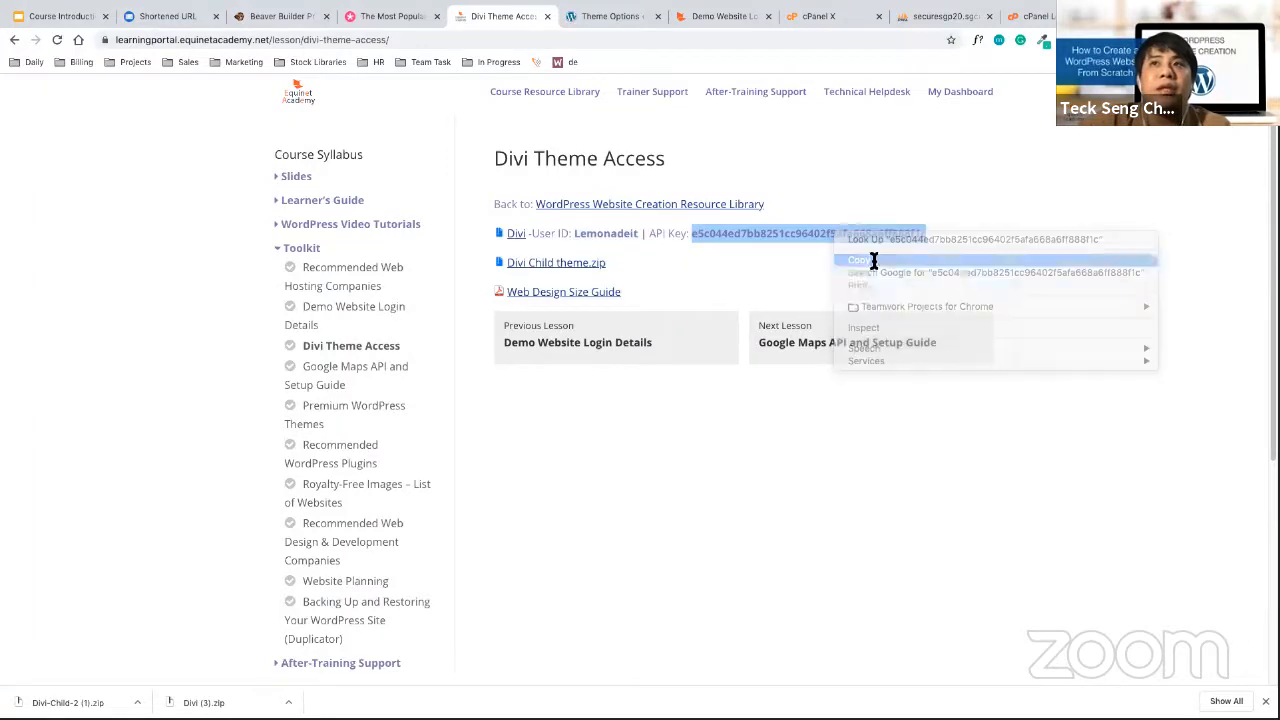
{"action": "left_click", "coordinate": [385, 16]}
{"action": "left_click", "coordinate": [607, 18]}
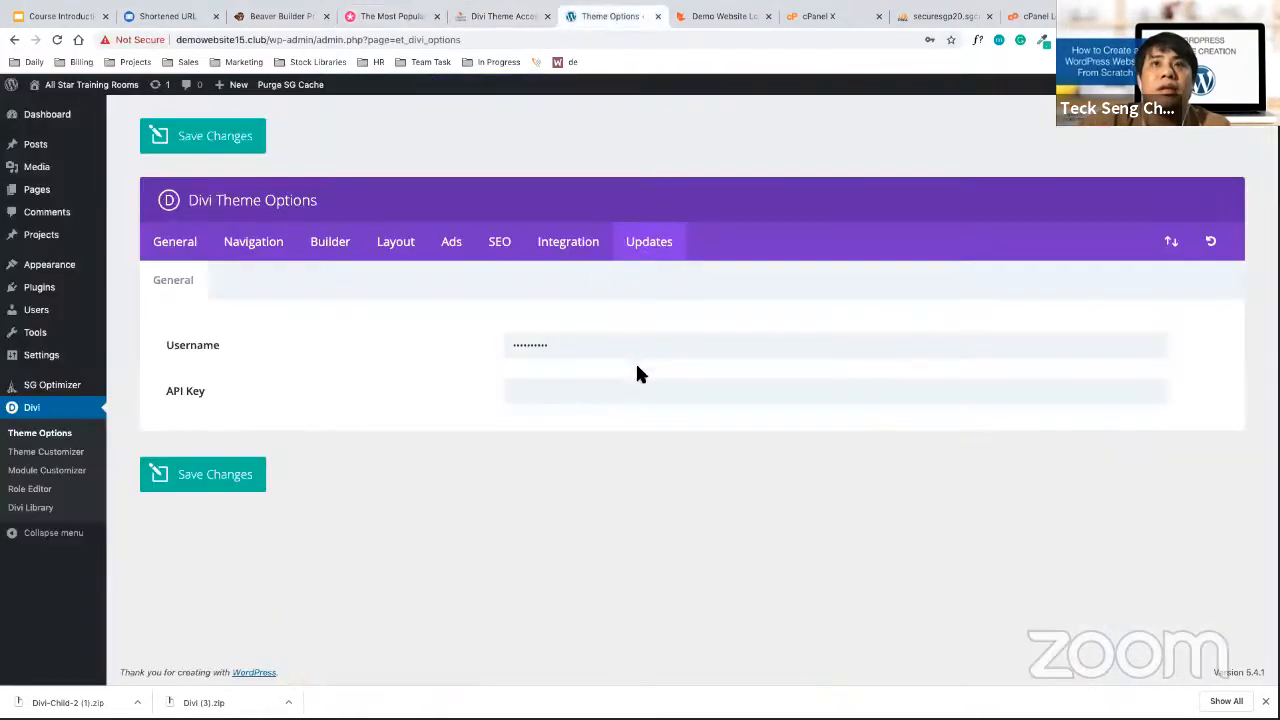
{"action": "right_click", "coordinate": [615, 393]}
{"action": "key", "text": "Return"}
{"action": "left_click", "coordinate": [222, 474]}
Close the extra browser tabs, including the Shortened URL tab
{"action": "middle_click", "coordinate": [722, 16]}
{"action": "middle_click", "coordinate": [726, 16]}
{"action": "middle_click", "coordinate": [726, 16]}
{"action": "middle_click", "coordinate": [680, 16]}
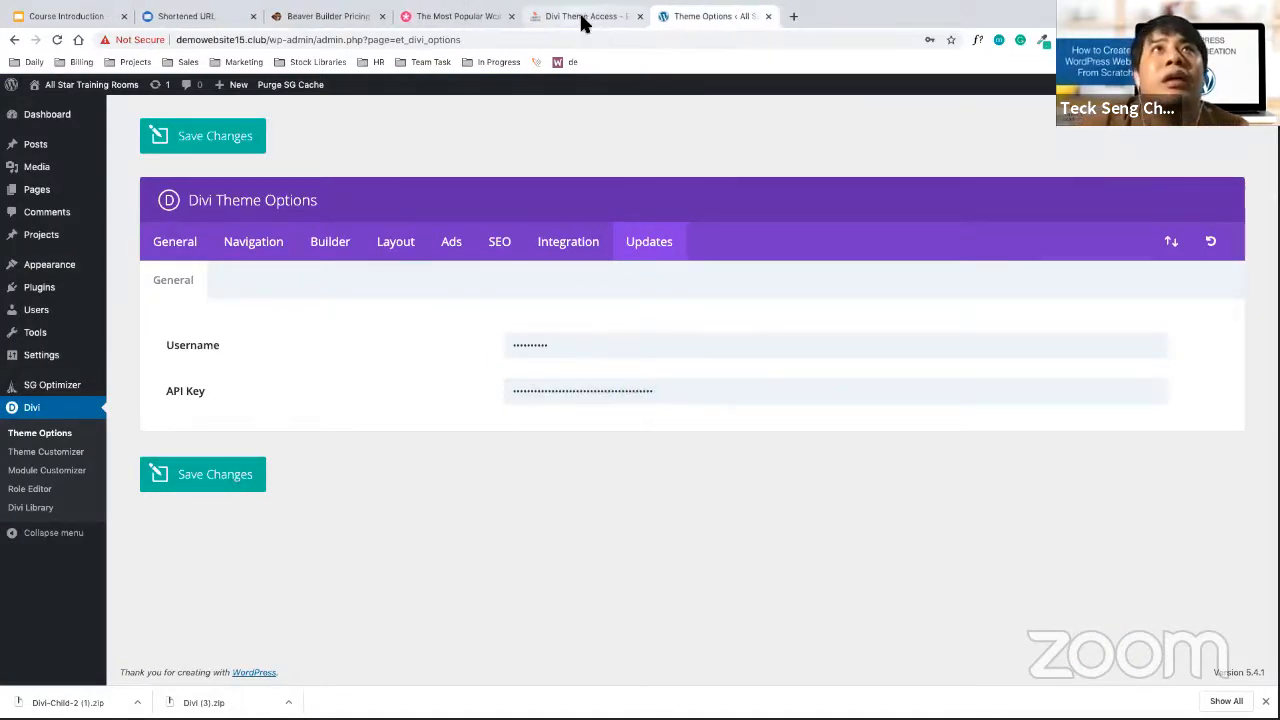
{"action": "middle_click", "coordinate": [463, 16]}
{"action": "middle_click", "coordinate": [340, 16]}
{"action": "left_click", "coordinate": [253, 16]}
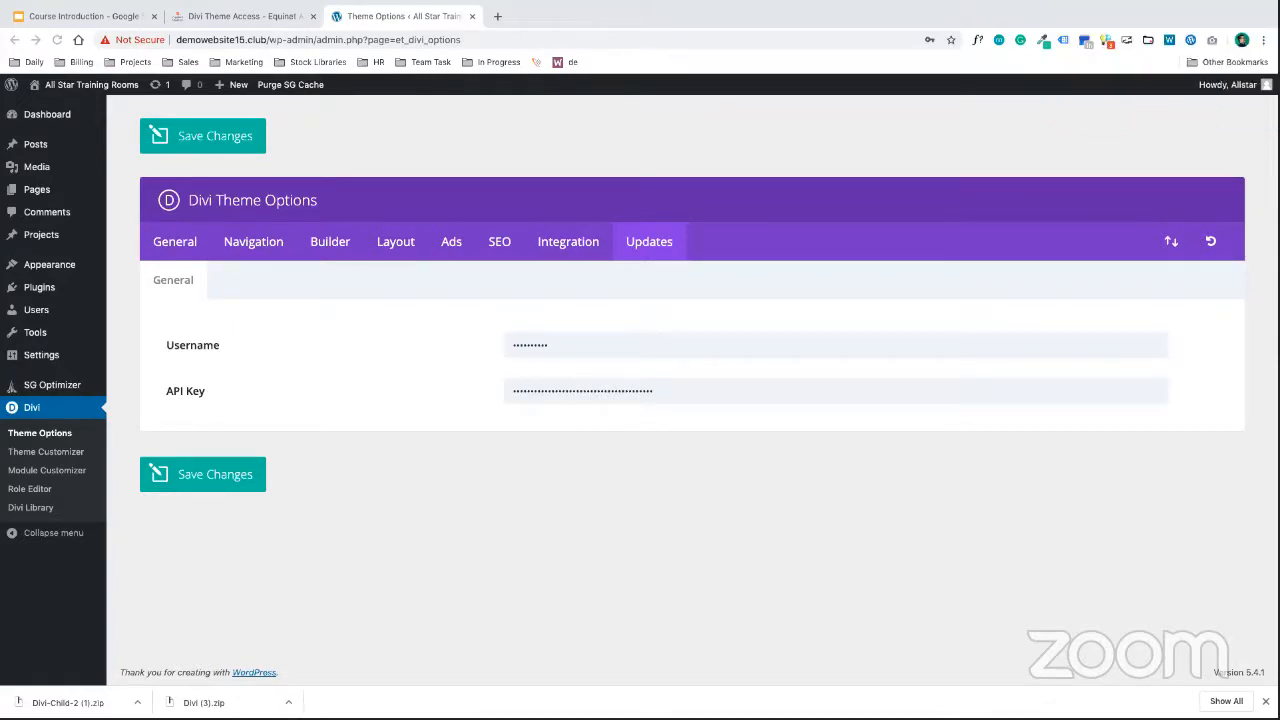
Review the Divi user ID and API key on the Theme Access course page, then return to Theme Options
{"action": "left_click", "coordinate": [272, 16]}
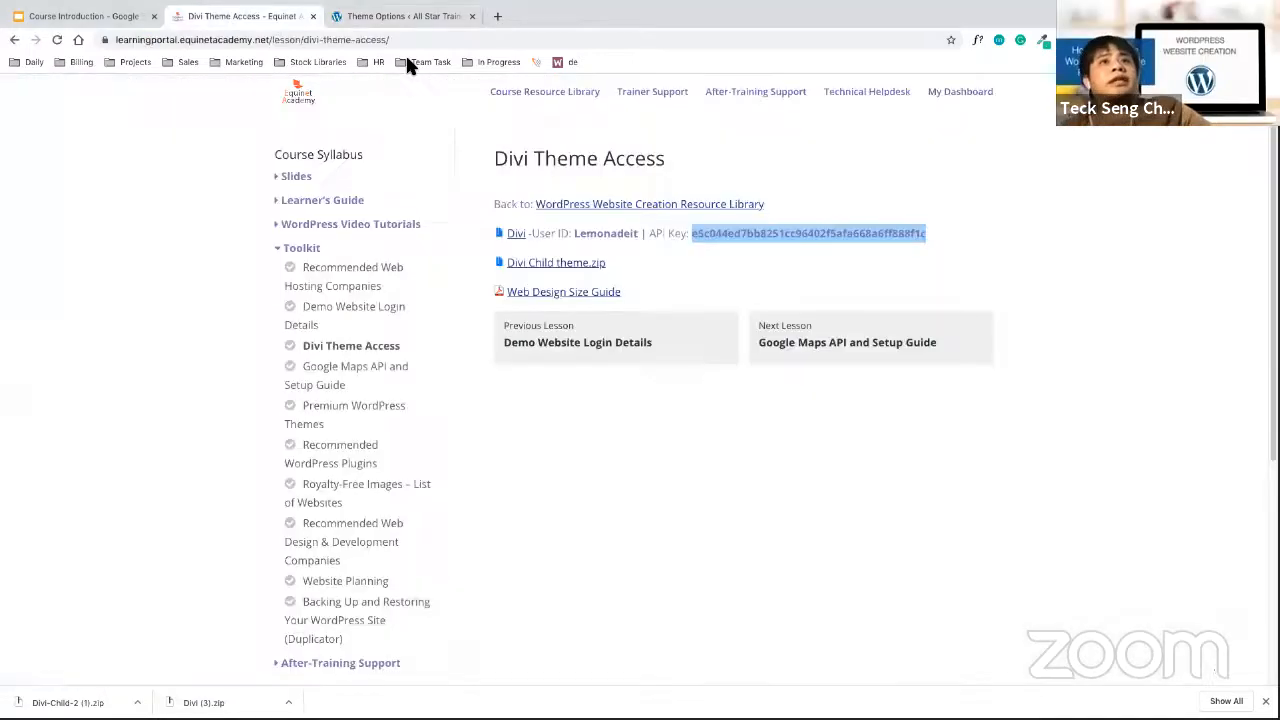
{"action": "left_click", "coordinate": [634, 233]}
{"action": "double_click", "coordinate": [632, 233]}
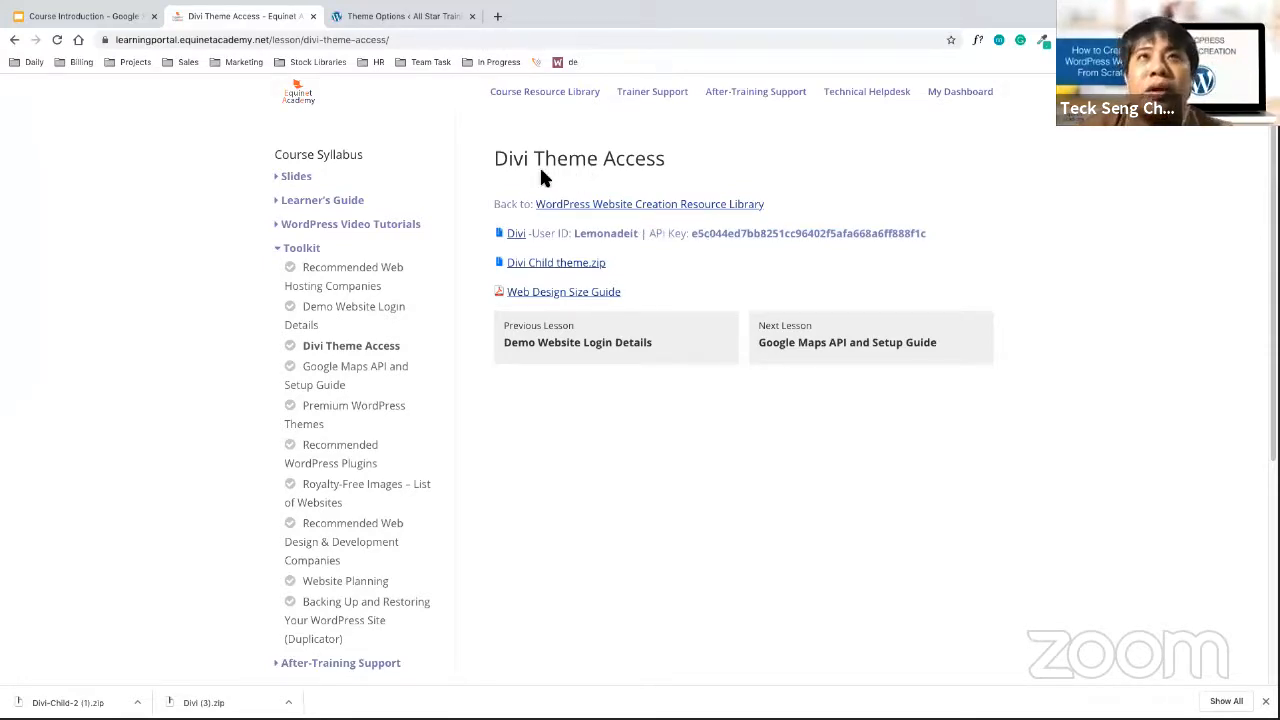
{"action": "left_click_drag", "start_coordinate": [574, 237], "coordinate": [979, 255]}
{"action": "left_click", "coordinate": [925, 226]}
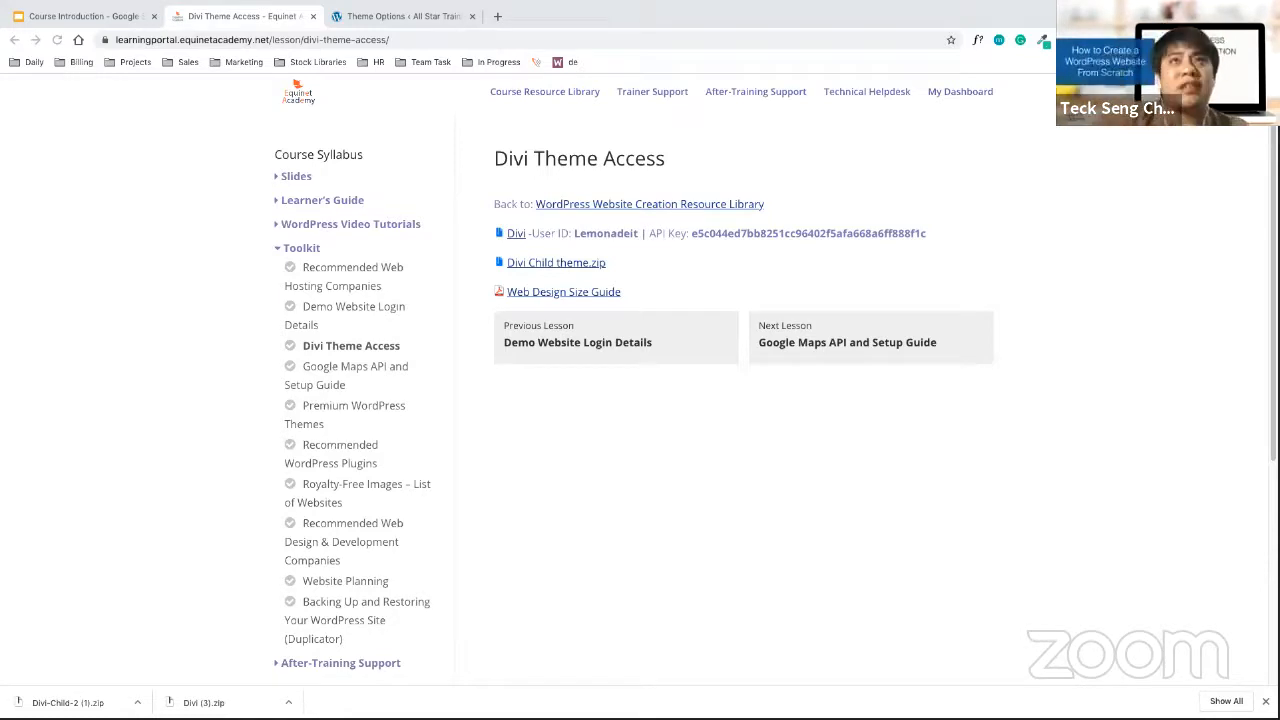
{"action": "left_click", "coordinate": [362, 20]}
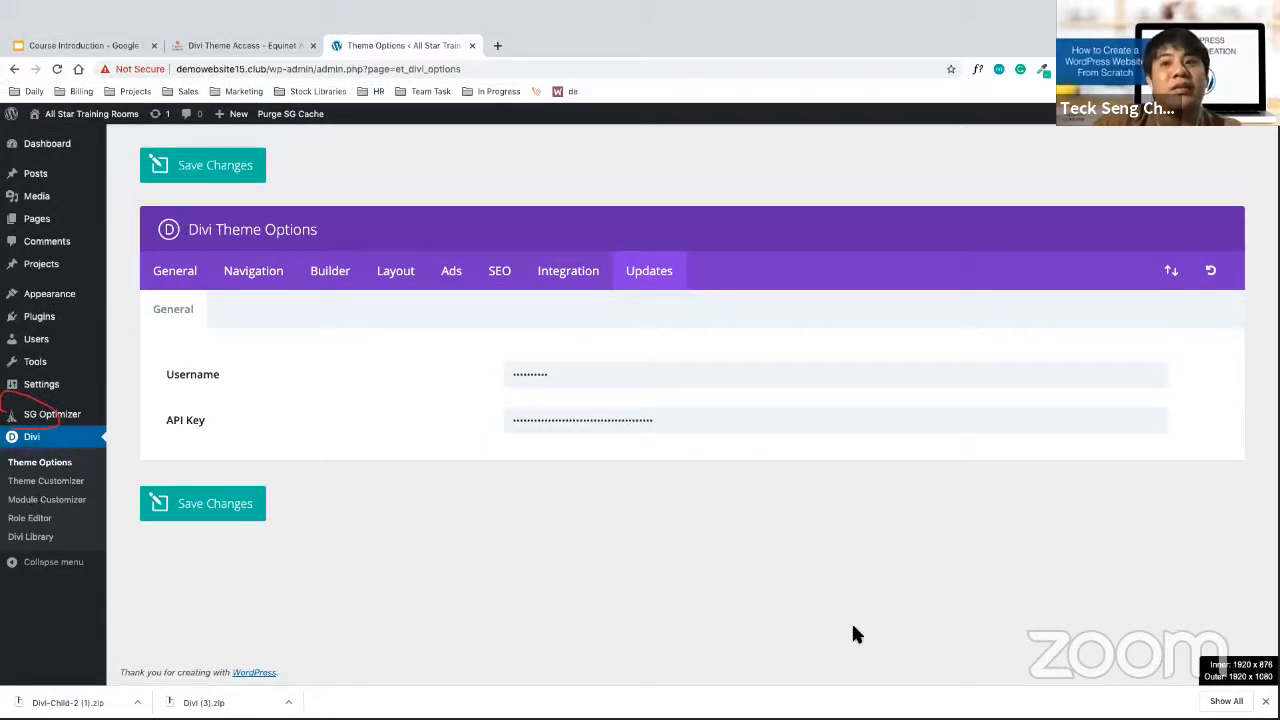
{"action": "left_click", "coordinate": [1107, 682]}
{"action": "left_click", "coordinate": [1145, 666]}
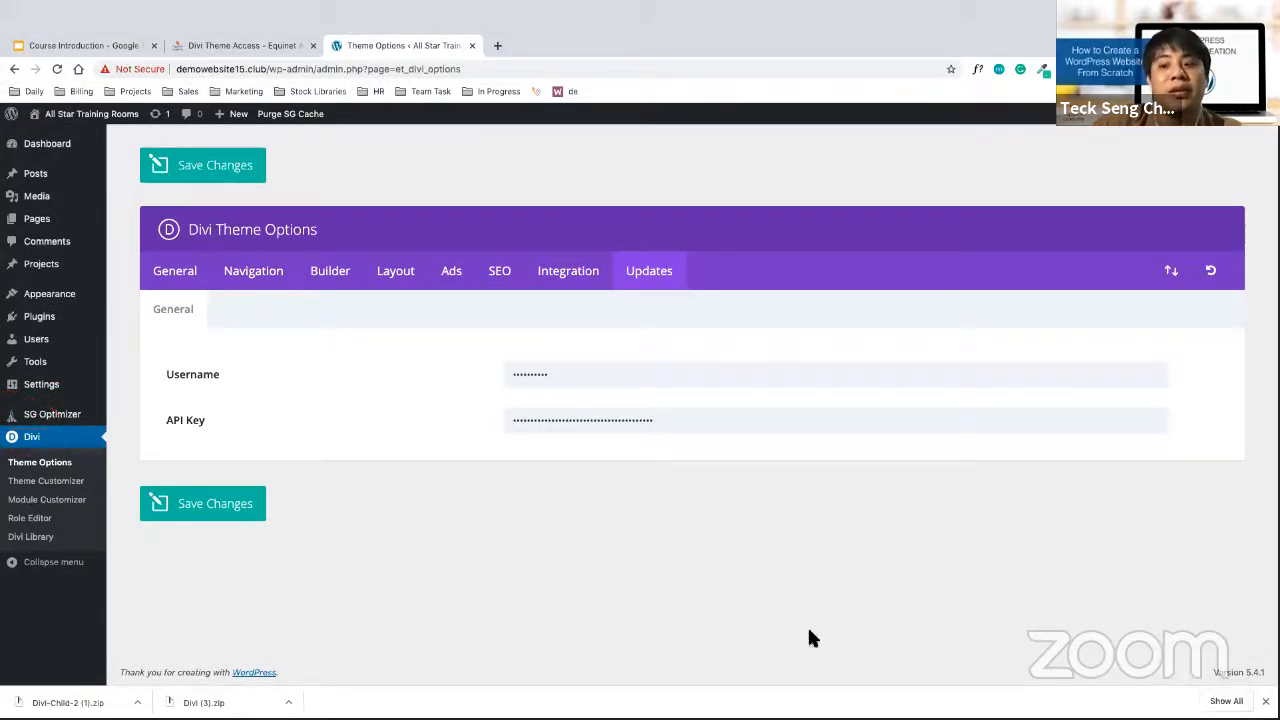
{"action": "mouse_move", "coordinate": [58, 428]}
{"action": "left_mouse_down"}
{"action": "mouse_move", "coordinate": [28, 424]}
{"action": "mouse_move", "coordinate": [40, 446]}
{"action": "left_mouse_up"}
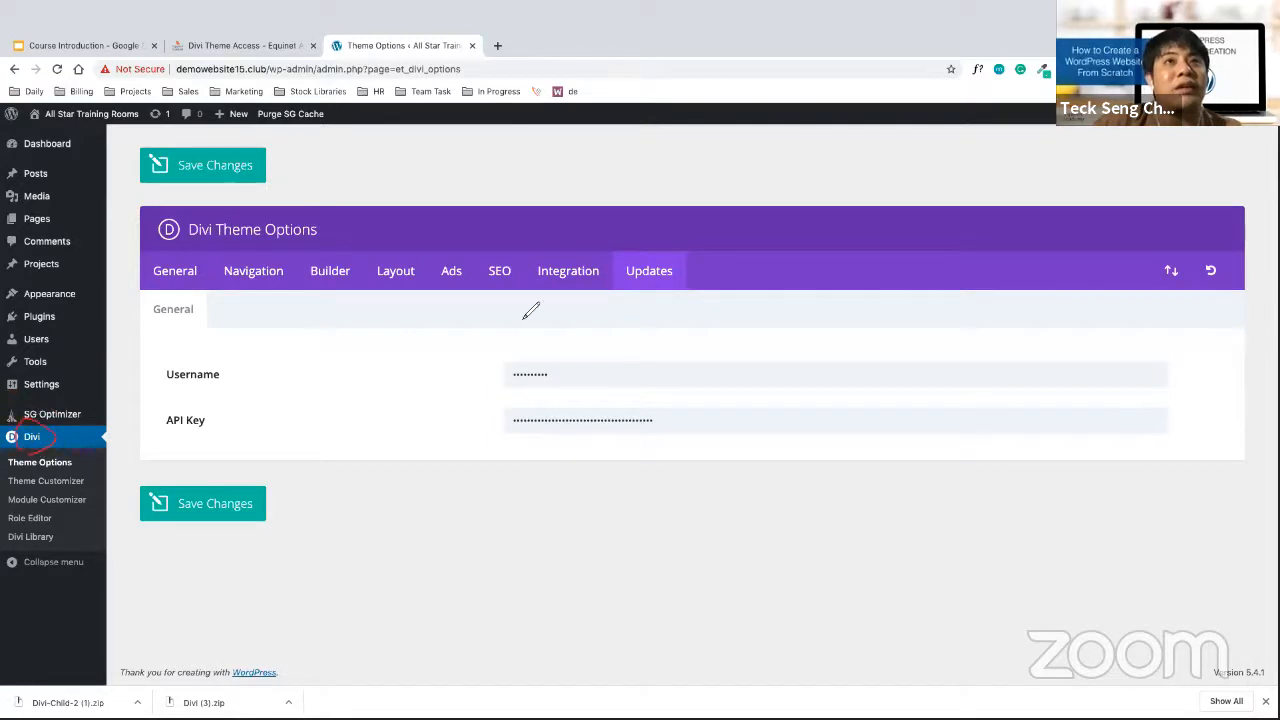
{"action": "mouse_move", "coordinate": [706, 285]}
{"action": "left_mouse_down"}
{"action": "mouse_move", "coordinate": [599, 285]}
{"action": "mouse_move", "coordinate": [620, 312]}
{"action": "left_mouse_up"}
{"action": "mouse_move", "coordinate": [466, 382]}
{"action": "left_mouse_down"}
{"action": "mouse_move", "coordinate": [515, 370]}
{"action": "mouse_move", "coordinate": [481, 416]}
{"action": "left_mouse_up"}
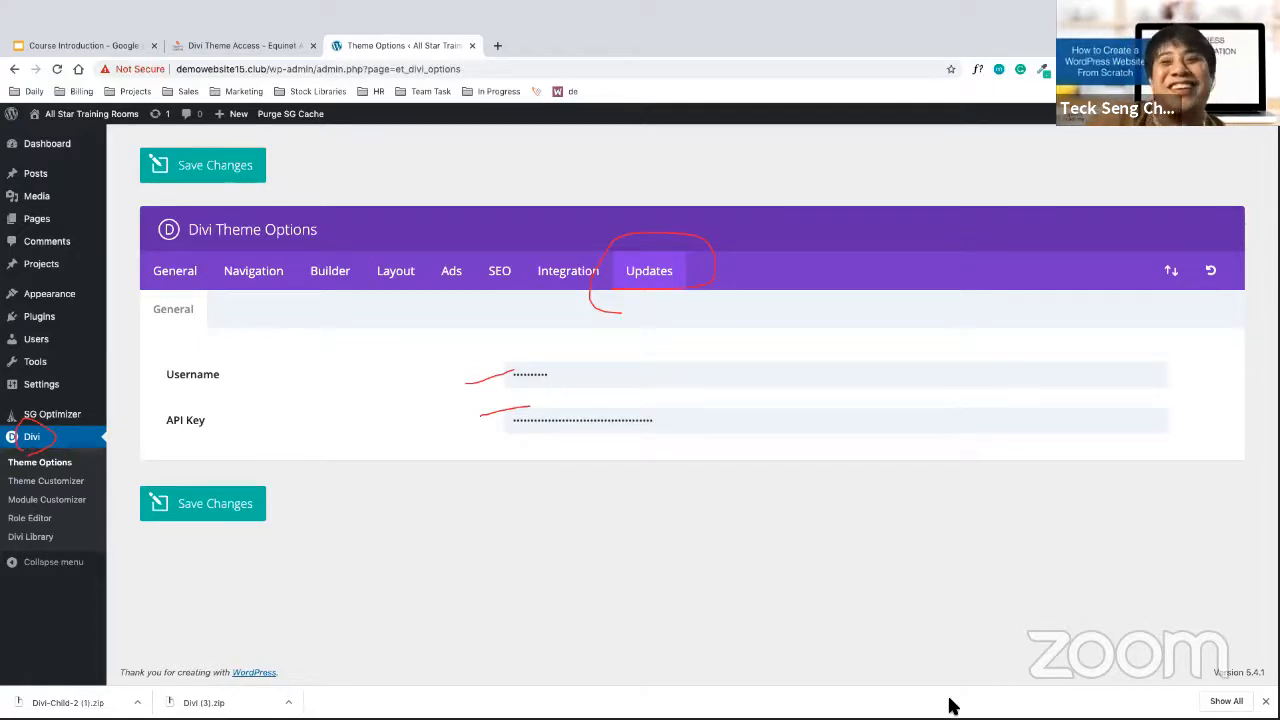
{"action": "left_click", "coordinate": [1113, 693]}
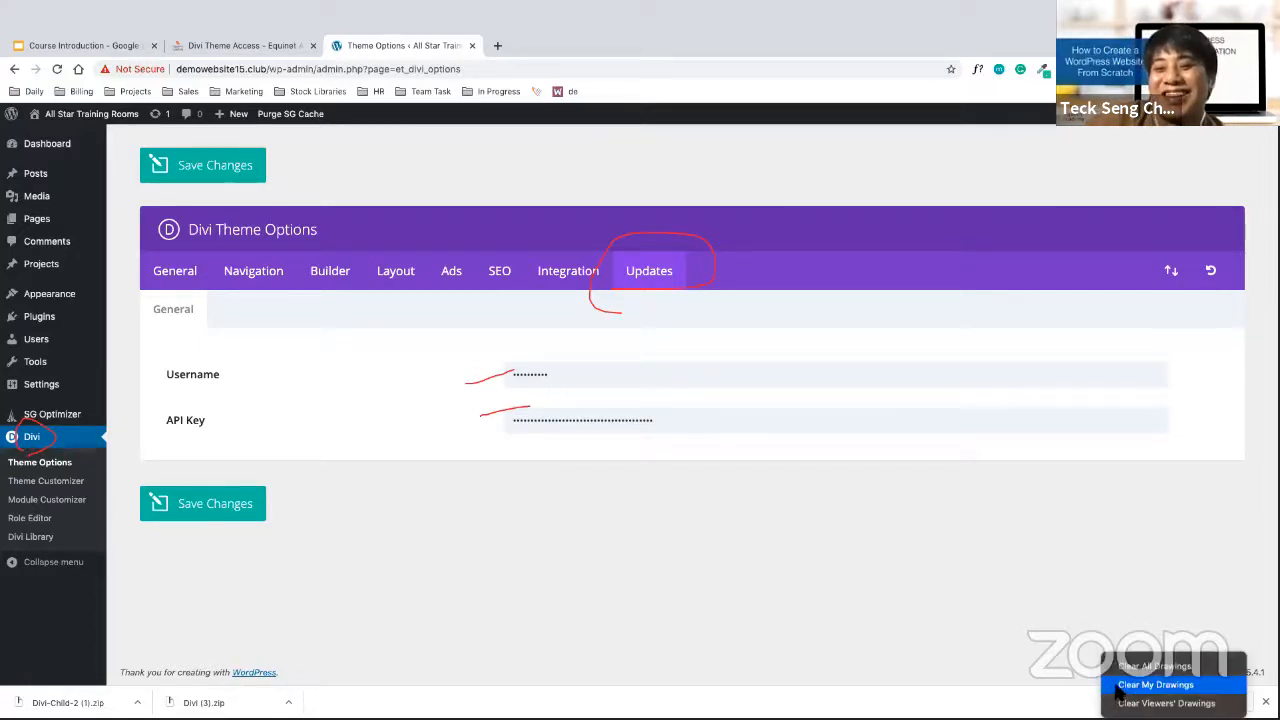
{"action": "left_click", "coordinate": [1118, 666]}
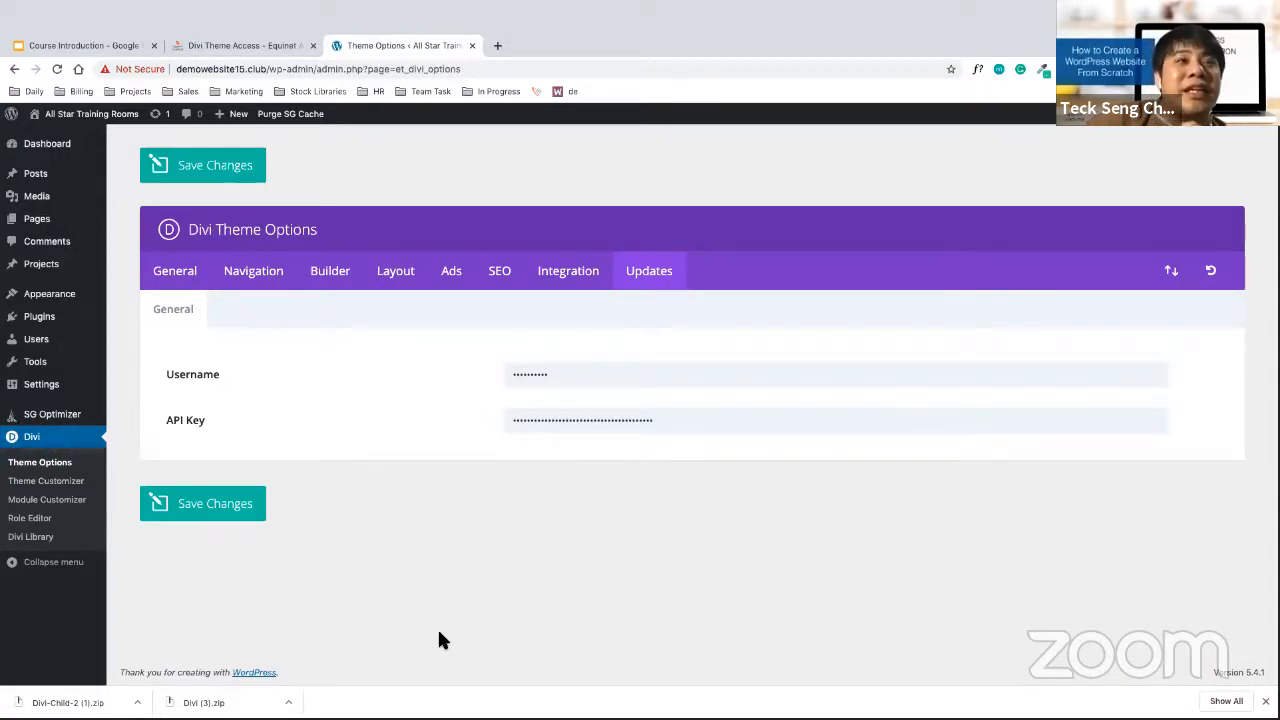
{"action": "left_click", "coordinate": [345, 638]}
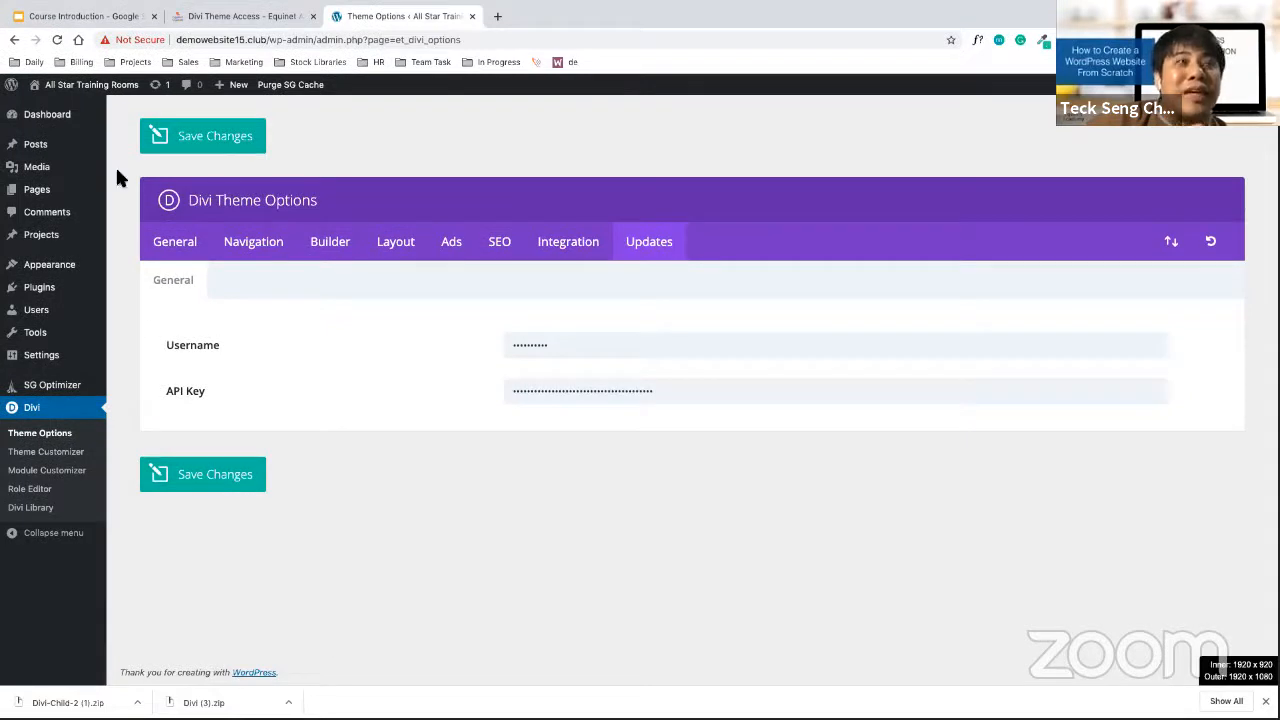
Go to Dashboard > Updates to see Divi 3.0.75 with version 4.4.7 available
{"action": "left_click", "coordinate": [75, 130]}
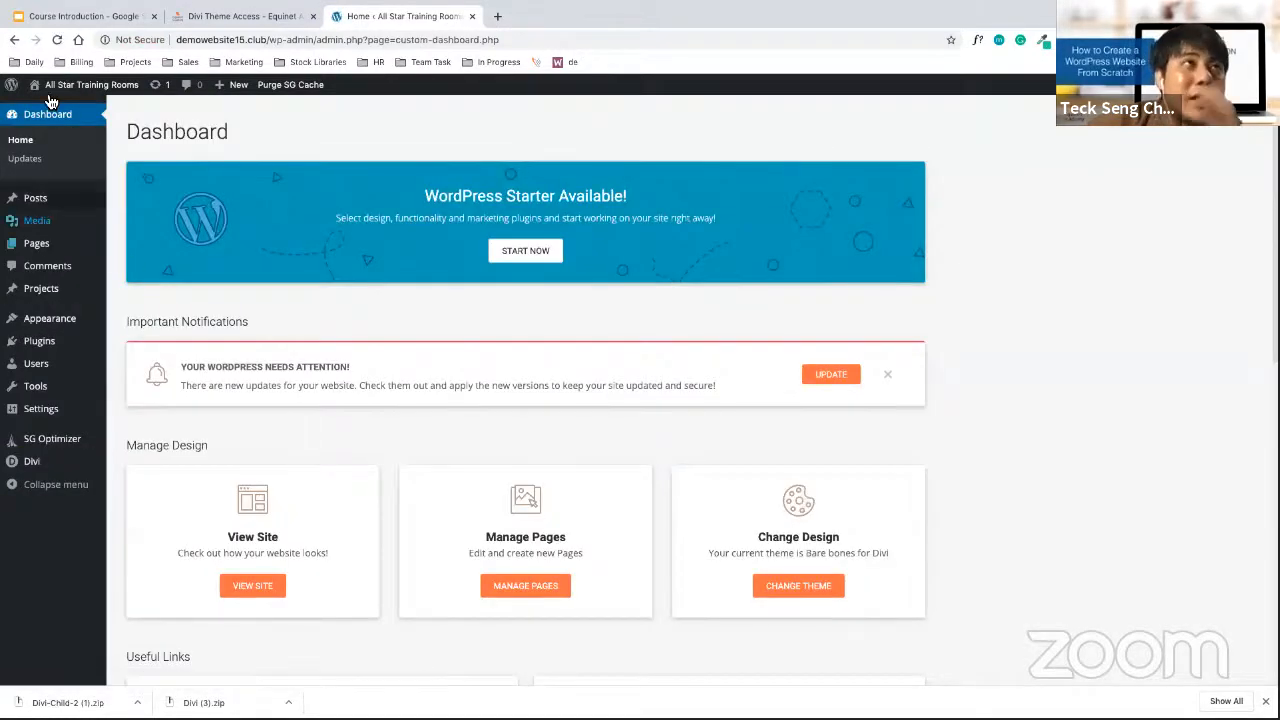
{"action": "mouse_move", "coordinate": [53, 195]}
{"action": "left_click", "coordinate": [51, 165]}
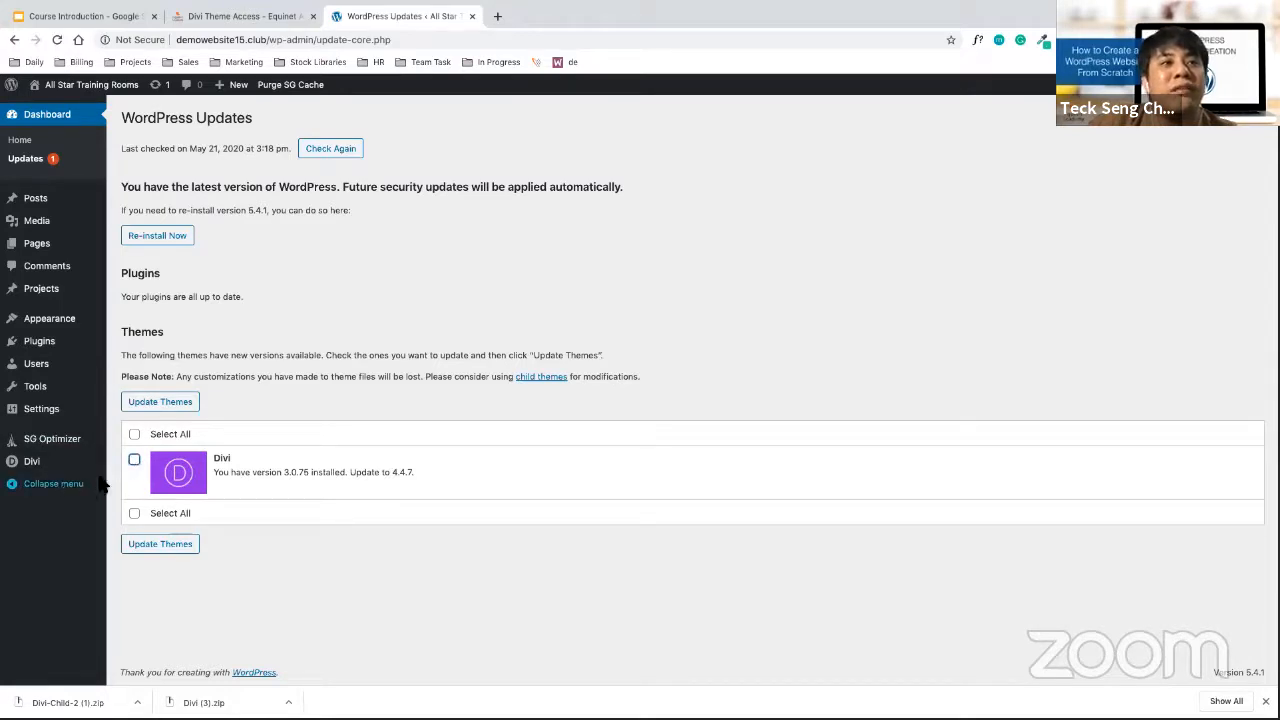
Select the Divi theme under Themes and update it to version 4.4.7
{"action": "left_click", "coordinate": [134, 462]}
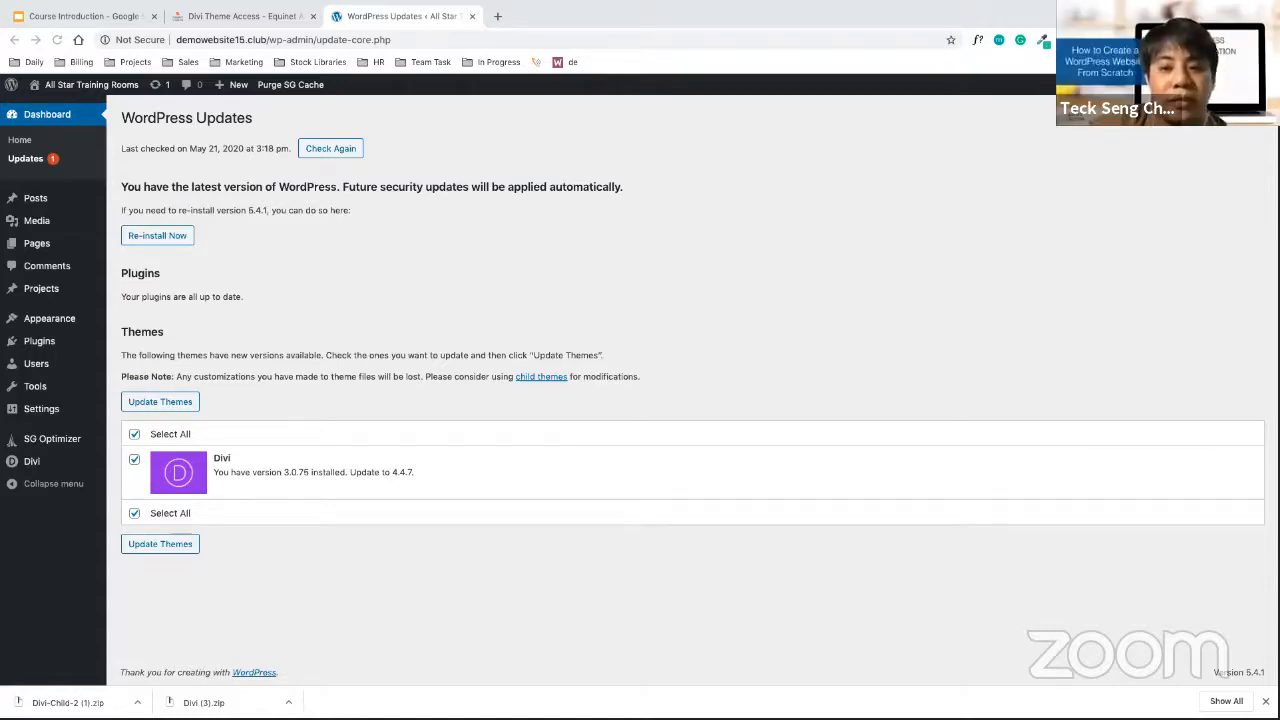
{"action": "left_click", "coordinate": [168, 408]}
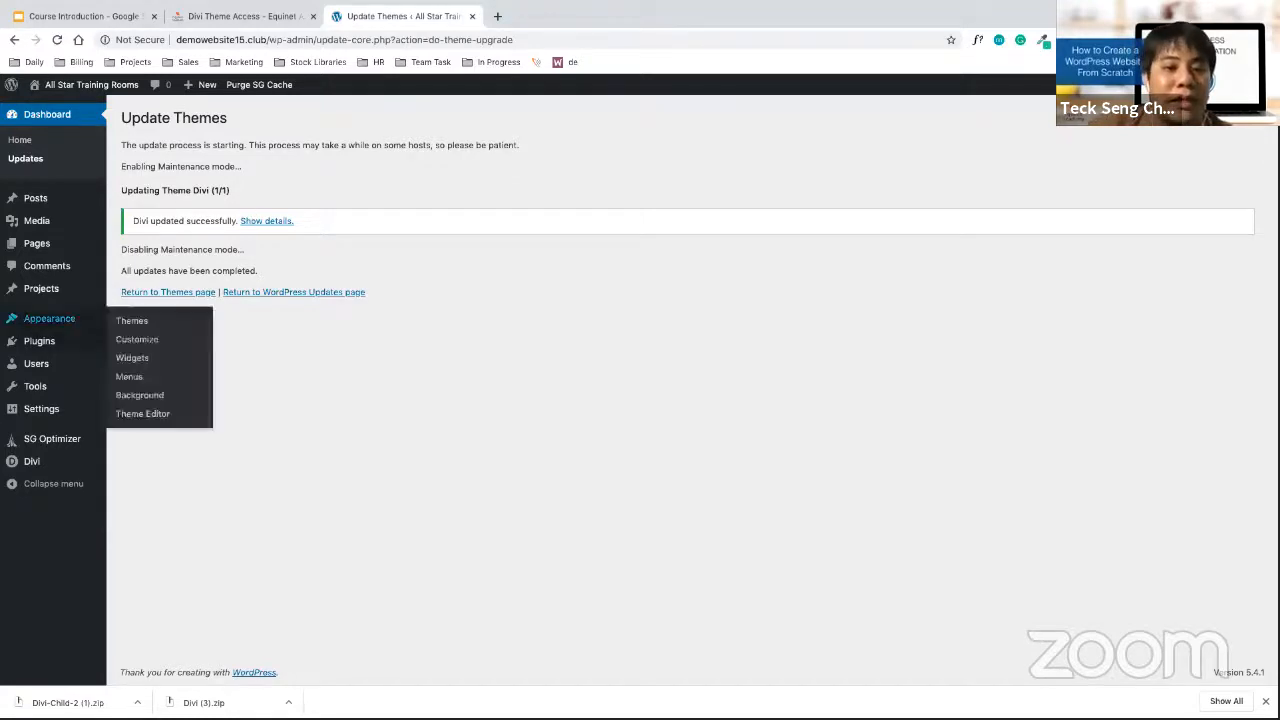
Review the Divi user ID and API key on the lesson page, then switch to the Acrobat desktop
{"action": "left_click", "coordinate": [214, 20]}
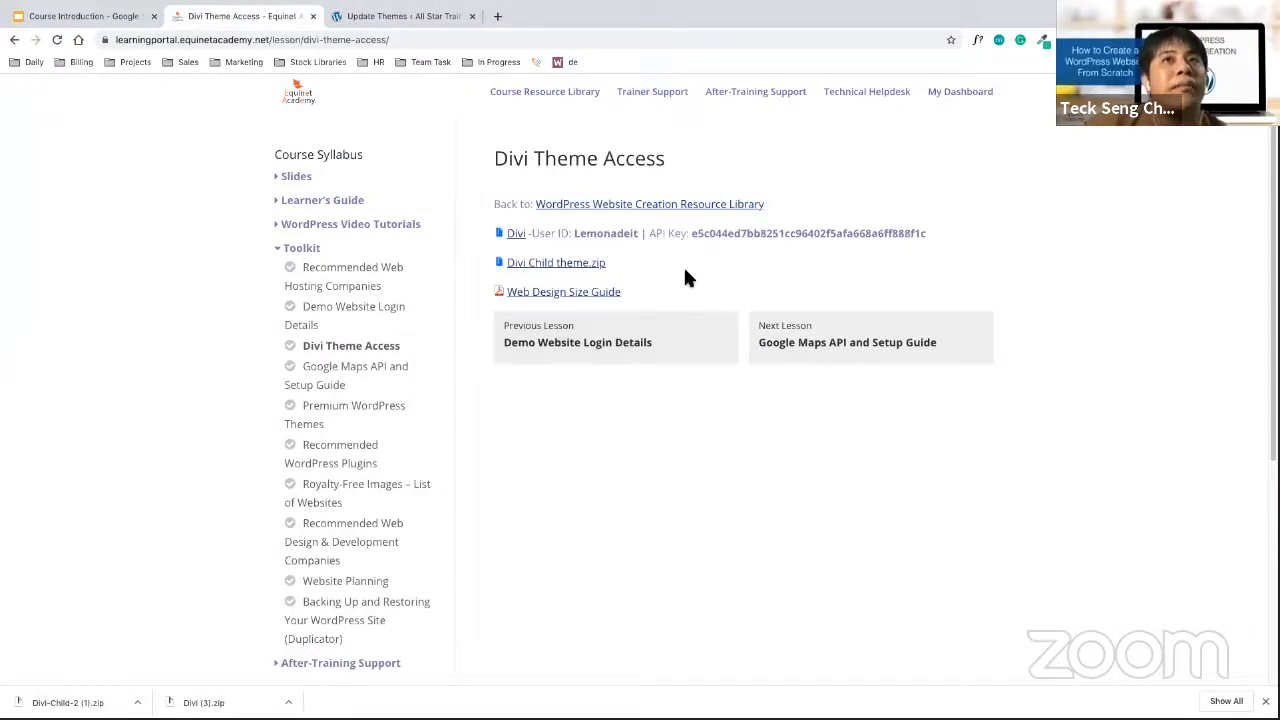
{"action": "left_click_drag", "start_coordinate": [638, 237], "coordinate": [579, 232]}
{"action": "left_click_drag", "start_coordinate": [691, 236], "coordinate": [962, 255]}
{"action": "left_click", "coordinate": [963, 255]}
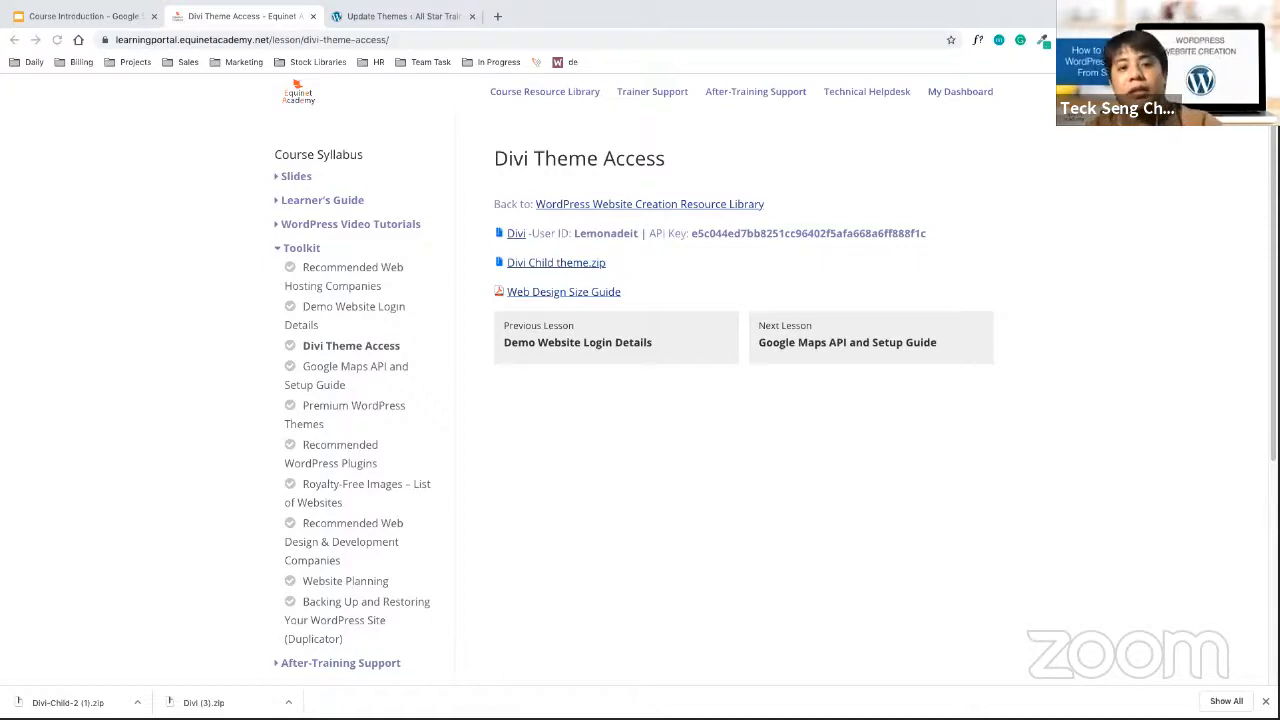
{"action": "left_click_drag", "start_coordinate": [574, 233], "coordinate": [842, 237]}
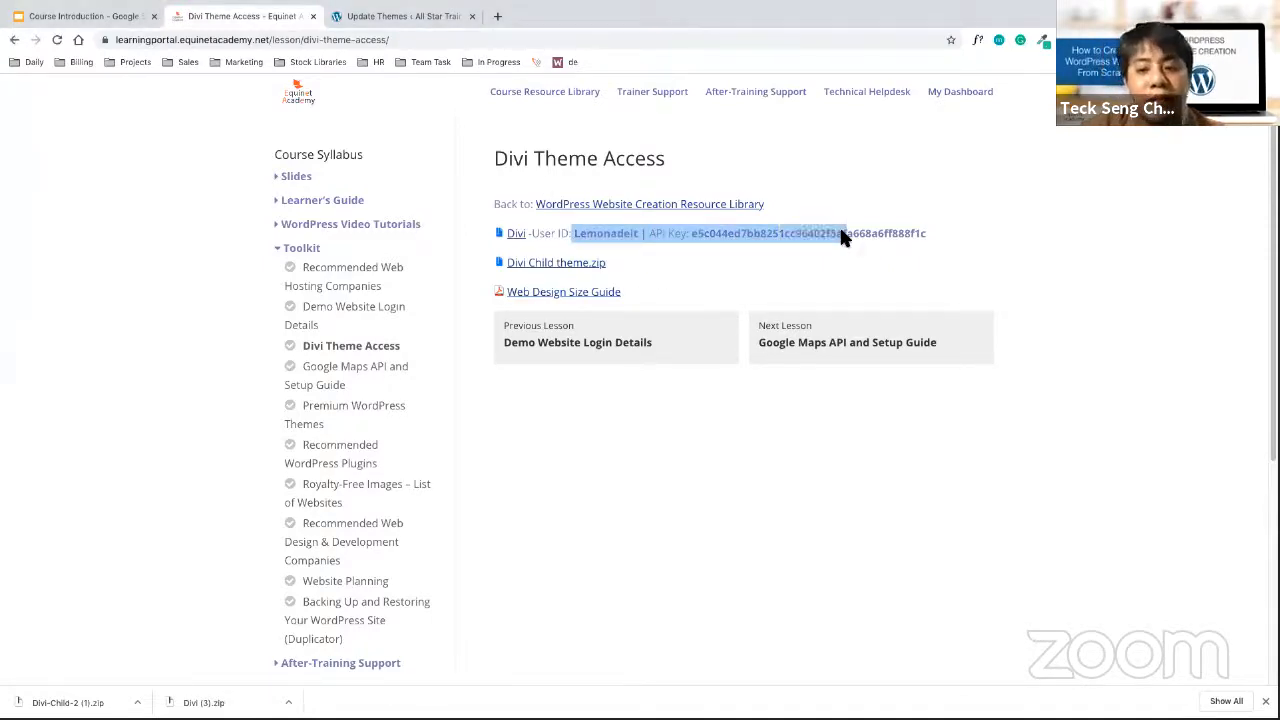
{"action": "left_click", "coordinate": [864, 404]}
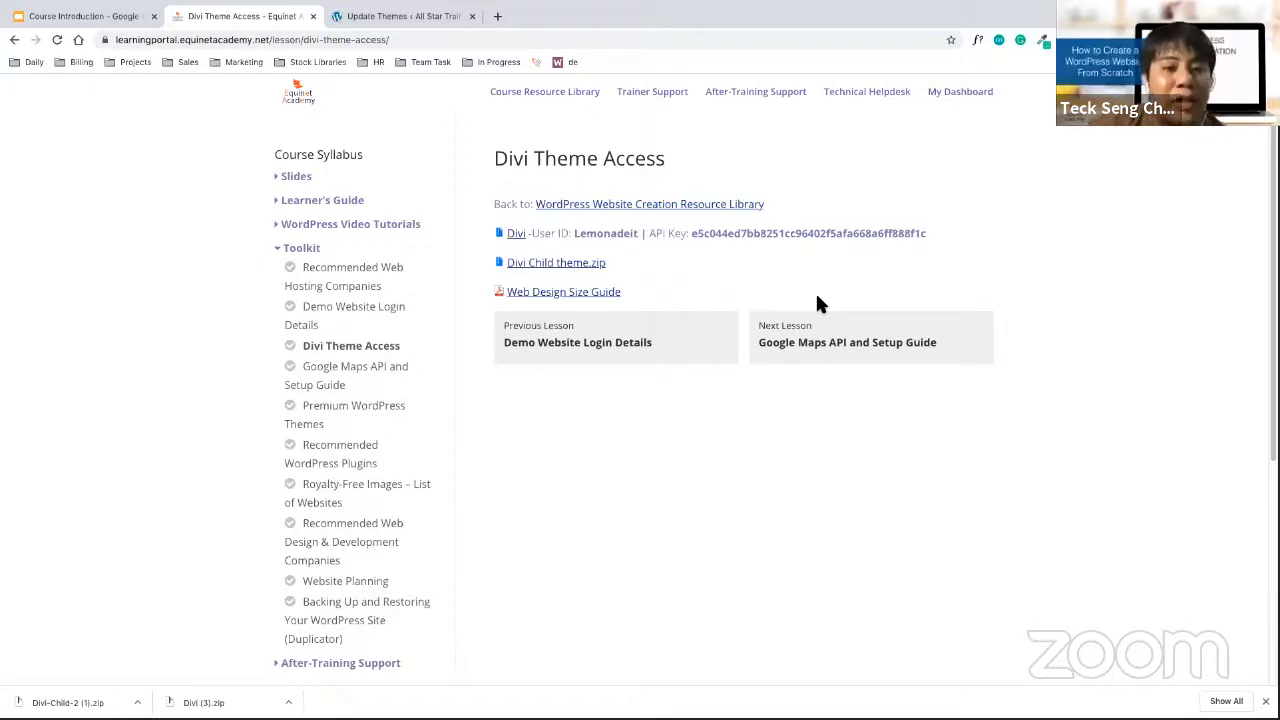
{"action": "key", "text": "super+Tab"}
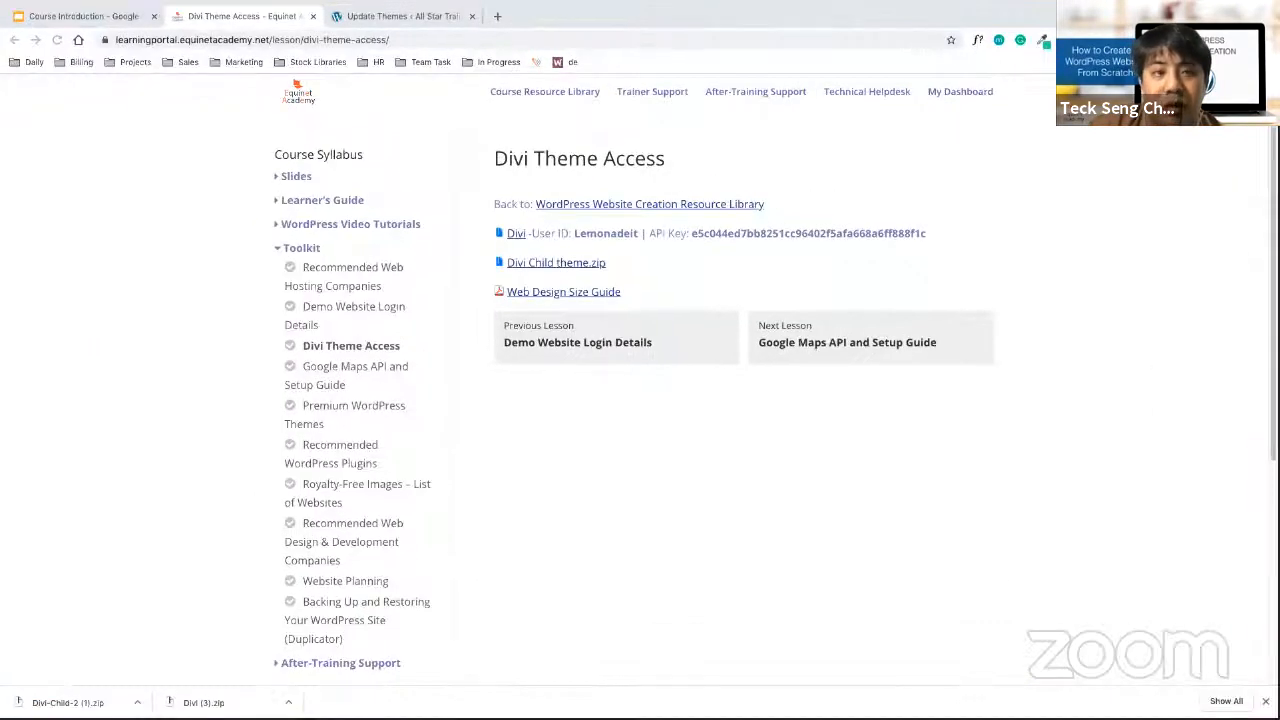
{"action": "key", "text": "ctrl+Left"}
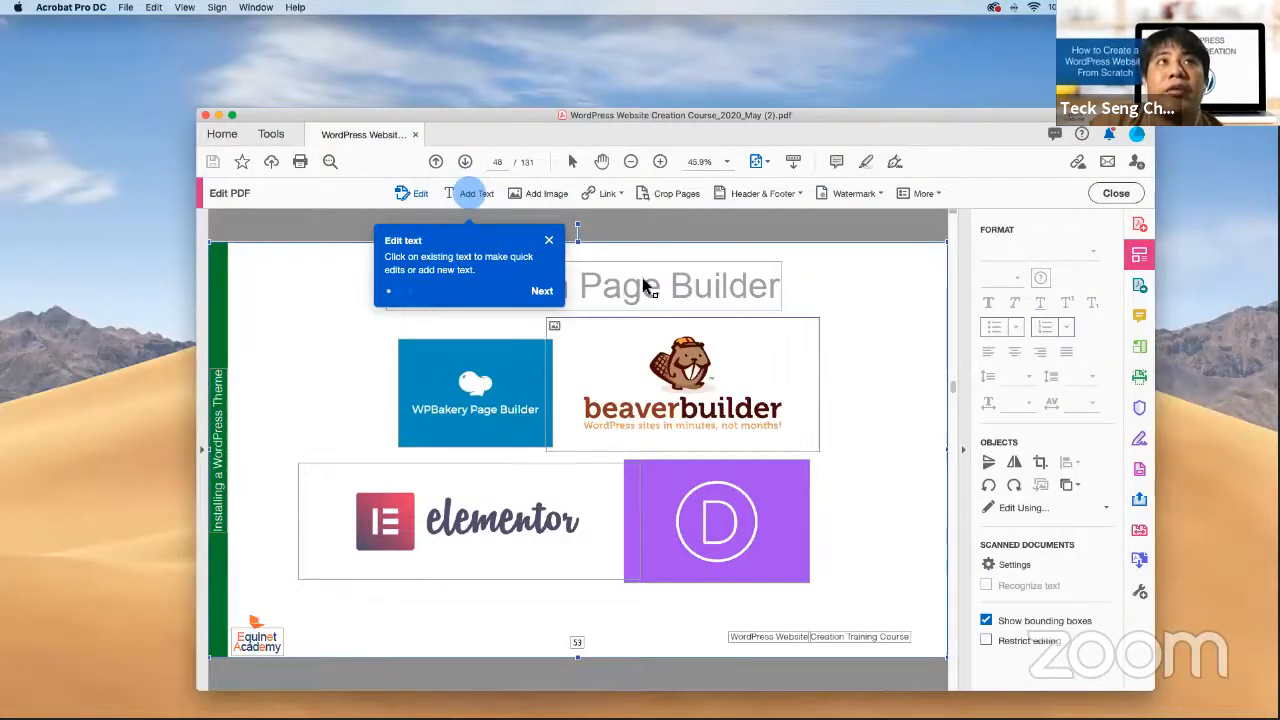
Show the slide deck full-screen at page 49, 'Child Theme & Parent Theme', with Edit PDF closed
{"action": "left_click_drag", "start_coordinate": [687, 112], "coordinate": [671, 27]}
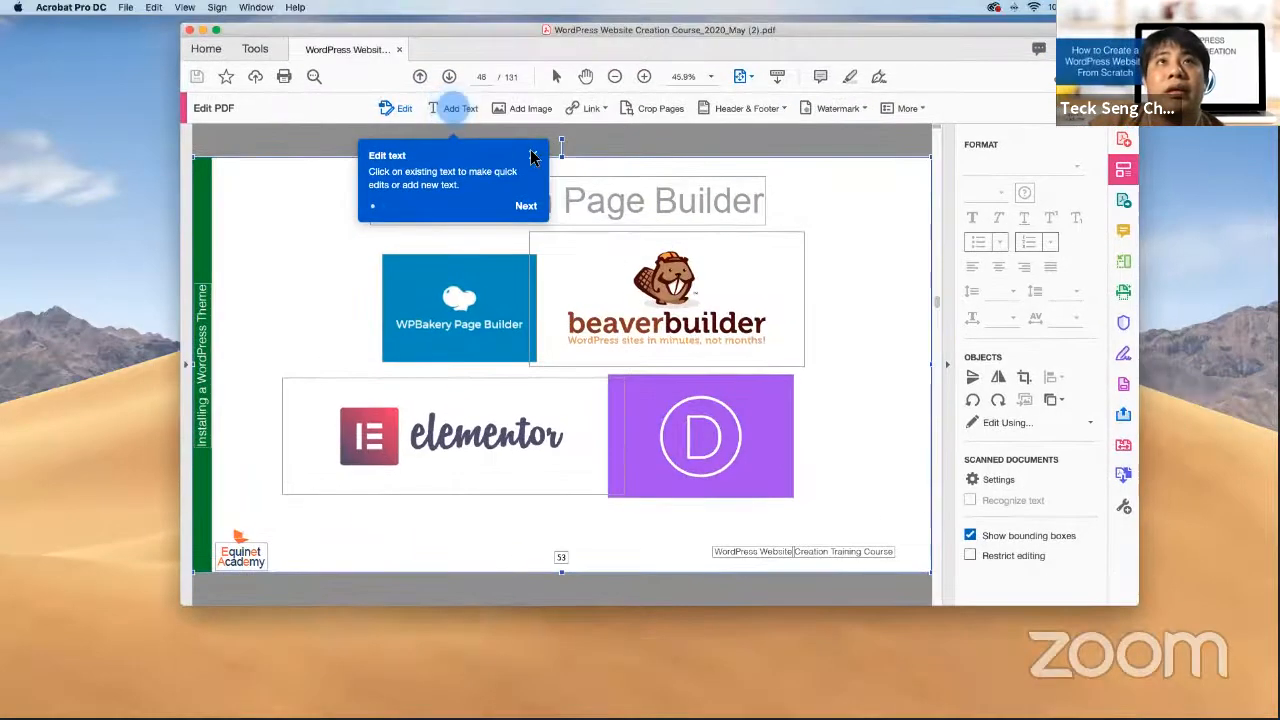
{"action": "scroll", "coordinate": [902, 369], "scroll_direction": "down", "scroll_amount": 2}
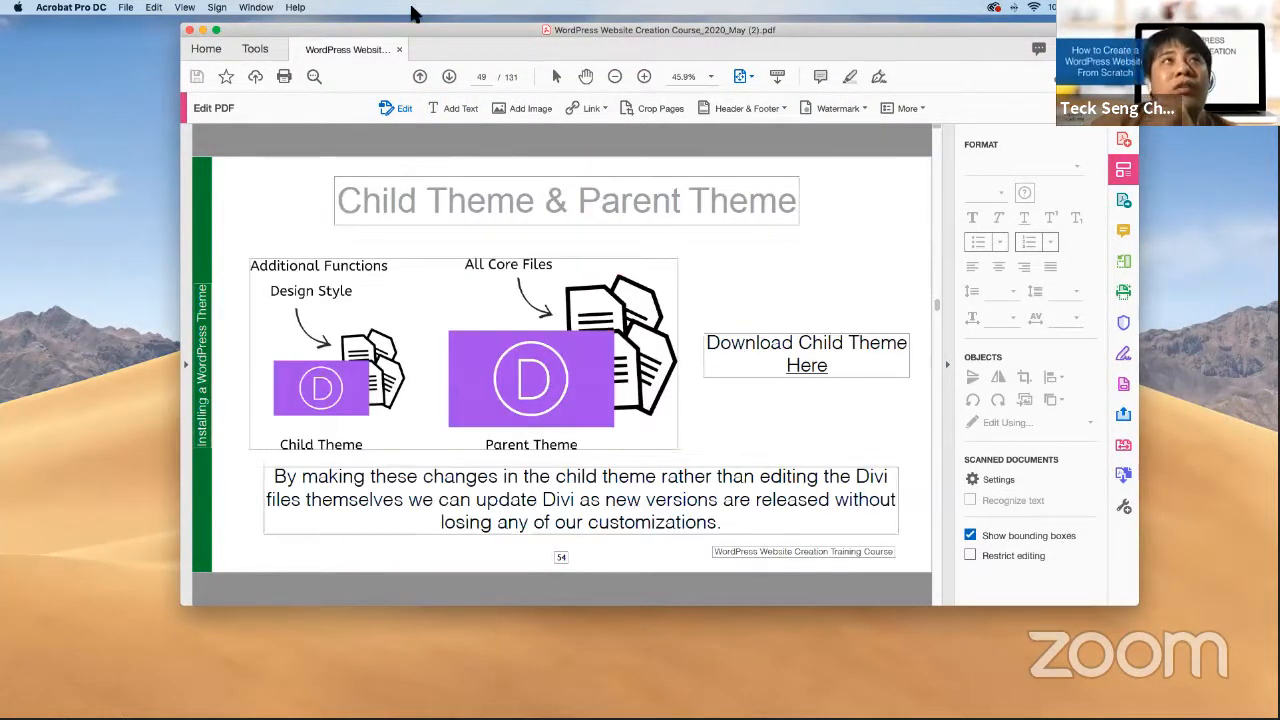
{"action": "left_click", "coordinate": [213, 31]}
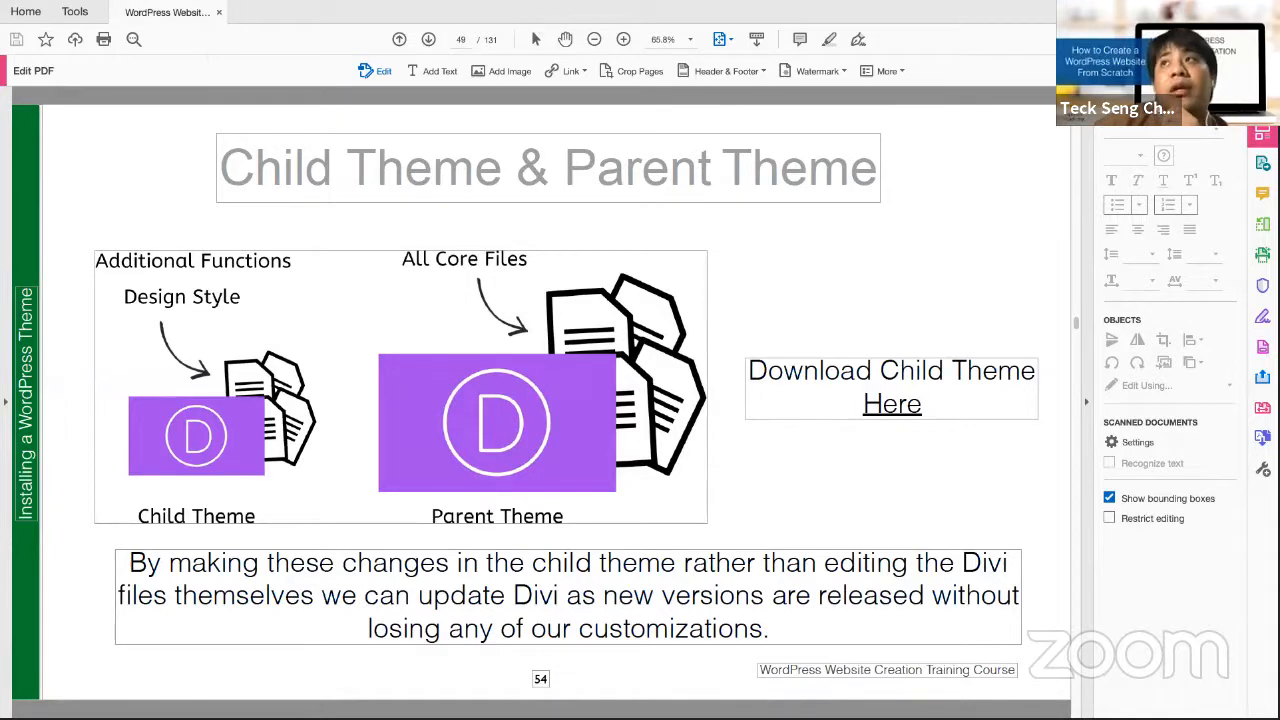
{"action": "key", "text": "Escape"}
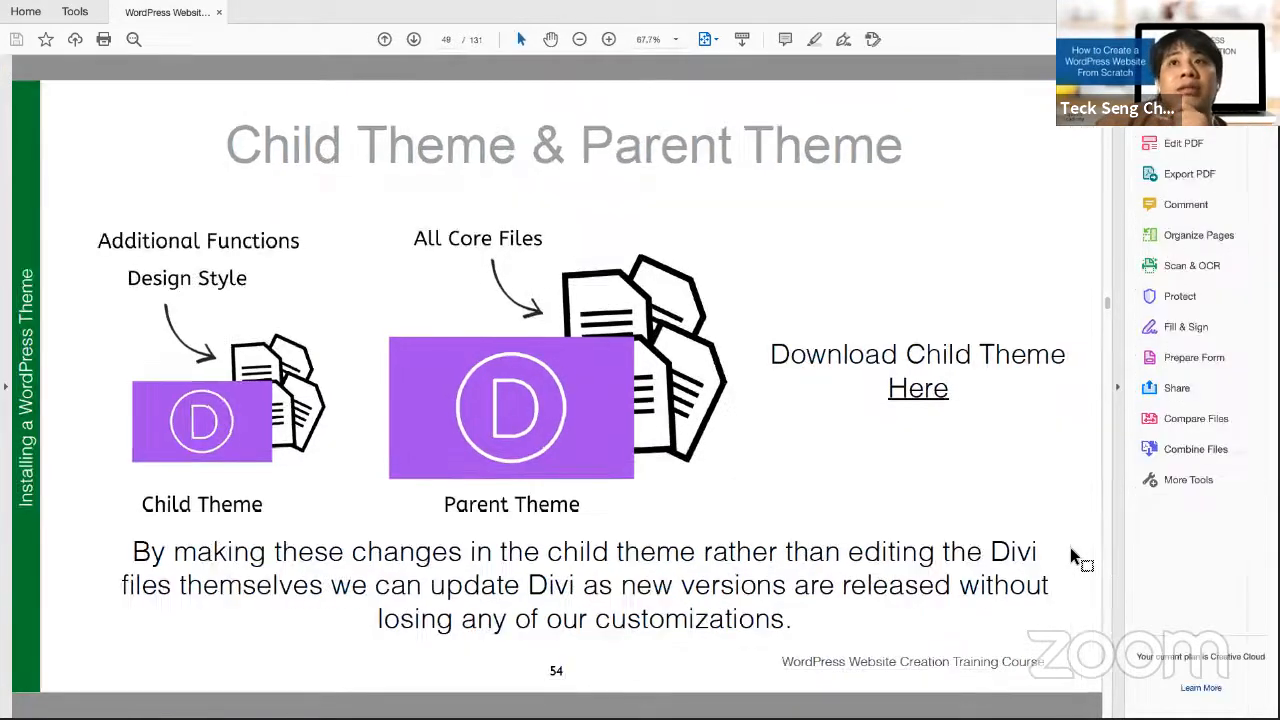
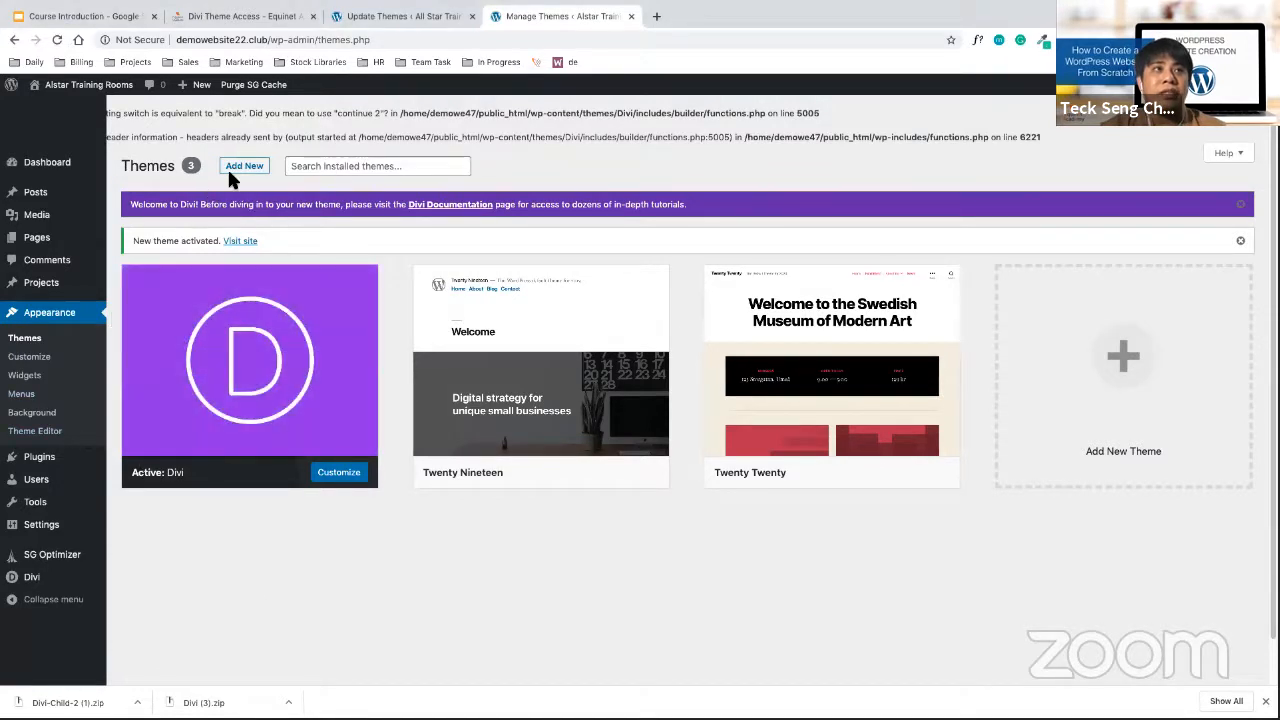
Upload Divi-Child-2 (1).zip as a new theme, install it, and activate it
{"action": "left_click", "coordinate": [255, 168]}
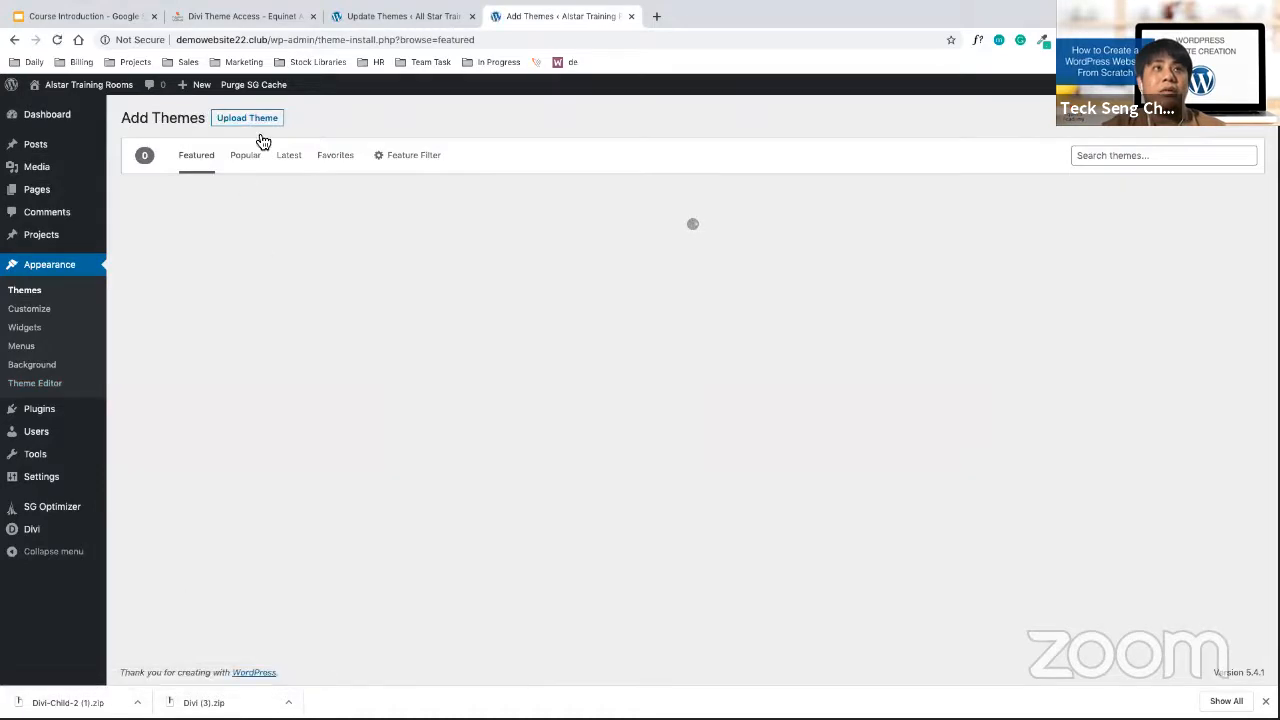
{"action": "left_click", "coordinate": [264, 118]}
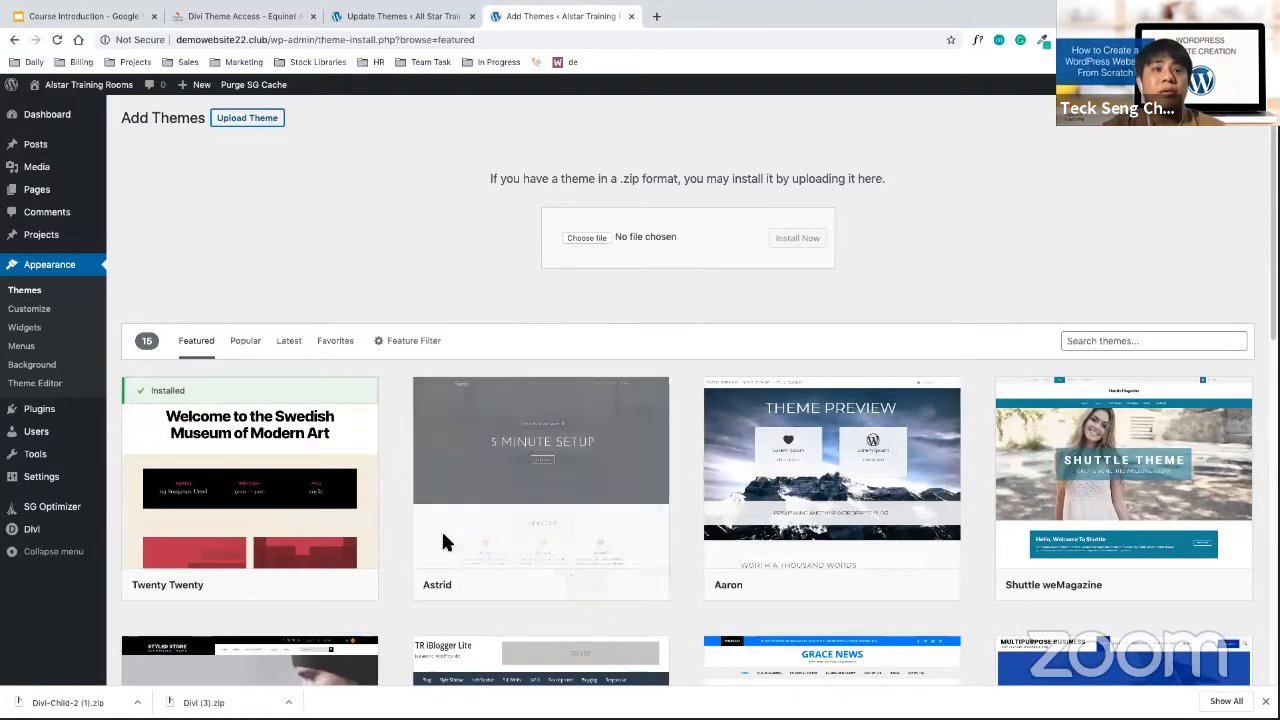
{"action": "left_click_drag", "start_coordinate": [78, 701], "coordinate": [602, 238]}
{"action": "left_click", "coordinate": [798, 241]}
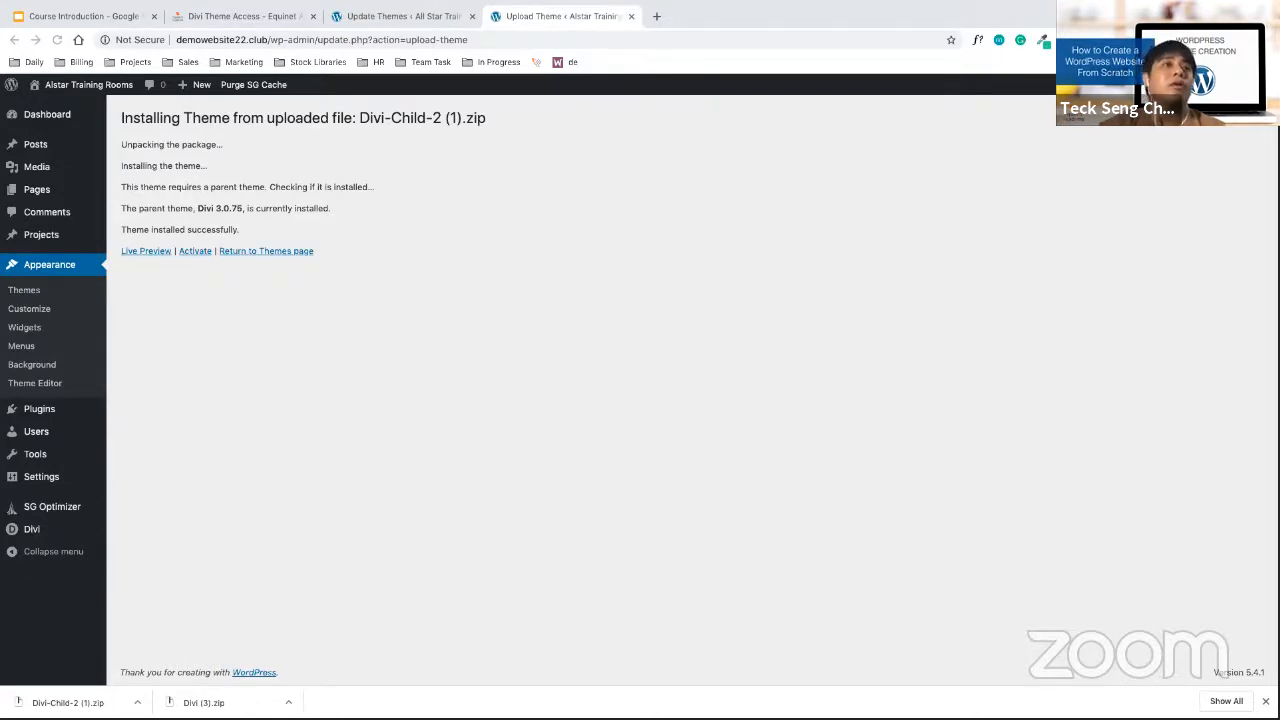
{"action": "left_click", "coordinate": [195, 251]}
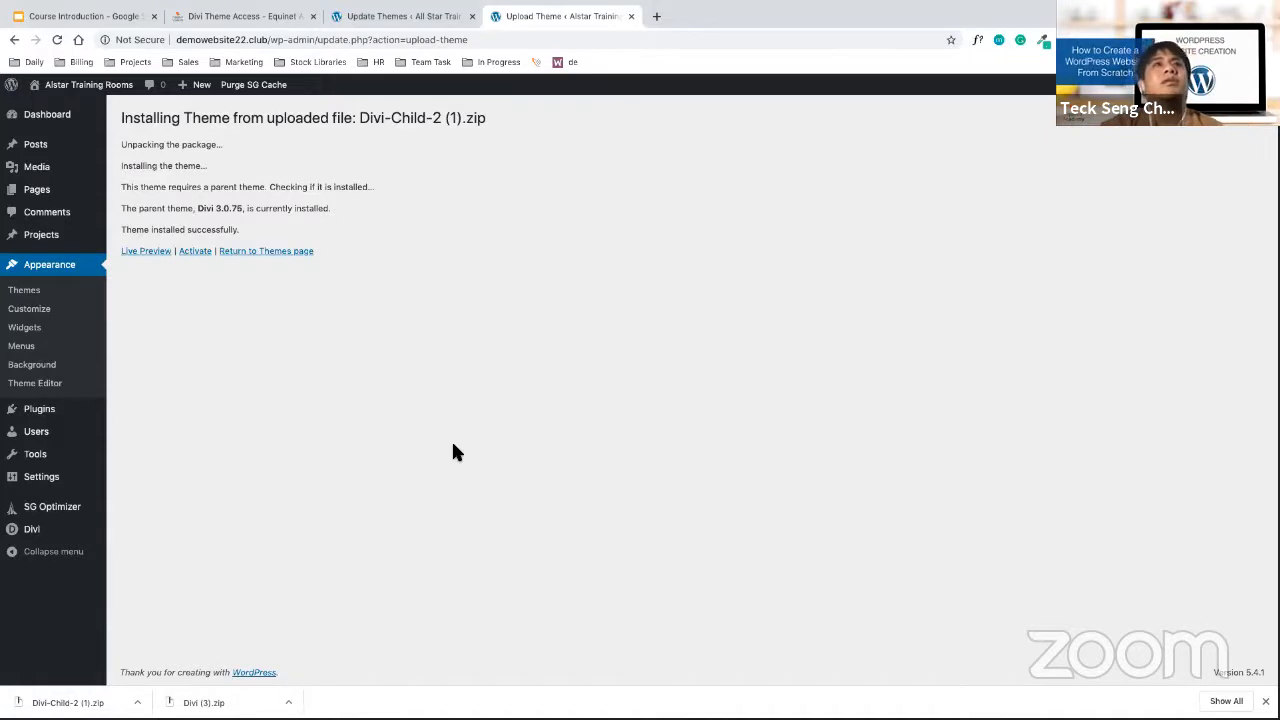
{"action": "left_click", "coordinate": [195, 251]}
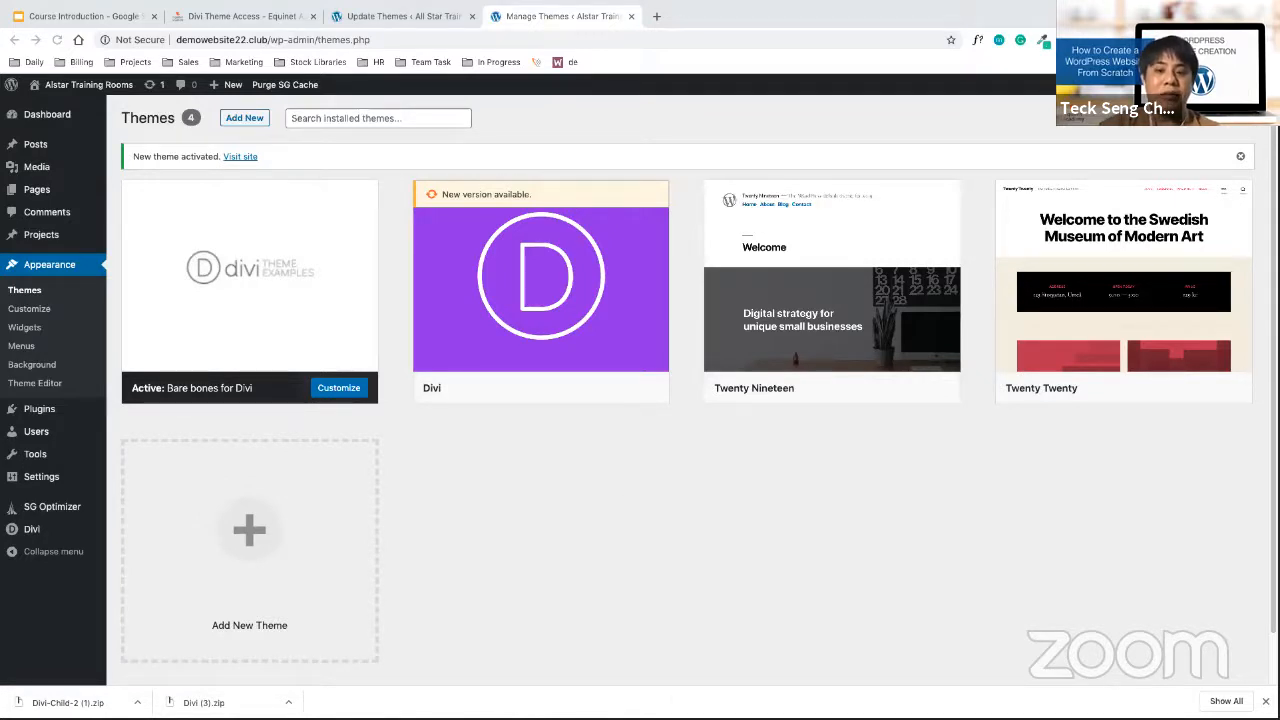
Copy the Divi user ID from the course page into the Divi Updates Username field
{"action": "mouse_move", "coordinate": [50, 540]}
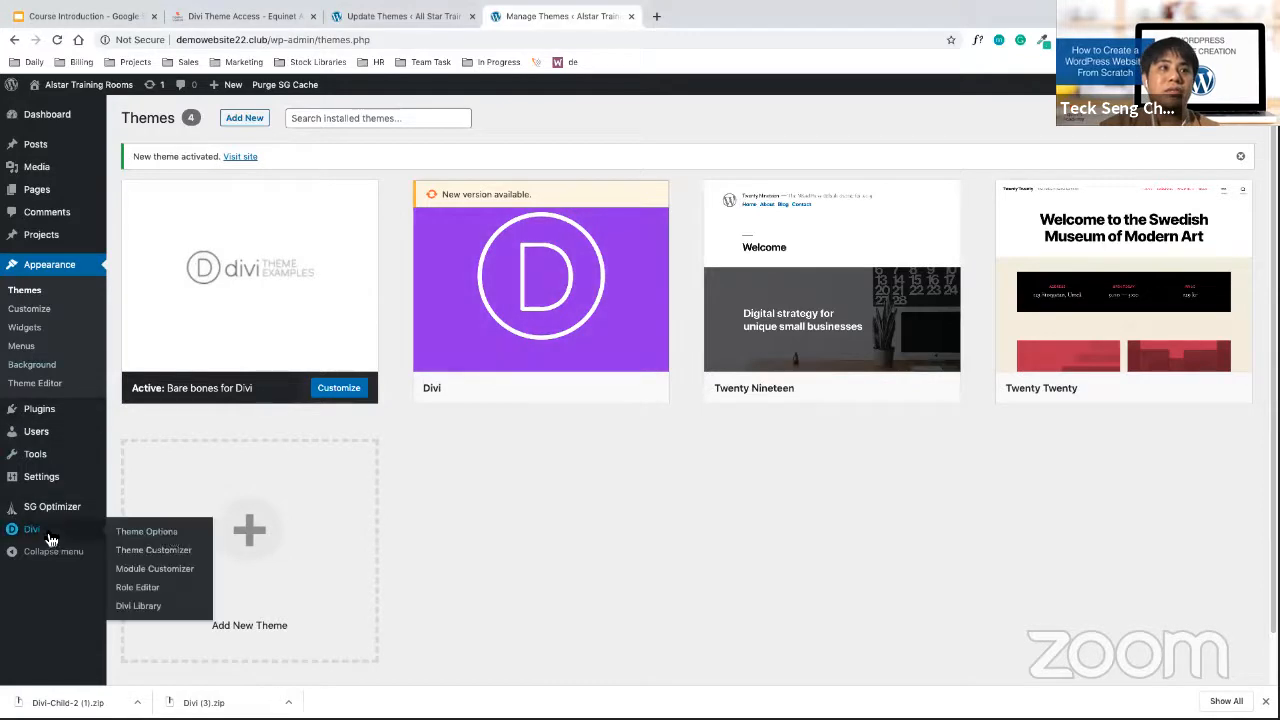
{"action": "left_click", "coordinate": [158, 532]}
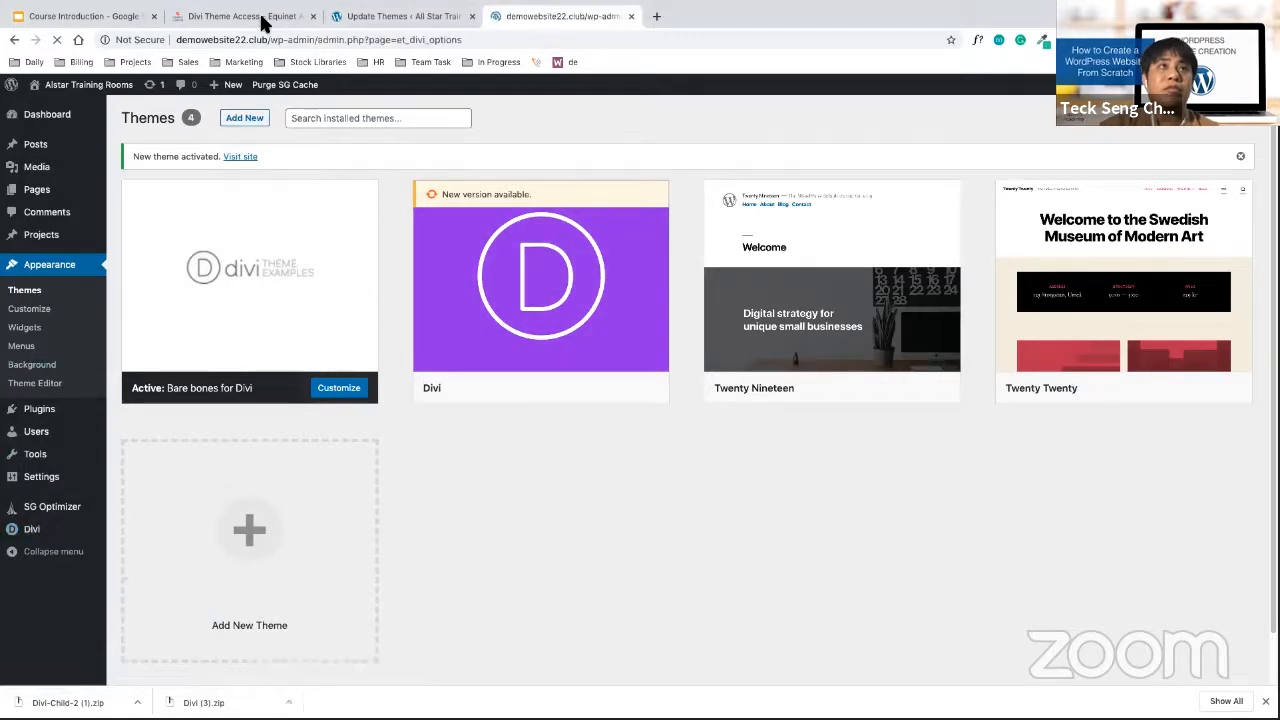
{"action": "left_click", "coordinate": [265, 22]}
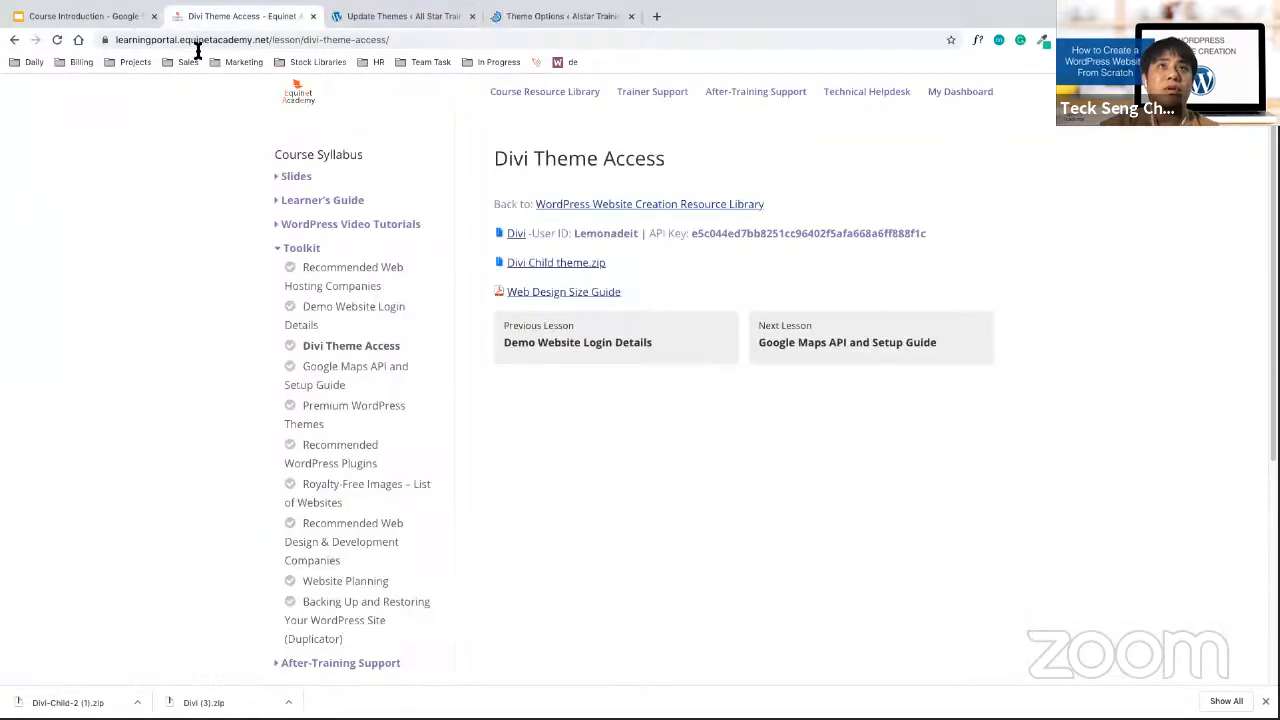
{"action": "right_click", "coordinate": [608, 234]}
{"action": "left_click", "coordinate": [589, 237]}
{"action": "double_click", "coordinate": [590, 236]}
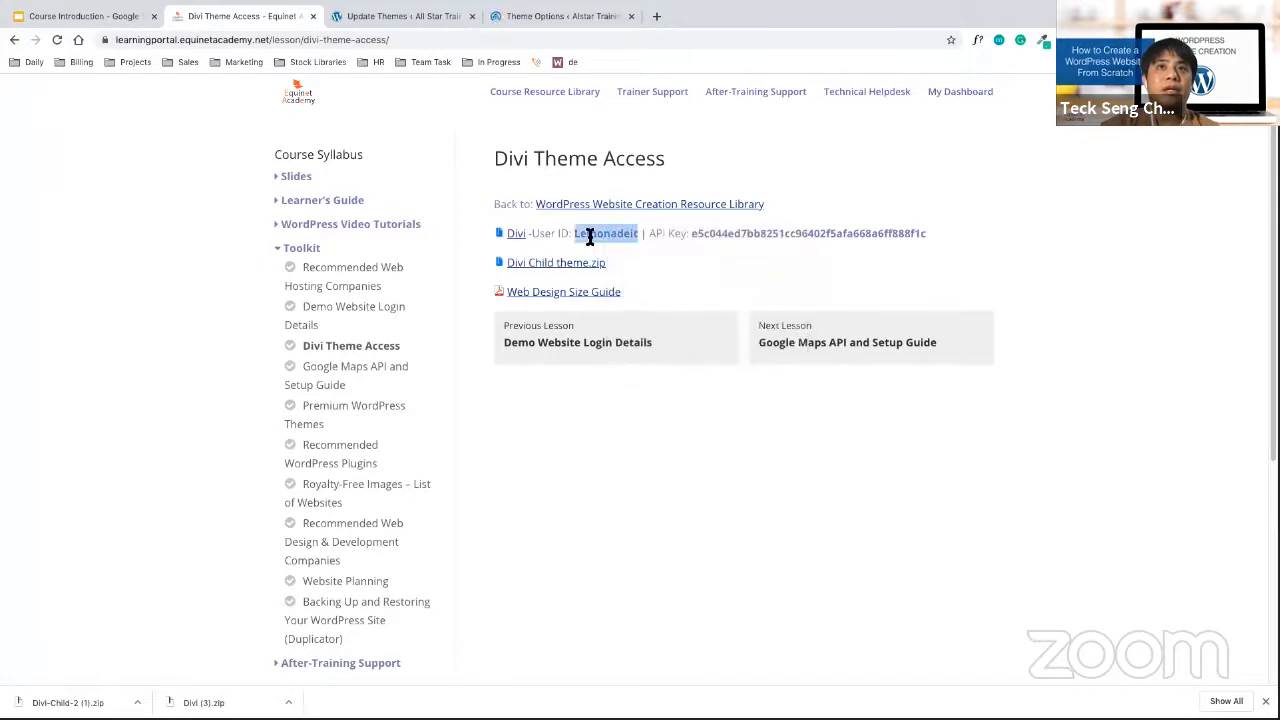
{"action": "right_click", "coordinate": [590, 237]}
{"action": "left_click", "coordinate": [612, 262]}
{"action": "left_click", "coordinate": [558, 20]}
{"action": "left_click", "coordinate": [670, 243]}
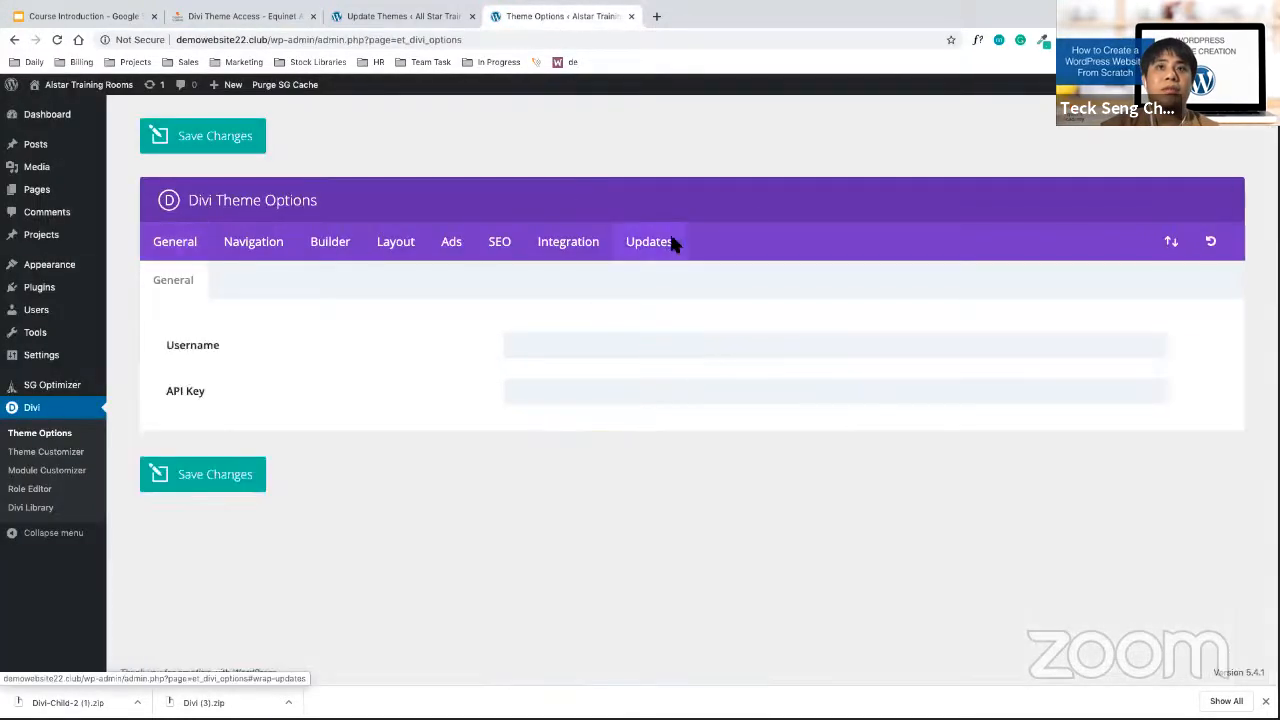
{"action": "left_click", "coordinate": [669, 345]}
{"action": "right_click", "coordinate": [669, 345]}
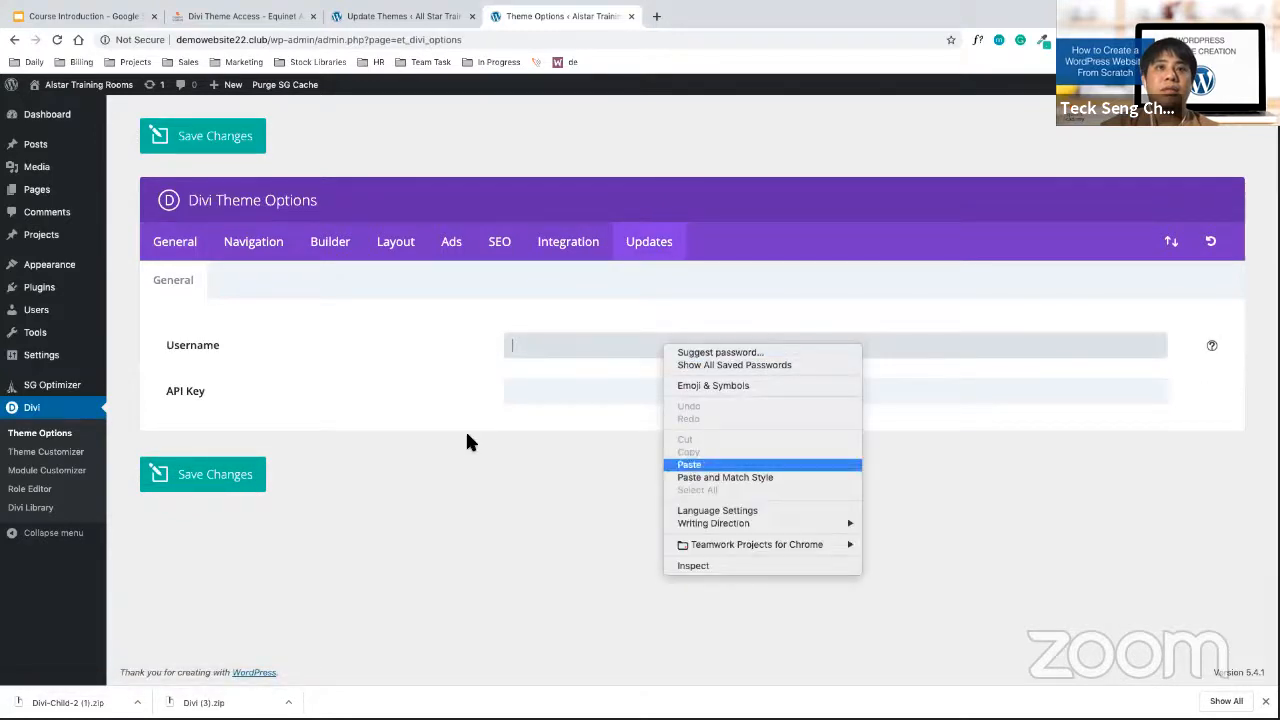
{"action": "key", "text": "Return"}
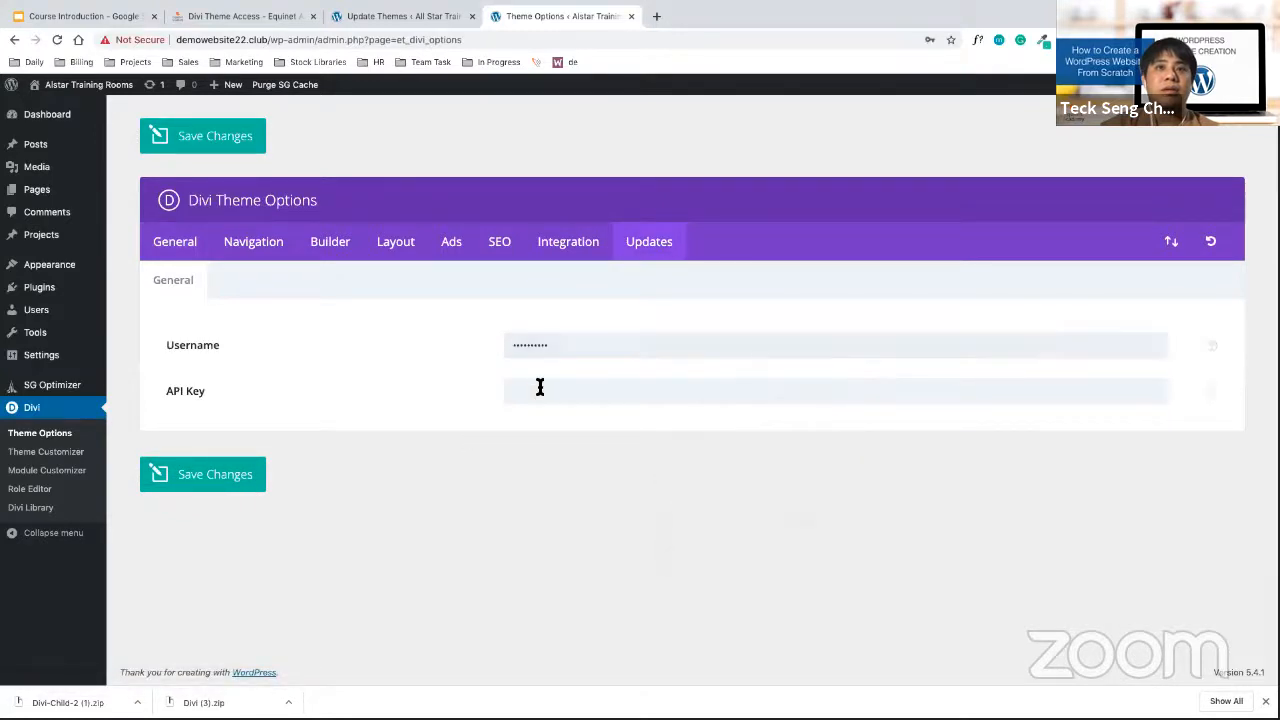
Paste the Divi API key into the API Key field, save, and go to the Dashboard
{"action": "left_click", "coordinate": [268, 20]}
{"action": "right_click", "coordinate": [878, 232]}
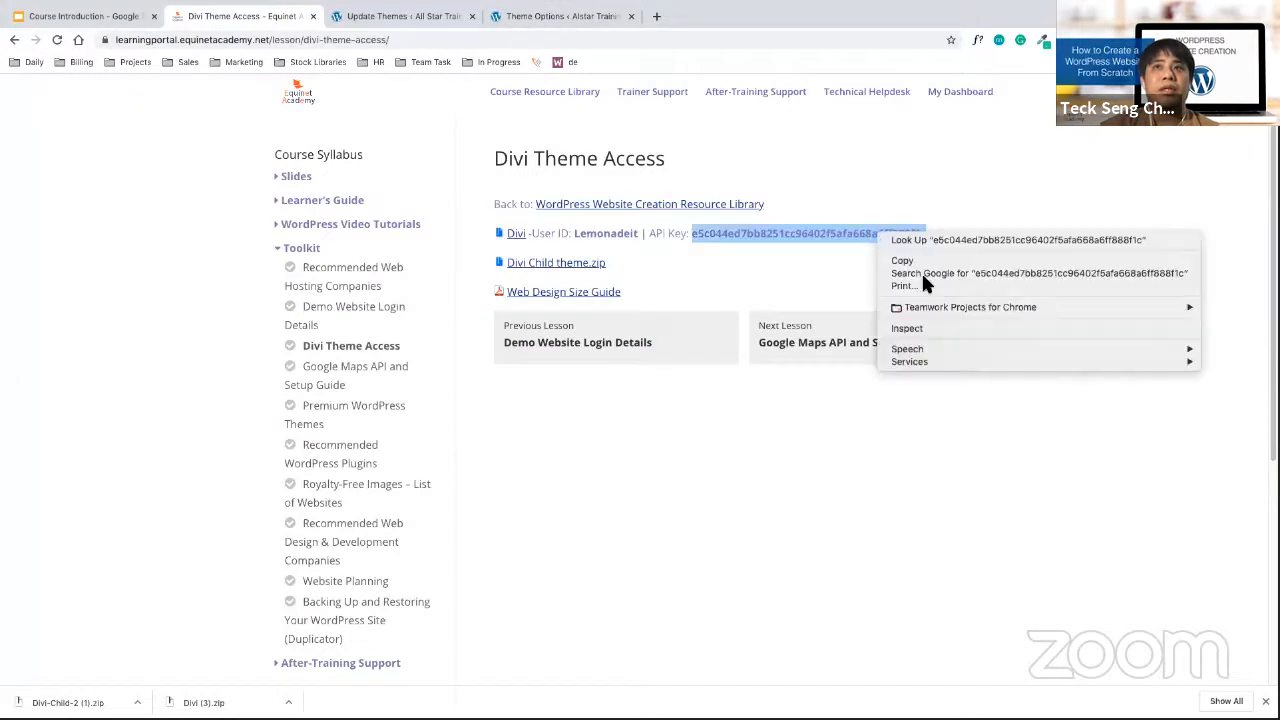
{"action": "left_click", "coordinate": [912, 261]}
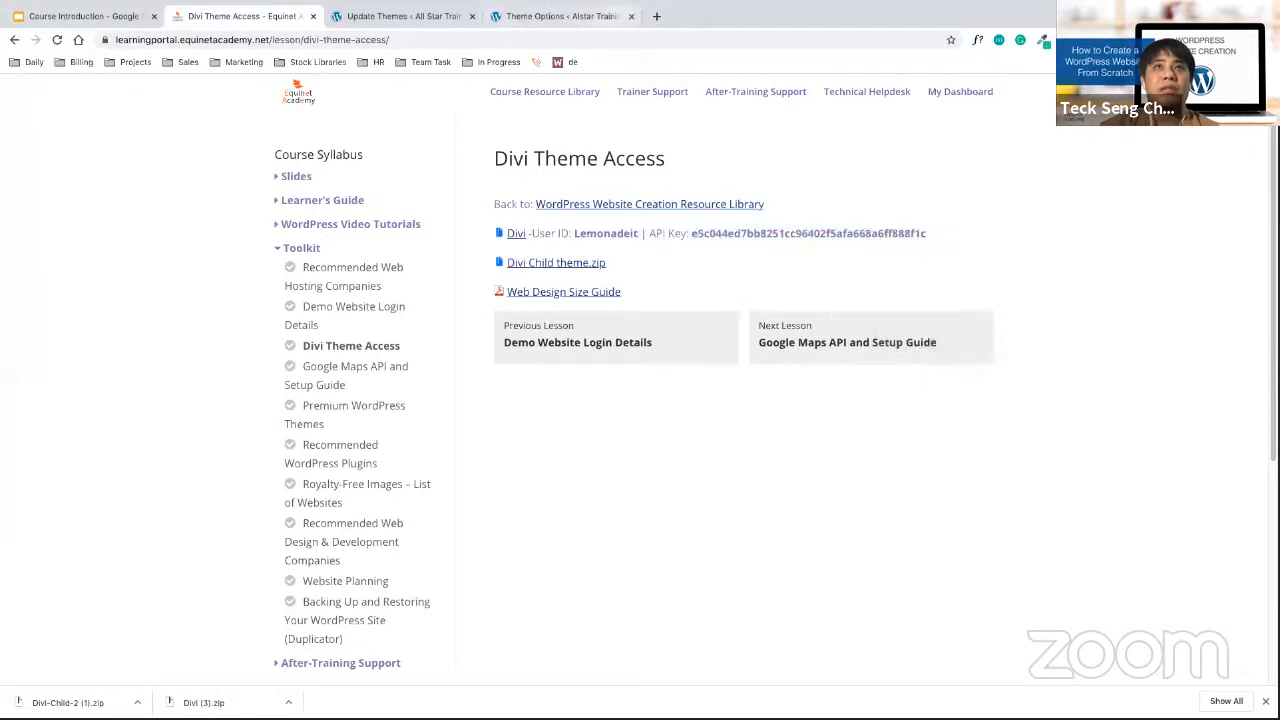
{"action": "left_click", "coordinate": [572, 20]}
{"action": "right_click", "coordinate": [606, 391]}
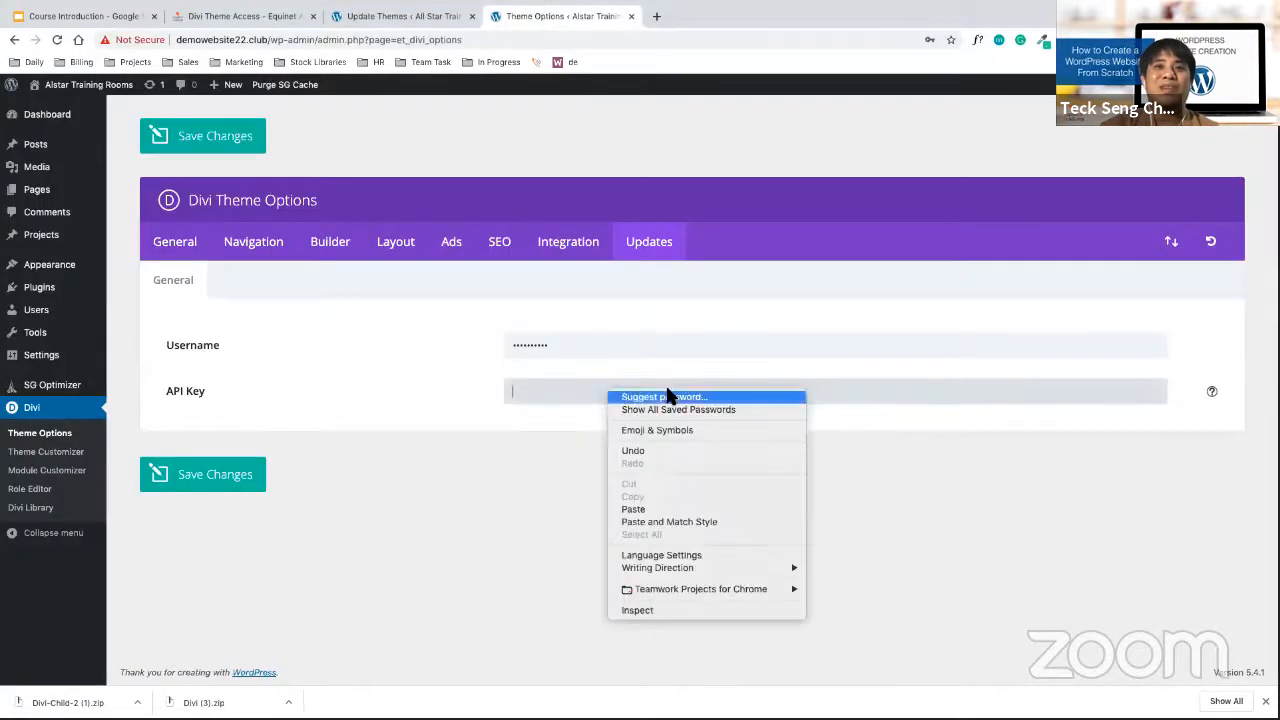
{"action": "left_click", "coordinate": [632, 508]}
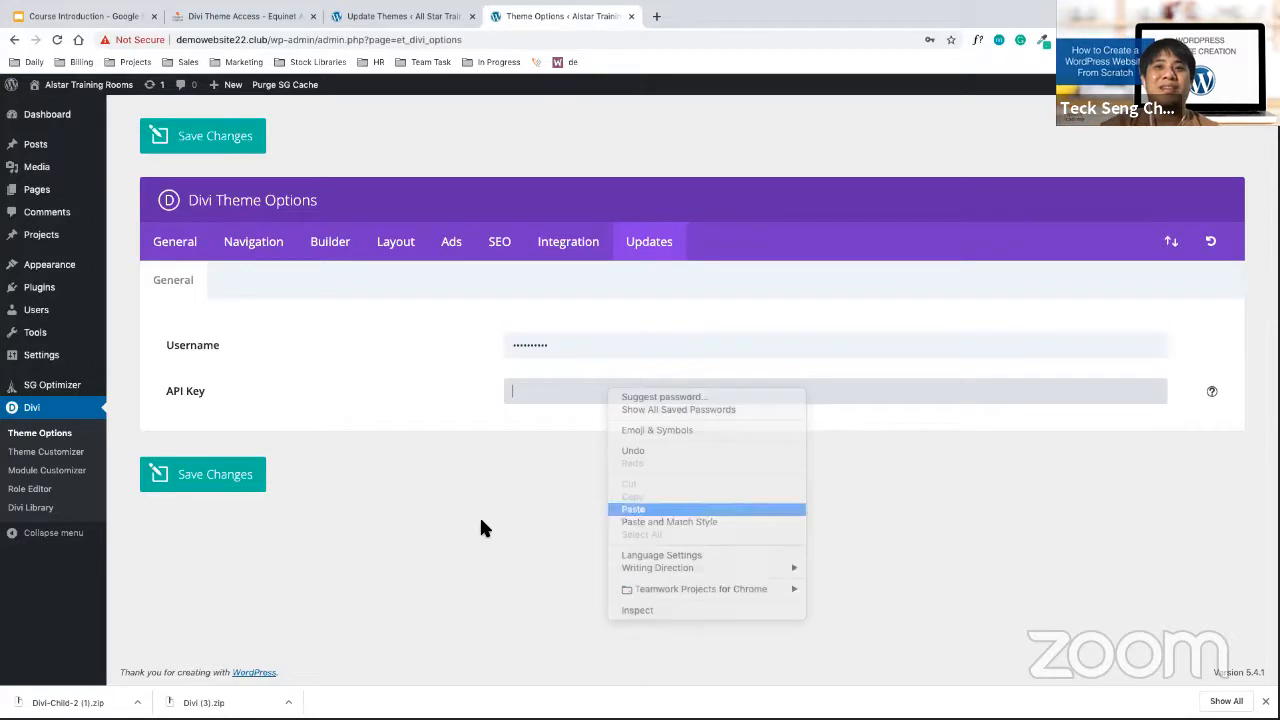
{"action": "left_click", "coordinate": [209, 486]}
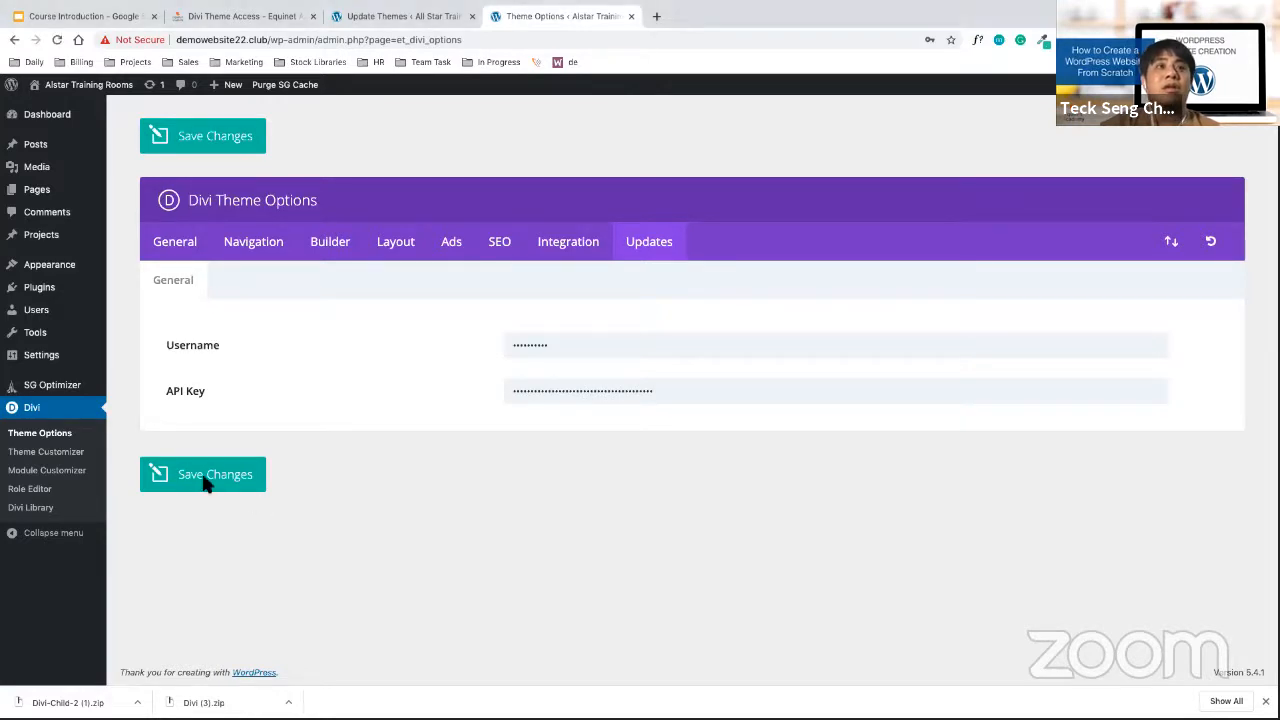
{"action": "left_click", "coordinate": [72, 120]}
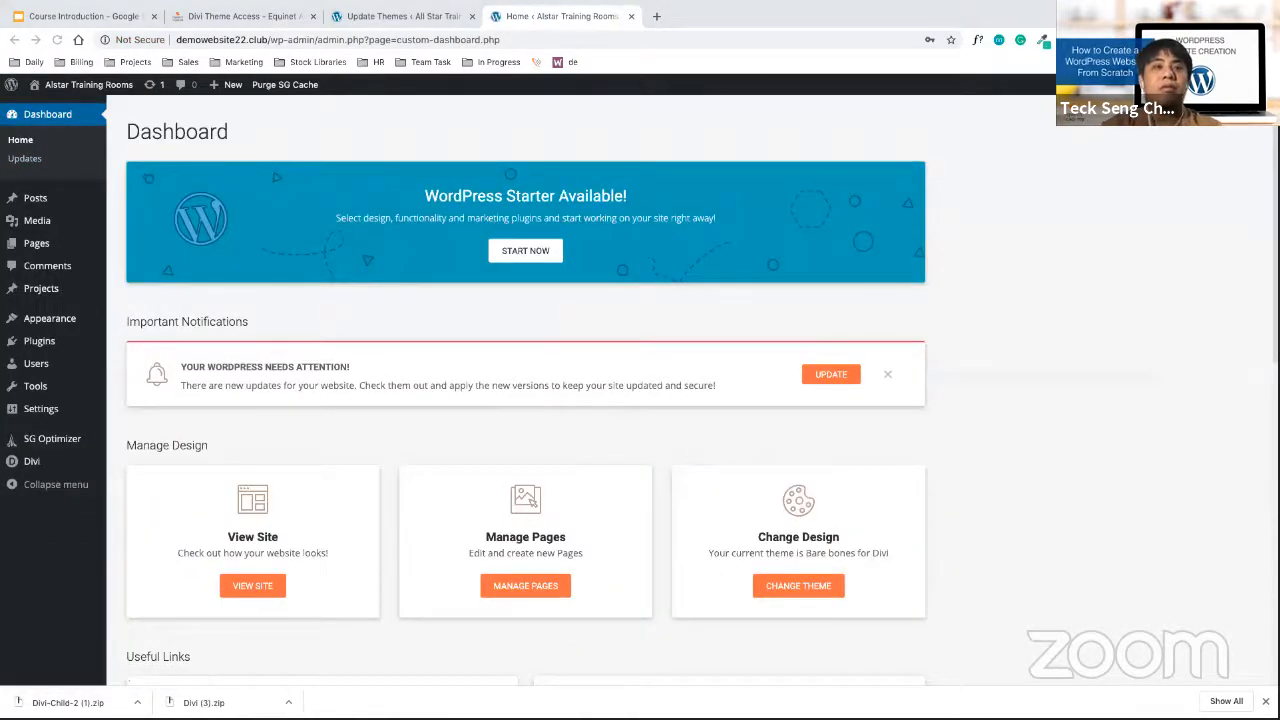
Update the parent Divi theme to 4.4.7 from the Updates page
{"action": "left_click", "coordinate": [26, 159]}
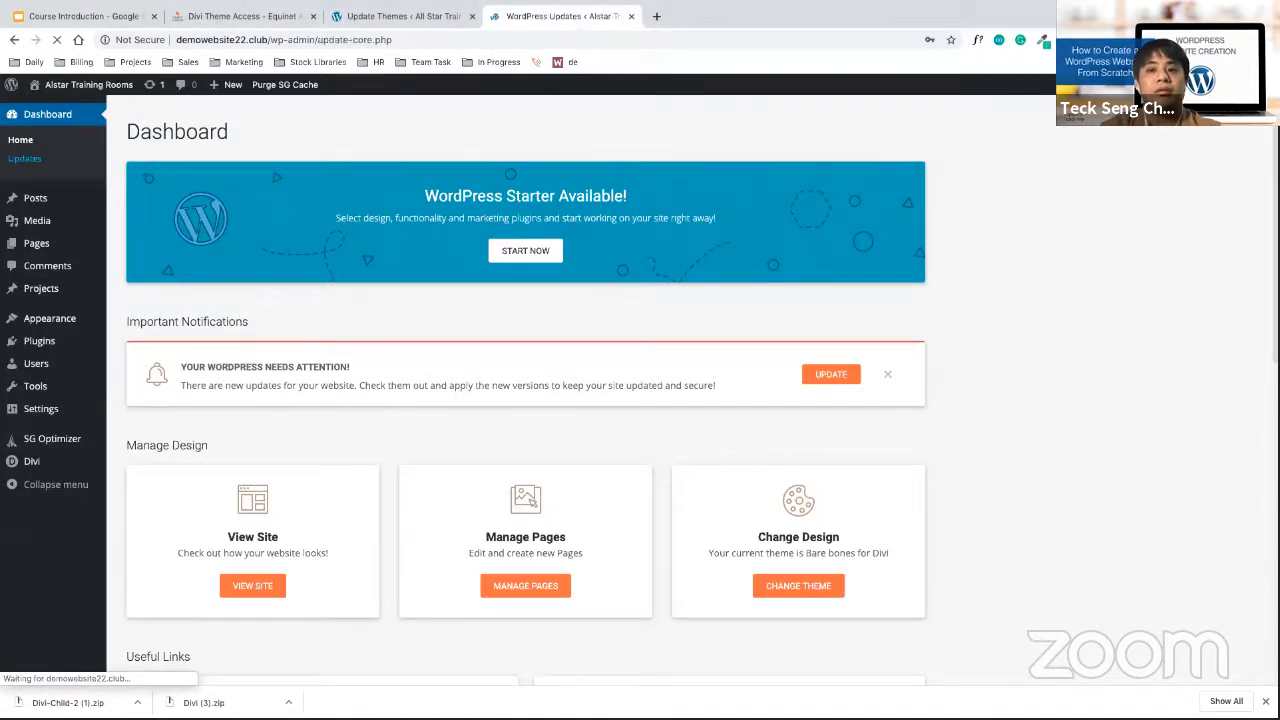
{"action": "left_click", "coordinate": [134, 460]}
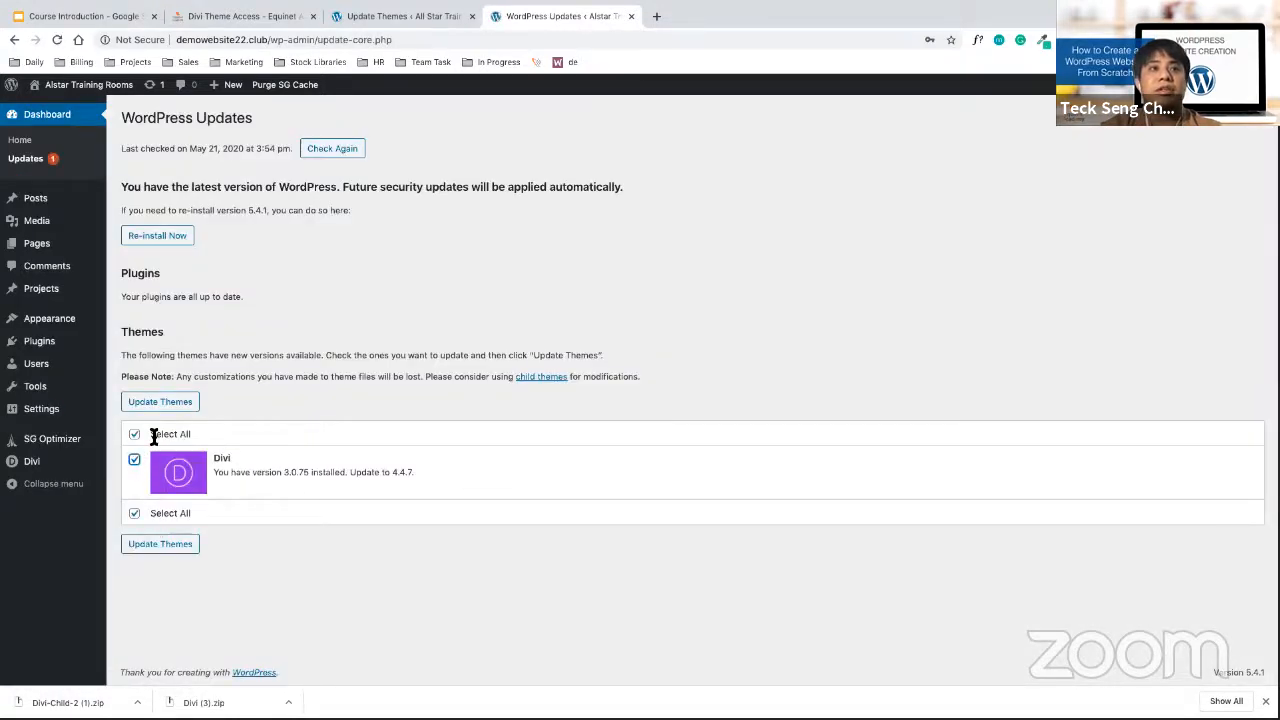
{"action": "left_click", "coordinate": [164, 404]}
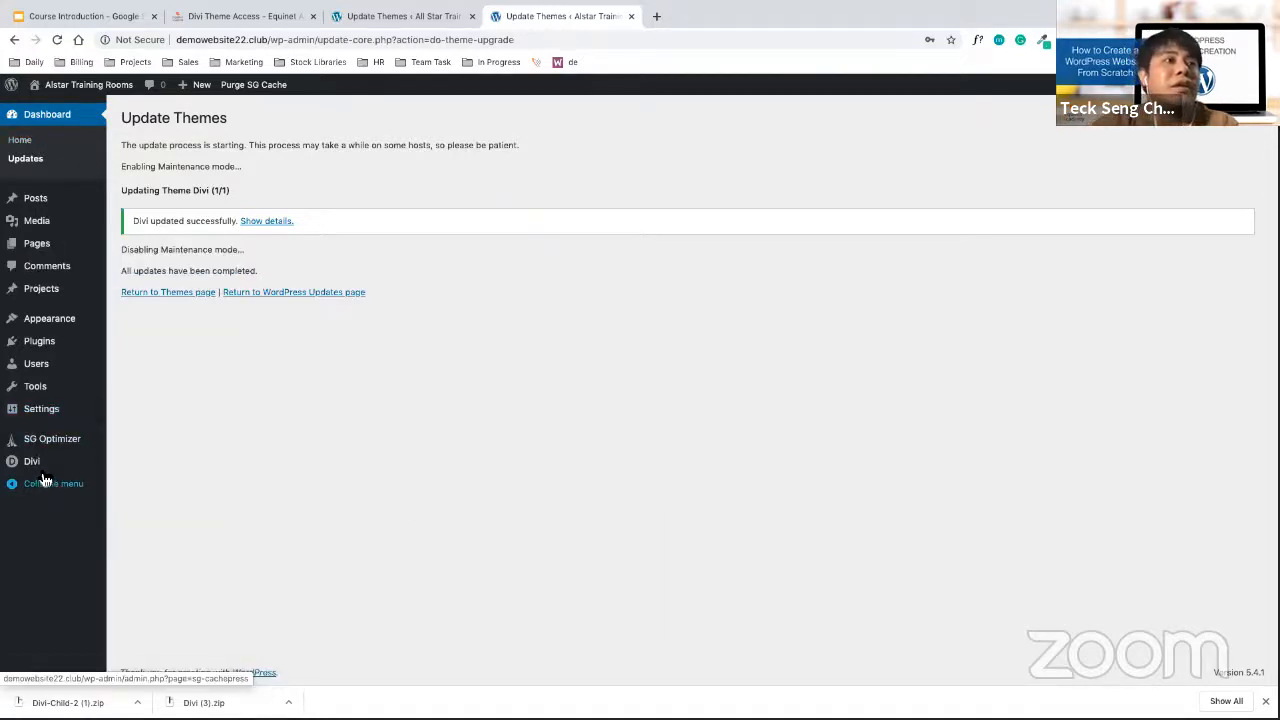
Go to Appearance > Themes to view the installed themes
{"action": "mouse_move", "coordinate": [42, 479]}
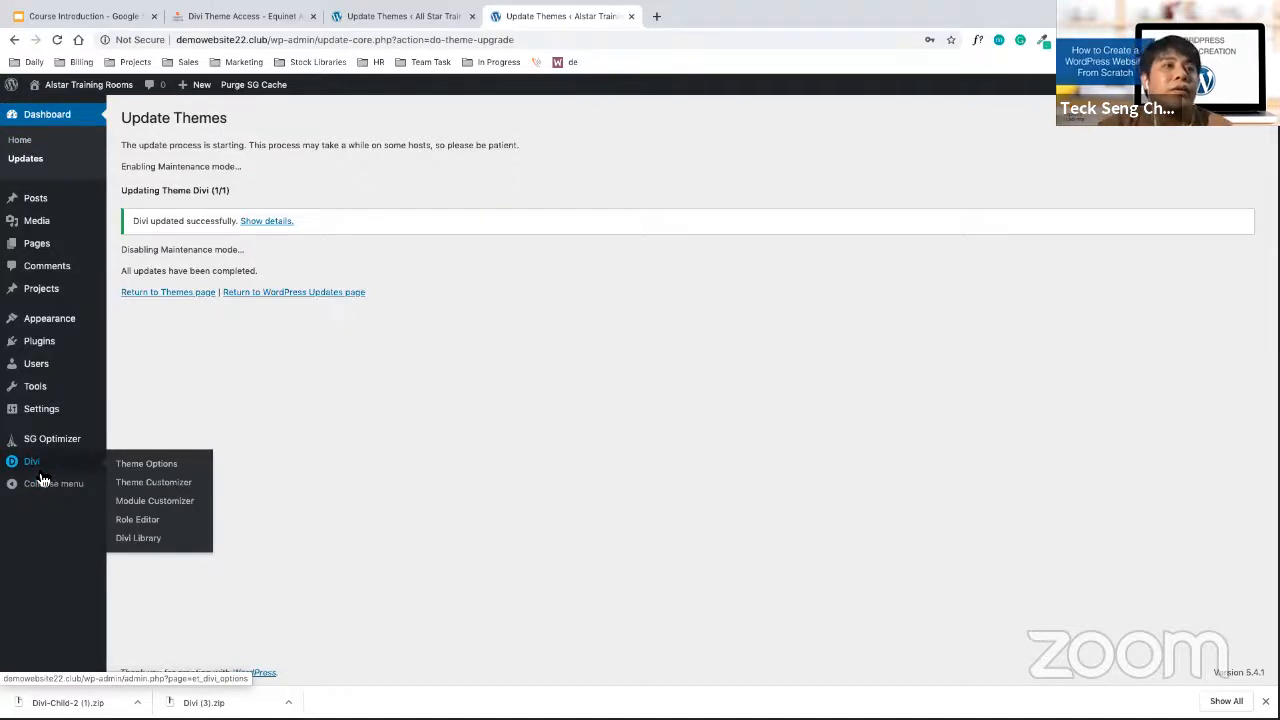
{"action": "mouse_move", "coordinate": [68, 326]}
{"action": "left_click", "coordinate": [135, 323]}
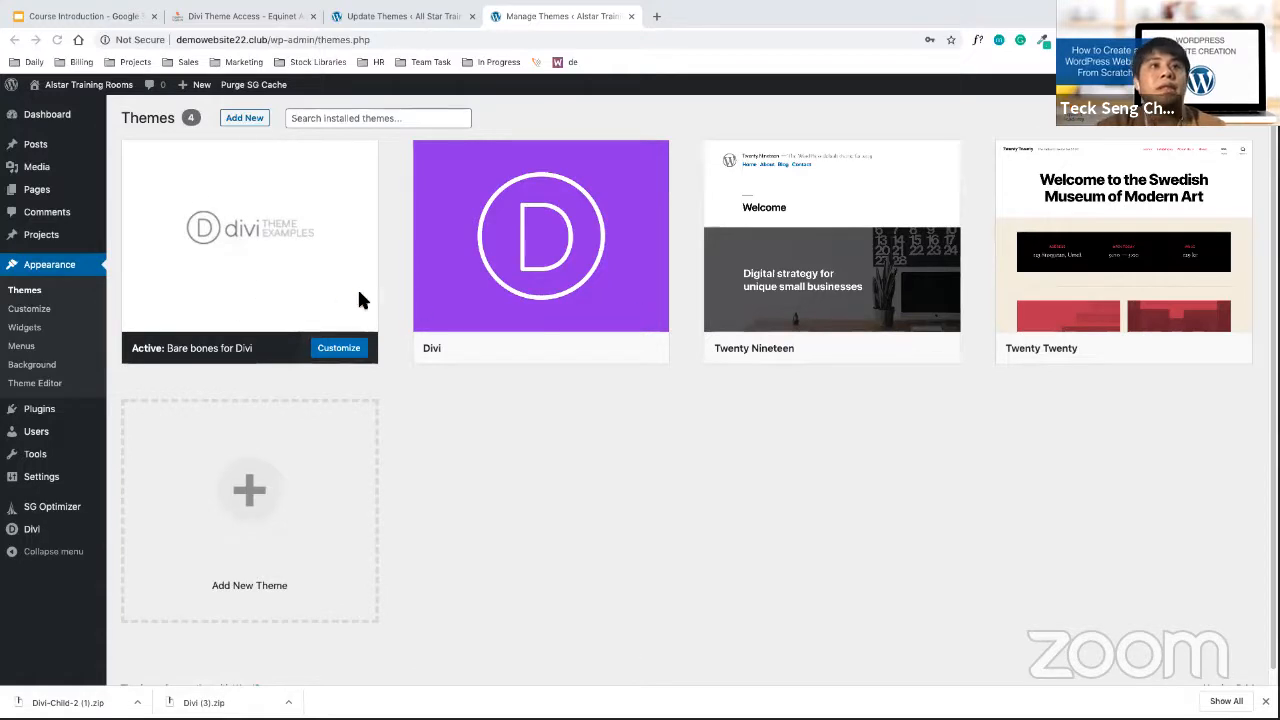
{"action": "left_click", "coordinate": [282, 230]}
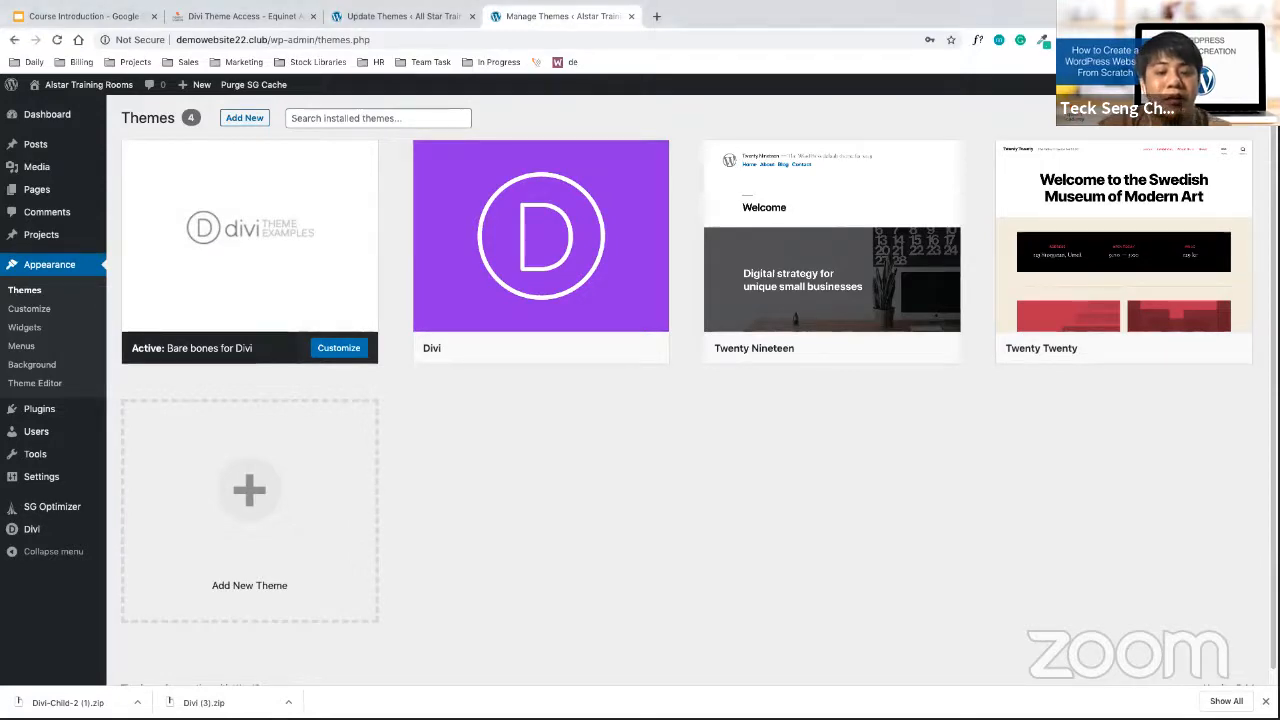
{"action": "key", "text": "ctrl+Up"}
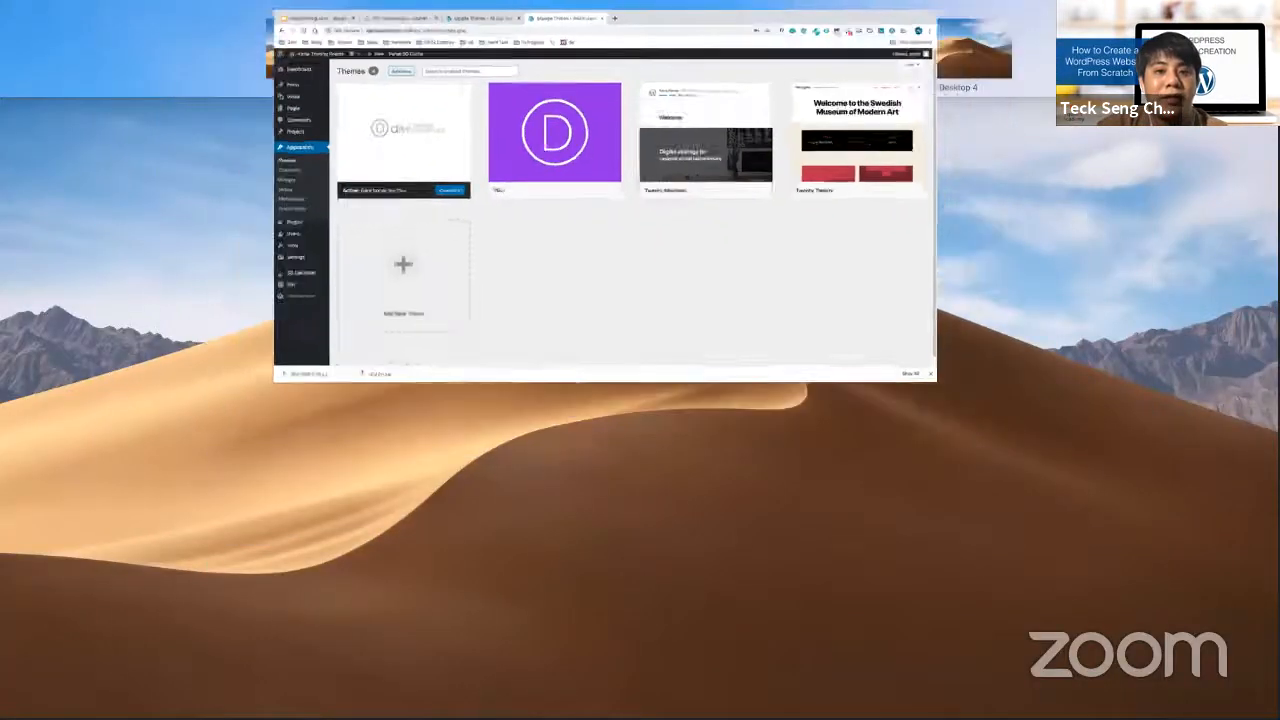
{"action": "key", "text": "ctrl+Up"}
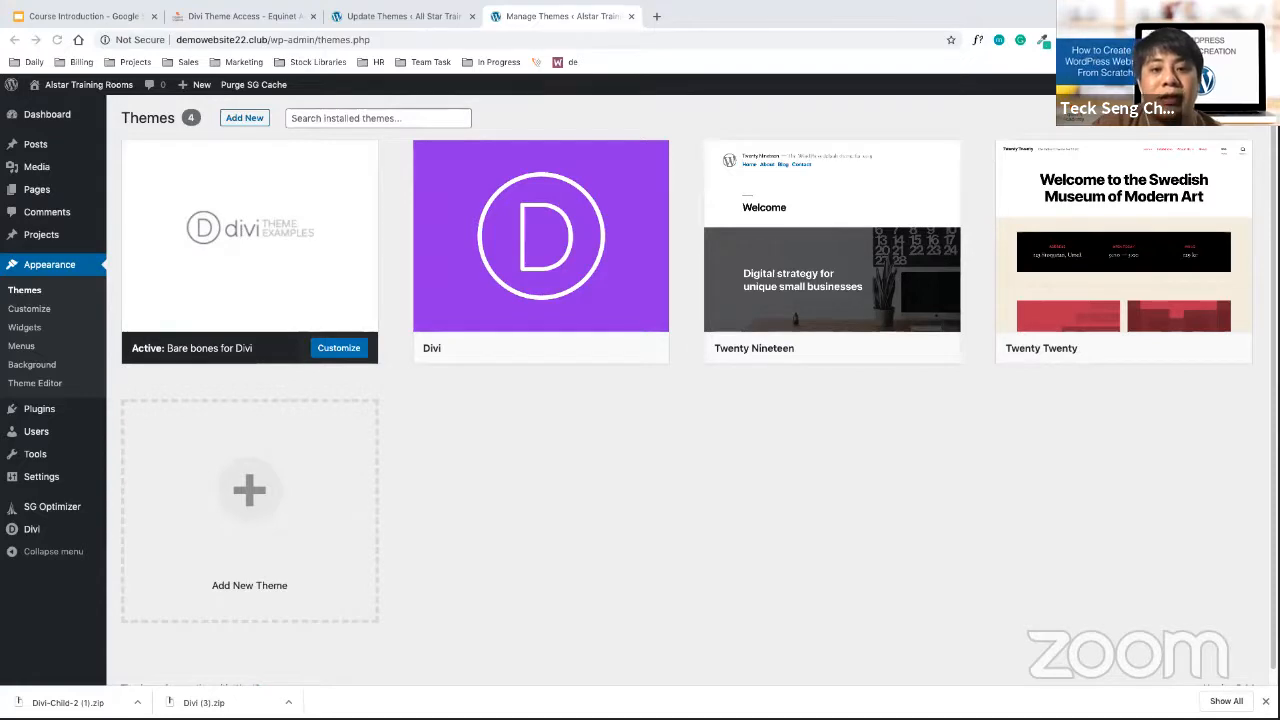
{"action": "key", "text": "ctrl+Up"}
{"action": "key", "text": "ctrl+Up"}
{"action": "key", "text": "ctrl+Up"}
{"action": "key", "text": "ctrl+Up"}
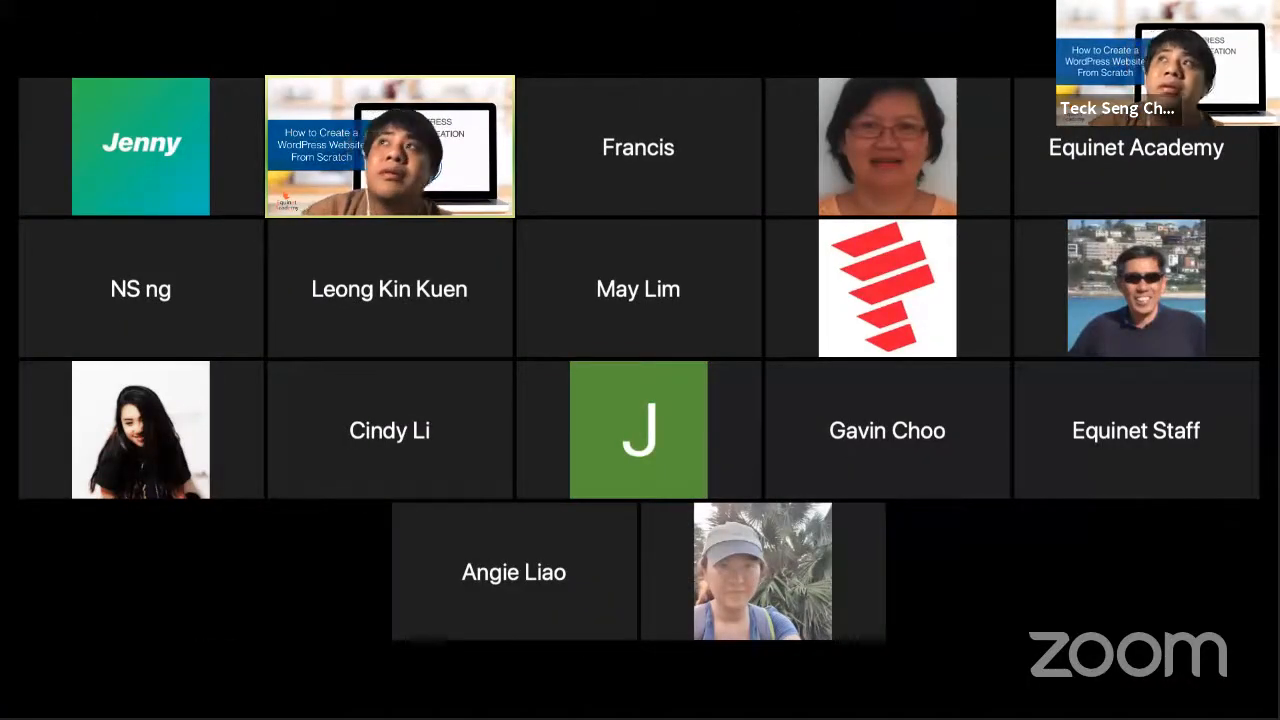
Move the Zoom gallery out of full screen to another display, then return to the Themes desktop
{"action": "left_click", "coordinate": [1262, 16]}
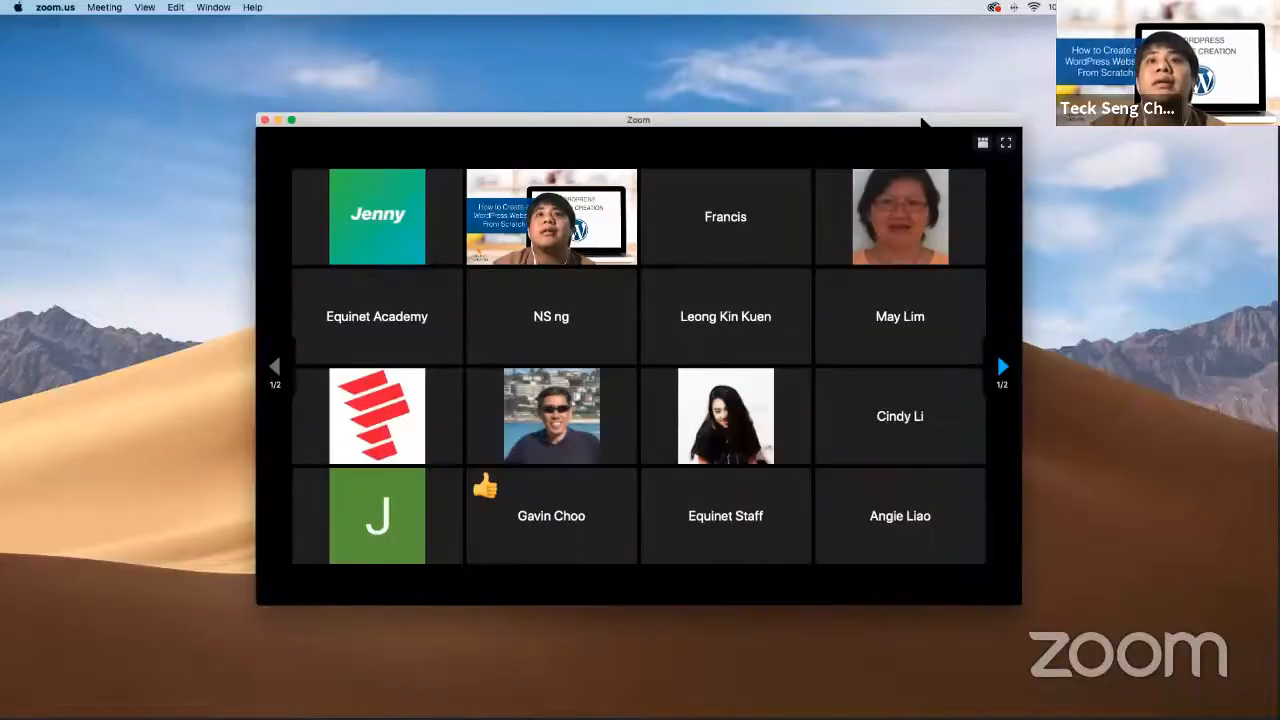
{"action": "left_click_drag", "start_coordinate": [914, 119], "coordinate": [935, 718]}
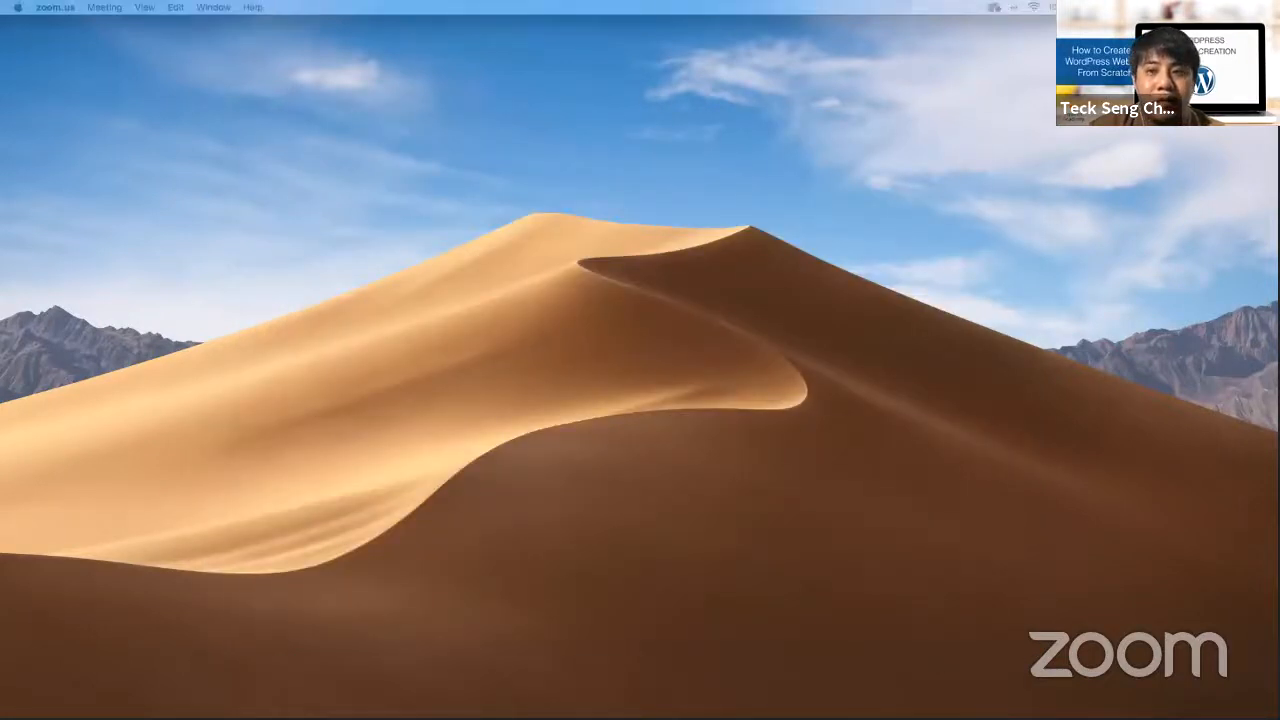
{"action": "left_click", "coordinate": [773, 632]}
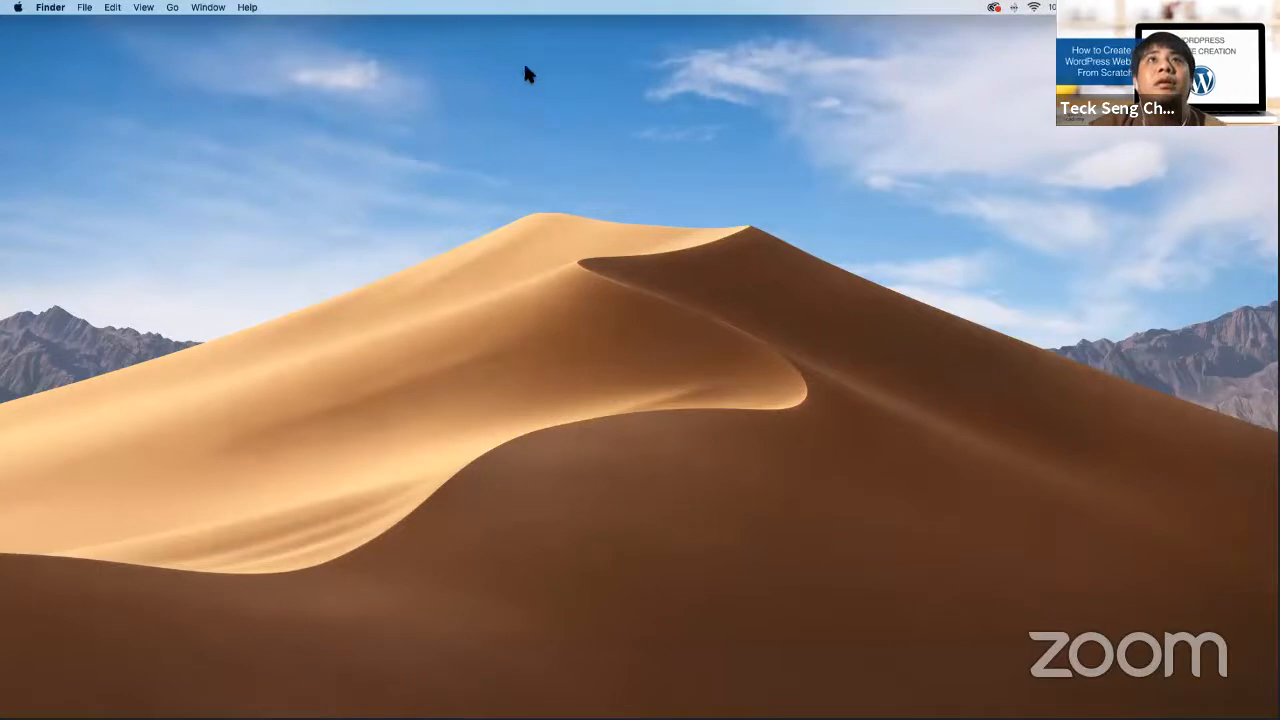
{"action": "key", "text": "ctrl+Up"}
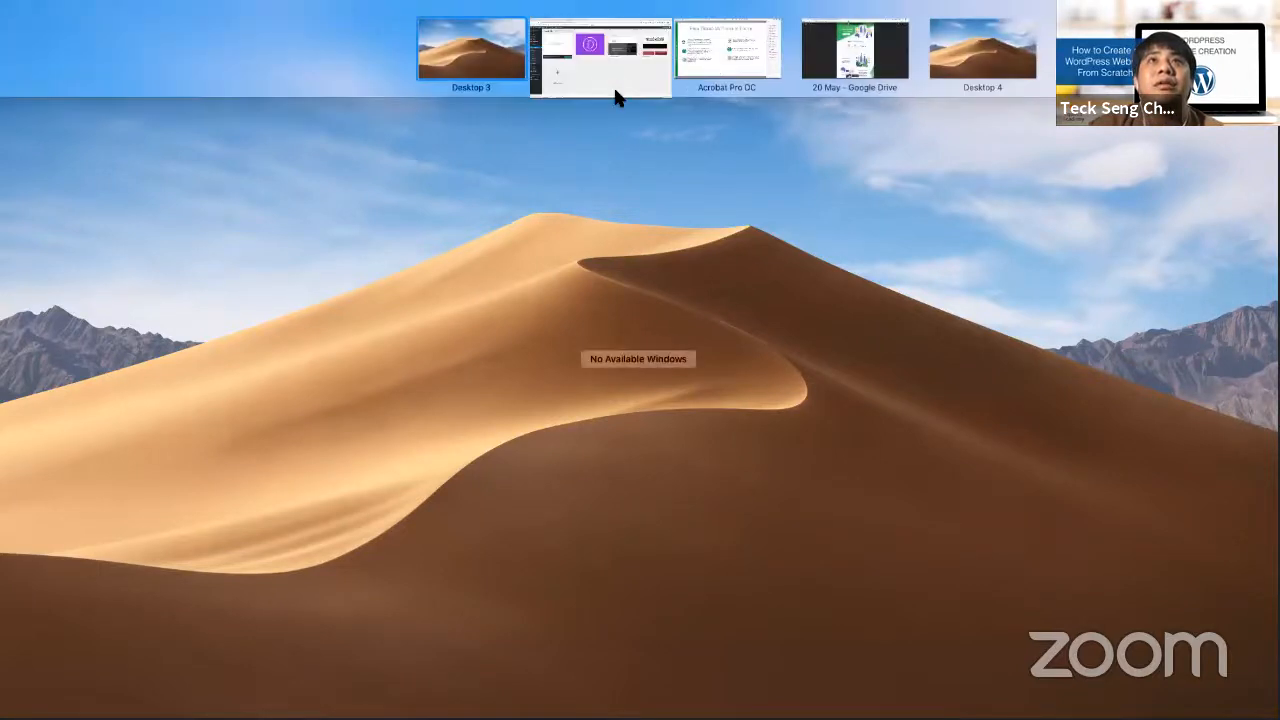
{"action": "left_click", "coordinate": [615, 92]}
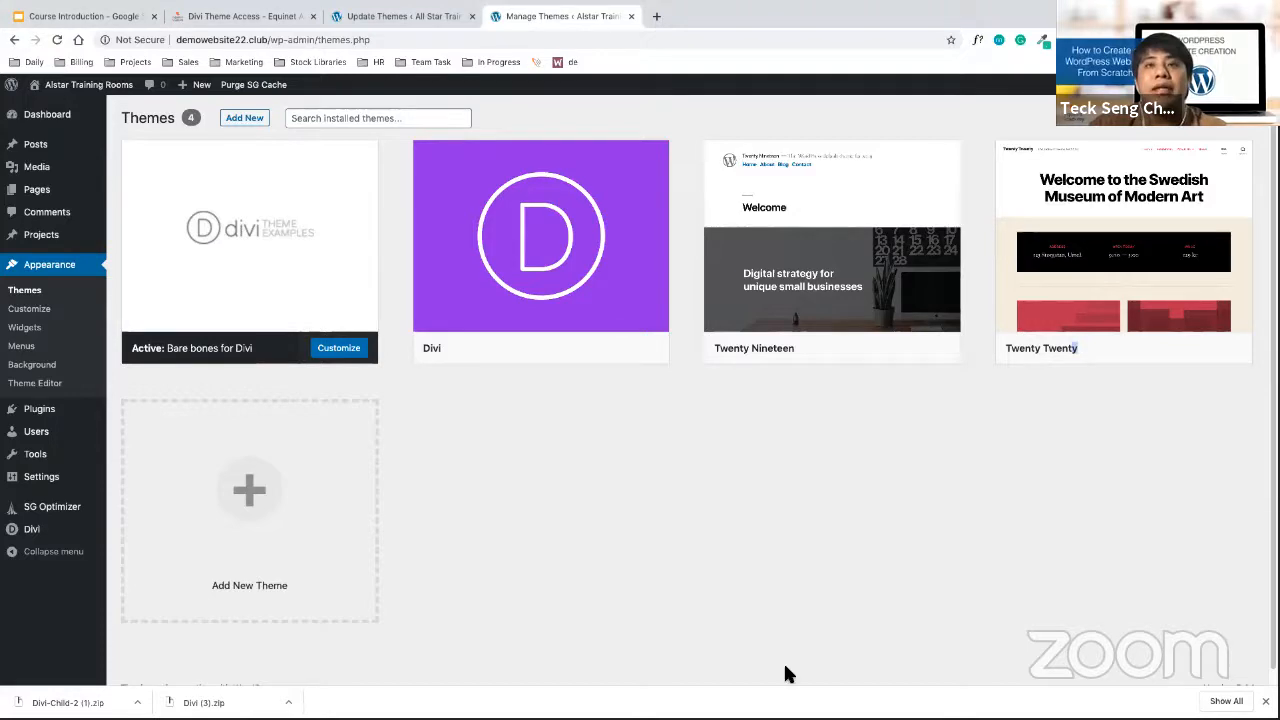
Switch to the Acrobat slides and go to page 65, 'Free Plugins & Premium Plugins'
{"action": "key", "text": "ctrl+Up"}
{"action": "left_click", "coordinate": [665, 62]}
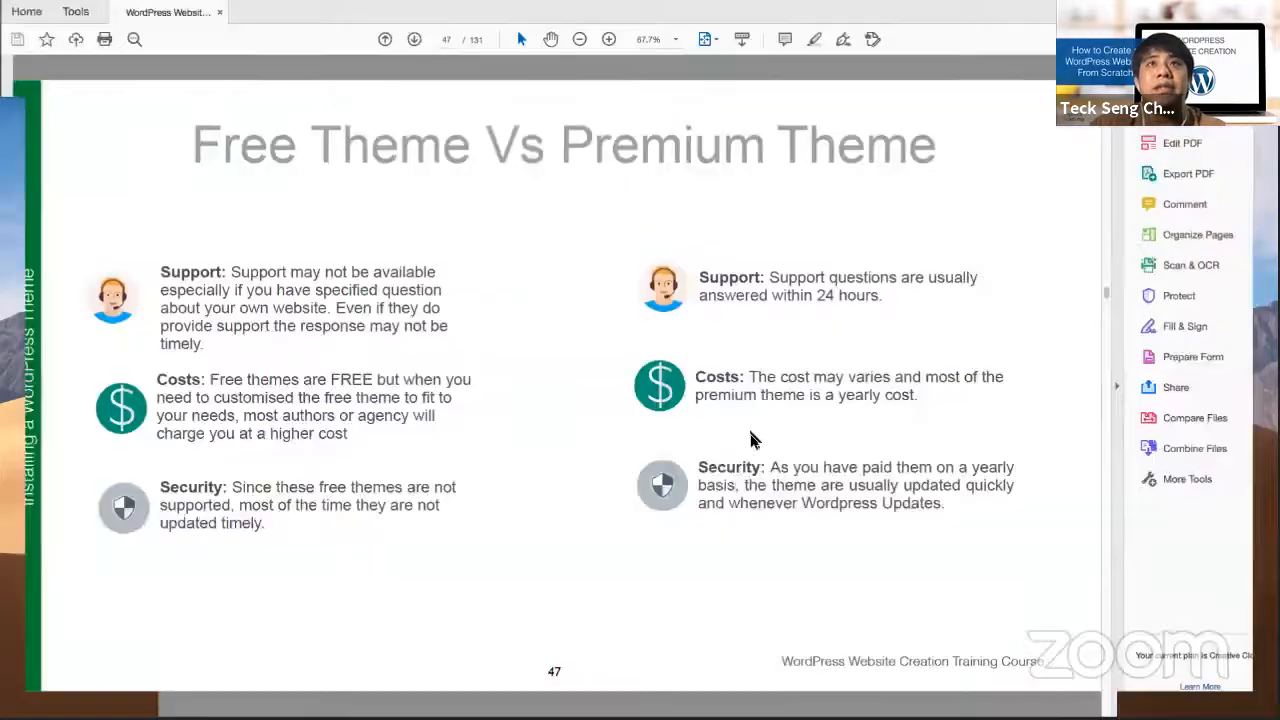
{"action": "key", "text": "Right"}
{"action": "key", "text": "Right"}
{"action": "key", "text": "Right"}
{"action": "key", "text": "Right"}
{"action": "key", "text": "Right"}
{"action": "key", "text": "Right"}
{"action": "key", "text": "Right"}
{"action": "key", "text": "Right"}
{"action": "key", "text": "Right"}
{"action": "key", "text": "Right"}
{"action": "key", "text": "Right"}
{"action": "key", "text": "Right"}
{"action": "key", "text": "Right"}
{"action": "key", "text": "Right"}
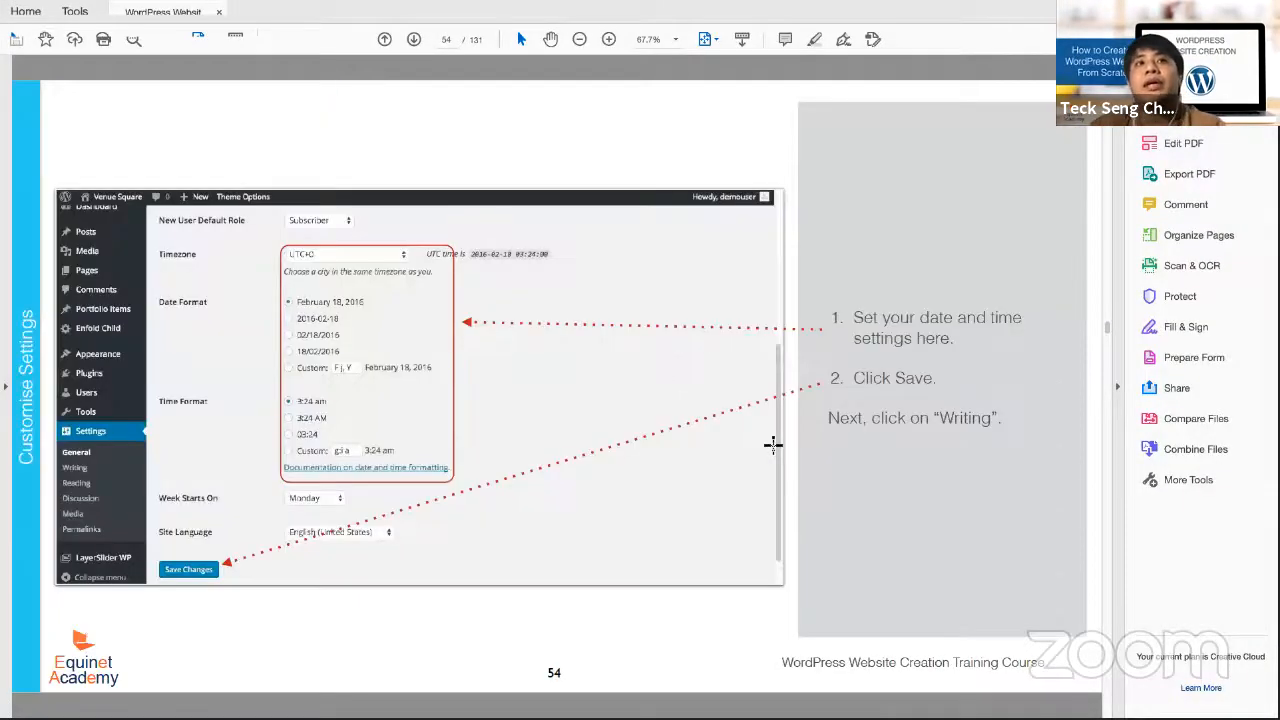
{"action": "key", "text": "Right"}
{"action": "key", "text": "Right"}
{"action": "key", "text": "Right"}
{"action": "key", "text": "Left"}
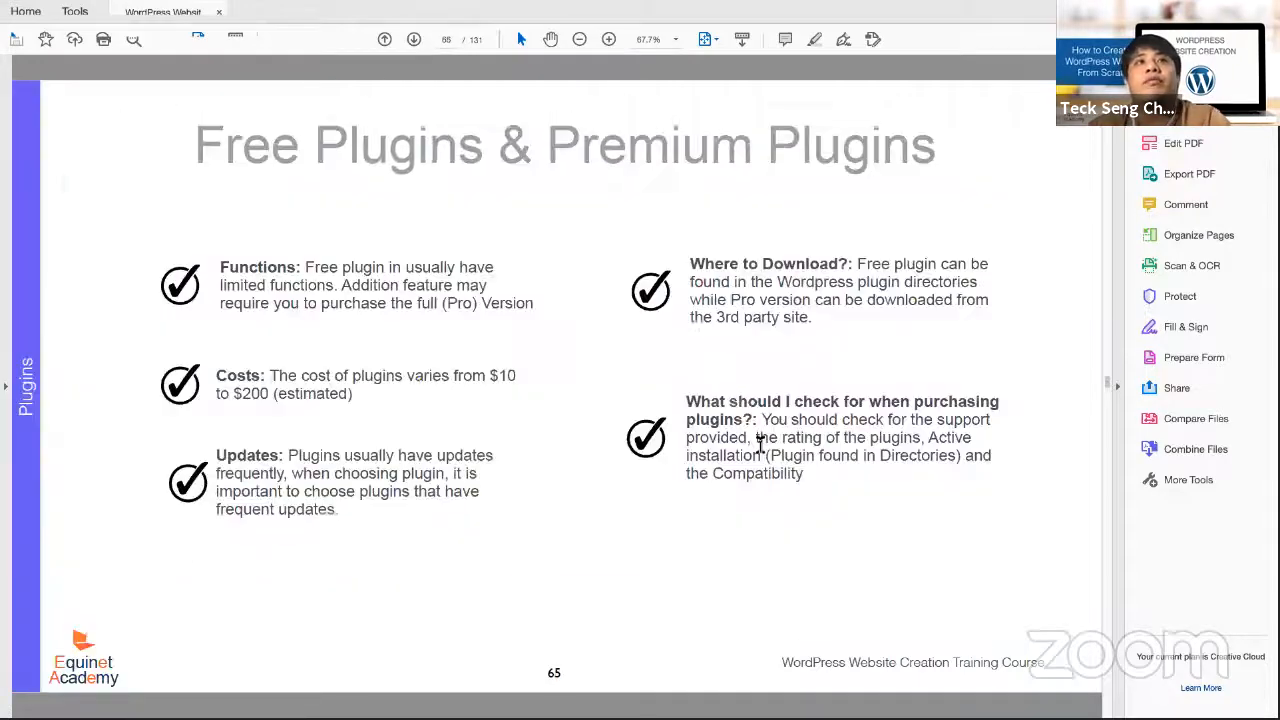
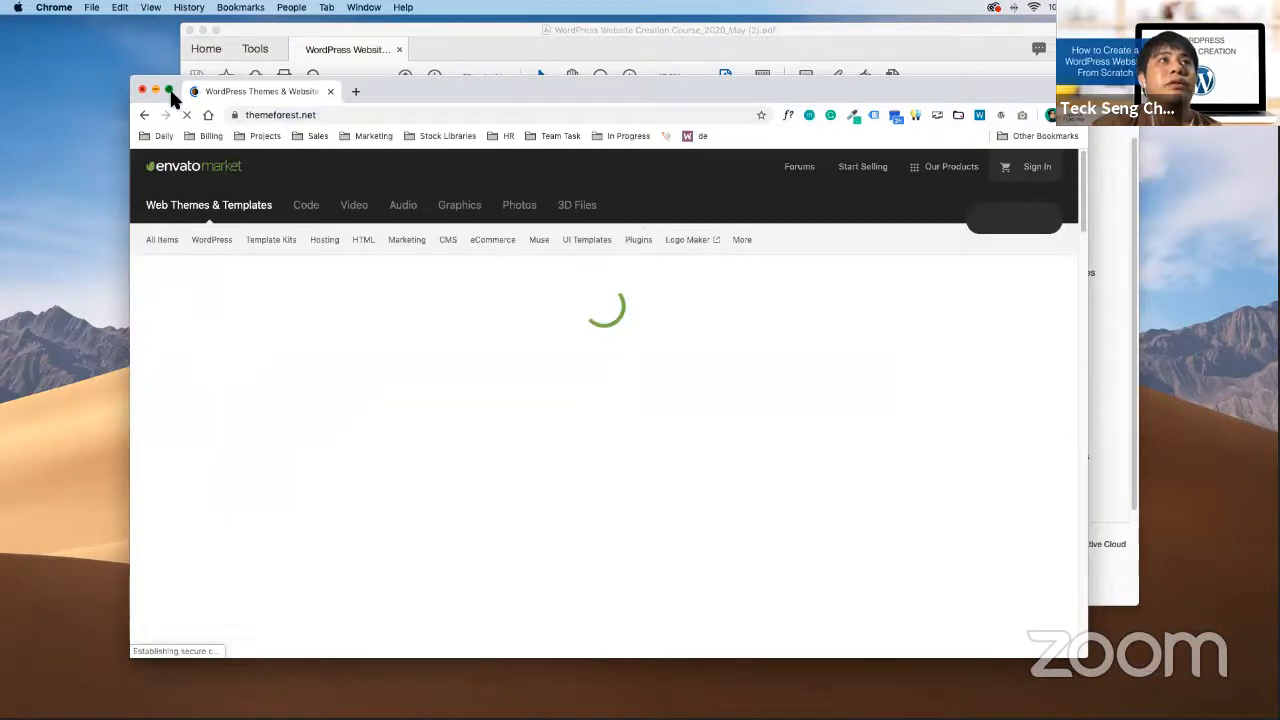
Switch the ThemeForest WordPress themes page to full screen
{"action": "left_click", "coordinate": [170, 91]}
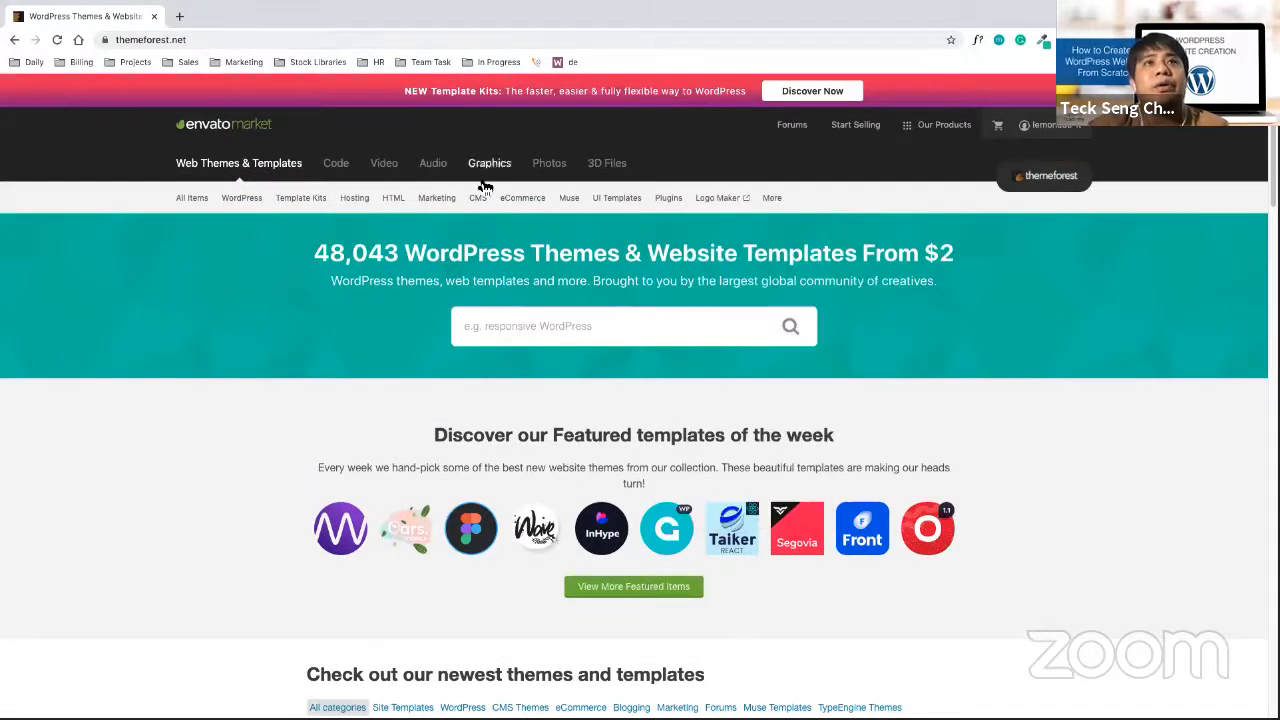
{"action": "mouse_move", "coordinate": [250, 204]}
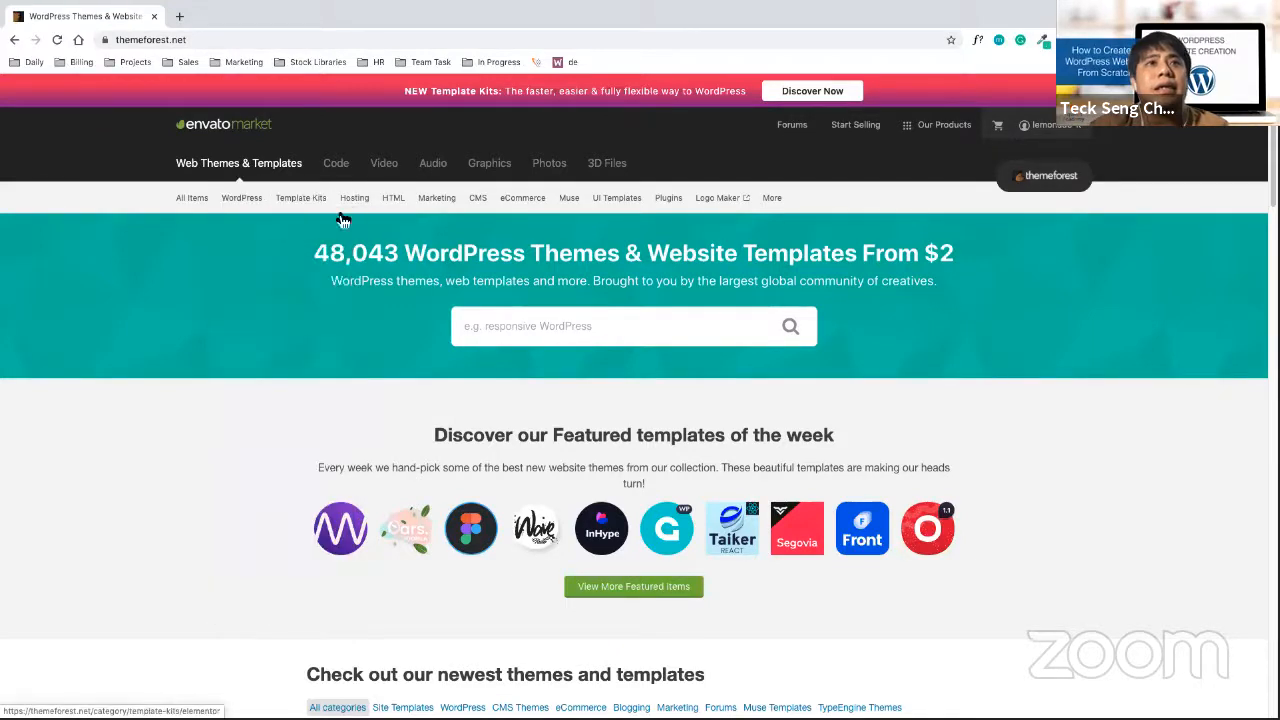
Open CodeCanyon's WordPress plugins category, scroll to New bestsellers, then leave full screen
{"action": "left_click", "coordinate": [667, 202]}
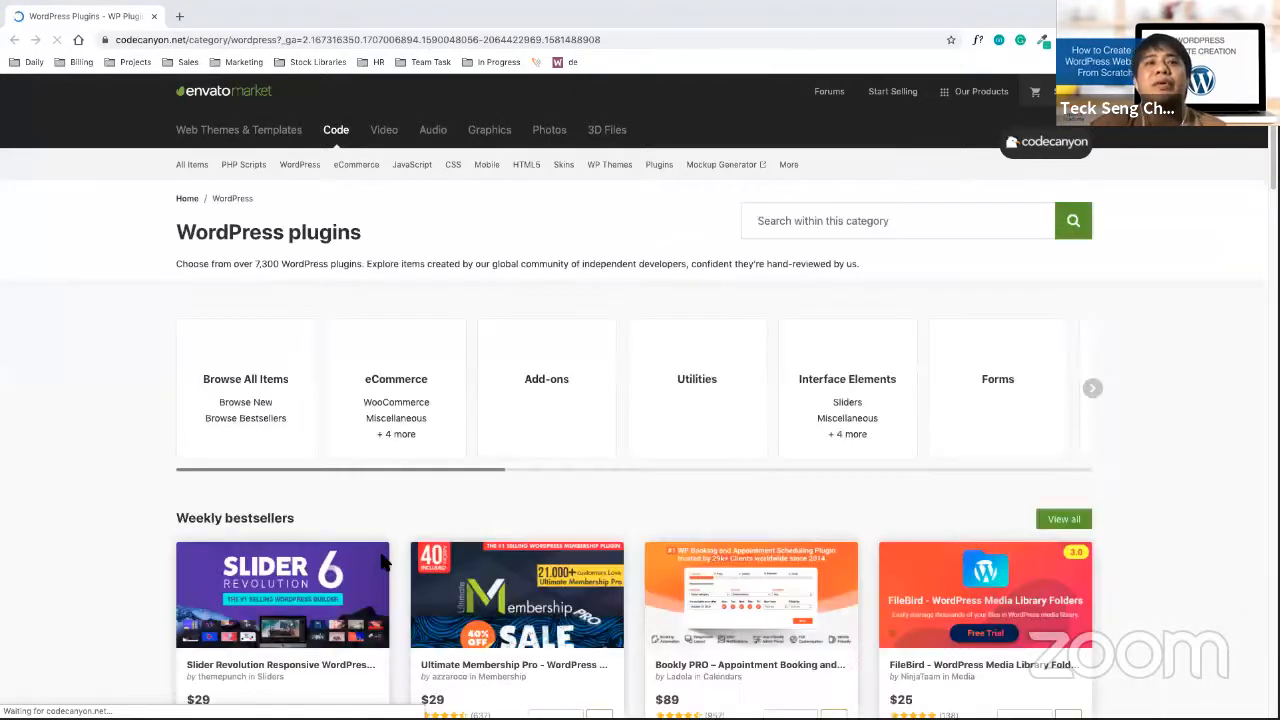
{"action": "scroll", "coordinate": [390, 565], "scroll_direction": "down", "scroll_amount": 2}
{"action": "scroll", "coordinate": [379, 578], "scroll_direction": "up", "scroll_amount": 1}
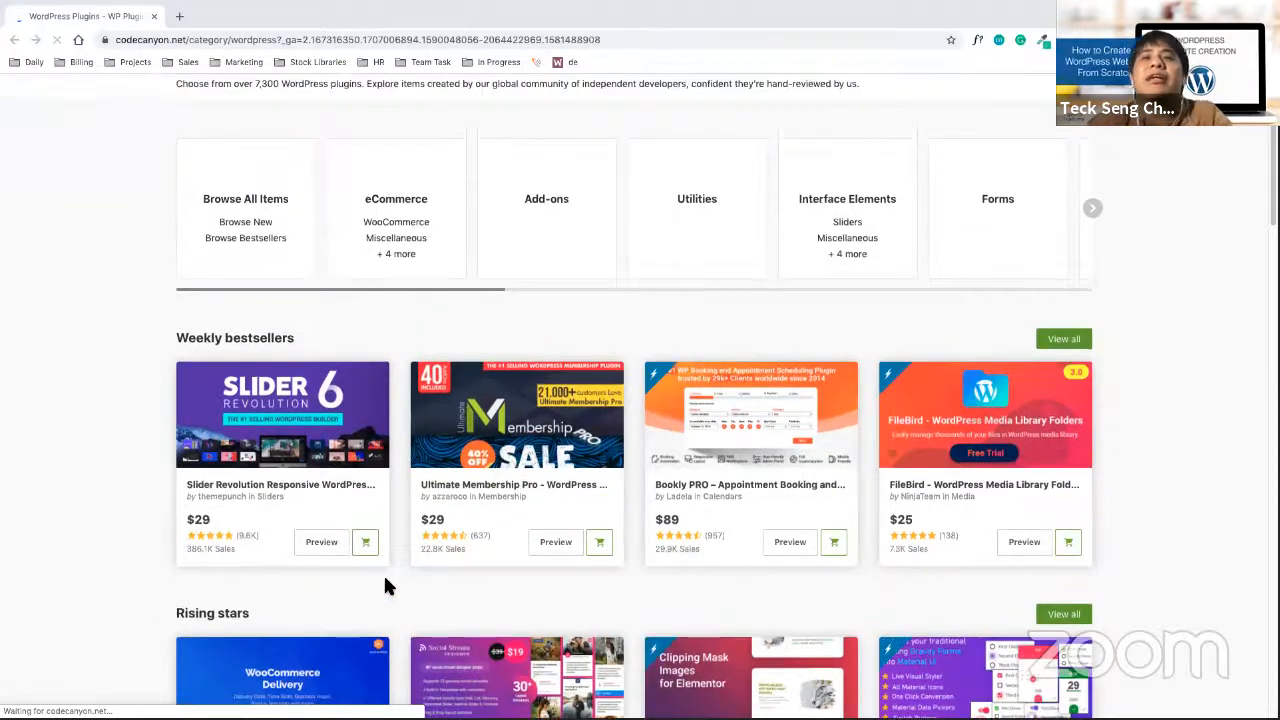
{"action": "scroll", "coordinate": [383, 573], "scroll_direction": "down", "scroll_amount": 2}
{"action": "scroll", "coordinate": [371, 605], "scroll_direction": "down", "scroll_amount": 5}
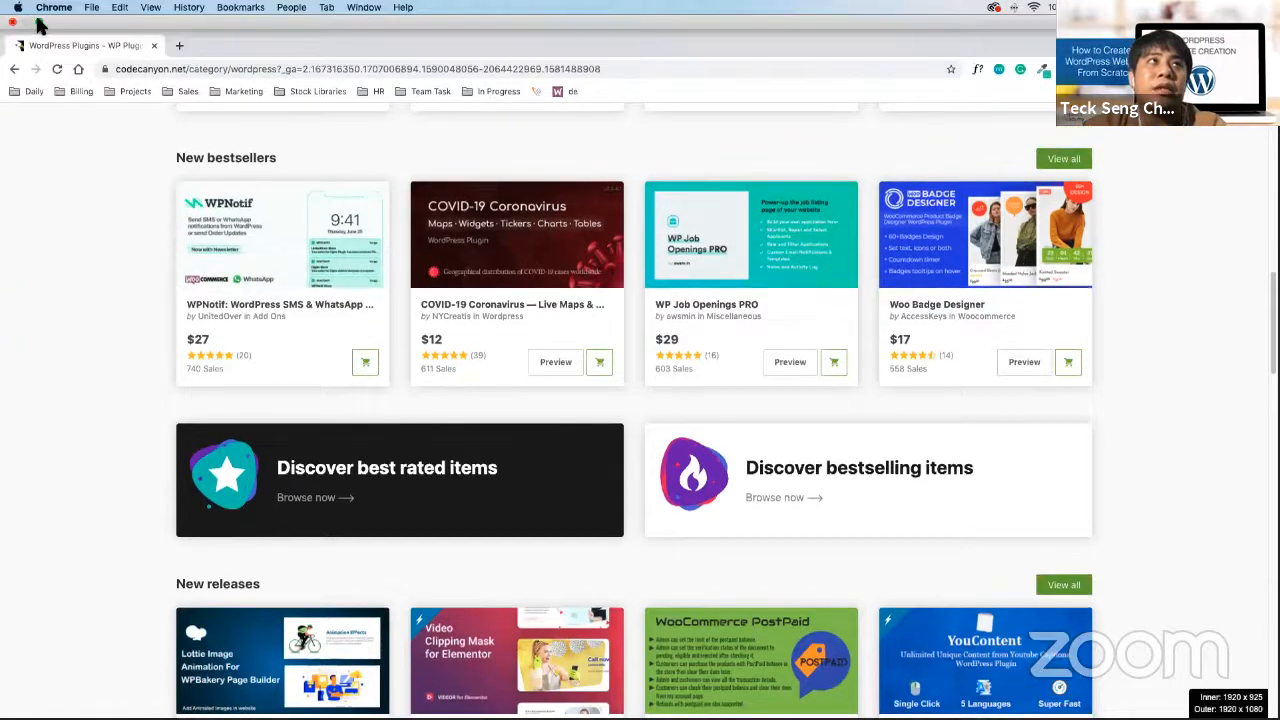
{"action": "left_click", "coordinate": [38, 22]}
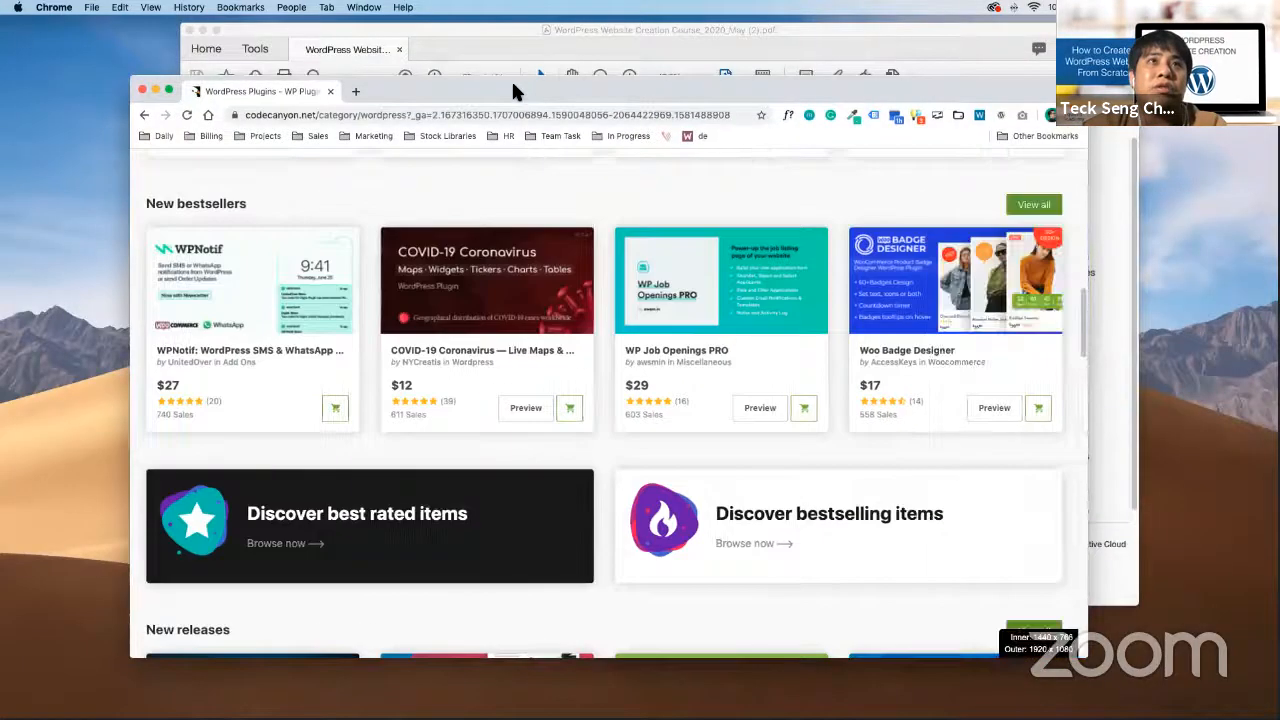
Open a new blank tab beside the CodeCanyon WordPress Plugins page
{"action": "left_click", "coordinate": [352, 90]}
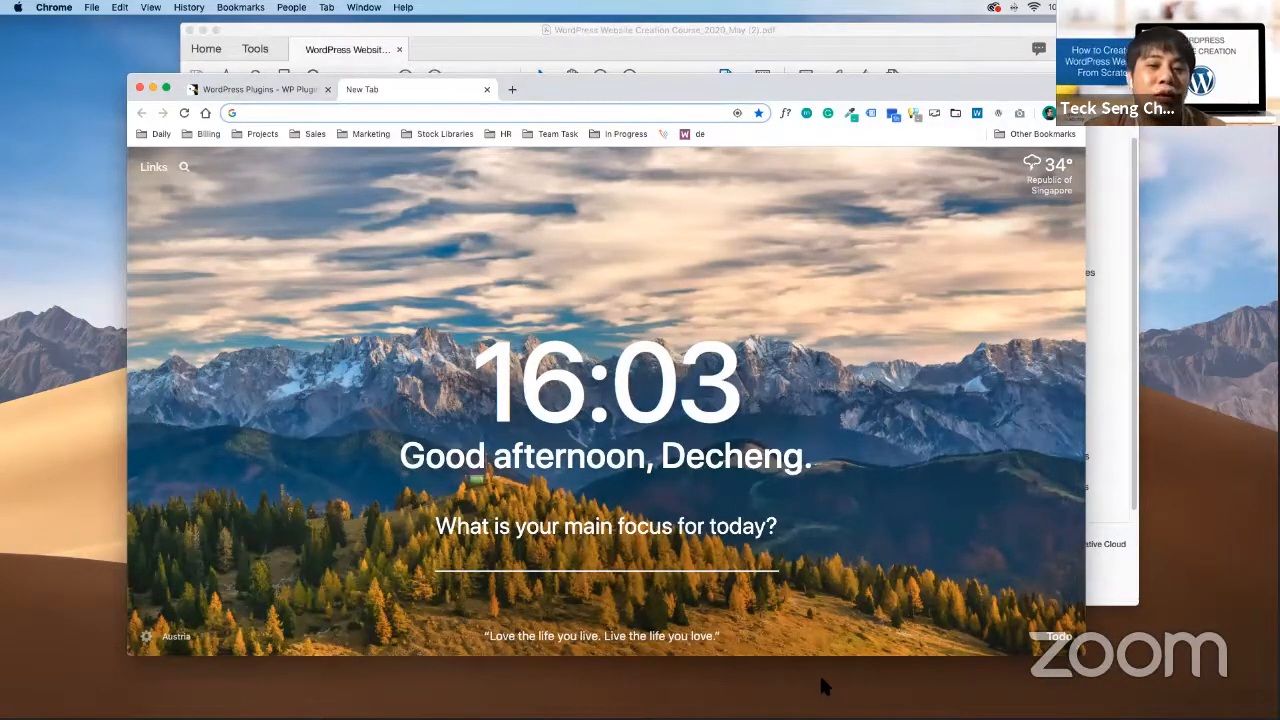
Load the demowebsite22.club site in the new tab
{"action": "left_click", "coordinate": [868, 629]}
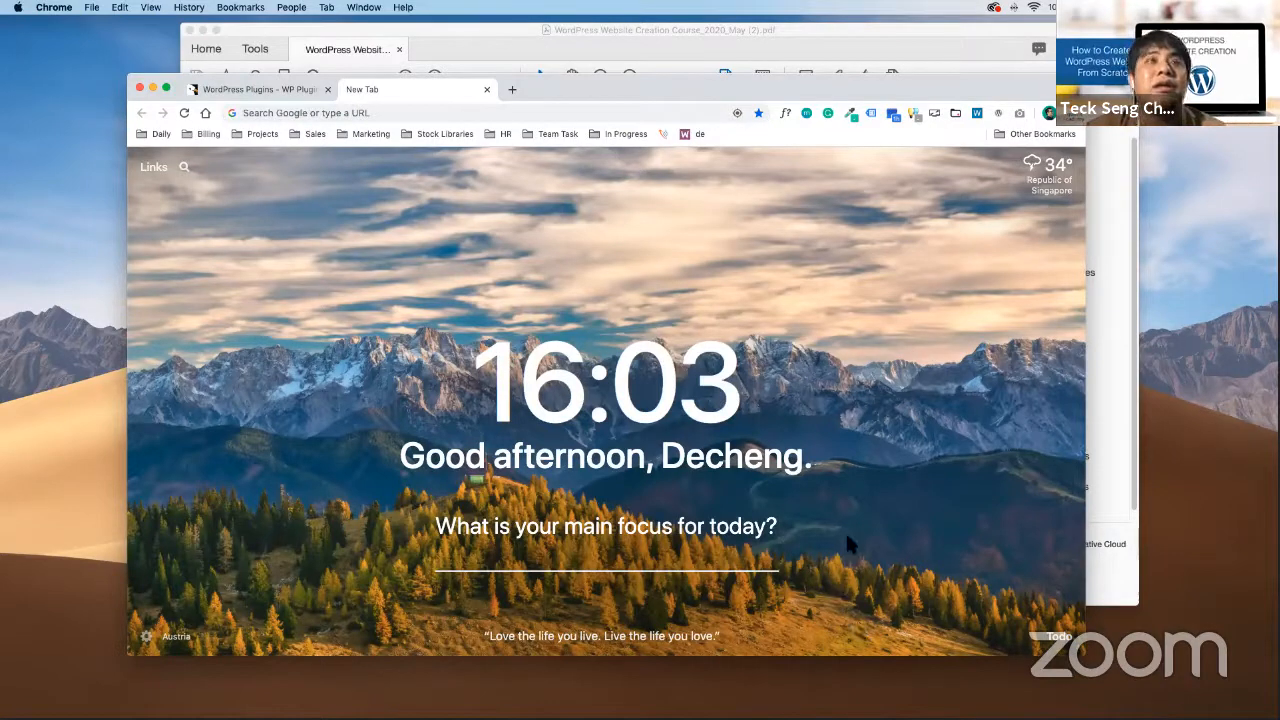
{"action": "left_click", "coordinate": [543, 113]}
{"action": "type", "text": "demowebsite22.club"}
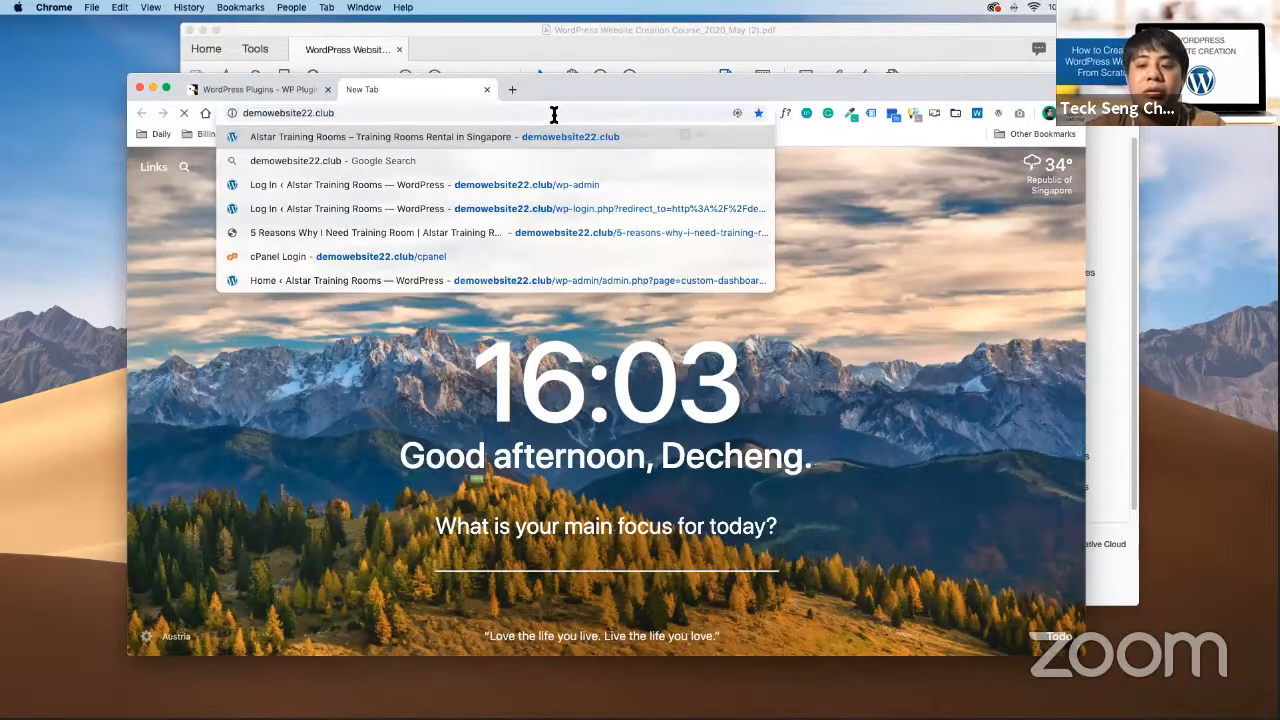
{"action": "key", "text": "Return"}
Enlarge the browser window and go to demowebsite22.club/wp-admin
{"action": "left_click_drag", "start_coordinate": [1084, 655], "coordinate": [1137, 672]}
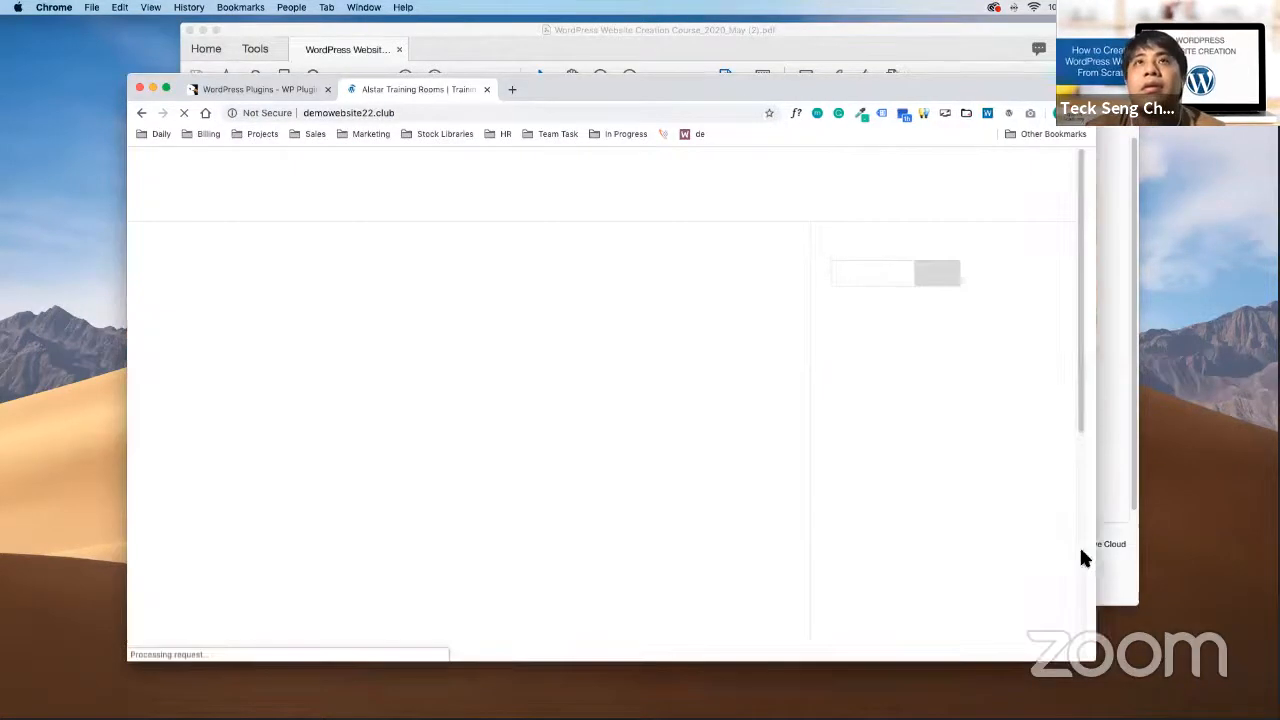
{"action": "left_click_drag", "start_coordinate": [692, 84], "coordinate": [670, 78]}
{"action": "left_click", "coordinate": [480, 109]}
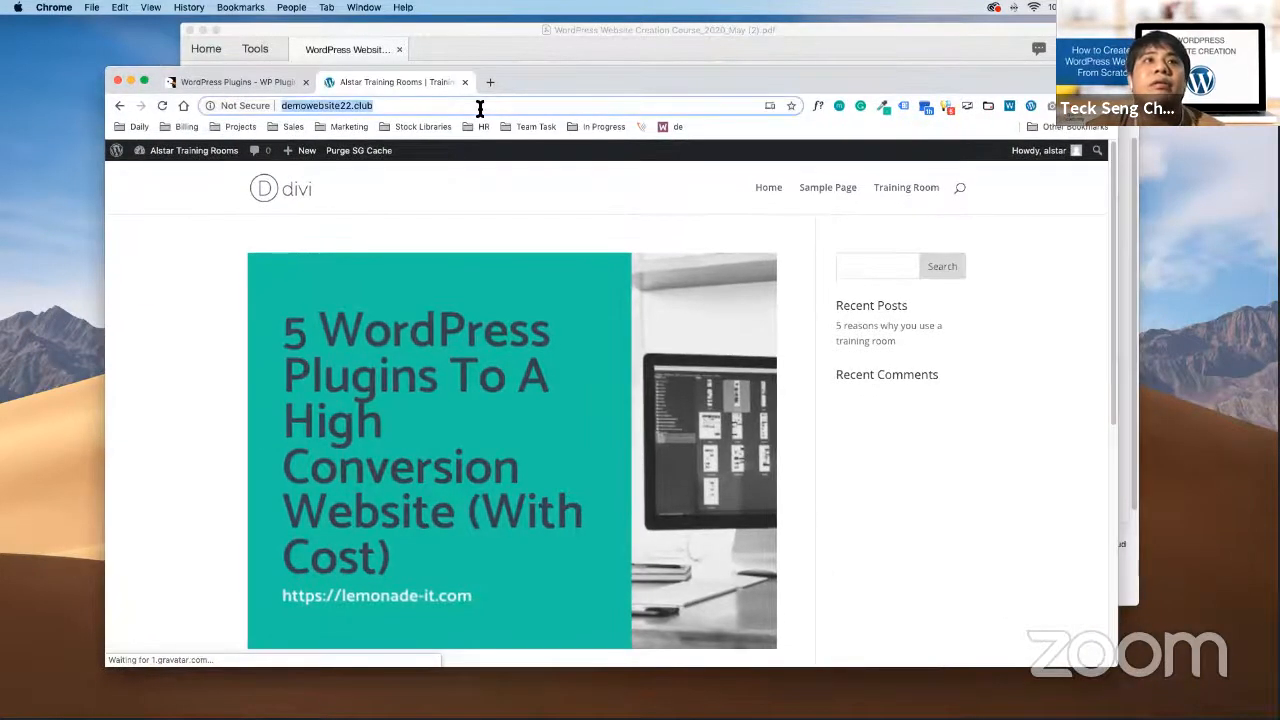
{"action": "left_click", "coordinate": [484, 109]}
{"action": "type", "text": "/wp-admin"}
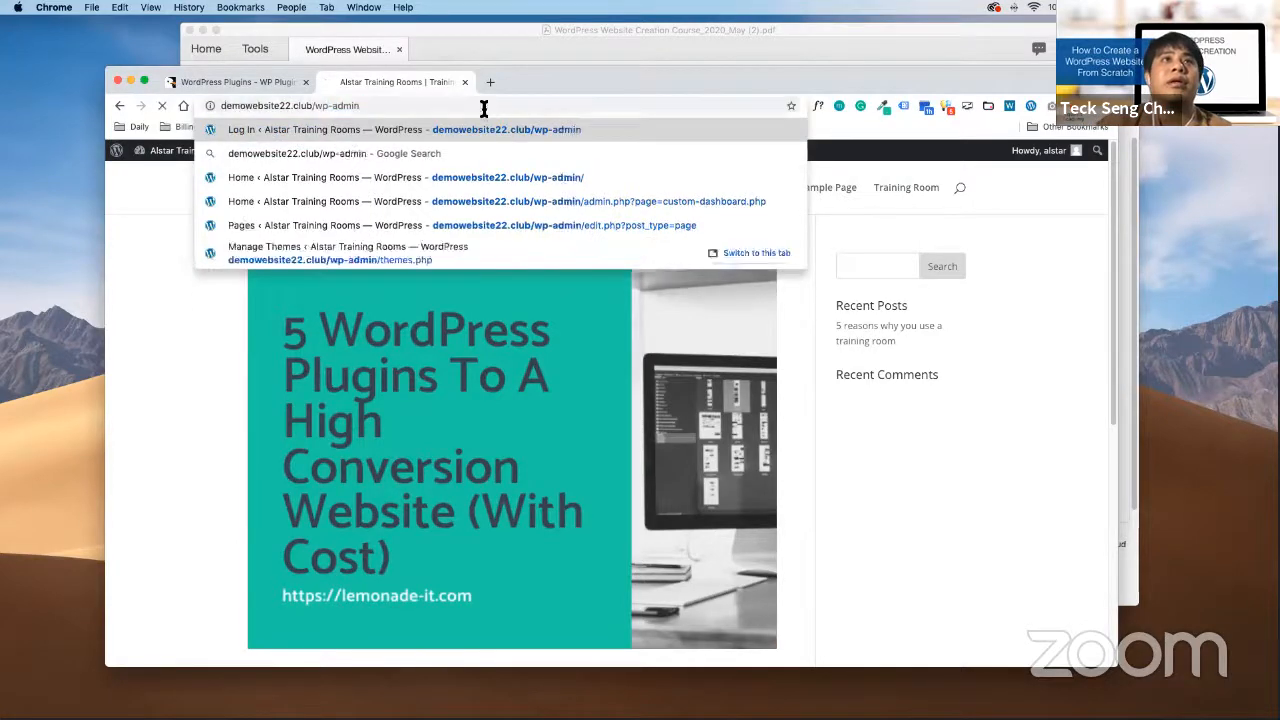
{"action": "key", "text": "Return"}
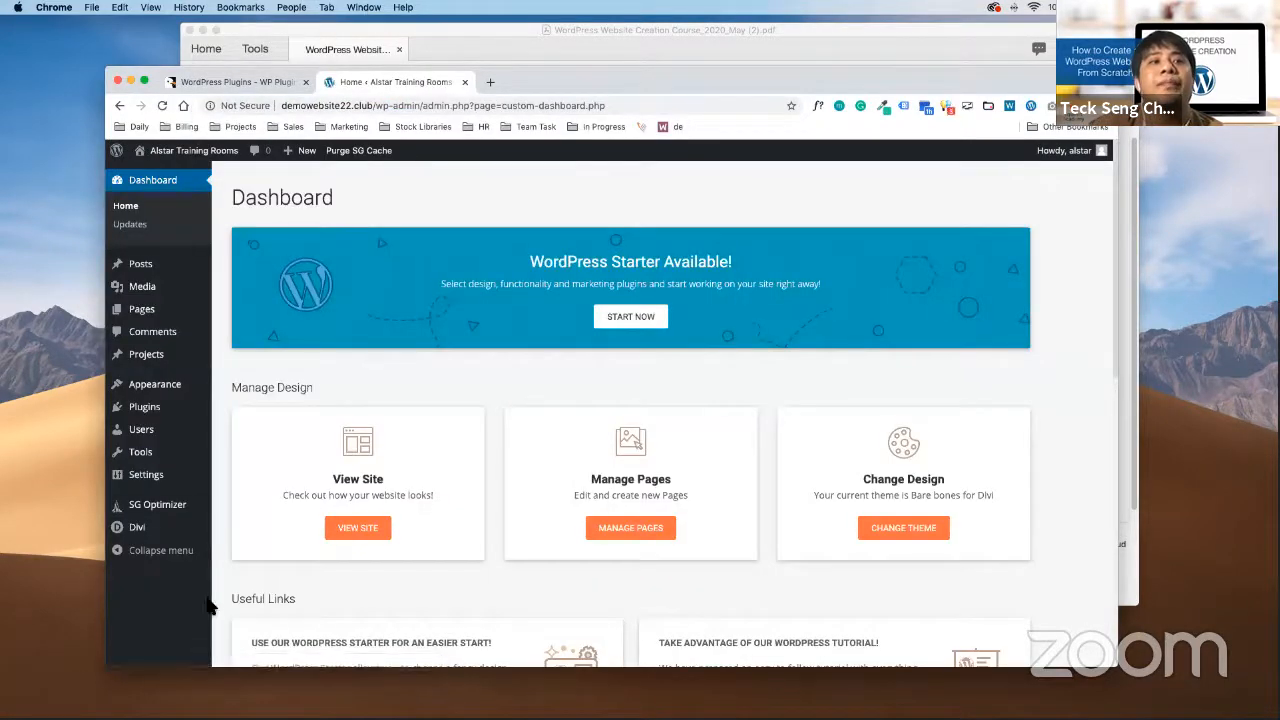
In full screen, search Plugins > Add New for 'under construction'
{"action": "left_click", "coordinate": [144, 80]}
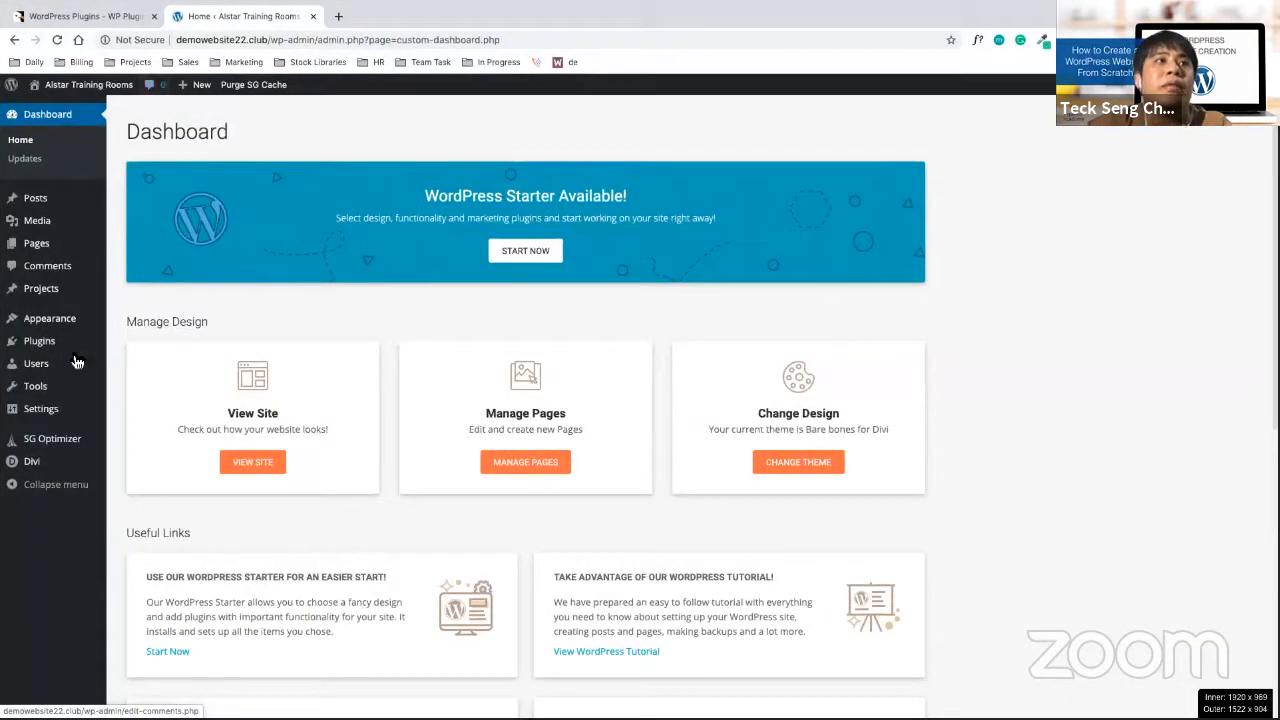
{"action": "left_click", "coordinate": [146, 370]}
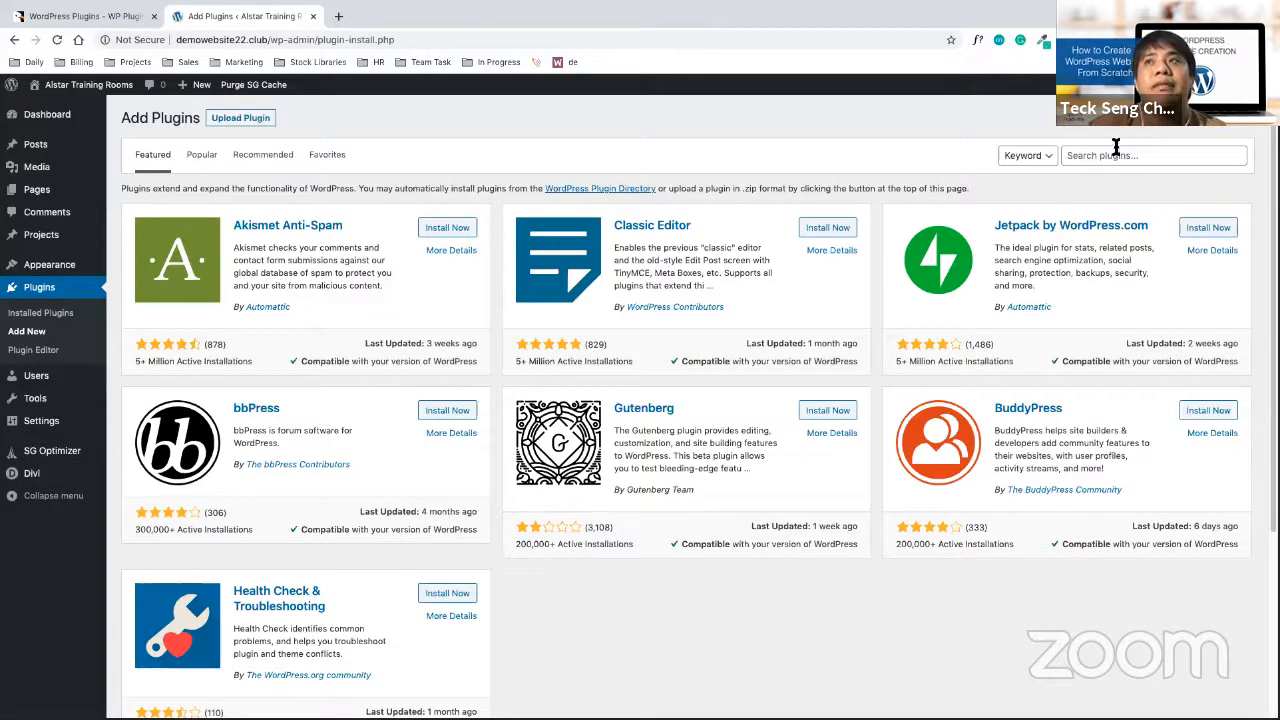
{"action": "left_click", "coordinate": [1114, 155]}
{"action": "type", "text": "under c"}
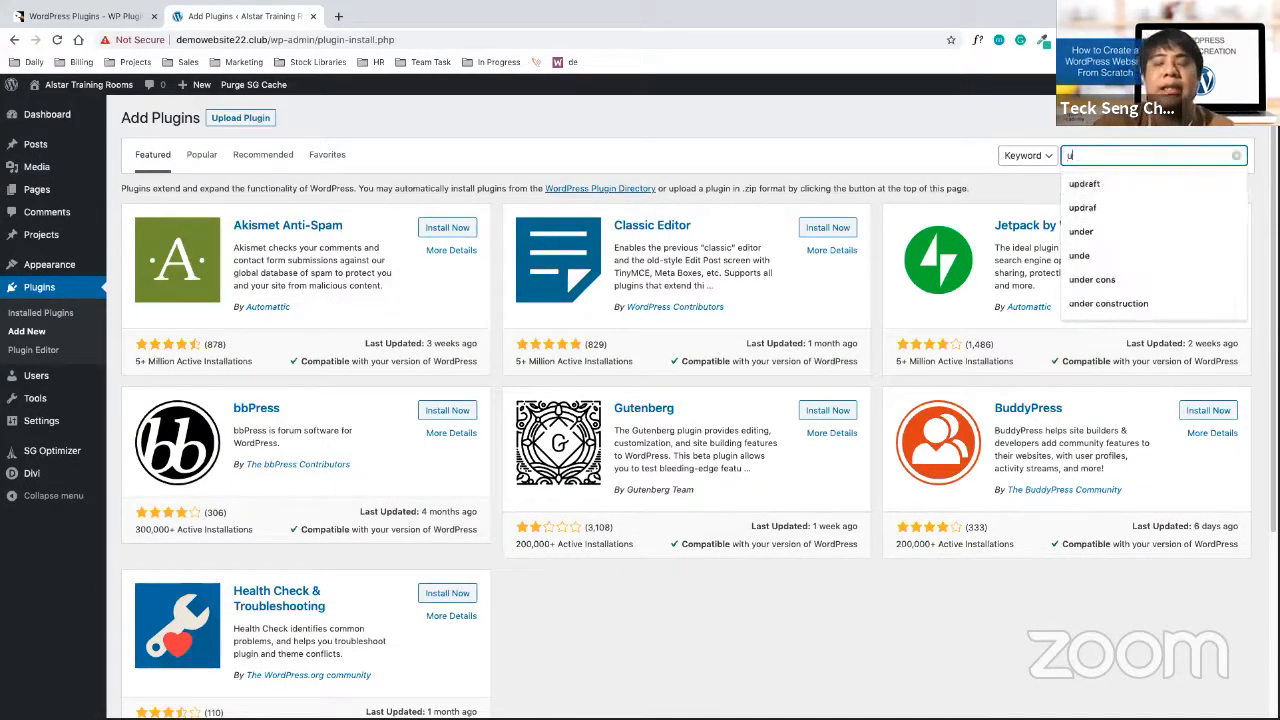
{"action": "type", "text": "onstruct"}
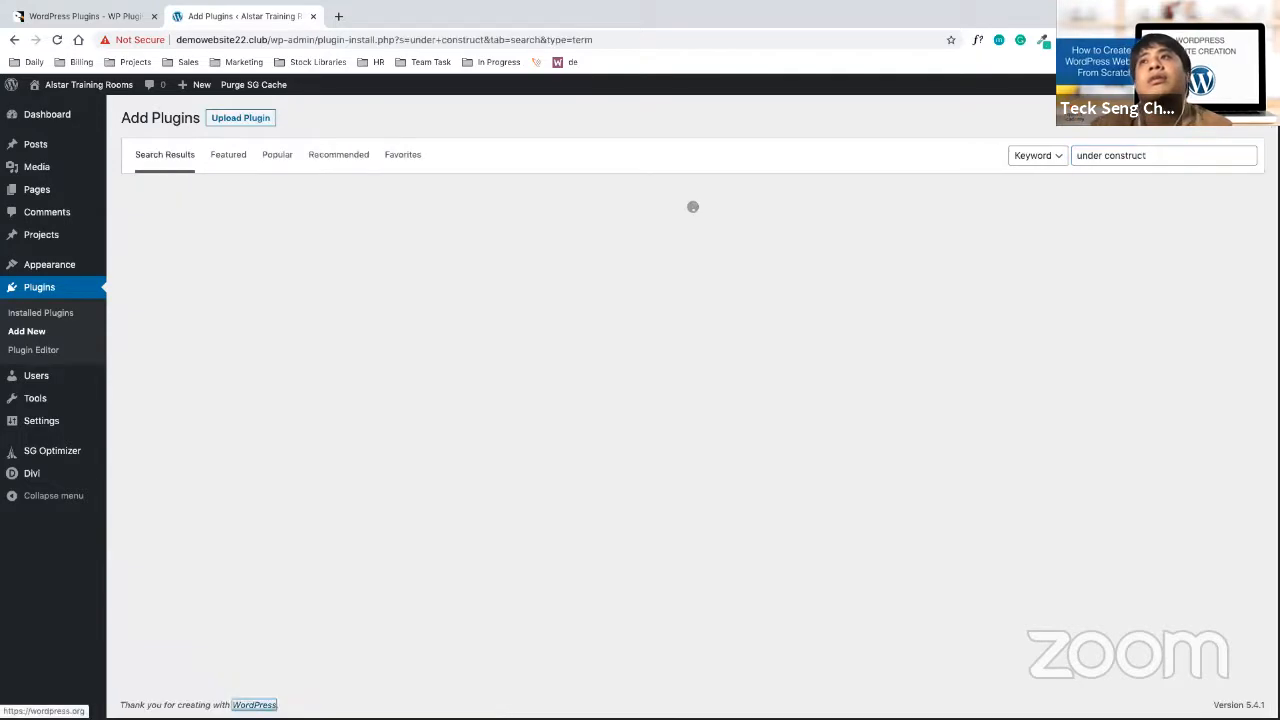
{"action": "left_click", "coordinate": [1194, 154]}
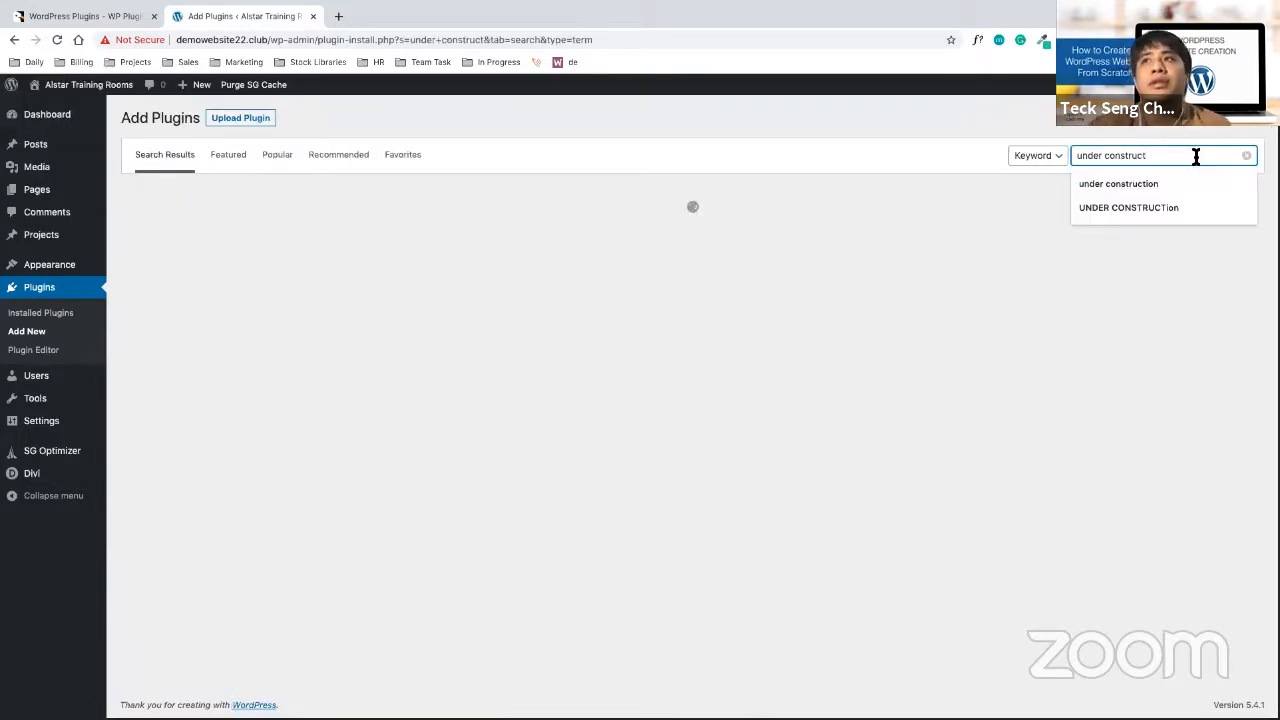
{"action": "type", "text": "ion"}
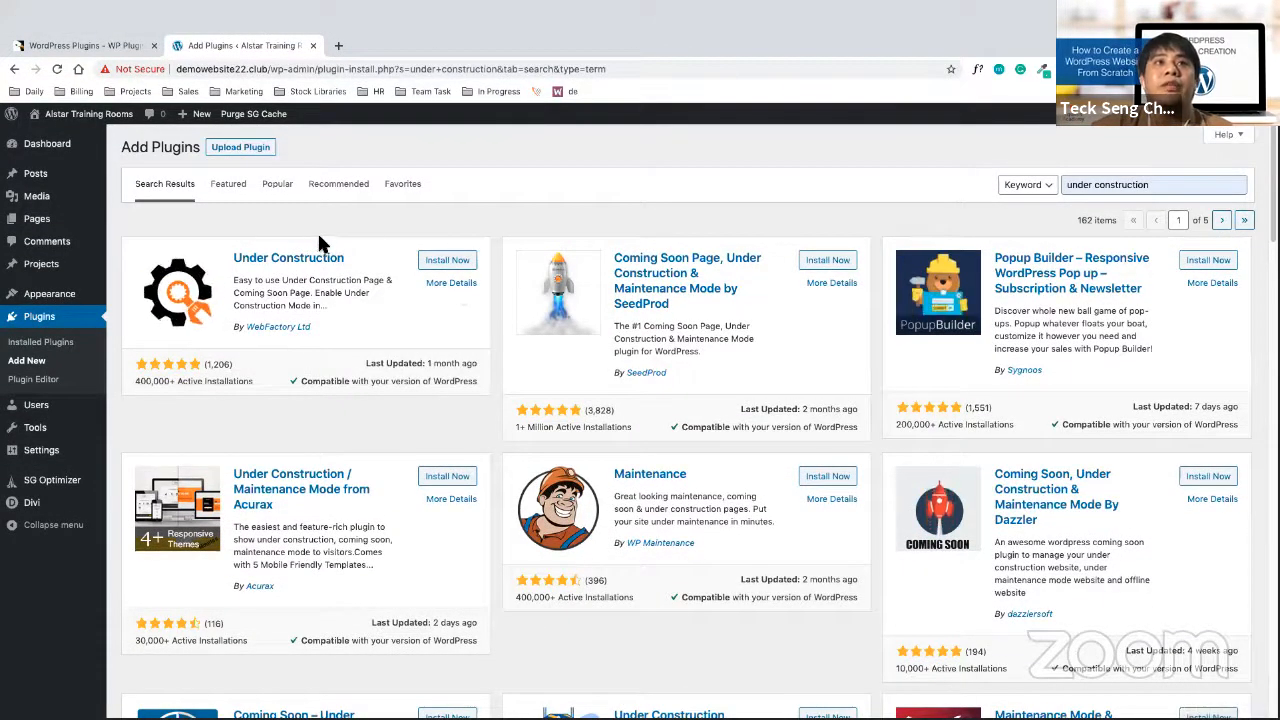
Mark the first three results as options 1-3 and circle their descriptions
{"action": "left_click_drag", "start_coordinate": [326, 222], "coordinate": [322, 226]}
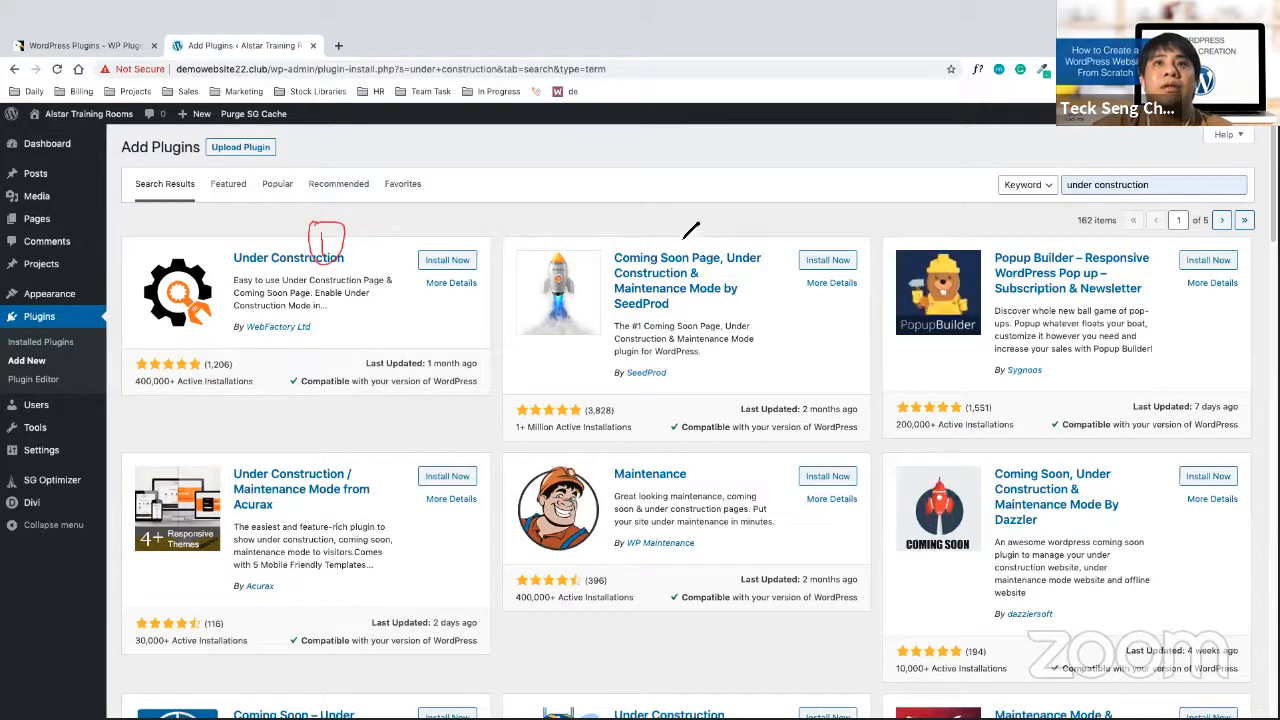
{"action": "left_click_drag", "start_coordinate": [680, 212], "coordinate": [693, 240]}
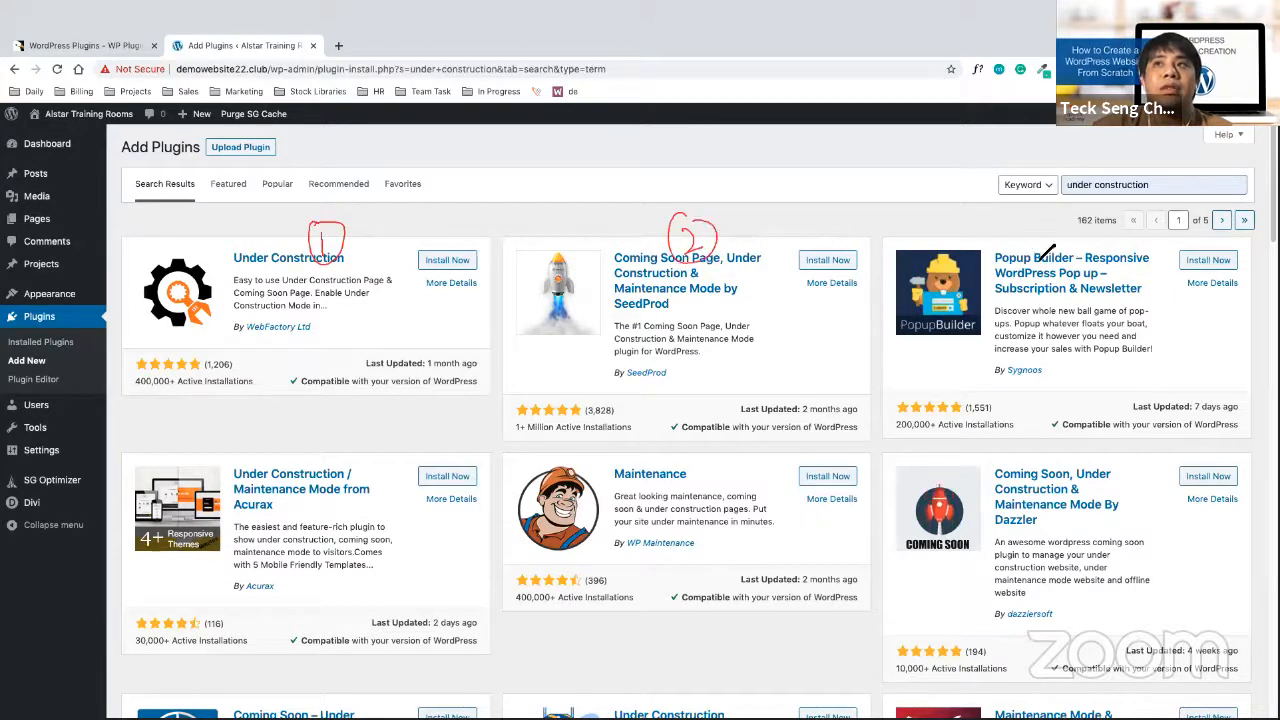
{"action": "left_click_drag", "start_coordinate": [1040, 261], "coordinate": [1024, 232]}
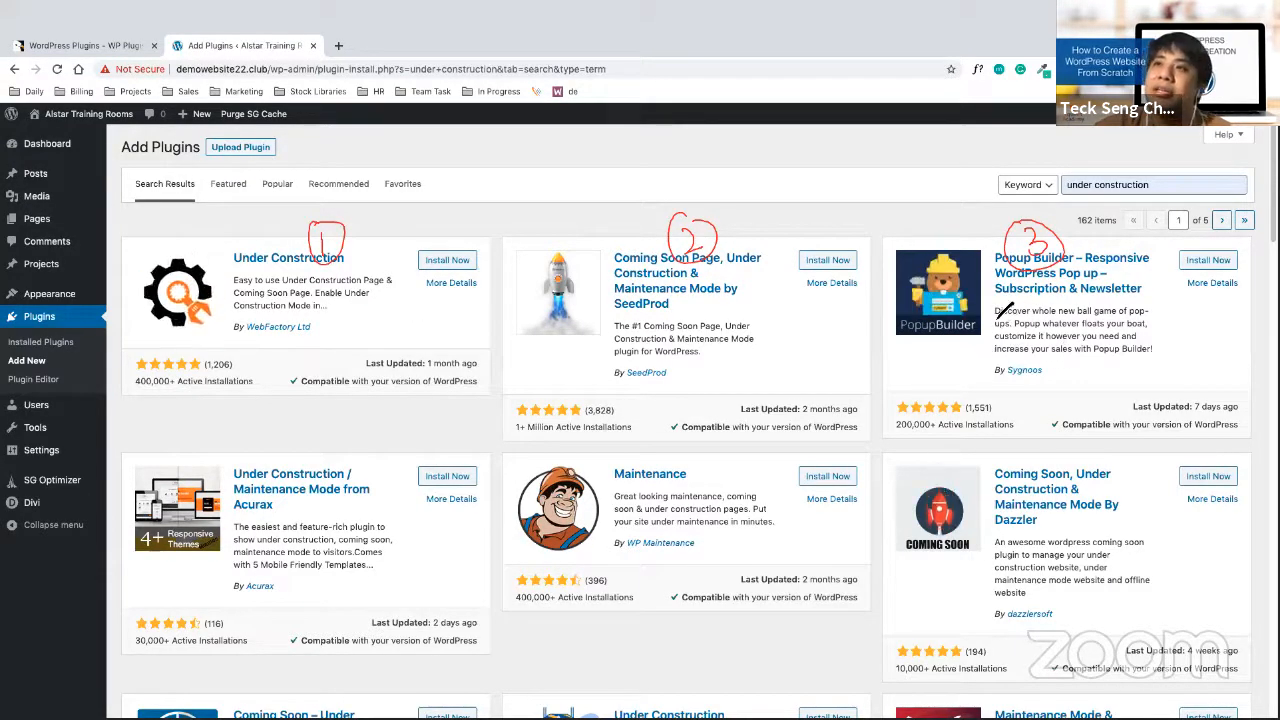
{"action": "left_click_drag", "start_coordinate": [1004, 302], "coordinate": [997, 356]}
{"action": "left_click_drag", "start_coordinate": [614, 307], "coordinate": [621, 360]}
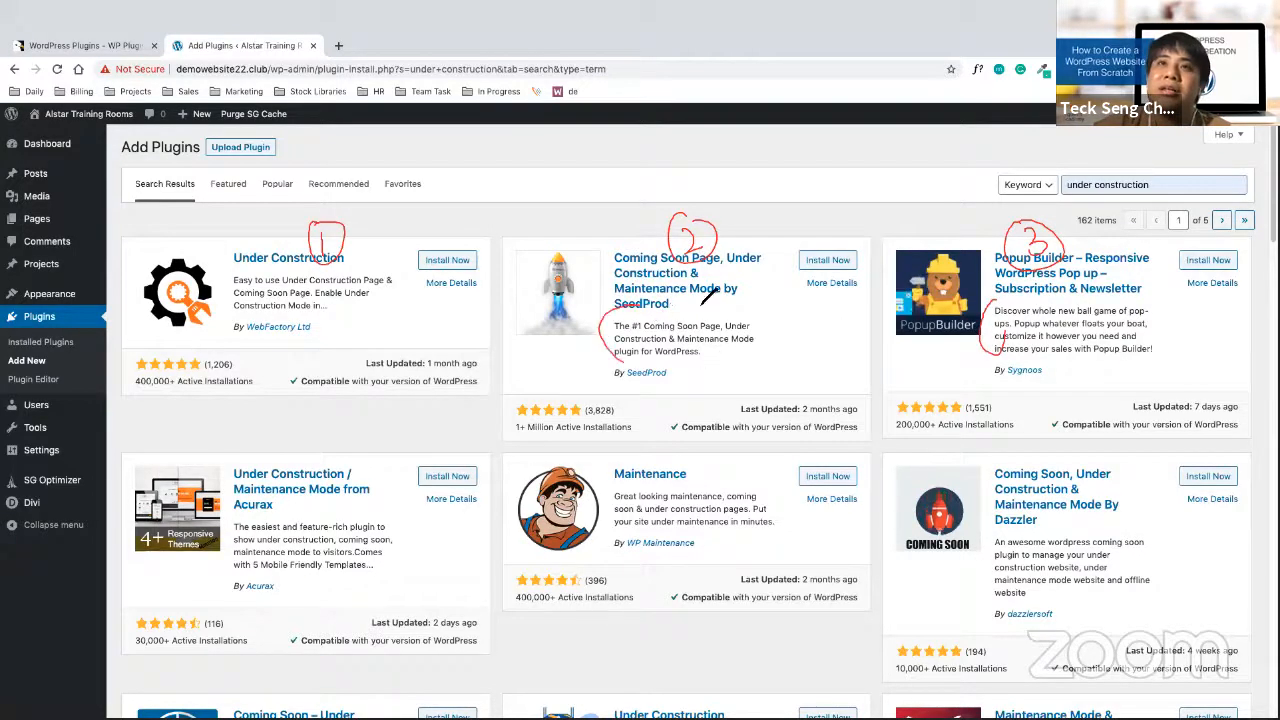
{"action": "left_click_drag", "start_coordinate": [703, 299], "coordinate": [618, 362]}
{"action": "left_click_drag", "start_coordinate": [340, 295], "coordinate": [343, 258]}
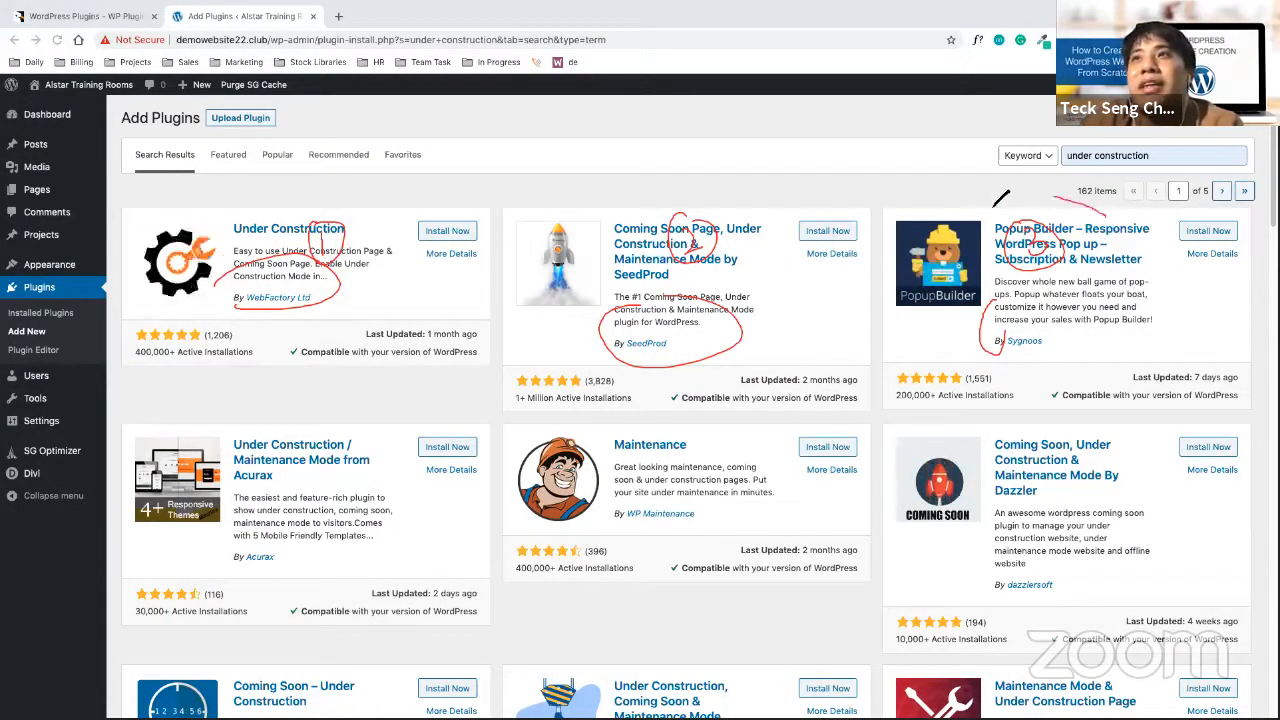
Cross out Popup Builder as unsuitable and circle the first two cards' Last Updated dates
{"action": "mouse_move", "coordinate": [995, 203]}
{"action": "left_mouse_down"}
{"action": "mouse_move", "coordinate": [1040, 385]}
{"action": "mouse_move", "coordinate": [1108, 212]}
{"action": "left_mouse_up"}
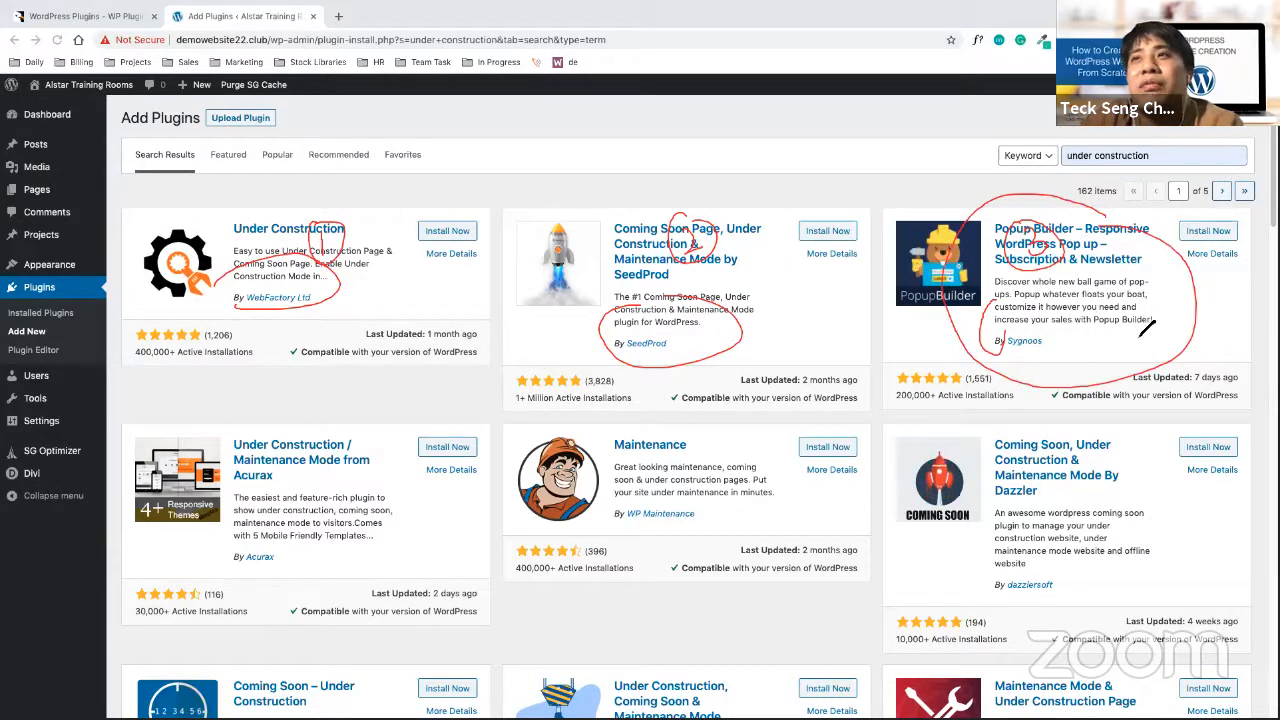
{"action": "mouse_move", "coordinate": [899, 344]}
{"action": "left_mouse_down"}
{"action": "mouse_move", "coordinate": [915, 314]}
{"action": "mouse_move", "coordinate": [926, 320]}
{"action": "left_mouse_up"}
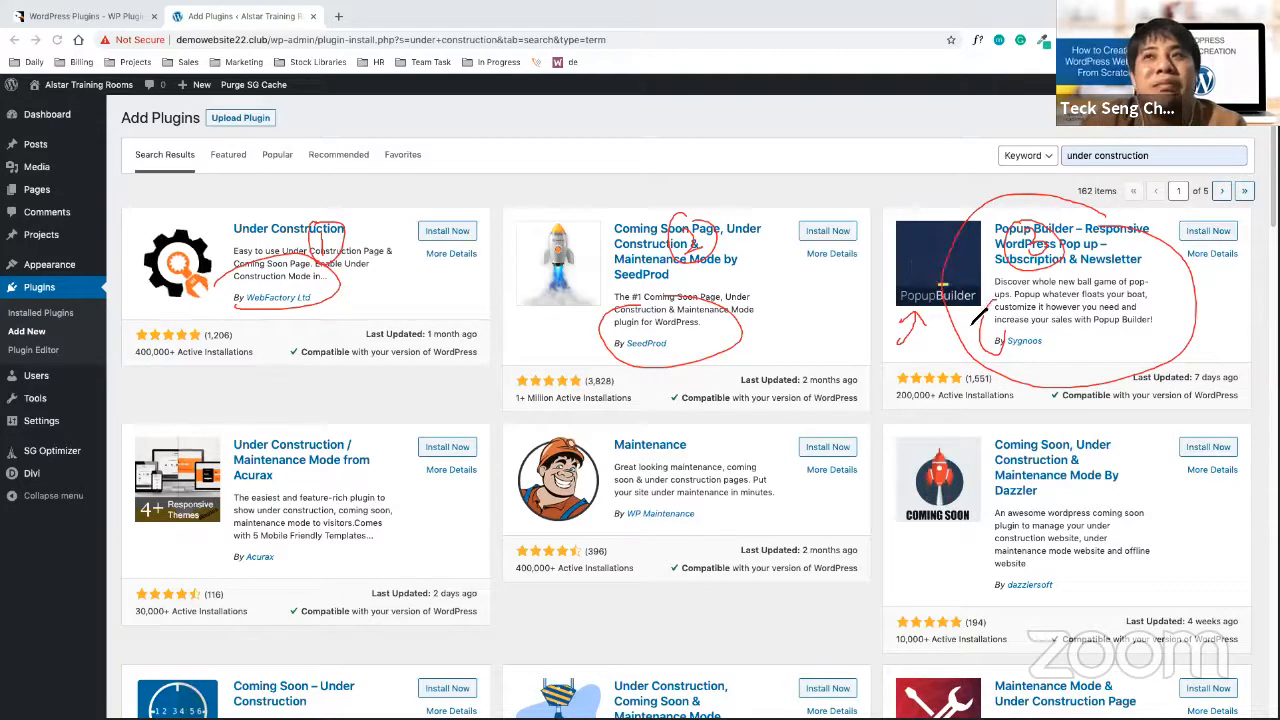
{"action": "left_click_drag", "start_coordinate": [1016, 304], "coordinate": [1148, 301]}
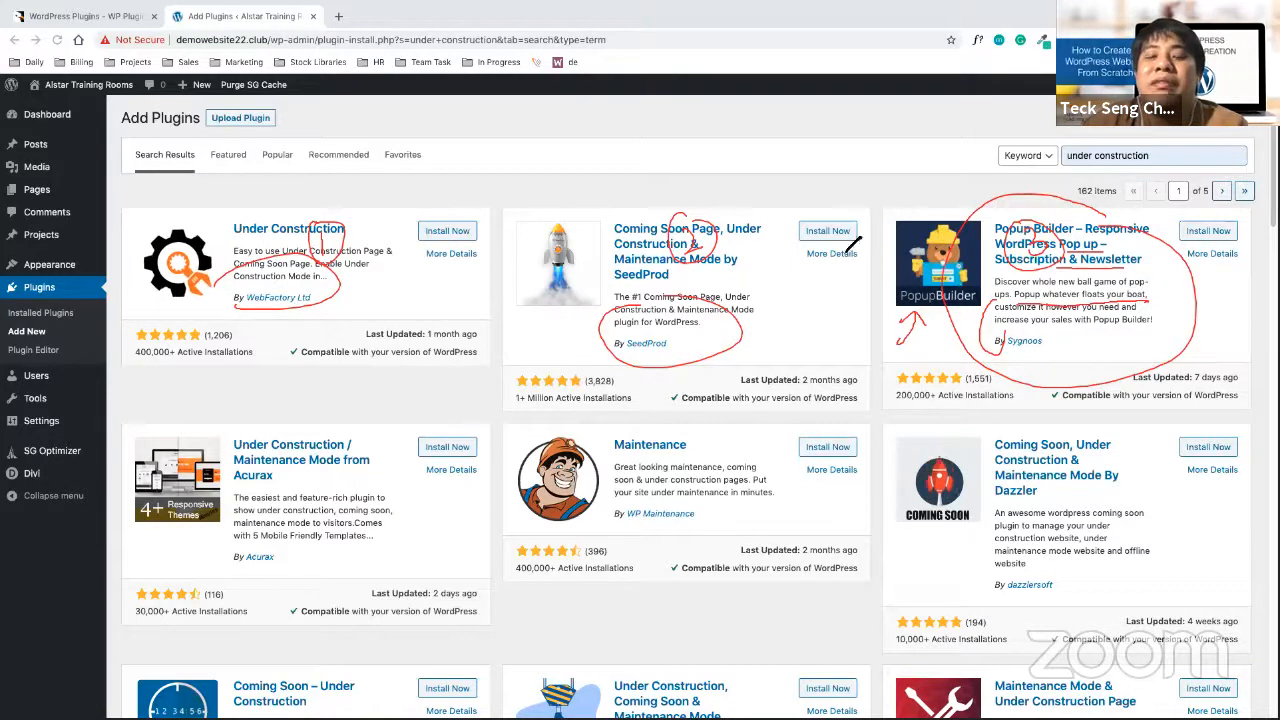
{"action": "left_click_drag", "start_coordinate": [883, 197], "coordinate": [909, 223]}
{"action": "left_click_drag", "start_coordinate": [914, 195], "coordinate": [890, 240]}
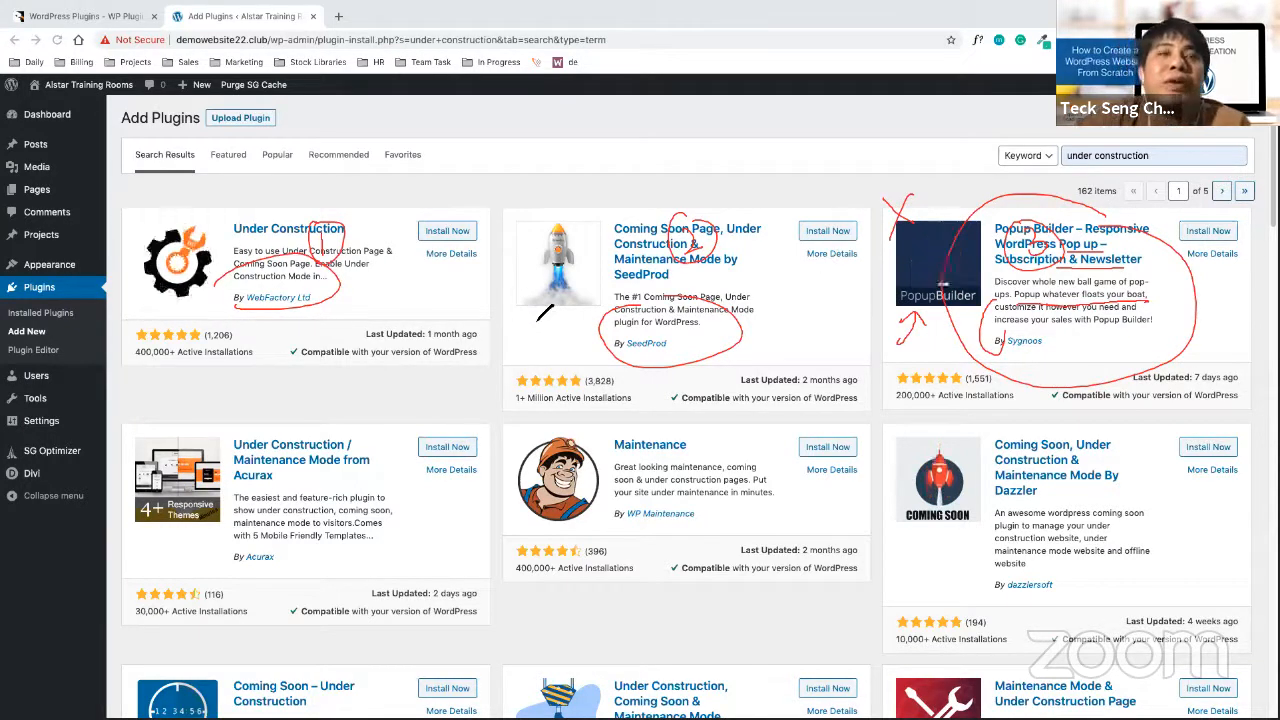
{"action": "mouse_move", "coordinate": [462, 326]}
{"action": "left_mouse_down"}
{"action": "mouse_move", "coordinate": [483, 340]}
{"action": "mouse_move", "coordinate": [470, 340]}
{"action": "left_mouse_up"}
{"action": "mouse_move", "coordinate": [835, 362]}
{"action": "left_mouse_down"}
{"action": "mouse_move", "coordinate": [747, 383]}
{"action": "mouse_move", "coordinate": [856, 384]}
{"action": "mouse_move", "coordinate": [845, 362]}
{"action": "left_mouse_up"}
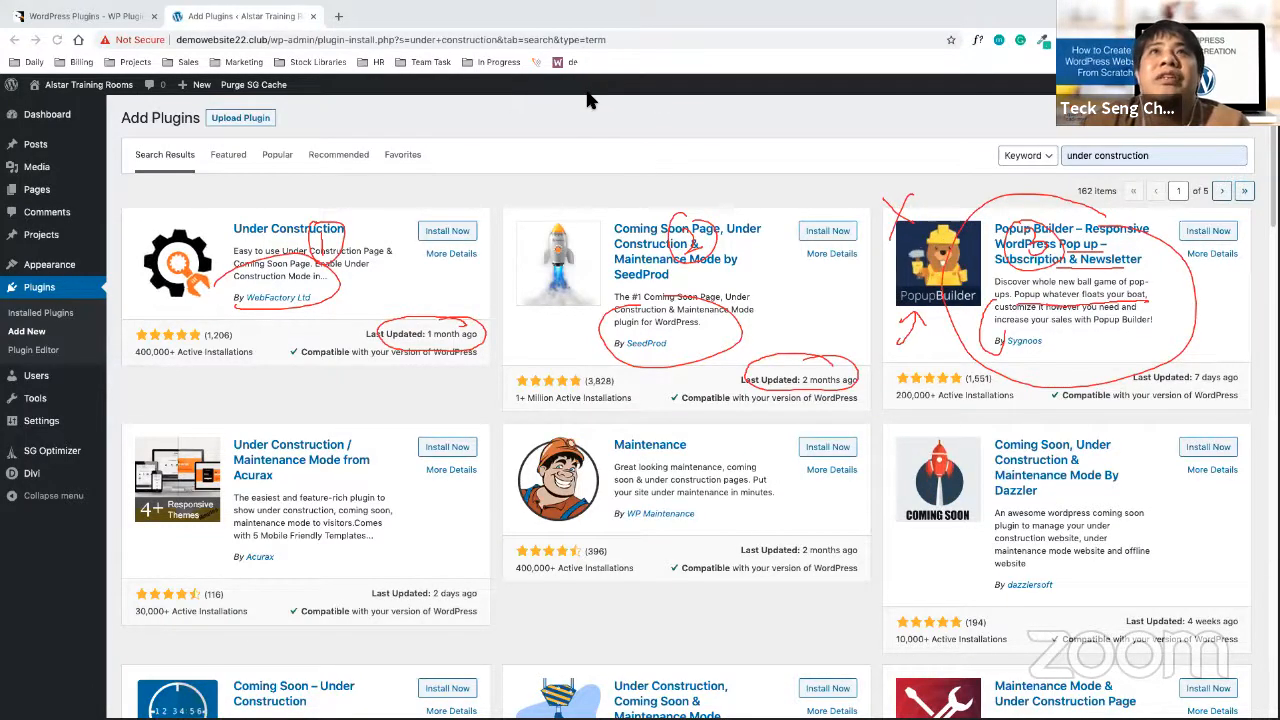
{"action": "left_click", "coordinate": [807, 92]}
{"action": "left_click", "coordinate": [835, 106]}
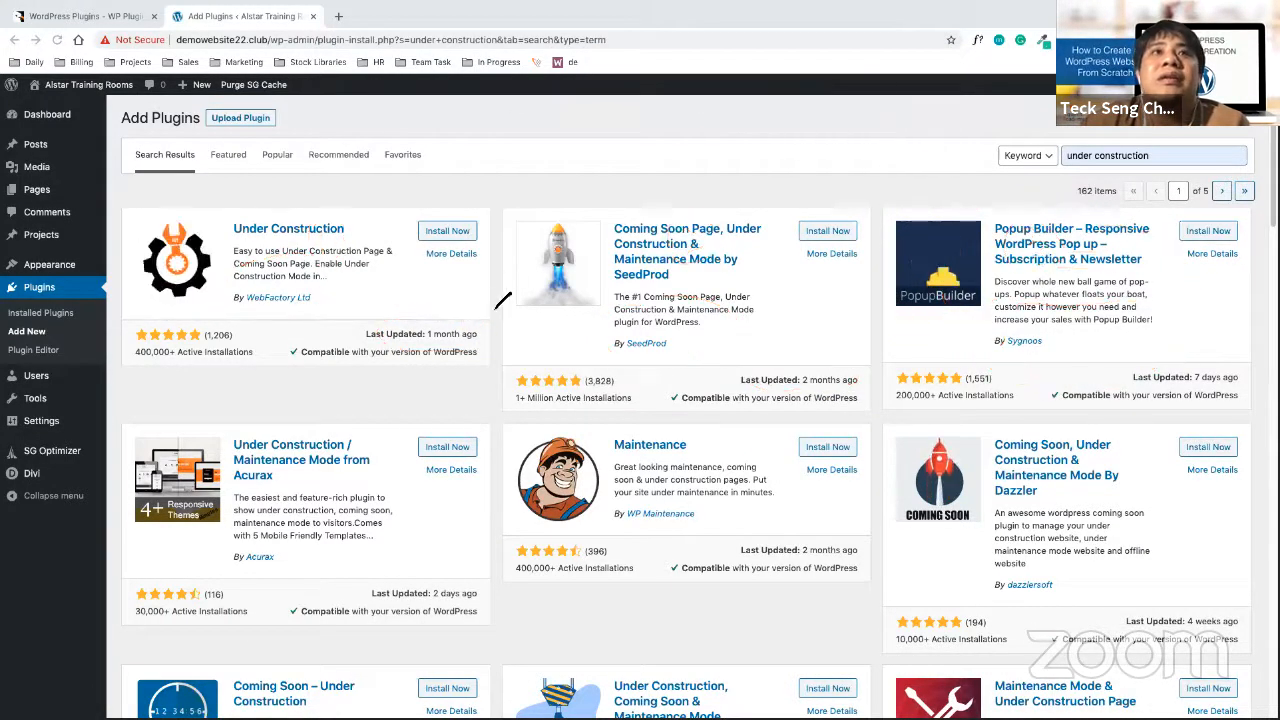
{"action": "mouse_move", "coordinate": [443, 329]}
{"action": "left_mouse_down"}
{"action": "mouse_move", "coordinate": [378, 360]}
{"action": "mouse_move", "coordinate": [476, 340]}
{"action": "left_mouse_up"}
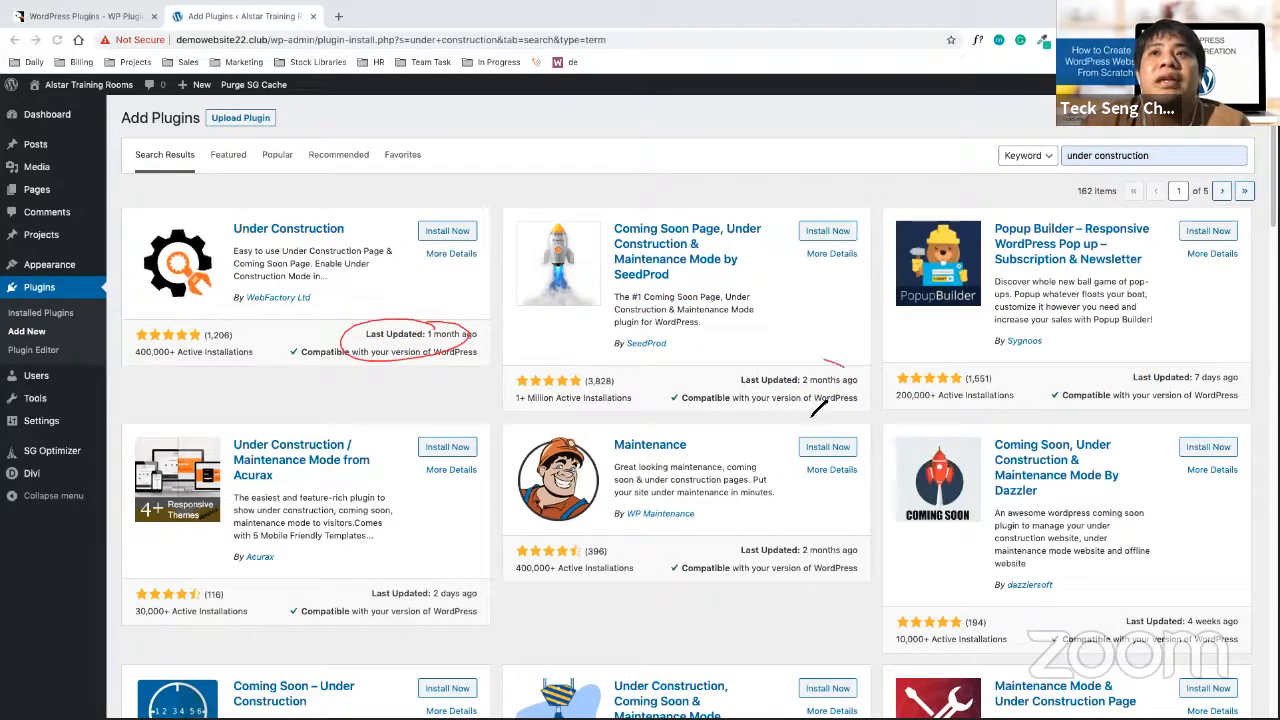
{"action": "left_click_drag", "start_coordinate": [821, 408], "coordinate": [864, 388]}
{"action": "mouse_move", "coordinate": [387, 212]}
{"action": "left_mouse_down"}
{"action": "mouse_move", "coordinate": [398, 184]}
{"action": "mouse_move", "coordinate": [388, 192]}
{"action": "left_mouse_up"}
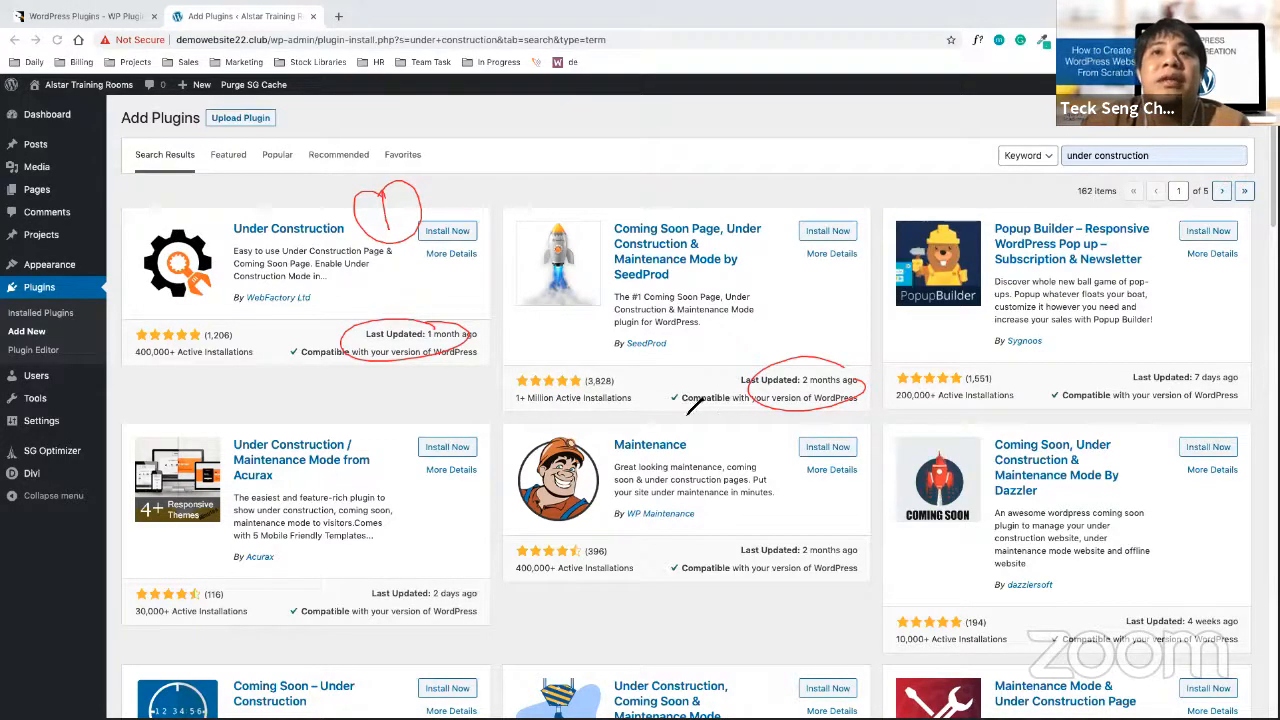
{"action": "left_click_drag", "start_coordinate": [724, 385], "coordinate": [731, 411]}
{"action": "left_click_drag", "start_coordinate": [307, 366], "coordinate": [316, 338]}
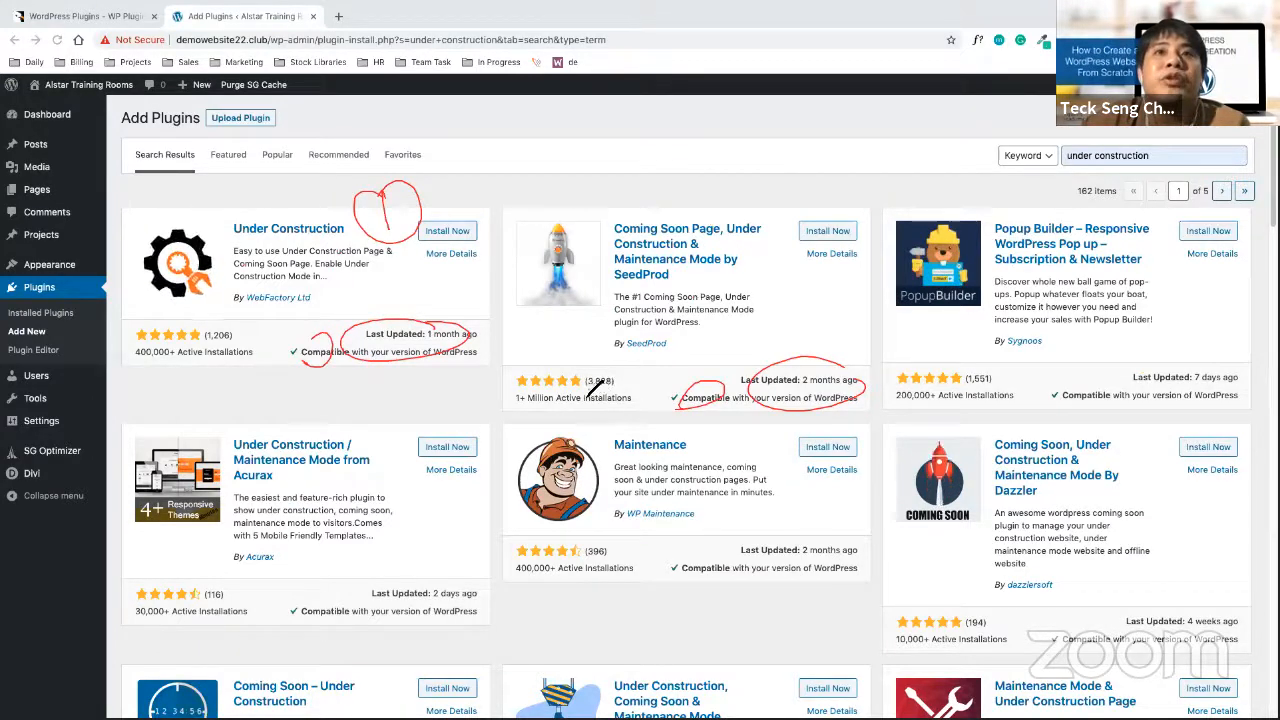
{"action": "left_click_drag", "start_coordinate": [596, 380], "coordinate": [610, 368]}
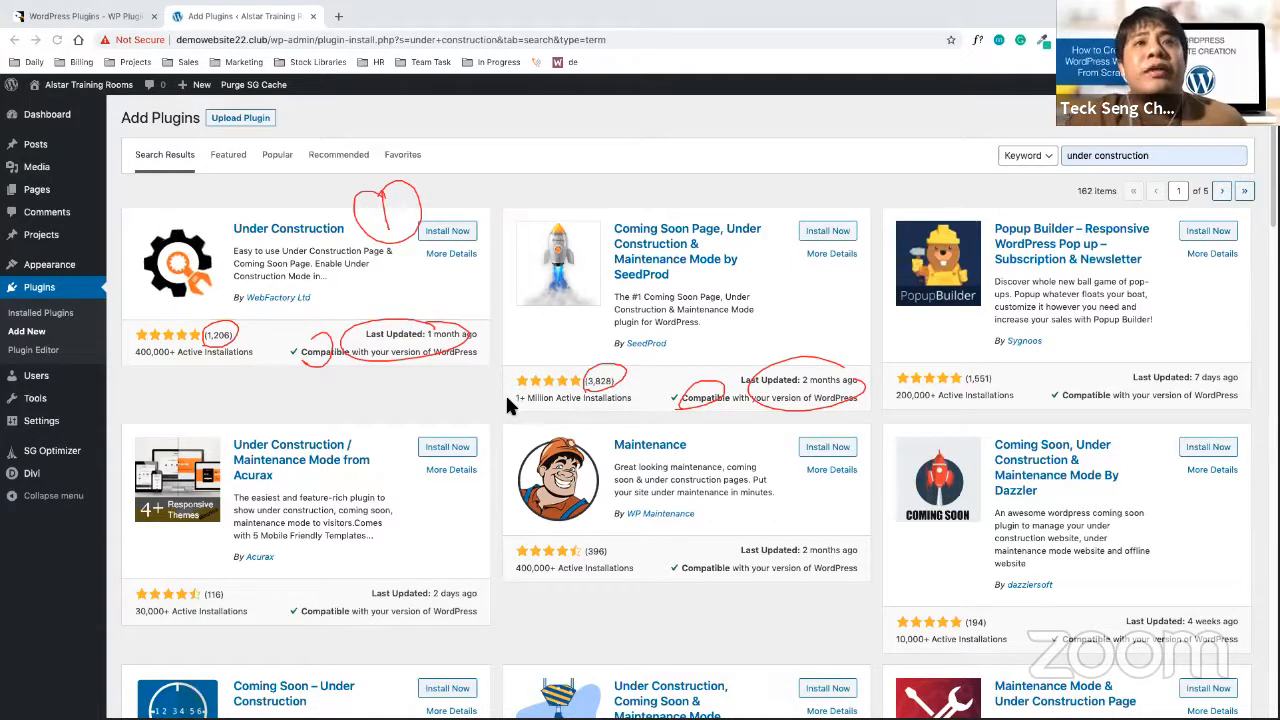
{"action": "left_click_drag", "start_coordinate": [510, 413], "coordinate": [515, 404]}
{"action": "mouse_move", "coordinate": [512, 401]}
{"action": "left_mouse_down"}
{"action": "mouse_move", "coordinate": [513, 414]}
{"action": "mouse_move", "coordinate": [632, 409]}
{"action": "left_mouse_up"}
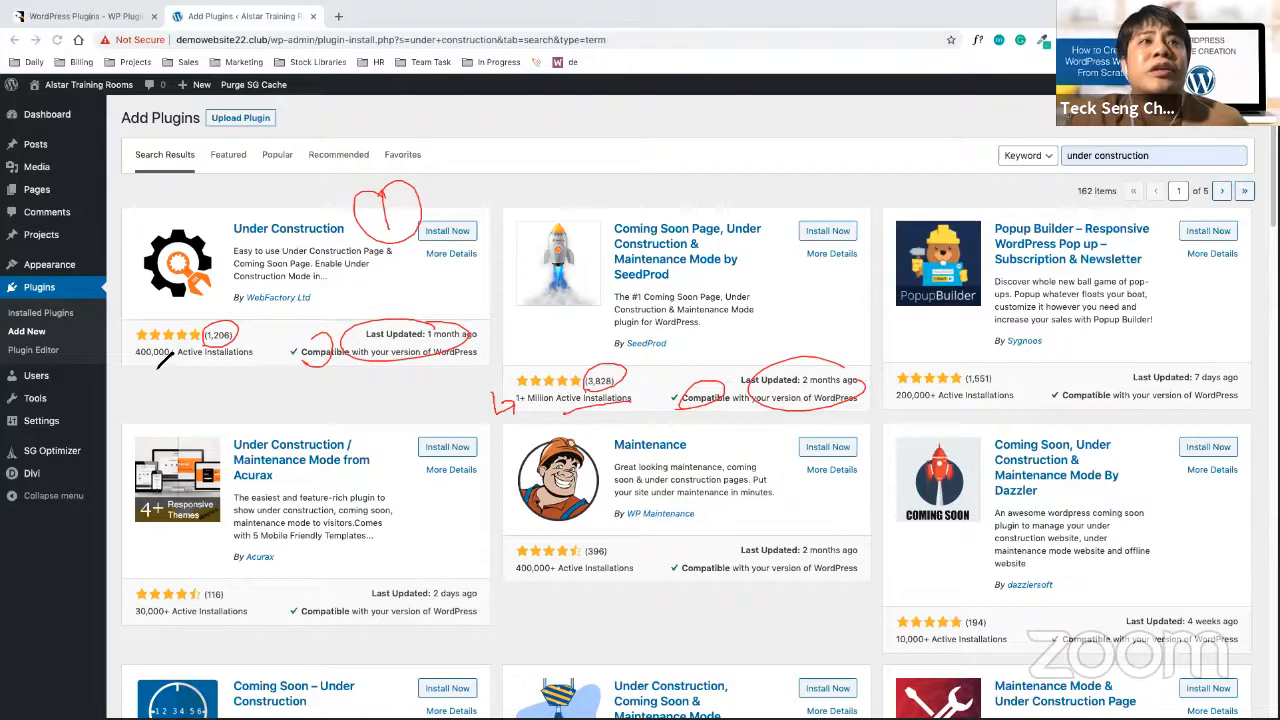
{"action": "left_click_drag", "start_coordinate": [111, 352], "coordinate": [236, 361]}
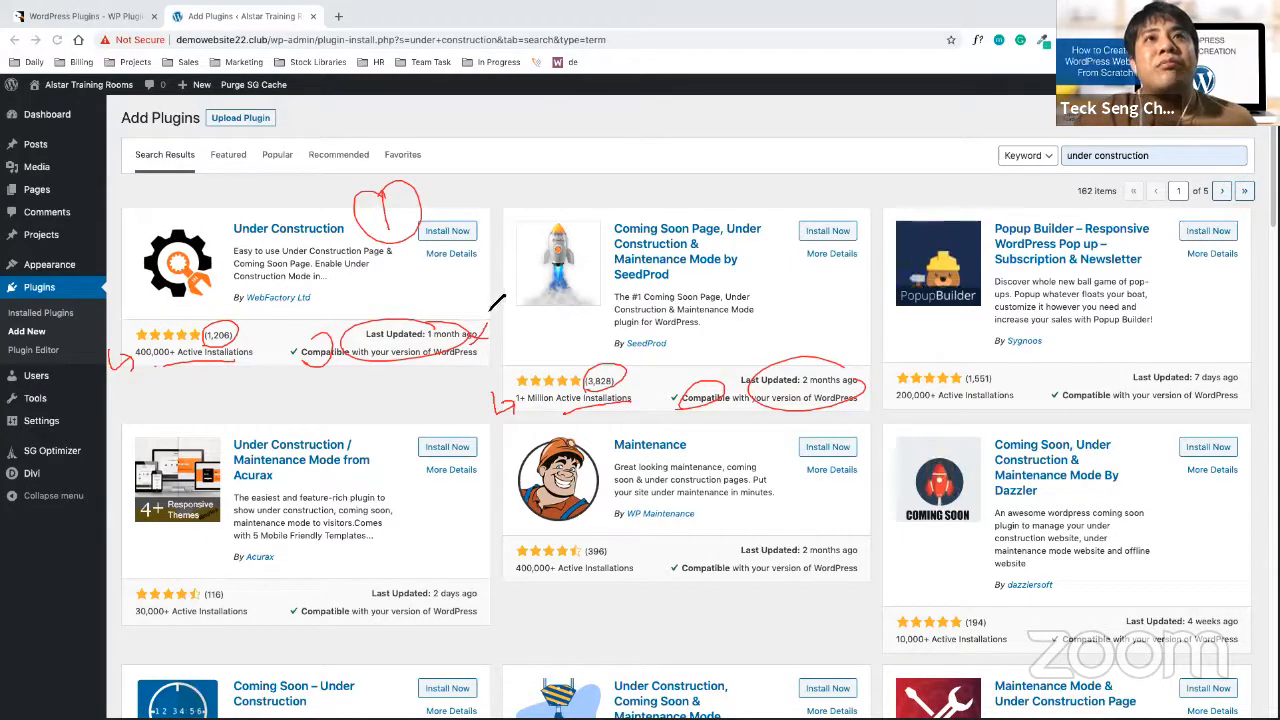
{"action": "left_click_drag", "start_coordinate": [532, 186], "coordinate": [530, 218]}
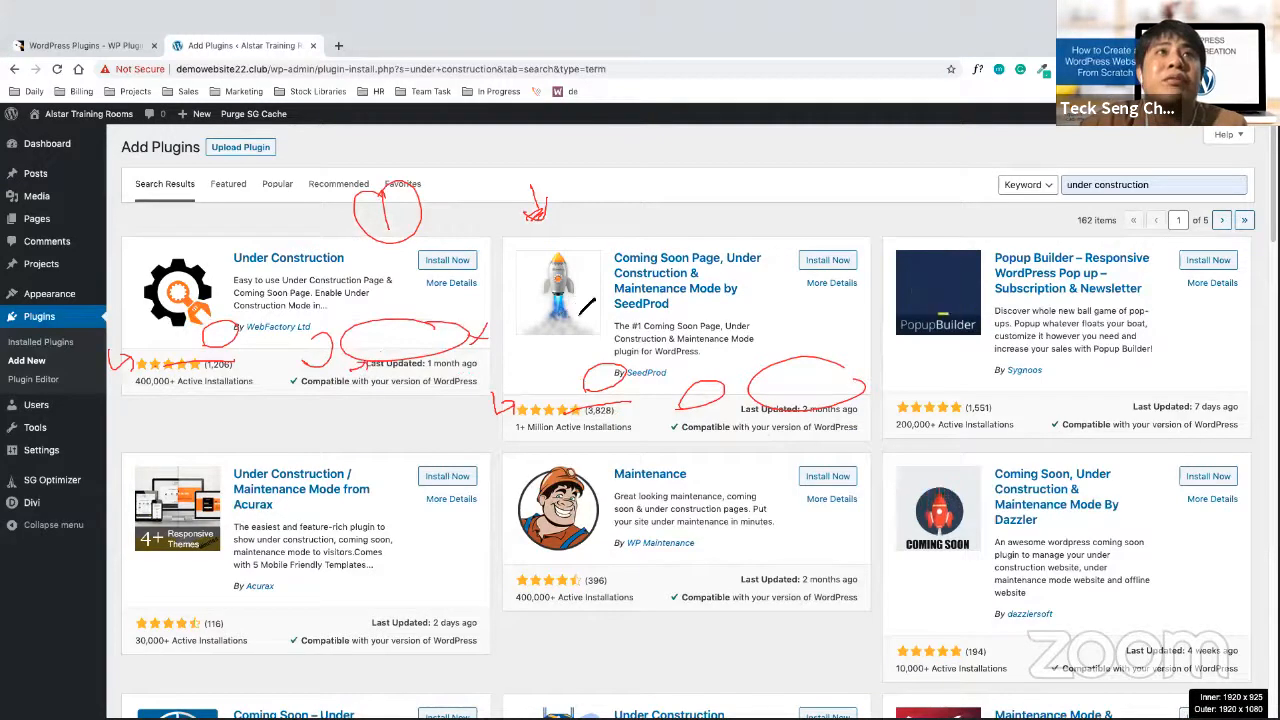
{"action": "left_click", "coordinate": [812, 90]}
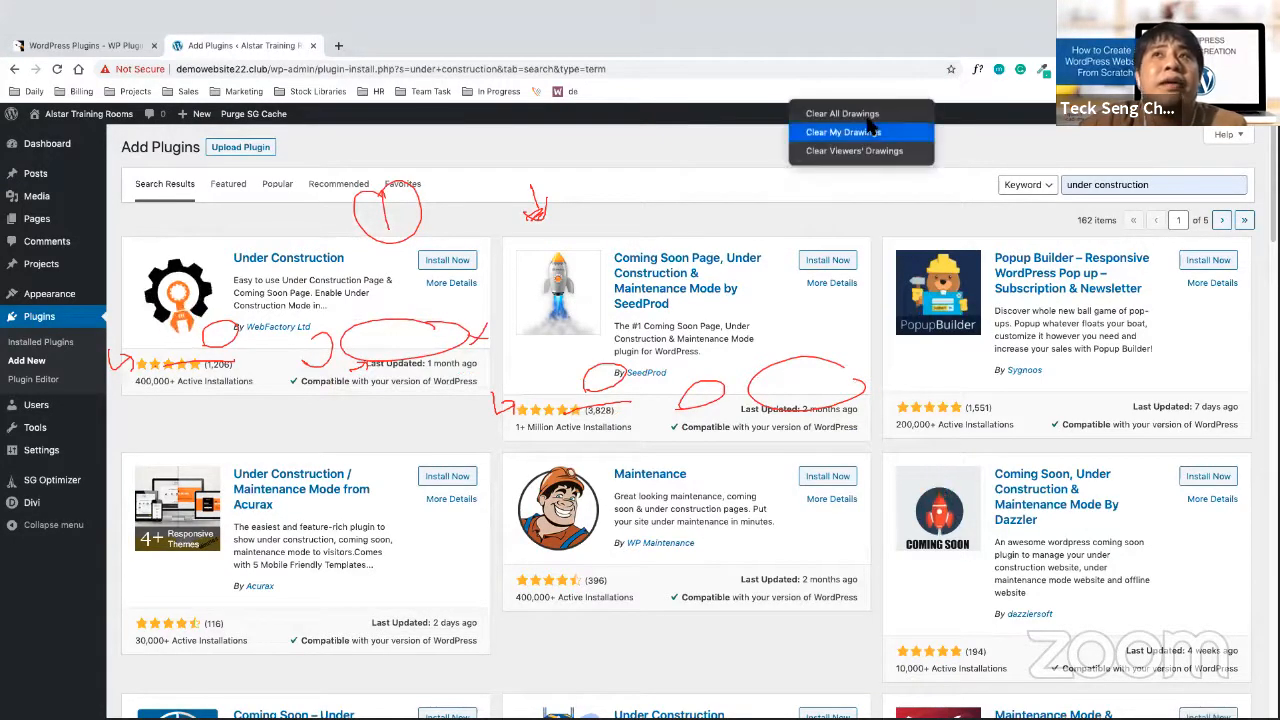
{"action": "left_click", "coordinate": [829, 129]}
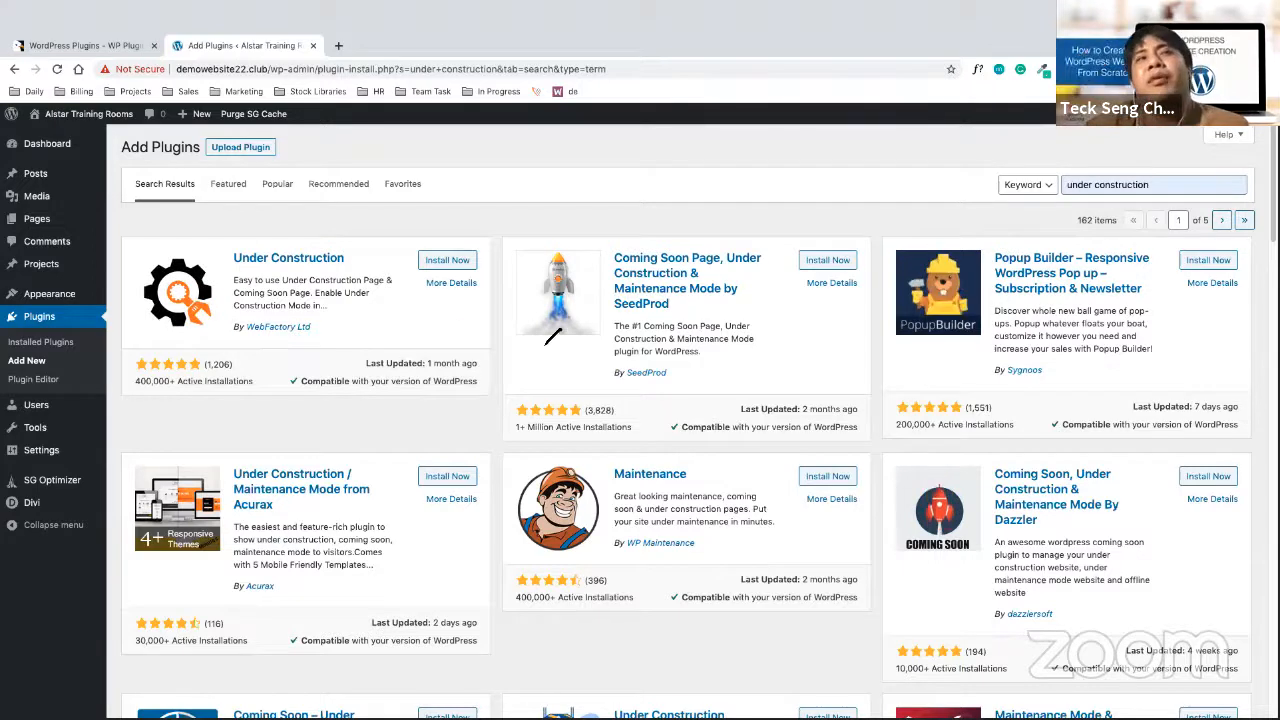
{"action": "mouse_move", "coordinate": [352, 226]}
{"action": "left_mouse_down"}
{"action": "mouse_move", "coordinate": [195, 355]}
{"action": "mouse_move", "coordinate": [420, 255]}
{"action": "mouse_move", "coordinate": [318, 248]}
{"action": "left_mouse_up"}
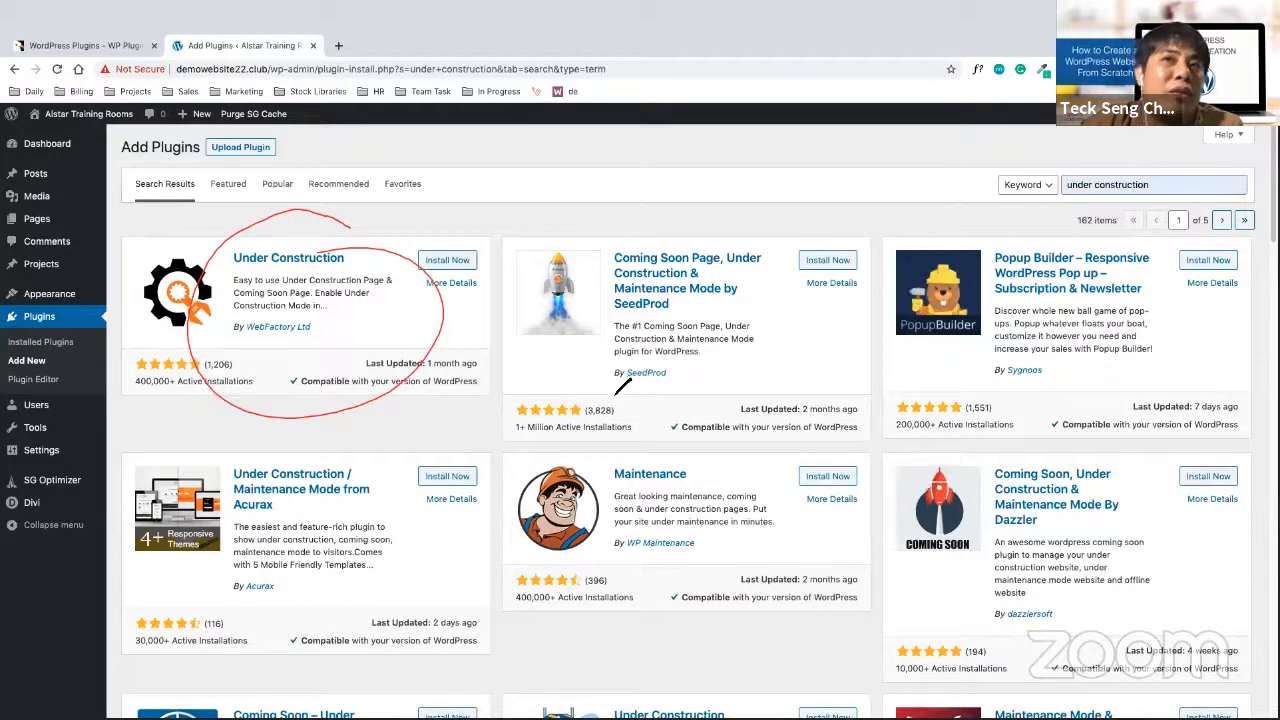
{"action": "mouse_move", "coordinate": [614, 386]}
{"action": "left_mouse_down"}
{"action": "mouse_move", "coordinate": [837, 340]}
{"action": "mouse_move", "coordinate": [563, 343]}
{"action": "mouse_move", "coordinate": [610, 388]}
{"action": "left_mouse_up"}
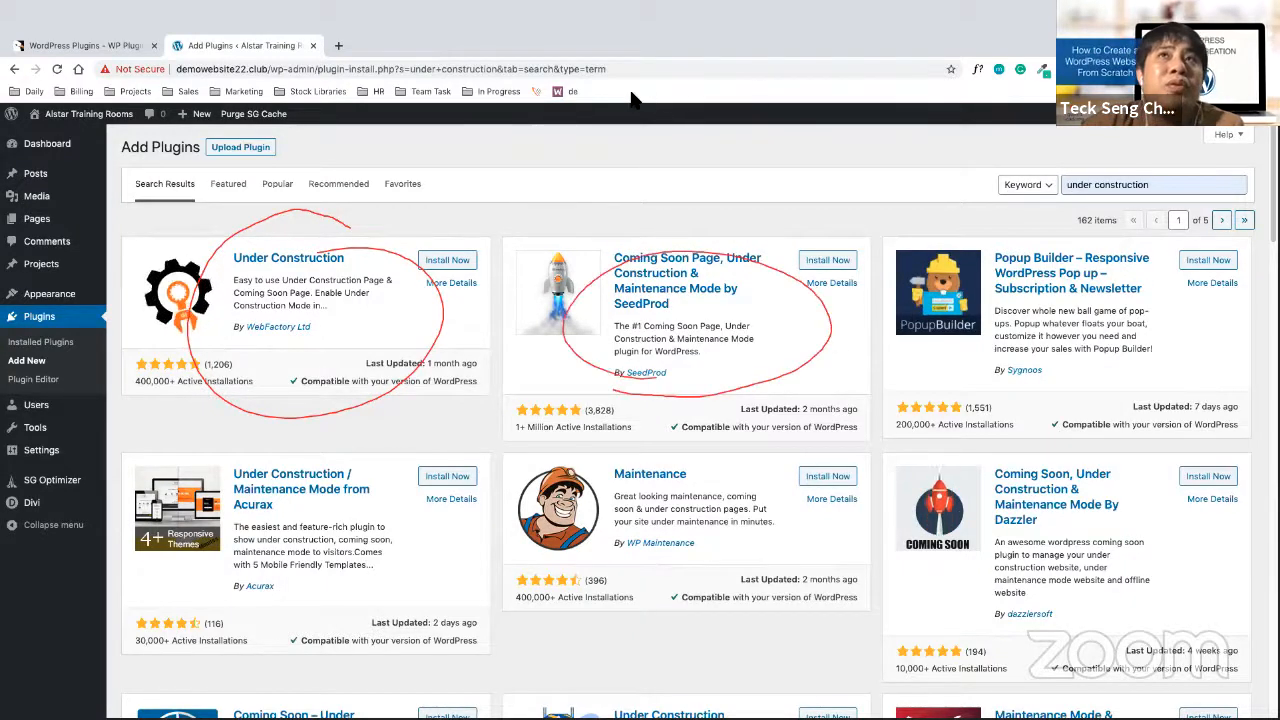
{"action": "left_click", "coordinate": [434, 286]}
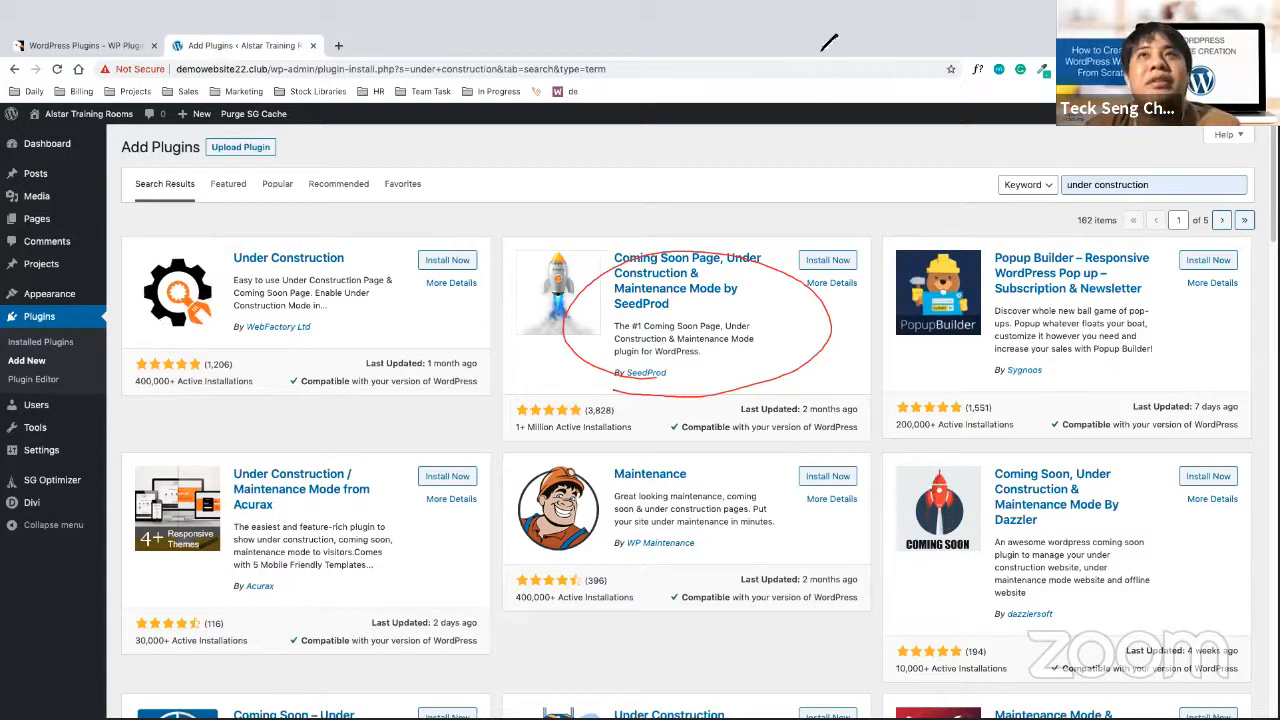
{"action": "left_click", "coordinate": [818, 92]}
{"action": "left_click", "coordinate": [833, 110]}
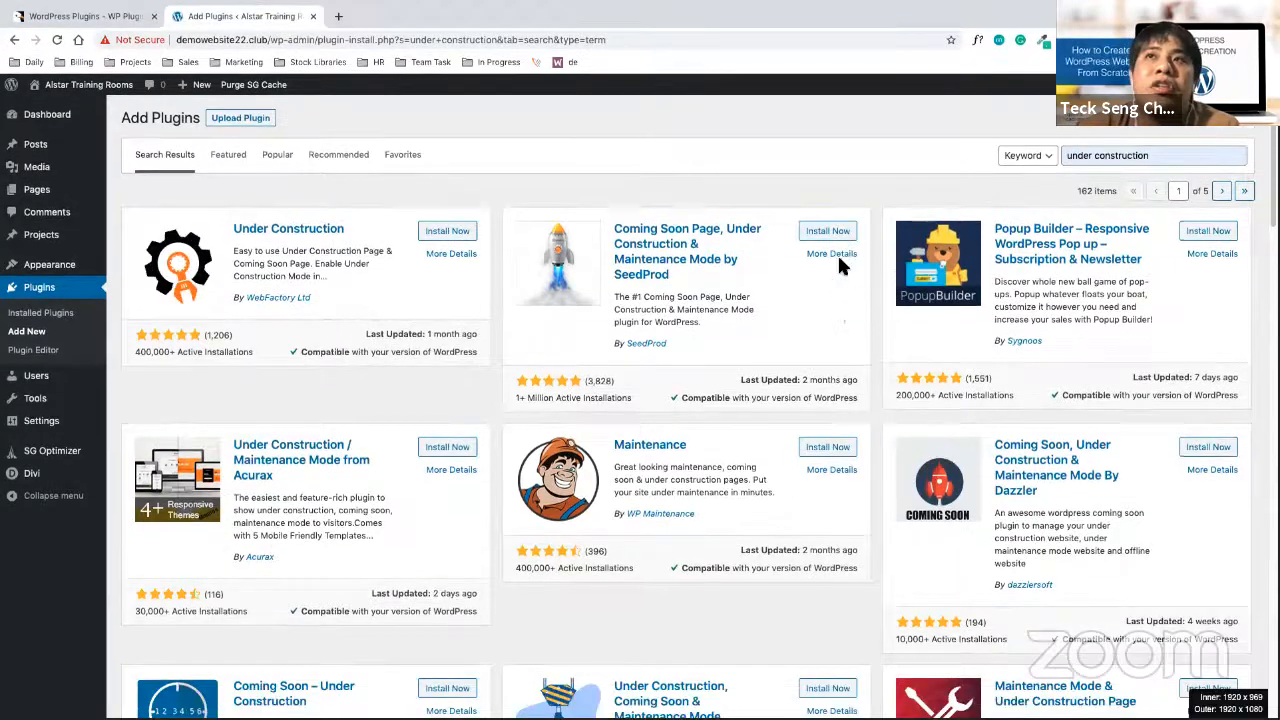
Install and activate SeedProd's Coming Soon Page plugin
{"action": "left_click", "coordinate": [828, 231]}
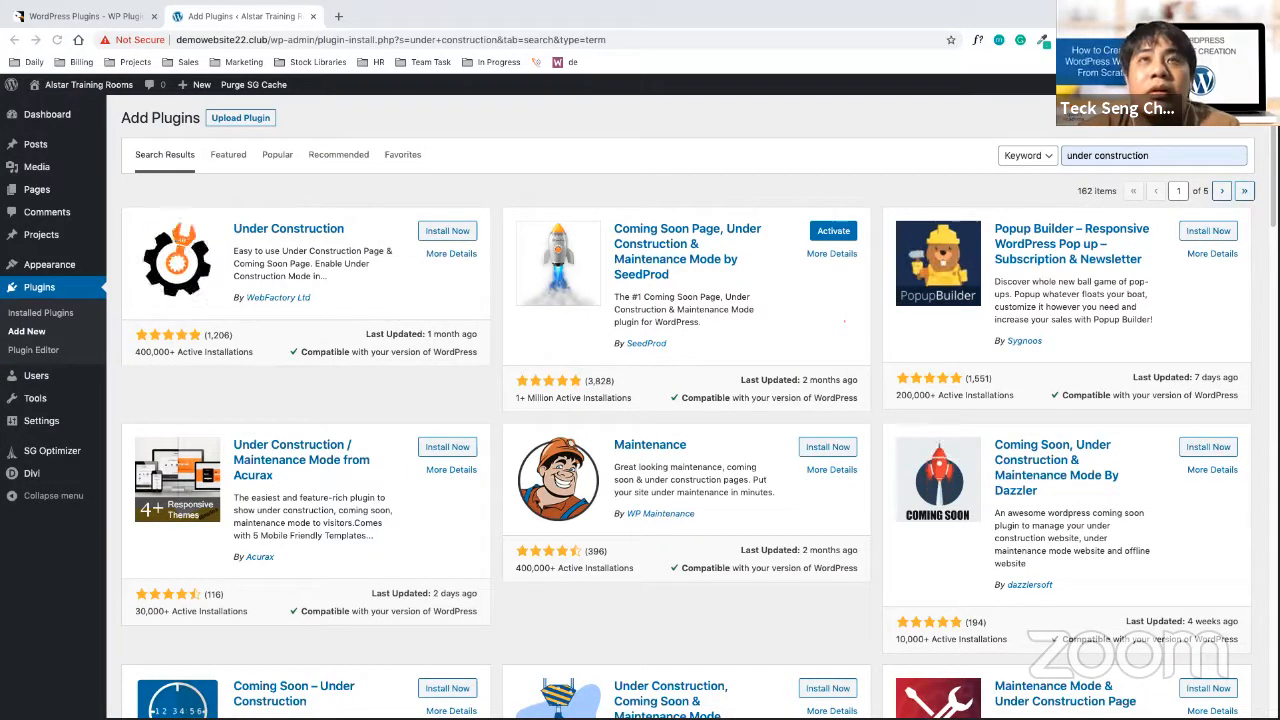
{"action": "left_click", "coordinate": [833, 231]}
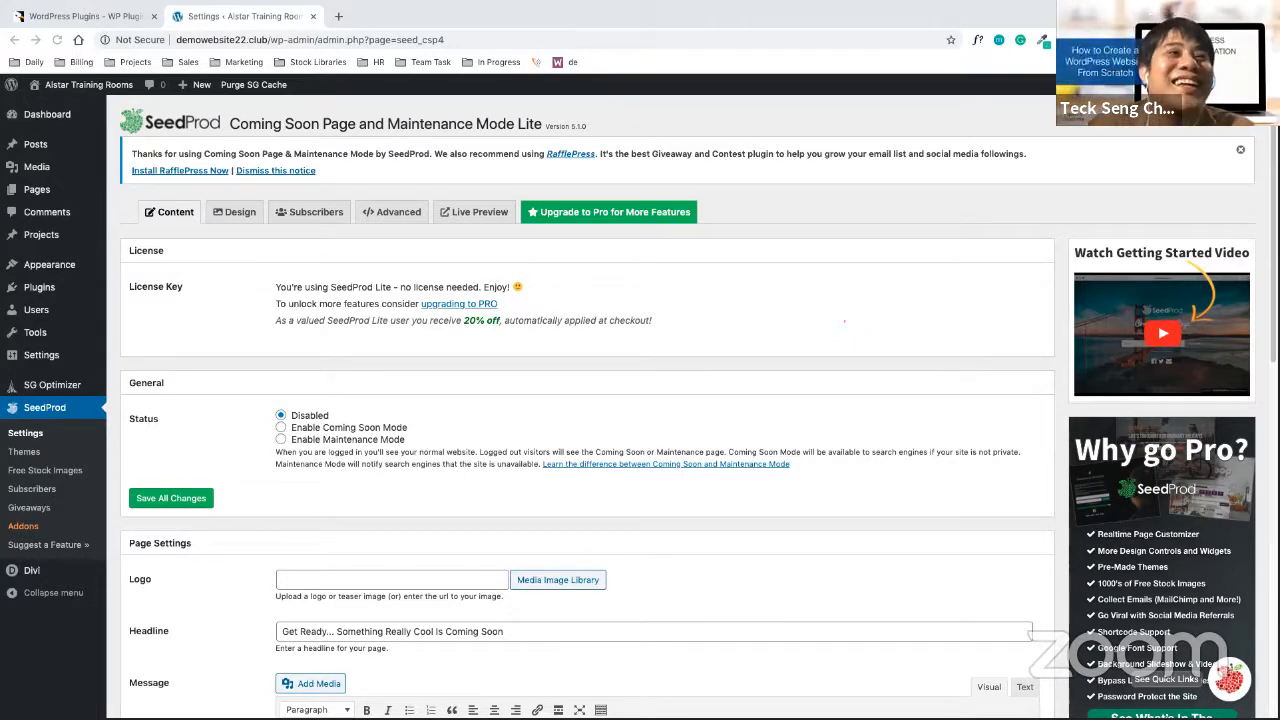
{"action": "left_click", "coordinate": [46, 294]}
{"action": "mouse_move", "coordinate": [68, 292]}
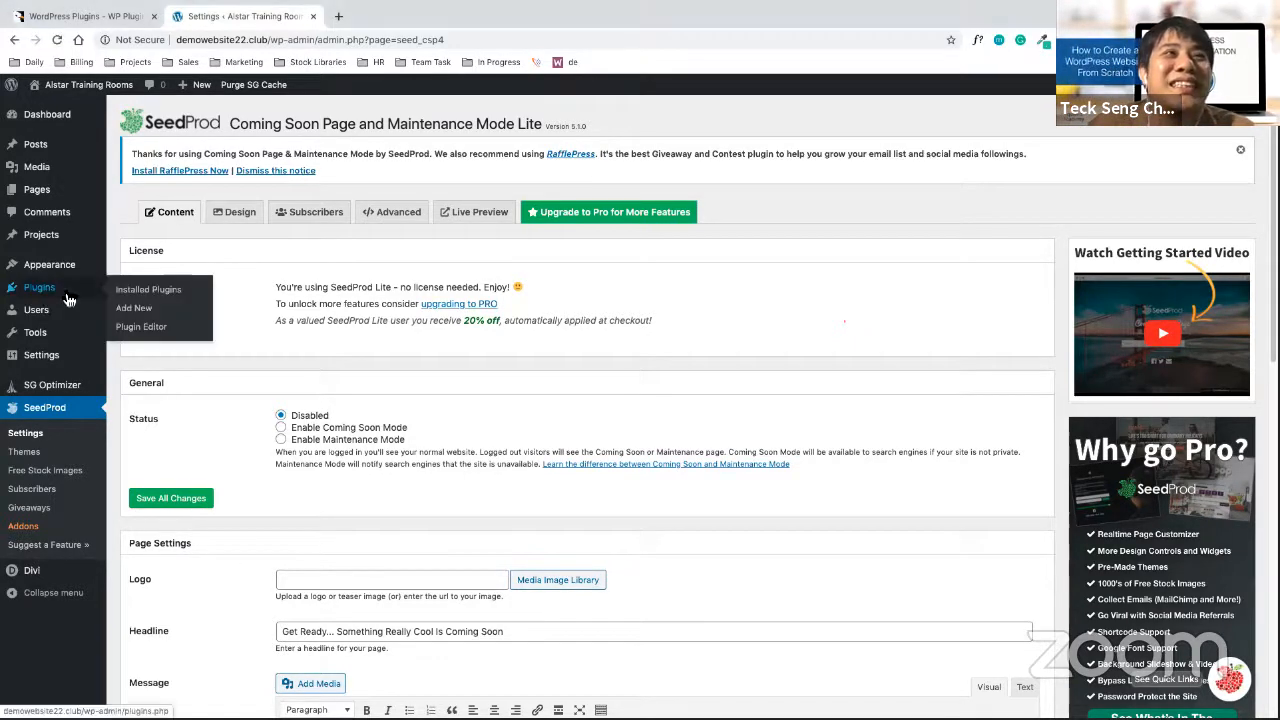
{"action": "left_click", "coordinate": [140, 300]}
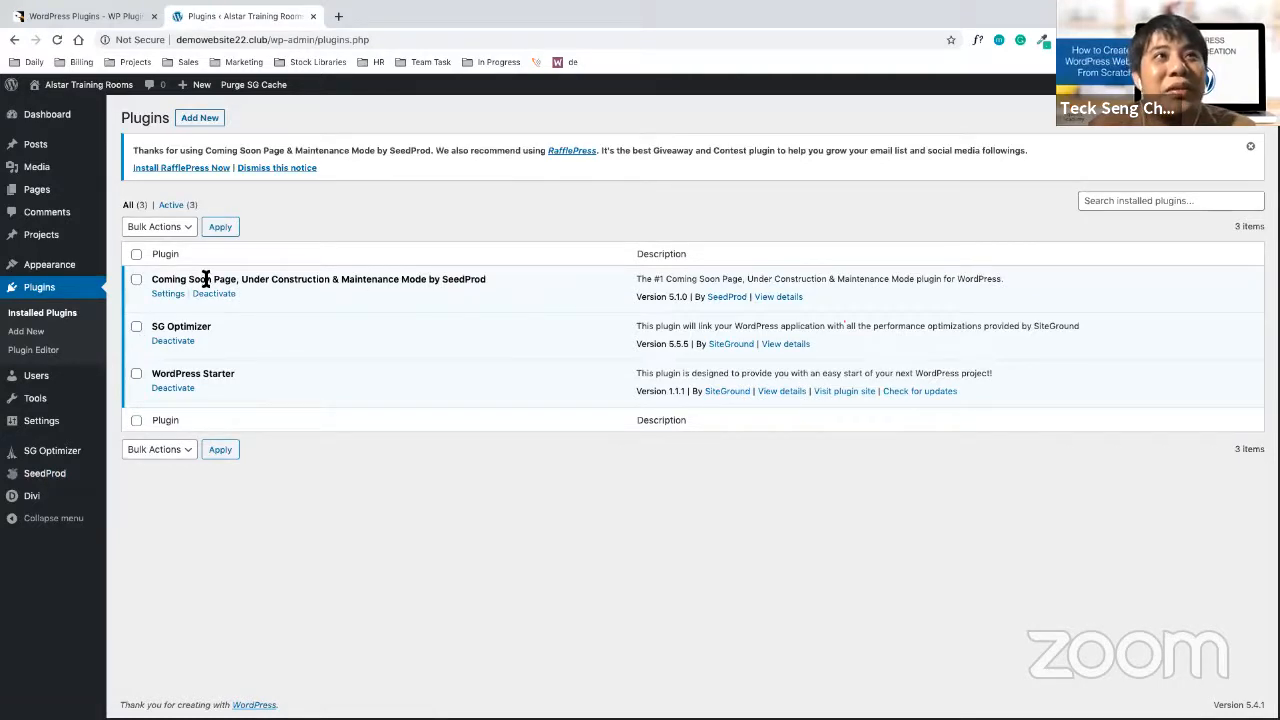
{"action": "left_click", "coordinate": [137, 281]}
{"action": "left_click", "coordinate": [172, 227]}
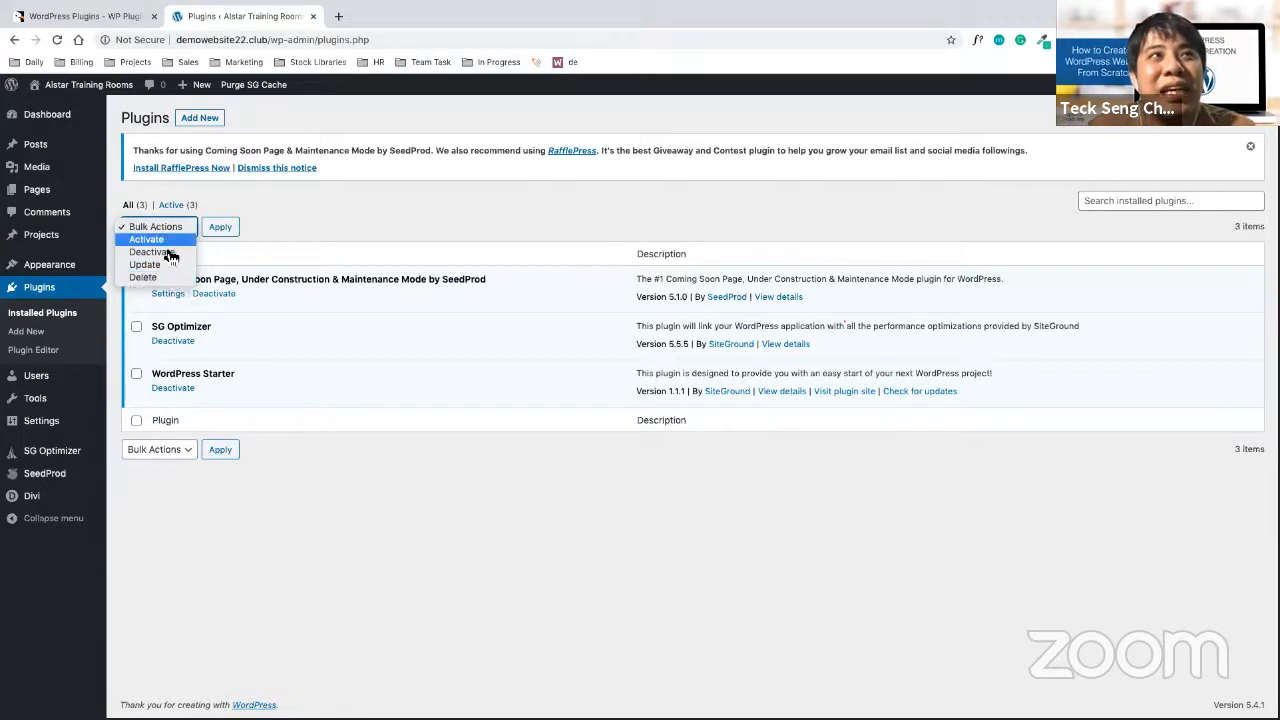
{"action": "left_click", "coordinate": [355, 228]}
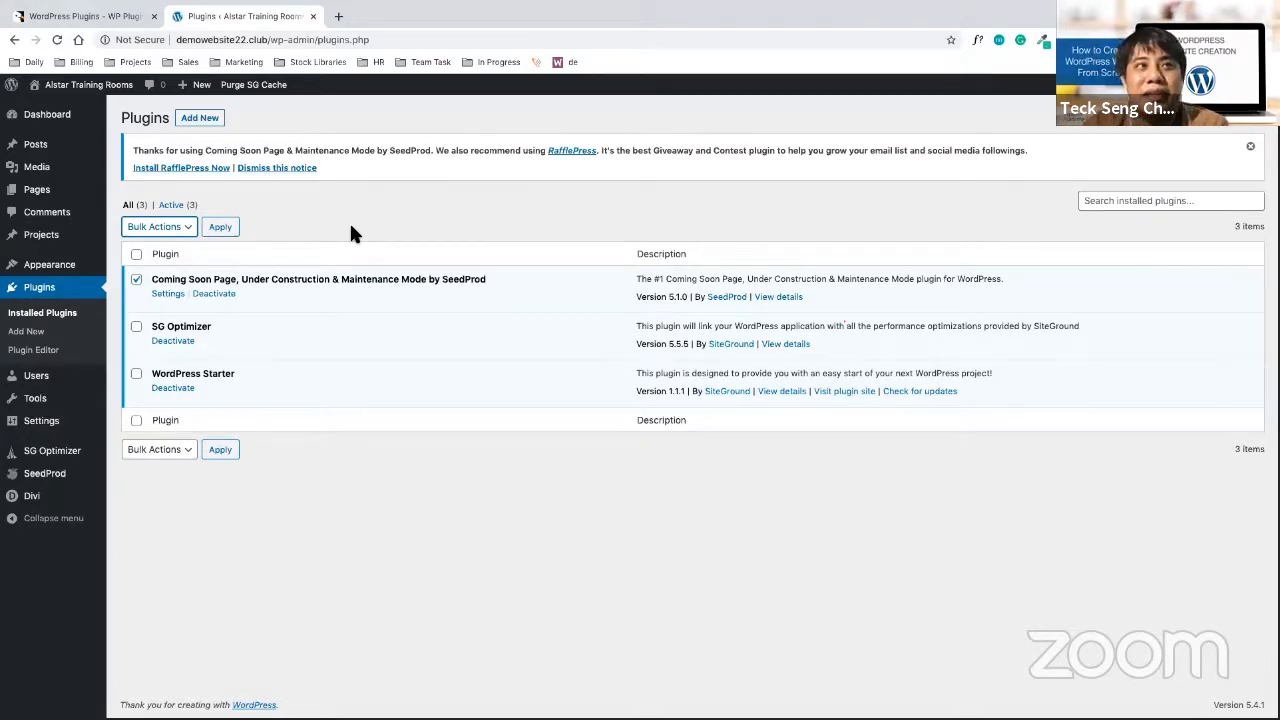
{"action": "left_click", "coordinate": [179, 298]}
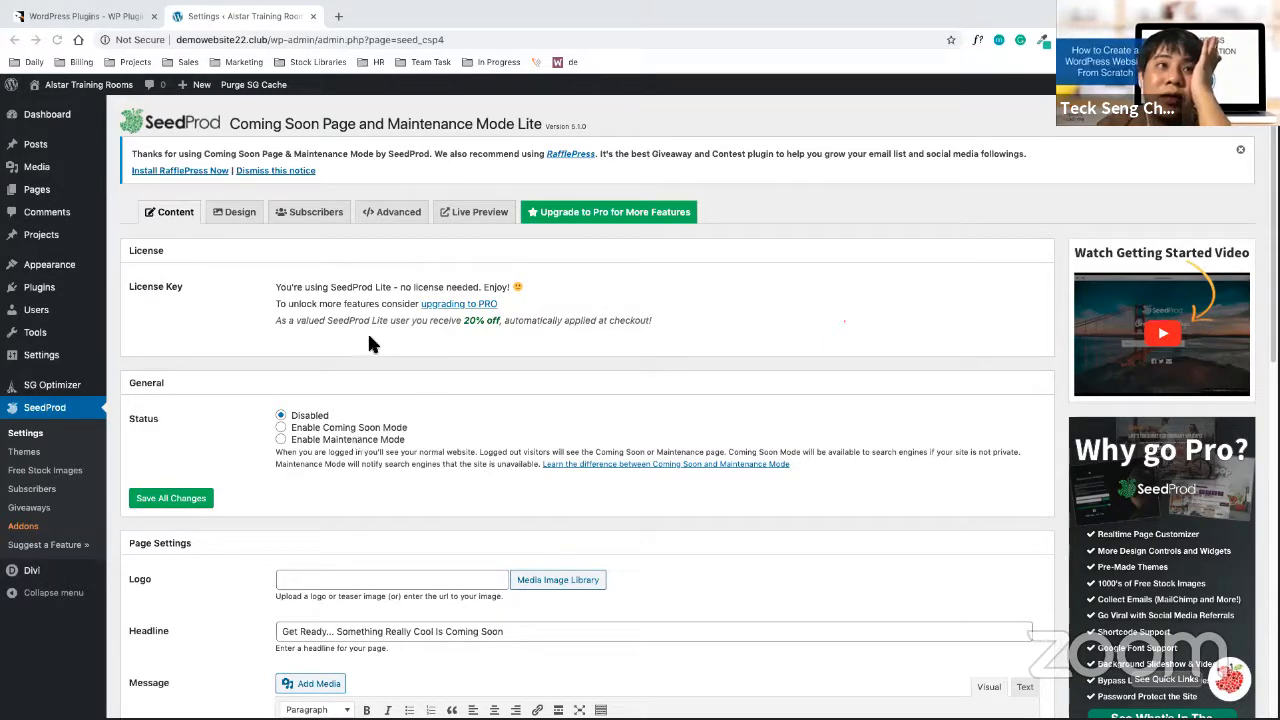
Select Enable Coming Soon Mode under Status and save all changes
{"action": "left_click", "coordinate": [283, 427]}
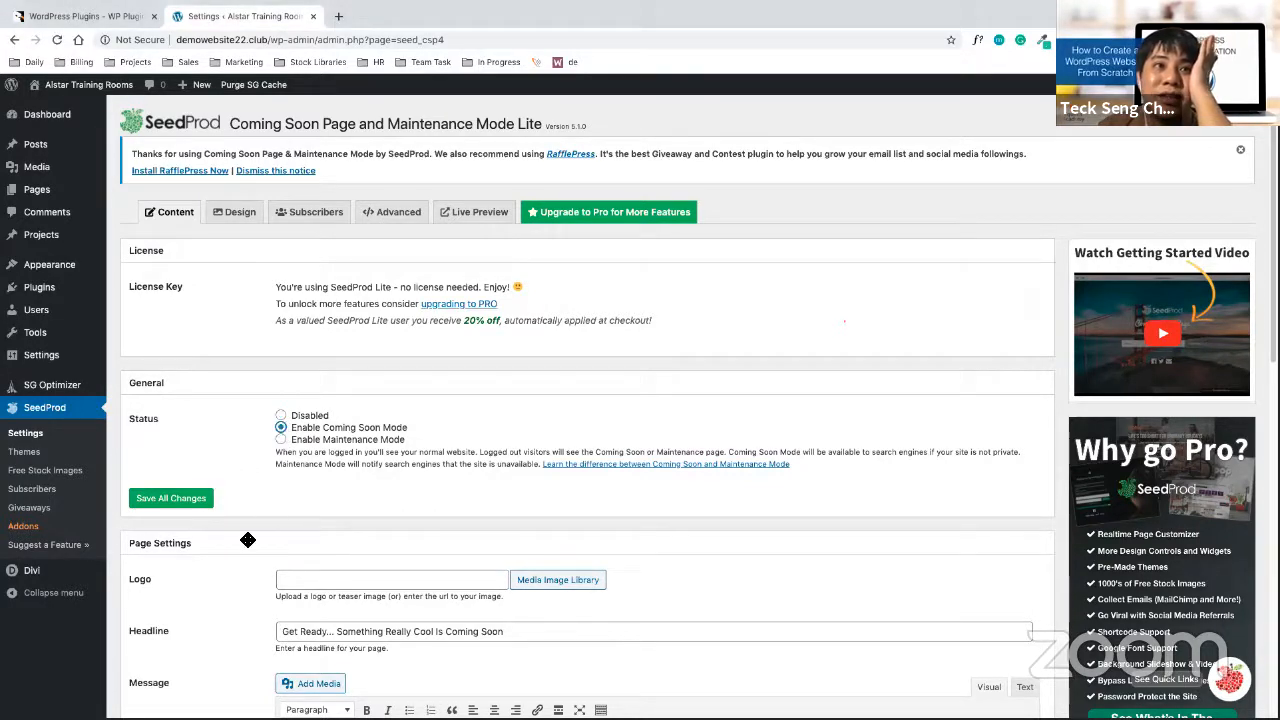
{"action": "left_click", "coordinate": [148, 498]}
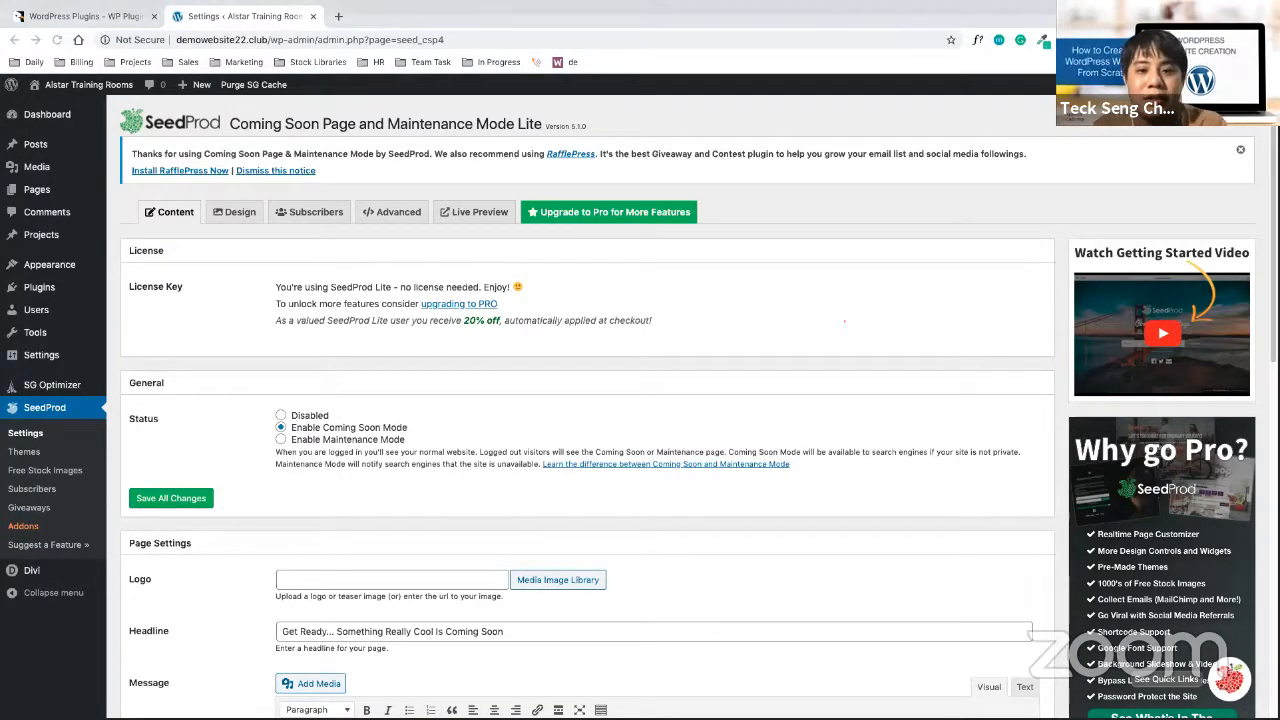
{"action": "key", "text": "ctrl+Up"}
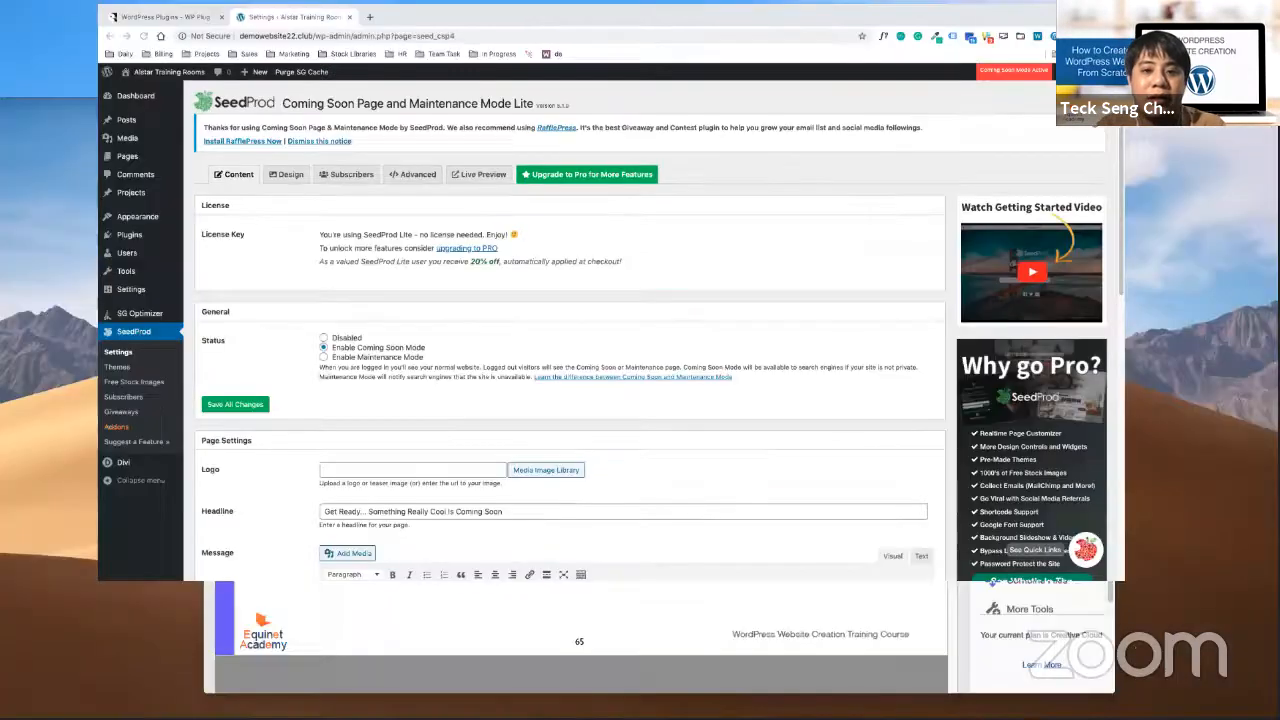
{"action": "key", "text": "ctrl+Up"}
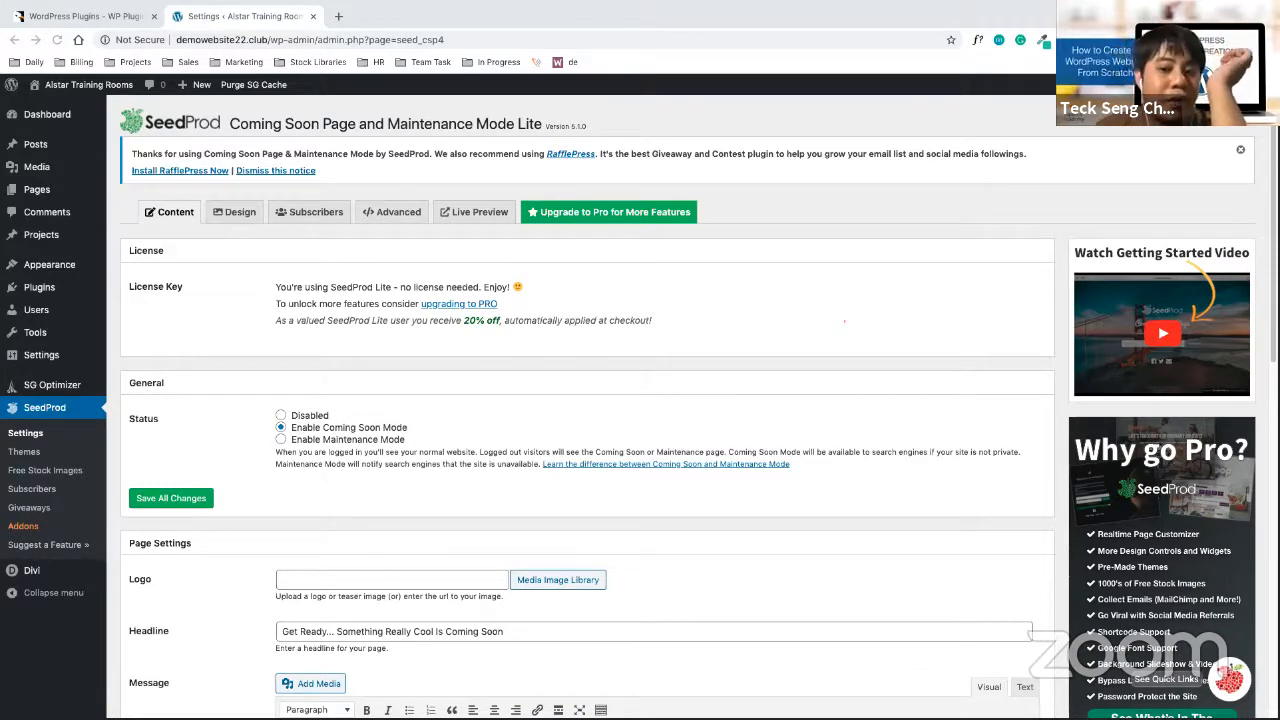
View the site's front page, then log out of the admin account
{"action": "left_click", "coordinate": [754, 470]}
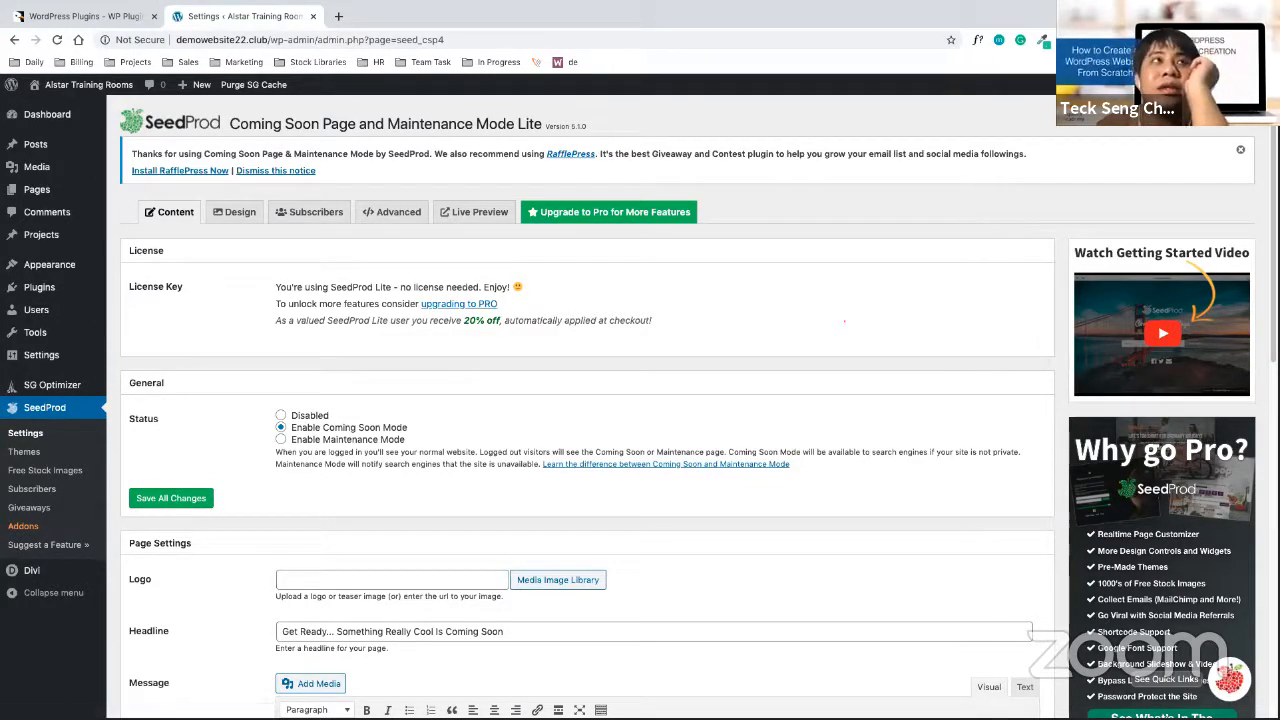
{"action": "mouse_move", "coordinate": [72, 97]}
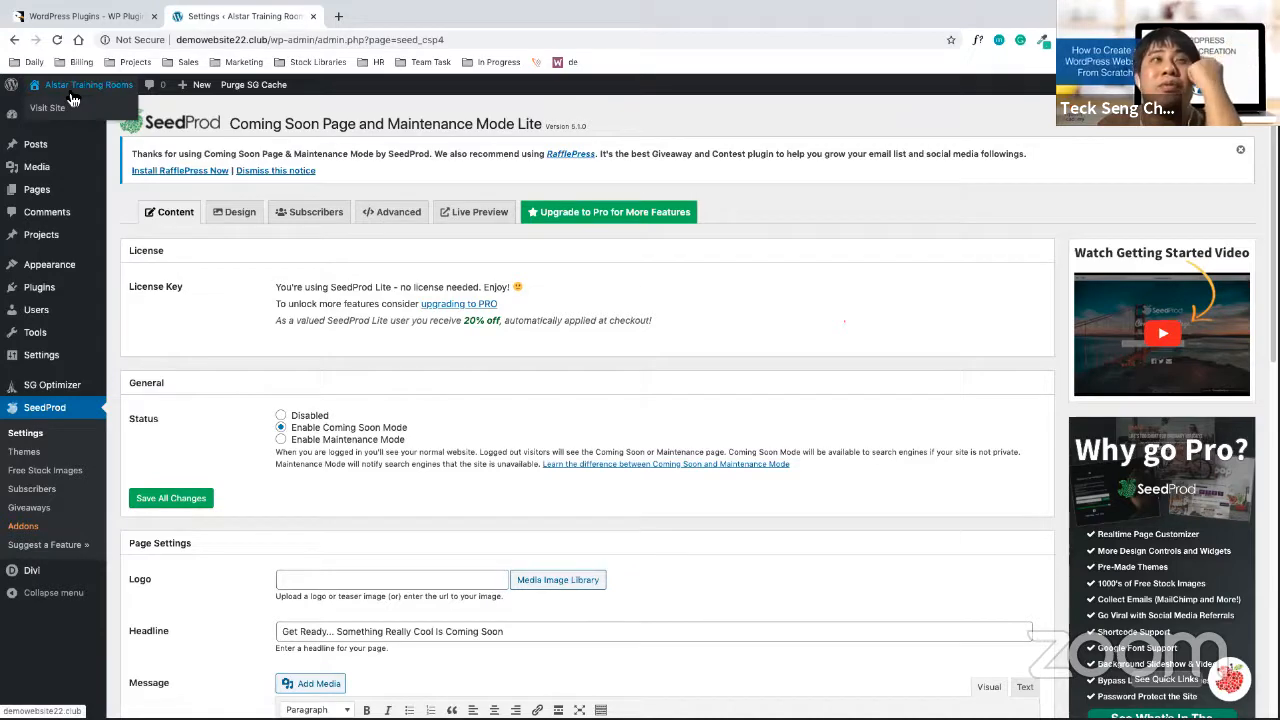
{"action": "left_click", "coordinate": [60, 107]}
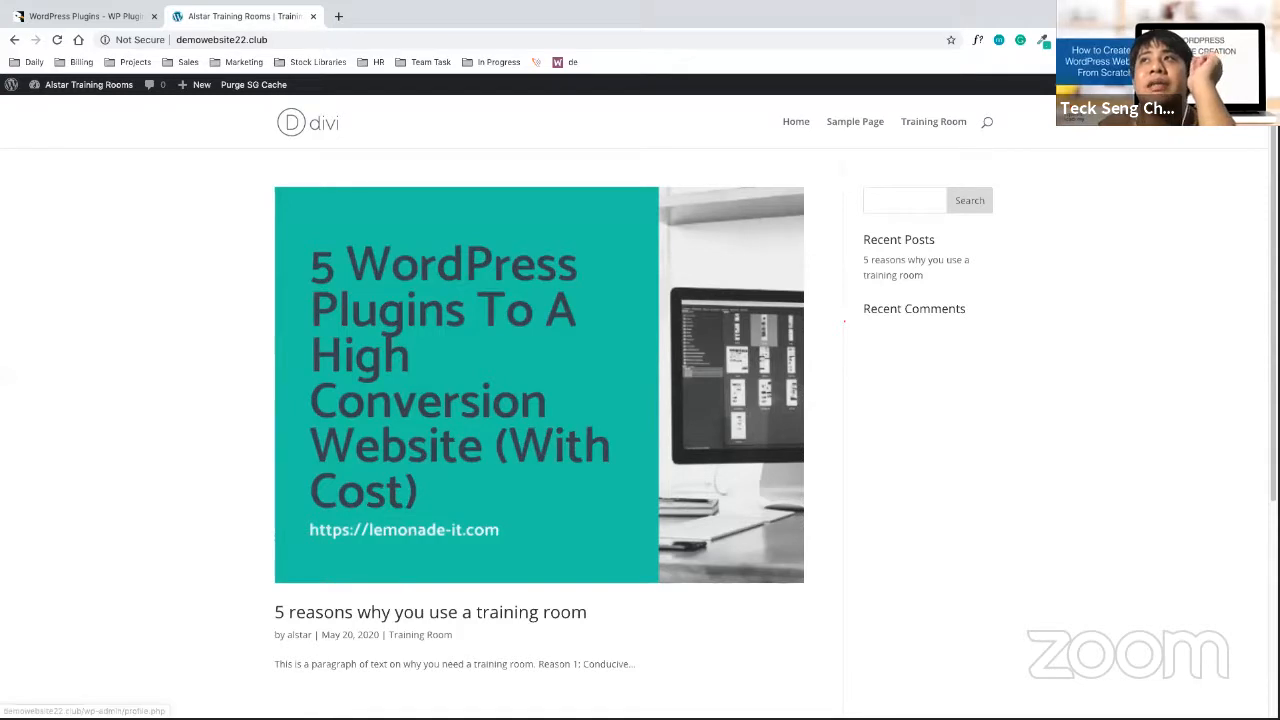
{"action": "mouse_move", "coordinate": [1200, 84]}
{"action": "left_click", "coordinate": [1162, 134]}
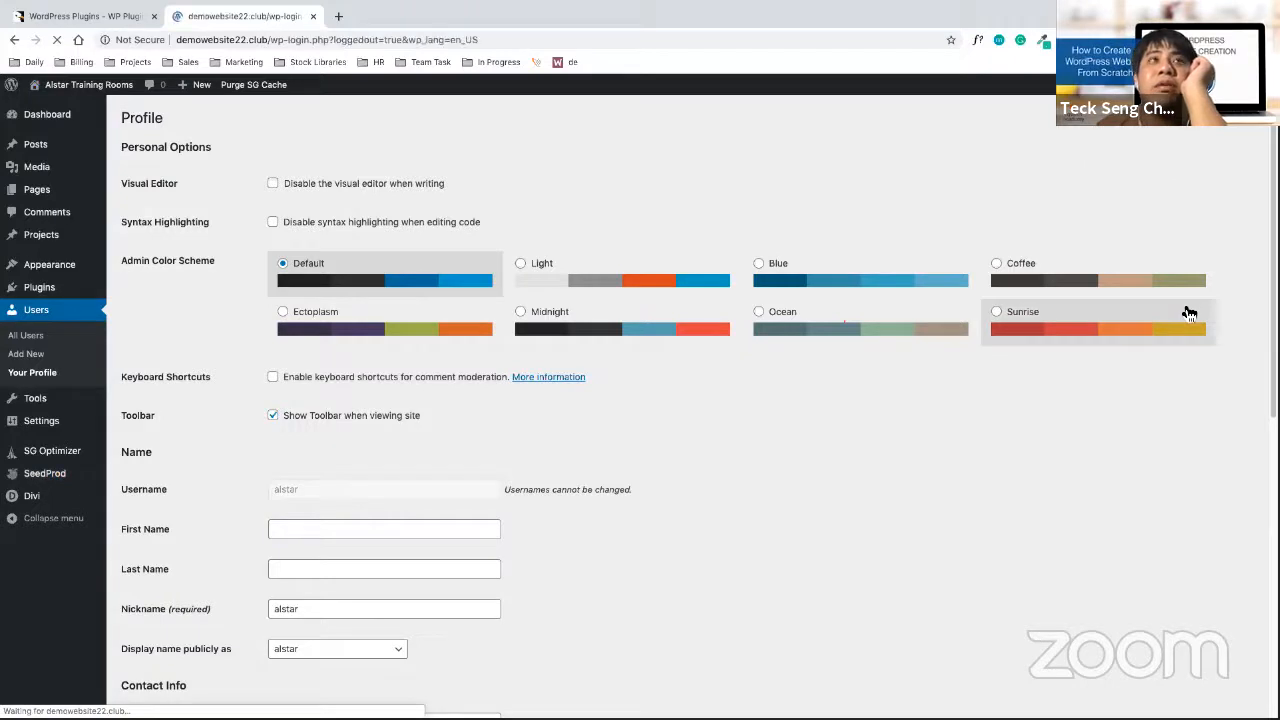
Remove wp-login.php from the address to load demowebsite22.club as a visitor
{"action": "left_click", "coordinate": [274, 40]}
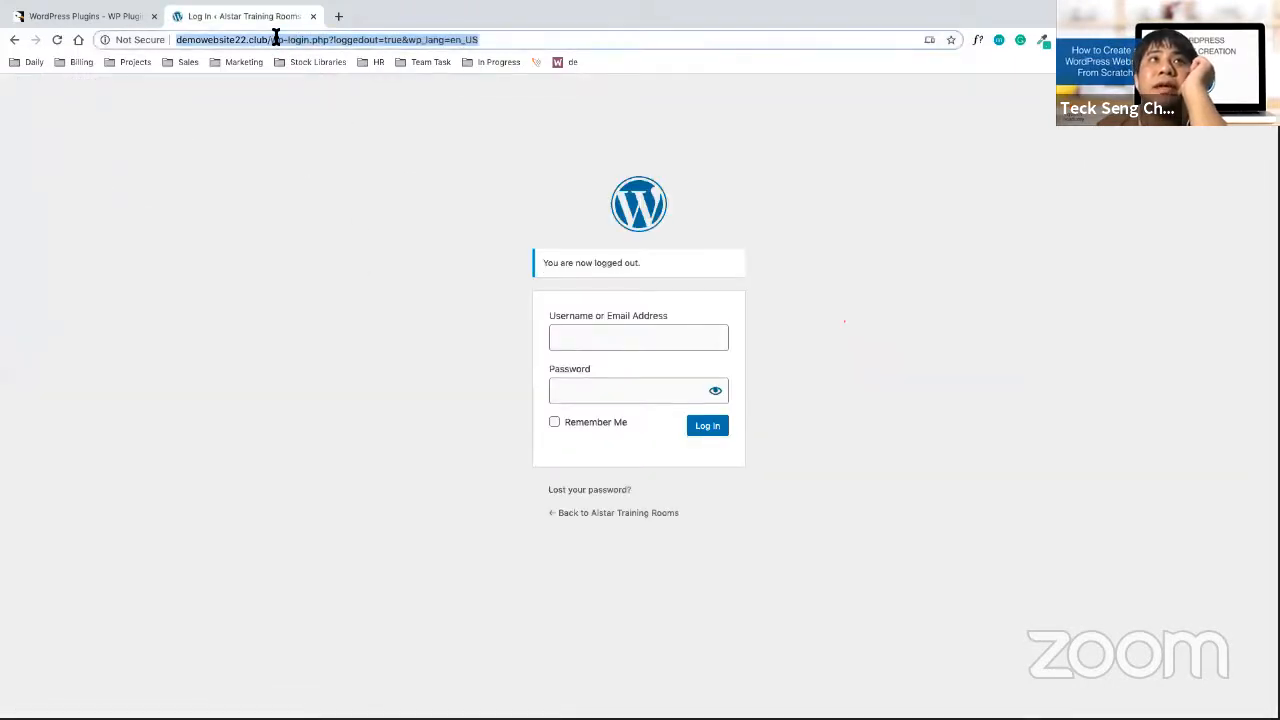
{"action": "left_click", "coordinate": [274, 40]}
{"action": "left_click", "coordinate": [572, 42], "text": "shift"}
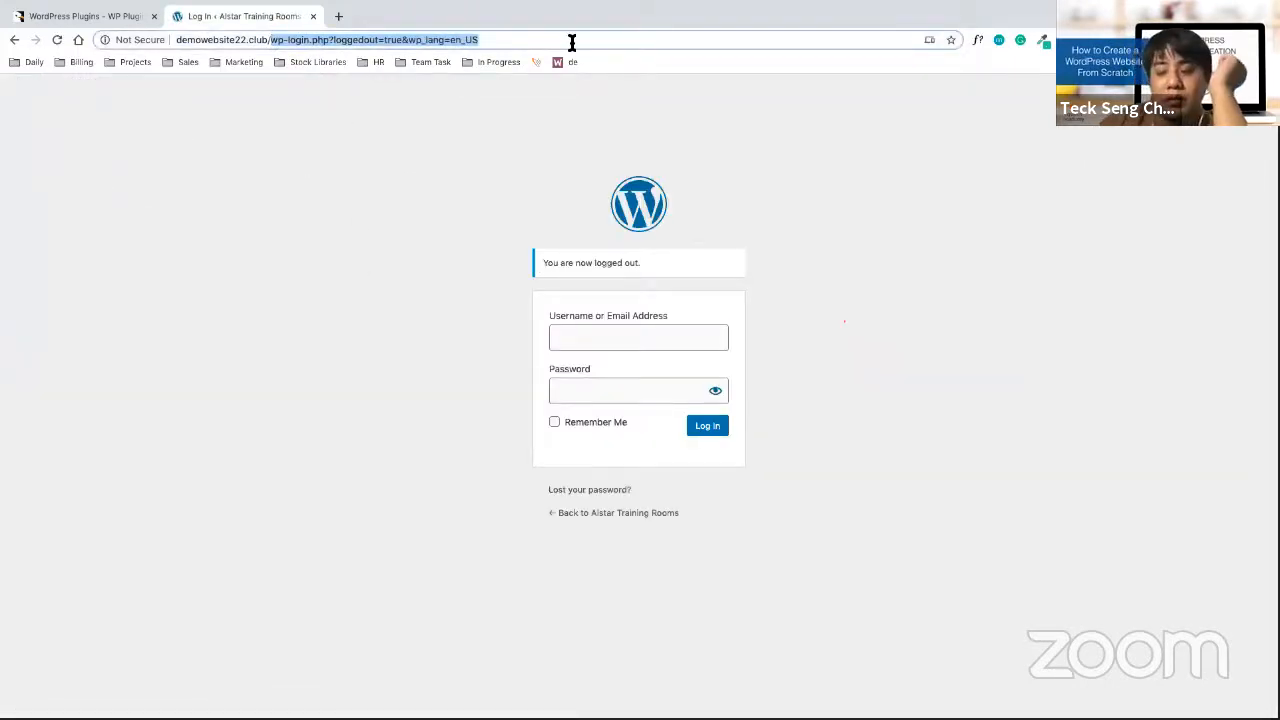
{"action": "key", "text": "BackSpace"}
{"action": "key", "text": "Return"}
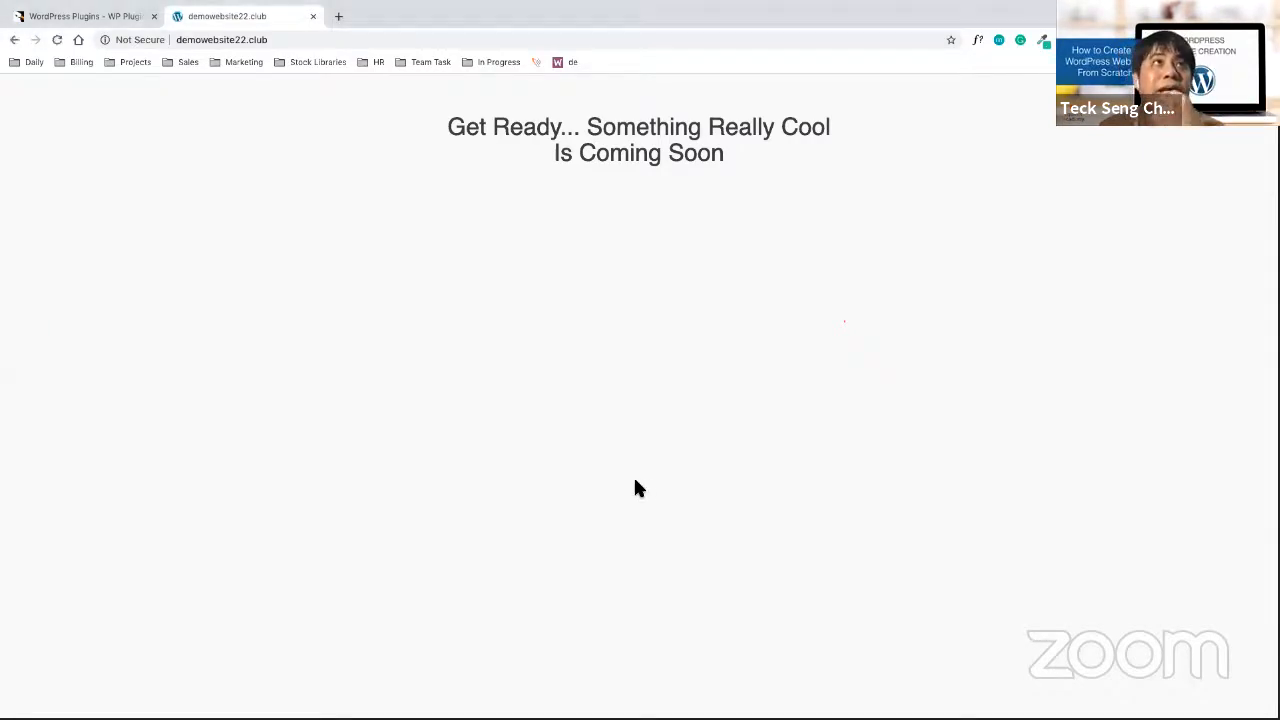
Append /wp-admin to demowebsite22.club to reach the WordPress login page
{"action": "left_click", "coordinate": [310, 40]}
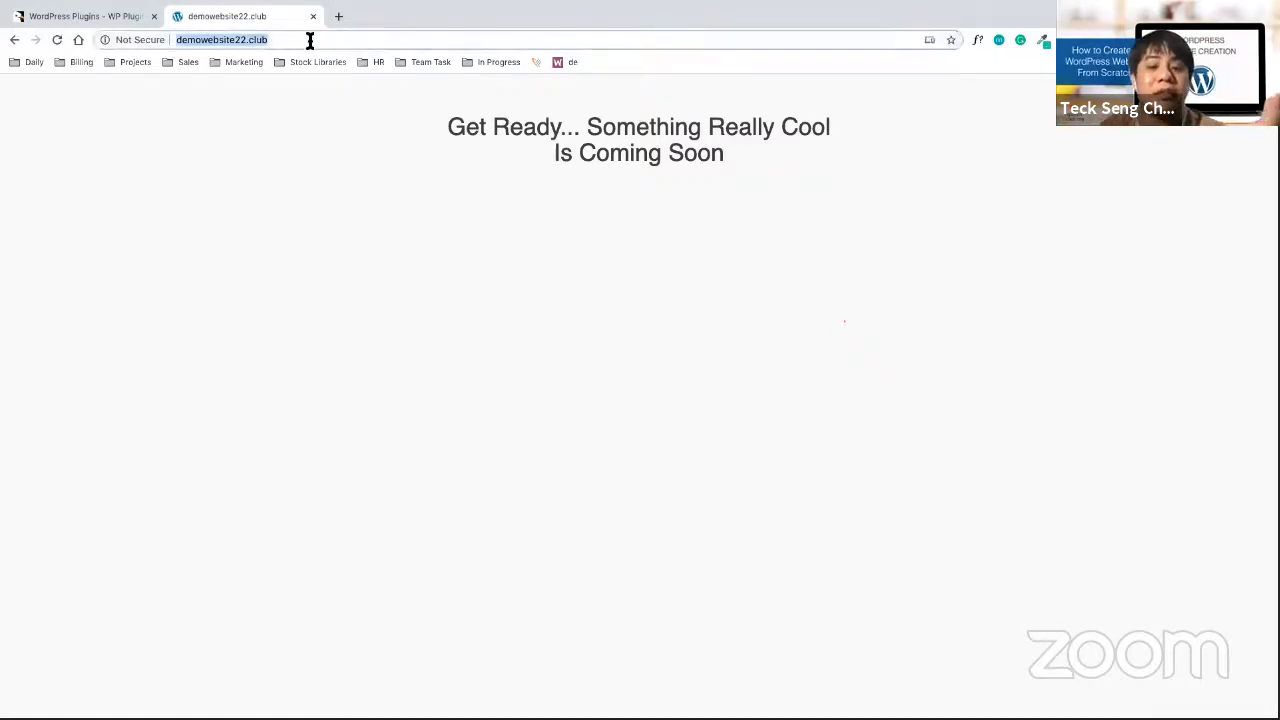
{"action": "left_click", "coordinate": [310, 40]}
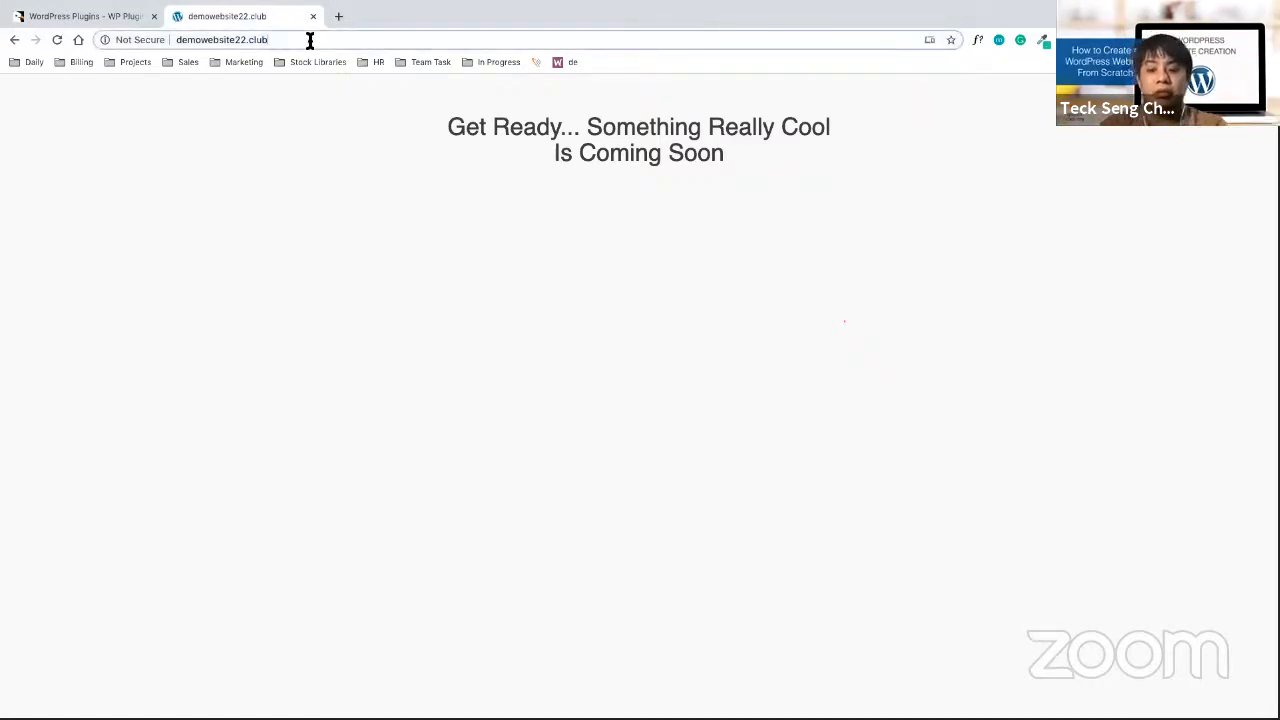
{"action": "type", "text": "/wp"}
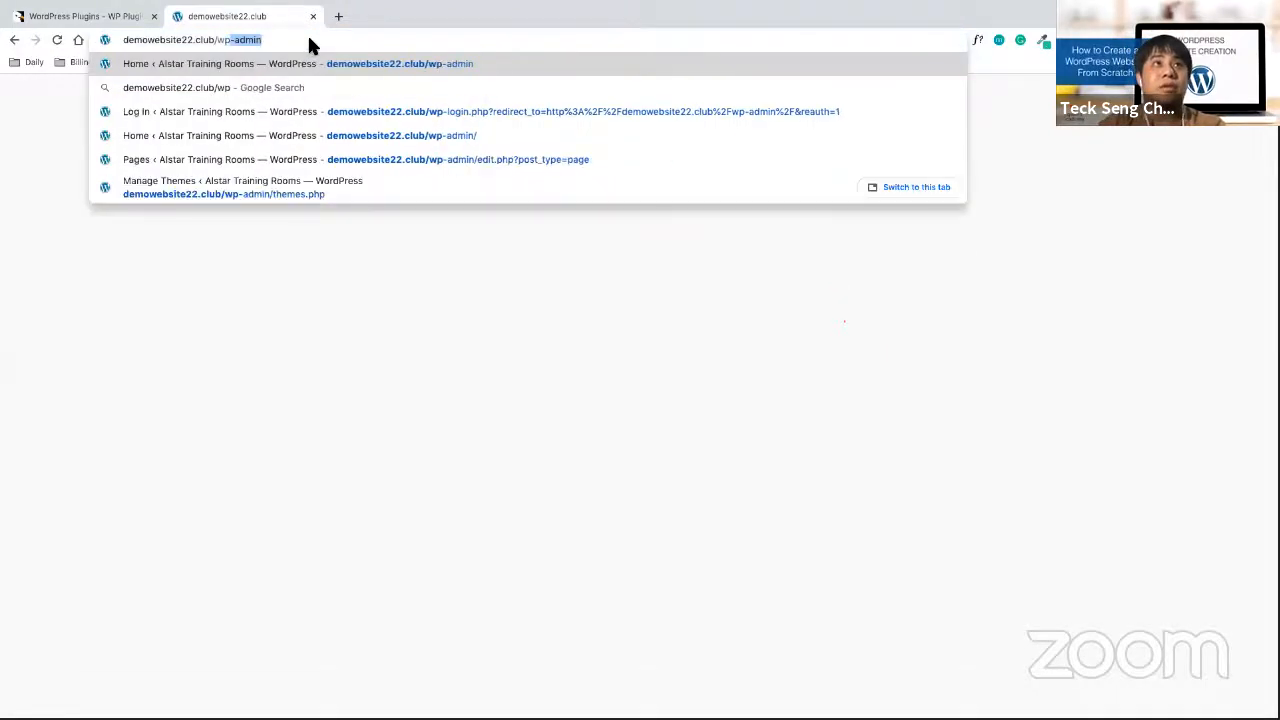
{"action": "type", "text": "-admin"}
{"action": "key", "text": "Return"}
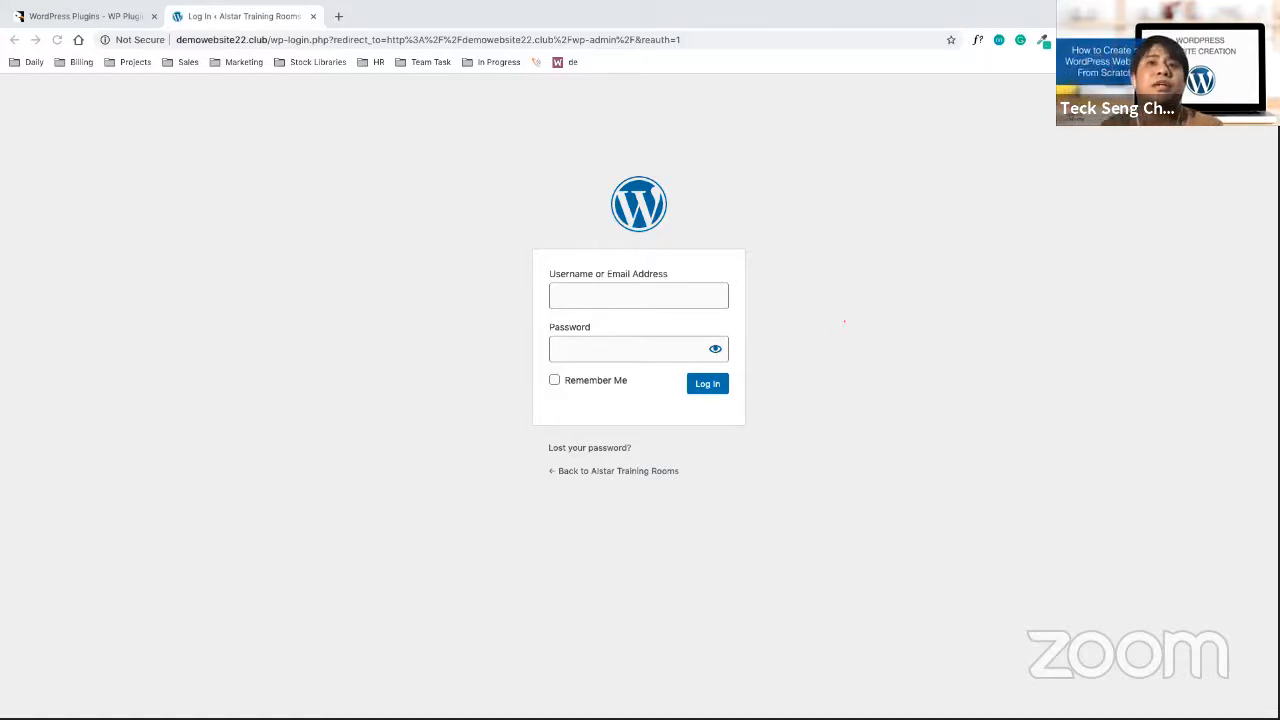
Fill the Username field with the saved admin username from browser autocomplete
{"action": "left_click", "coordinate": [614, 294]}
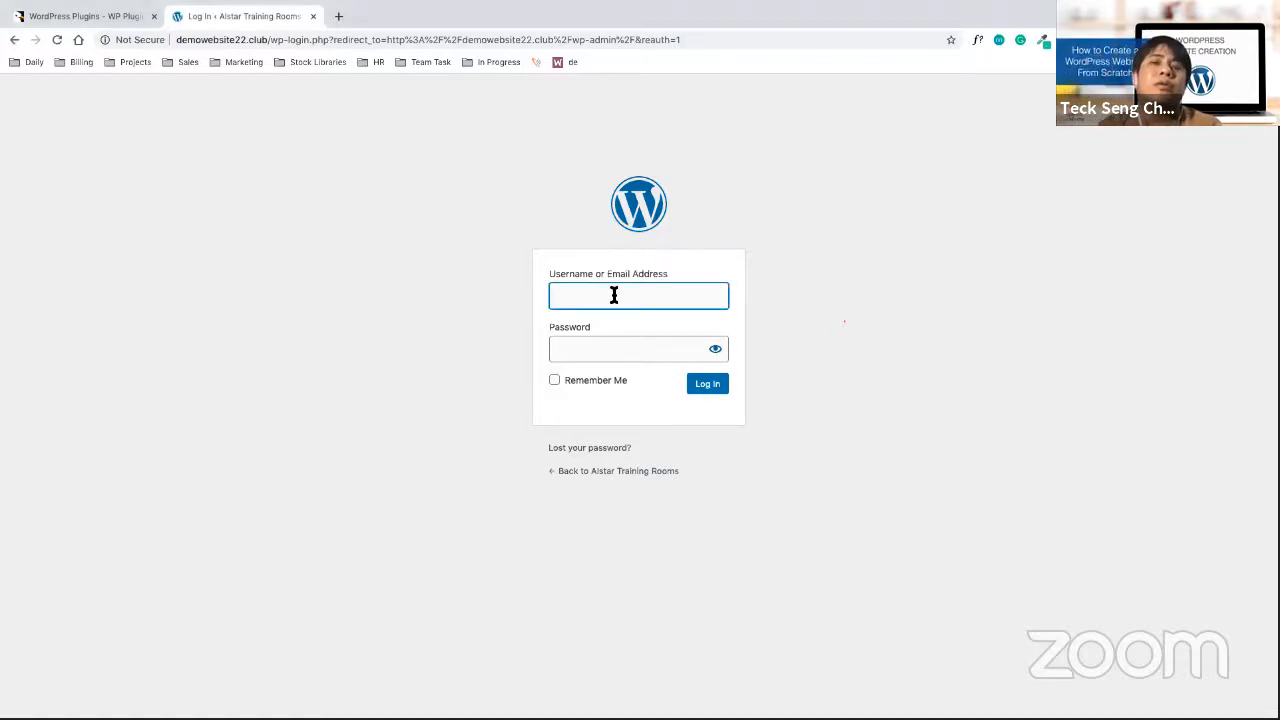
{"action": "type", "text": "alr"}
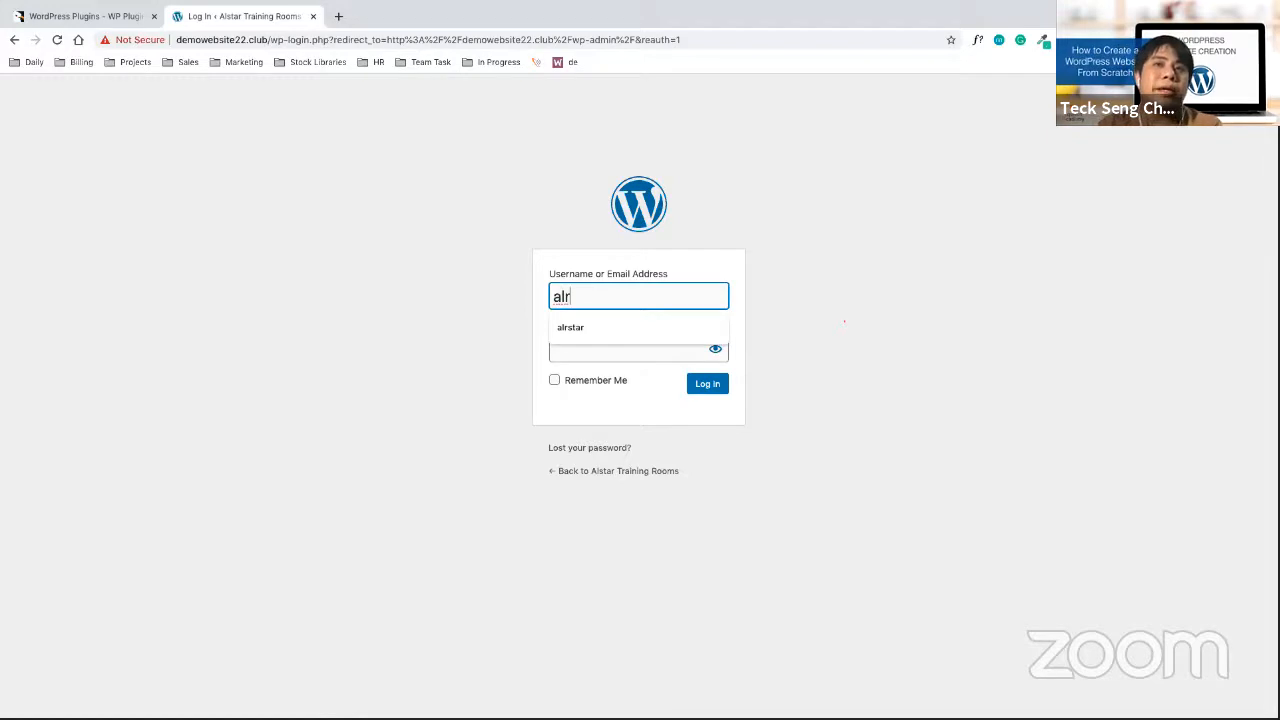
{"action": "key", "text": "Down"}
{"action": "key", "text": "Tab"}
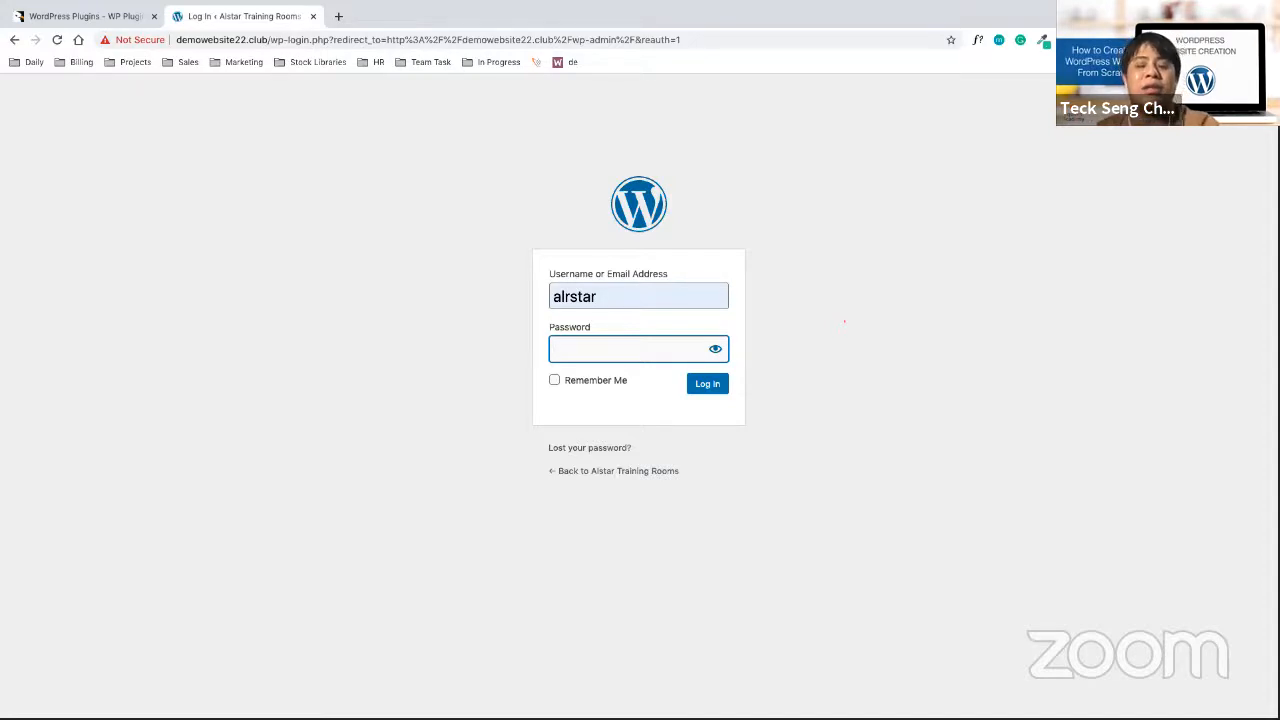
Enter the password and submit the login, which fails with an 'Unknown username' error
{"action": "type", "text": "•••••"}
{"action": "key", "text": "BackSpace"}
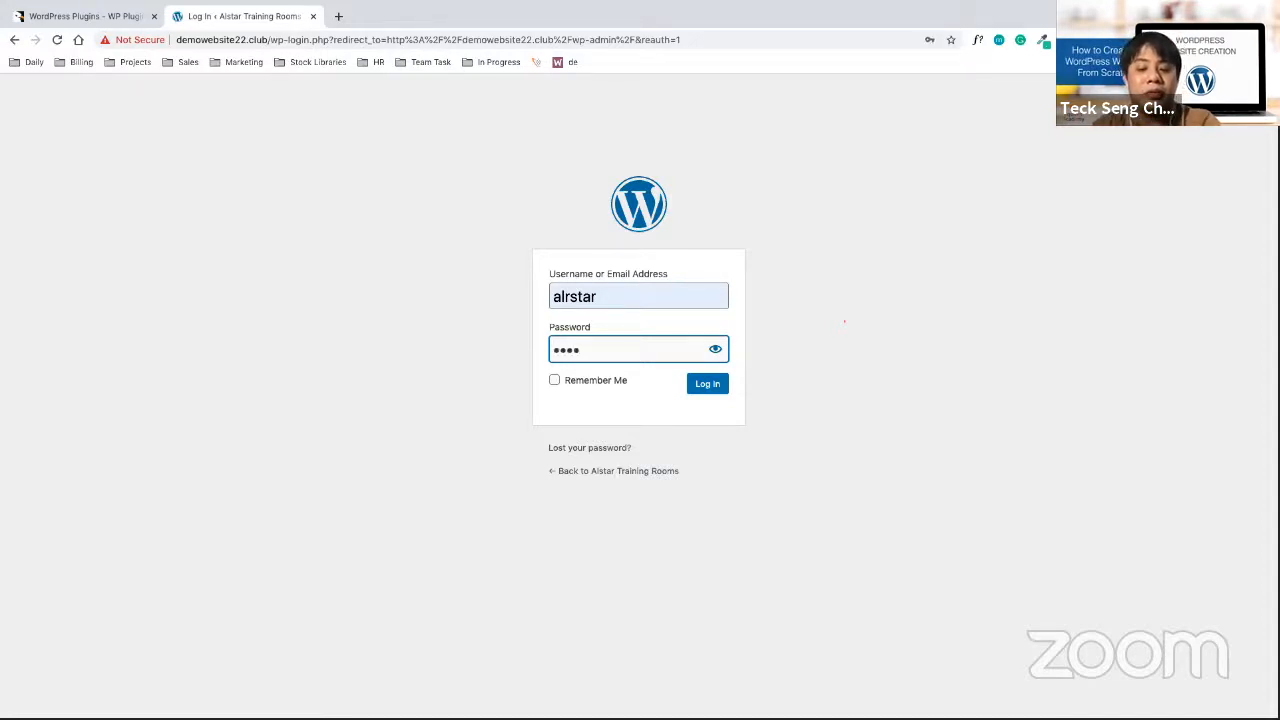
{"action": "type", "text": "•••••"}
{"action": "key", "text": "Return"}
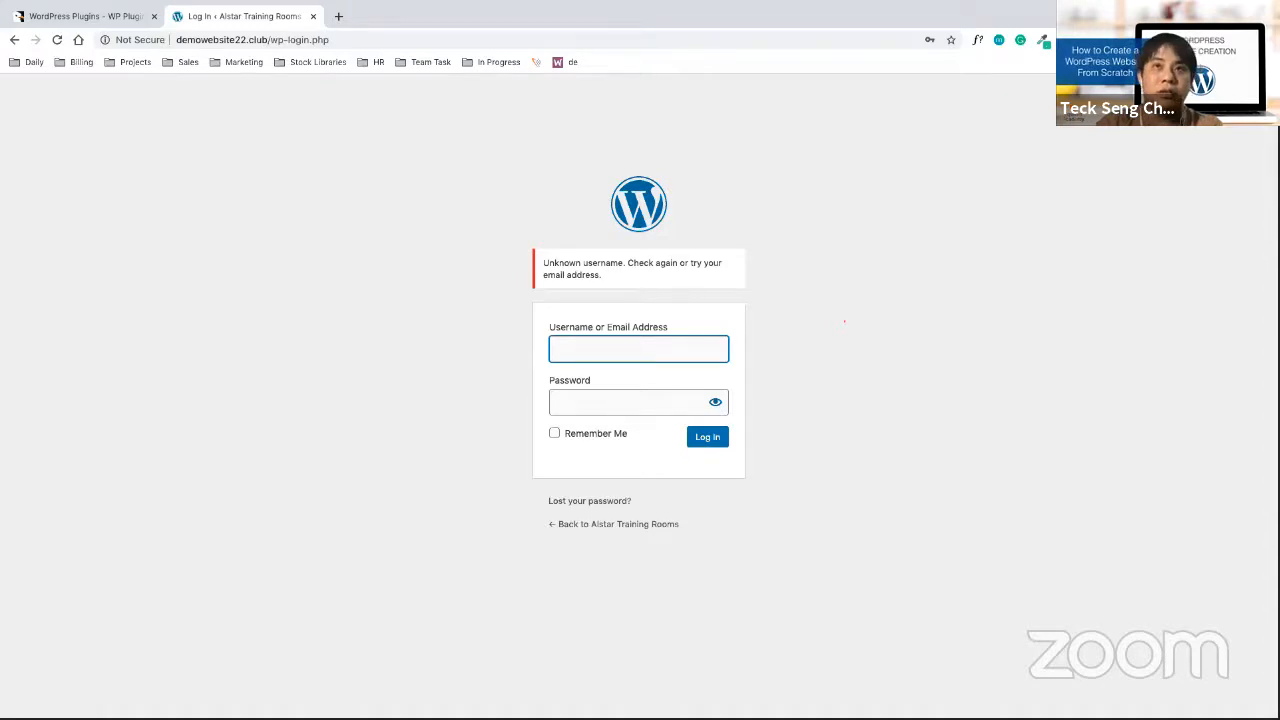
Retry the login with another saved username from autocomplete and its password
{"action": "type", "text": "a"}
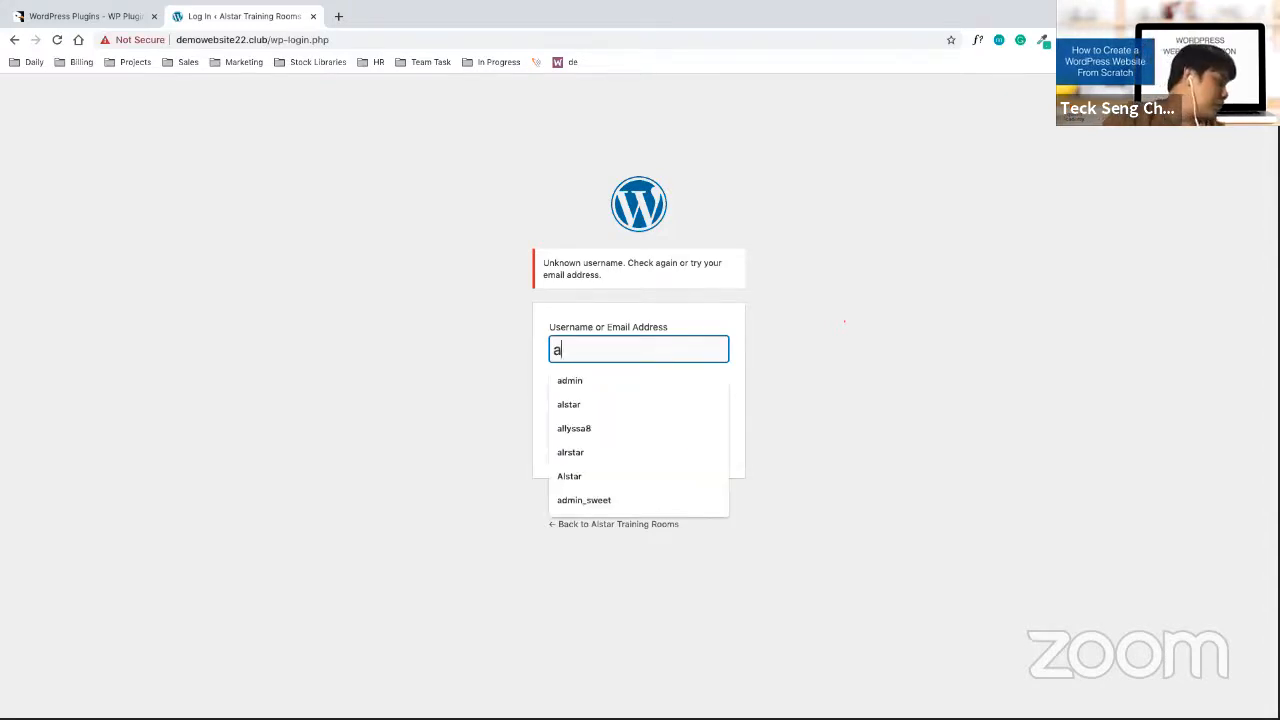
{"action": "type", "text": "lrstar"}
{"action": "key", "text": "Down"}
{"action": "key", "text": "Tab"}
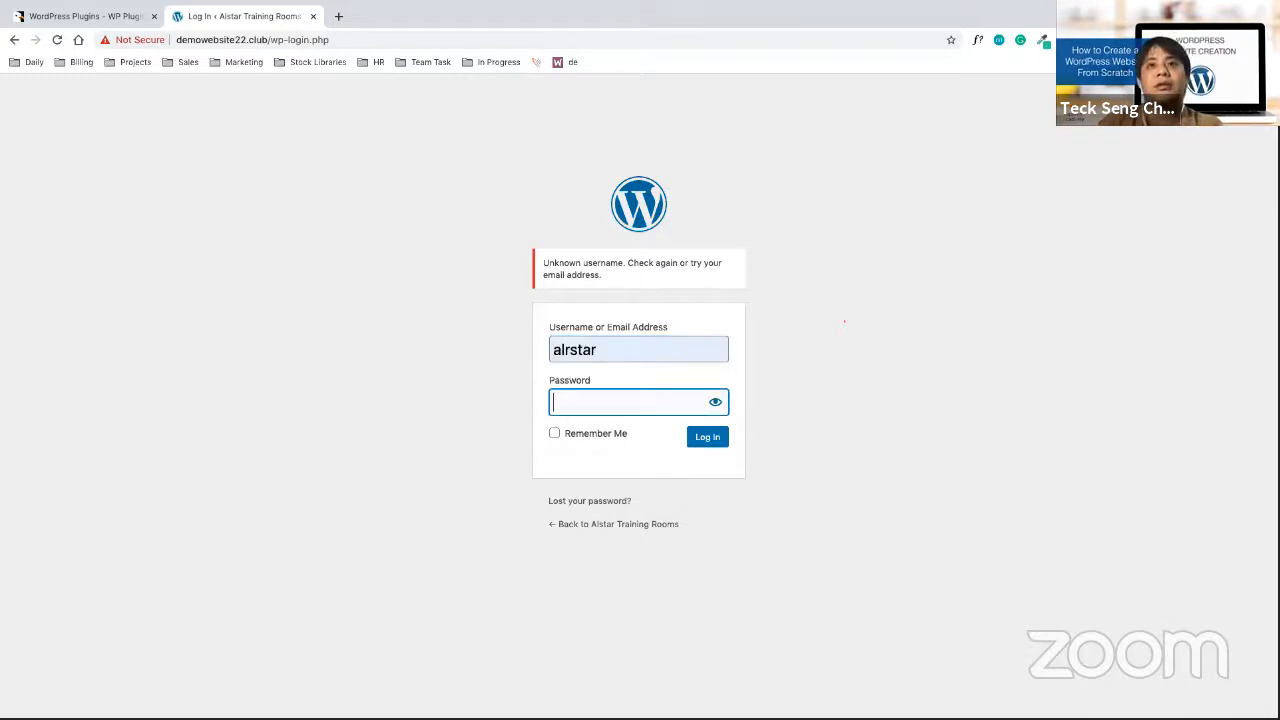
{"action": "type", "text": "*****"}
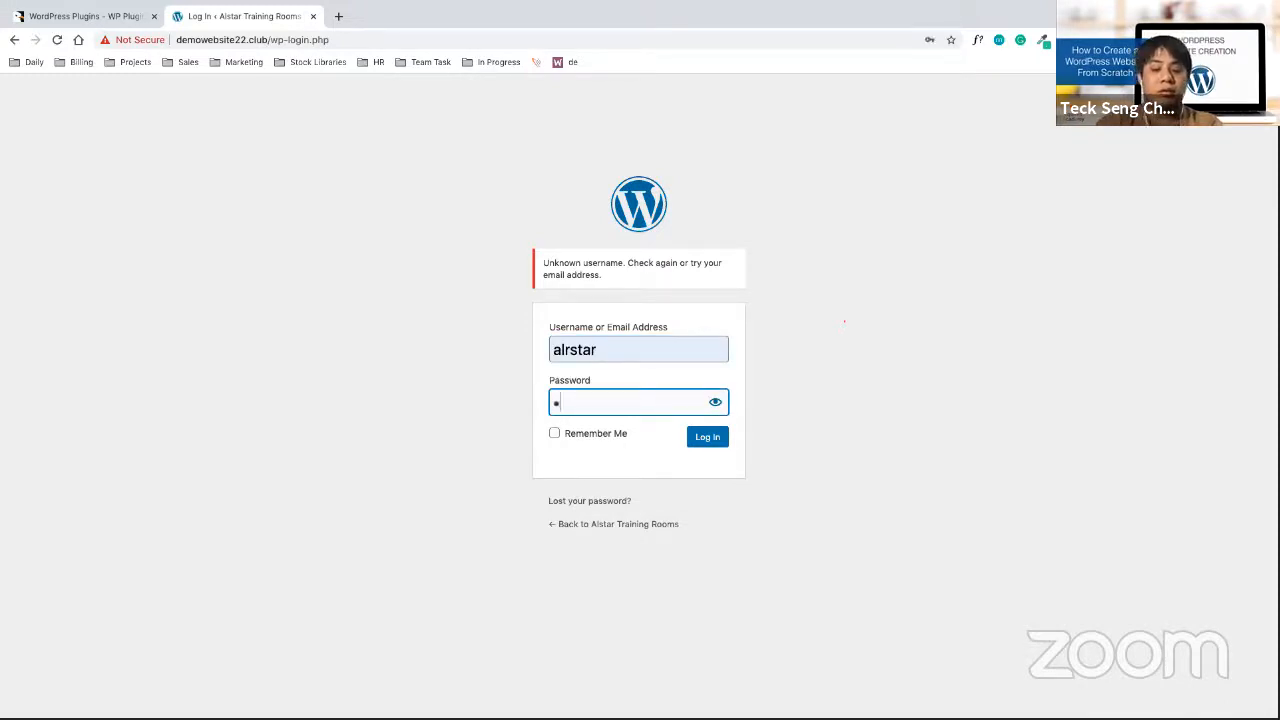
{"action": "type", "text": "****"}
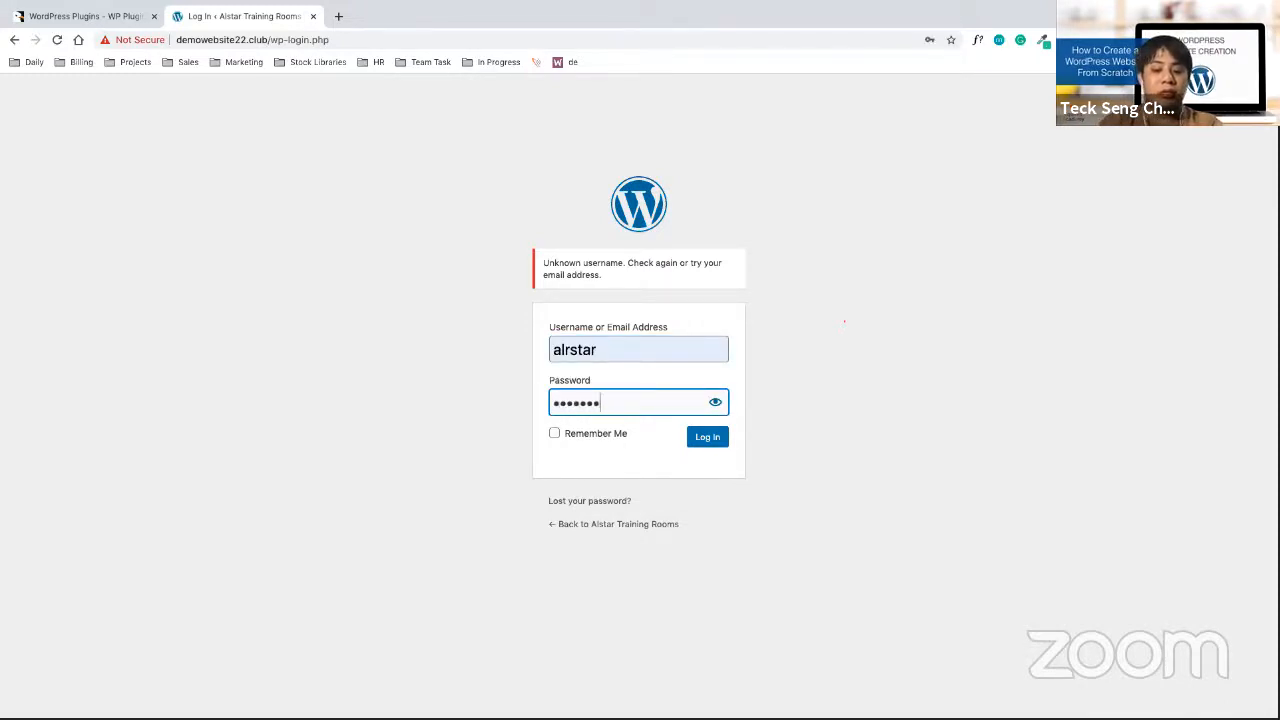
{"action": "type", "text": "*"}
{"action": "key", "text": "Return"}
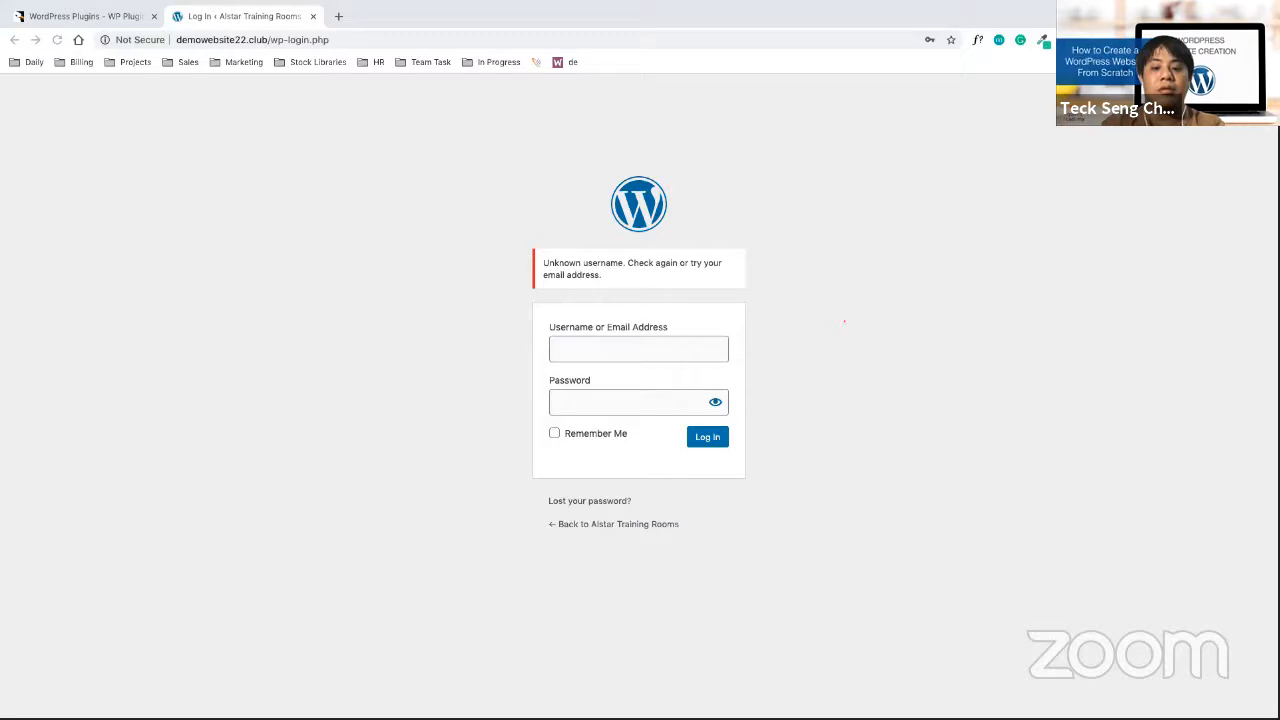
Choose a different saved username from the suggestions, enter its password, and submit the login
{"action": "left_click", "coordinate": [612, 348]}
{"action": "type", "text": "al"}
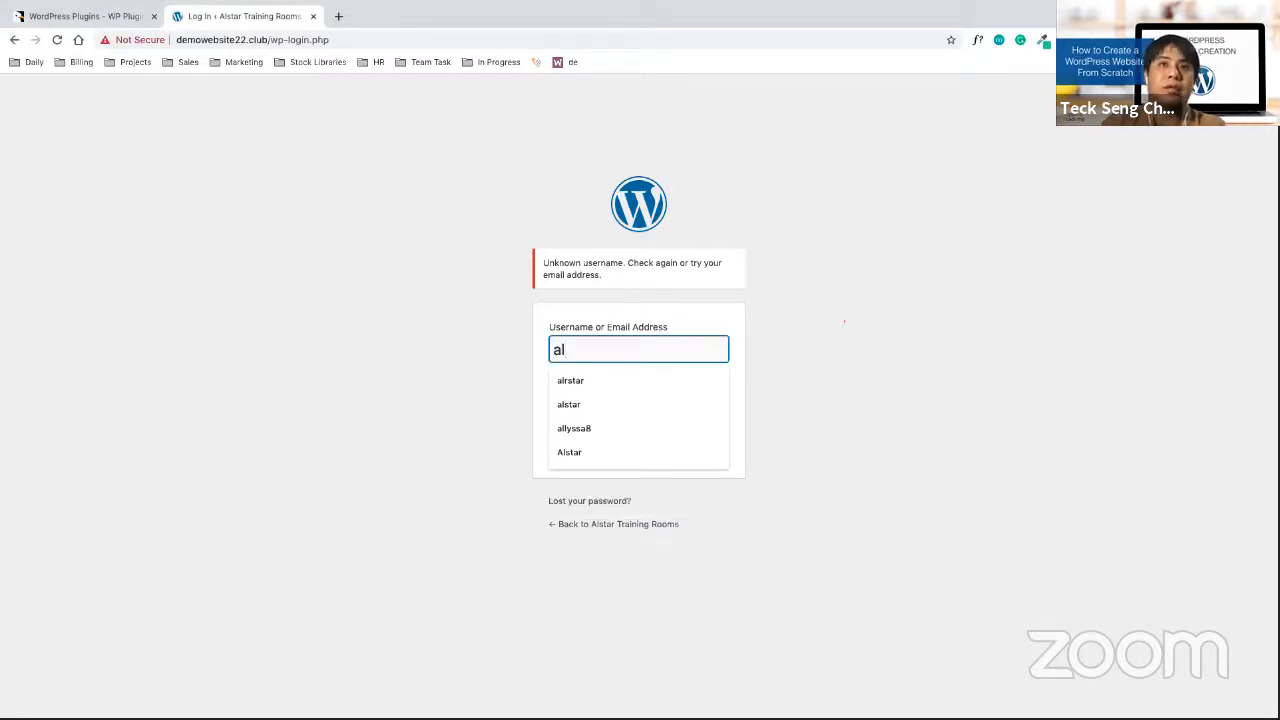
{"action": "type", "text": "s"}
{"action": "key", "text": "Down"}
{"action": "key", "text": "Down"}
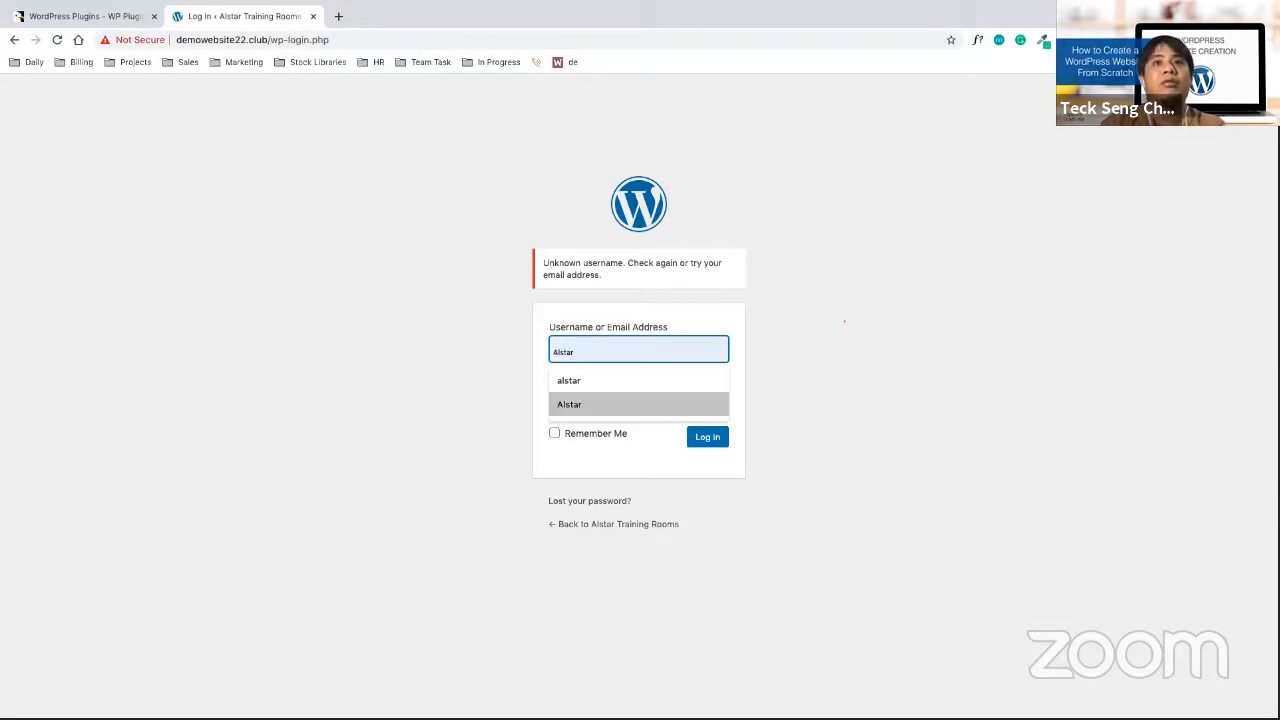
{"action": "key", "text": "Up"}
{"action": "key", "text": "Down"}
{"action": "key", "text": "Up"}
{"action": "key", "text": "Tab"}
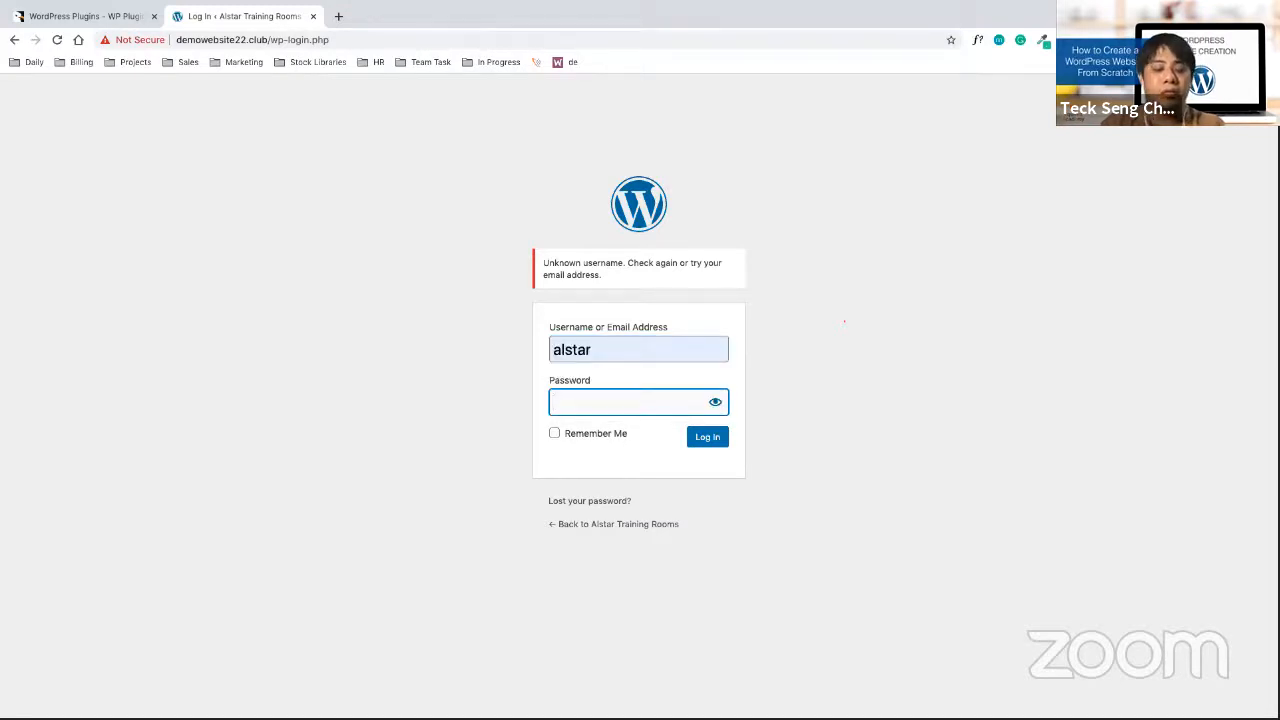
{"action": "type", "text": "•••••"}
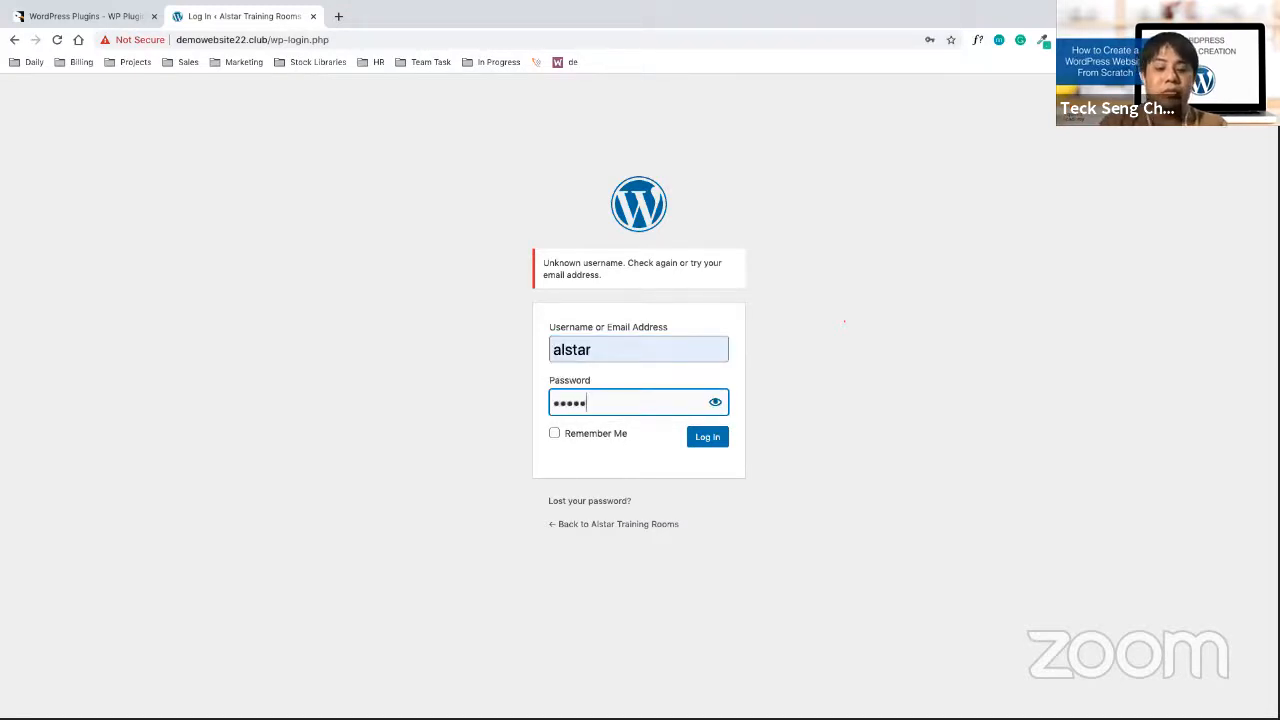
{"action": "type", "text": "•••••"}
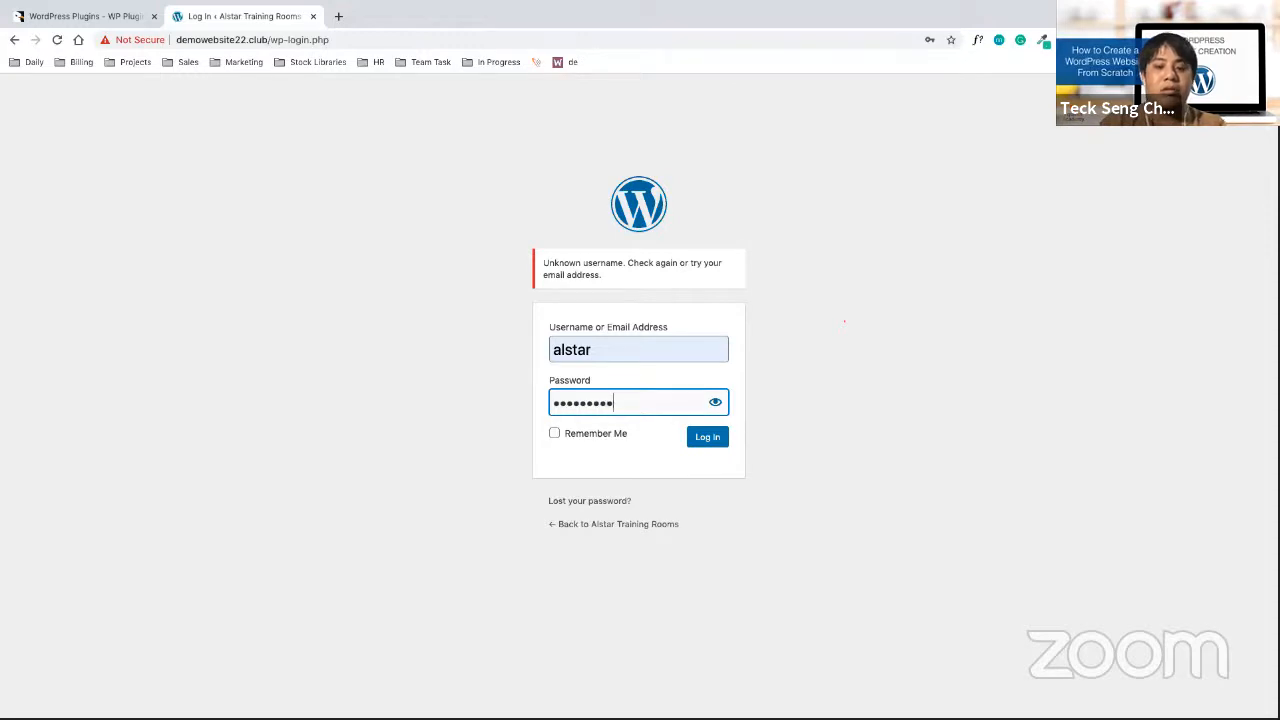
{"action": "key", "text": "Return"}
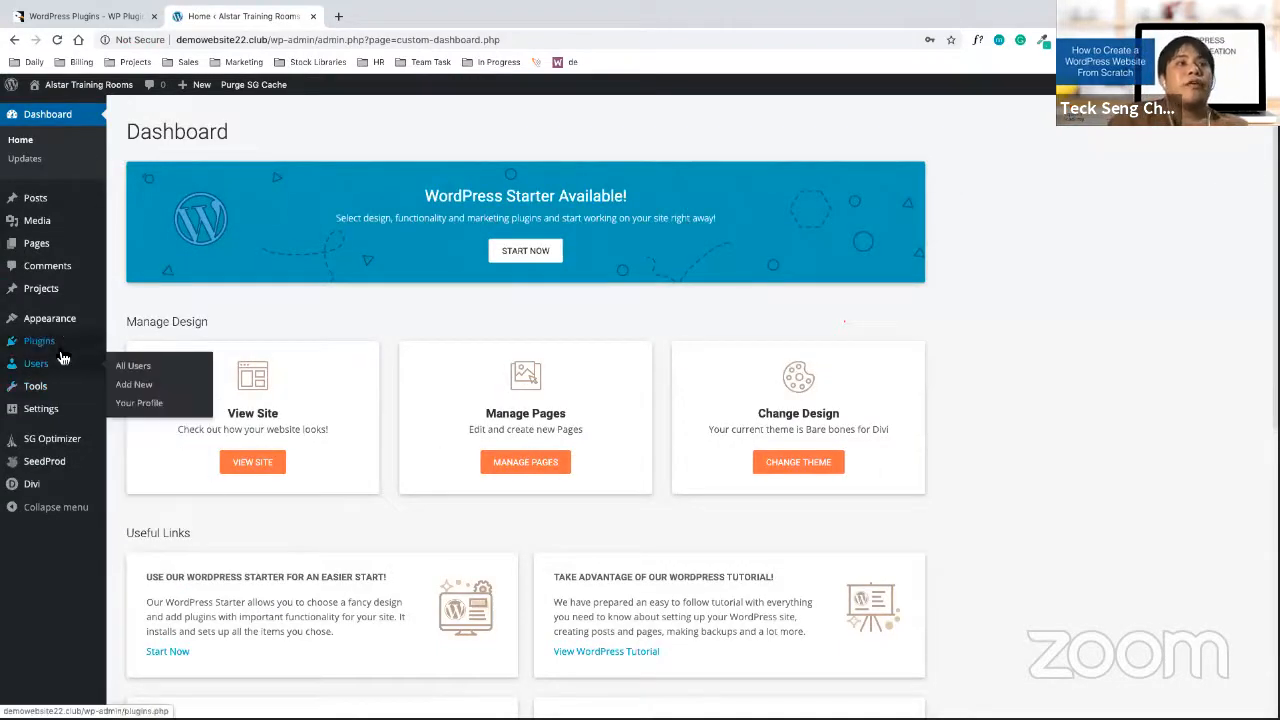
Open SeedProd's settings from Installed Plugins, review the Content tab, then show the Design tab
{"action": "left_click", "coordinate": [151, 355]}
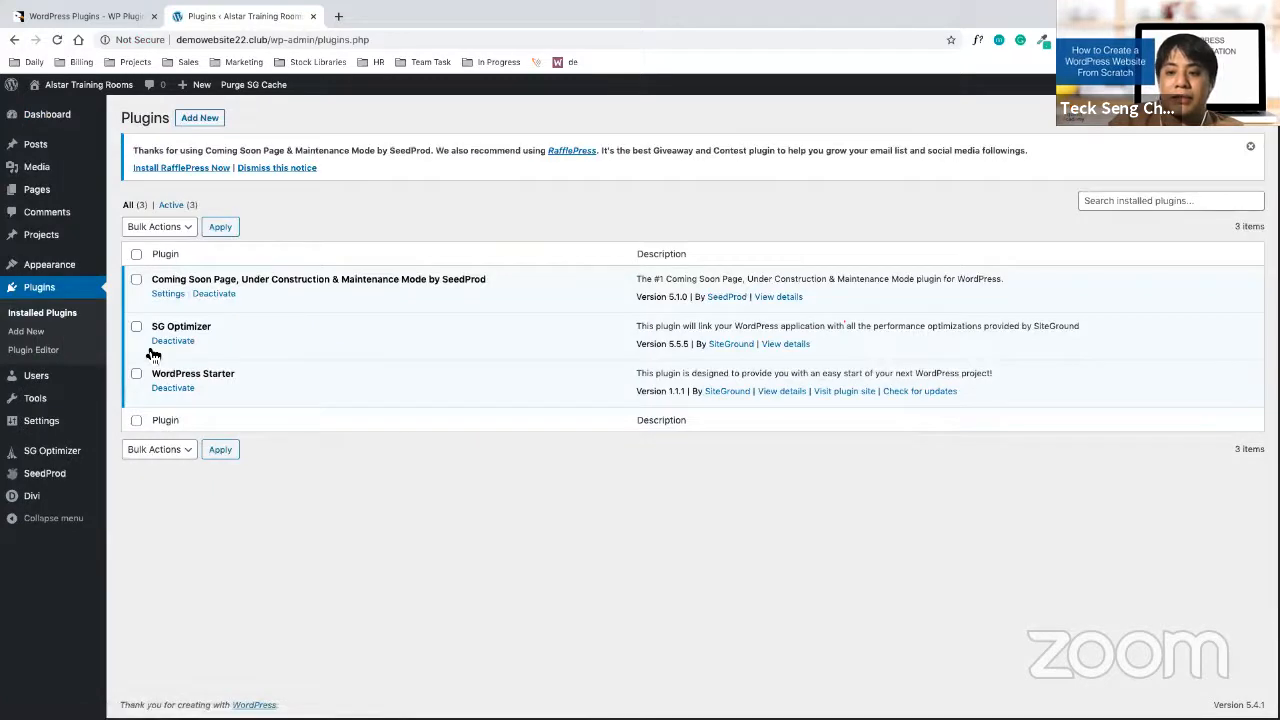
{"action": "left_click", "coordinate": [169, 294]}
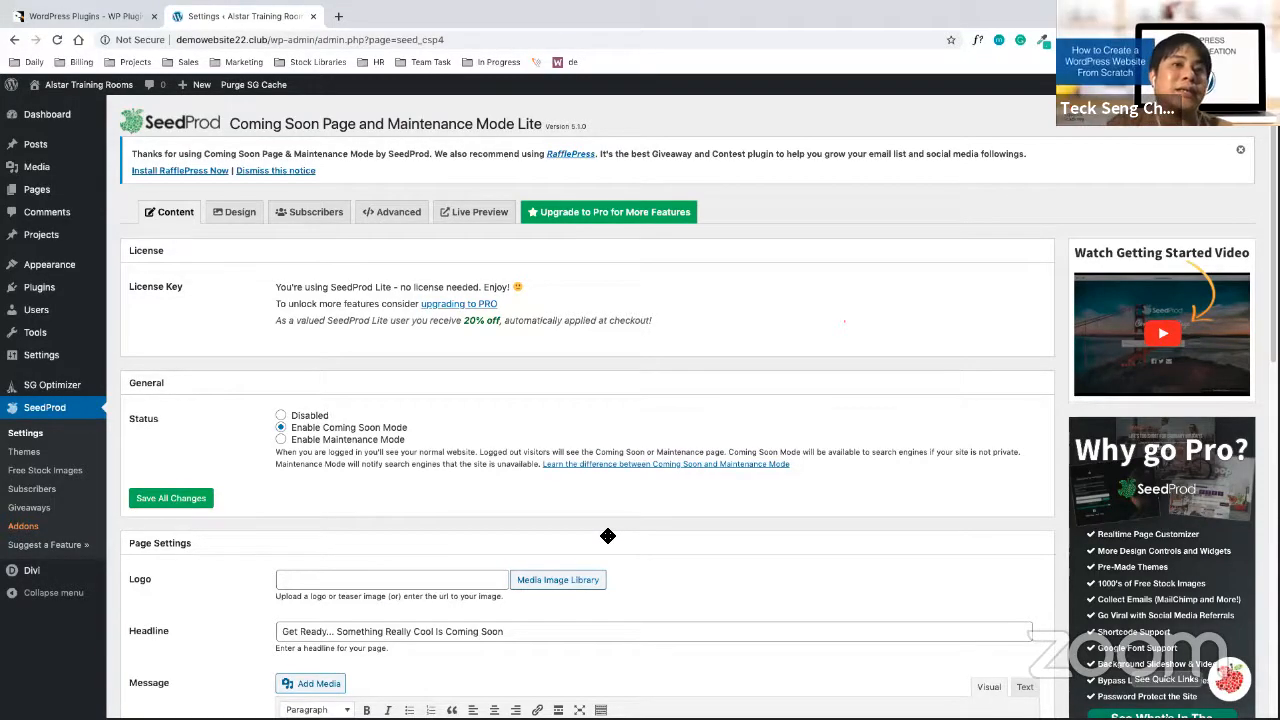
{"action": "scroll", "coordinate": [645, 535], "scroll_direction": "down", "scroll_amount": 3}
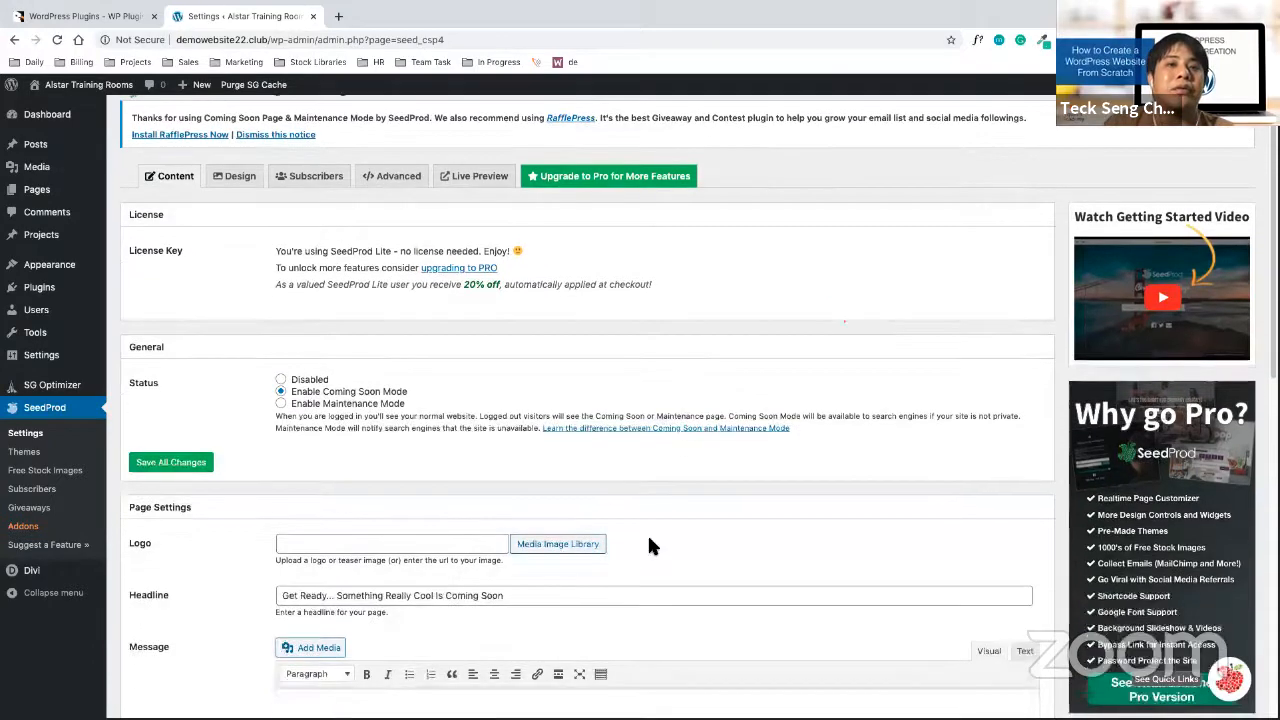
{"action": "left_click", "coordinate": [556, 452]}
{"action": "scroll", "coordinate": [556, 452], "scroll_direction": "down", "scroll_amount": 6}
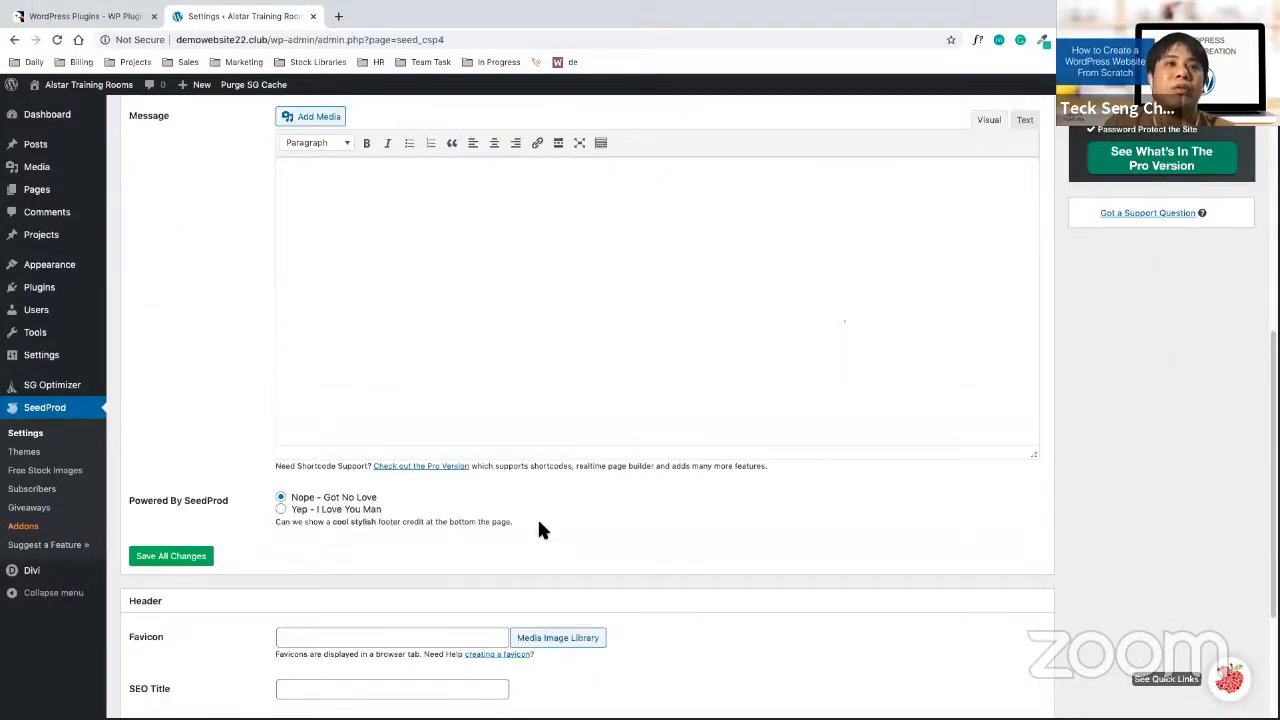
{"action": "scroll", "coordinate": [537, 530], "scroll_direction": "up", "scroll_amount": 10}
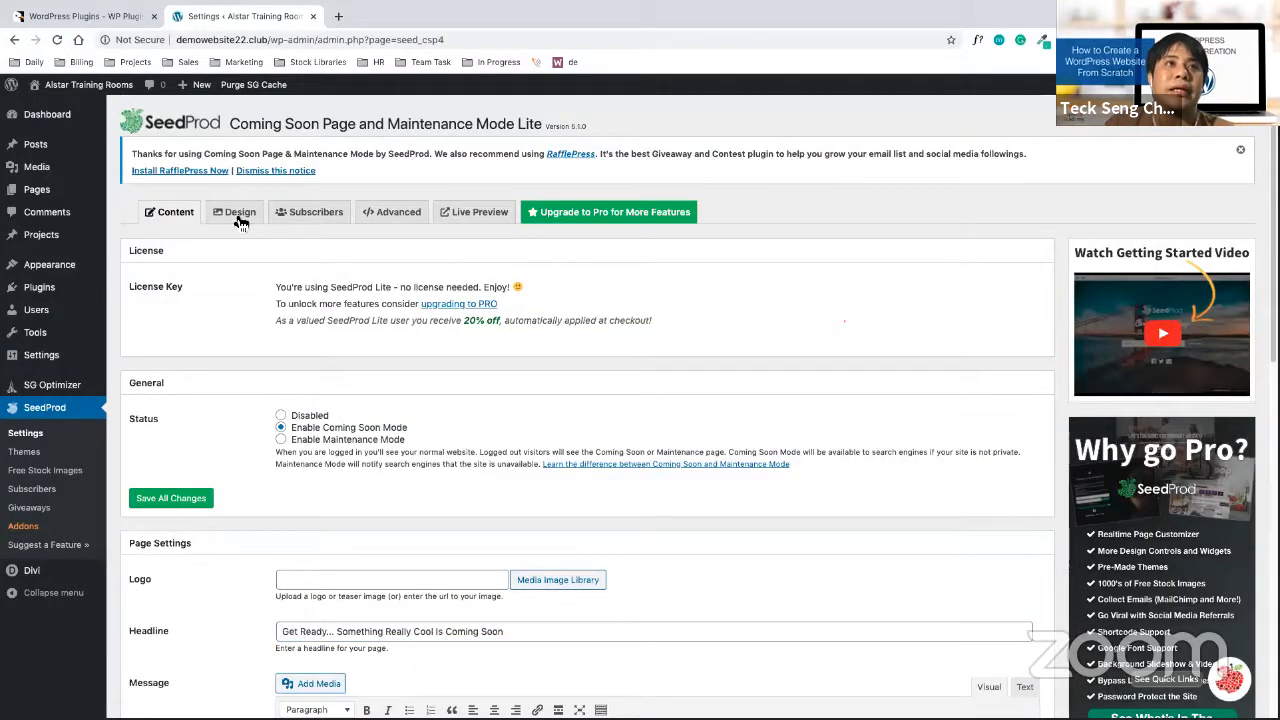
{"action": "left_click", "coordinate": [238, 213]}
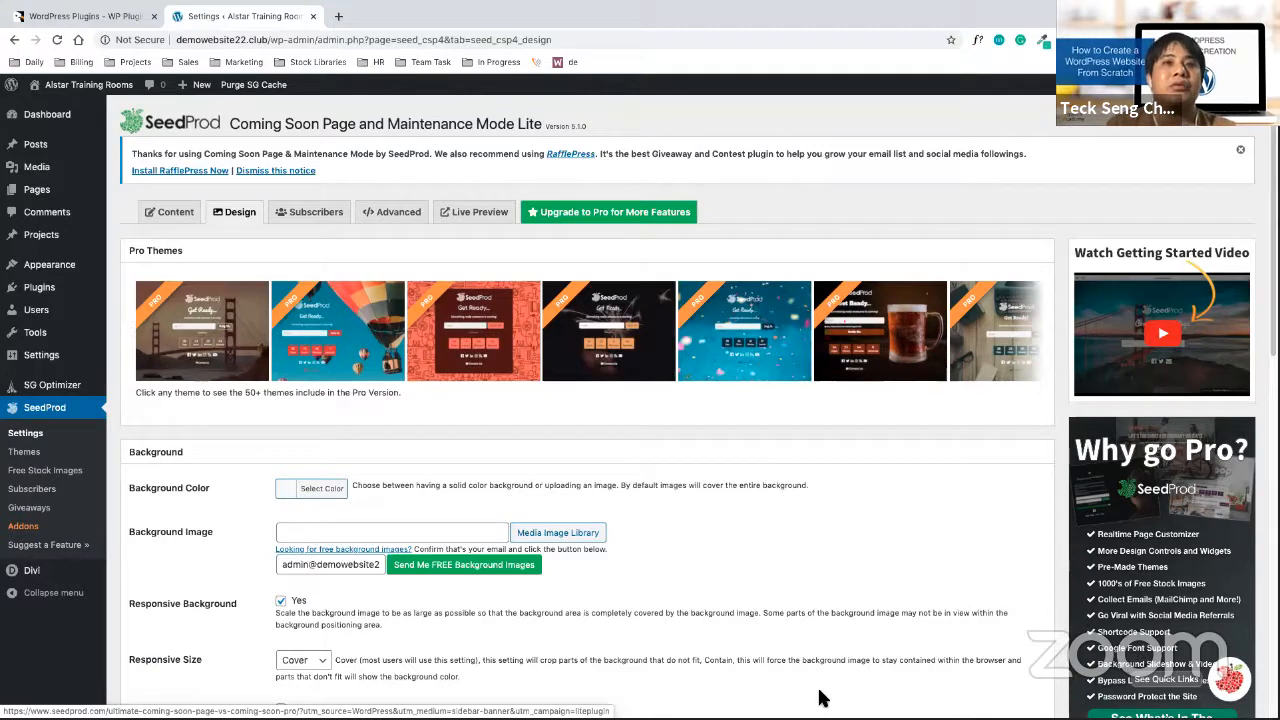
Select '3rd party site' on the Acrobat plugins slide, then switch to the browser desktop
{"action": "left_click", "coordinate": [72, 28]}
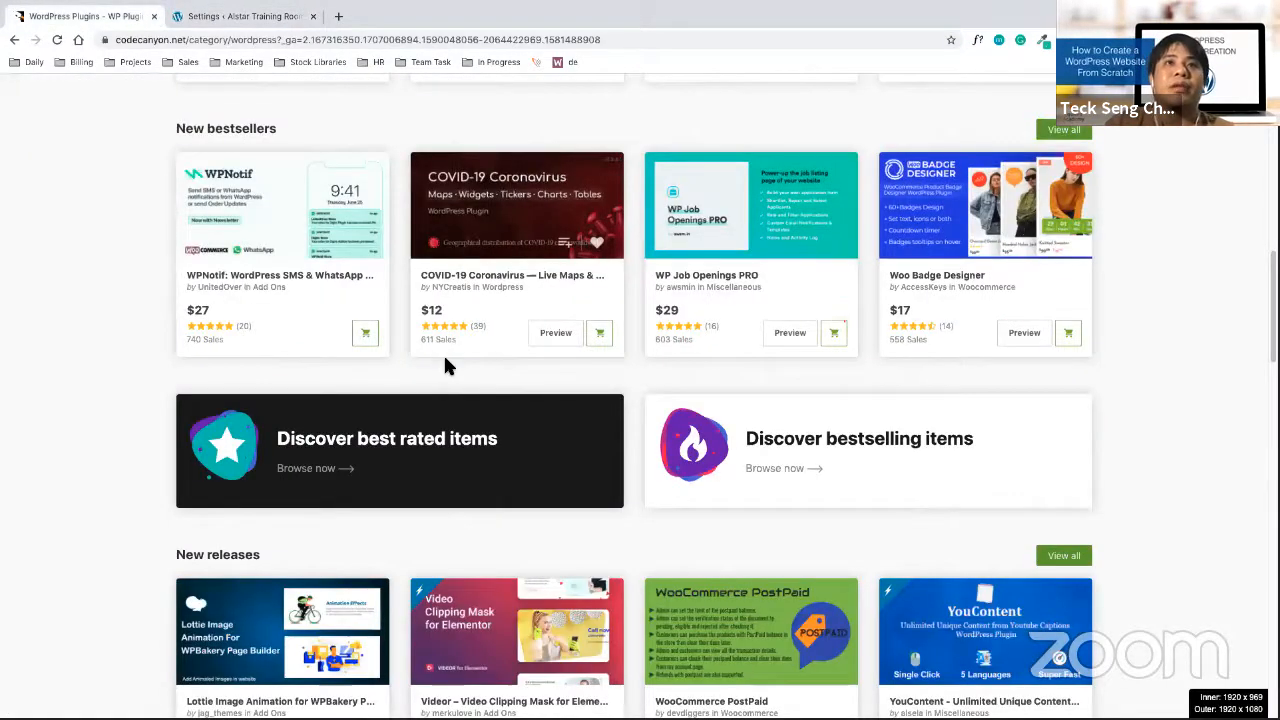
{"action": "key", "text": "ctrl+Up"}
{"action": "left_click", "coordinate": [746, 398]}
{"action": "left_click", "coordinate": [787, 326]}
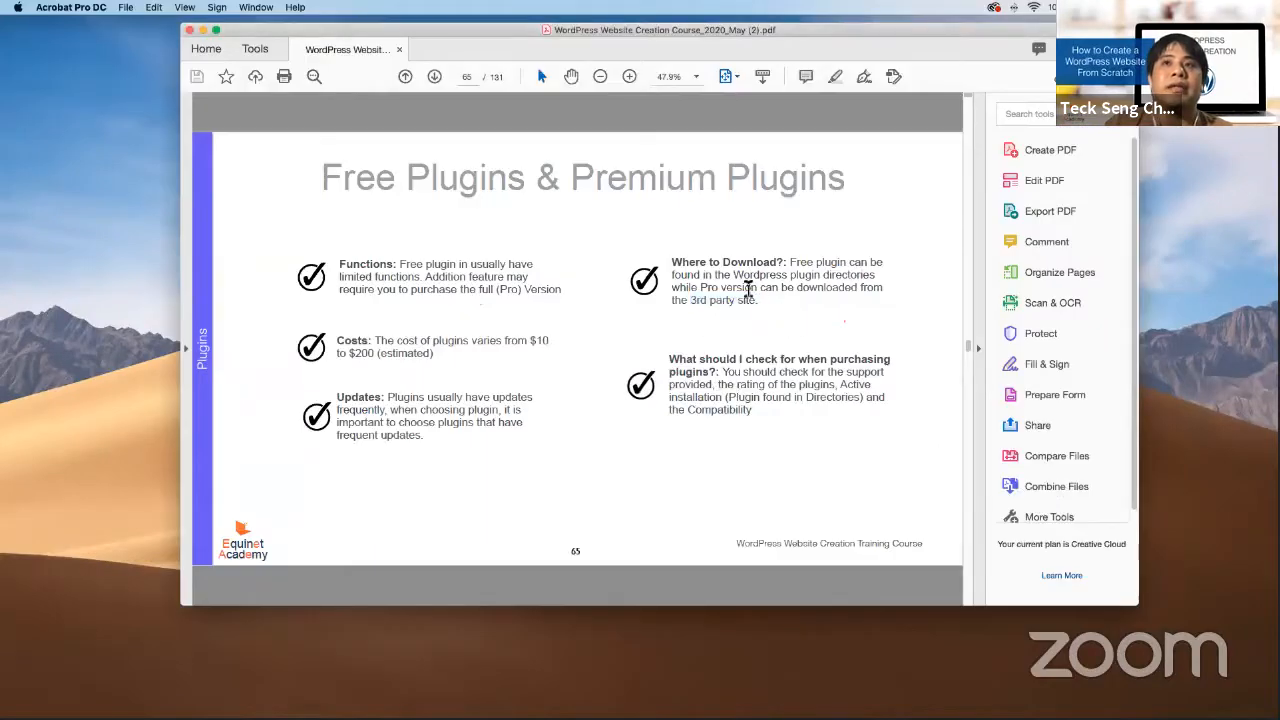
{"action": "left_click_drag", "start_coordinate": [740, 305], "coordinate": [756, 312]}
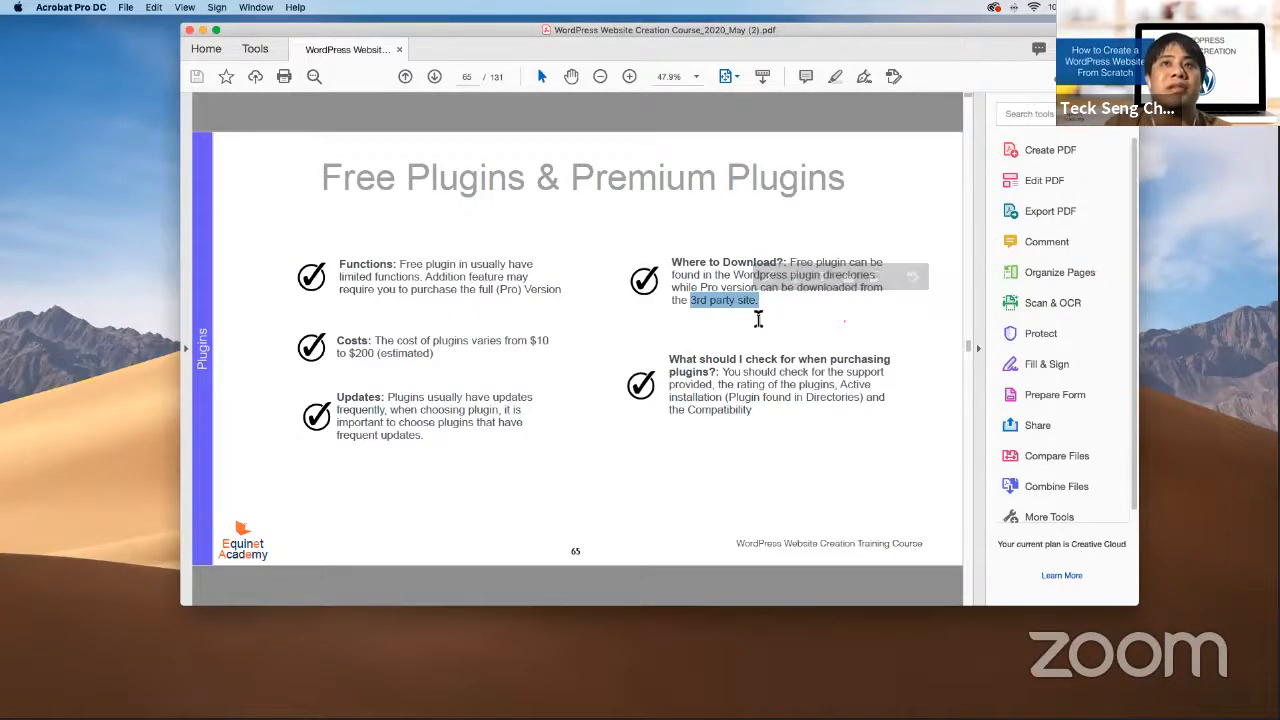
{"action": "key", "text": "ctrl+Up"}
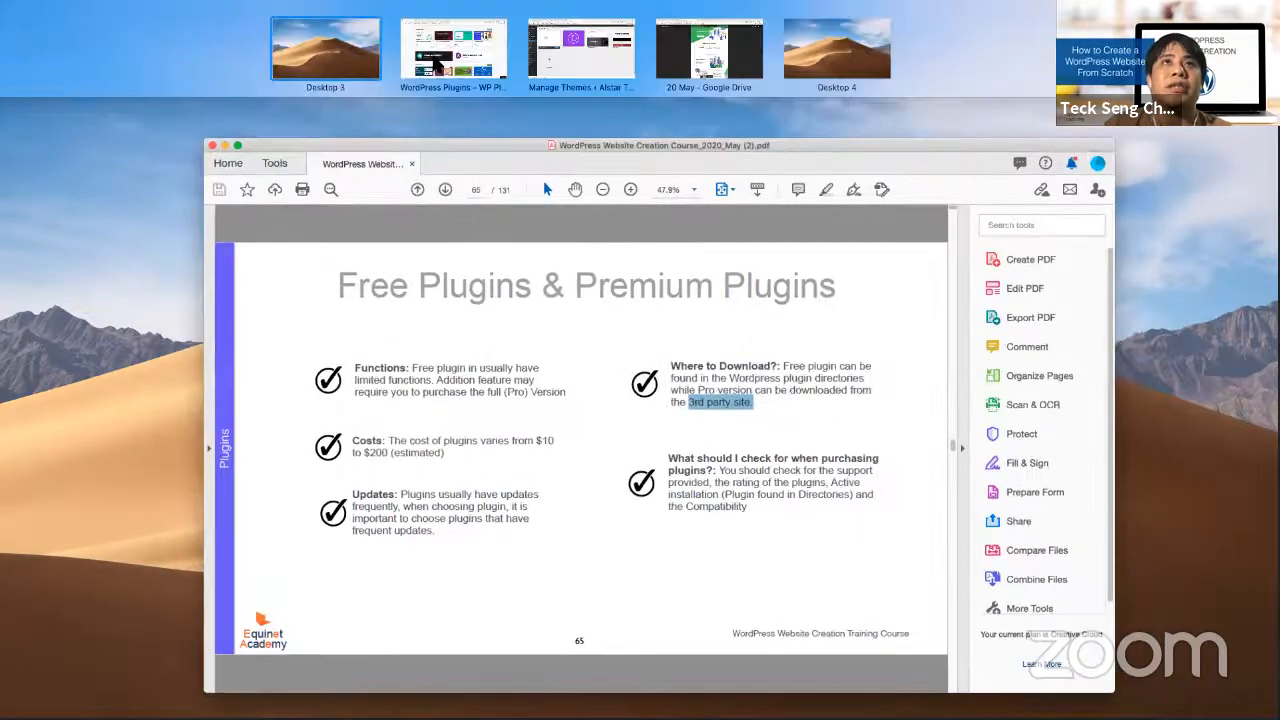
{"action": "left_click", "coordinate": [437, 62]}
Search WordPress plugins for 'call back request', open All in One Support Button, and open a blank tab
{"action": "scroll", "coordinate": [486, 273], "scroll_direction": "up", "scroll_amount": 10}
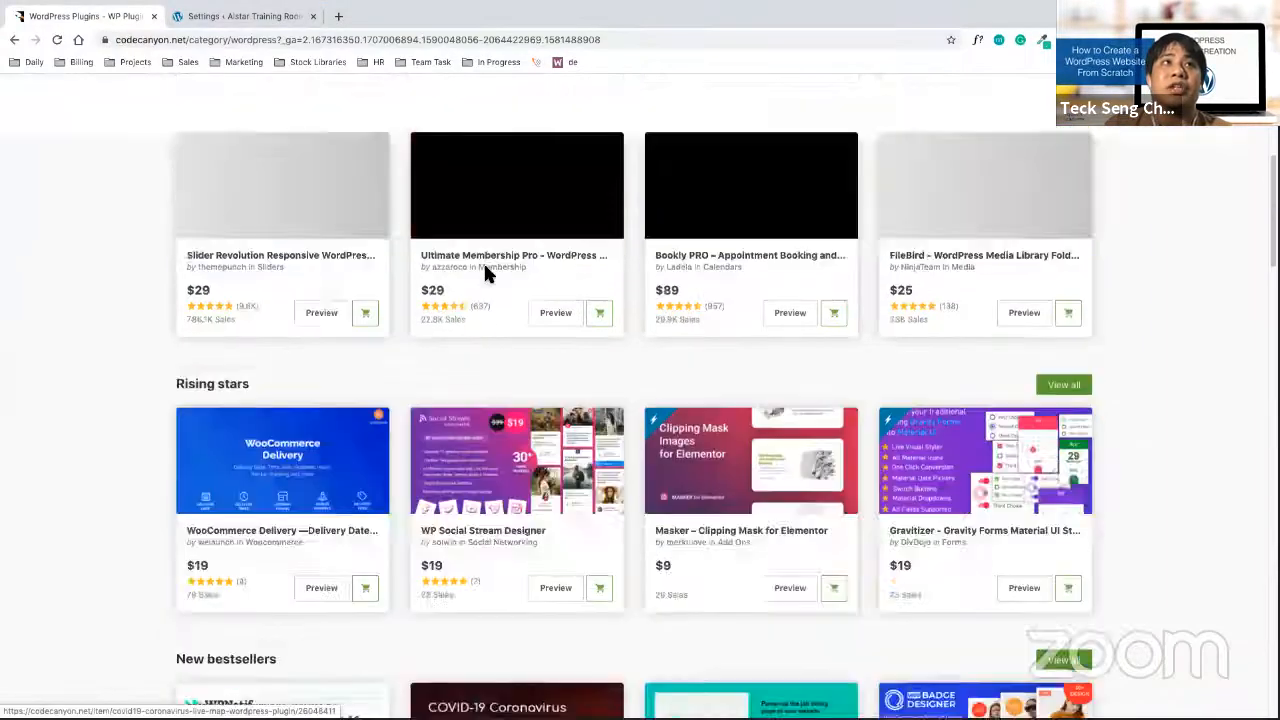
{"action": "scroll", "coordinate": [447, 125], "scroll_direction": "up", "scroll_amount": 3}
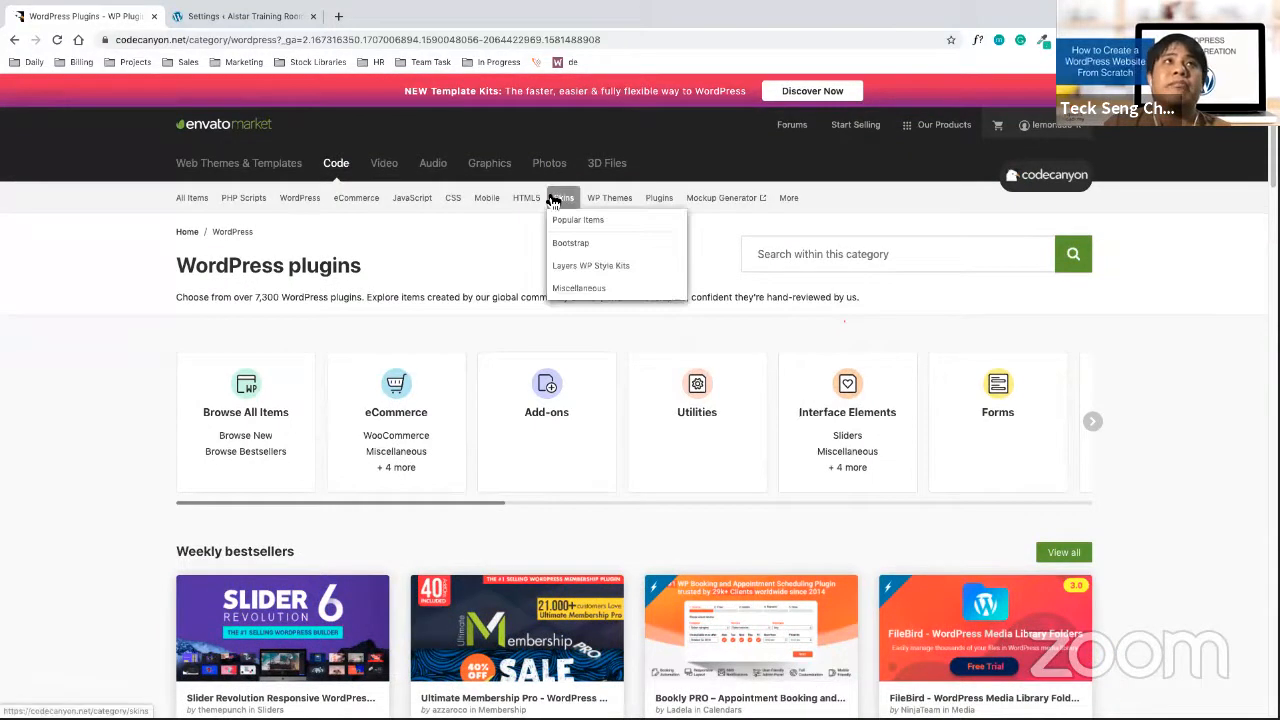
{"action": "left_click", "coordinate": [929, 262]}
{"action": "left_click", "coordinate": [897, 288]}
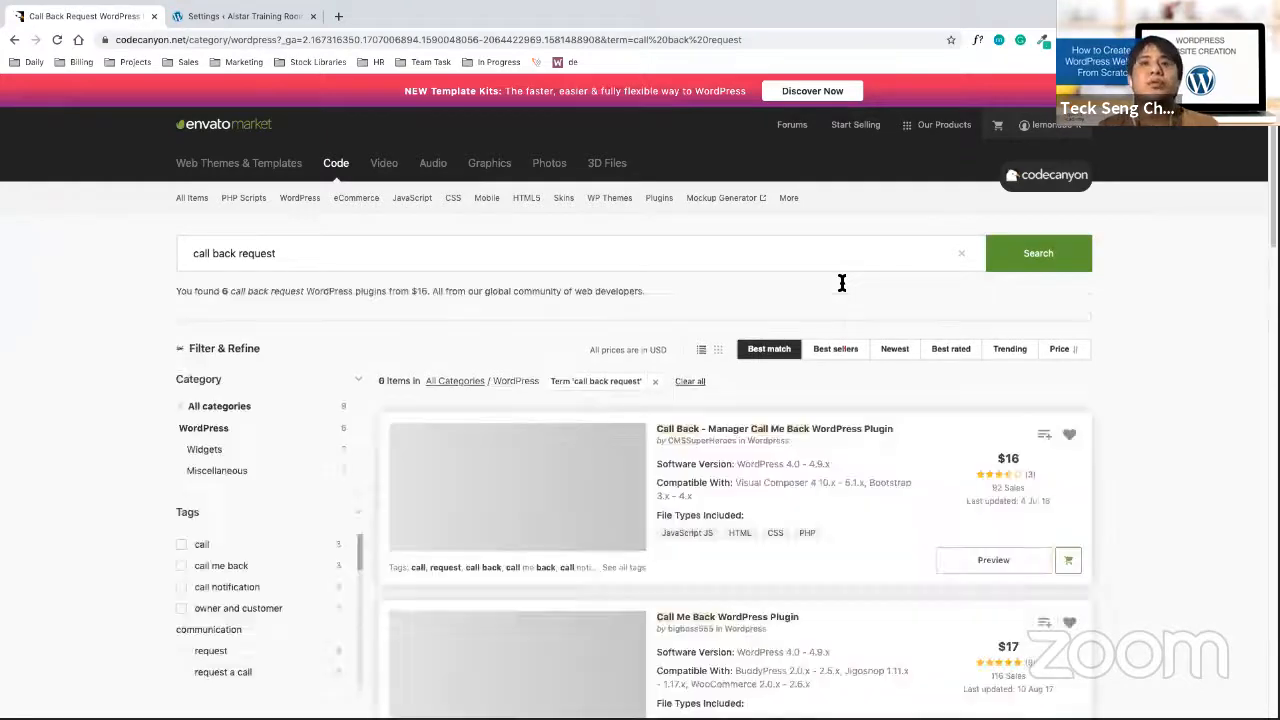
{"action": "scroll", "coordinate": [800, 523], "scroll_direction": "down", "scroll_amount": 8}
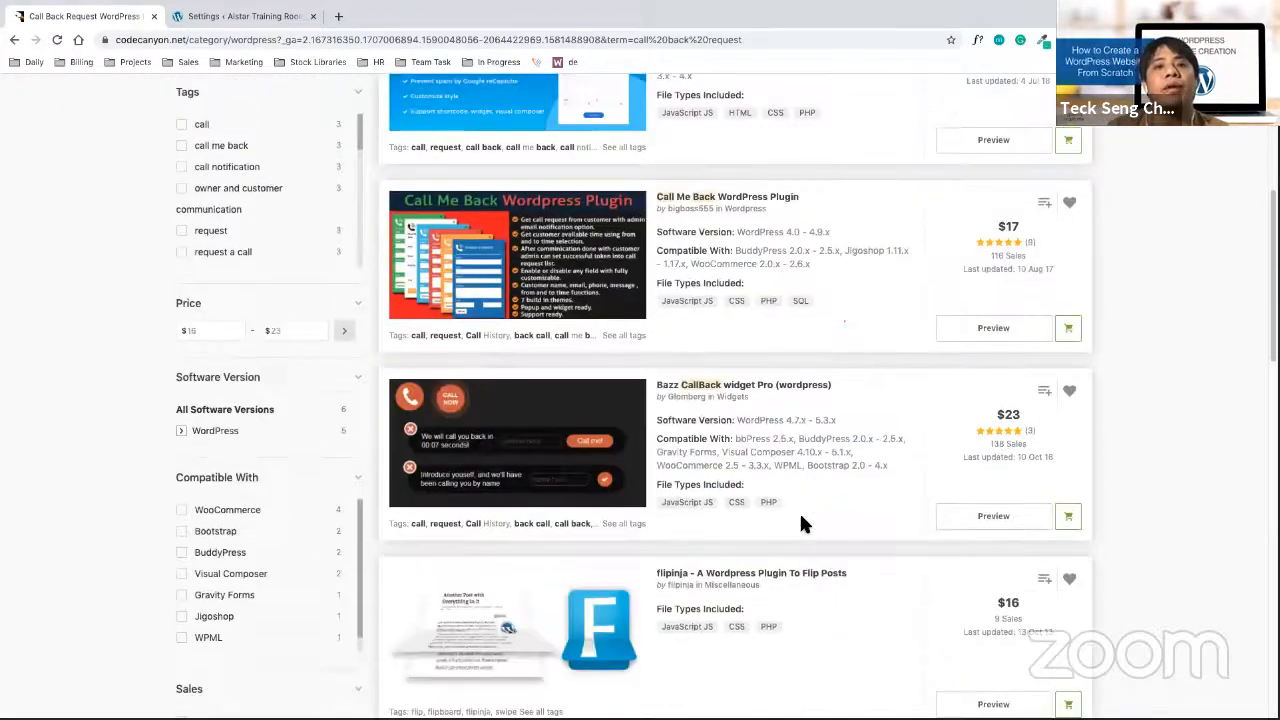
{"action": "scroll", "coordinate": [805, 523], "scroll_direction": "down", "scroll_amount": 1}
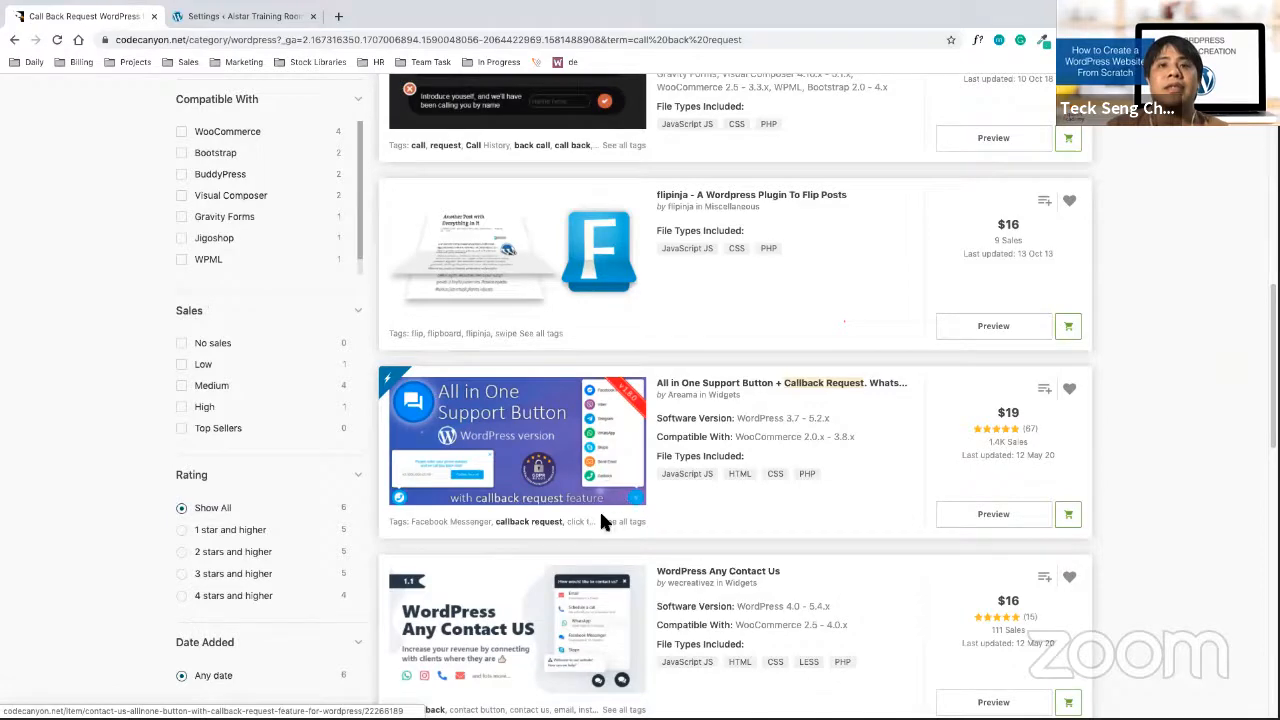
{"action": "left_click", "coordinate": [779, 388]}
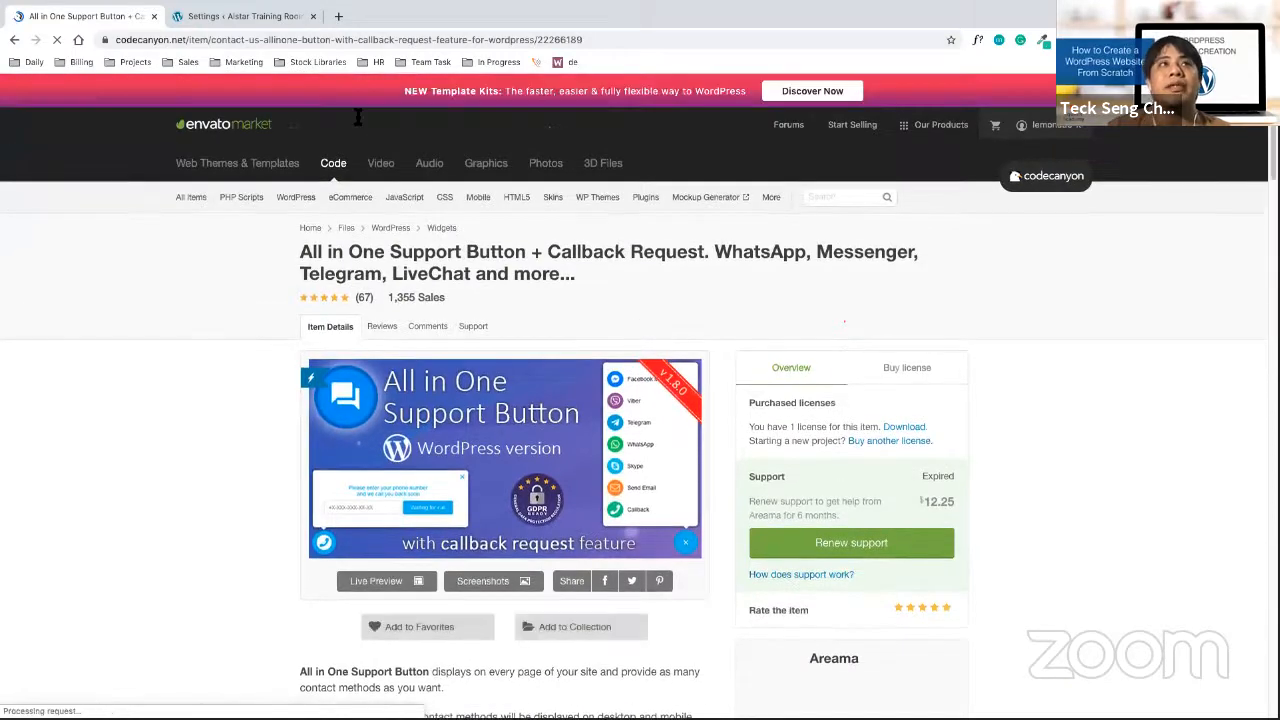
{"action": "left_click", "coordinate": [338, 18]}
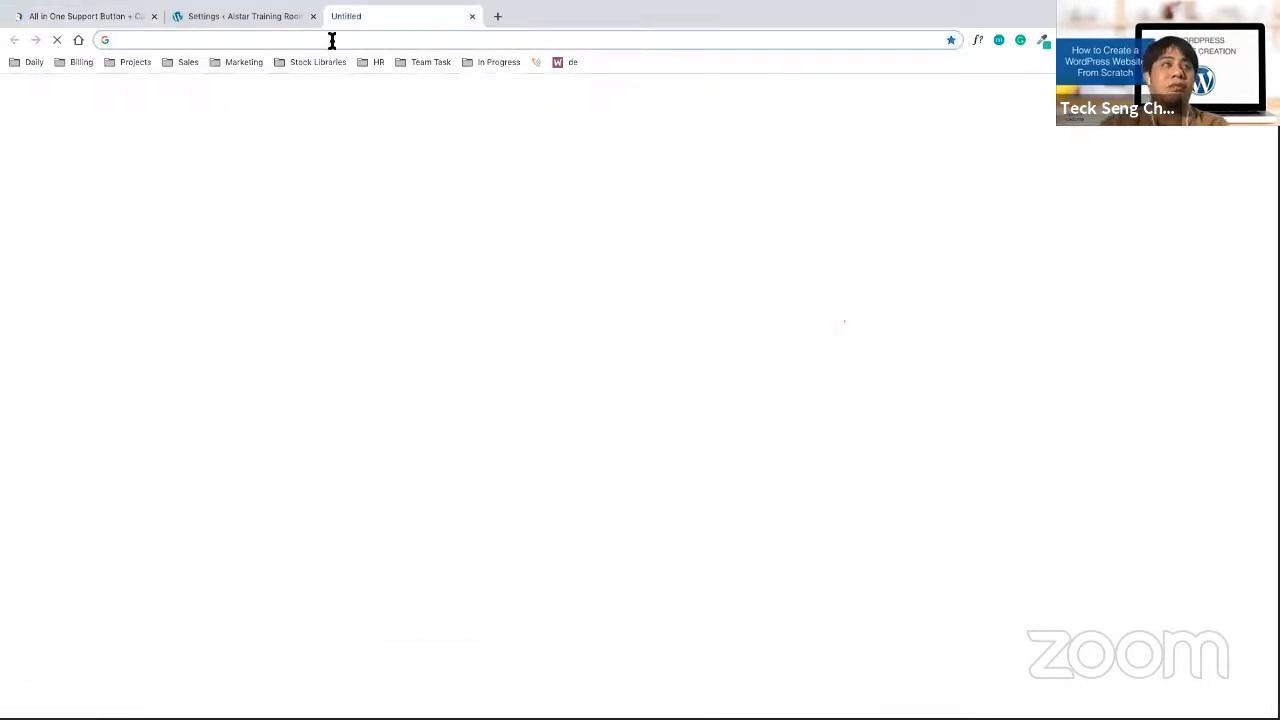
Visit lemonade-it.com and try its Callback request and WhatsApp contact button options
{"action": "type", "text": "le"}
{"action": "key", "text": "Return"}
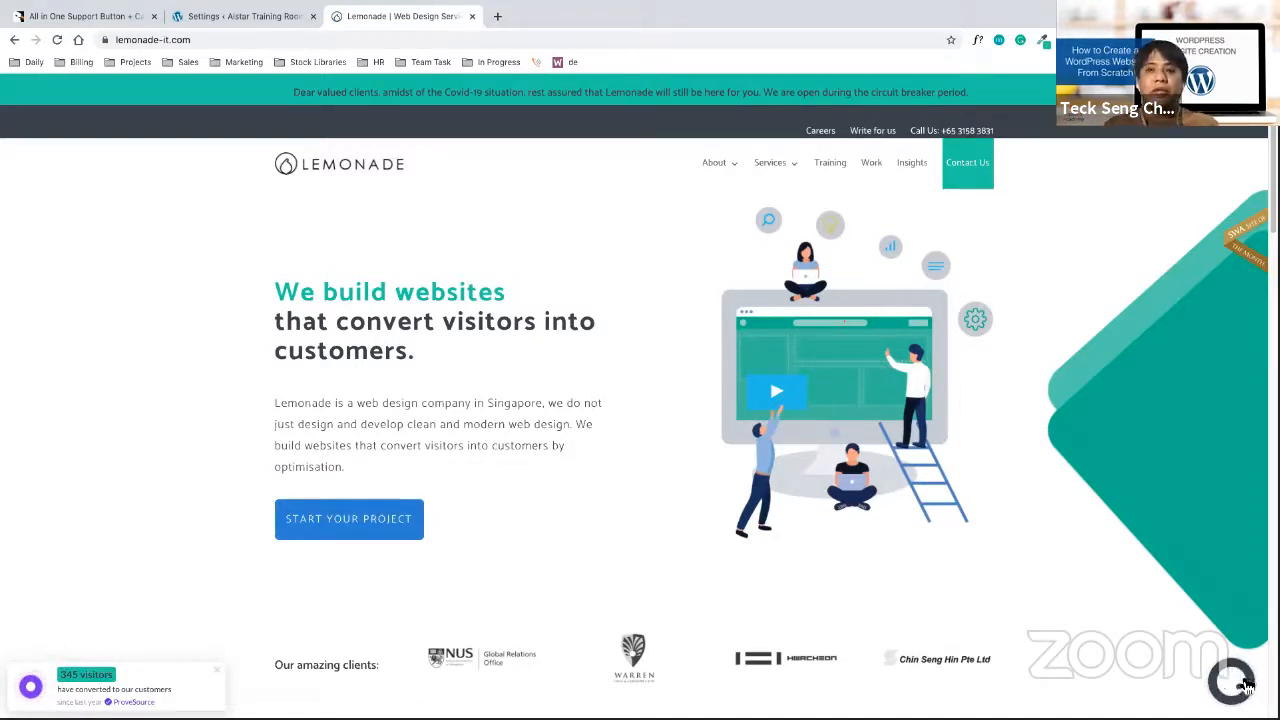
{"action": "left_click", "coordinate": [1248, 684]}
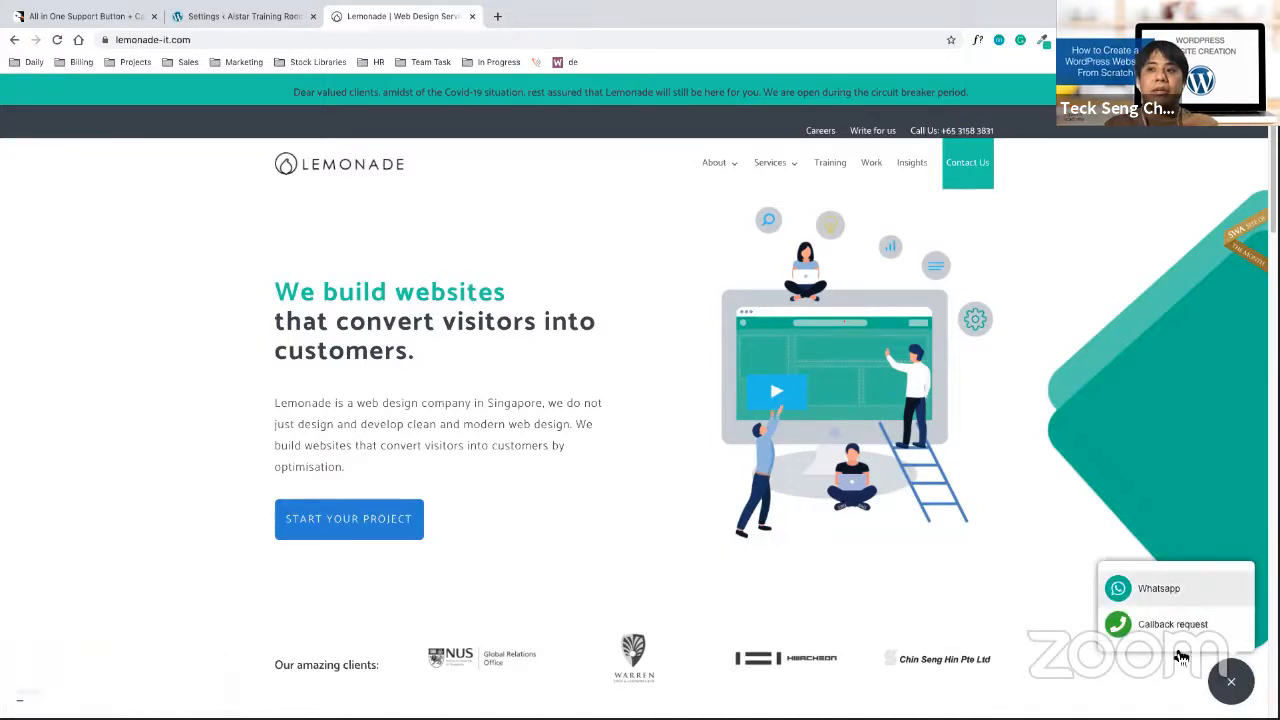
{"action": "left_click", "coordinate": [1188, 628]}
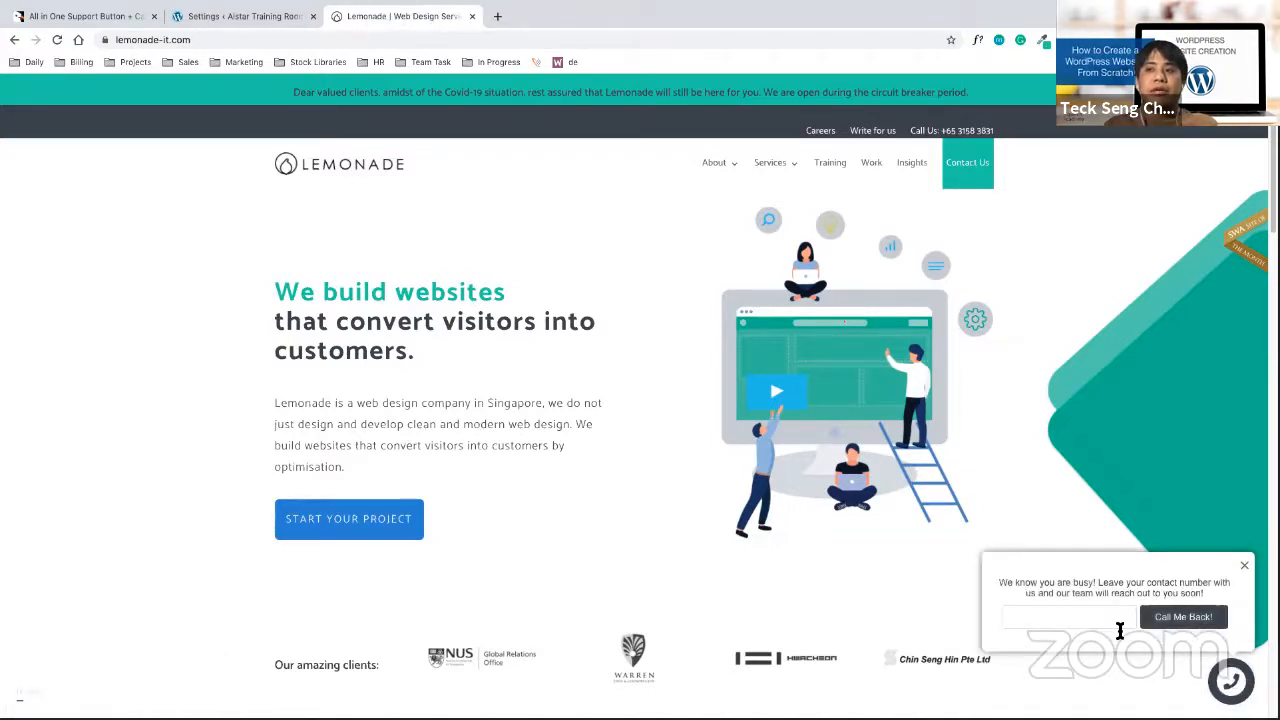
{"action": "left_click", "coordinate": [1245, 566]}
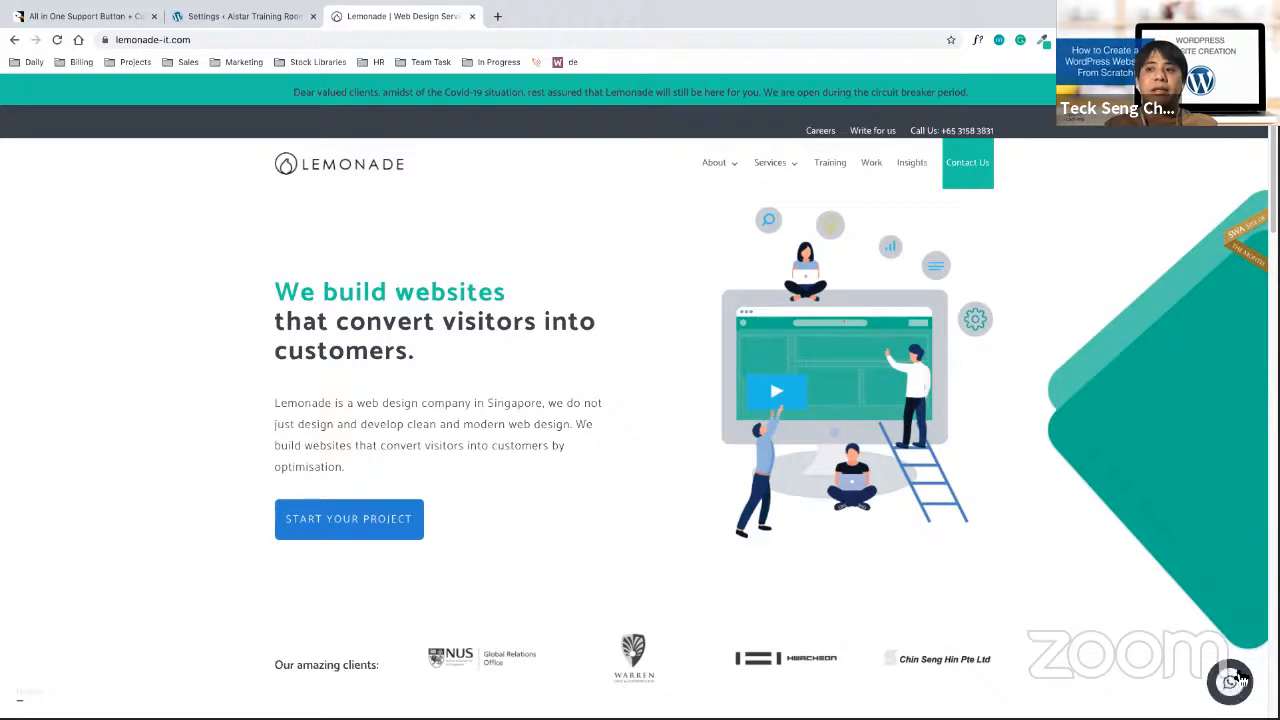
{"action": "left_click", "coordinate": [1245, 680]}
{"action": "left_click", "coordinate": [1188, 600]}
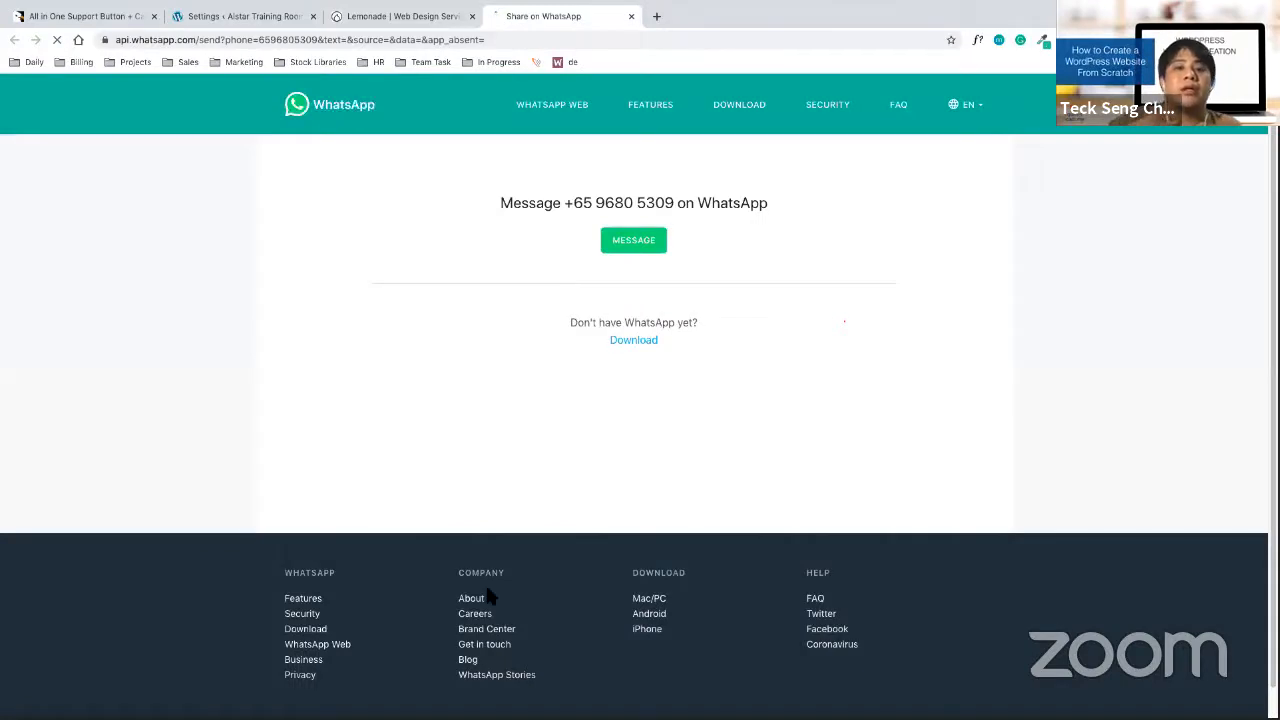
{"action": "left_click", "coordinate": [657, 138]}
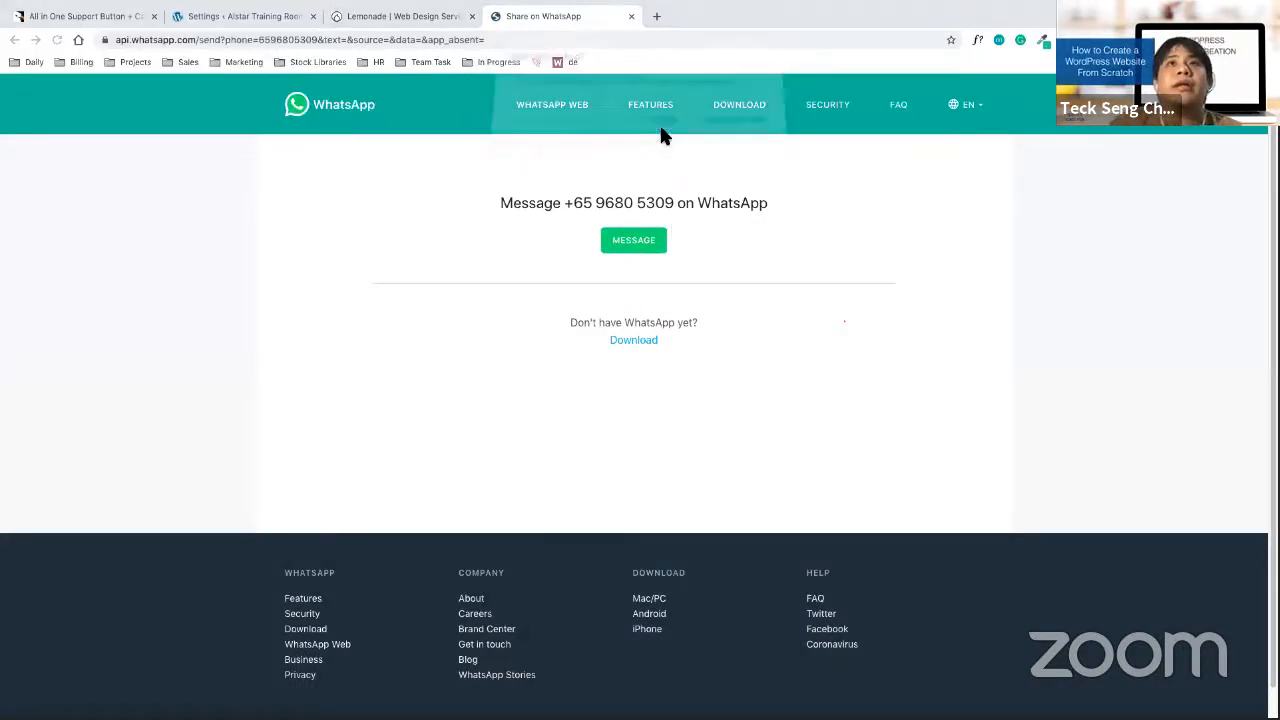
Collapse the site's contact options, then return to the All in One Support Button tab and select its title
{"action": "left_click", "coordinate": [398, 20]}
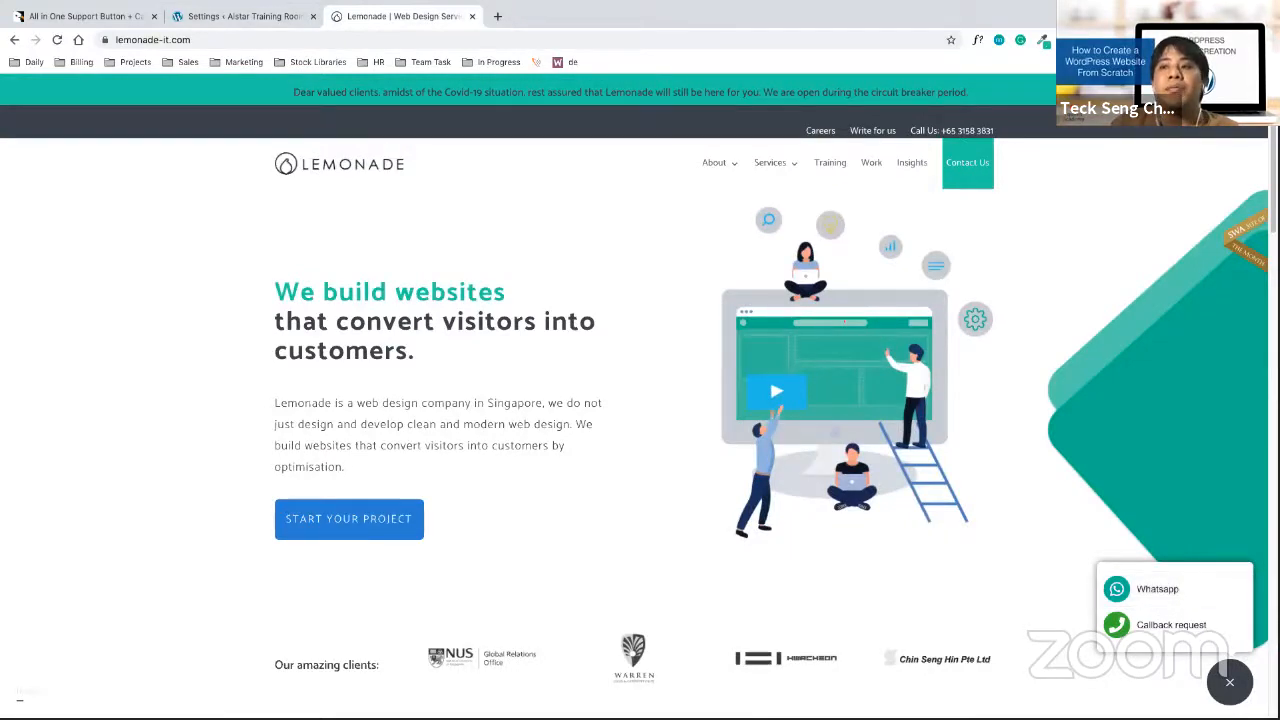
{"action": "left_click", "coordinate": [1230, 686]}
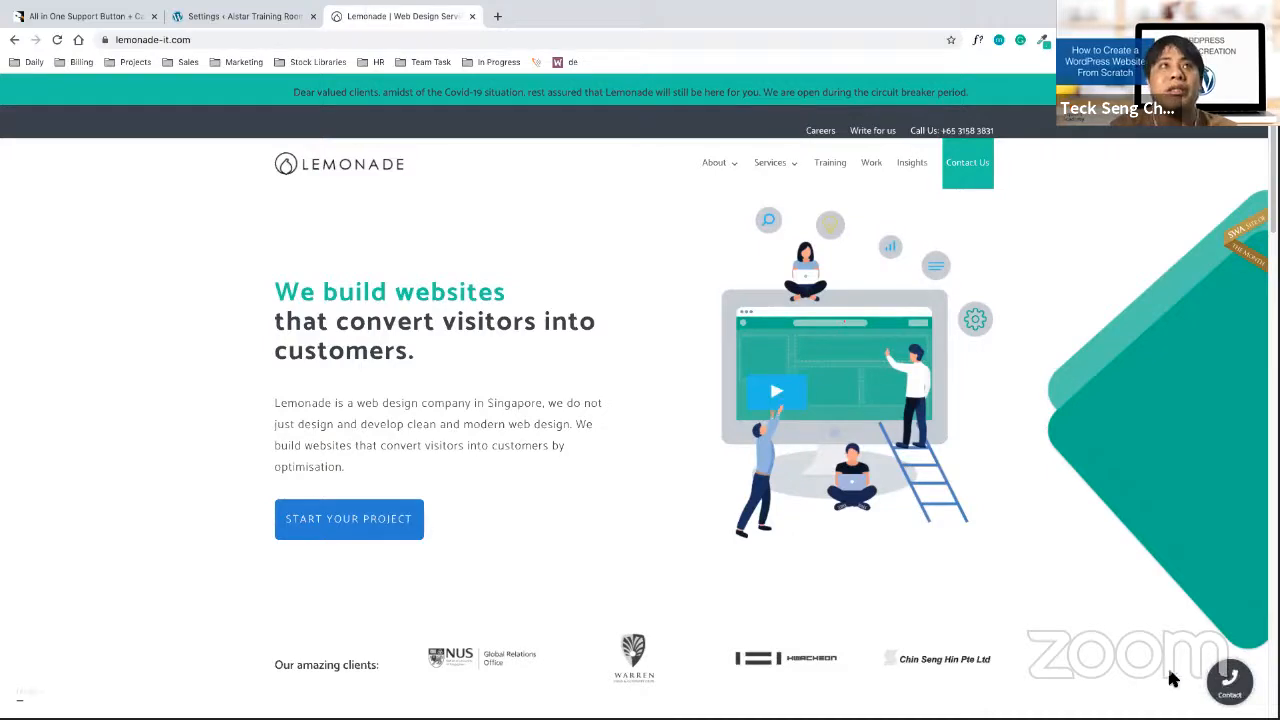
{"action": "left_click_drag", "start_coordinate": [1240, 687], "coordinate": [1193, 685]}
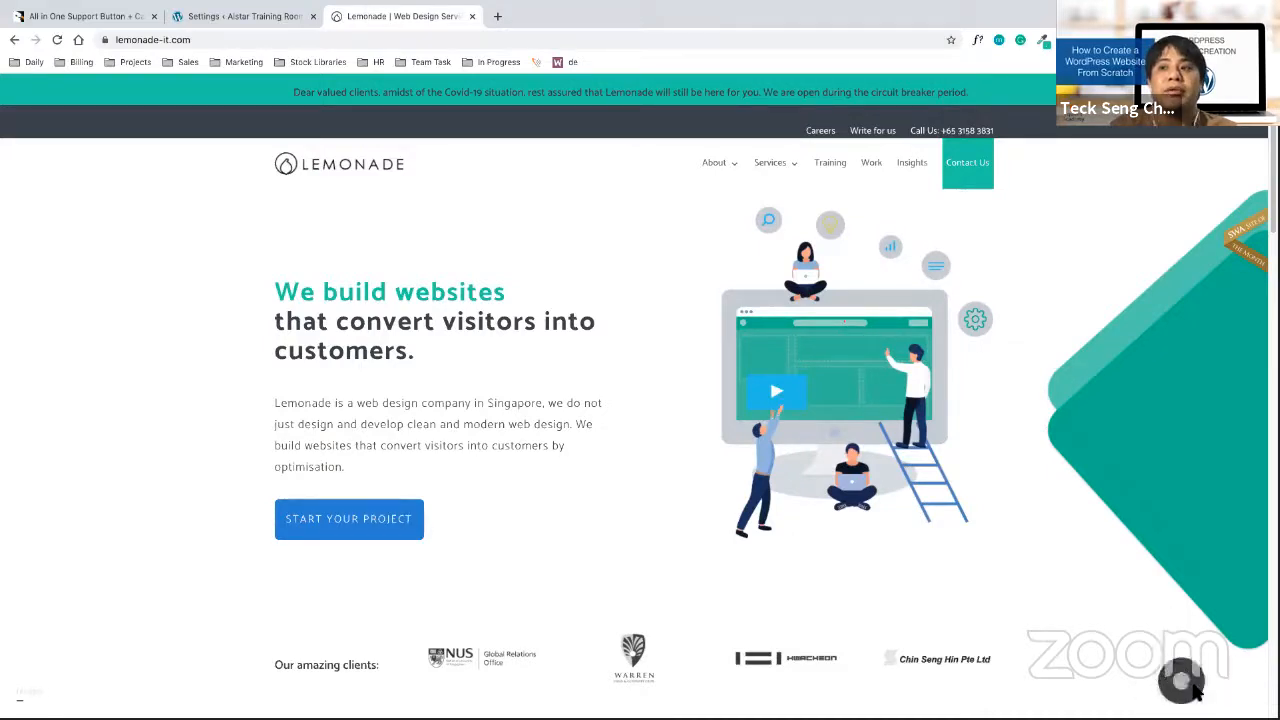
{"action": "scroll", "coordinate": [1185, 685], "scroll_direction": "down", "scroll_amount": 2}
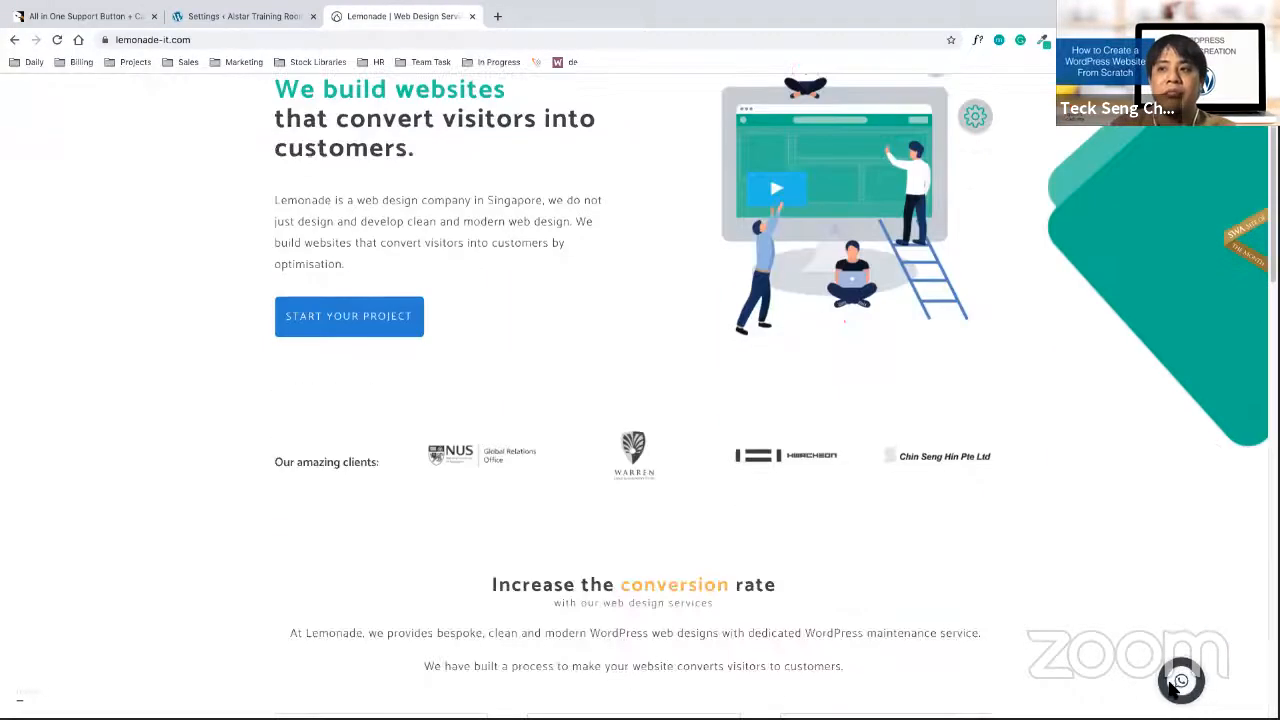
{"action": "scroll", "coordinate": [1175, 688], "scroll_direction": "down", "scroll_amount": 15}
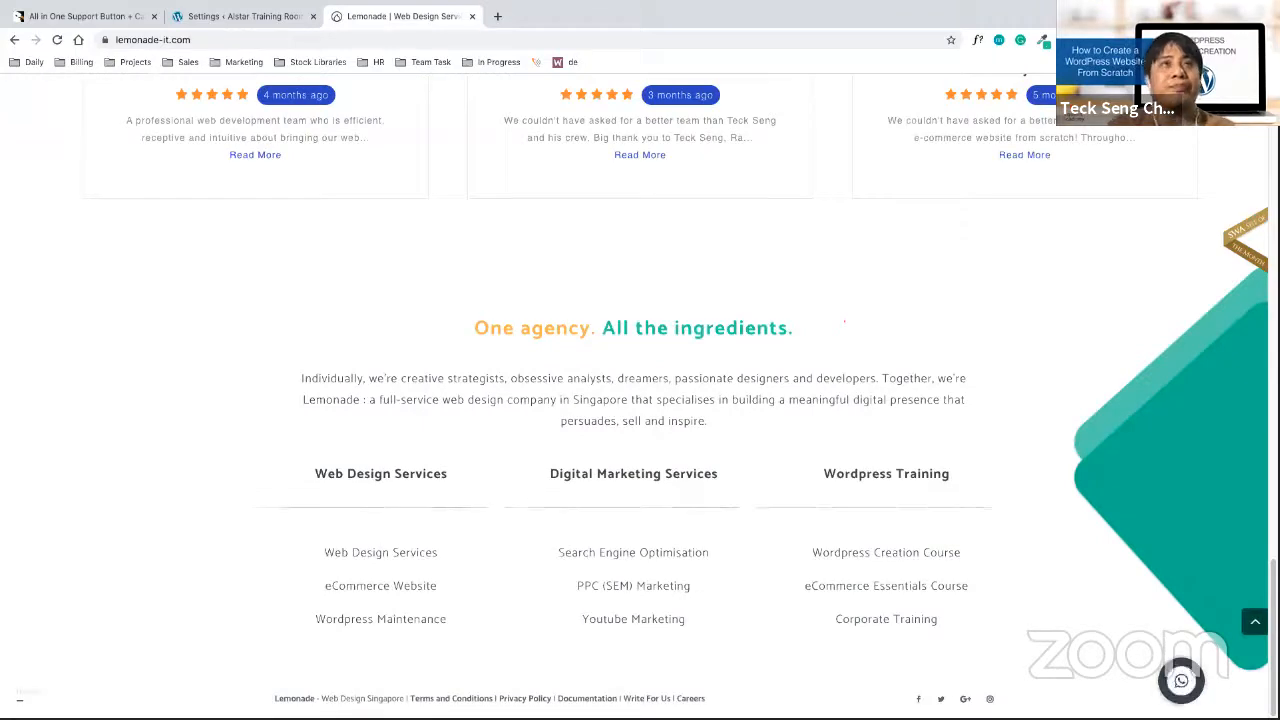
{"action": "left_click", "coordinate": [100, 16]}
{"action": "left_click_drag", "start_coordinate": [318, 250], "coordinate": [520, 250]}
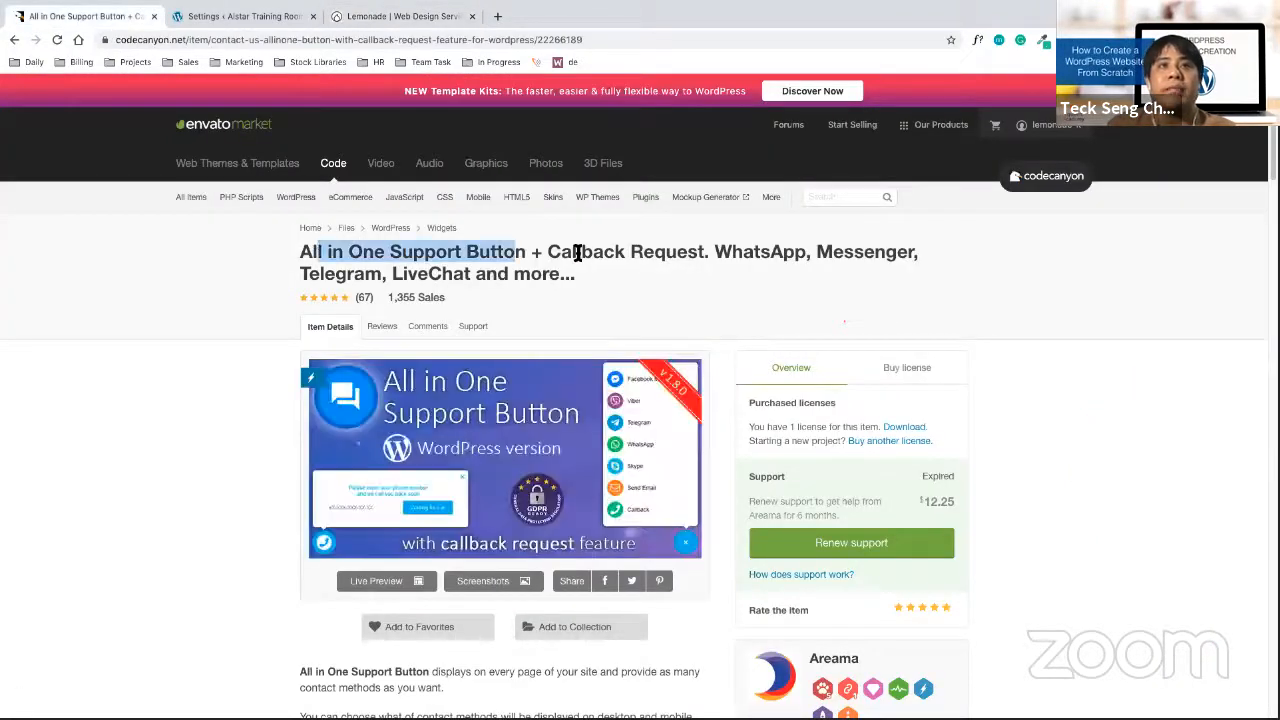
Copy the All in One Support Button page's web address from the address bar
{"action": "scroll", "coordinate": [690, 338], "scroll_direction": "down", "scroll_amount": 1}
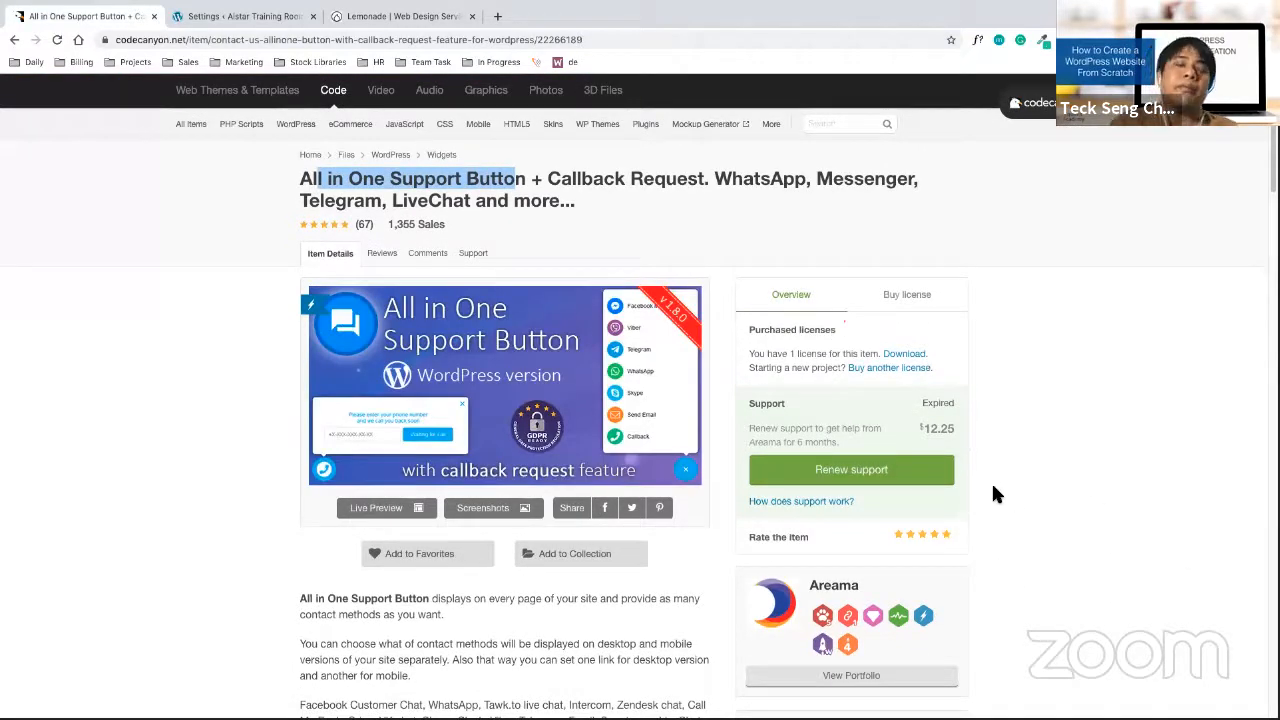
{"action": "scroll", "coordinate": [1011, 418], "scroll_direction": "up", "scroll_amount": 1}
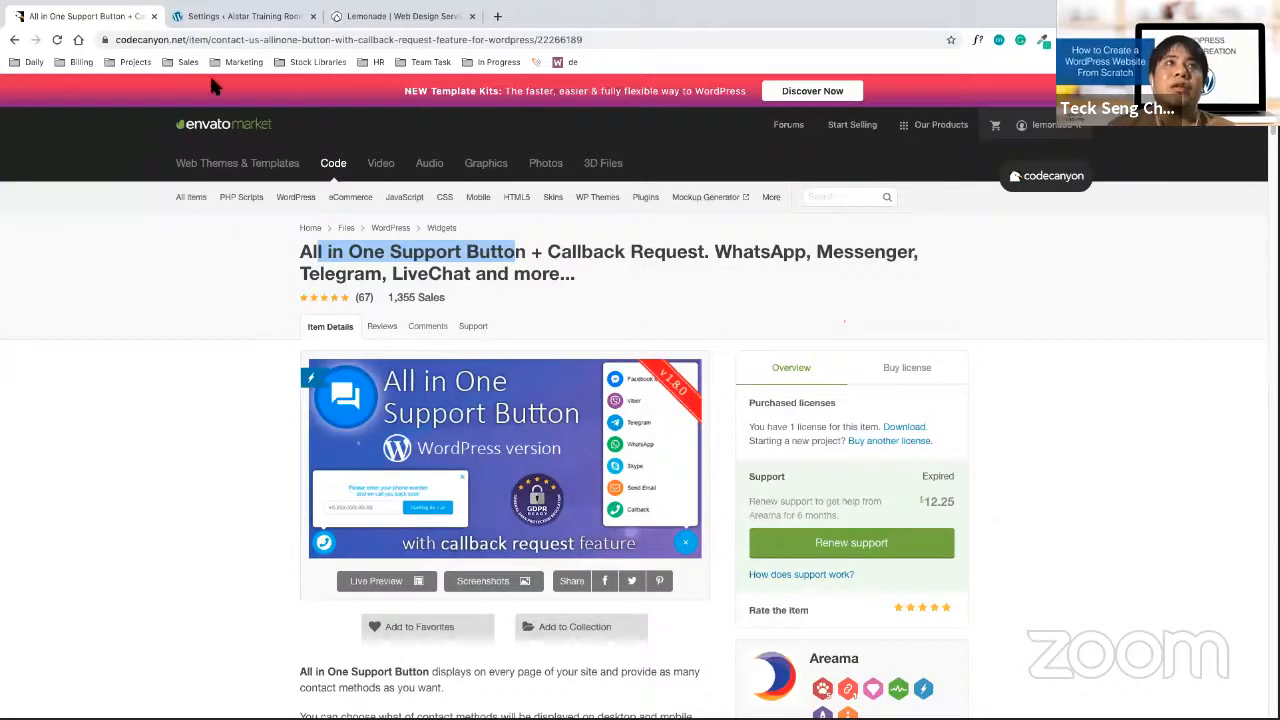
{"action": "right_click", "coordinate": [252, 42]}
{"action": "left_click", "coordinate": [304, 147]}
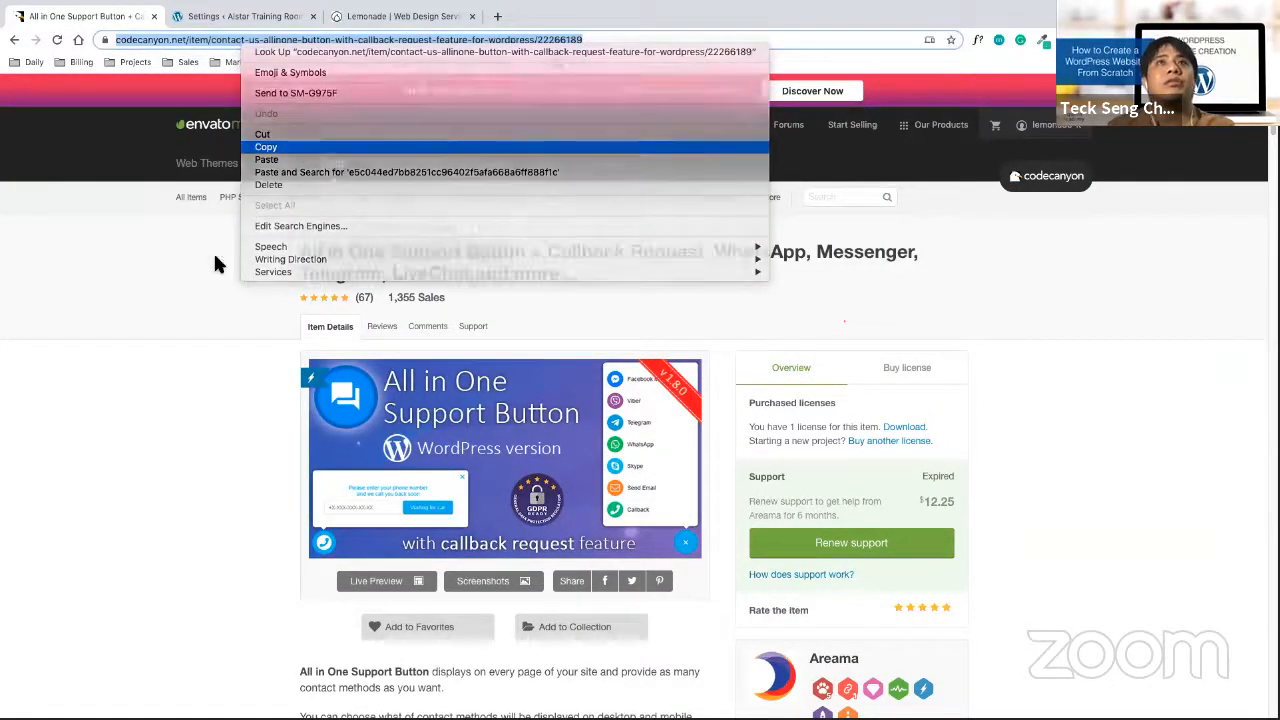
Toggle Mission Control, return to the full-screen browser desktop, then show all Spaces again
{"action": "key", "text": "ctrl+Up"}
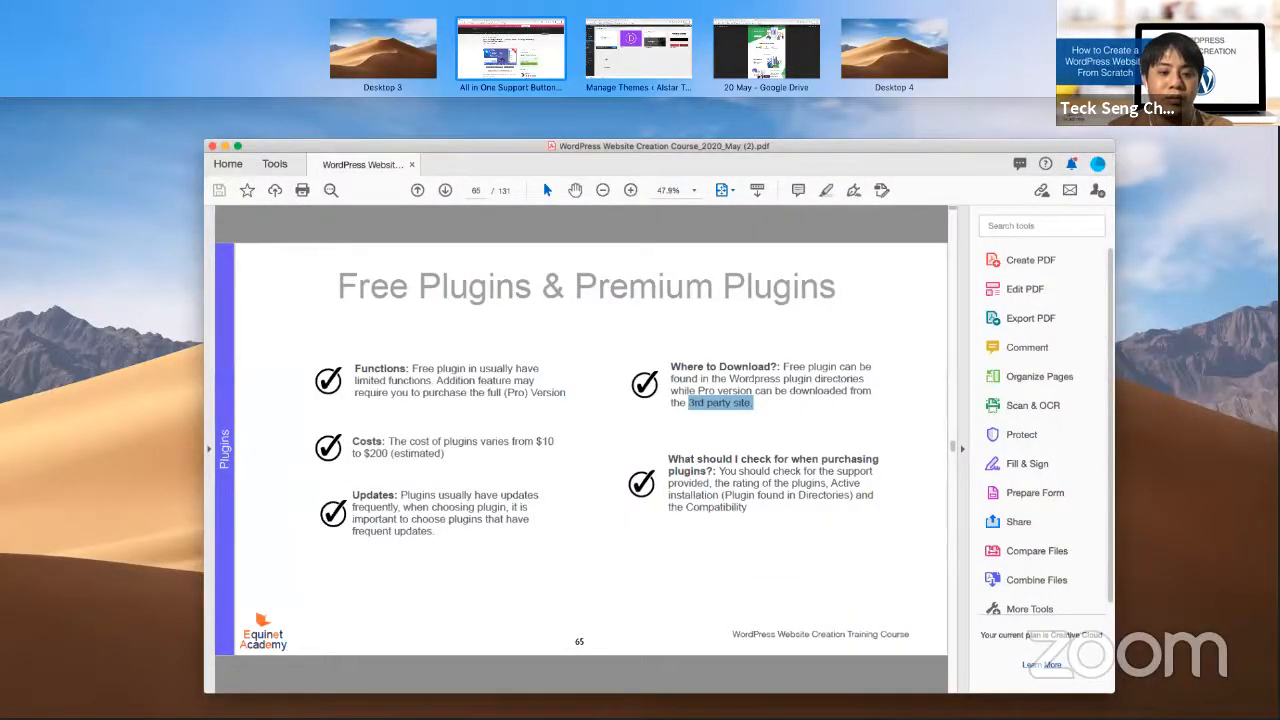
{"action": "key", "text": "ctrl+Up"}
{"action": "key", "text": "ctrl+Right"}
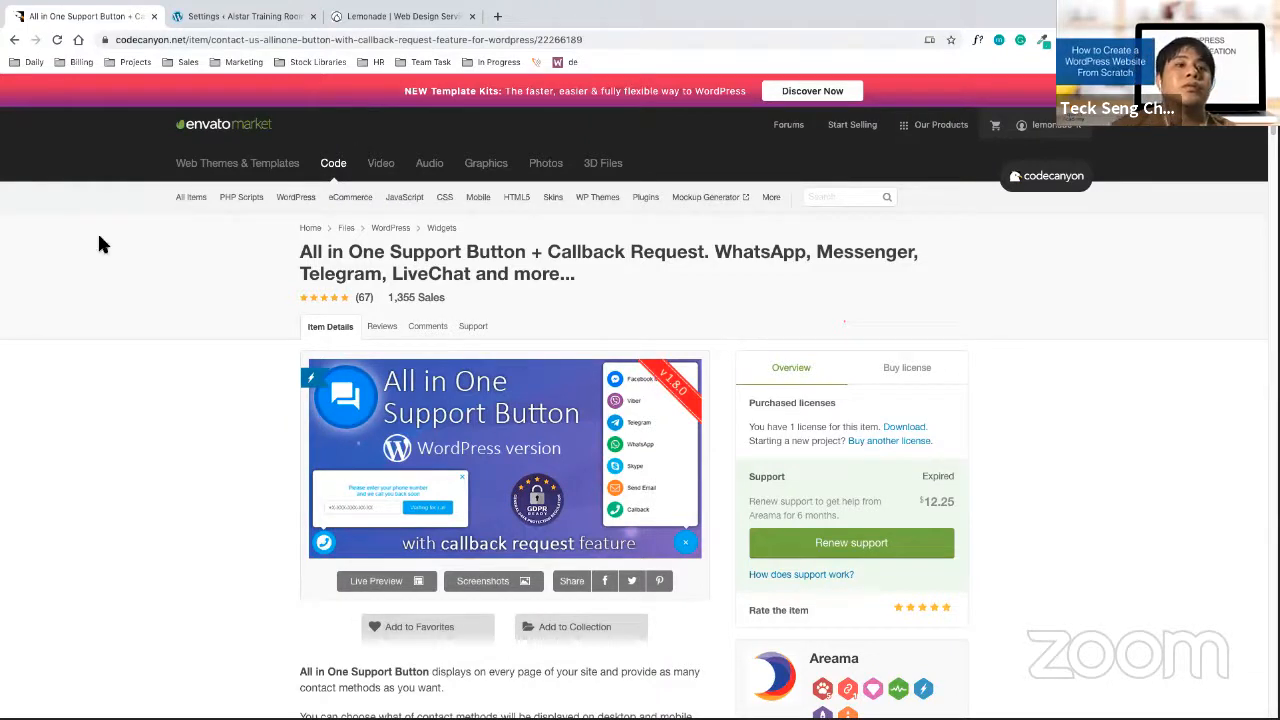
{"action": "mouse_move", "coordinate": [36, 6]}
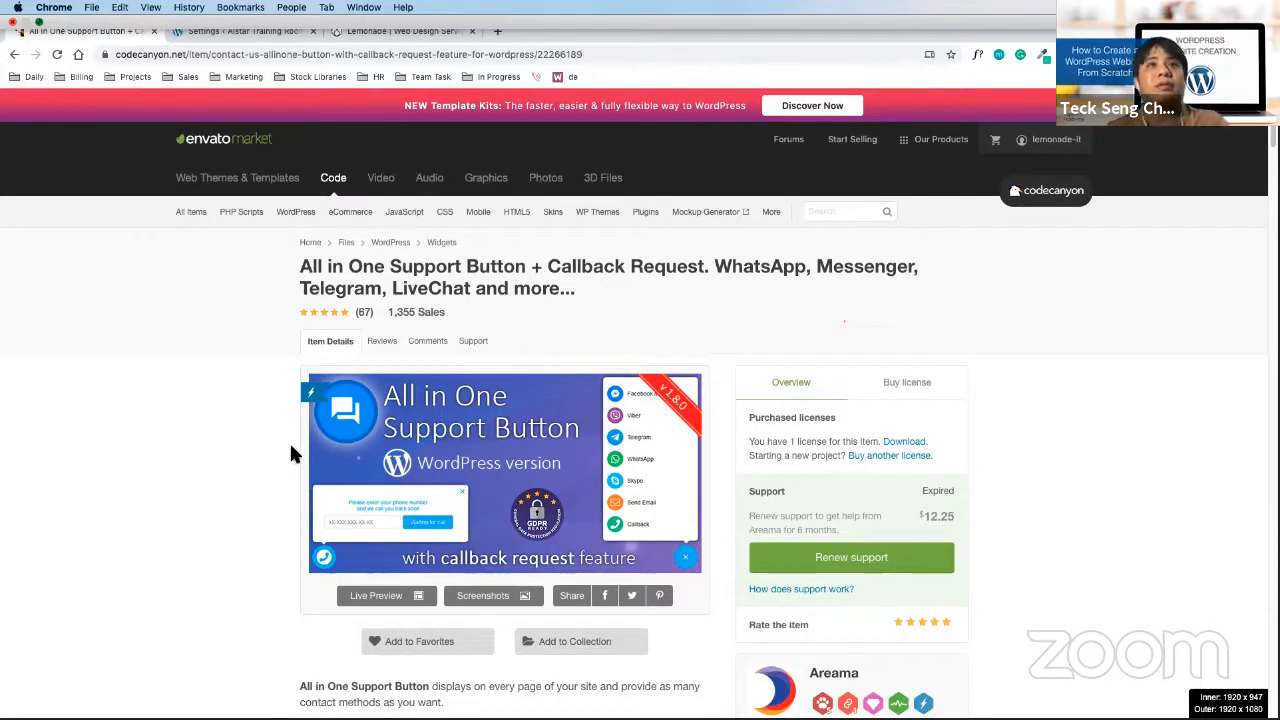
{"action": "key", "text": "ctrl+Up"}
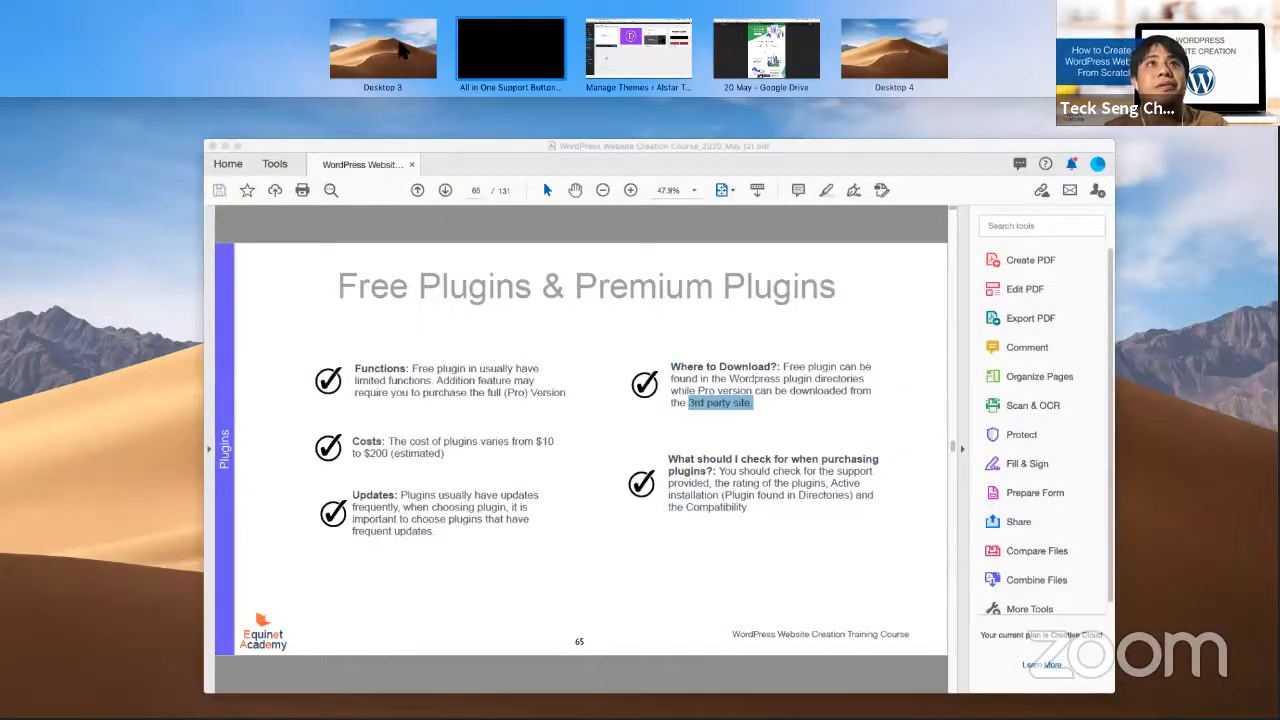
Bring the Acrobat slides forward, clear the '3rd party site' highlight, and toggle Mission Control
{"action": "left_click", "coordinate": [543, 172]}
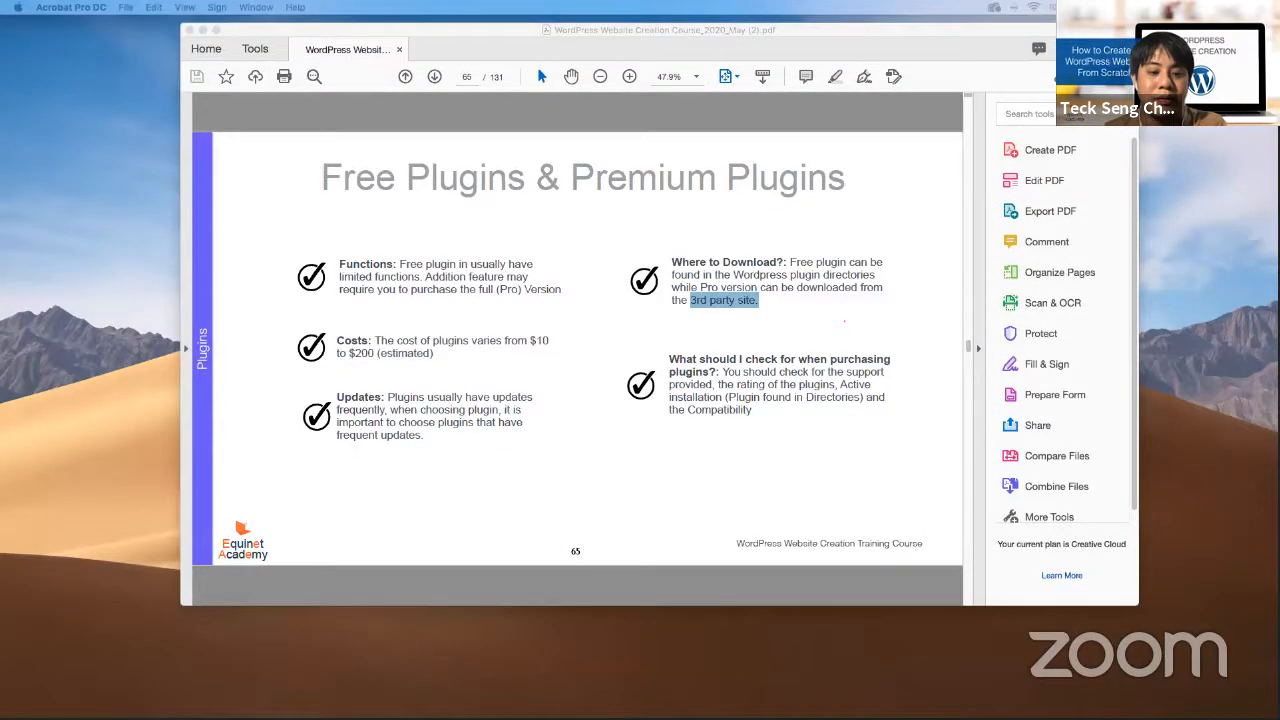
{"action": "left_click", "coordinate": [684, 333]}
{"action": "key", "text": "ctrl+Up"}
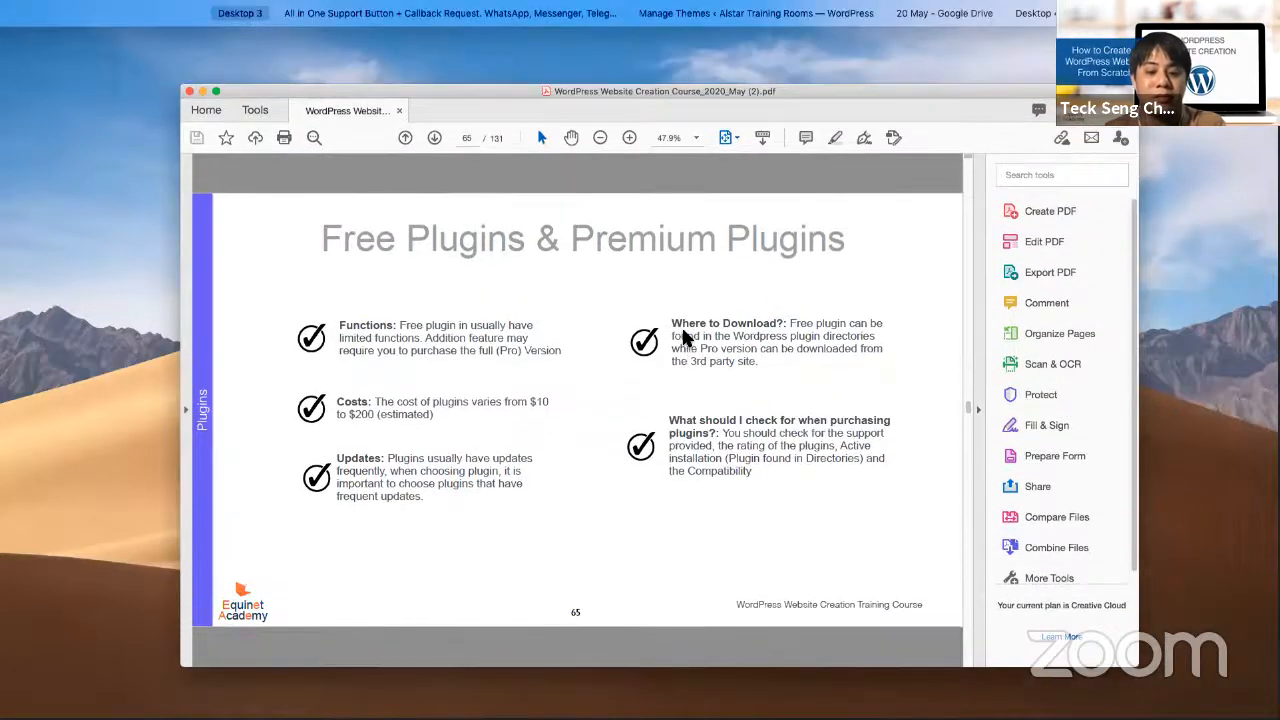
{"action": "key", "text": "ctrl+Up"}
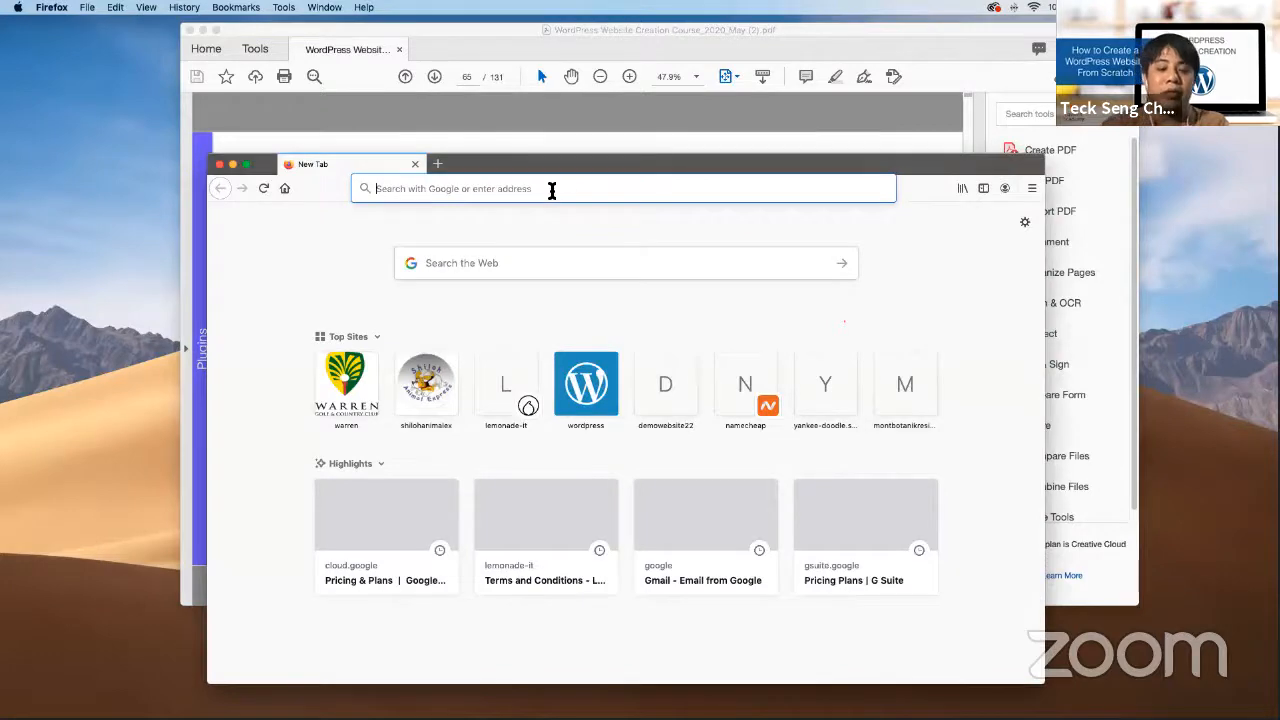
Search Google for 'themeforest', open the marketplace, and go to the WordPress plugins category
{"action": "left_click", "coordinate": [551, 190]}
{"action": "type", "text": "themefores"}
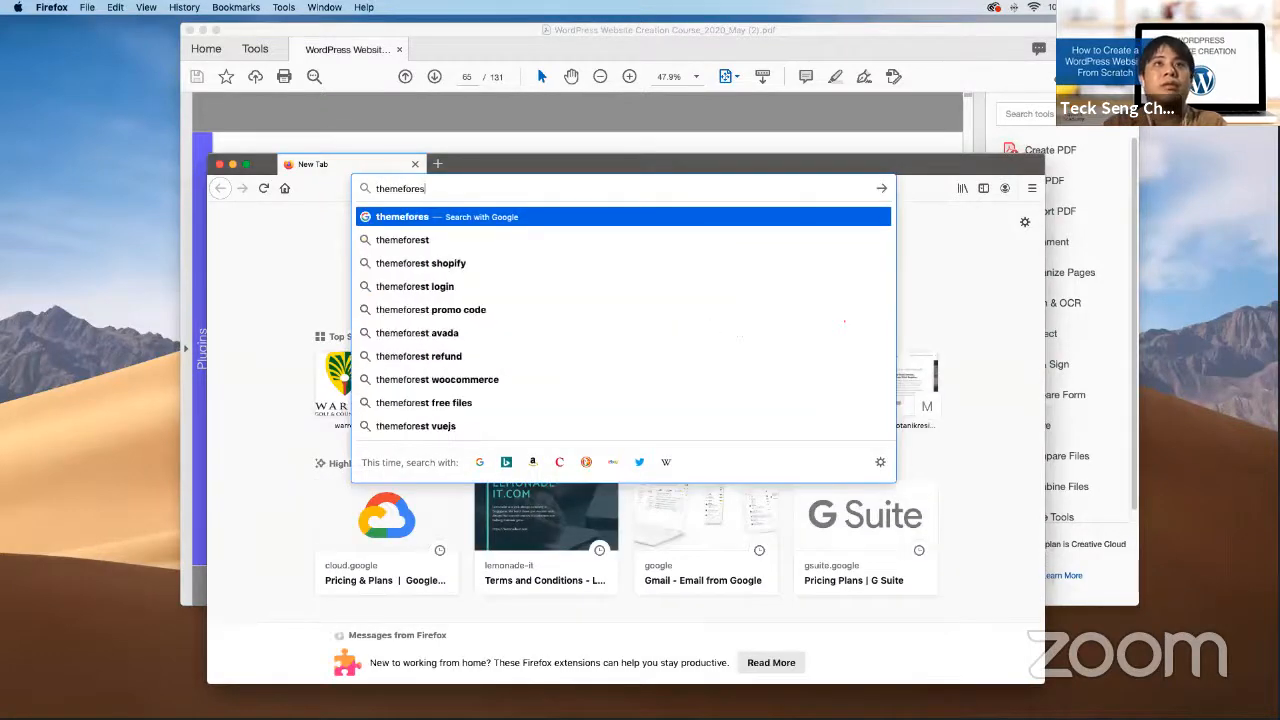
{"action": "type", "text": "t"}
{"action": "key", "text": "Return"}
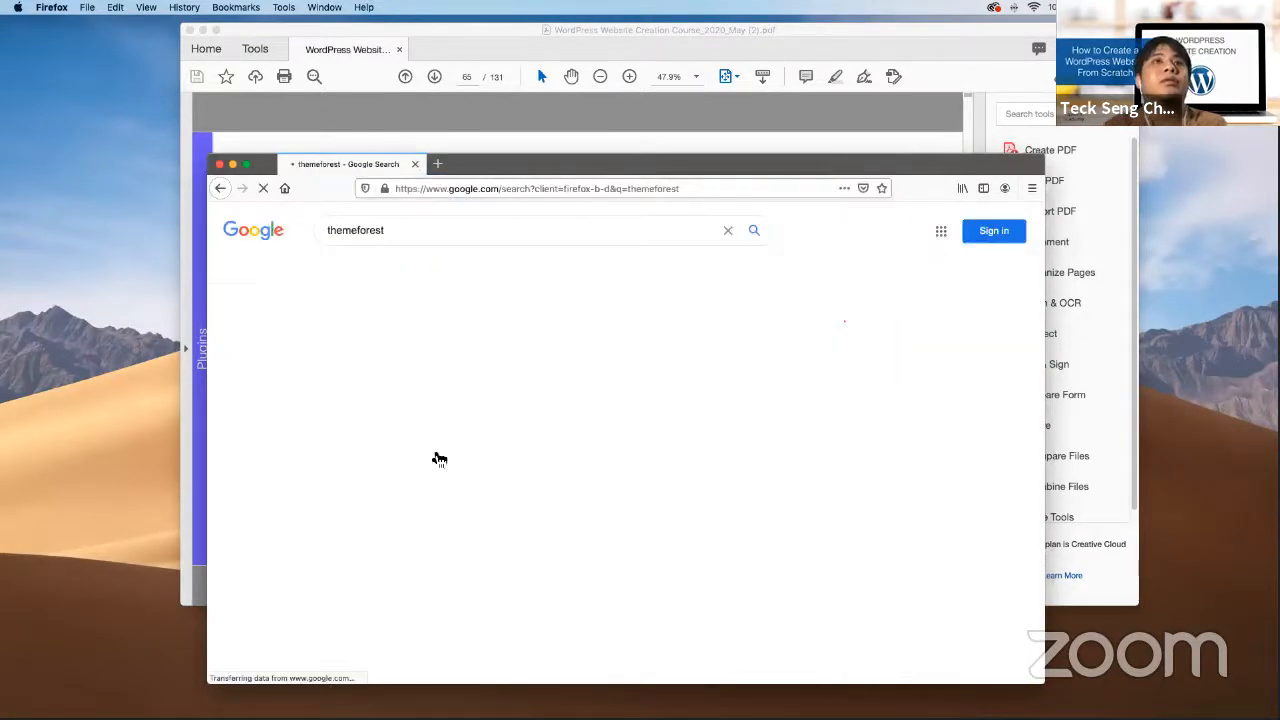
{"action": "left_click", "coordinate": [467, 409]}
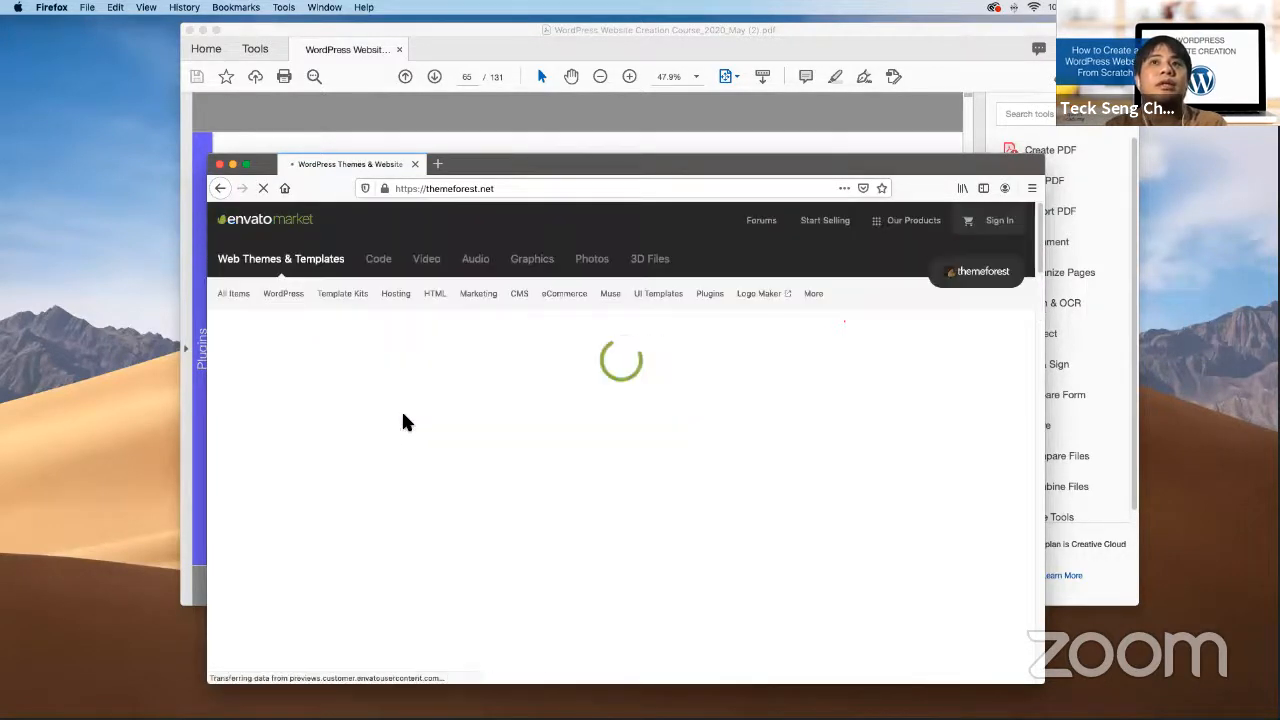
{"action": "left_click", "coordinate": [711, 300]}
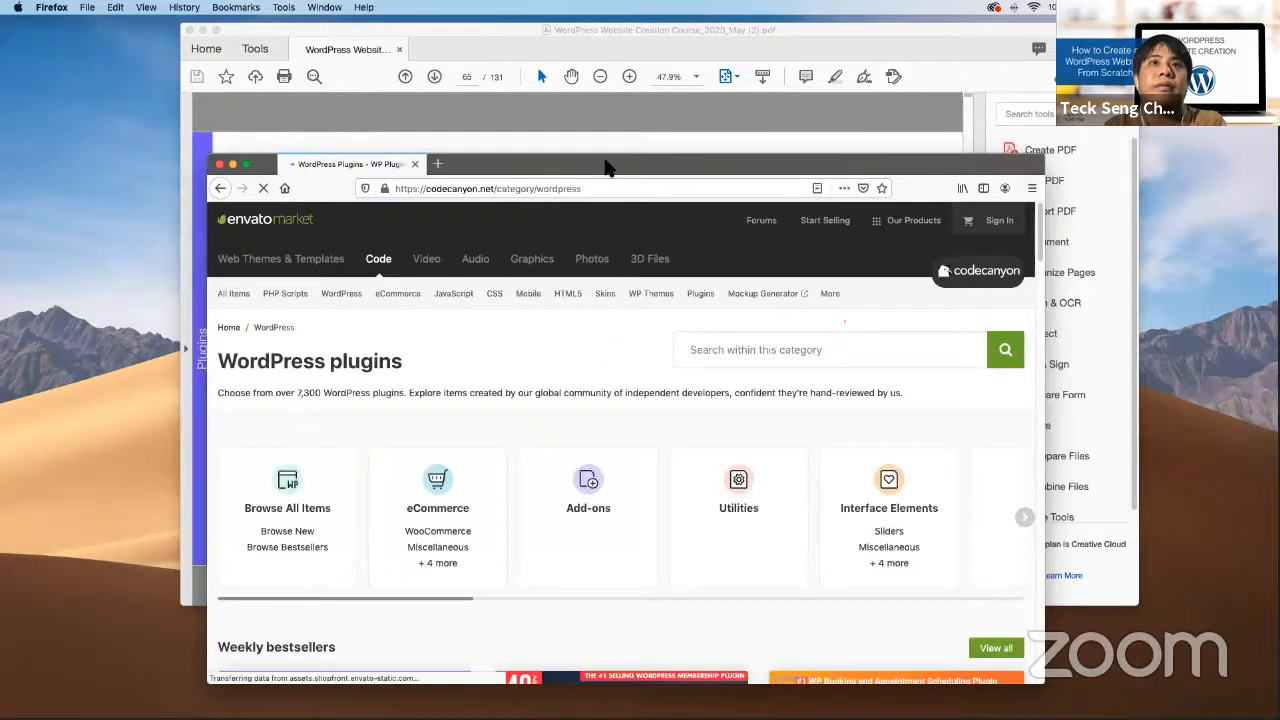
Search the plugins for 'call back request' and open the All in One Support Button result
{"action": "left_click_drag", "start_coordinate": [603, 163], "coordinate": [586, 122]}
{"action": "left_click", "coordinate": [724, 344]}
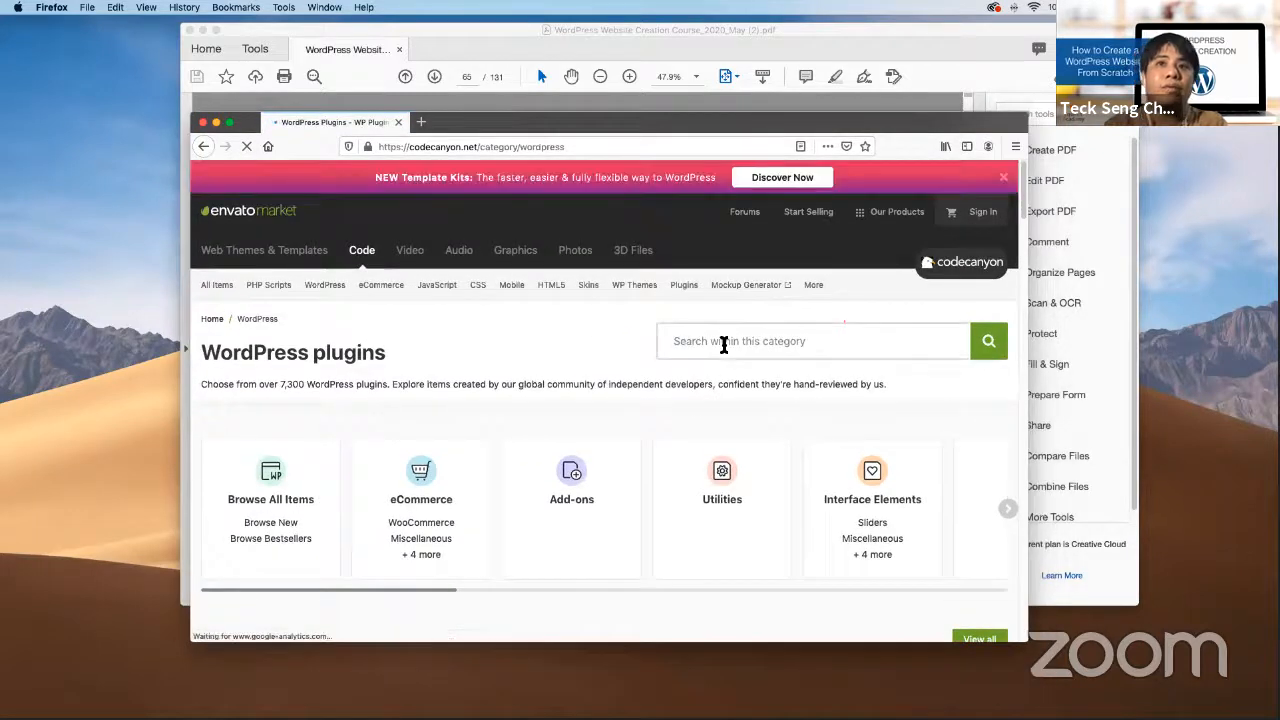
{"action": "type", "text": "call back"}
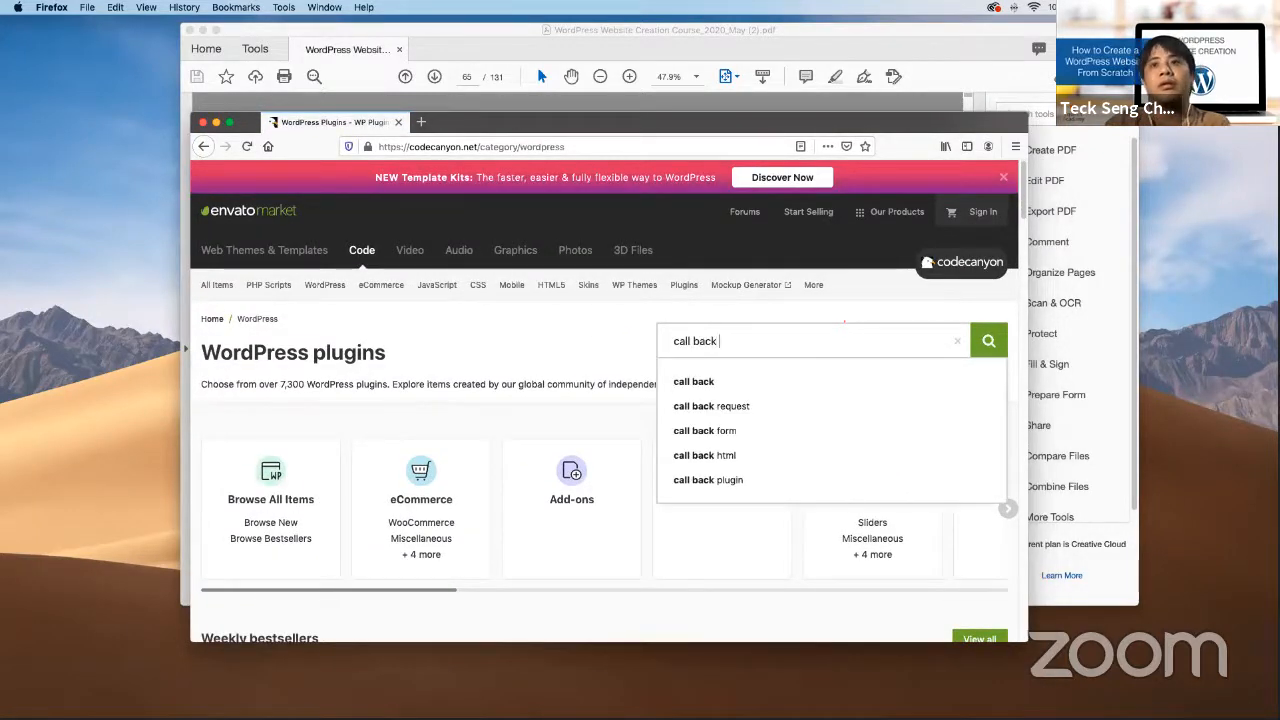
{"action": "key", "text": "Down"}
{"action": "key", "text": "Down"}
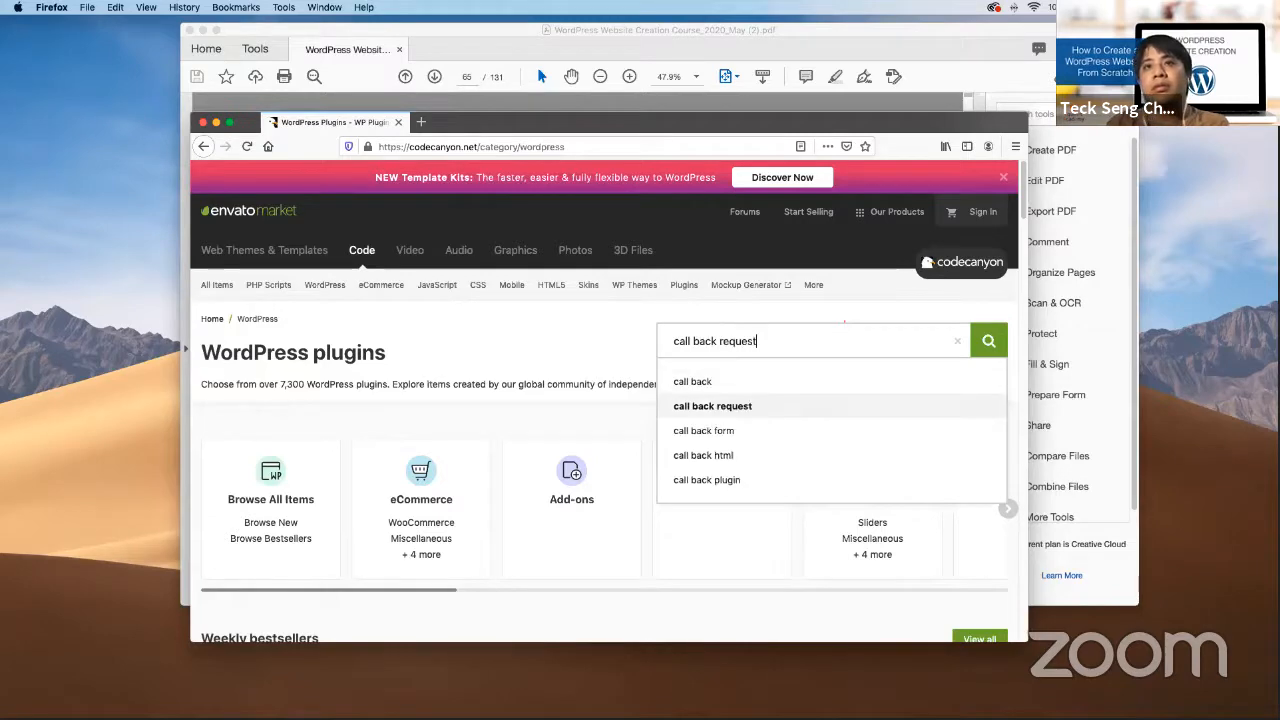
{"action": "key", "text": "Return"}
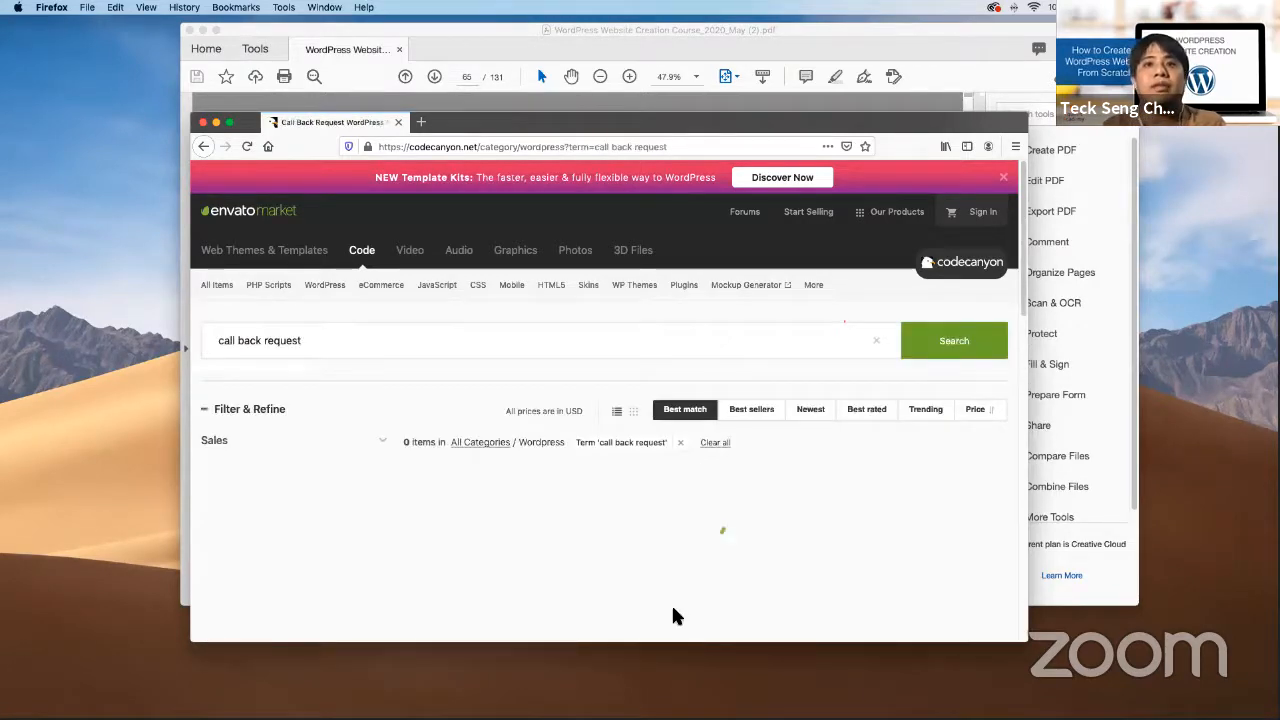
{"action": "scroll", "coordinate": [675, 610], "scroll_direction": "down", "scroll_amount": 4}
{"action": "scroll", "coordinate": [685, 585], "scroll_direction": "down", "scroll_amount": 10}
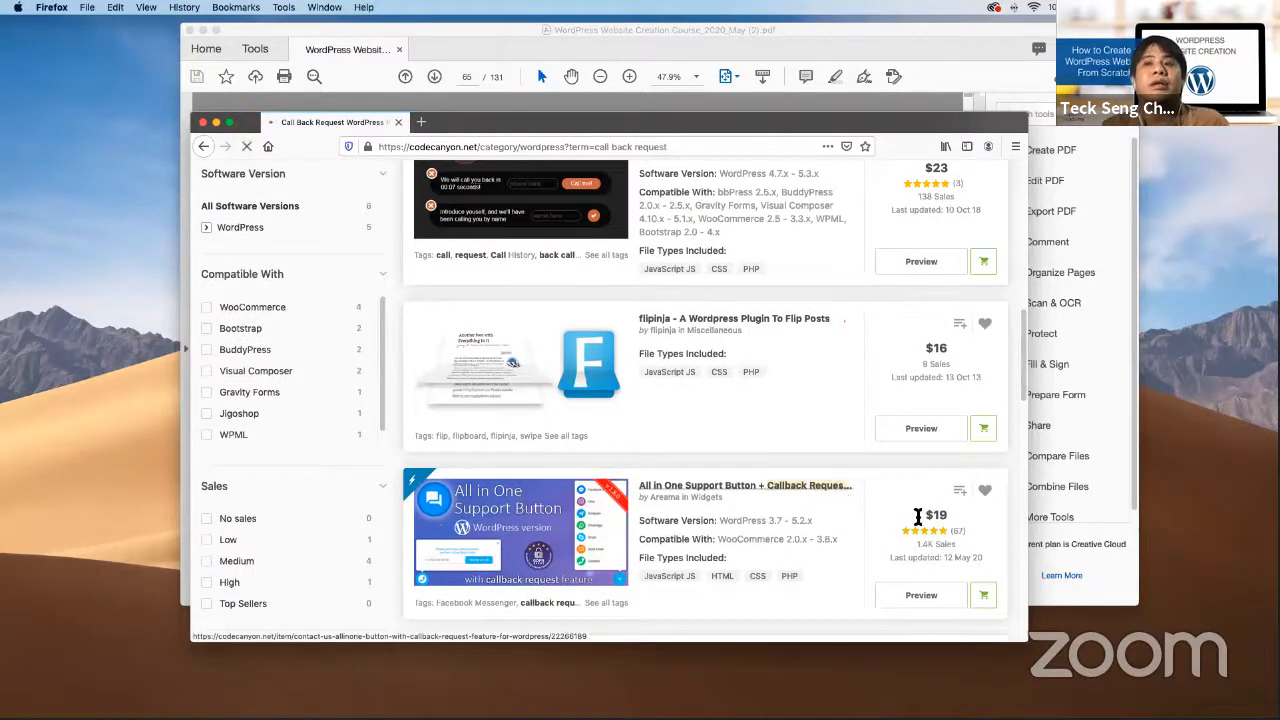
{"action": "left_click", "coordinate": [862, 484]}
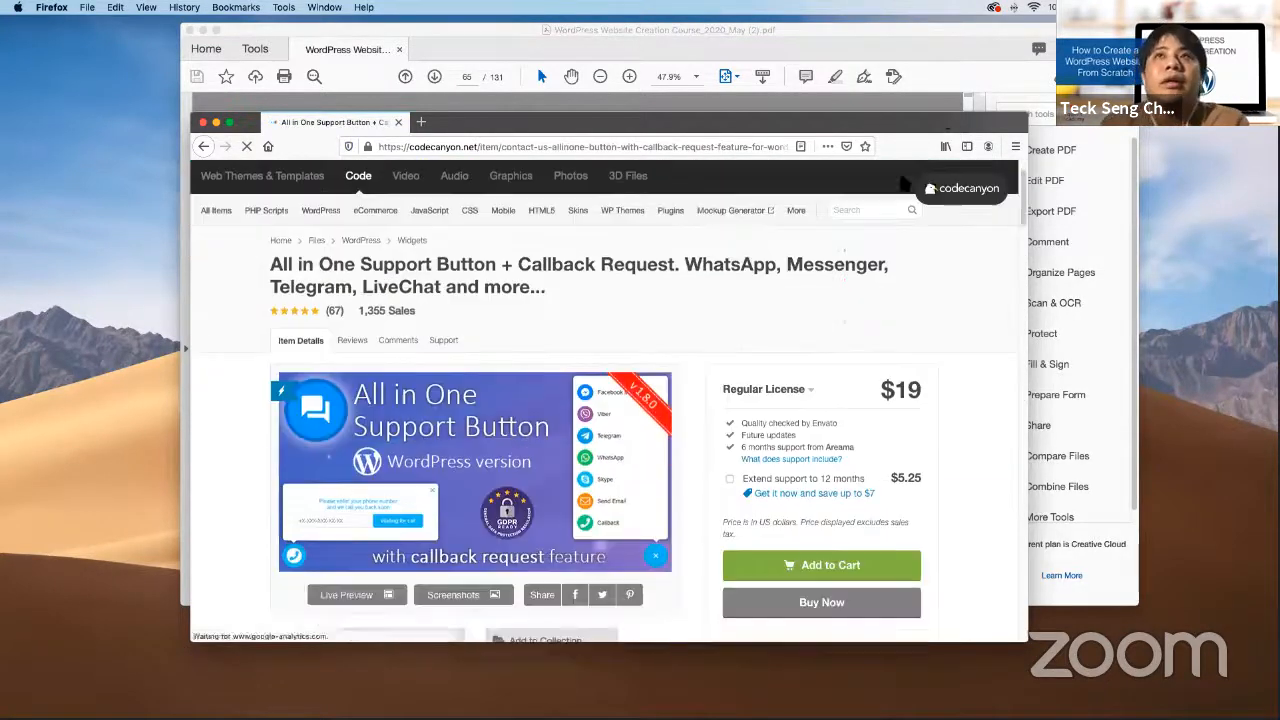
{"action": "key", "text": "super+Tab"}
{"action": "left_click", "coordinate": [873, 633]}
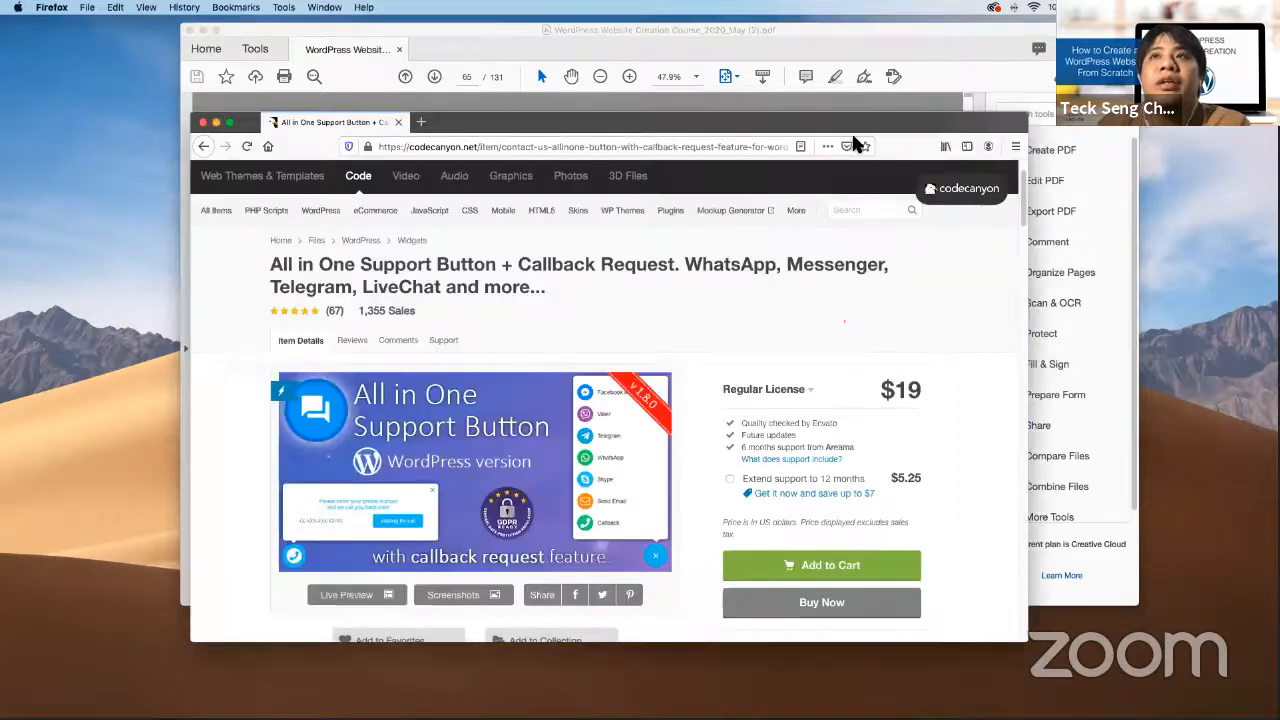
{"action": "left_click_drag", "start_coordinate": [850, 122], "coordinate": [803, 97]}
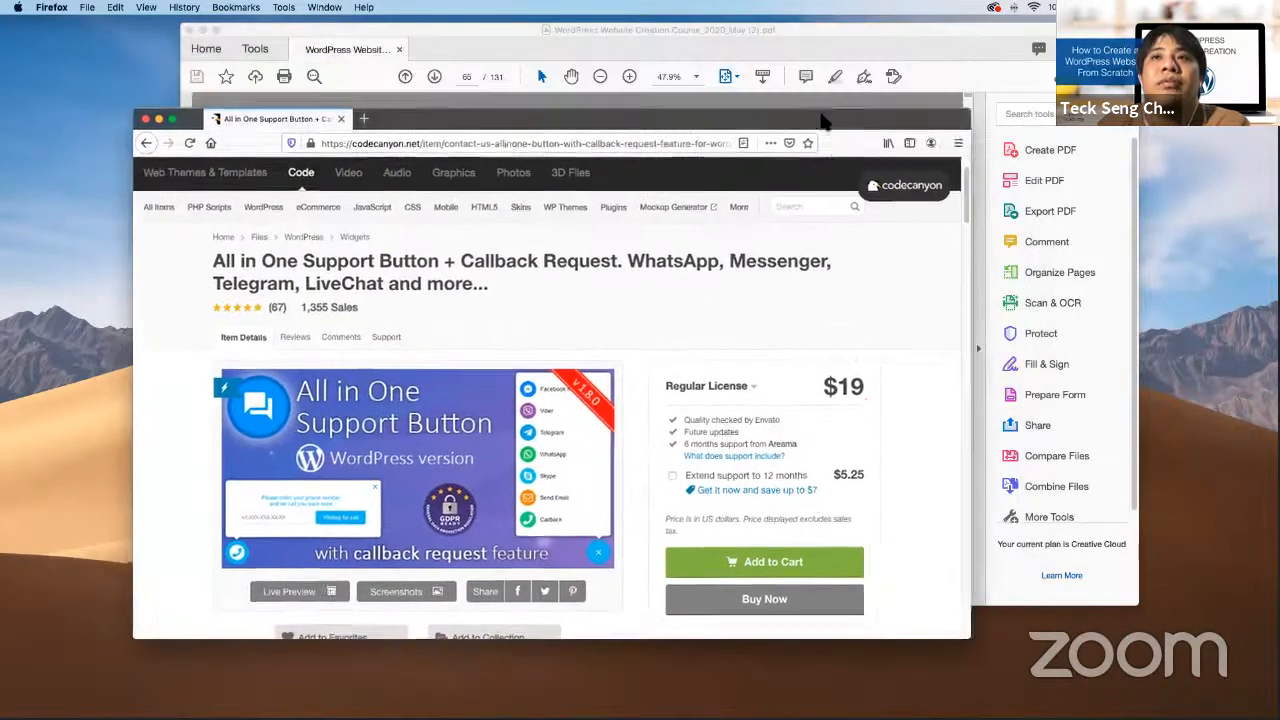
{"action": "double_click", "coordinate": [857, 393]}
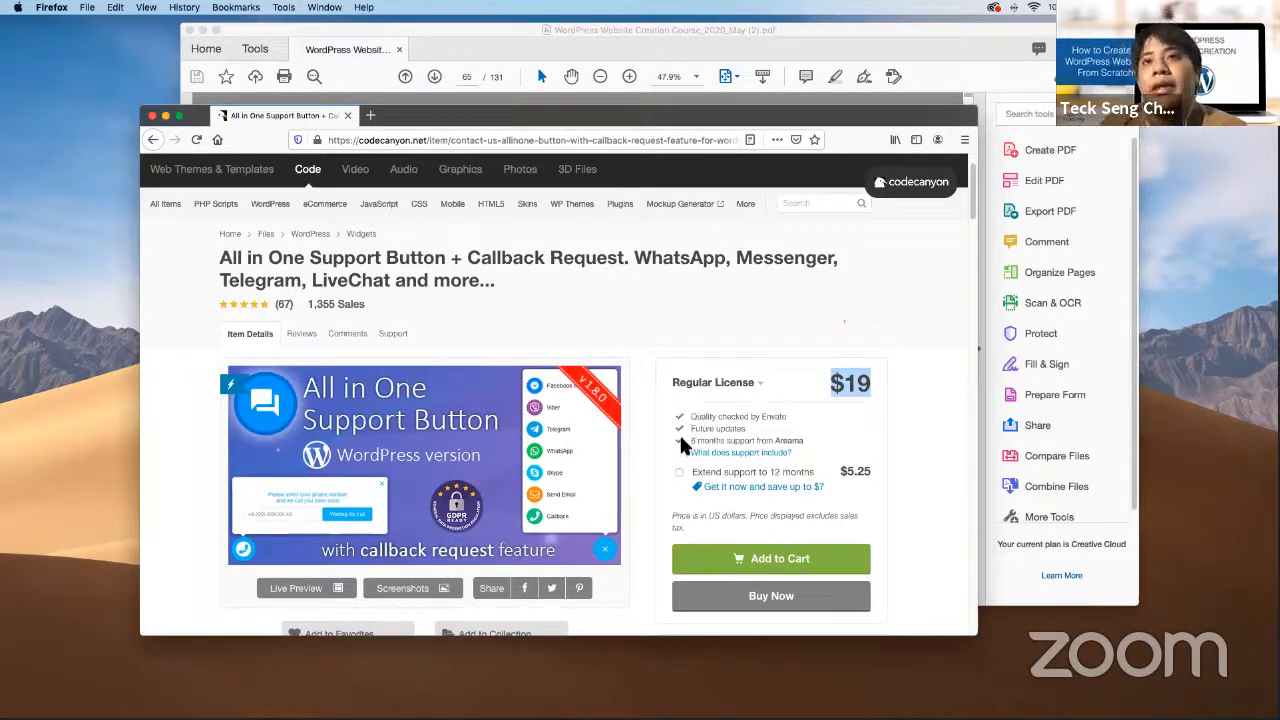
{"action": "left_click_drag", "start_coordinate": [688, 441], "coordinate": [786, 440]}
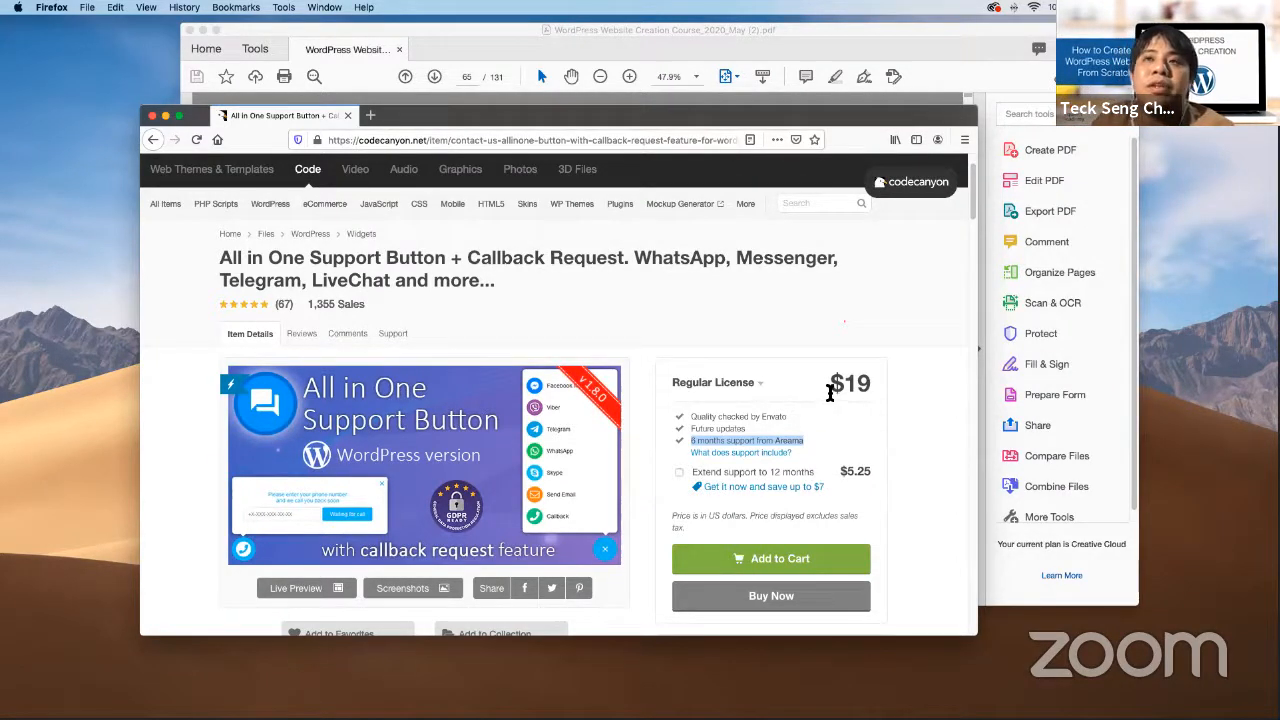
{"action": "left_click_drag", "start_coordinate": [829, 393], "coordinate": [883, 366]}
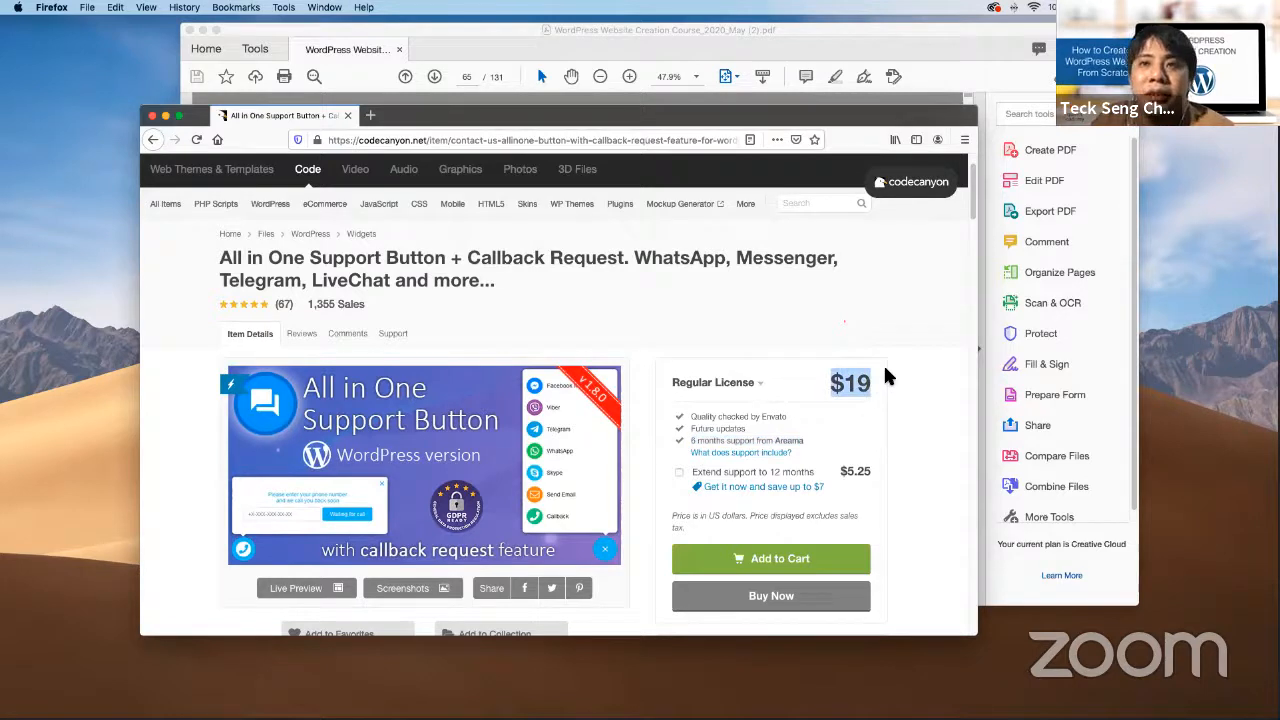
{"action": "left_click", "coordinate": [836, 466]}
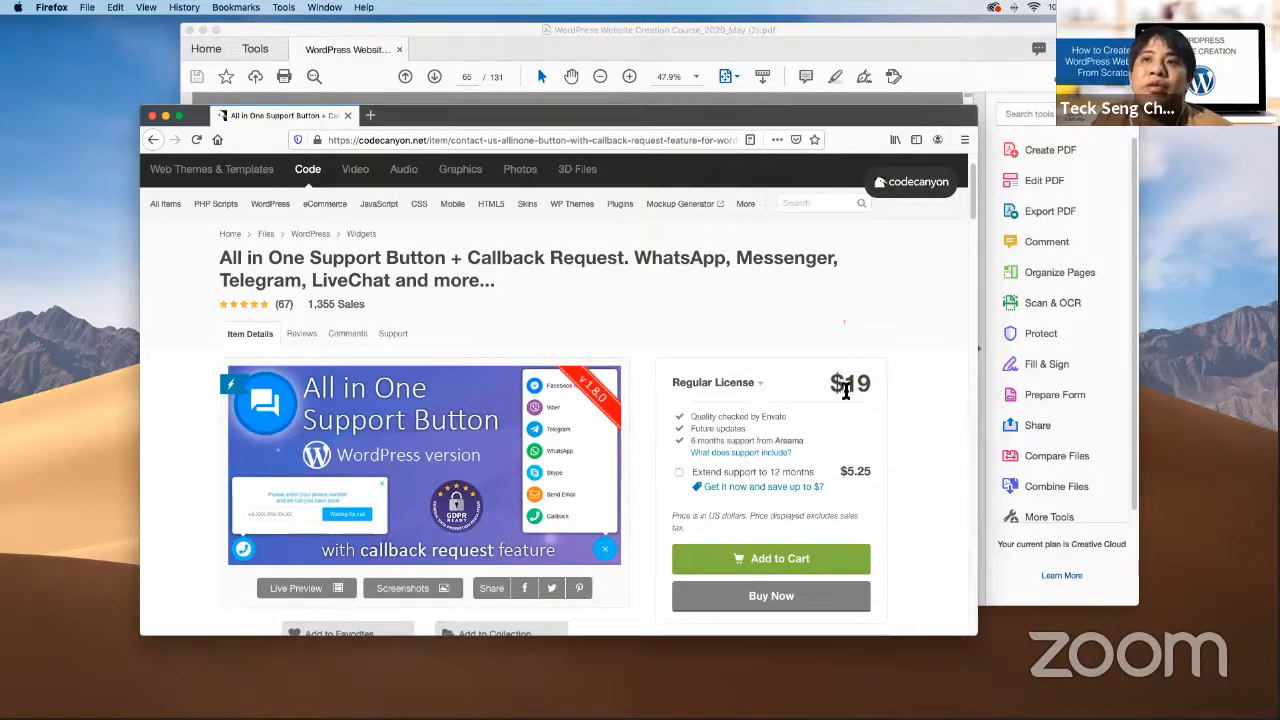
{"action": "left_click_drag", "start_coordinate": [829, 381], "coordinate": [874, 384]}
{"action": "left_click", "coordinate": [872, 388]}
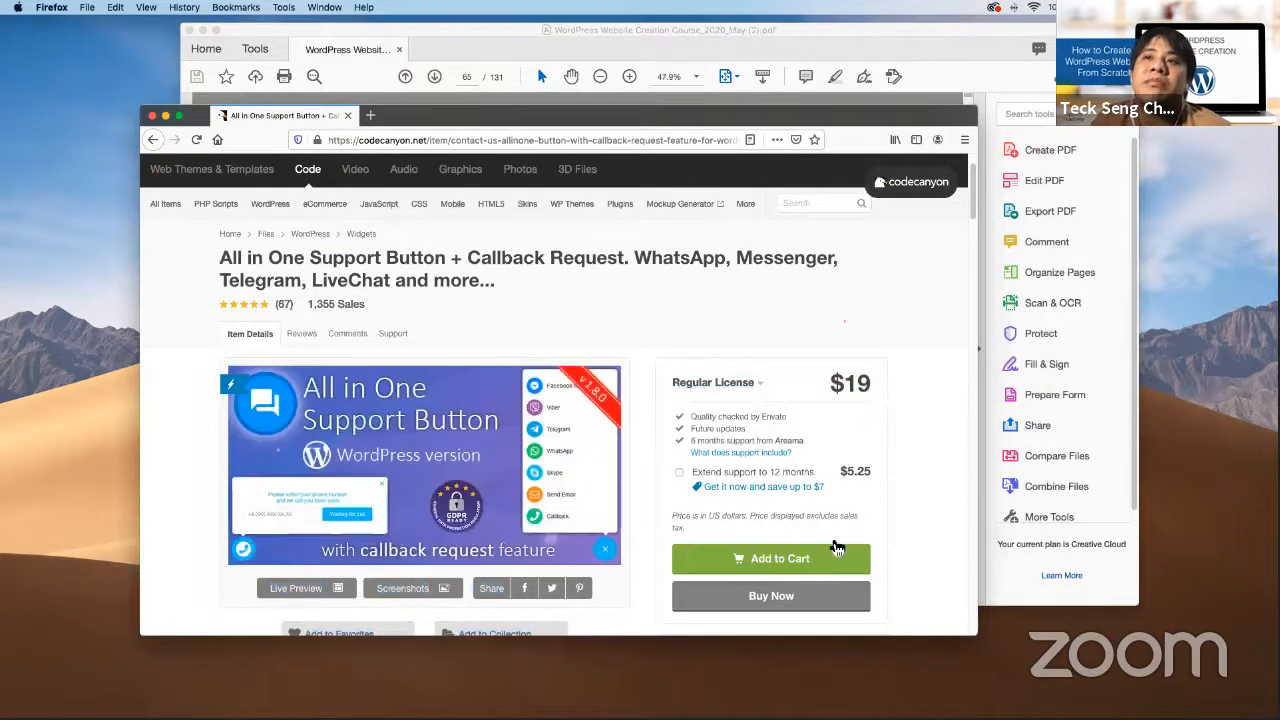
{"action": "left_click_drag", "start_coordinate": [841, 465], "coordinate": [866, 466]}
{"action": "left_click", "coordinate": [867, 466]}
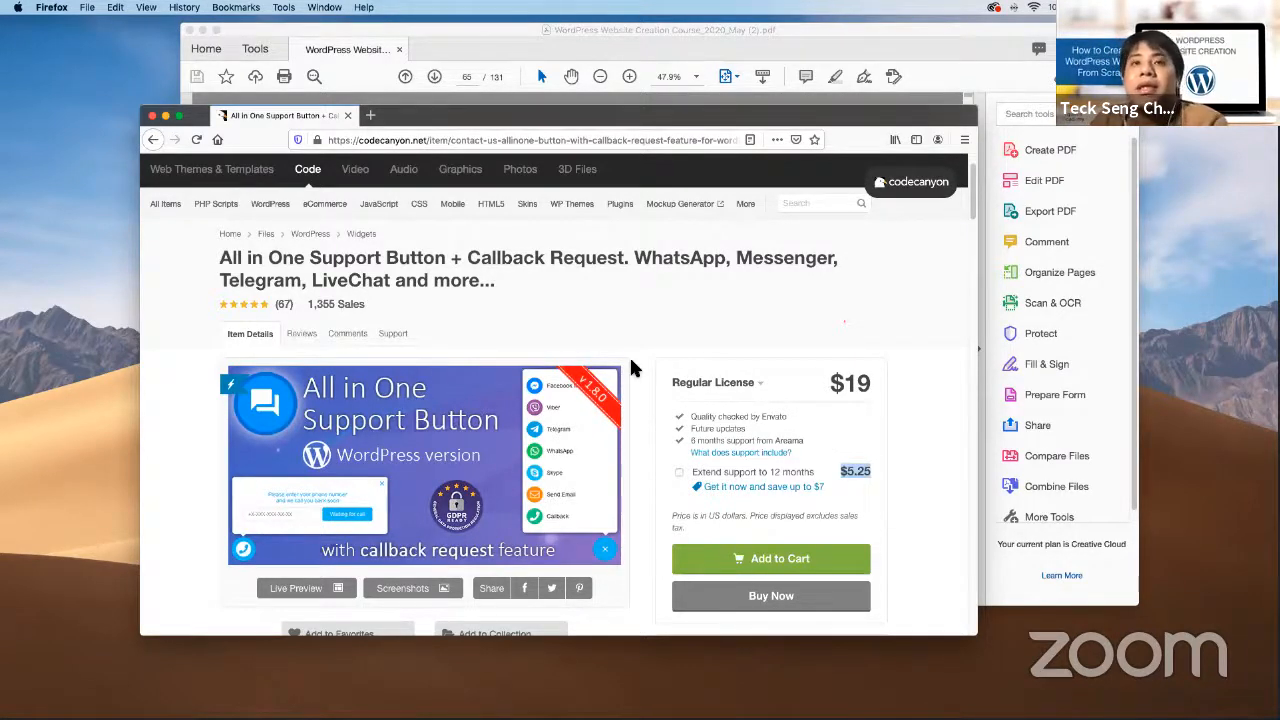
Scroll to the All in One Support Button item details and make Firefox full screen
{"action": "scroll", "coordinate": [630, 368], "scroll_direction": "down", "scroll_amount": 10}
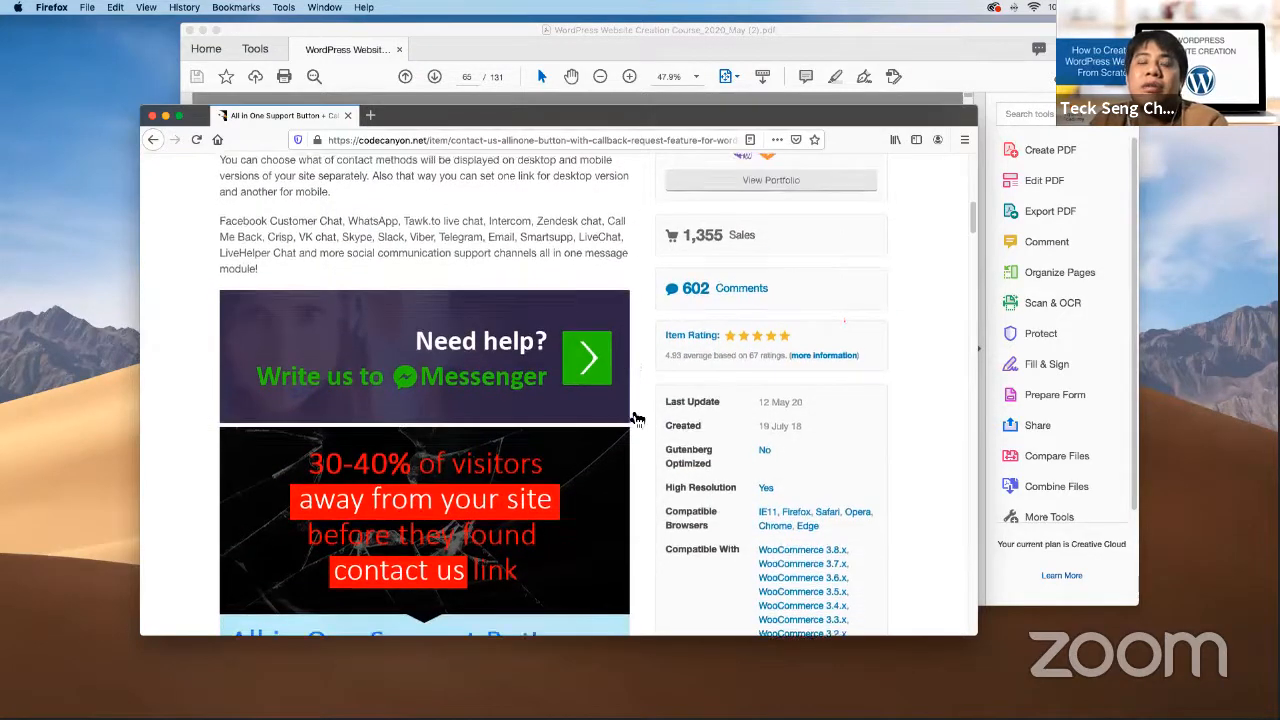
{"action": "scroll", "coordinate": [640, 314], "scroll_direction": "down", "scroll_amount": 1}
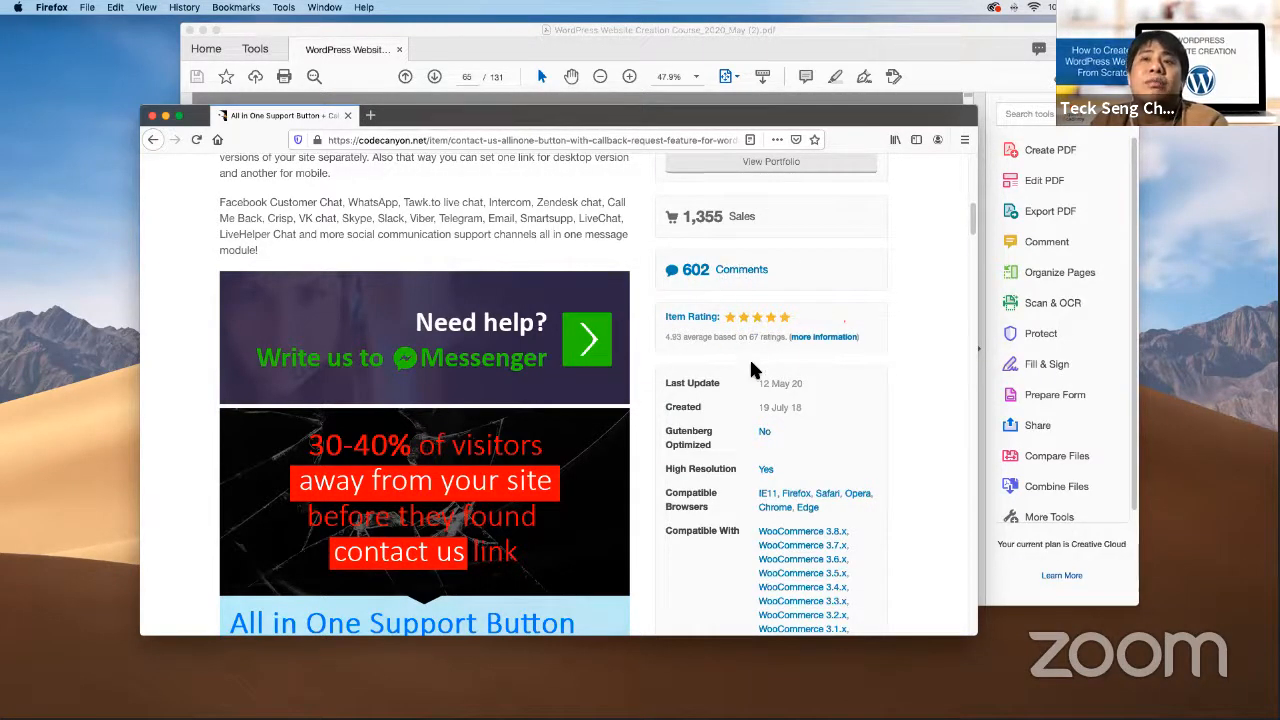
{"action": "left_click", "coordinate": [179, 116]}
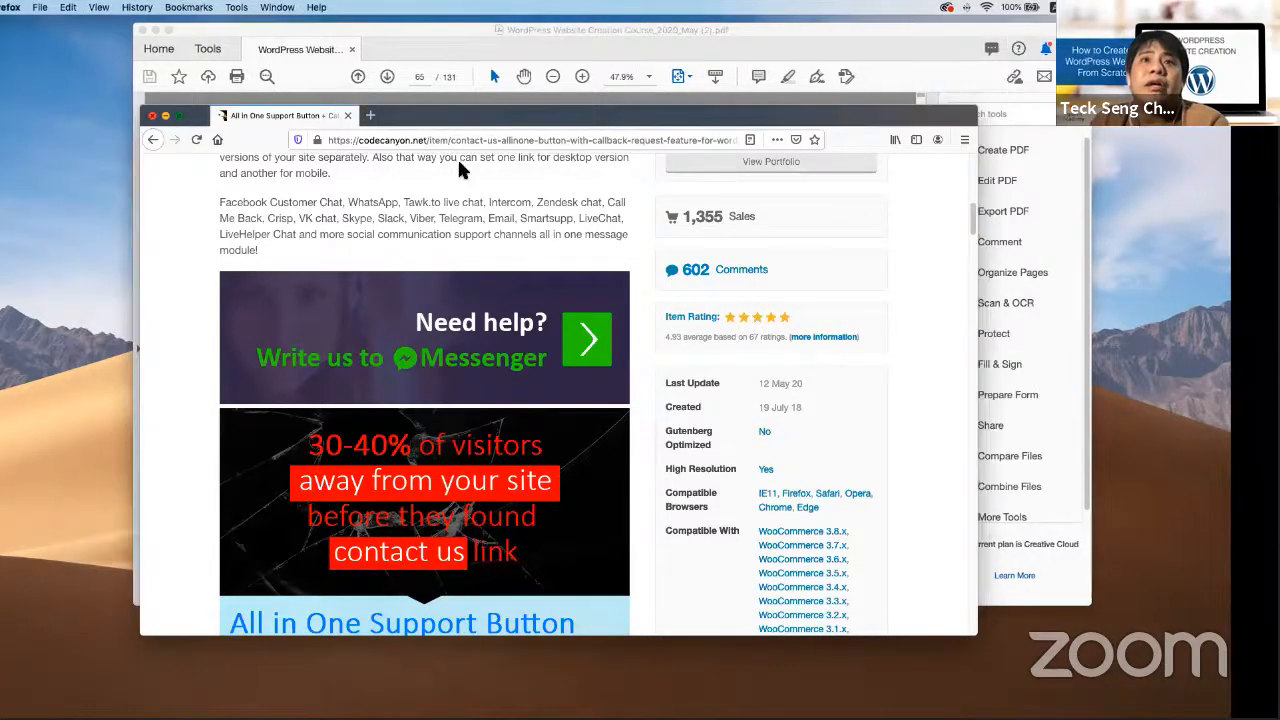
{"action": "scroll", "coordinate": [913, 290], "scroll_direction": "down", "scroll_amount": 1}
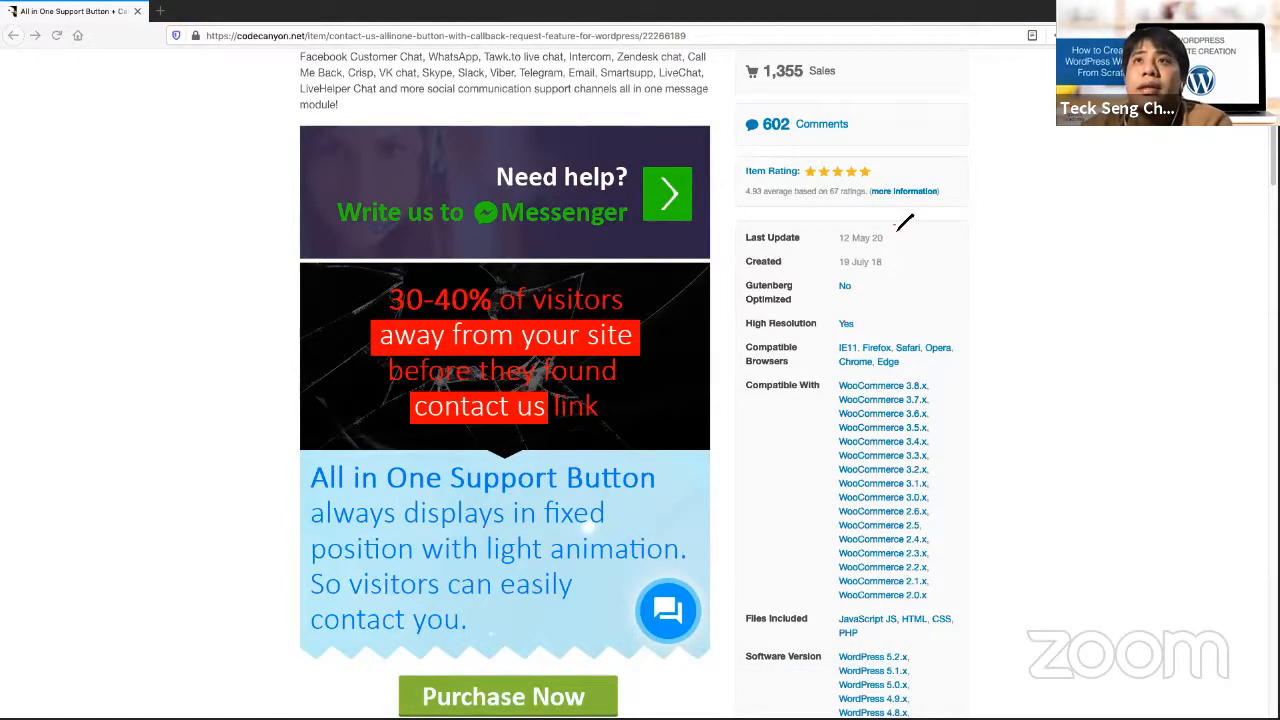
{"action": "mouse_move", "coordinate": [895, 224]}
{"action": "left_mouse_down"}
{"action": "mouse_move", "coordinate": [830, 278]}
{"action": "mouse_move", "coordinate": [905, 262]}
{"action": "mouse_move", "coordinate": [1012, 212]}
{"action": "left_mouse_up"}
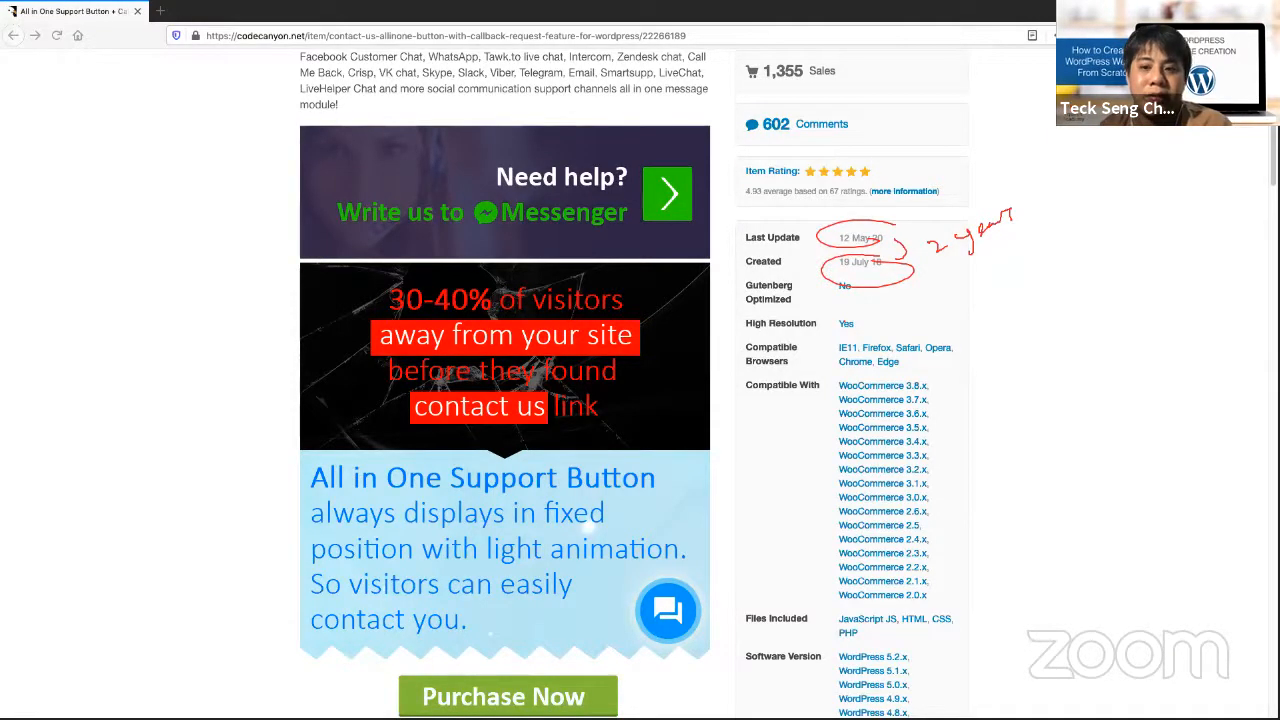
{"action": "mouse_move", "coordinate": [470, 27]}
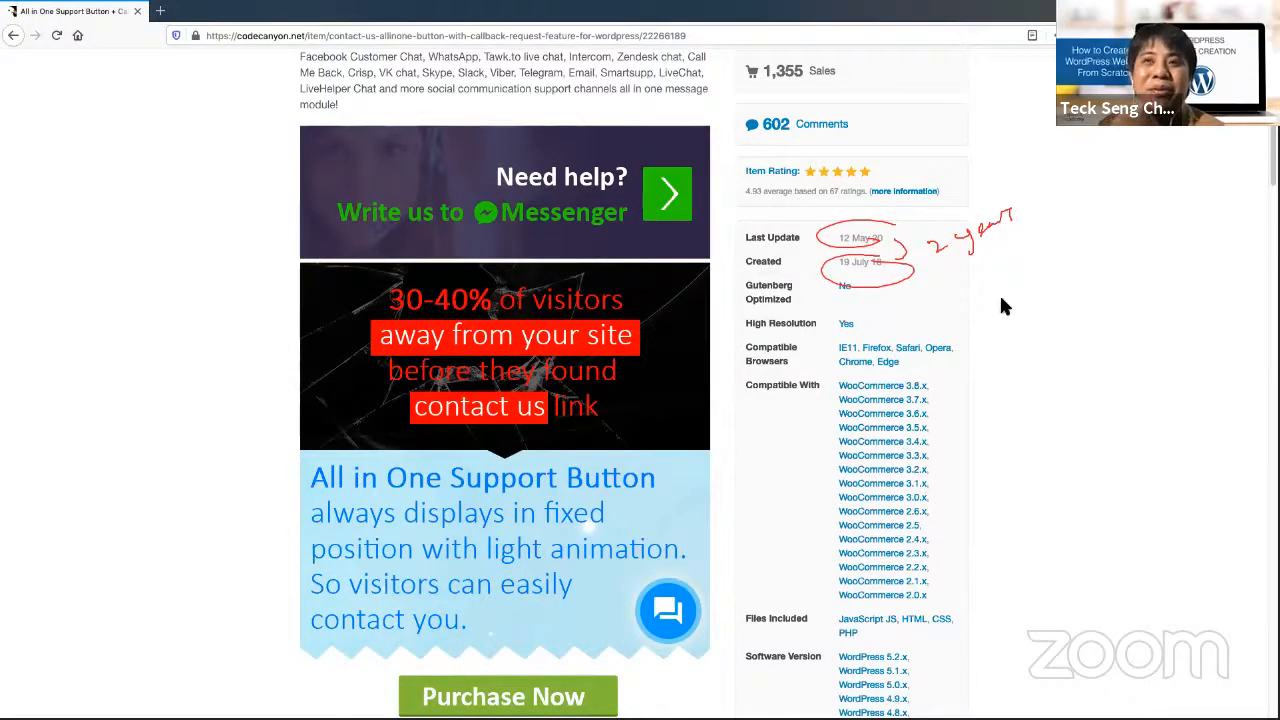
{"action": "left_click", "coordinate": [805, 79]}
{"action": "left_click", "coordinate": [837, 113]}
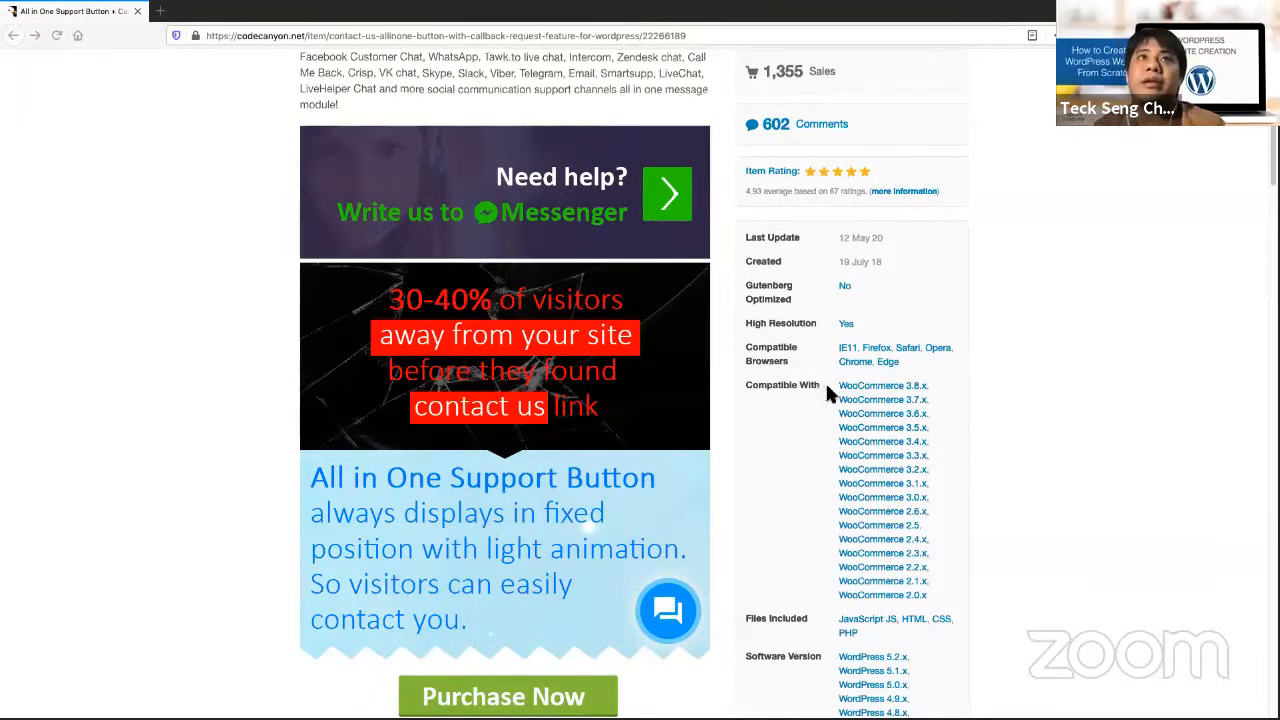
Circle the $19 price, 6 months support, $5.25 extension and 12 months extended support in red
{"action": "scroll", "coordinate": [831, 380], "scroll_direction": "up", "scroll_amount": 3}
{"action": "scroll", "coordinate": [823, 191], "scroll_direction": "up", "scroll_amount": 3}
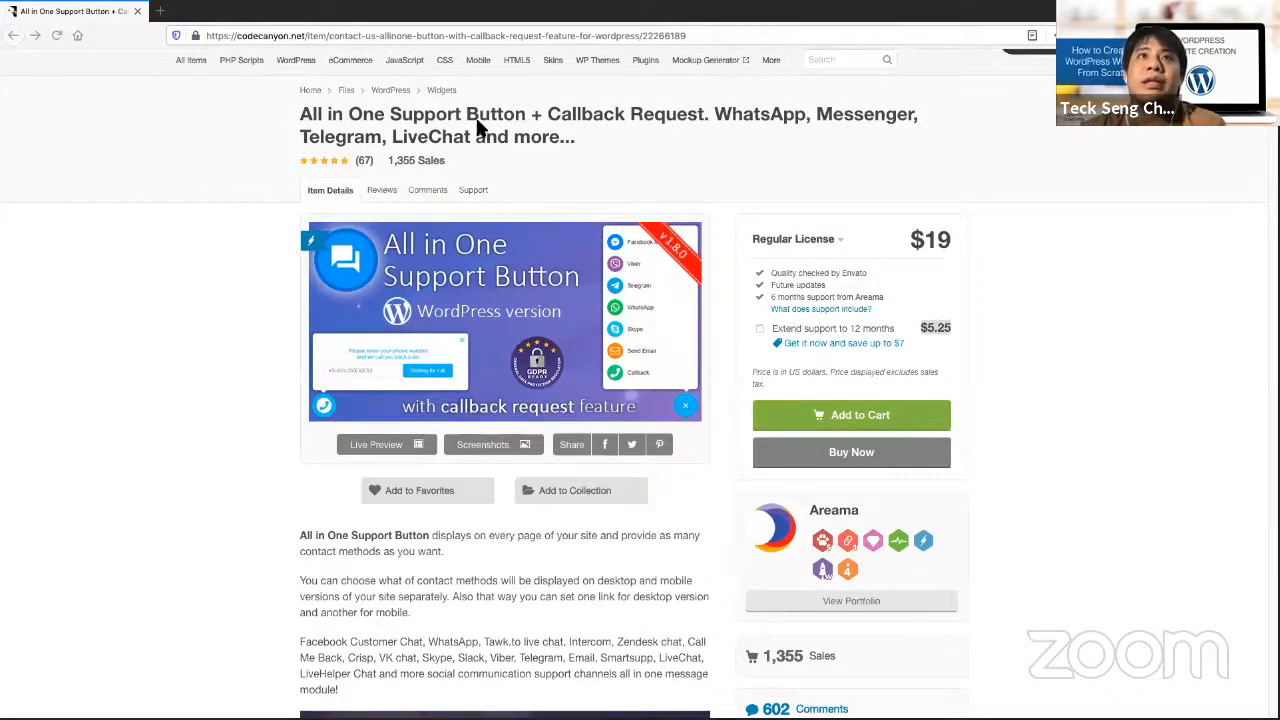
{"action": "left_click_drag", "start_coordinate": [958, 206], "coordinate": [955, 212]}
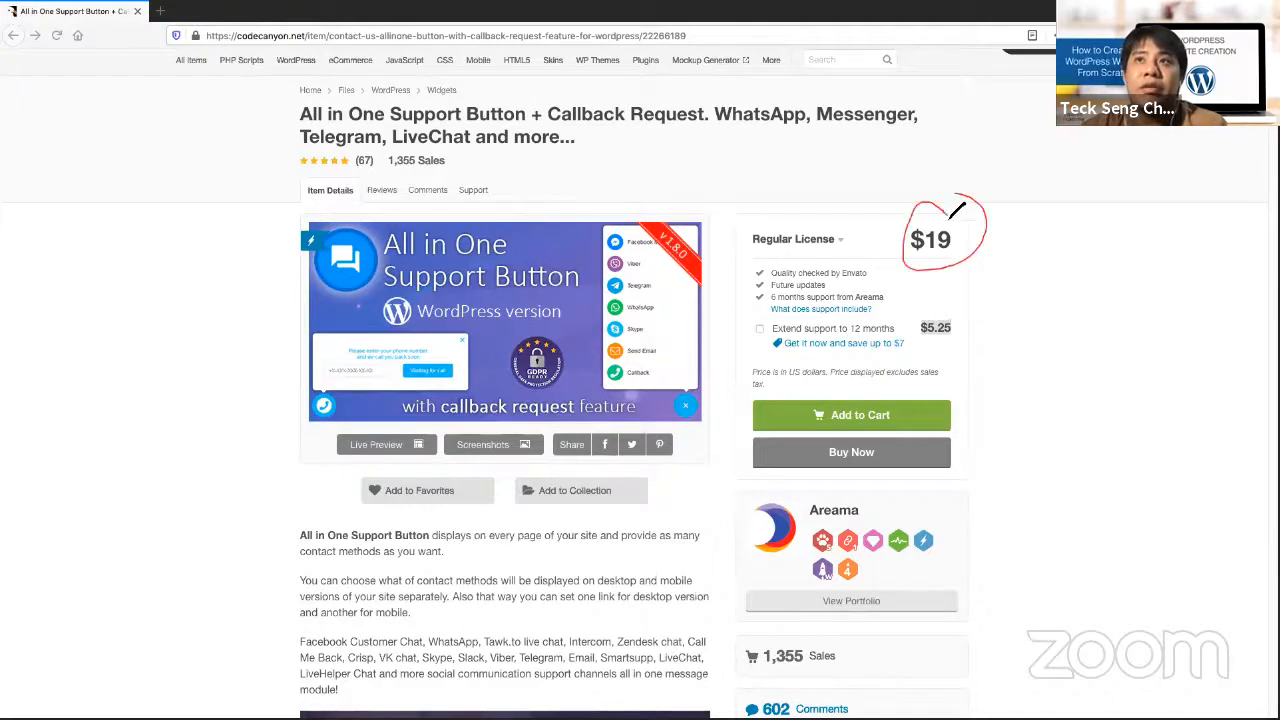
{"action": "left_click_drag", "start_coordinate": [772, 301], "coordinate": [812, 288]}
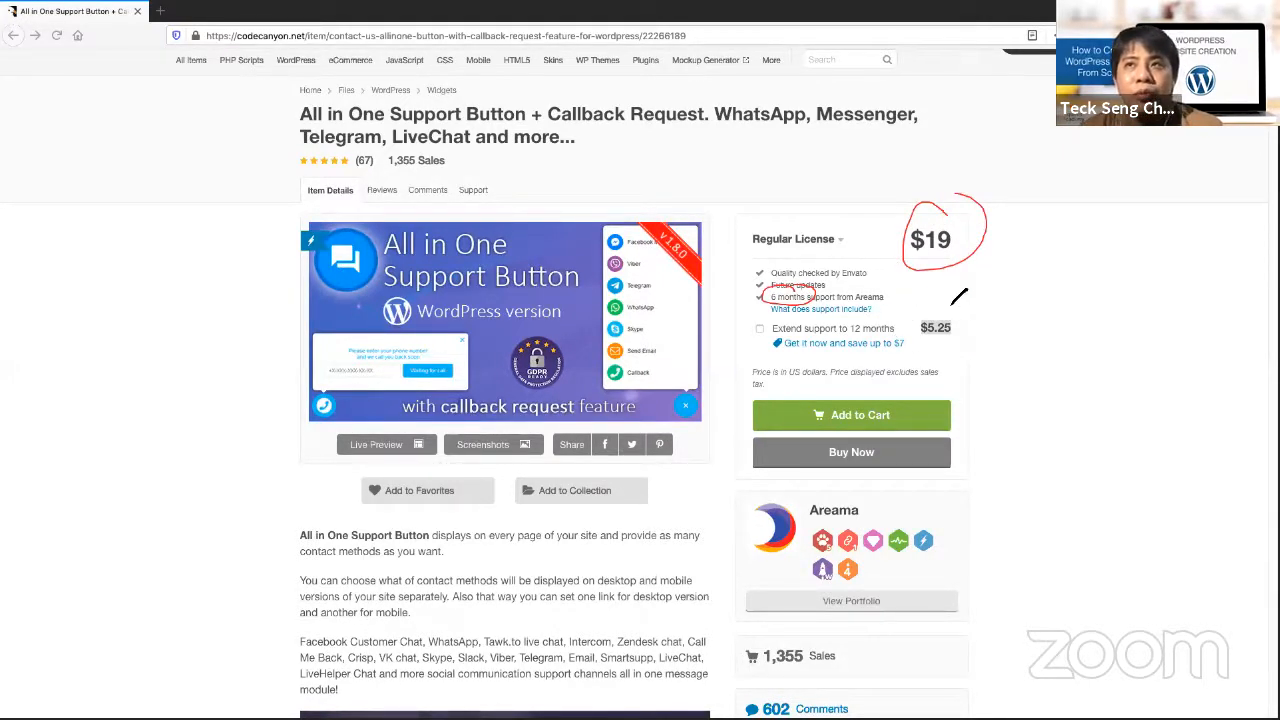
{"action": "left_click_drag", "start_coordinate": [931, 288], "coordinate": [927, 322]}
{"action": "left_click_drag", "start_coordinate": [920, 299], "coordinate": [938, 299]}
{"action": "mouse_move", "coordinate": [955, 321]}
{"action": "left_mouse_down"}
{"action": "mouse_move", "coordinate": [921, 357]}
{"action": "mouse_move", "coordinate": [934, 316]}
{"action": "left_mouse_up"}
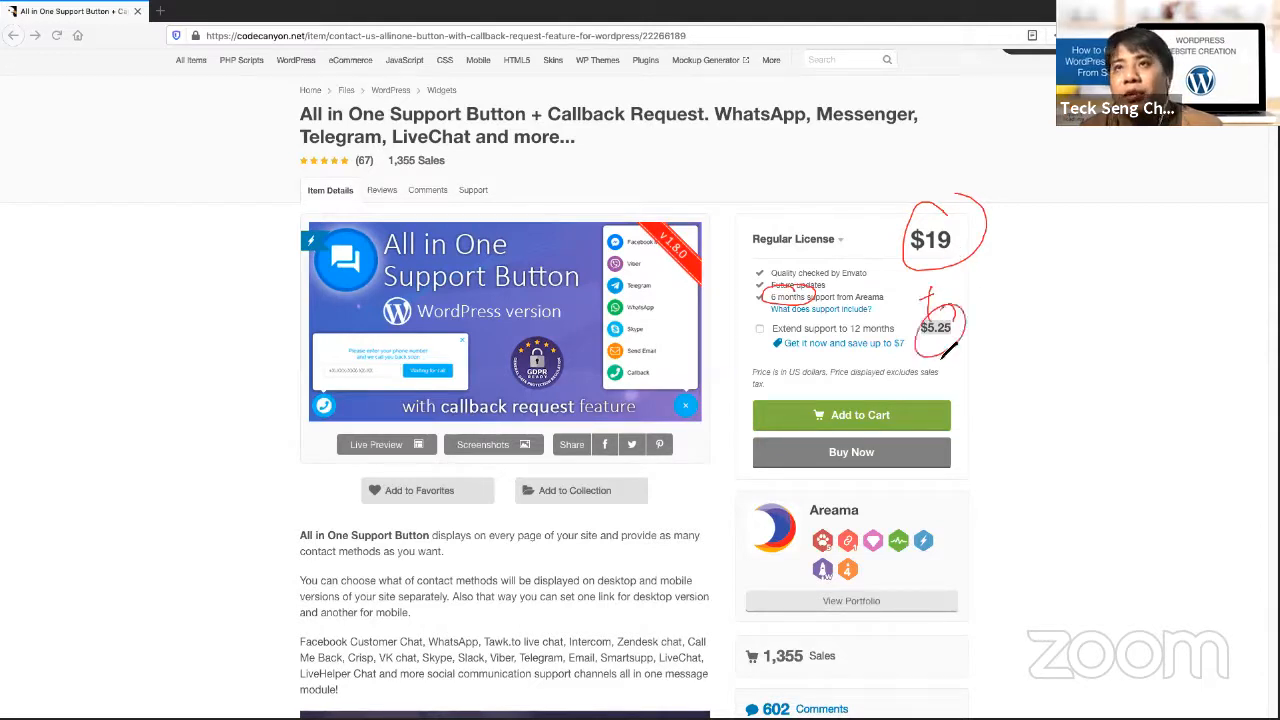
{"action": "left_click_drag", "start_coordinate": [862, 334], "coordinate": [906, 326]}
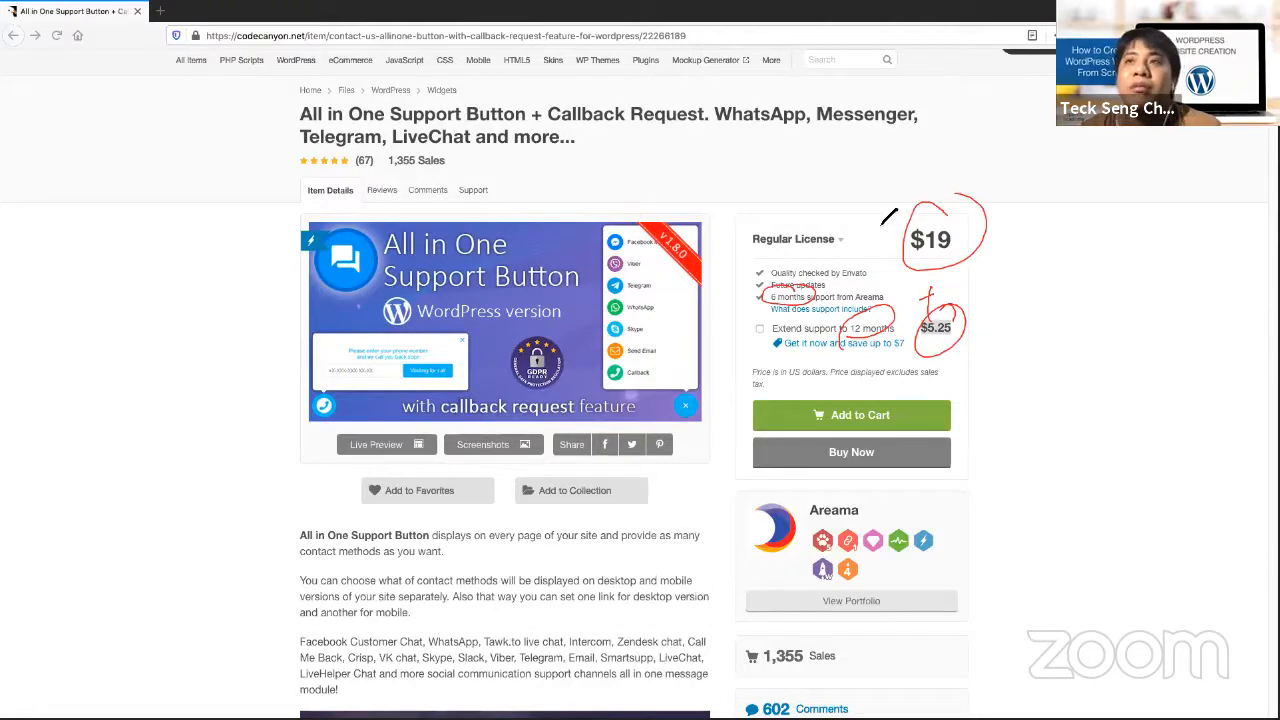
Draw an arrow at the $19 price, then clear all drawings from the page
{"action": "mouse_move", "coordinate": [856, 246]}
{"action": "left_mouse_down"}
{"action": "mouse_move", "coordinate": [884, 234]}
{"action": "mouse_move", "coordinate": [880, 244]}
{"action": "left_mouse_up"}
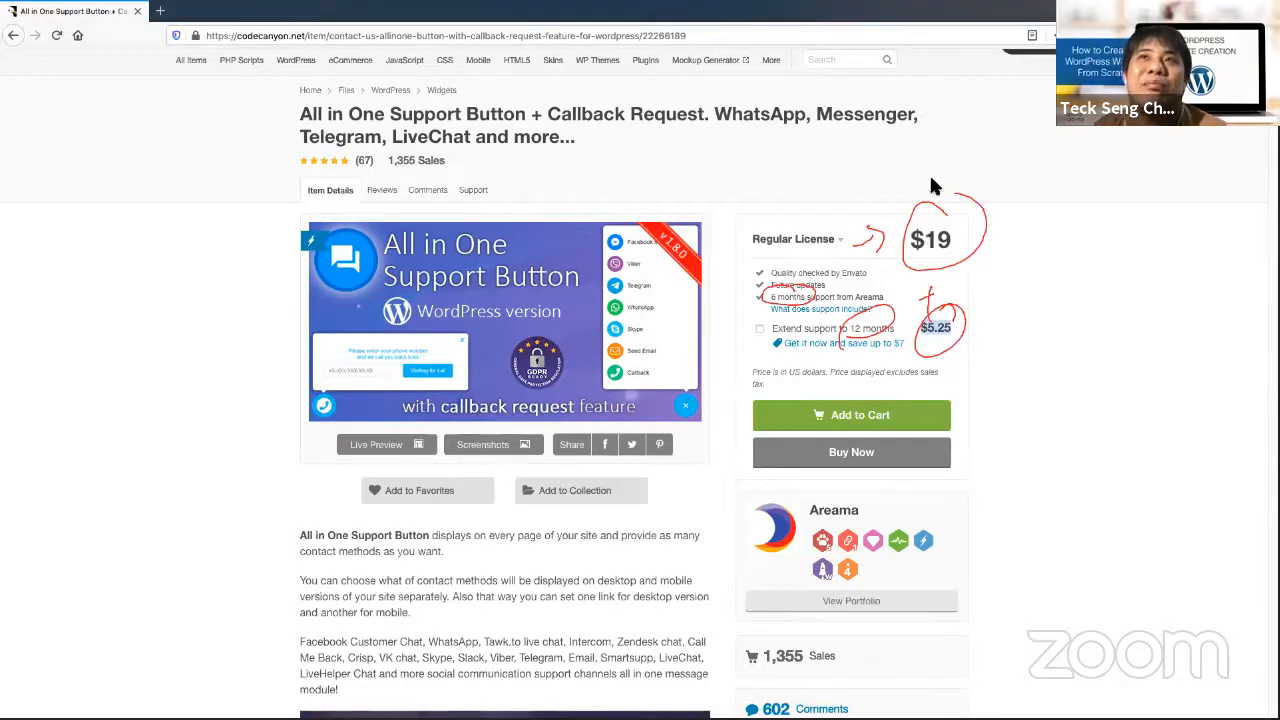
{"action": "left_click", "coordinate": [806, 68]}
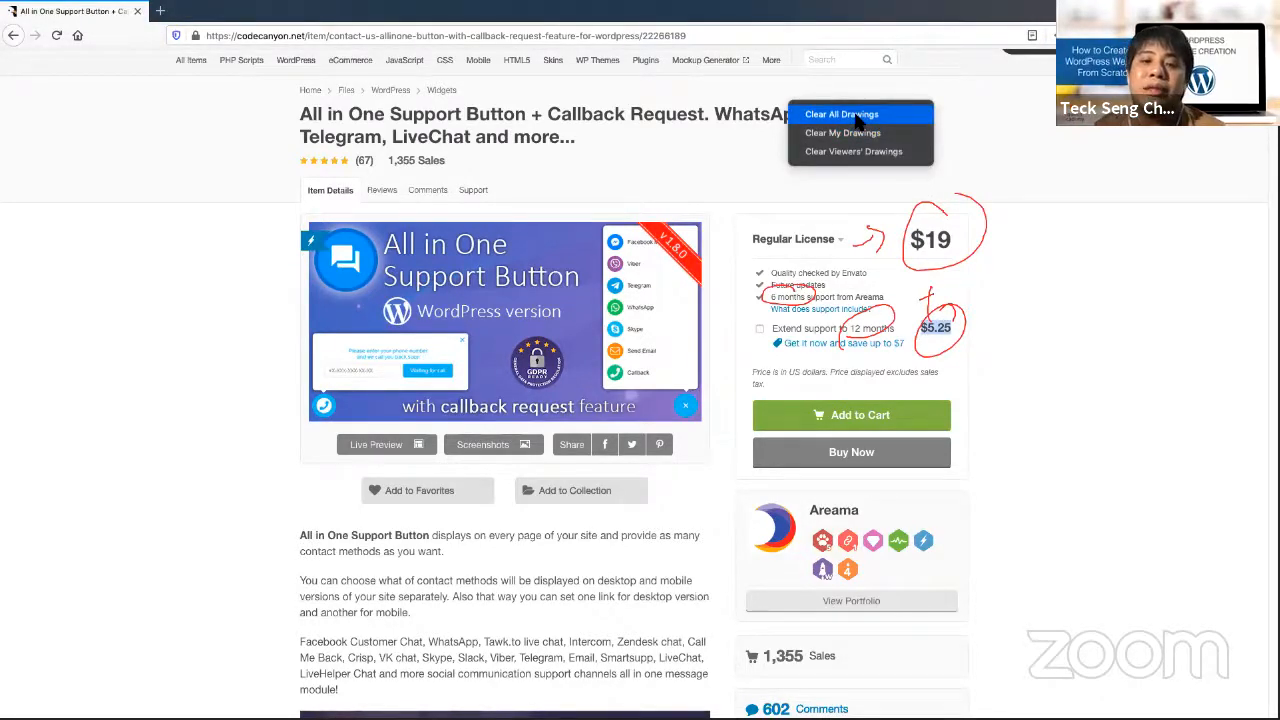
{"action": "left_click", "coordinate": [842, 114]}
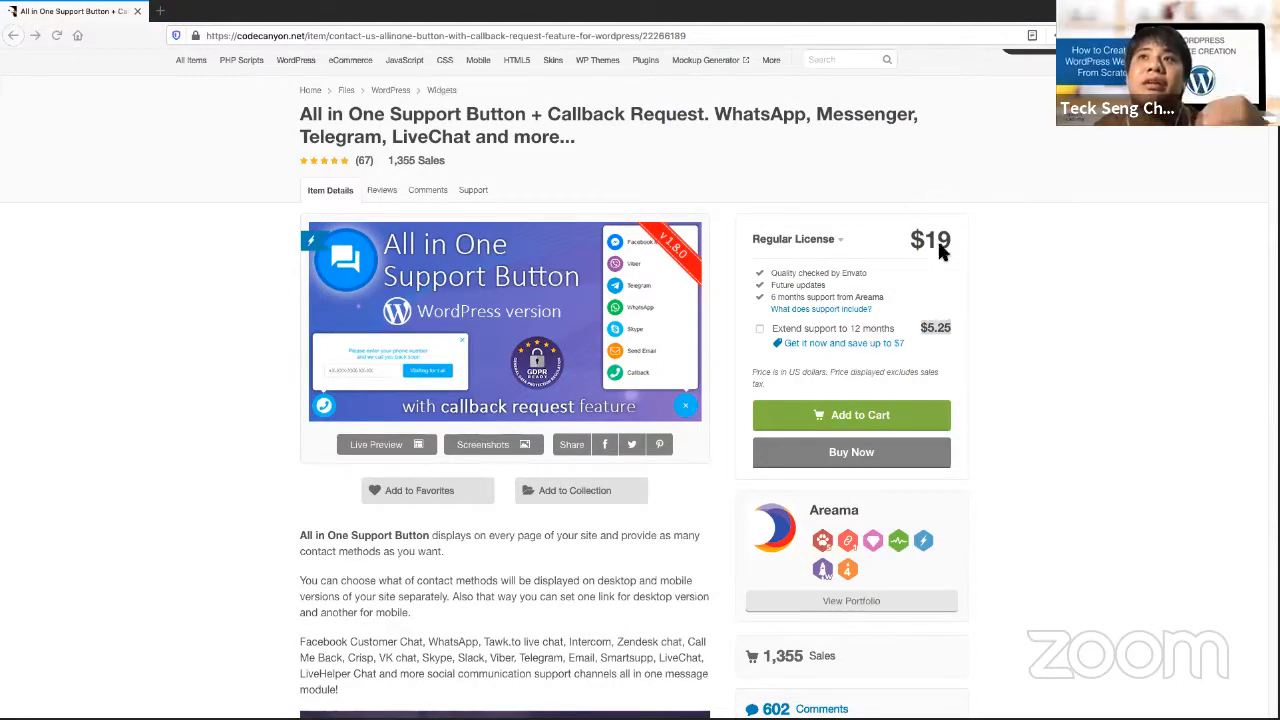
Circle the 4.93 star rating, 19 July 18 created date and 12 May 20 last update
{"action": "scroll", "coordinate": [957, 530], "scroll_direction": "down", "scroll_amount": 3}
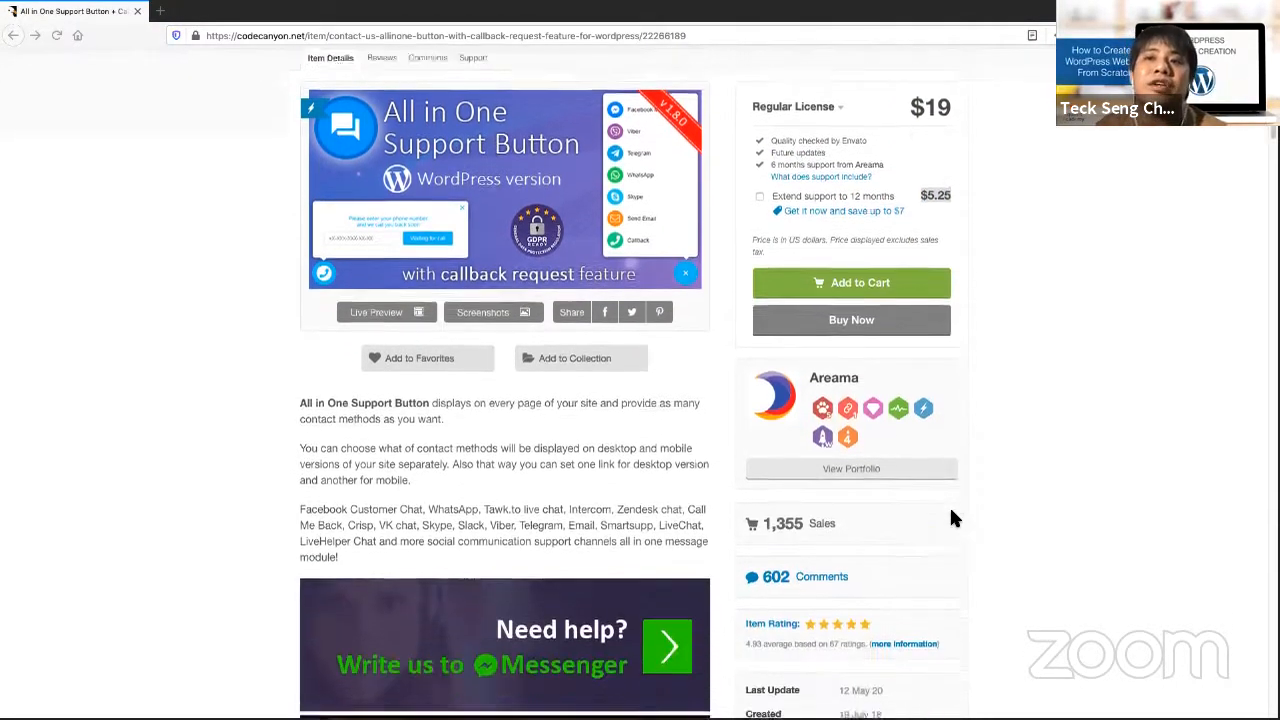
{"action": "scroll", "coordinate": [943, 509], "scroll_direction": "down", "scroll_amount": 2}
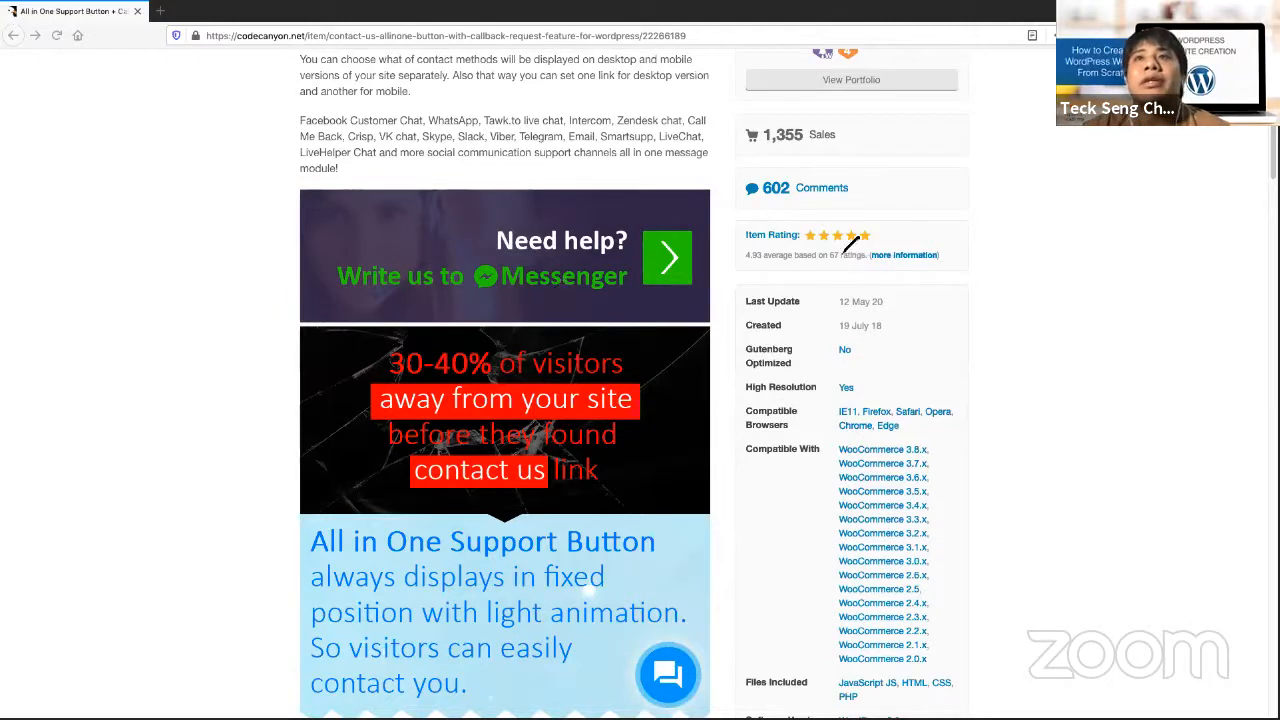
{"action": "mouse_move", "coordinate": [798, 242]}
{"action": "left_mouse_down"}
{"action": "mouse_move", "coordinate": [788, 250]}
{"action": "mouse_move", "coordinate": [827, 258]}
{"action": "mouse_move", "coordinate": [834, 242]}
{"action": "mouse_move", "coordinate": [757, 246]}
{"action": "left_mouse_up"}
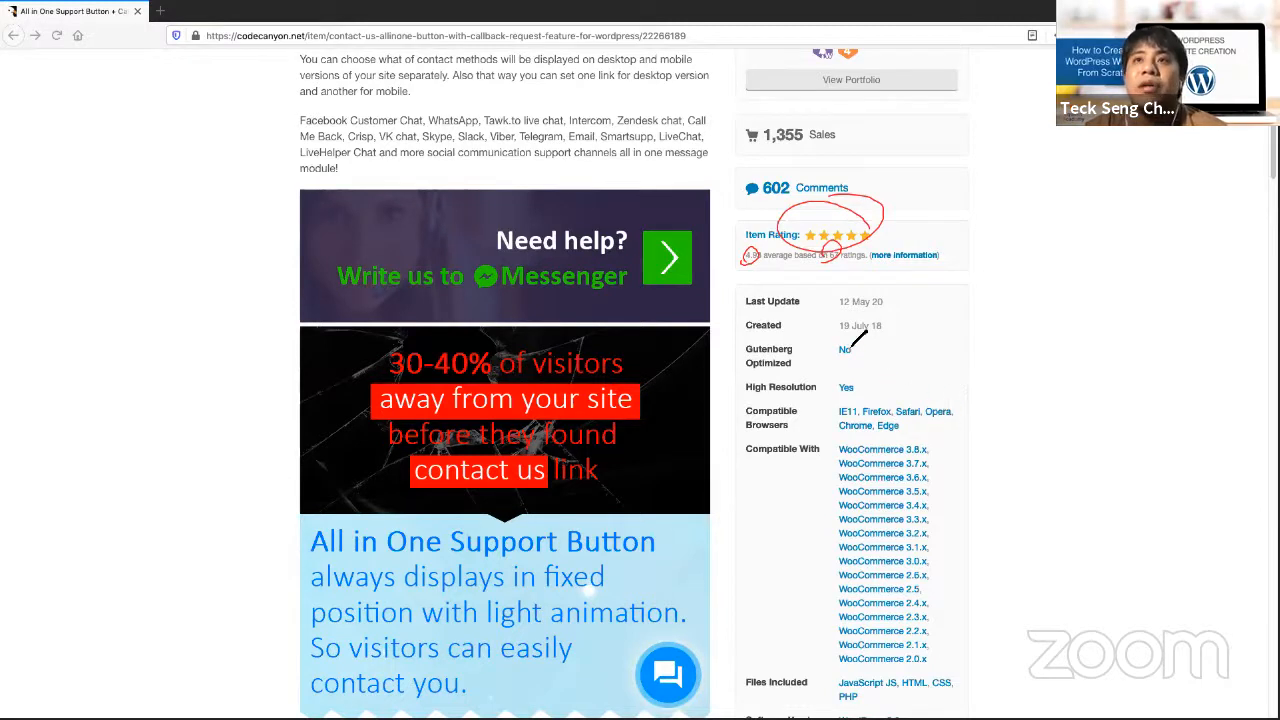
{"action": "mouse_move", "coordinate": [880, 313]}
{"action": "left_mouse_down"}
{"action": "mouse_move", "coordinate": [831, 326]}
{"action": "mouse_move", "coordinate": [888, 316]}
{"action": "left_mouse_up"}
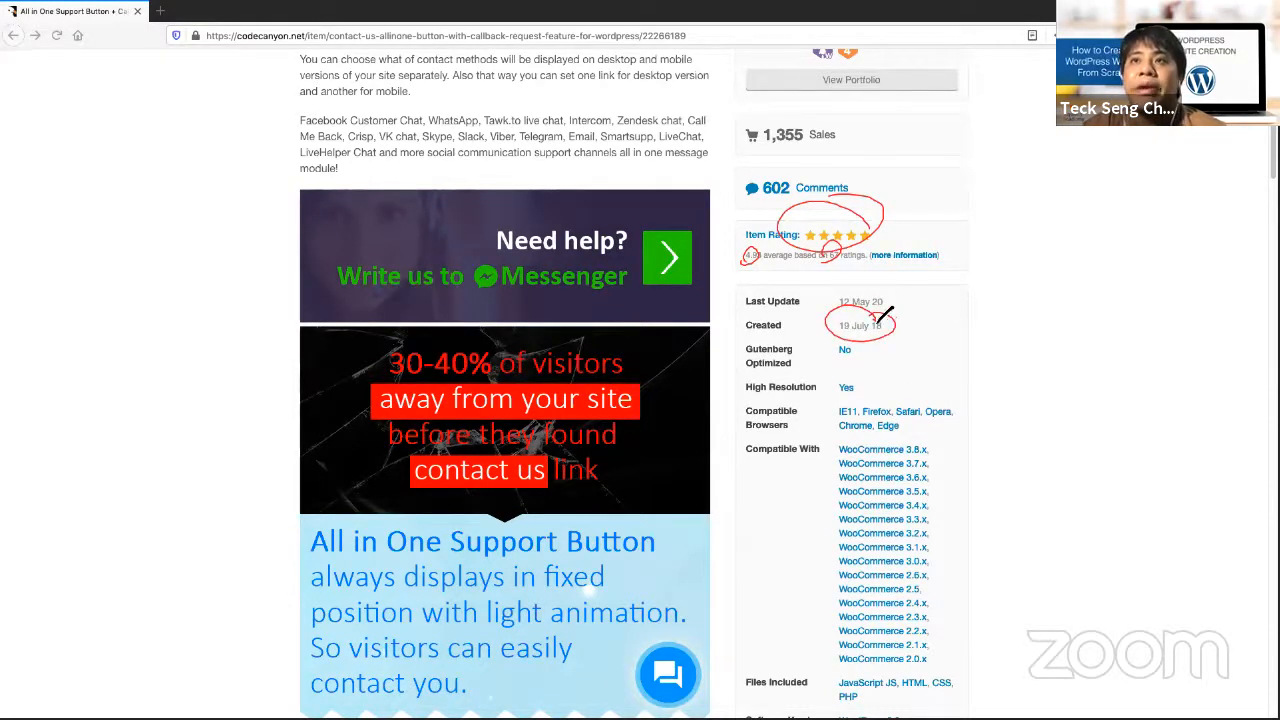
{"action": "mouse_move", "coordinate": [879, 320]}
{"action": "left_mouse_down"}
{"action": "mouse_move", "coordinate": [836, 311]}
{"action": "mouse_move", "coordinate": [897, 295]}
{"action": "mouse_move", "coordinate": [942, 318]}
{"action": "mouse_move", "coordinate": [950, 297]}
{"action": "mouse_move", "coordinate": [1022, 280]}
{"action": "mouse_move", "coordinate": [975, 320]}
{"action": "mouse_move", "coordinate": [1030, 300]}
{"action": "left_mouse_up"}
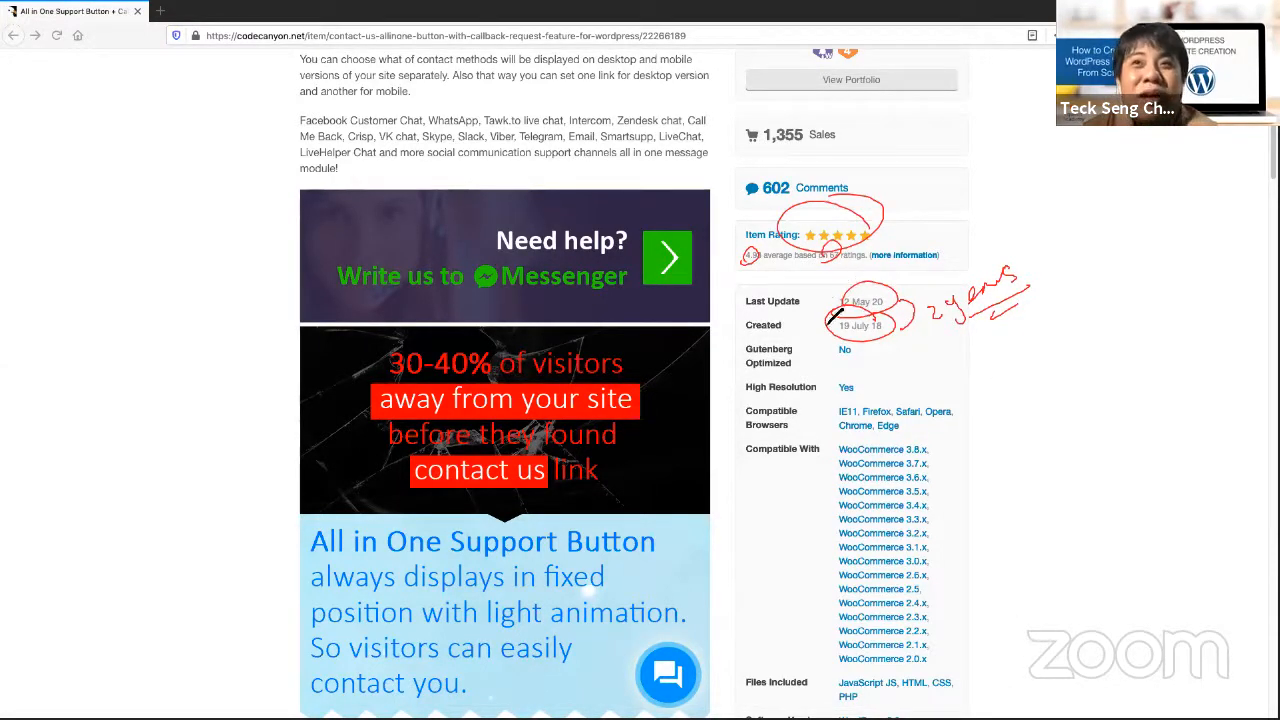
Add an arrow beside the last update date, then clear all drawings
{"action": "left_click_drag", "start_coordinate": [810, 300], "coordinate": [830, 318]}
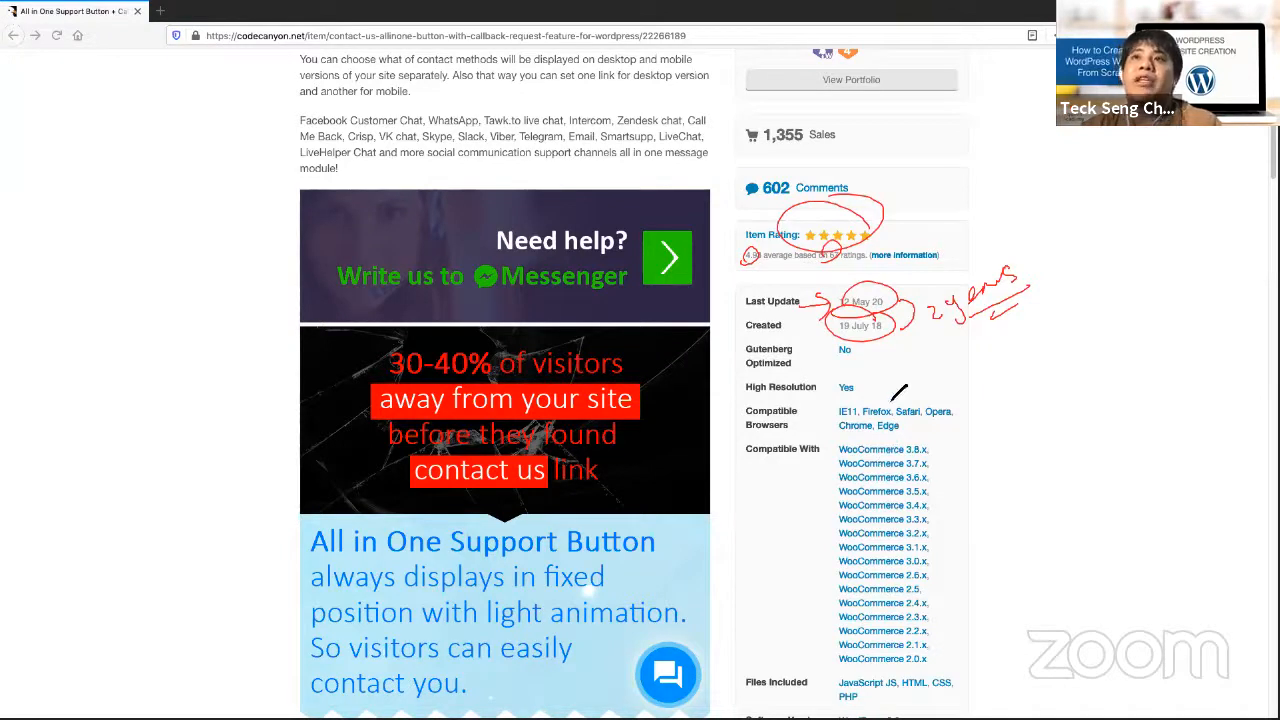
{"action": "right_click", "coordinate": [800, 88]}
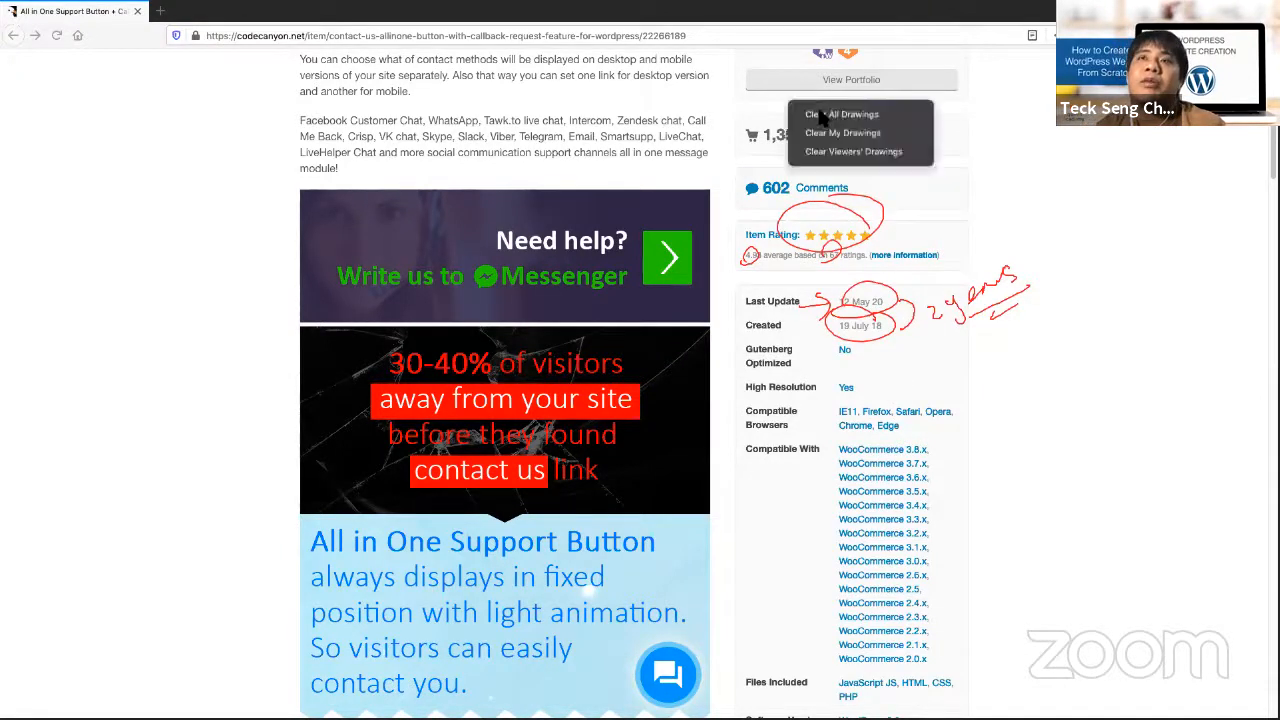
{"action": "left_click", "coordinate": [840, 112]}
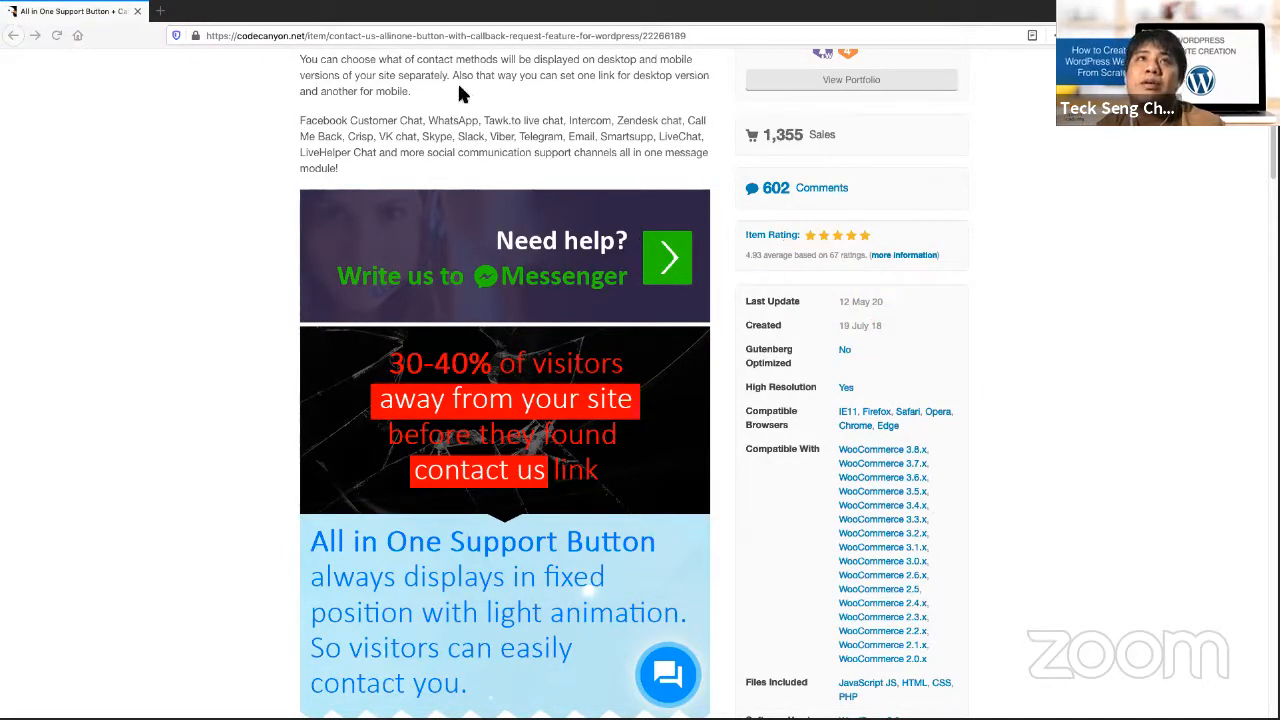
Scroll through Software Version, Tags and Main Features, then back up to the title and $19 price
{"action": "scroll", "coordinate": [918, 434], "scroll_direction": "down", "scroll_amount": 5}
{"action": "scroll", "coordinate": [920, 450], "scroll_direction": "down", "scroll_amount": 2}
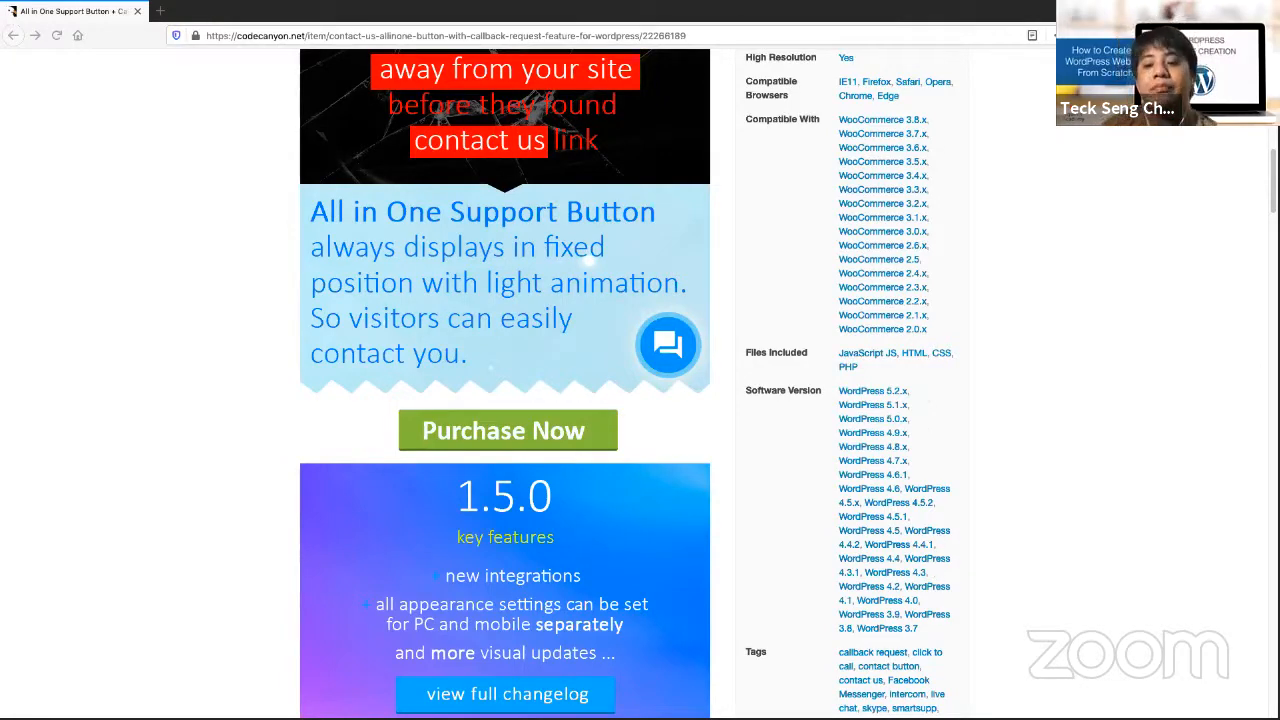
{"action": "scroll", "coordinate": [757, 447], "scroll_direction": "down", "scroll_amount": 6}
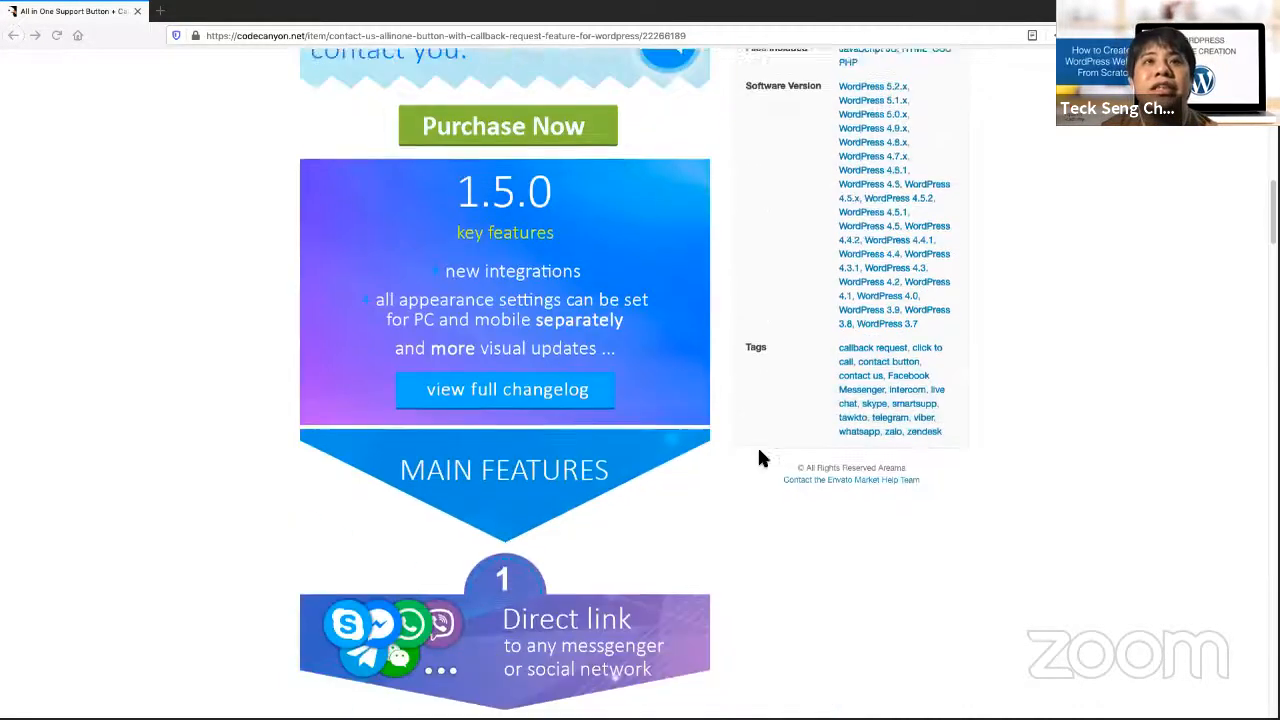
{"action": "scroll", "coordinate": [839, 557], "scroll_direction": "up", "scroll_amount": 8}
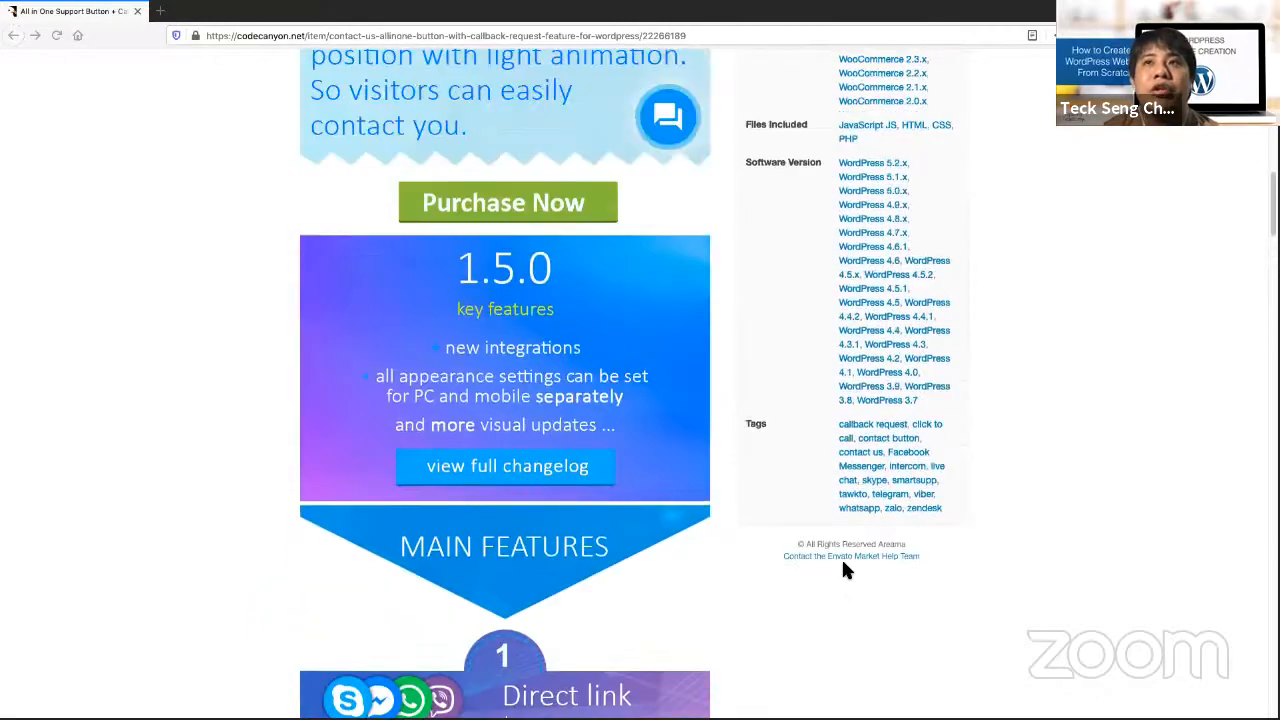
{"action": "scroll", "coordinate": [839, 553], "scroll_direction": "up", "scroll_amount": 6}
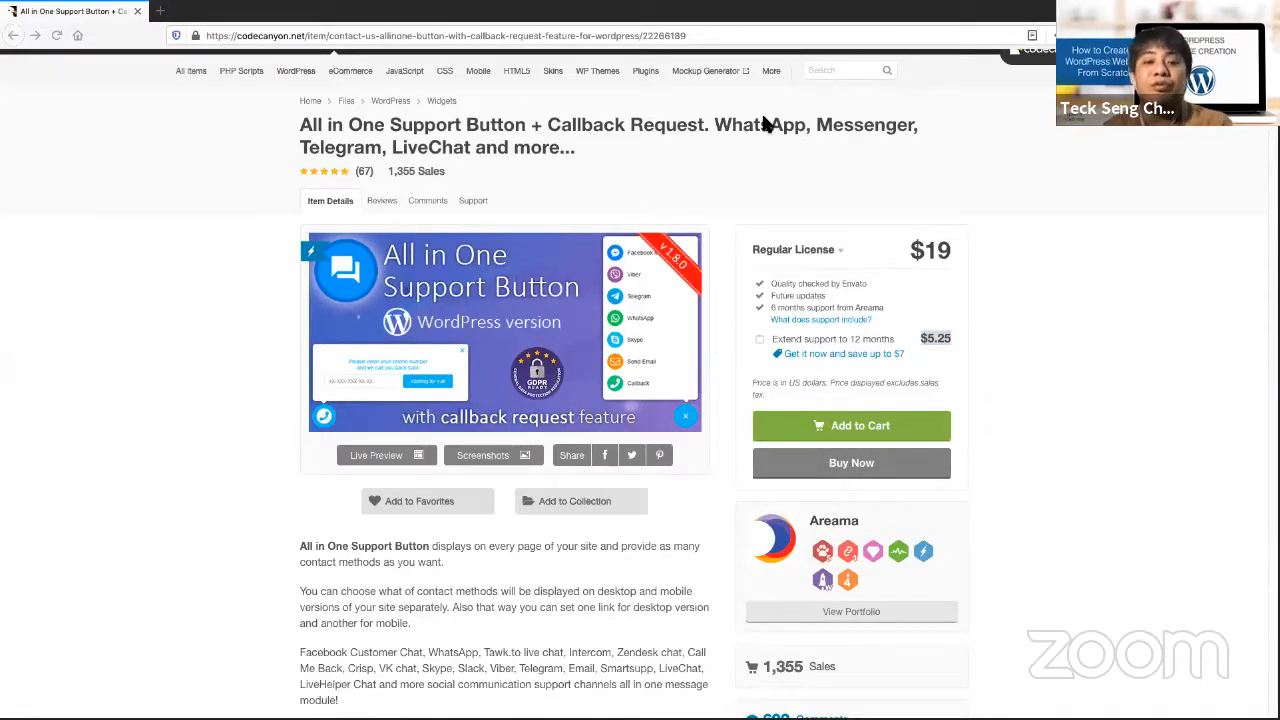
Switch to Chrome and load the course membership page at learningportal.equinetacademy.net, dismissing the restore prompt
{"action": "key", "text": "ctrl+Left"}
{"action": "key", "text": "ctrl+Right"}
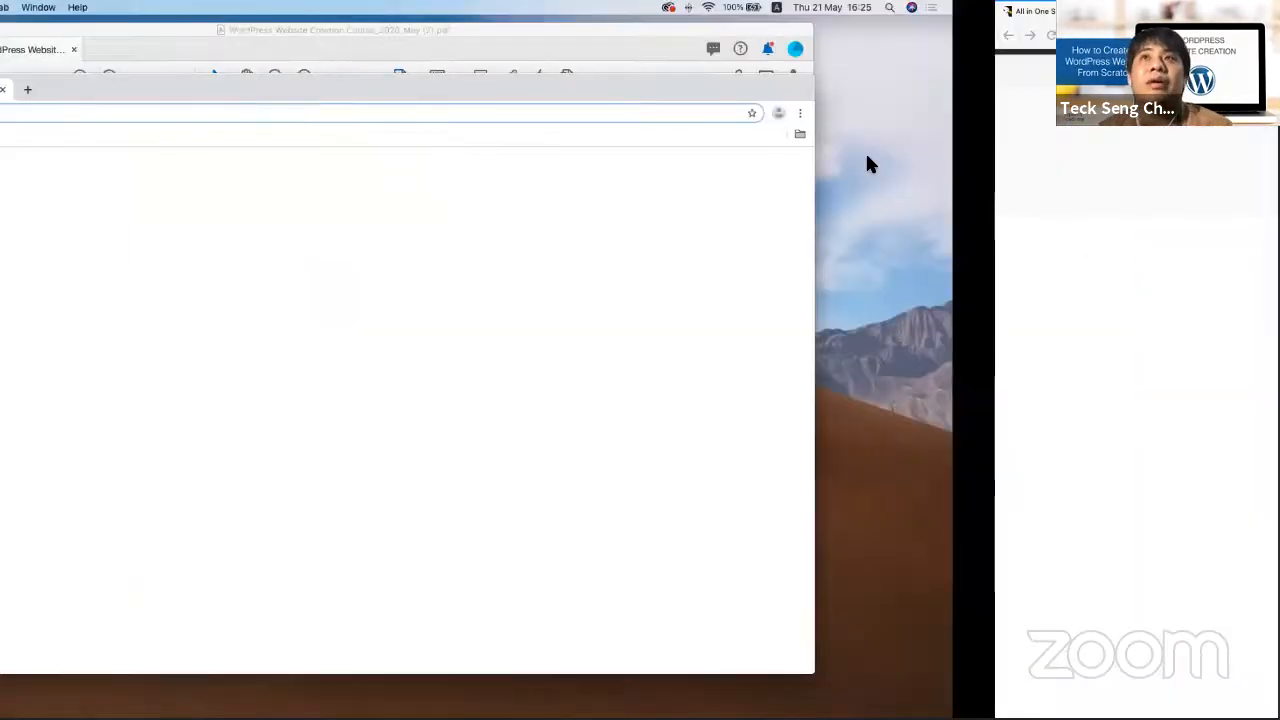
{"action": "key", "text": "ctrl+Left"}
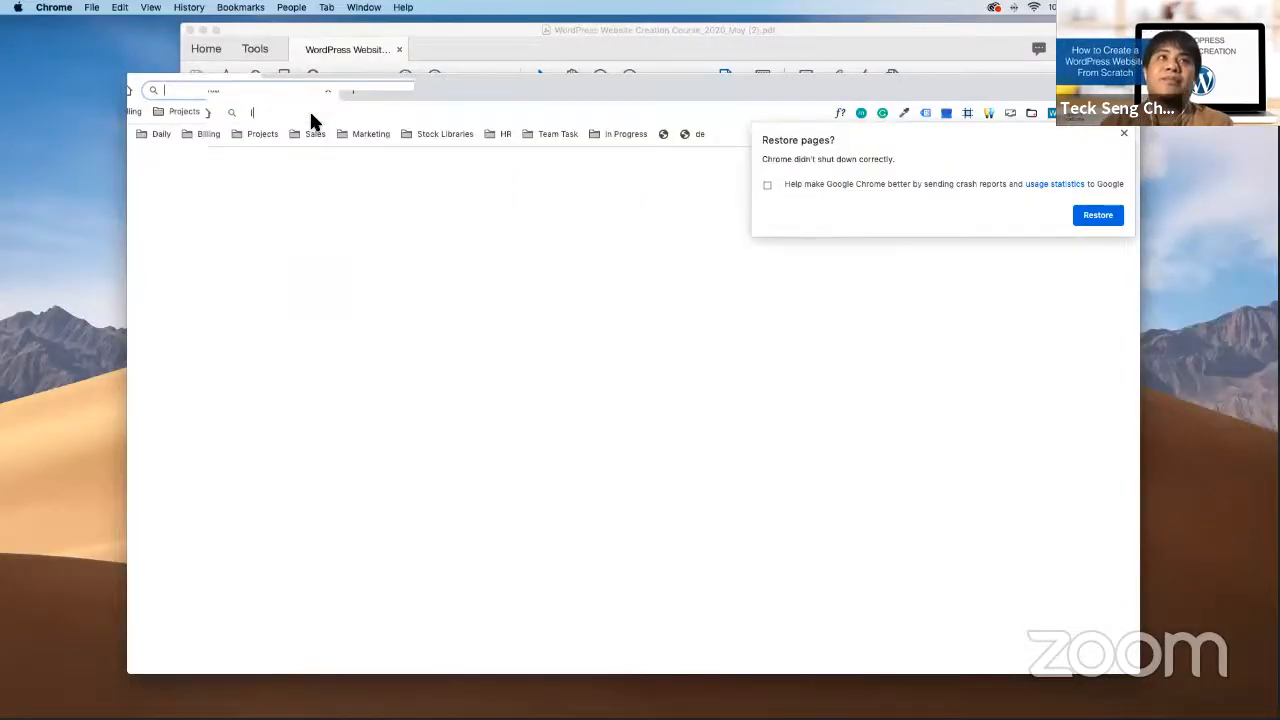
{"action": "type", "text": "lear"}
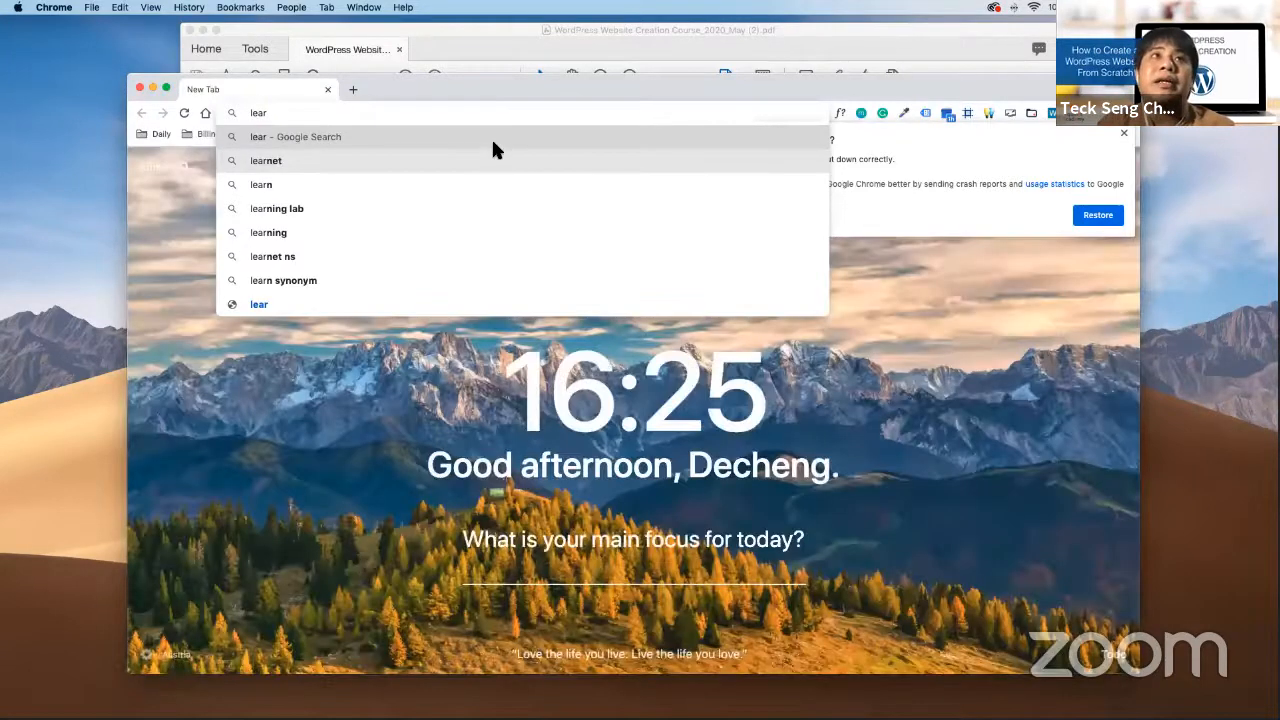
{"action": "type", "text": "ning"}
{"action": "key", "text": "Right"}
{"action": "key", "text": "Return"}
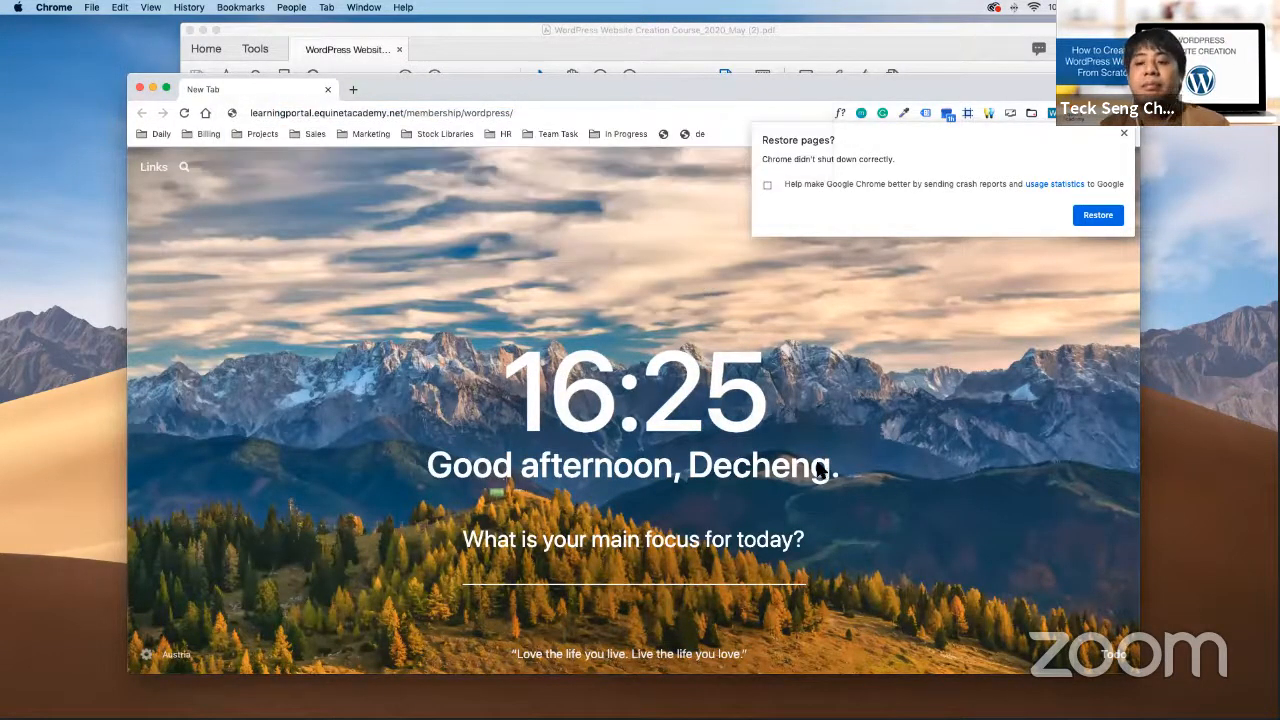
{"action": "left_click", "coordinate": [1123, 133]}
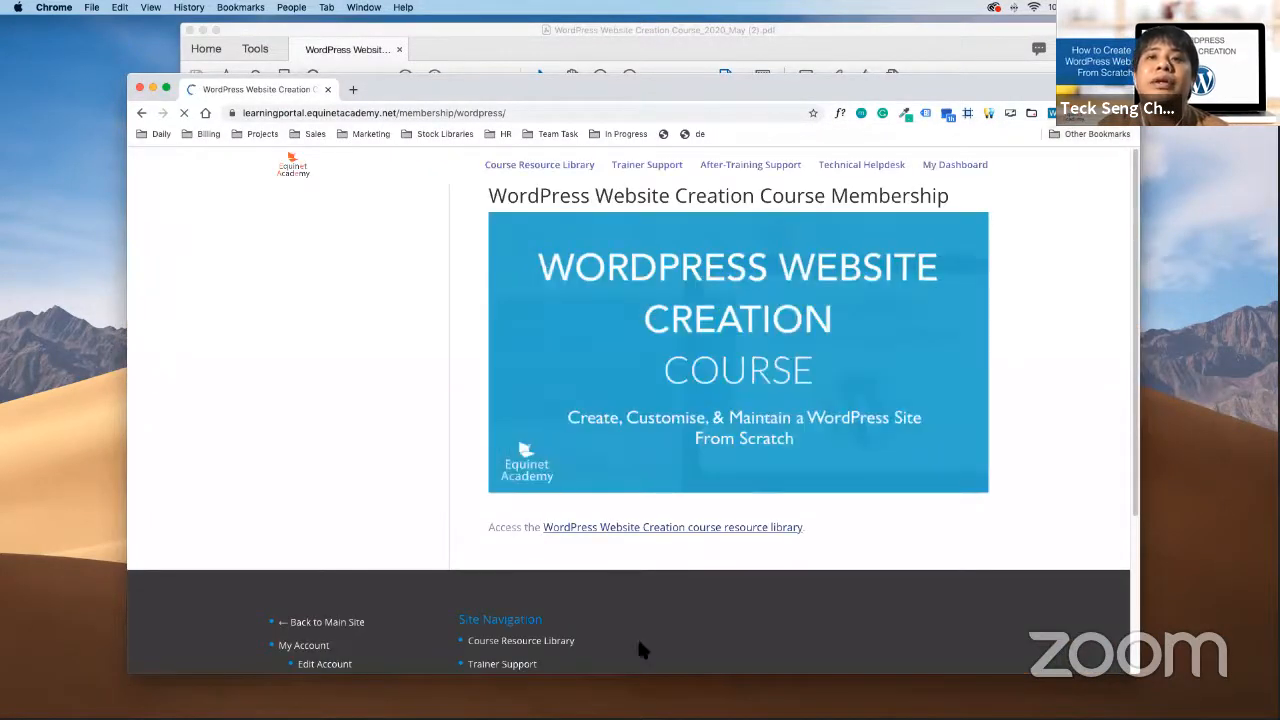
Open the resource library's Toolkit > Recommended WordPress Plugins lesson and mark All-in-One Contact Button
{"action": "left_click", "coordinate": [714, 569]}
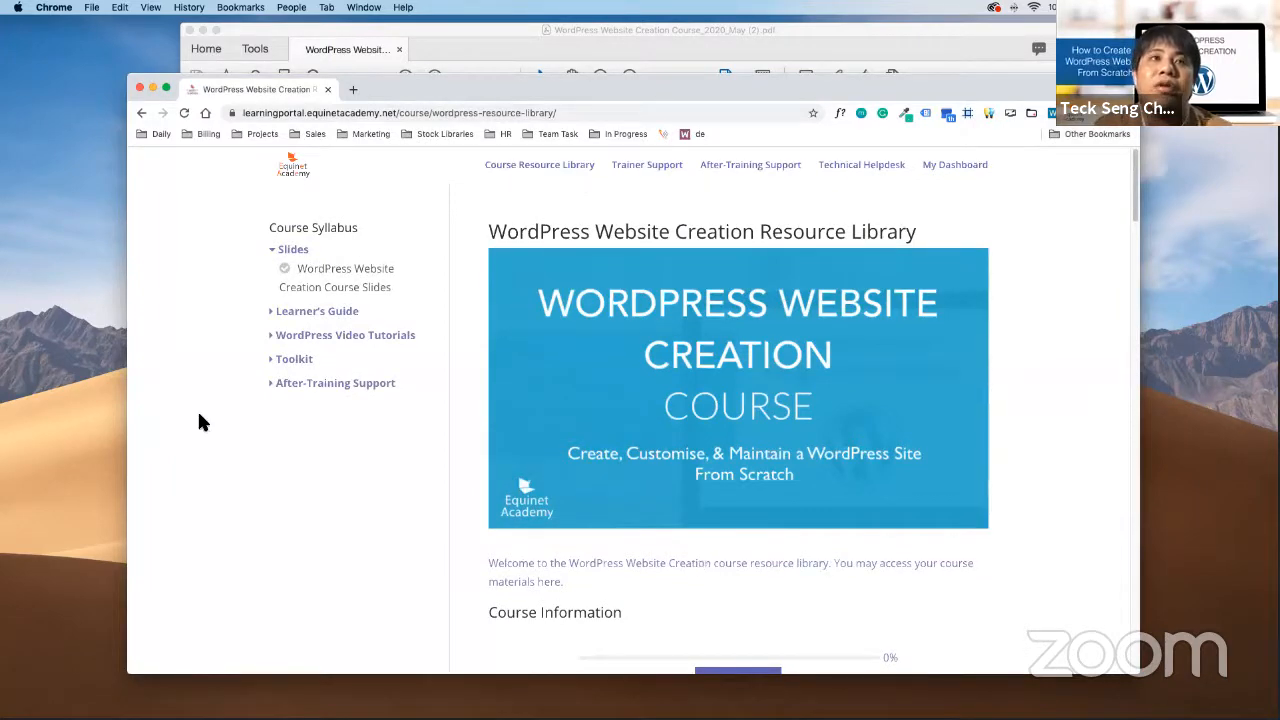
{"action": "left_click", "coordinate": [312, 364]}
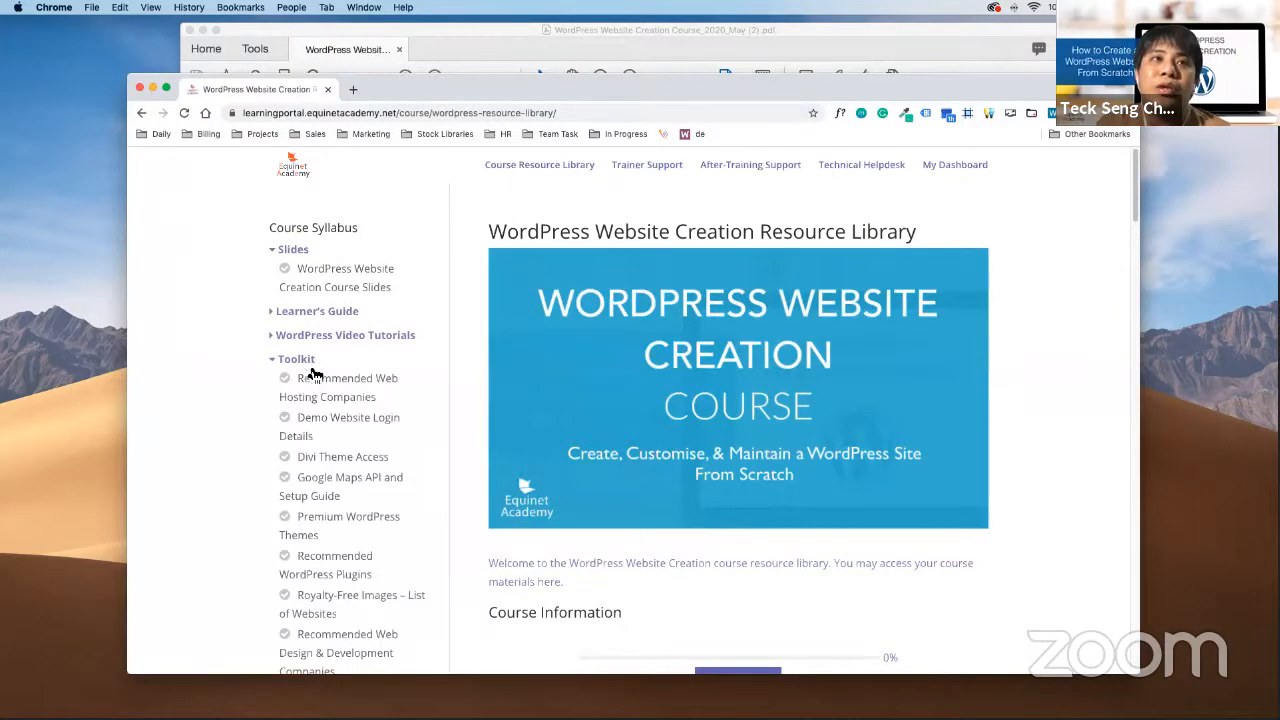
{"action": "scroll", "coordinate": [343, 506], "scroll_direction": "down", "scroll_amount": 5}
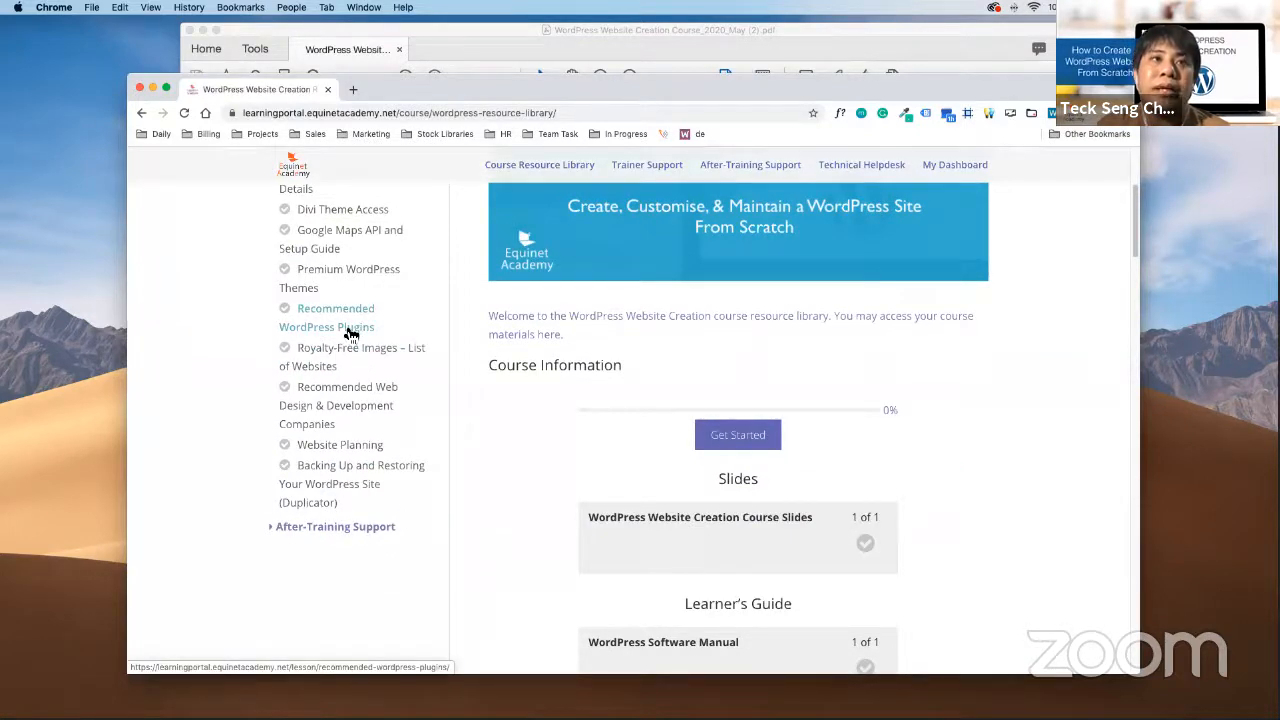
{"action": "left_click", "coordinate": [351, 334]}
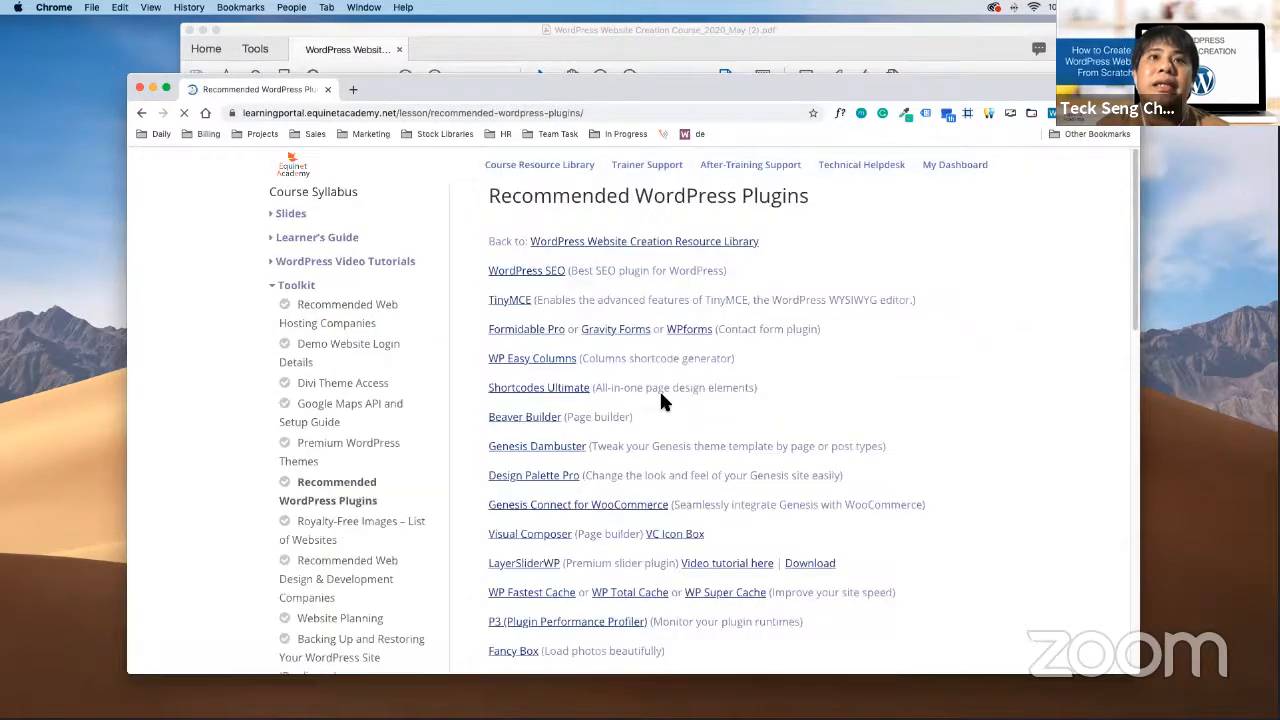
{"action": "scroll", "coordinate": [660, 395], "scroll_direction": "down", "scroll_amount": 15}
{"action": "scroll", "coordinate": [470, 347], "scroll_direction": "up", "scroll_amount": 1}
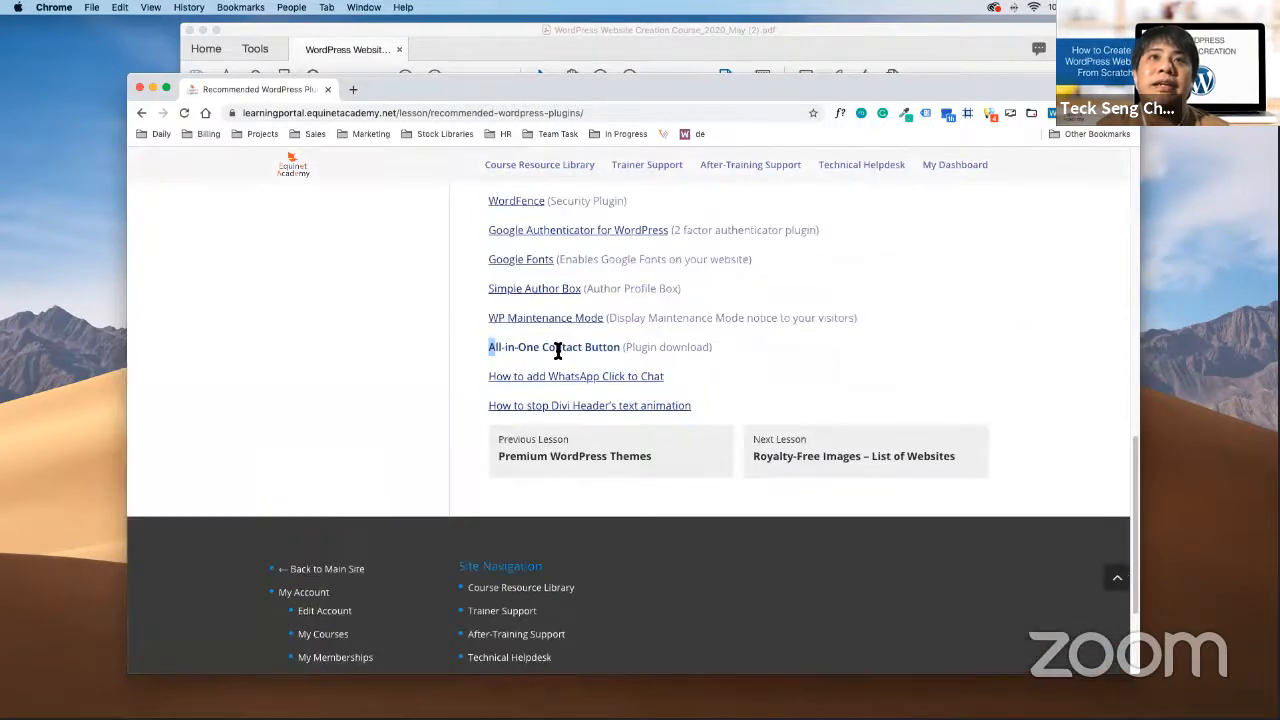
{"action": "left_click_drag", "start_coordinate": [558, 350], "coordinate": [636, 348]}
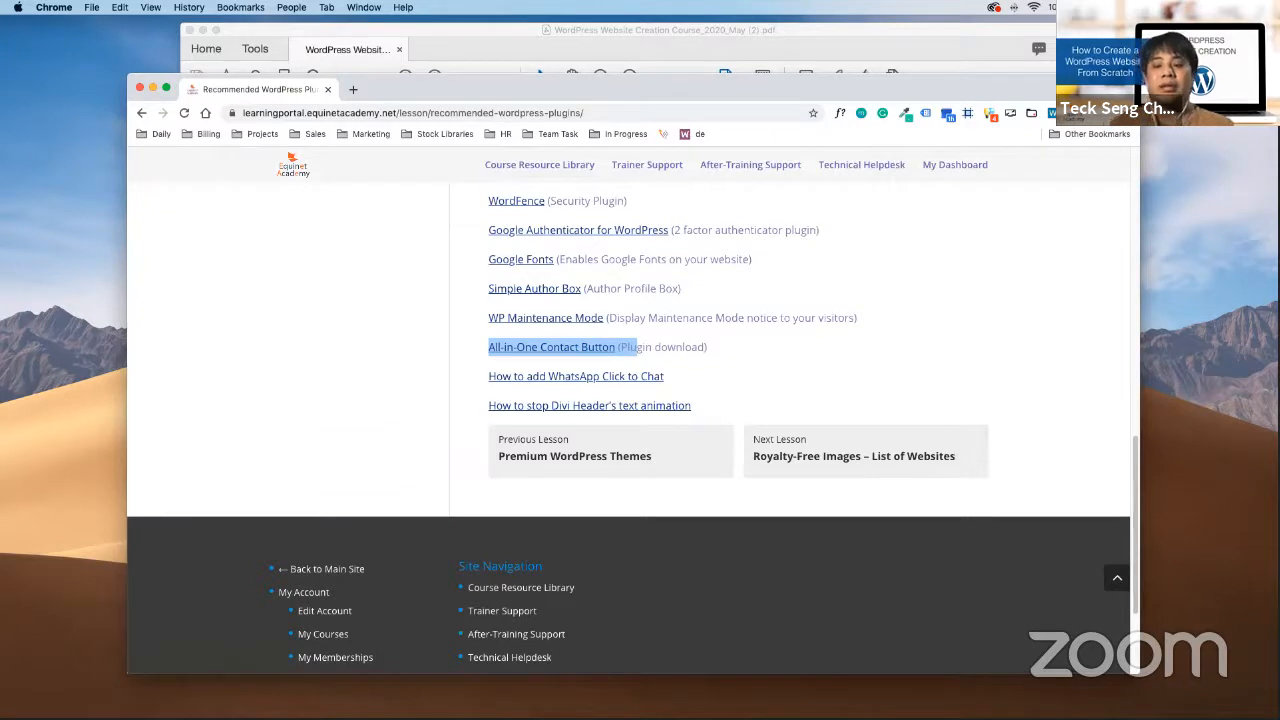
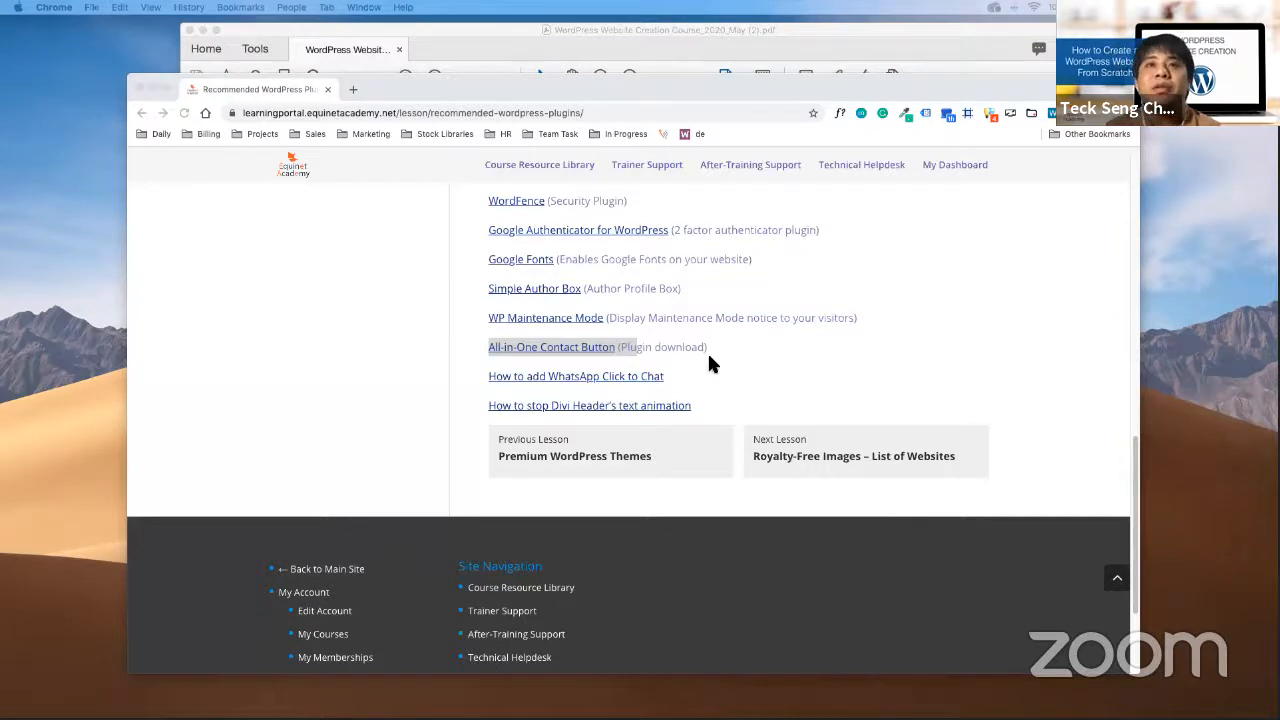
Scroll the Recommended WordPress Plugins lesson to find the All-in-One Contact Button entry
{"action": "scroll", "coordinate": [760, 363], "scroll_direction": "down", "scroll_amount": 3}
{"action": "scroll", "coordinate": [780, 370], "scroll_direction": "up", "scroll_amount": 5}
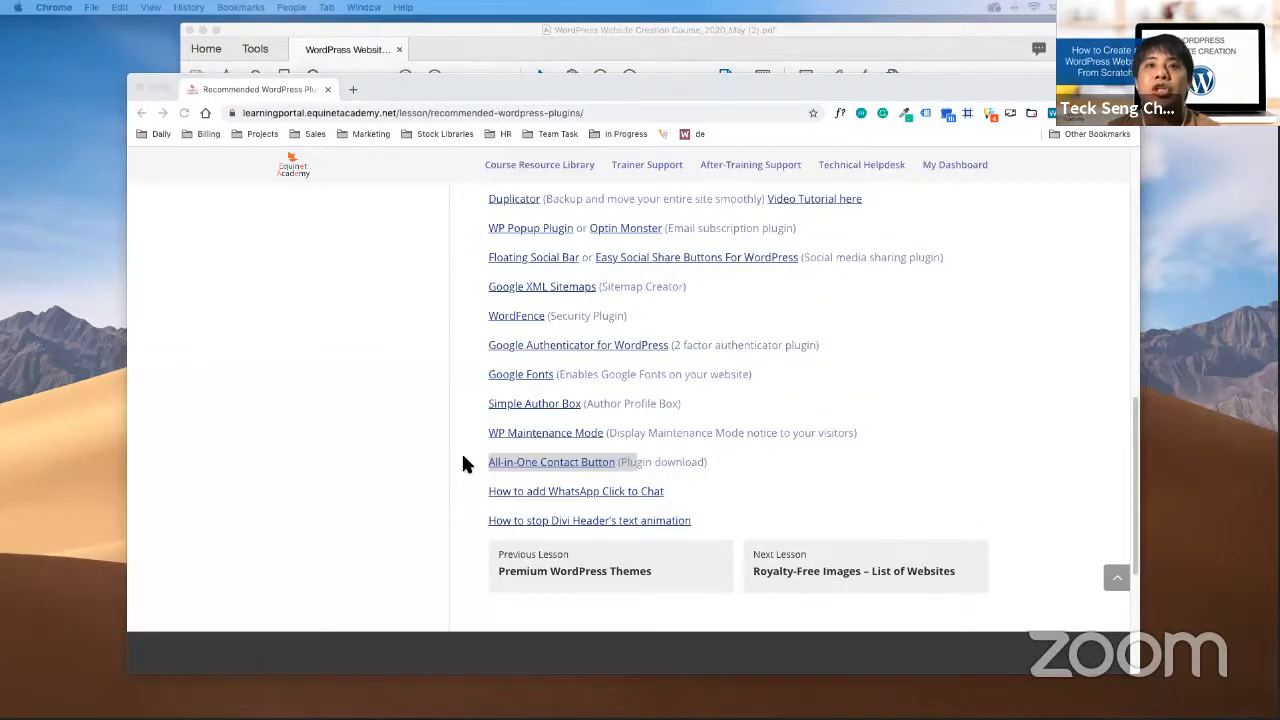
{"action": "left_click", "coordinate": [828, 455]}
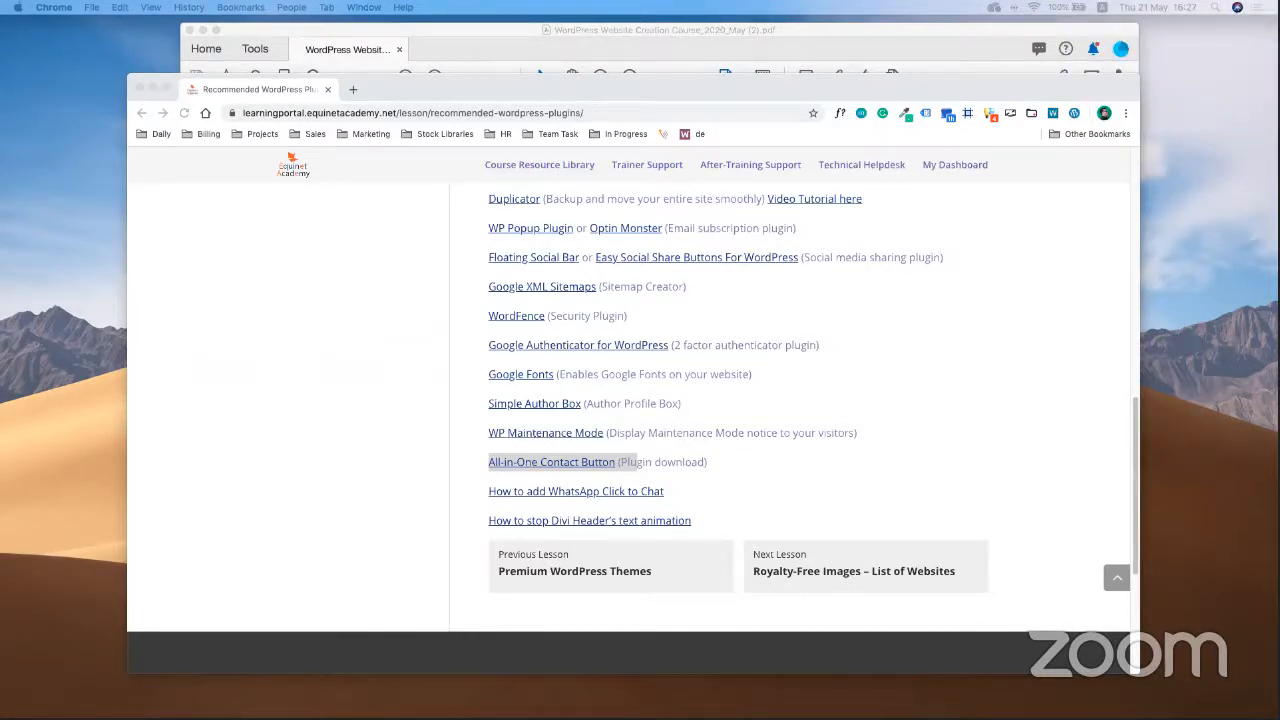
{"action": "scroll", "coordinate": [251, 429], "scroll_direction": "up", "scroll_amount": 15}
{"action": "scroll", "coordinate": [607, 563], "scroll_direction": "down", "scroll_amount": 10}
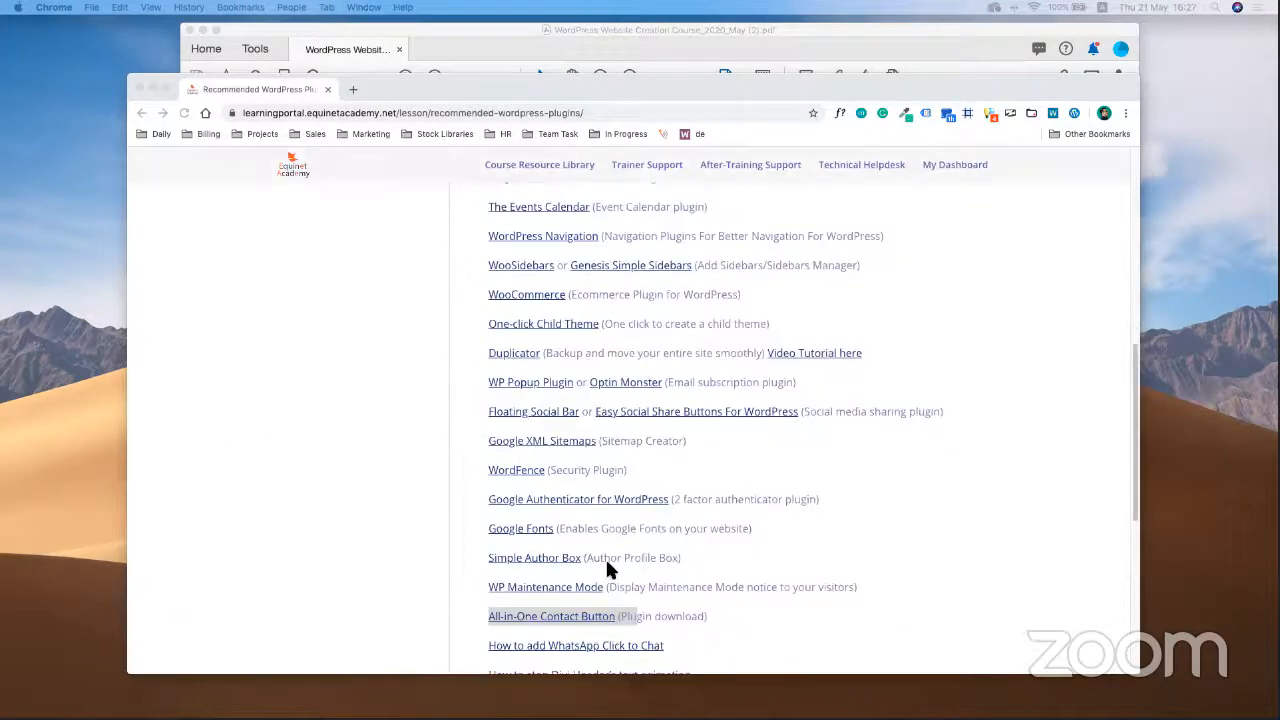
{"action": "scroll", "coordinate": [765, 590], "scroll_direction": "down", "scroll_amount": 5}
{"action": "scroll", "coordinate": [680, 379], "scroll_direction": "up", "scroll_amount": 2}
{"action": "left_click", "coordinate": [912, 342]}
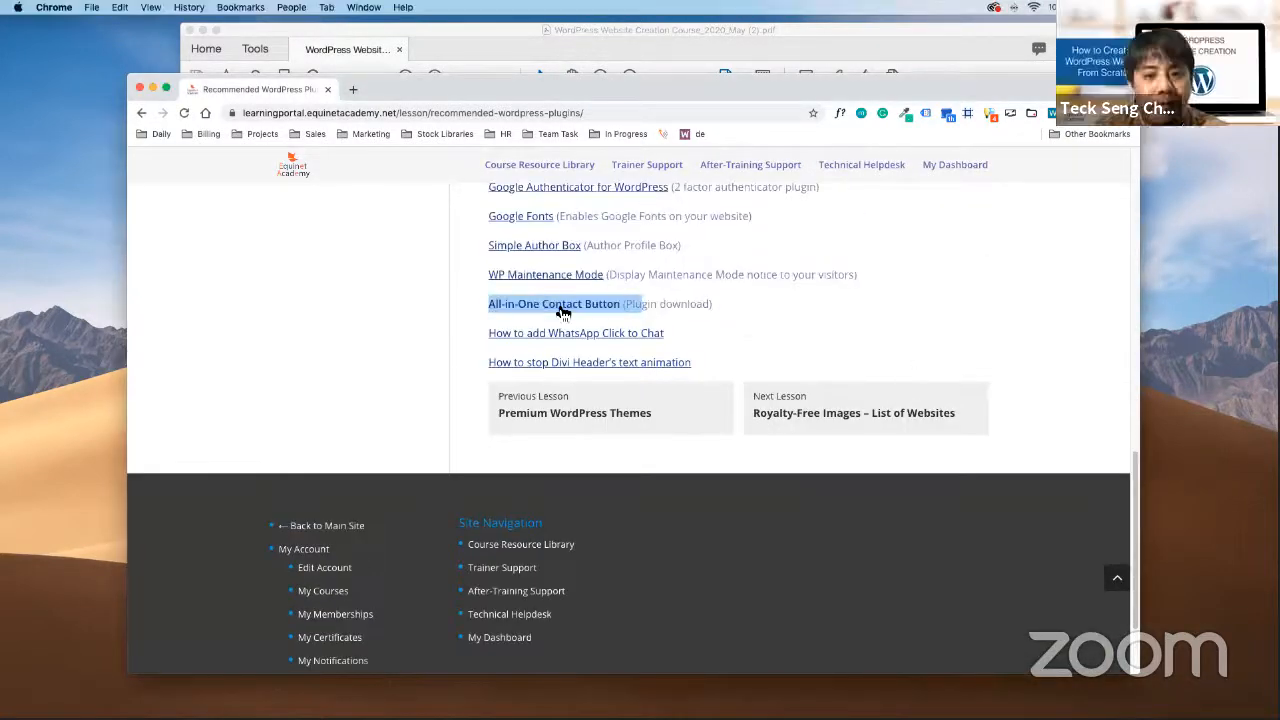
Download the All-in-One Contact Button plugin zip into the Downloads folder
{"action": "left_click", "coordinate": [563, 312]}
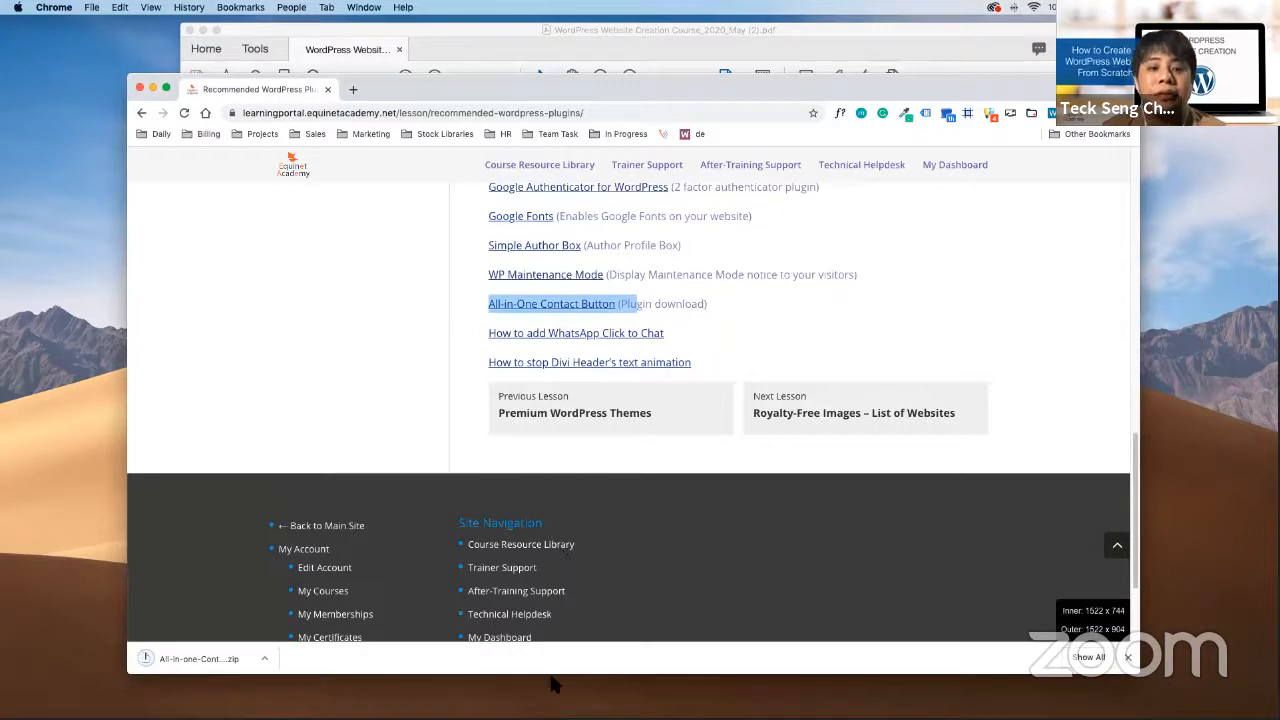
{"action": "left_click", "coordinate": [555, 685]}
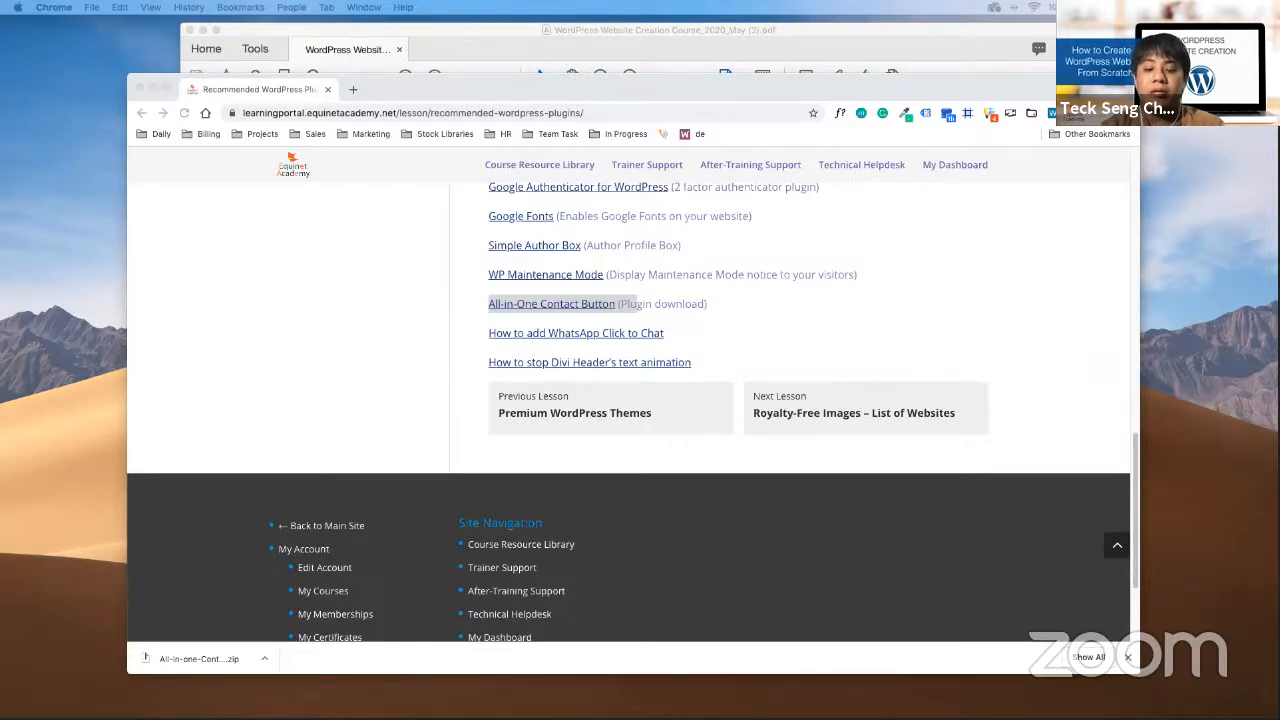
{"action": "key", "text": "super+Tab"}
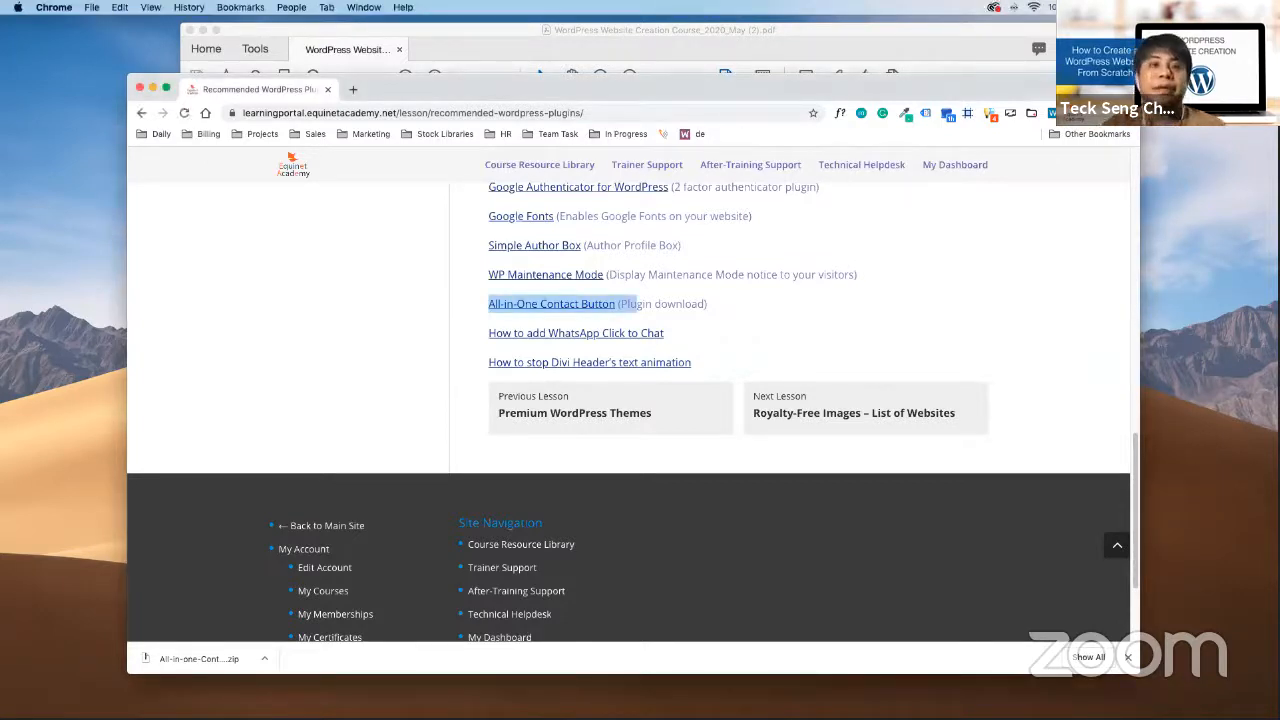
{"action": "key", "text": "super+Tab"}
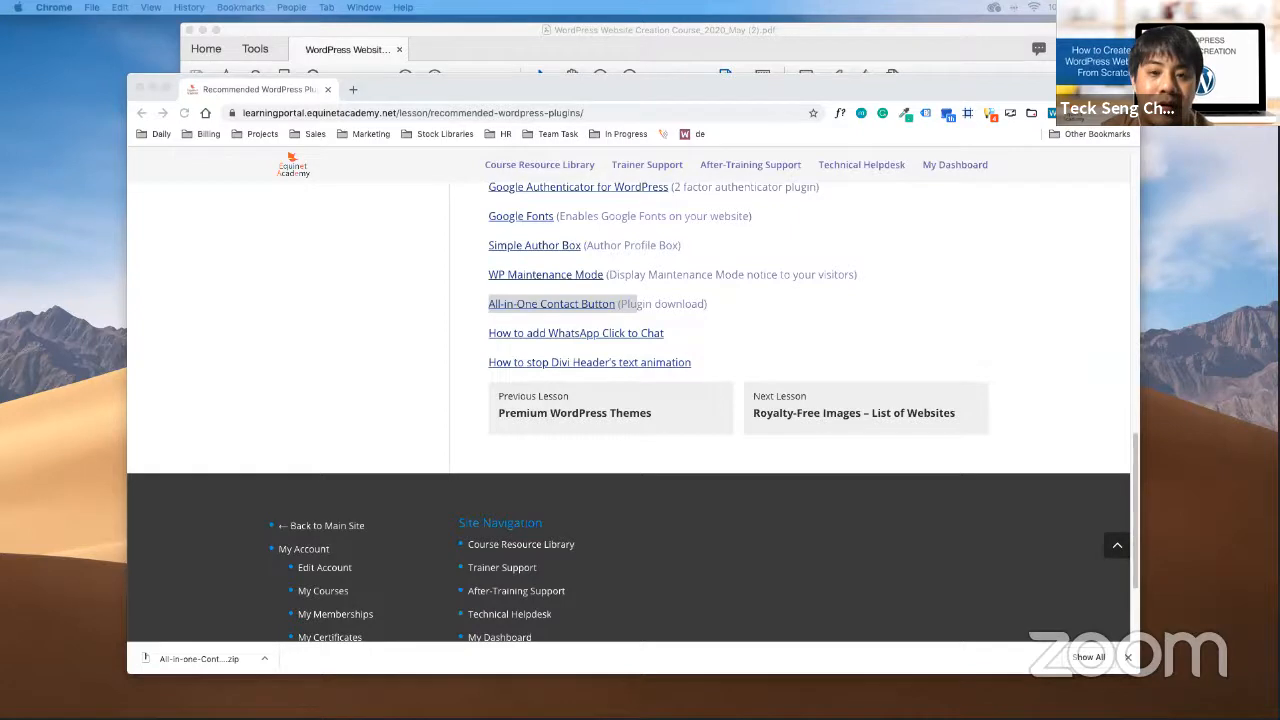
{"action": "left_click", "coordinate": [946, 551]}
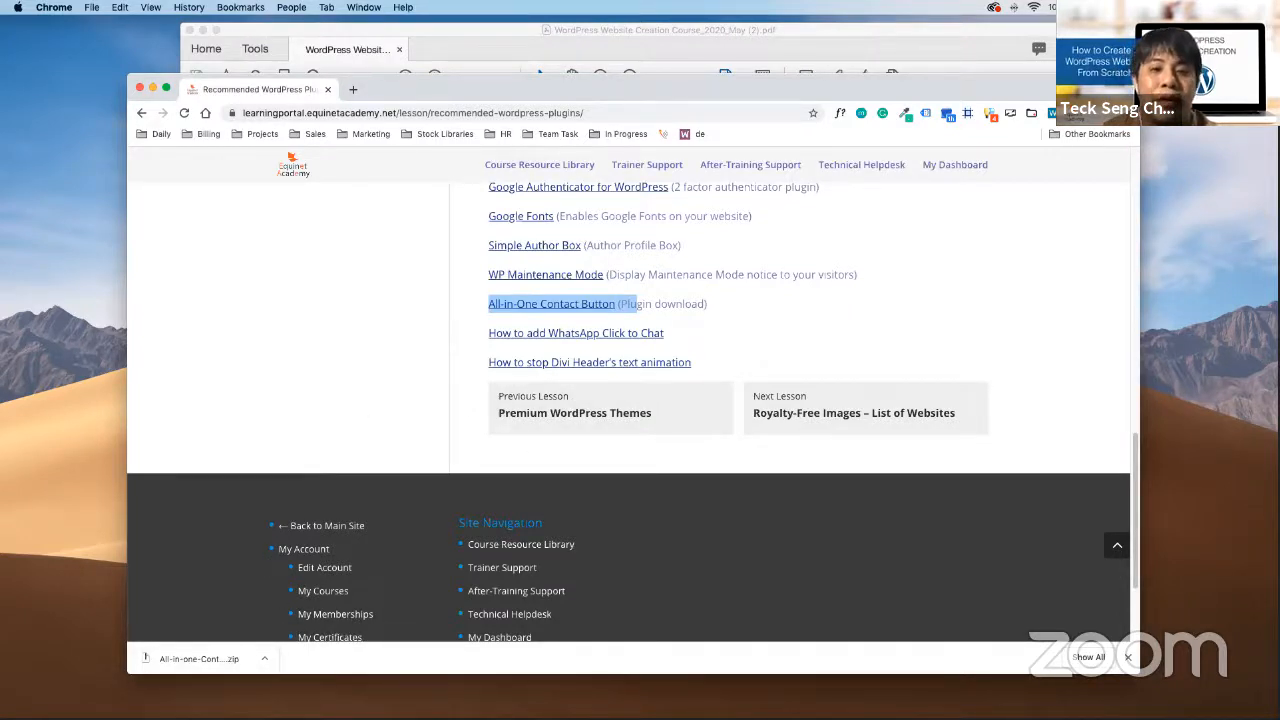
Load demowebsite22.club/wp-admin in a new tab and go to Plugins > Add New
{"action": "left_click", "coordinate": [334, 274]}
{"action": "left_click", "coordinate": [352, 89]}
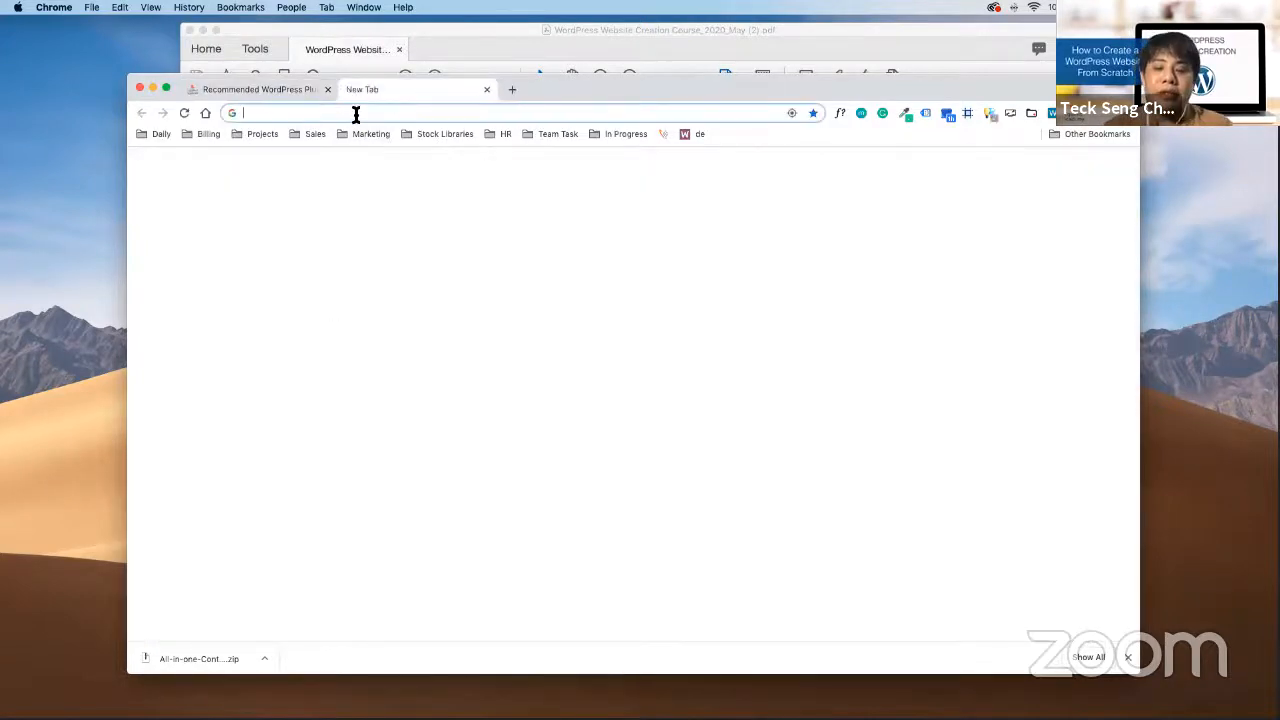
{"action": "type", "text": "fm"}
{"action": "key", "text": "BackSpace"}
{"action": "key", "text": "BackSpace"}
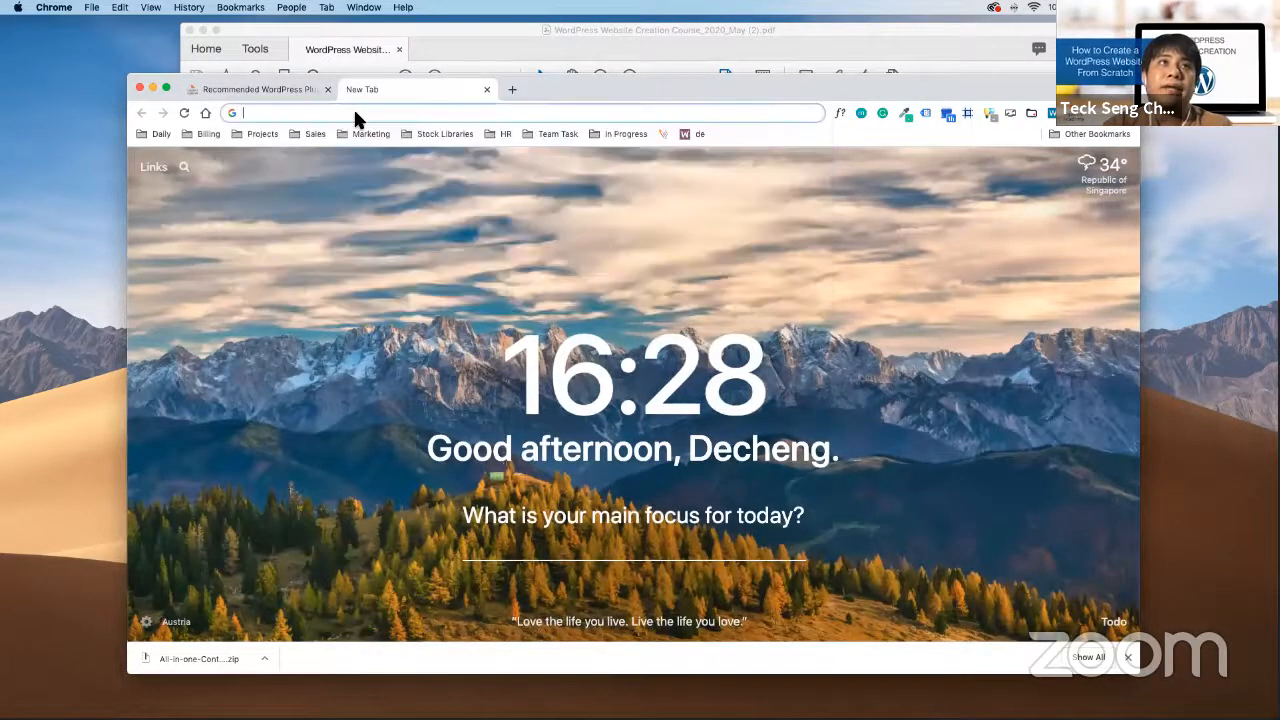
{"action": "type", "text": "demowebsite22.club/wp-admin"}
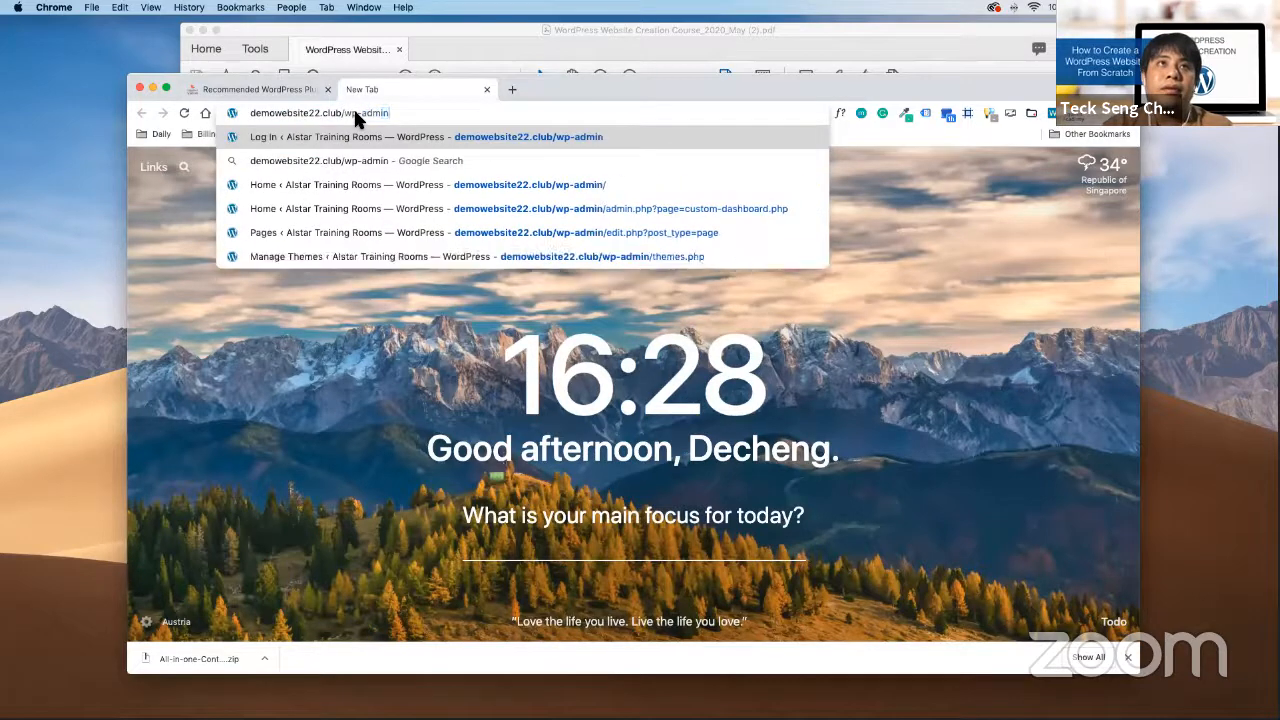
{"action": "key", "text": "Return"}
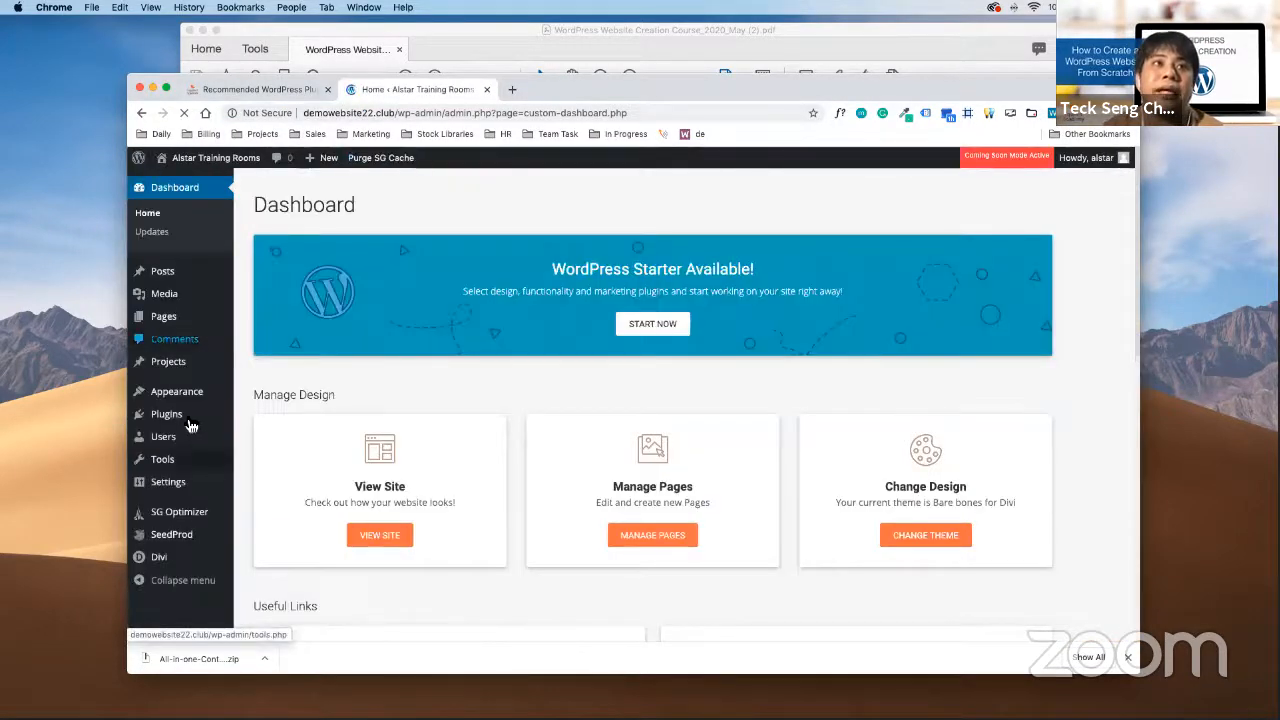
{"action": "mouse_move", "coordinate": [176, 420]}
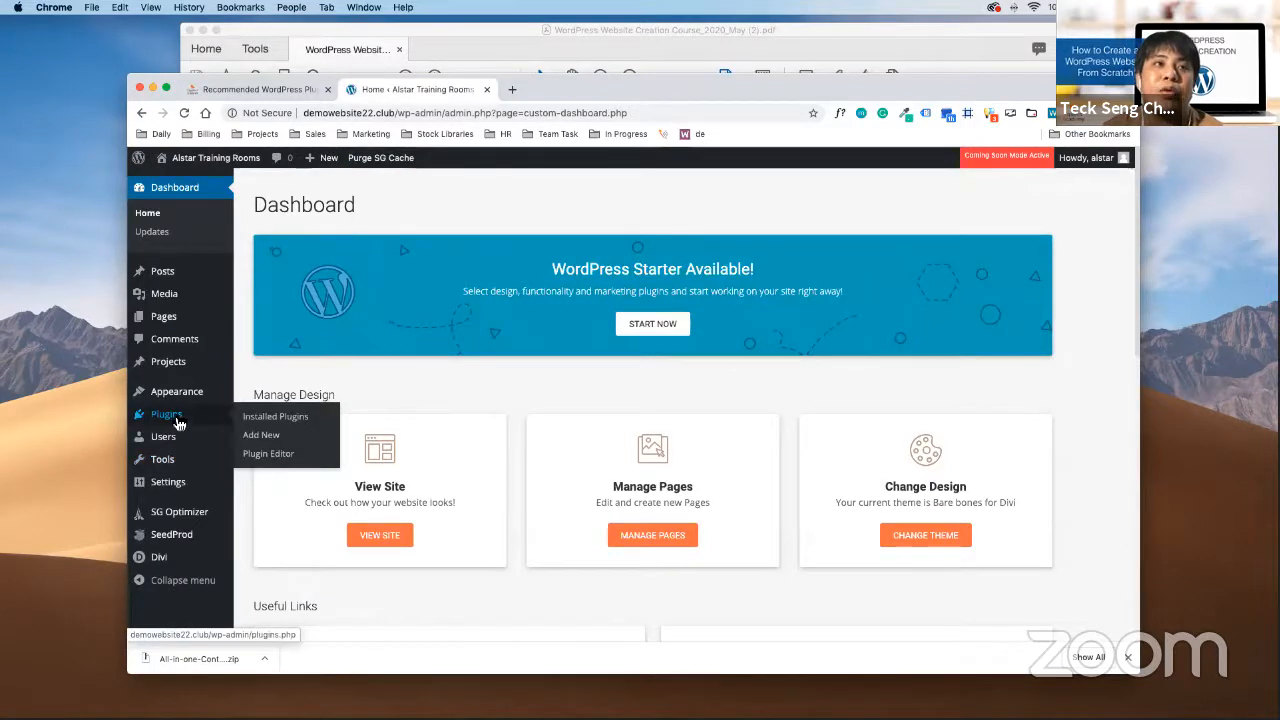
{"action": "left_click", "coordinate": [275, 443]}
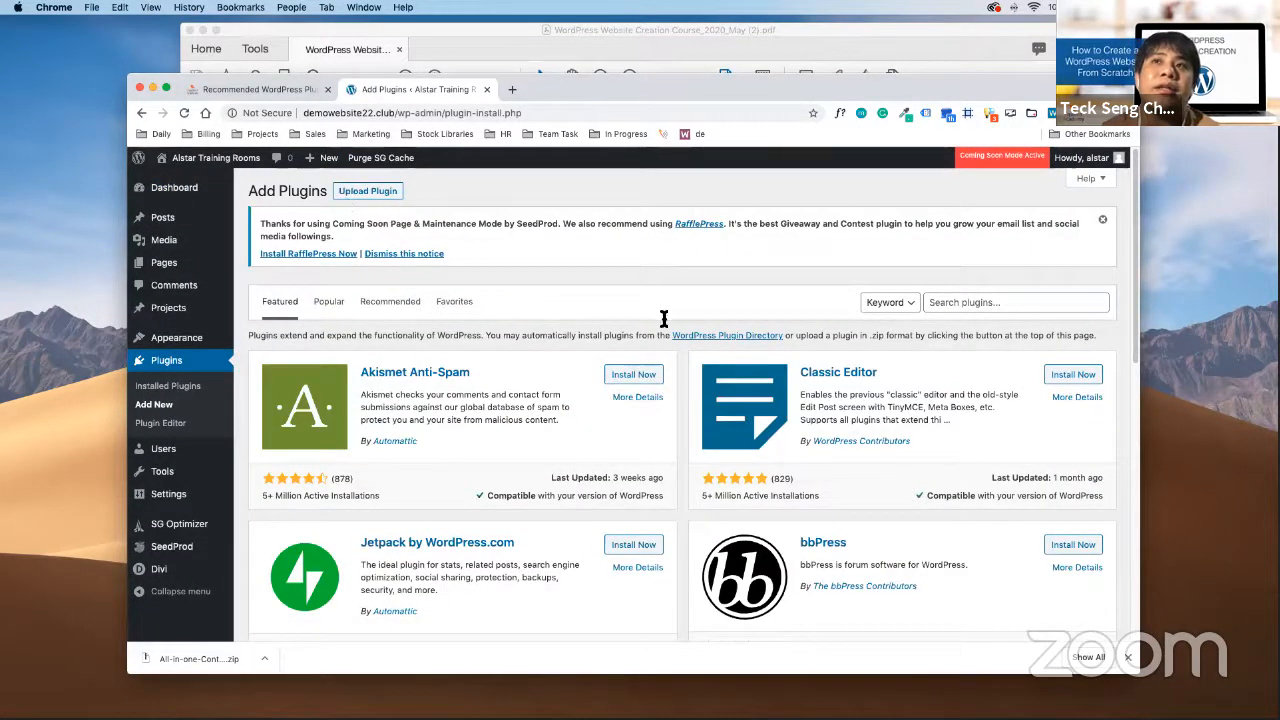
Choose All-in-one-Contact-button (1).zip from Downloads in the Upload Plugin panel
{"action": "left_click", "coordinate": [997, 302]}
{"action": "left_click", "coordinate": [551, 337]}
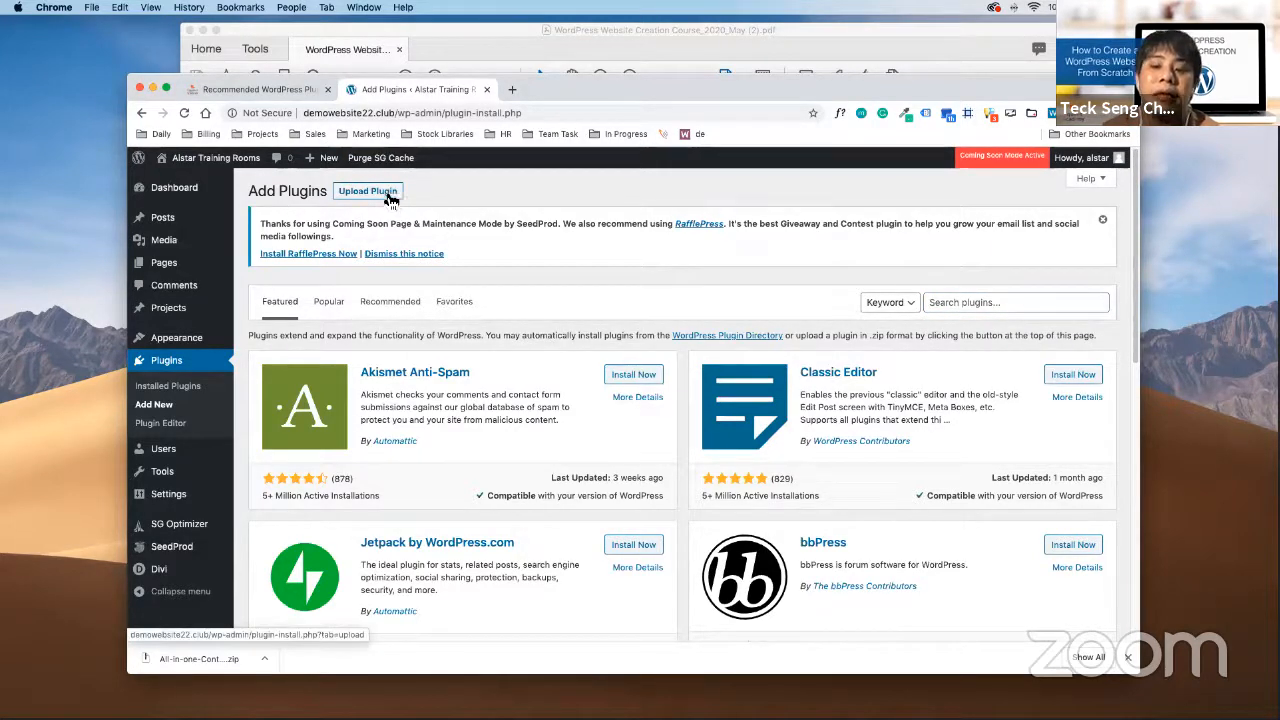
{"action": "left_click", "coordinate": [391, 200]}
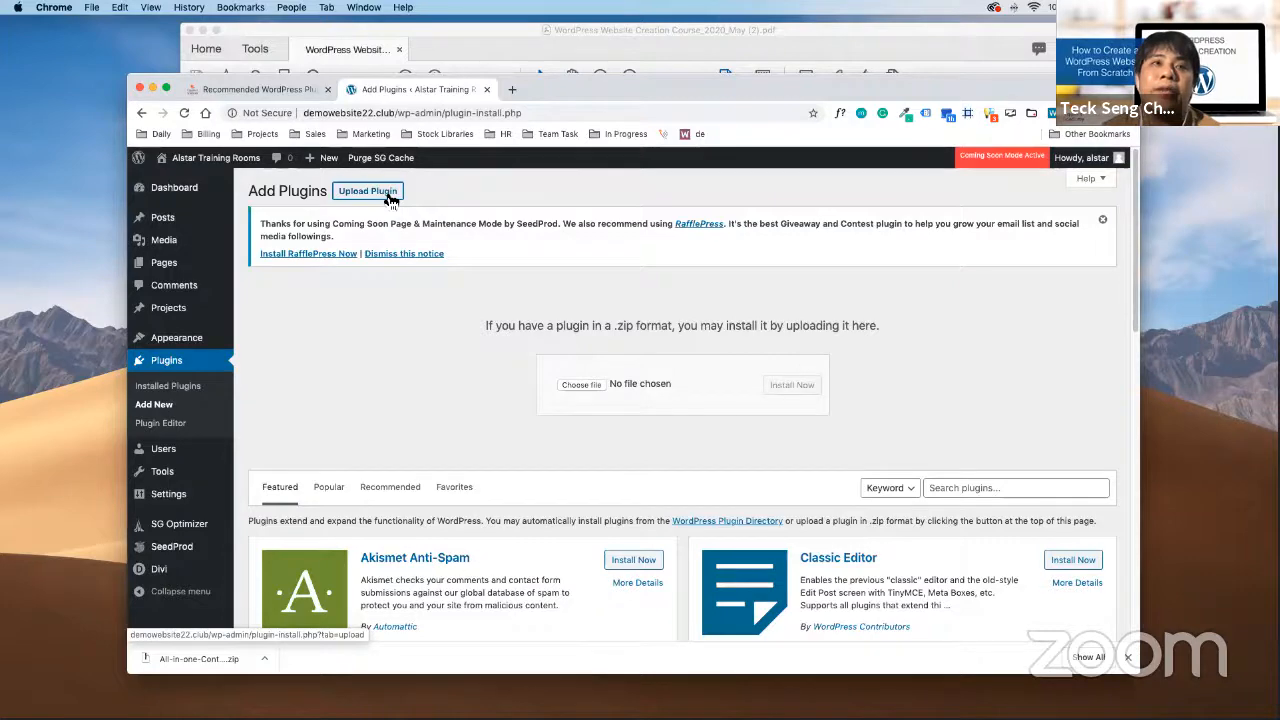
{"action": "left_click", "coordinate": [600, 391]}
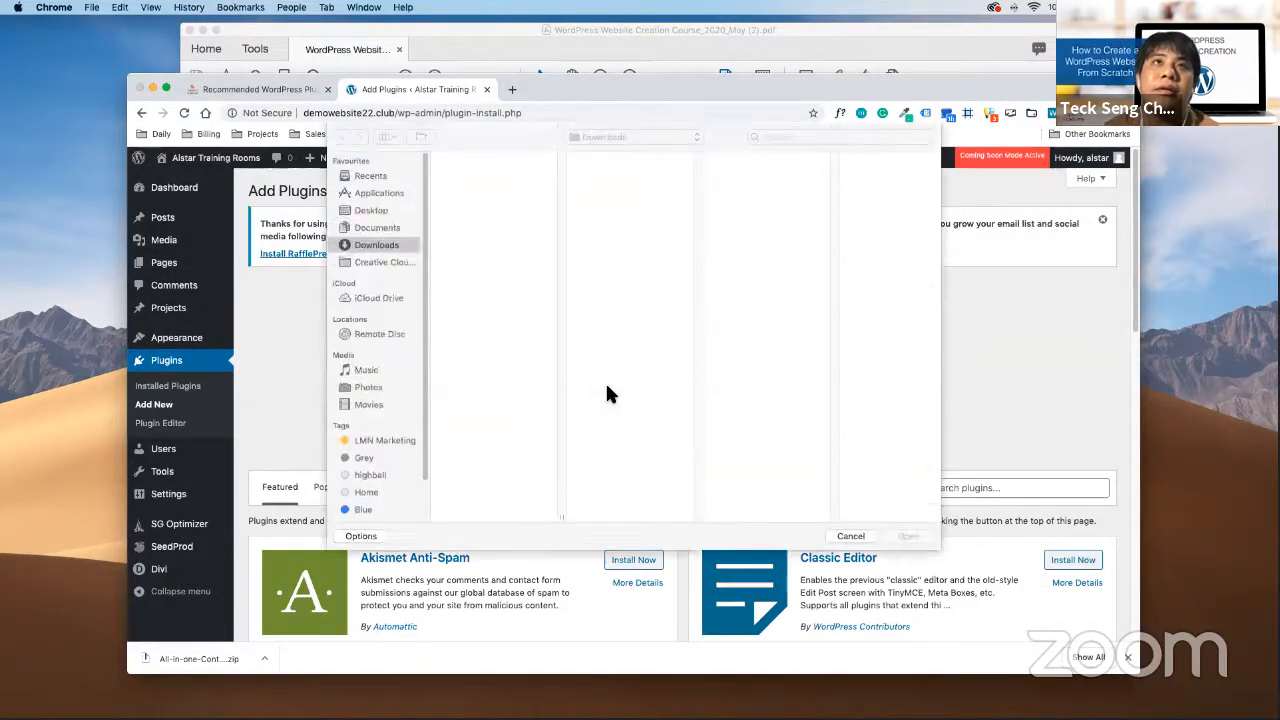
{"action": "left_click", "coordinate": [515, 174]}
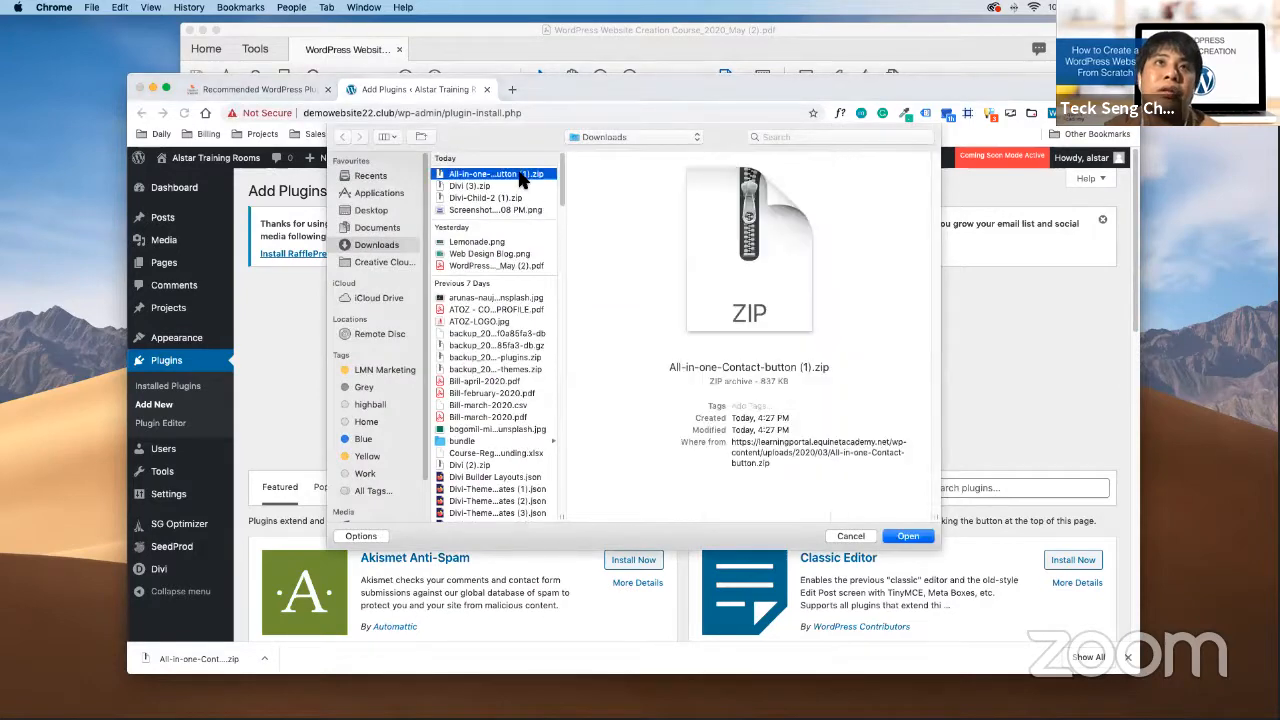
{"action": "left_click", "coordinate": [907, 536]}
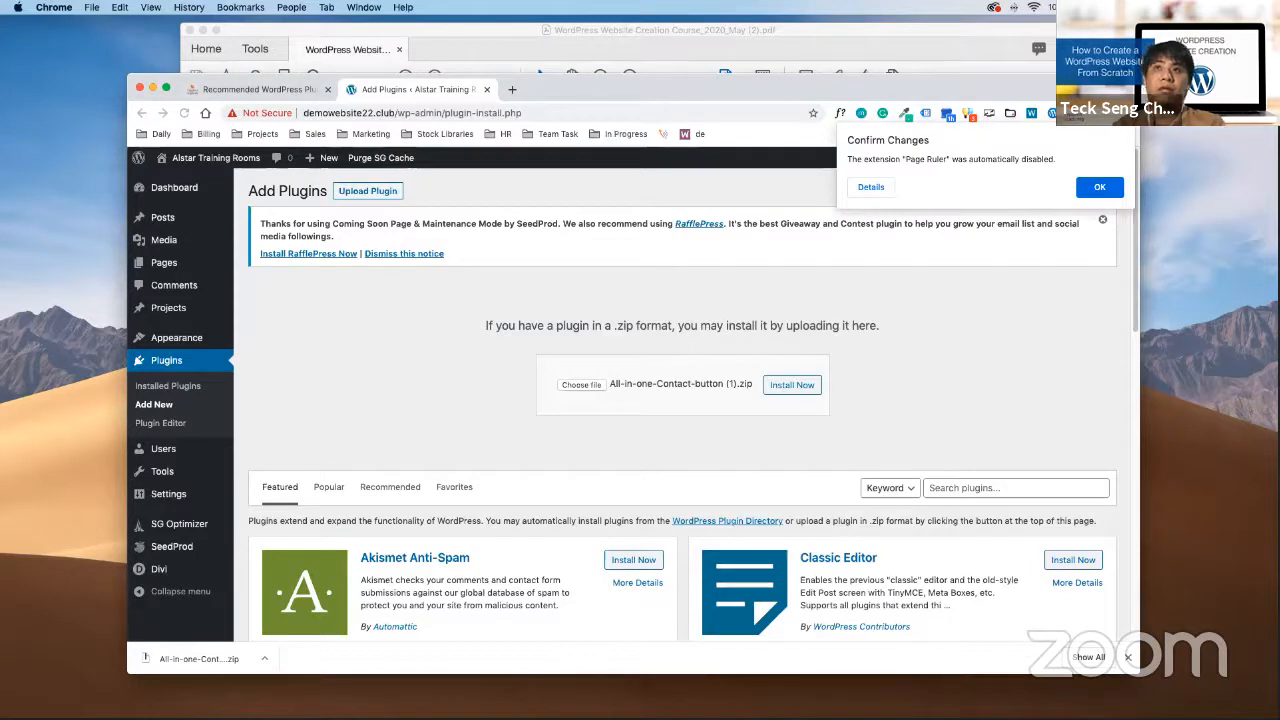
{"action": "left_click", "coordinate": [1100, 188]}
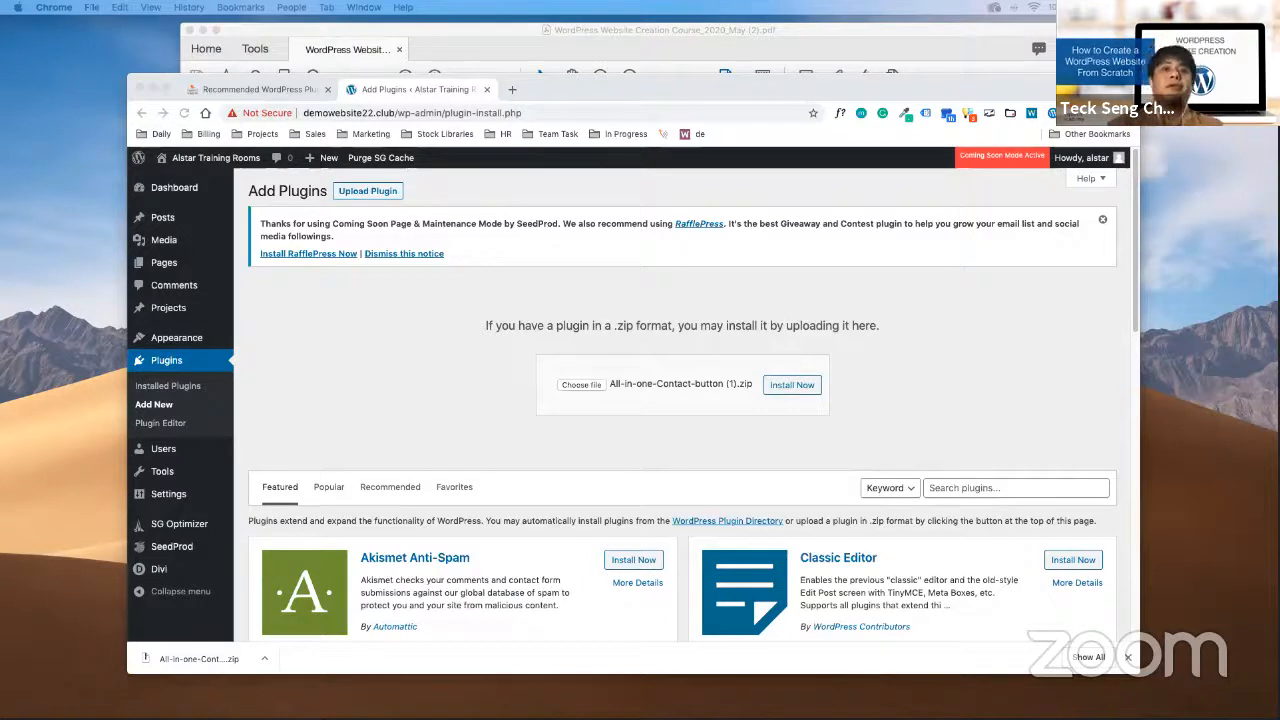
{"action": "left_click", "coordinate": [791, 395]}
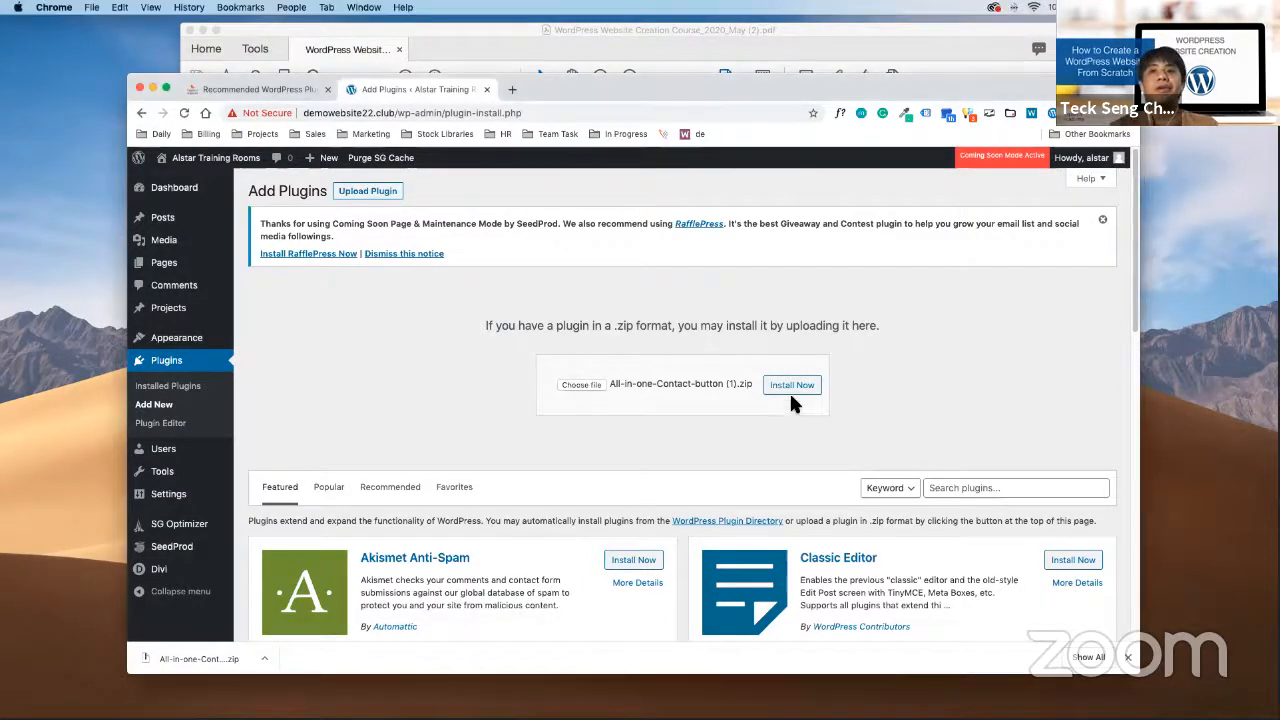
Install the uploaded contact button zip and activate the Contact Us all-in-one button plugin
{"action": "left_click", "coordinate": [791, 392]}
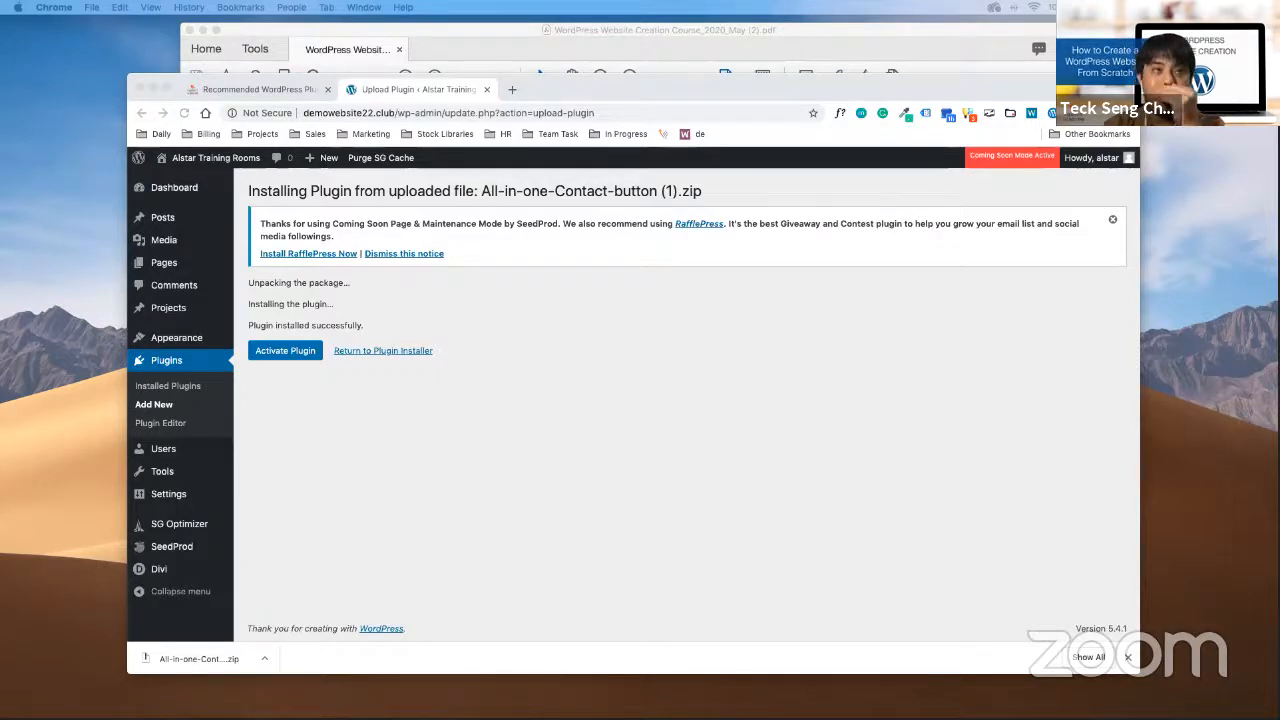
{"action": "left_click", "coordinate": [859, 590]}
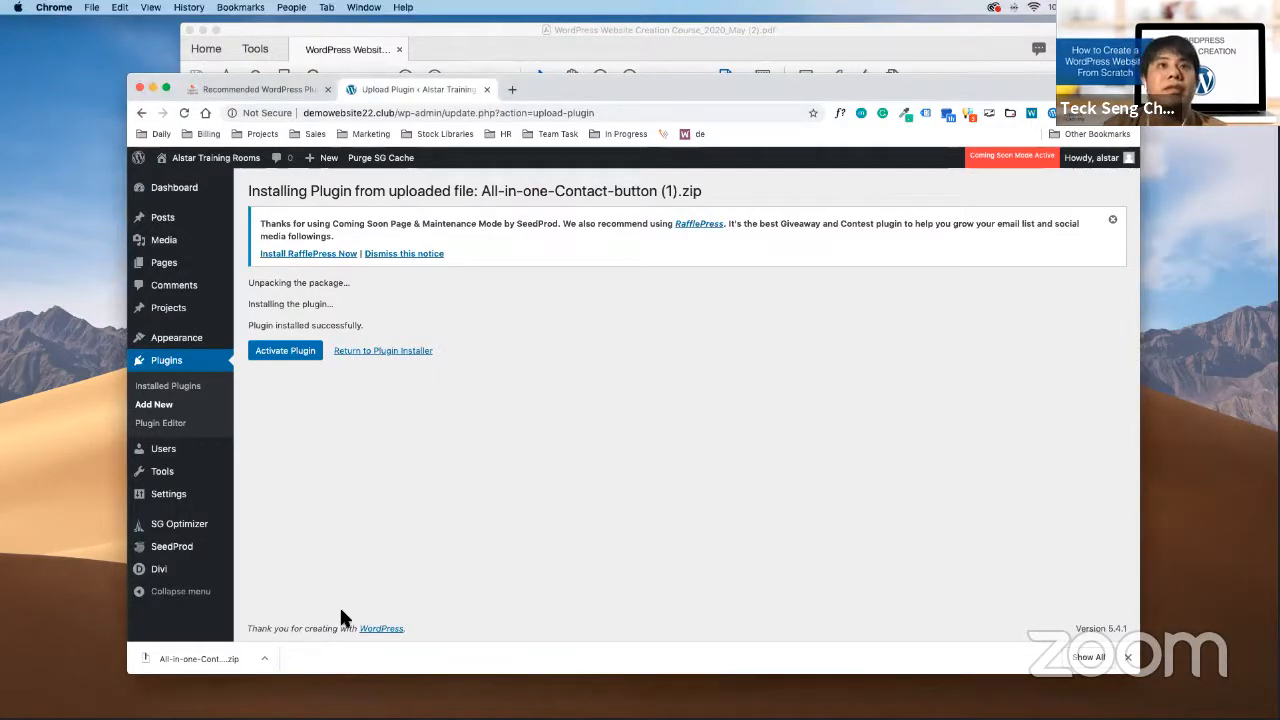
{"action": "left_click", "coordinate": [308, 356]}
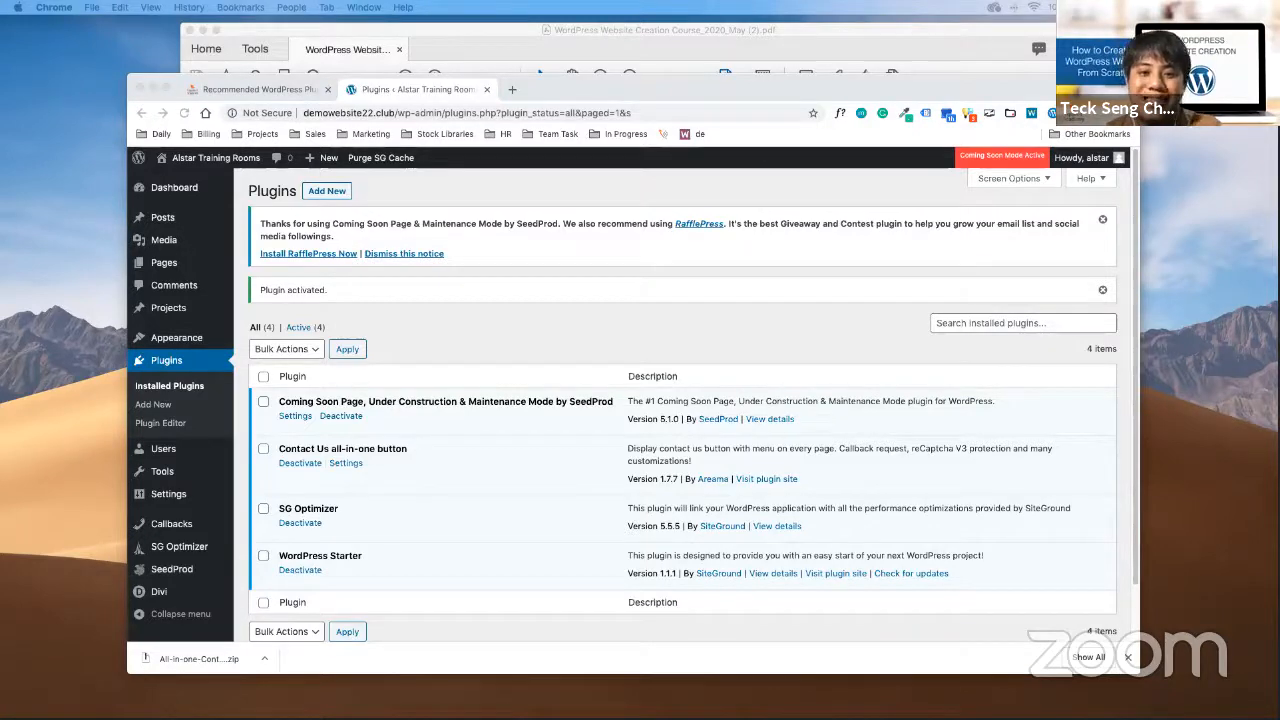
{"action": "key", "text": "ctrl+Up"}
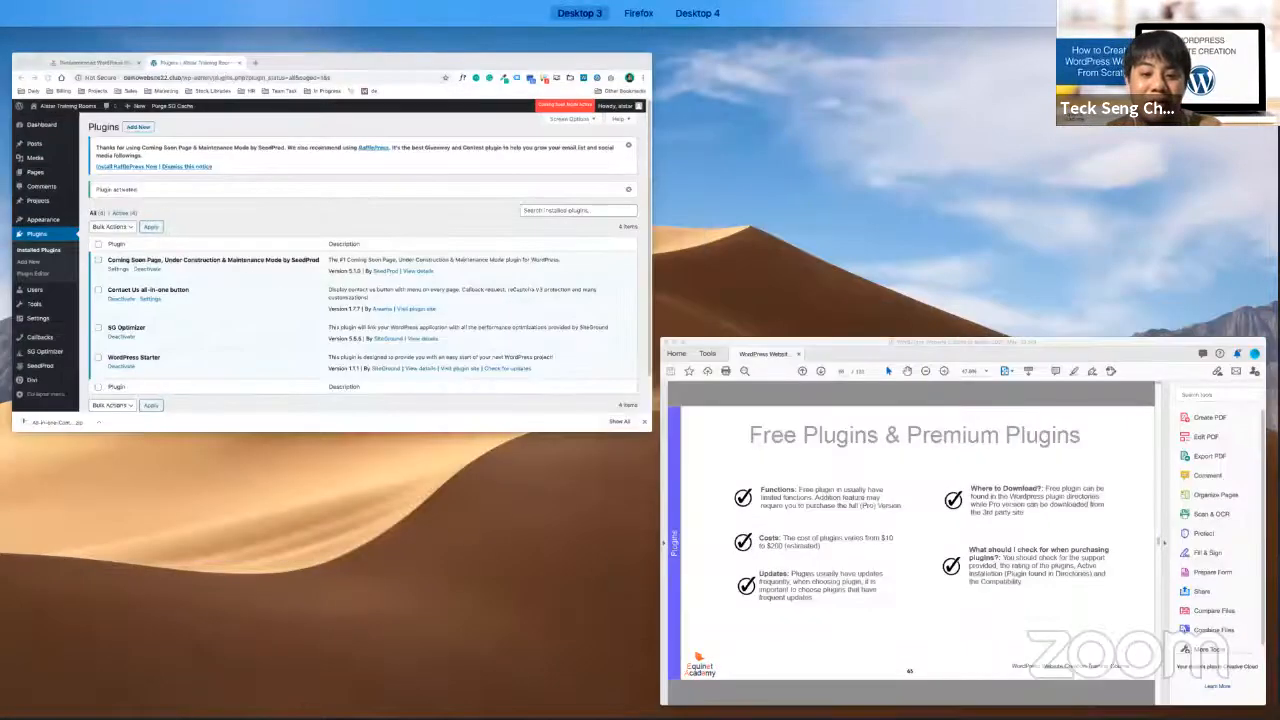
{"action": "key", "text": "ctrl+Up"}
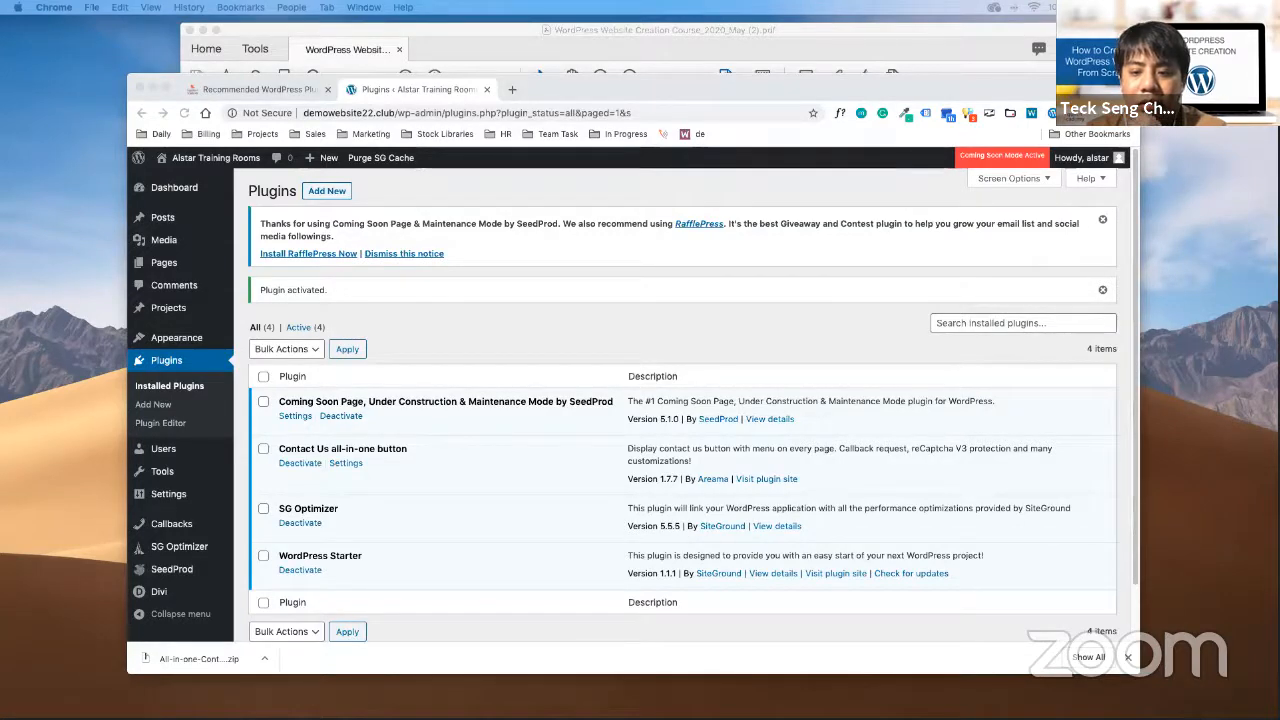
{"action": "key", "text": "ctrl+Up"}
{"action": "key", "text": "ctrl+Up"}
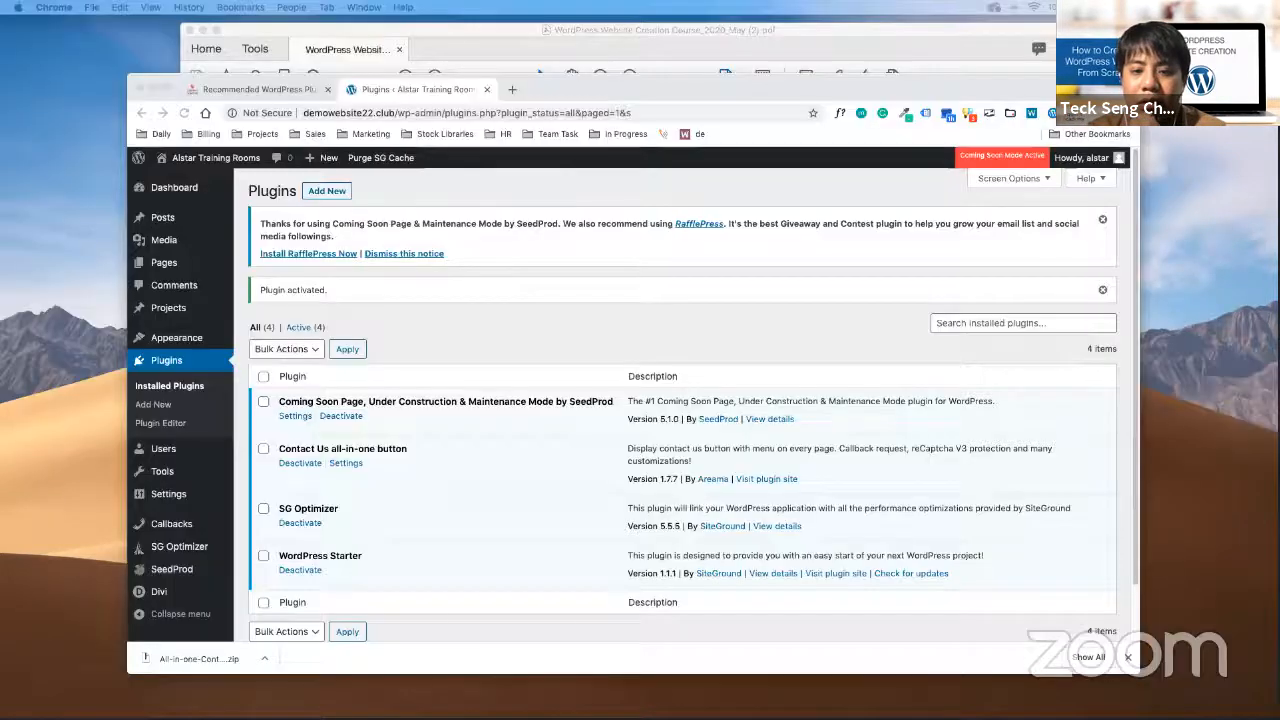
{"action": "key", "text": "ctrl+Up"}
{"action": "key", "text": "ctrl+Up"}
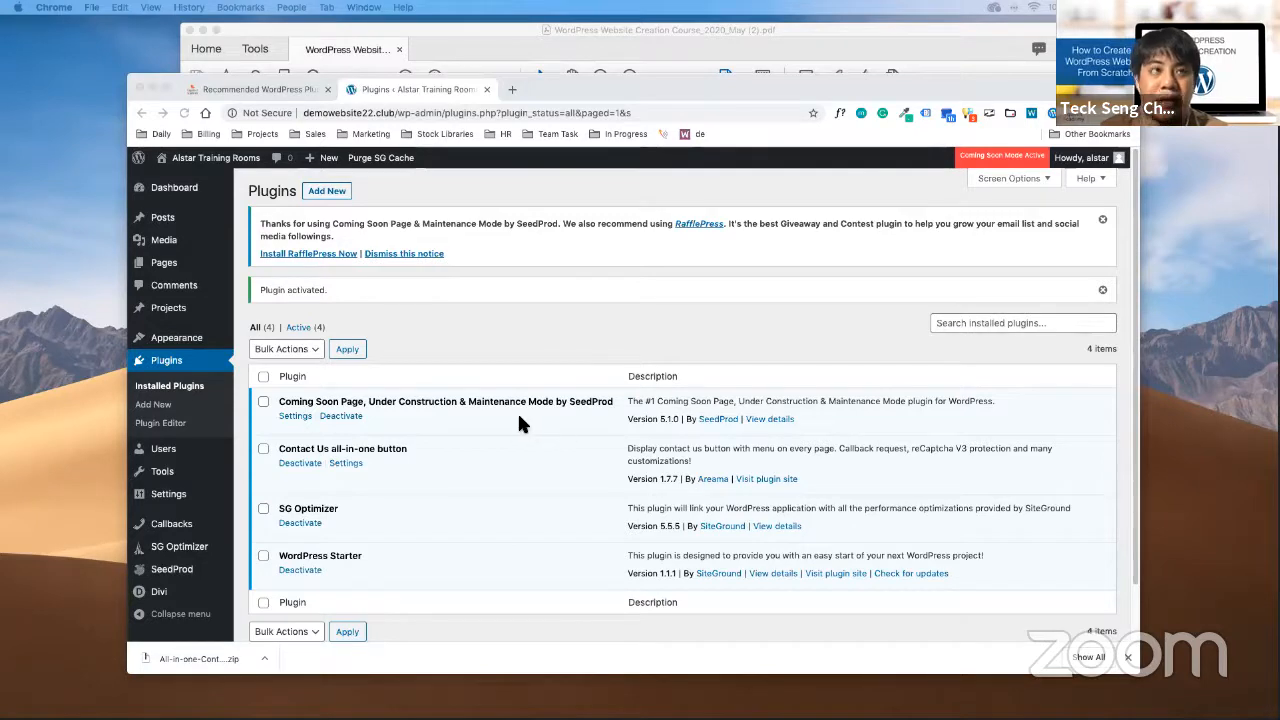
{"action": "left_click", "coordinate": [398, 112]}
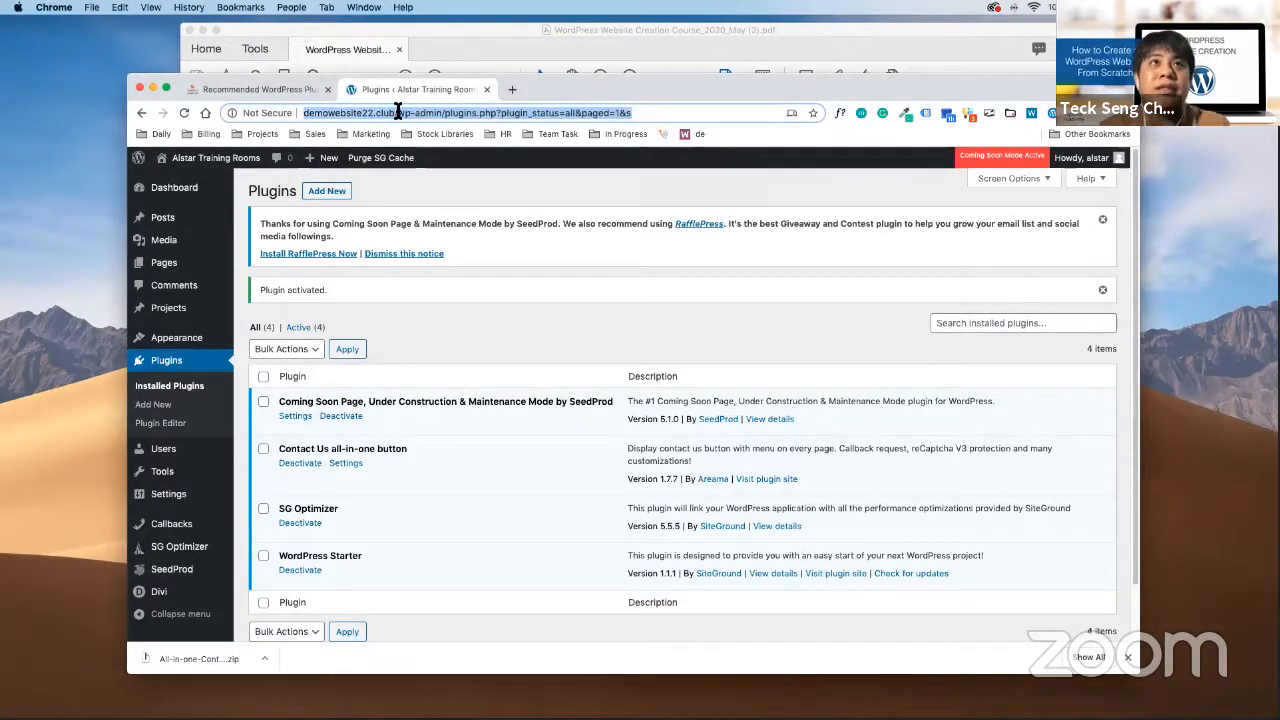
{"action": "left_click", "coordinate": [398, 112]}
{"action": "left_click_drag", "start_coordinate": [441, 112], "coordinate": [279, 112]}
{"action": "key", "text": "super+c"}
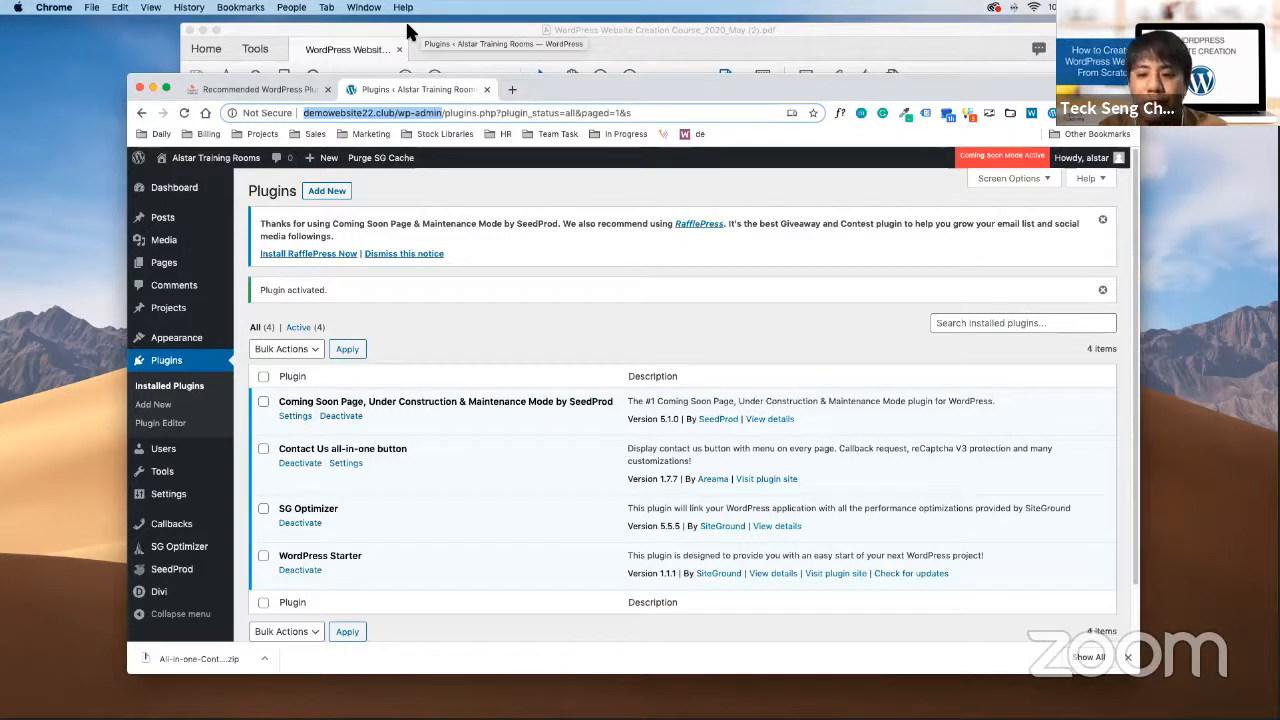
{"action": "left_click", "coordinate": [574, 328]}
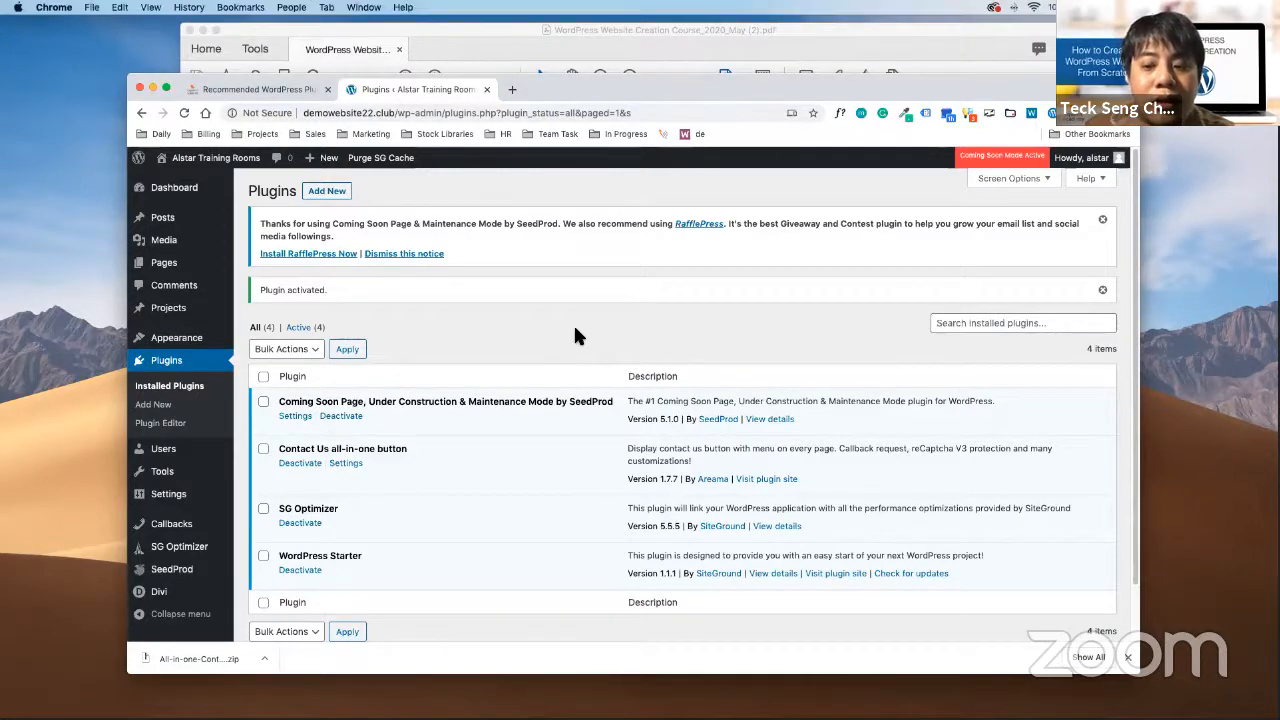
{"action": "scroll", "coordinate": [575, 336], "scroll_direction": "down", "scroll_amount": 1}
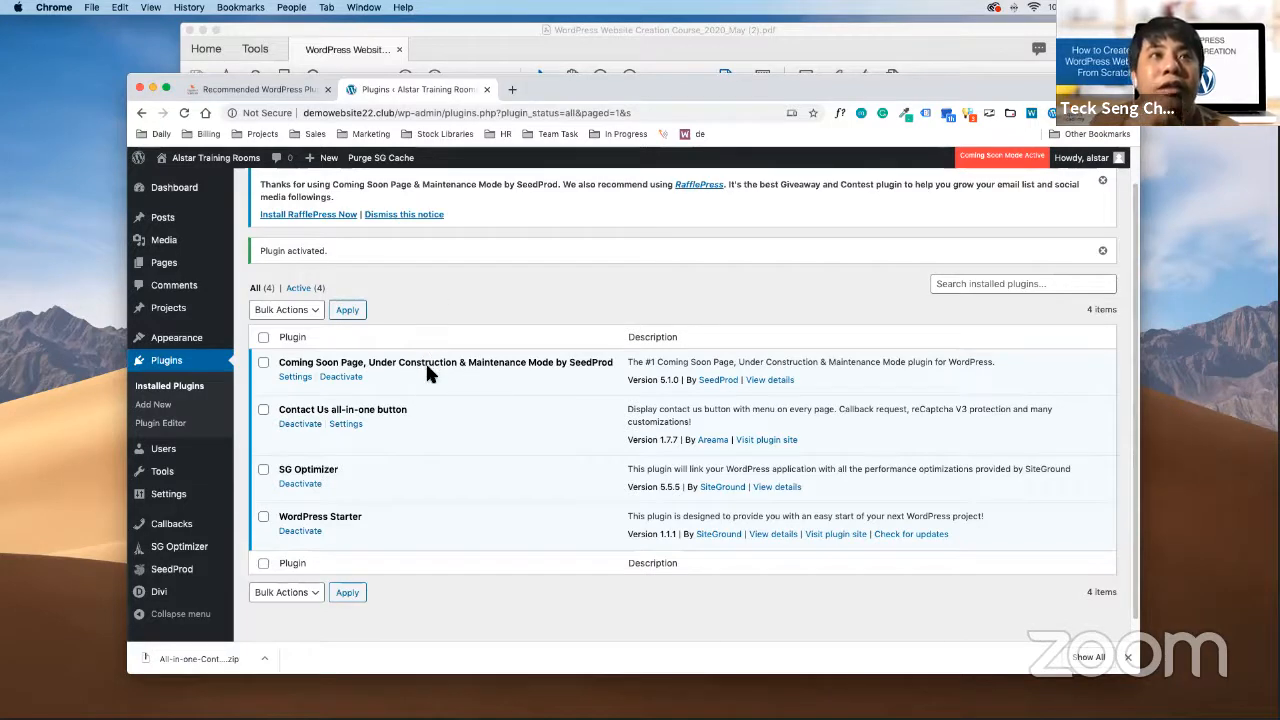
{"action": "left_click_drag", "start_coordinate": [281, 364], "coordinate": [363, 363]}
{"action": "left_click", "coordinate": [401, 534]}
{"action": "left_click_drag", "start_coordinate": [273, 409], "coordinate": [443, 409]}
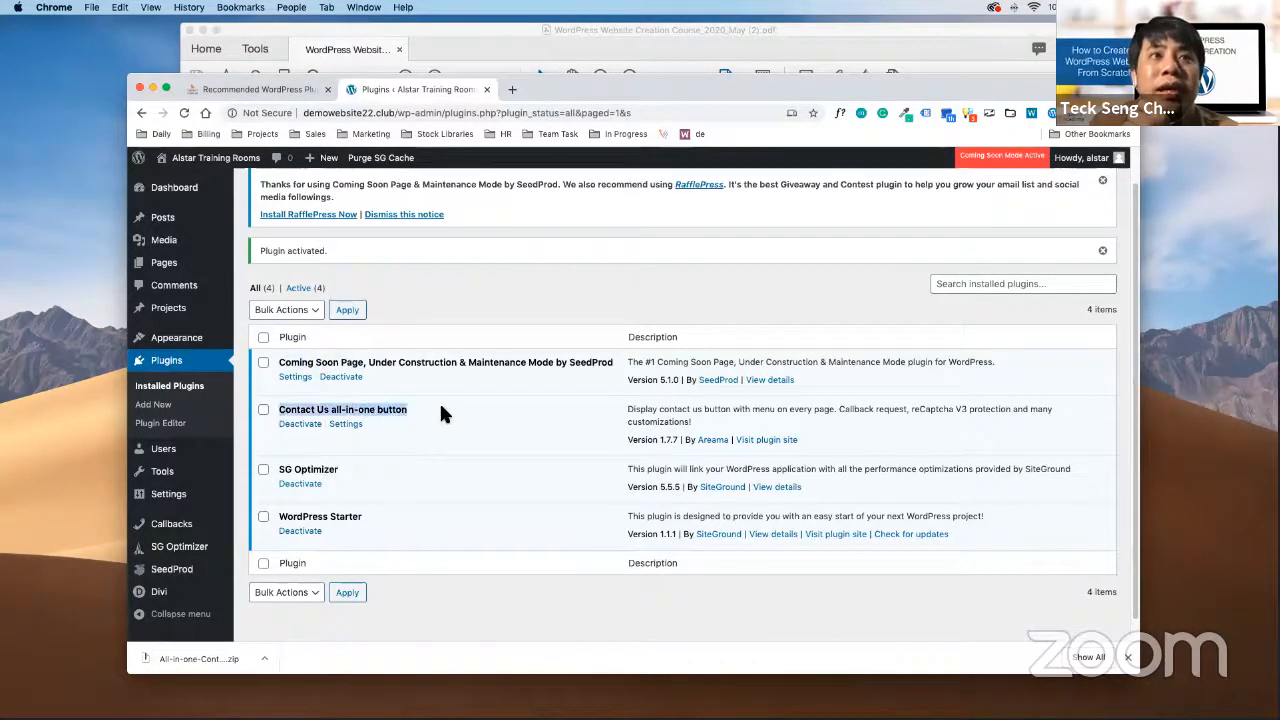
Open Contact Us all-in-one button settings at Button settings > Callback popup settings
{"action": "left_click", "coordinate": [358, 427]}
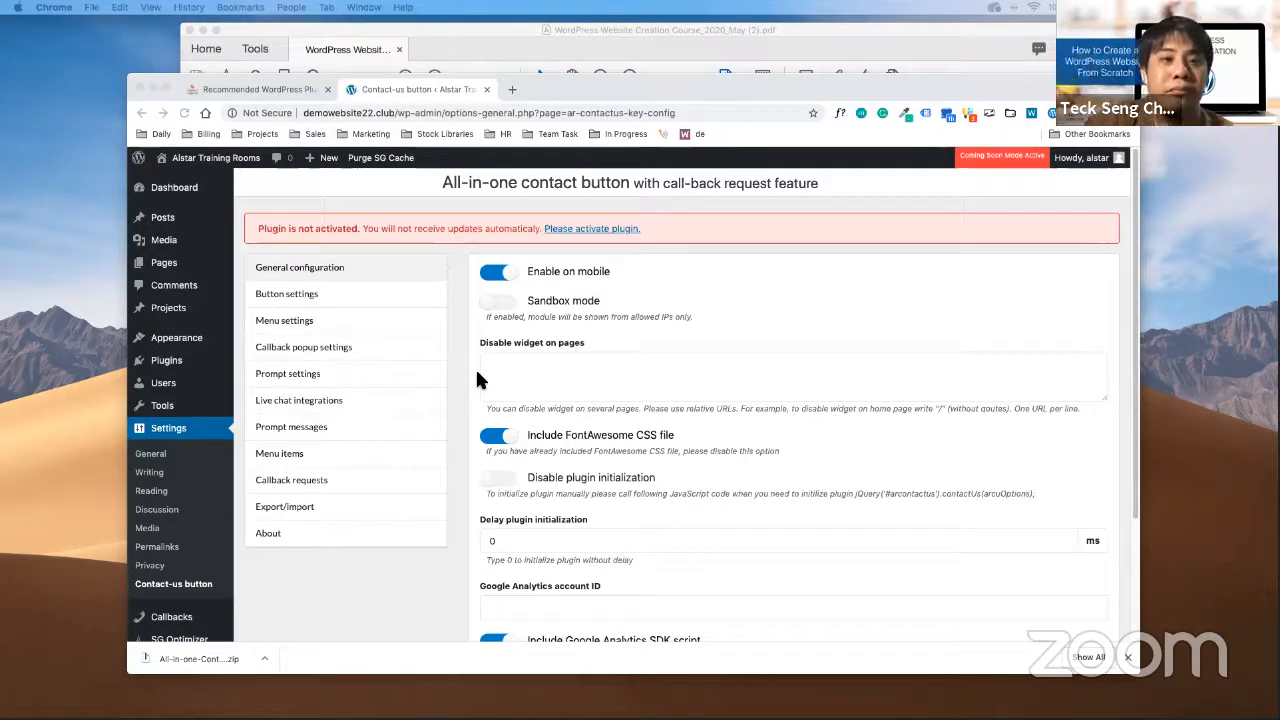
{"action": "left_click", "coordinate": [405, 556]}
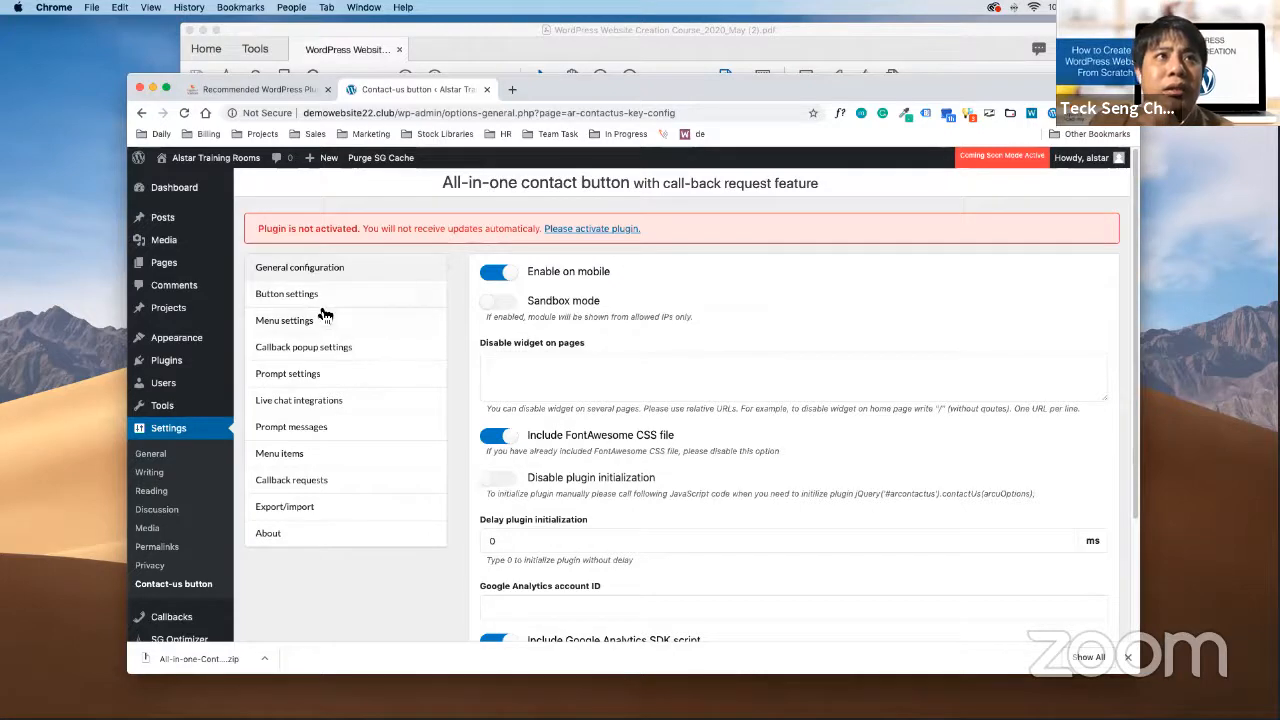
{"action": "left_click", "coordinate": [335, 304]}
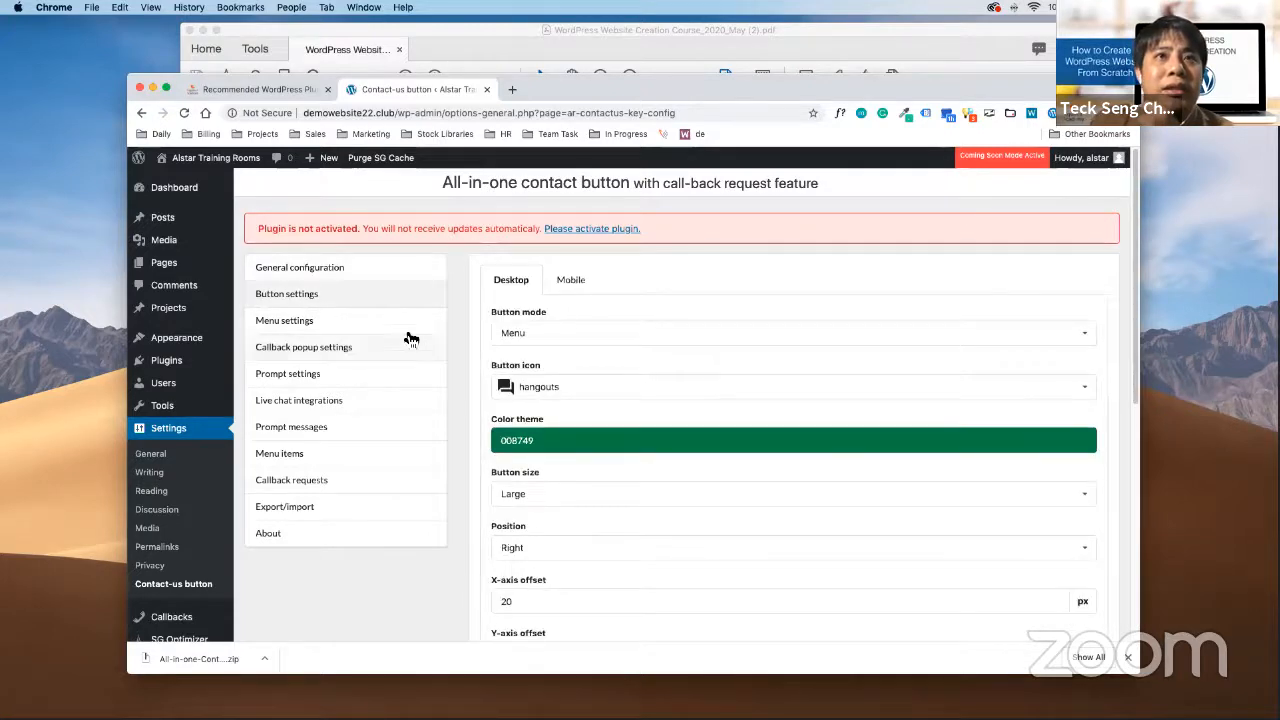
{"action": "left_click", "coordinate": [352, 347]}
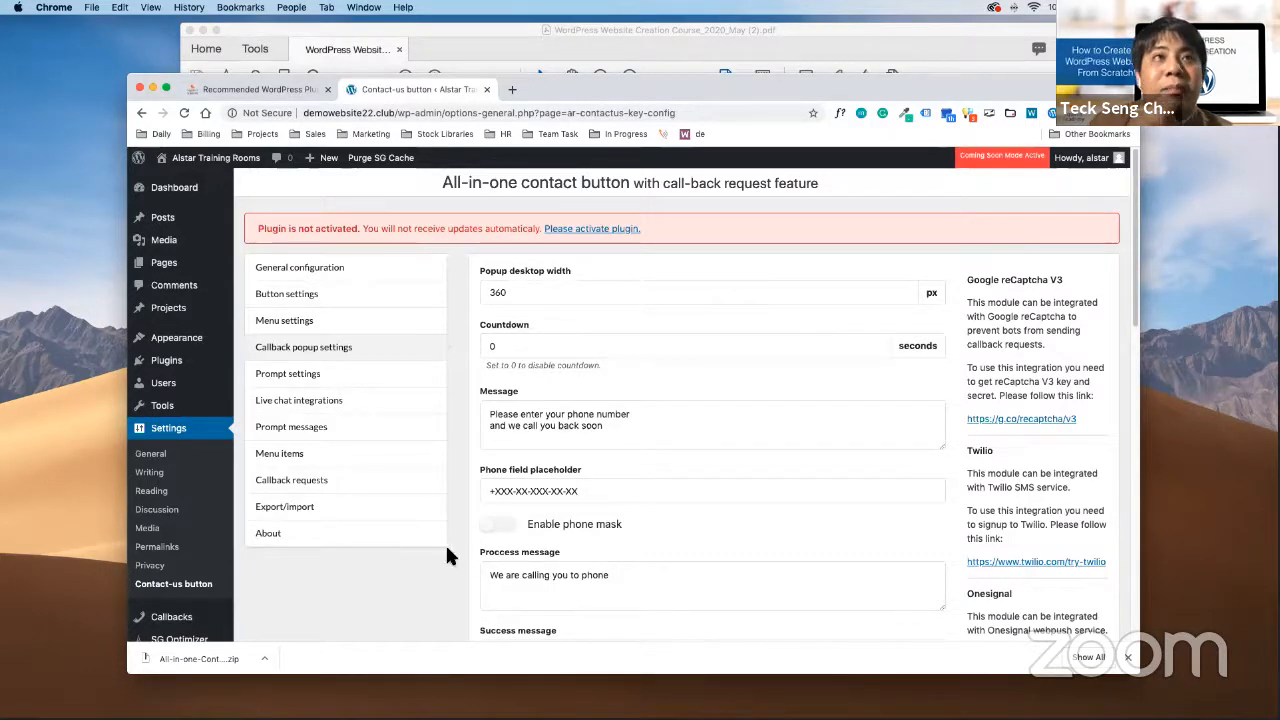
Scroll down the callback popup fields to the Email list and select the admin address
{"action": "scroll", "coordinate": [597, 375], "scroll_direction": "down", "scroll_amount": 1}
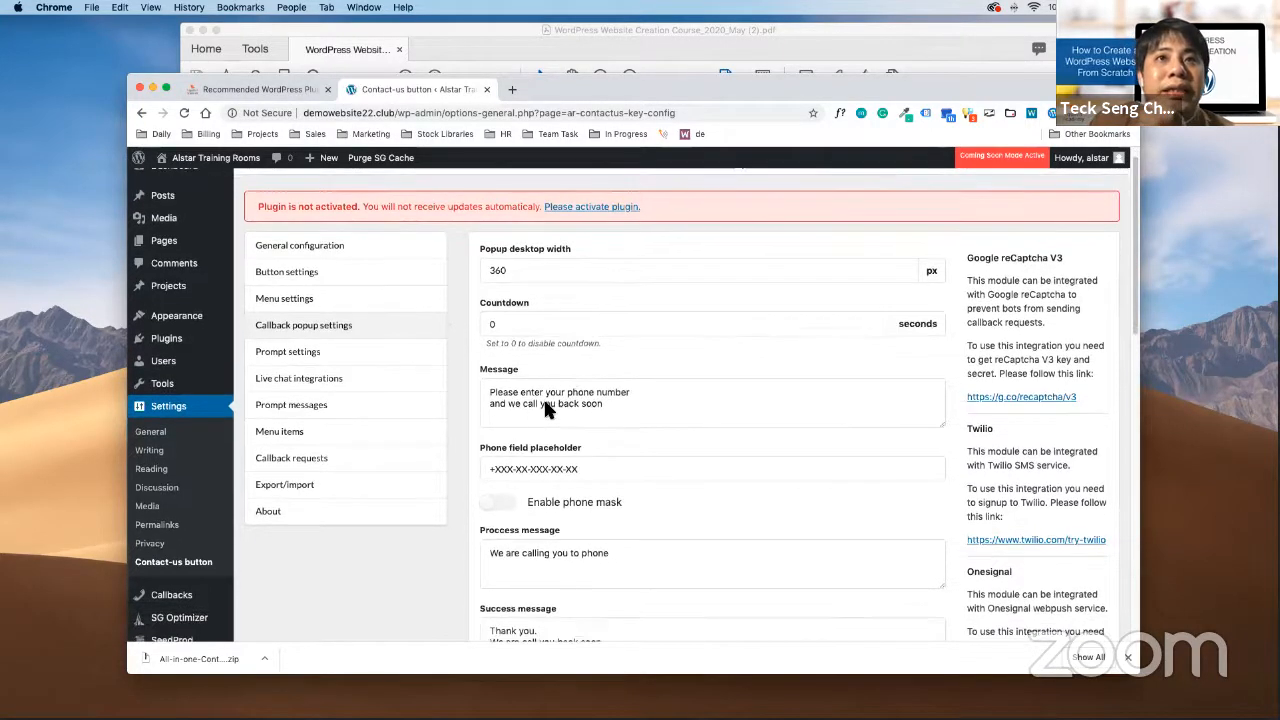
{"action": "left_click", "coordinate": [633, 408]}
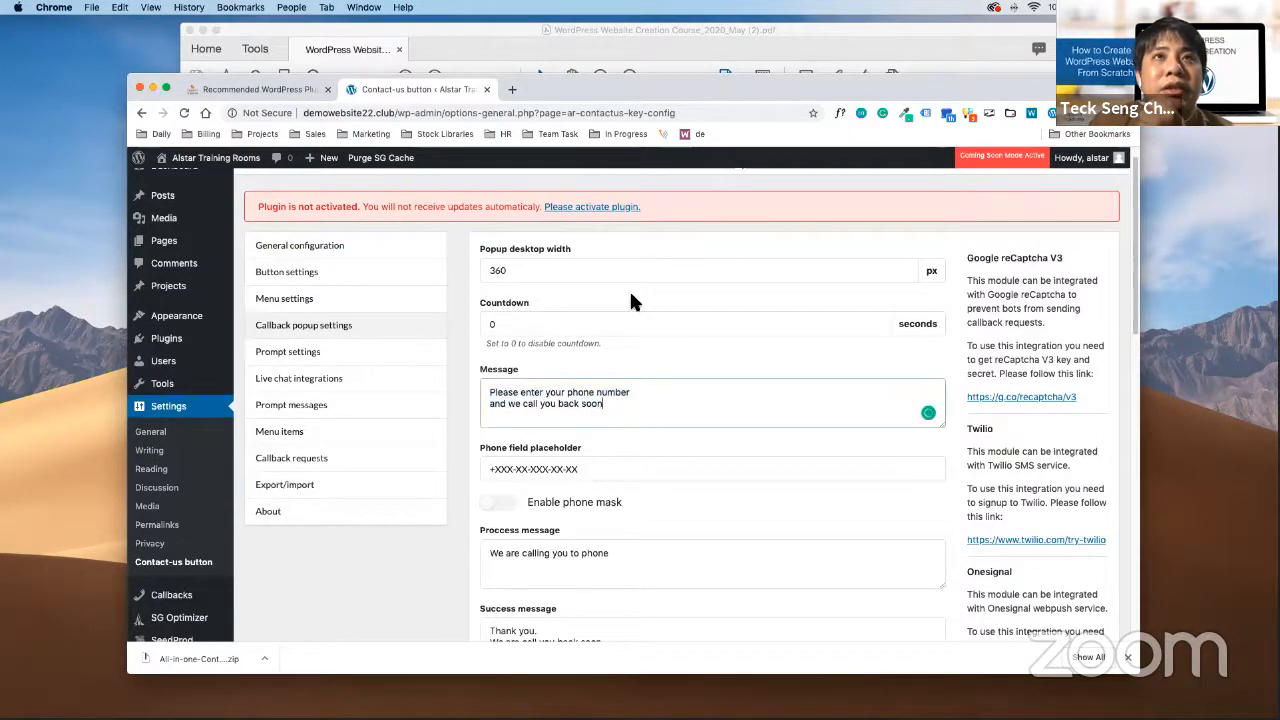
{"action": "scroll", "coordinate": [700, 512], "scroll_direction": "down", "scroll_amount": 2}
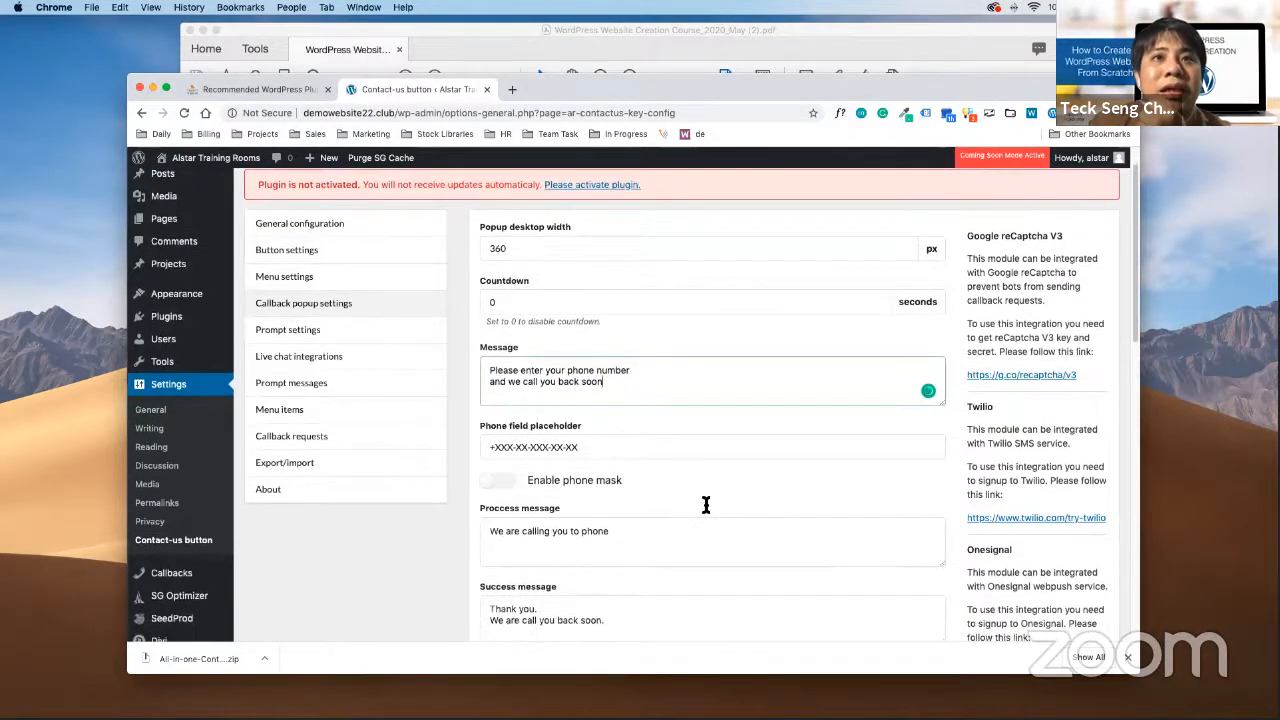
{"action": "left_click_drag", "start_coordinate": [649, 366], "coordinate": [497, 341]}
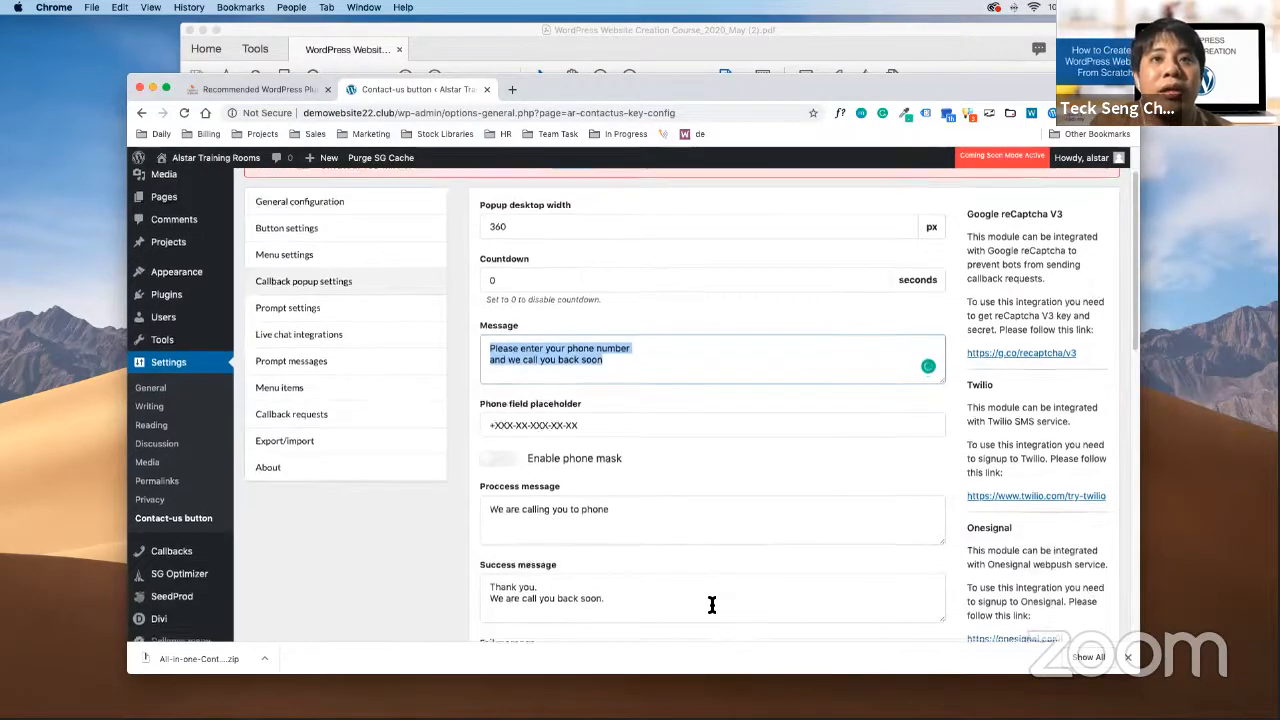
{"action": "scroll", "coordinate": [712, 604], "scroll_direction": "down", "scroll_amount": 5}
{"action": "scroll", "coordinate": [710, 615], "scroll_direction": "down", "scroll_amount": 4}
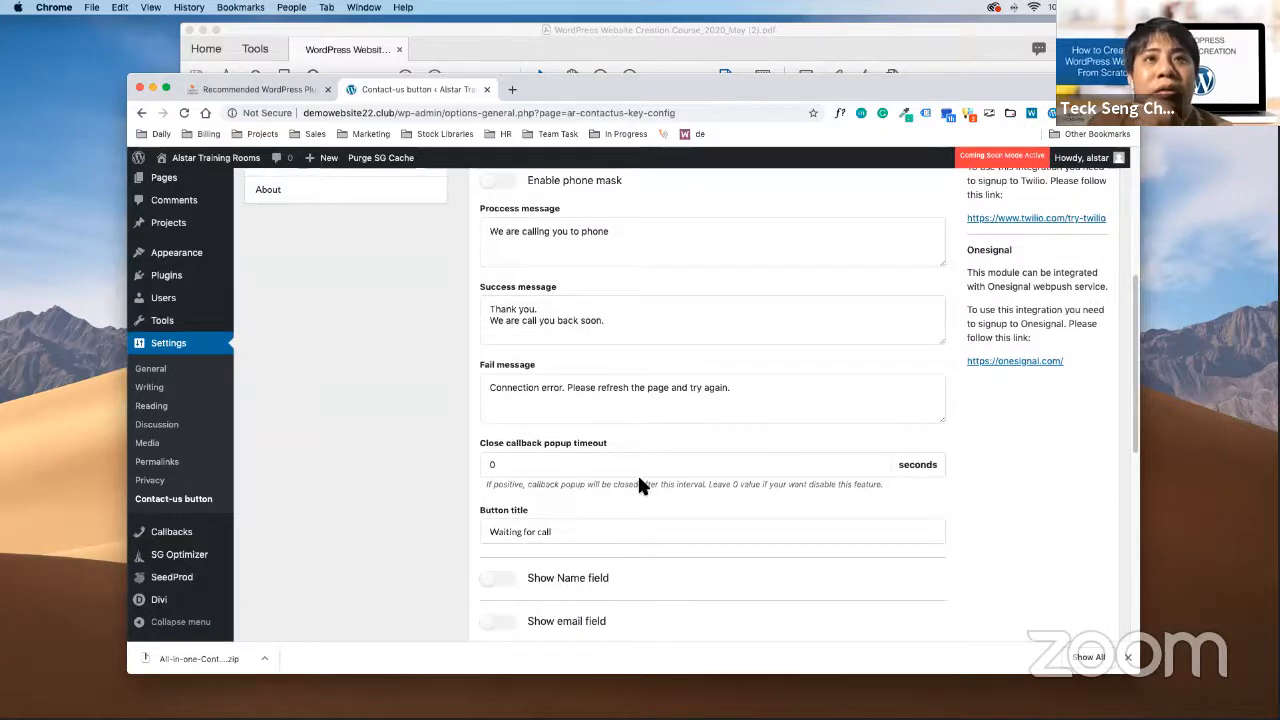
{"action": "scroll", "coordinate": [637, 510], "scroll_direction": "down", "scroll_amount": 9}
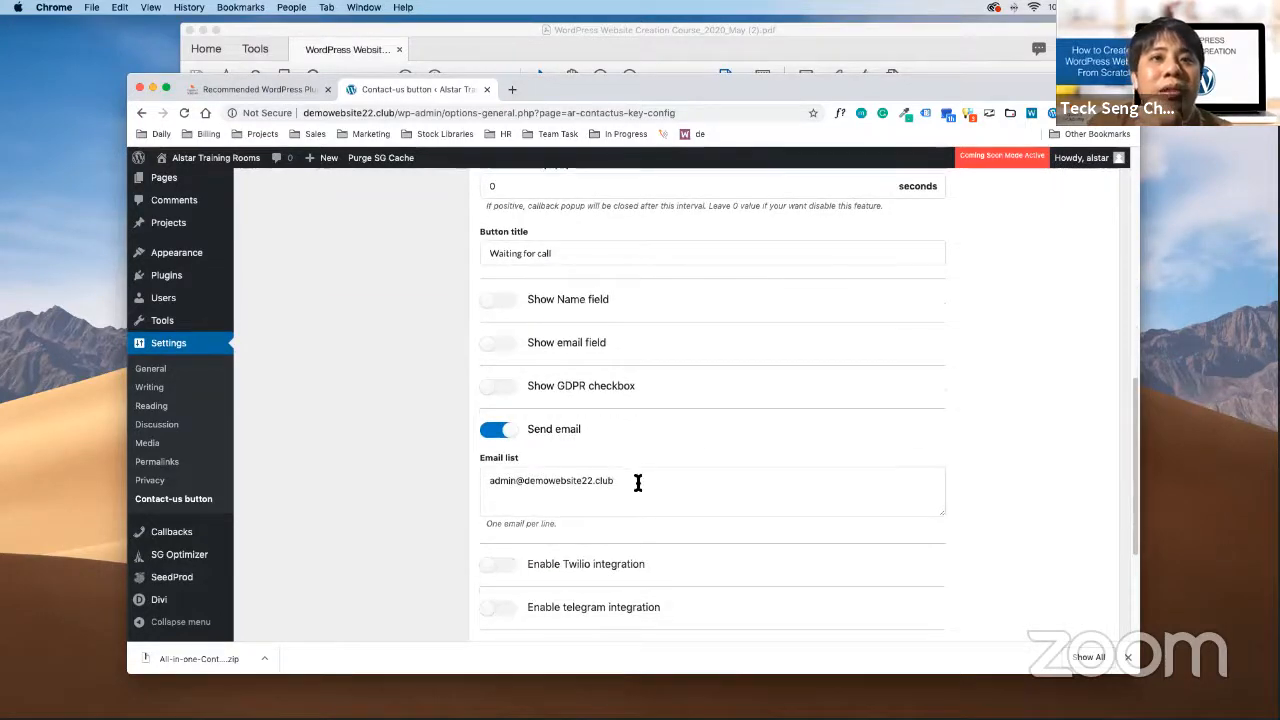
{"action": "left_click_drag", "start_coordinate": [634, 483], "coordinate": [486, 478]}
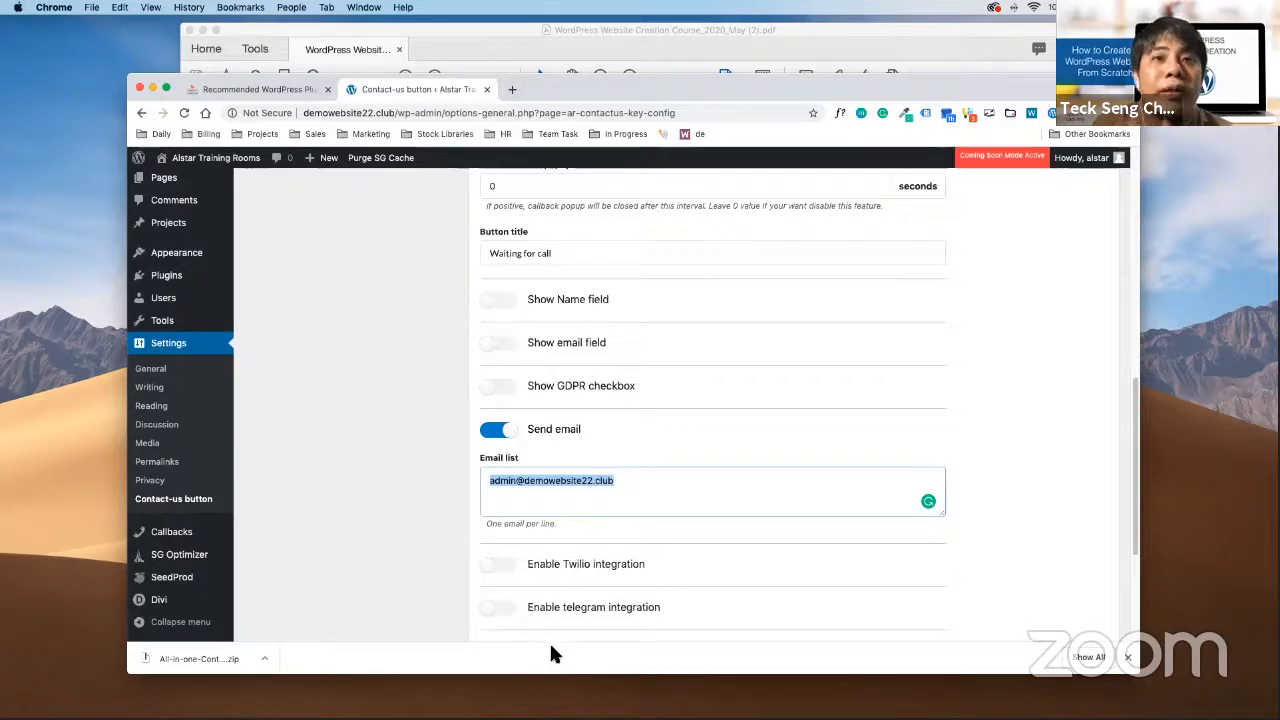
Select and review the callback popup message text, then scroll back down the settings
{"action": "scroll", "coordinate": [605, 470], "scroll_direction": "up", "scroll_amount": 15}
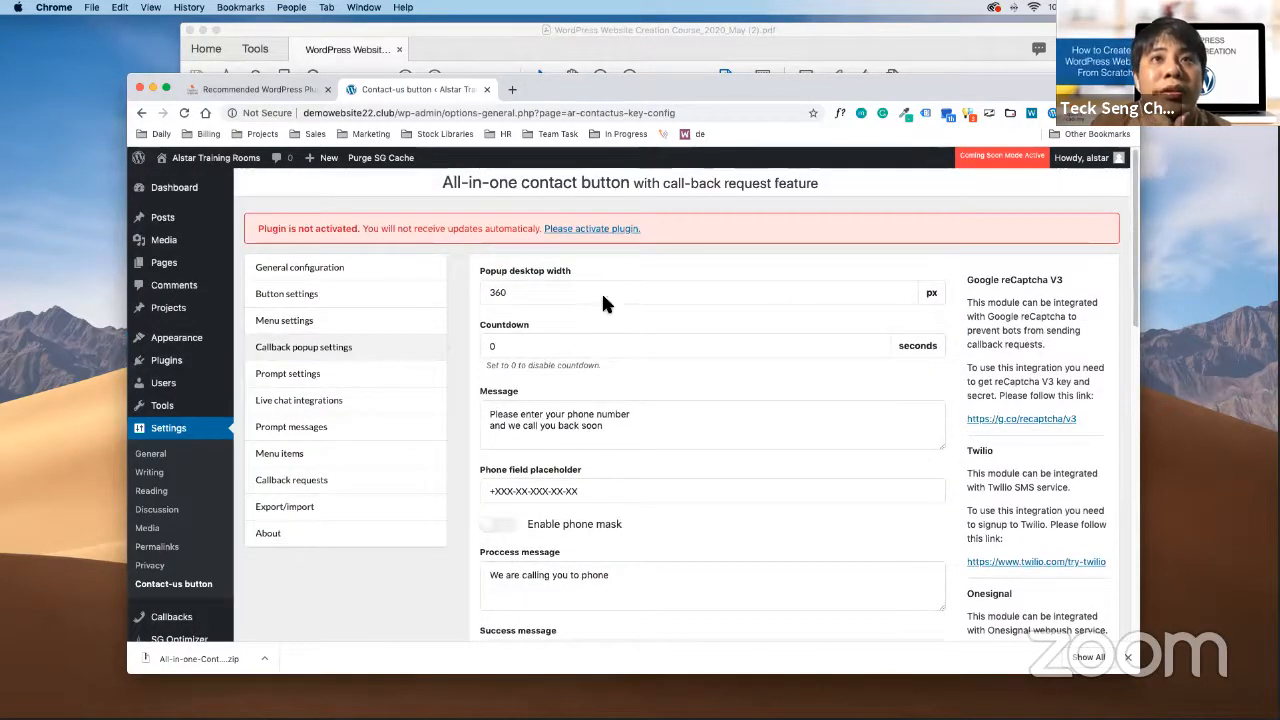
{"action": "left_click", "coordinate": [627, 417]}
{"action": "scroll", "coordinate": [596, 502], "scroll_direction": "down", "scroll_amount": 2}
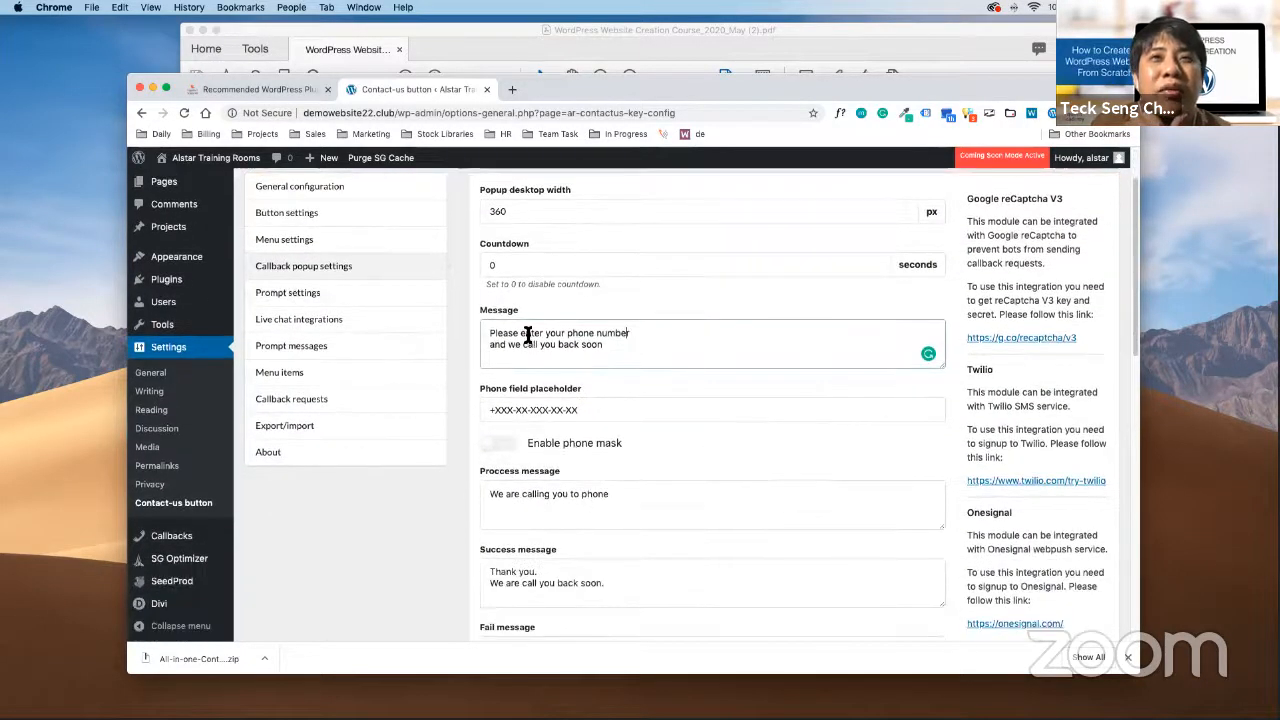
{"action": "key", "text": "super+a"}
{"action": "left_click_drag", "start_coordinate": [569, 494], "coordinate": [629, 520]}
{"action": "scroll", "coordinate": [630, 530], "scroll_direction": "down", "scroll_amount": 8}
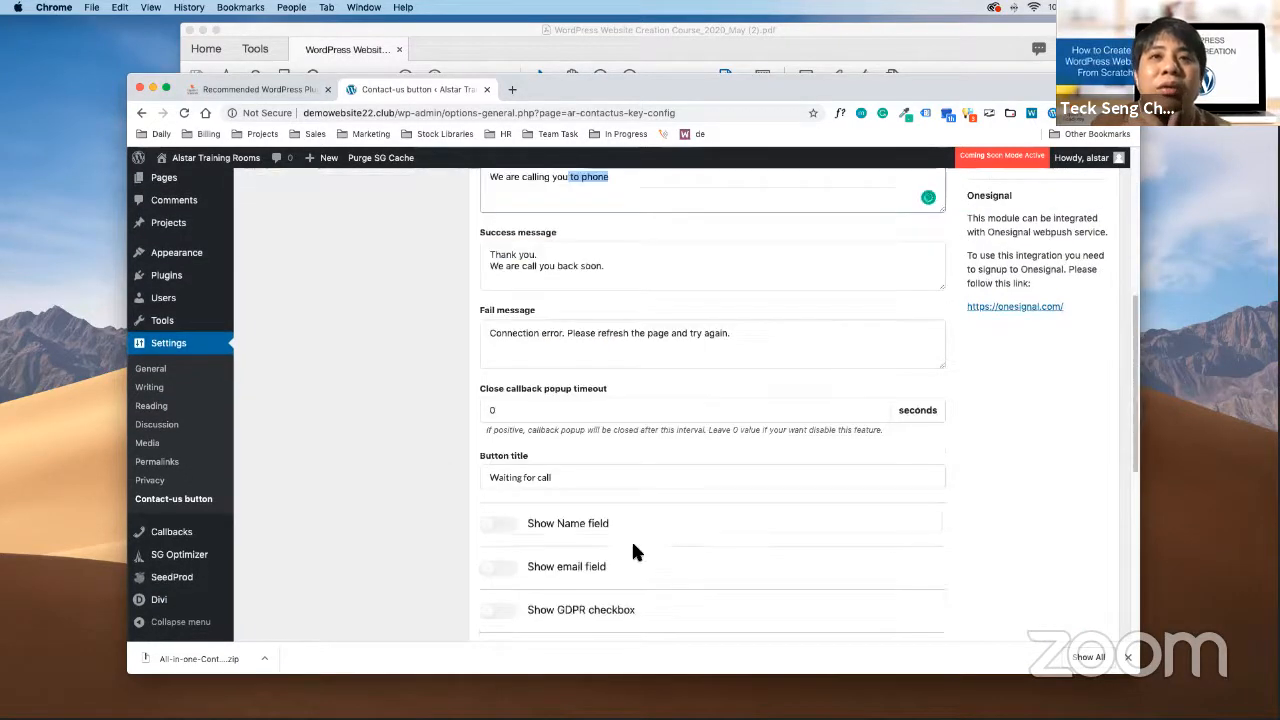
{"action": "scroll", "coordinate": [631, 548], "scroll_direction": "down", "scroll_amount": 8}
{"action": "left_click_drag", "start_coordinate": [683, 397], "coordinate": [643, 377]}
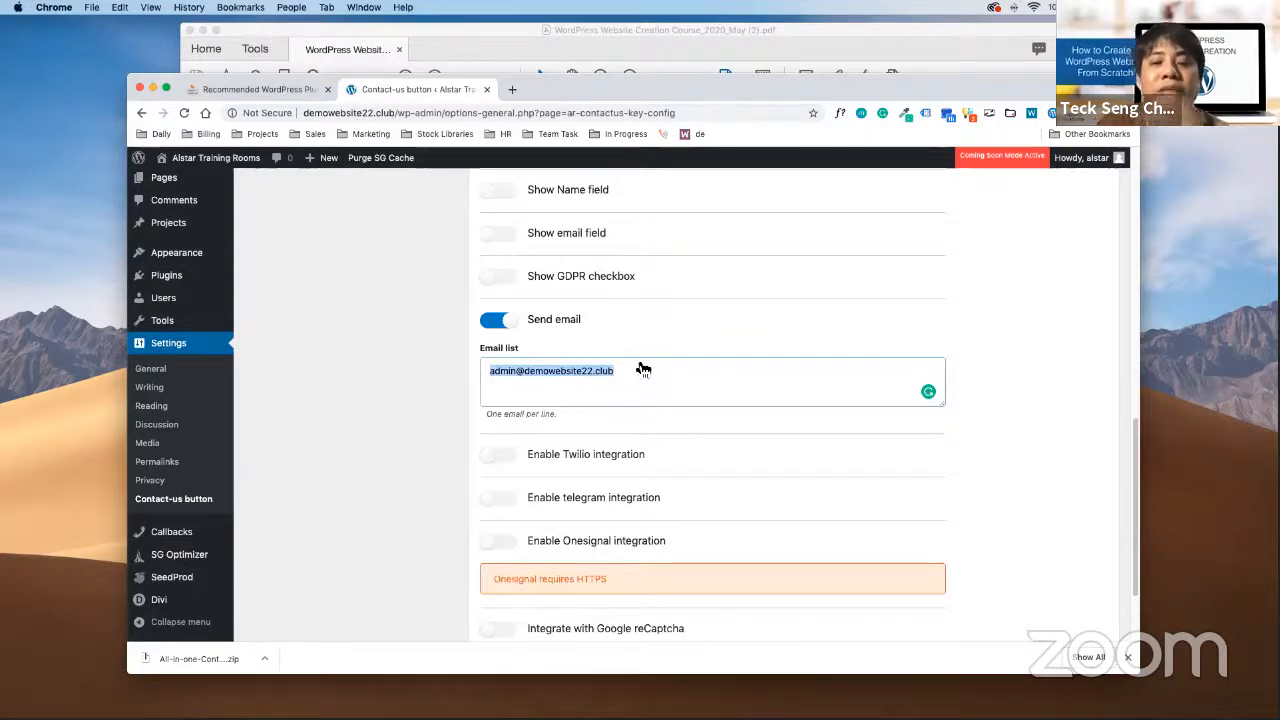
Overwrite the Email list address with a new Gmail notification address
{"action": "left_click", "coordinate": [634, 372]}
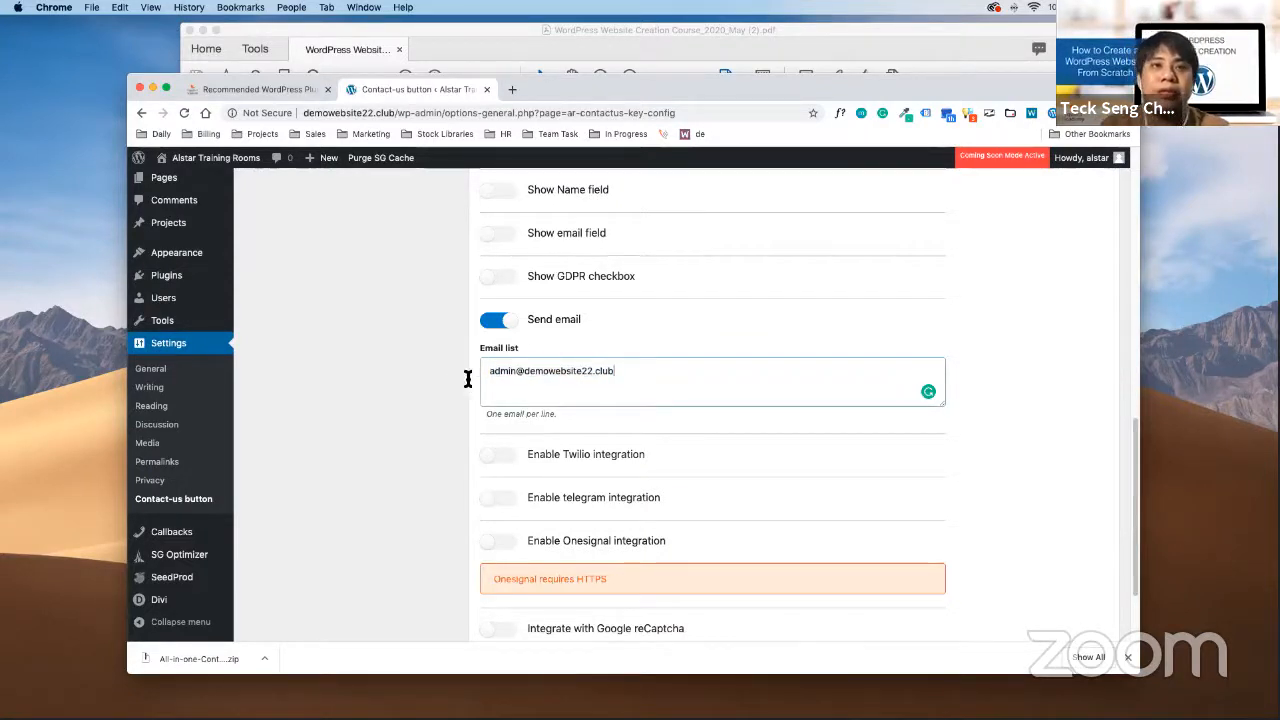
{"action": "left_click_drag", "start_coordinate": [489, 371], "coordinate": [628, 374]}
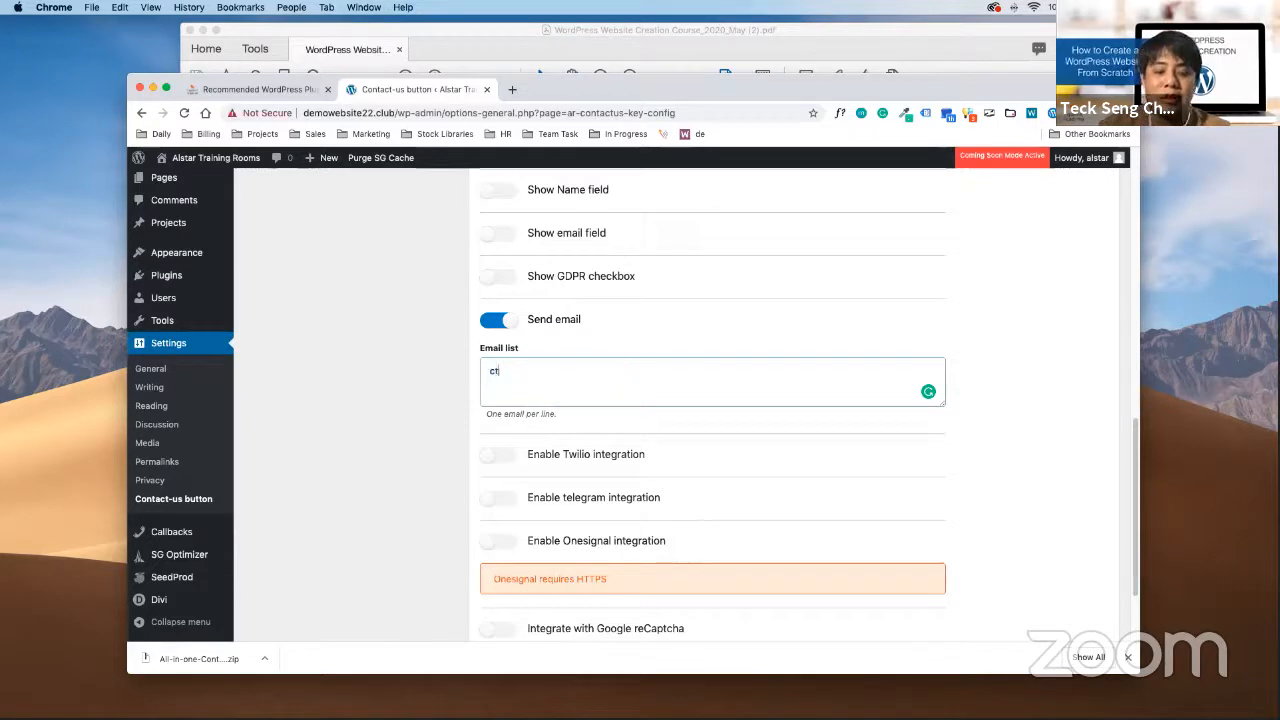
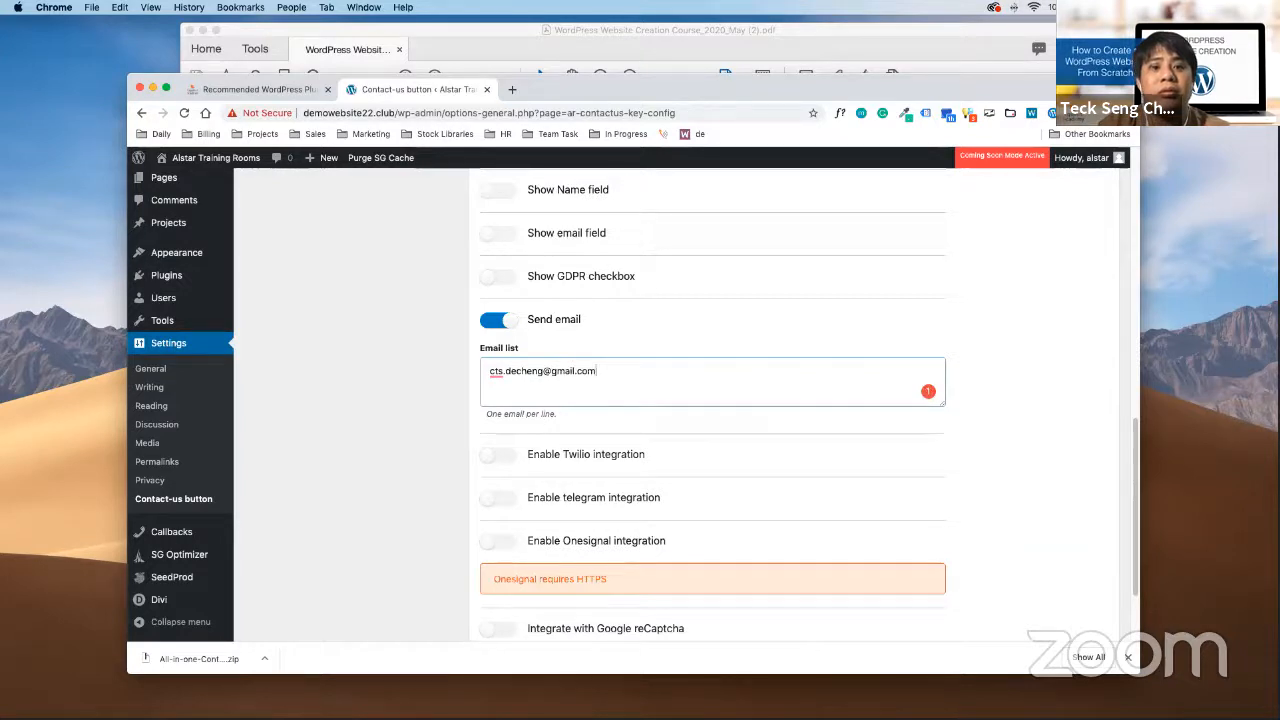
{"action": "key", "text": "super+Tab"}
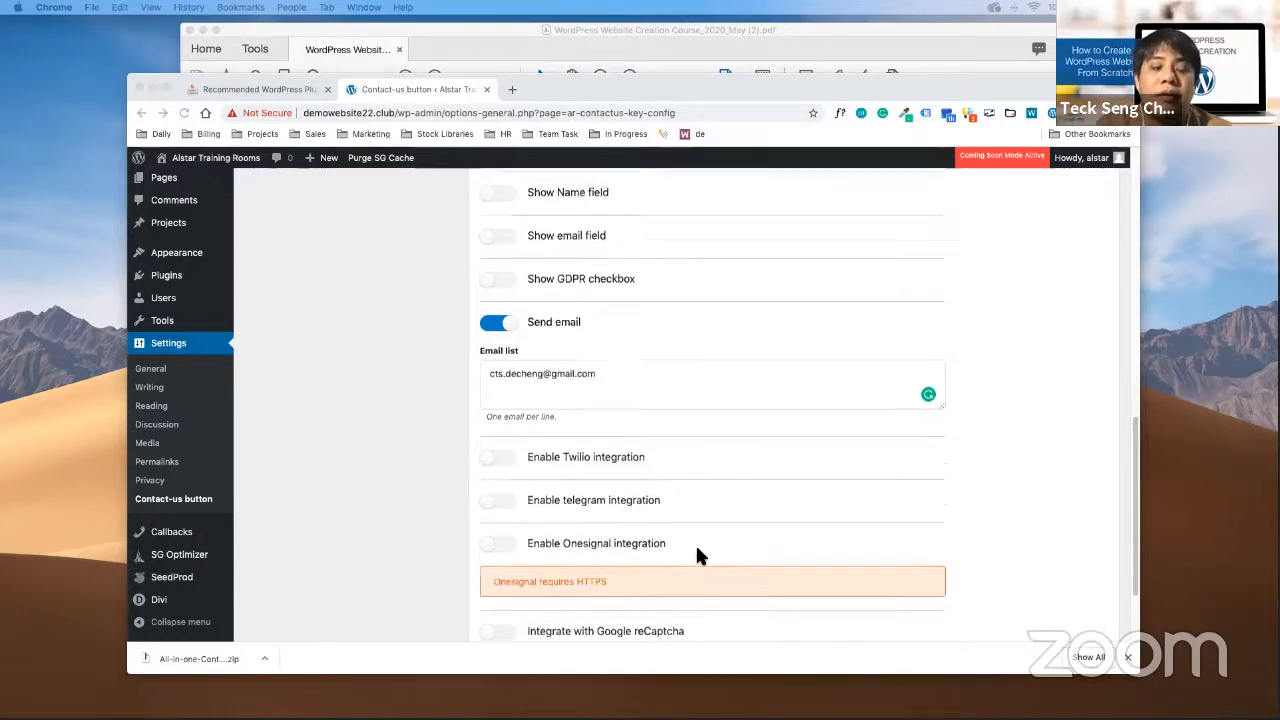
{"action": "scroll", "coordinate": [745, 548], "scroll_direction": "up", "scroll_amount": 15}
{"action": "left_click", "coordinate": [687, 413]}
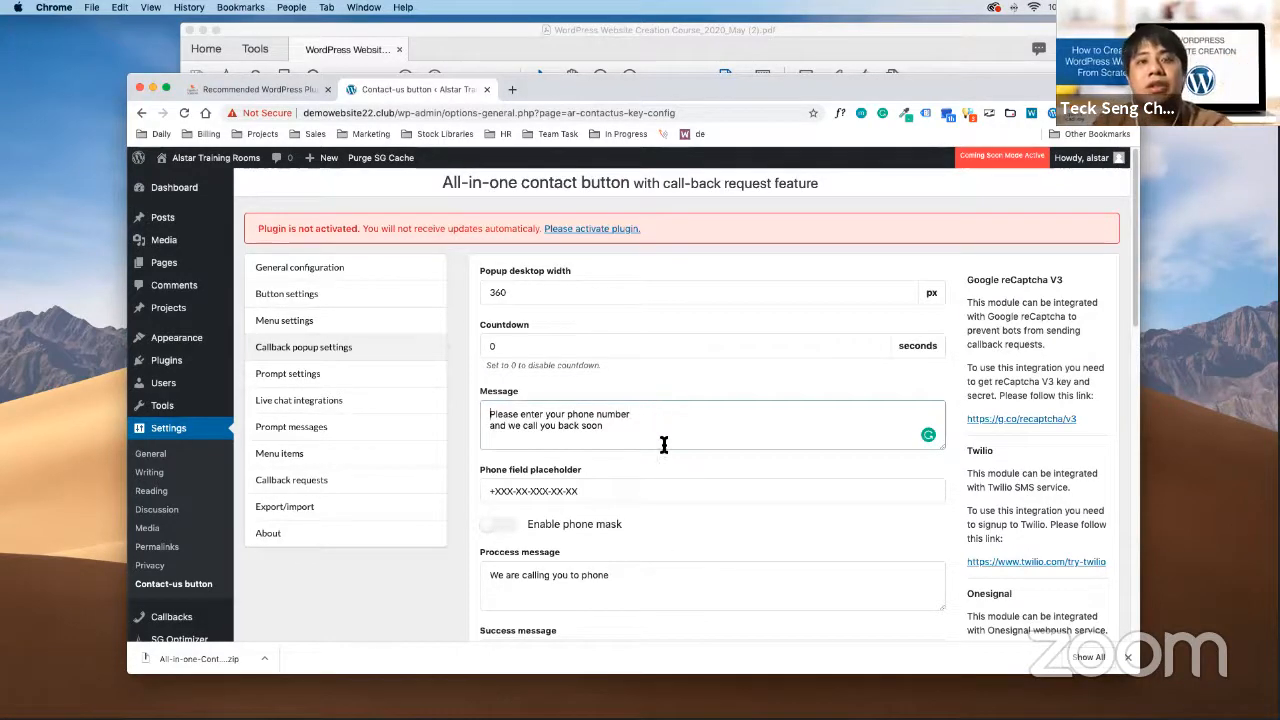
{"action": "left_click", "coordinate": [656, 585]}
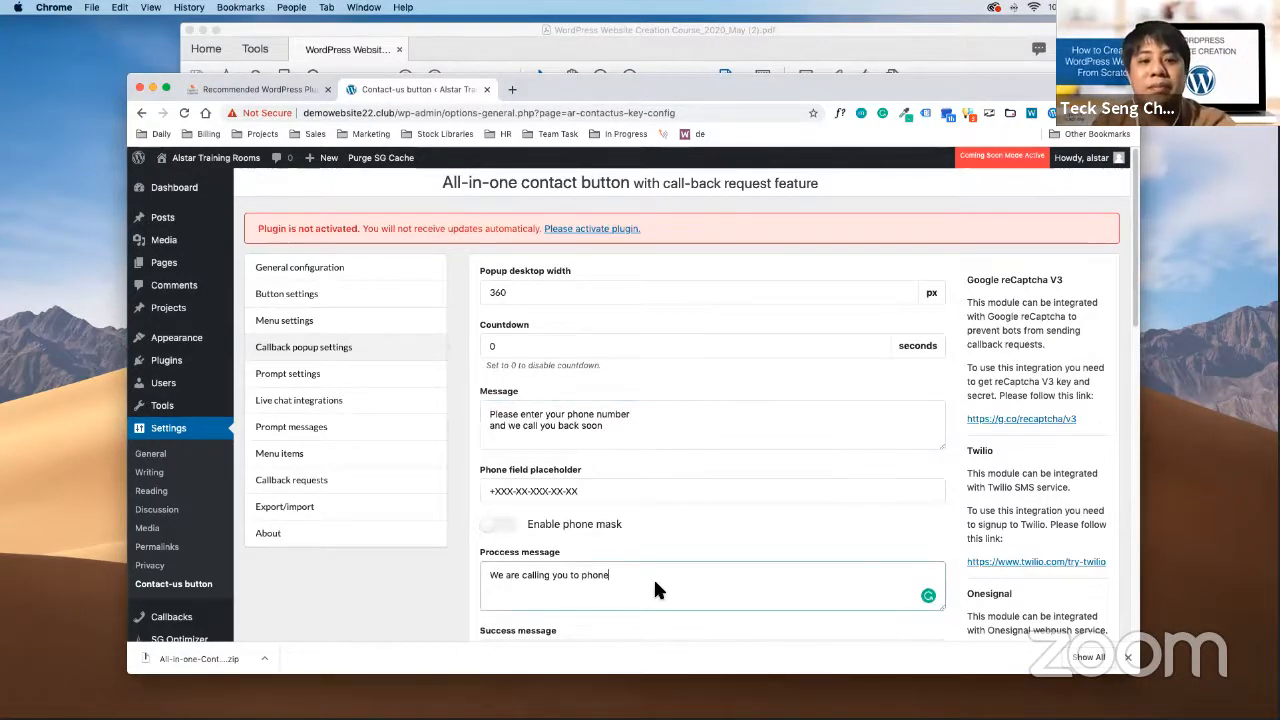
{"action": "scroll", "coordinate": [711, 507], "scroll_direction": "down", "scroll_amount": 2}
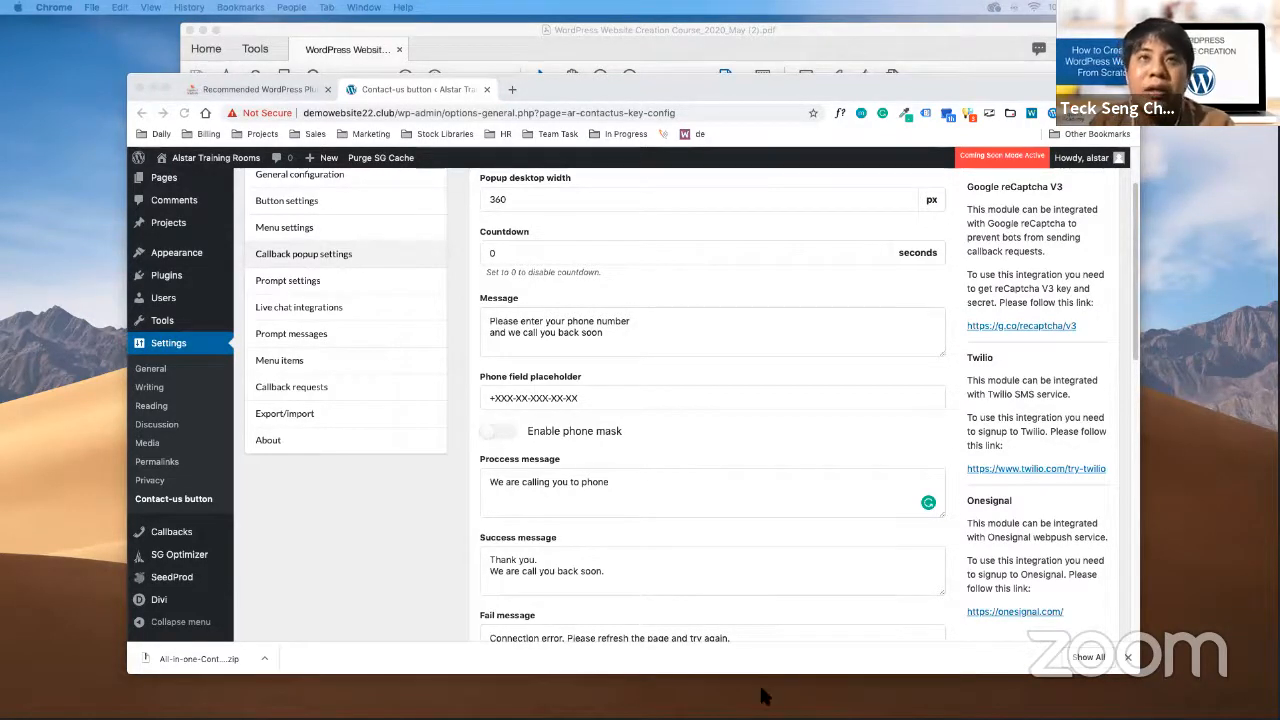
{"action": "scroll", "coordinate": [755, 383], "scroll_direction": "up", "scroll_amount": 2}
{"action": "left_click", "coordinate": [261, 230]}
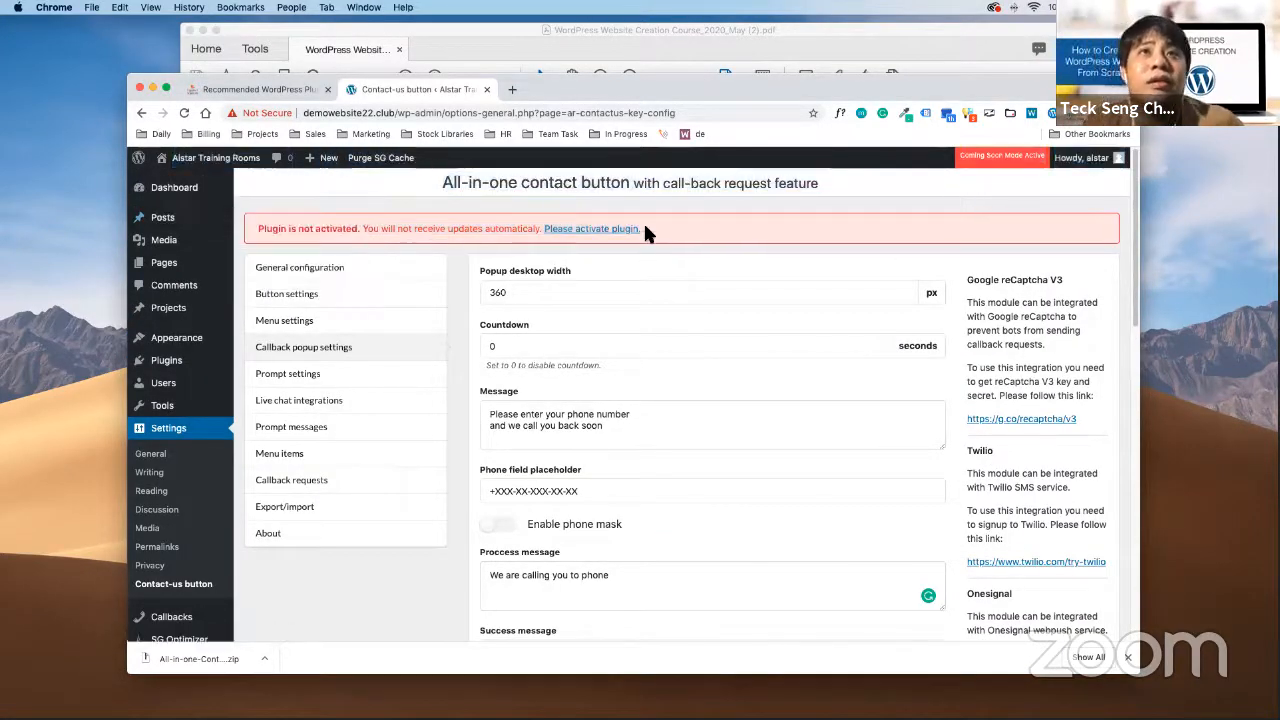
{"action": "left_click_drag", "start_coordinate": [643, 228], "coordinate": [214, 218]}
{"action": "left_click", "coordinate": [761, 223]}
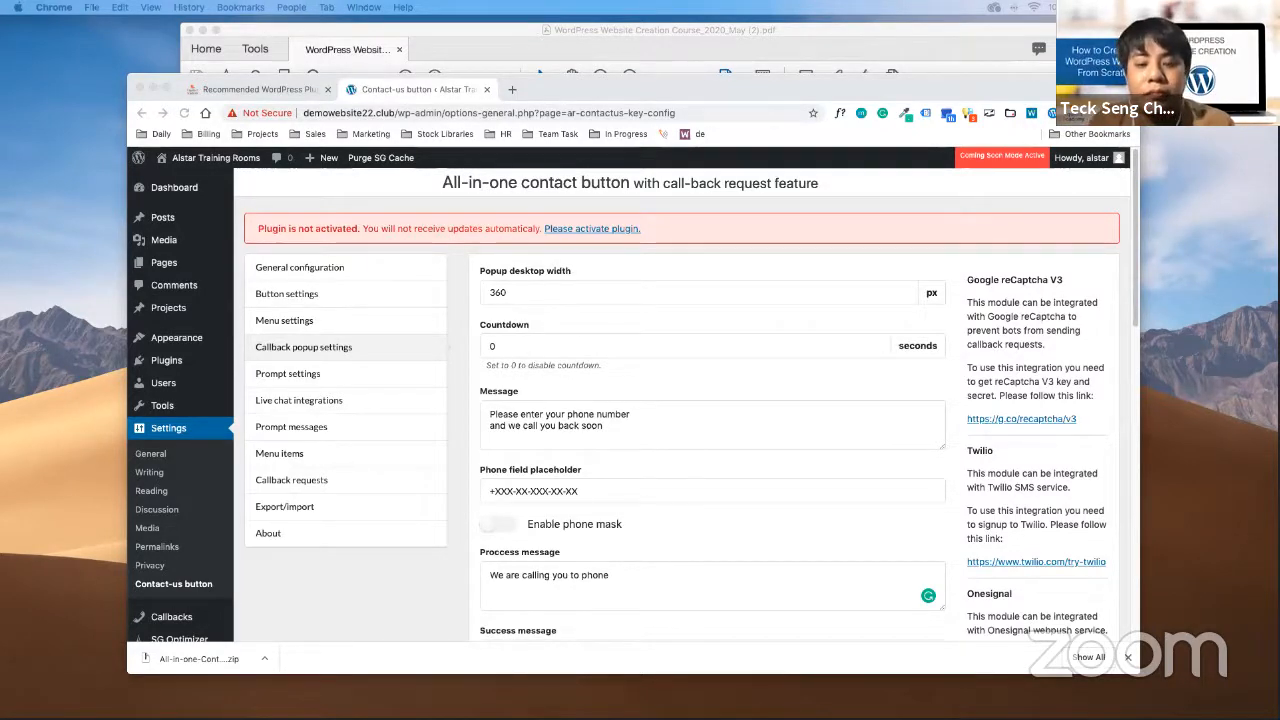
{"action": "key", "text": "ctrl+Up"}
{"action": "key", "text": "ctrl+Up"}
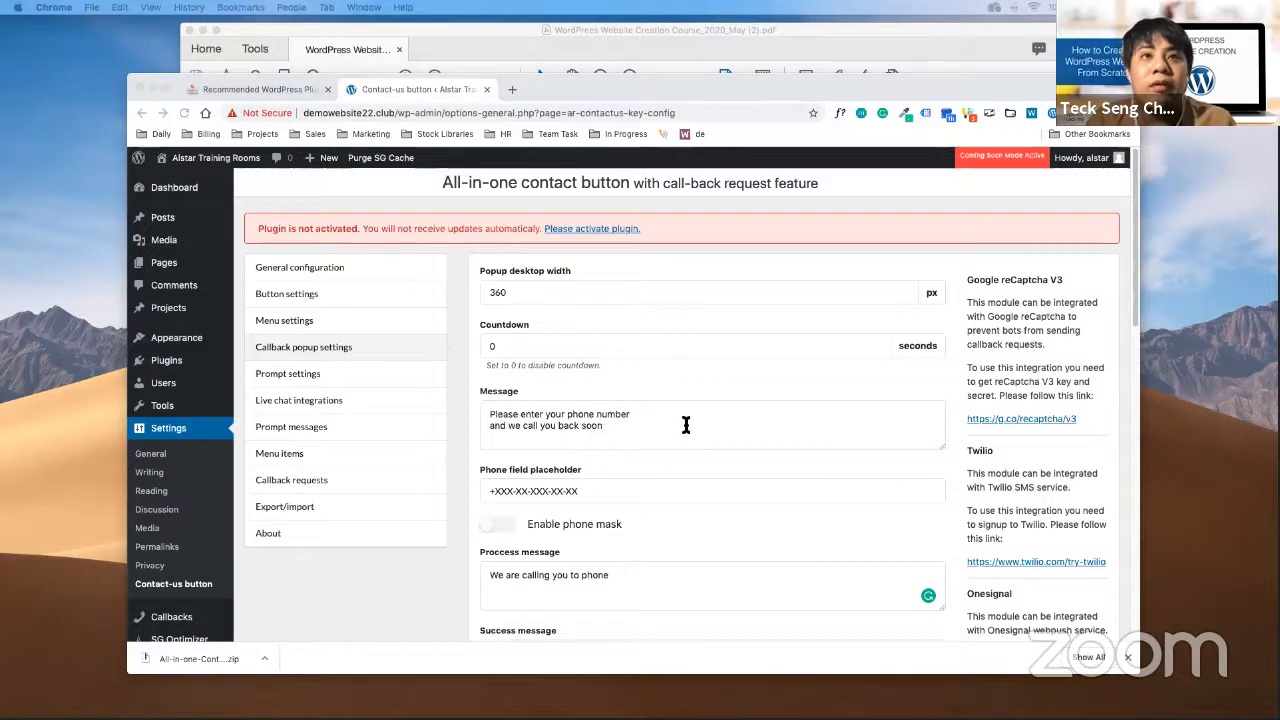
{"action": "left_click_drag", "start_coordinate": [686, 425], "coordinate": [486, 397]}
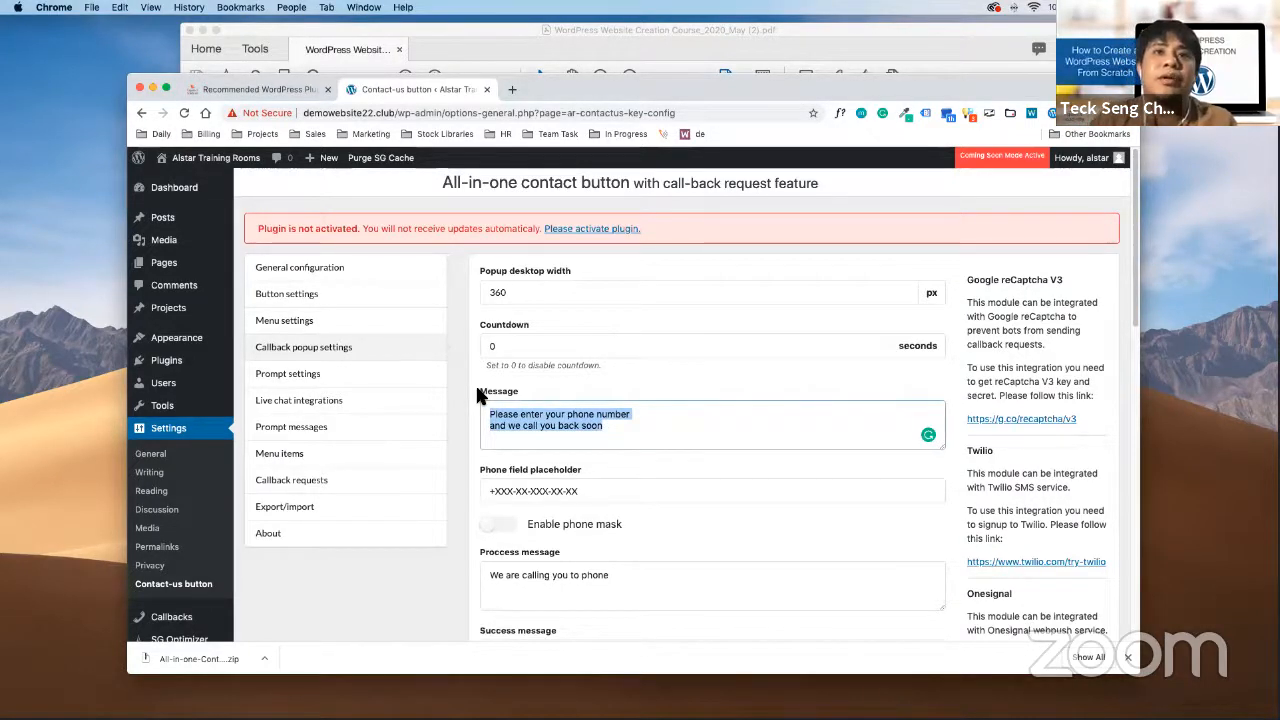
Adjust the first callback message wording and remove the stray full stop
{"action": "left_click_drag", "start_coordinate": [624, 430], "coordinate": [556, 437]}
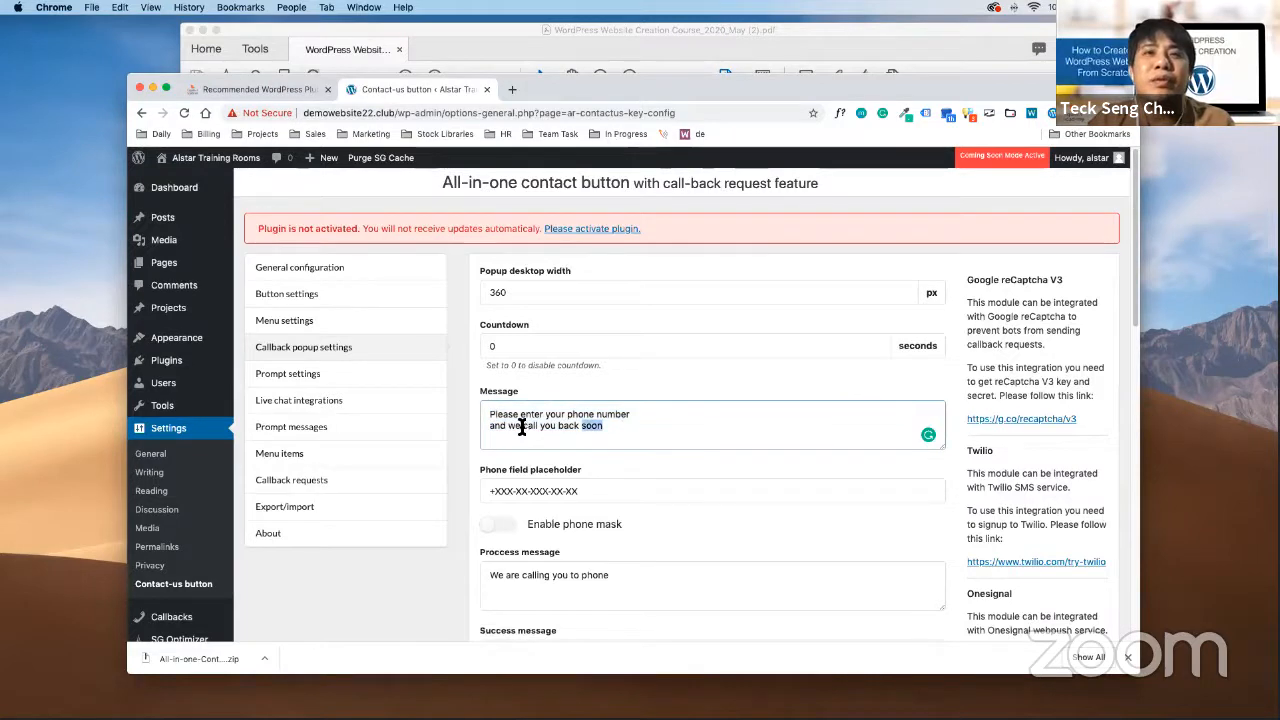
{"action": "left_click", "coordinate": [524, 427]}
{"action": "type", "text": "w"}
{"action": "type", "text": "."}
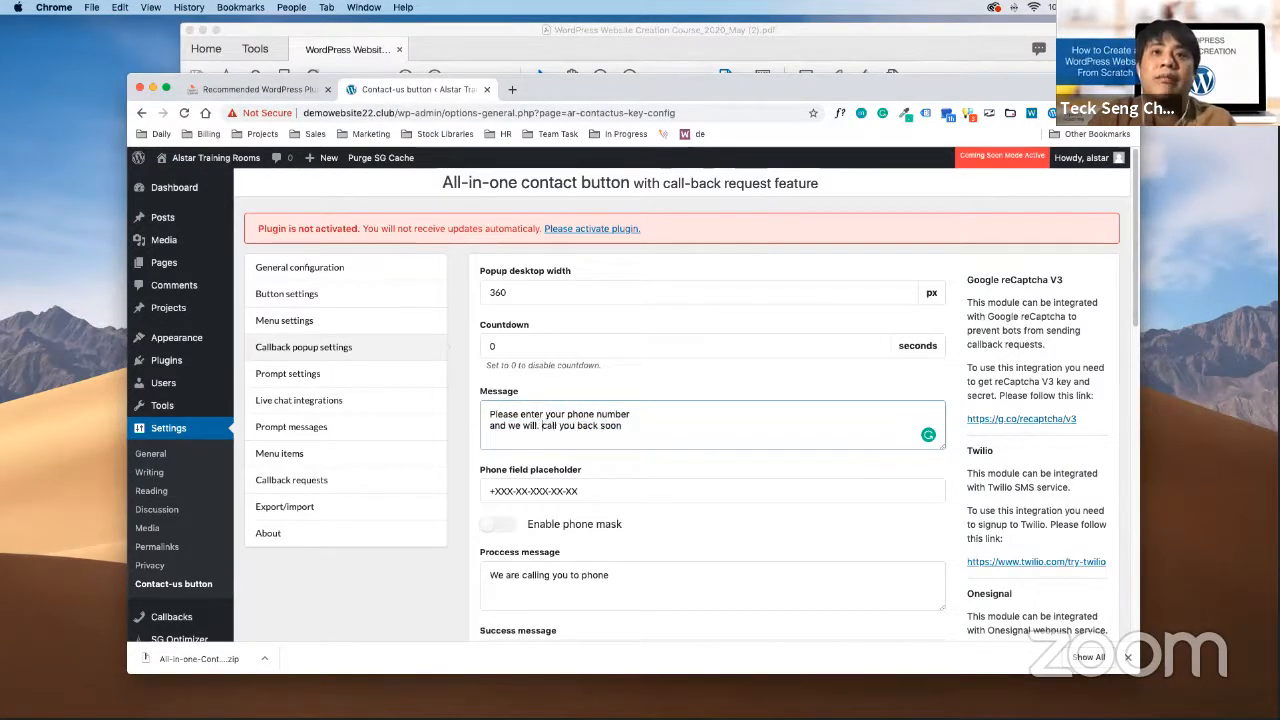
{"action": "key", "text": "BackSpace"}
{"action": "key", "text": "BackSpace"}
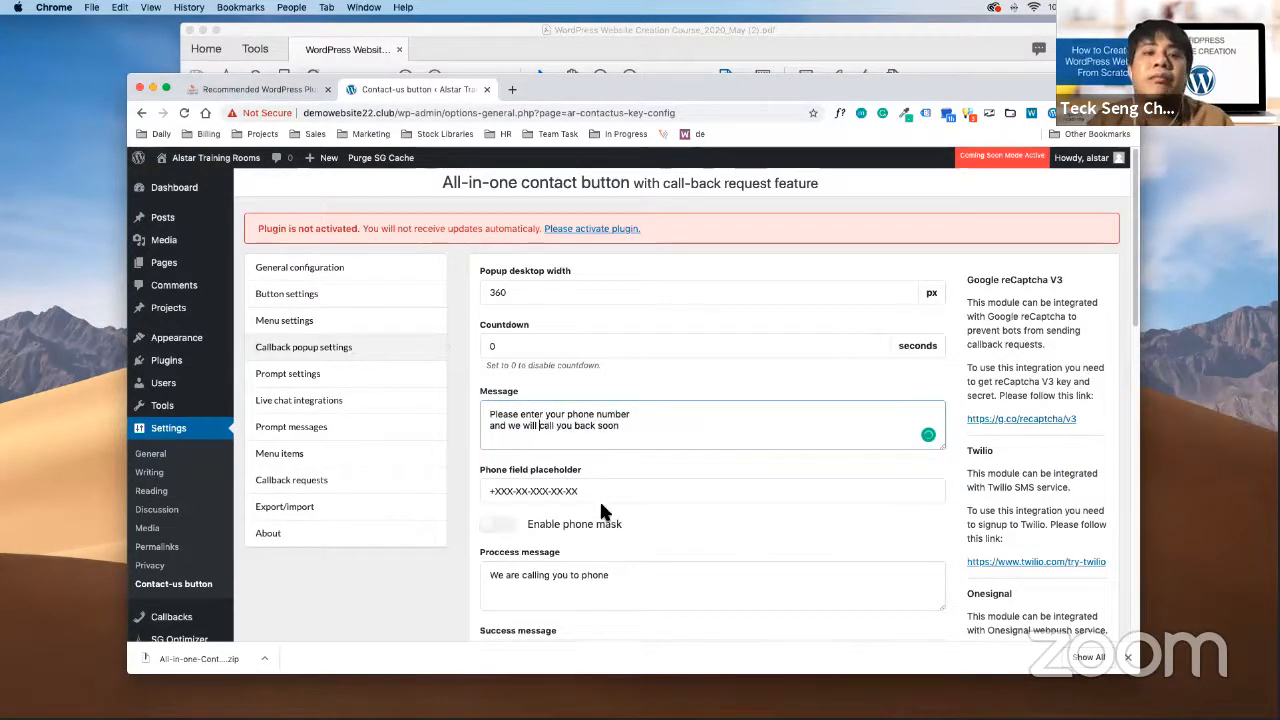
{"action": "scroll", "coordinate": [600, 508], "scroll_direction": "down", "scroll_amount": 3}
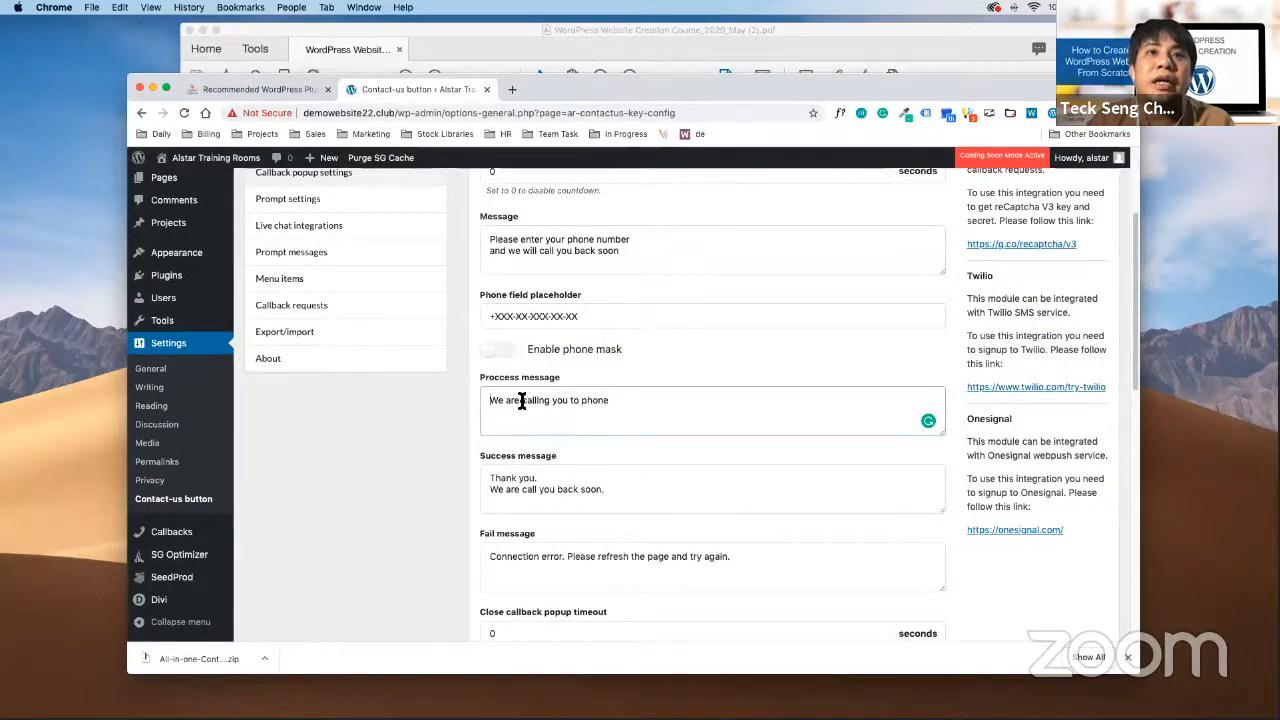
Delete 'to phone' so the Process message reads 'We are calling you soon'
{"action": "left_click_drag", "start_coordinate": [523, 400], "coordinate": [490, 400]}
{"action": "left_click", "coordinate": [614, 398]}
{"action": "left_click_drag", "start_coordinate": [614, 398], "coordinate": [569, 400]}
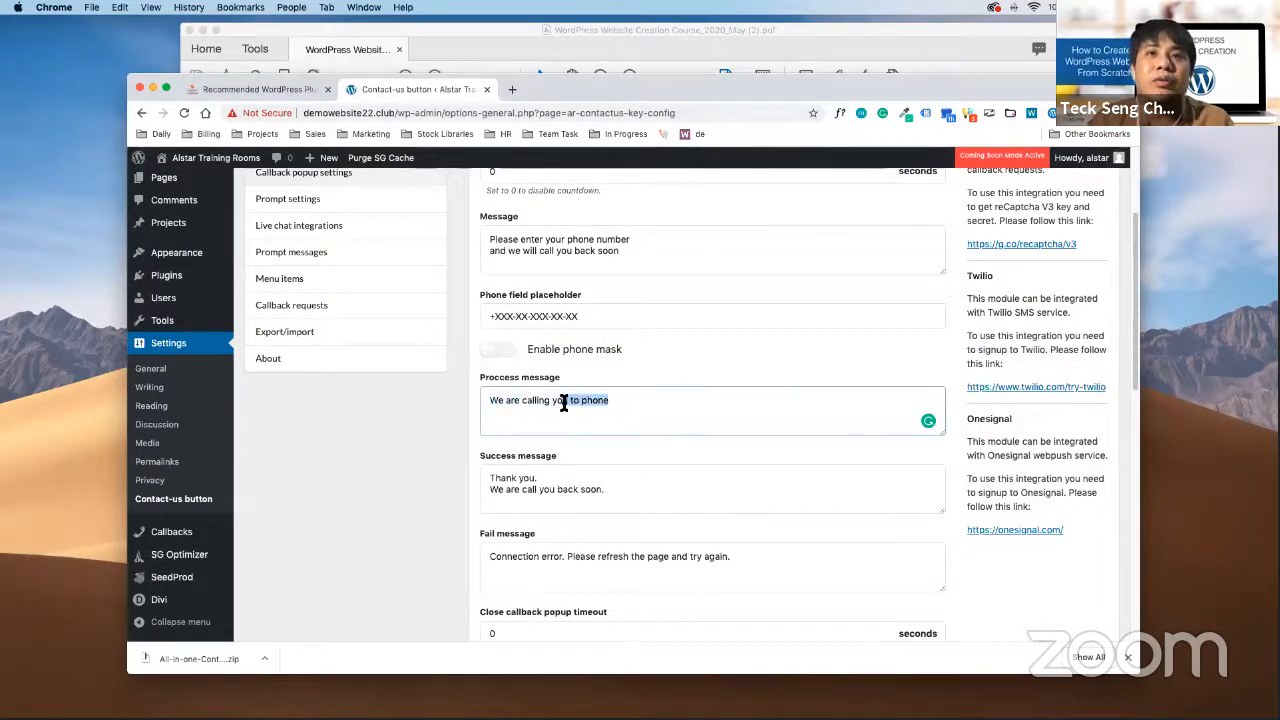
{"action": "key", "text": "BackSpace"}
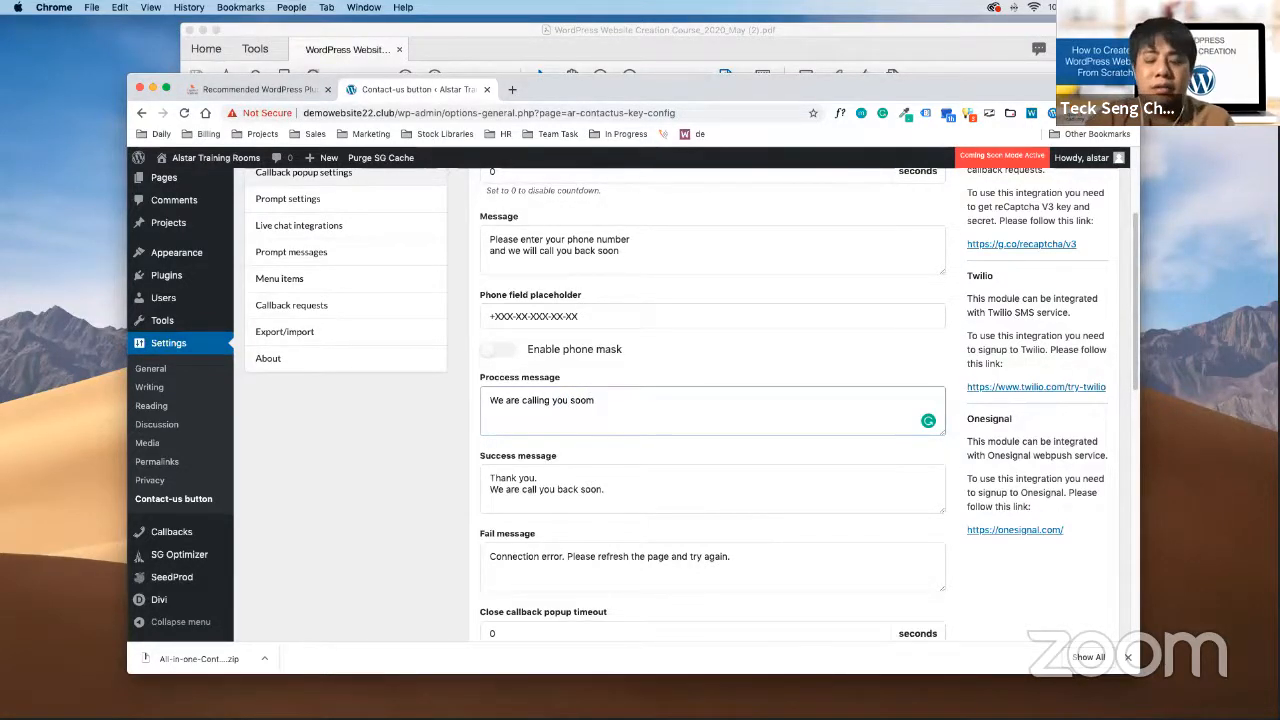
Correct the Success message to 'We are calling you back soon.' via the 'are calling' fix
{"action": "scroll", "coordinate": [649, 443], "scroll_direction": "down", "scroll_amount": 2}
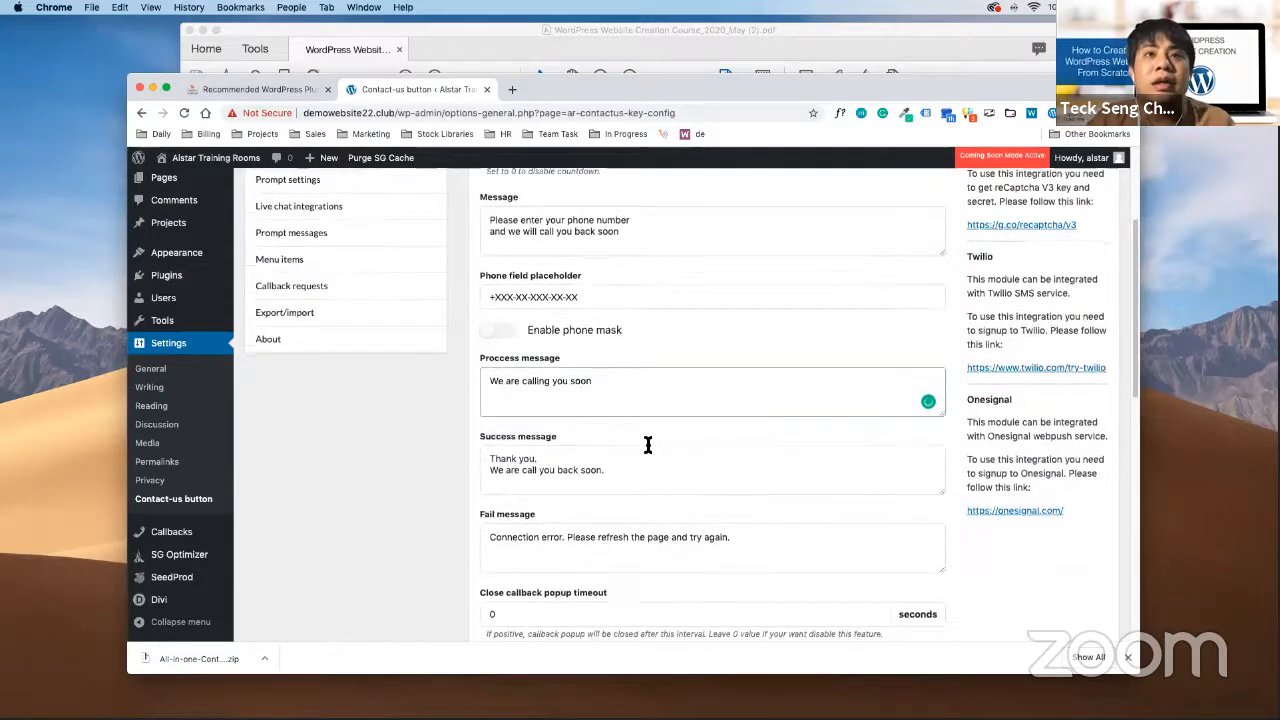
{"action": "left_click", "coordinate": [519, 407]}
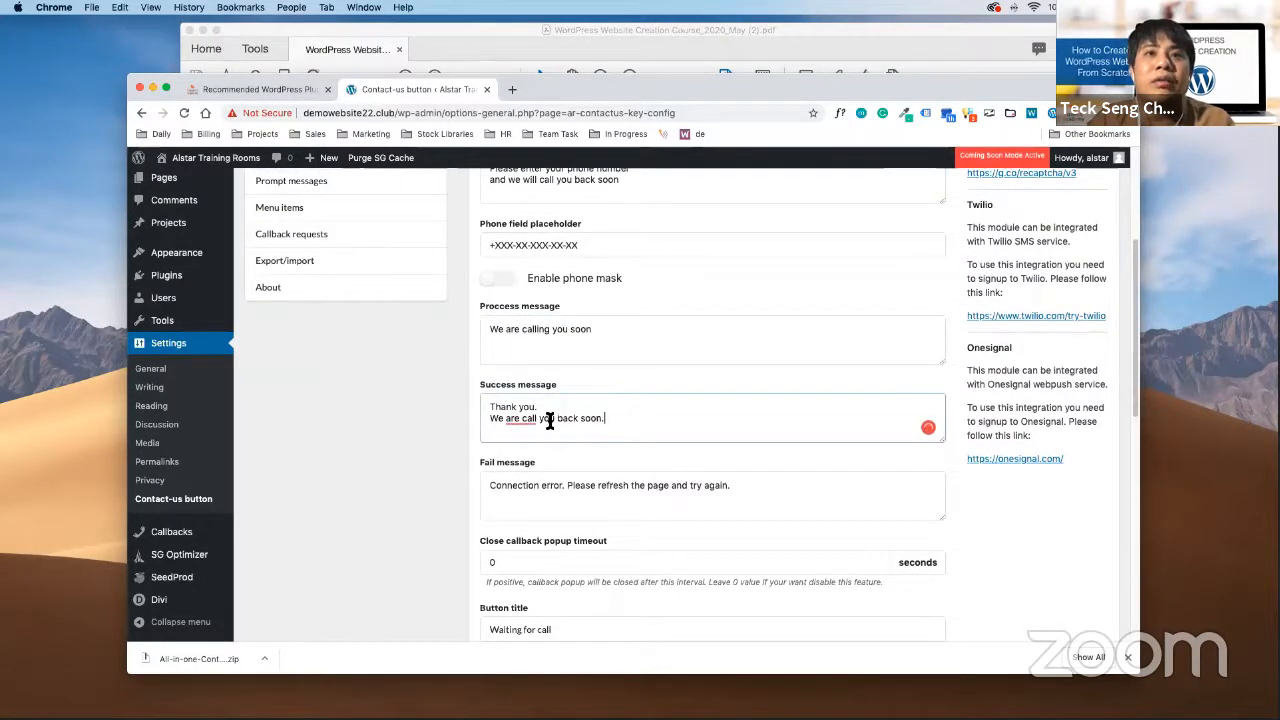
{"action": "mouse_move", "coordinate": [530, 419]}
{"action": "left_click", "coordinate": [543, 455]}
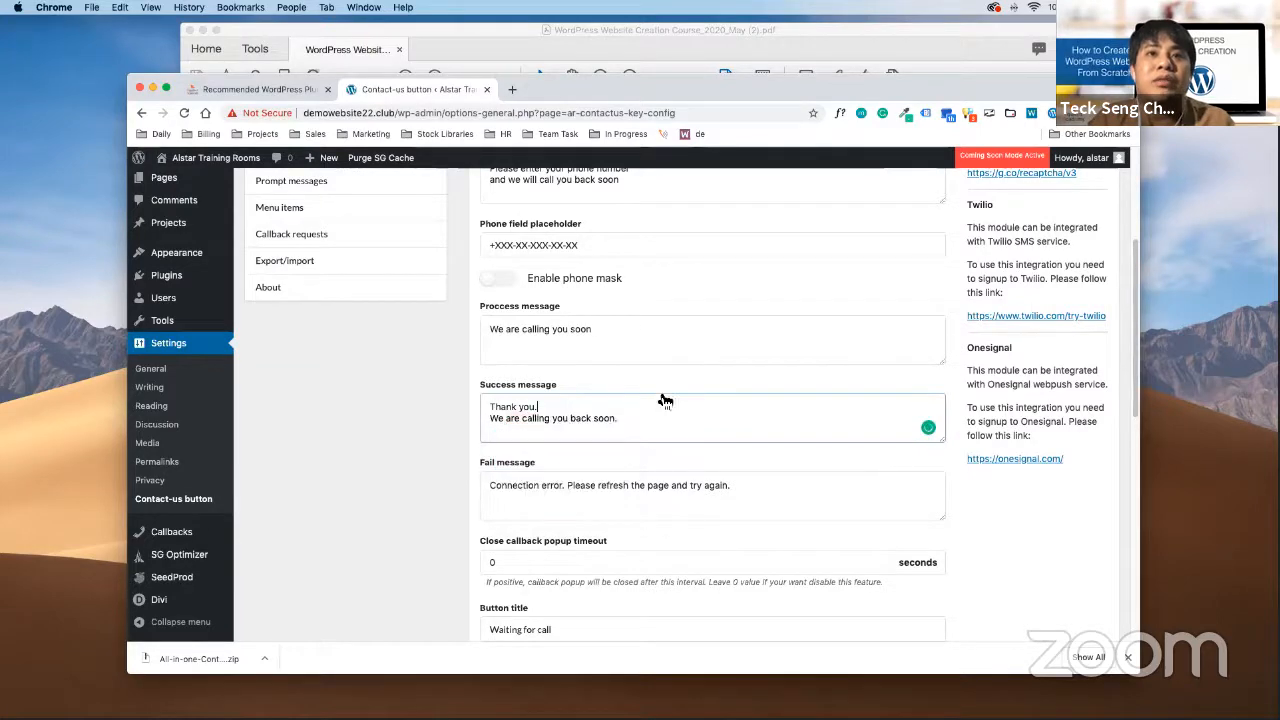
{"action": "scroll", "coordinate": [700, 450], "scroll_direction": "down", "scroll_amount": 10}
{"action": "scroll", "coordinate": [728, 503], "scroll_direction": "down", "scroll_amount": 3}
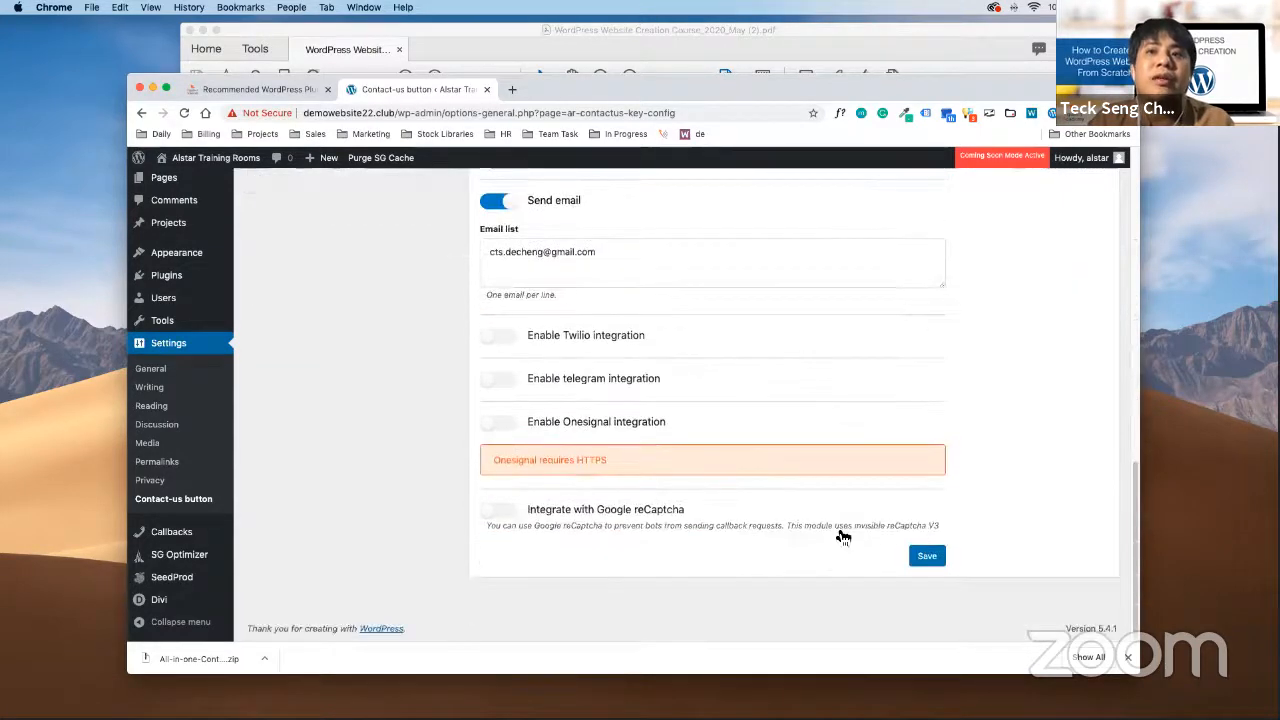
Save the callback popup settings so 'Settings updated' appears
{"action": "left_click", "coordinate": [927, 557]}
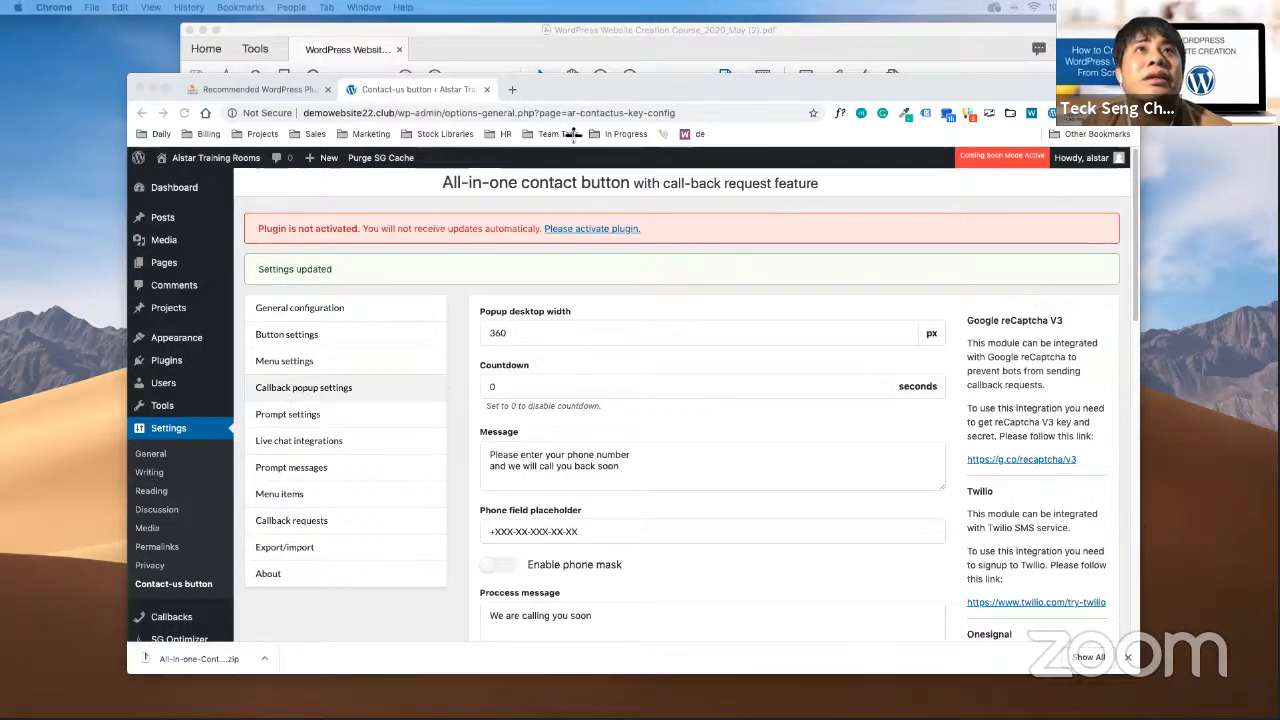
{"action": "left_click_drag", "start_coordinate": [238, 378], "coordinate": [423, 402]}
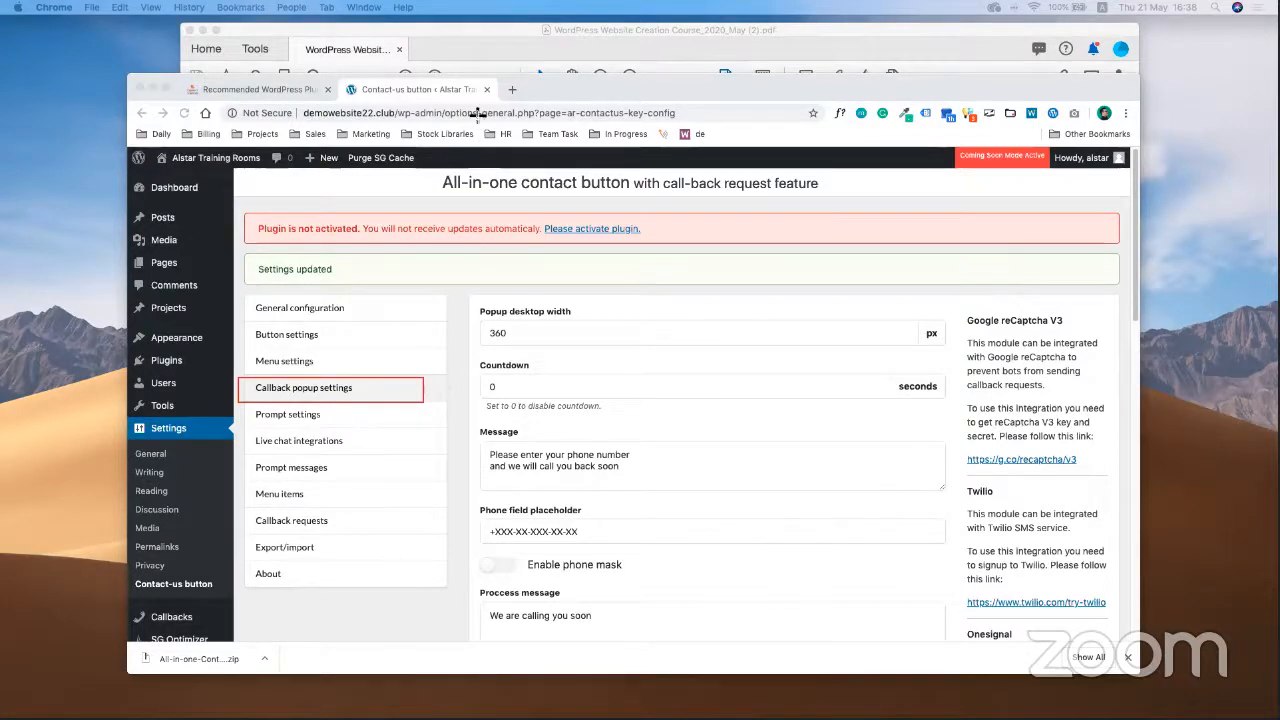
{"action": "scroll", "coordinate": [700, 535], "scroll_direction": "down", "scroll_amount": 1}
{"action": "scroll", "coordinate": [699, 534], "scroll_direction": "down", "scroll_amount": 15}
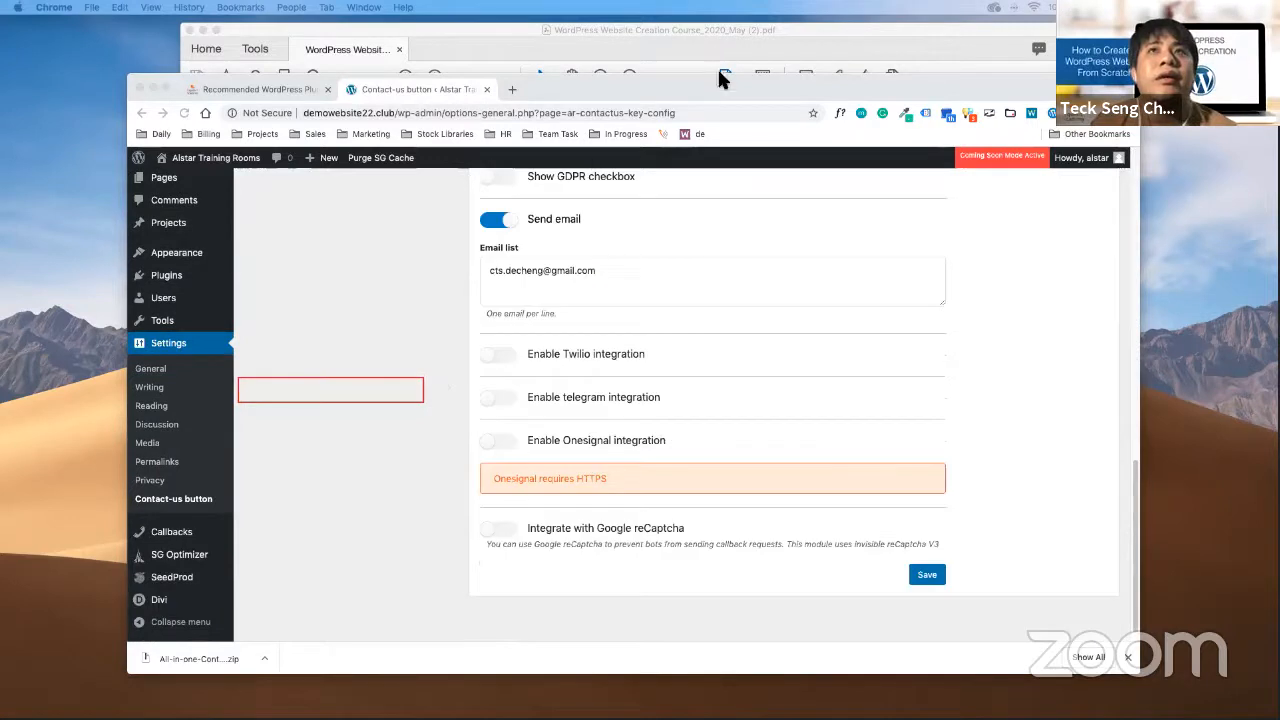
{"action": "left_click", "coordinate": [800, 75]}
{"action": "left_click", "coordinate": [826, 116]}
{"action": "scroll", "coordinate": [548, 288], "scroll_direction": "up", "scroll_amount": 1}
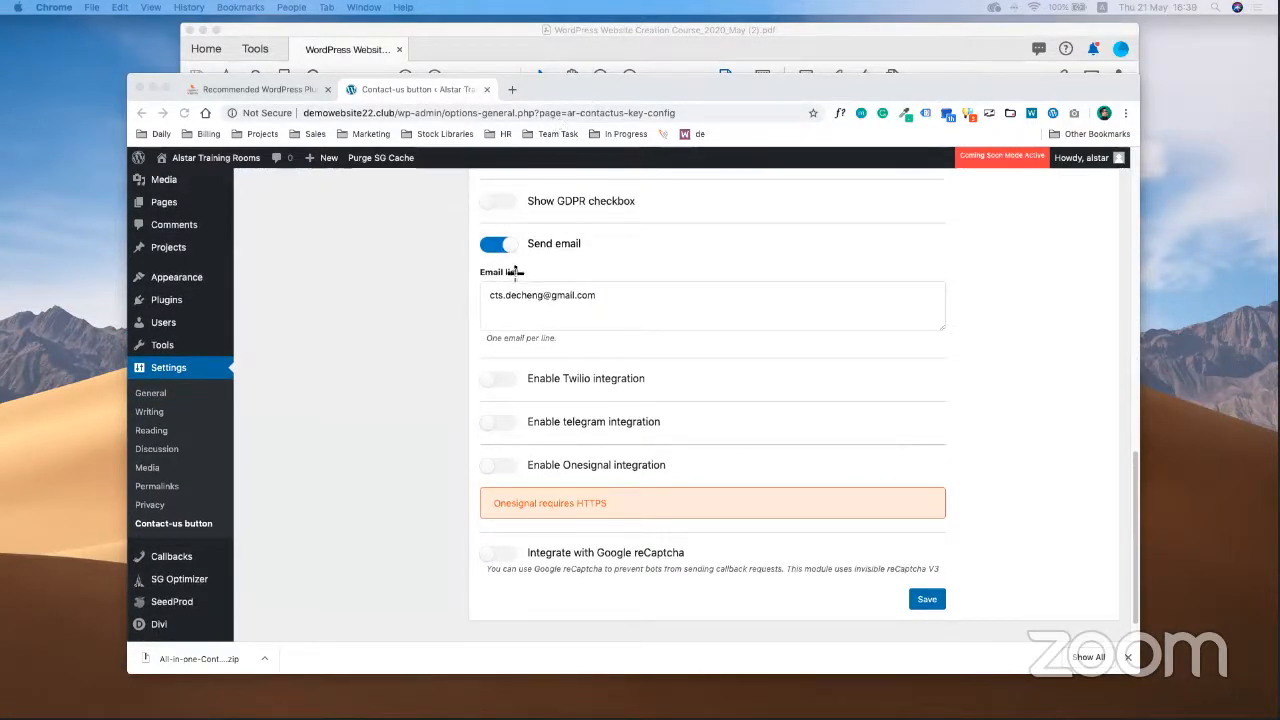
{"action": "left_click_drag", "start_coordinate": [455, 256], "coordinate": [984, 352]}
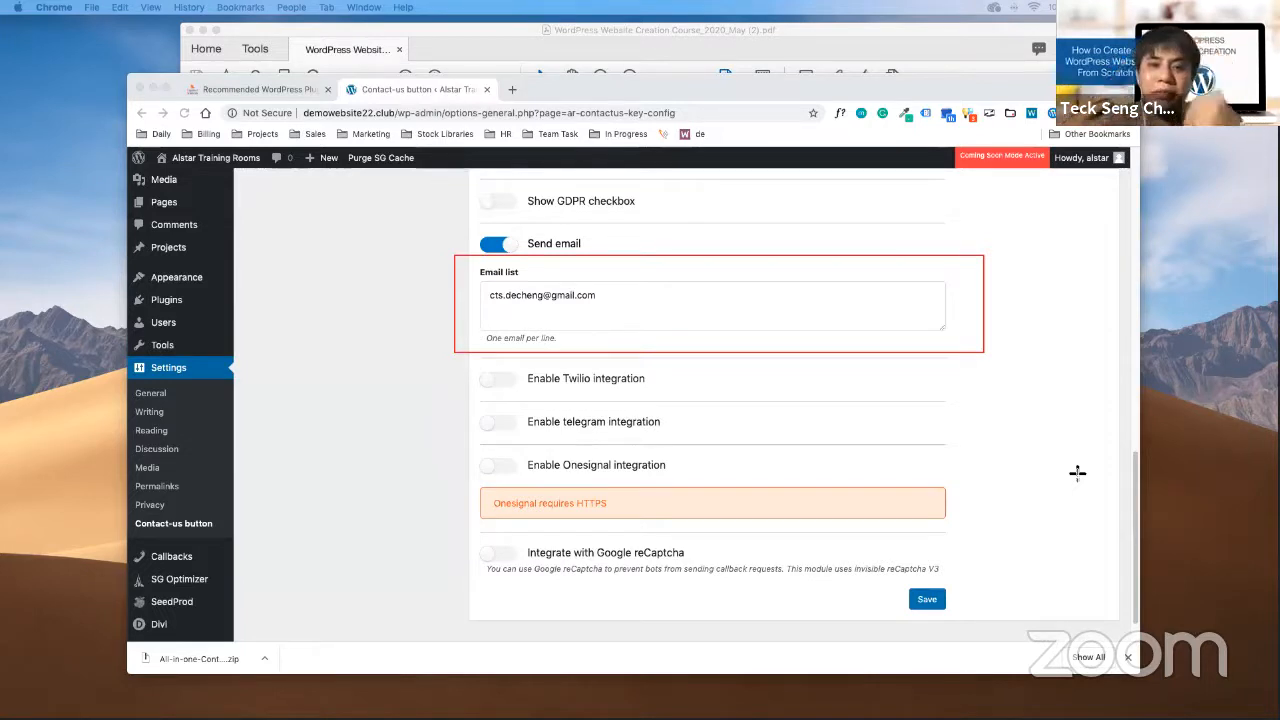
{"action": "left_click_drag", "start_coordinate": [941, 96], "coordinate": [940, 138]}
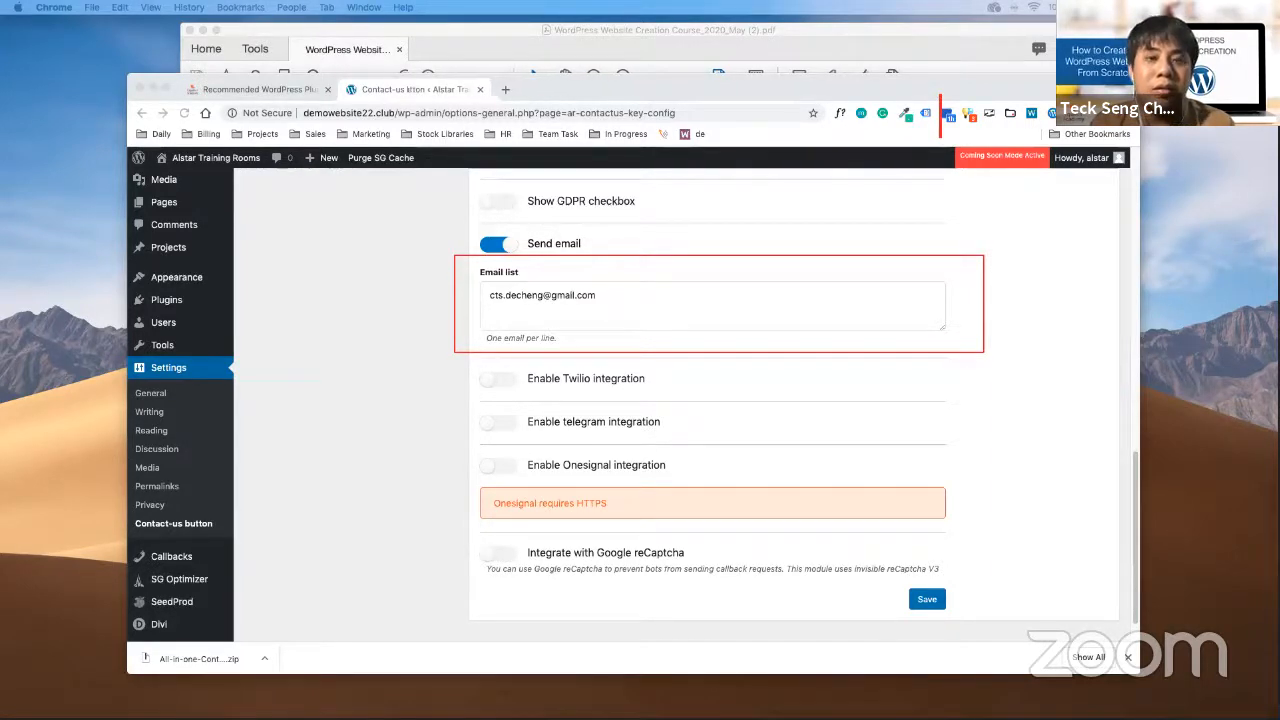
Load lemonade-it.com in Firefox
{"action": "key", "text": "super+Tab"}
{"action": "left_click", "coordinate": [413, 36]}
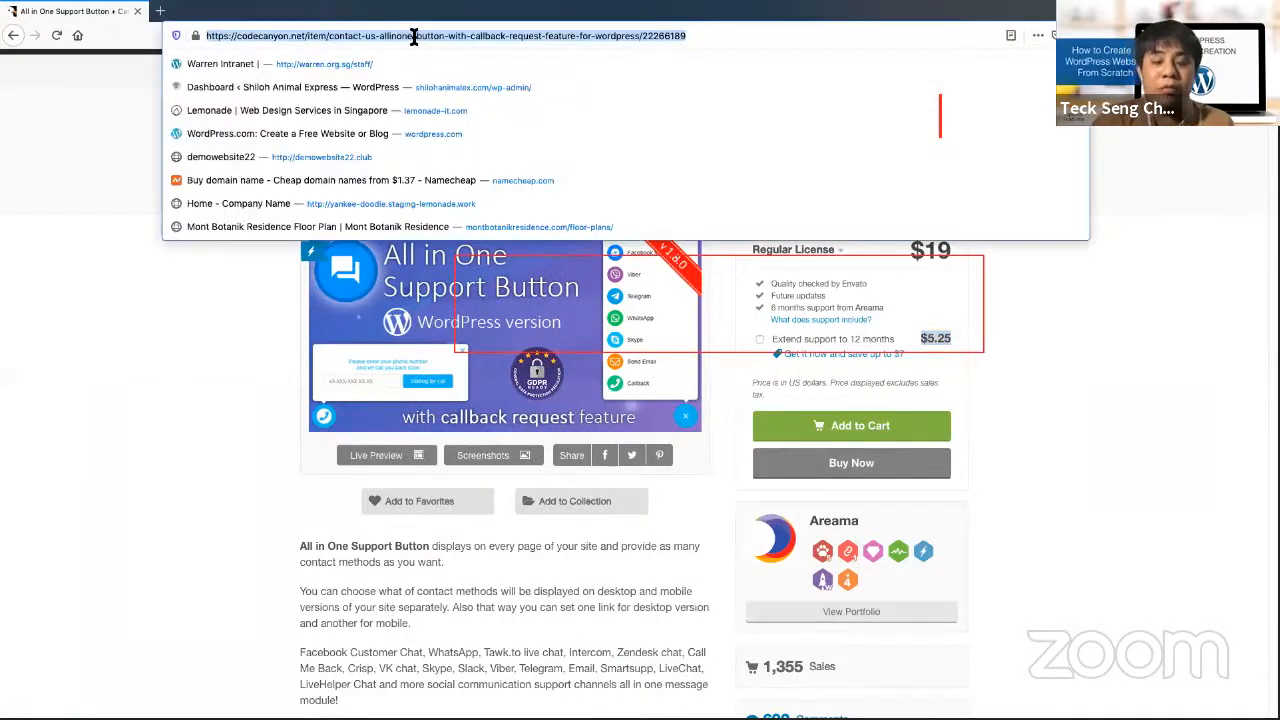
{"action": "type", "text": "lemonade-it.com/"}
{"action": "key", "text": "Return"}
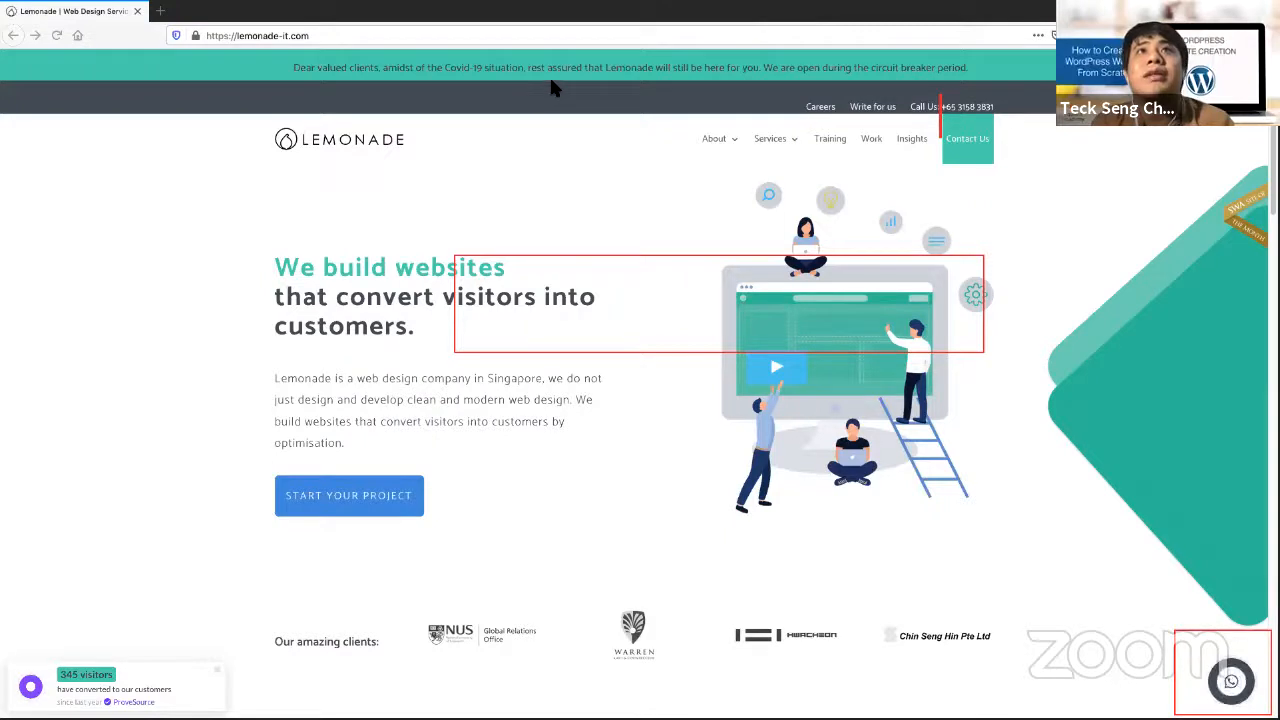
{"action": "left_click_drag", "start_coordinate": [1026, 577], "coordinate": [1181, 648]}
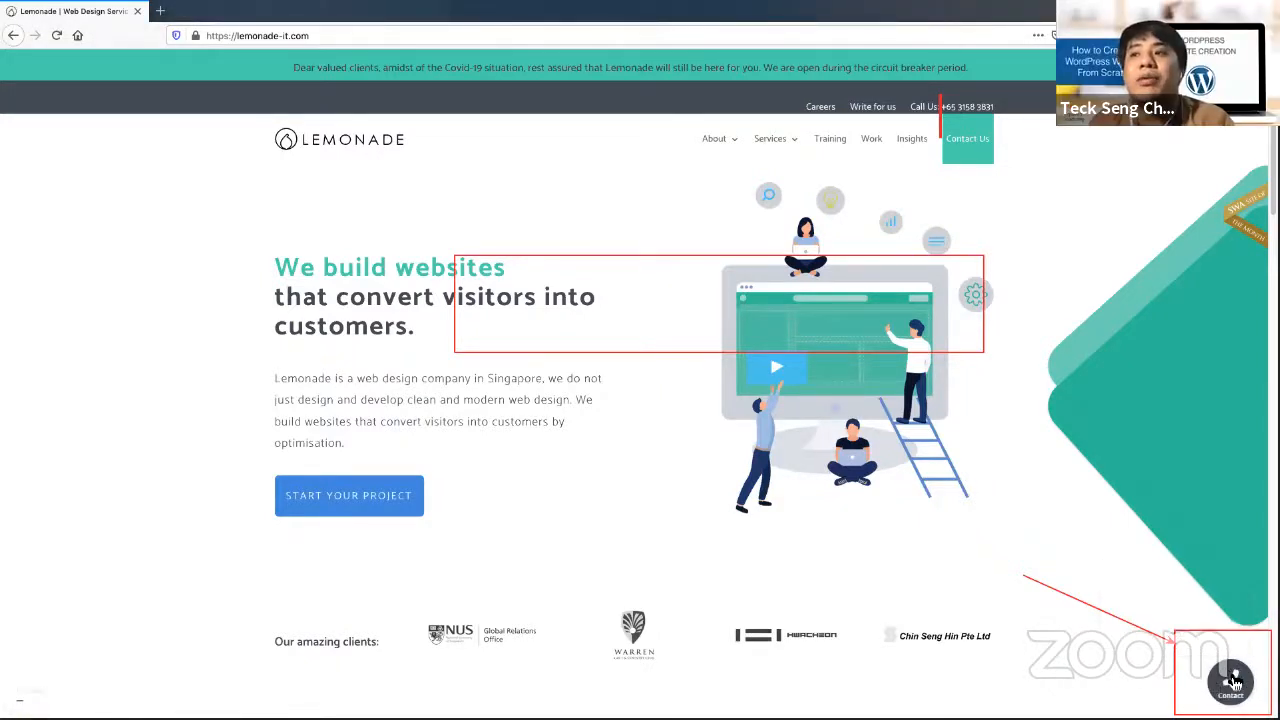
Submit a Callback request with a test phone number, then return to WordPress
{"action": "left_click", "coordinate": [1234, 683]}
{"action": "left_click", "coordinate": [1176, 628]}
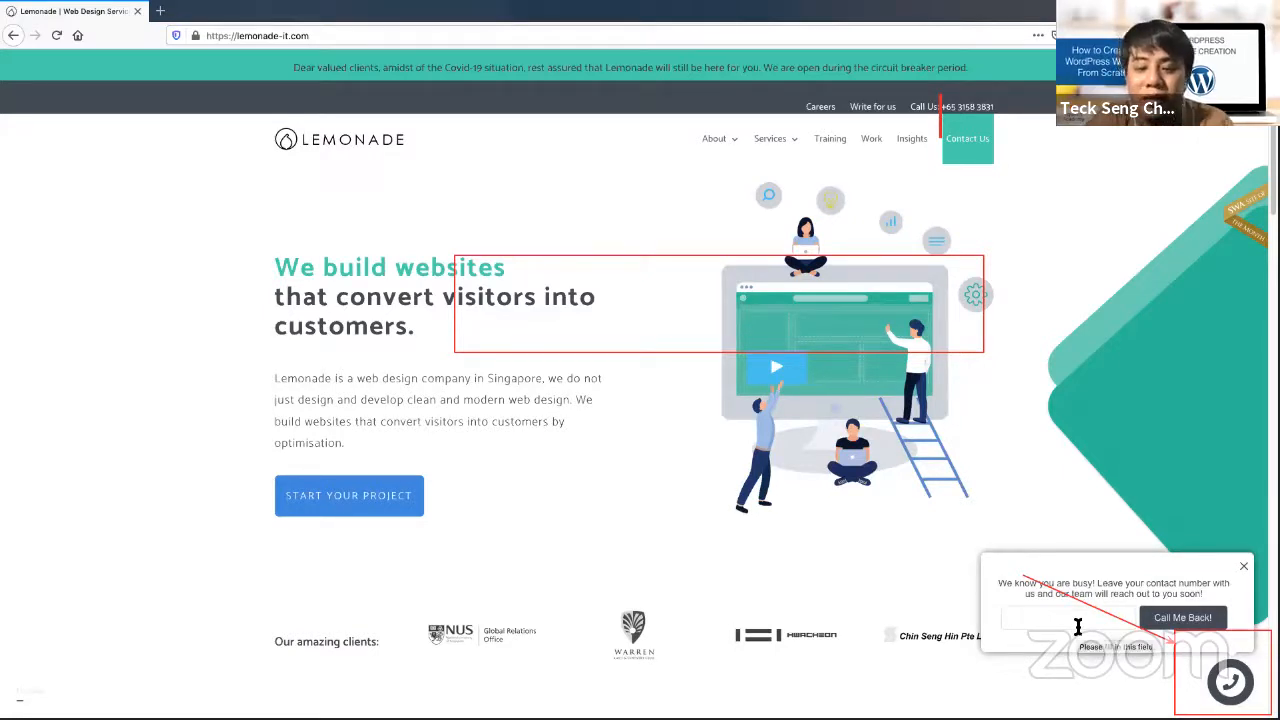
{"action": "type", "text": "4516785"}
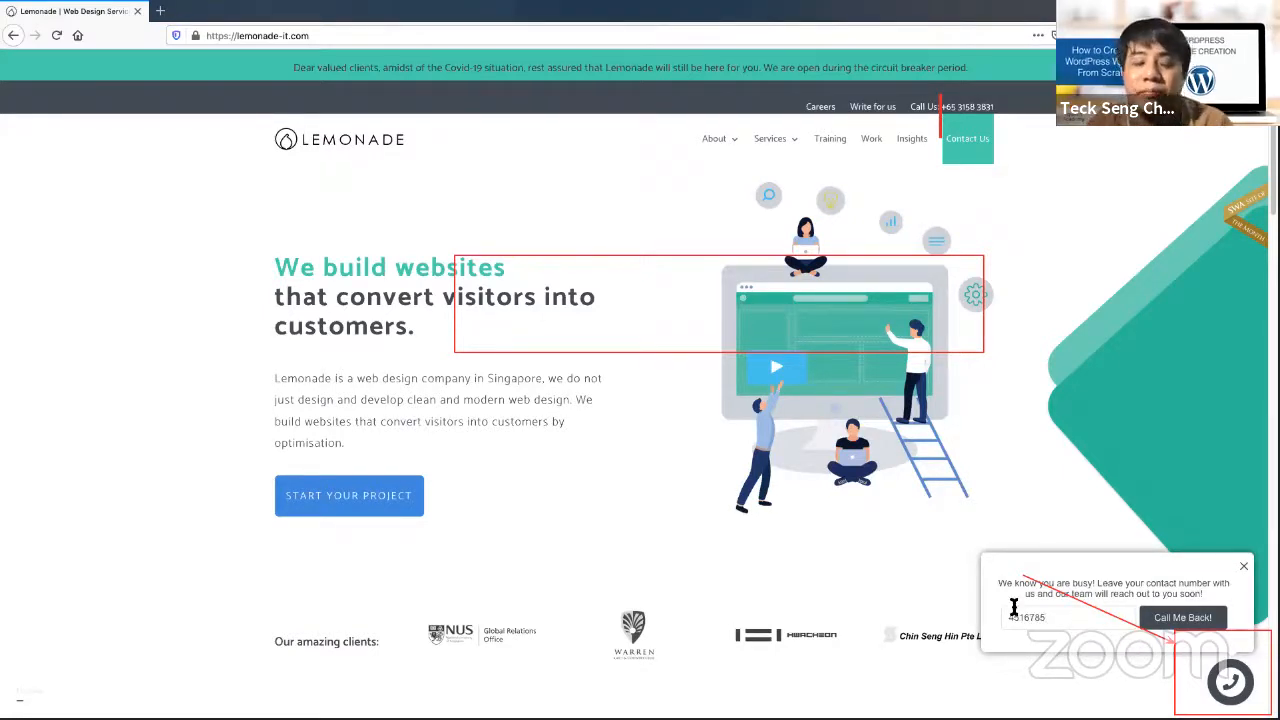
{"action": "double_click", "coordinate": [1014, 607]}
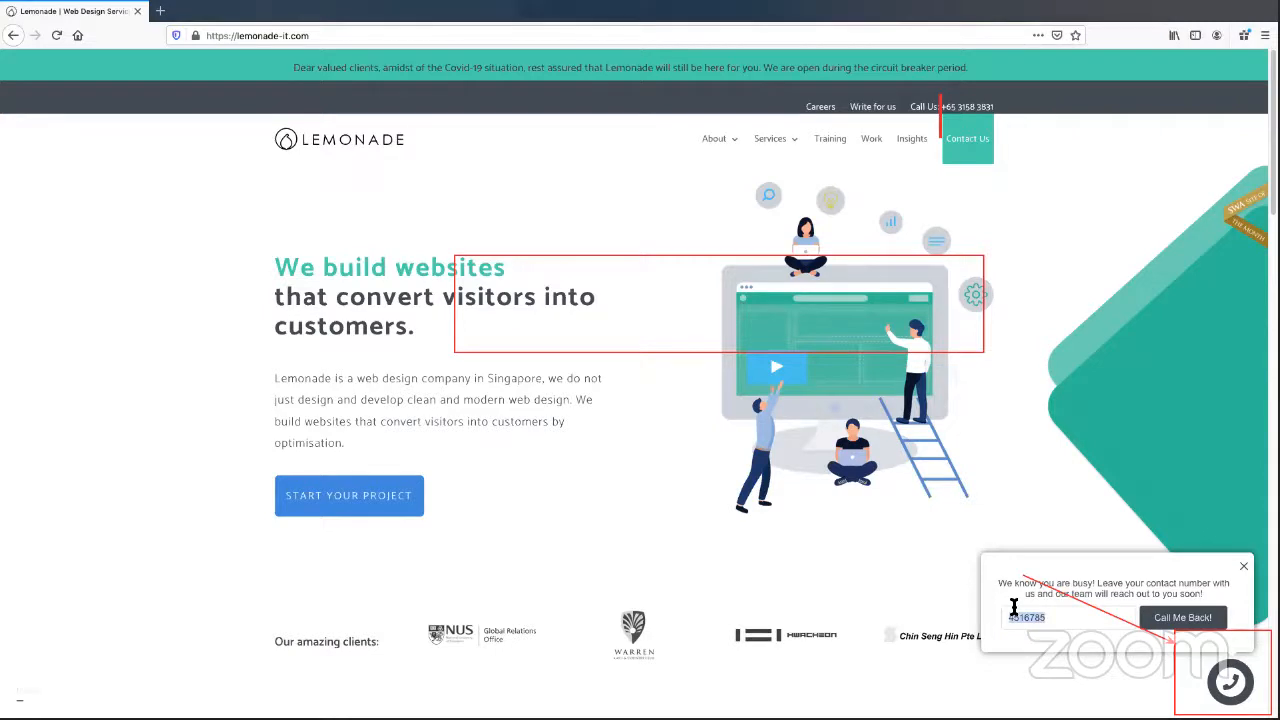
{"action": "type", "text": "1234"}
{"action": "left_click", "coordinate": [1162, 626]}
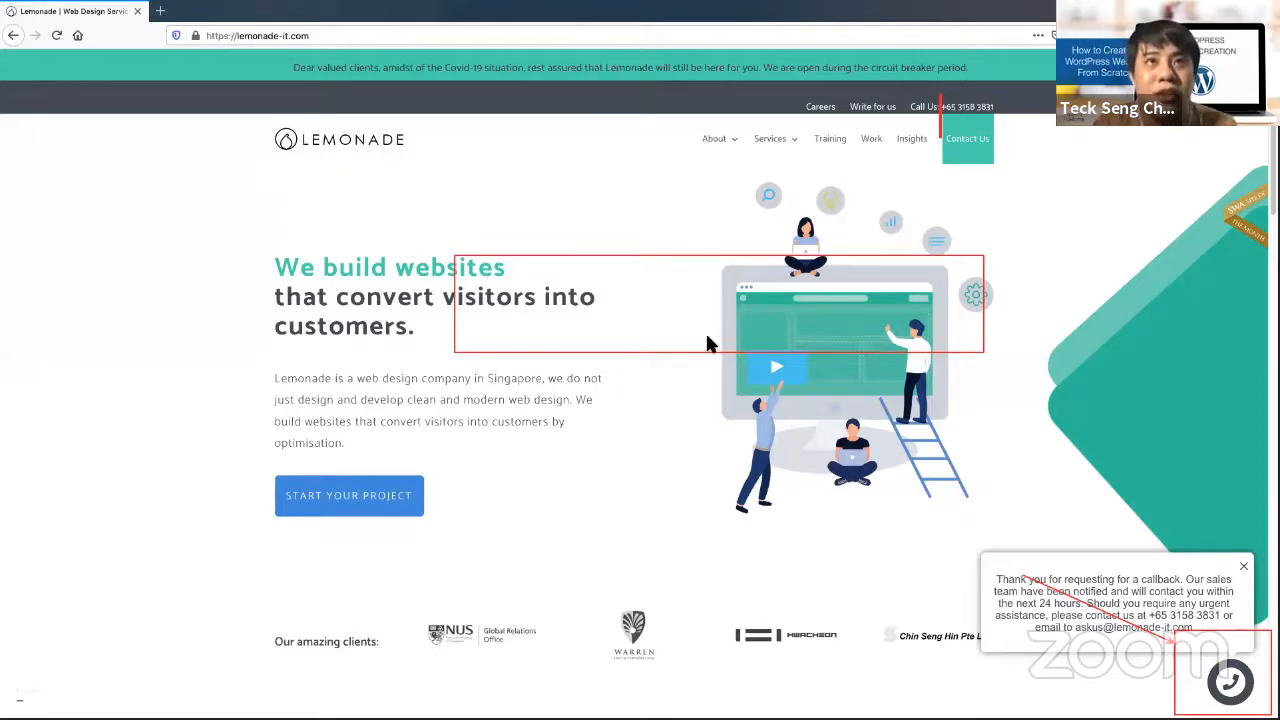
{"action": "key", "text": "ctrl+Up"}
{"action": "left_click", "coordinate": [465, 351]}
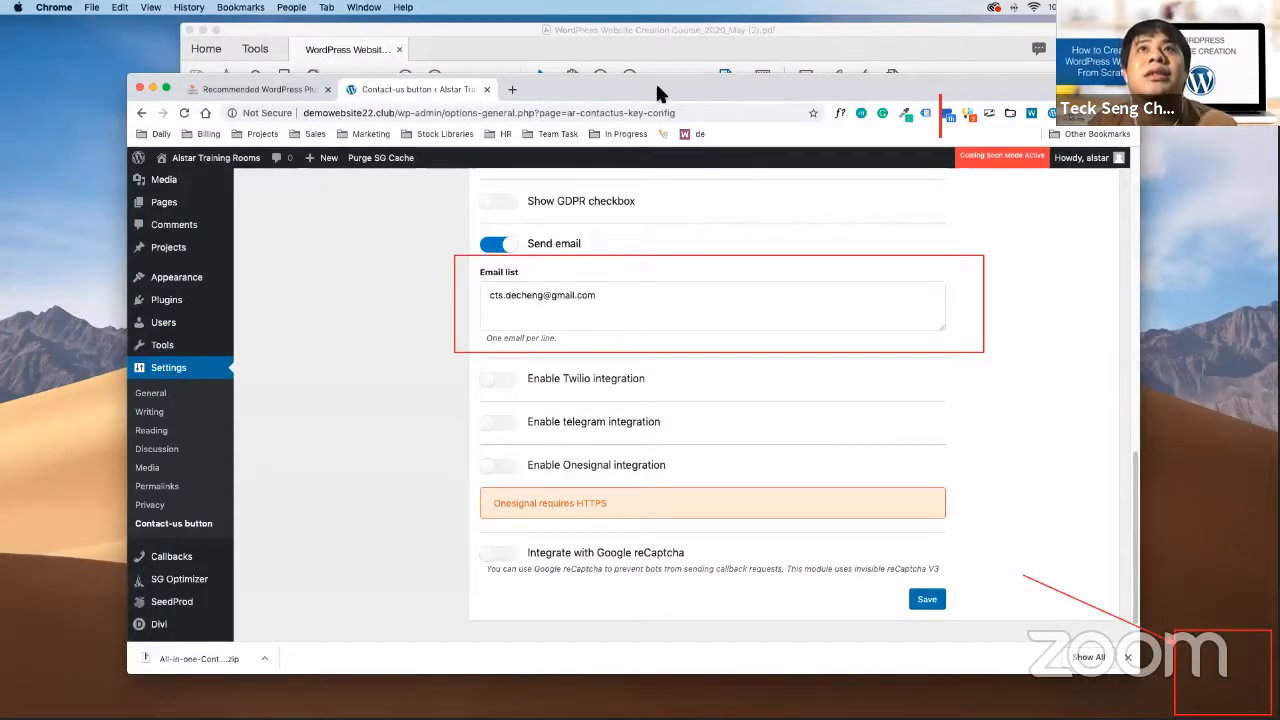
{"action": "left_click", "coordinate": [1142, 633]}
{"action": "left_click", "coordinate": [1182, 662]}
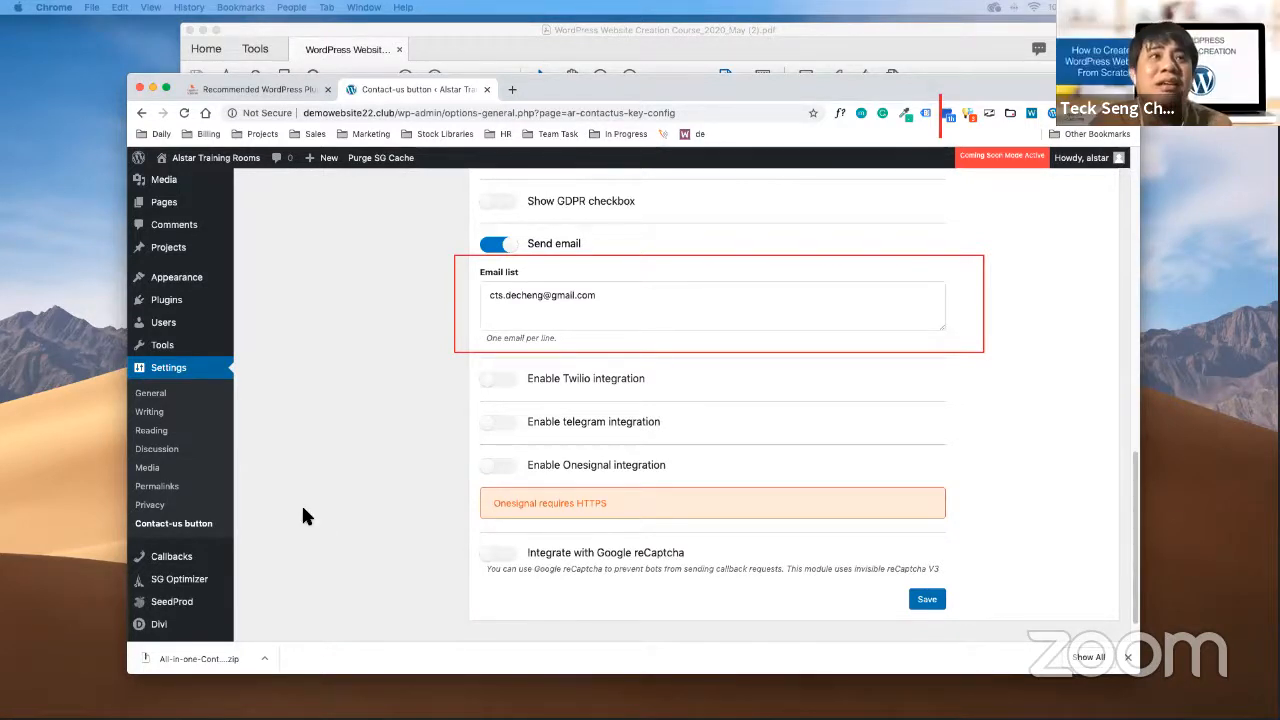
{"action": "left_click", "coordinate": [805, 70]}
{"action": "left_click", "coordinate": [793, 107]}
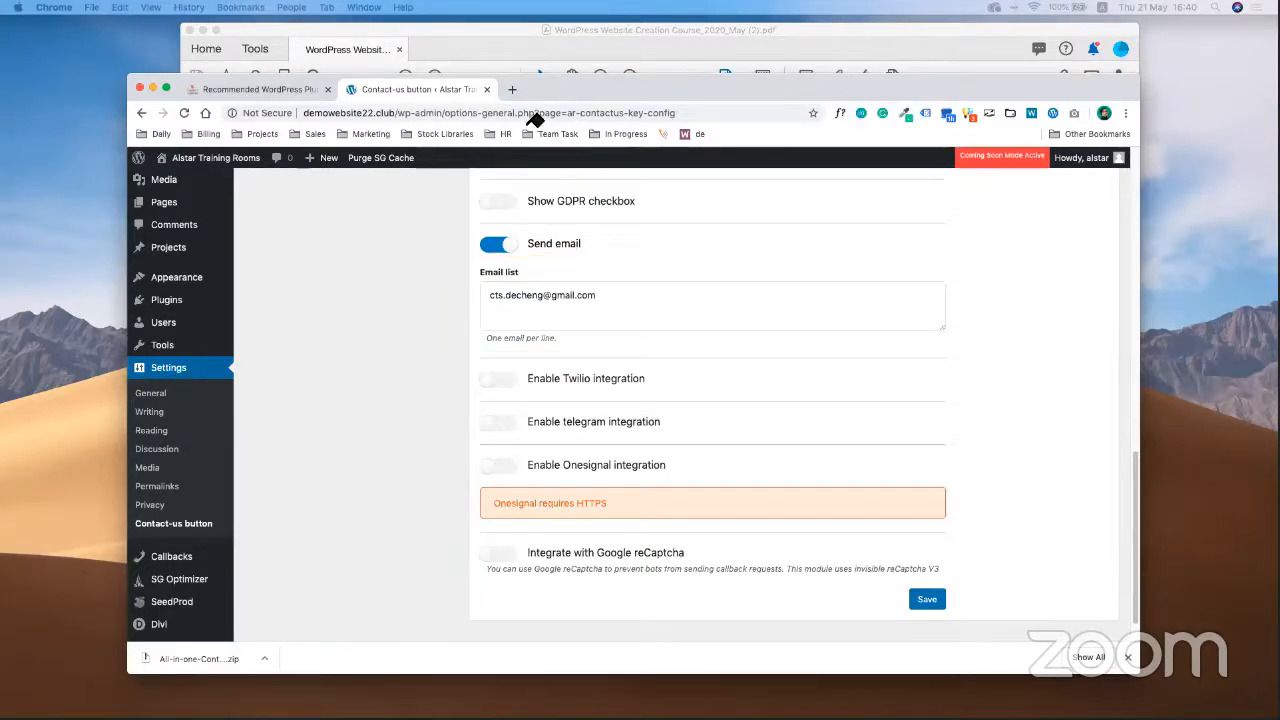
{"action": "scroll", "coordinate": [490, 420], "scroll_direction": "up", "scroll_amount": 5}
{"action": "scroll", "coordinate": [373, 342], "scroll_direction": "up", "scroll_amount": 4}
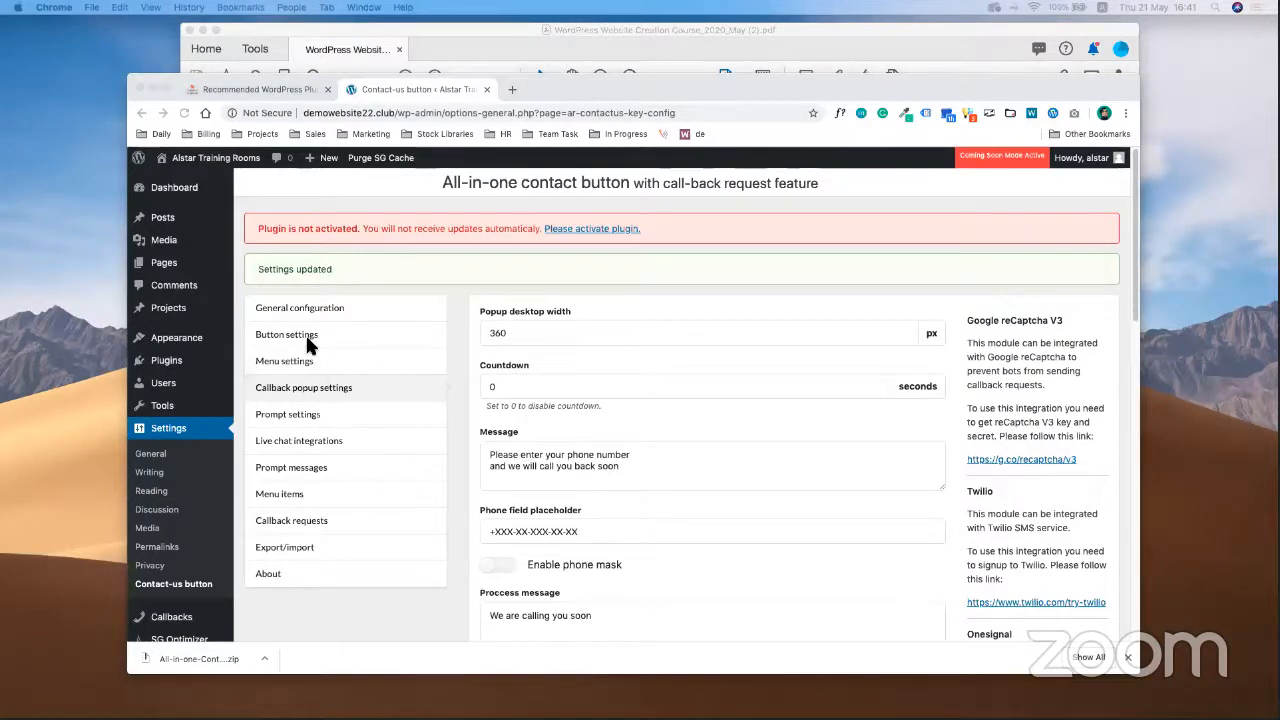
Return to the WordPress admin and show the Installed Plugins list
{"action": "left_click", "coordinate": [403, 333]}
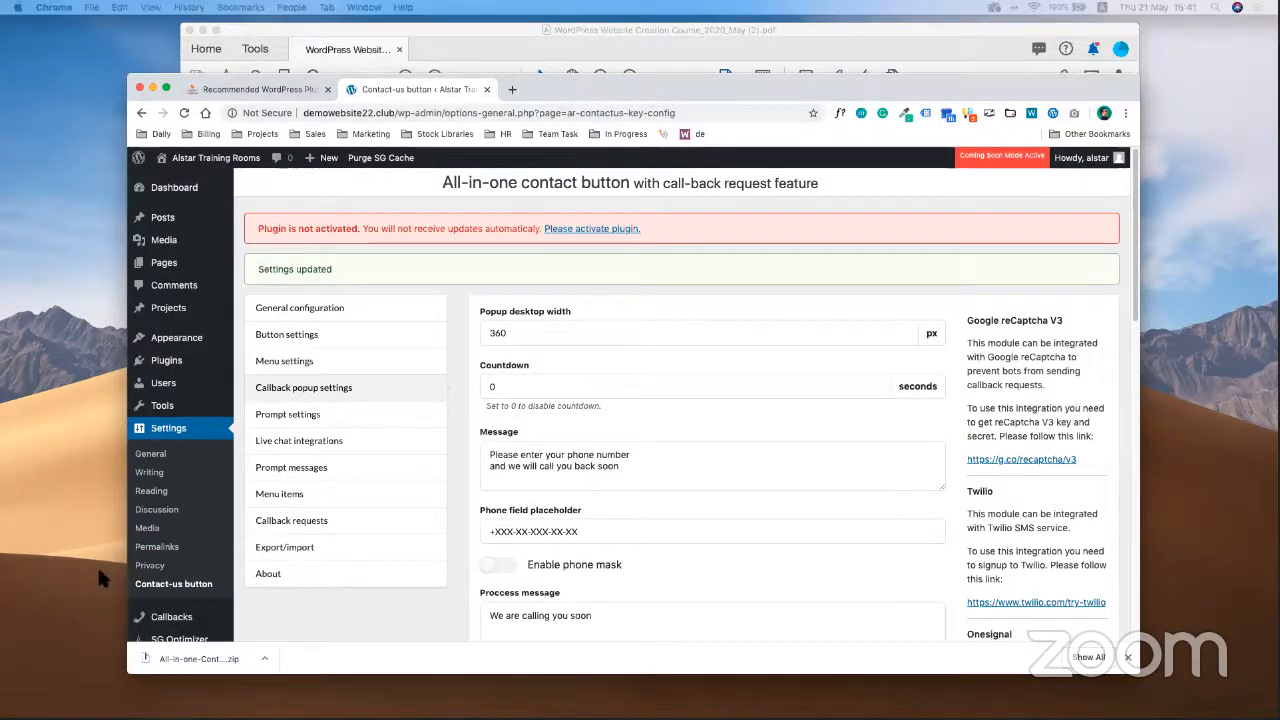
{"action": "left_click_drag", "start_coordinate": [100, 563], "coordinate": [259, 606]}
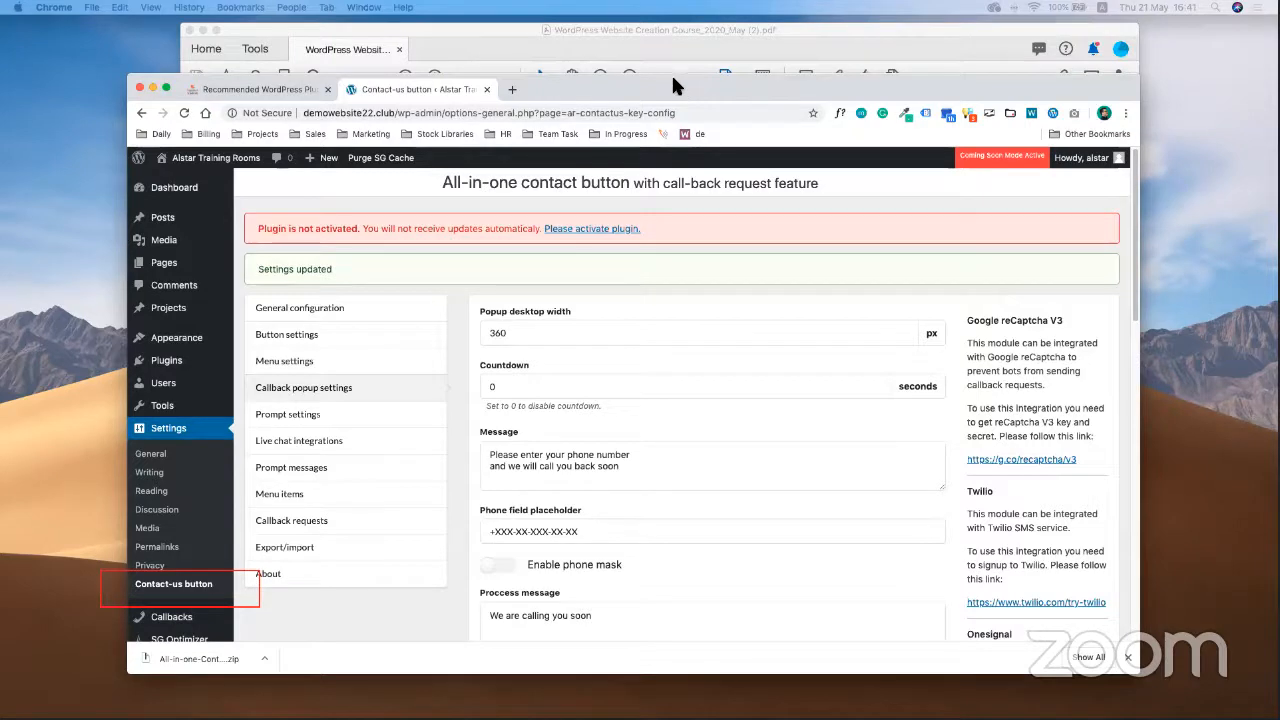
{"action": "left_click", "coordinate": [259, 590]}
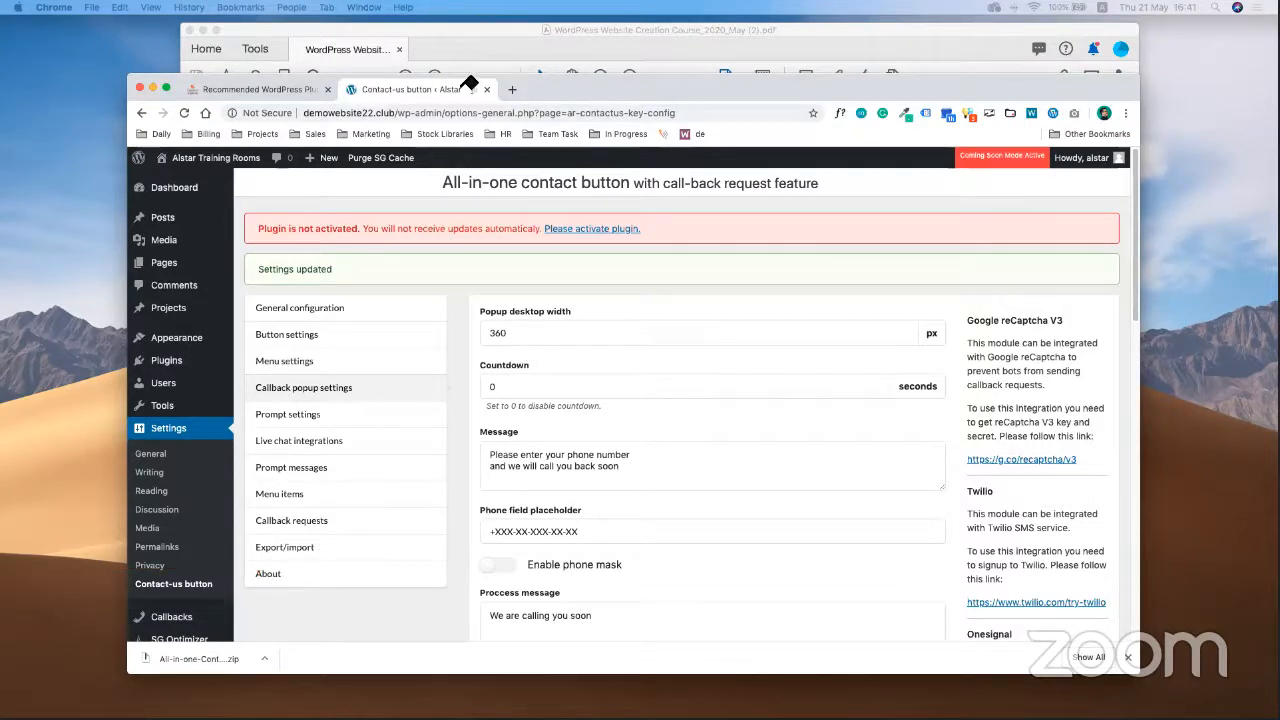
{"action": "left_click", "coordinate": [180, 362]}
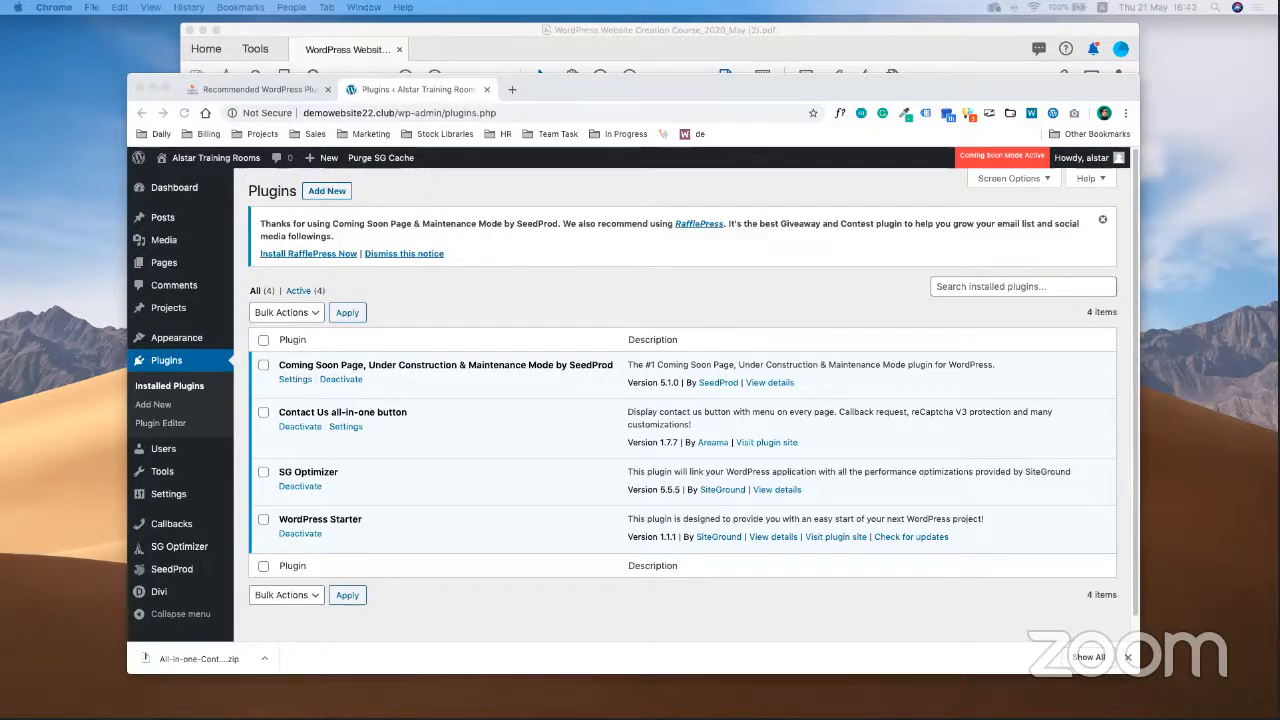
Open the contact button's Callback popup settings and review the saved 'We are calling you soon' messages
{"action": "left_click", "coordinate": [345, 439]}
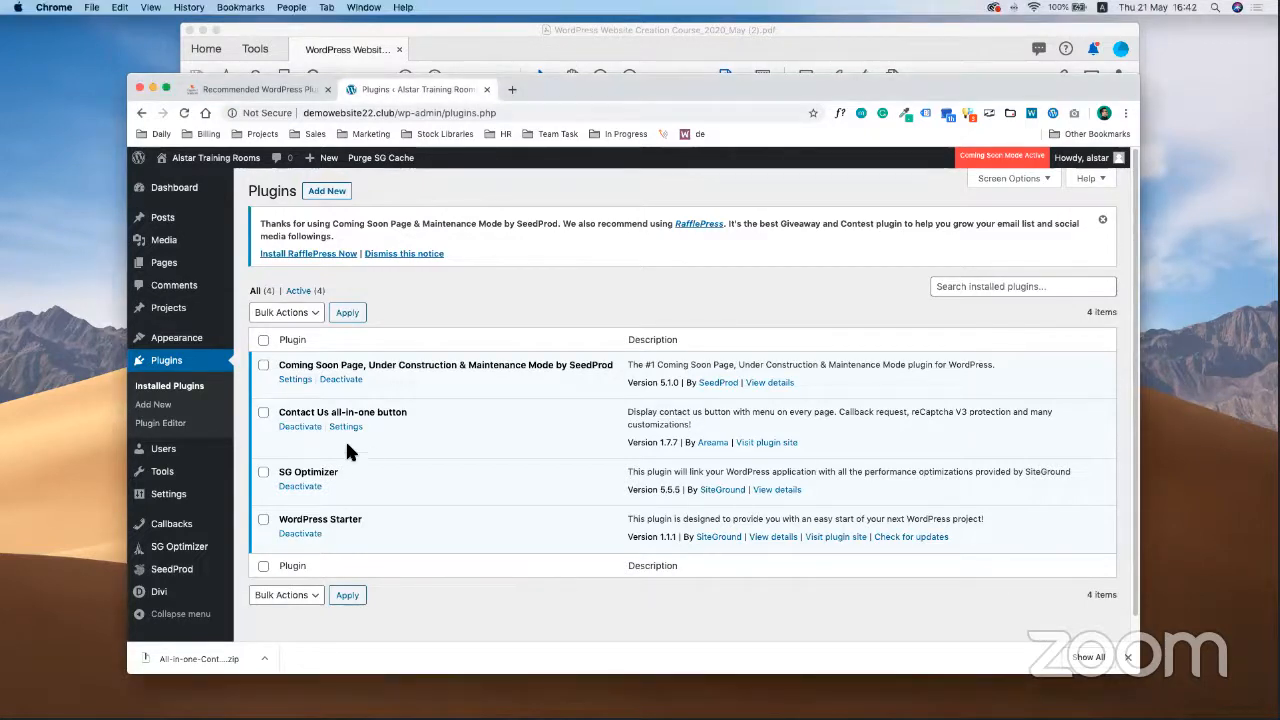
{"action": "left_click", "coordinate": [345, 427]}
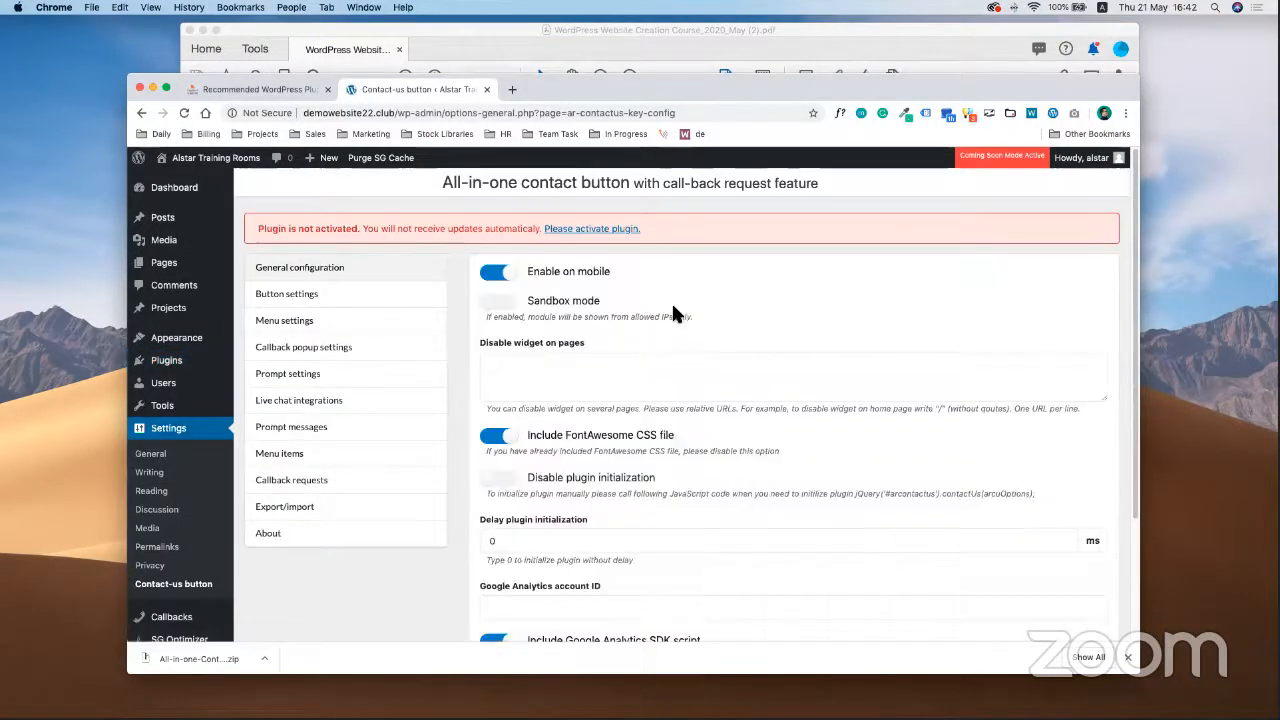
{"action": "scroll", "coordinate": [651, 463], "scroll_direction": "down", "scroll_amount": 5}
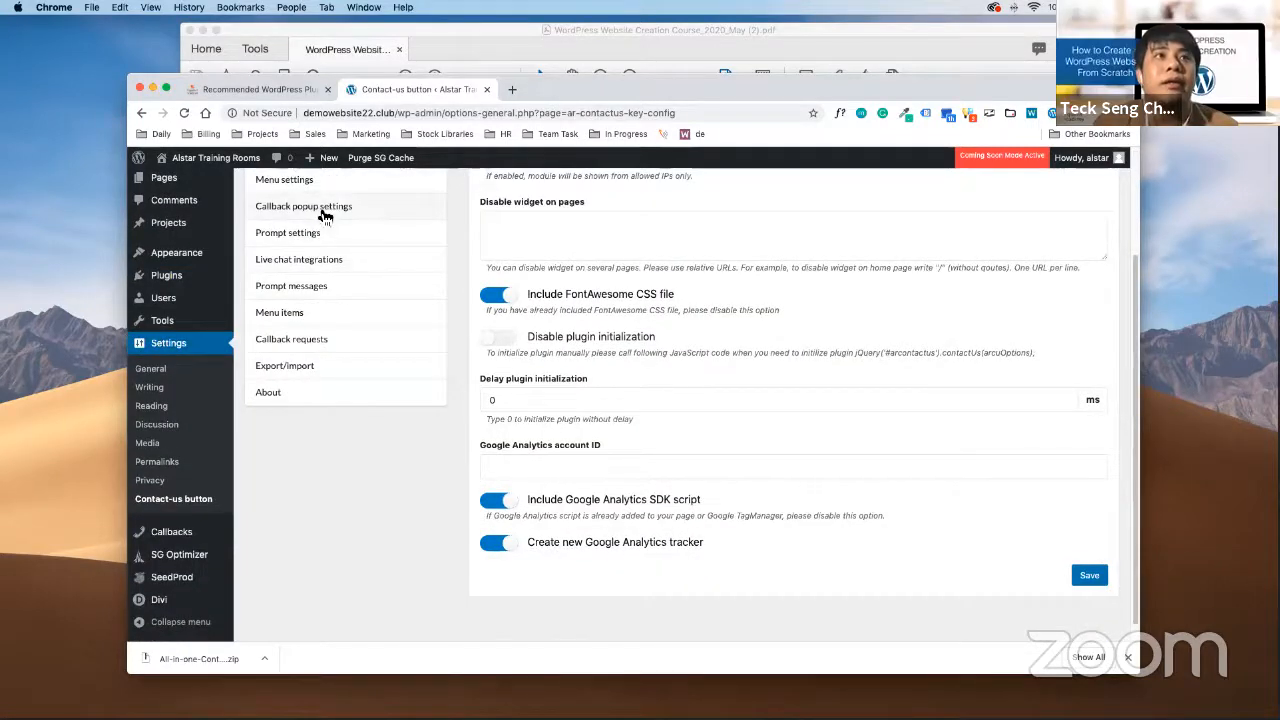
{"action": "left_click", "coordinate": [318, 208]}
{"action": "scroll", "coordinate": [674, 414], "scroll_direction": "down", "scroll_amount": 10}
{"action": "scroll", "coordinate": [663, 472], "scroll_direction": "up", "scroll_amount": 3}
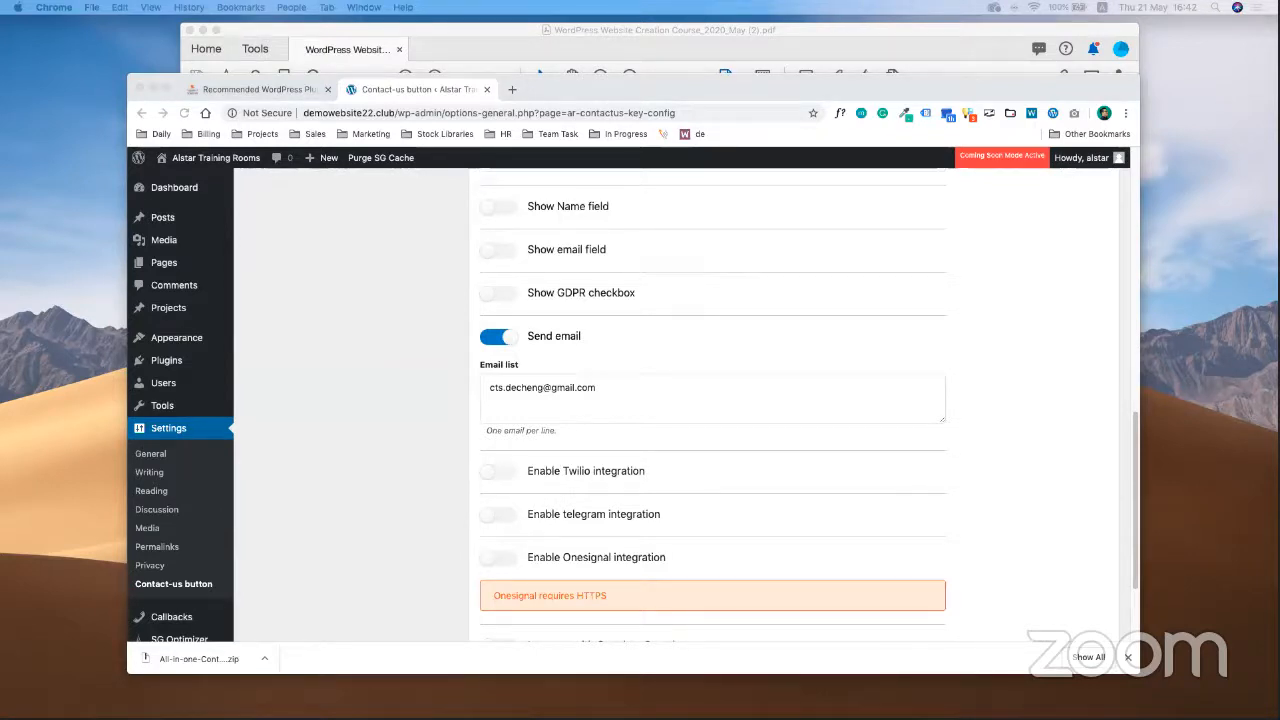
{"action": "left_click", "coordinate": [453, 535]}
{"action": "scroll", "coordinate": [441, 525], "scroll_direction": "up", "scroll_amount": 4}
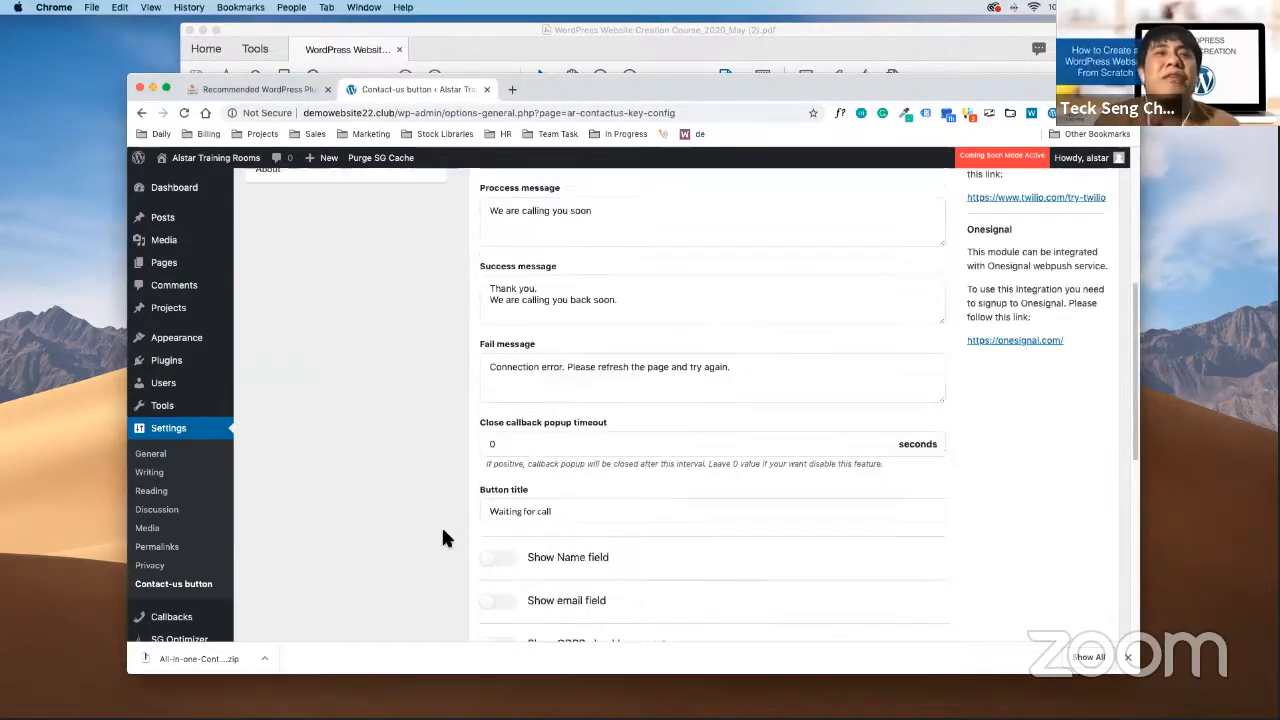
{"action": "scroll", "coordinate": [441, 525], "scroll_direction": "up", "scroll_amount": 5}
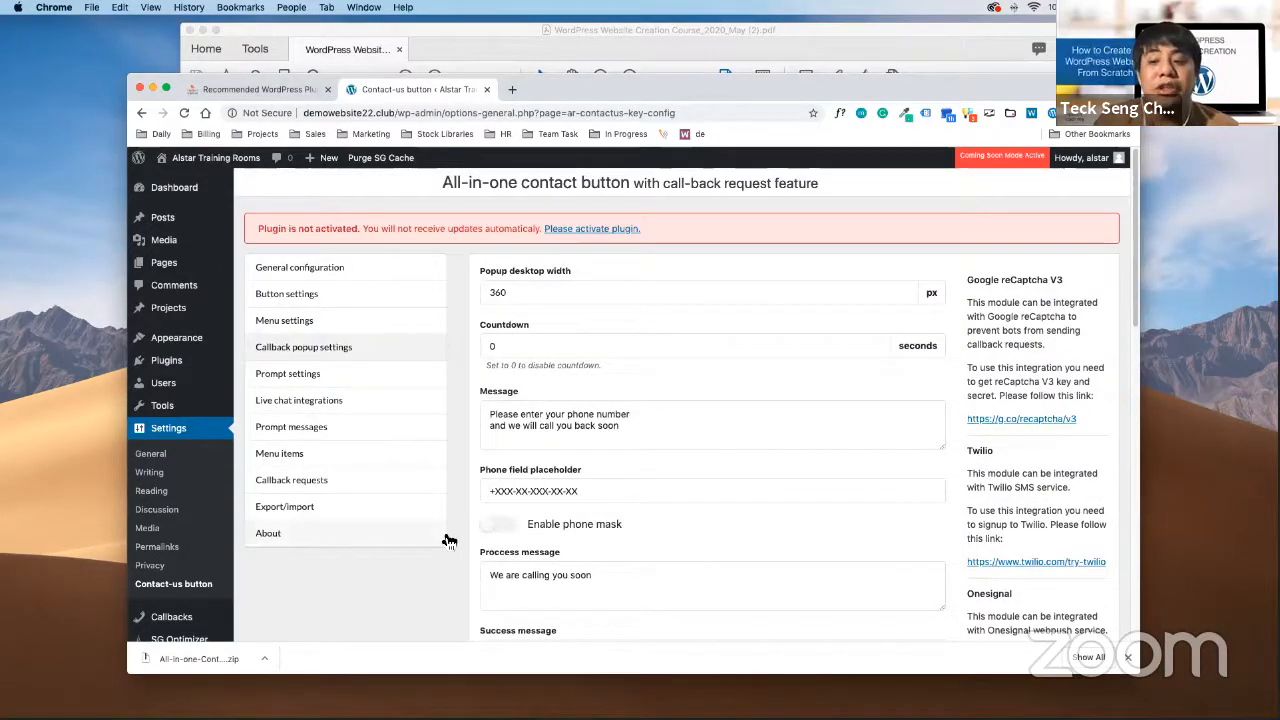
{"action": "scroll", "coordinate": [424, 523], "scroll_direction": "down", "scroll_amount": 1}
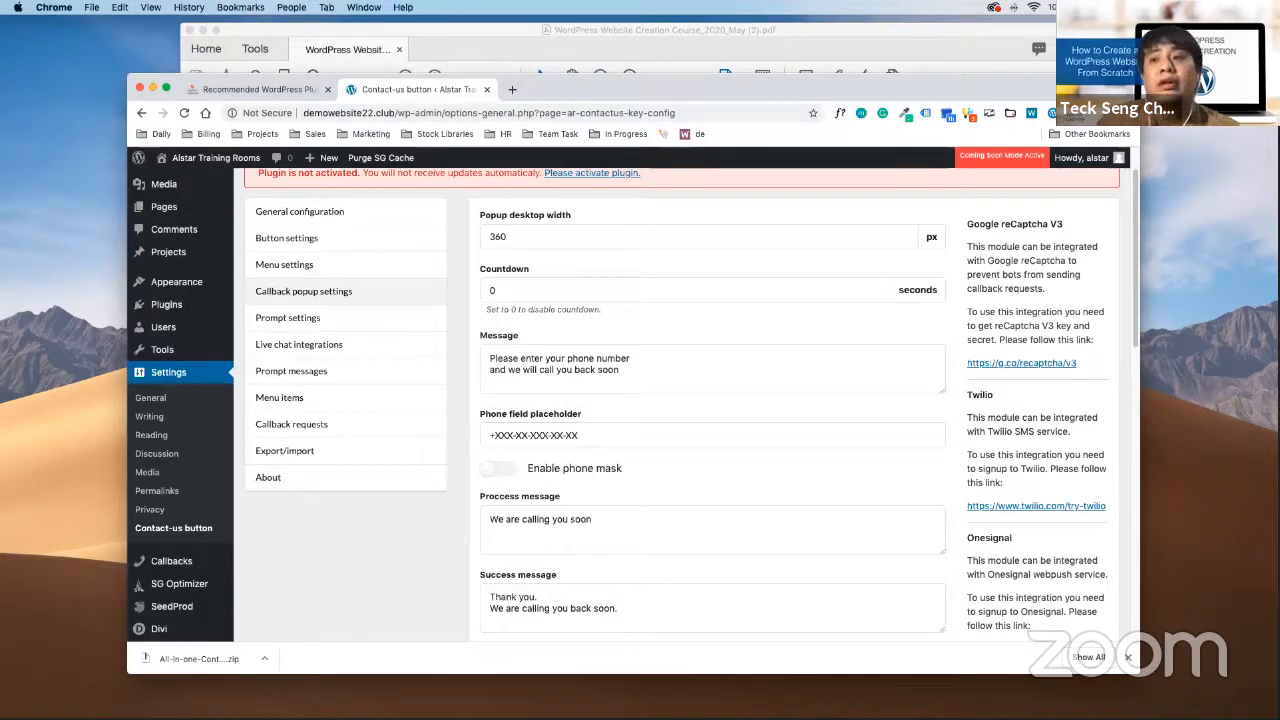
{"action": "key", "text": "ctrl+Up"}
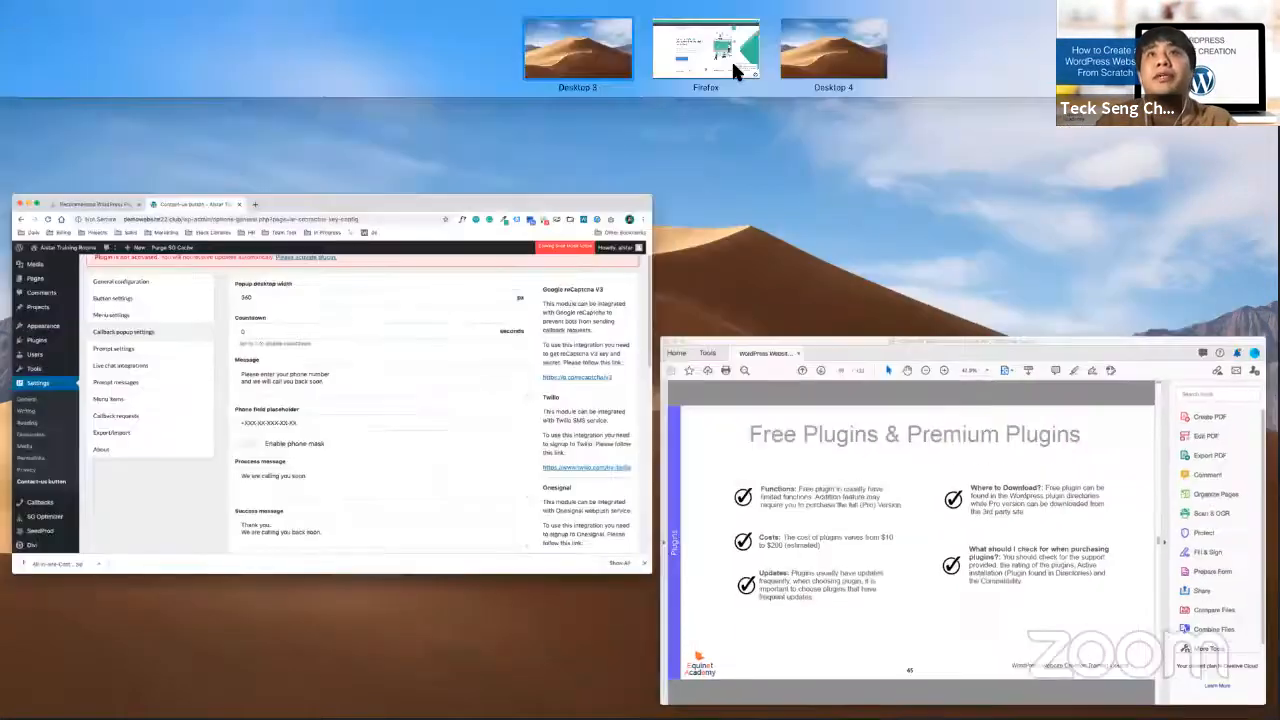
In Firefox, launch a WhatsApp chat from the Lemonade site's contact button, then return to WordPress
{"action": "left_click", "coordinate": [731, 59]}
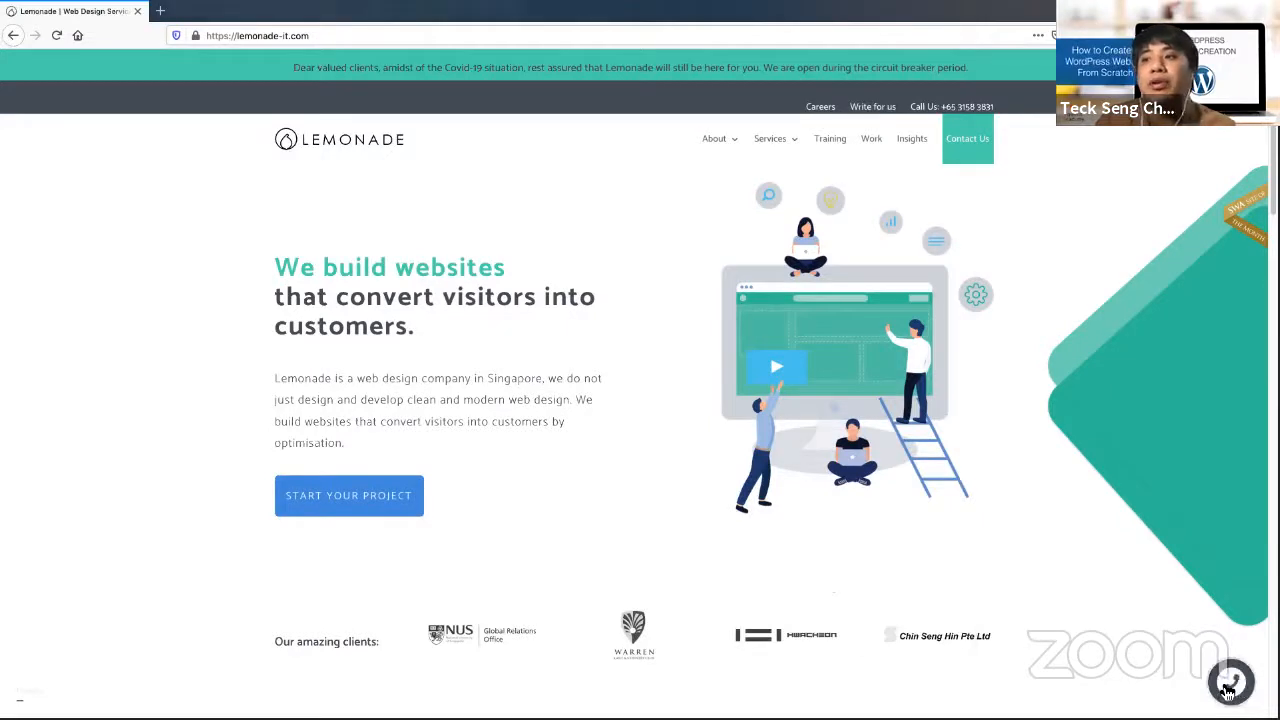
{"action": "left_click", "coordinate": [1230, 688]}
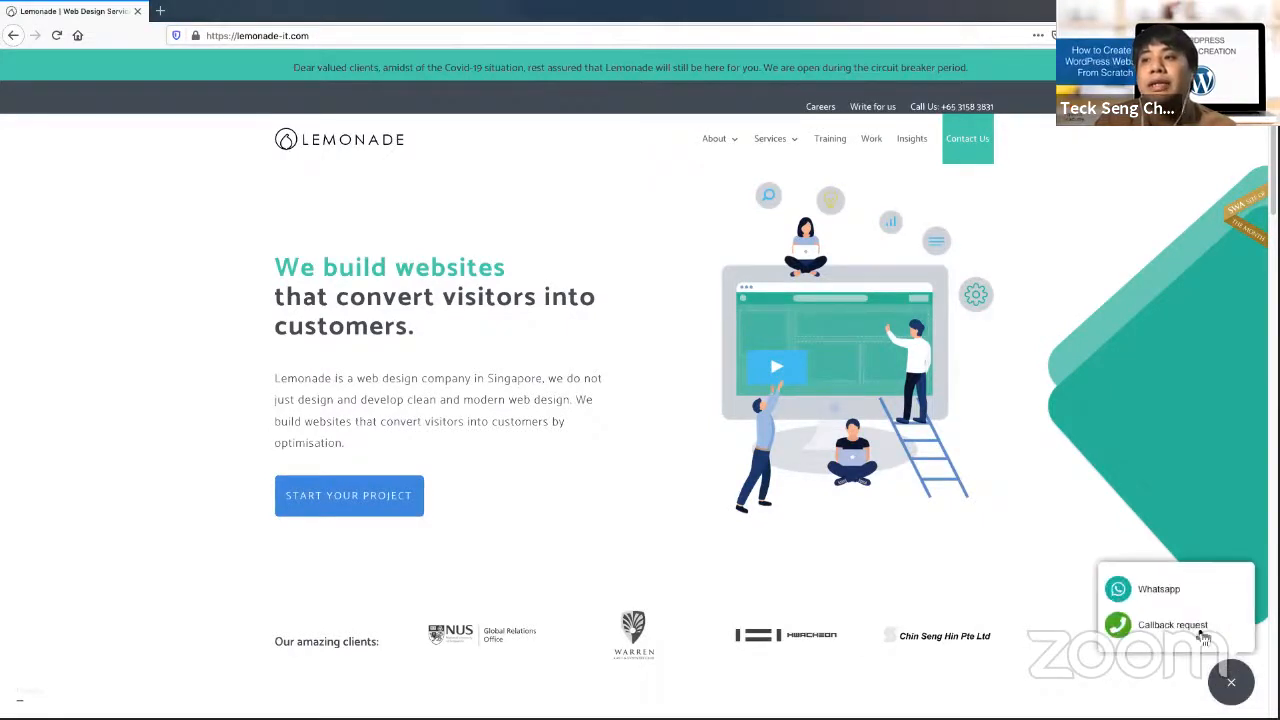
{"action": "left_click", "coordinate": [1172, 590]}
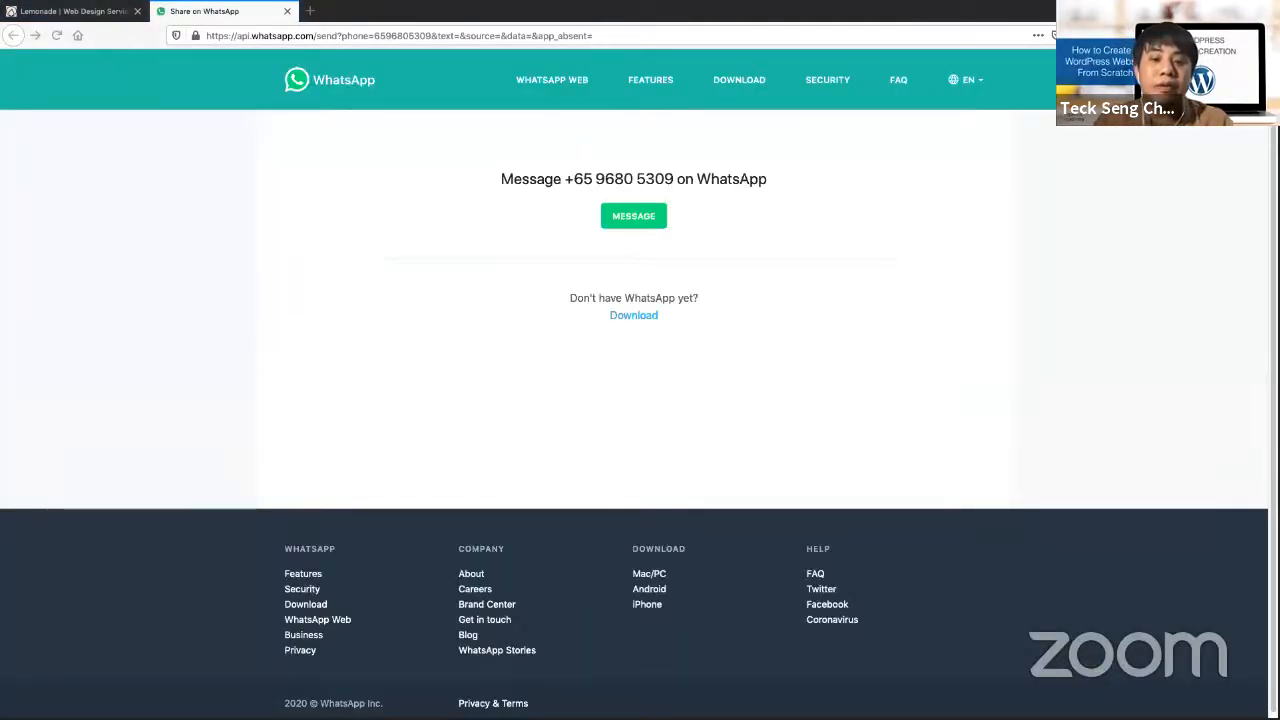
{"action": "key", "text": "ctrl+Up"}
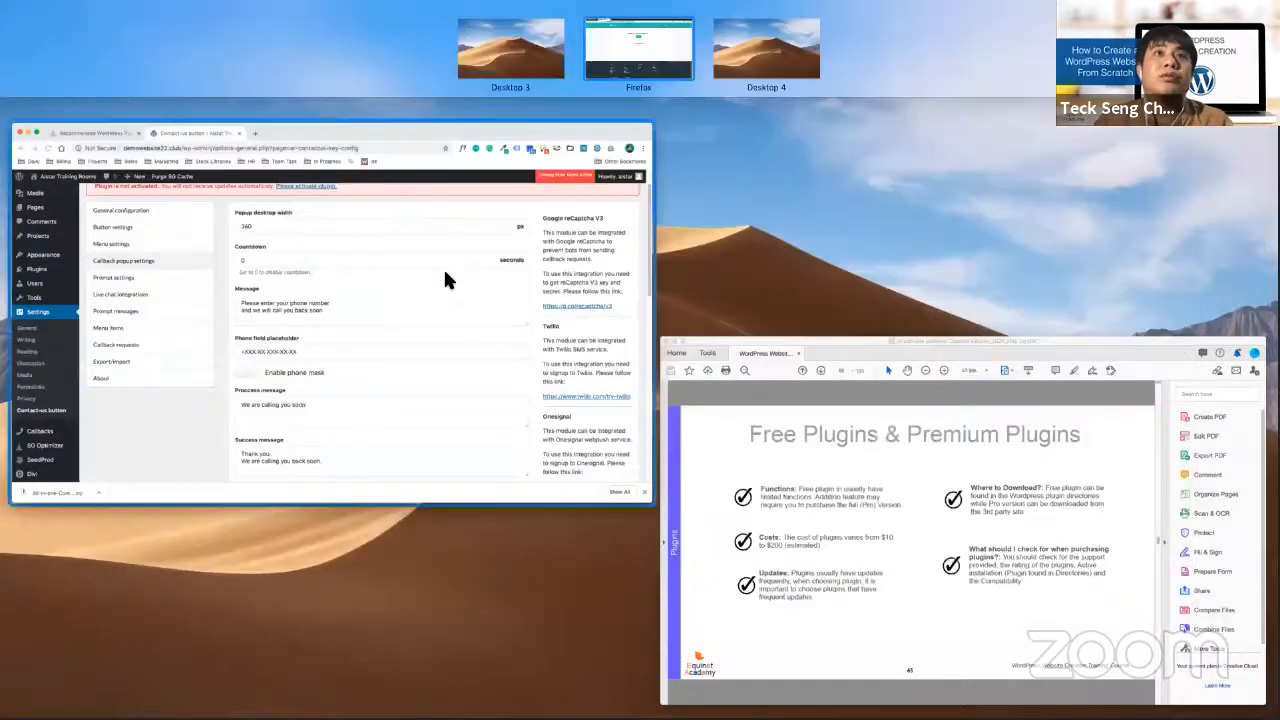
{"action": "left_click", "coordinate": [443, 267]}
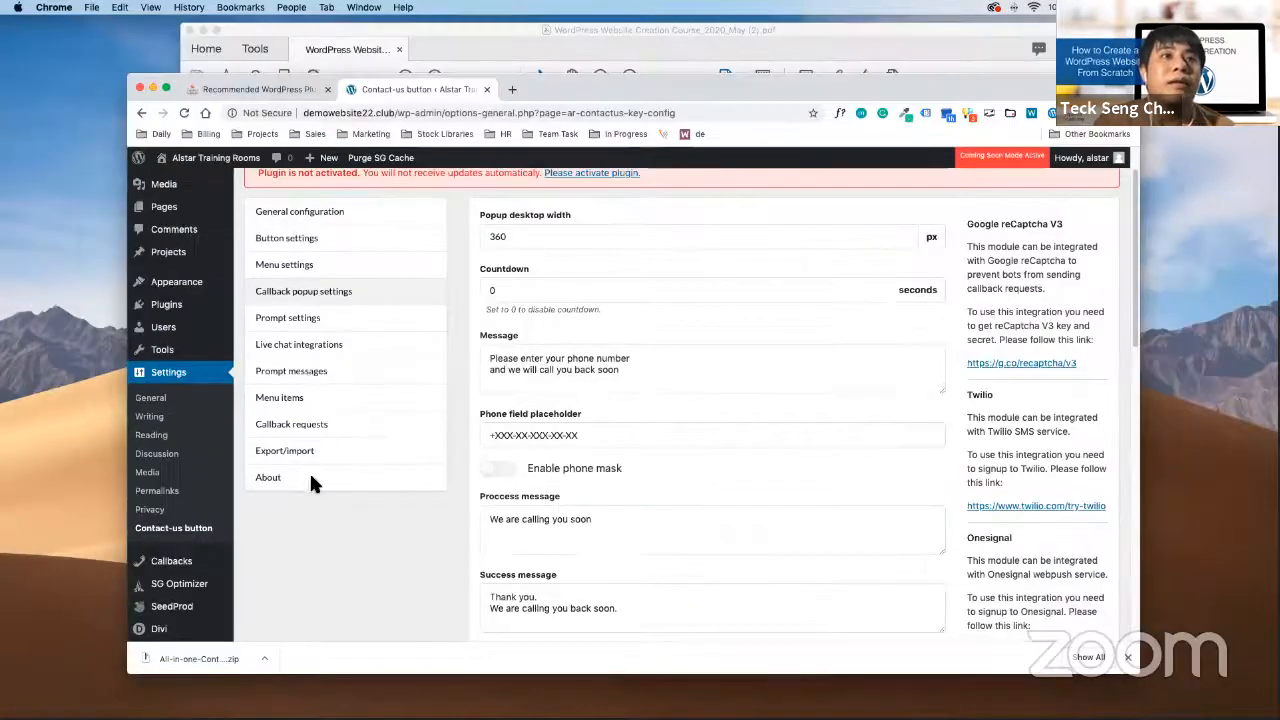
Show the Menu items list of nine channels and maximise the Chrome window
{"action": "left_click", "coordinate": [300, 400]}
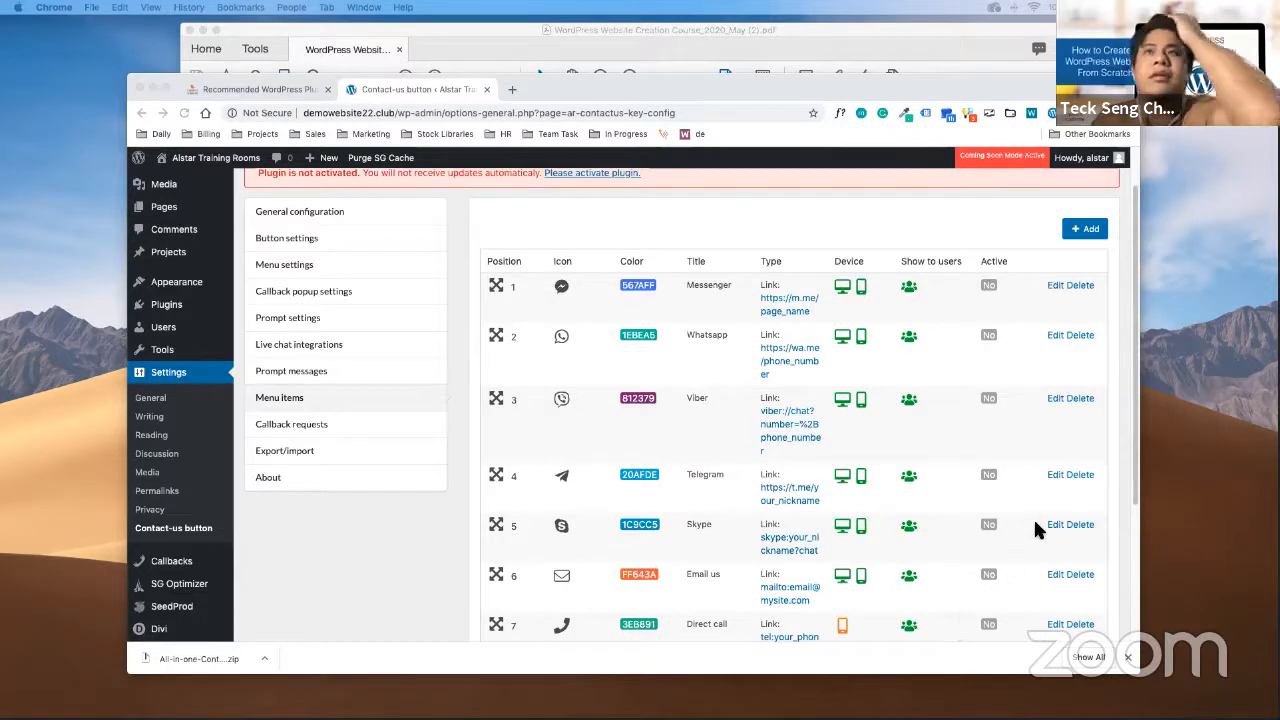
{"action": "left_click", "coordinate": [1130, 659]}
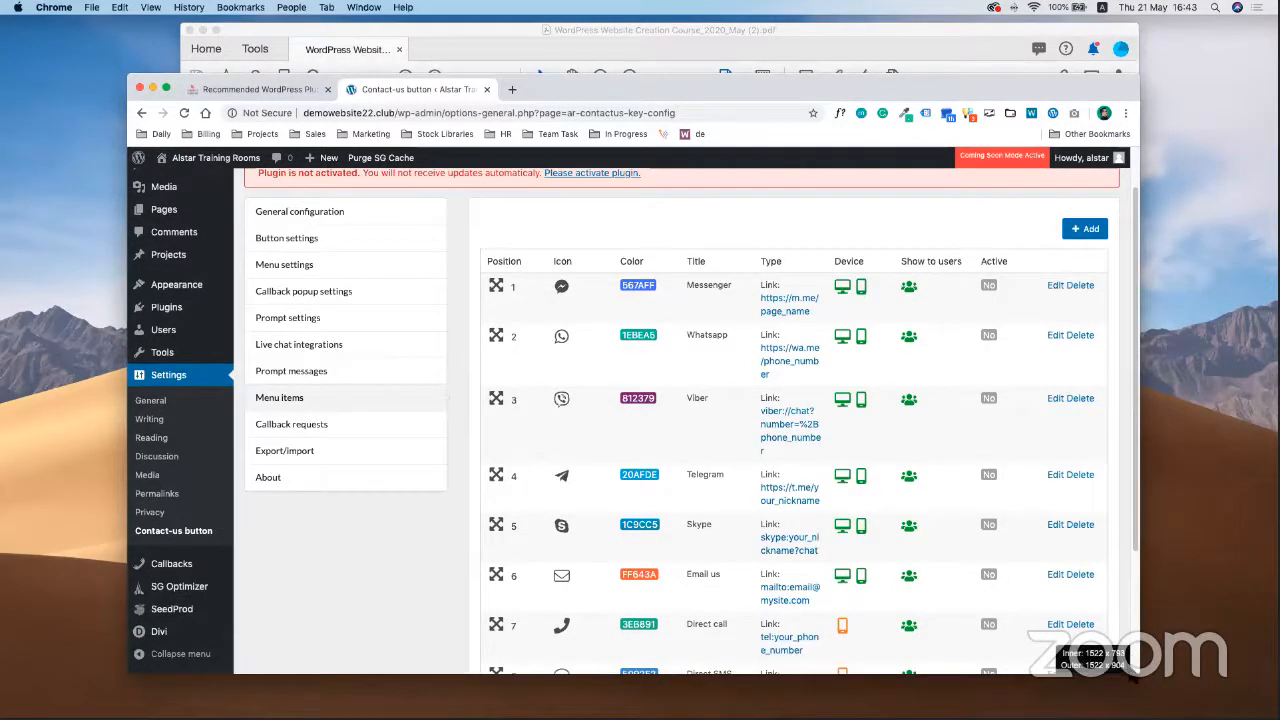
{"action": "left_click_drag", "start_coordinate": [1139, 673], "coordinate": [1276, 691]}
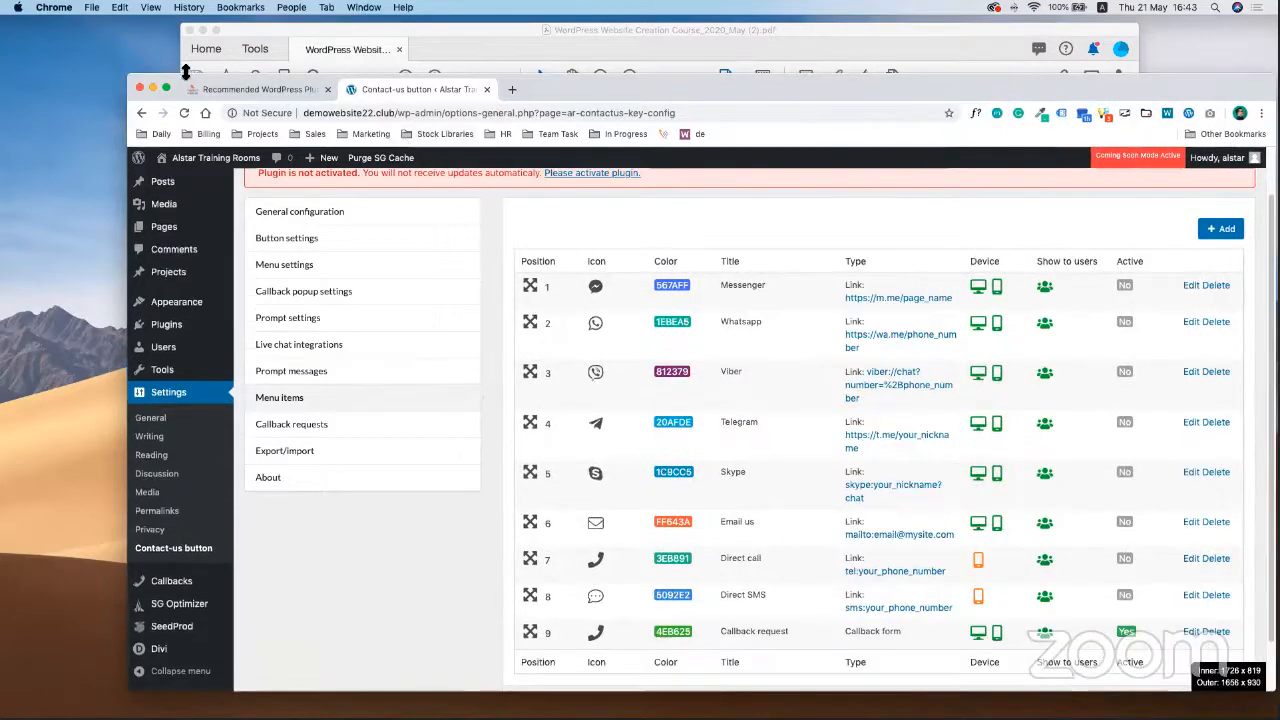
{"action": "left_click_drag", "start_coordinate": [128, 80], "coordinate": [0, 28]}
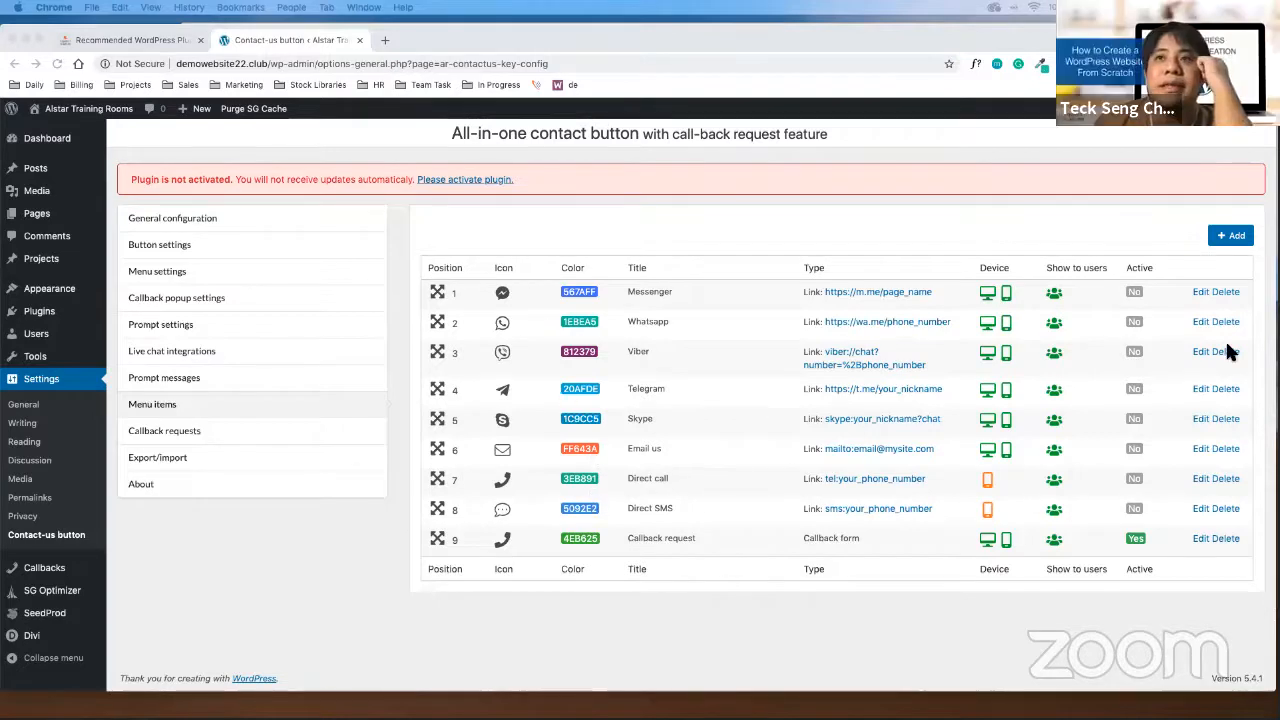
{"action": "left_click", "coordinate": [1200, 321]}
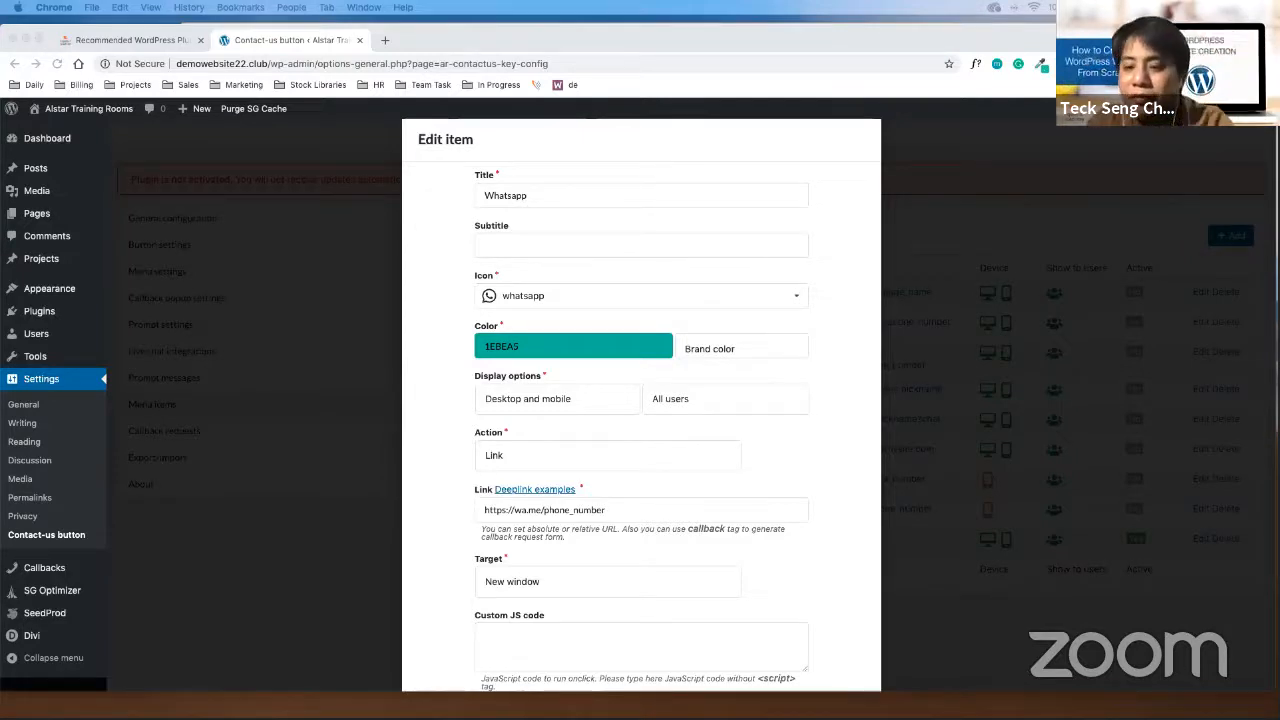
{"action": "left_click", "coordinate": [808, 175]}
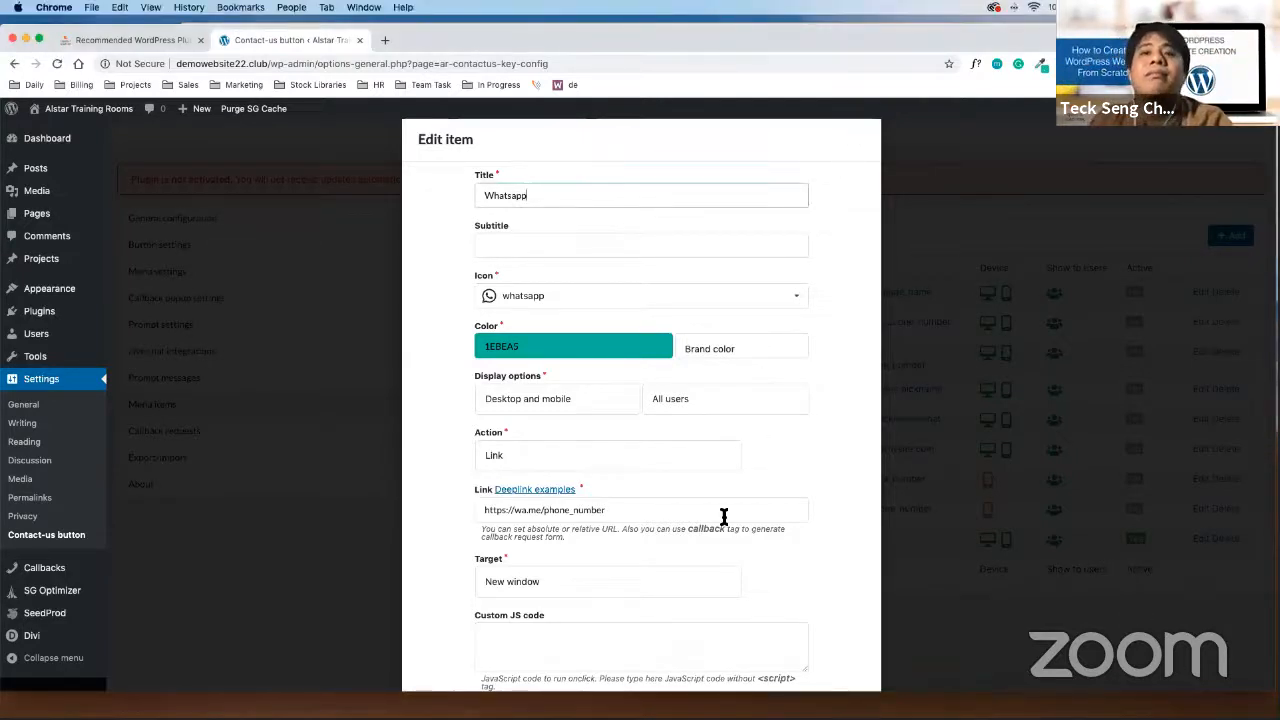
{"action": "scroll", "coordinate": [724, 515], "scroll_direction": "down", "scroll_amount": 4}
{"action": "left_click", "coordinate": [785, 668]}
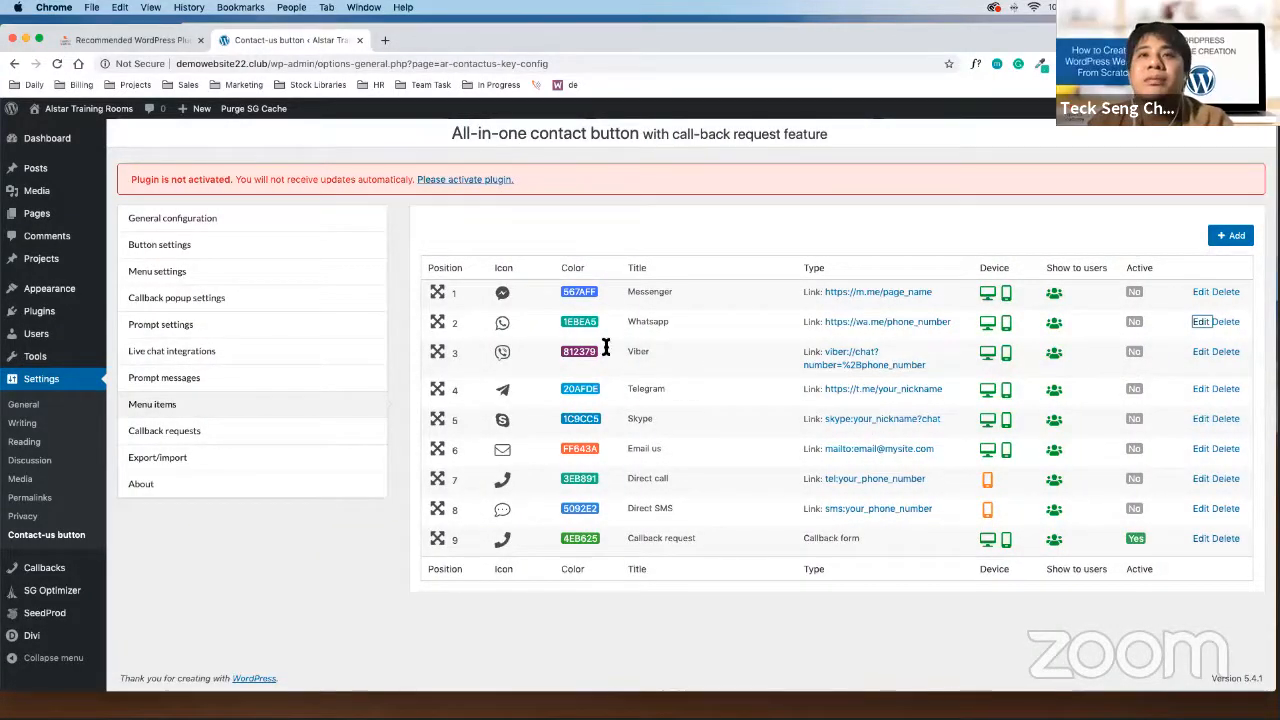
{"action": "left_click_drag", "start_coordinate": [455, 319], "coordinate": [745, 317]}
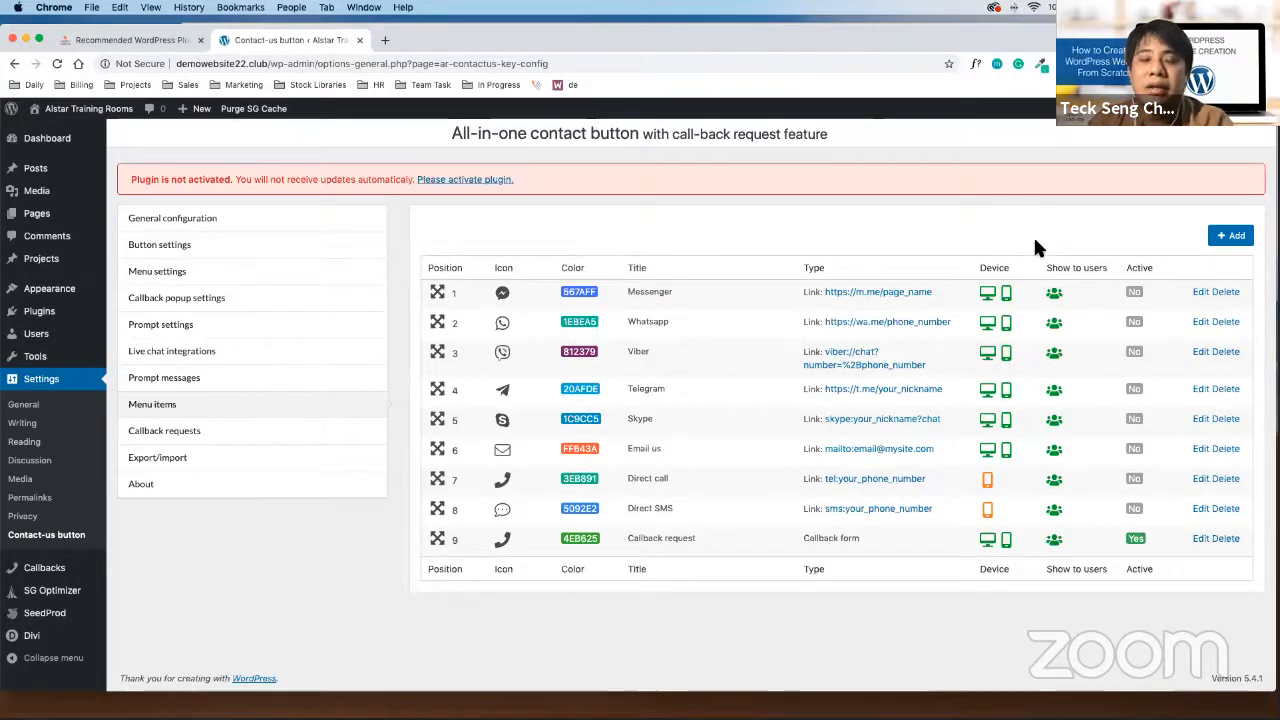
{"action": "key", "text": "super+equal"}
{"action": "key", "text": "super+equal"}
{"action": "key", "text": "super+equal"}
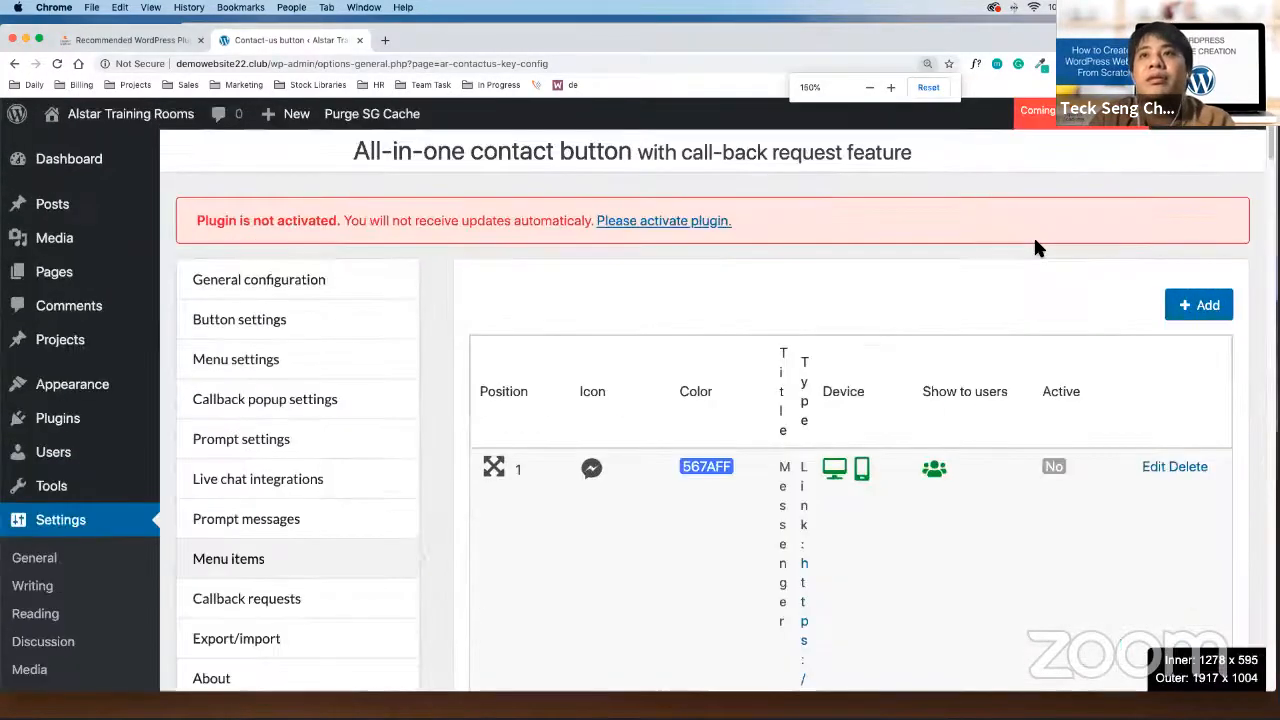
{"action": "scroll", "coordinate": [800, 370], "scroll_direction": "down", "scroll_amount": 3}
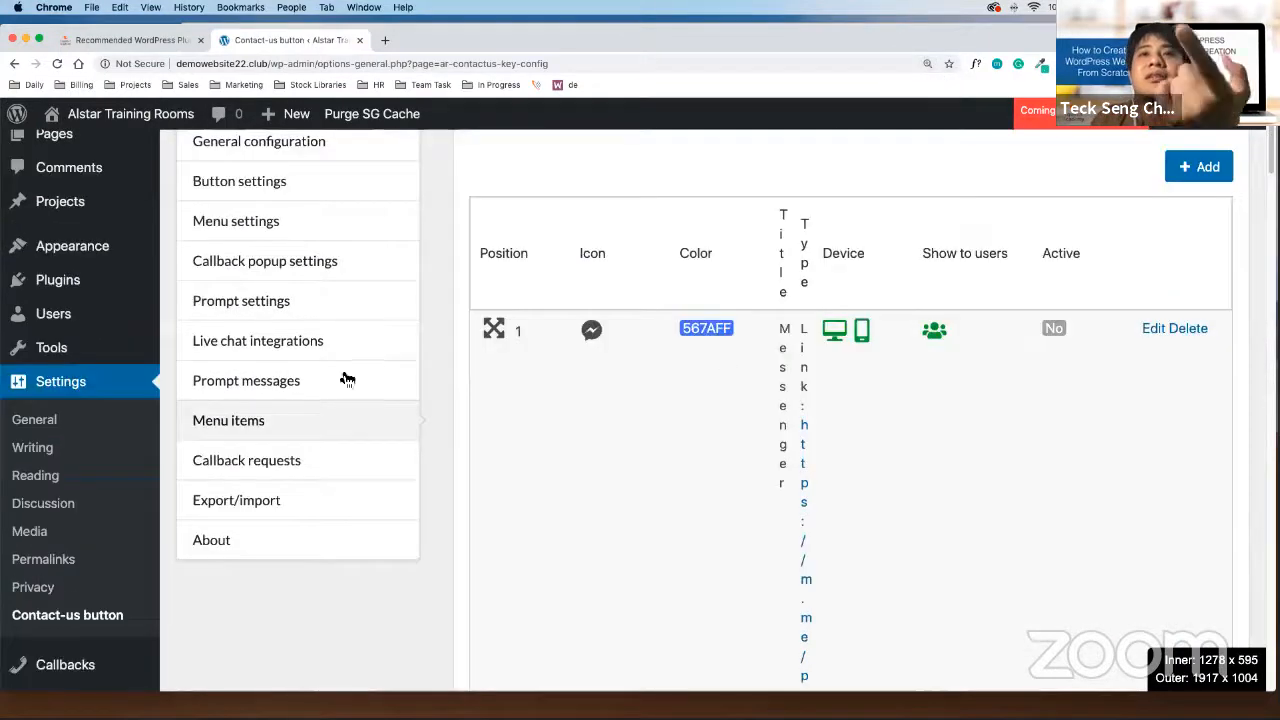
{"action": "scroll", "coordinate": [727, 470], "scroll_direction": "down", "scroll_amount": 10}
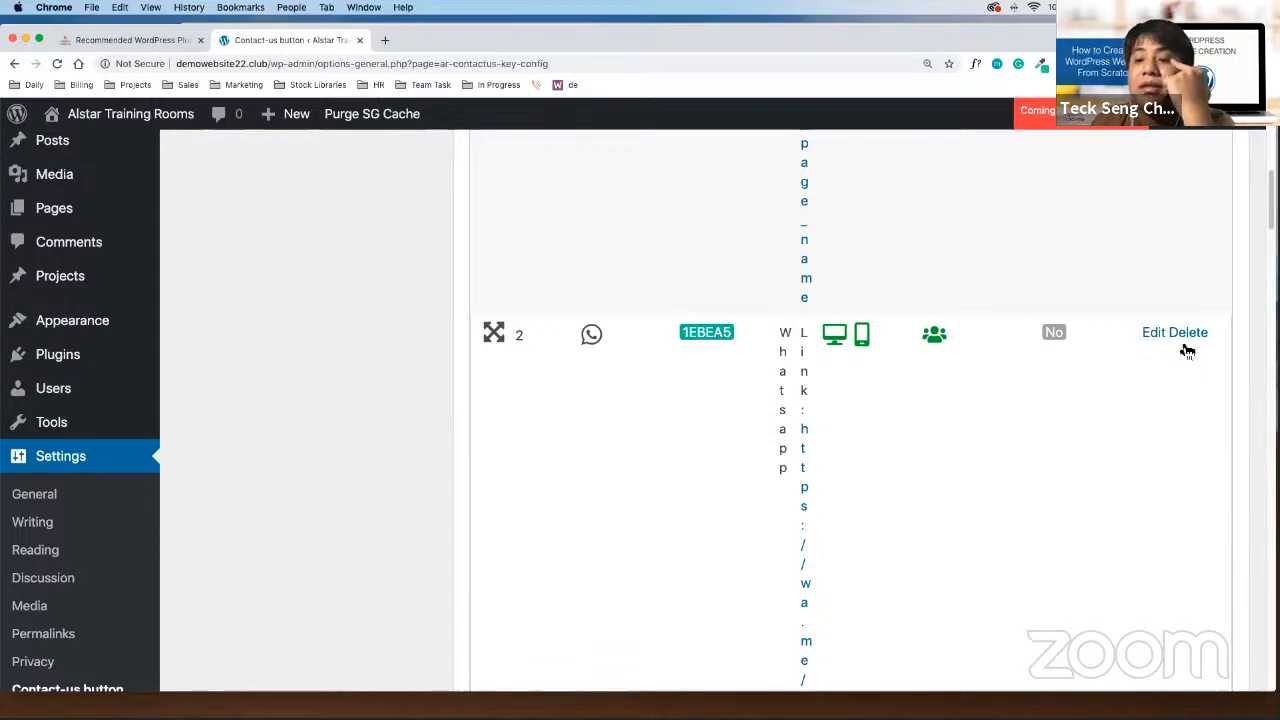
{"action": "left_click", "coordinate": [1153, 332]}
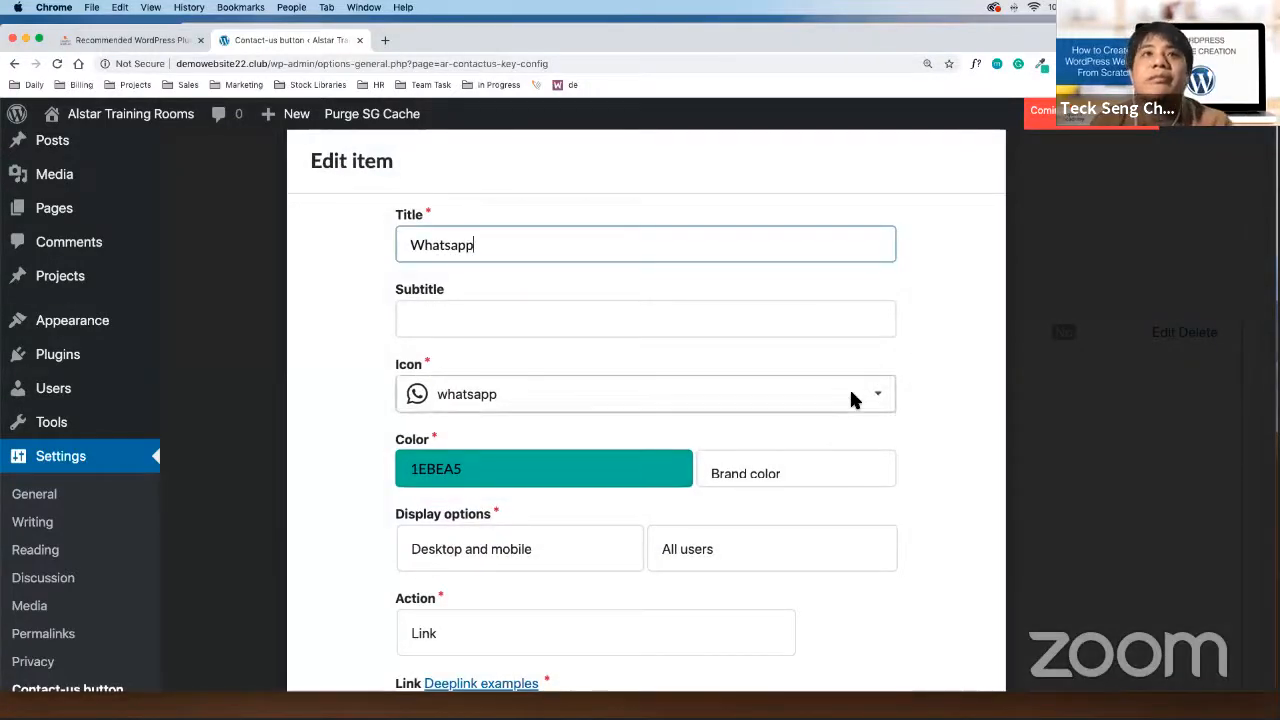
{"action": "key", "text": "super+minus"}
{"action": "key", "text": "super+minus"}
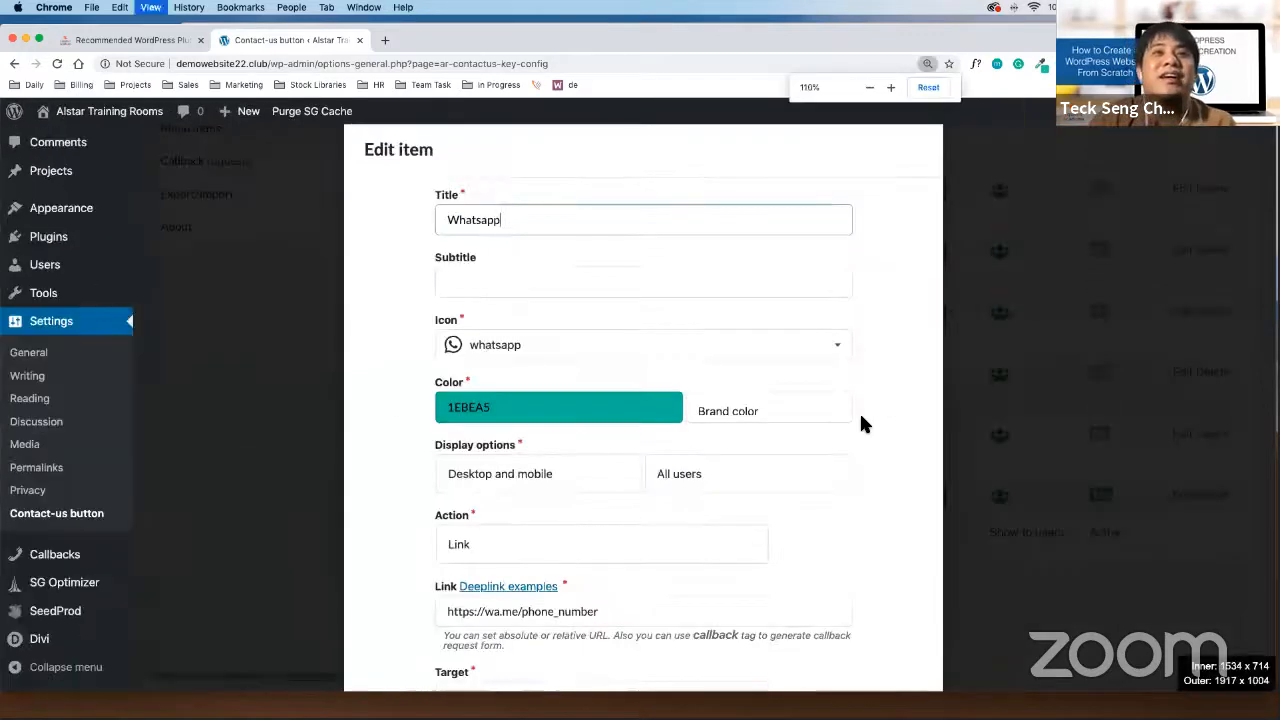
{"action": "scroll", "coordinate": [830, 445], "scroll_direction": "down", "scroll_amount": 3}
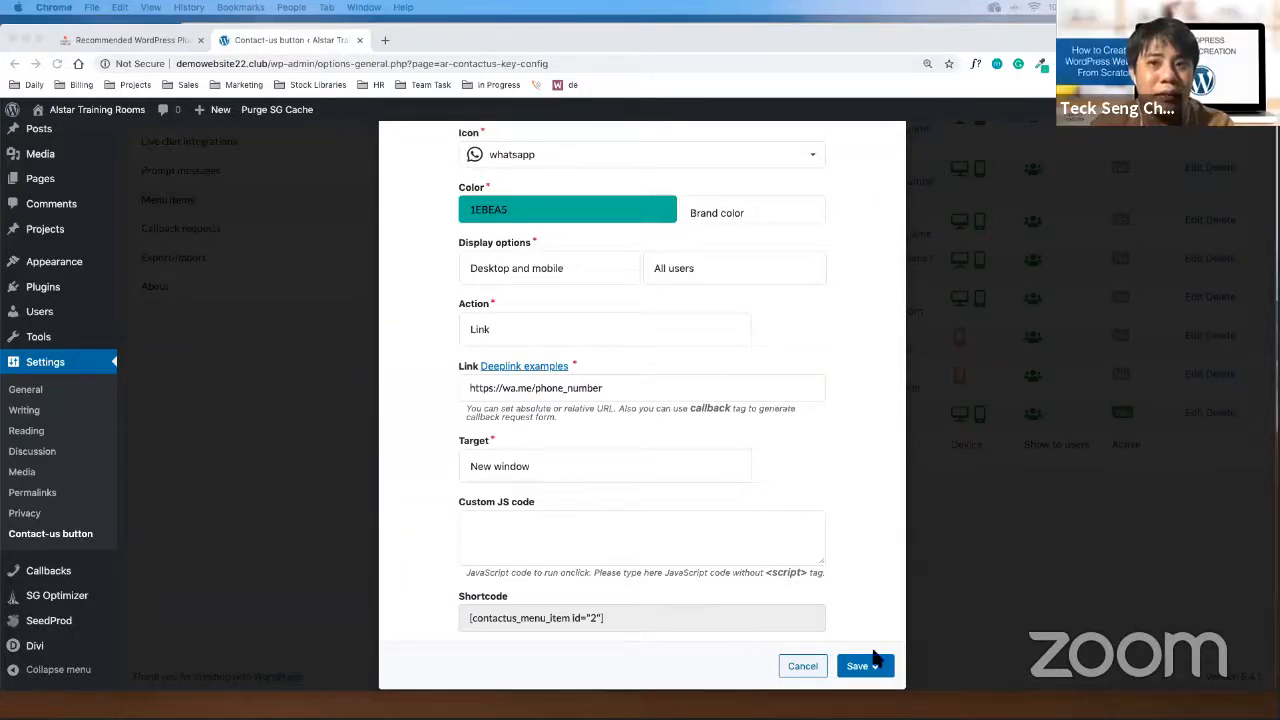
{"action": "left_click", "coordinate": [814, 664]}
{"action": "left_click", "coordinate": [805, 666]}
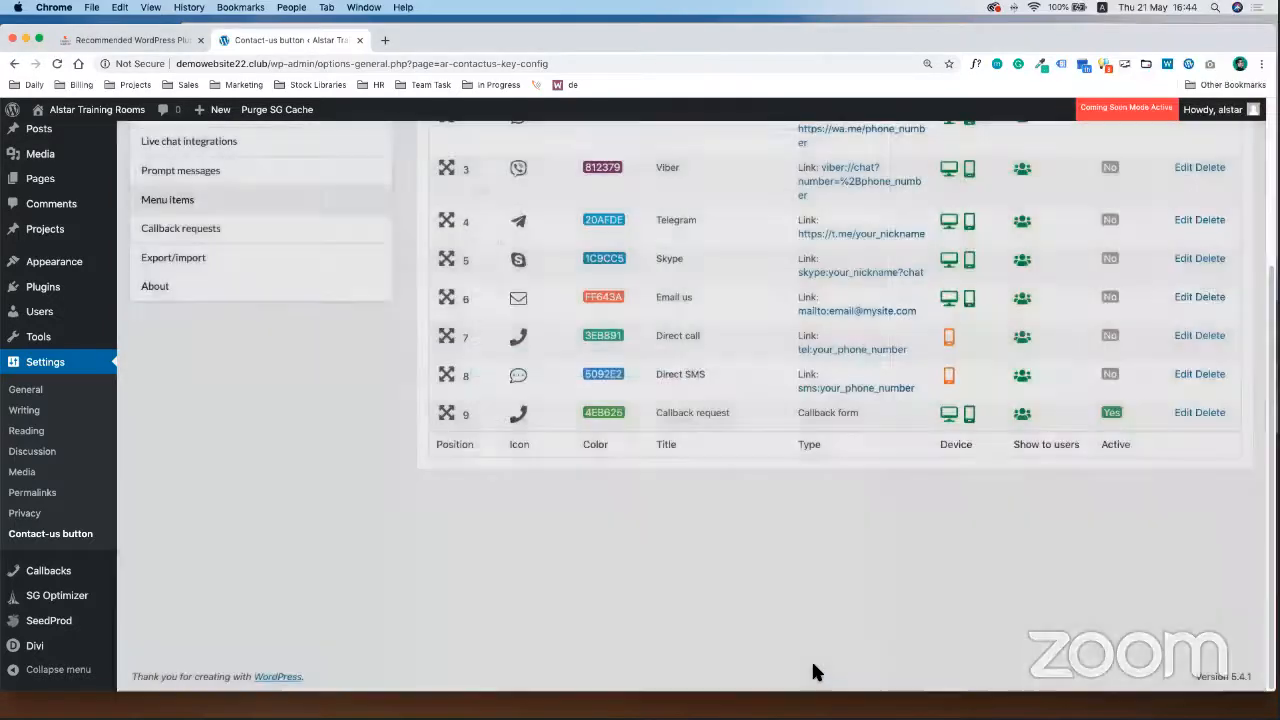
{"action": "scroll", "coordinate": [811, 660], "scroll_direction": "up", "scroll_amount": 3}
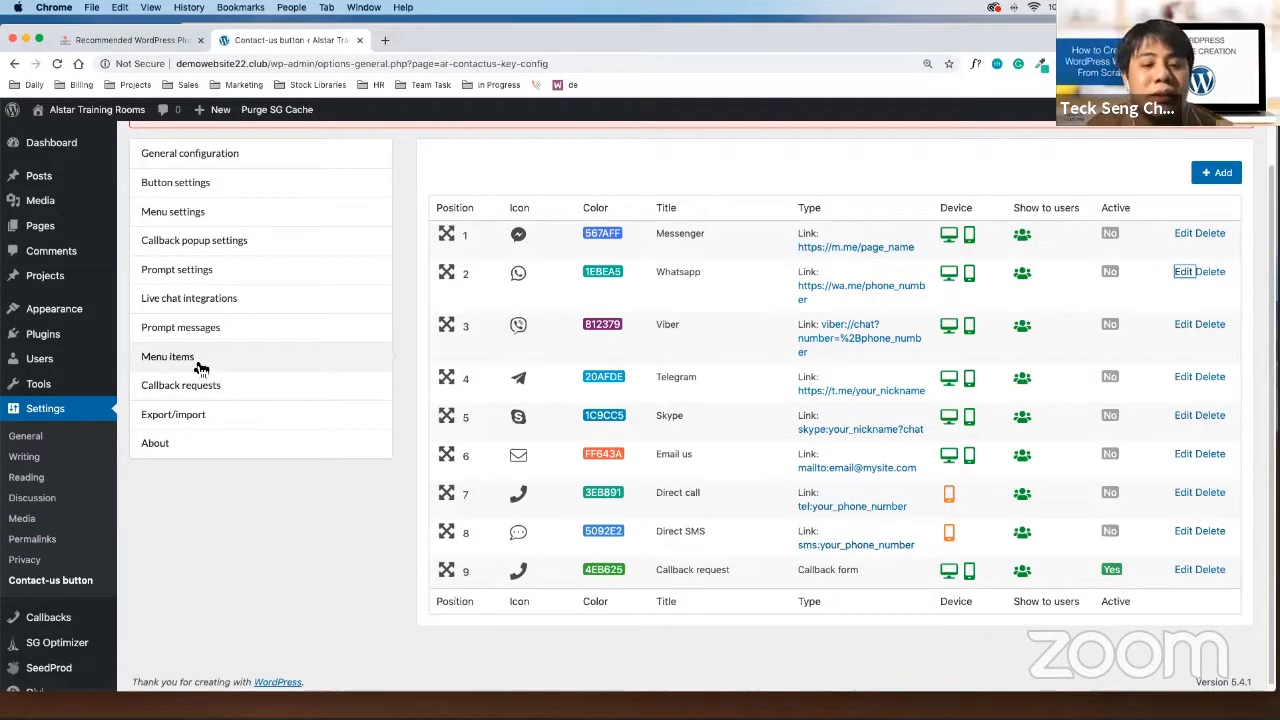
{"action": "left_click", "coordinate": [1185, 274]}
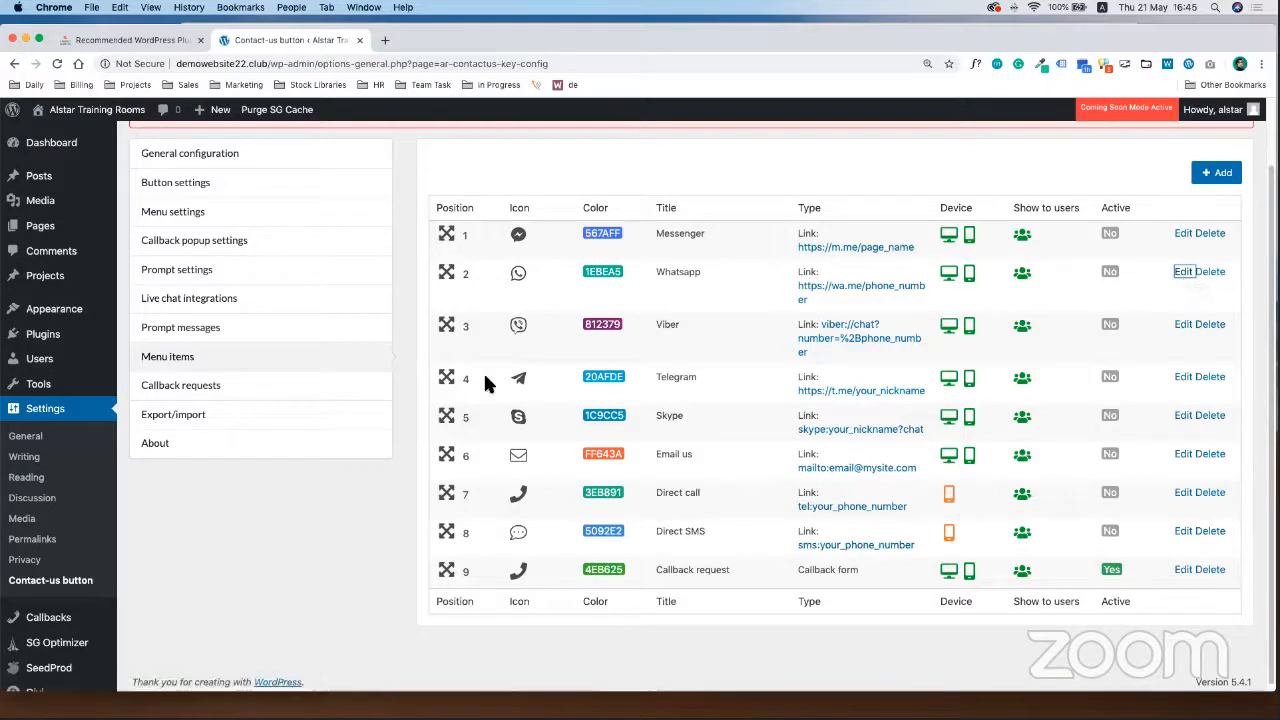
Replace phone_number in the Whatsapp item's link with the phone number
{"action": "left_click", "coordinate": [1184, 274]}
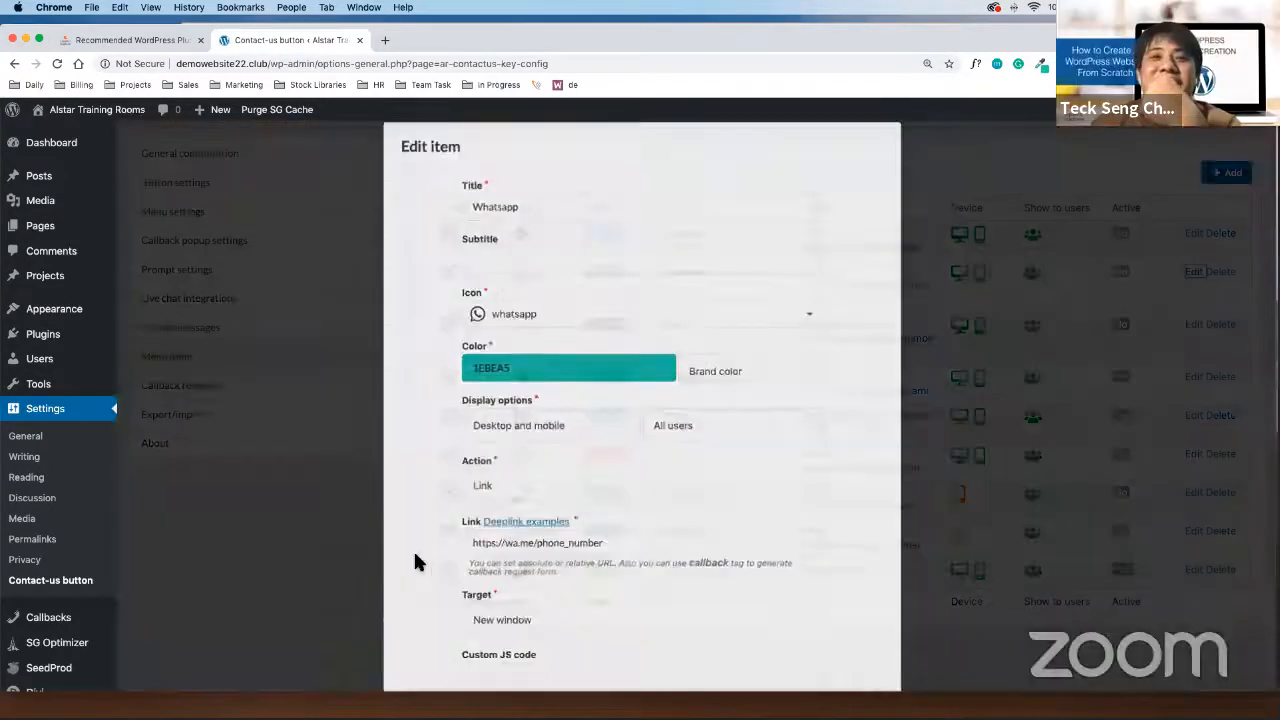
{"action": "scroll", "coordinate": [634, 500], "scroll_direction": "down", "scroll_amount": 2}
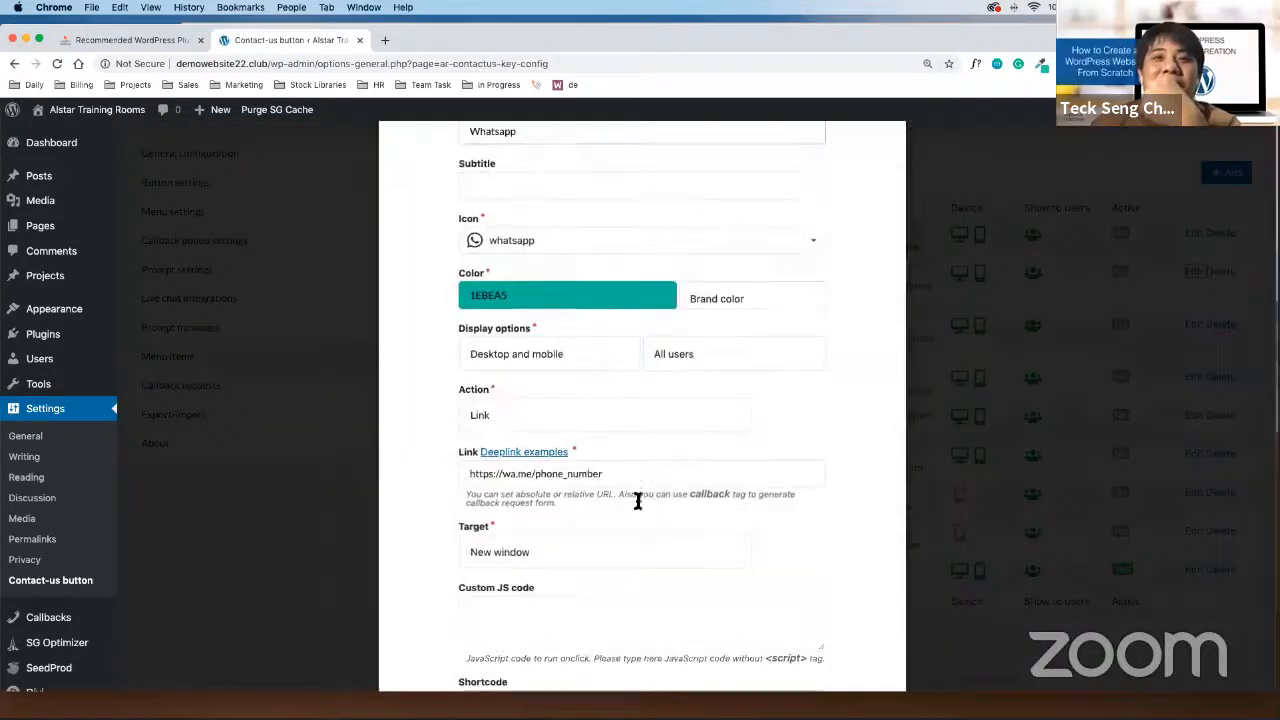
{"action": "double_click", "coordinate": [571, 473]}
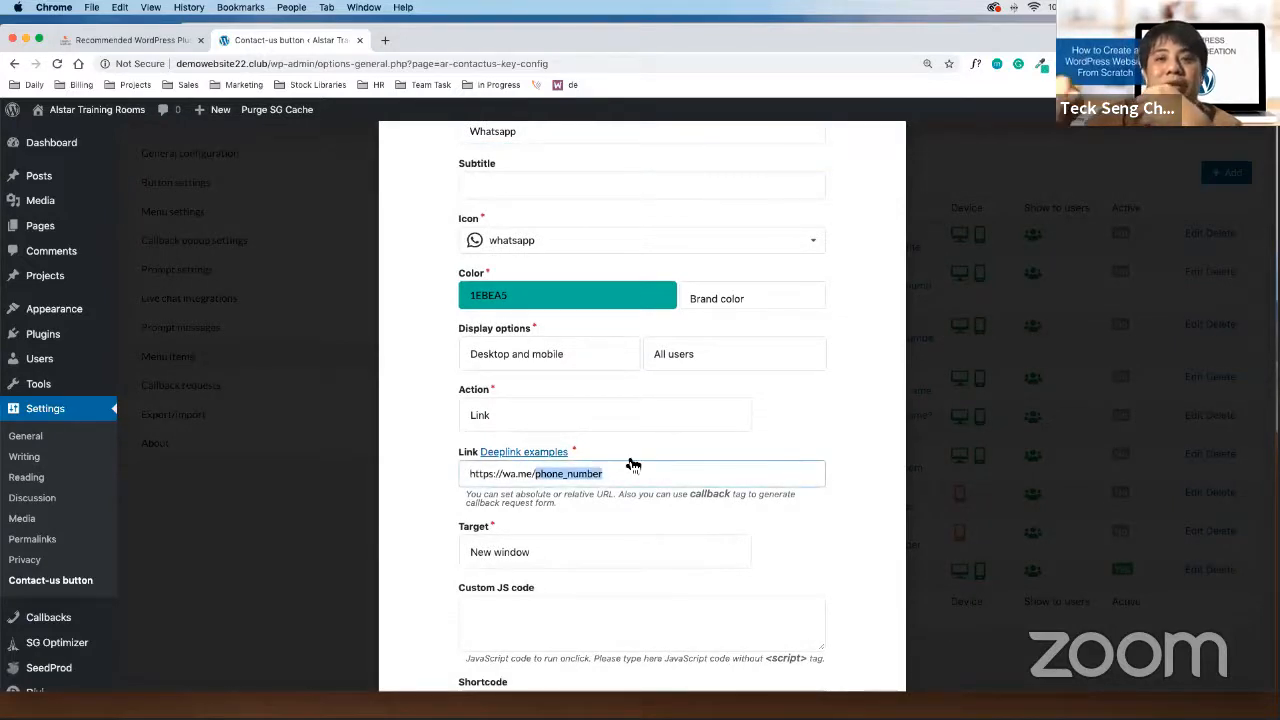
{"action": "left_click", "coordinate": [580, 686]}
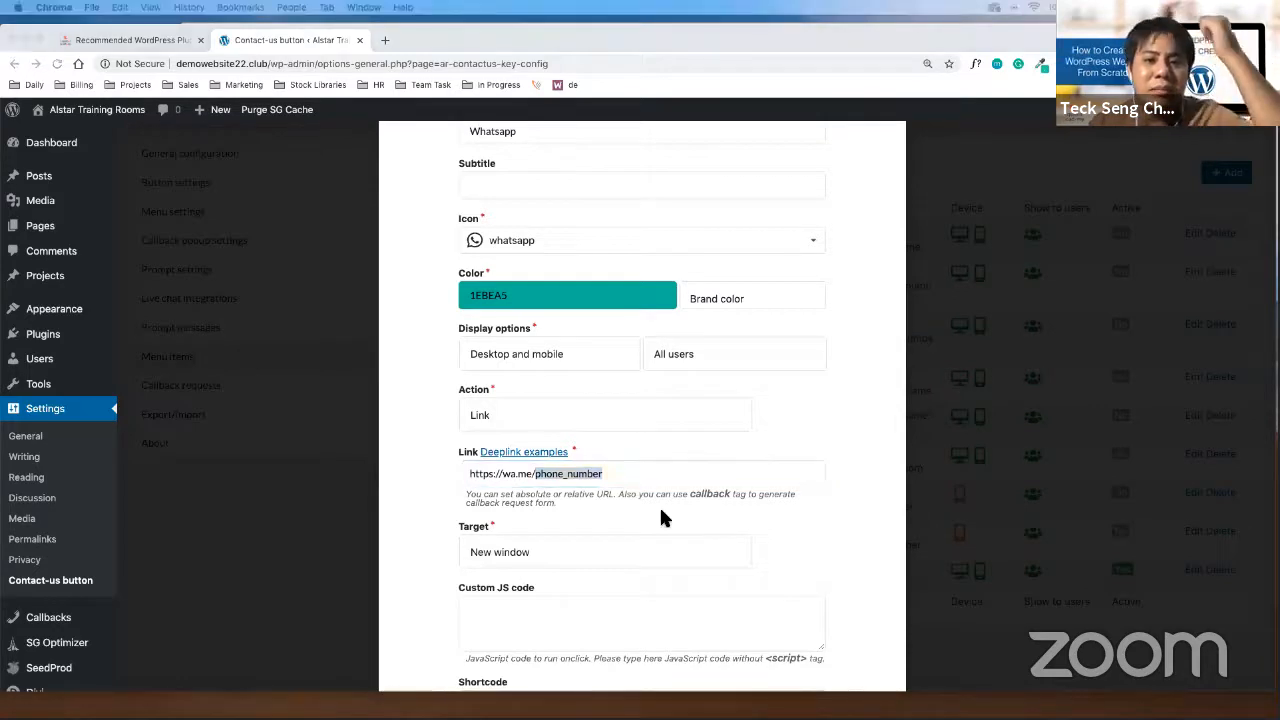
{"action": "left_click", "coordinate": [643, 477]}
{"action": "left_click_drag", "start_coordinate": [643, 477], "coordinate": [536, 475]}
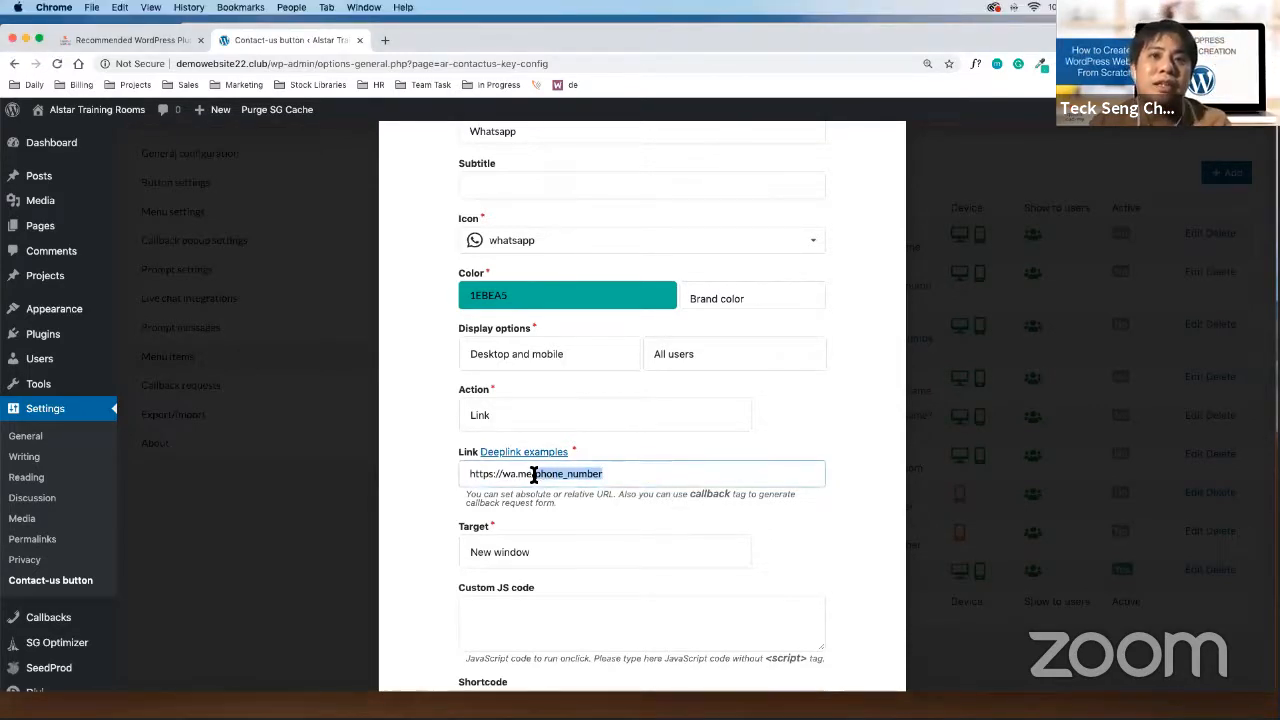
{"action": "left_click", "coordinate": [614, 472]}
{"action": "left_click_drag", "start_coordinate": [614, 472], "coordinate": [530, 476]}
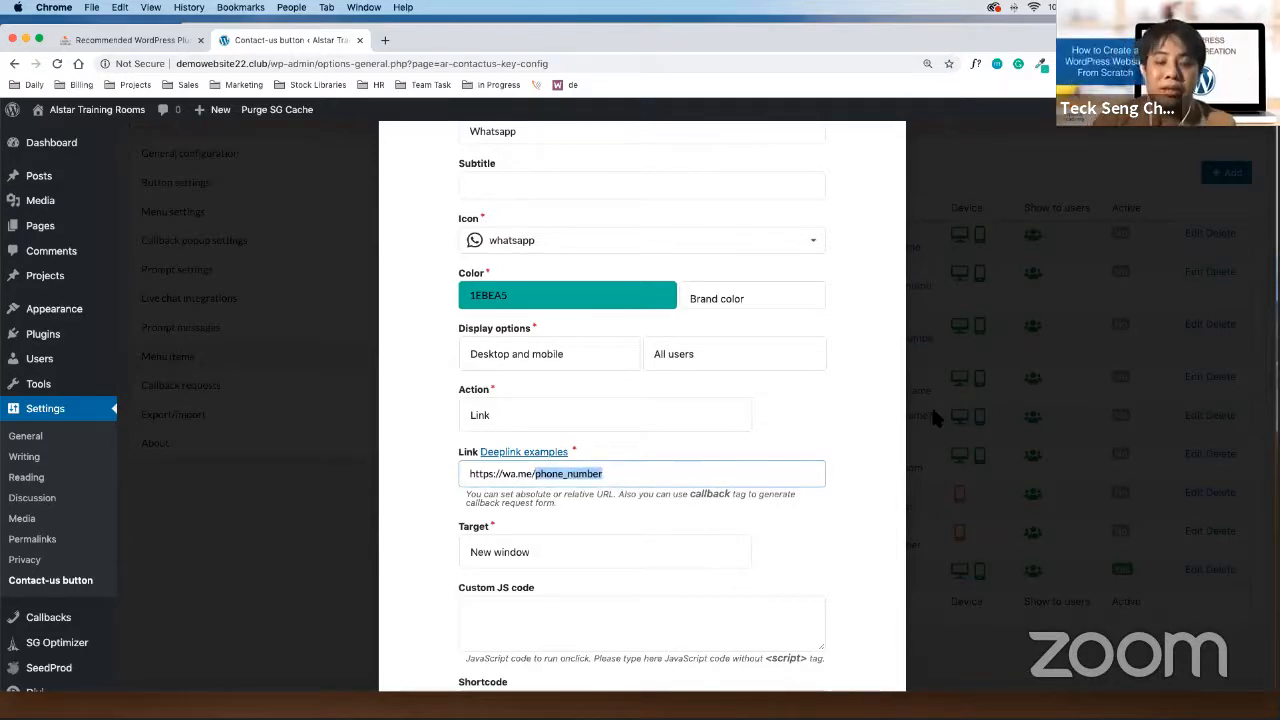
{"action": "key", "text": "BackSpace"}
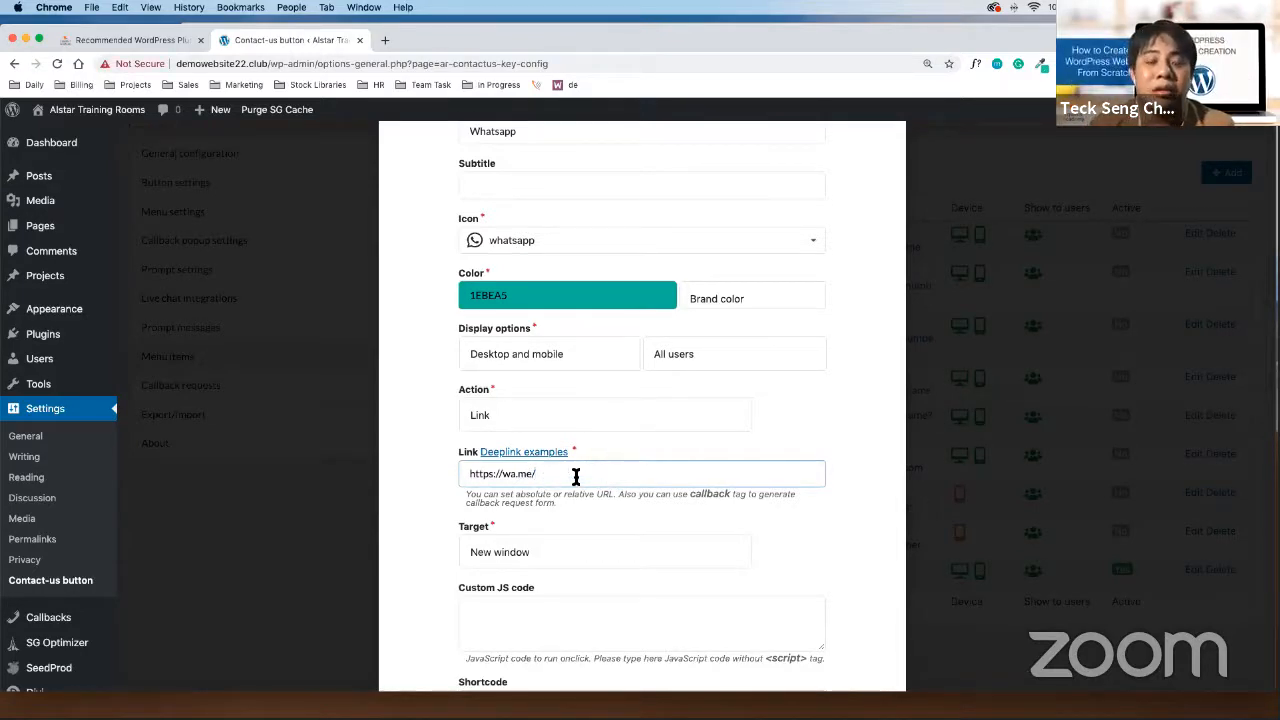
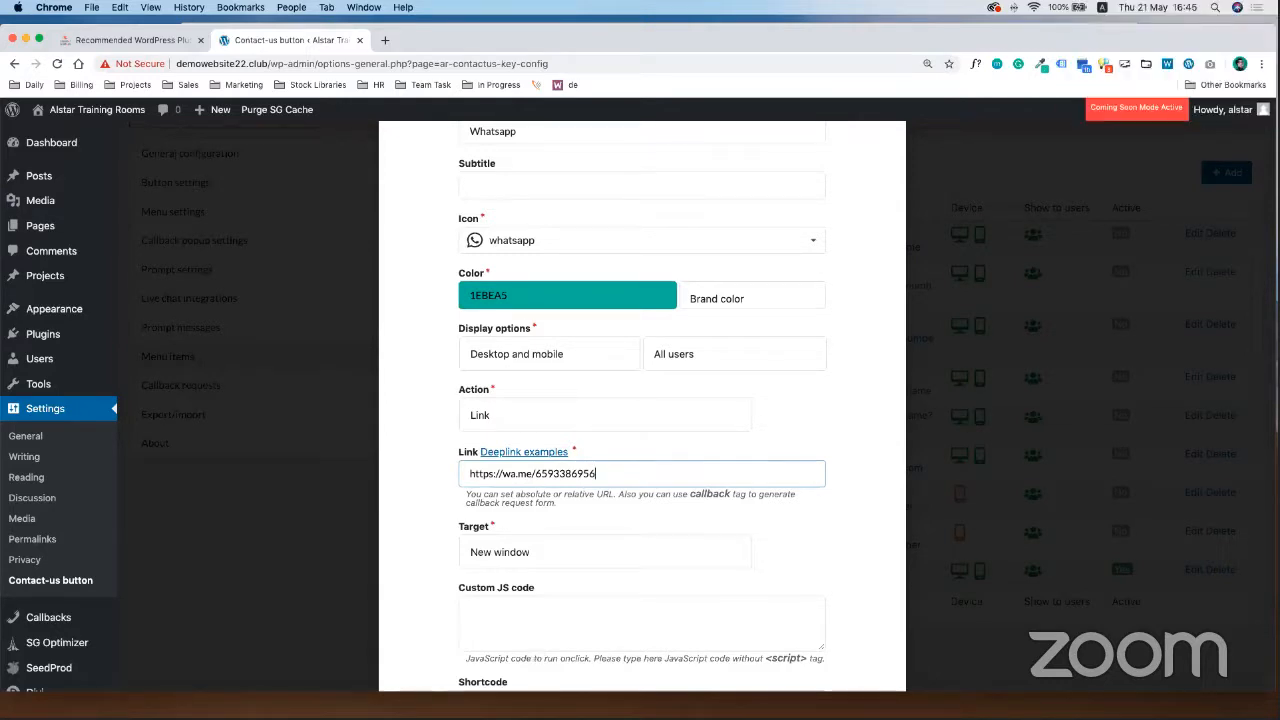
{"action": "left_click", "coordinate": [847, 393]}
{"action": "scroll", "coordinate": [794, 246], "scroll_direction": "up", "scroll_amount": 2}
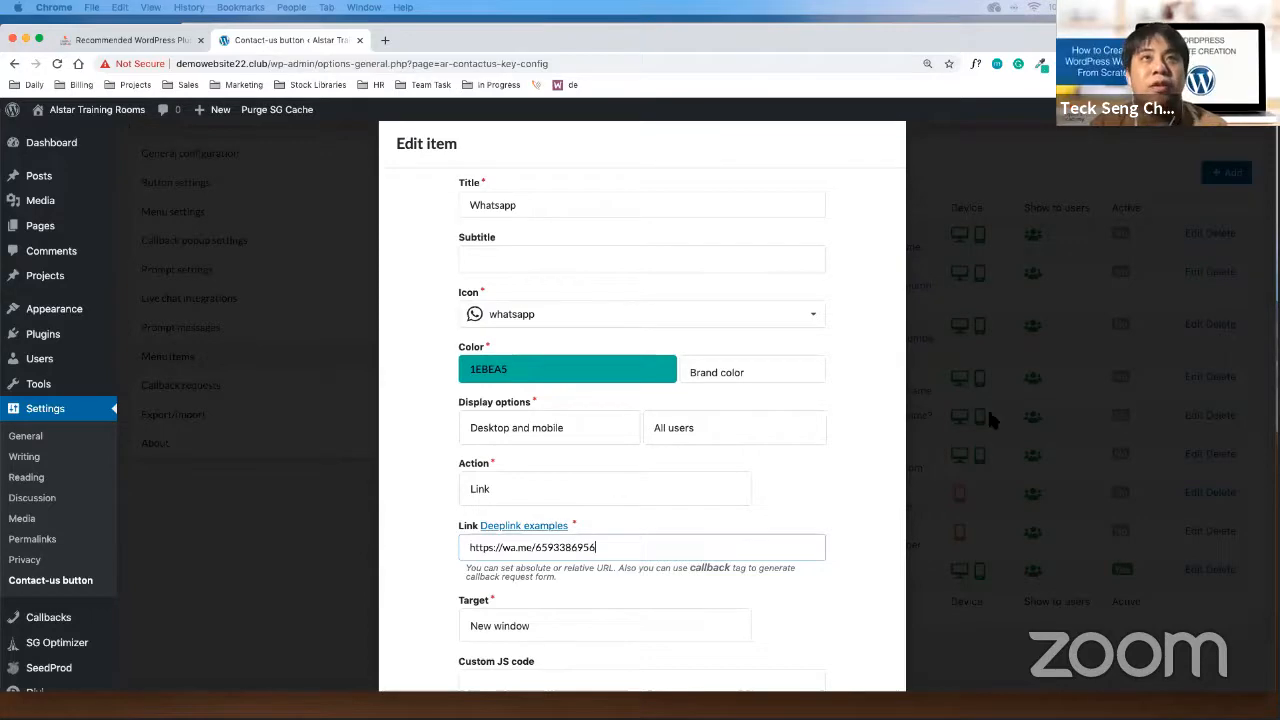
{"action": "scroll", "coordinate": [895, 413], "scroll_direction": "down", "scroll_amount": 3}
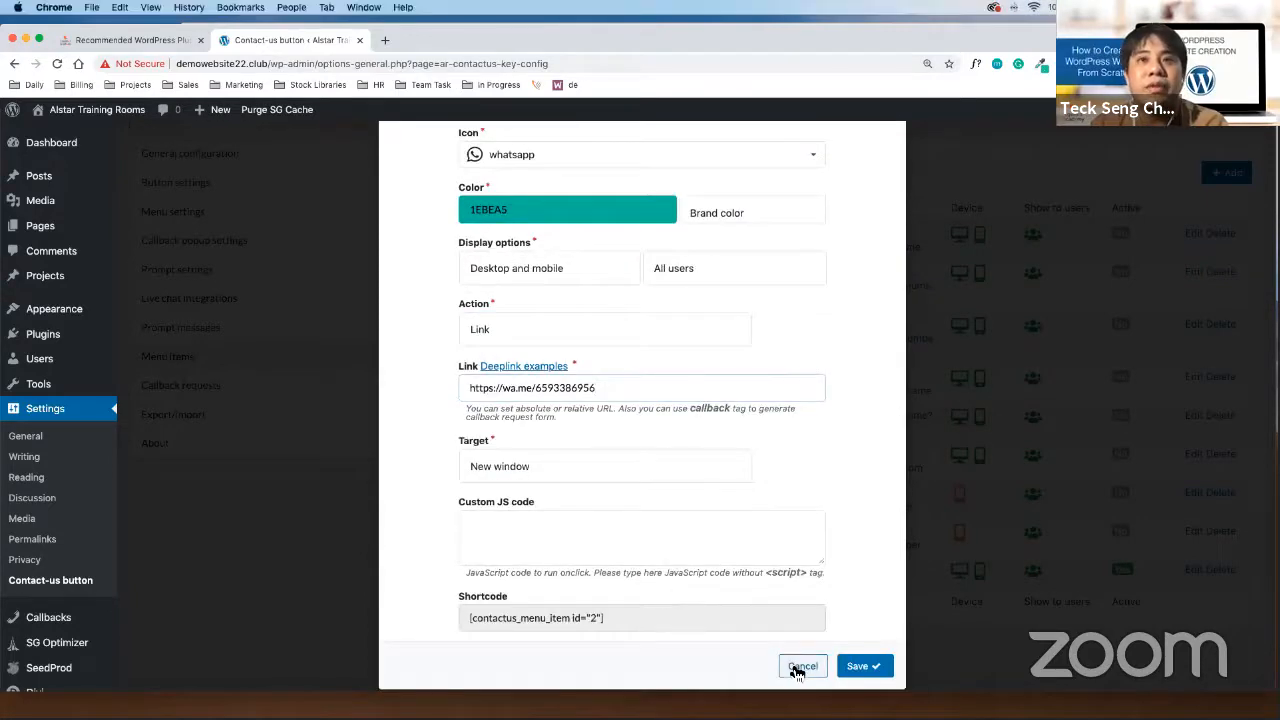
{"action": "left_click", "coordinate": [790, 662]}
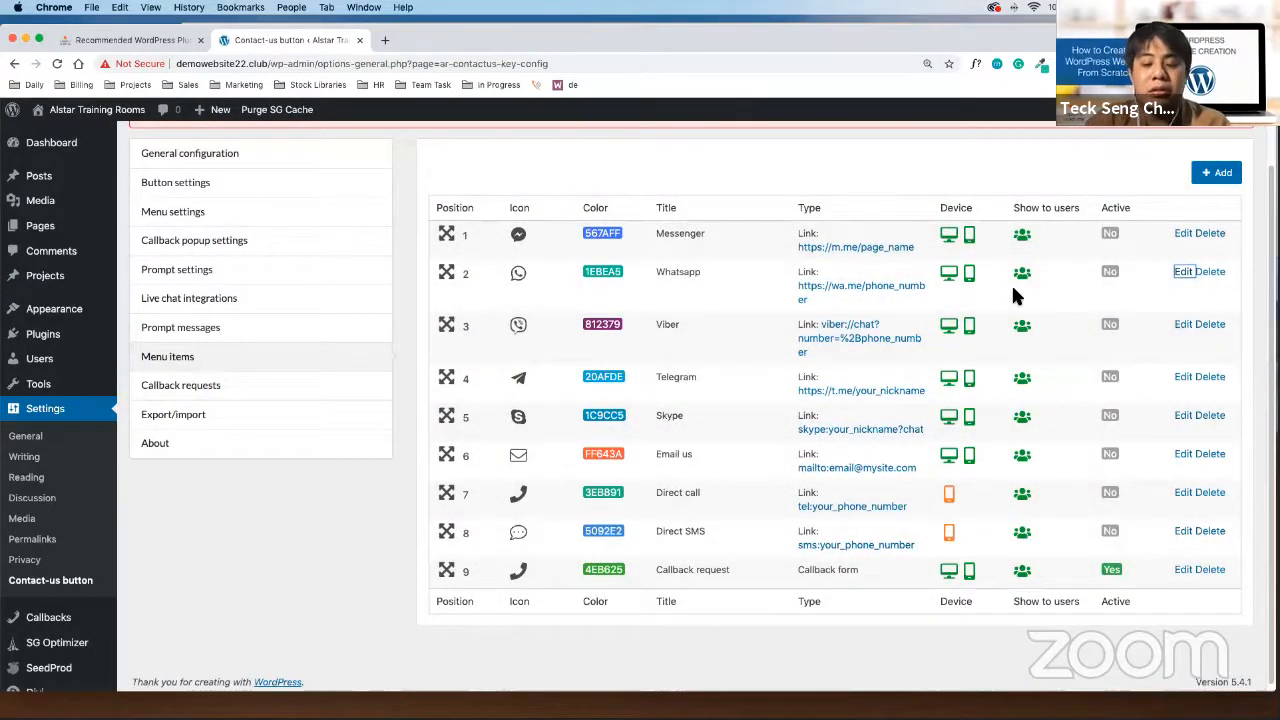
{"action": "key", "text": "super+minus"}
{"action": "key", "text": "super+equal"}
{"action": "key", "text": "super+equal"}
{"action": "key", "text": "super+equal"}
{"action": "key", "text": "super+equal"}
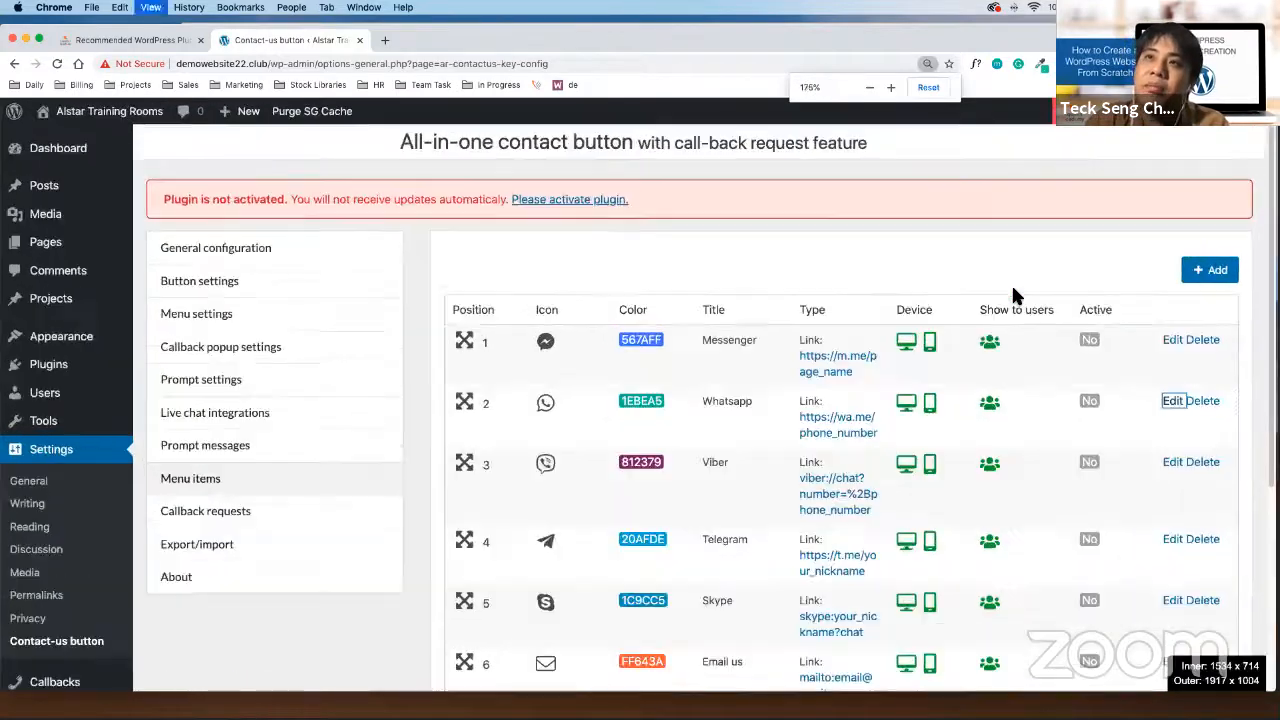
{"action": "key", "text": "super+minus"}
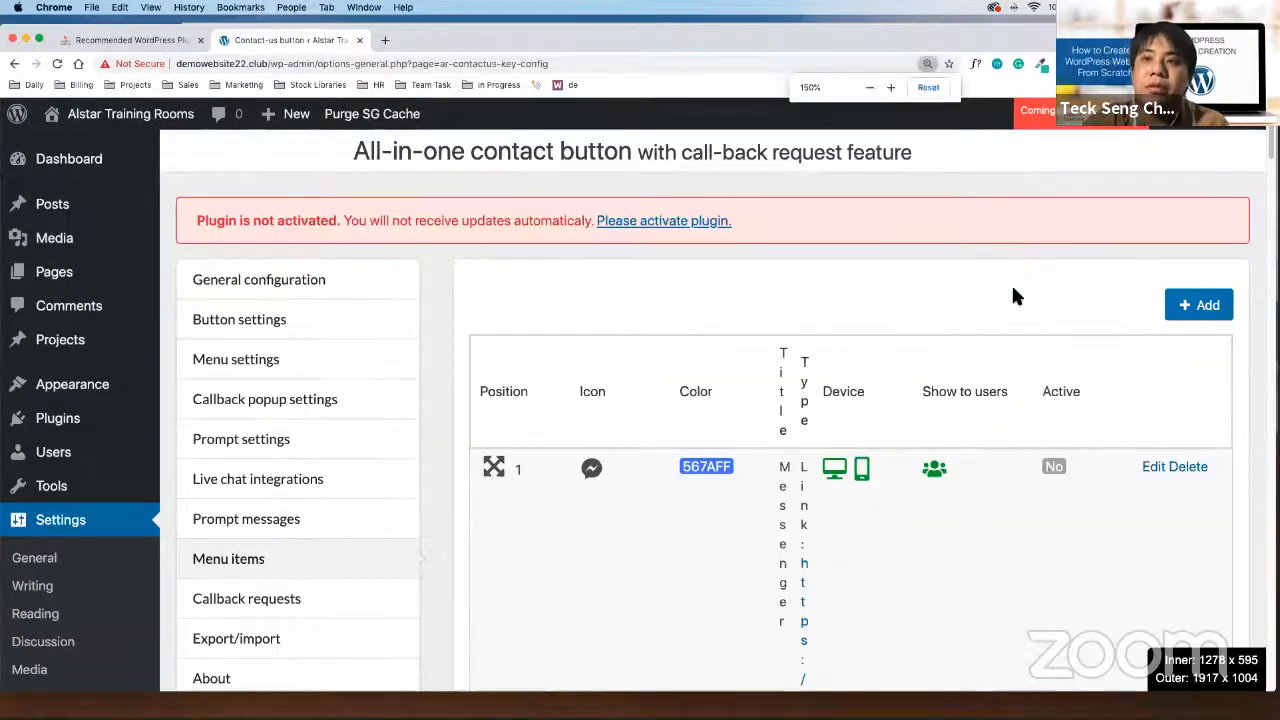
{"action": "scroll", "coordinate": [980, 517], "scroll_direction": "down", "scroll_amount": 10}
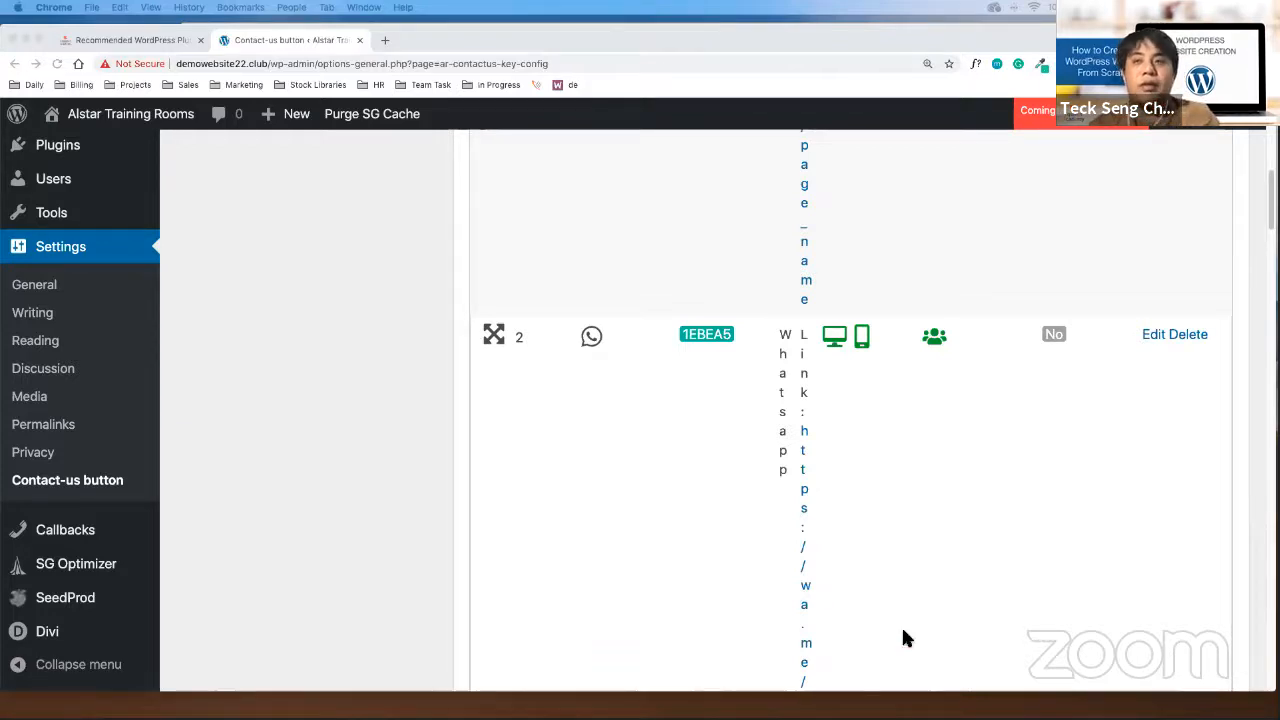
{"action": "left_click", "coordinate": [1150, 336]}
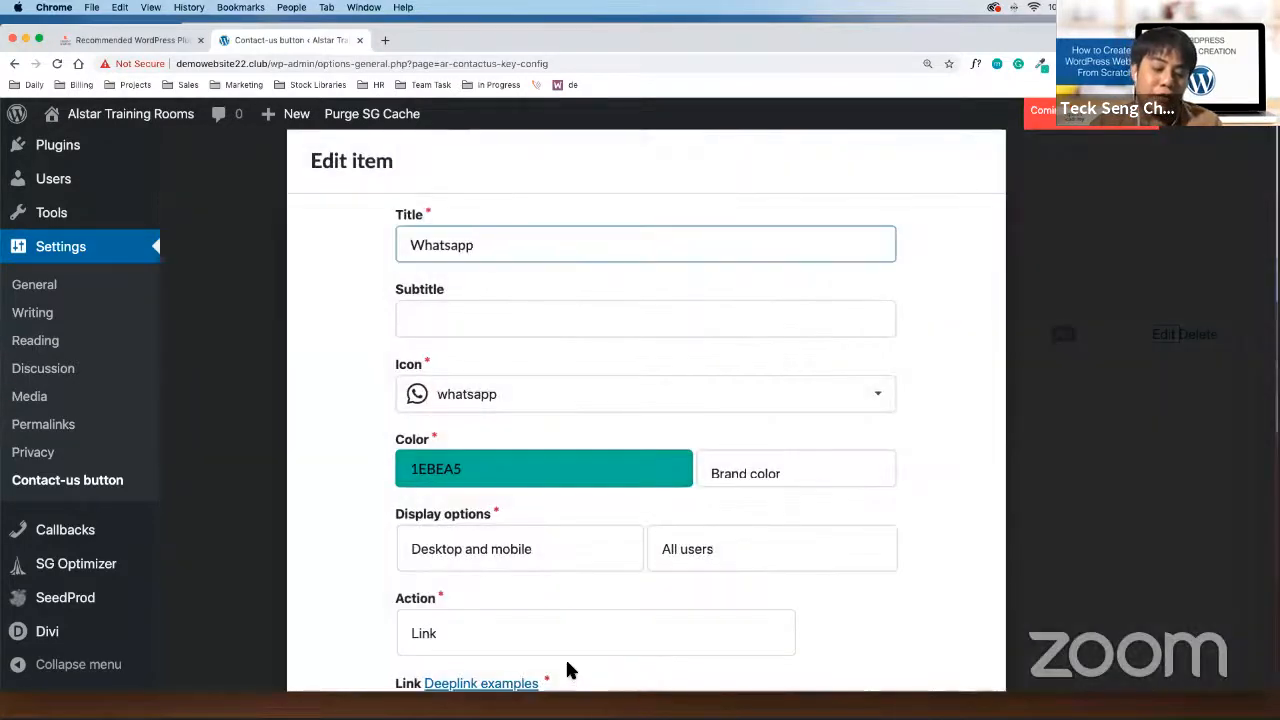
{"action": "scroll", "coordinate": [615, 595], "scroll_direction": "down", "scroll_amount": 3}
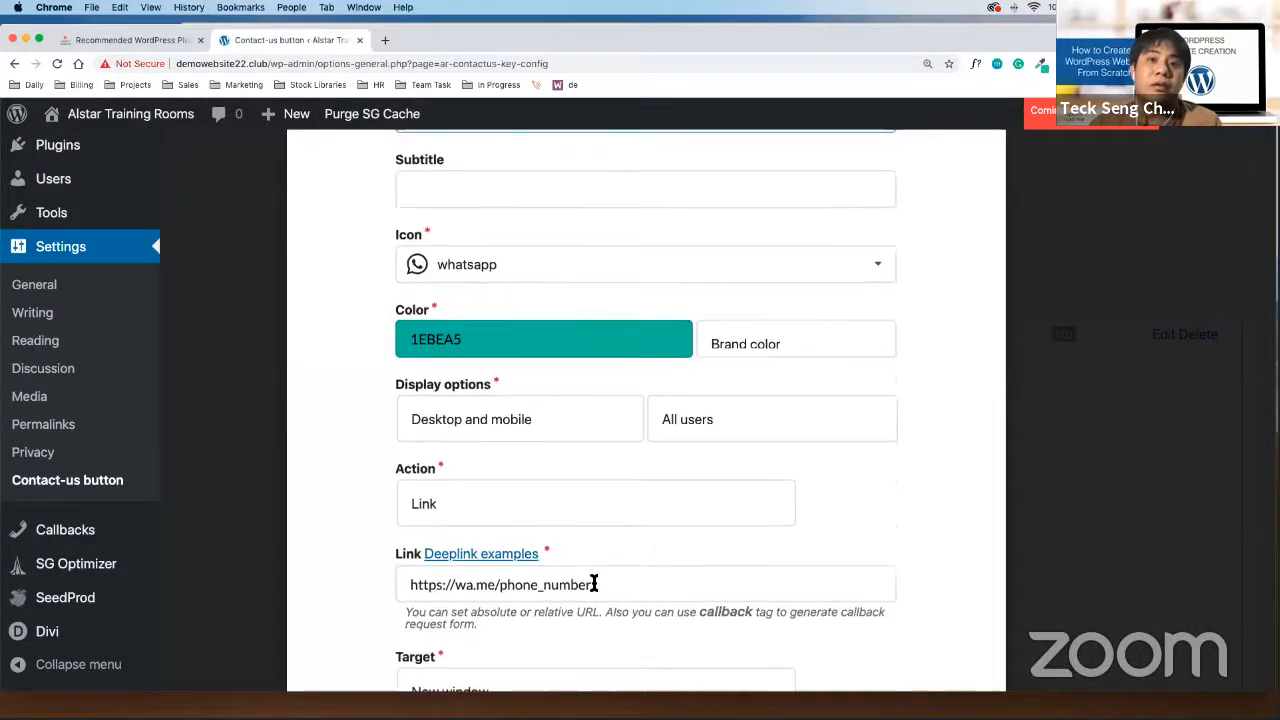
{"action": "mouse_move", "coordinate": [503, 584]}
{"action": "left_mouse_down"}
{"action": "mouse_move", "coordinate": [603, 591]}
{"action": "mouse_move", "coordinate": [502, 582]}
{"action": "left_mouse_up"}
{"action": "left_click", "coordinate": [600, 588]}
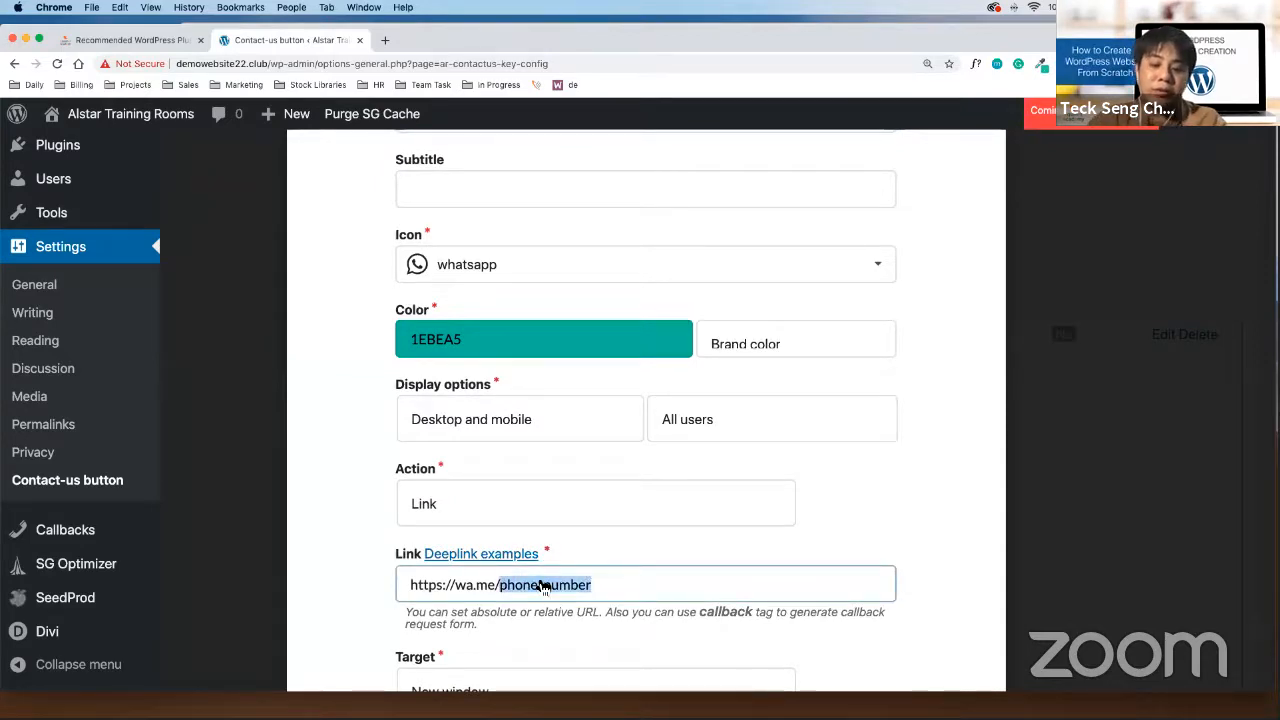
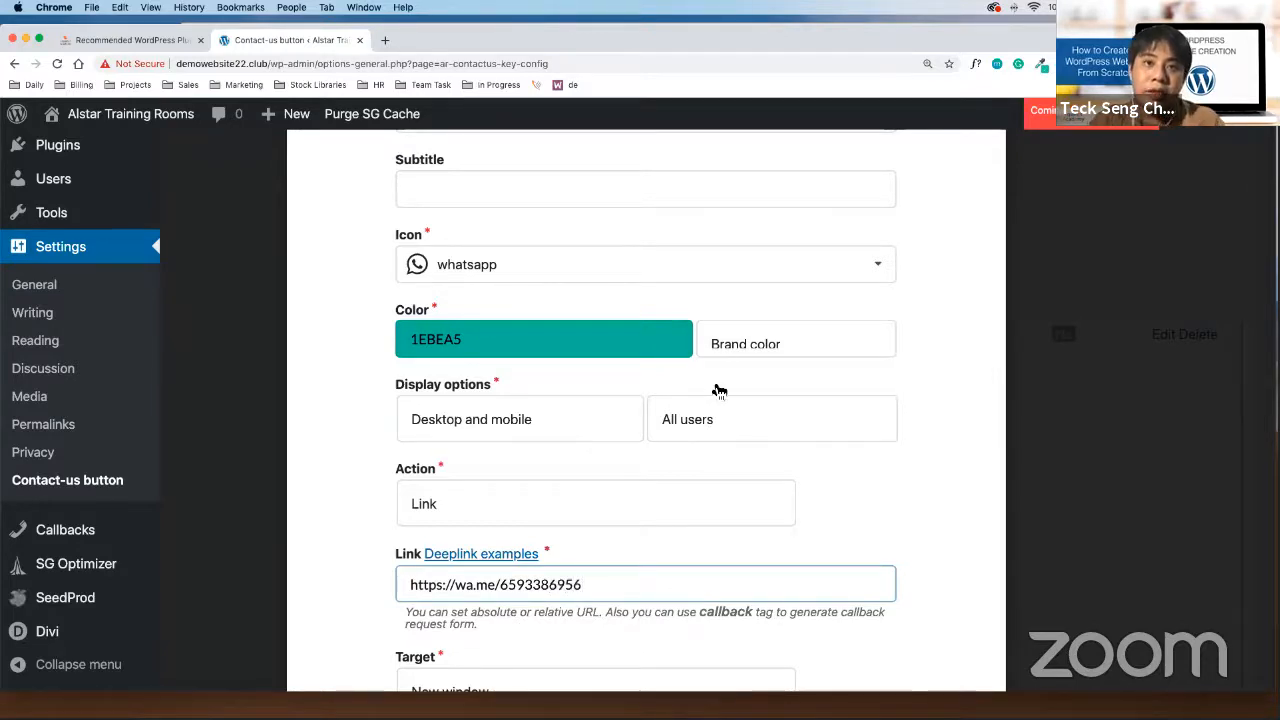
{"action": "scroll", "coordinate": [716, 390], "scroll_direction": "down", "scroll_amount": 3}
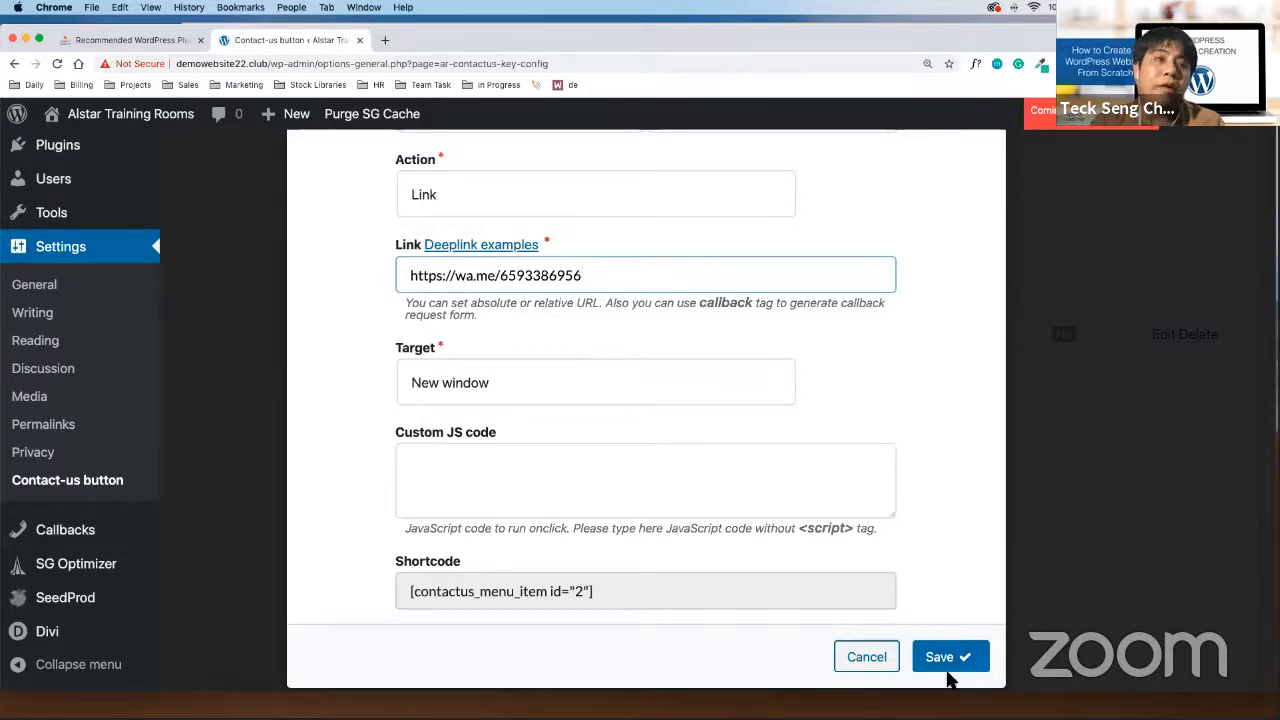
{"action": "left_click", "coordinate": [966, 660]}
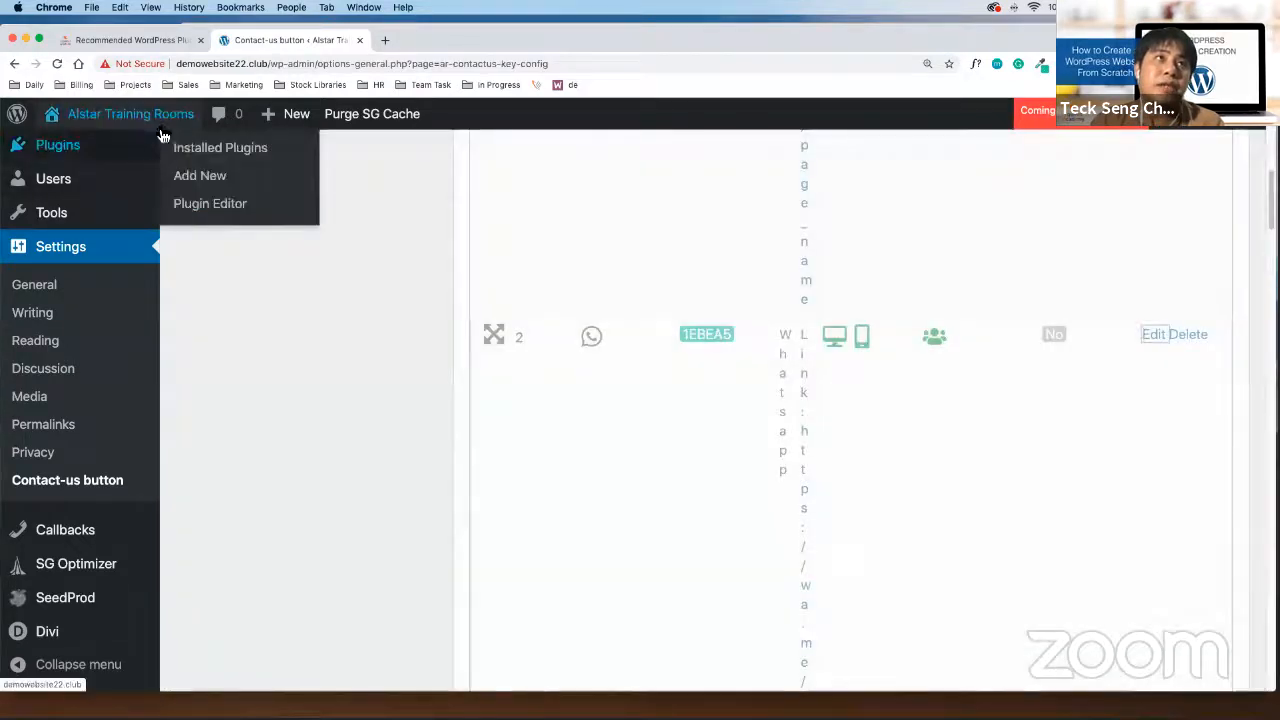
{"action": "mouse_move", "coordinate": [163, 120]}
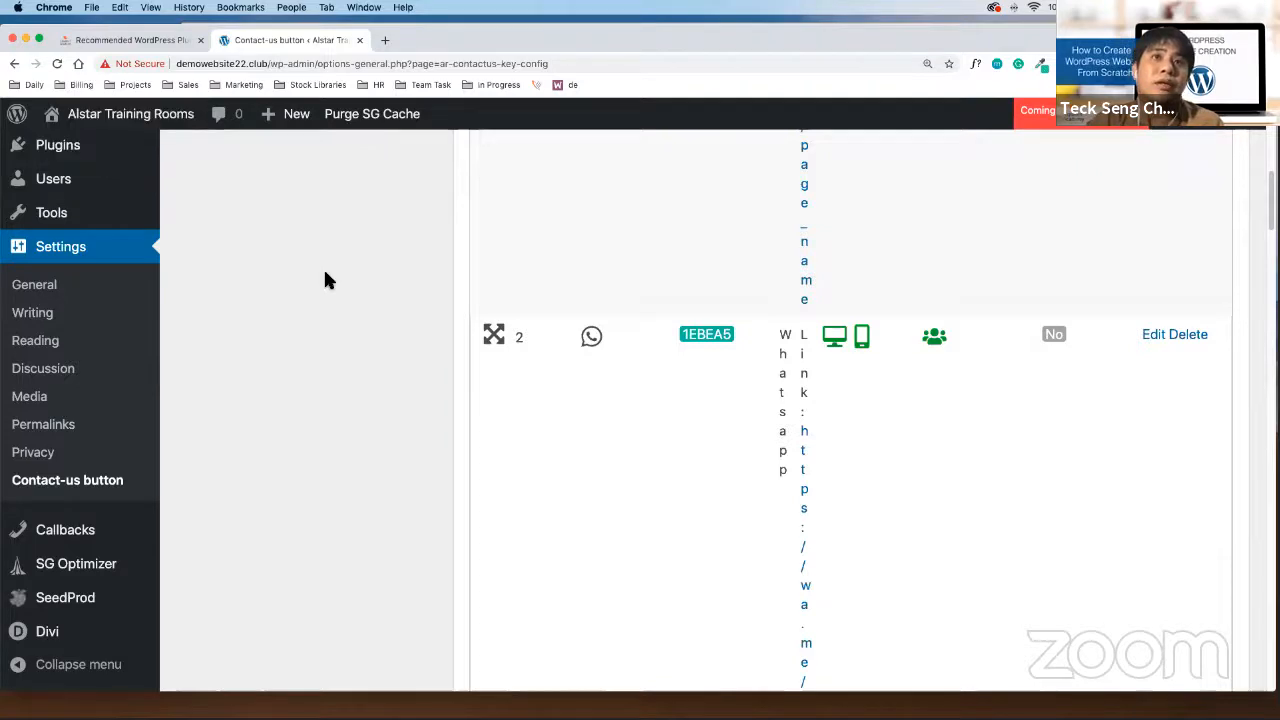
Visit the live site, zoom in, and test the contact button offering only Callback request, then go back
{"action": "key", "text": "super+minus"}
{"action": "key", "text": "super+minus"}
{"action": "key", "text": "super+minus"}
{"action": "key", "text": "super+minus"}
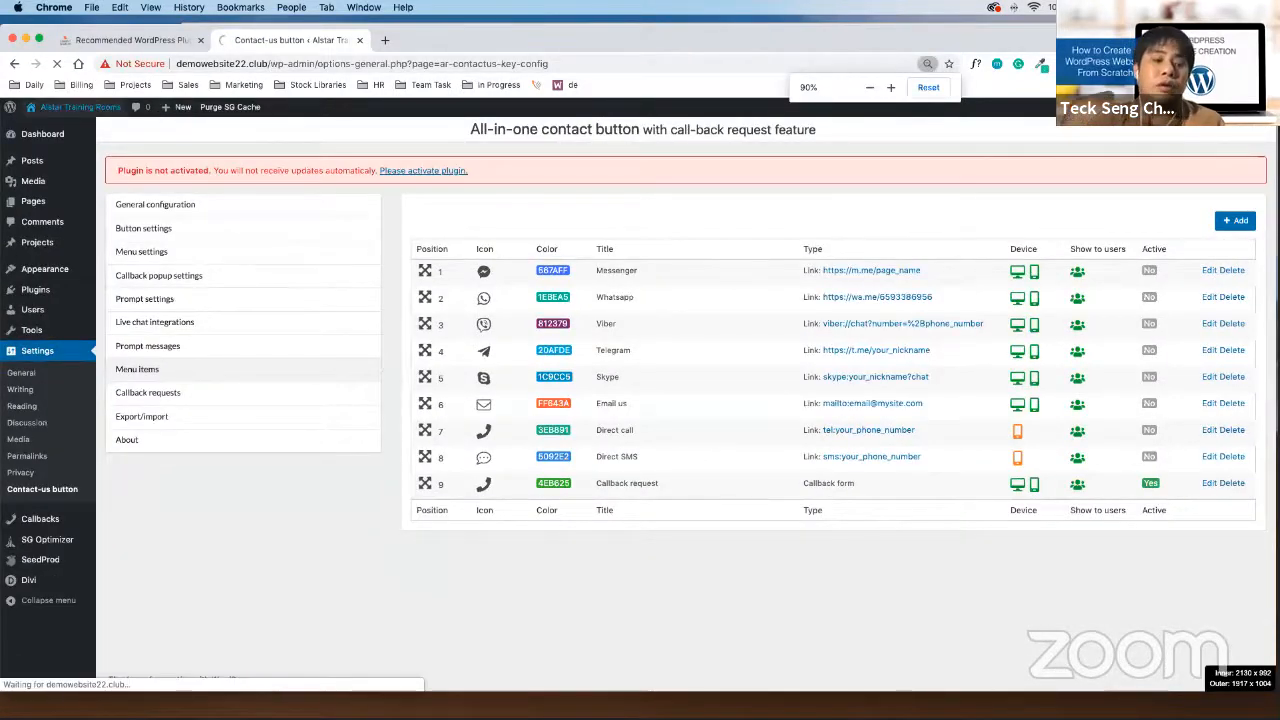
{"action": "left_click", "coordinate": [78, 107]}
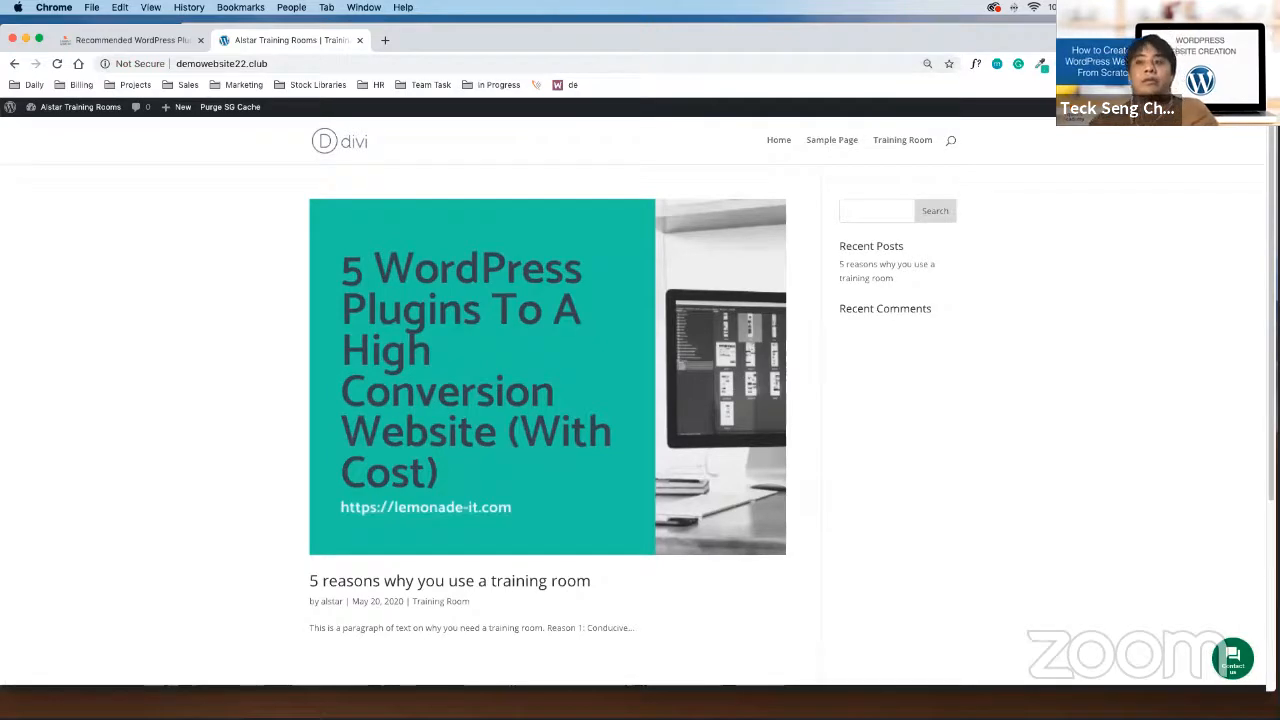
{"action": "left_click", "coordinate": [927, 63]}
{"action": "key", "text": "super+equal"}
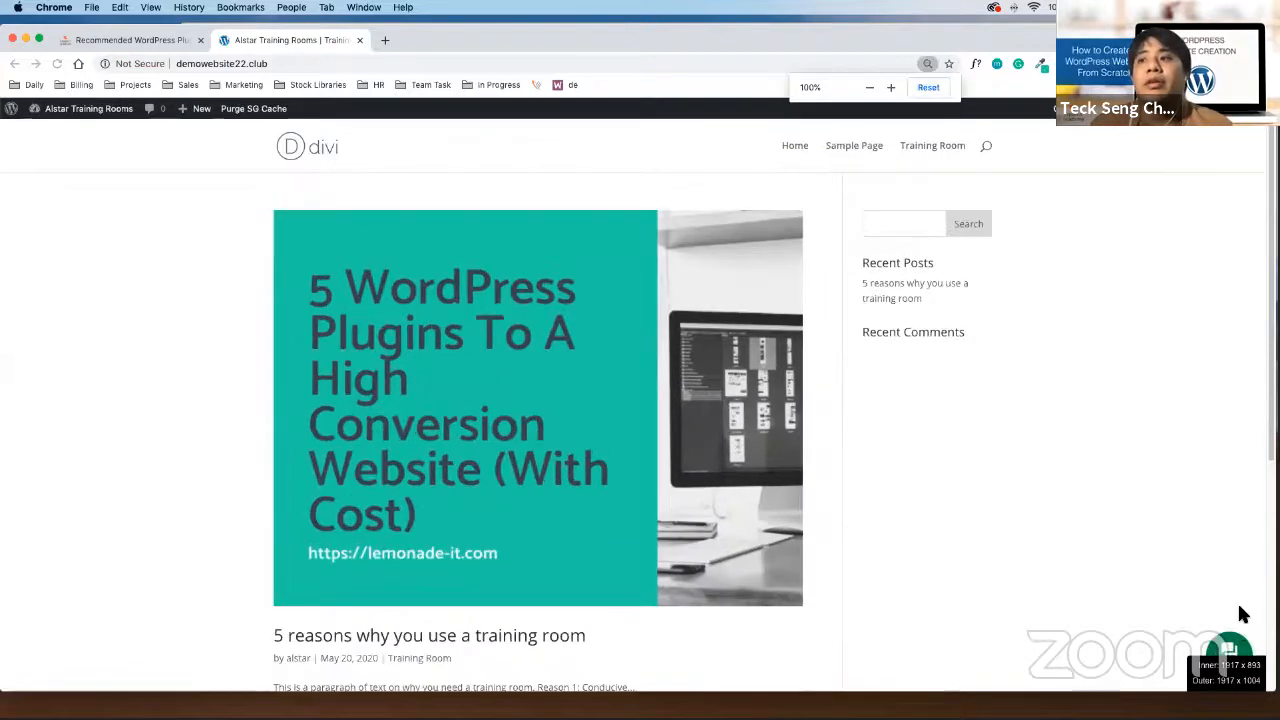
{"action": "mouse_move", "coordinate": [1238, 655]}
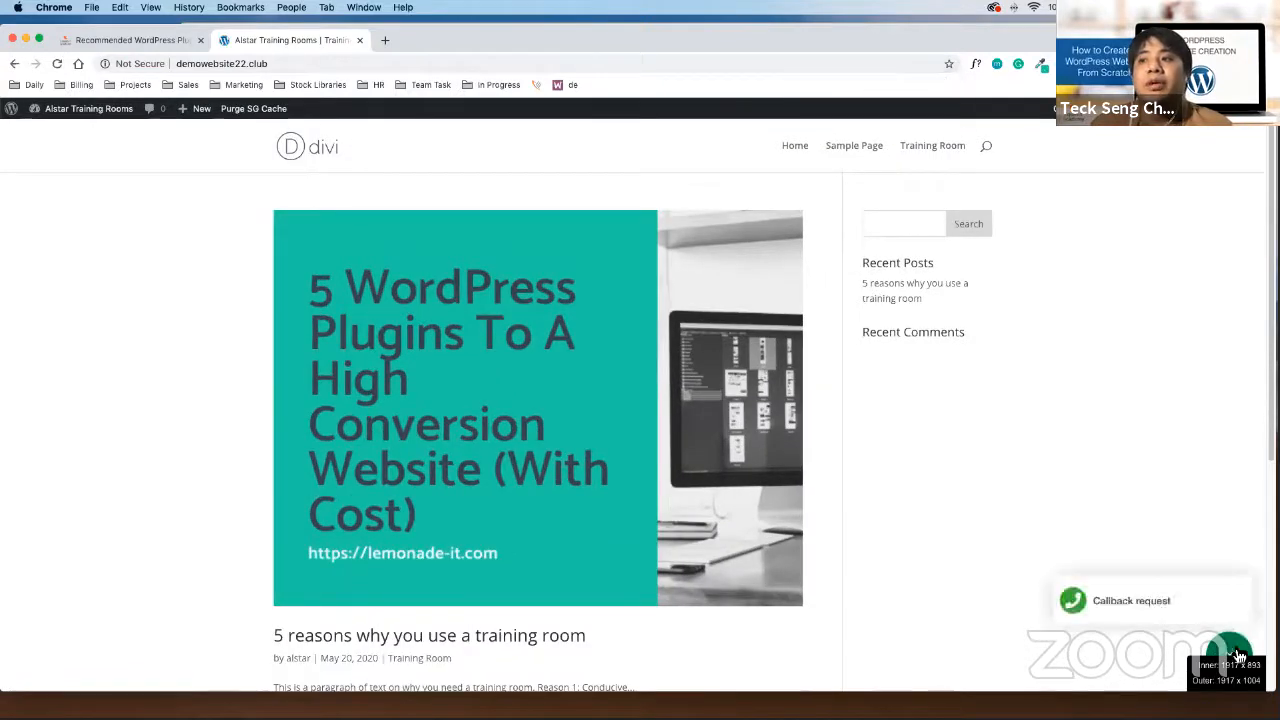
{"action": "left_click", "coordinate": [1234, 566]}
{"action": "left_click", "coordinate": [1229, 653]}
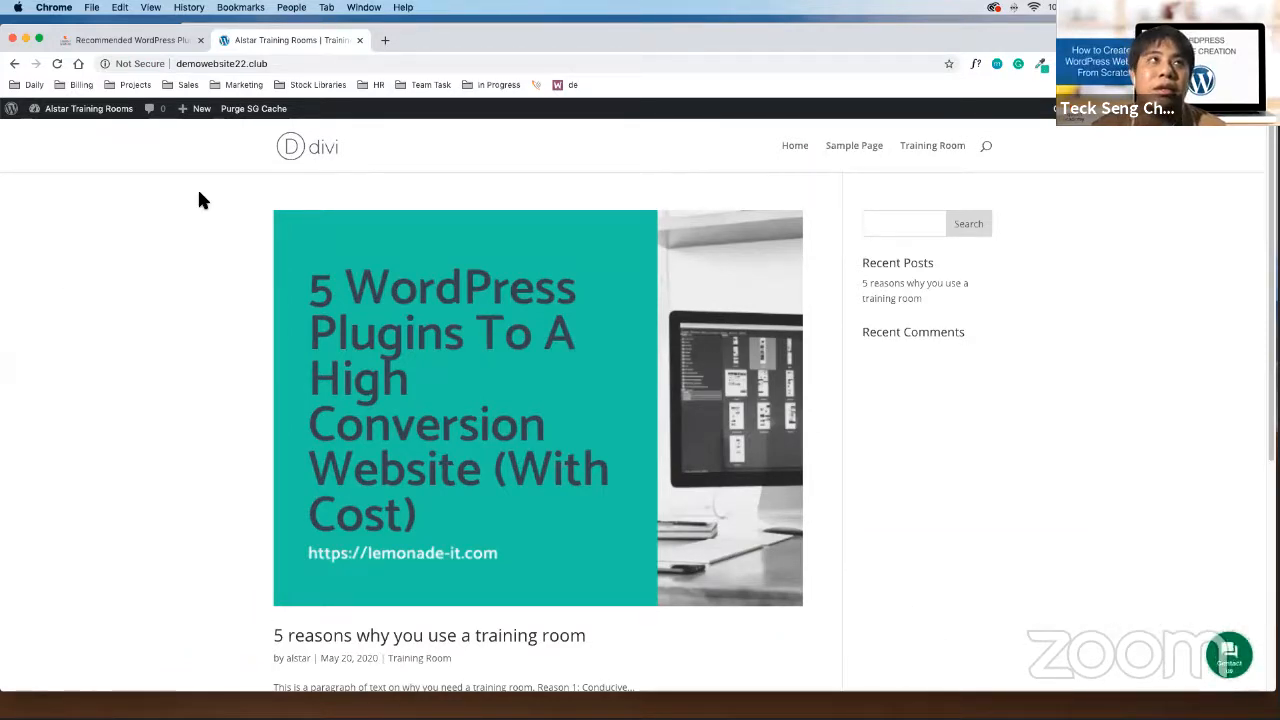
{"action": "left_click", "coordinate": [14, 63]}
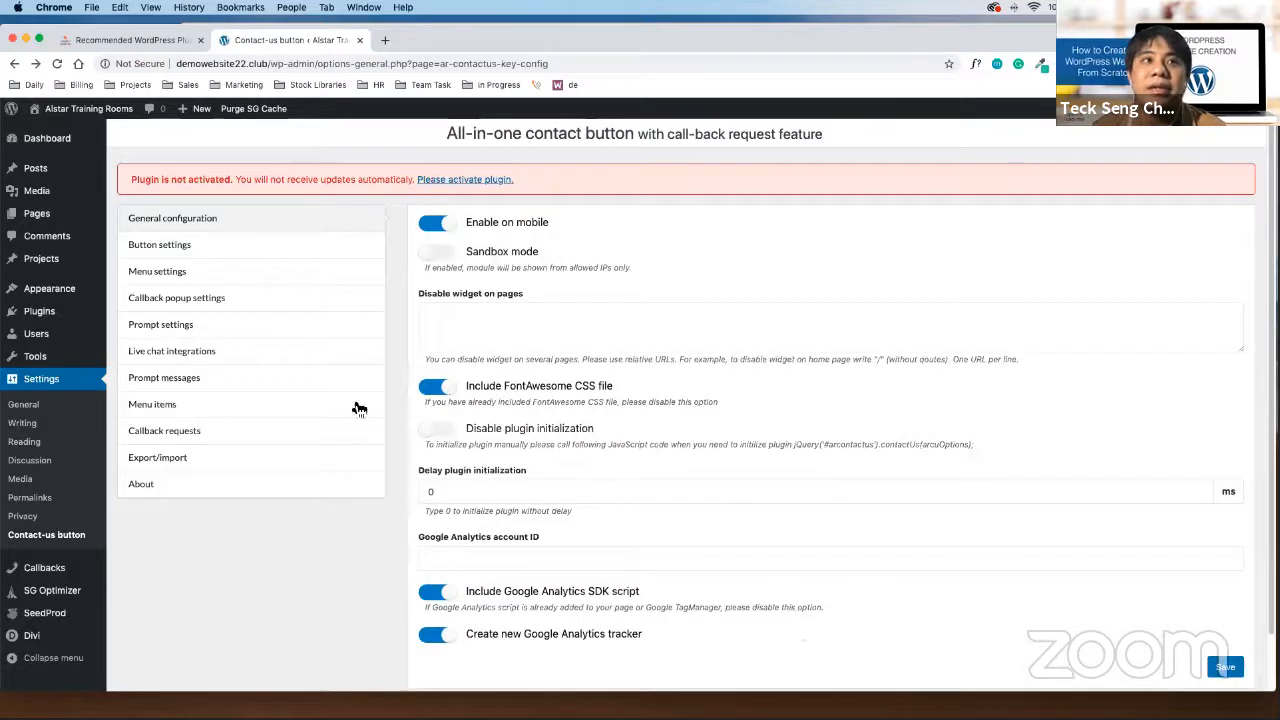
In the Menu items table, switch the Whatsapp row's Active badge from No to Yes
{"action": "left_click", "coordinate": [168, 410]}
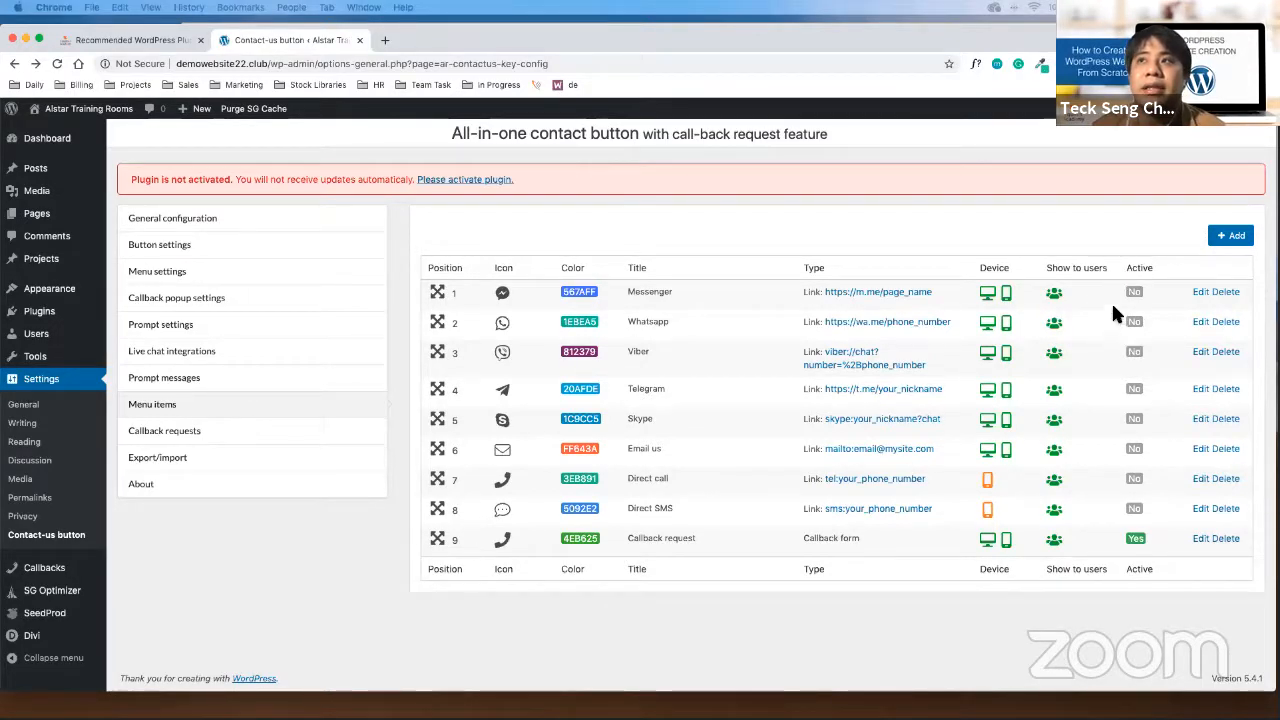
{"action": "left_click_drag", "start_coordinate": [1114, 310], "coordinate": [1153, 333]}
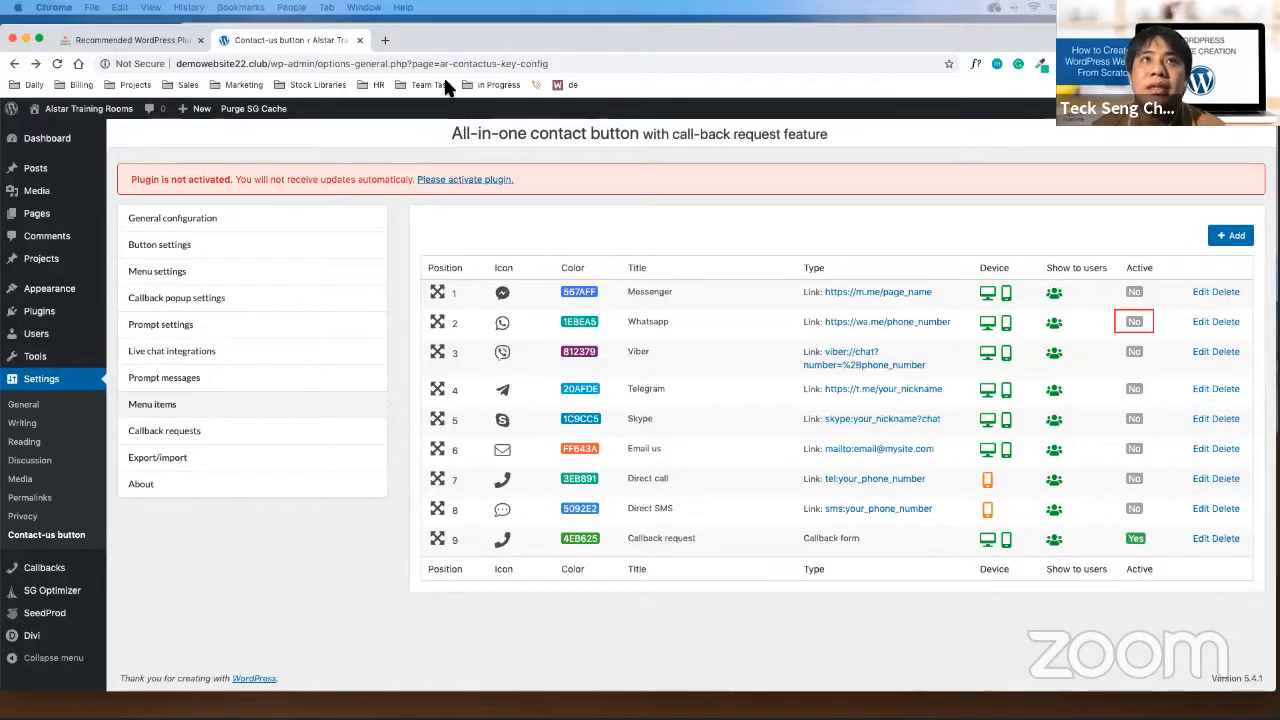
{"action": "left_click", "coordinate": [1122, 336]}
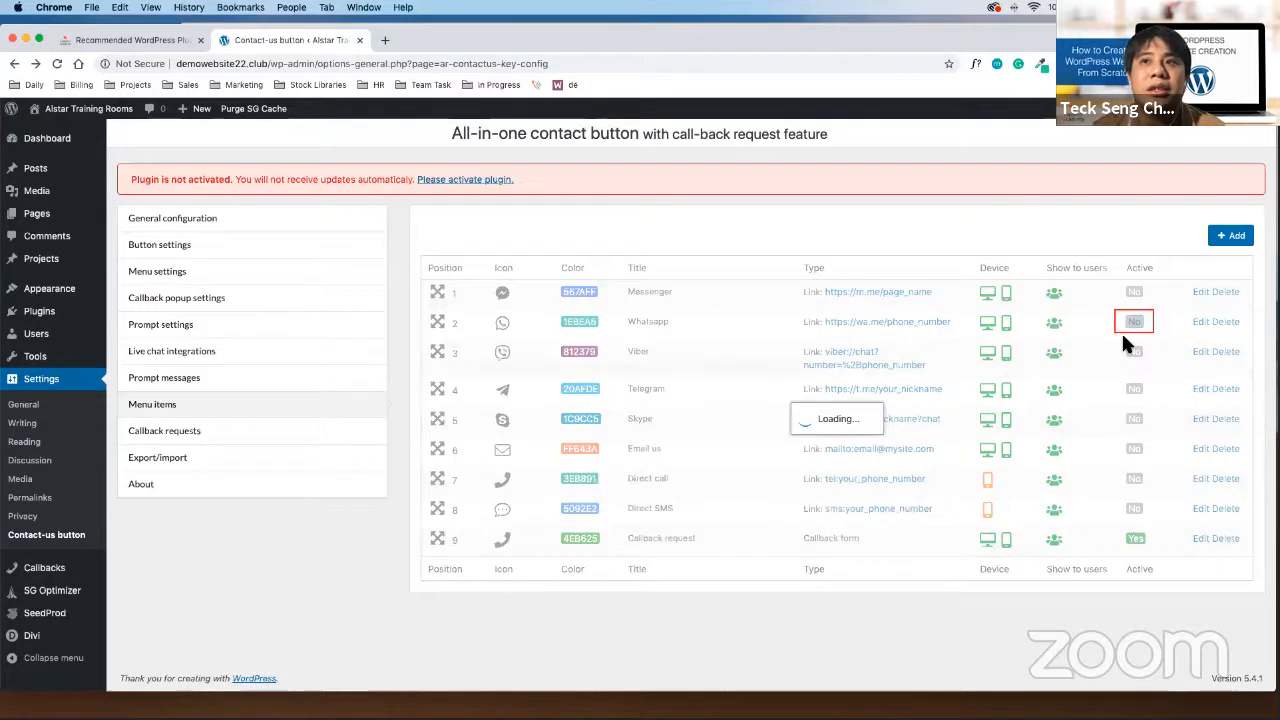
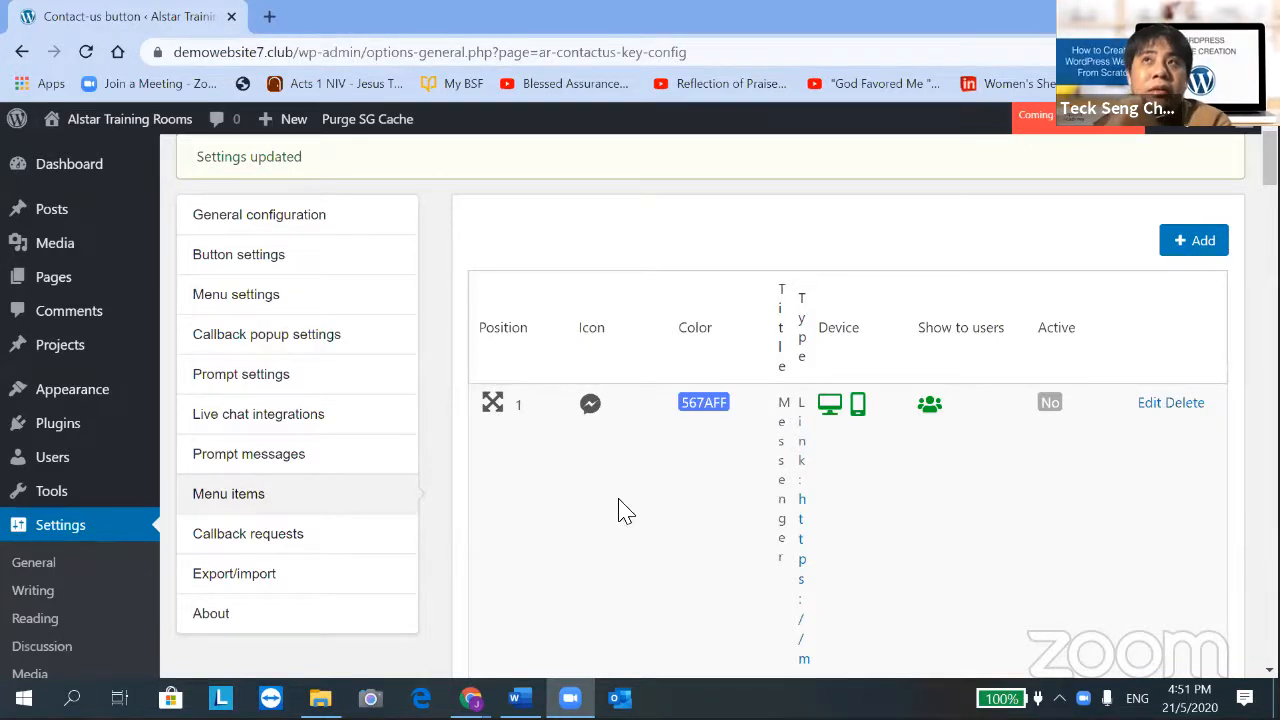
Set the Viber menu item's Active badge to Yes, then minimise Chrome to the desktop
{"action": "scroll", "coordinate": [617, 508], "scroll_direction": "down", "scroll_amount": 10}
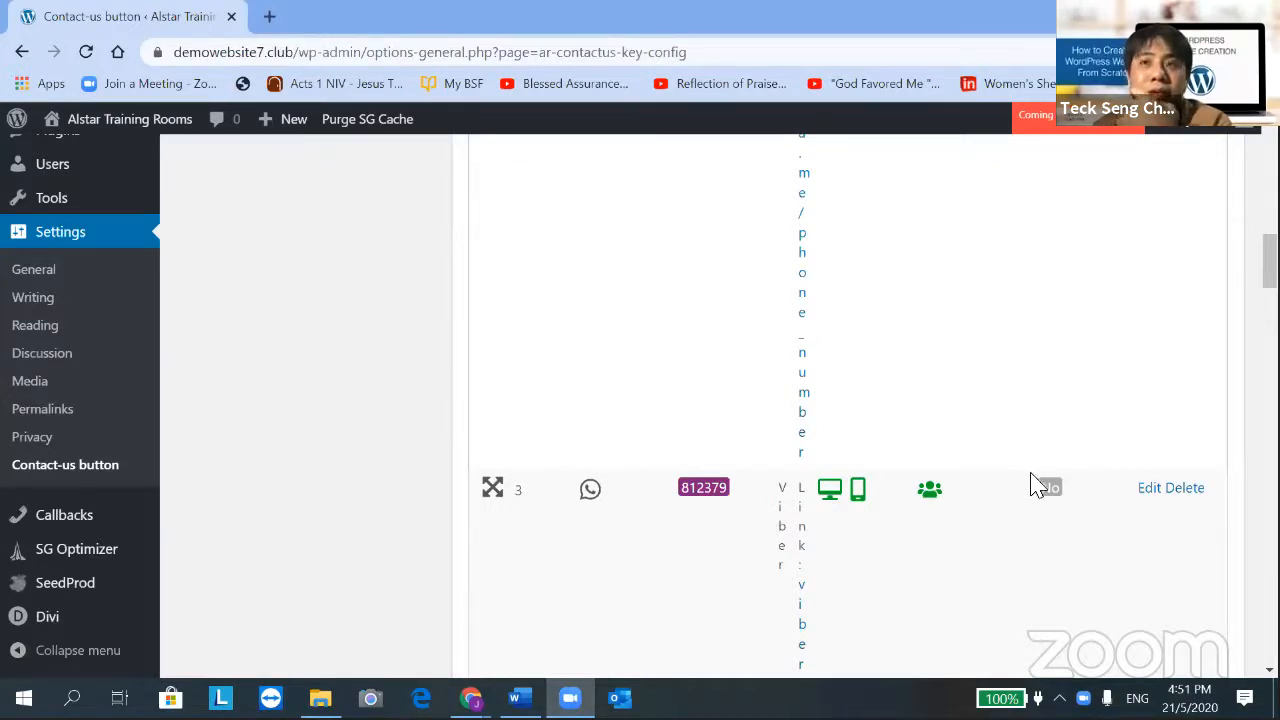
{"action": "left_click", "coordinate": [1062, 497]}
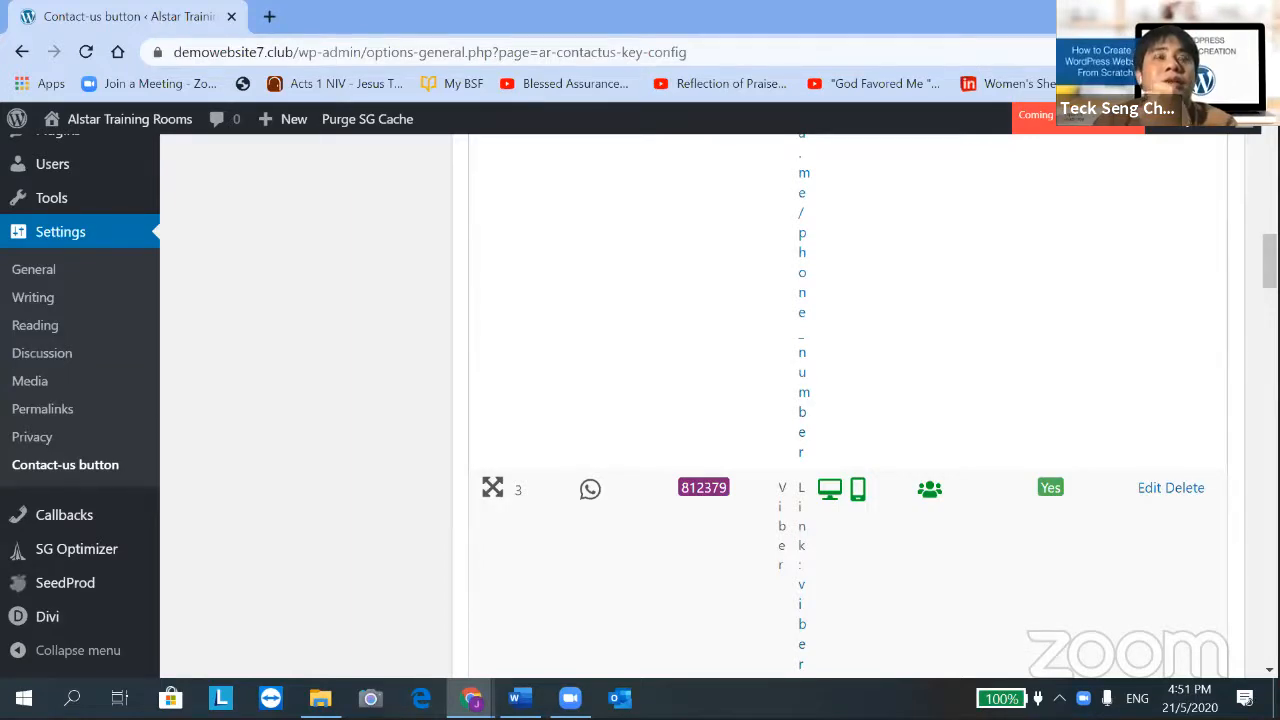
{"action": "left_click", "coordinate": [1160, 15]}
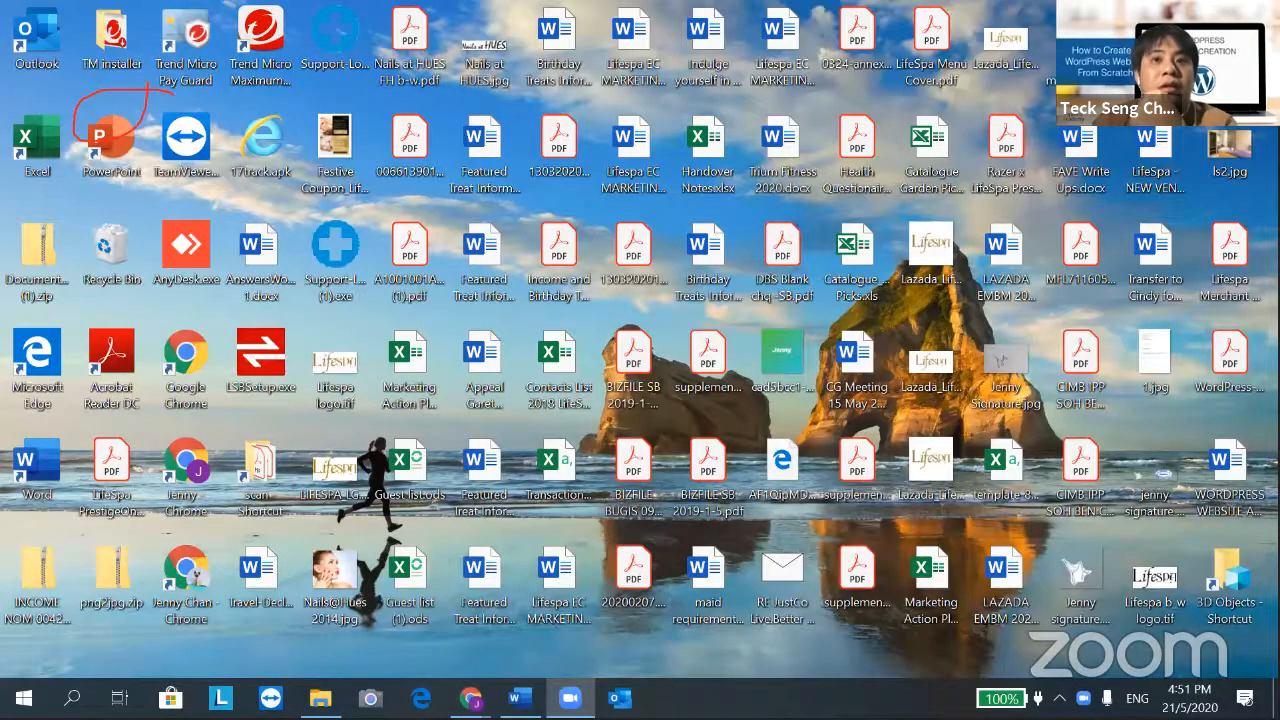
Restore the Alstar Training Rooms Chrome window and reload the live site to show the contact button
{"action": "mouse_move", "coordinate": [475, 702]}
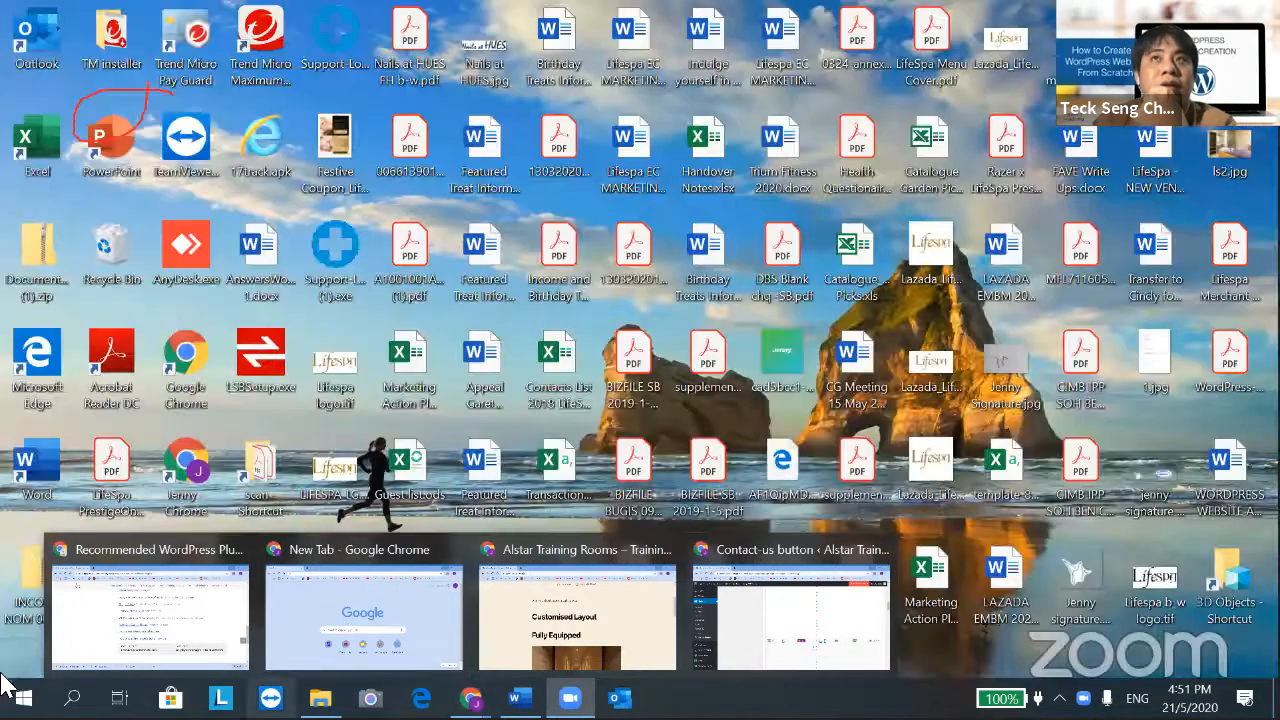
{"action": "left_click", "coordinate": [193, 617]}
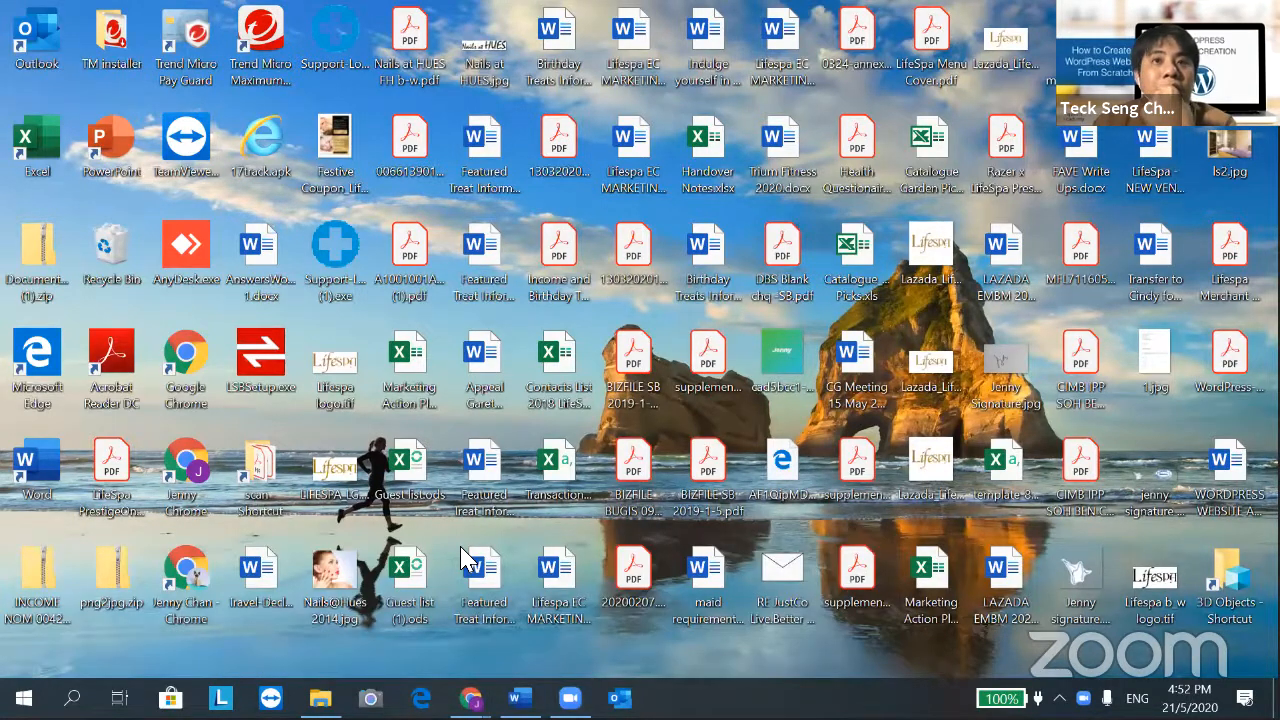
{"action": "mouse_move", "coordinate": [470, 698]}
{"action": "mouse_move", "coordinate": [527, 612]}
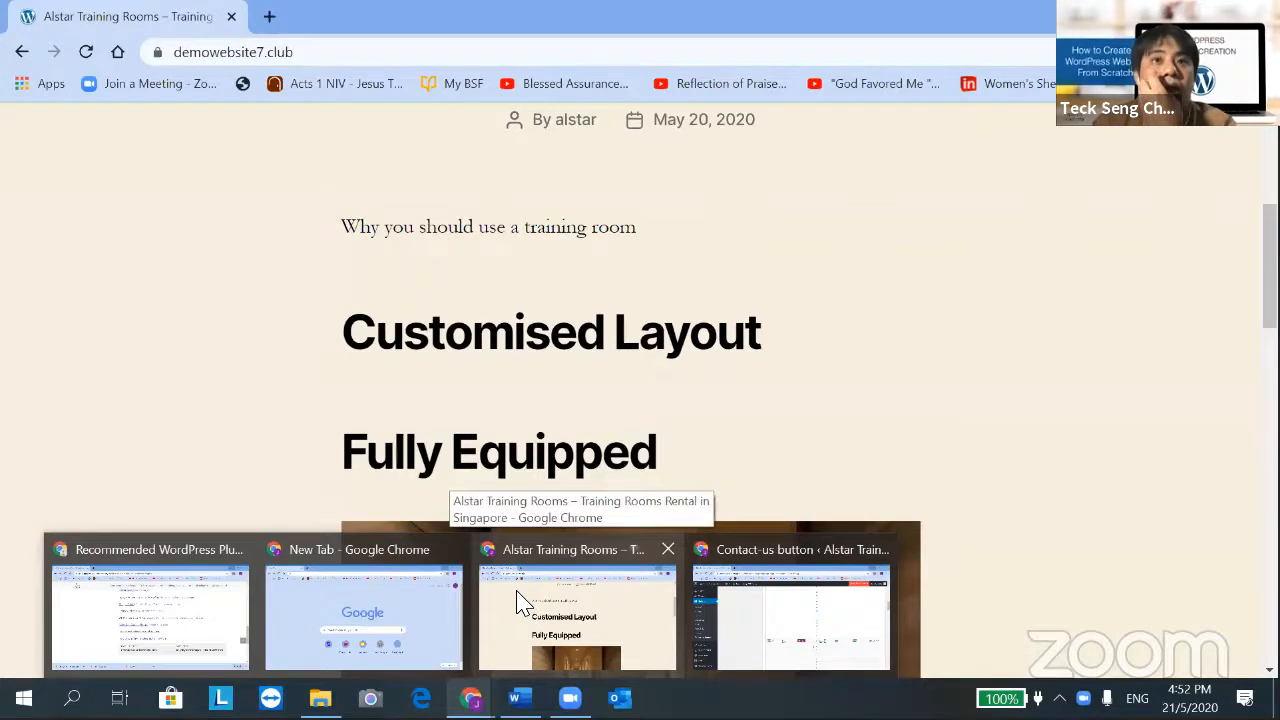
{"action": "left_click", "coordinate": [519, 603]}
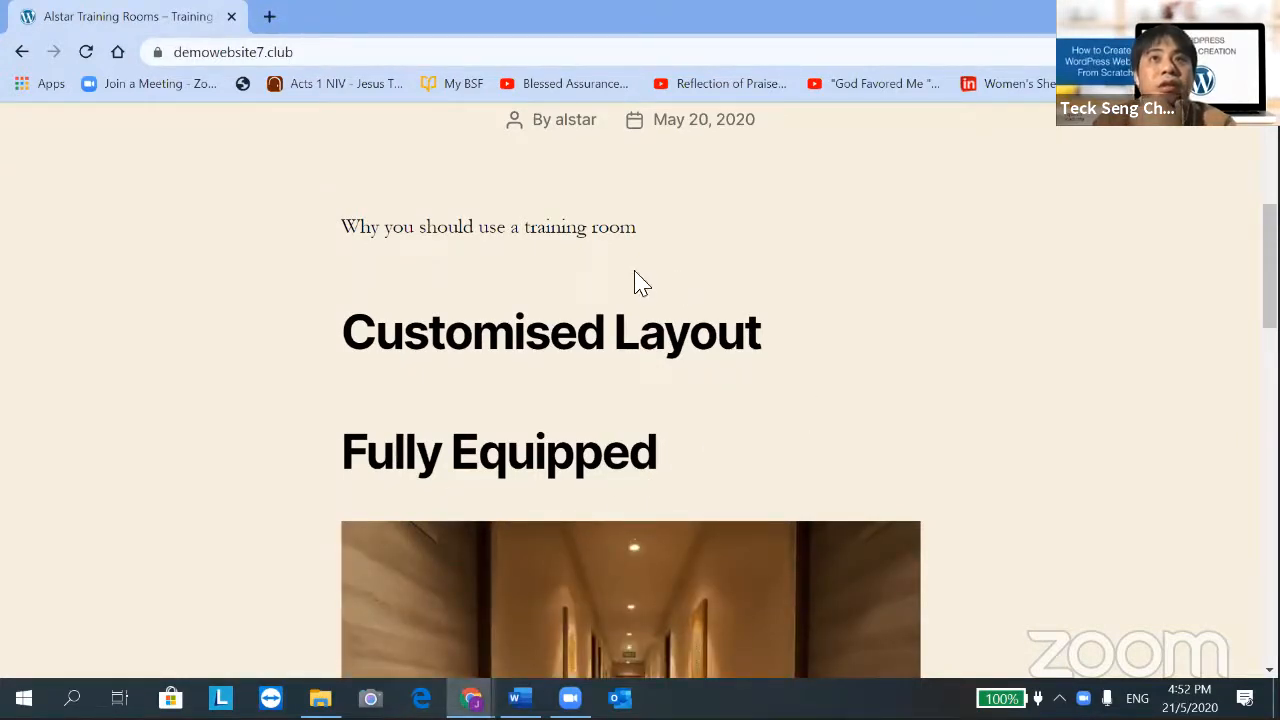
{"action": "left_click", "coordinate": [484, 53]}
{"action": "key", "text": "Return"}
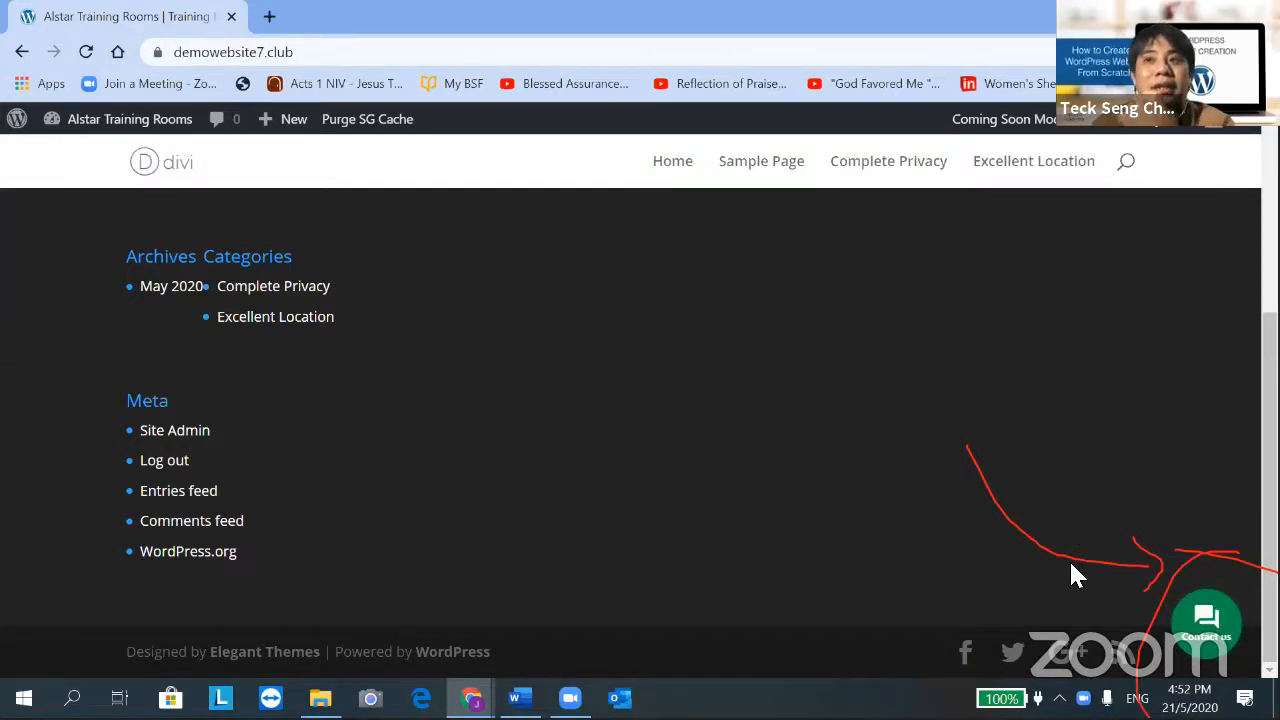
Open the live site's green chat button popup showing its Viber and callback request options
{"action": "left_click", "coordinate": [1210, 640]}
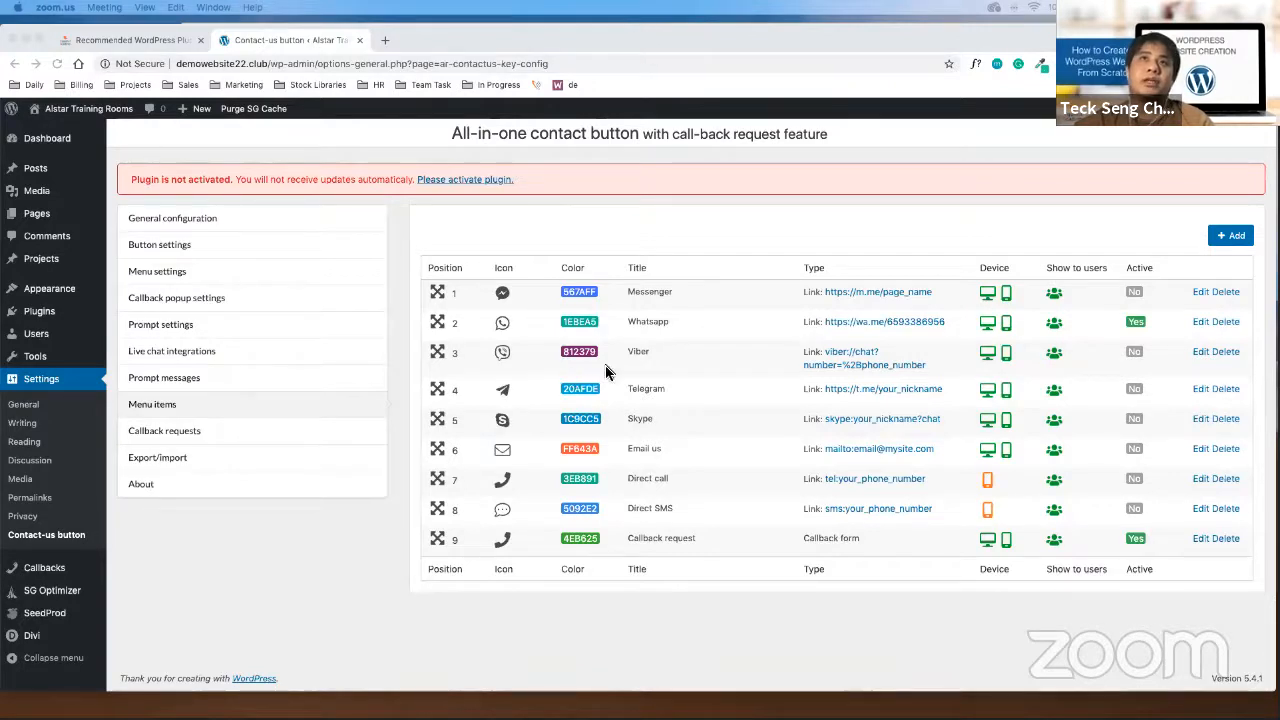
Switch the shared screen from the browser to a blank Zoom whiteboard
{"action": "left_click", "coordinate": [925, 562]}
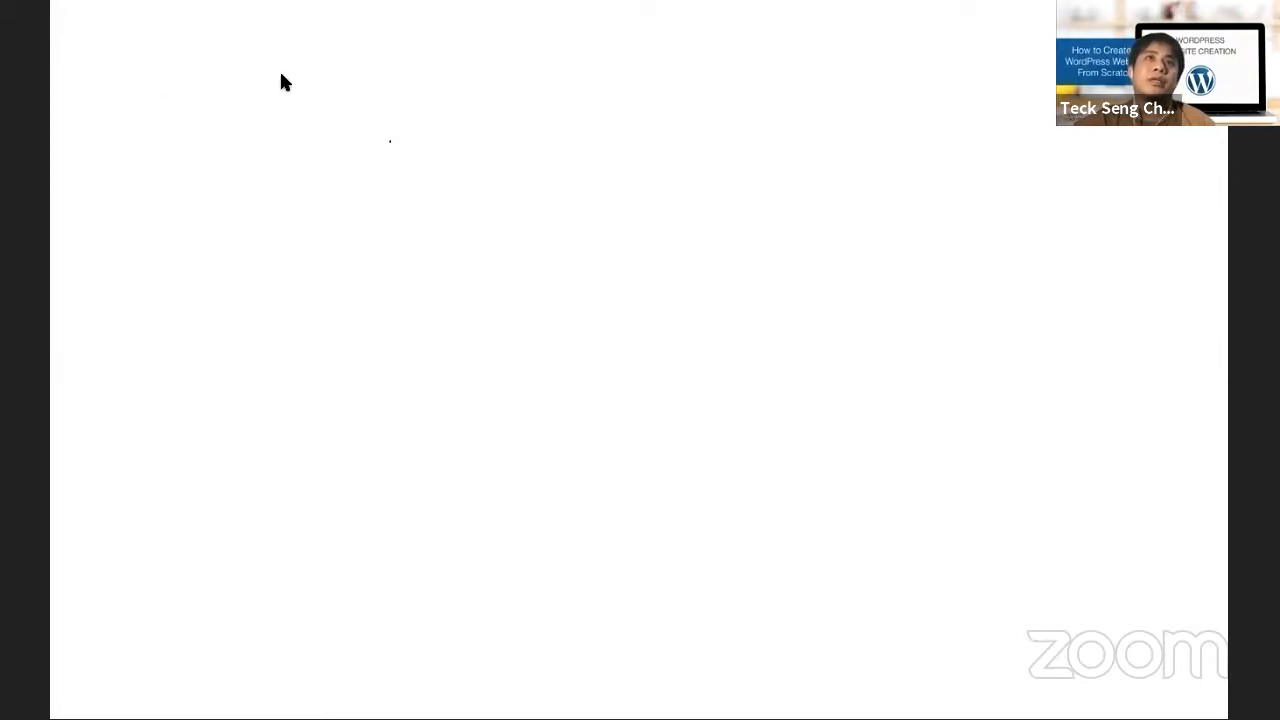
Handwrite a circled 1 and 'keywords research' at the whiteboard's top left, then switch to Google
{"action": "left_click_drag", "start_coordinate": [170, 92], "coordinate": [167, 118]}
{"action": "left_click_drag", "start_coordinate": [172, 63], "coordinate": [170, 146]}
{"action": "left_click_drag", "start_coordinate": [212, 88], "coordinate": [212, 134]}
{"action": "mouse_move", "coordinate": [232, 90]}
{"action": "left_mouse_down"}
{"action": "mouse_move", "coordinate": [238, 125]}
{"action": "mouse_move", "coordinate": [320, 92]}
{"action": "mouse_move", "coordinate": [428, 100]}
{"action": "mouse_move", "coordinate": [508, 78]}
{"action": "mouse_move", "coordinate": [515, 90]}
{"action": "mouse_move", "coordinate": [578, 74]}
{"action": "mouse_move", "coordinate": [605, 48]}
{"action": "mouse_move", "coordinate": [618, 74]}
{"action": "mouse_move", "coordinate": [639, 73]}
{"action": "left_mouse_up"}
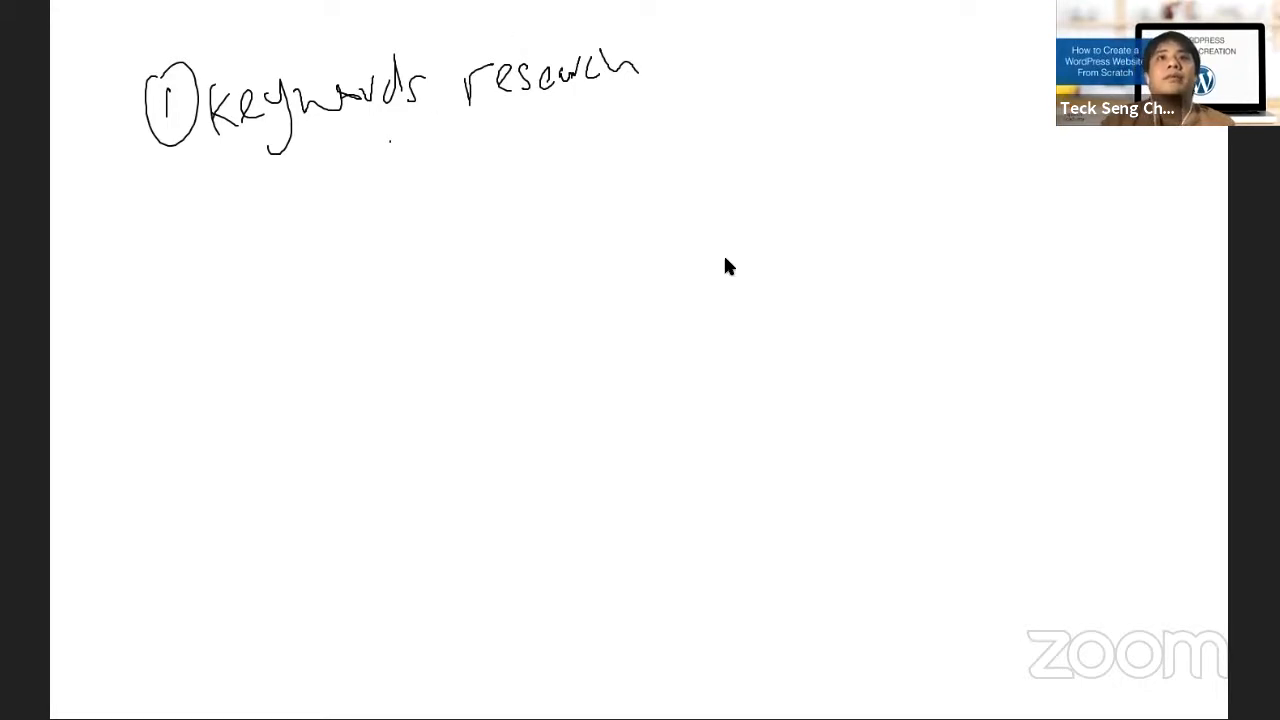
{"action": "left_click", "coordinate": [1211, 687]}
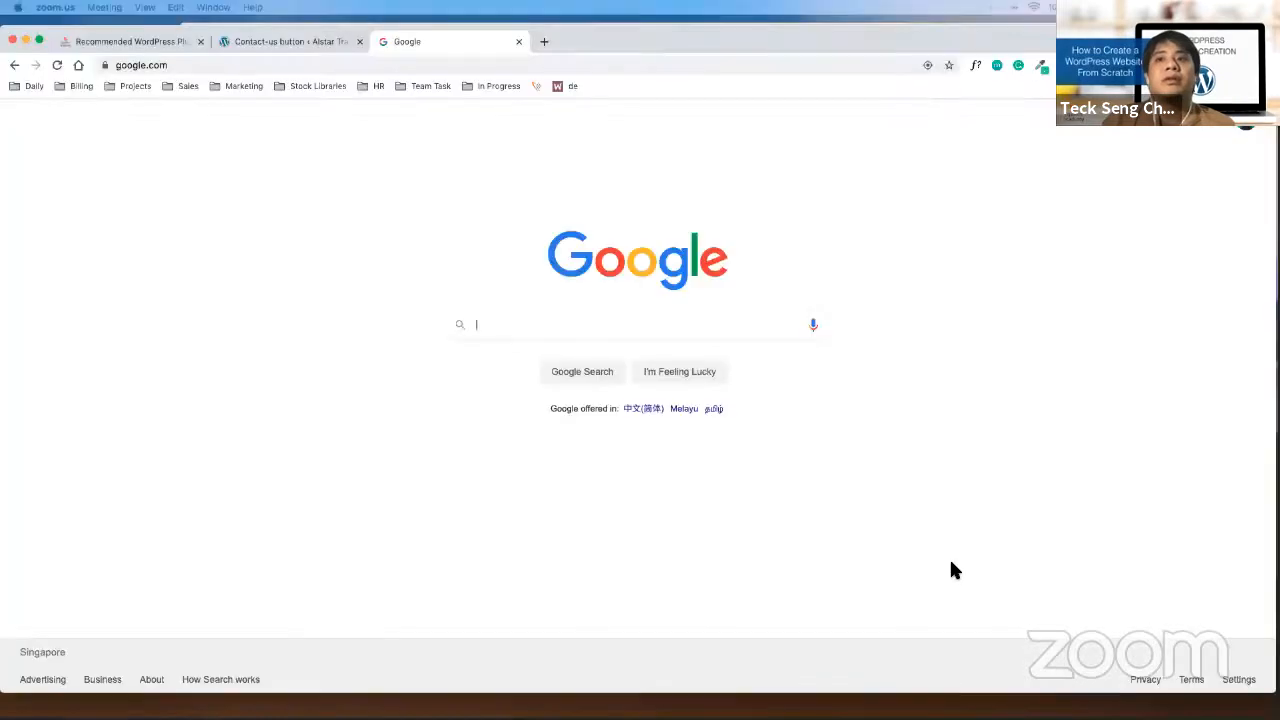
Search 'training rooms' on Google and browse suggestions like 'training rooms for rent in singapore'
{"action": "left_click", "coordinate": [614, 337]}
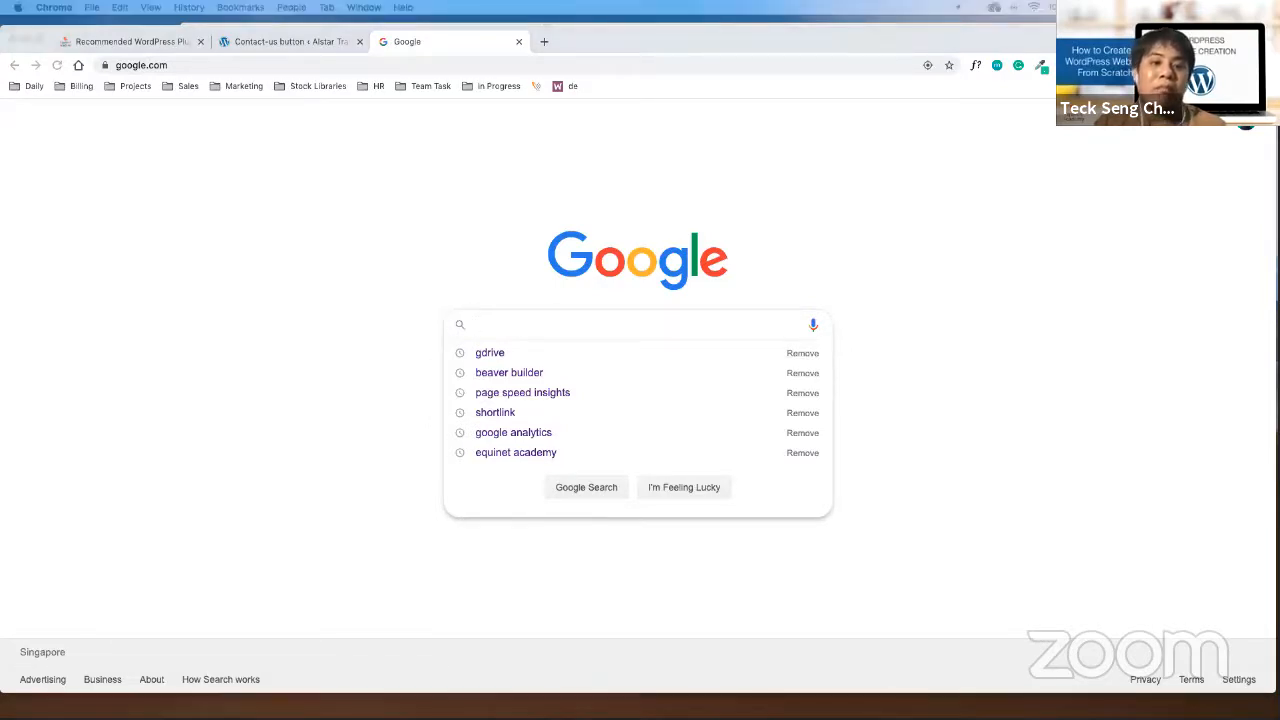
{"action": "left_click", "coordinate": [633, 324]}
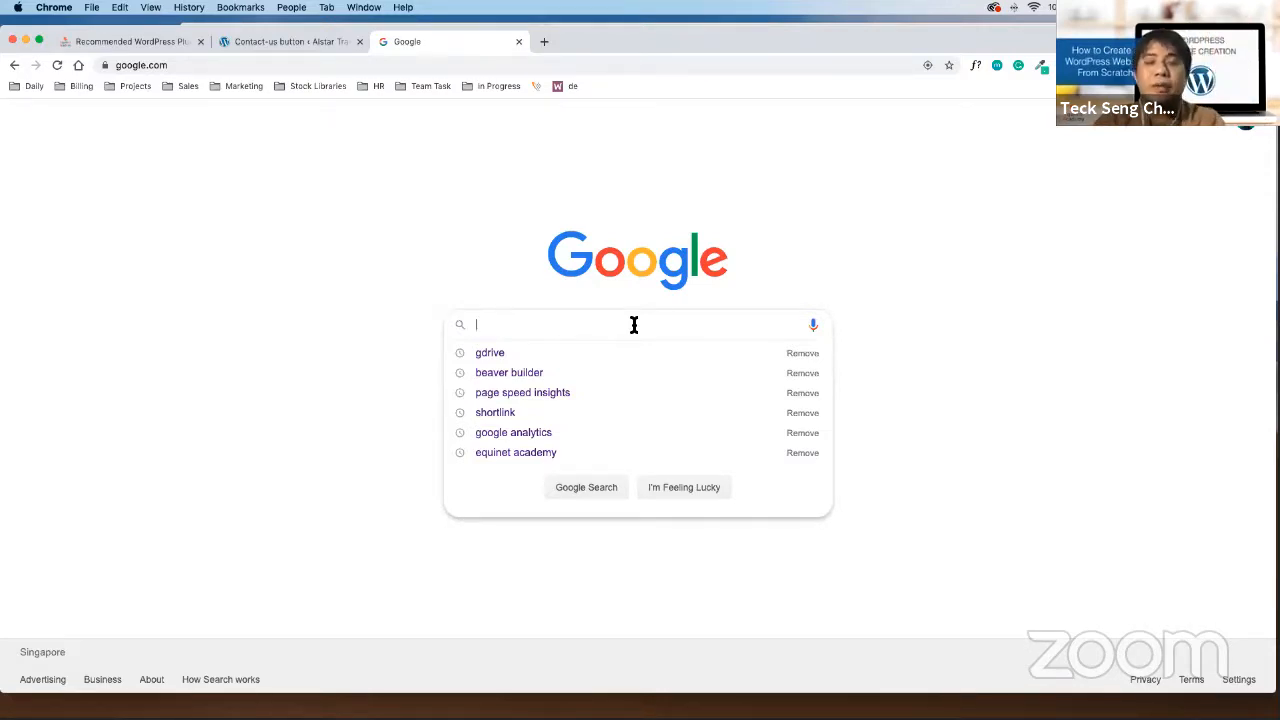
{"action": "type", "text": "tra"}
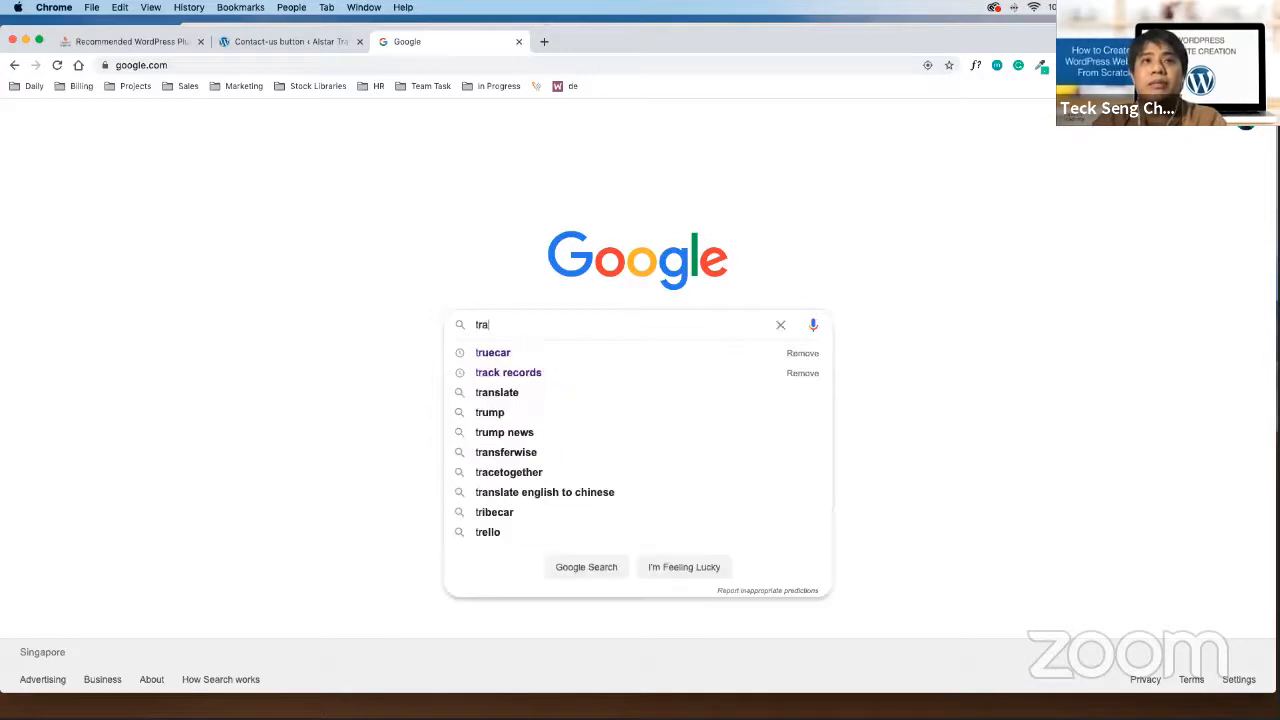
{"action": "type", "text": "inig room"}
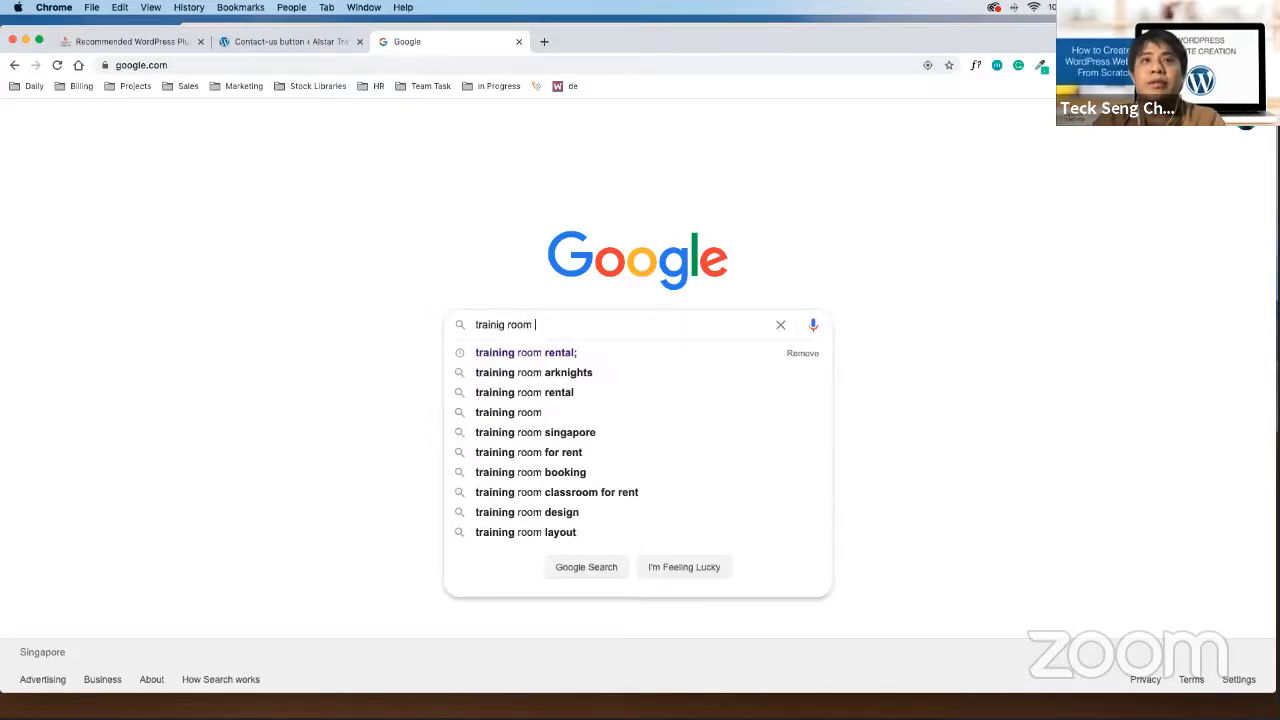
{"action": "key", "text": "super+a"}
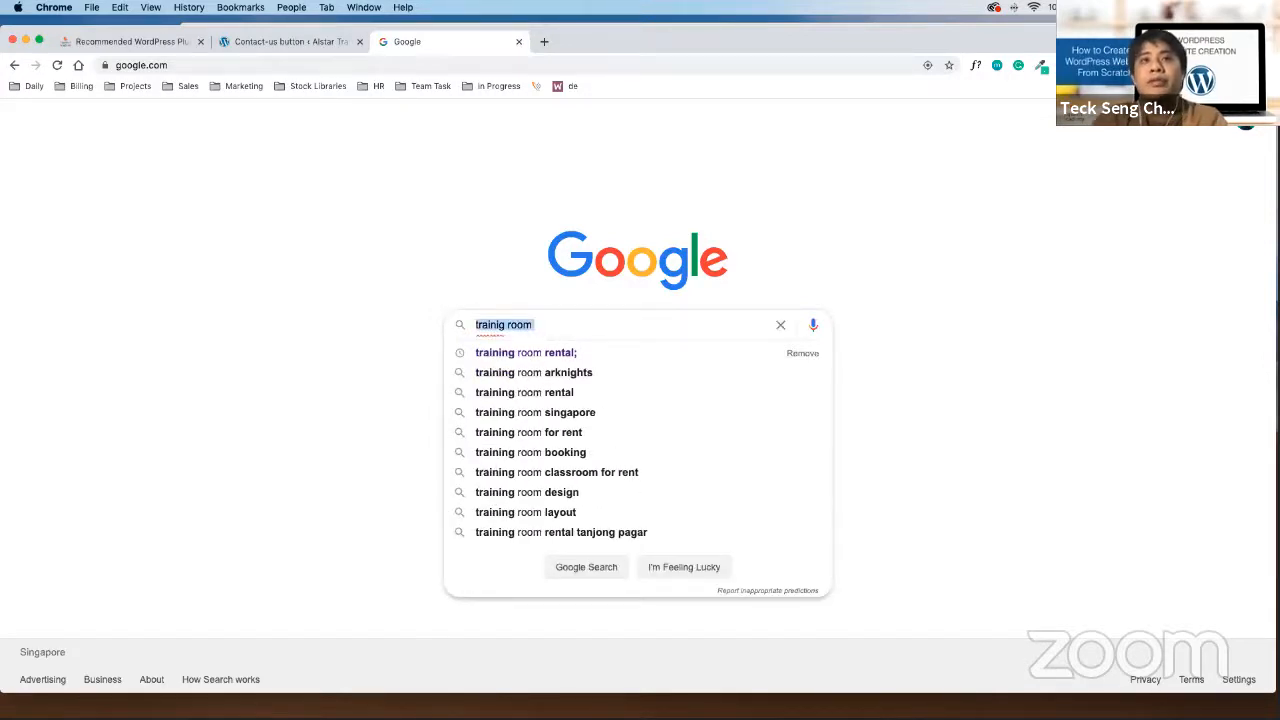
{"action": "type", "text": "training room"}
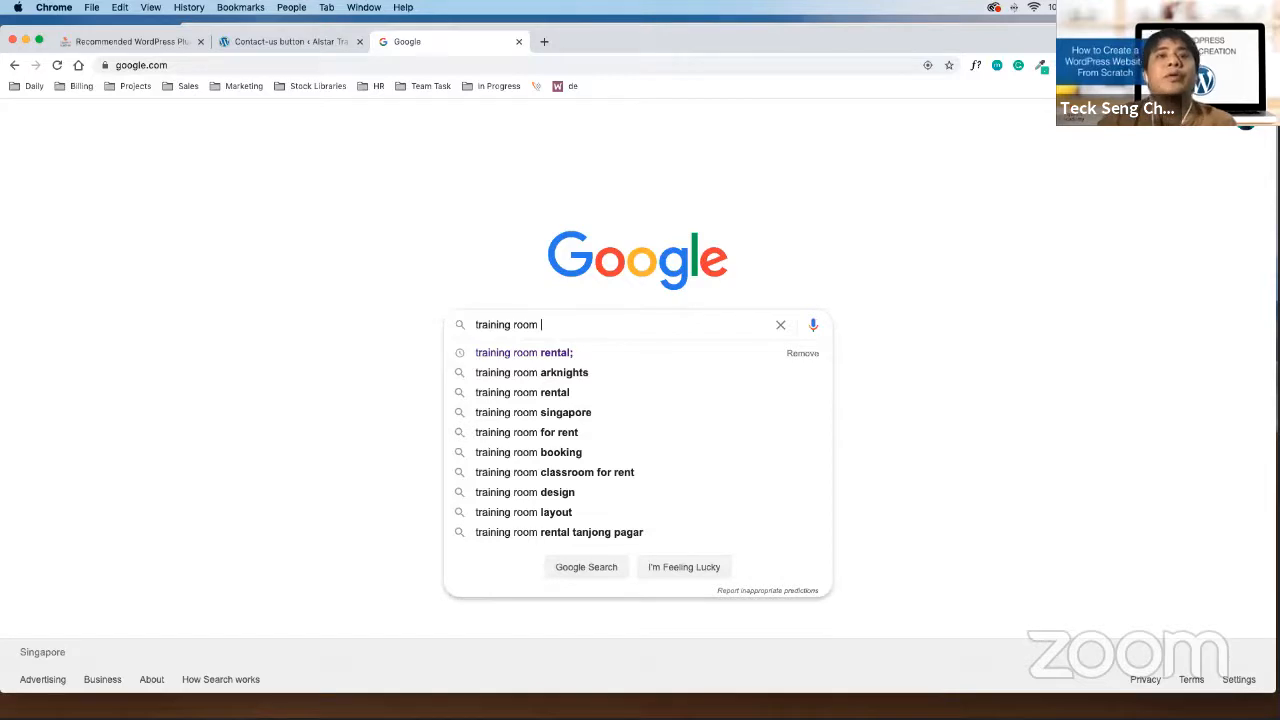
{"action": "type", "text": " s"}
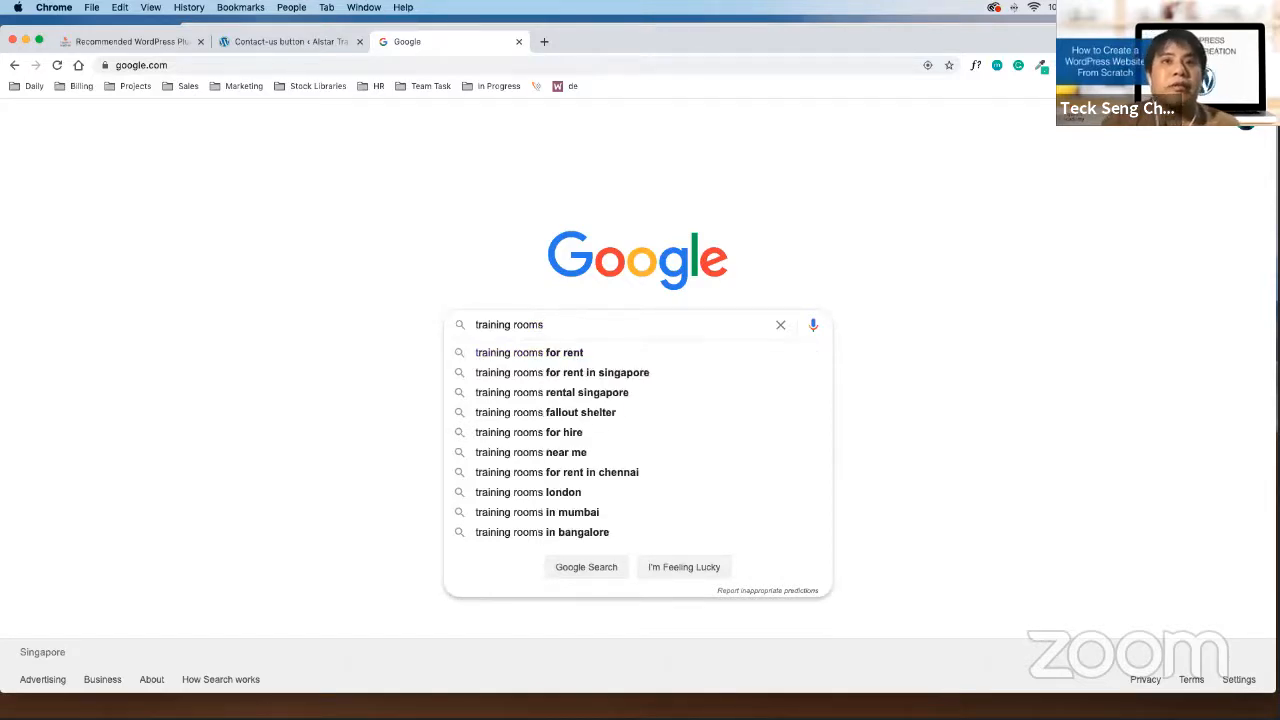
{"action": "key", "text": "Down"}
{"action": "key", "text": "Down"}
{"action": "key", "text": "Up"}
{"action": "key", "text": "Up"}
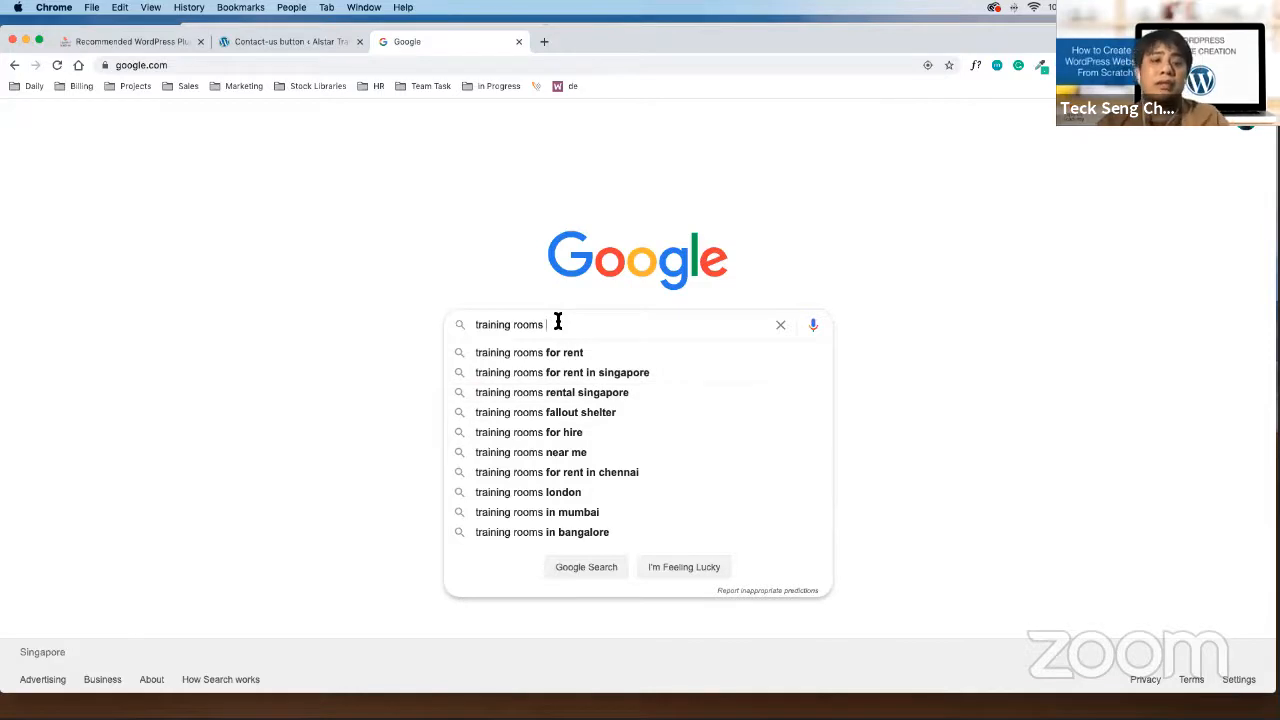
Retype the query as 'cbd training room' to see location-based suggestions
{"action": "type", "text": "c"}
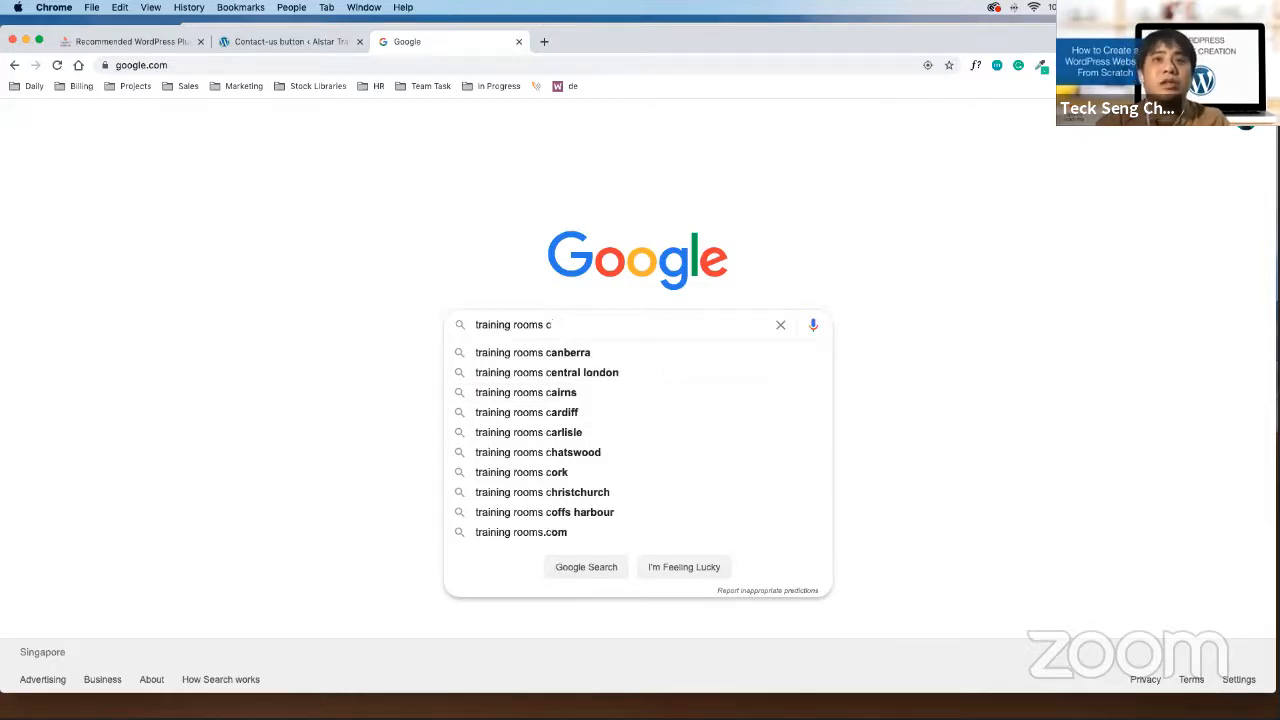
{"action": "key", "text": "super+a"}
{"action": "type", "text": "cbd "}
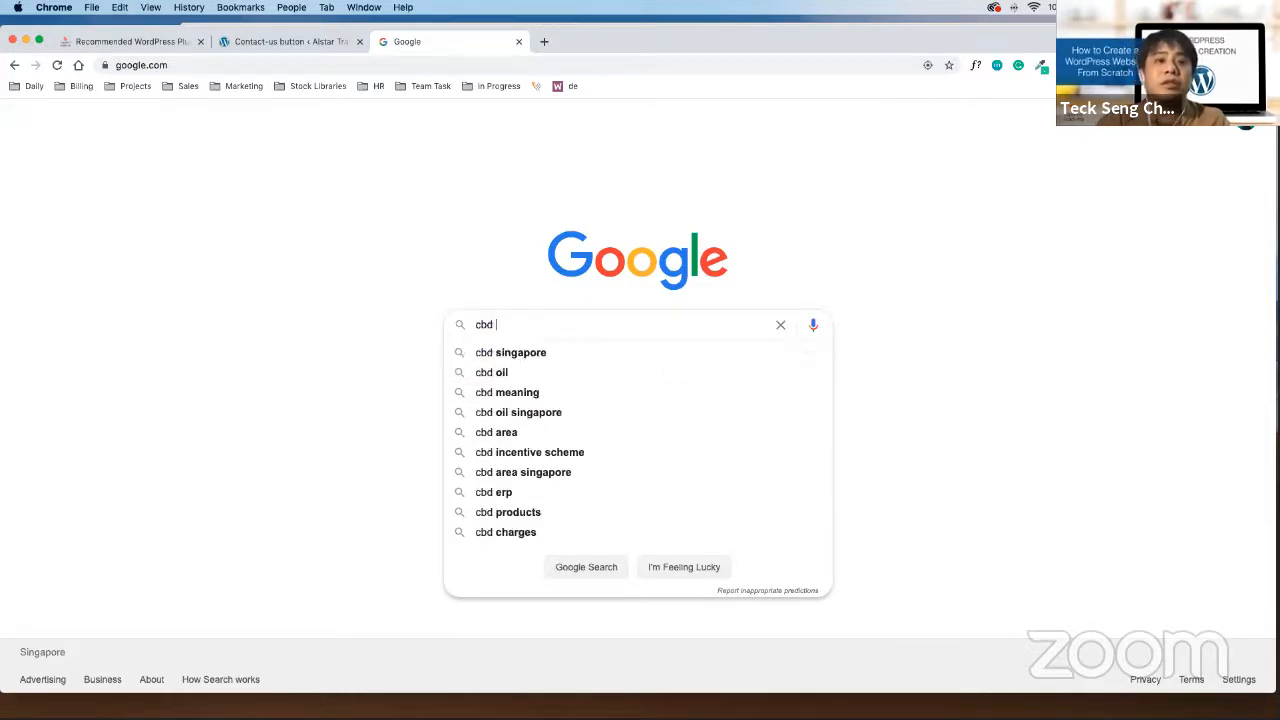
{"action": "type", "text": "trainig"}
{"action": "key", "text": "BackSpace"}
{"action": "key", "text": "BackSpace"}
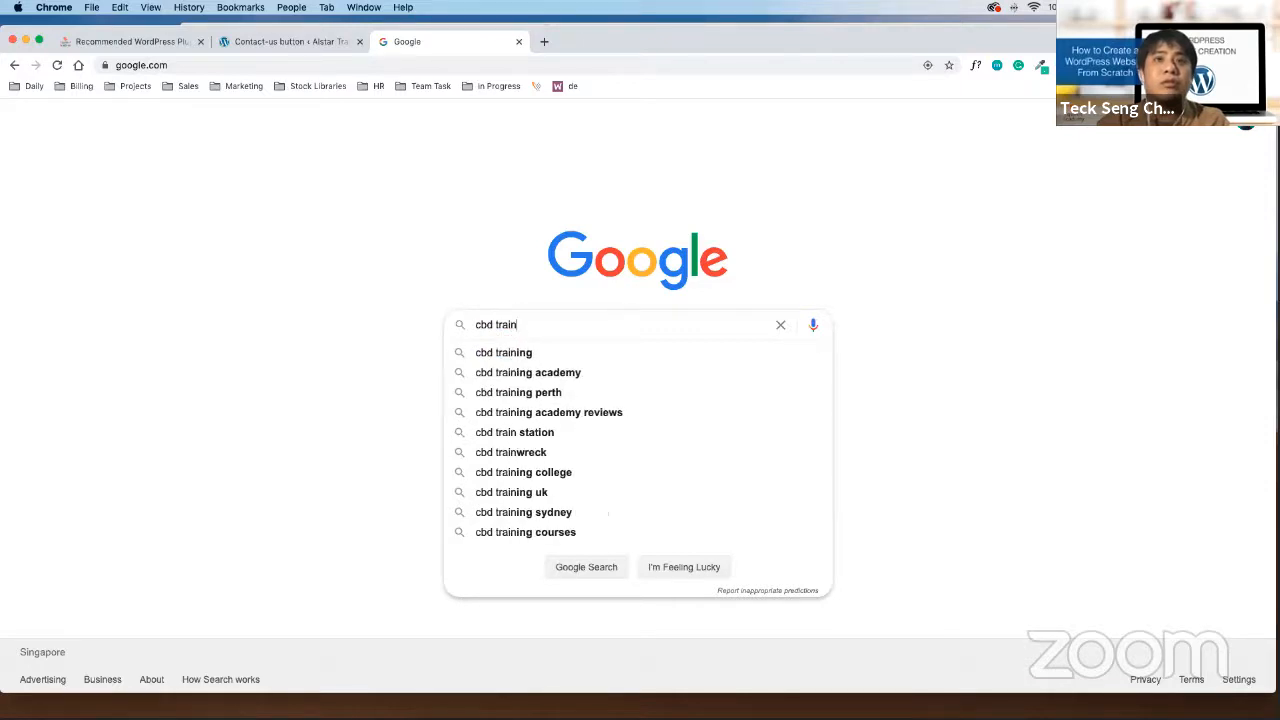
{"action": "type", "text": "ing room"}
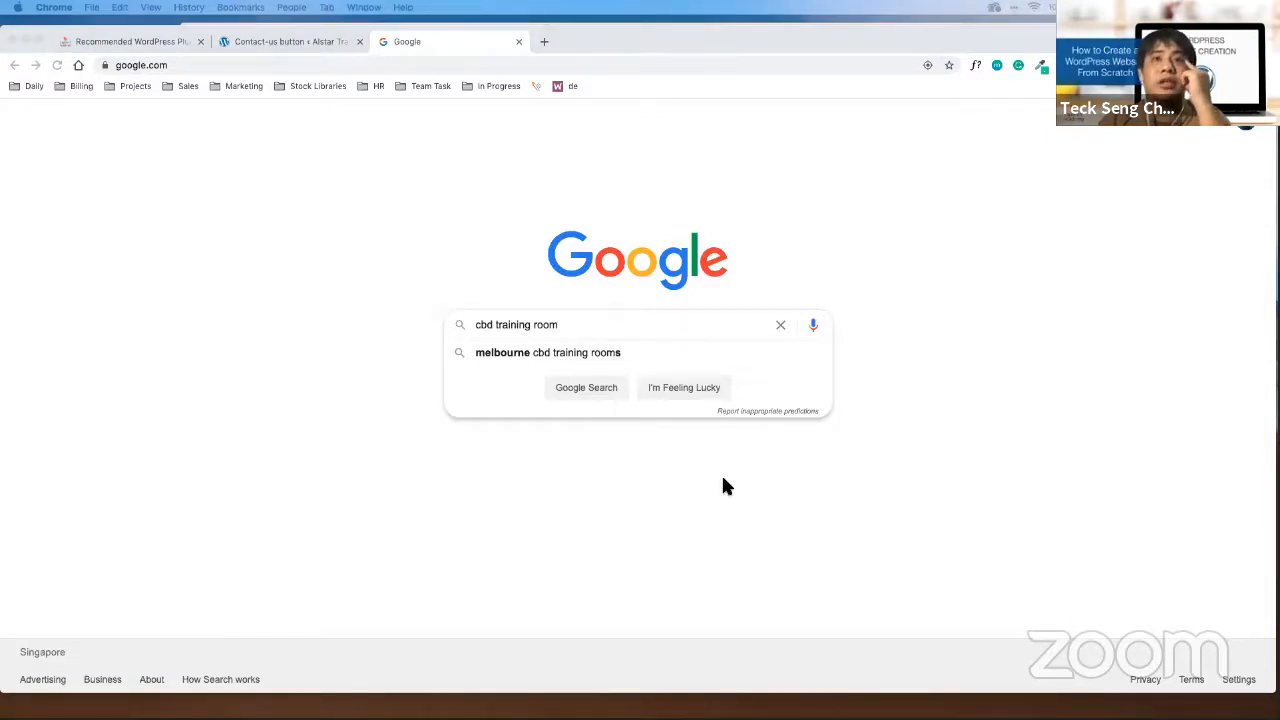
{"action": "left_click", "coordinate": [614, 326]}
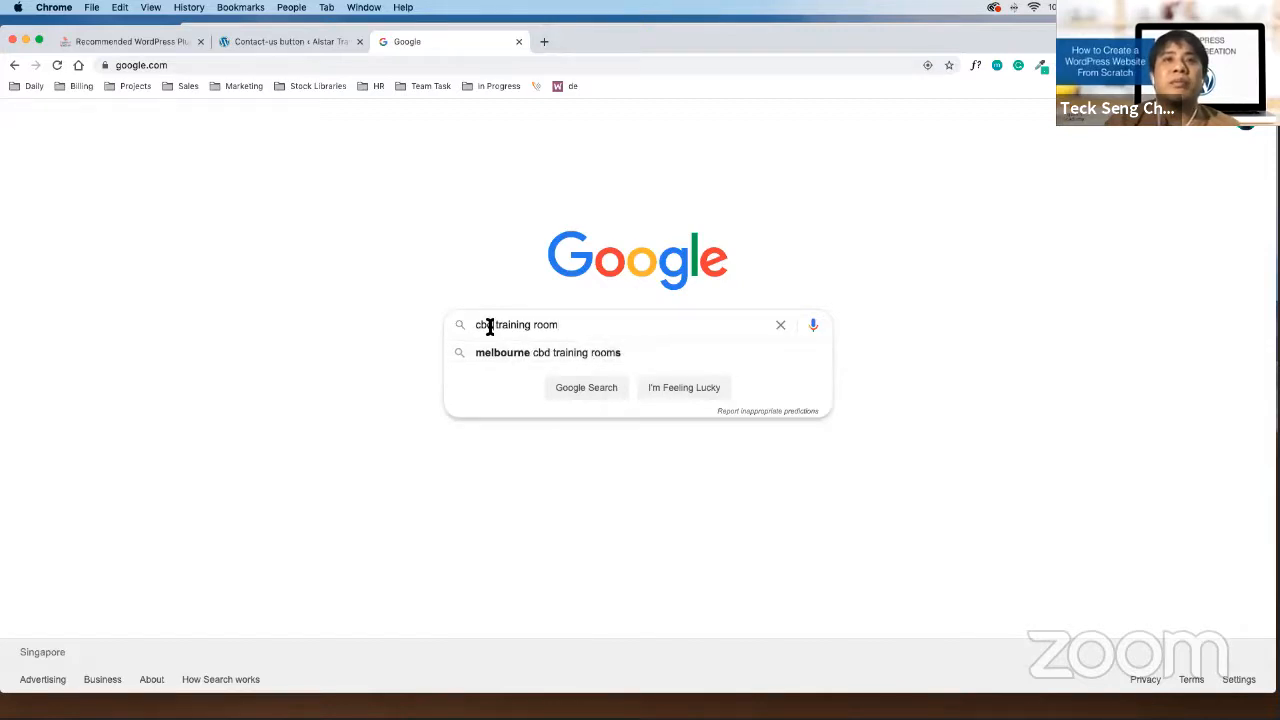
Change the query to 'training room orchard' and check its suggestions
{"action": "left_click_drag", "start_coordinate": [492, 326], "coordinate": [414, 329]}
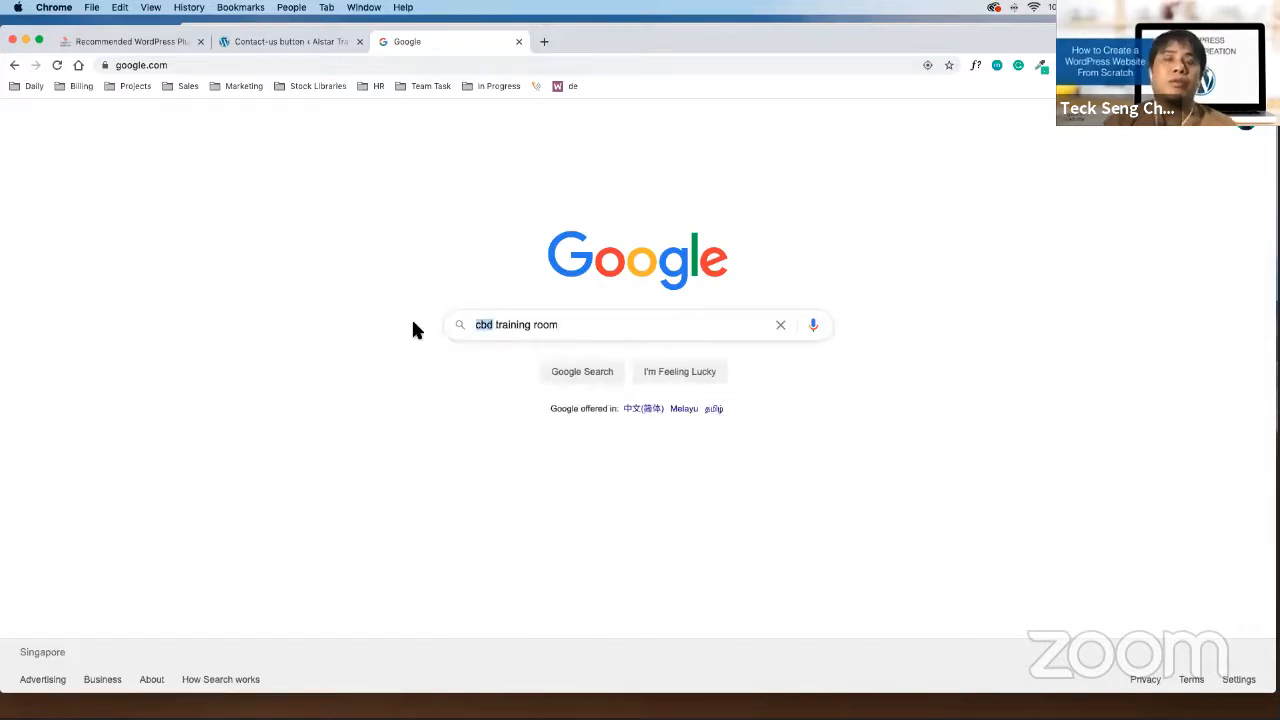
{"action": "type", "text": "orcha"}
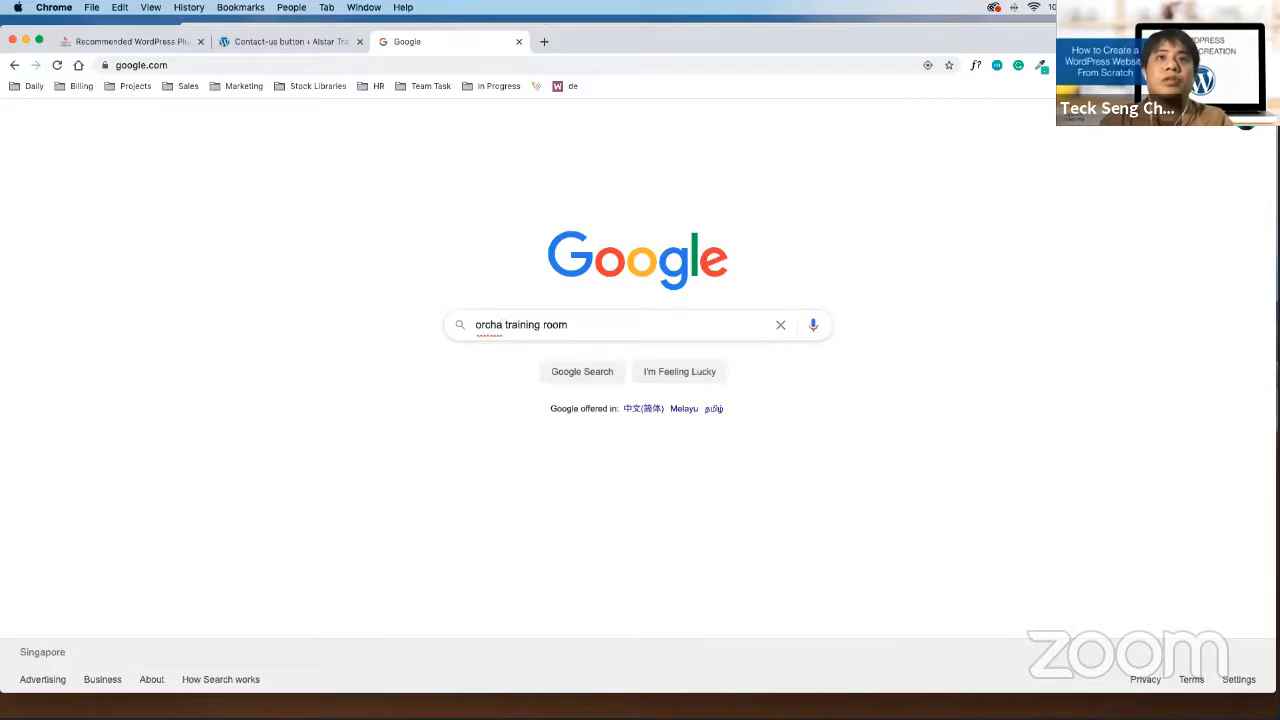
{"action": "type", "text": "rd"}
{"action": "key", "text": "super+a"}
{"action": "type", "text": "traiin"}
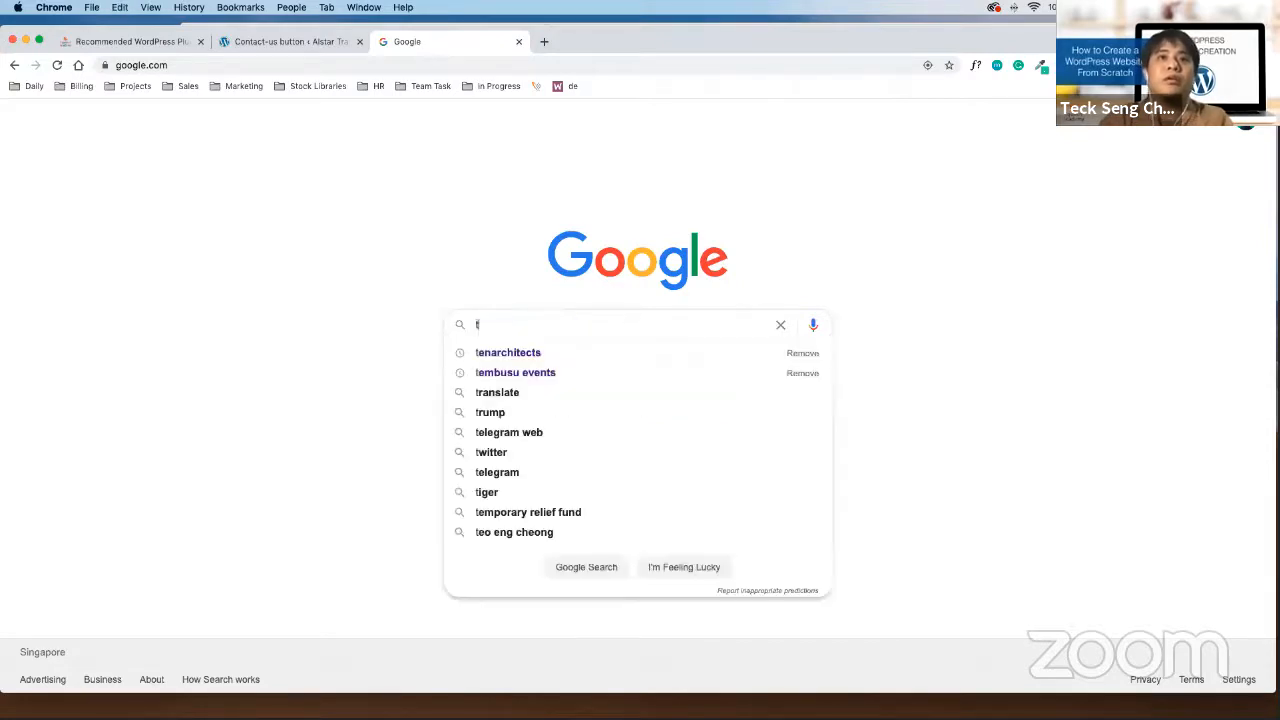
{"action": "key", "text": "BackSpace"}
{"action": "key", "text": "BackSpace"}
{"action": "type", "text": "ni"}
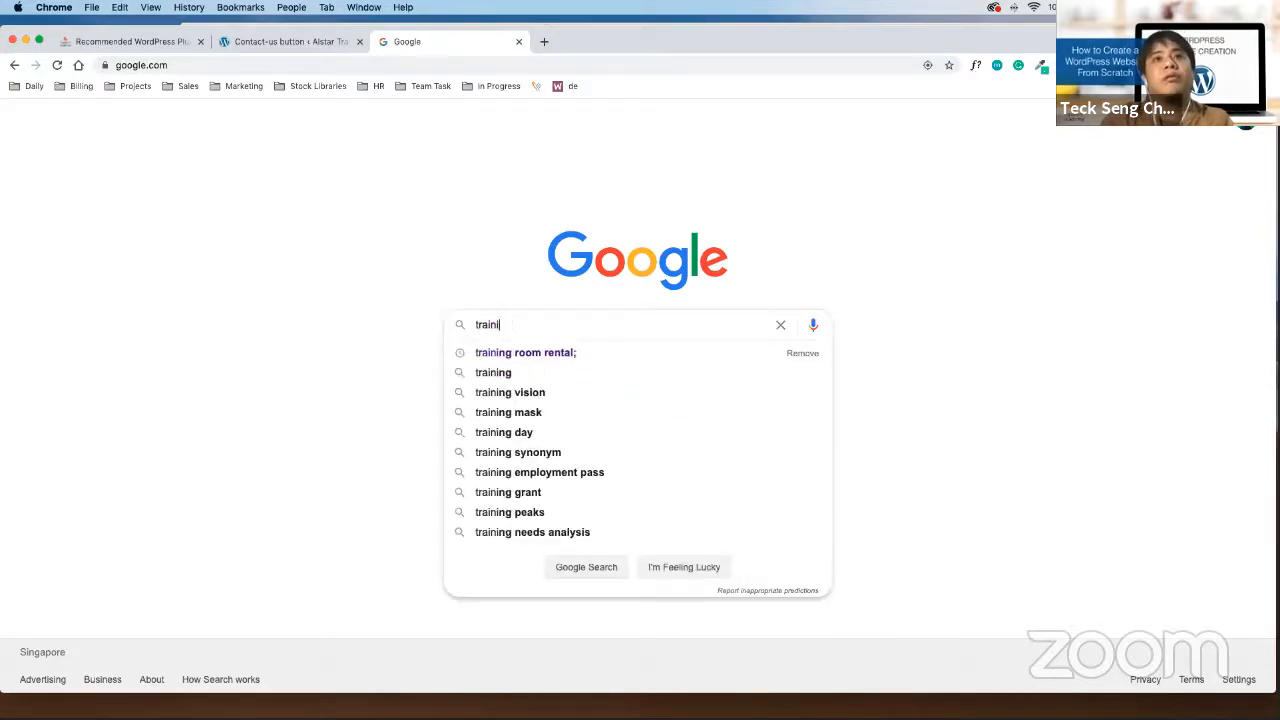
{"action": "type", "text": "ng room o"}
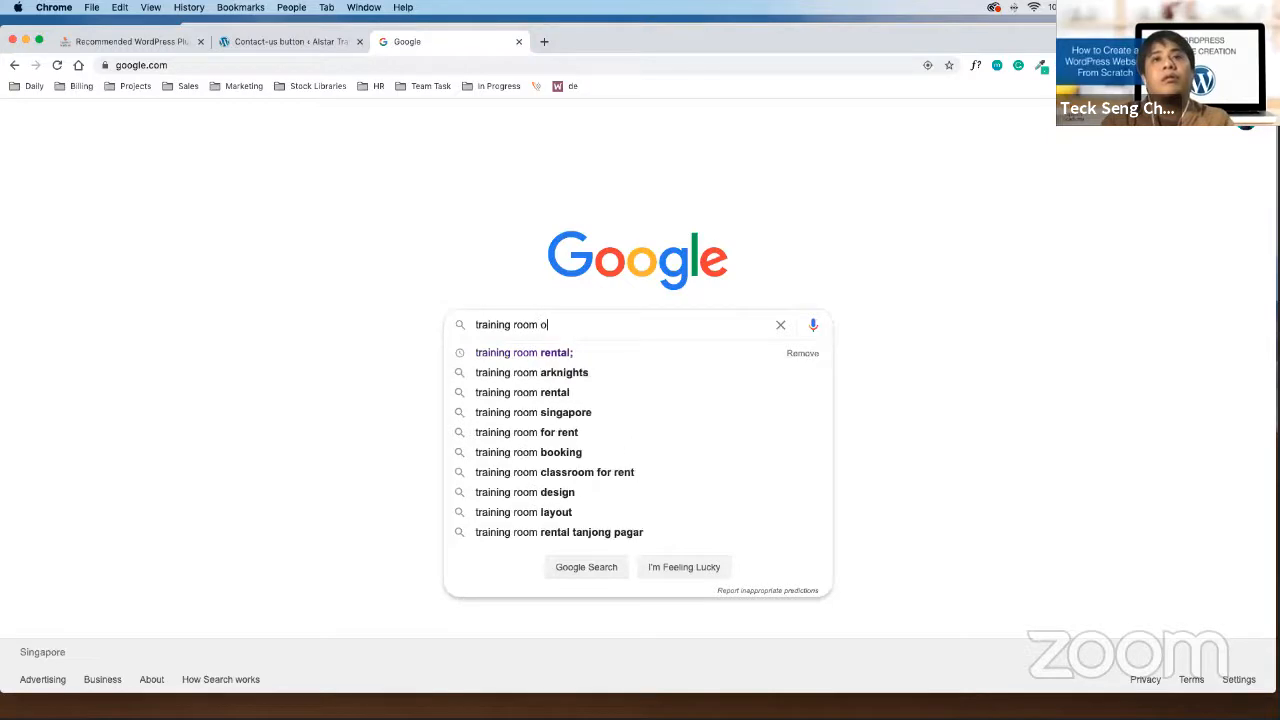
{"action": "type", "text": "rch"}
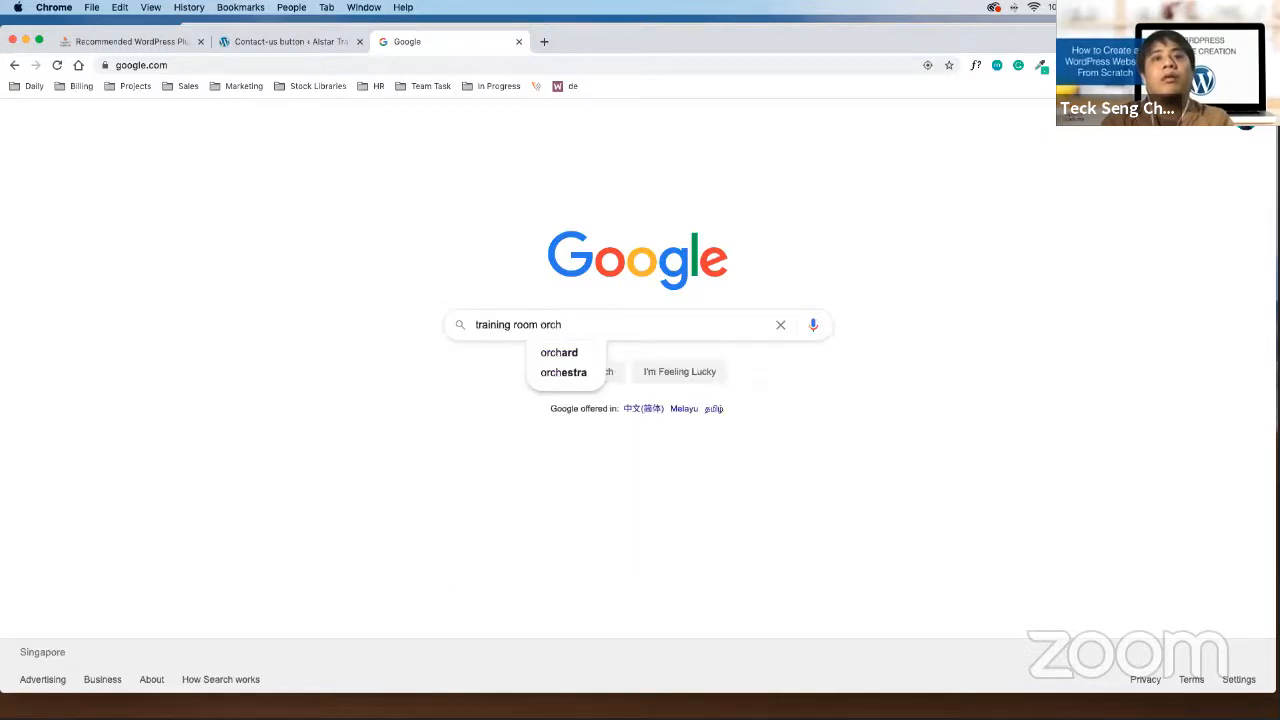
{"action": "key", "text": "Down"}
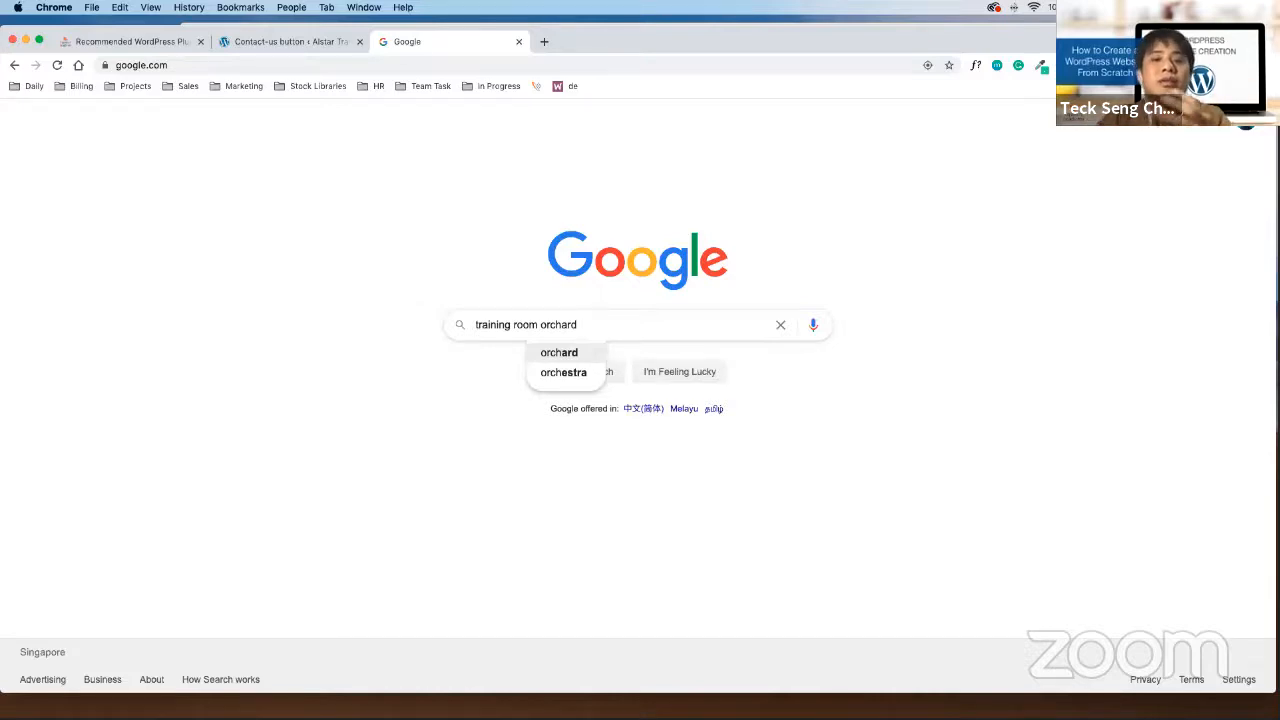
Trim the query to 'training room' and browse its rental, singapore and for rent suggestions
{"action": "key", "text": "BackSpace"}
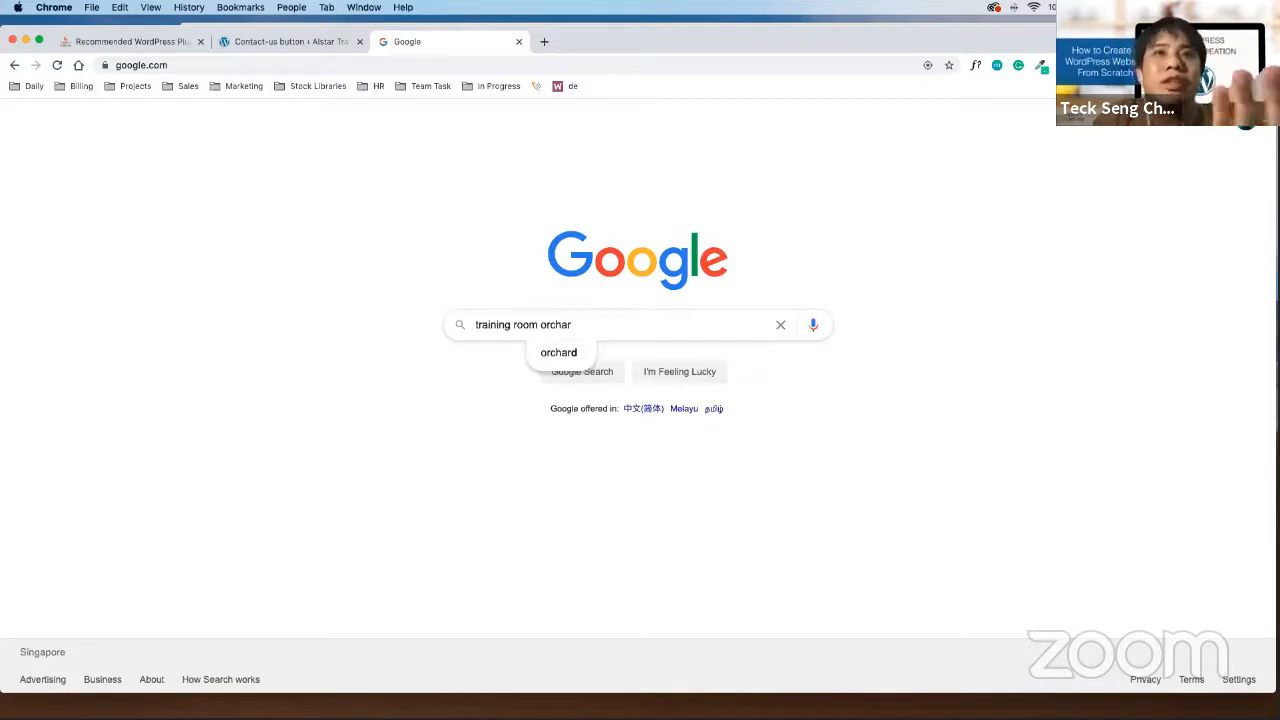
{"action": "key", "text": "BackSpace"}
{"action": "key", "text": "BackSpace"}
{"action": "key", "text": "BackSpace"}
{"action": "key", "text": "BackSpace"}
{"action": "key", "text": "BackSpace"}
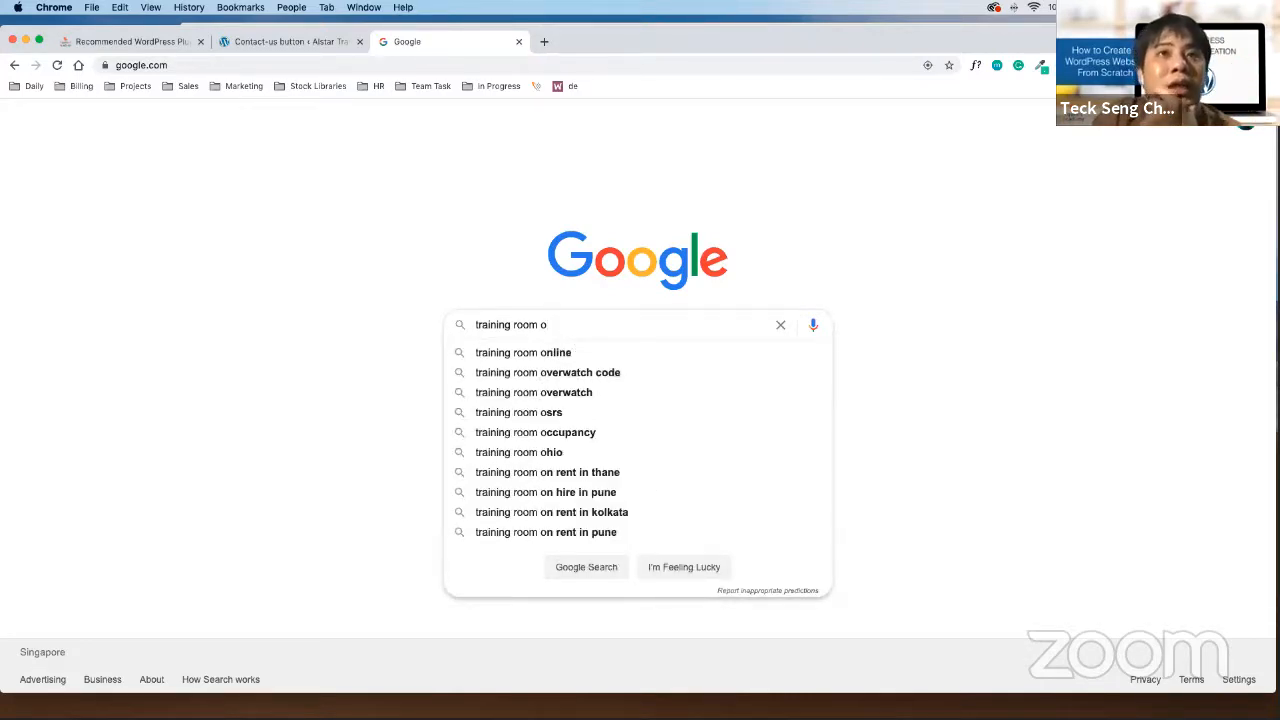
{"action": "key", "text": "BackSpace"}
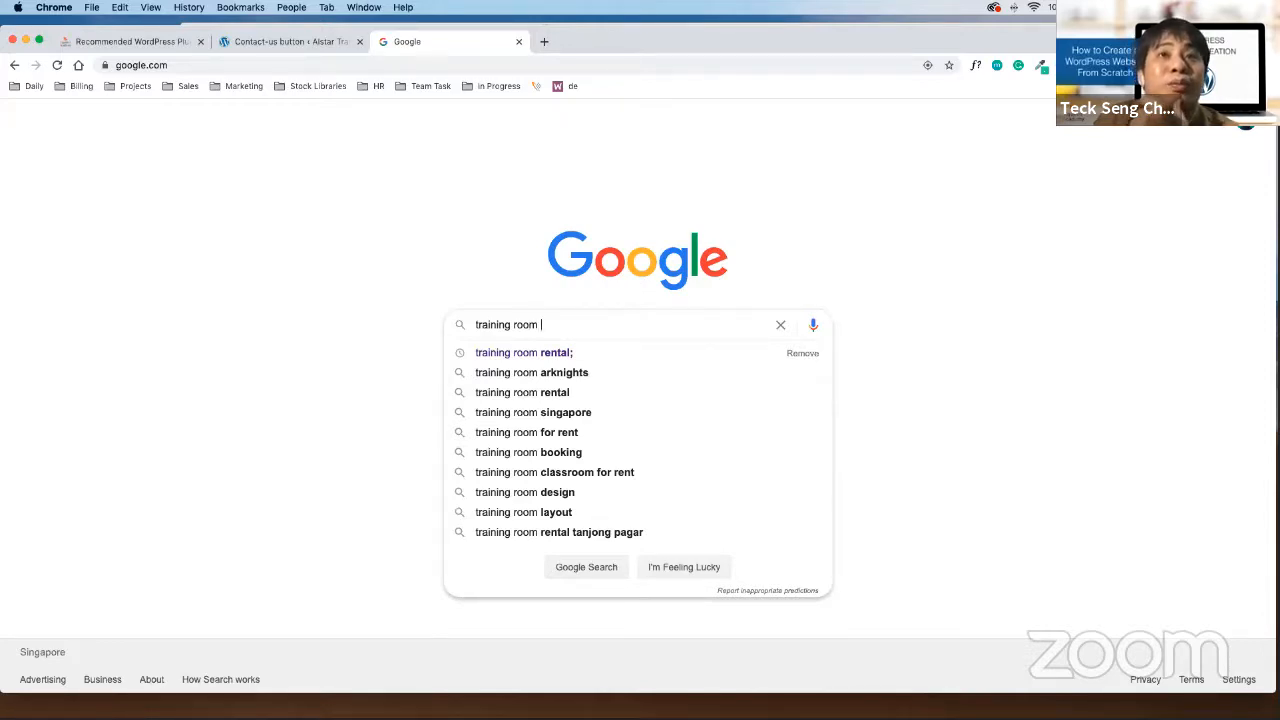
{"action": "key", "text": "Down"}
{"action": "key", "text": "Down"}
{"action": "key", "text": "Down"}
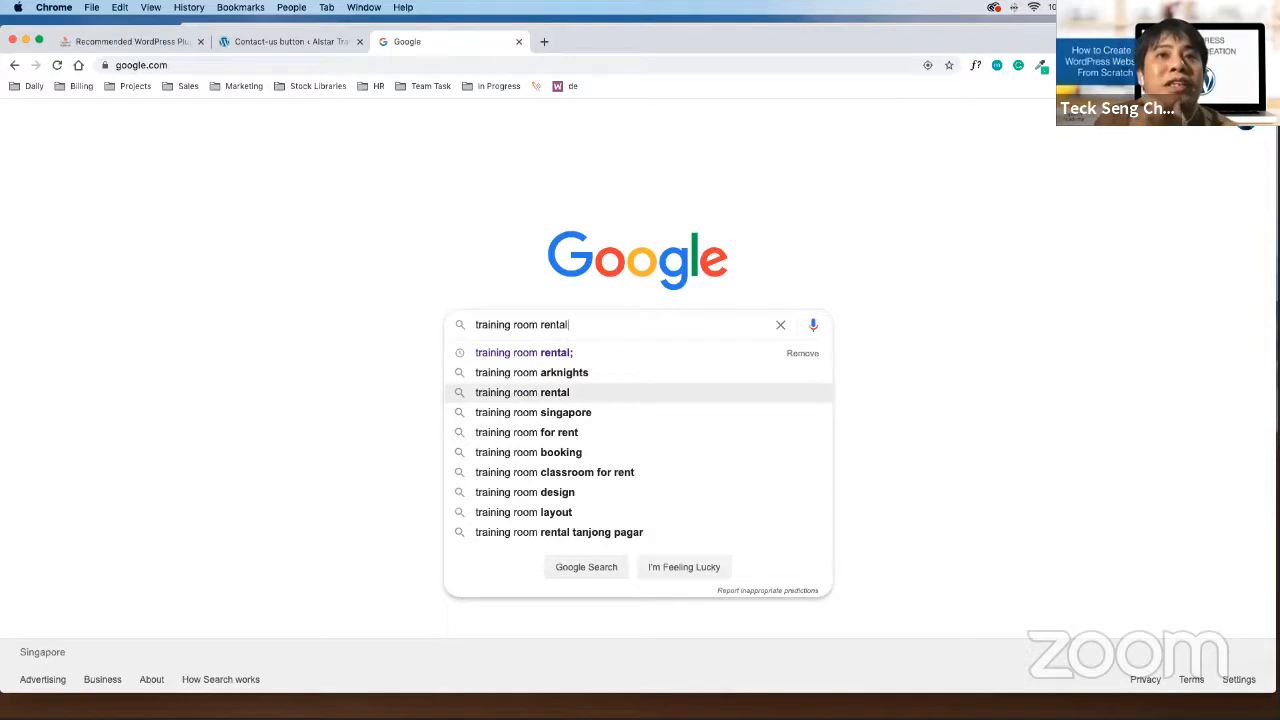
{"action": "key", "text": "Down"}
{"action": "key", "text": "Down"}
{"action": "key", "text": "Up"}
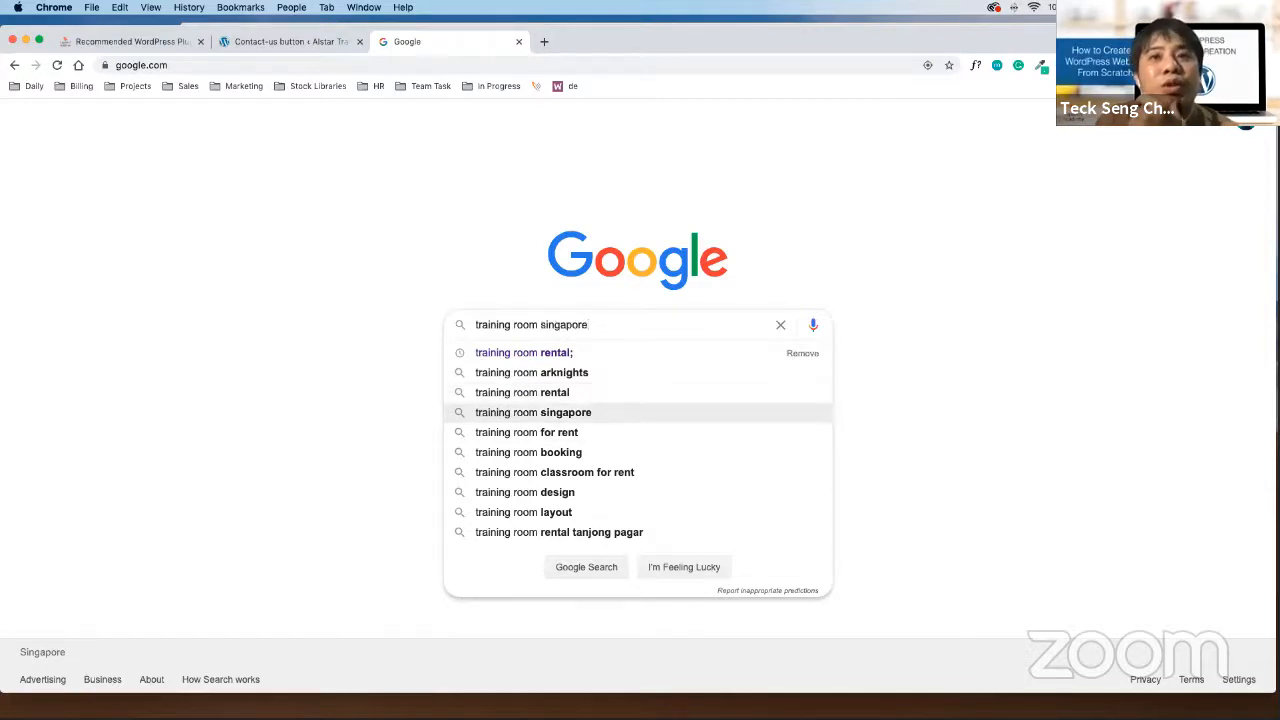
{"action": "key", "text": "Down"}
{"action": "key", "text": "Down"}
{"action": "key", "text": "Up"}
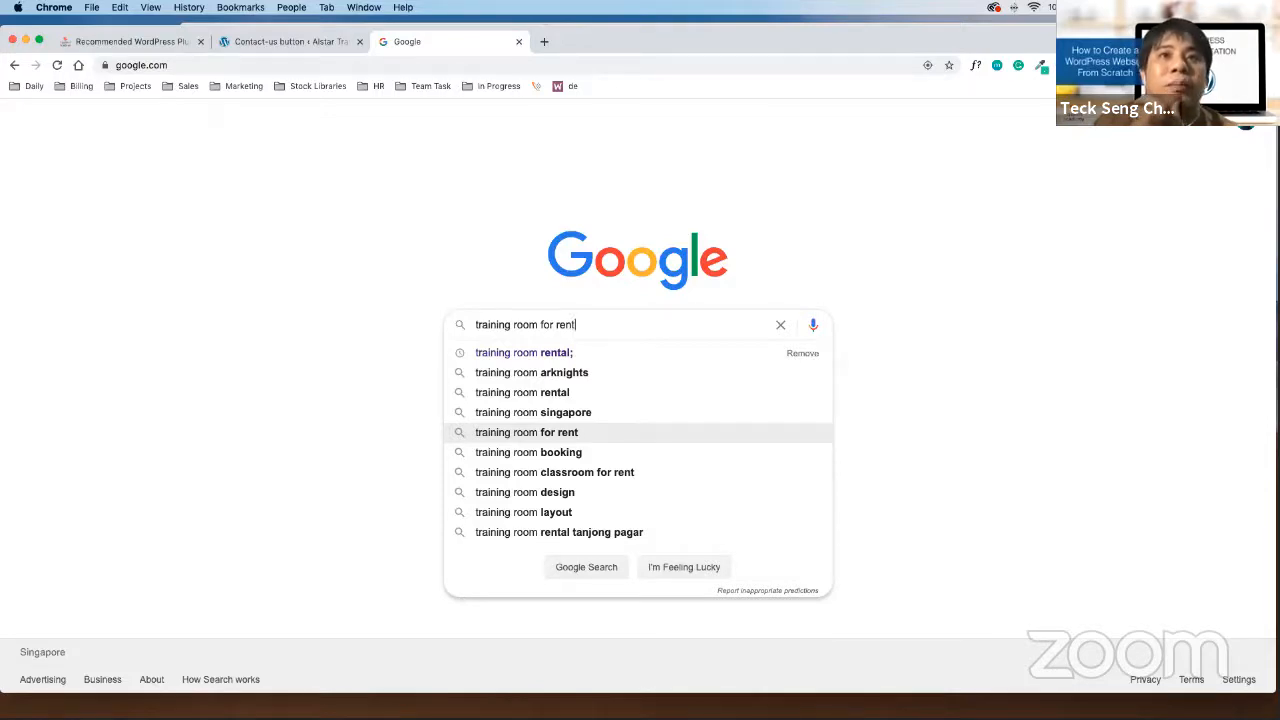
{"action": "key", "text": "Up"}
{"action": "key", "text": "Up"}
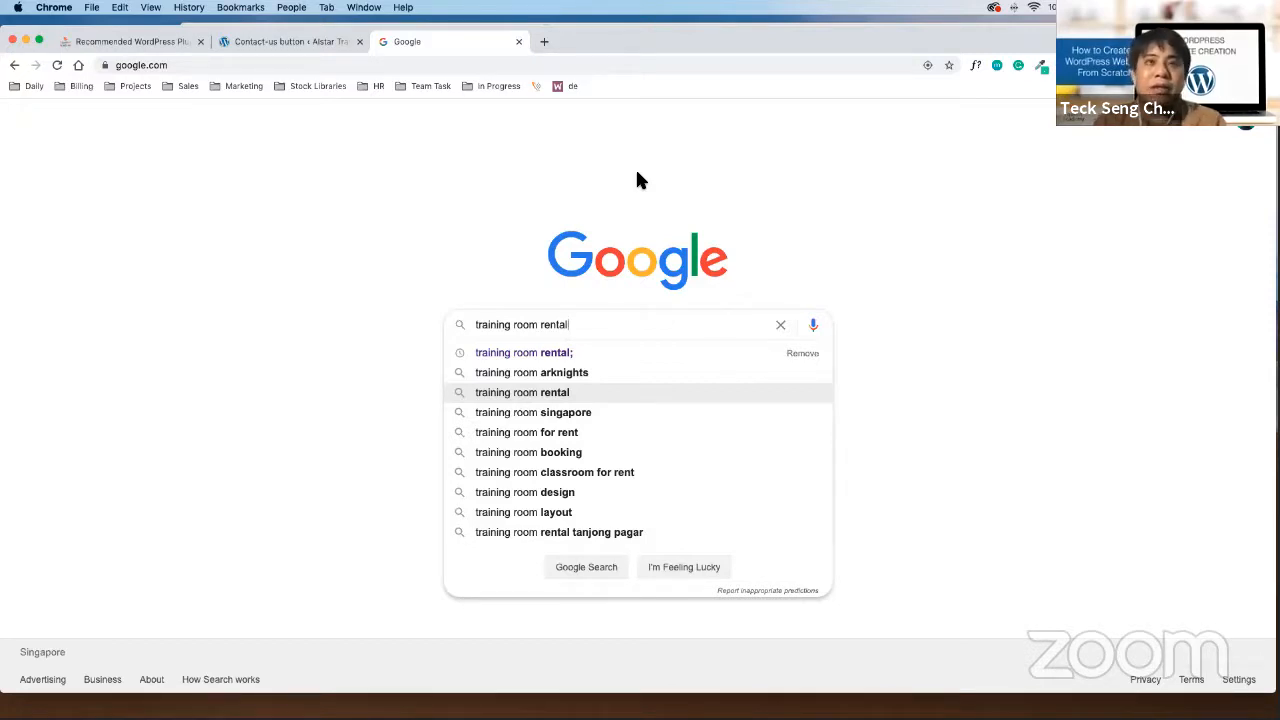
Delete 'rental' from the query so the box reads 'training room'
{"action": "left_click_drag", "start_coordinate": [594, 323], "coordinate": [414, 342]}
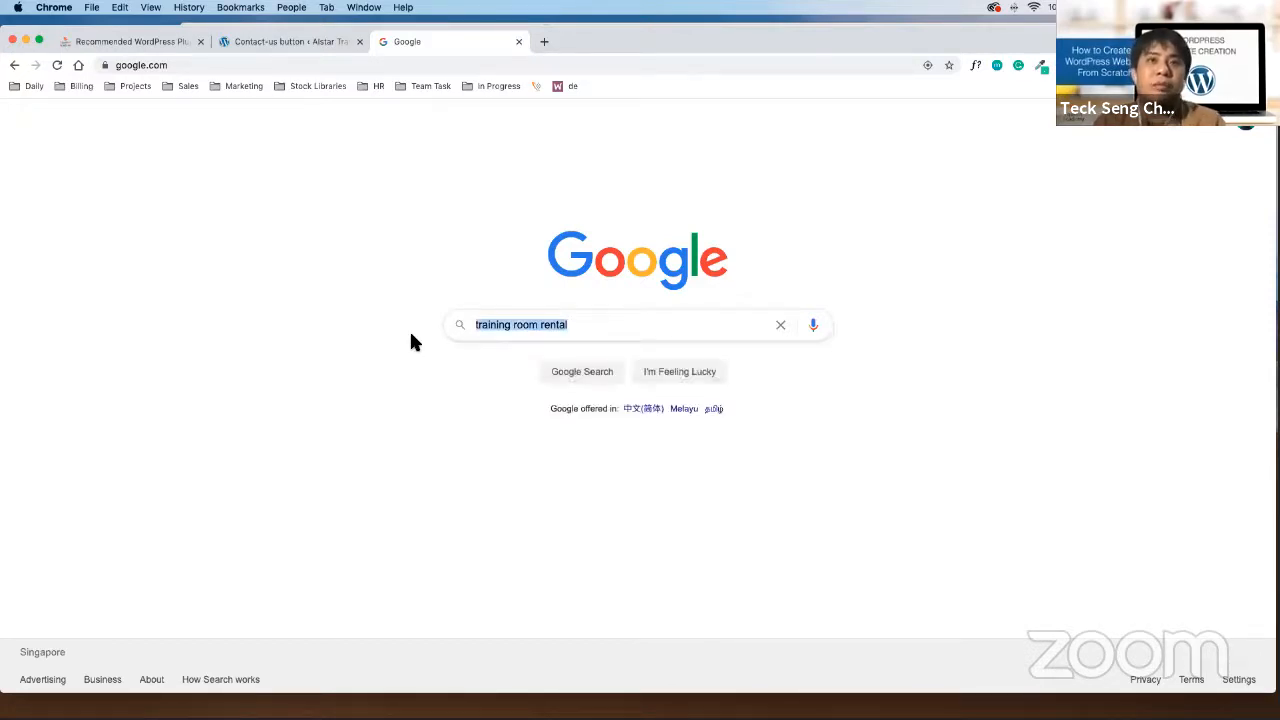
{"action": "left_click", "coordinate": [476, 324]}
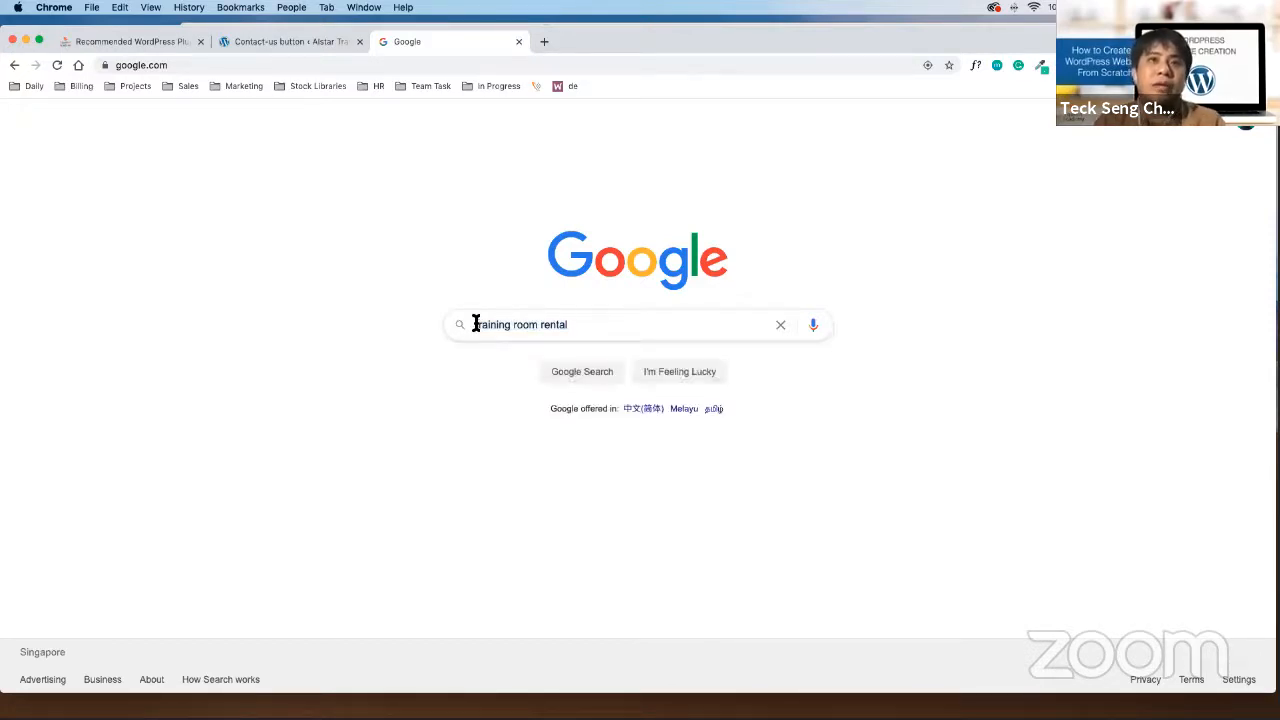
{"action": "double_click", "coordinate": [556, 324]}
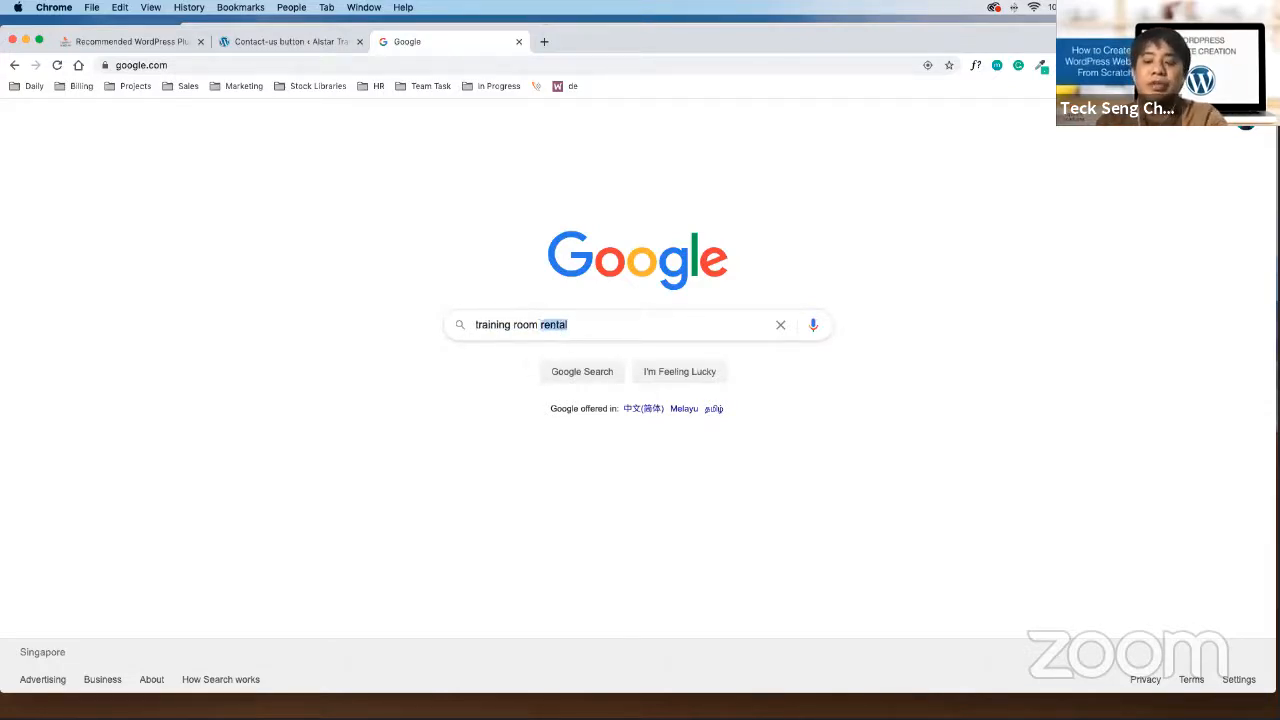
{"action": "key", "text": "BackSpace"}
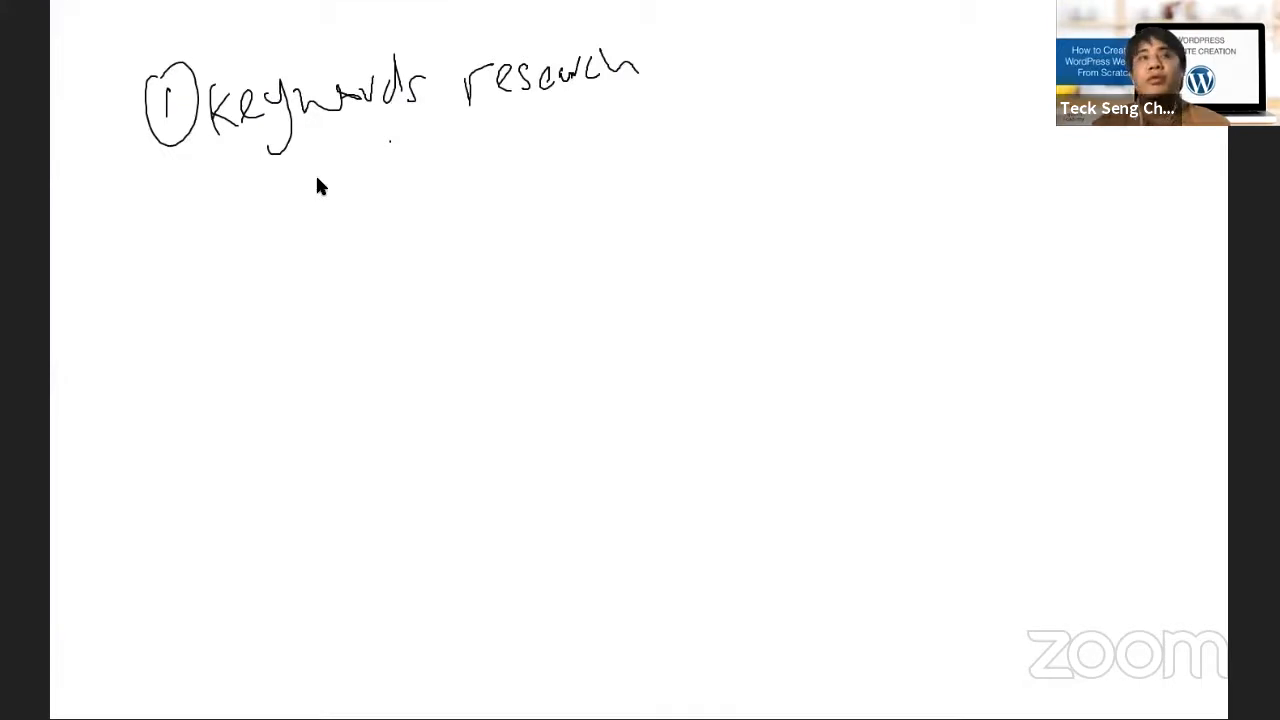
Handwrite a circled 2 and 'competitor research' below item 1 on the whiteboard
{"action": "mouse_move", "coordinate": [163, 194]}
{"action": "left_mouse_down"}
{"action": "mouse_move", "coordinate": [192, 214]}
{"action": "mouse_move", "coordinate": [251, 191]}
{"action": "mouse_move", "coordinate": [340, 191]}
{"action": "mouse_move", "coordinate": [360, 211]}
{"action": "mouse_move", "coordinate": [404, 186]}
{"action": "mouse_move", "coordinate": [556, 152]}
{"action": "mouse_move", "coordinate": [599, 155]}
{"action": "mouse_move", "coordinate": [621, 174]}
{"action": "mouse_move", "coordinate": [667, 143]}
{"action": "mouse_move", "coordinate": [724, 150]}
{"action": "left_mouse_up"}
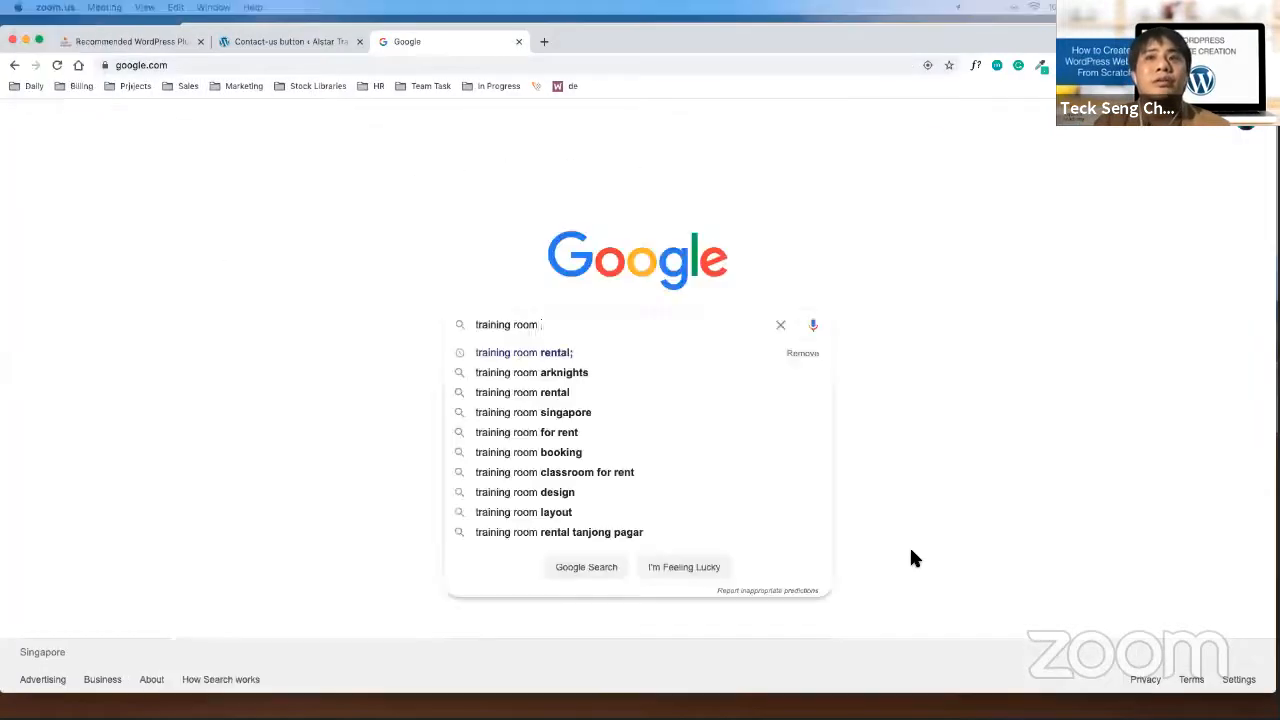
Search 'training room rental', circle the Ad labels and TrainingRoomSG.com listing, then clear annotations
{"action": "left_click", "coordinate": [524, 391]}
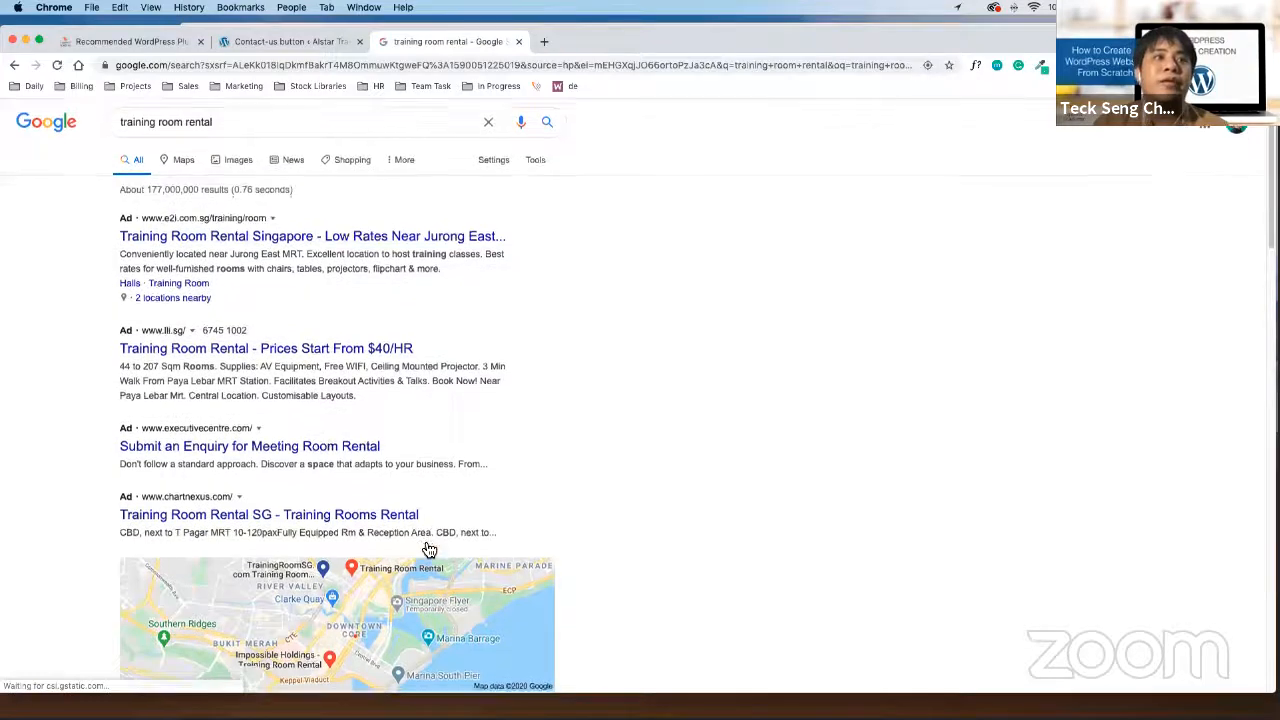
{"action": "scroll", "coordinate": [424, 550], "scroll_direction": "down", "scroll_amount": 2}
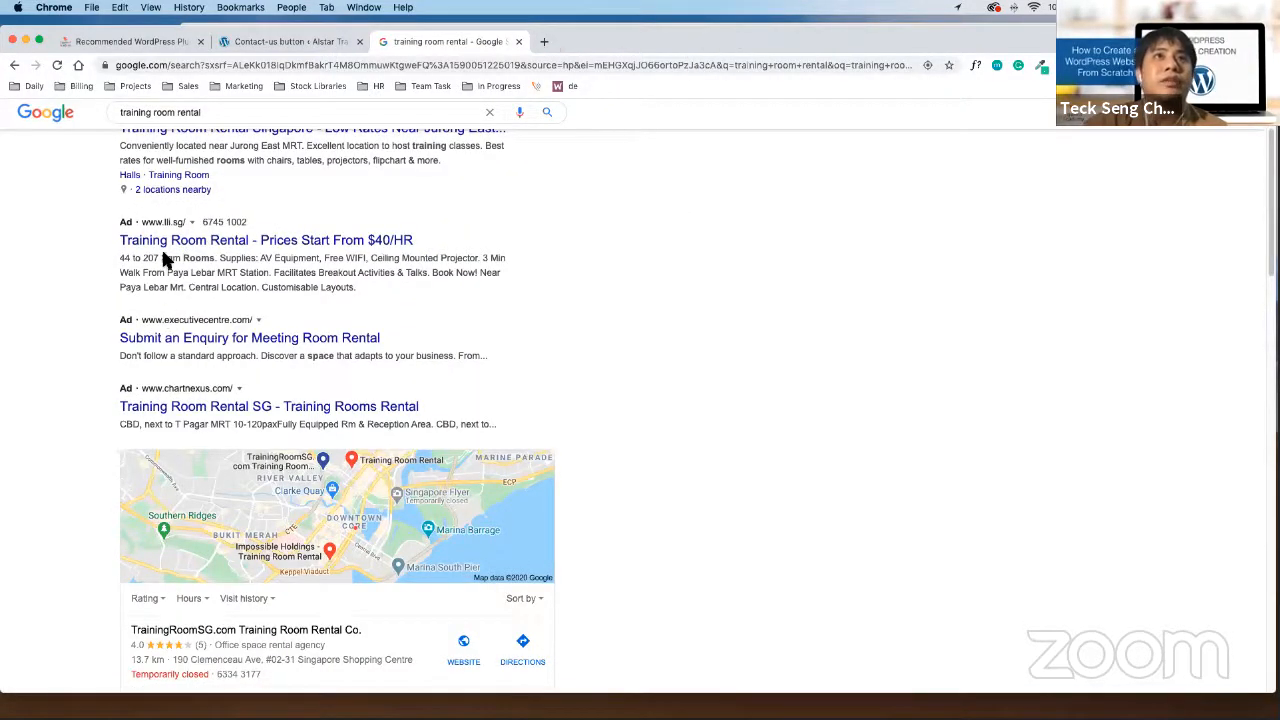
{"action": "left_click_drag", "start_coordinate": [131, 214], "coordinate": [128, 232]}
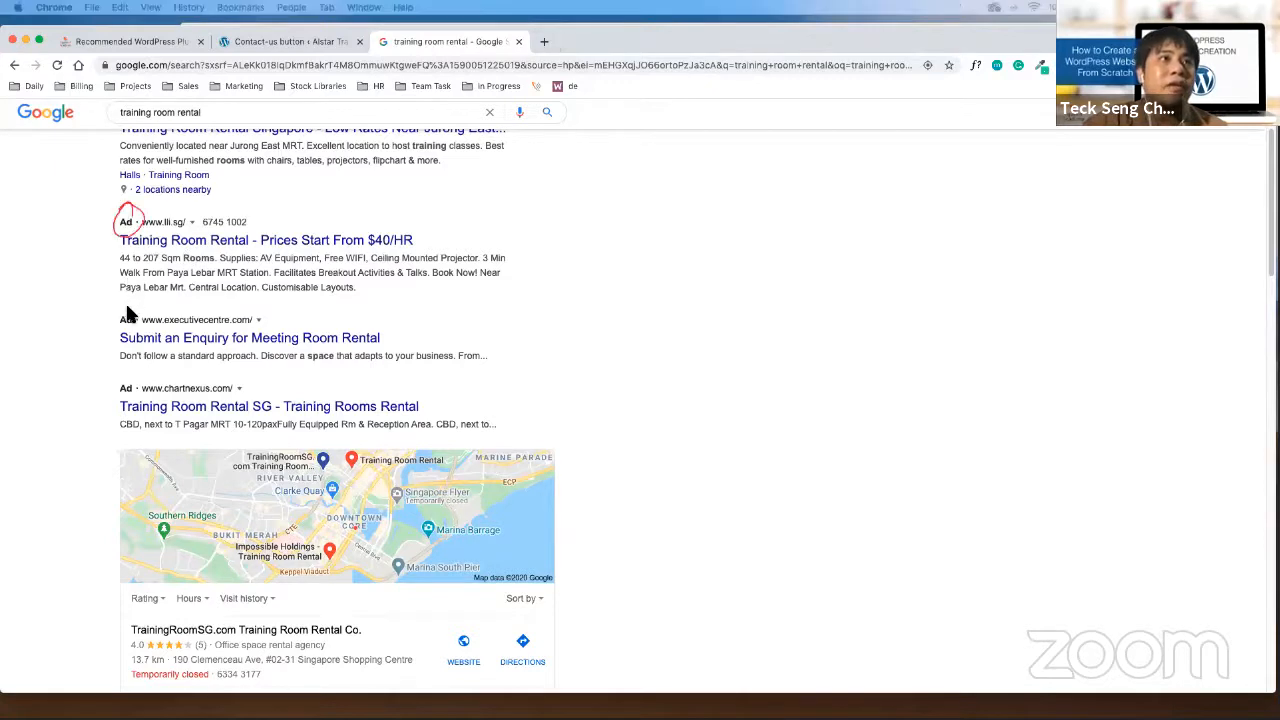
{"action": "mouse_move", "coordinate": [130, 308]}
{"action": "left_mouse_down"}
{"action": "mouse_move", "coordinate": [130, 334]}
{"action": "mouse_move", "coordinate": [132, 312]}
{"action": "left_mouse_up"}
{"action": "left_click_drag", "start_coordinate": [131, 378], "coordinate": [118, 376]}
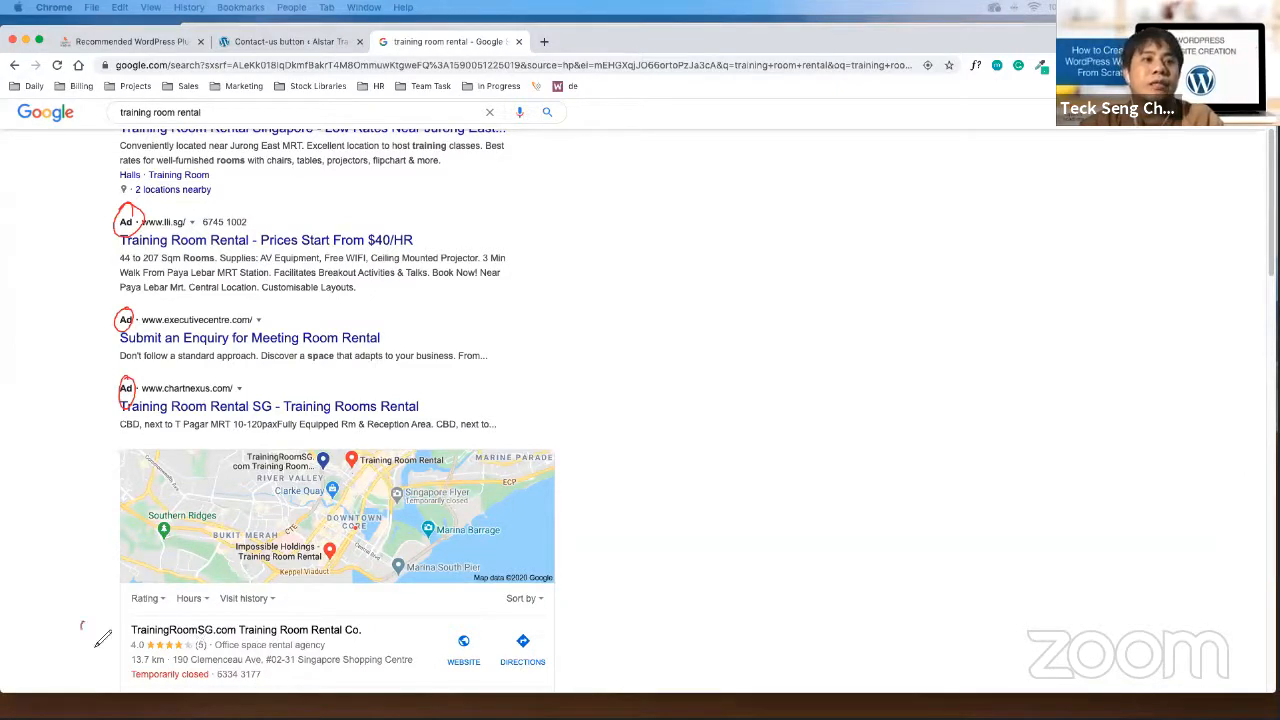
{"action": "left_click_drag", "start_coordinate": [86, 634], "coordinate": [114, 640]}
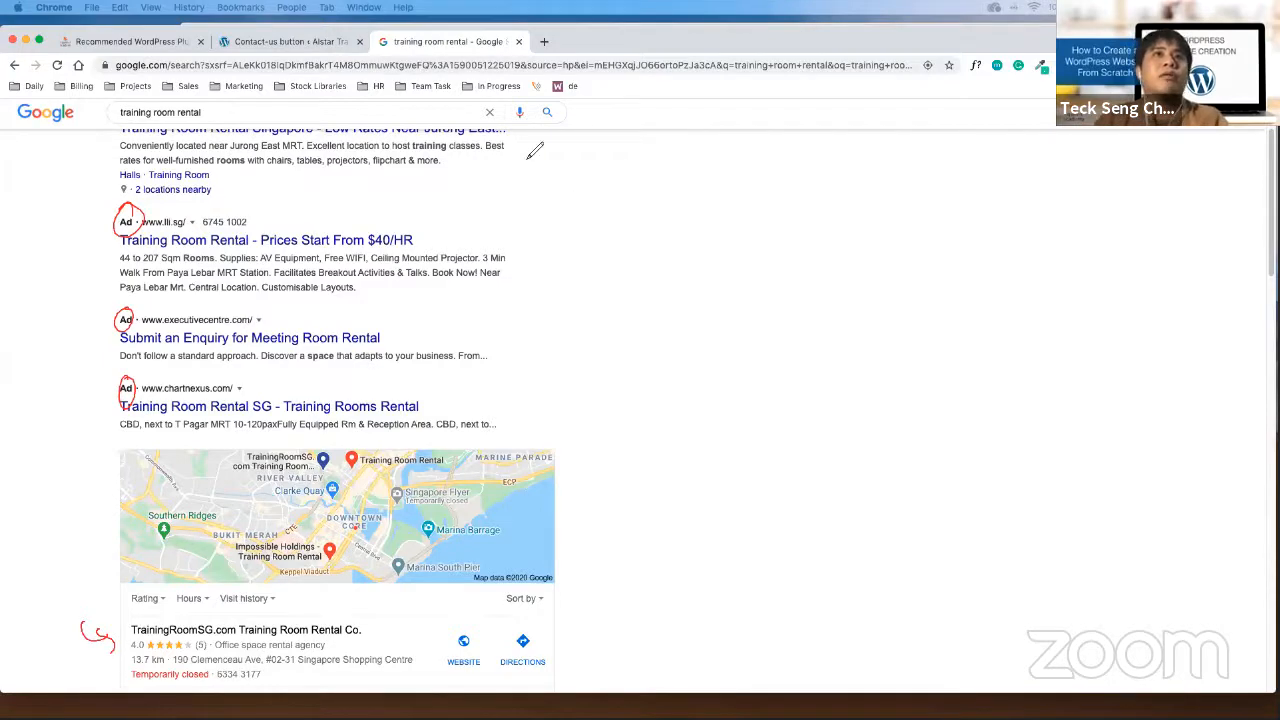
{"action": "left_click", "coordinate": [808, 113]}
{"action": "left_click", "coordinate": [820, 128]}
Highlight the top three organic result titles and open the first, trainingroomsg.com
{"action": "scroll", "coordinate": [605, 293], "scroll_direction": "down", "scroll_amount": 5}
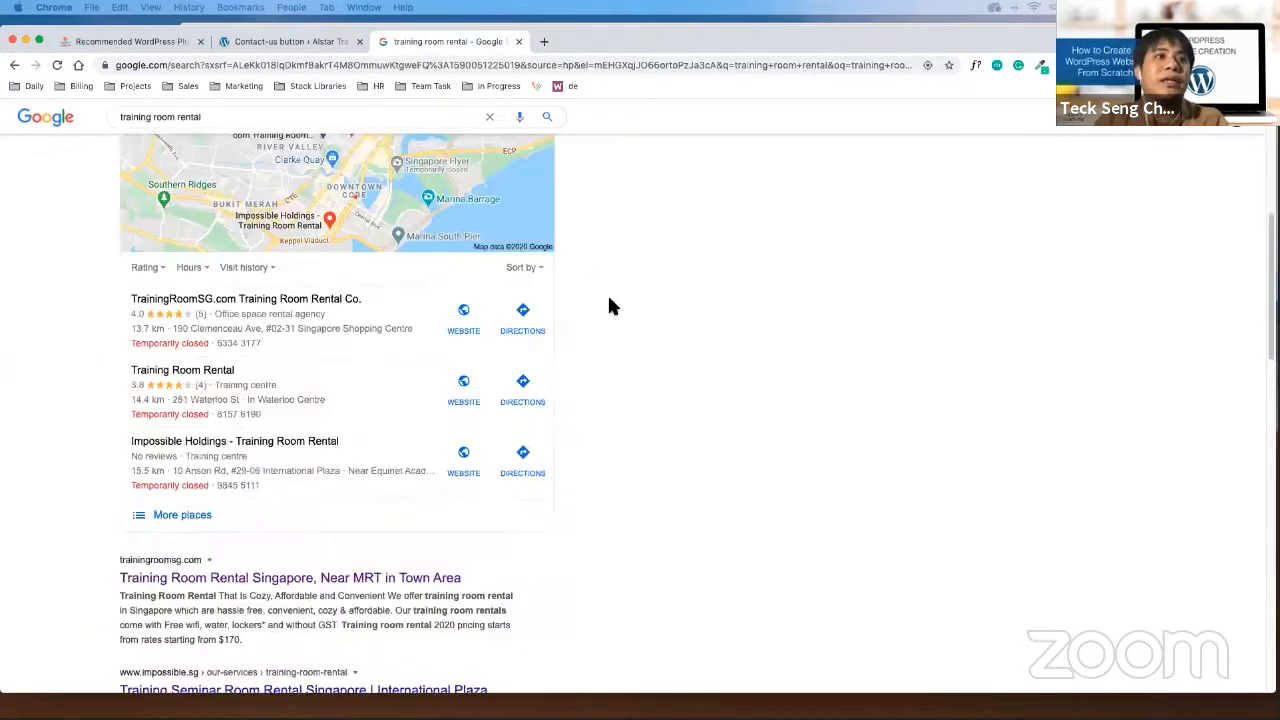
{"action": "scroll", "coordinate": [612, 305], "scroll_direction": "down", "scroll_amount": 3}
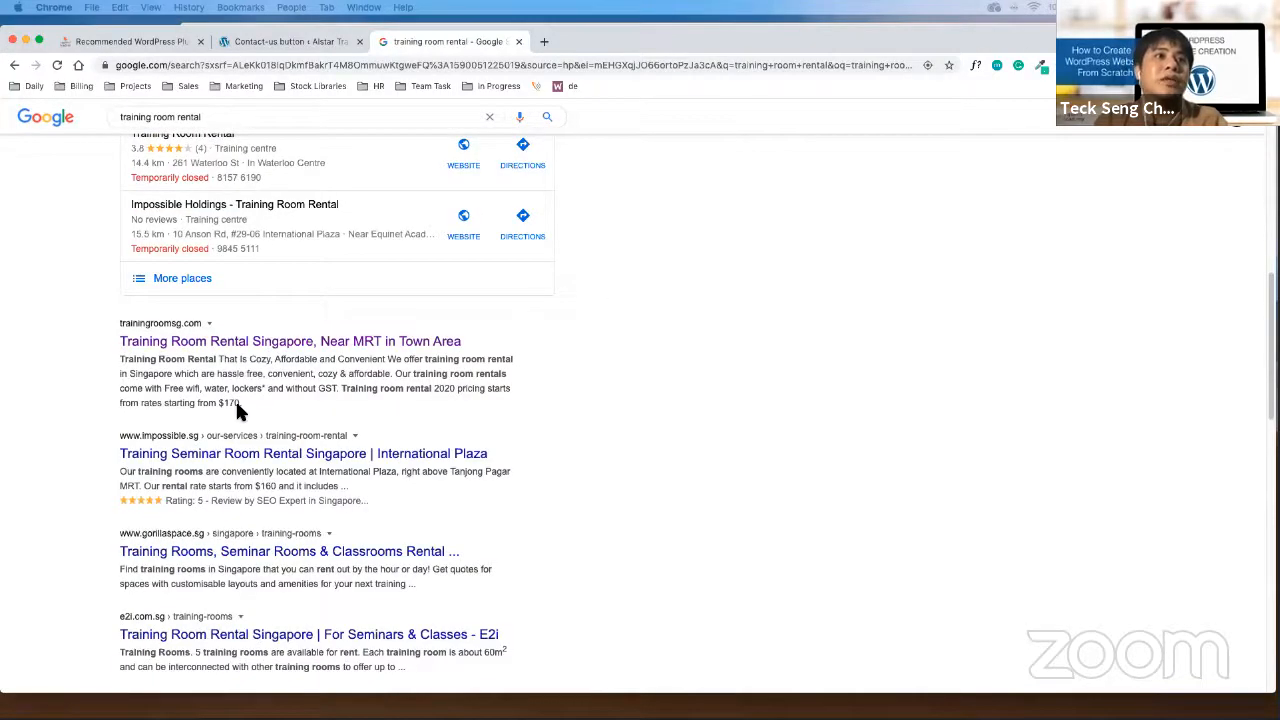
{"action": "scroll", "coordinate": [238, 410], "scroll_direction": "down", "scroll_amount": 1}
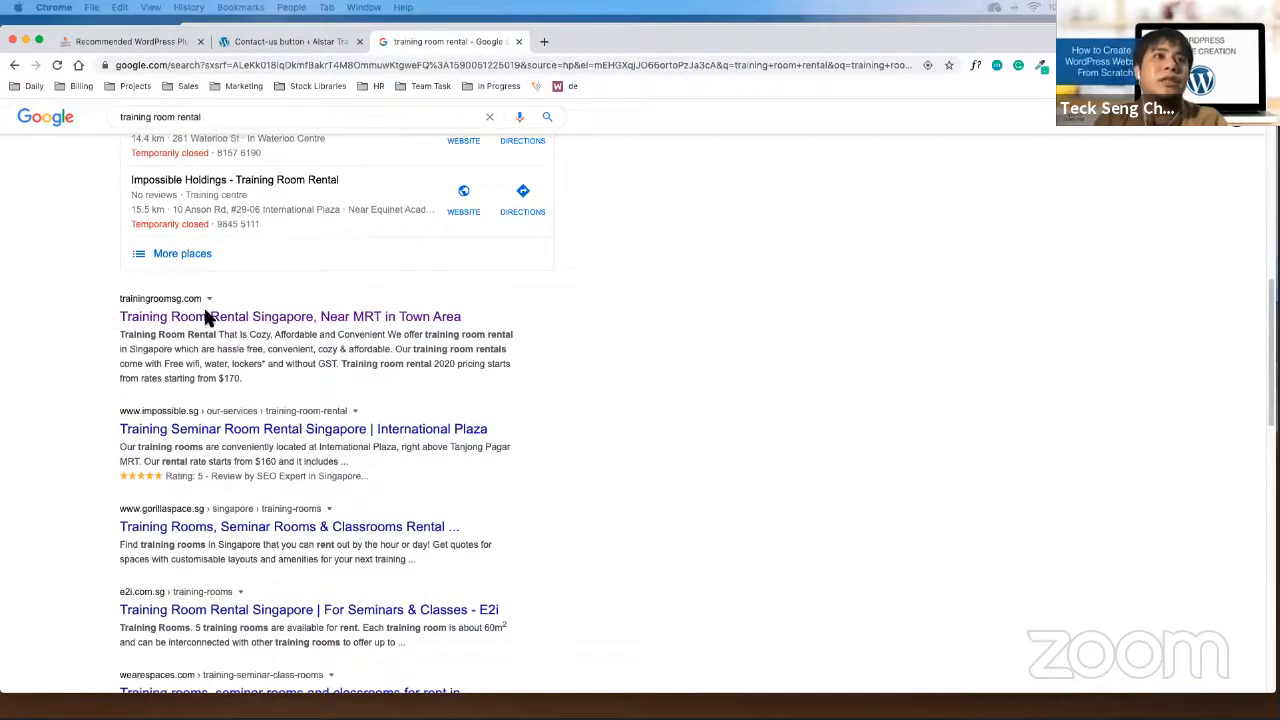
{"action": "left_click_drag", "start_coordinate": [455, 322], "coordinate": [95, 307]}
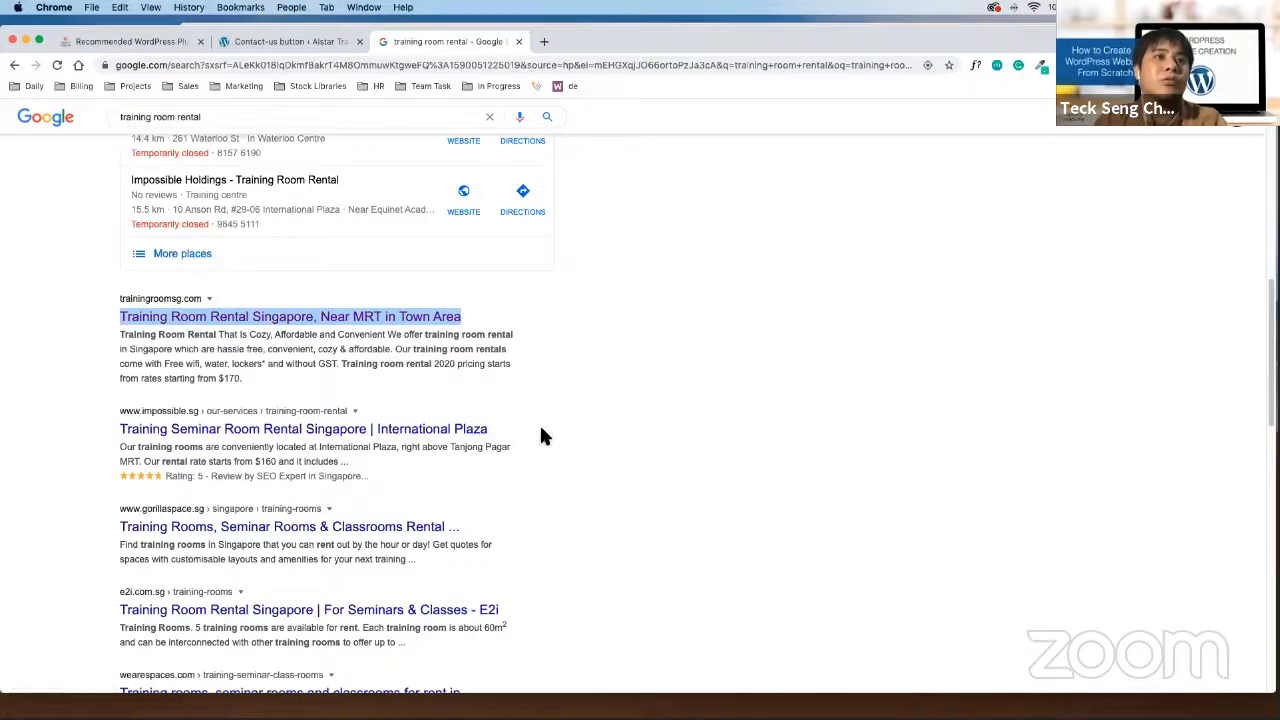
{"action": "left_click_drag", "start_coordinate": [540, 436], "coordinate": [120, 430]}
{"action": "left_click_drag", "start_coordinate": [503, 515], "coordinate": [106, 531]}
{"action": "scroll", "coordinate": [457, 477], "scroll_direction": "down", "scroll_amount": 3}
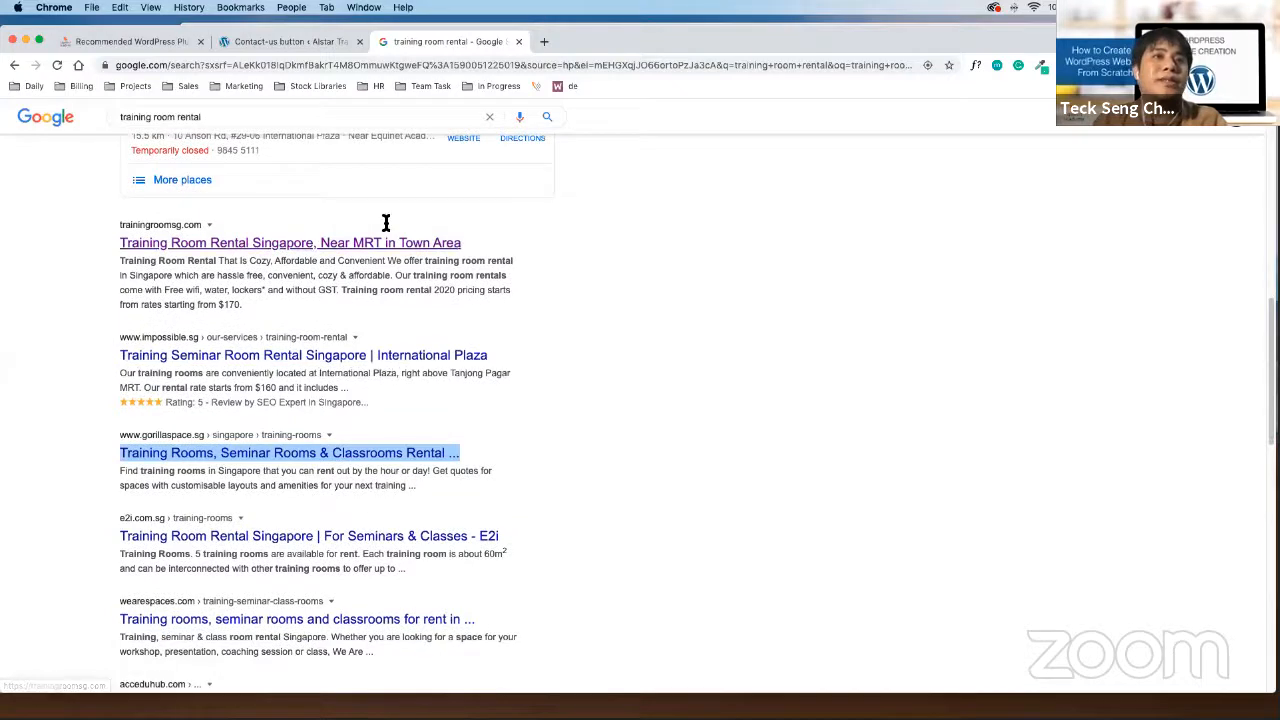
{"action": "left_click", "coordinate": [434, 249]}
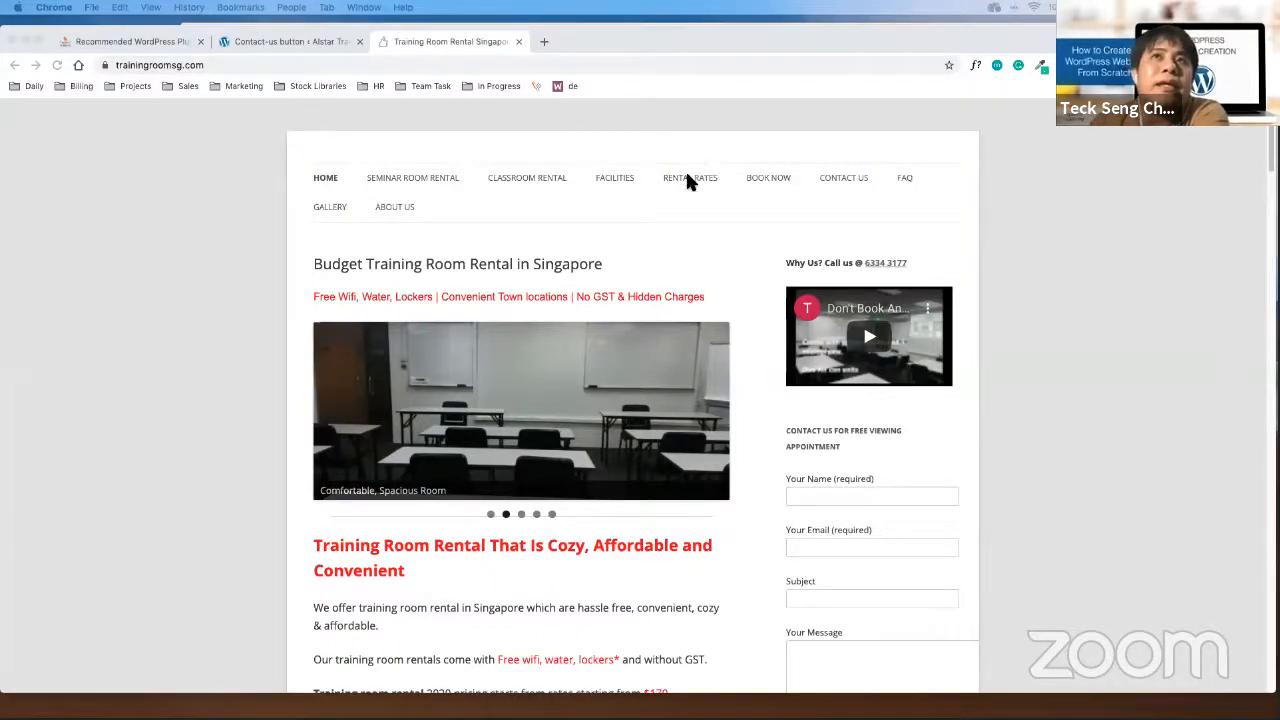
Open trainingroomsg.com's RENTAL RATES page to view its training and seminar room prices
{"action": "left_click", "coordinate": [705, 192]}
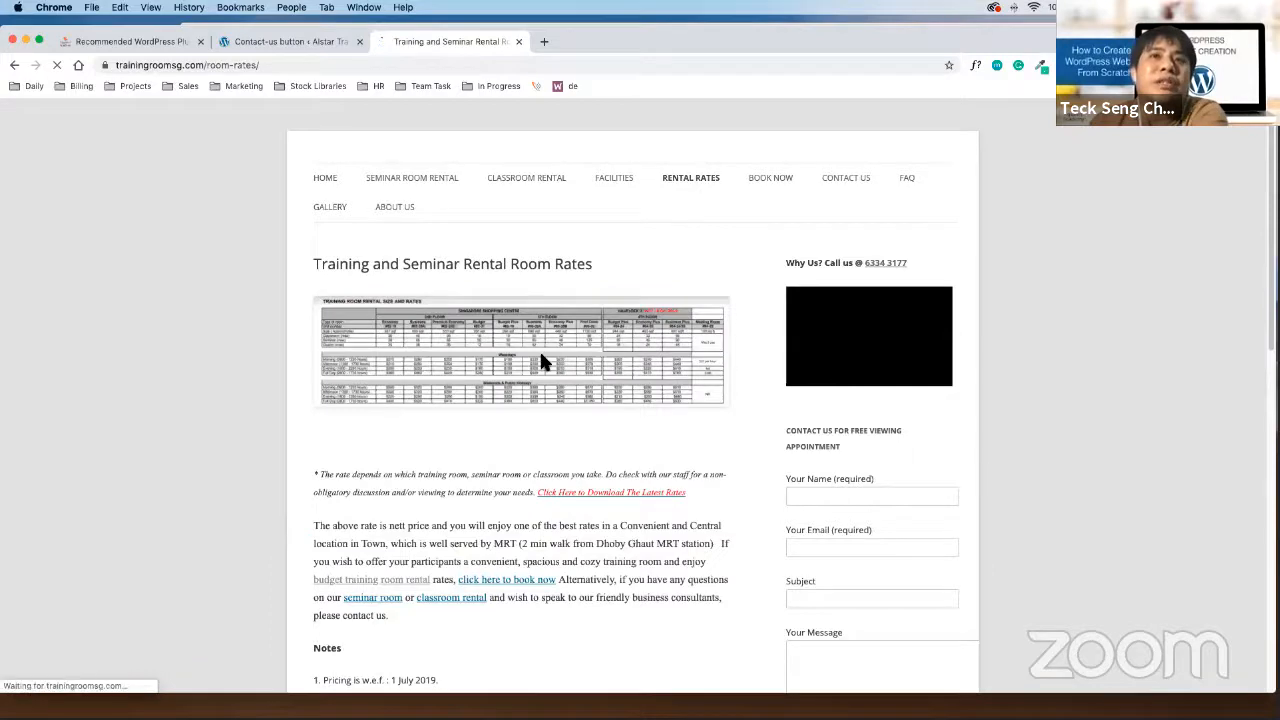
{"action": "scroll", "coordinate": [557, 400], "scroll_direction": "down", "scroll_amount": 2}
{"action": "scroll", "coordinate": [557, 405], "scroll_direction": "up", "scroll_amount": 2}
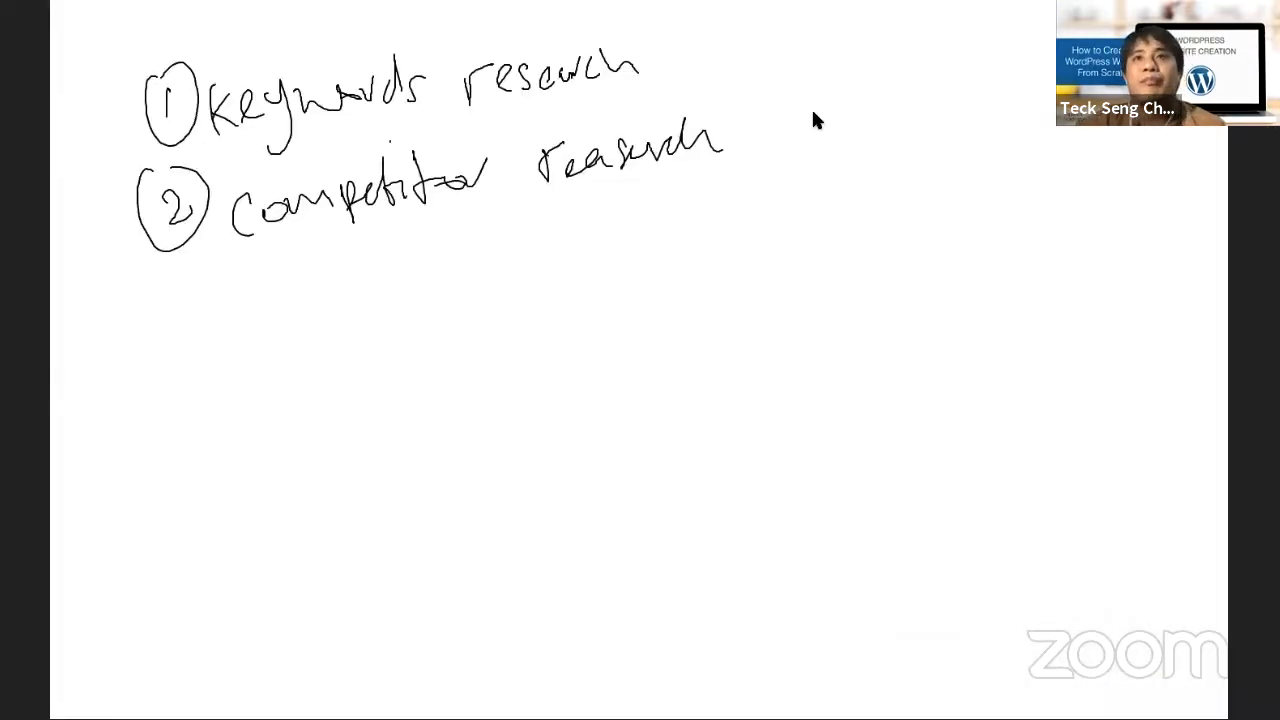
Draw an arrow after competitor research and write a circled 1 'Pages'
{"action": "mouse_move", "coordinate": [783, 118]}
{"action": "left_mouse_down"}
{"action": "mouse_move", "coordinate": [822, 104]}
{"action": "mouse_move", "coordinate": [799, 118]}
{"action": "mouse_move", "coordinate": [863, 117]}
{"action": "left_mouse_up"}
{"action": "mouse_move", "coordinate": [866, 88]}
{"action": "left_mouse_down"}
{"action": "mouse_move", "coordinate": [888, 84]}
{"action": "mouse_move", "coordinate": [850, 102]}
{"action": "mouse_move", "coordinate": [913, 128]}
{"action": "left_mouse_up"}
{"action": "mouse_move", "coordinate": [906, 90]}
{"action": "left_mouse_down"}
{"action": "mouse_move", "coordinate": [912, 106]}
{"action": "mouse_move", "coordinate": [976, 84]}
{"action": "left_mouse_up"}
{"action": "left_click_drag", "start_coordinate": [1004, 88], "coordinate": [966, 132]}
{"action": "mouse_move", "coordinate": [1002, 98]}
{"action": "left_mouse_down"}
{"action": "mouse_move", "coordinate": [1016, 88]}
{"action": "mouse_move", "coordinate": [1010, 104]}
{"action": "left_mouse_up"}
{"action": "left_click_drag", "start_coordinate": [1036, 72], "coordinate": [1022, 104]}
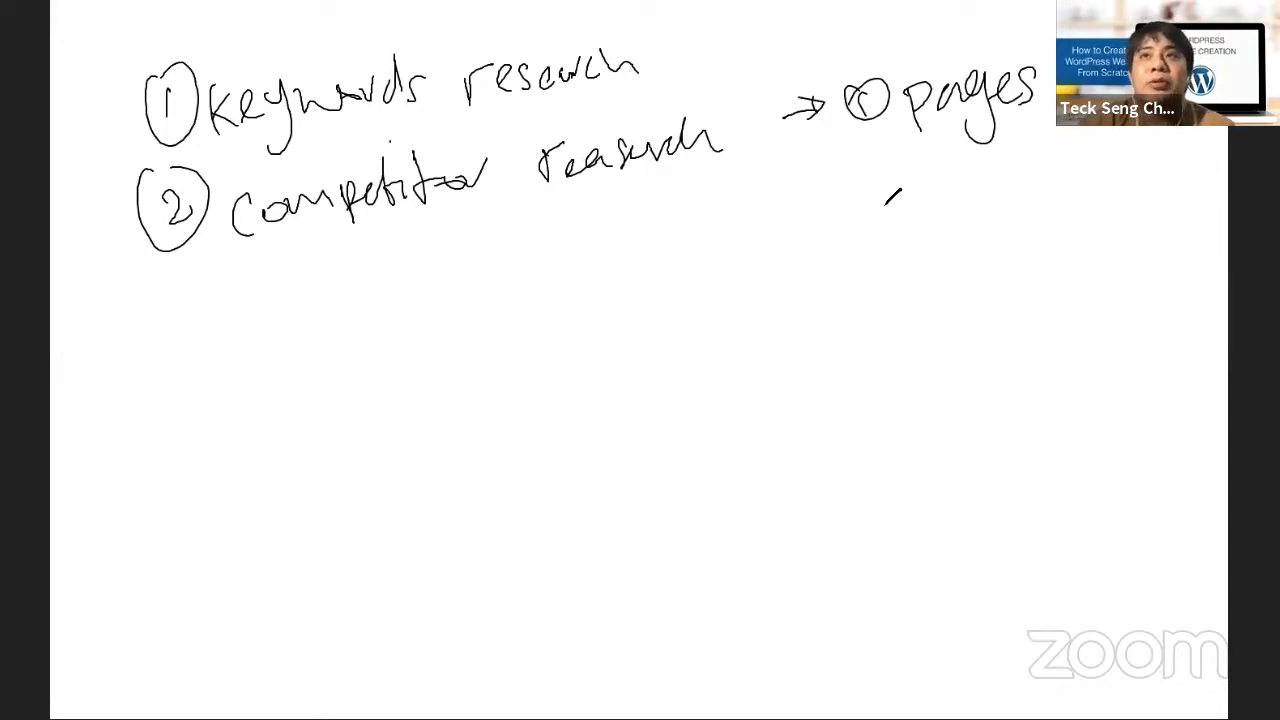
Write a circled 2 'Features' below Pages, with an arrow pointing to it
{"action": "mouse_move", "coordinate": [862, 192]}
{"action": "left_mouse_down"}
{"action": "mouse_move", "coordinate": [890, 222]}
{"action": "mouse_move", "coordinate": [878, 187]}
{"action": "mouse_move", "coordinate": [915, 232]}
{"action": "mouse_move", "coordinate": [958, 205]}
{"action": "mouse_move", "coordinate": [985, 212]}
{"action": "mouse_move", "coordinate": [1000, 190]}
{"action": "mouse_move", "coordinate": [1070, 212]}
{"action": "left_mouse_up"}
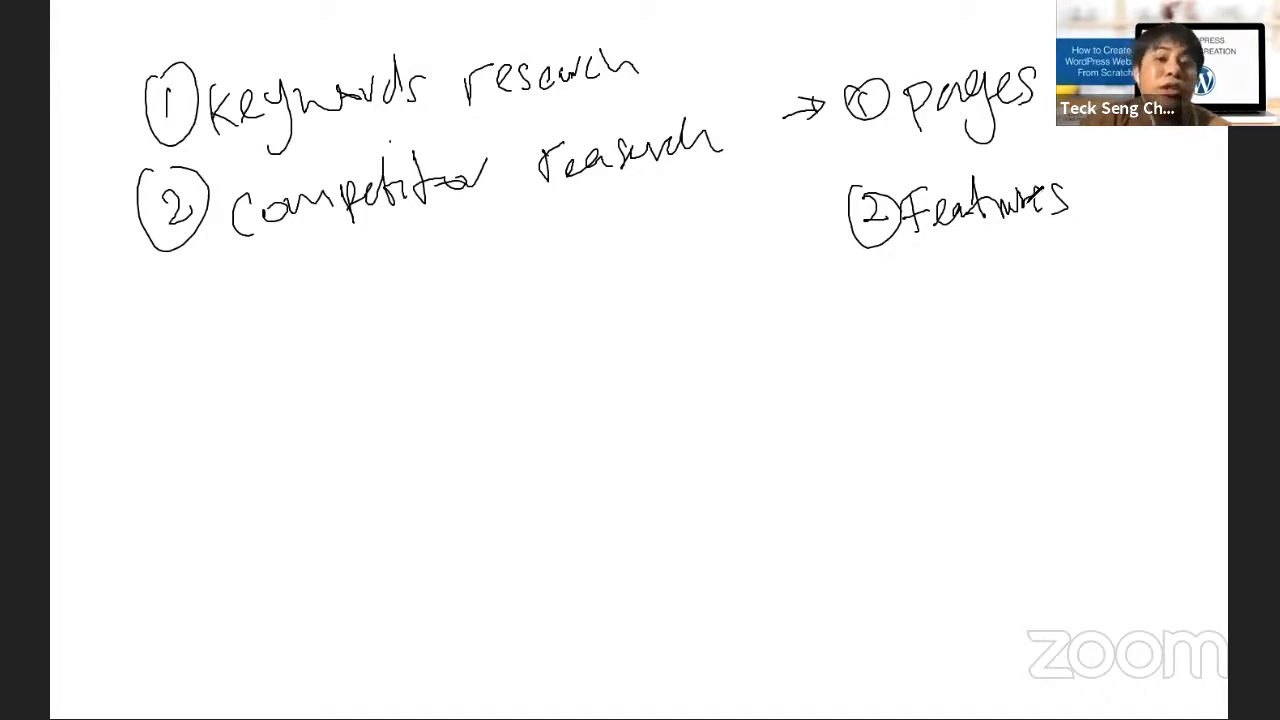
{"action": "mouse_move", "coordinate": [1026, 186]}
{"action": "left_mouse_down"}
{"action": "mouse_move", "coordinate": [1042, 212]}
{"action": "mouse_move", "coordinate": [1028, 214]}
{"action": "left_mouse_up"}
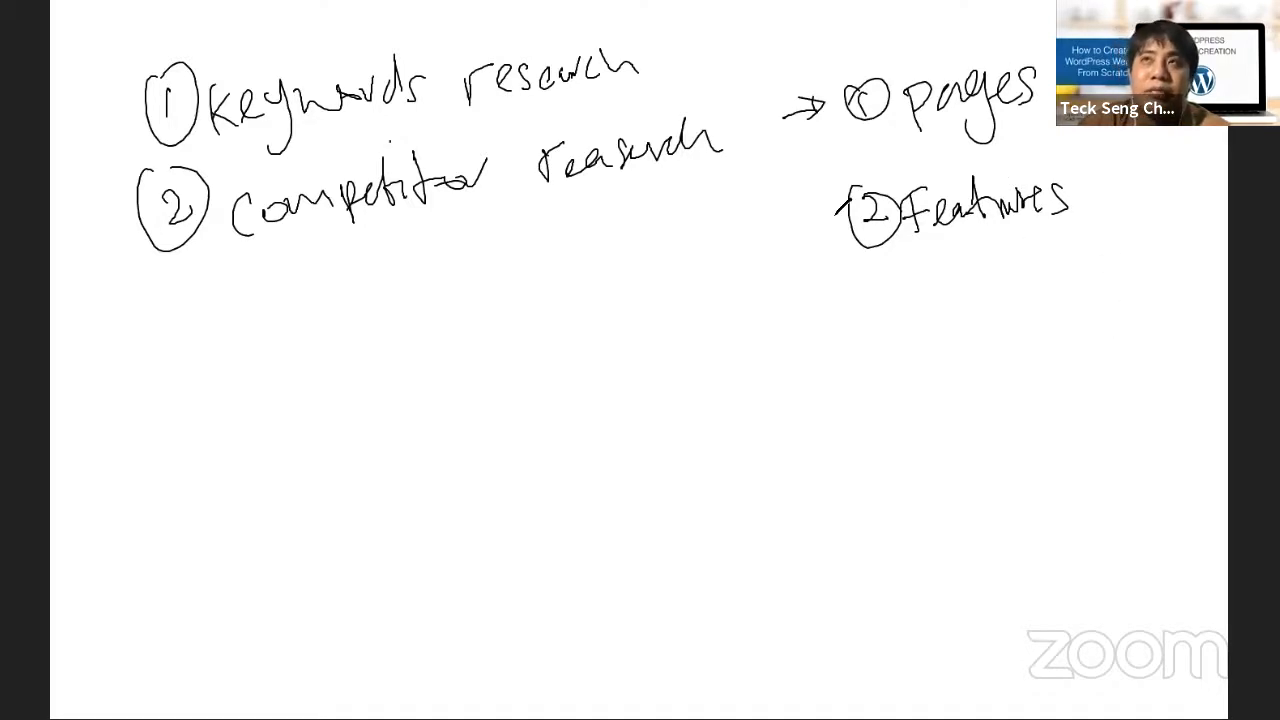
{"action": "left_click_drag", "start_coordinate": [798, 239], "coordinate": [846, 214]}
{"action": "left_click_drag", "start_coordinate": [828, 210], "coordinate": [826, 240]}
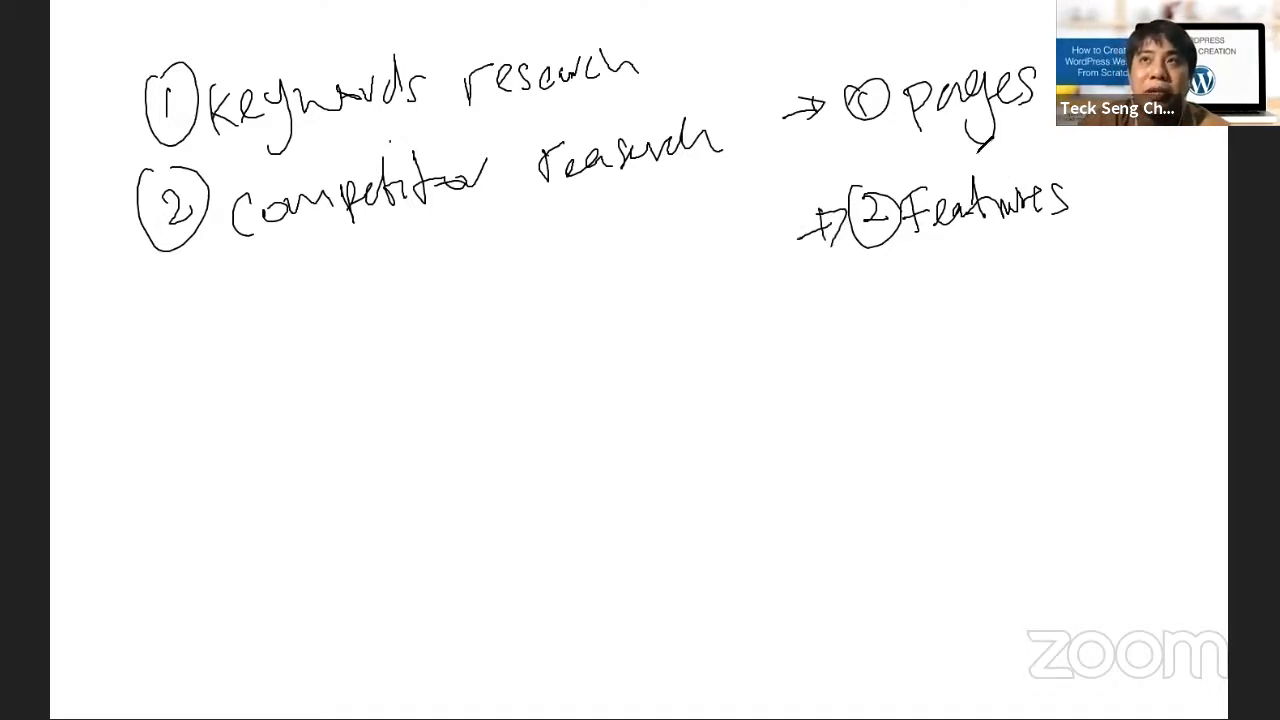
Write a circled 3 'Tones' below Features and underline it
{"action": "left_click_drag", "start_coordinate": [893, 336], "coordinate": [909, 321]}
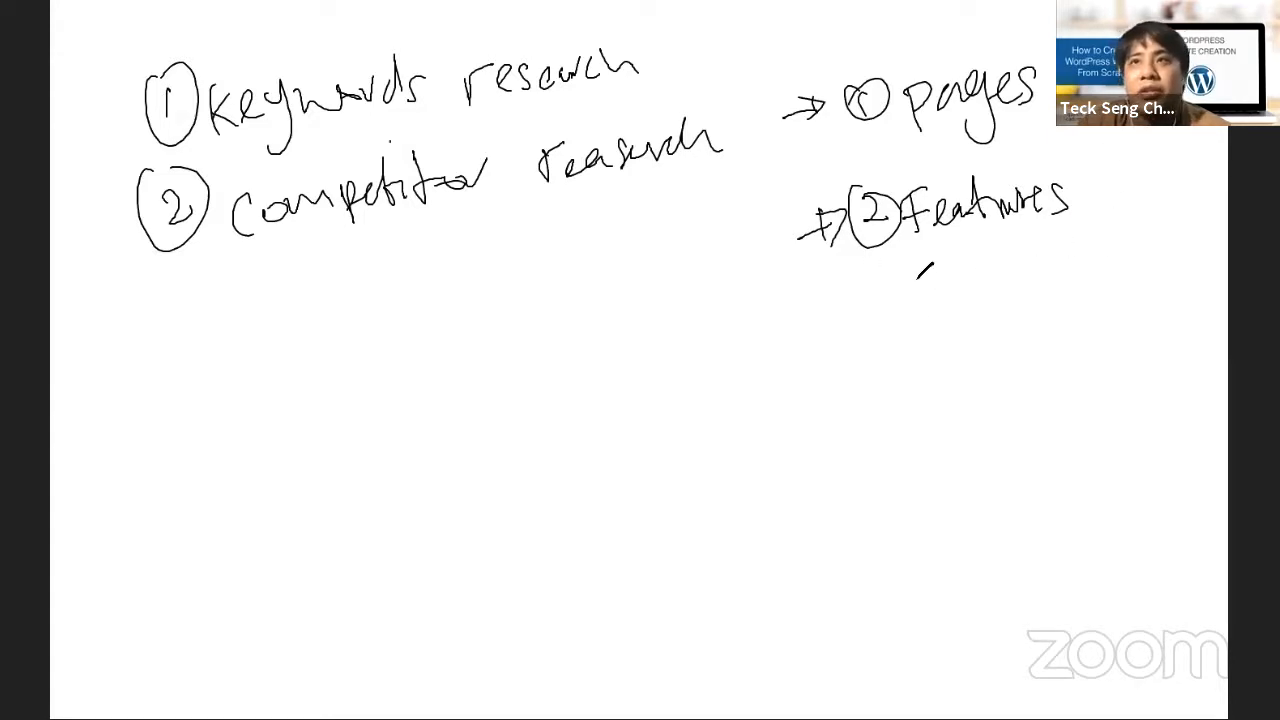
{"action": "mouse_move", "coordinate": [884, 270]}
{"action": "left_mouse_down"}
{"action": "mouse_move", "coordinate": [896, 288]}
{"action": "mouse_move", "coordinate": [885, 305]}
{"action": "left_mouse_up"}
{"action": "mouse_move", "coordinate": [880, 262]}
{"action": "left_mouse_down"}
{"action": "mouse_move", "coordinate": [986, 285]}
{"action": "mouse_move", "coordinate": [1020, 260]}
{"action": "mouse_move", "coordinate": [1050, 290]}
{"action": "mouse_move", "coordinate": [1025, 315]}
{"action": "left_mouse_up"}
{"action": "left_click_drag", "start_coordinate": [930, 342], "coordinate": [1040, 311]}
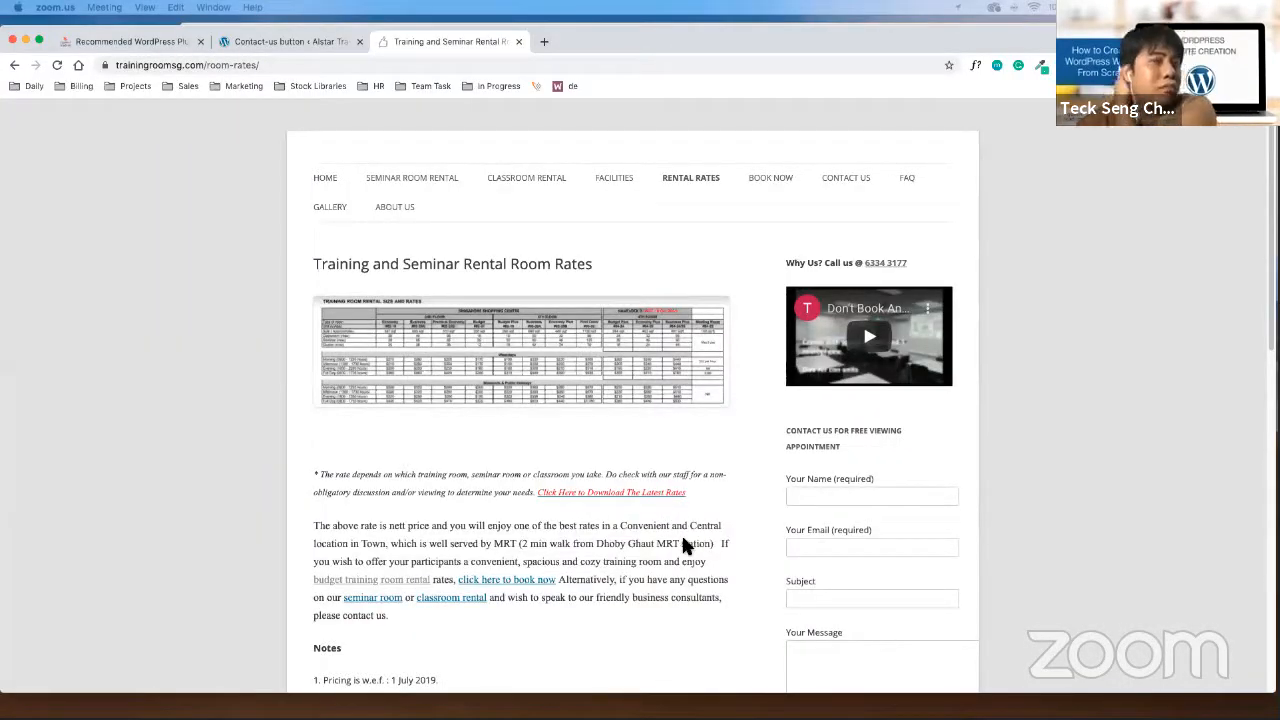
Open the trainingroomsg.com home page and highlight 'Affordable' and 'successful training events'
{"action": "left_click", "coordinate": [323, 180]}
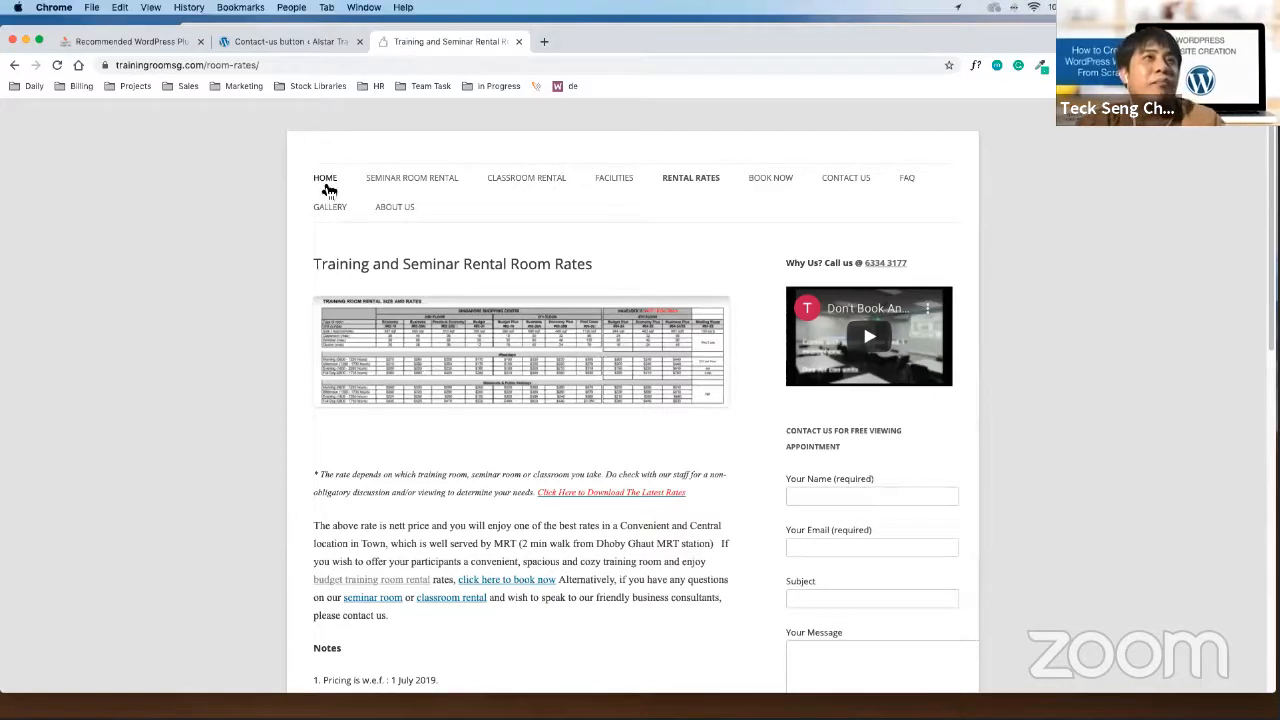
{"action": "left_click", "coordinate": [326, 186]}
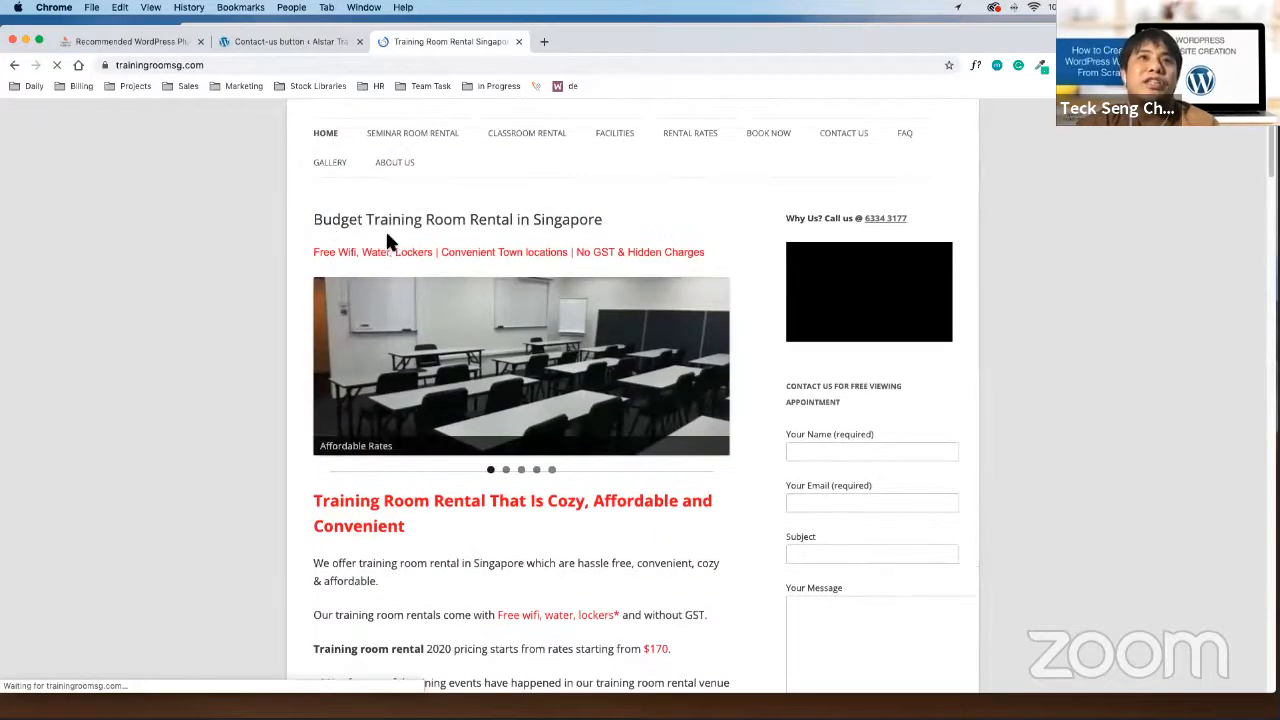
{"action": "scroll", "coordinate": [629, 470], "scroll_direction": "down", "scroll_amount": 3}
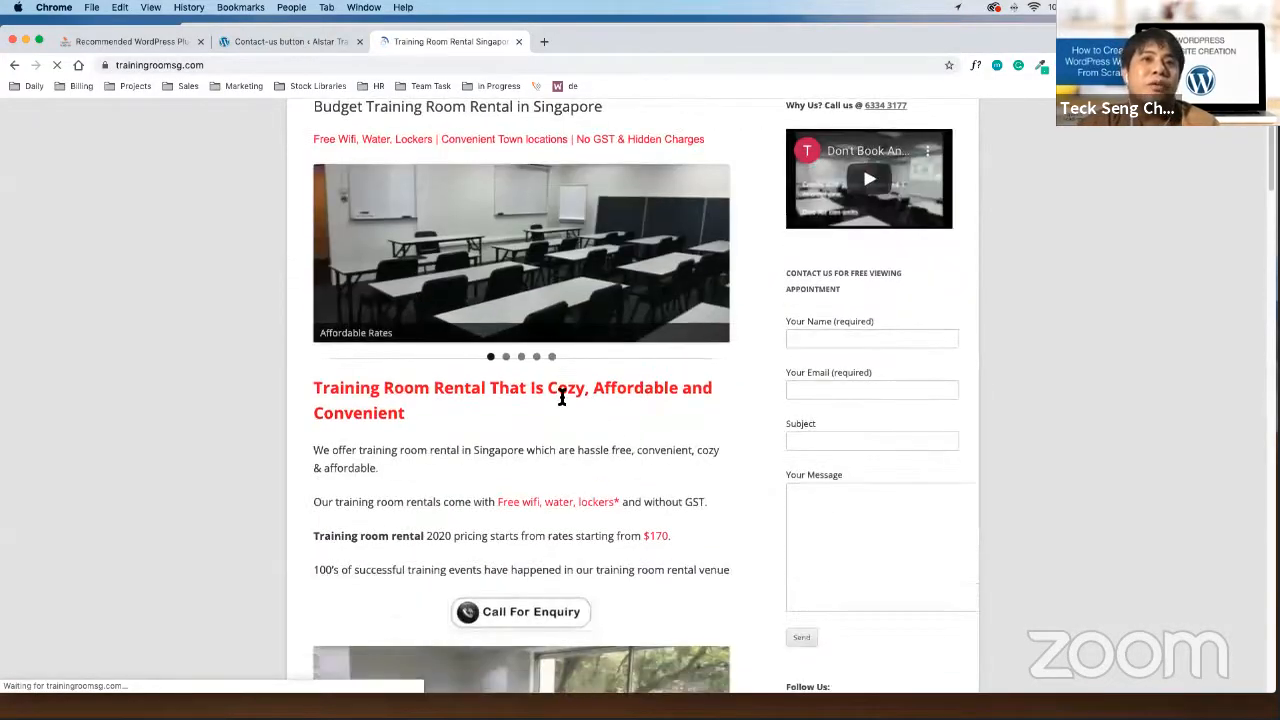
{"action": "left_click_drag", "start_coordinate": [670, 387], "coordinate": [594, 387]}
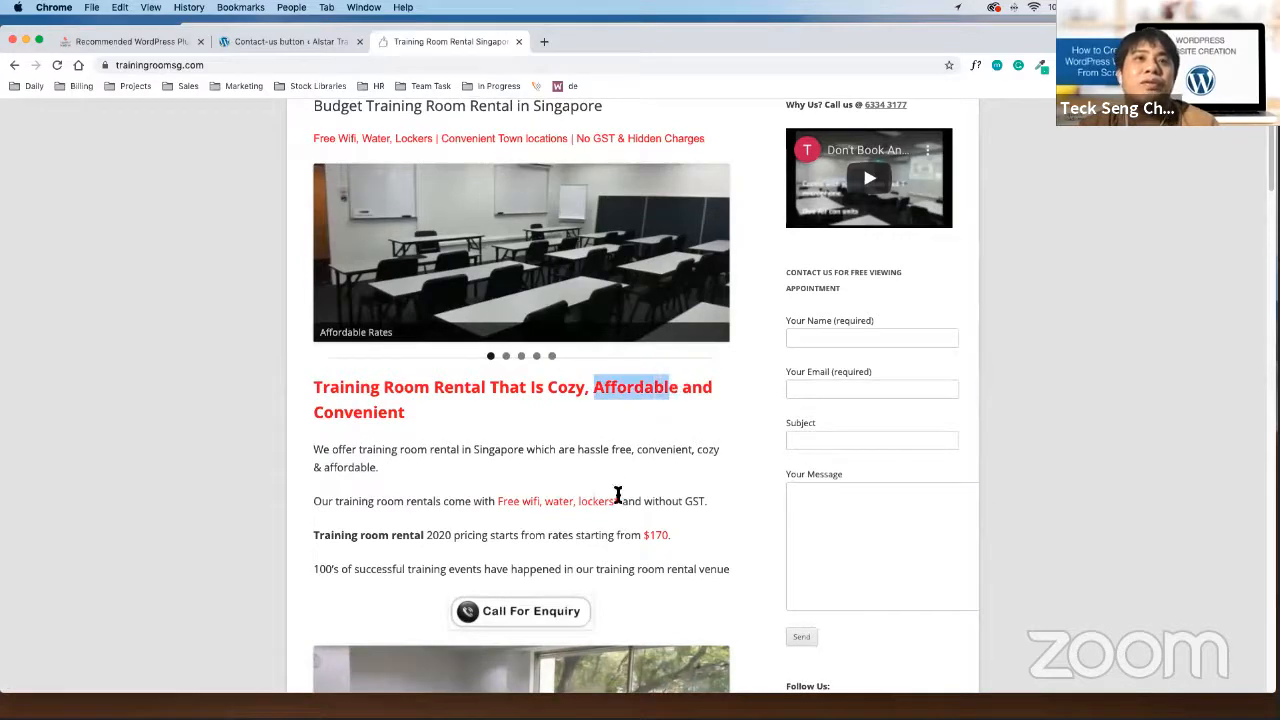
{"action": "scroll", "coordinate": [557, 514], "scroll_direction": "down", "scroll_amount": 3}
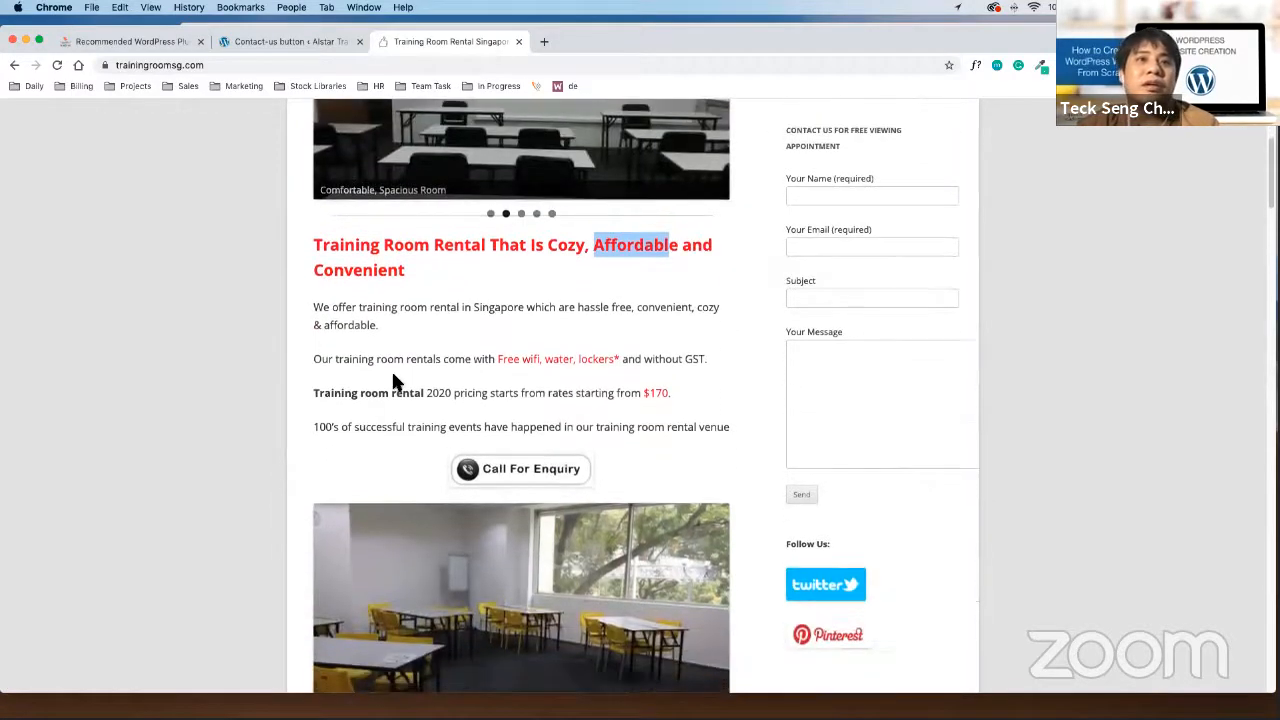
{"action": "left_click_drag", "start_coordinate": [354, 424], "coordinate": [484, 424]}
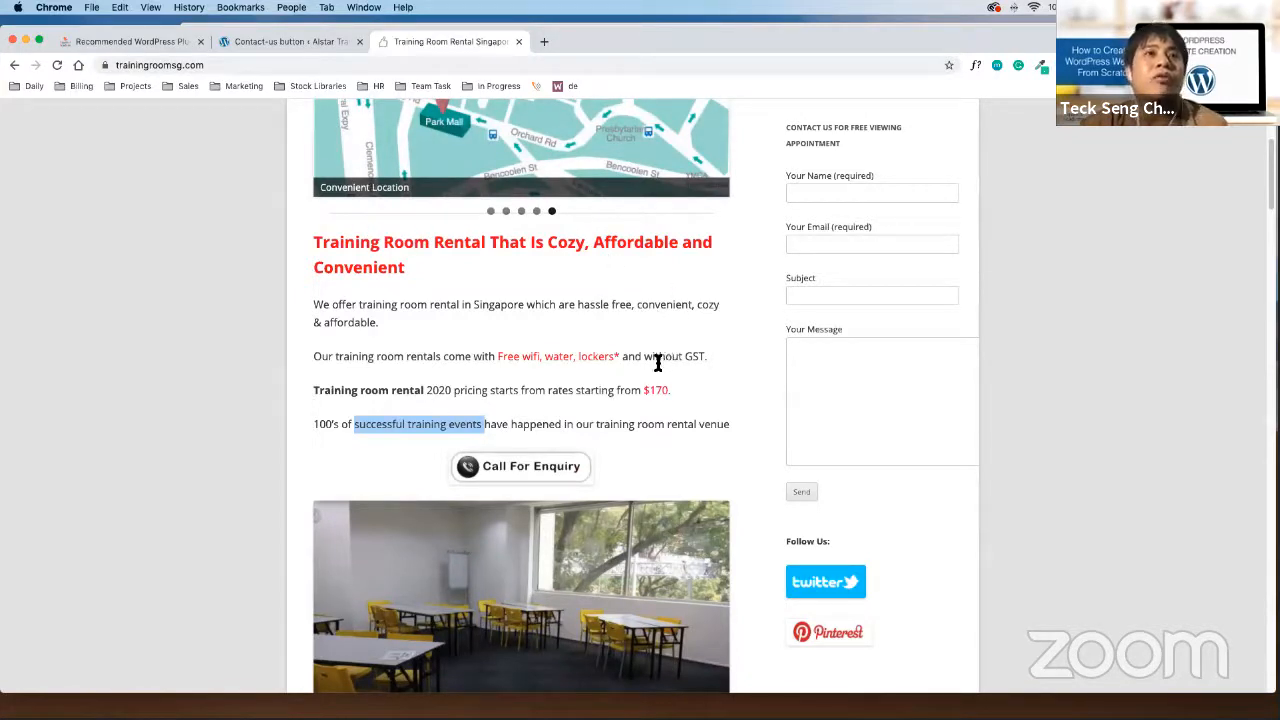
Go back through the competitor pages to the Google home page
{"action": "left_click", "coordinate": [15, 65]}
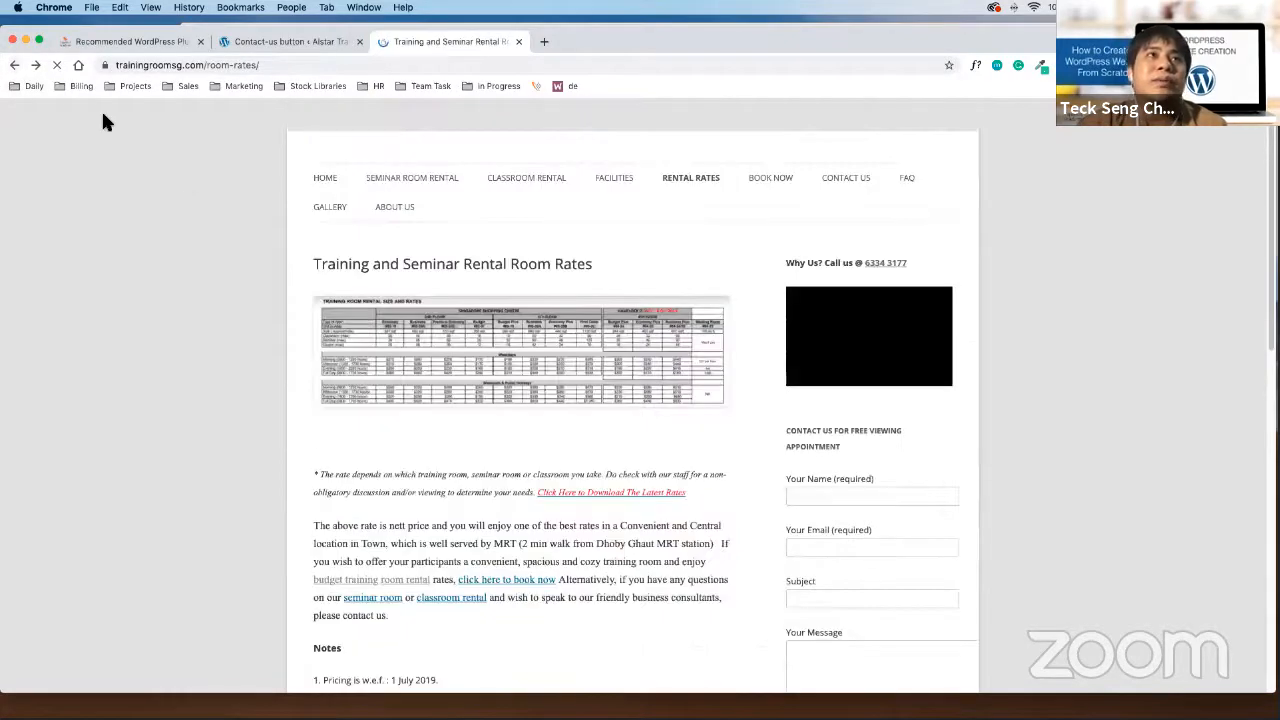
{"action": "left_click", "coordinate": [15, 65]}
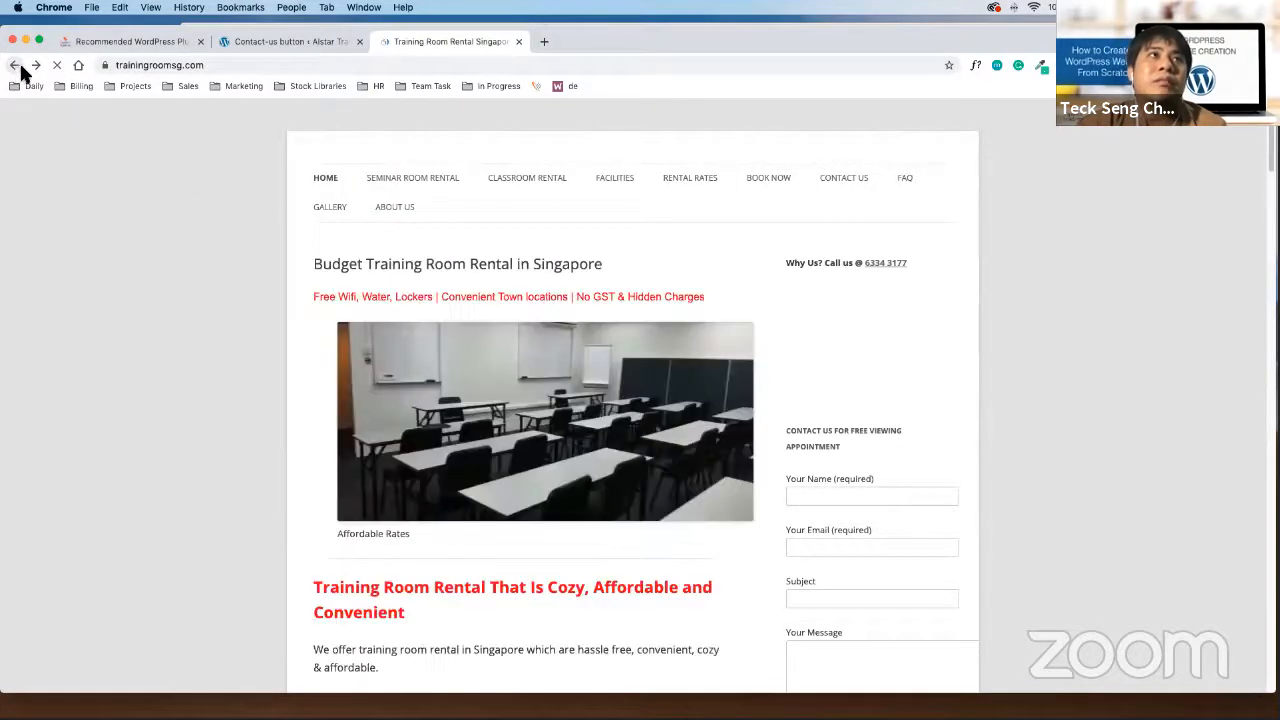
{"action": "left_click", "coordinate": [15, 65]}
{"action": "left_click", "coordinate": [15, 65]}
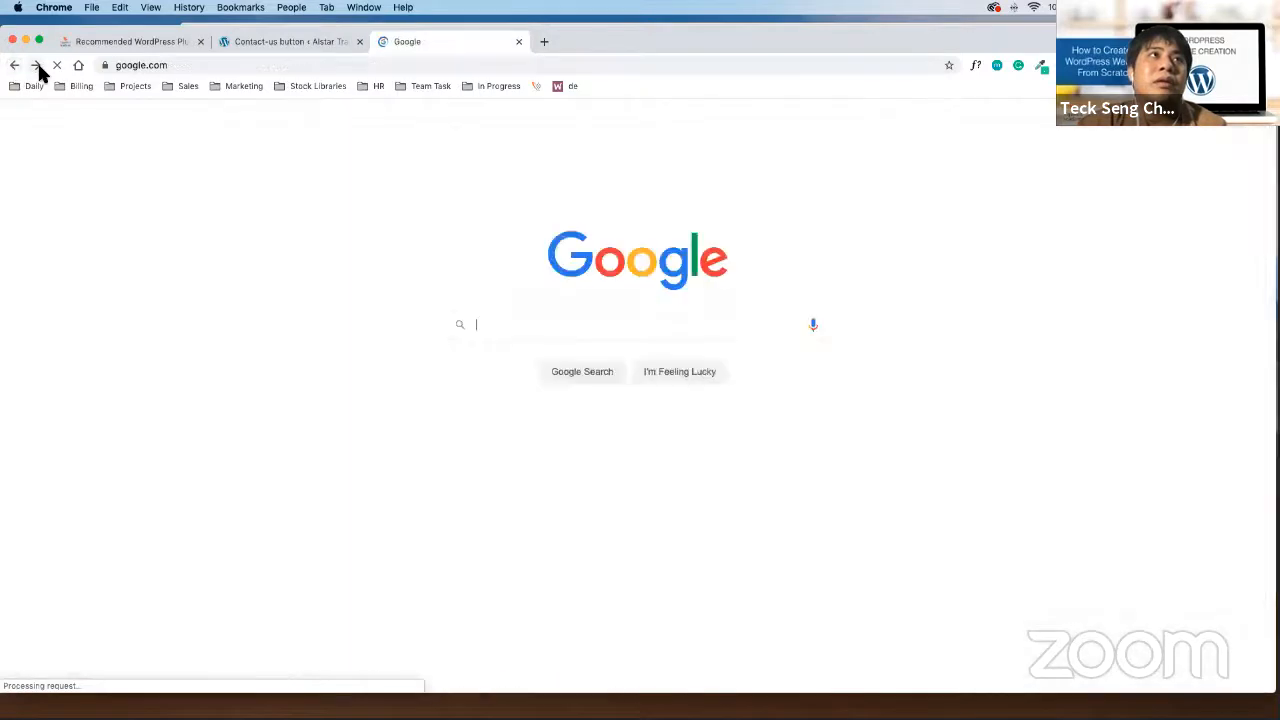
Return to the training room rental results and open the impossible.sg Training Seminar Room Rental result
{"action": "left_click", "coordinate": [35, 65]}
{"action": "scroll", "coordinate": [615, 410], "scroll_direction": "down", "scroll_amount": 8}
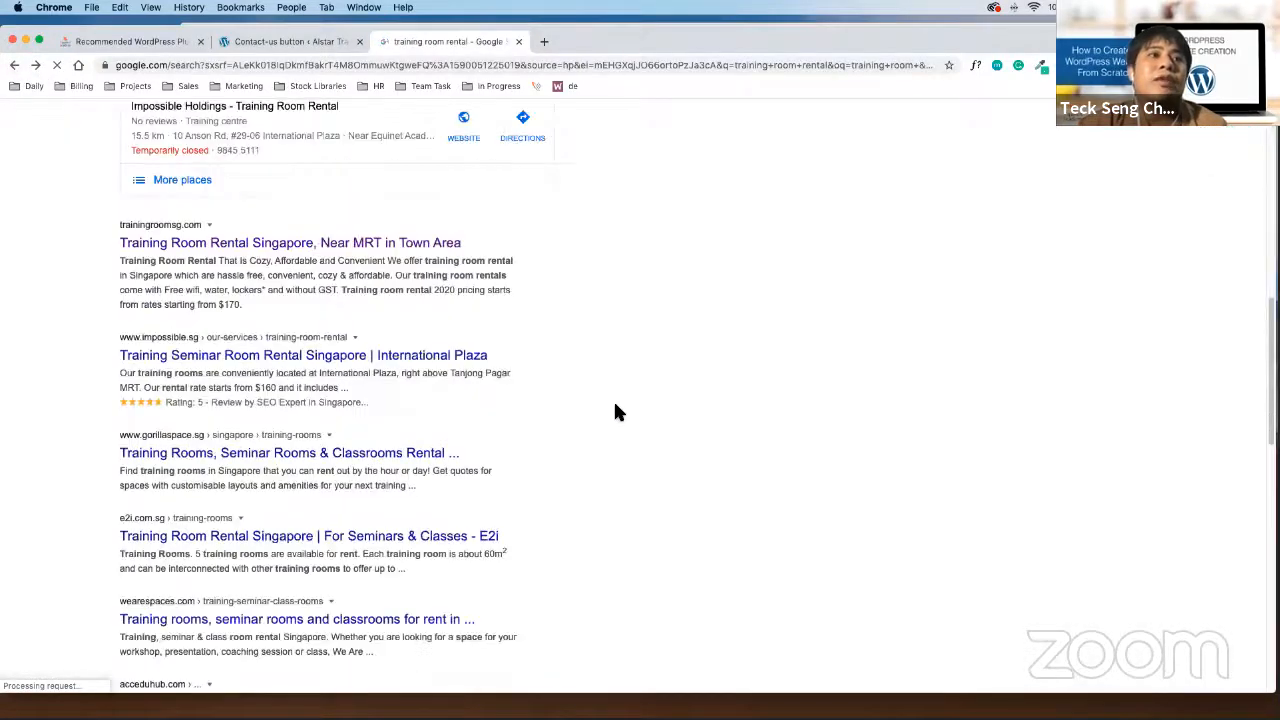
{"action": "left_click", "coordinate": [458, 356]}
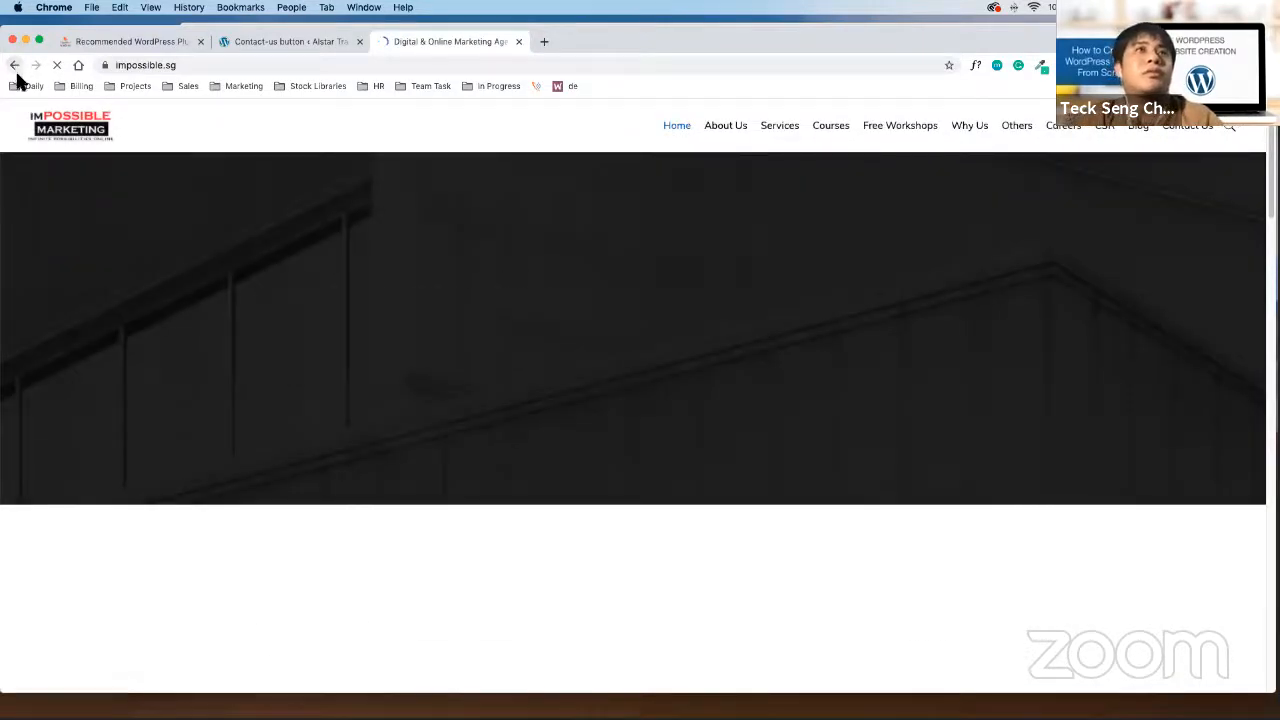
Load impossible.sg's Training Room Rental page and read down to the $160 starting-rate banner
{"action": "left_click", "coordinate": [15, 65]}
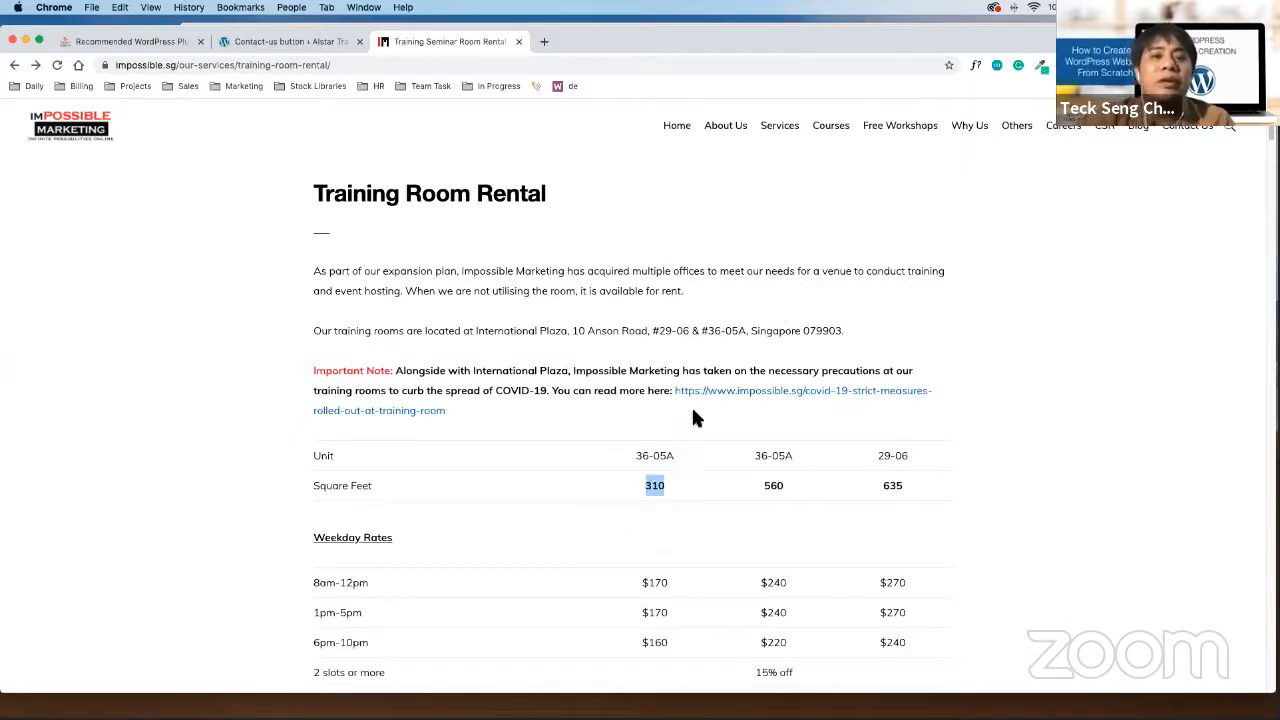
{"action": "scroll", "coordinate": [697, 418], "scroll_direction": "down", "scroll_amount": 5}
{"action": "scroll", "coordinate": [697, 418], "scroll_direction": "down", "scroll_amount": 5}
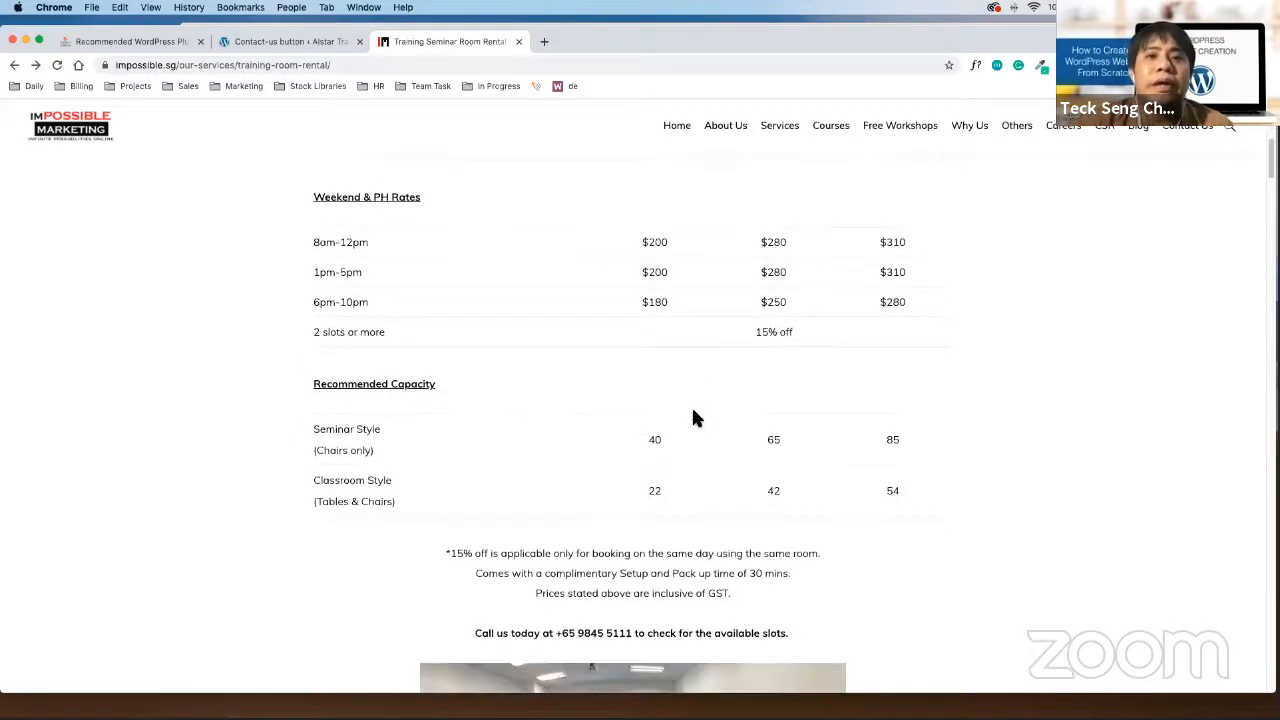
{"action": "scroll", "coordinate": [549, 500], "scroll_direction": "down", "scroll_amount": 15}
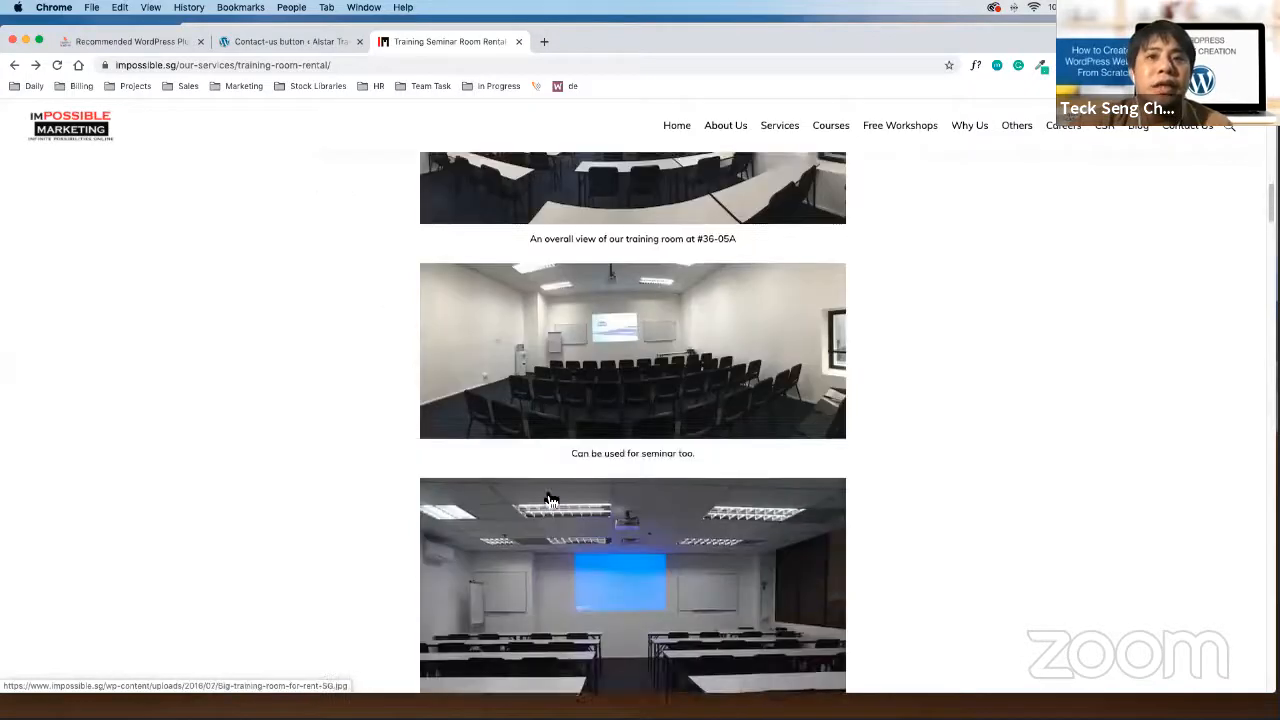
{"action": "scroll", "coordinate": [610, 557], "scroll_direction": "down", "scroll_amount": 3}
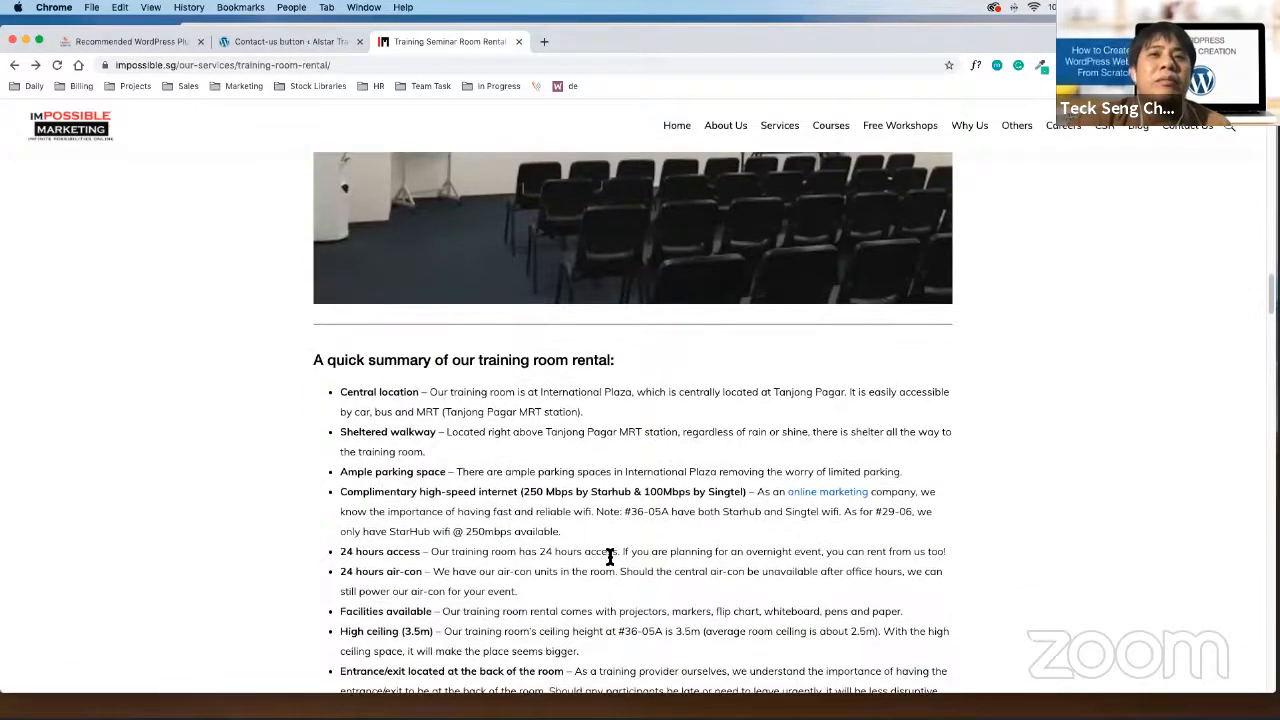
{"action": "scroll", "coordinate": [610, 557], "scroll_direction": "down", "scroll_amount": 1}
{"action": "scroll", "coordinate": [609, 556], "scroll_direction": "down", "scroll_amount": 4}
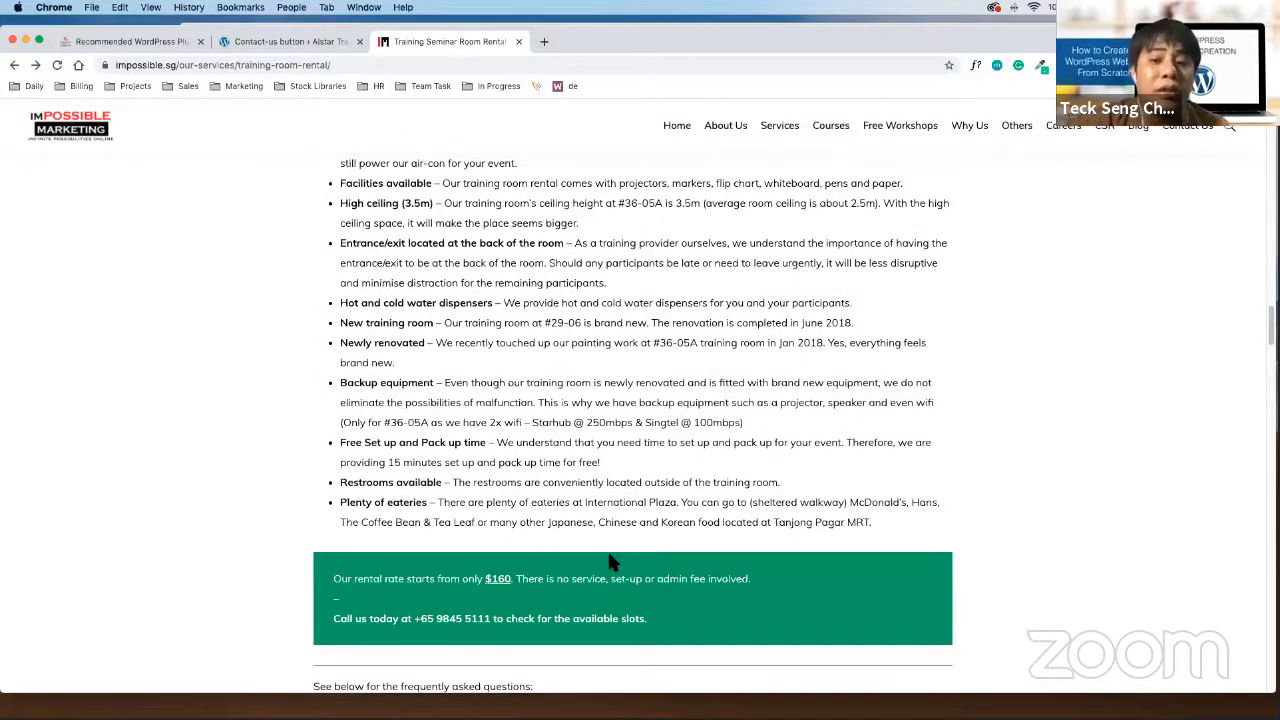
{"action": "scroll", "coordinate": [612, 562], "scroll_direction": "down", "scroll_amount": 1}
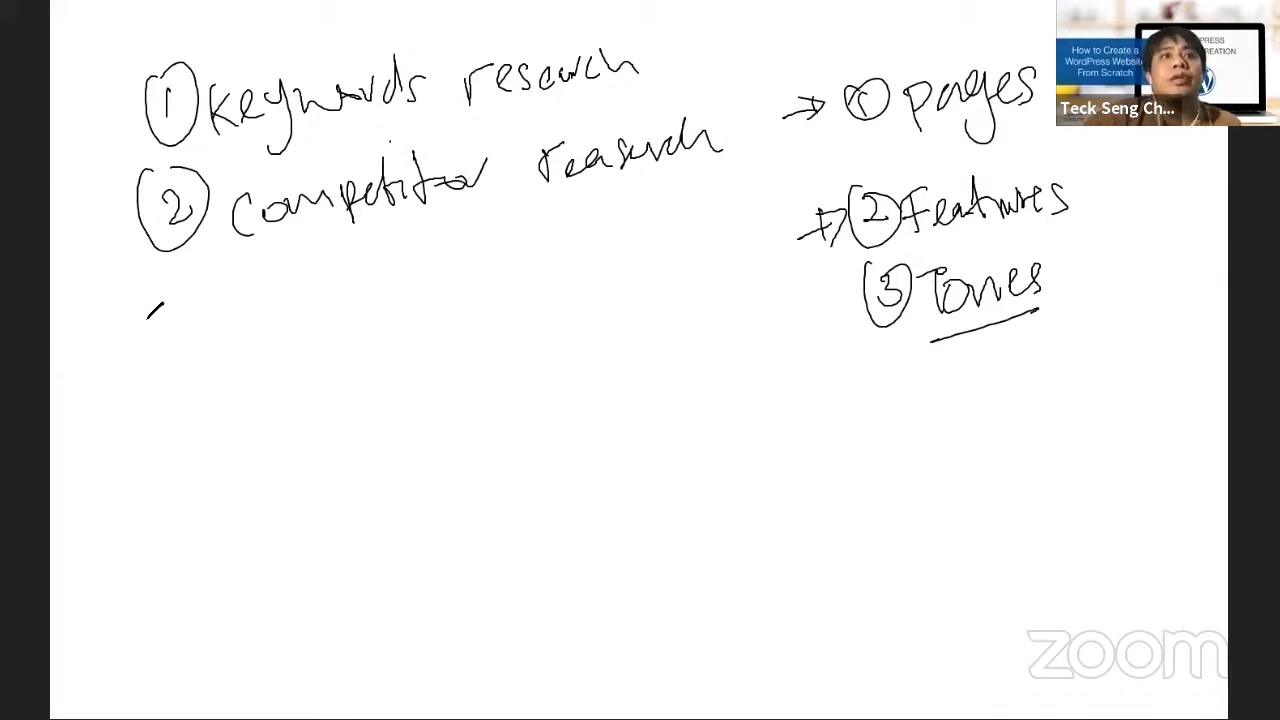
Write a circled 3 labelled 'sitemap'
{"action": "mouse_move", "coordinate": [117, 312]}
{"action": "left_mouse_down"}
{"action": "mouse_move", "coordinate": [126, 331]}
{"action": "mouse_move", "coordinate": [108, 343]}
{"action": "left_mouse_up"}
{"action": "mouse_move", "coordinate": [102, 290]}
{"action": "left_mouse_down"}
{"action": "mouse_move", "coordinate": [149, 364]}
{"action": "mouse_move", "coordinate": [119, 308]}
{"action": "left_mouse_up"}
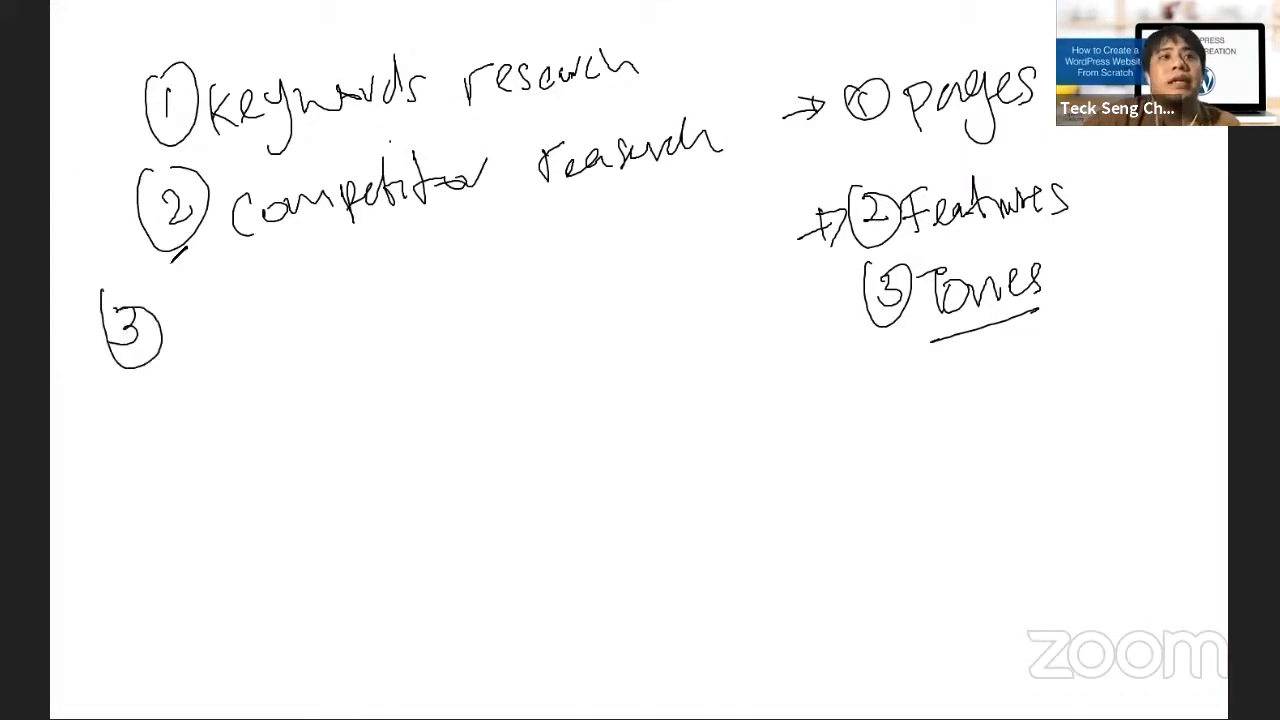
{"action": "mouse_move", "coordinate": [220, 326]}
{"action": "left_mouse_down"}
{"action": "mouse_move", "coordinate": [204, 345]}
{"action": "mouse_move", "coordinate": [238, 330]}
{"action": "mouse_move", "coordinate": [308, 343]}
{"action": "mouse_move", "coordinate": [362, 312]}
{"action": "mouse_move", "coordinate": [390, 352]}
{"action": "mouse_move", "coordinate": [392, 320]}
{"action": "left_mouse_up"}
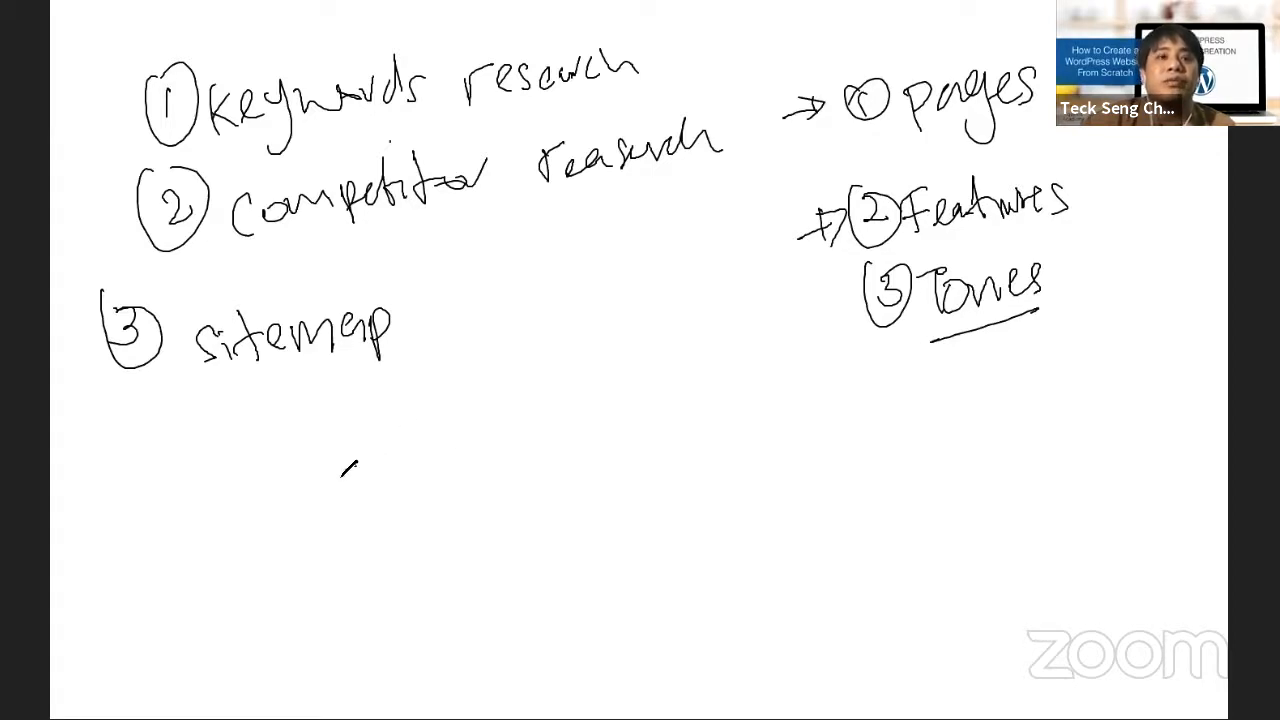
Handwrite the pages Home, About, SERVICE, BLOG and Contact in a row below it
{"action": "mouse_move", "coordinate": [298, 476]}
{"action": "left_mouse_down"}
{"action": "mouse_move", "coordinate": [388, 495]}
{"action": "mouse_move", "coordinate": [394, 516]}
{"action": "mouse_move", "coordinate": [414, 500]}
{"action": "left_mouse_up"}
{"action": "mouse_move", "coordinate": [500, 462]}
{"action": "left_mouse_down"}
{"action": "mouse_move", "coordinate": [482, 500]}
{"action": "mouse_move", "coordinate": [590, 480]}
{"action": "mouse_move", "coordinate": [612, 452]}
{"action": "left_mouse_up"}
{"action": "mouse_move", "coordinate": [720, 450]}
{"action": "left_mouse_down"}
{"action": "mouse_move", "coordinate": [704, 460]}
{"action": "mouse_move", "coordinate": [730, 484]}
{"action": "mouse_move", "coordinate": [838, 440]}
{"action": "mouse_move", "coordinate": [834, 474]}
{"action": "left_mouse_up"}
{"action": "mouse_move", "coordinate": [912, 436]}
{"action": "left_mouse_down"}
{"action": "mouse_move", "coordinate": [985, 450]}
{"action": "mouse_move", "coordinate": [1003, 440]}
{"action": "mouse_move", "coordinate": [1005, 462]}
{"action": "mouse_move", "coordinate": [1172, 432]}
{"action": "mouse_move", "coordinate": [1180, 442]}
{"action": "left_mouse_up"}
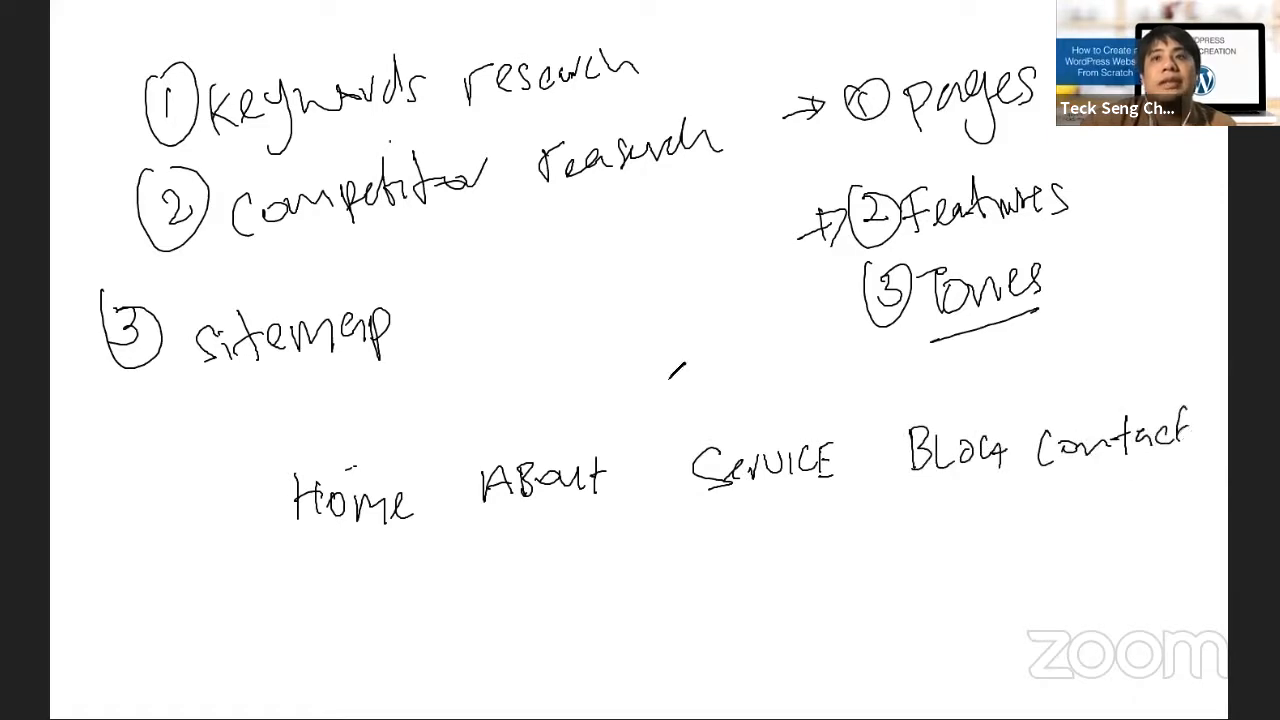
Bracket the pages together and connect them up to an underlined 'Airstar TR' root
{"action": "mouse_move", "coordinate": [360, 460]}
{"action": "left_mouse_down"}
{"action": "mouse_move", "coordinate": [447, 428]}
{"action": "mouse_move", "coordinate": [548, 455]}
{"action": "left_mouse_up"}
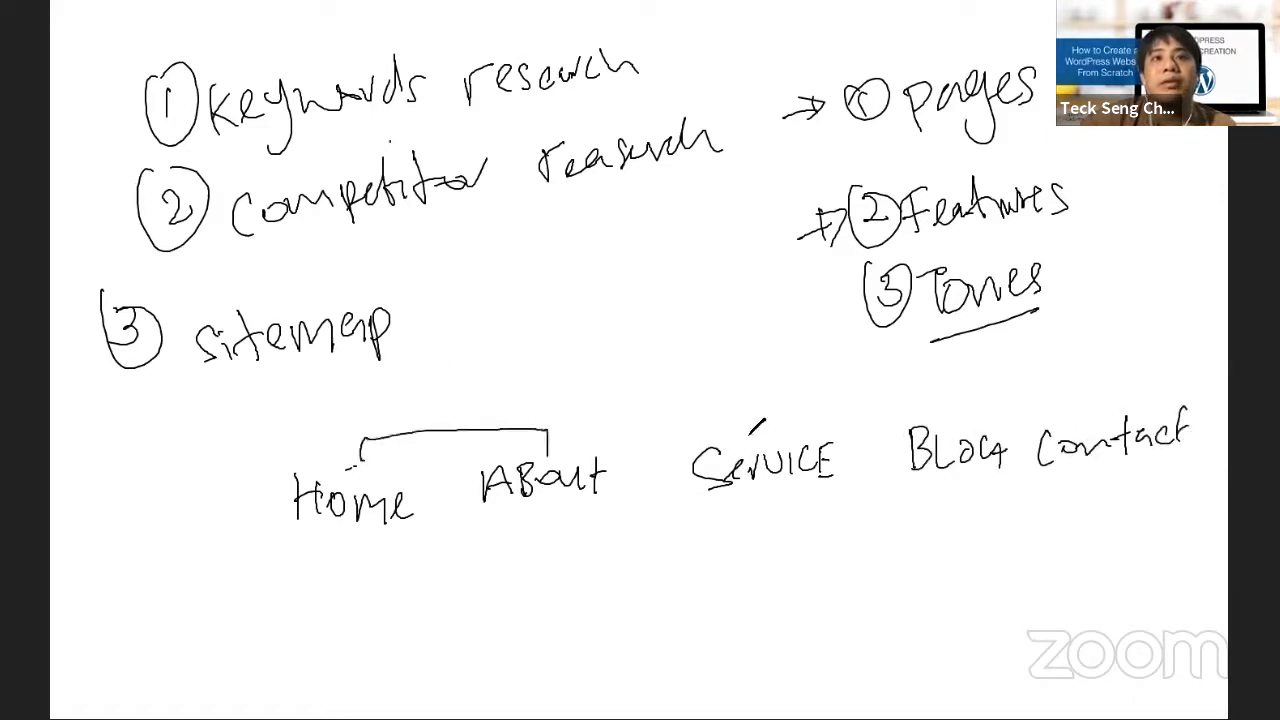
{"action": "mouse_move", "coordinate": [766, 436]}
{"action": "left_mouse_down"}
{"action": "mouse_move", "coordinate": [765, 404]}
{"action": "mouse_move", "coordinate": [555, 402]}
{"action": "mouse_move", "coordinate": [548, 428]}
{"action": "left_mouse_up"}
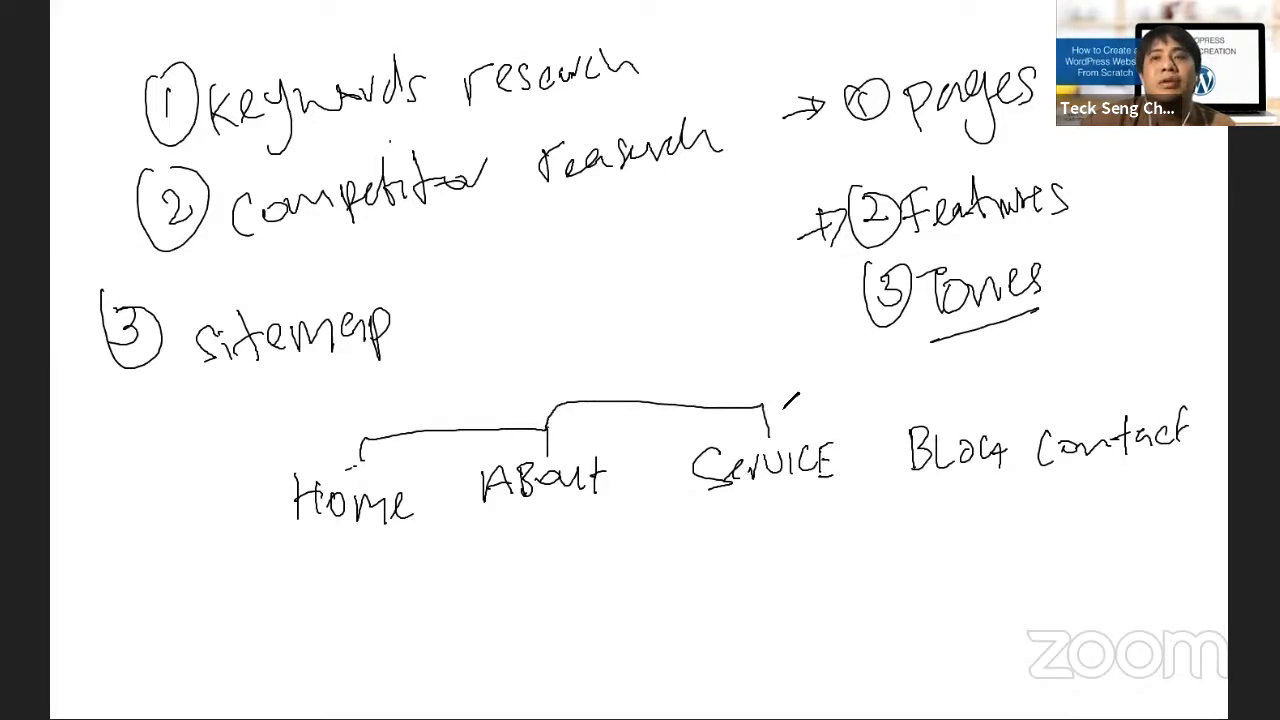
{"action": "mouse_move", "coordinate": [780, 405]}
{"action": "left_mouse_down"}
{"action": "mouse_move", "coordinate": [913, 413]}
{"action": "mouse_move", "coordinate": [1078, 381]}
{"action": "mouse_move", "coordinate": [1078, 414]}
{"action": "left_mouse_up"}
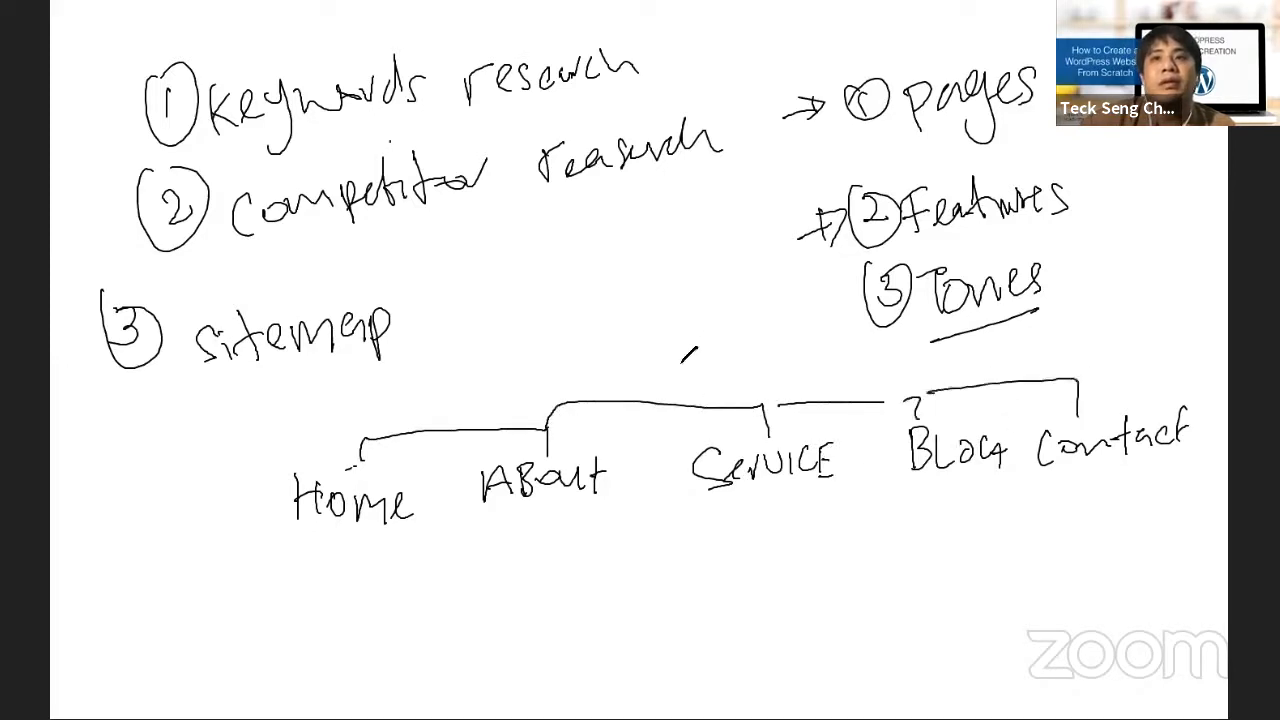
{"action": "left_click_drag", "start_coordinate": [657, 402], "coordinate": [661, 382]}
{"action": "mouse_move", "coordinate": [524, 373]}
{"action": "left_mouse_down"}
{"action": "mouse_move", "coordinate": [572, 345]}
{"action": "mouse_move", "coordinate": [622, 350]}
{"action": "mouse_move", "coordinate": [652, 324]}
{"action": "mouse_move", "coordinate": [695, 349]}
{"action": "mouse_move", "coordinate": [667, 348]}
{"action": "left_mouse_up"}
{"action": "mouse_move", "coordinate": [650, 340]}
{"action": "left_mouse_down"}
{"action": "mouse_move", "coordinate": [674, 332]}
{"action": "mouse_move", "coordinate": [685, 347]}
{"action": "left_mouse_up"}
{"action": "left_click_drag", "start_coordinate": [686, 323], "coordinate": [703, 345]}
{"action": "left_click_drag", "start_coordinate": [548, 378], "coordinate": [710, 362]}
{"action": "left_click_drag", "start_coordinate": [478, 513], "coordinate": [462, 527]}
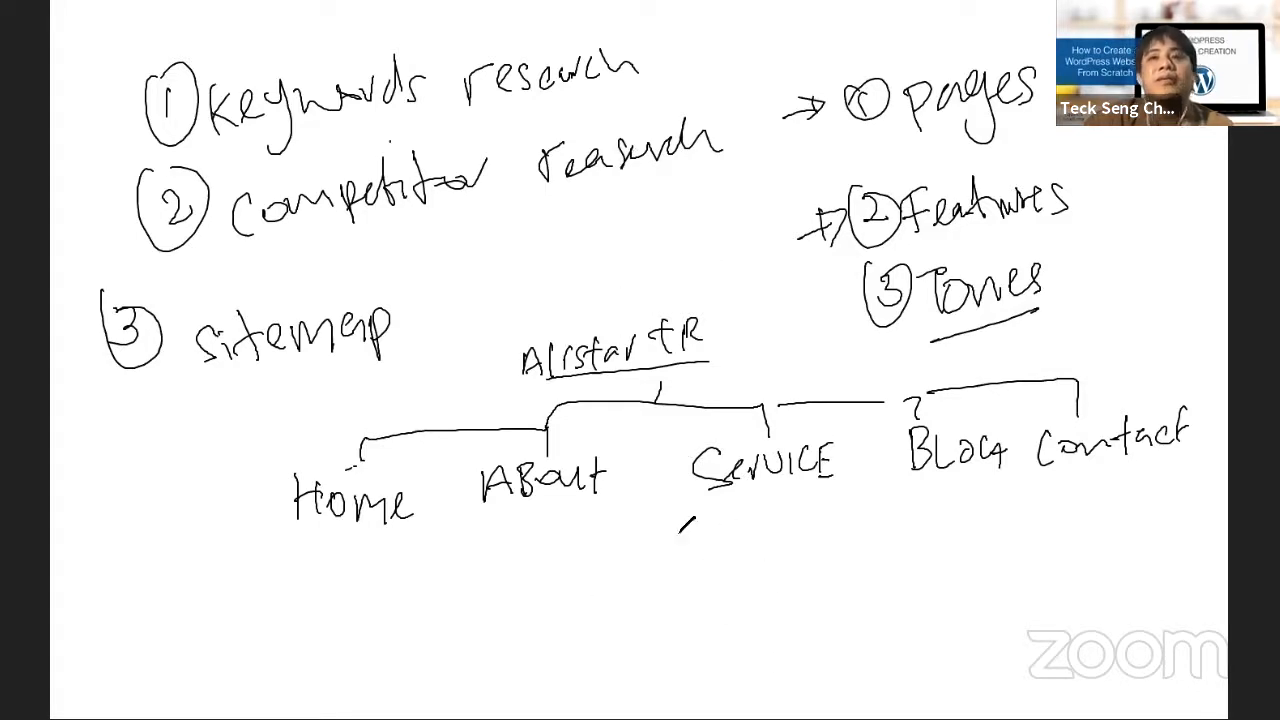
Replace SERVICE with Rooms and branch Small, mid-size and Large subpages beneath it
{"action": "left_click_drag", "start_coordinate": [731, 503], "coordinate": [740, 608]}
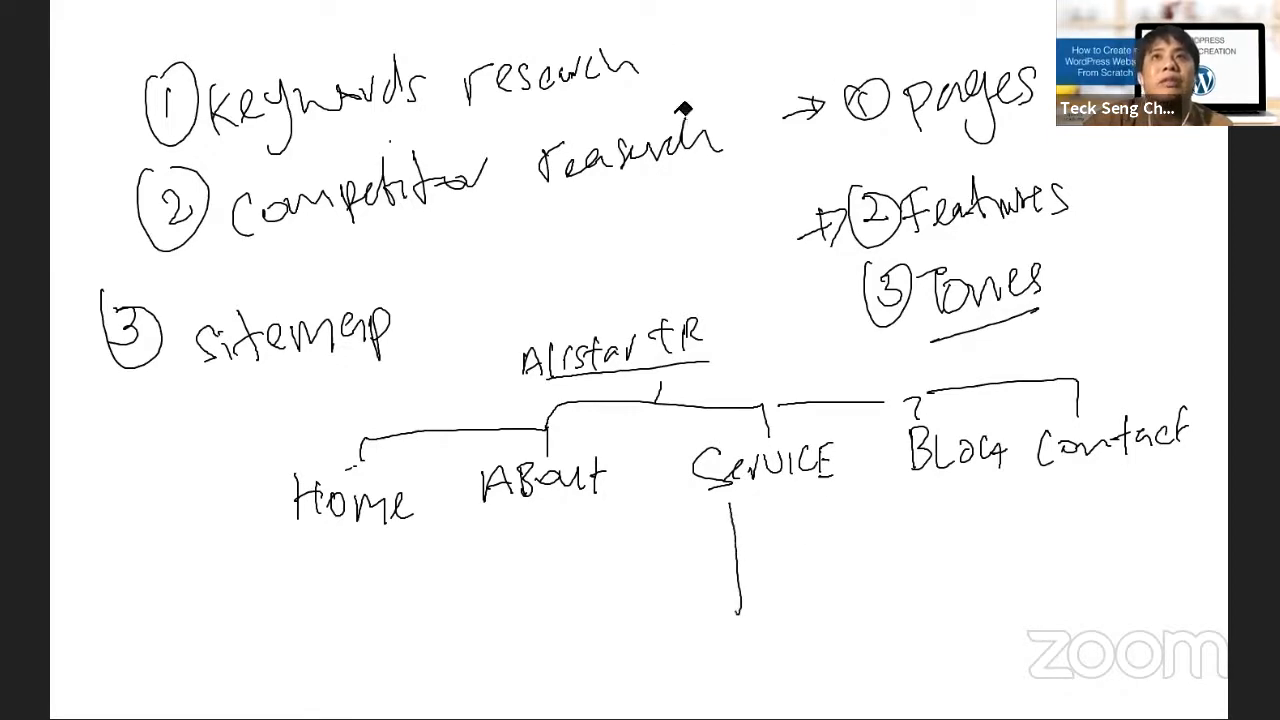
{"action": "left_click_drag", "start_coordinate": [713, 475], "coordinate": [826, 457]}
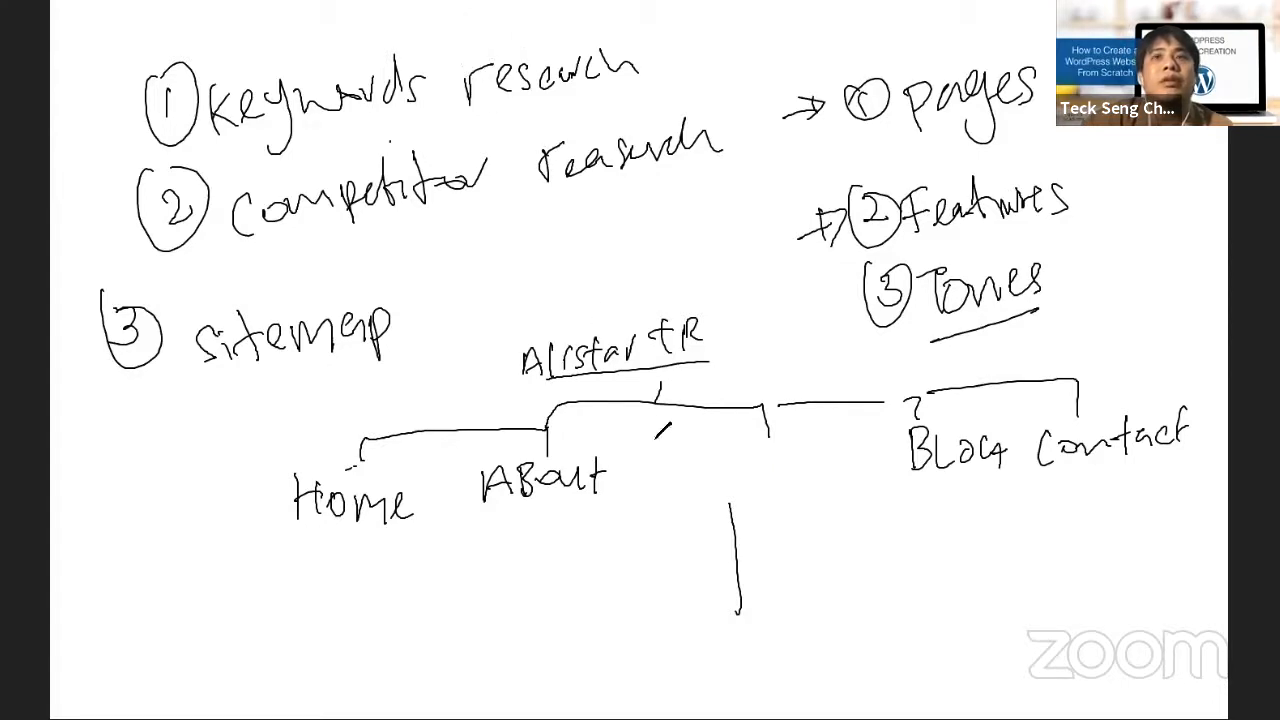
{"action": "mouse_move", "coordinate": [690, 454]}
{"action": "left_mouse_down"}
{"action": "mouse_move", "coordinate": [693, 468]}
{"action": "mouse_move", "coordinate": [806, 443]}
{"action": "mouse_move", "coordinate": [796, 468]}
{"action": "left_mouse_up"}
{"action": "left_click_drag", "start_coordinate": [752, 538], "coordinate": [727, 548]}
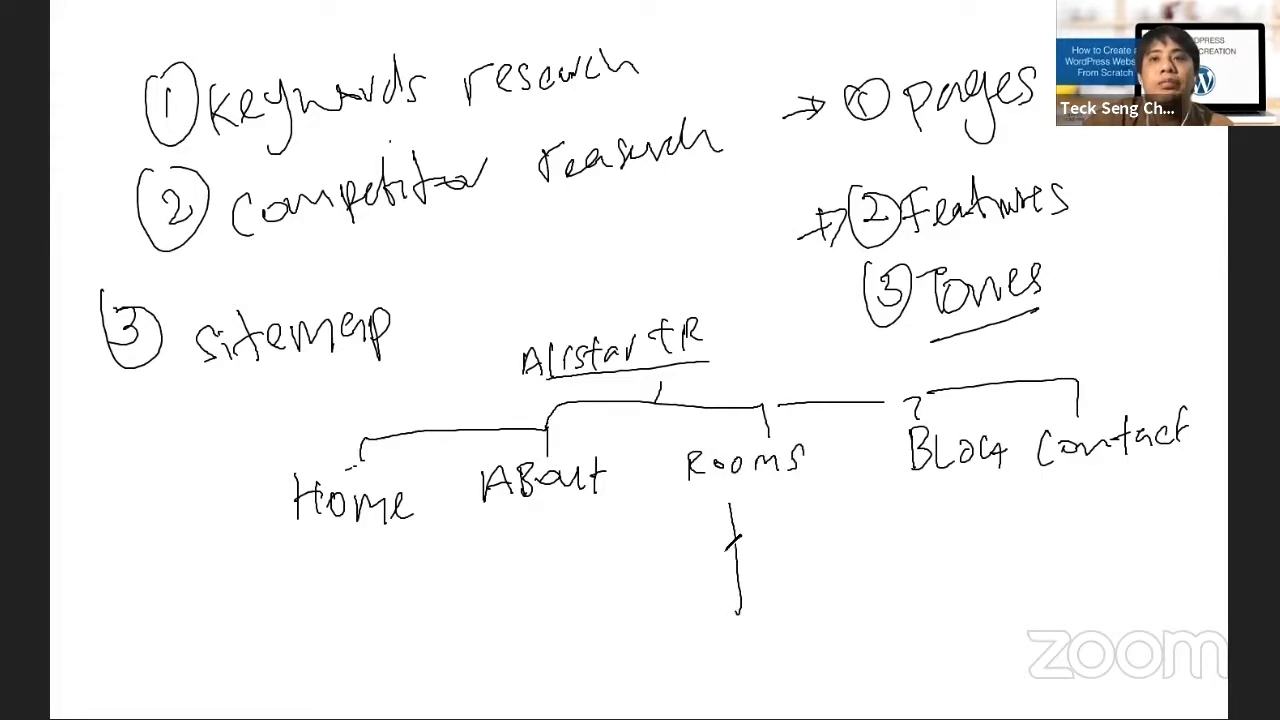
{"action": "left_click_drag", "start_coordinate": [752, 608], "coordinate": [730, 614]}
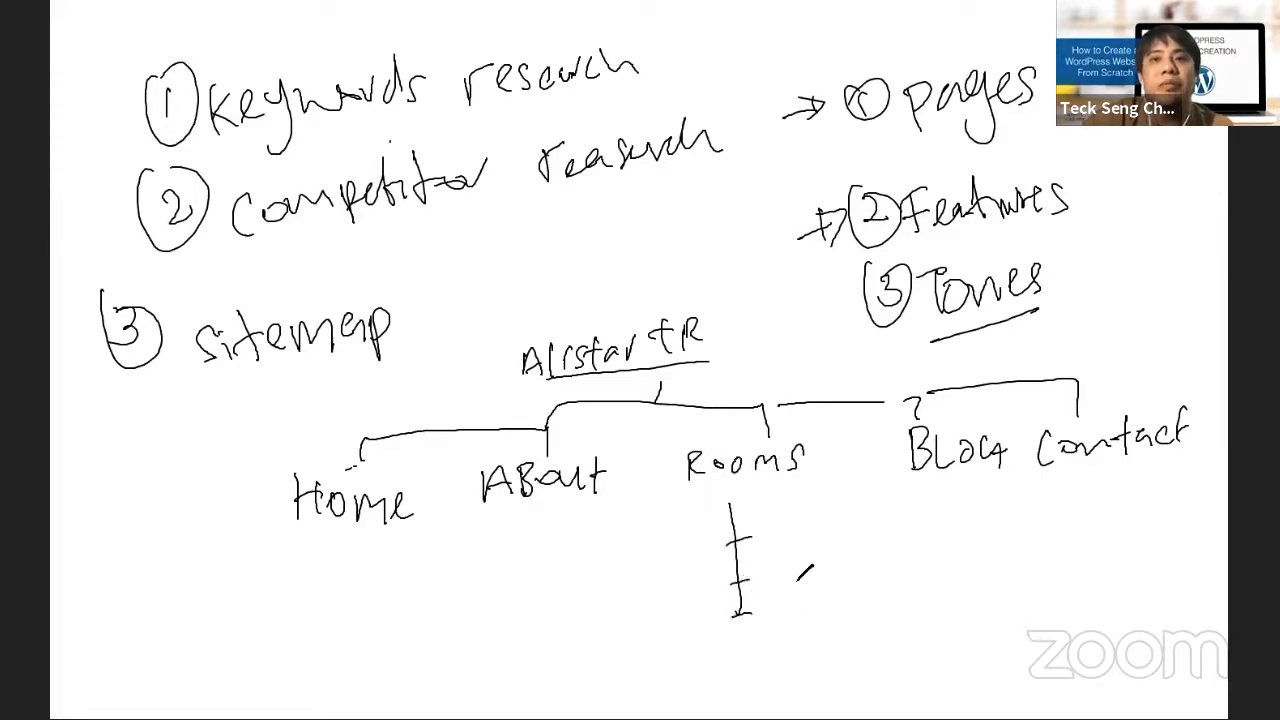
{"action": "mouse_move", "coordinate": [760, 520]}
{"action": "left_mouse_down"}
{"action": "mouse_move", "coordinate": [826, 536]}
{"action": "mouse_move", "coordinate": [882, 520]}
{"action": "left_mouse_up"}
{"action": "mouse_move", "coordinate": [783, 570]}
{"action": "left_mouse_down"}
{"action": "mouse_move", "coordinate": [912, 580]}
{"action": "mouse_move", "coordinate": [868, 572]}
{"action": "mouse_move", "coordinate": [934, 556]}
{"action": "left_mouse_up"}
{"action": "left_click_drag", "start_coordinate": [786, 598], "coordinate": [802, 624]}
{"action": "mouse_move", "coordinate": [818, 612]}
{"action": "left_mouse_down"}
{"action": "mouse_move", "coordinate": [852, 600]}
{"action": "mouse_move", "coordinate": [872, 640]}
{"action": "mouse_move", "coordinate": [902, 620]}
{"action": "left_mouse_up"}
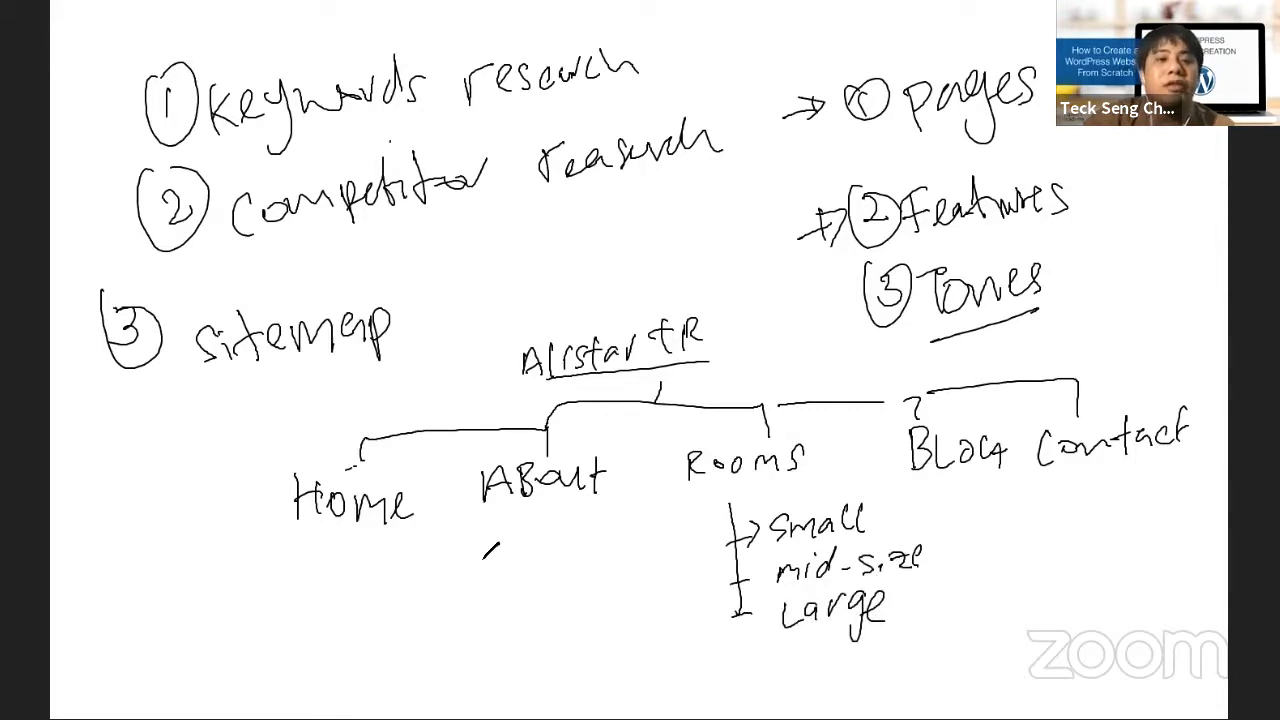
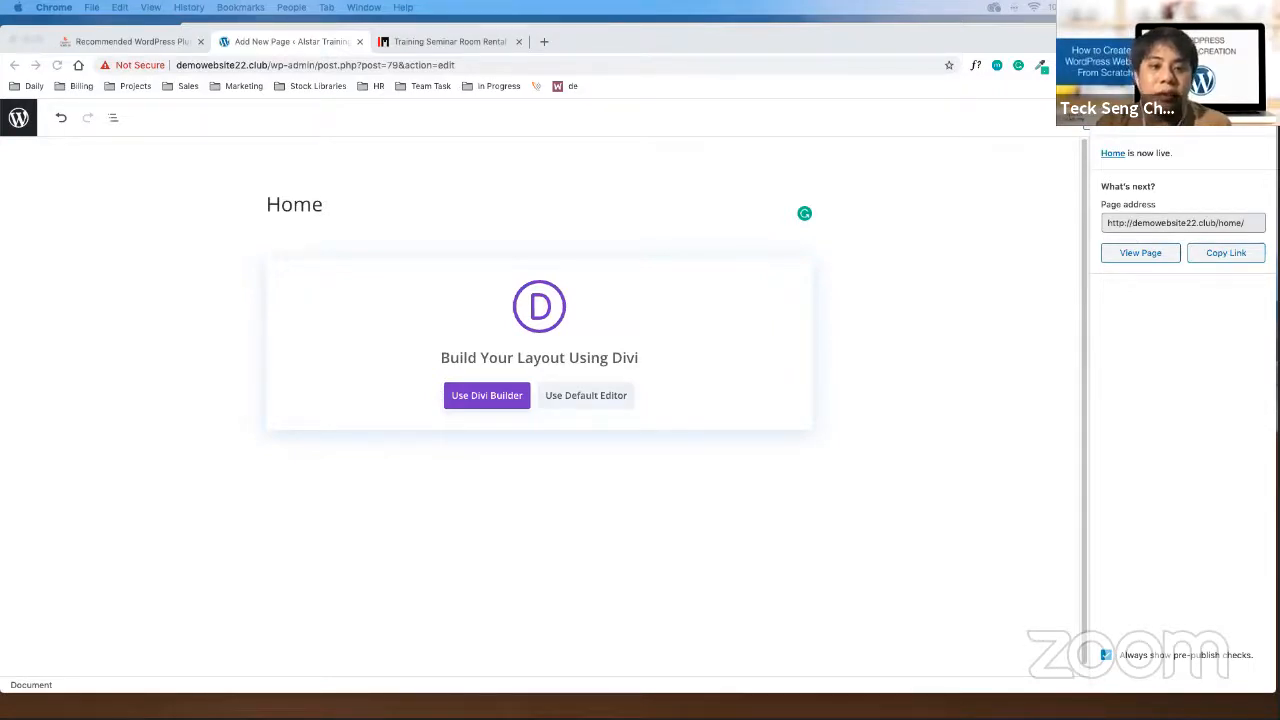
Dismiss the Home page's publish panel and start a new page from All Pages
{"action": "left_click", "coordinate": [1258, 134]}
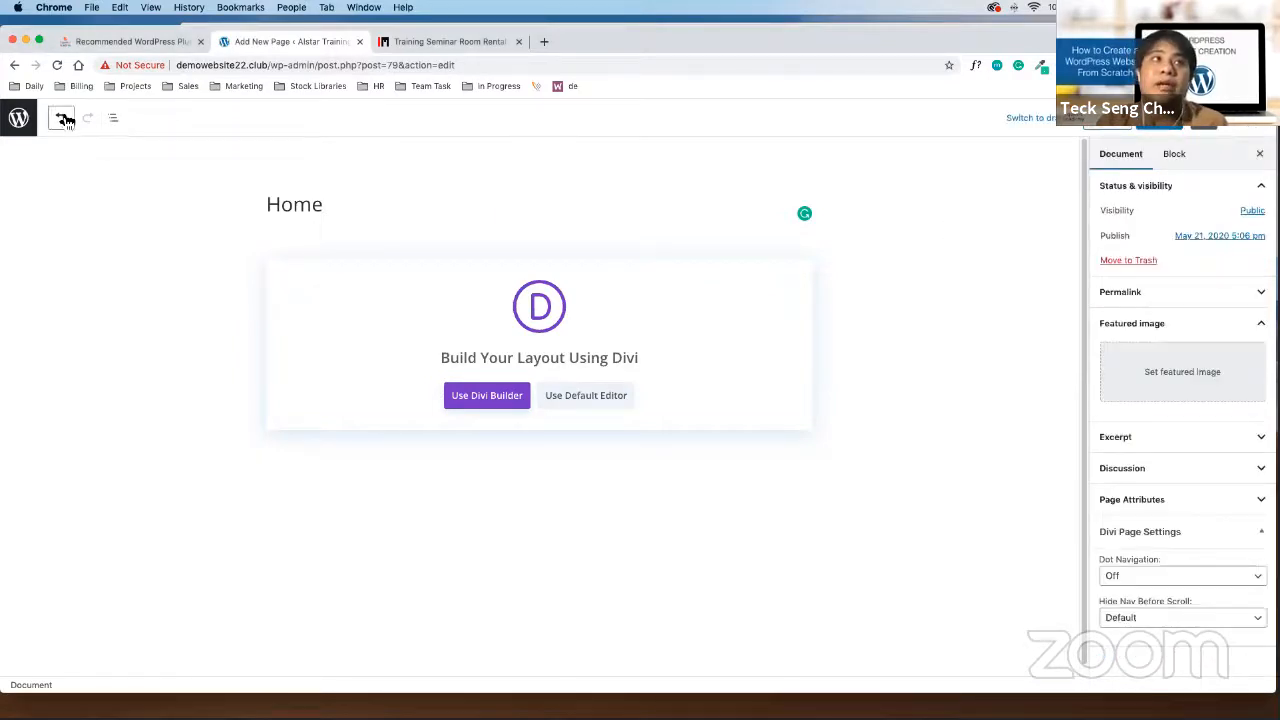
{"action": "left_click", "coordinate": [24, 120]}
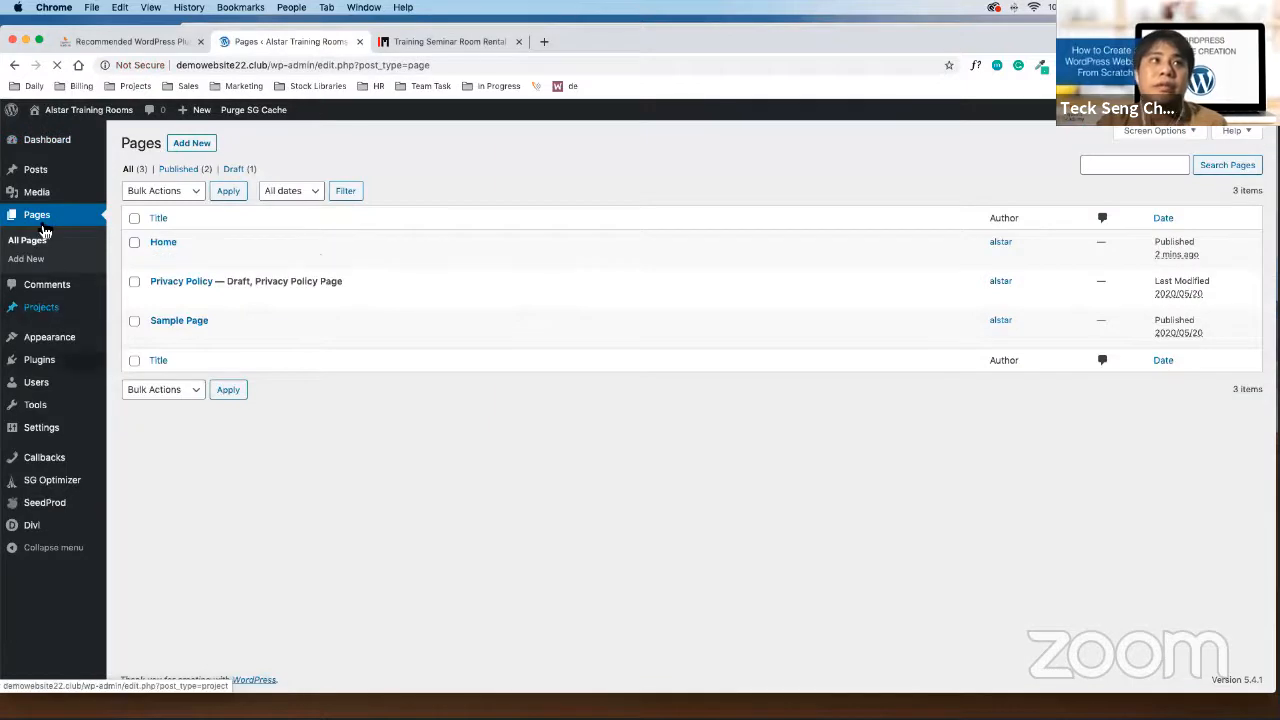
{"action": "left_click", "coordinate": [204, 149]}
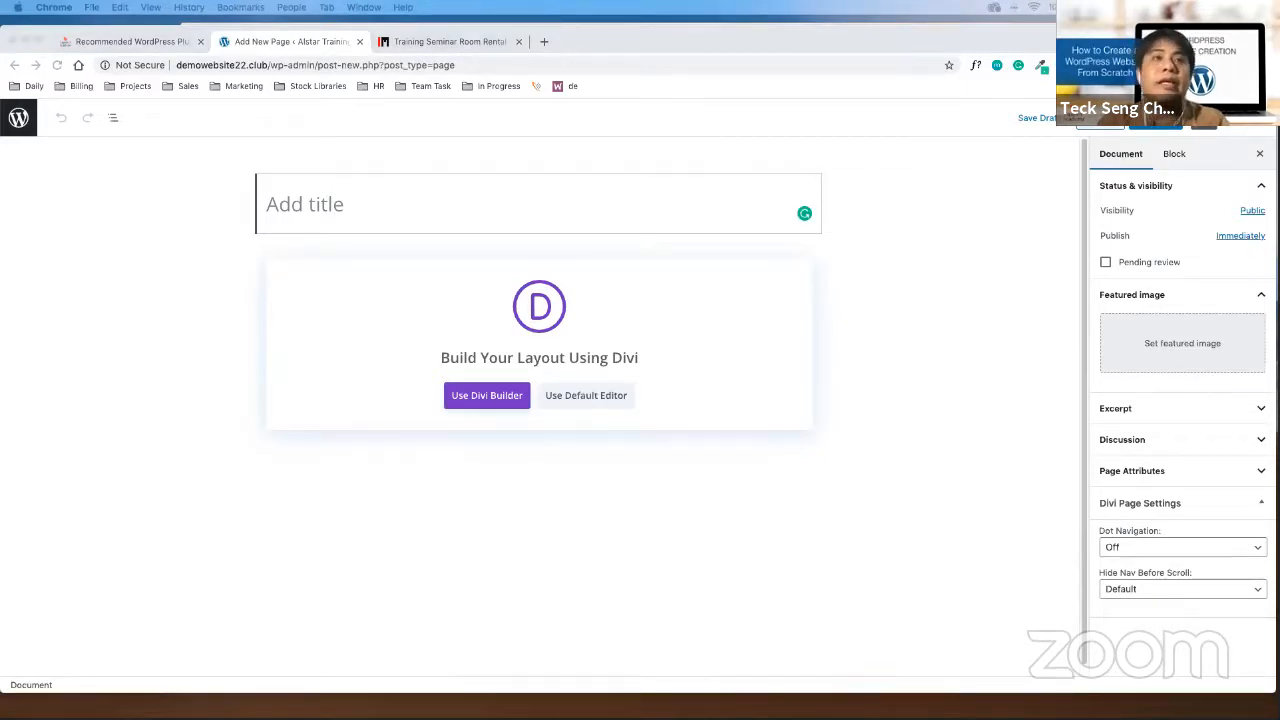
Title a new page 'About', publish it, and go back to All Pages
{"action": "left_click", "coordinate": [404, 210]}
{"action": "type", "text": "About"}
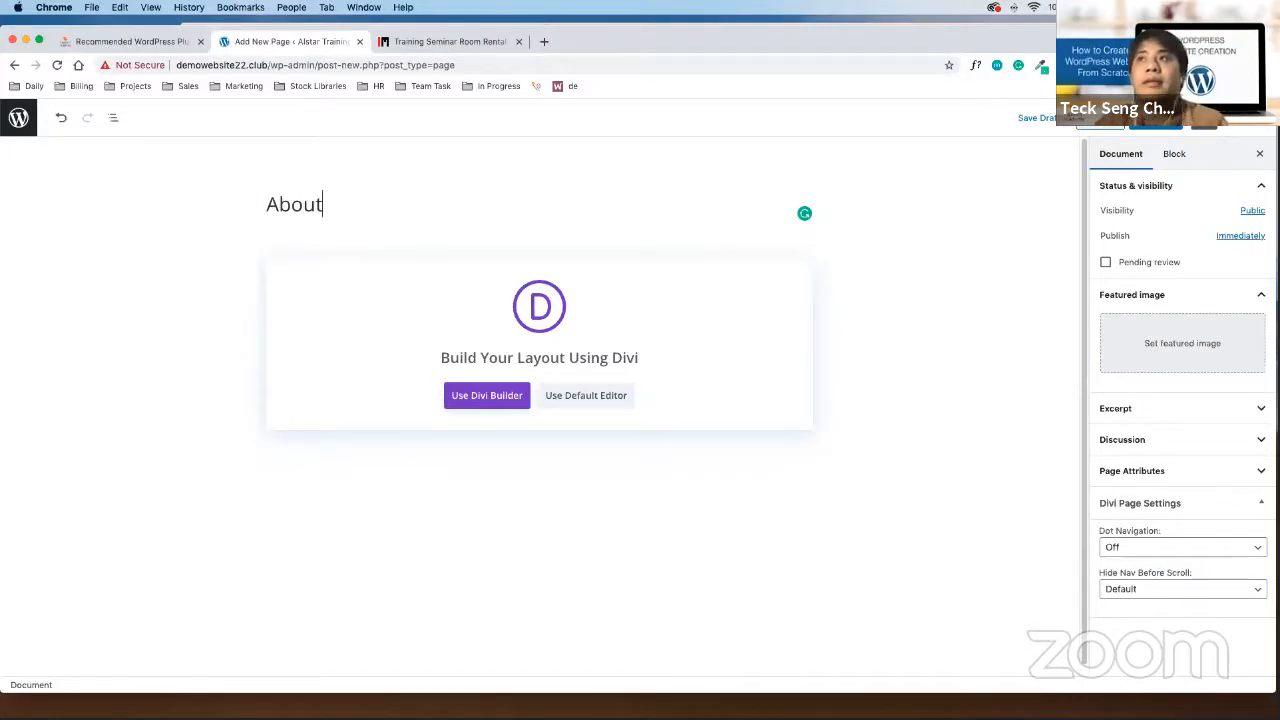
{"action": "left_click", "coordinate": [1160, 122]}
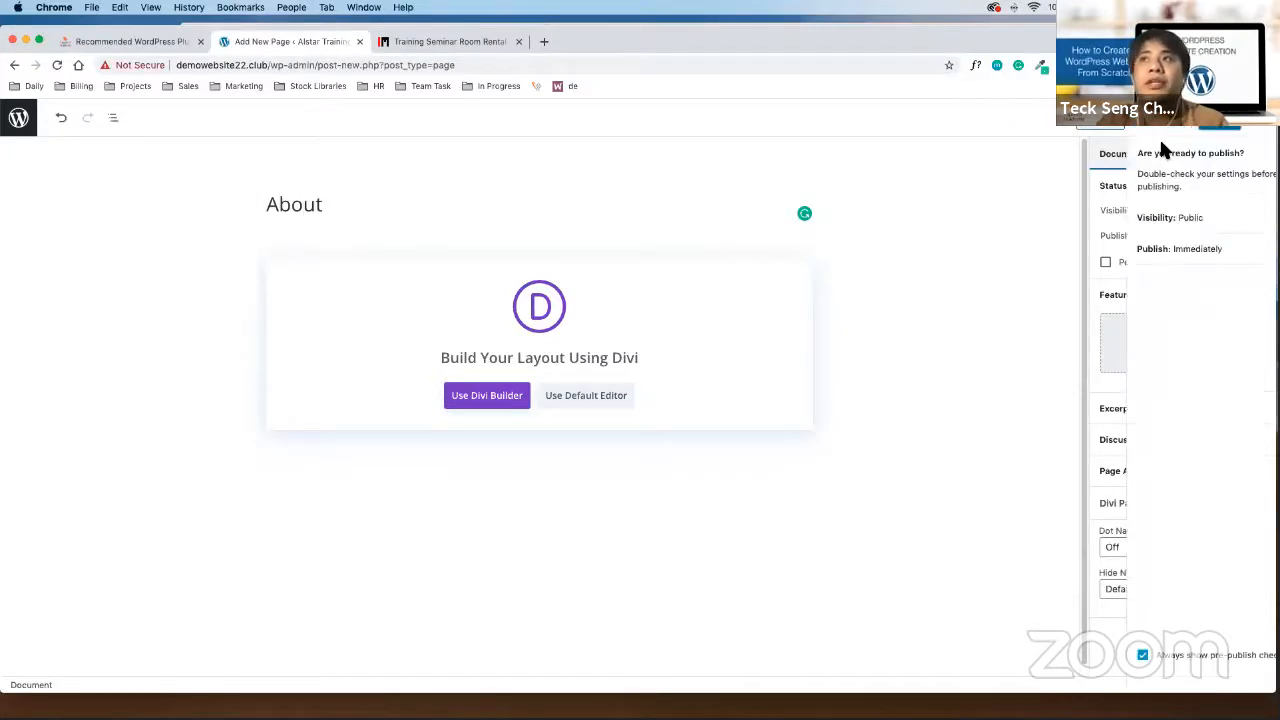
{"action": "left_click", "coordinate": [1186, 128]}
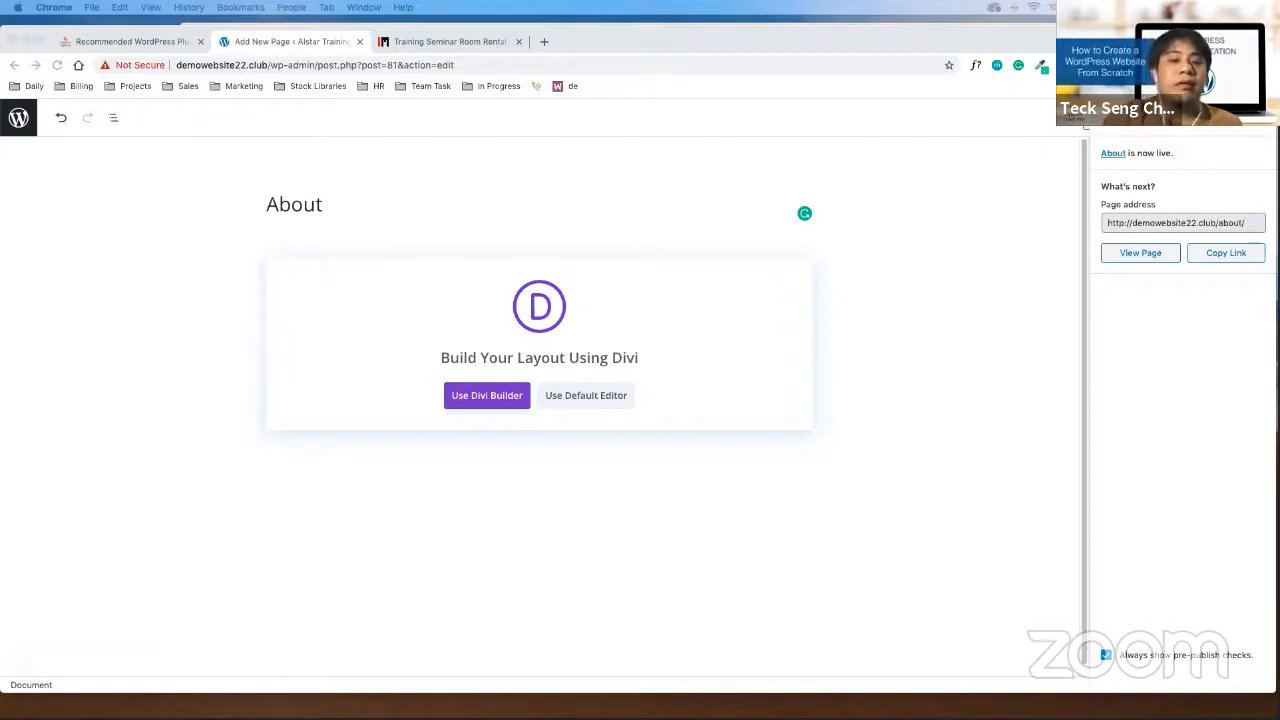
{"action": "left_click", "coordinate": [939, 343]}
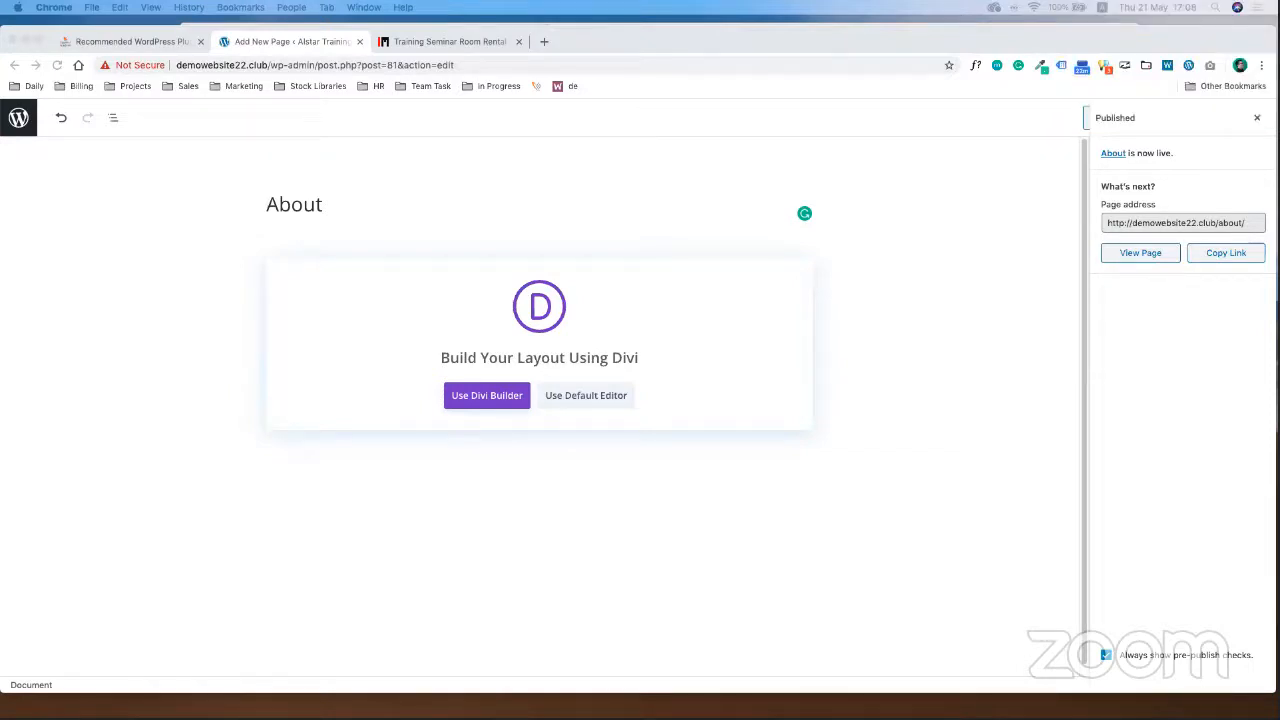
{"action": "left_click", "coordinate": [31, 127]}
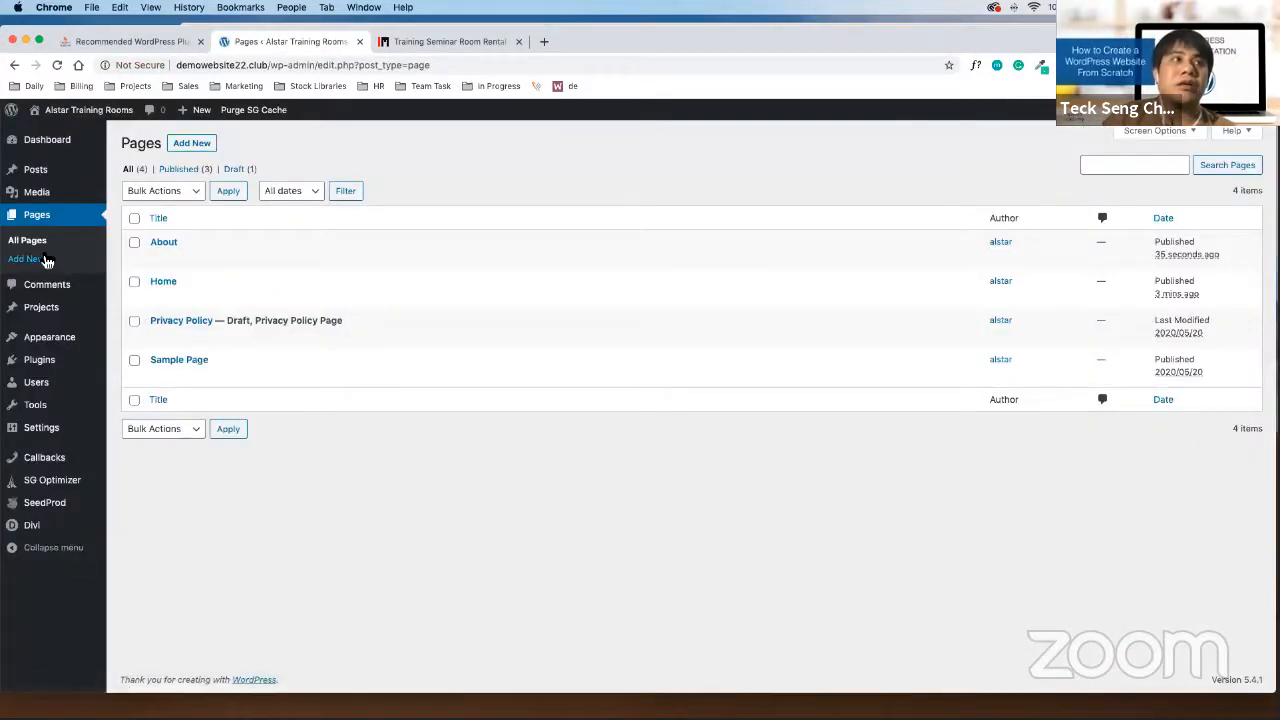
Create and publish a 'Rooms' page, then begin another blank page
{"action": "left_click", "coordinate": [205, 142]}
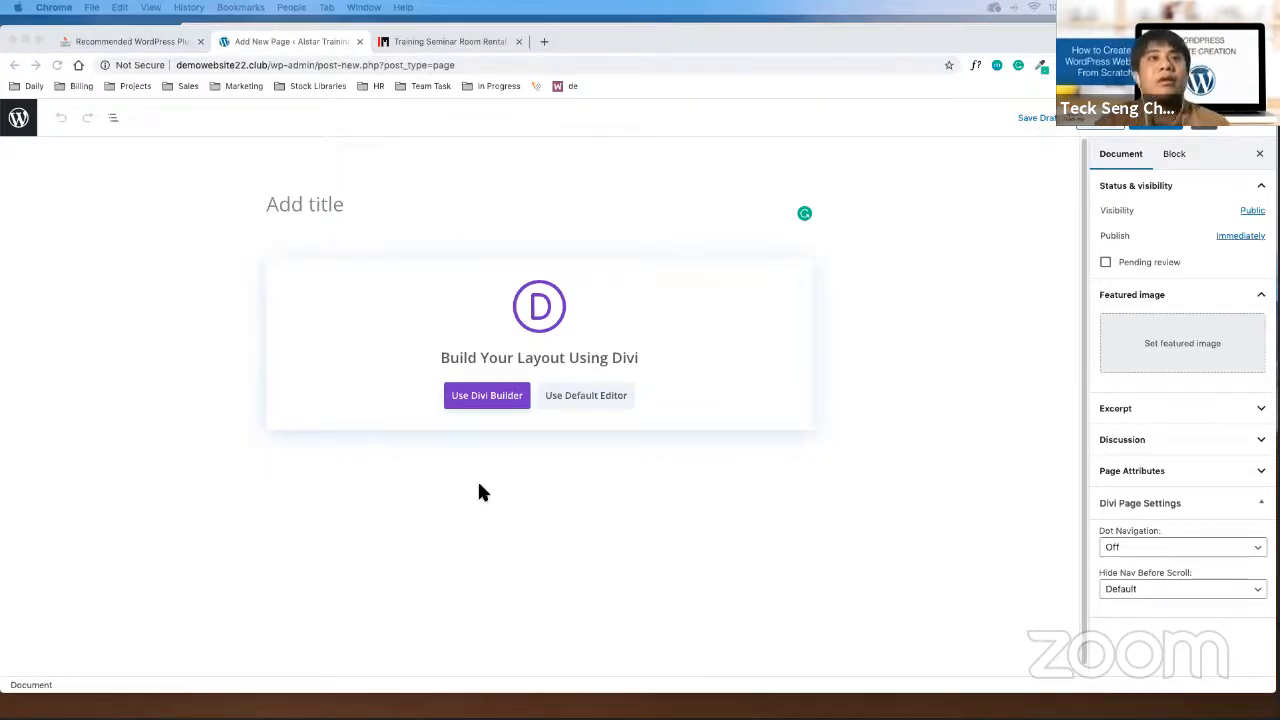
{"action": "left_click", "coordinate": [337, 200]}
{"action": "type", "text": "Rooms"}
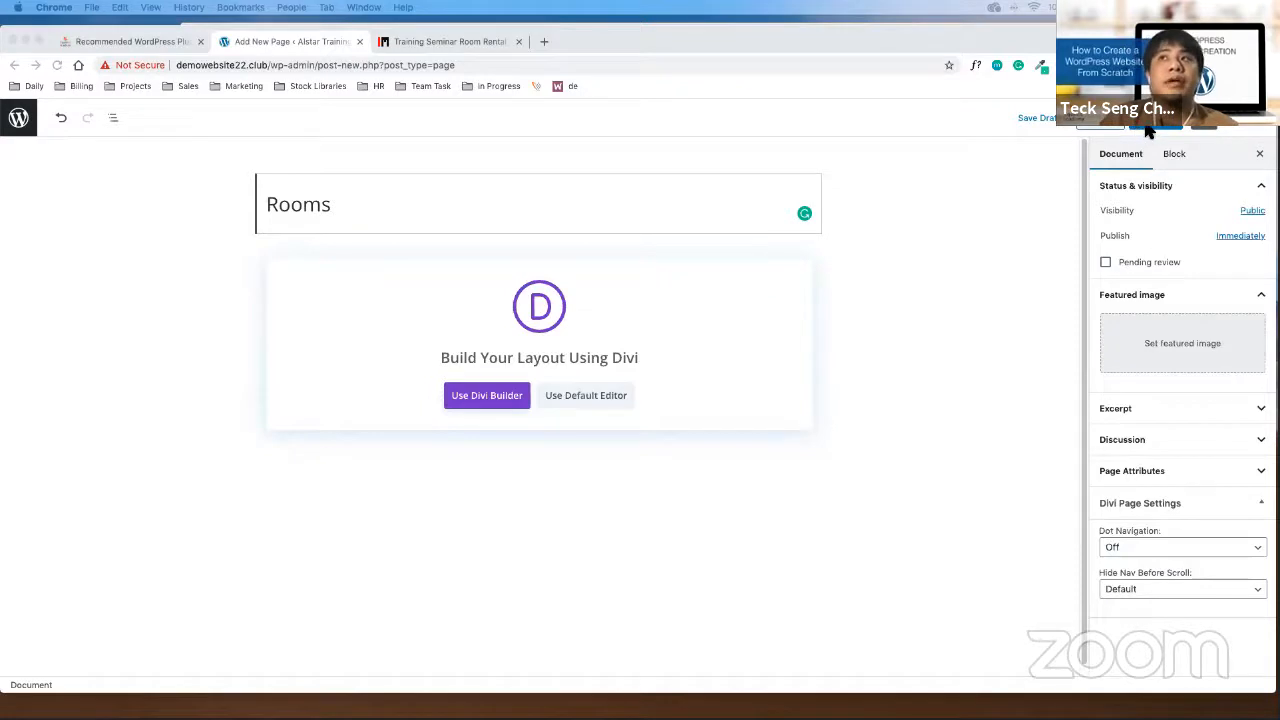
{"action": "left_click", "coordinate": [1155, 128]}
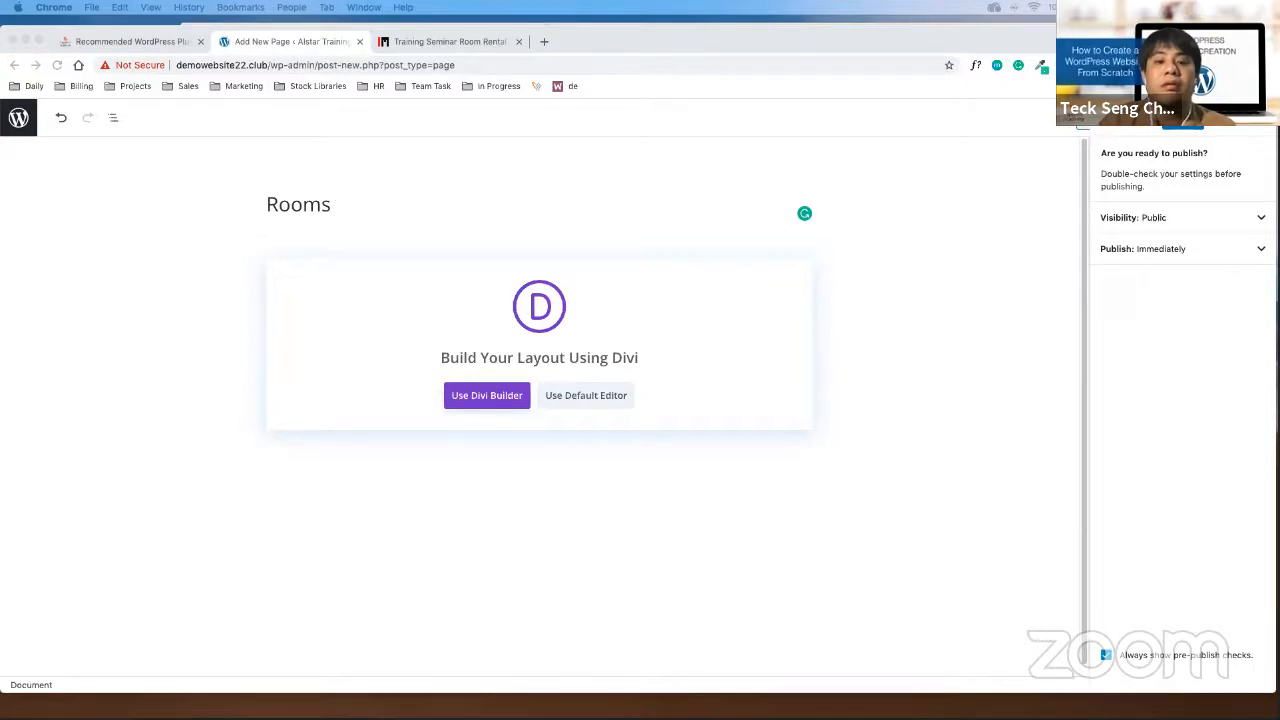
{"action": "left_click", "coordinate": [1183, 119]}
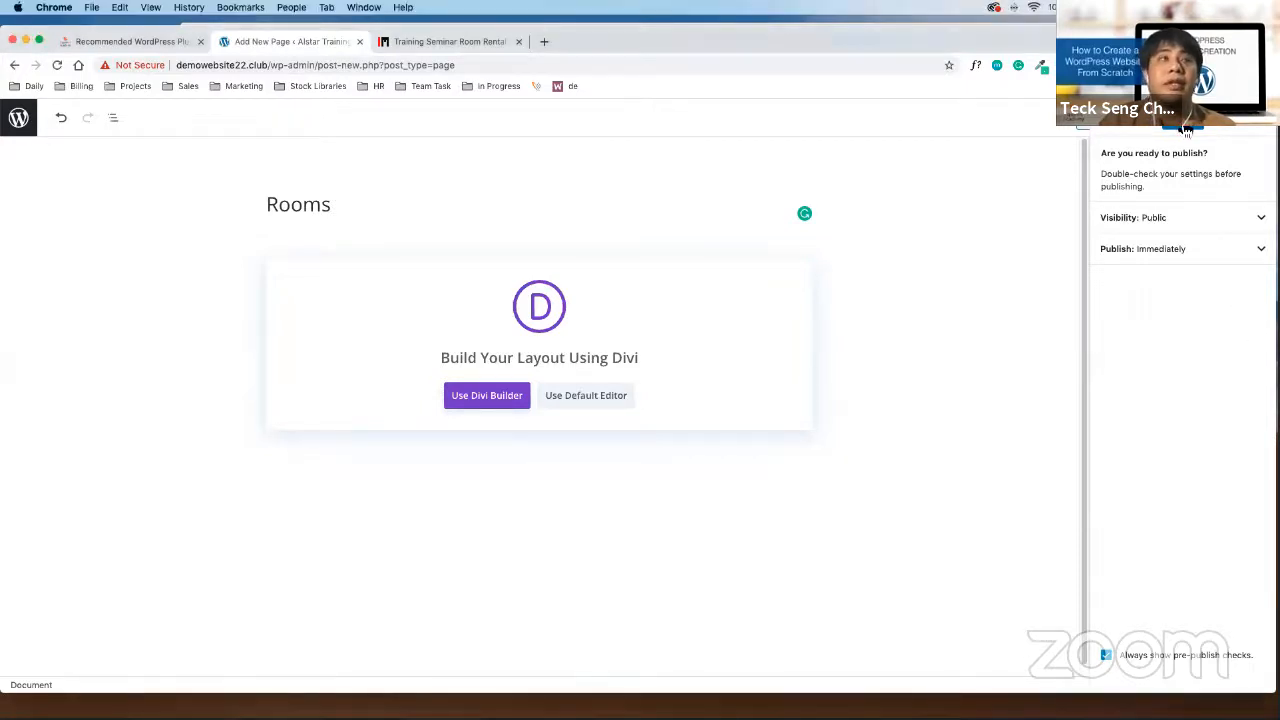
{"action": "left_click", "coordinate": [22, 130]}
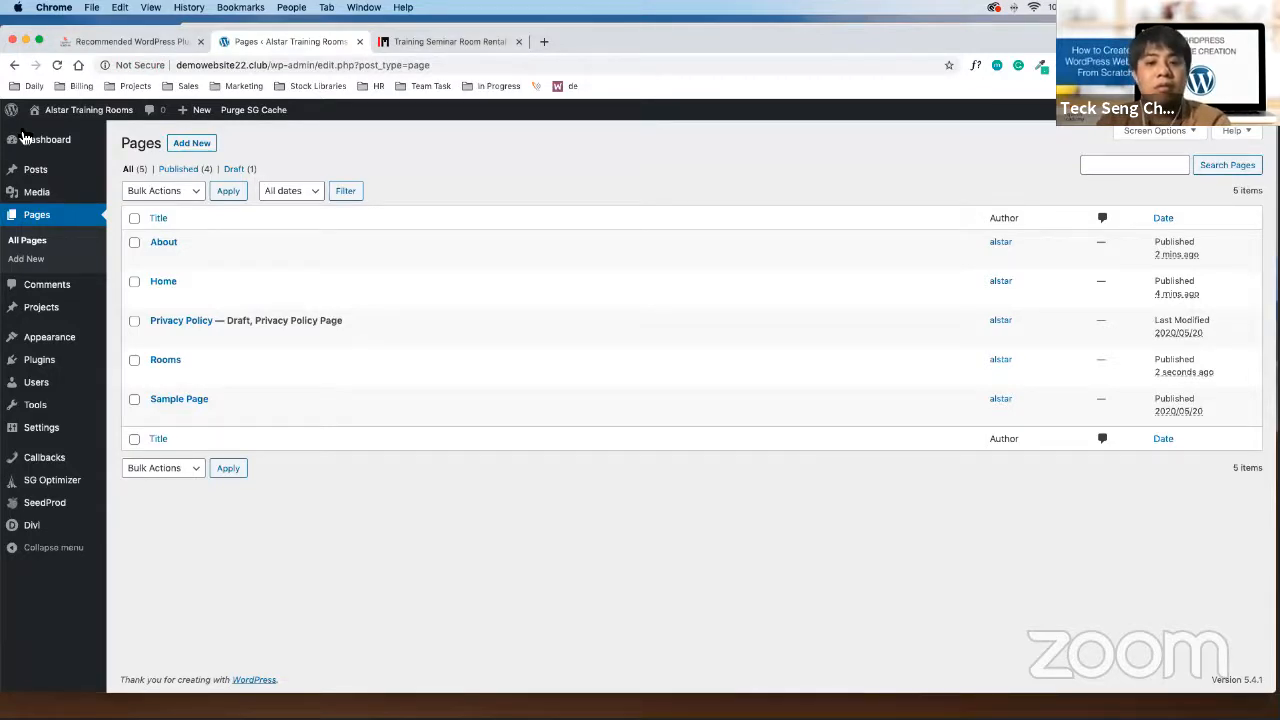
{"action": "left_click", "coordinate": [204, 146]}
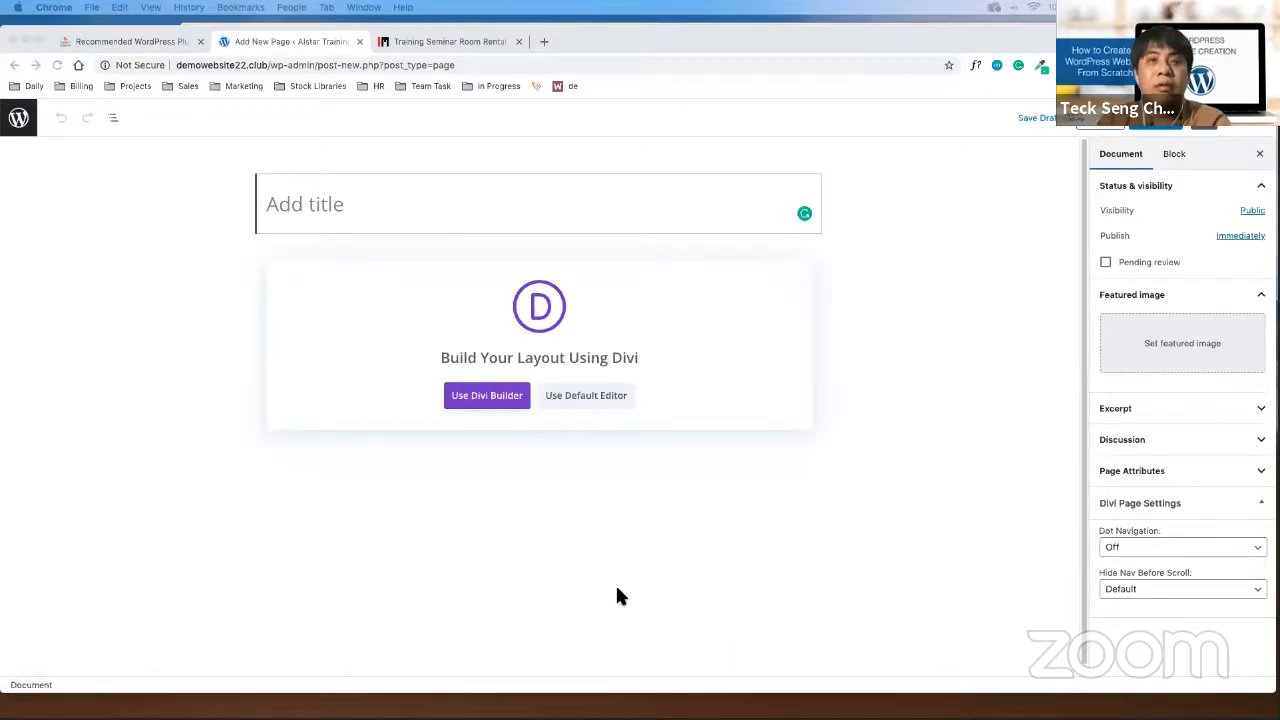
Title the new page 'Small Room' with a capital R
{"action": "left_click", "coordinate": [462, 206]}
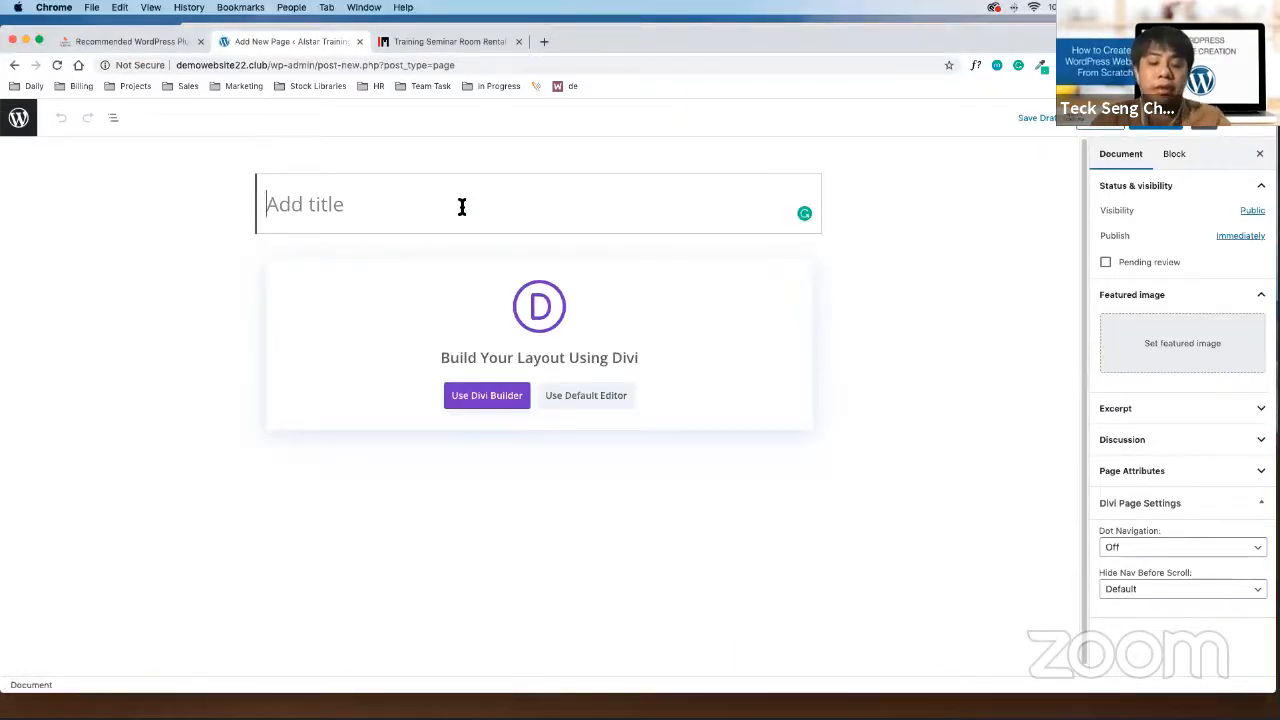
{"action": "type", "text": "Small room"}
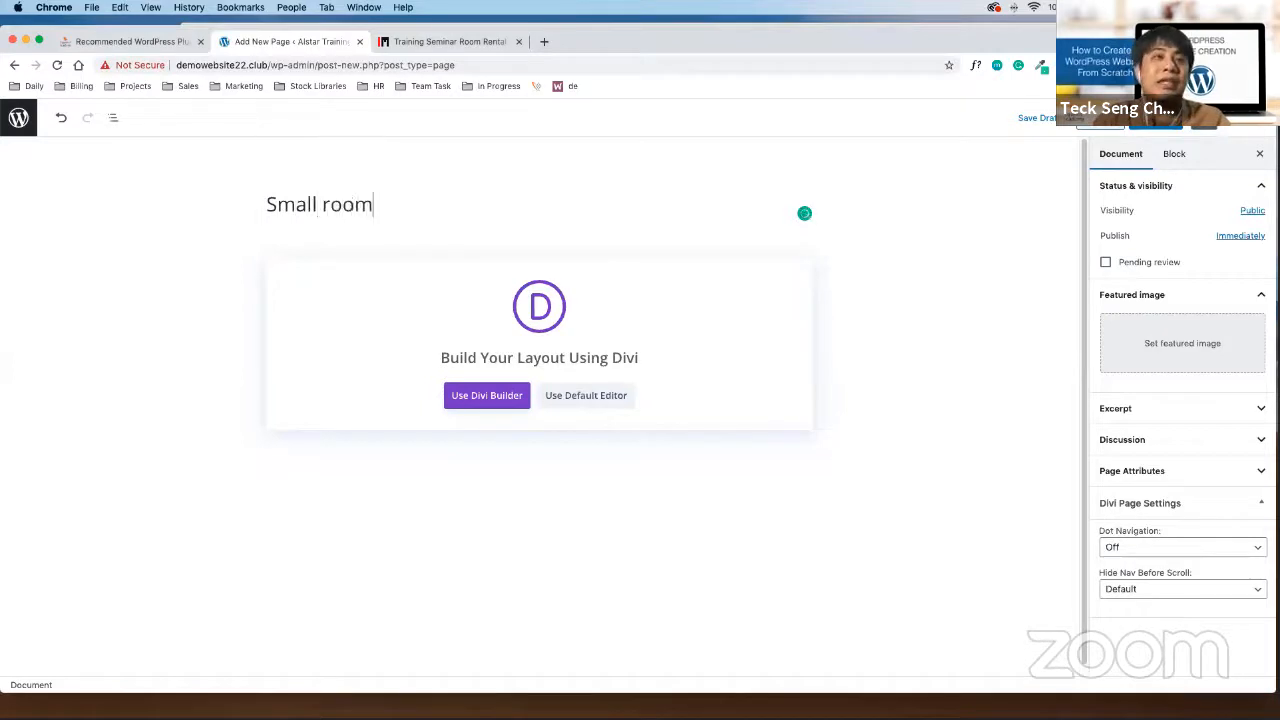
{"action": "scroll", "coordinate": [462, 206], "scroll_direction": "down", "scroll_amount": 1}
{"action": "key", "text": "Left"}
{"action": "key", "text": "Left"}
{"action": "key", "text": "Left"}
{"action": "key", "text": "Left"}
{"action": "key", "text": "Left"}
{"action": "key", "text": "Right"}
{"action": "key", "text": "BackSpace"}
{"action": "type", "text": "R"}
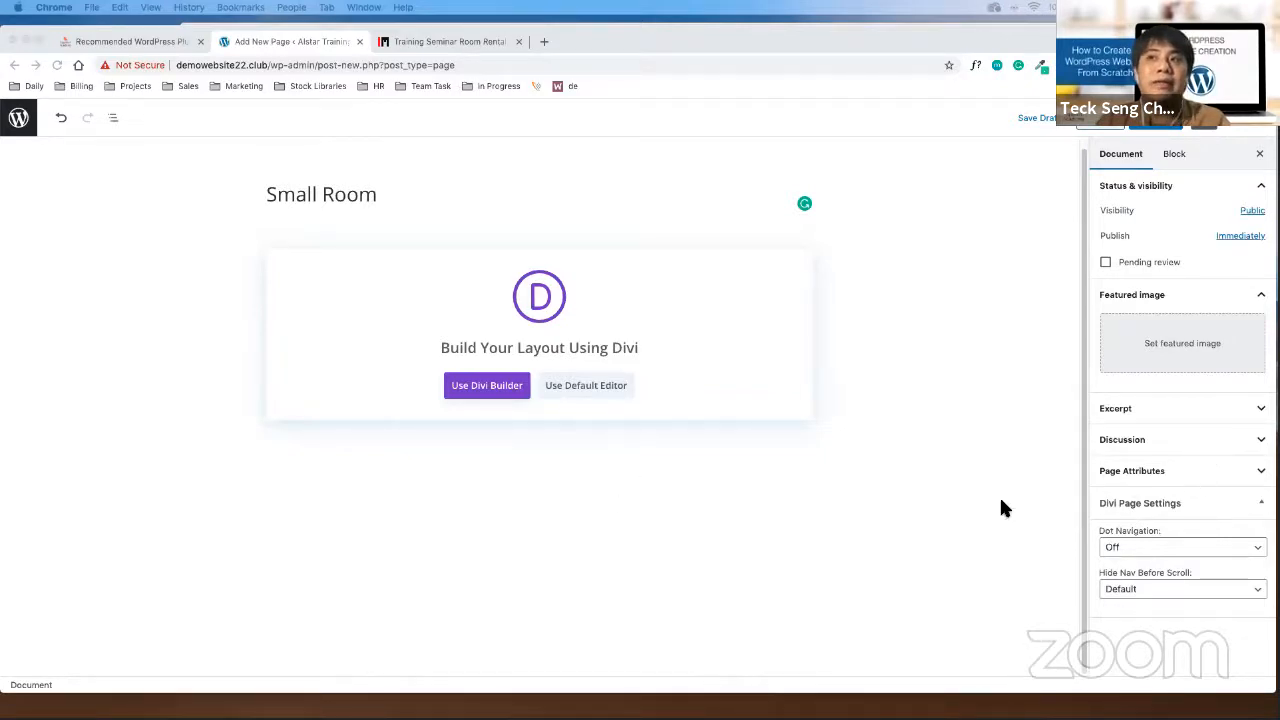
Set the page's Parent Page to Rooms and publish it
{"action": "left_click", "coordinate": [1208, 474]}
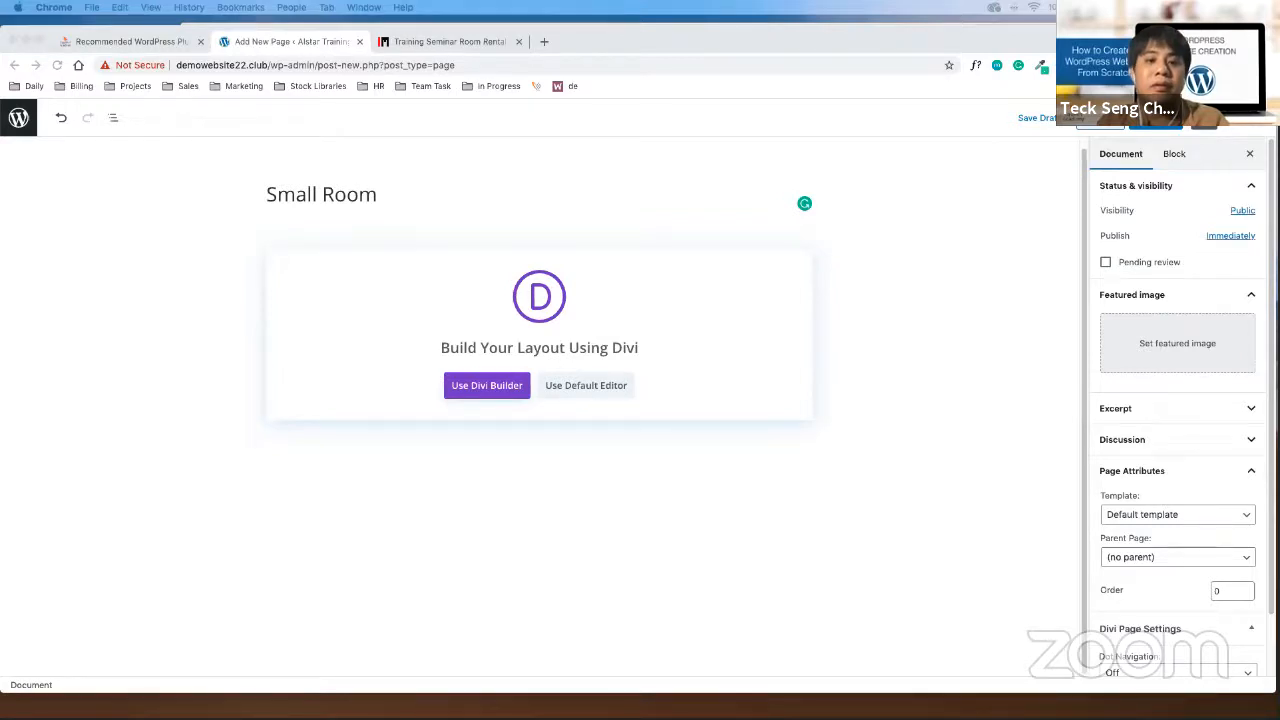
{"action": "left_click", "coordinate": [1194, 556]}
{"action": "left_click", "coordinate": [1173, 587]}
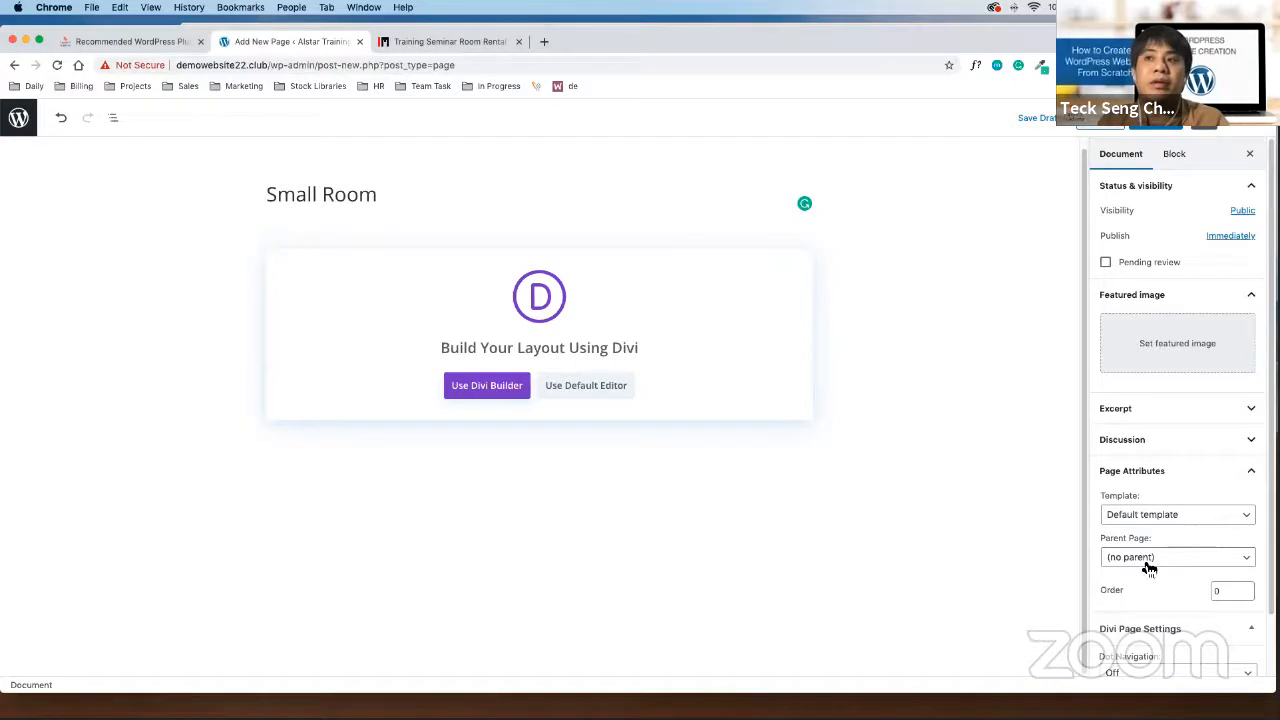
{"action": "left_click", "coordinate": [1215, 564]}
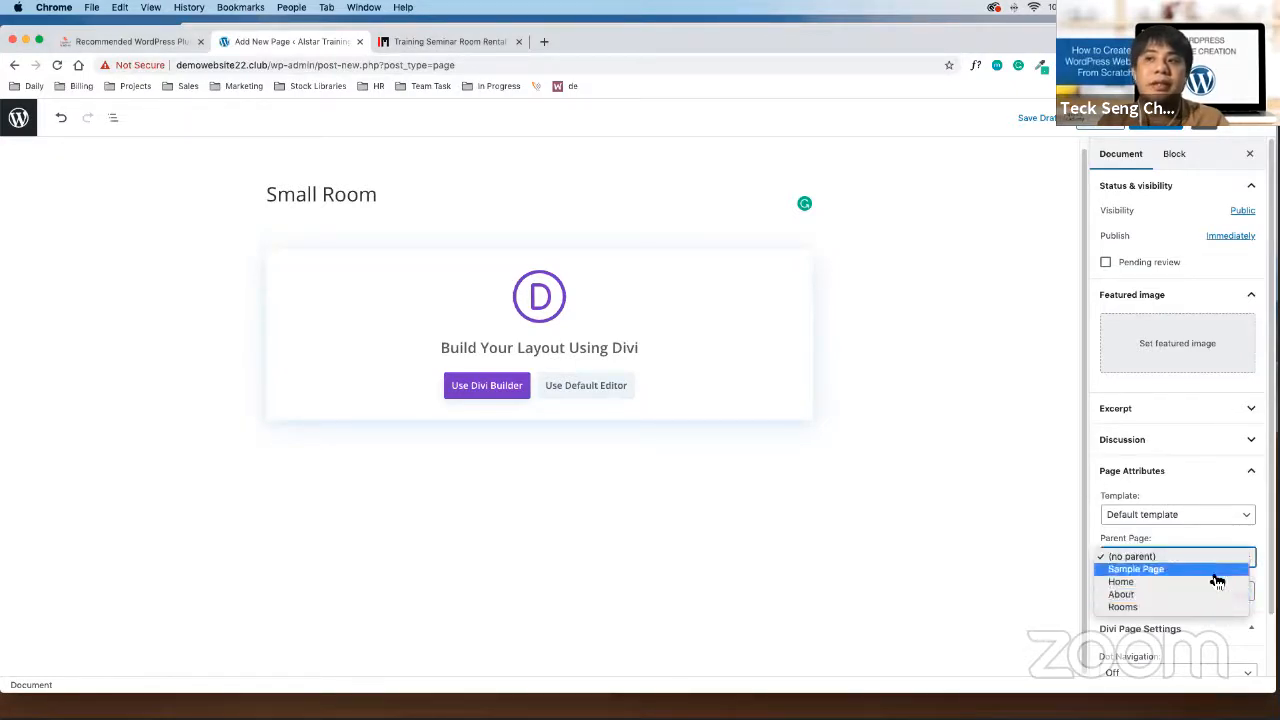
{"action": "left_click", "coordinate": [1206, 607]}
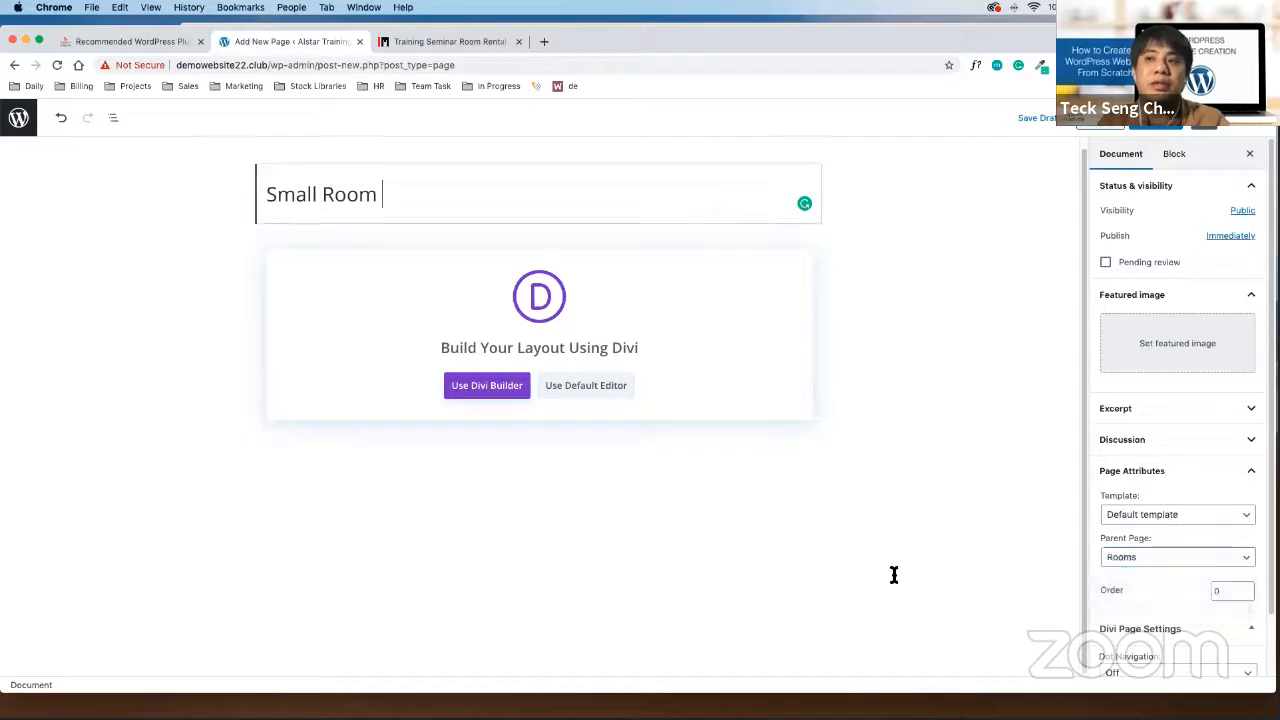
{"action": "left_click", "coordinate": [1154, 128]}
{"action": "left_click", "coordinate": [1160, 130]}
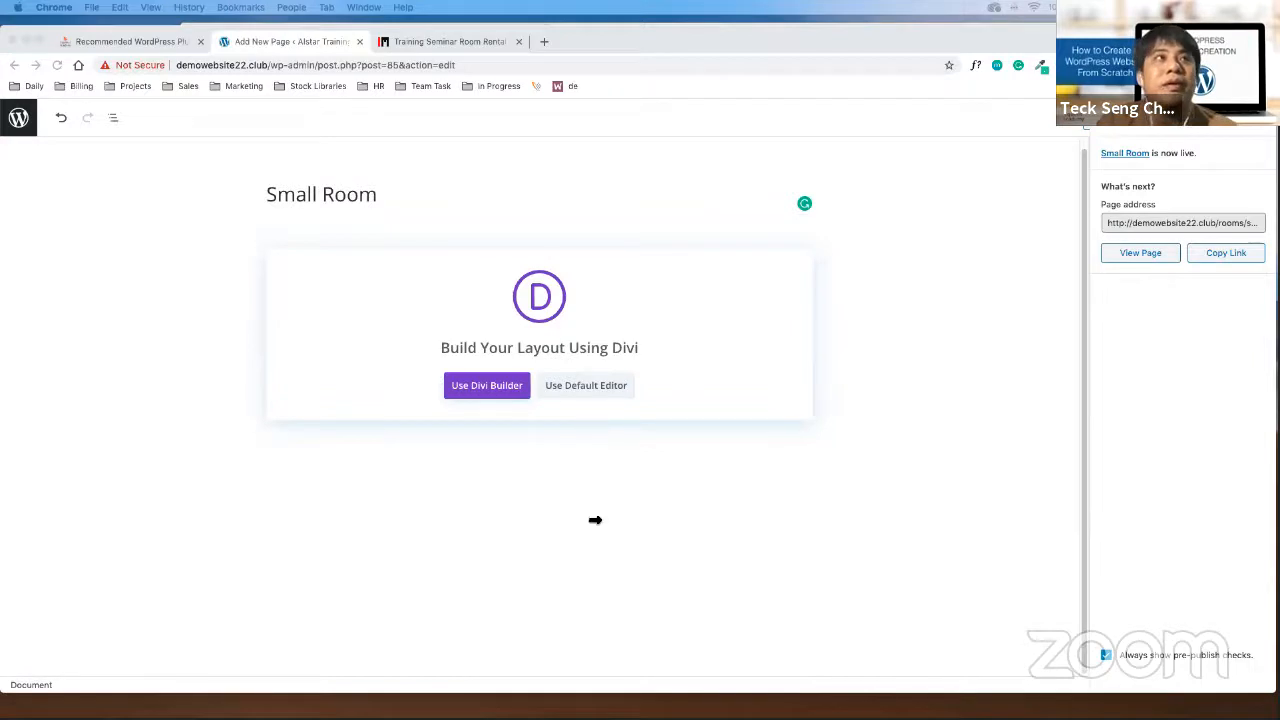
Return to All Pages and check that Small Room is nested under Rooms
{"action": "left_click", "coordinate": [22, 125]}
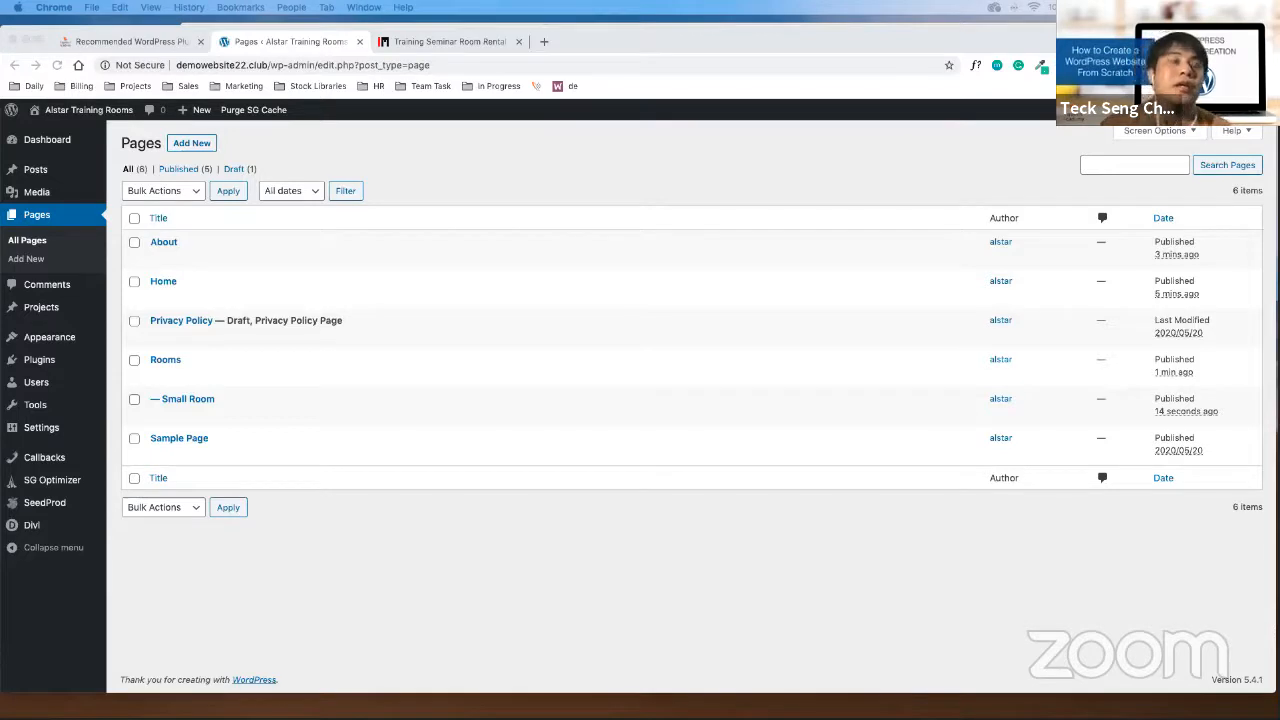
{"action": "left_click", "coordinate": [449, 564]}
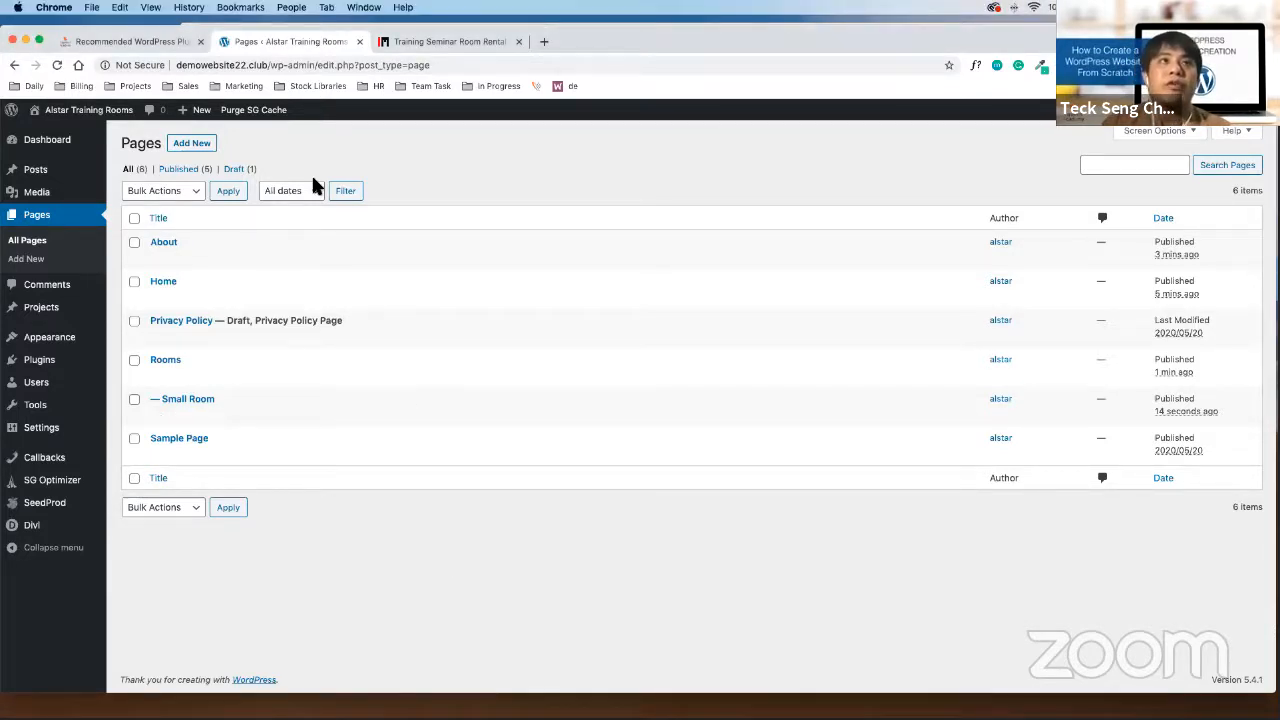
Start a new page titled 'Mid-size Rooms'
{"action": "left_click", "coordinate": [193, 145]}
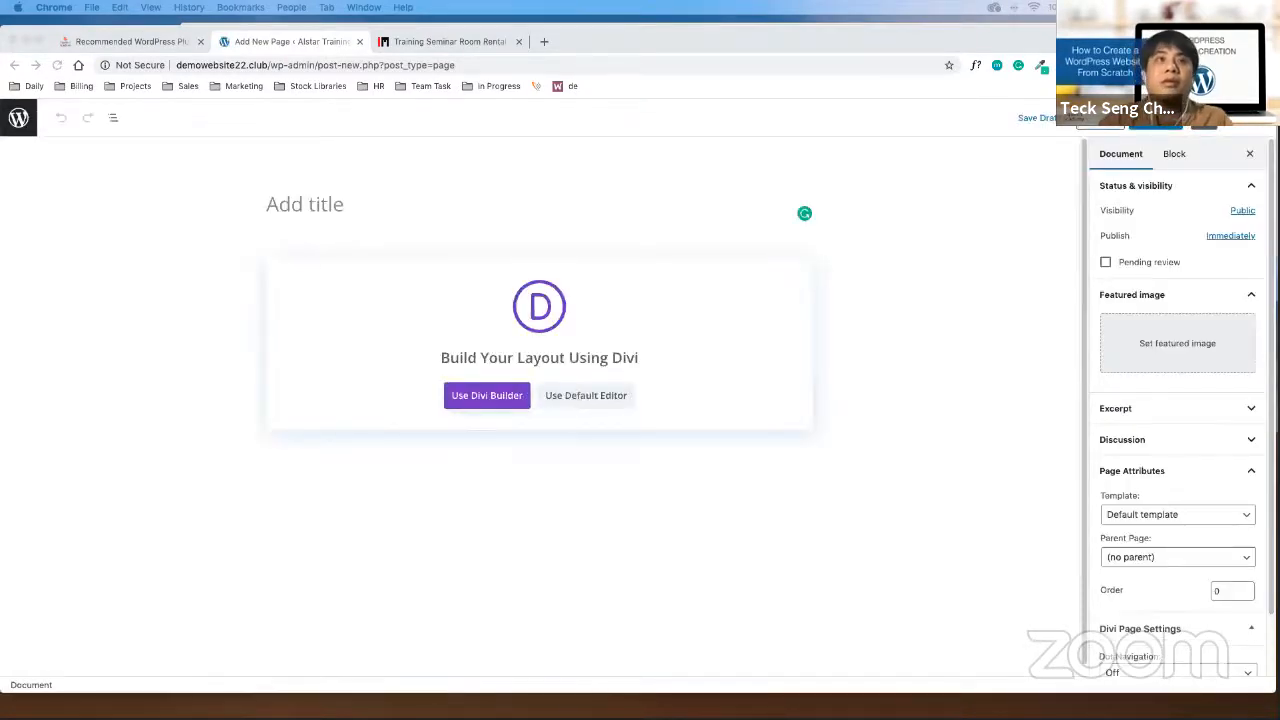
{"action": "left_click", "coordinate": [296, 214]}
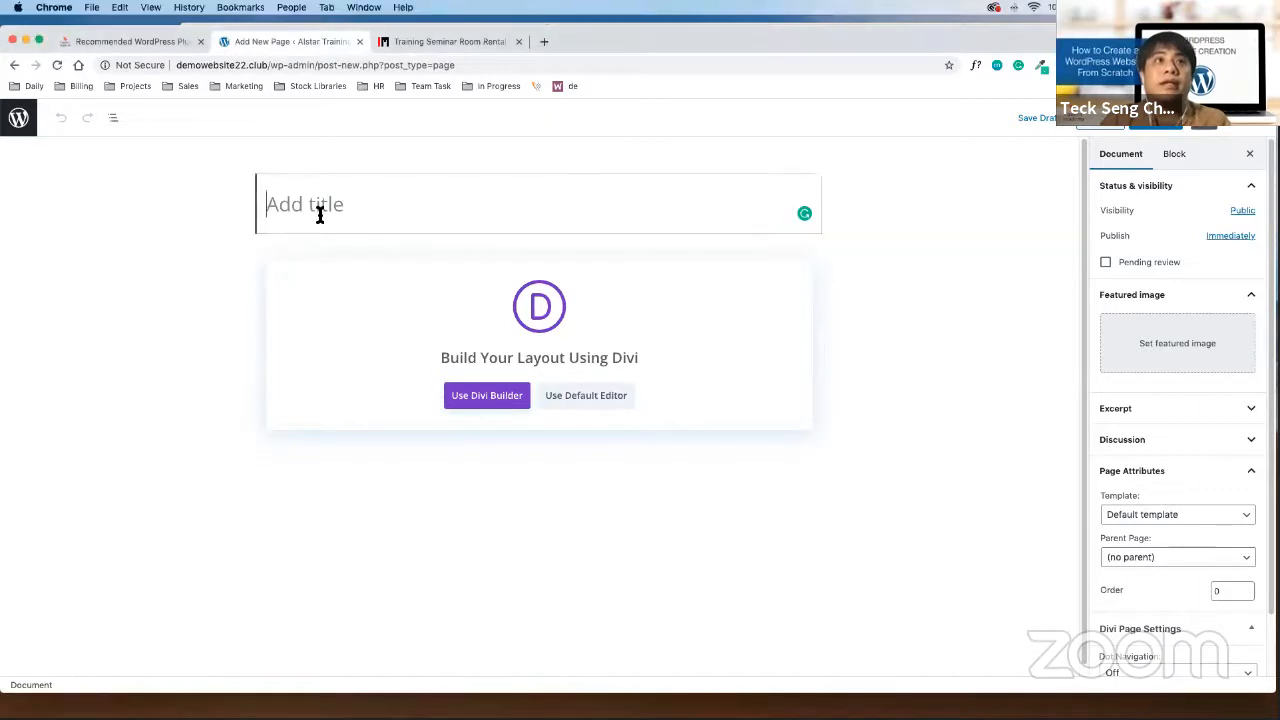
{"action": "type", "text": "Mid0"}
{"action": "key", "text": "BackSpace"}
{"action": "type", "text": "-"}
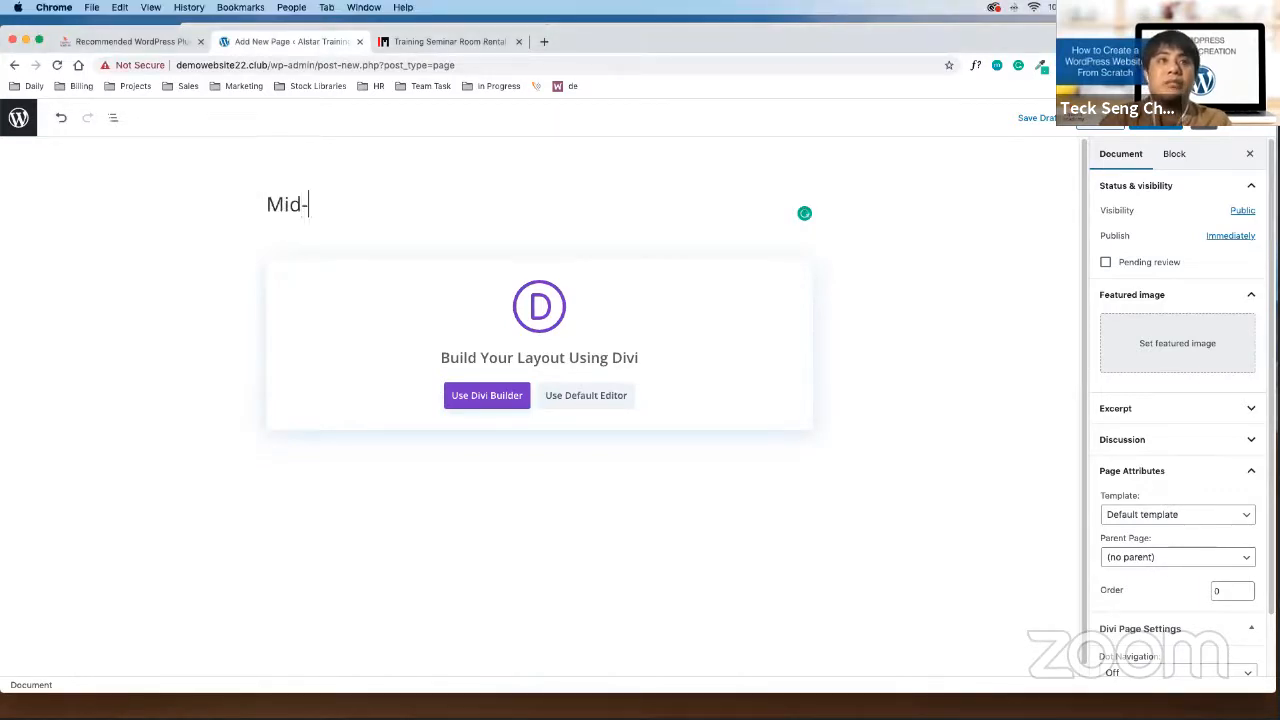
{"action": "type", "text": "size Rooms"}
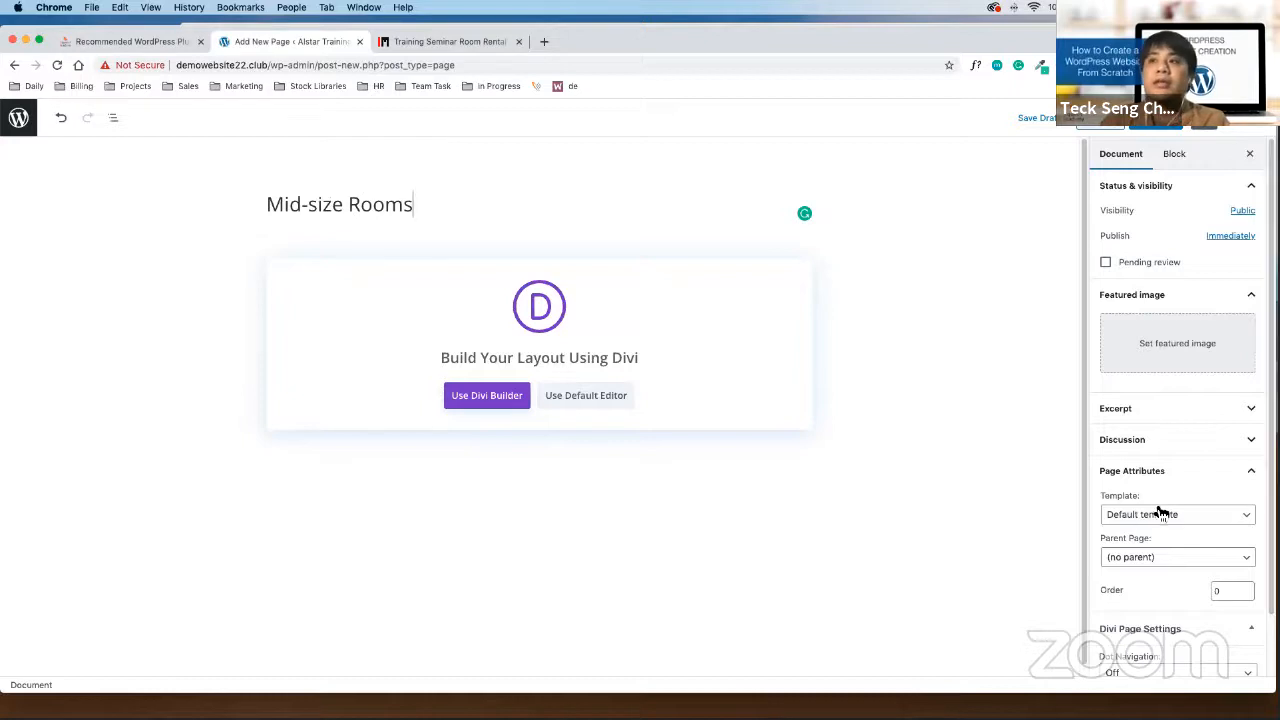
Set its Parent Page to Rooms, publish it, and begin another blank page
{"action": "left_click", "coordinate": [1164, 557]}
{"action": "left_click", "coordinate": [1166, 607]}
{"action": "left_click", "coordinate": [1181, 128]}
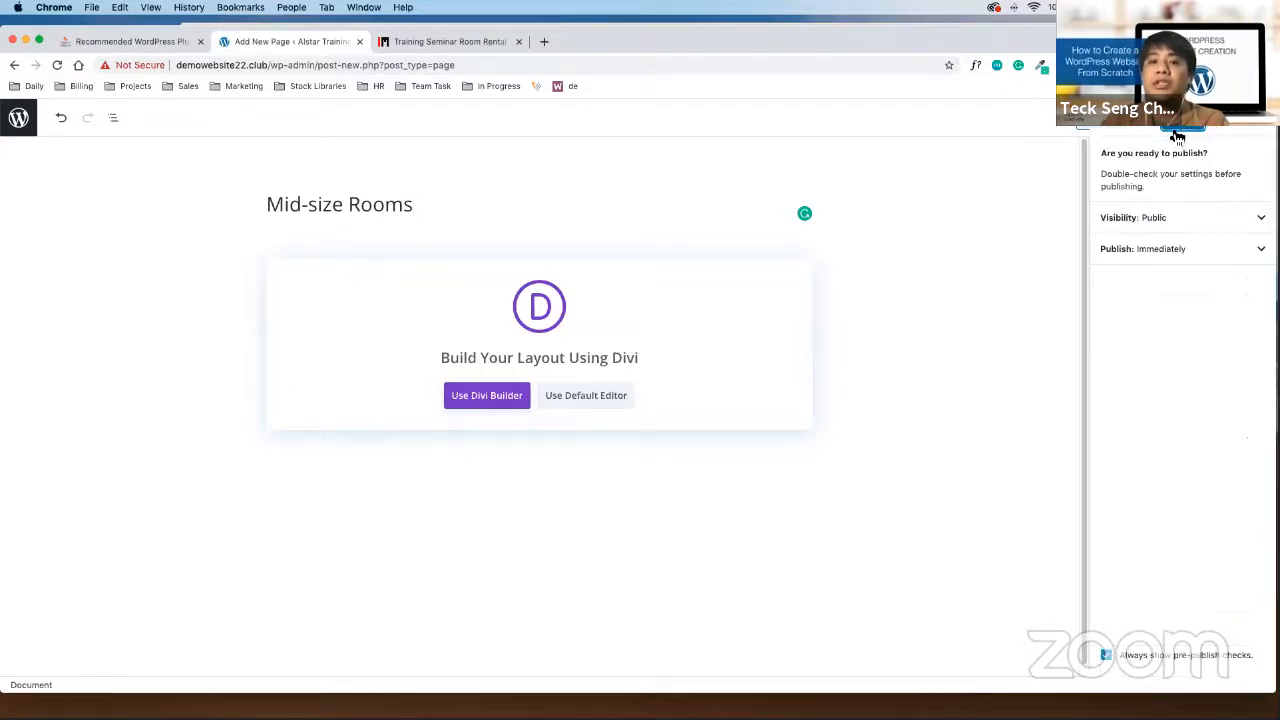
{"action": "left_click", "coordinate": [1181, 128]}
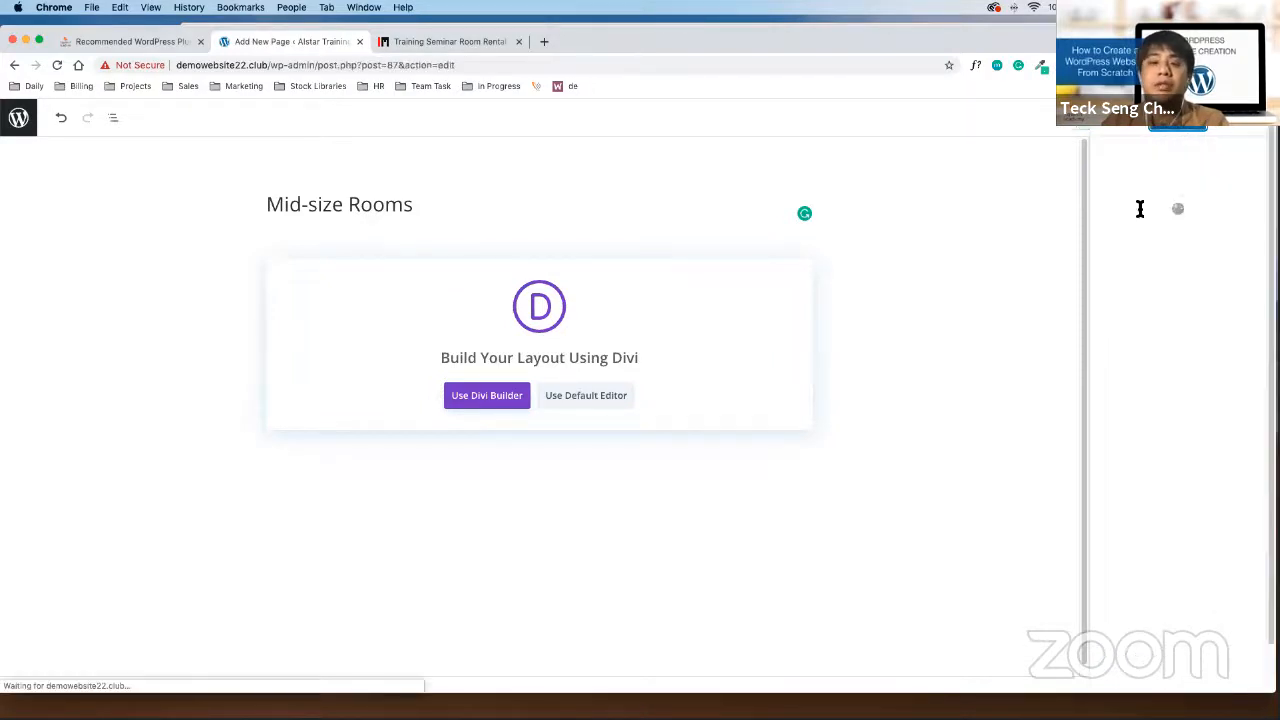
{"action": "left_click", "coordinate": [920, 611]}
{"action": "left_click", "coordinate": [24, 126]}
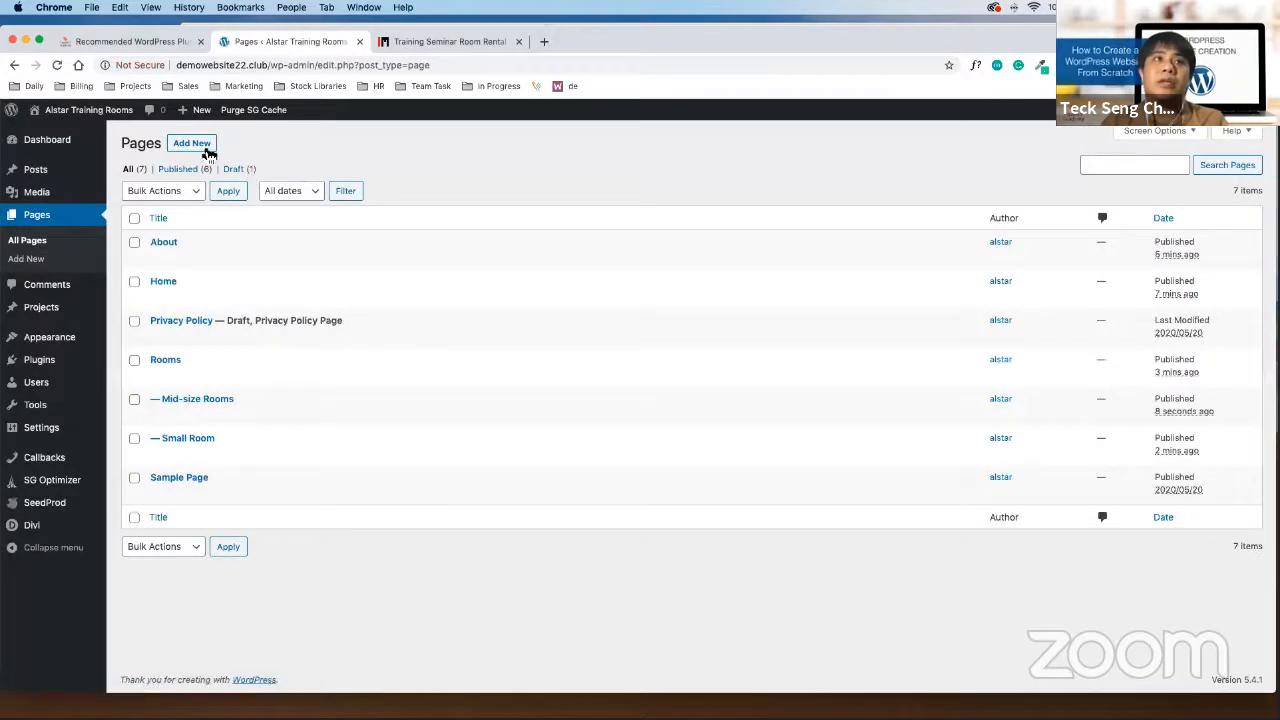
{"action": "left_click", "coordinate": [204, 147]}
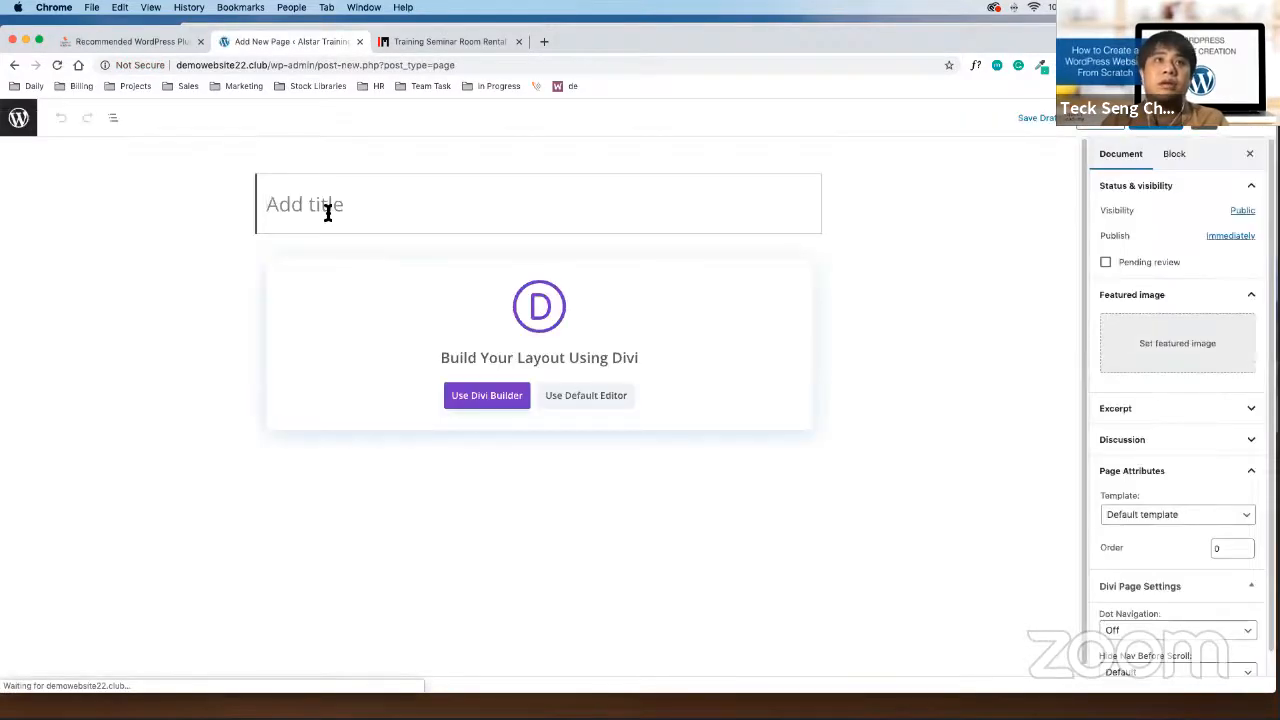
Publish a 'large Room' page with Rooms as its parent, then return to All Pages
{"action": "type", "text": "large Room"}
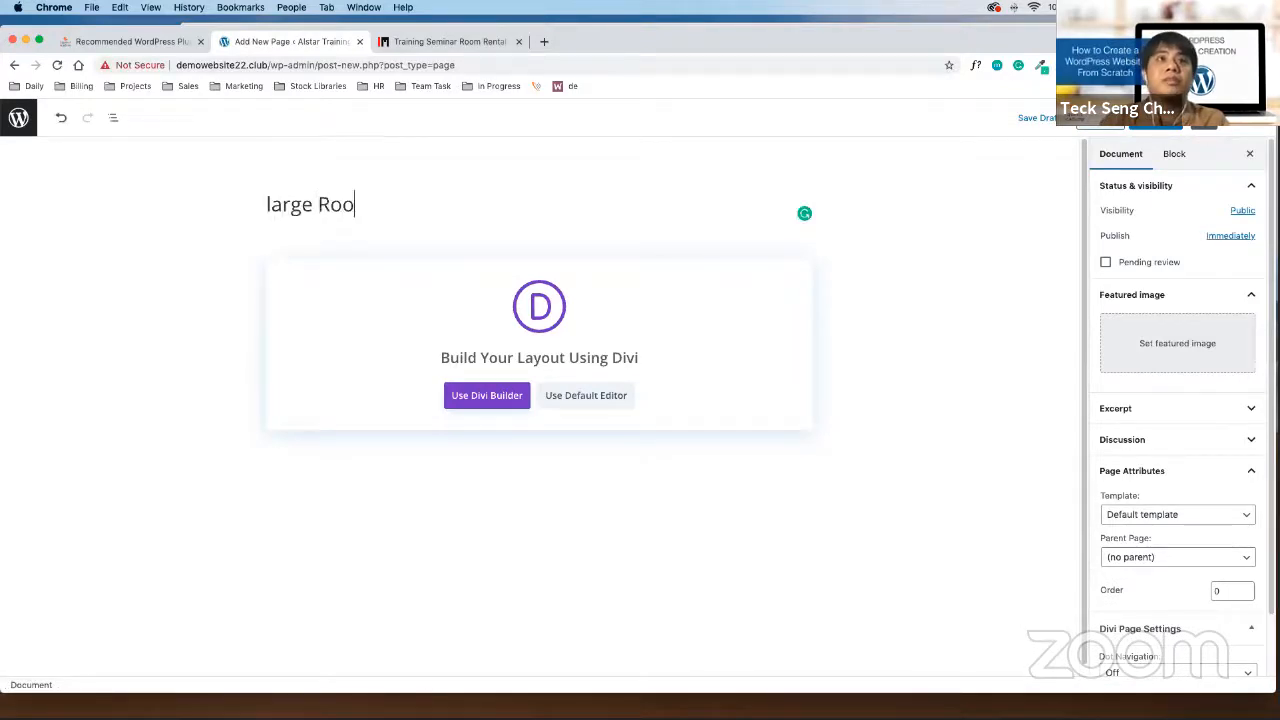
{"action": "left_click", "coordinate": [1172, 558]}
{"action": "left_click", "coordinate": [1155, 612]}
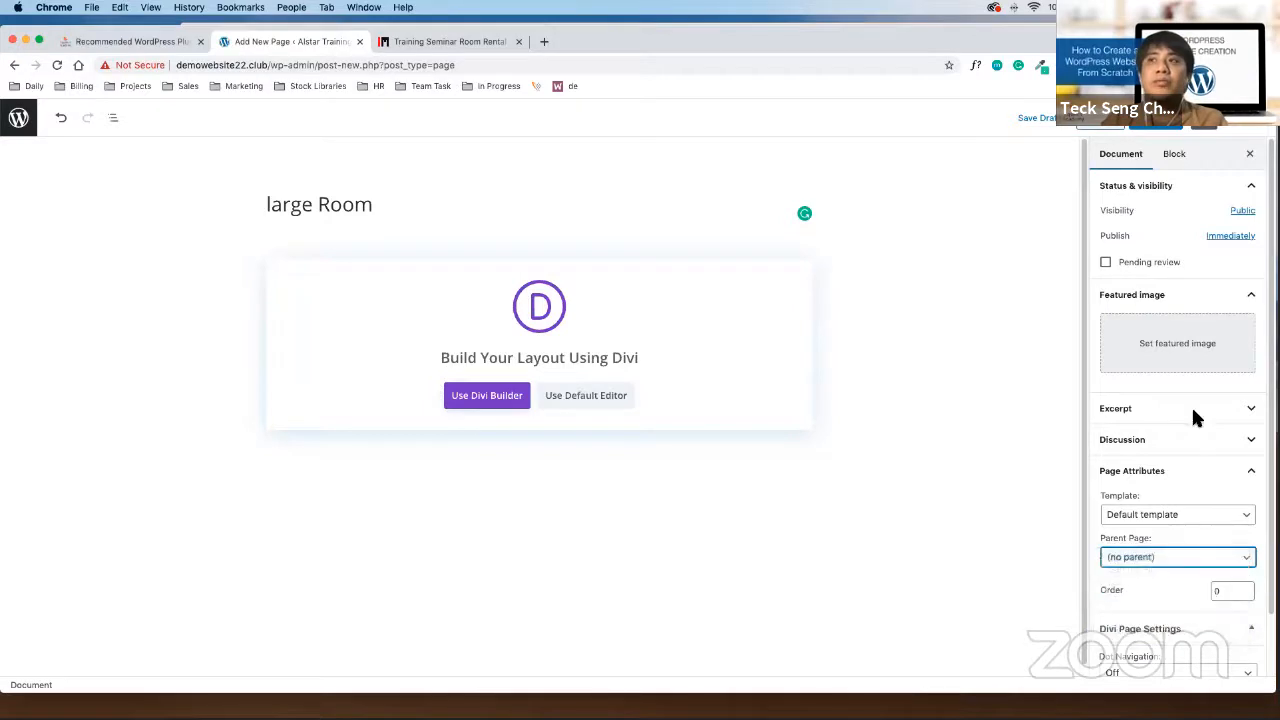
{"action": "left_click", "coordinate": [1163, 128]}
{"action": "left_click", "coordinate": [1183, 128]}
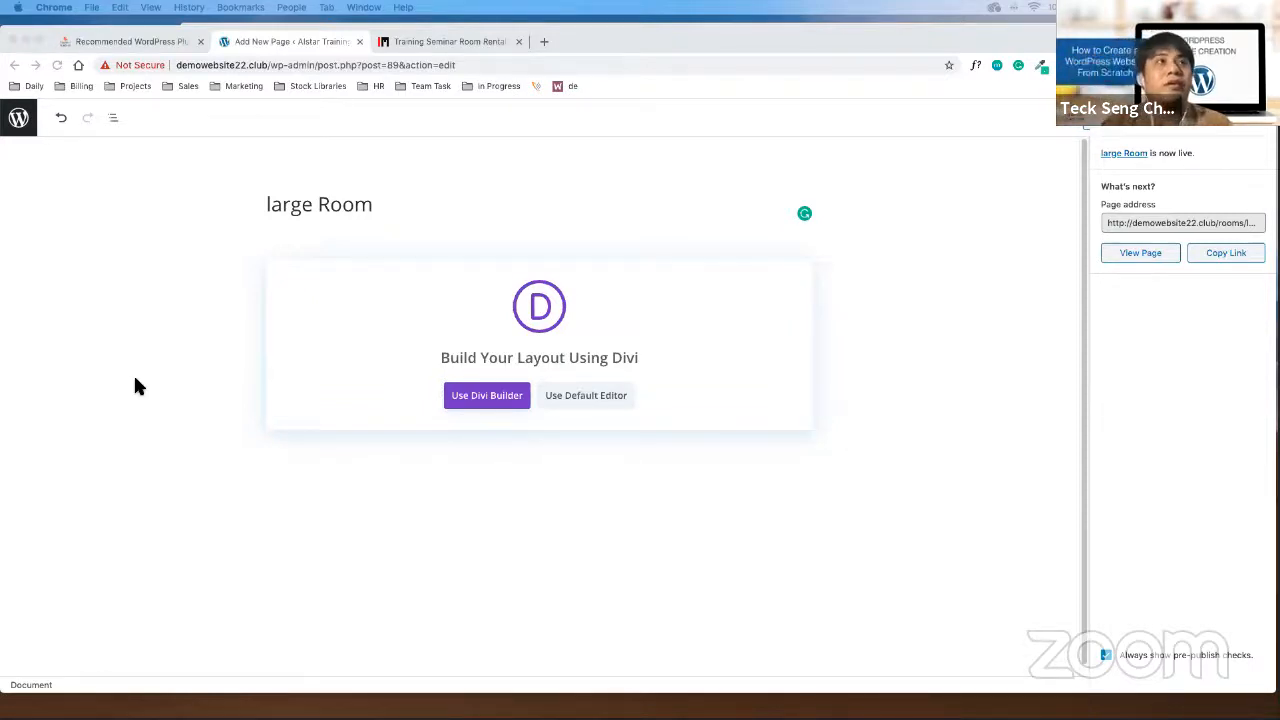
{"action": "left_click", "coordinate": [18, 117]}
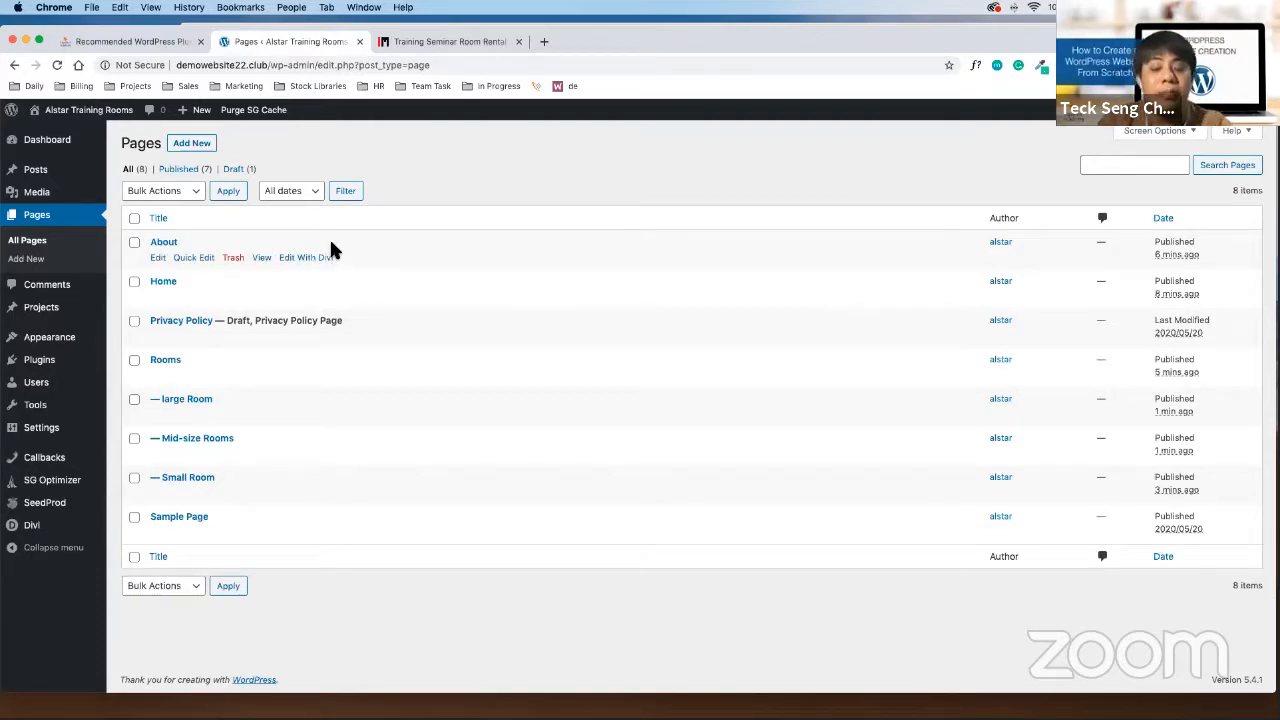
Create and publish a top-level 'Blog' page, then begin another new page
{"action": "left_click", "coordinate": [249, 171]}
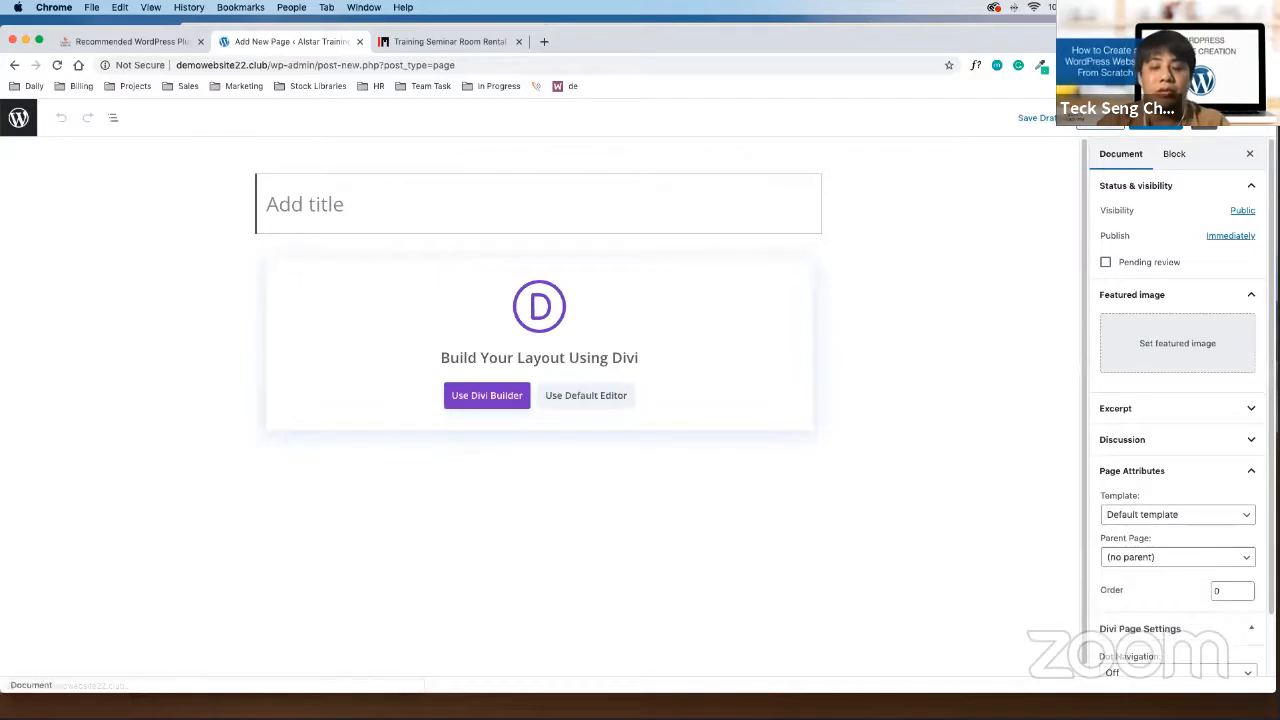
{"action": "type", "text": "Blog"}
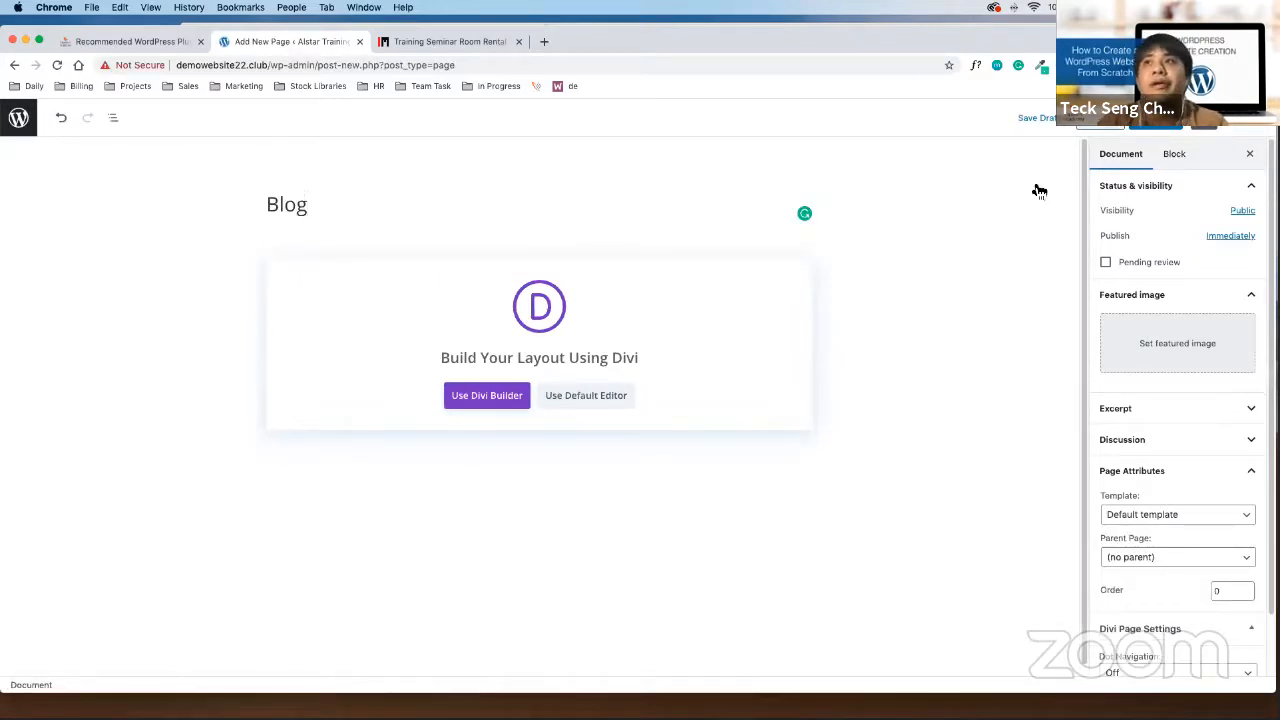
{"action": "left_click", "coordinate": [1160, 117]}
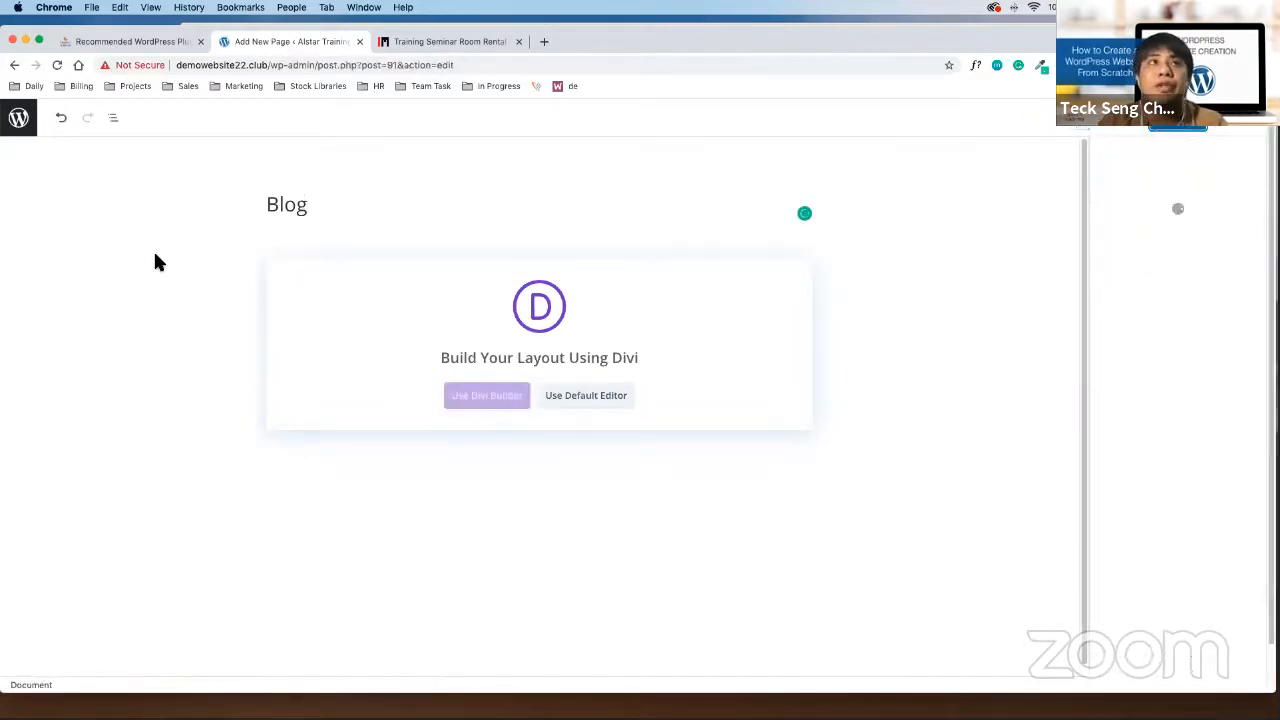
{"action": "left_click", "coordinate": [18, 117]}
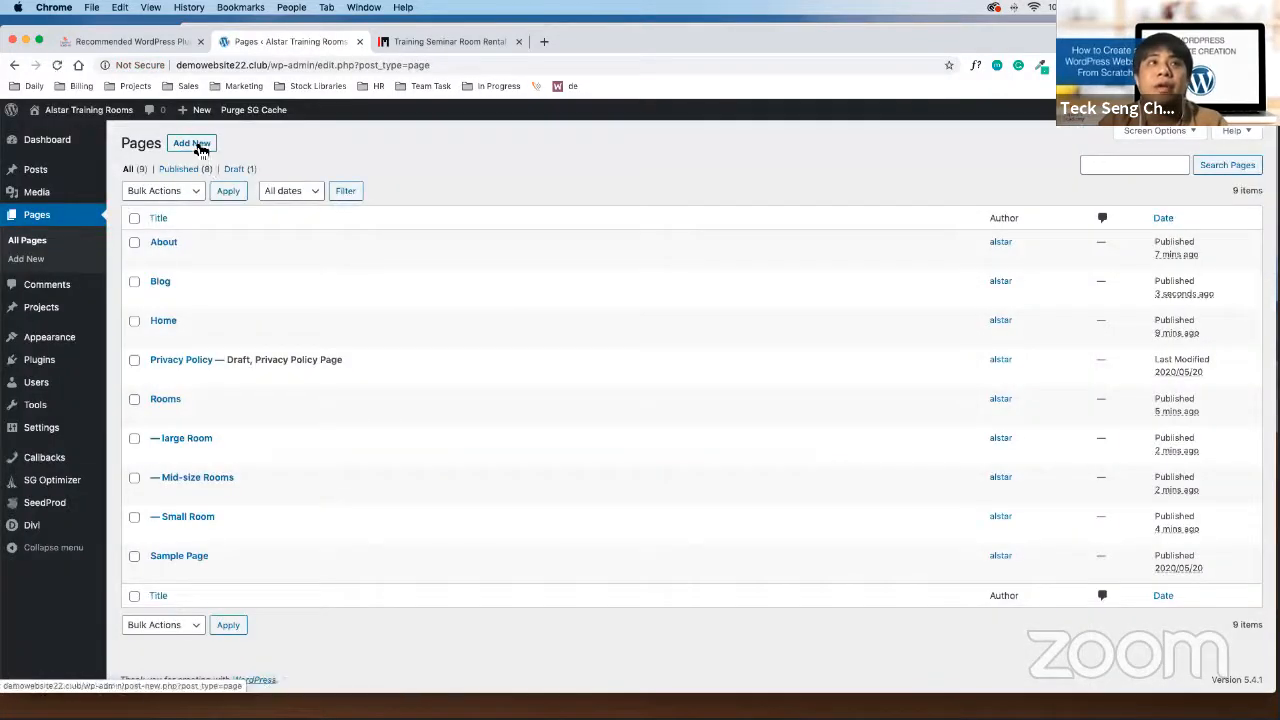
{"action": "left_click", "coordinate": [197, 145]}
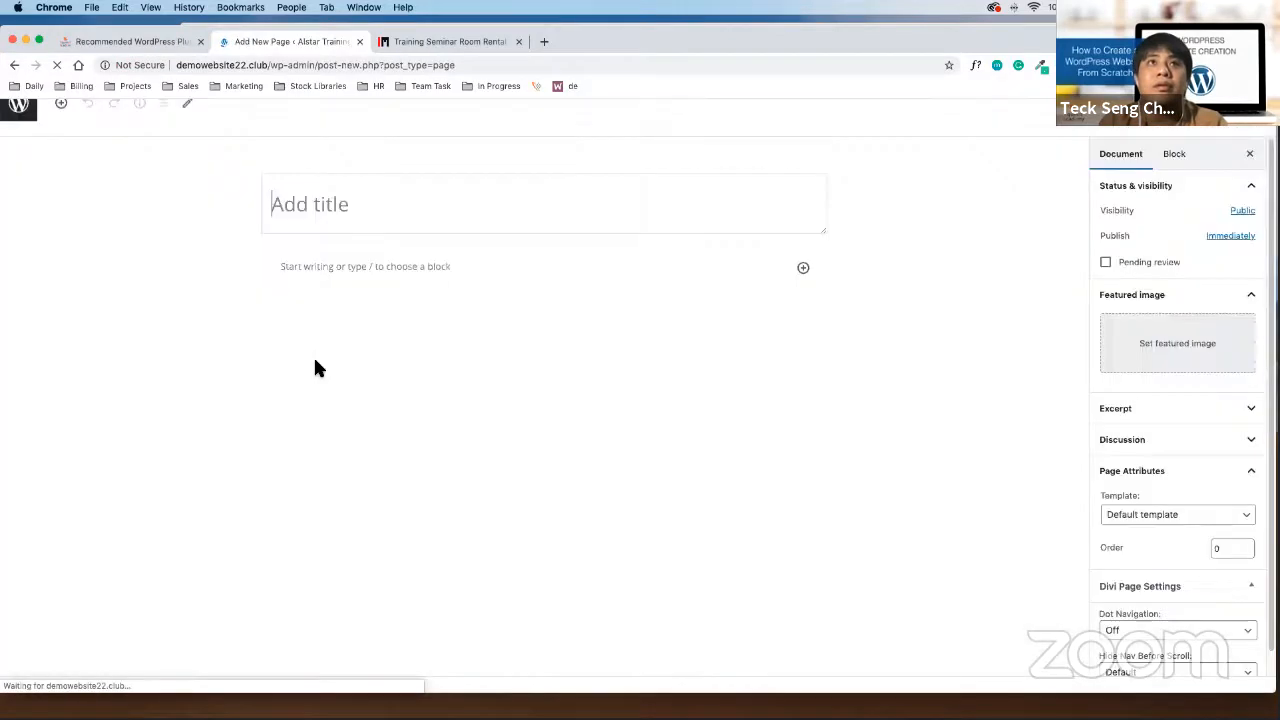
Title the page 'Contact', publish it, and go back to All Pages
{"action": "left_click", "coordinate": [396, 203]}
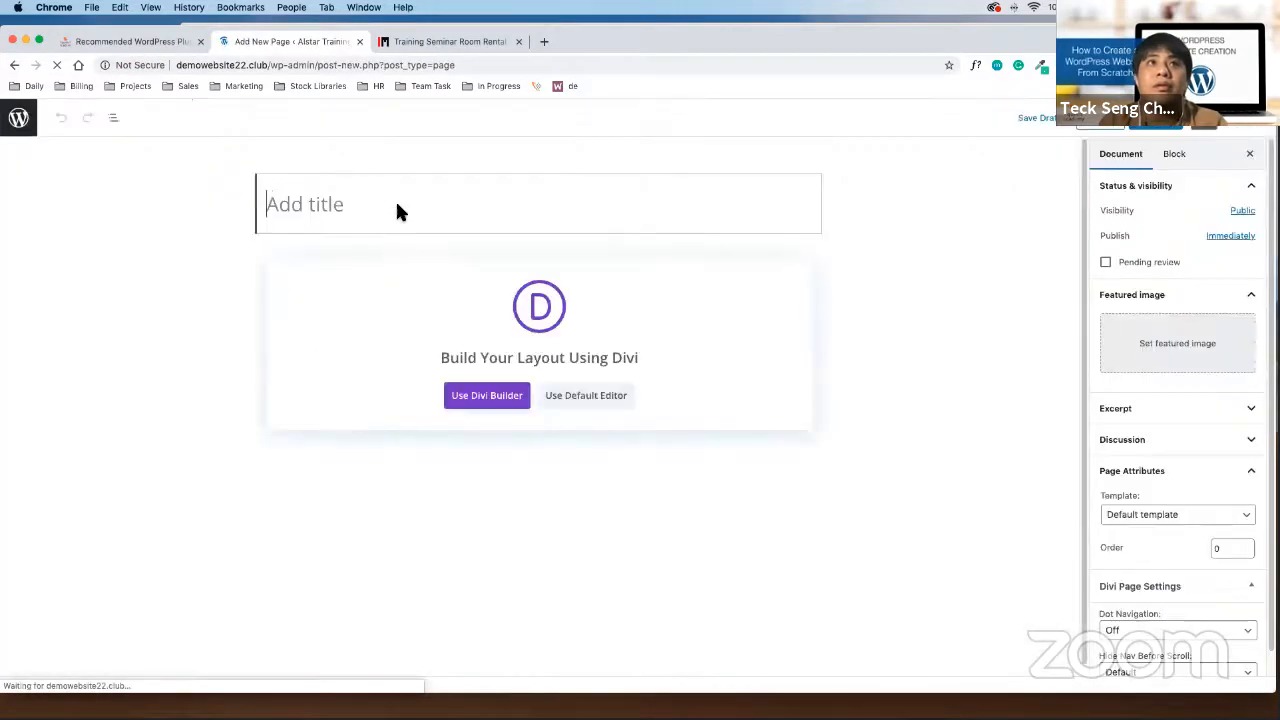
{"action": "type", "text": "Contact"}
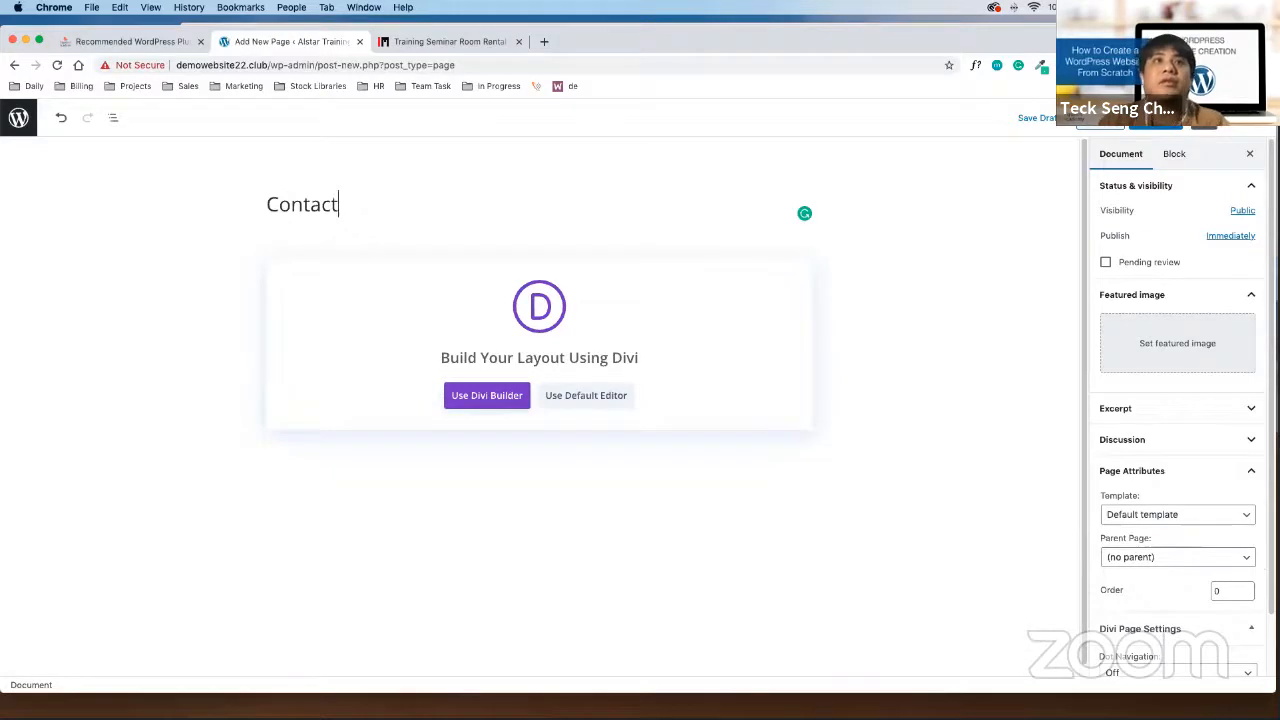
{"action": "left_click", "coordinate": [845, 360]}
{"action": "left_click", "coordinate": [845, 360]}
{"action": "left_click", "coordinate": [1172, 126]}
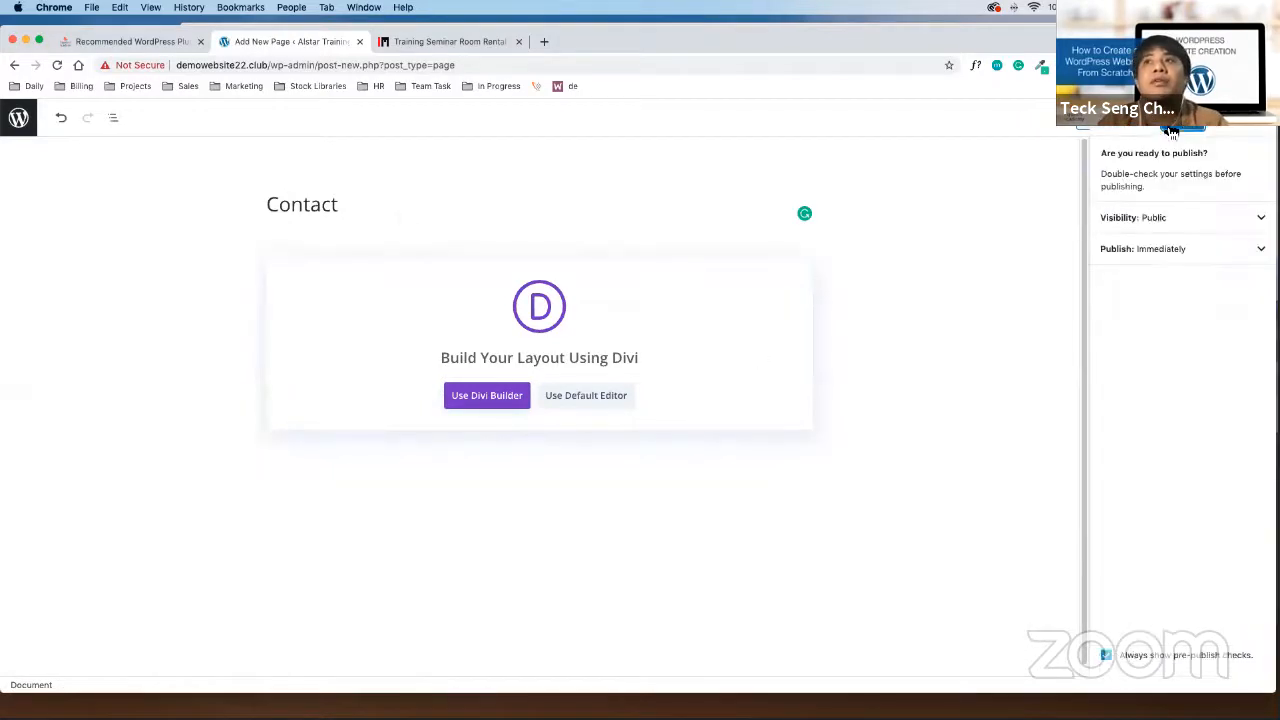
{"action": "left_click", "coordinate": [1172, 128]}
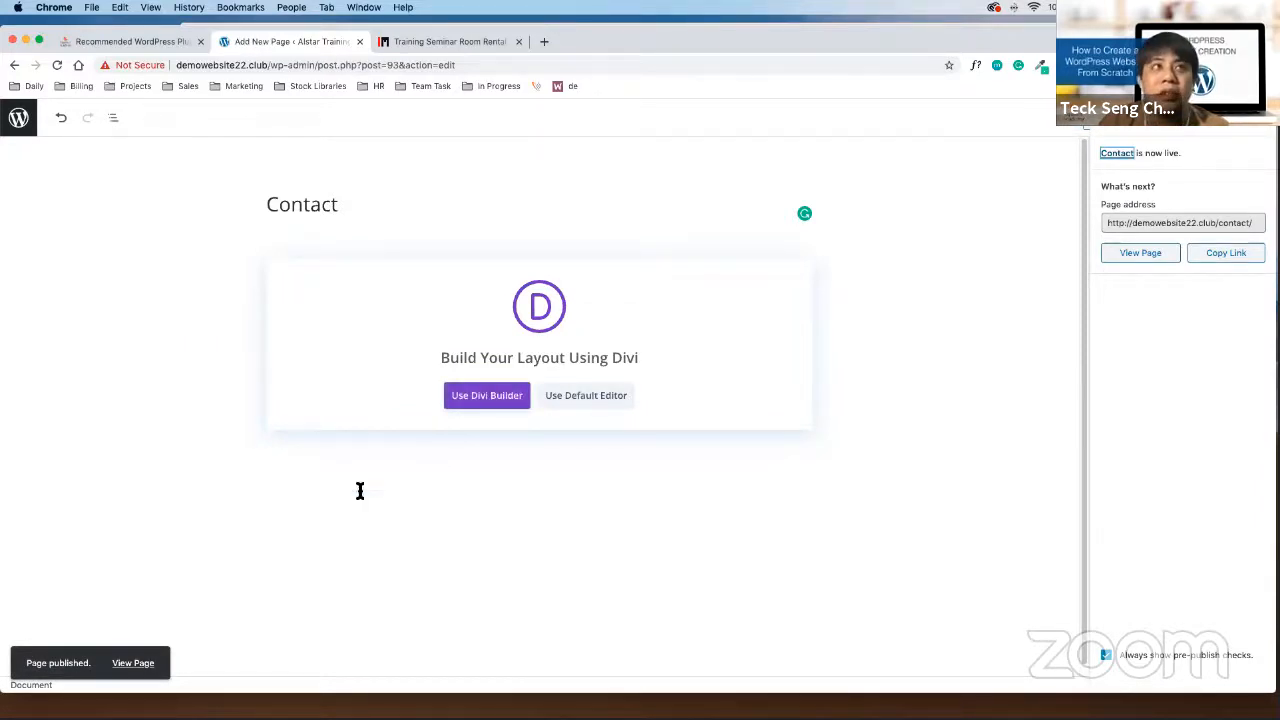
{"action": "left_click", "coordinate": [22, 120]}
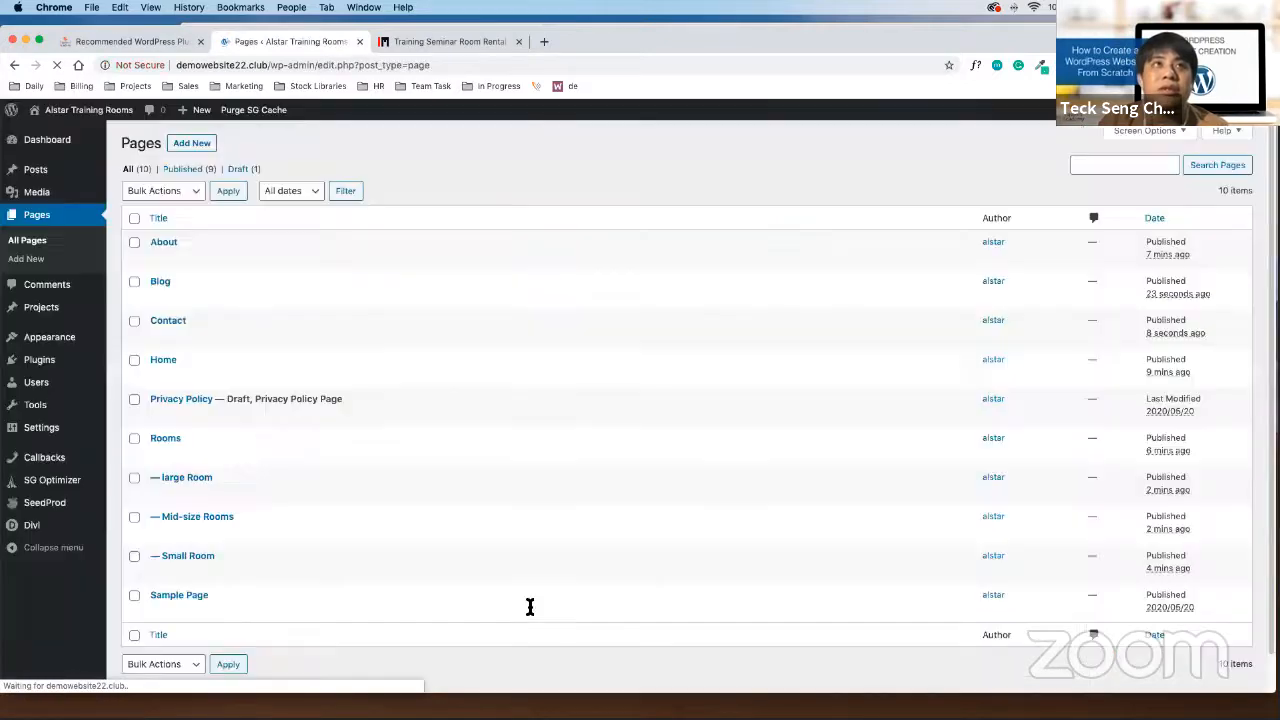
{"action": "scroll", "coordinate": [435, 375], "scroll_direction": "down", "scroll_amount": 1}
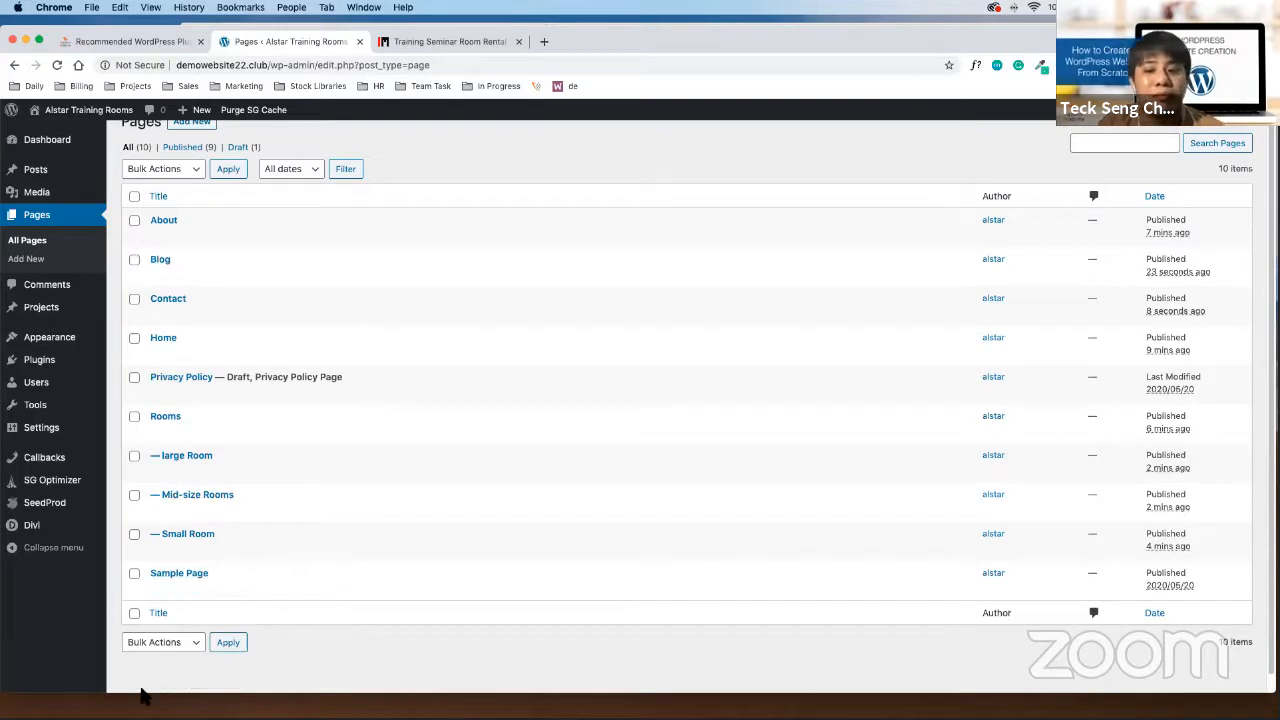
{"action": "left_click", "coordinate": [141, 689]}
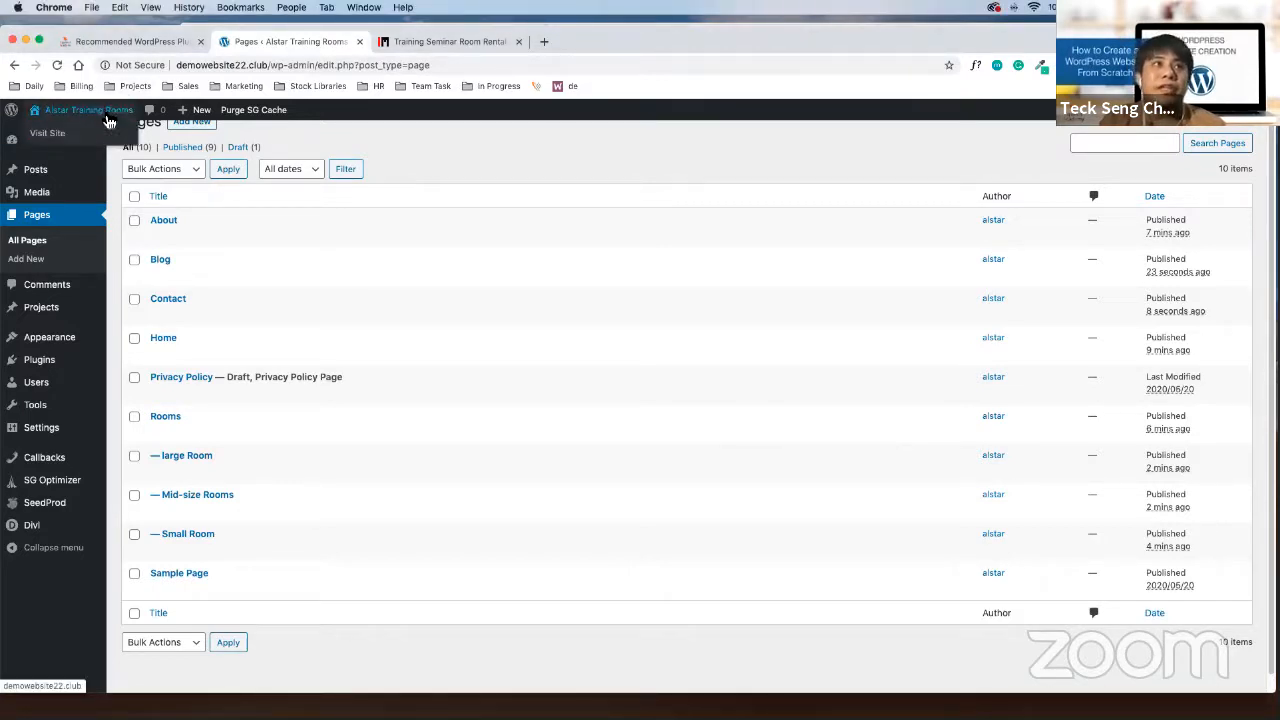
Visit the live site, check Rooms shows Small, Mid-size and large Room, then return to the Dashboard
{"action": "left_click", "coordinate": [112, 127]}
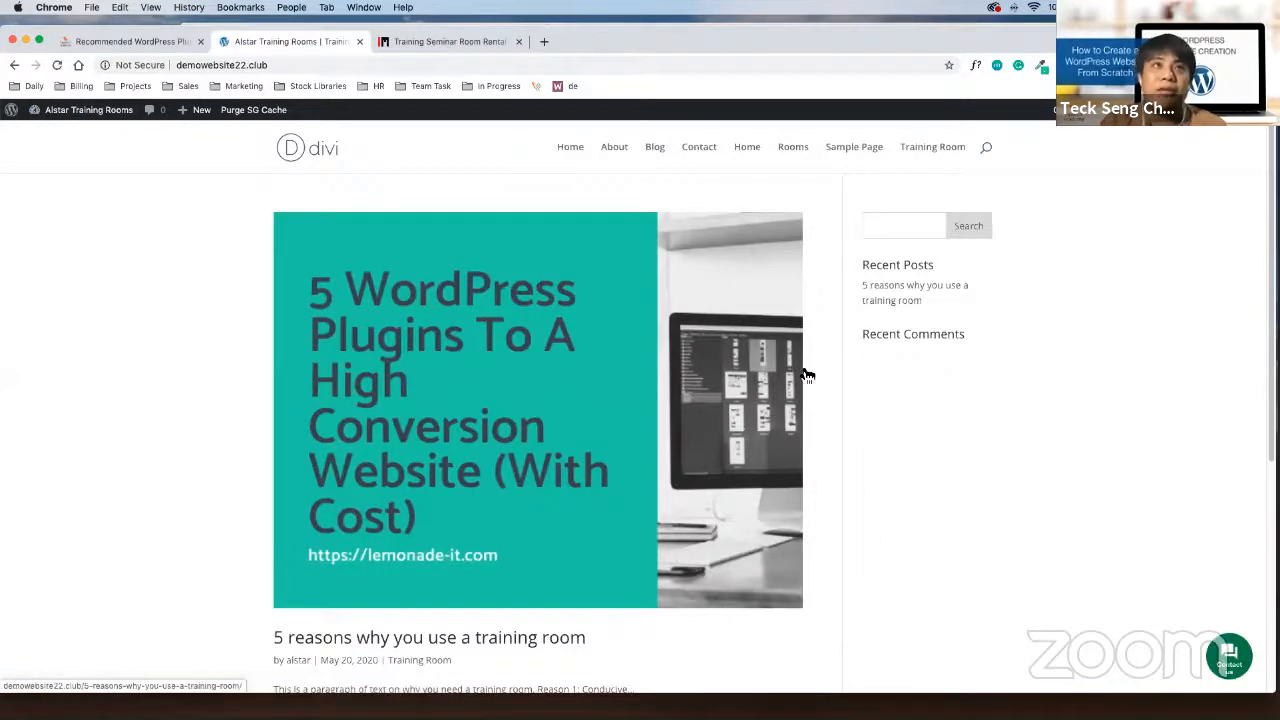
{"action": "left_click_drag", "start_coordinate": [535, 153], "coordinate": [967, 158]}
{"action": "left_click_drag", "start_coordinate": [535, 150], "coordinate": [874, 149]}
{"action": "left_click_drag", "start_coordinate": [457, 150], "coordinate": [888, 150]}
{"action": "left_click_drag", "start_coordinate": [535, 150], "coordinate": [830, 159]}
{"action": "left_click_drag", "start_coordinate": [539, 157], "coordinate": [872, 150]}
{"action": "left_click", "coordinate": [997, 155]}
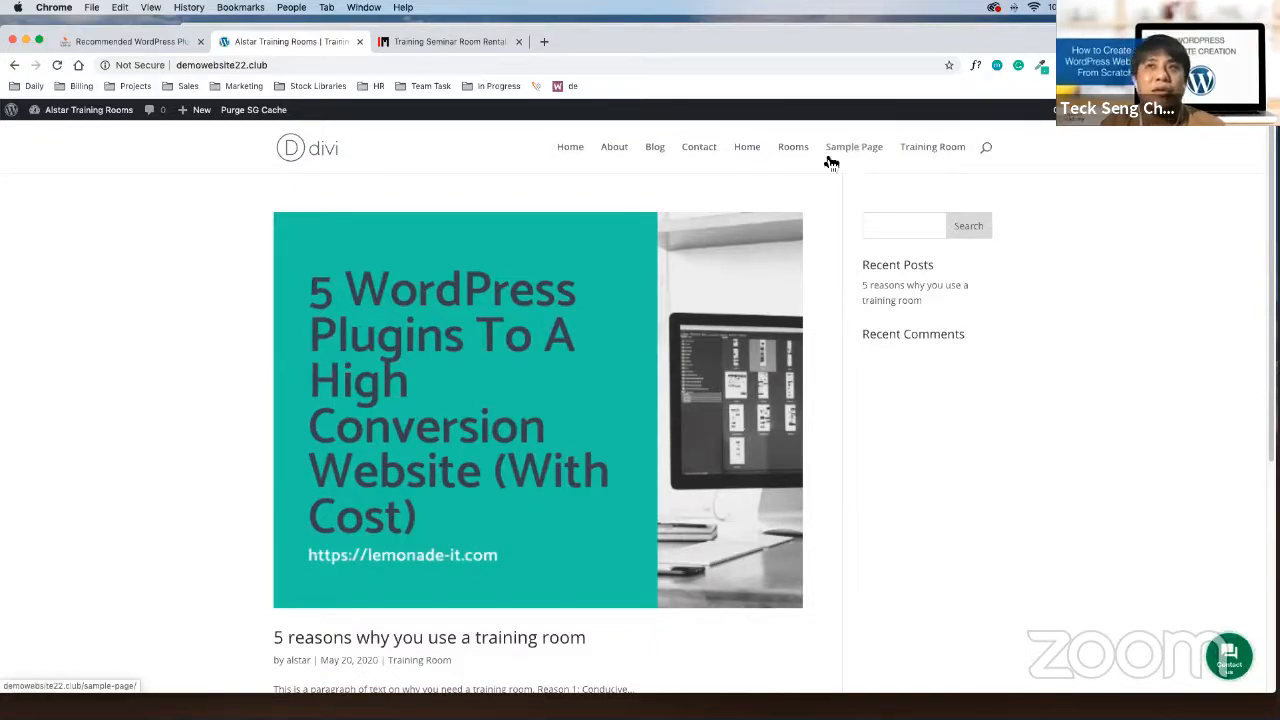
{"action": "mouse_move", "coordinate": [795, 160]}
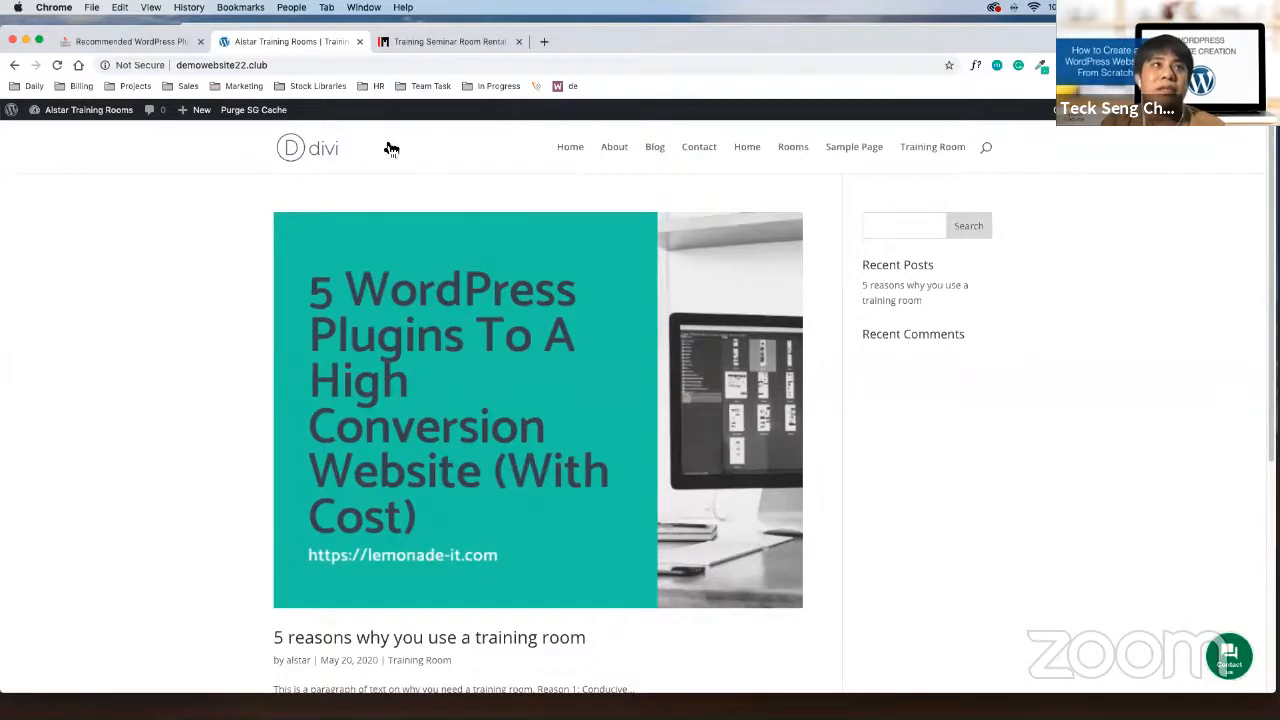
{"action": "left_click", "coordinate": [87, 110]}
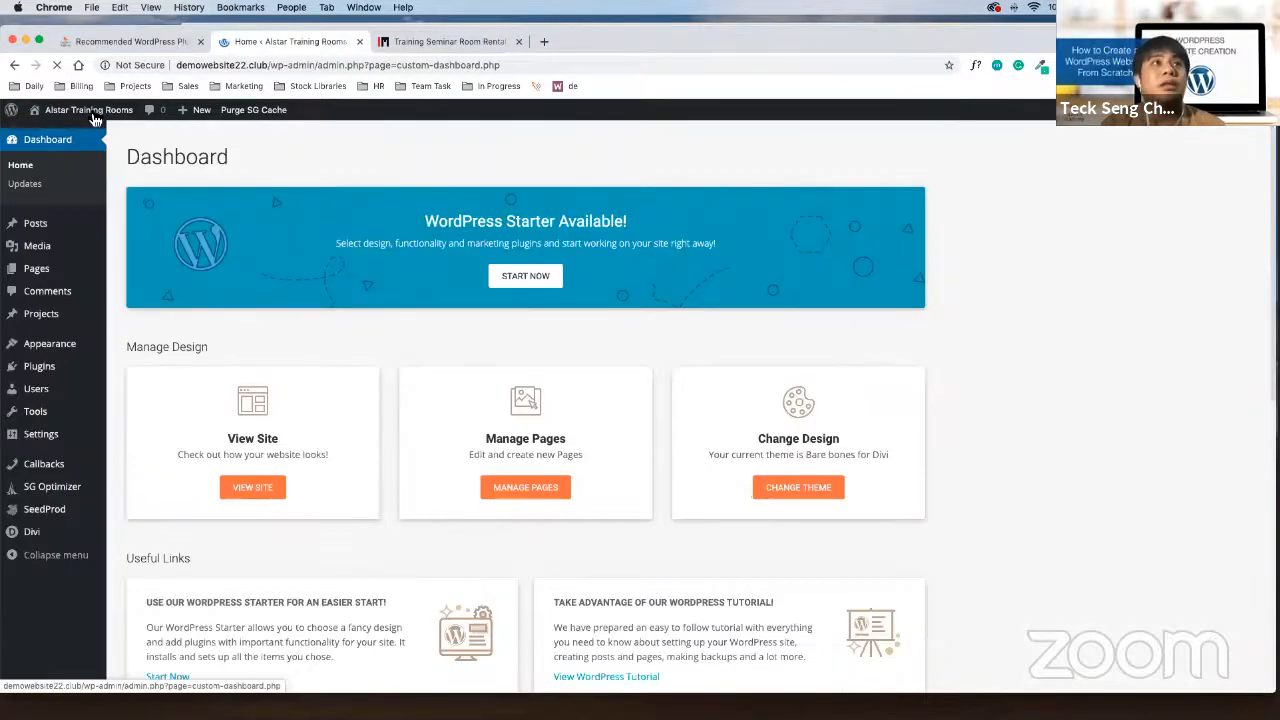
Open the Appearance > Menus editor in the browser
{"action": "mouse_move", "coordinate": [95, 120]}
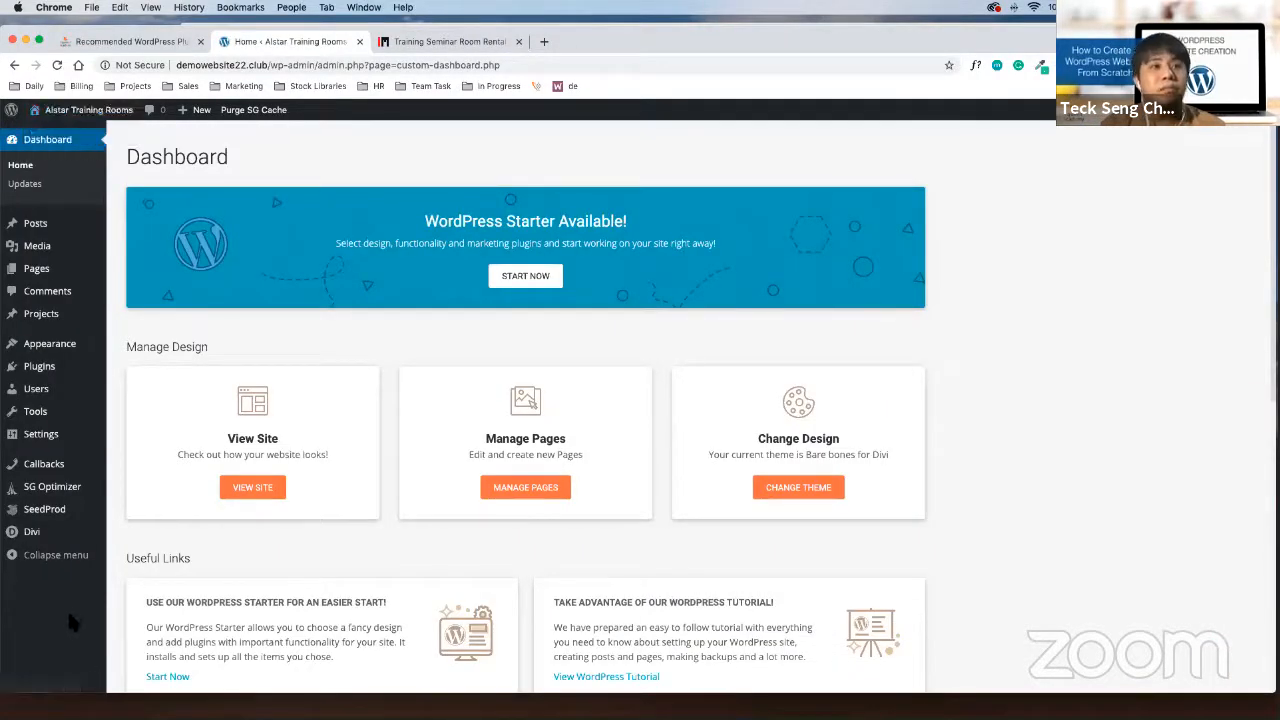
{"action": "mouse_move", "coordinate": [68, 545]}
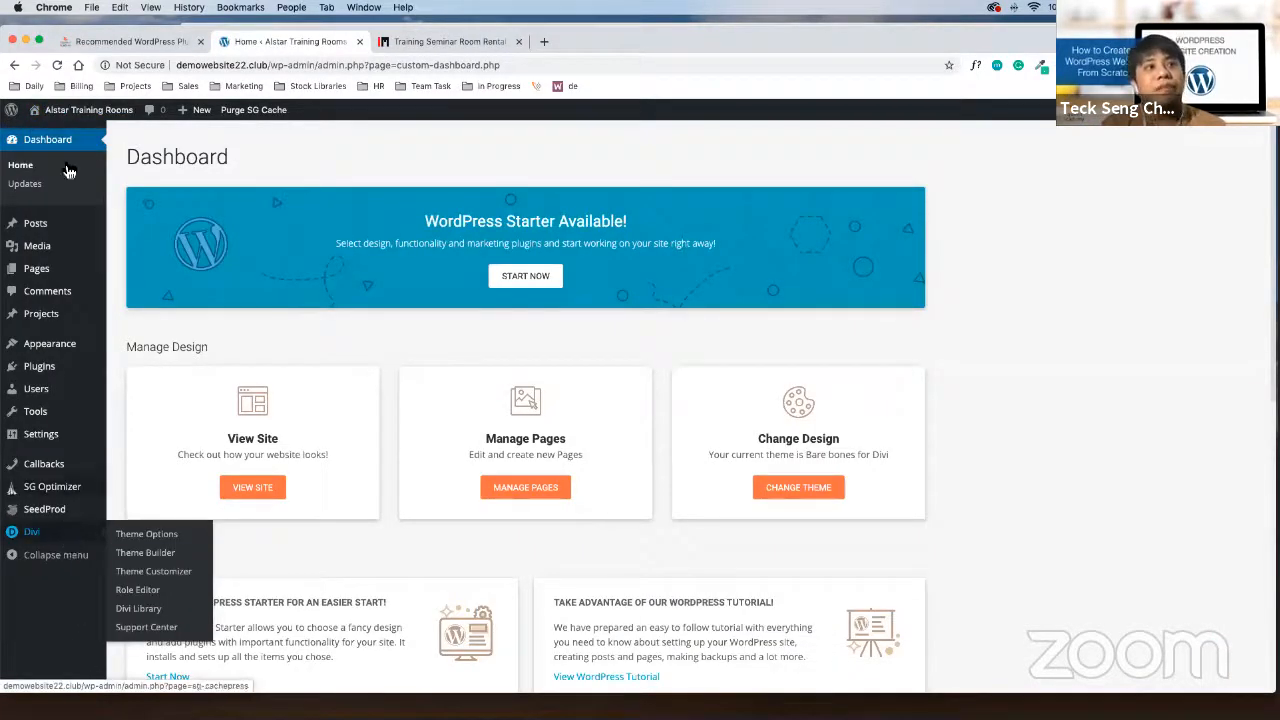
{"action": "mouse_move", "coordinate": [78, 348]}
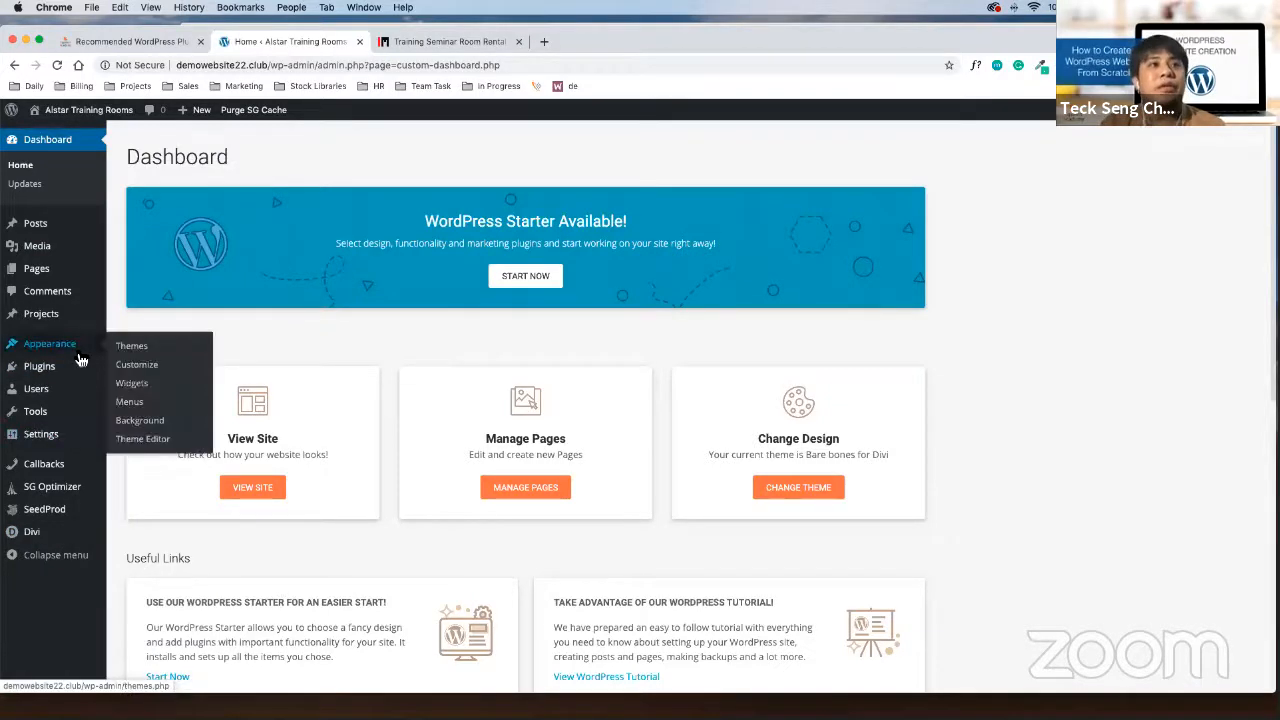
{"action": "left_click", "coordinate": [136, 407]}
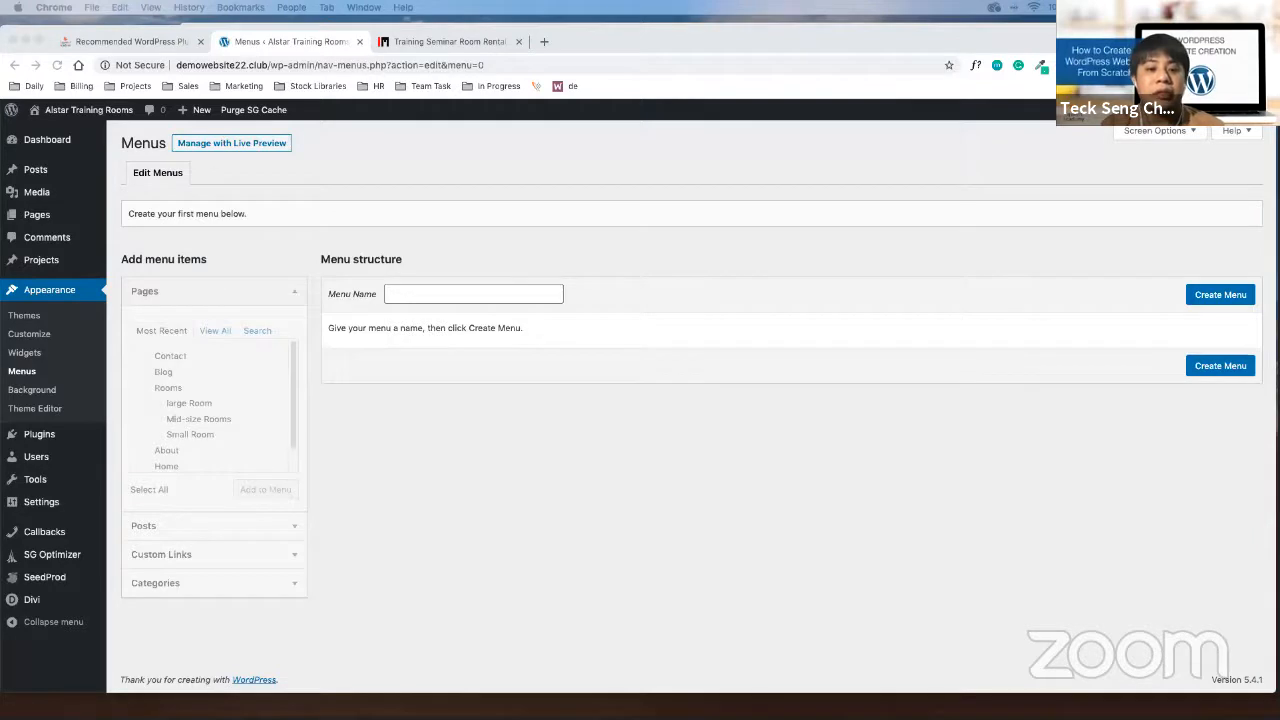
{"action": "left_click", "coordinate": [289, 139]}
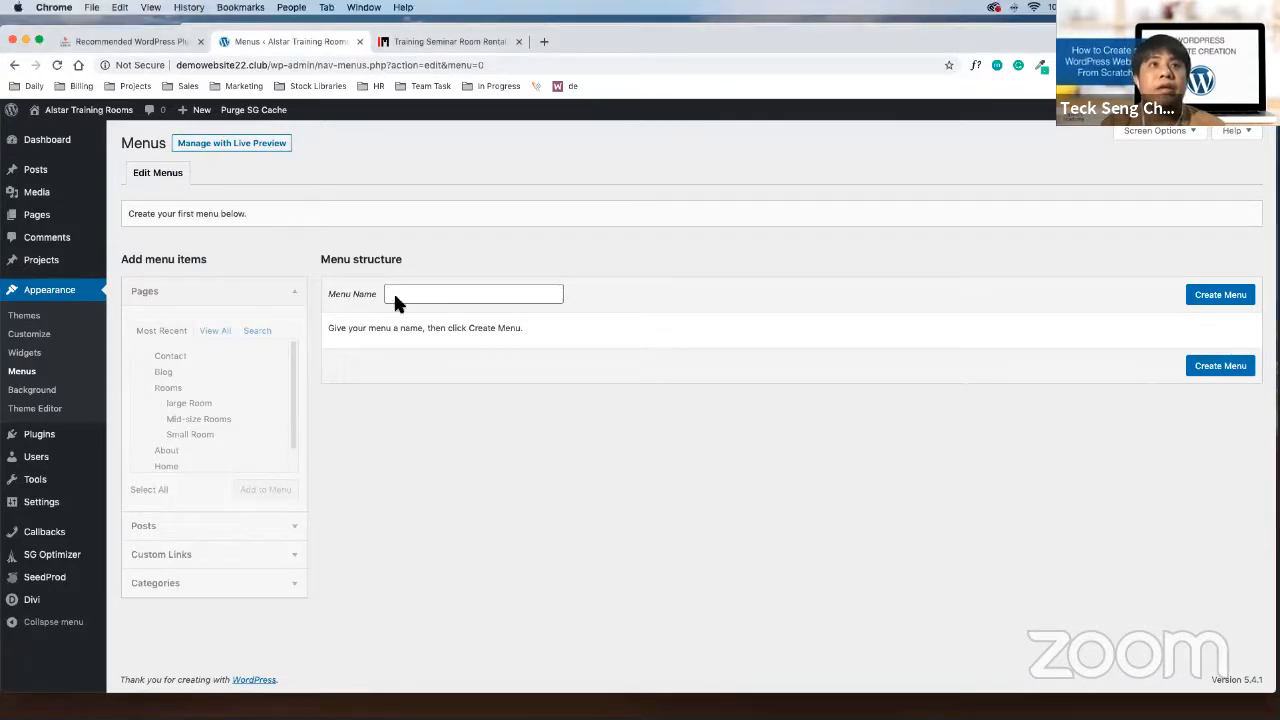
Enter 'Main Menu' as the menu name and create the menu
{"action": "left_click", "coordinate": [420, 293]}
{"action": "type", "text": "m"}
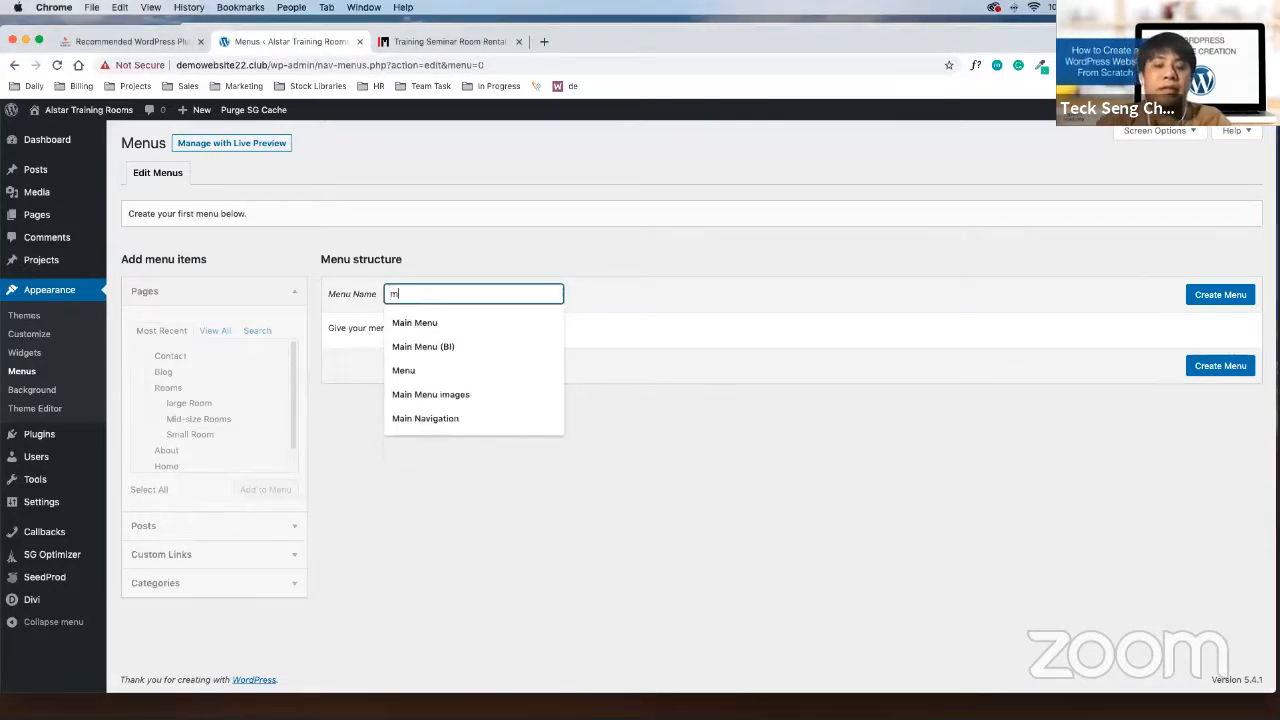
{"action": "type", "text": "ainm"}
{"action": "key", "text": "BackSpace"}
{"action": "key", "text": "BackSpace"}
{"action": "key", "text": "super+a"}
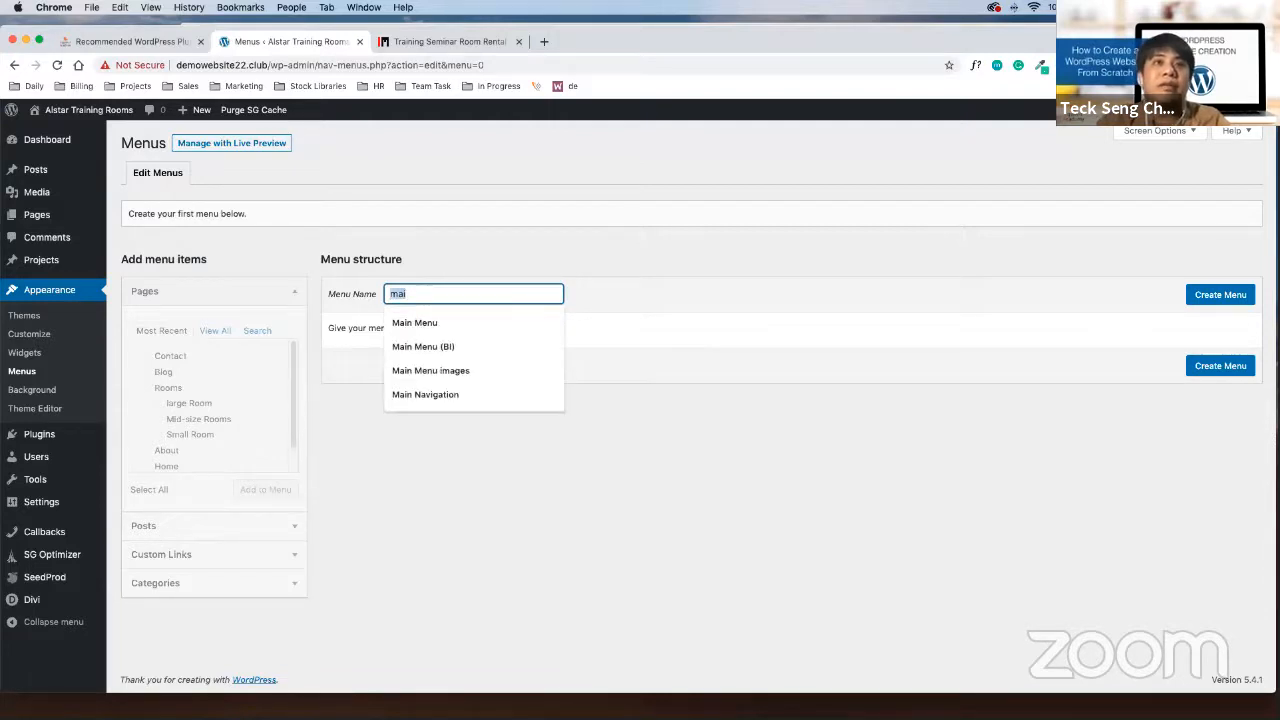
{"action": "key", "text": "Down"}
{"action": "key", "text": "Tab"}
{"action": "left_click", "coordinate": [715, 402]}
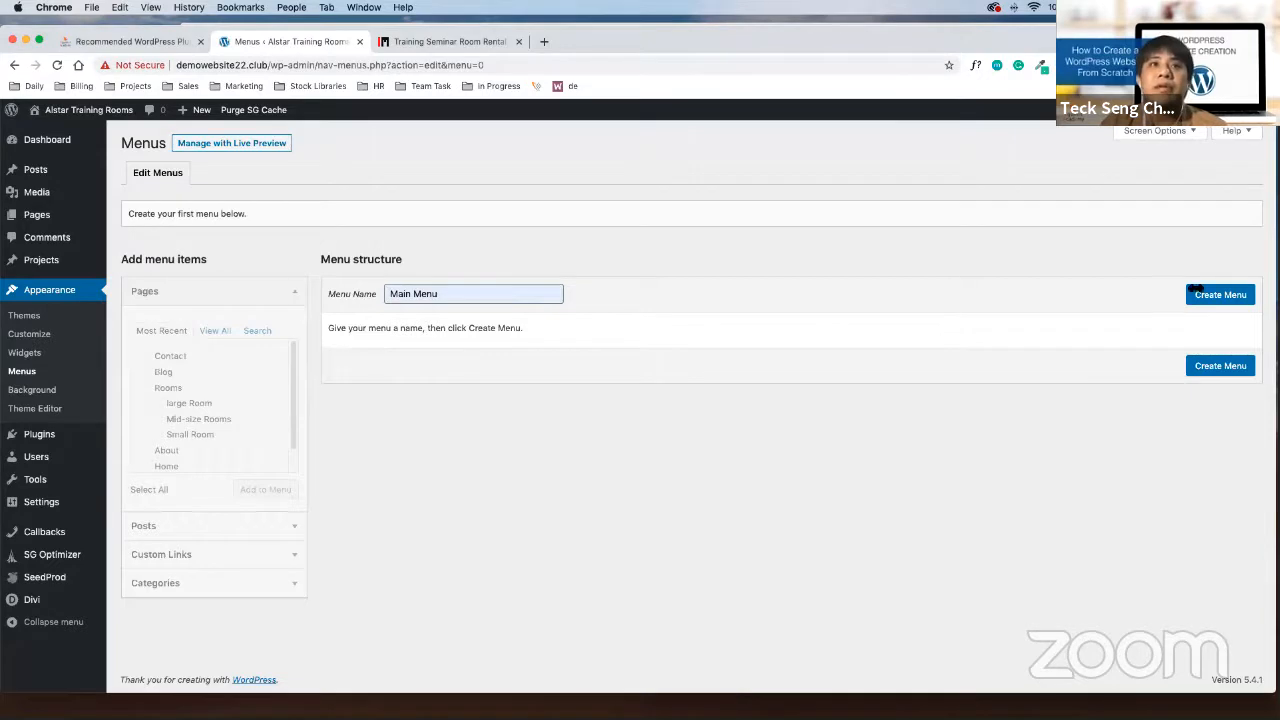
{"action": "left_click", "coordinate": [1221, 296]}
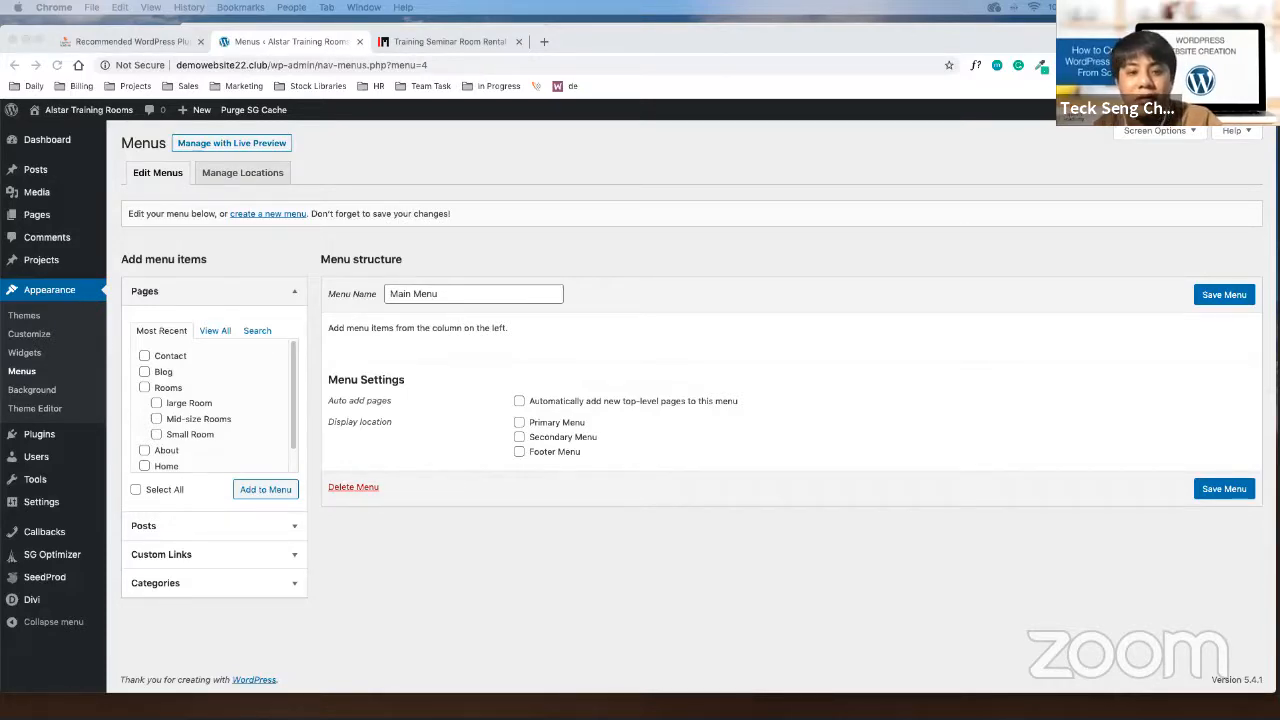
Return to the browser showing the newly created, empty Main Menu
{"action": "key", "text": "ctrl+Up"}
{"action": "key", "text": "ctrl+Up"}
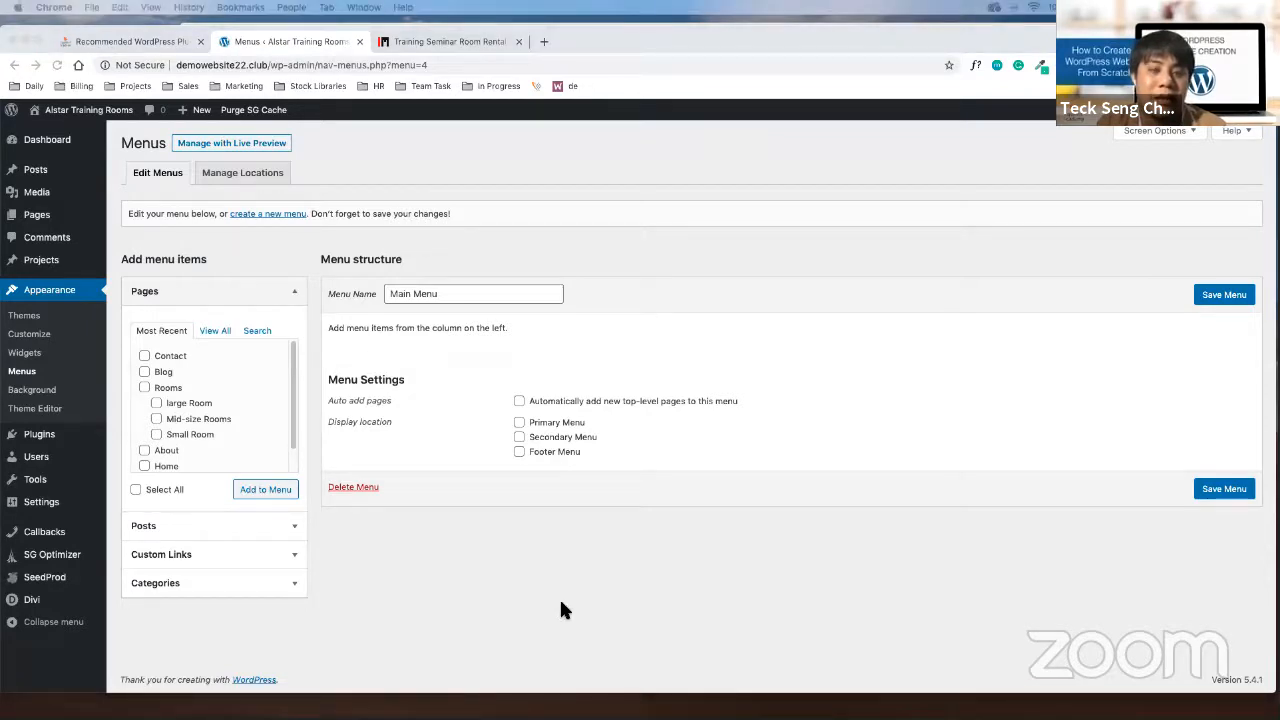
{"action": "left_click", "coordinate": [653, 603]}
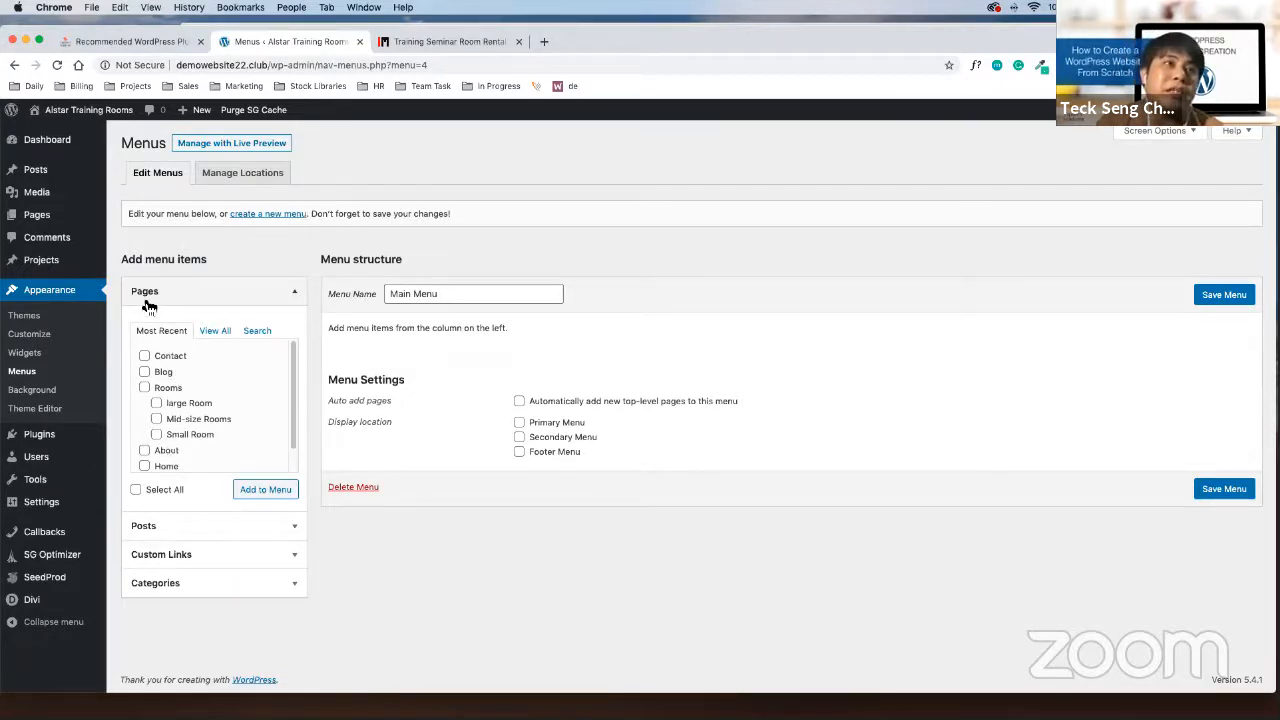
Switch the Pages box to View All to list every page alphabetically
{"action": "left_click", "coordinate": [228, 336]}
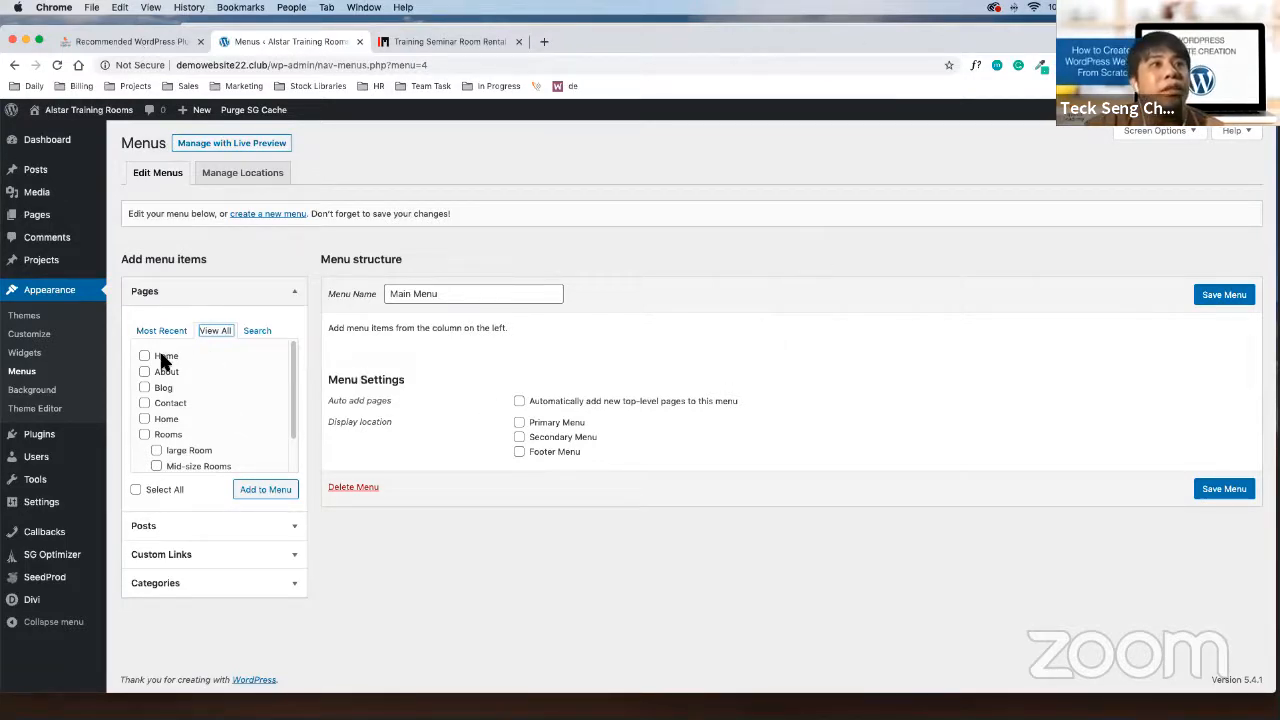
{"action": "left_click_drag", "start_coordinate": [163, 362], "coordinate": [178, 356]}
{"action": "left_click_drag", "start_coordinate": [188, 412], "coordinate": [186, 416]}
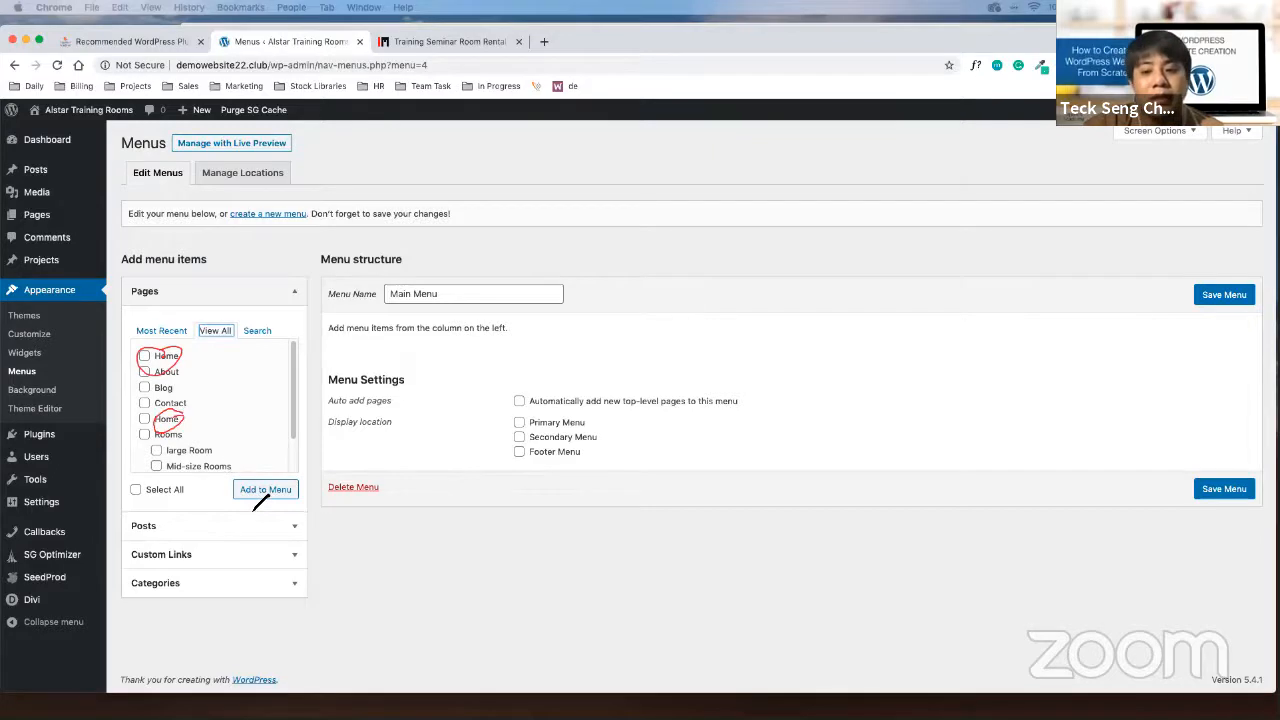
{"action": "mouse_move", "coordinate": [238, 410]}
{"action": "left_mouse_down"}
{"action": "mouse_move", "coordinate": [188, 421]}
{"action": "mouse_move", "coordinate": [252, 414]}
{"action": "mouse_move", "coordinate": [268, 381]}
{"action": "left_mouse_up"}
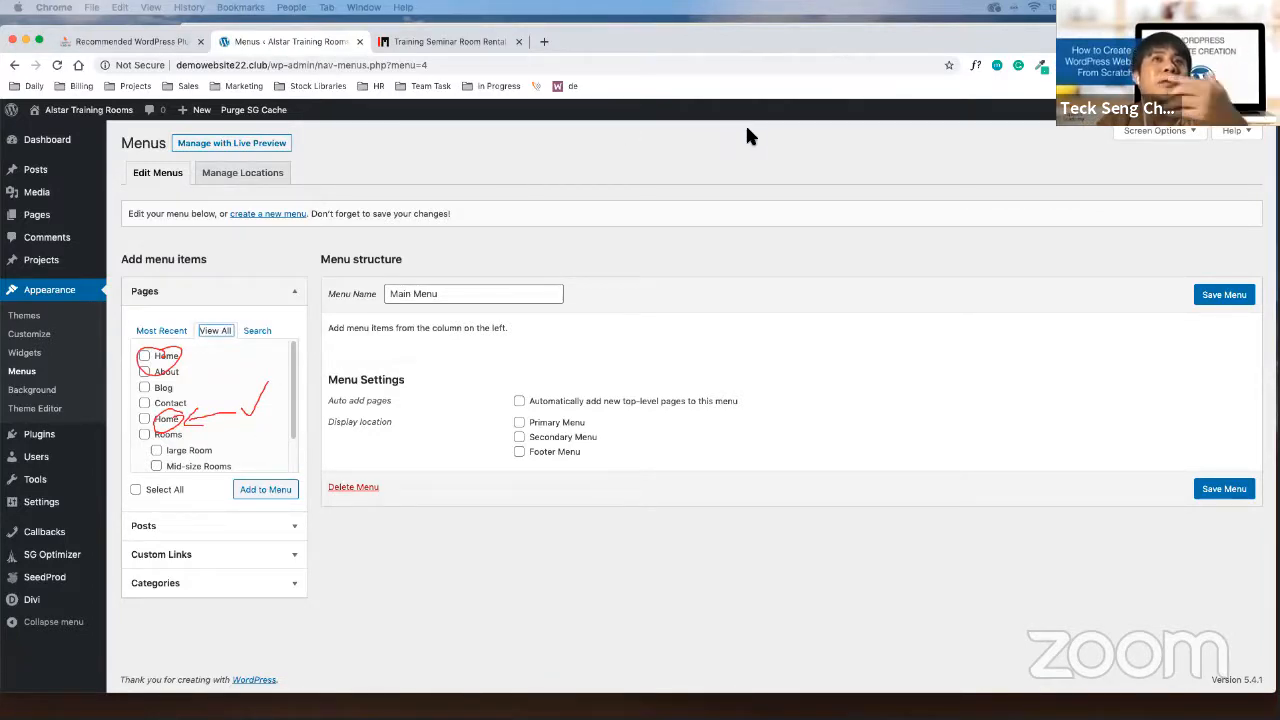
{"action": "left_click", "coordinate": [810, 113]}
{"action": "left_click", "coordinate": [850, 126]}
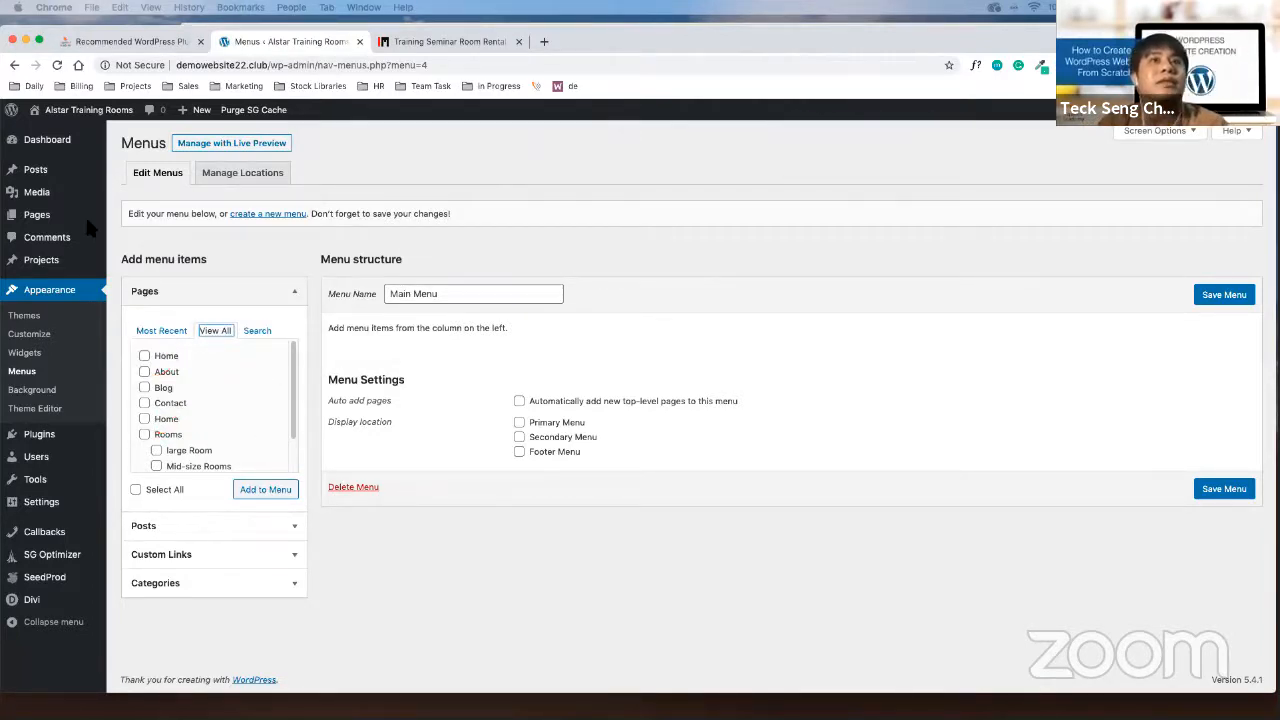
Add the Home, About and Rooms pages to Main Menu
{"action": "left_click", "coordinate": [144, 418]}
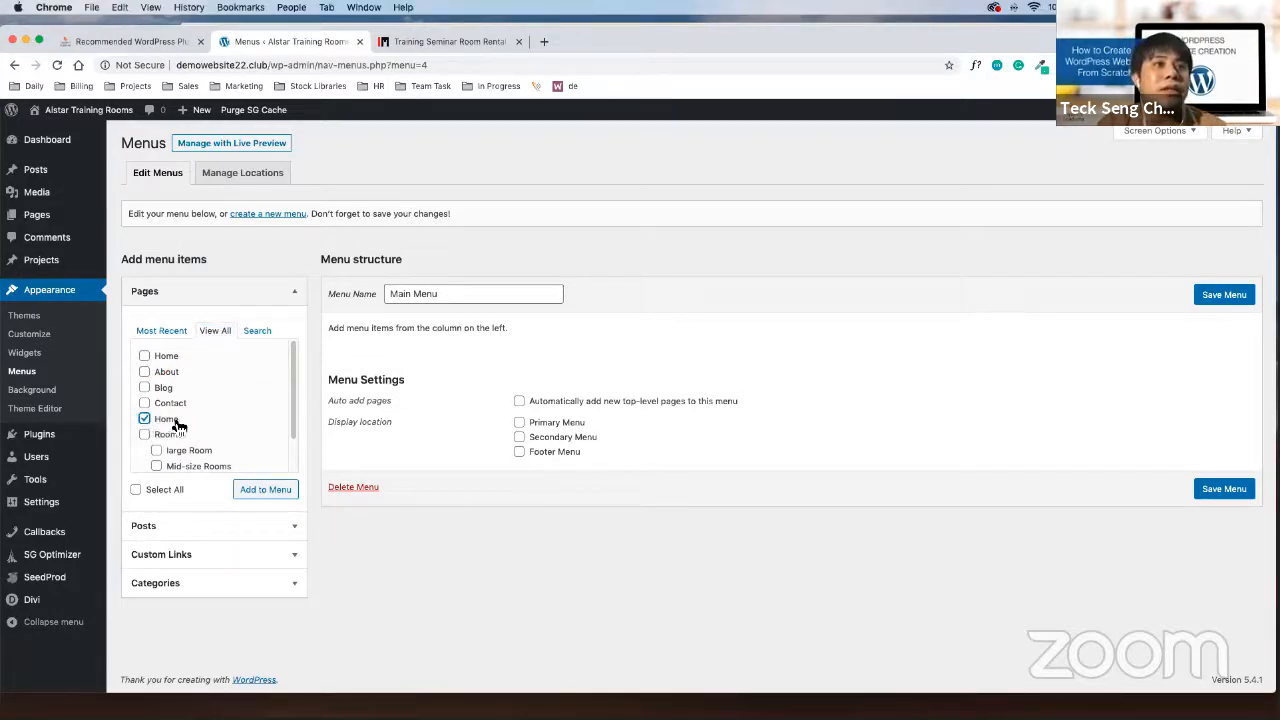
{"action": "left_click", "coordinate": [264, 489]}
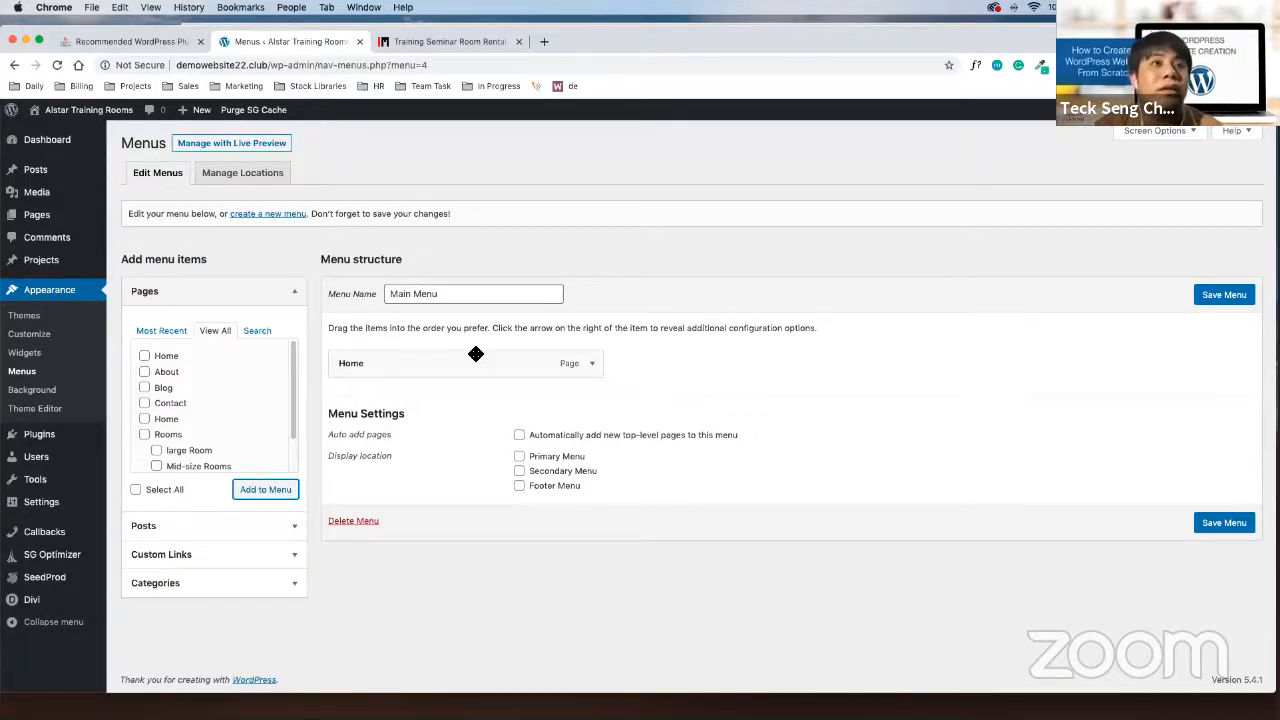
{"action": "left_click", "coordinate": [145, 371]}
{"action": "left_click", "coordinate": [266, 491]}
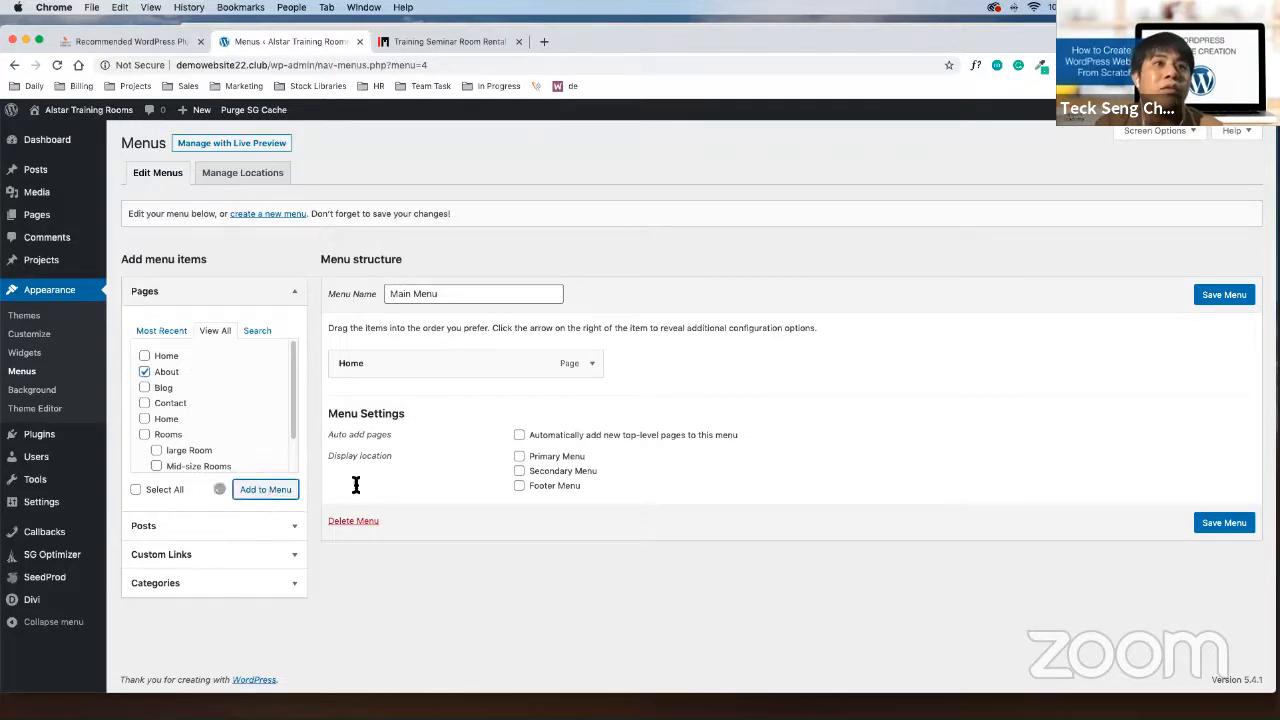
{"action": "left_click", "coordinate": [146, 437]}
{"action": "left_click", "coordinate": [251, 489]}
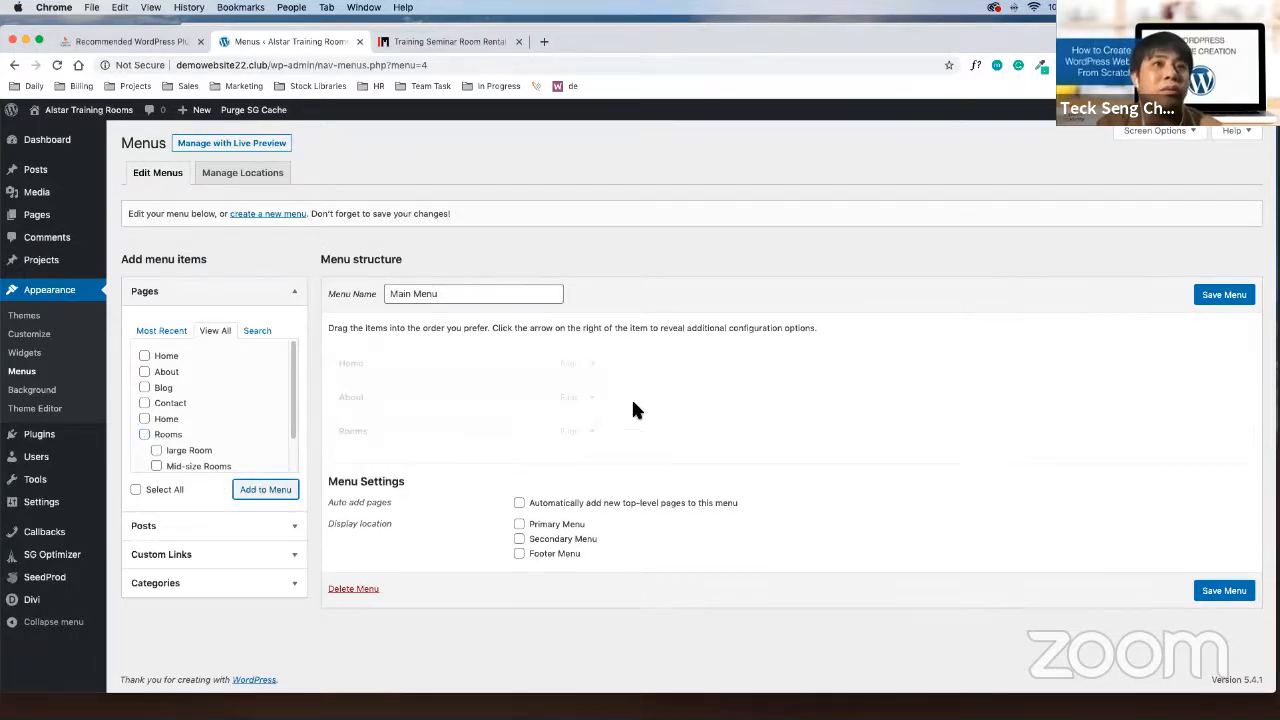
Add the Small Room, Mid-size Rooms, large Room, Blog and Contact pages to Main Menu
{"action": "scroll", "coordinate": [205, 415], "scroll_direction": "down", "scroll_amount": 2}
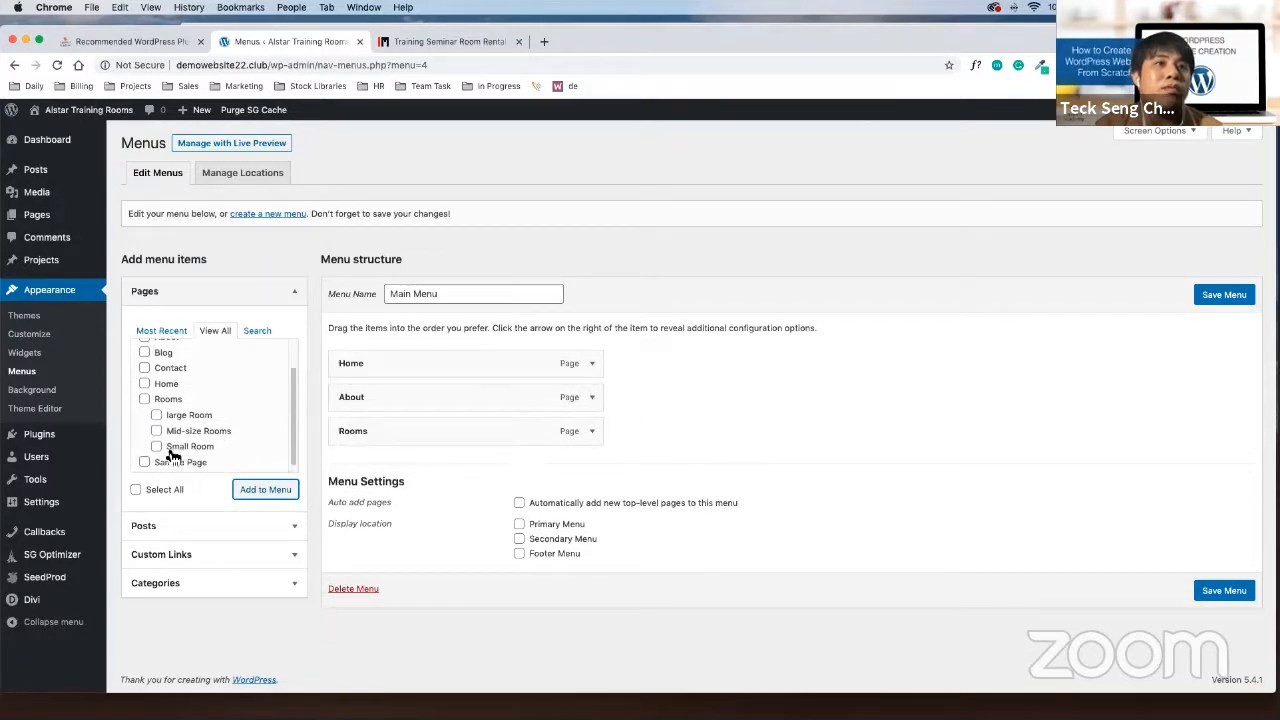
{"action": "left_click", "coordinate": [157, 447]}
{"action": "left_click", "coordinate": [157, 447]}
{"action": "left_click", "coordinate": [262, 490]}
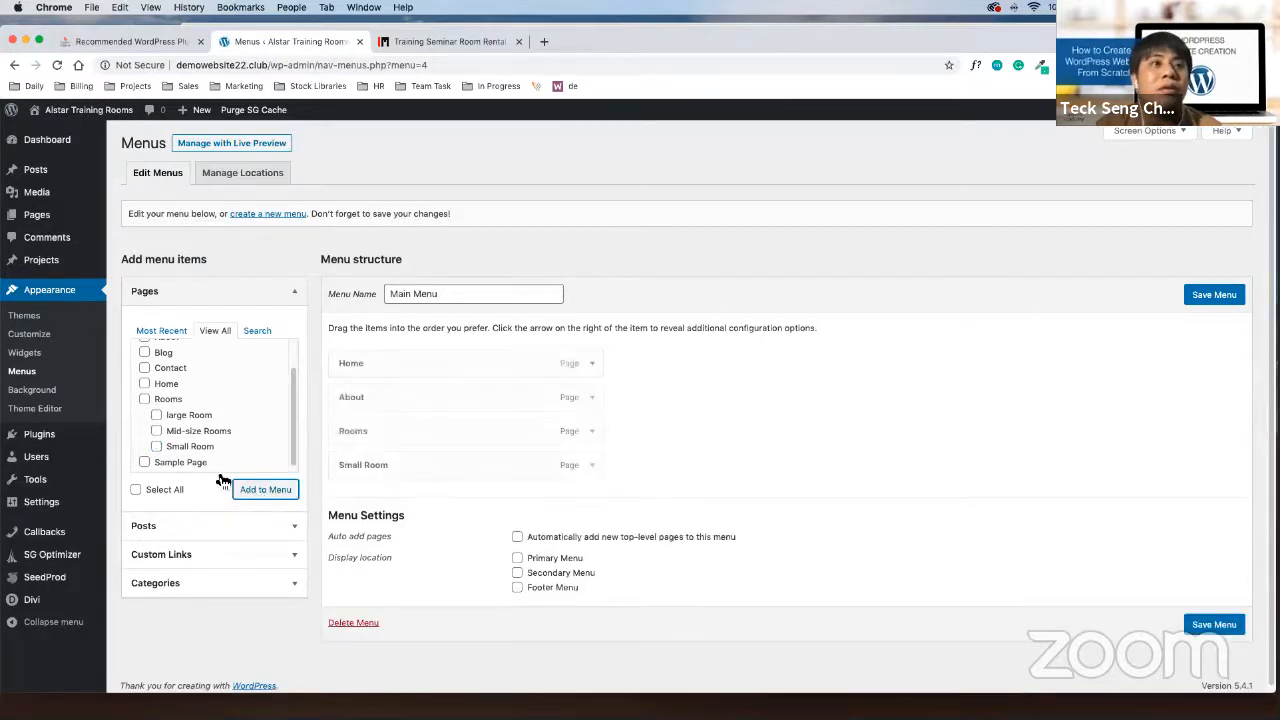
{"action": "left_click", "coordinate": [158, 431]}
{"action": "left_click", "coordinate": [263, 490]}
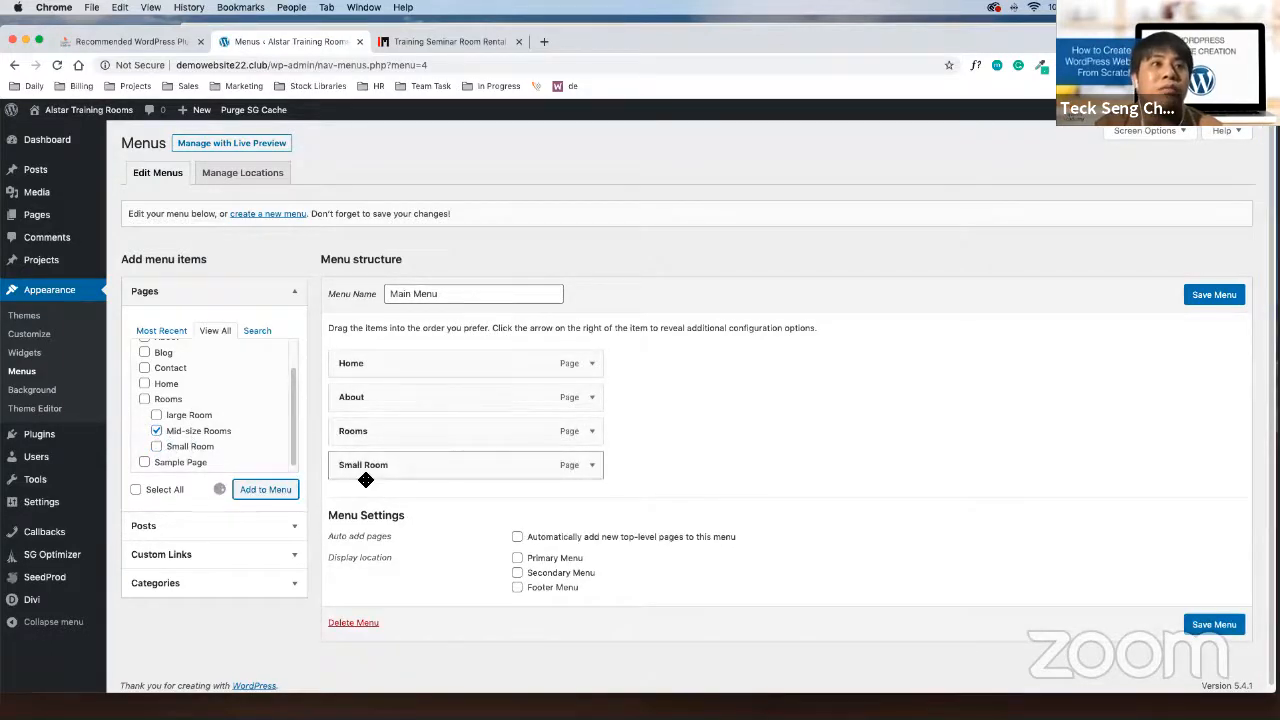
{"action": "left_click", "coordinate": [157, 415]}
{"action": "left_click", "coordinate": [280, 490]}
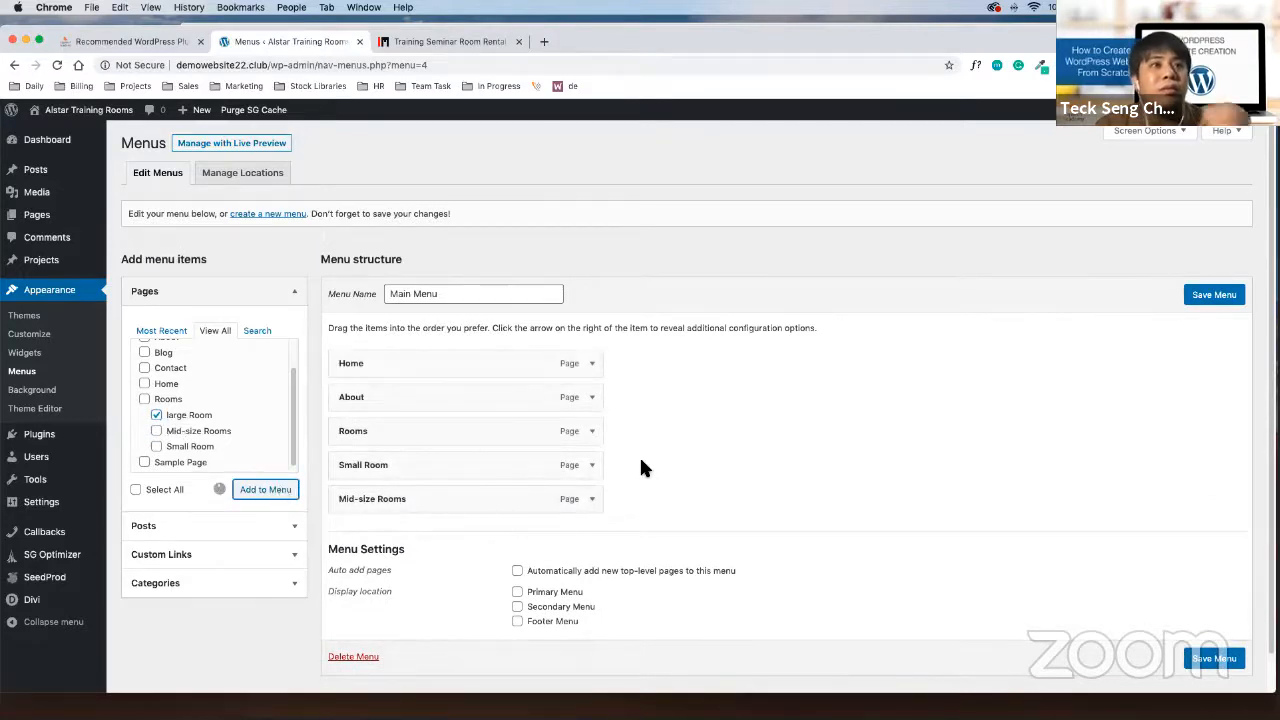
{"action": "left_click", "coordinate": [145, 353]}
{"action": "left_click", "coordinate": [278, 490]}
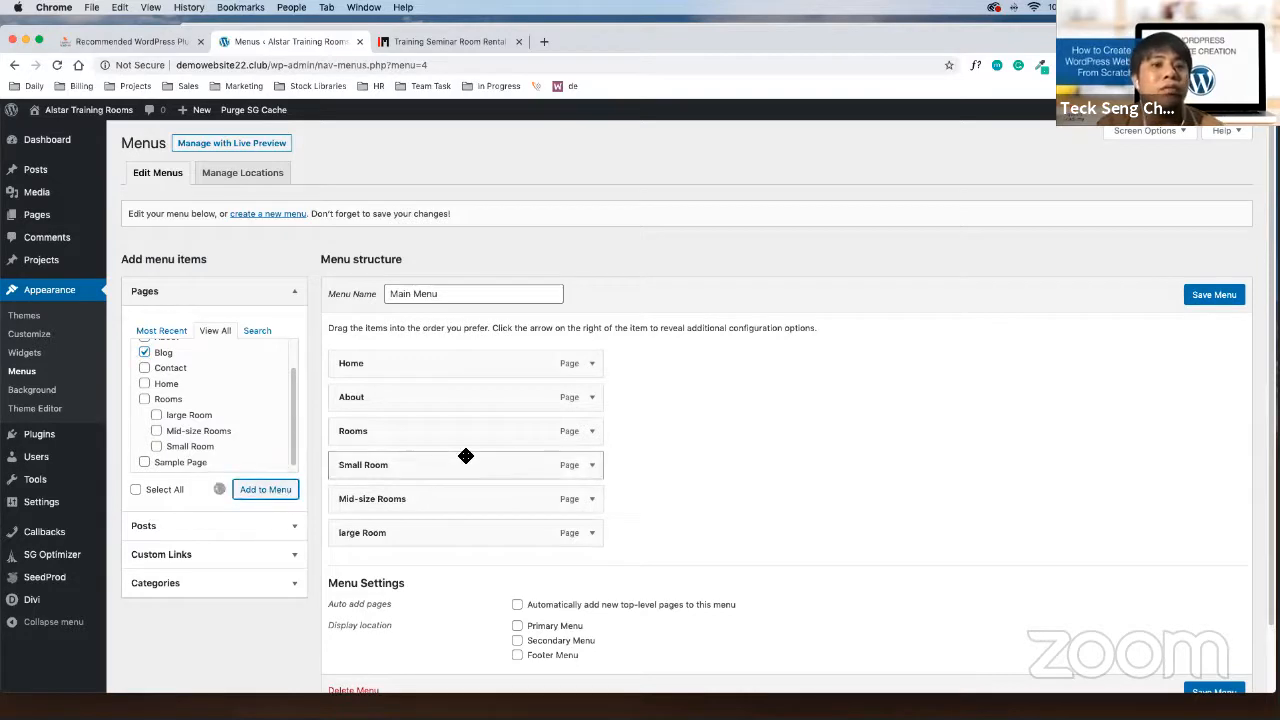
{"action": "left_click", "coordinate": [145, 368]}
{"action": "left_click", "coordinate": [264, 489]}
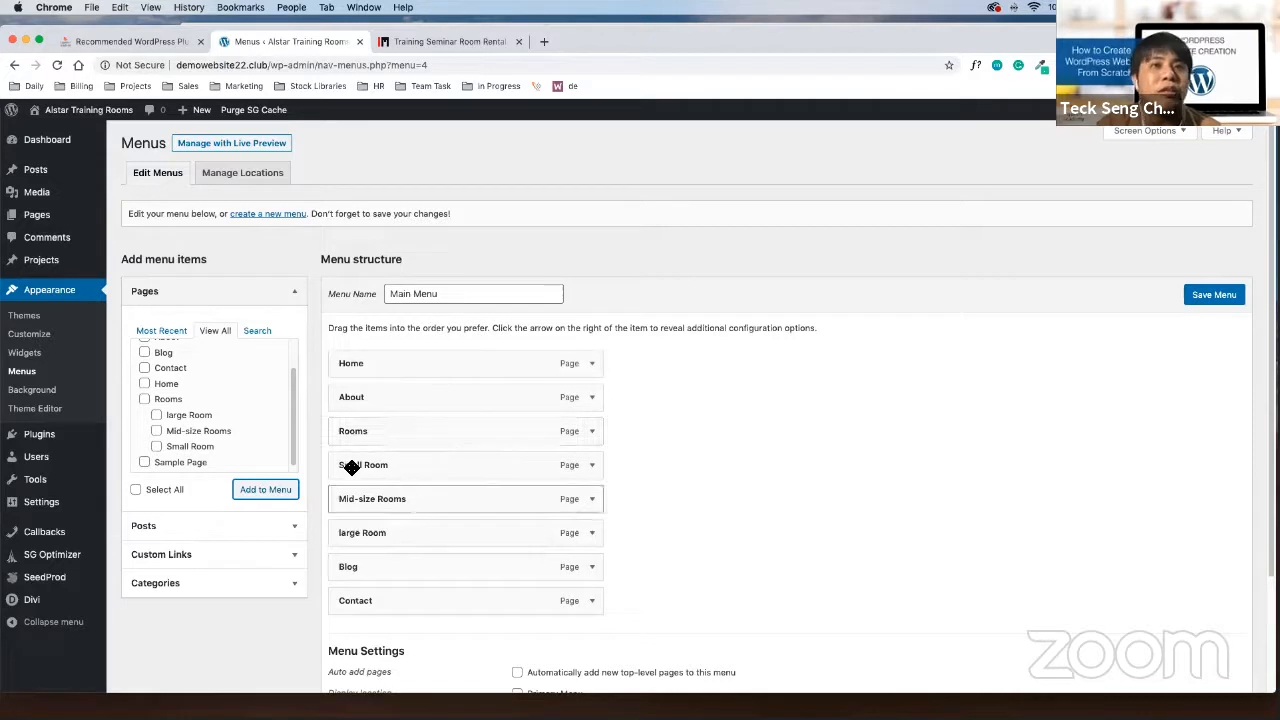
Nest Small Room as a sub-item of Rooms and save the menu
{"action": "left_click_drag", "start_coordinate": [354, 467], "coordinate": [472, 538]}
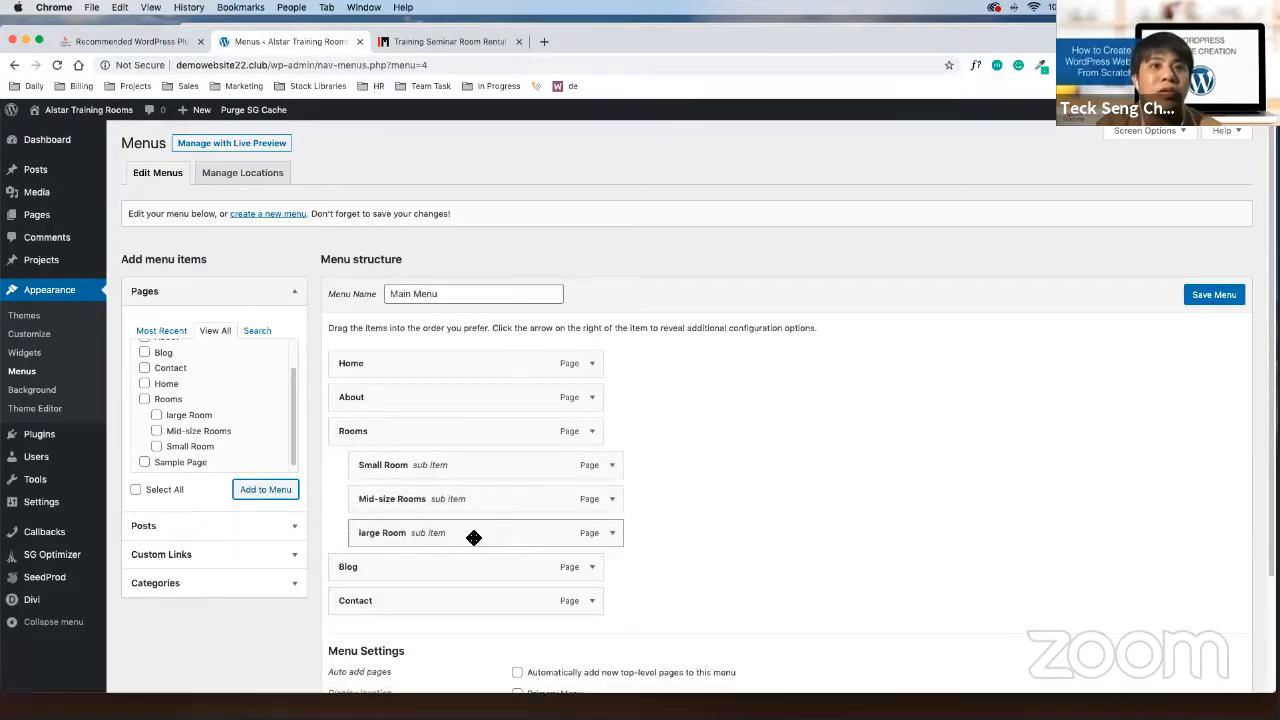
{"action": "left_click", "coordinate": [1205, 296]}
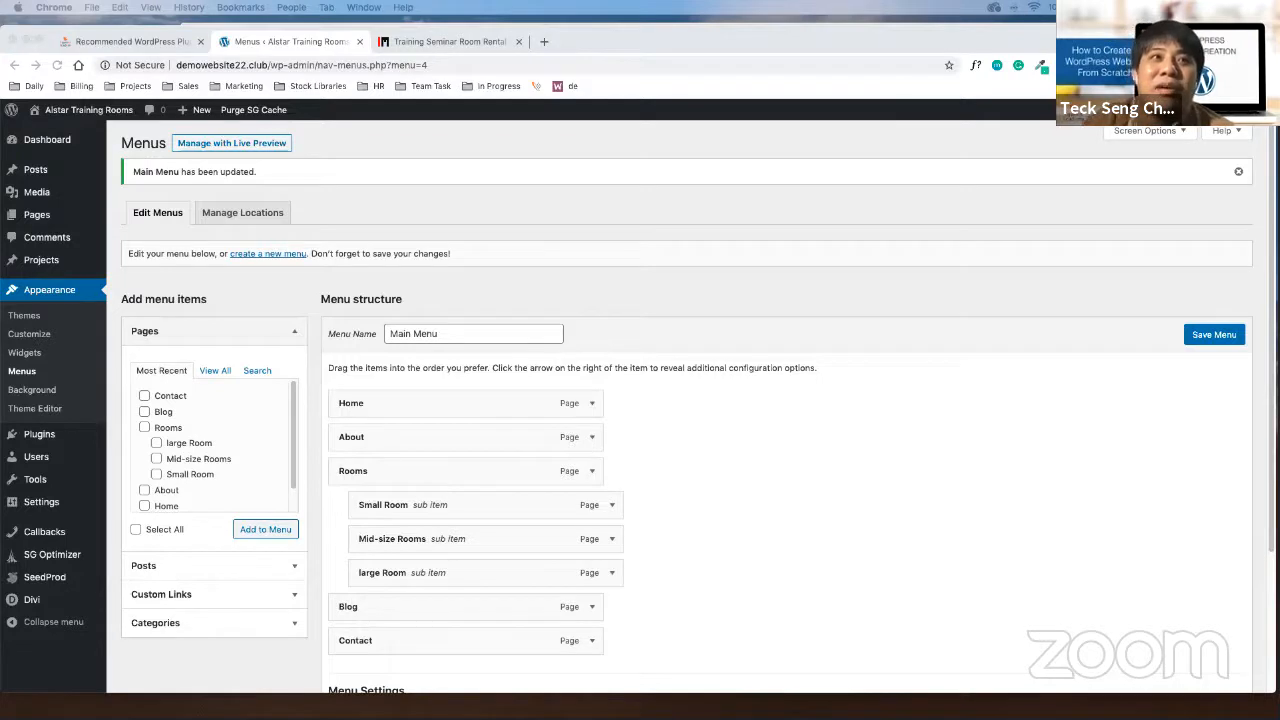
{"action": "left_click", "coordinate": [215, 371]}
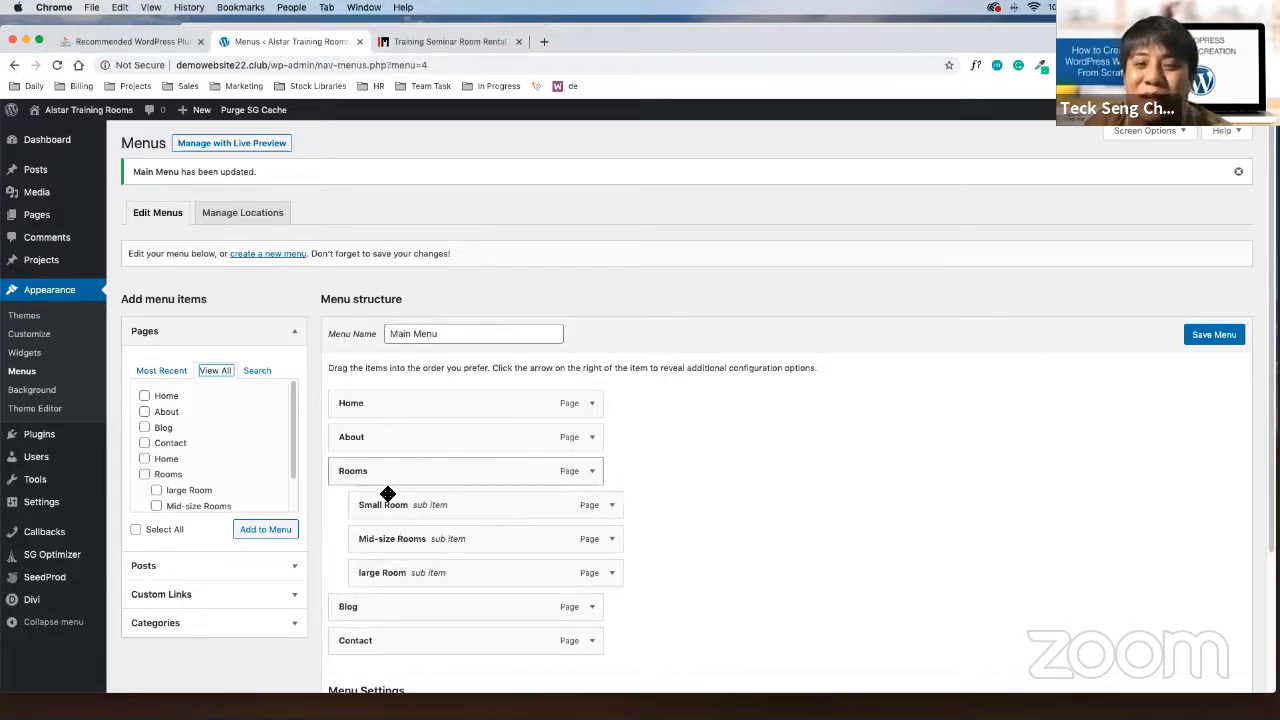
{"action": "left_click", "coordinate": [813, 684]}
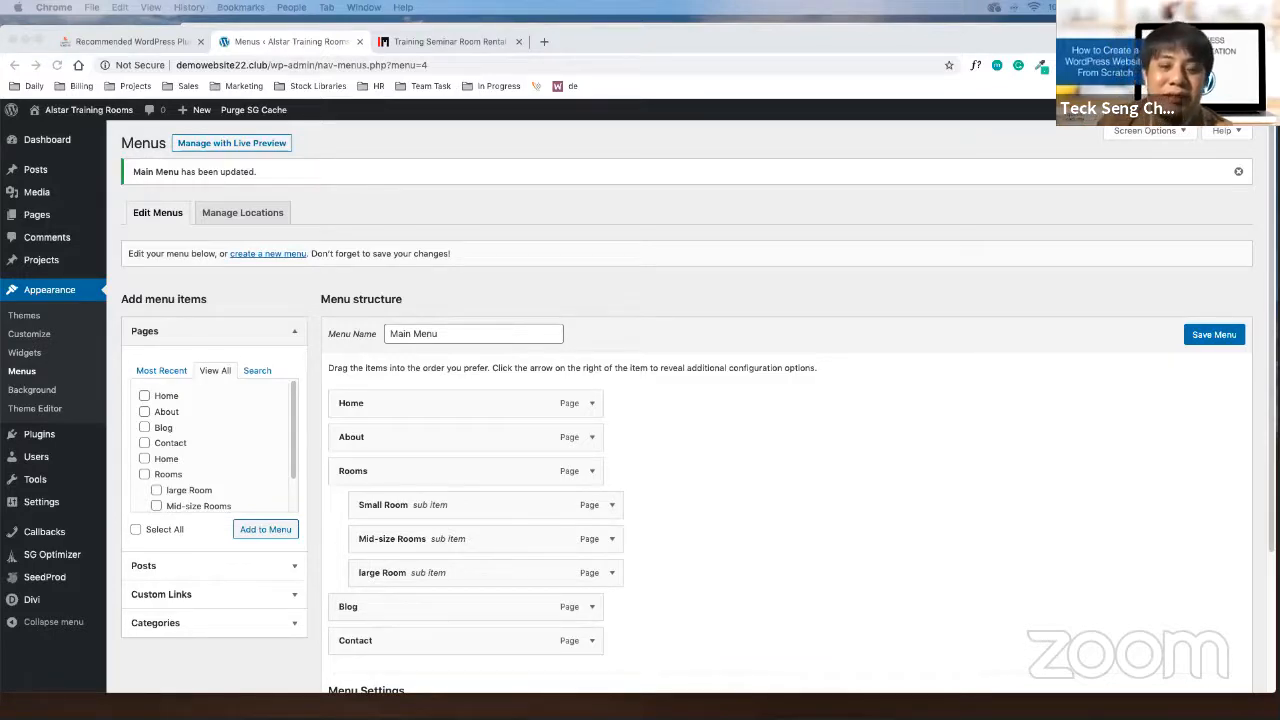
Nest large Room one level deeper under Mid-size Rooms and save again
{"action": "key", "text": "ctrl+Up"}
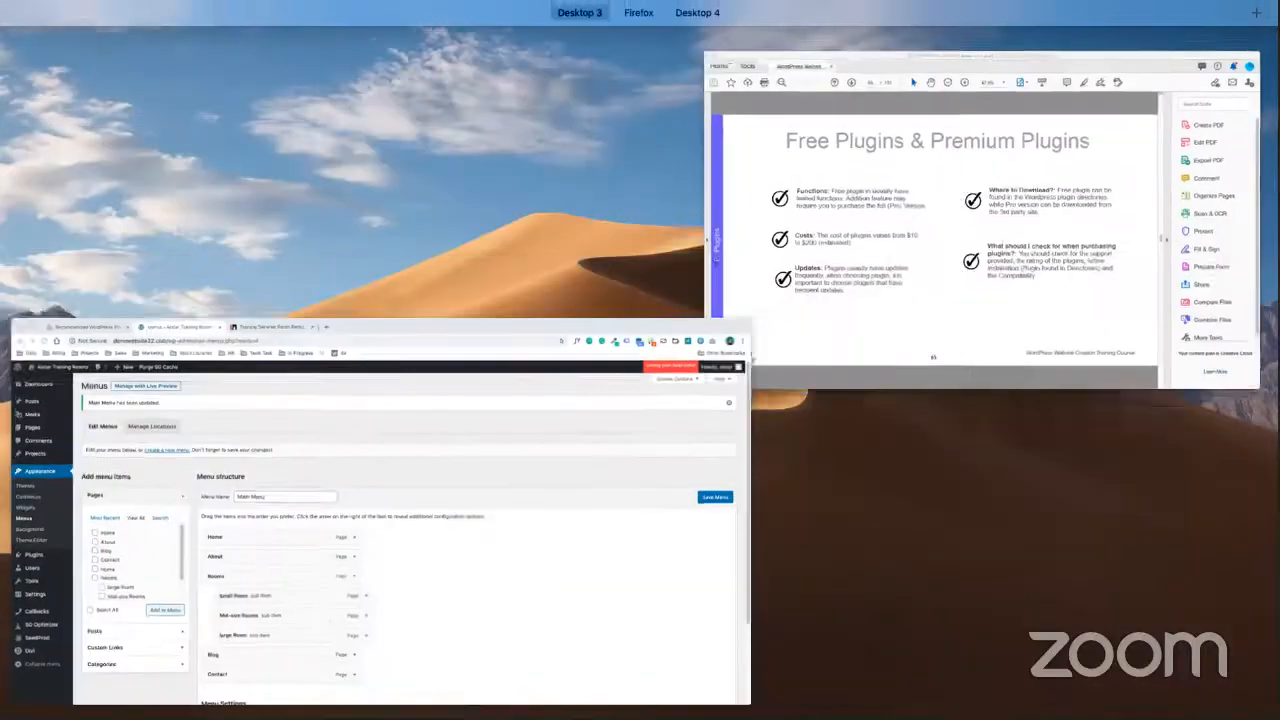
{"action": "key", "text": "ctrl+Up"}
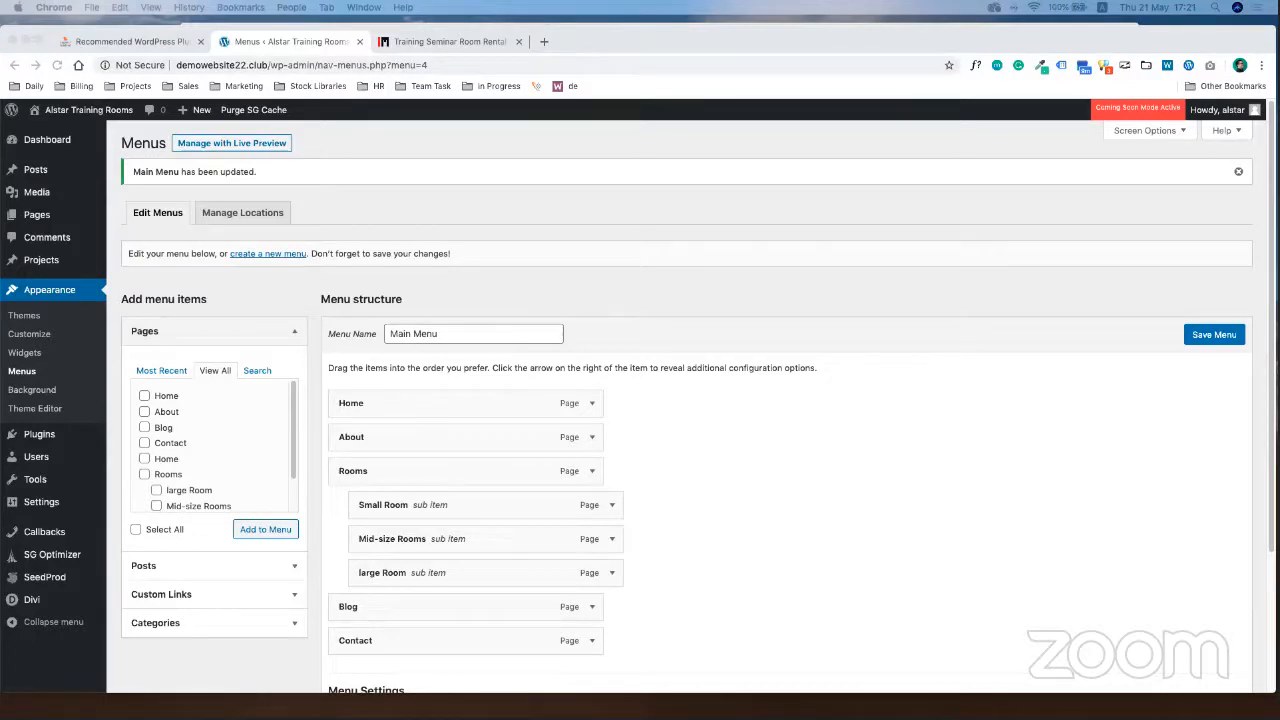
{"action": "left_click", "coordinate": [659, 580]}
{"action": "left_click_drag", "start_coordinate": [447, 573], "coordinate": [482, 573]}
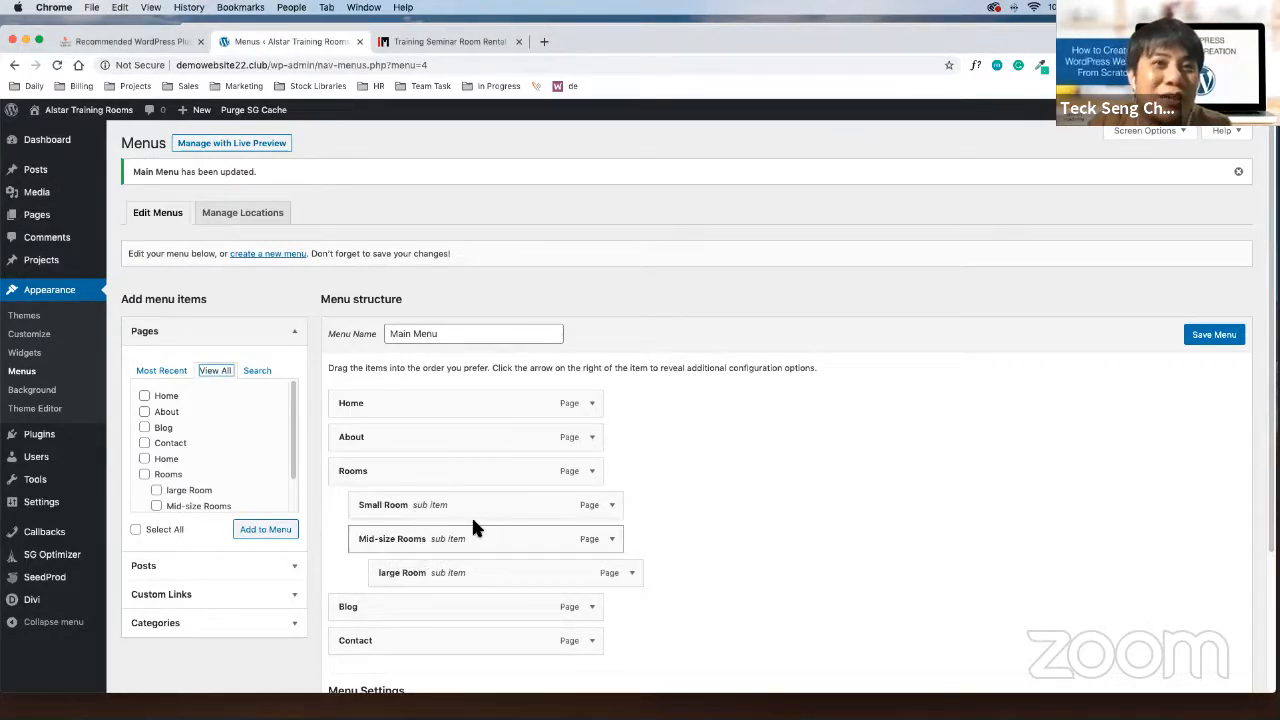
{"action": "left_click", "coordinate": [1210, 340]}
{"action": "mouse_move", "coordinate": [115, 113]}
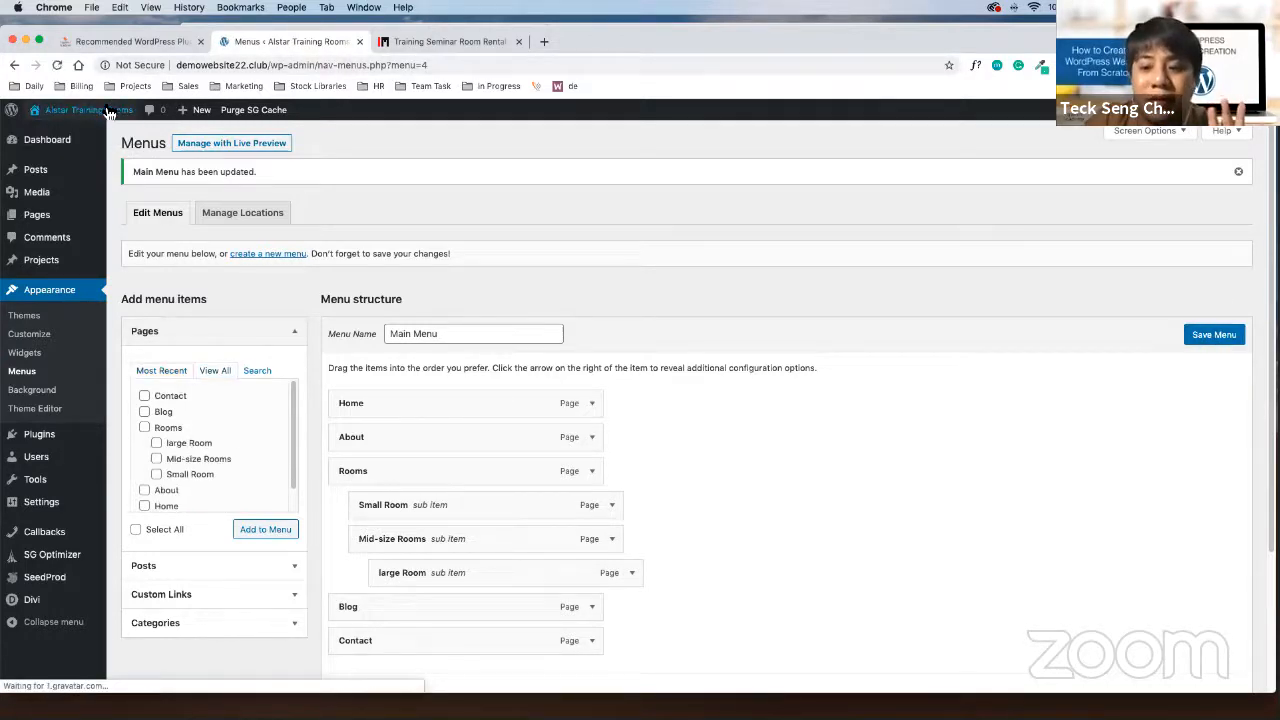
Assign Main Menu to the Primary Menu display location and save it
{"action": "left_click", "coordinate": [110, 113]}
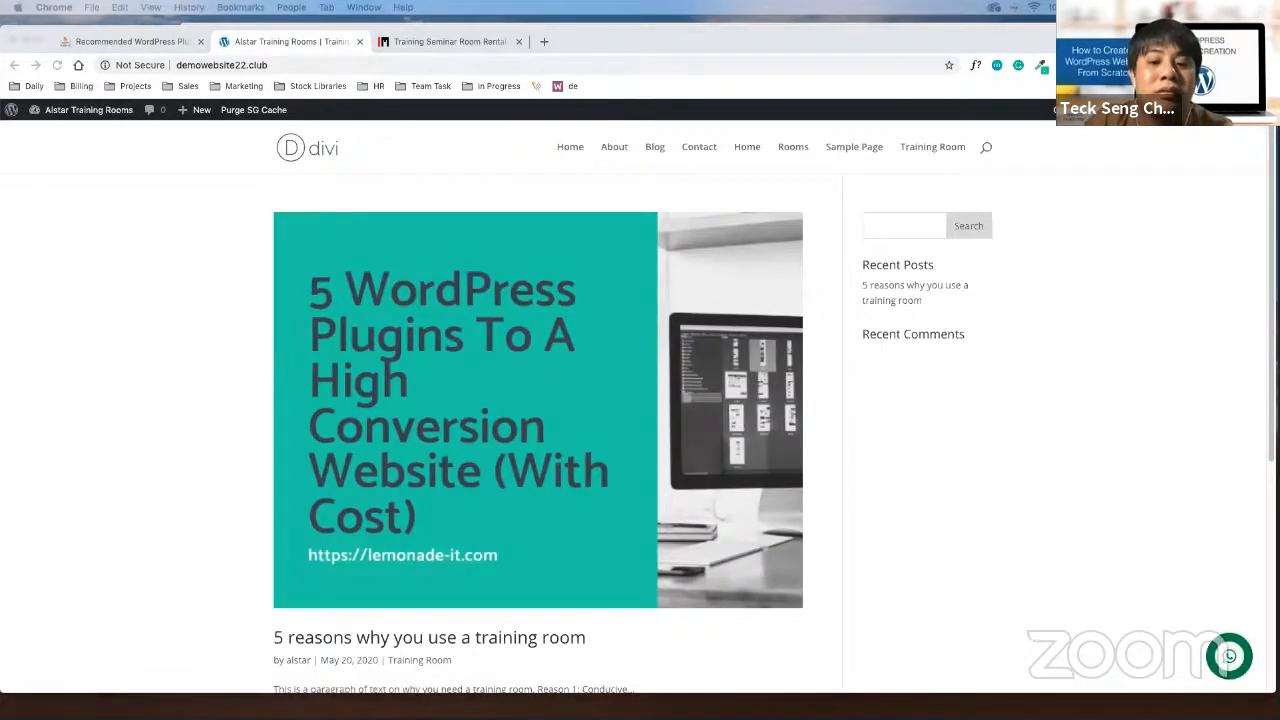
{"action": "left_click", "coordinate": [1050, 660]}
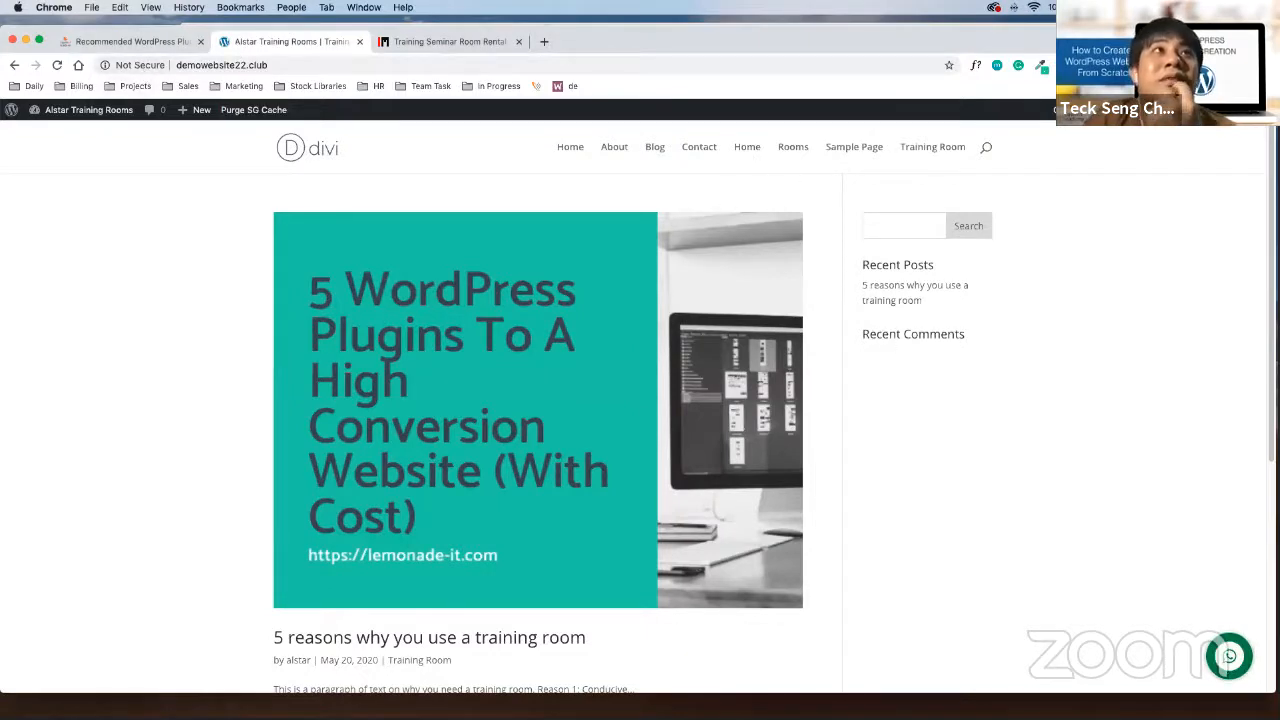
{"action": "left_click", "coordinate": [15, 63]}
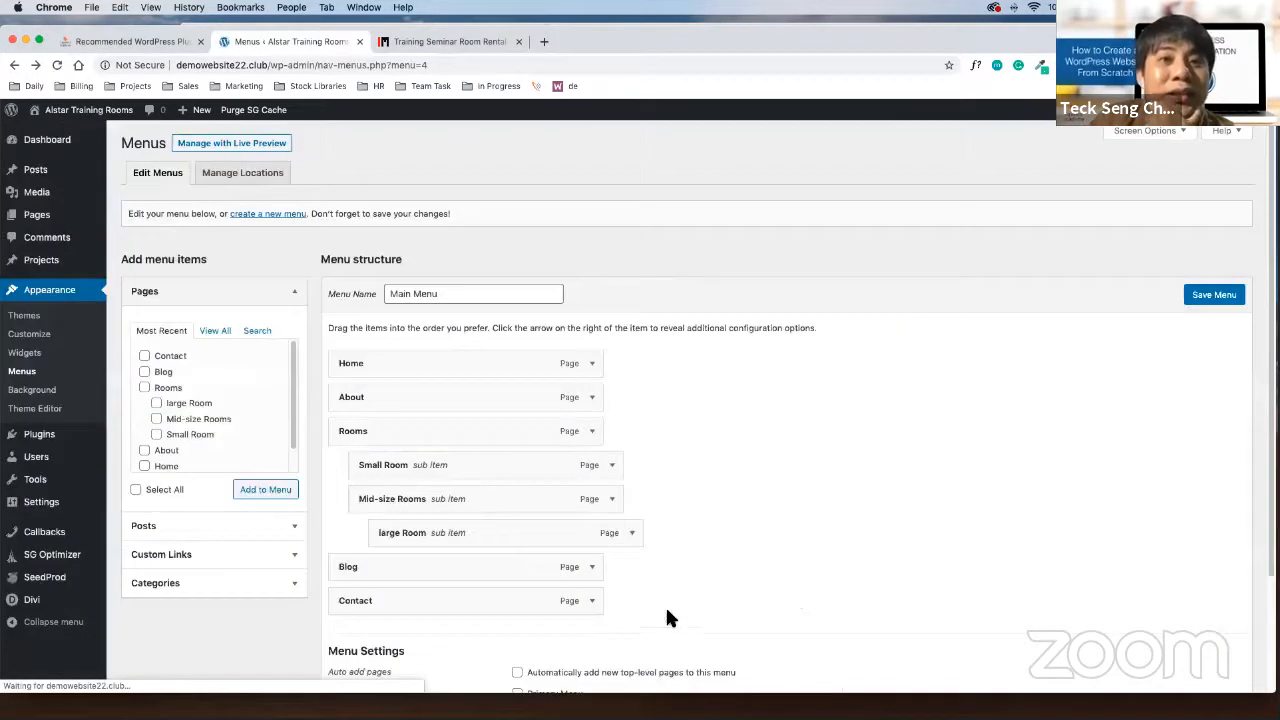
{"action": "left_click", "coordinate": [558, 678]}
{"action": "left_click", "coordinate": [1218, 285]}
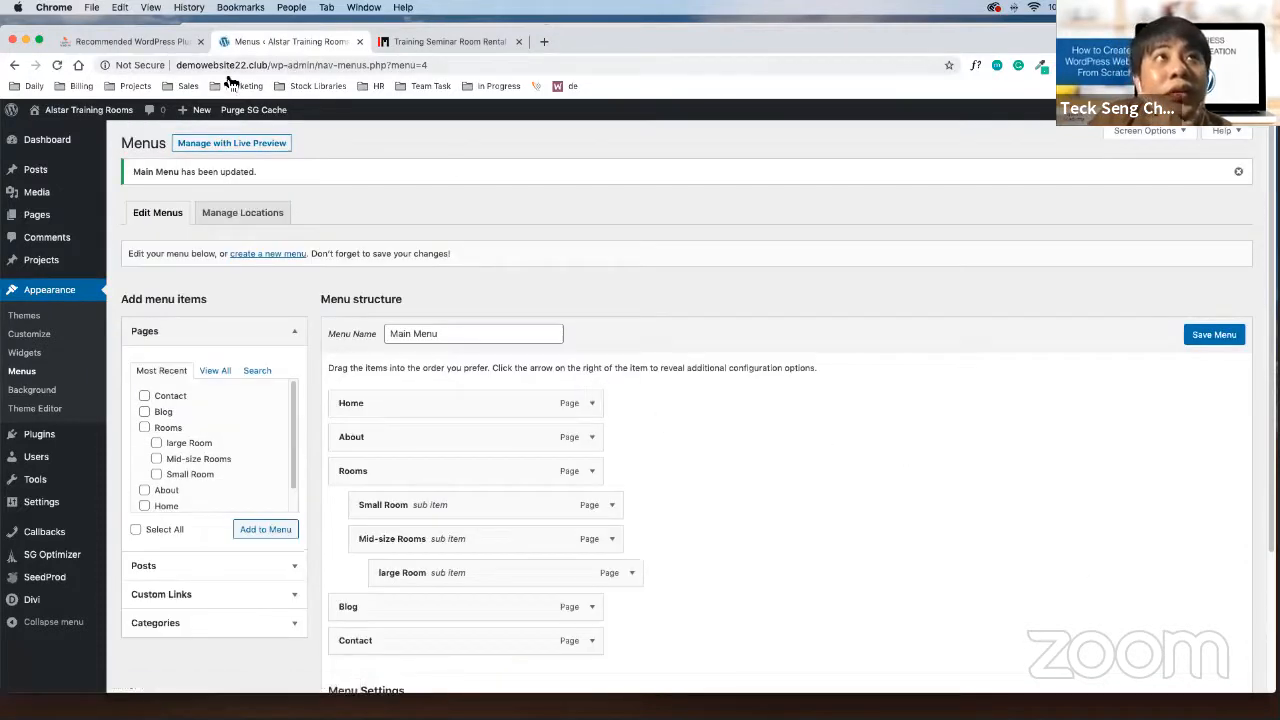
View the live site to check the new header menu
{"action": "left_click", "coordinate": [84, 114]}
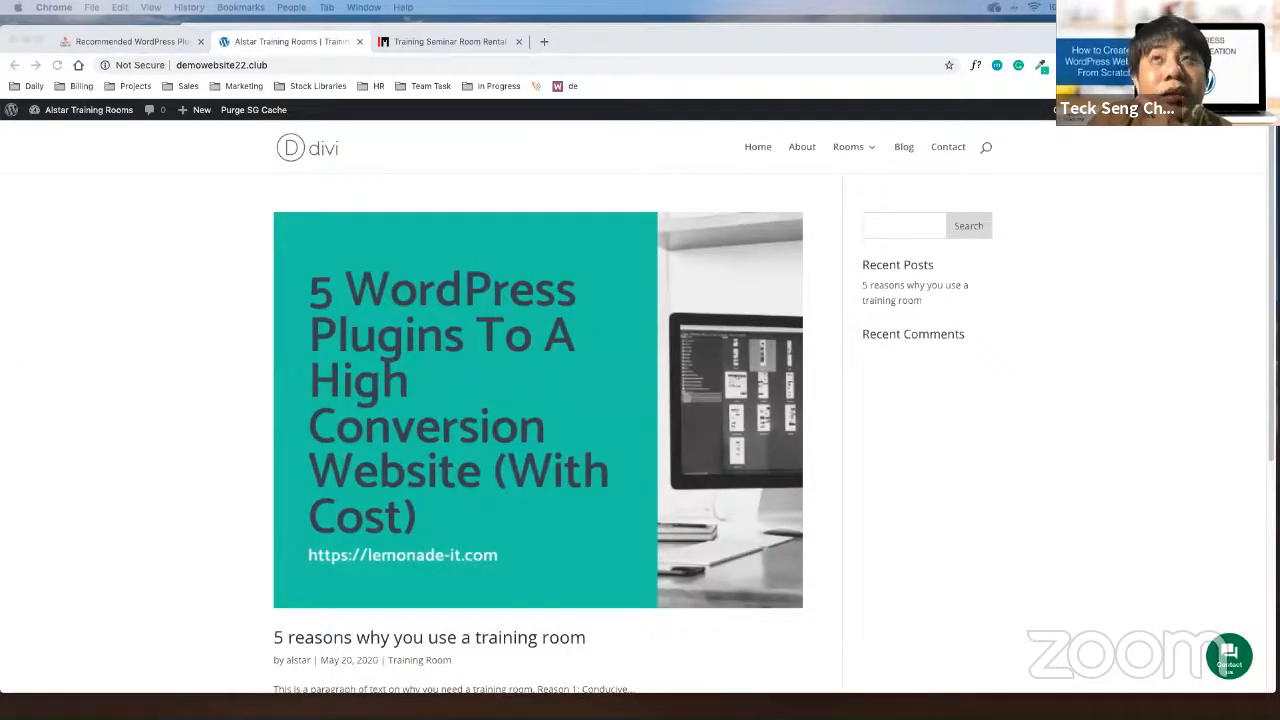
{"action": "mouse_move", "coordinate": [866, 163]}
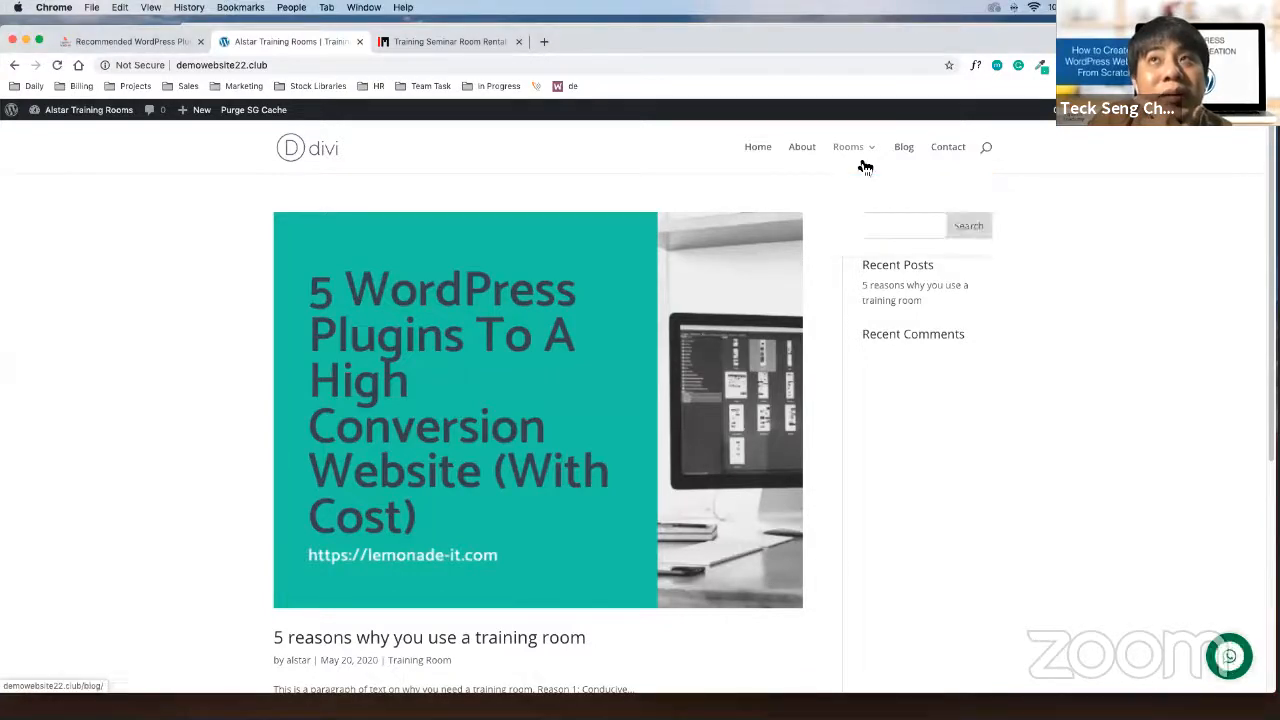
{"action": "mouse_move", "coordinate": [909, 169]}
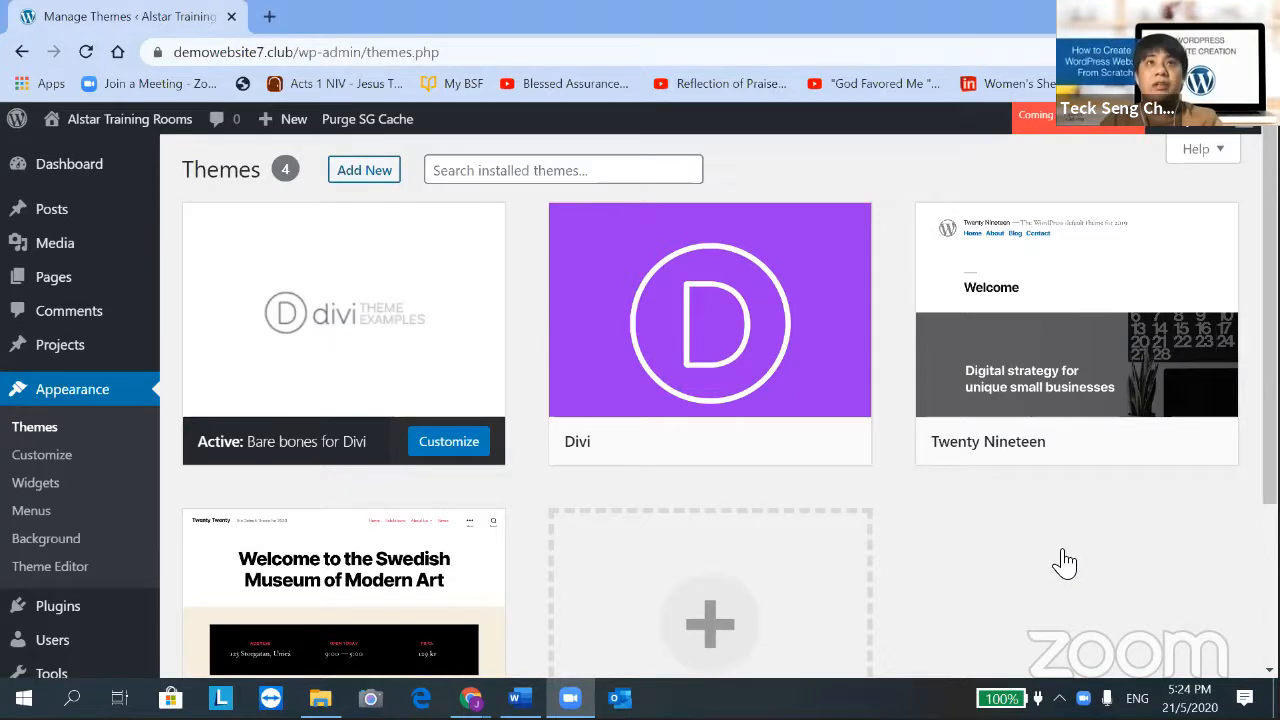
Go from the Appearance themes overview to the Menus editor
{"action": "mouse_move", "coordinate": [770, 345]}
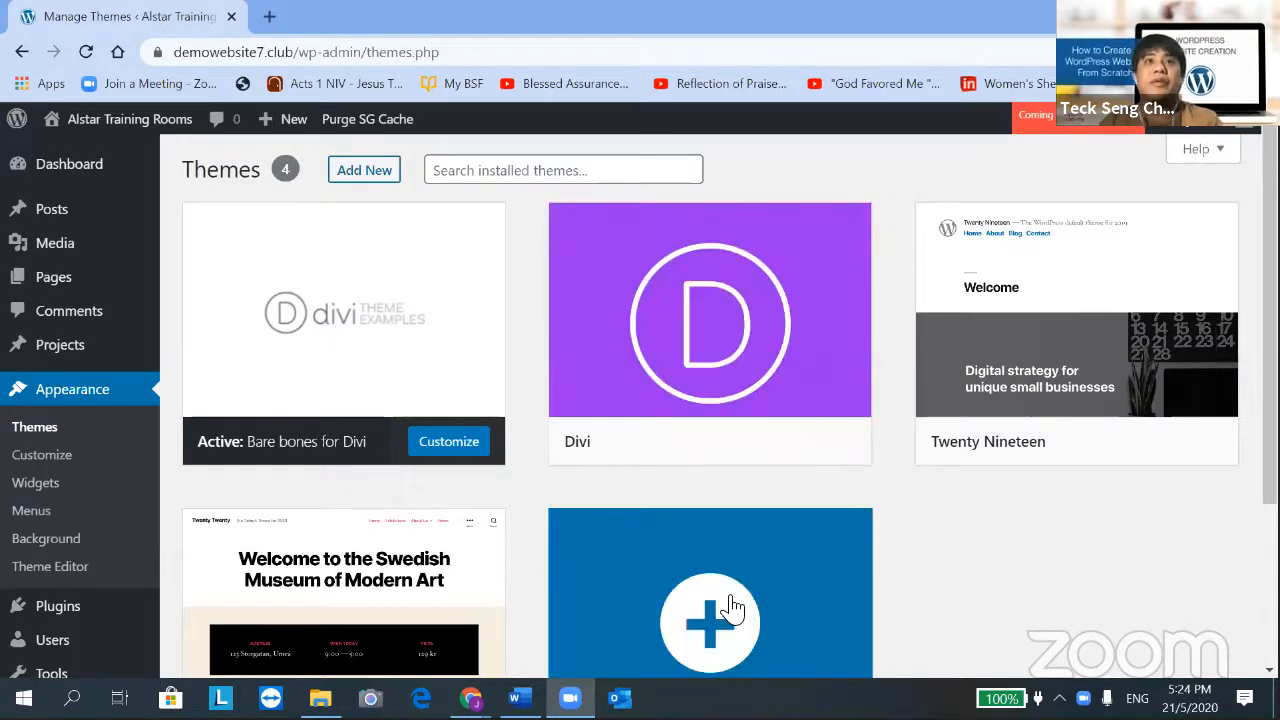
{"action": "mouse_move", "coordinate": [598, 680]}
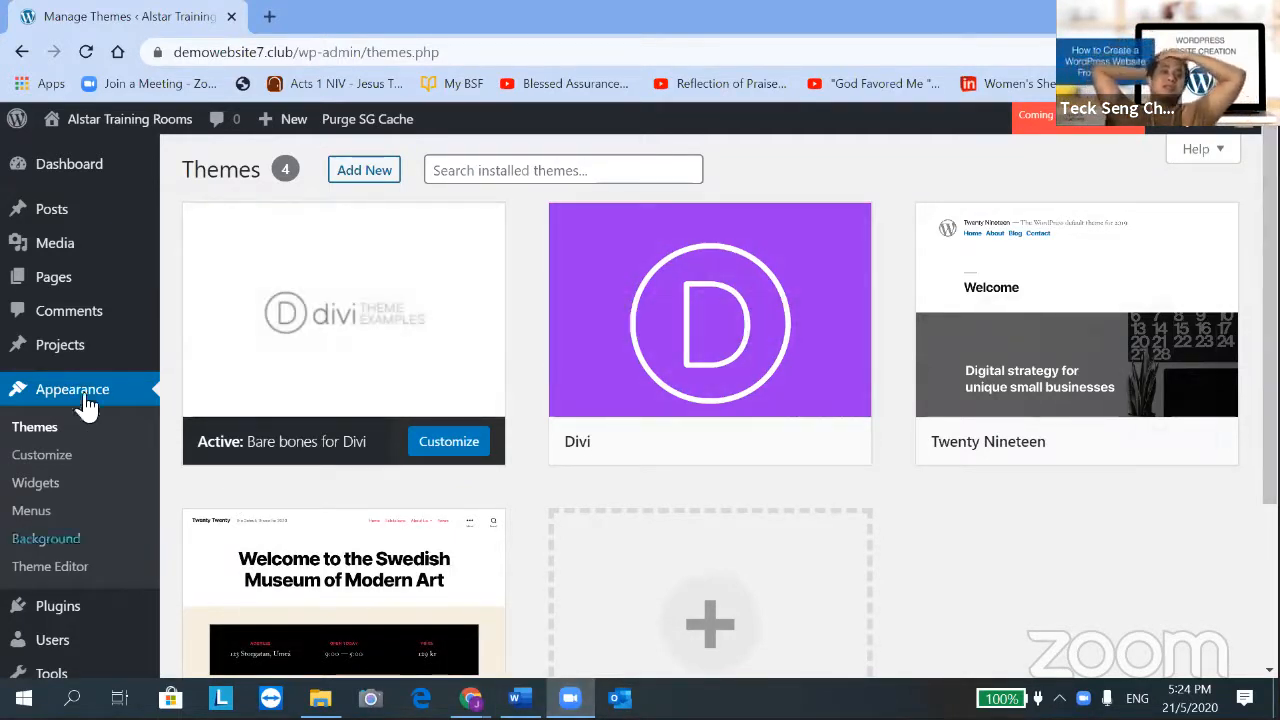
{"action": "left_click", "coordinate": [127, 398]}
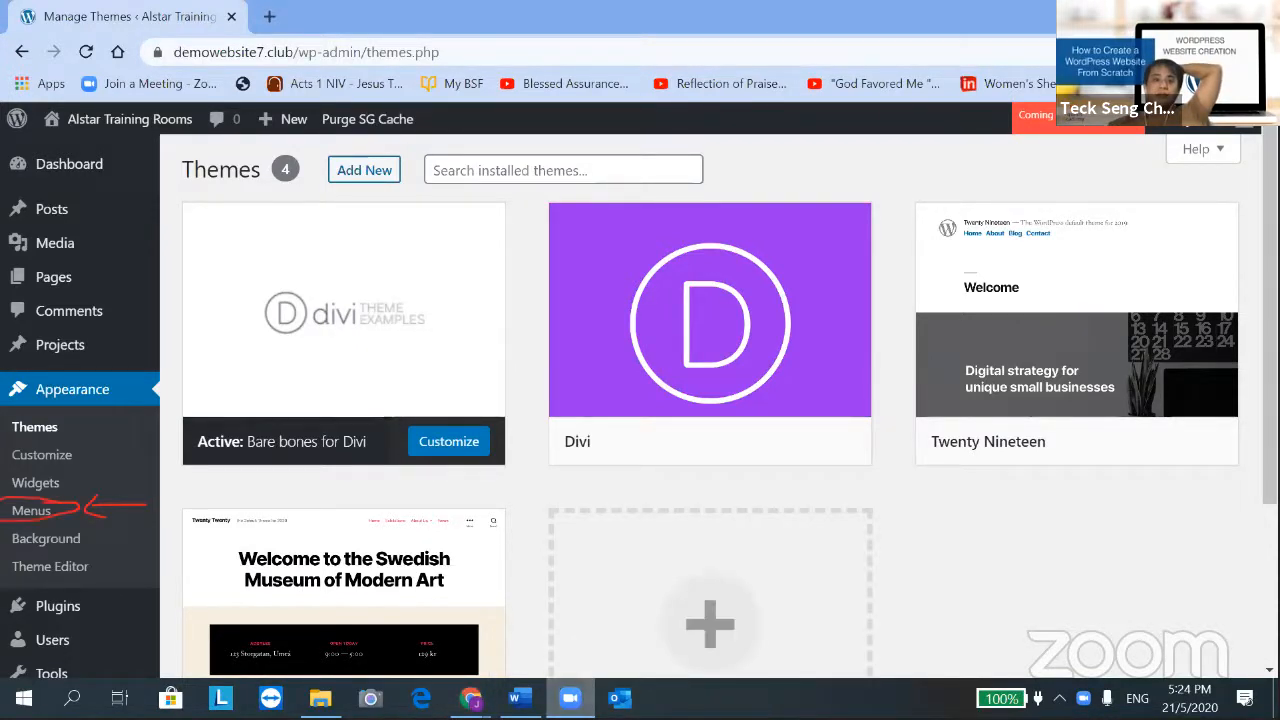
{"action": "scroll", "coordinate": [858, 405], "scroll_direction": "down", "scroll_amount": 1}
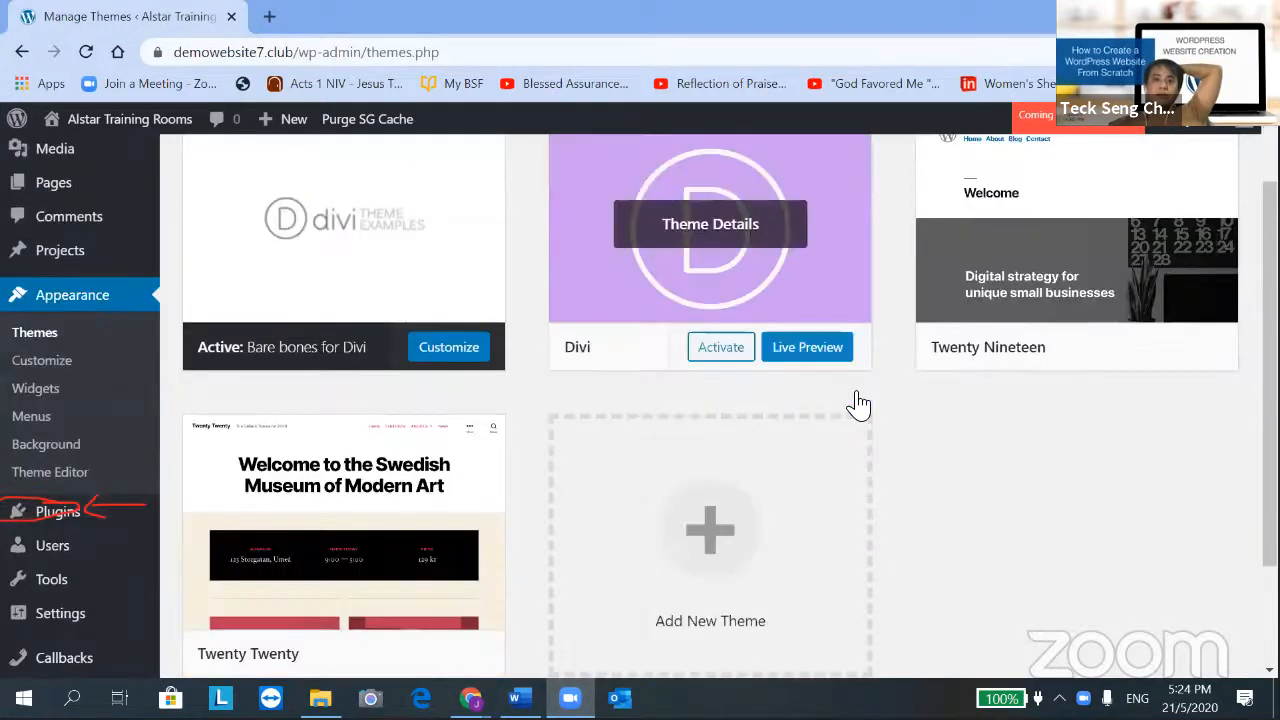
{"action": "scroll", "coordinate": [858, 405], "scroll_direction": "down", "scroll_amount": 2}
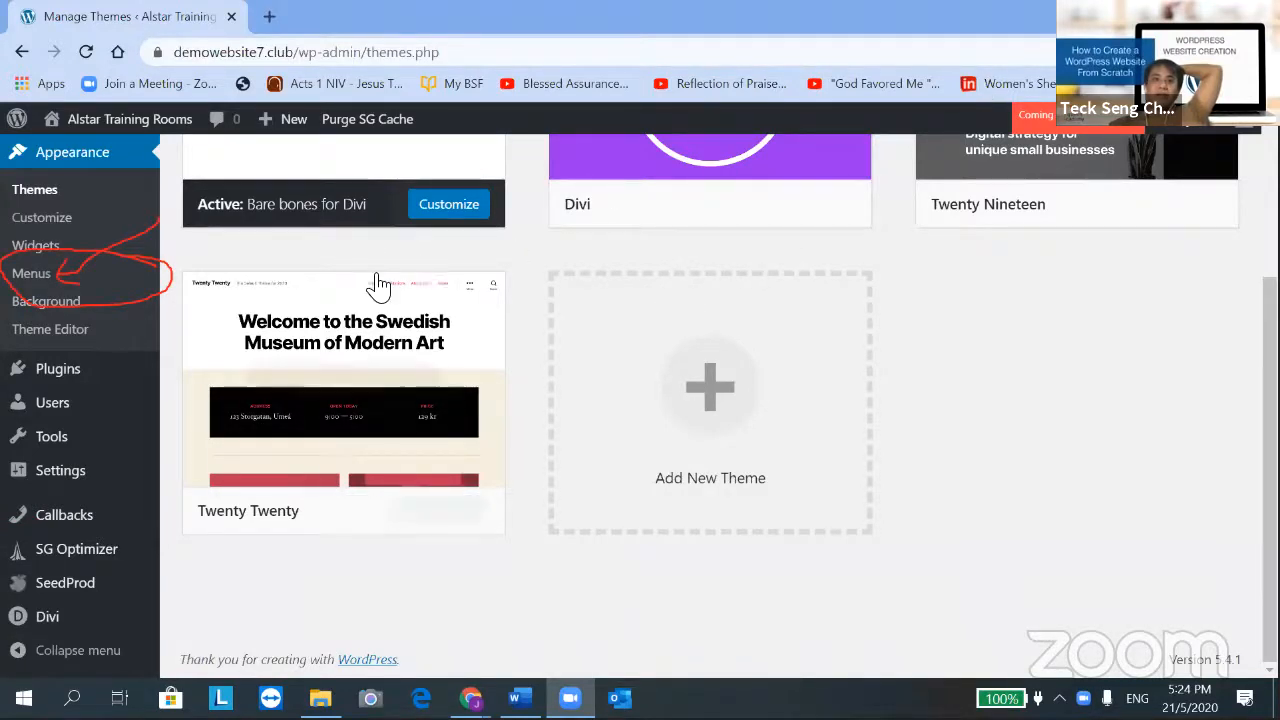
{"action": "mouse_move", "coordinate": [408, 333]}
{"action": "left_click", "coordinate": [40, 280]}
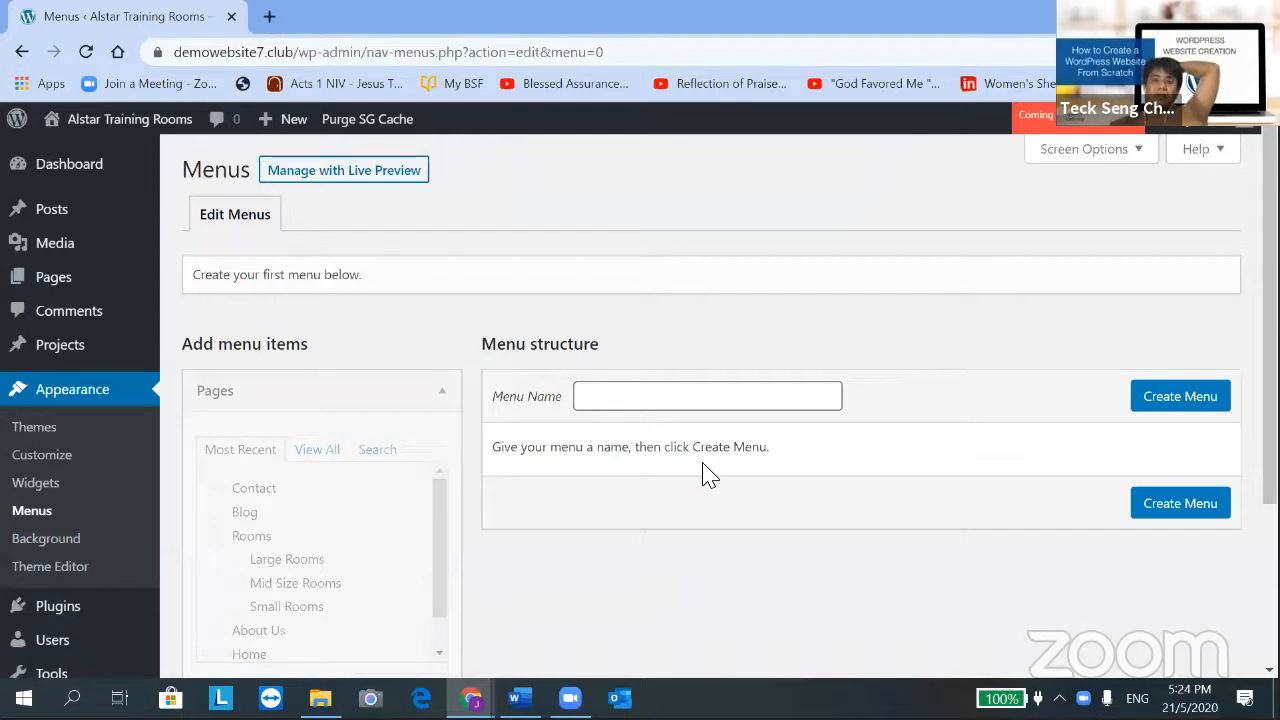
Create a new menu named 'Main Menu'
{"action": "left_click", "coordinate": [588, 402]}
{"action": "type", "text": "Ma"}
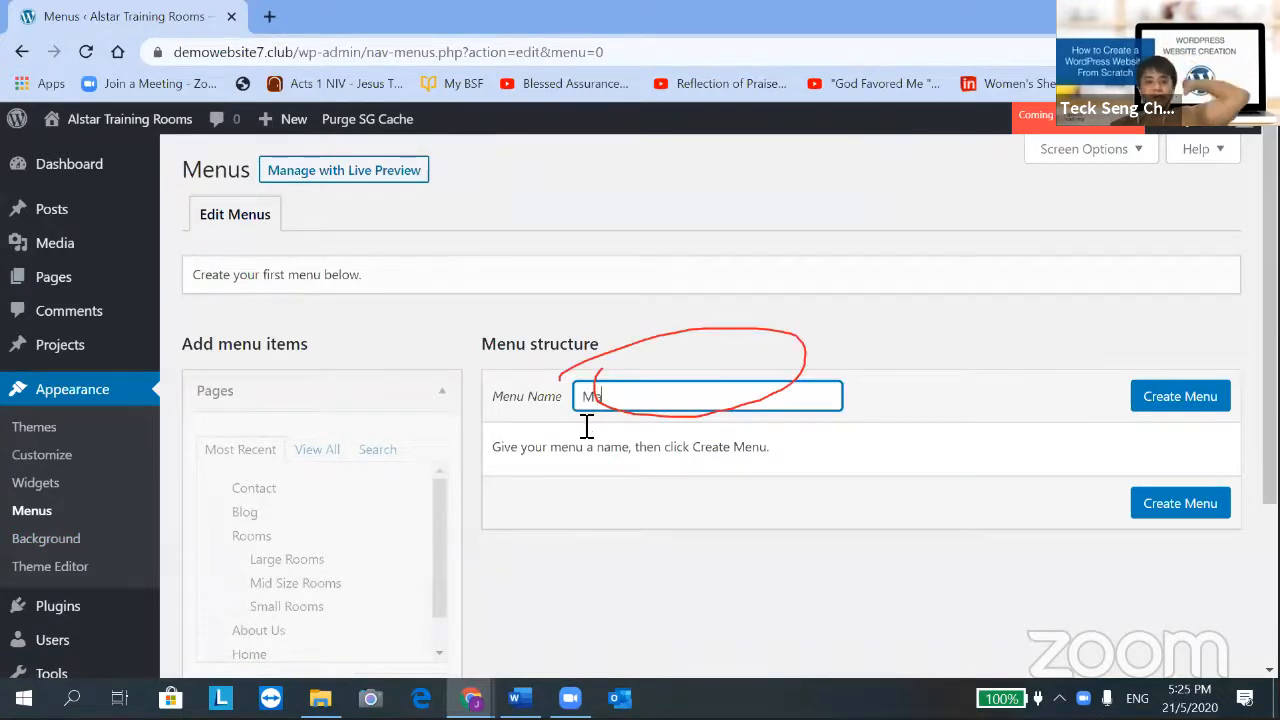
{"action": "type", "text": "in Menu"}
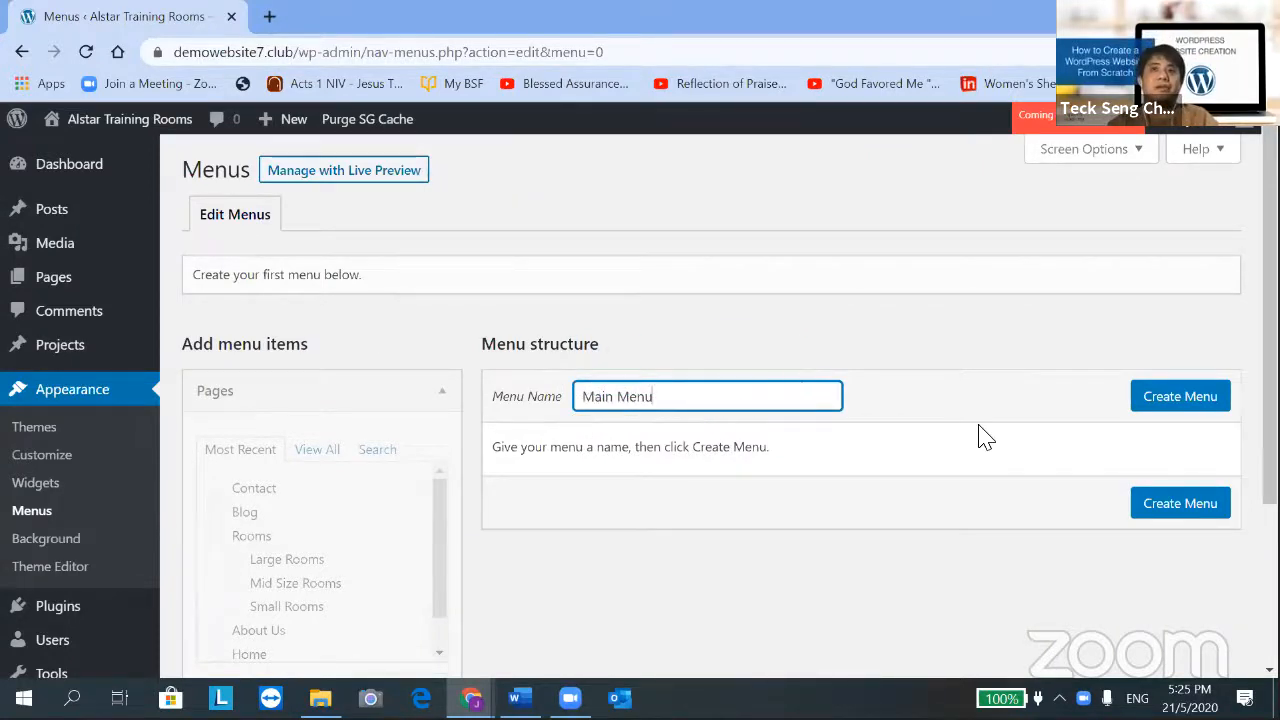
{"action": "left_click", "coordinate": [1165, 397]}
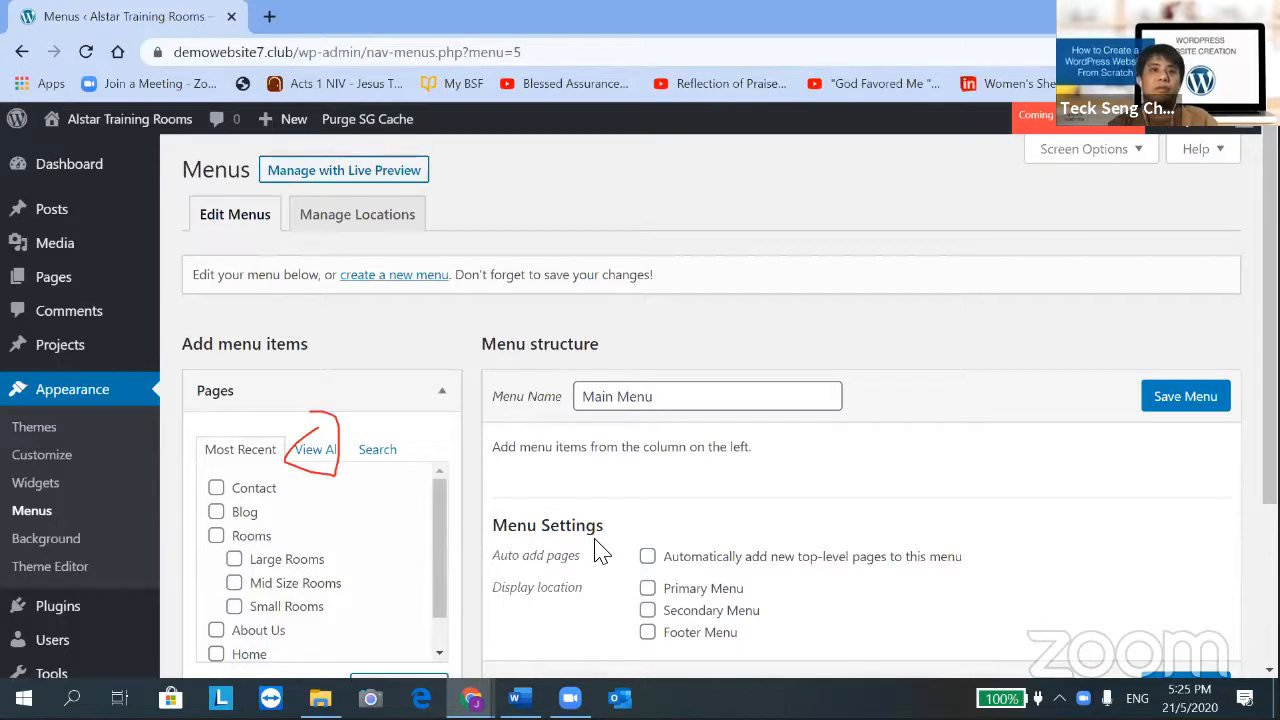
Add the Home page to Main Menu from the View All pages list
{"action": "left_click", "coordinate": [307, 450]}
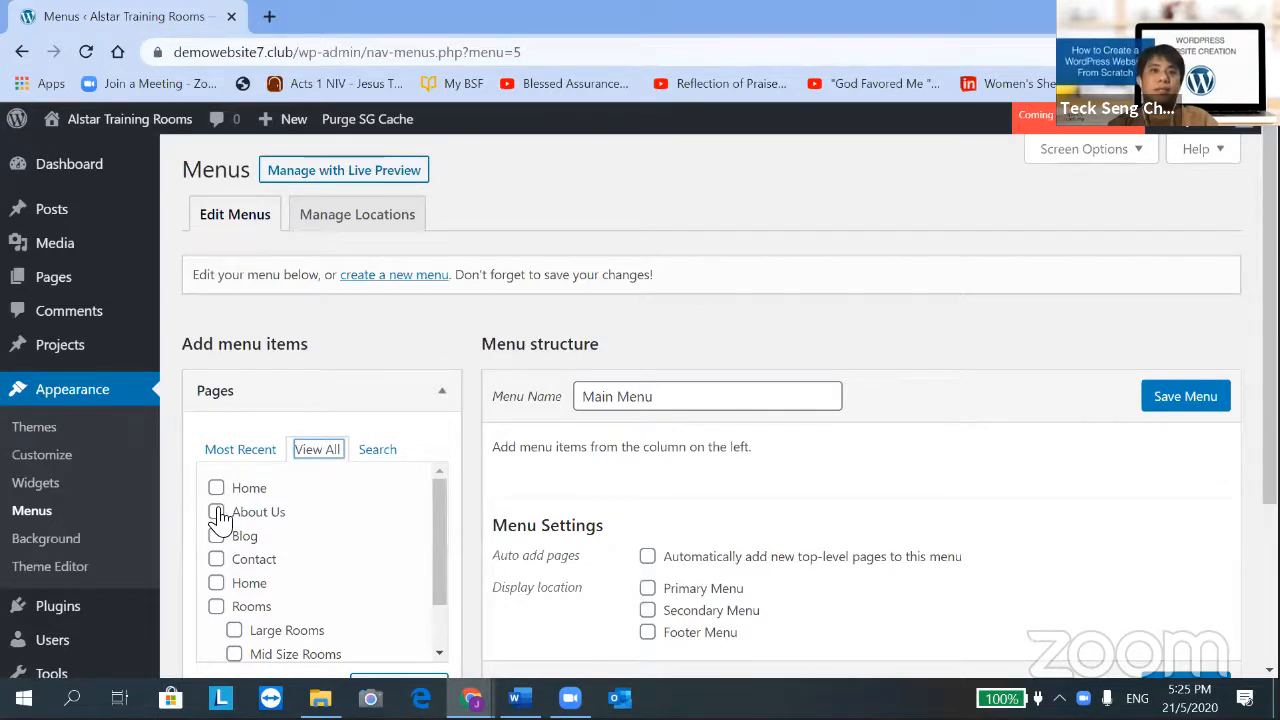
{"action": "left_click", "coordinate": [217, 585]}
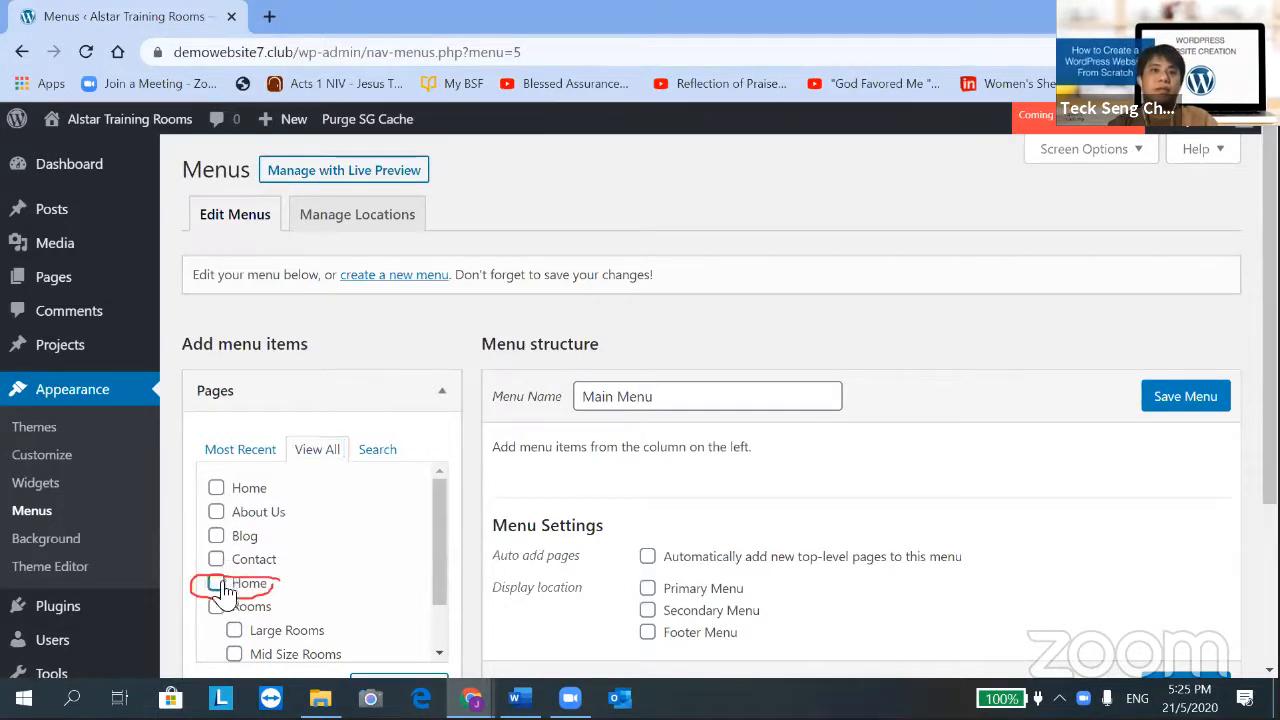
{"action": "scroll", "coordinate": [437, 528], "scroll_direction": "down", "scroll_amount": 2}
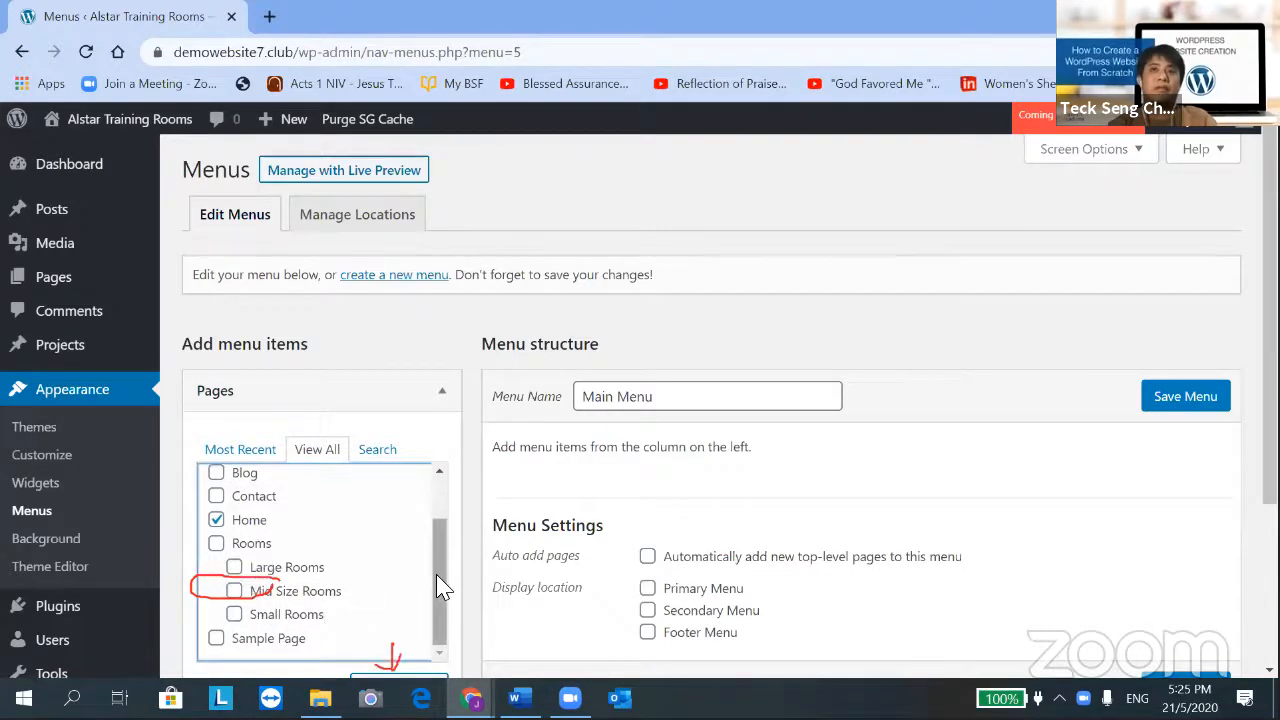
{"action": "scroll", "coordinate": [430, 580], "scroll_direction": "down", "scroll_amount": 2}
{"action": "left_click", "coordinate": [360, 500]}
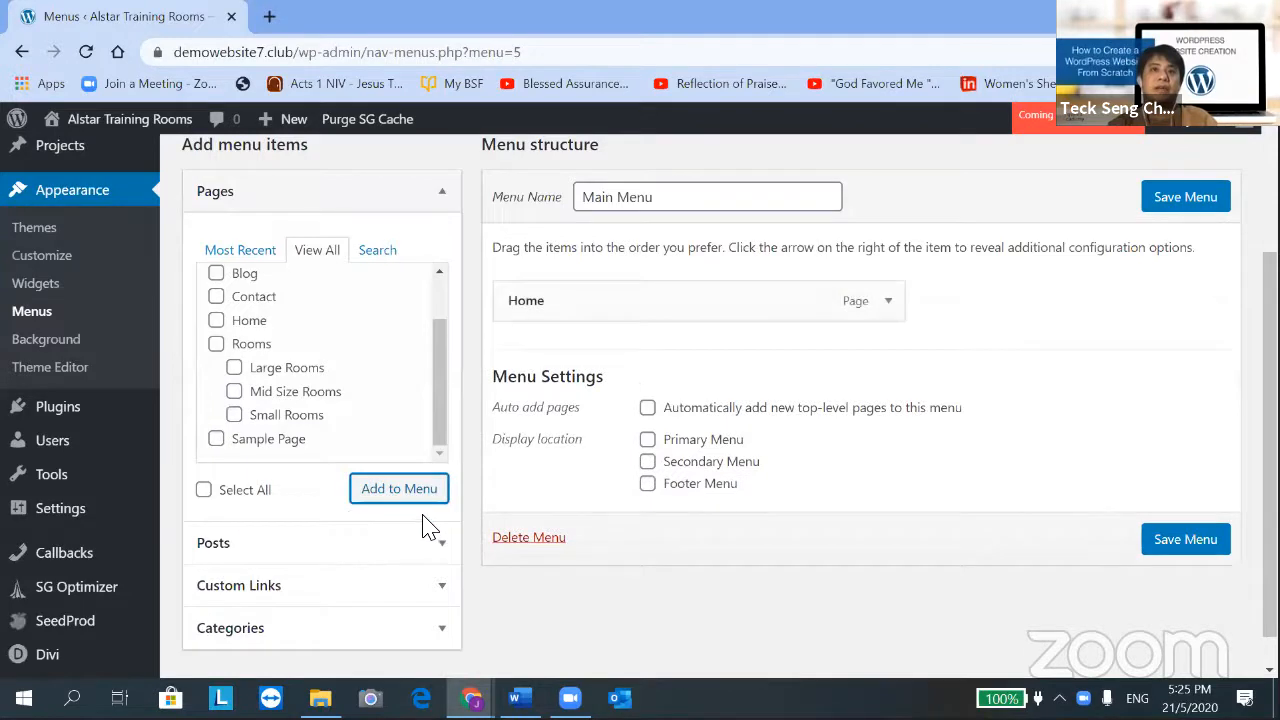
{"action": "scroll", "coordinate": [245, 330], "scroll_direction": "up", "scroll_amount": 1}
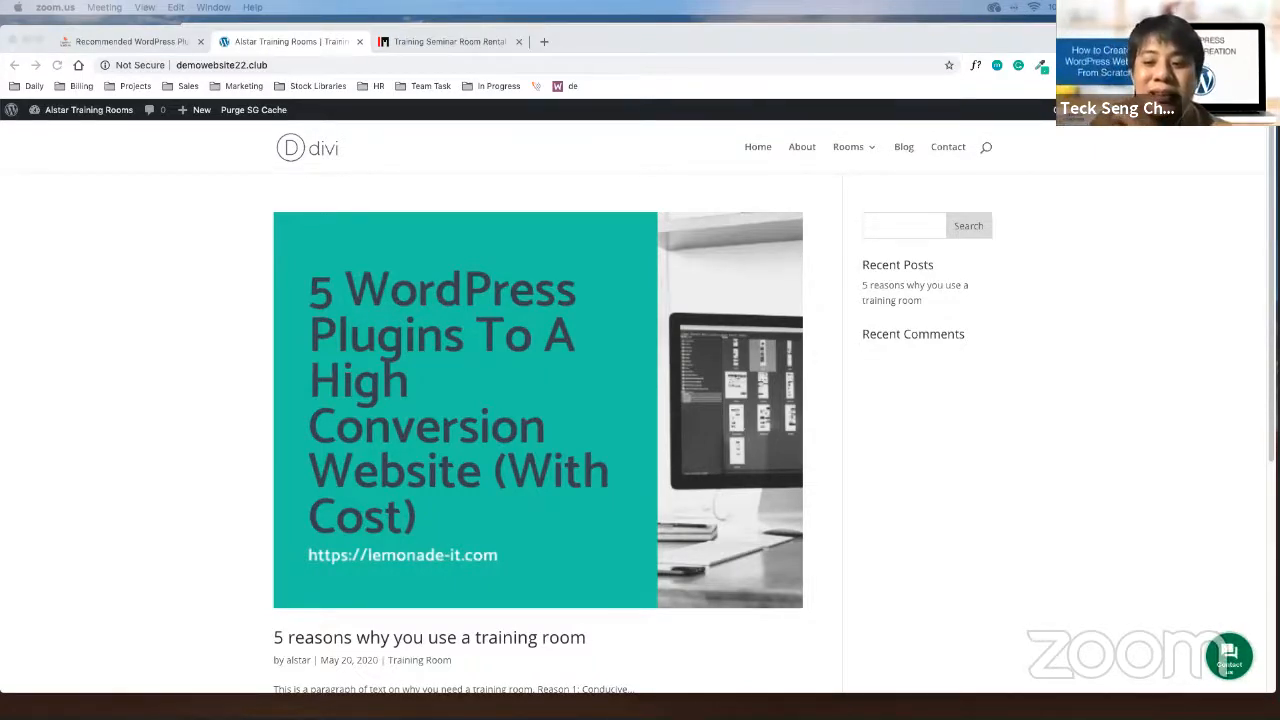
Untick Primary Menu as Main Menu's display location in the menu editor
{"action": "left_click", "coordinate": [929, 173]}
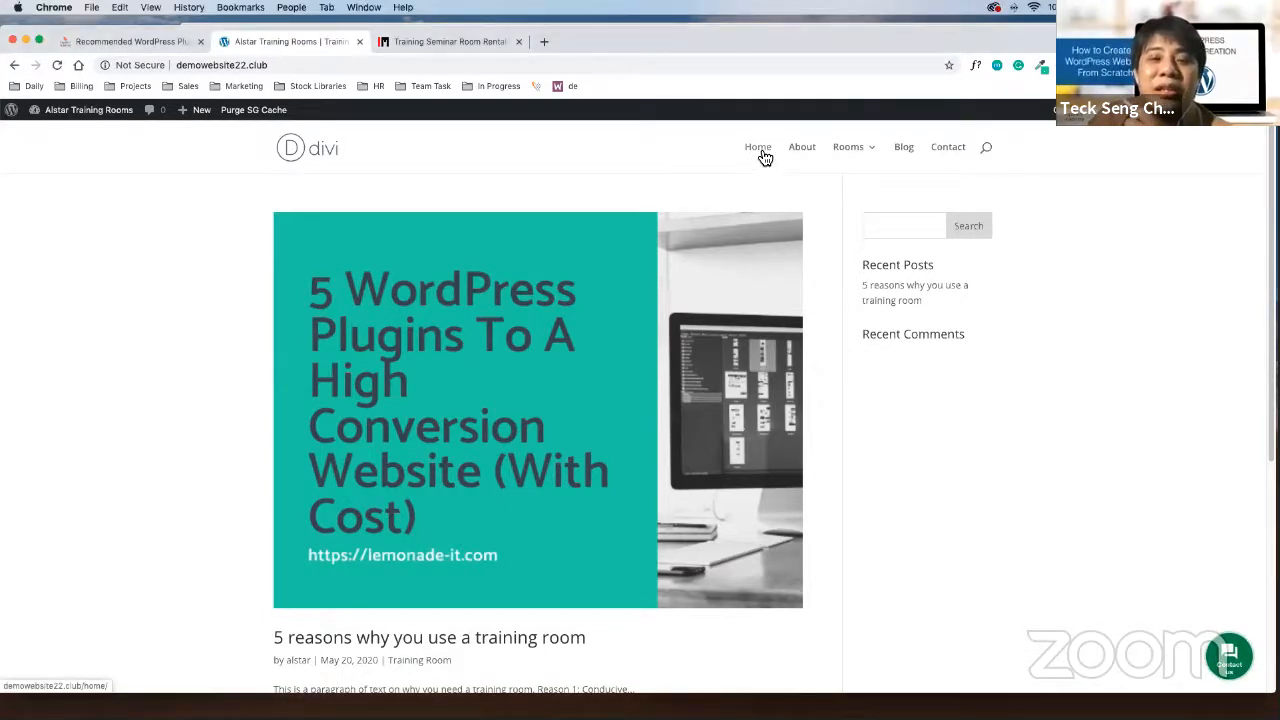
{"action": "left_click", "coordinate": [14, 66]}
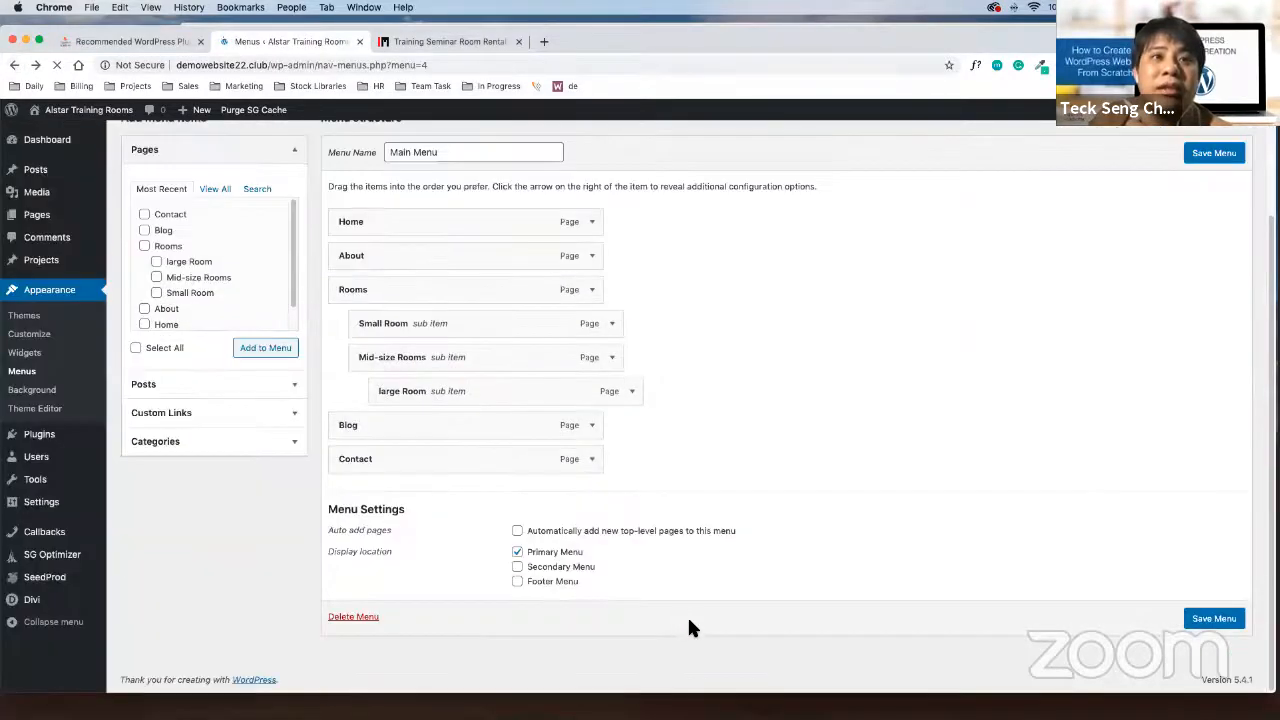
{"action": "left_click", "coordinate": [517, 552]}
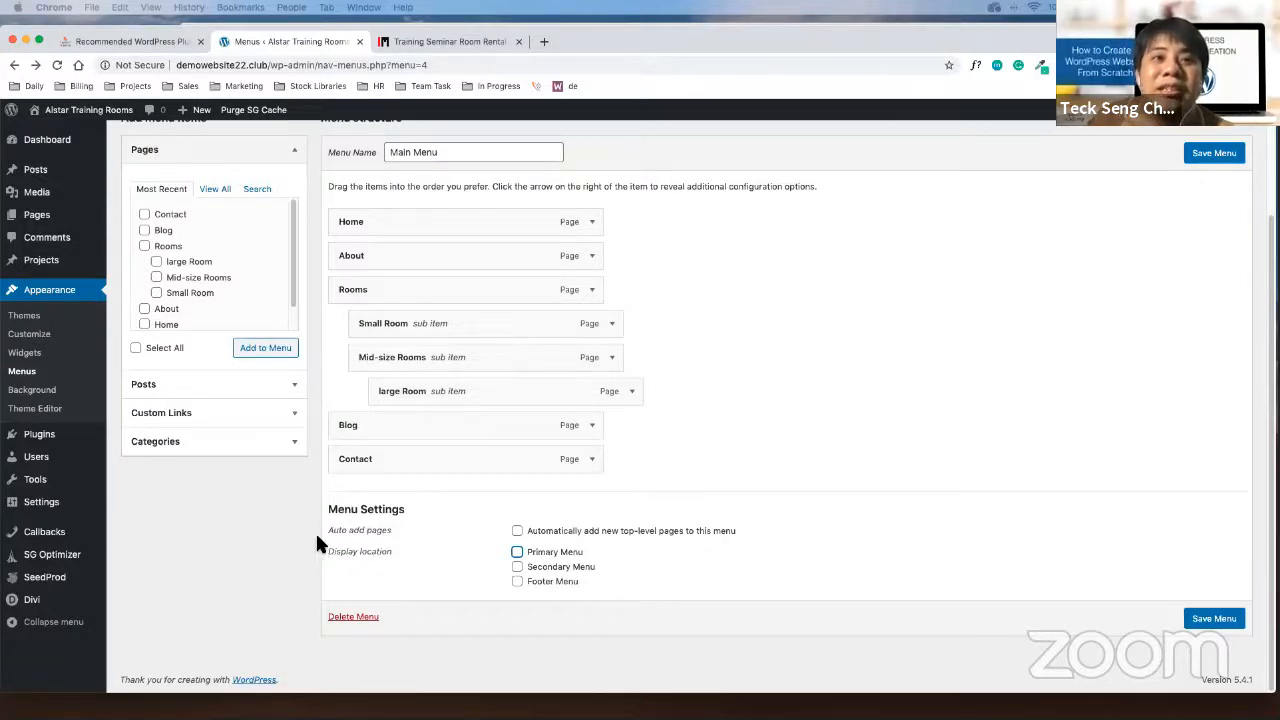
Switch to the Training Seminar Room Rental browser tab
{"action": "left_click_drag", "start_coordinate": [317, 539], "coordinate": [748, 614]}
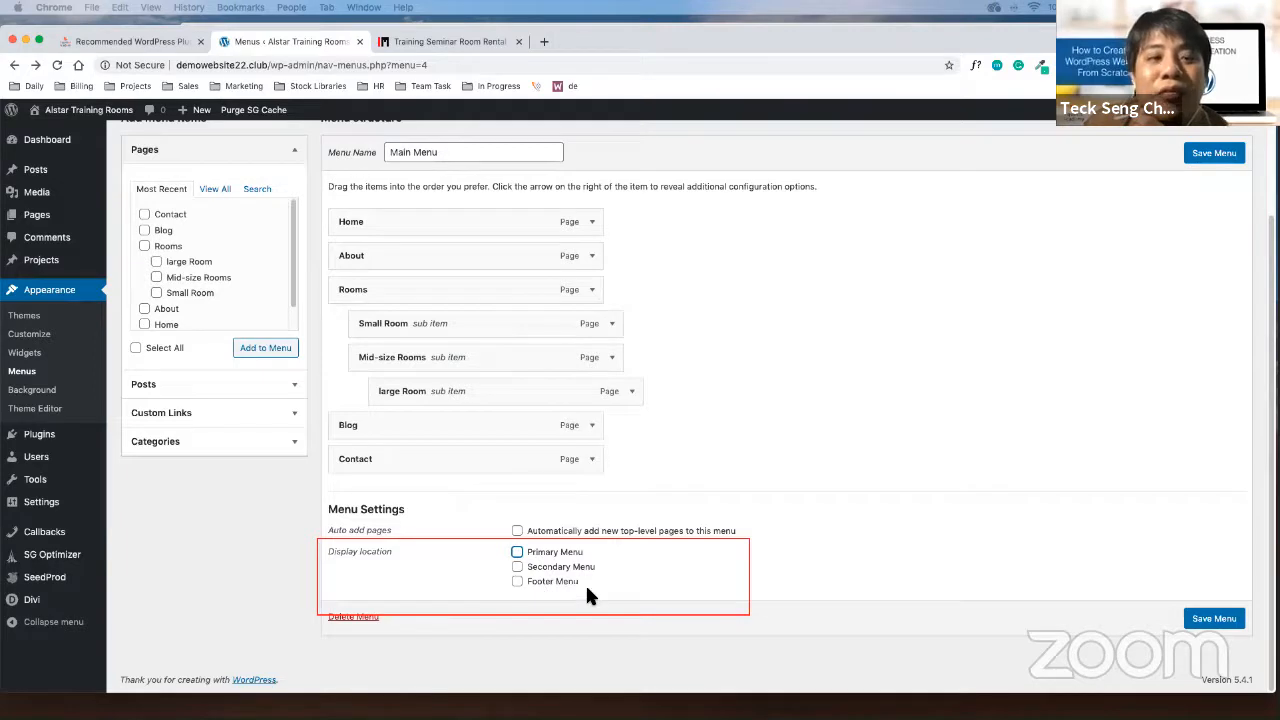
{"action": "left_click", "coordinate": [801, 95]}
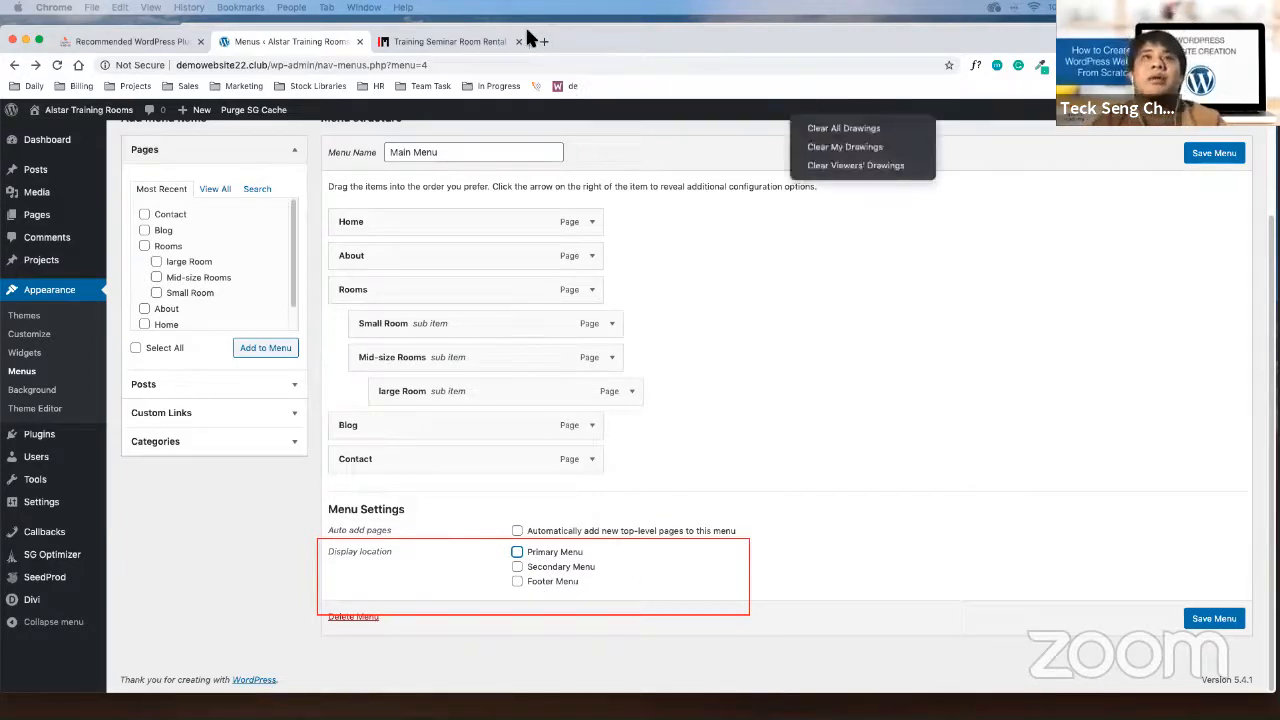
{"action": "left_click", "coordinate": [467, 48]}
{"action": "left_click", "coordinate": [434, 104]}
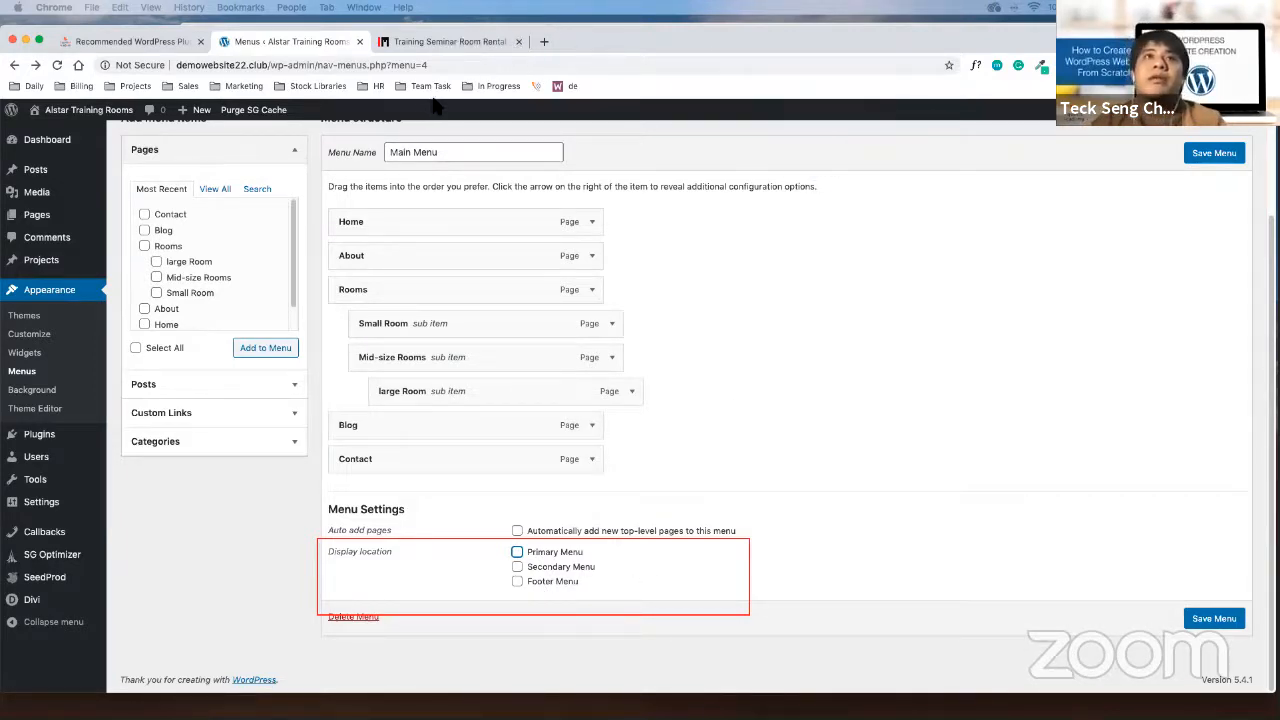
{"action": "left_click", "coordinate": [471, 39]}
Load lemonade-it.com and browse its navigation as an example
{"action": "left_click", "coordinate": [467, 62]}
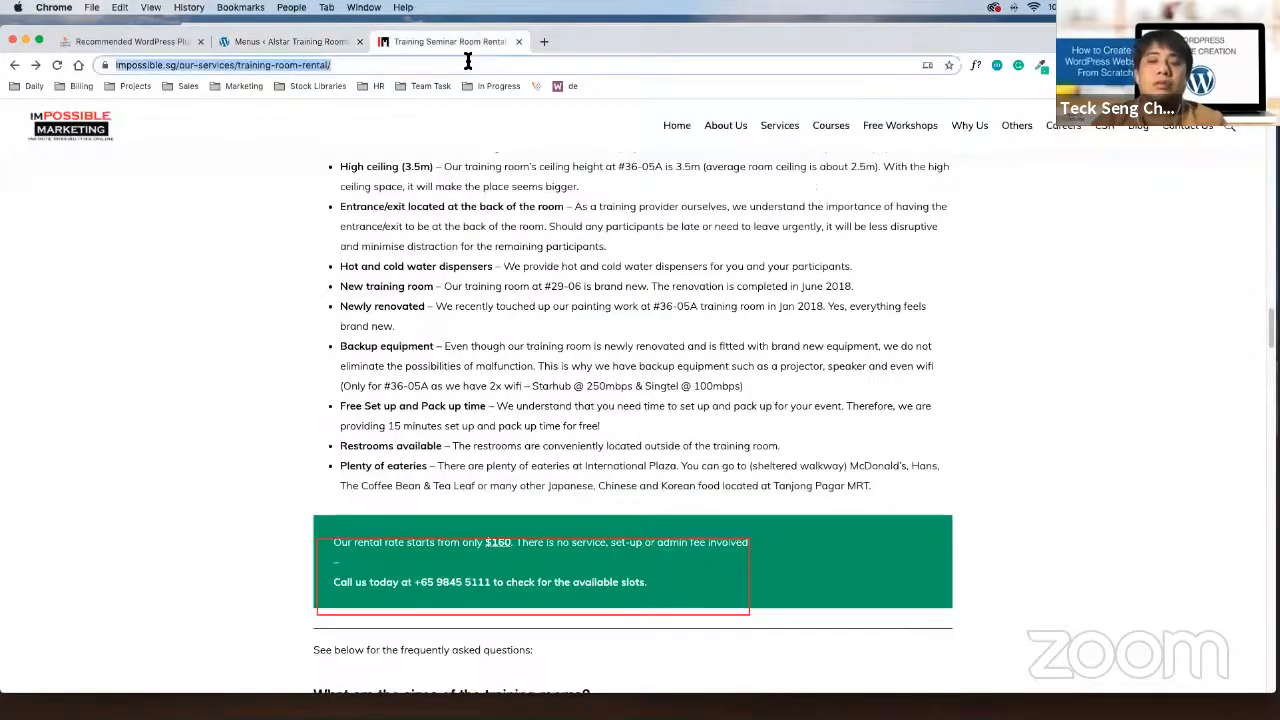
{"action": "type", "text": "le"}
{"action": "key", "text": "Return"}
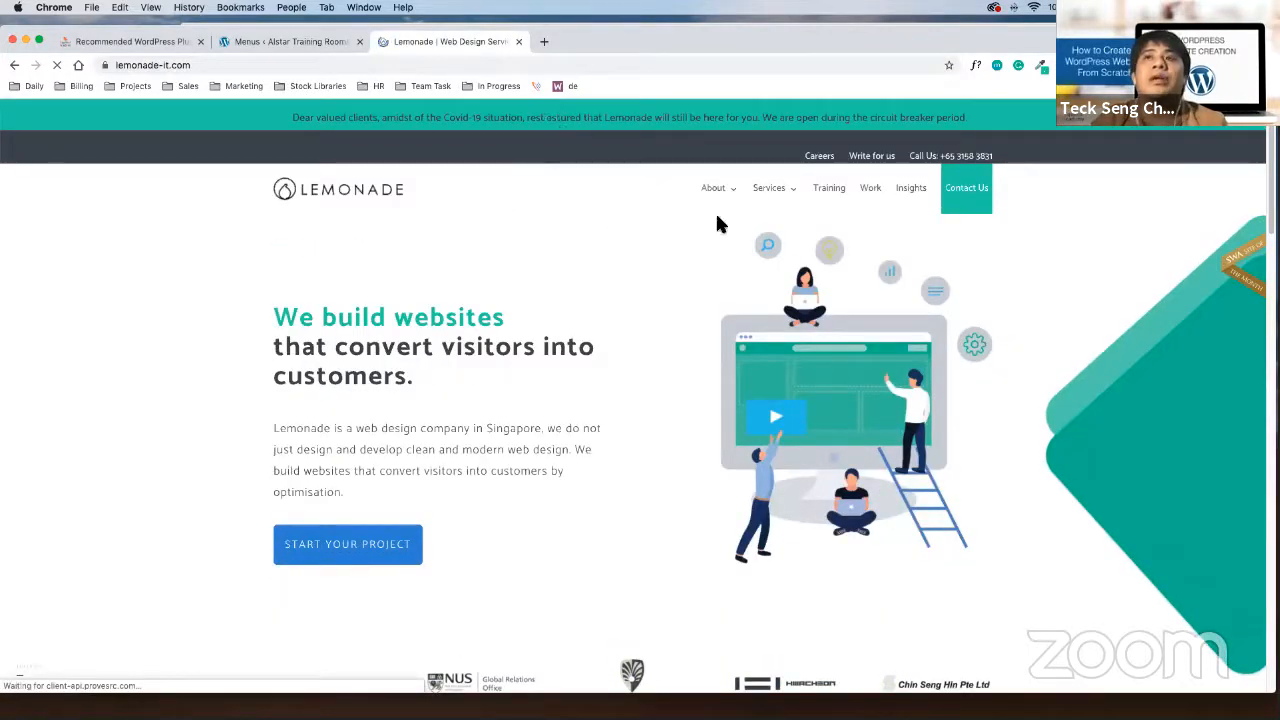
{"action": "left_click_drag", "start_coordinate": [680, 169], "coordinate": [1067, 211]}
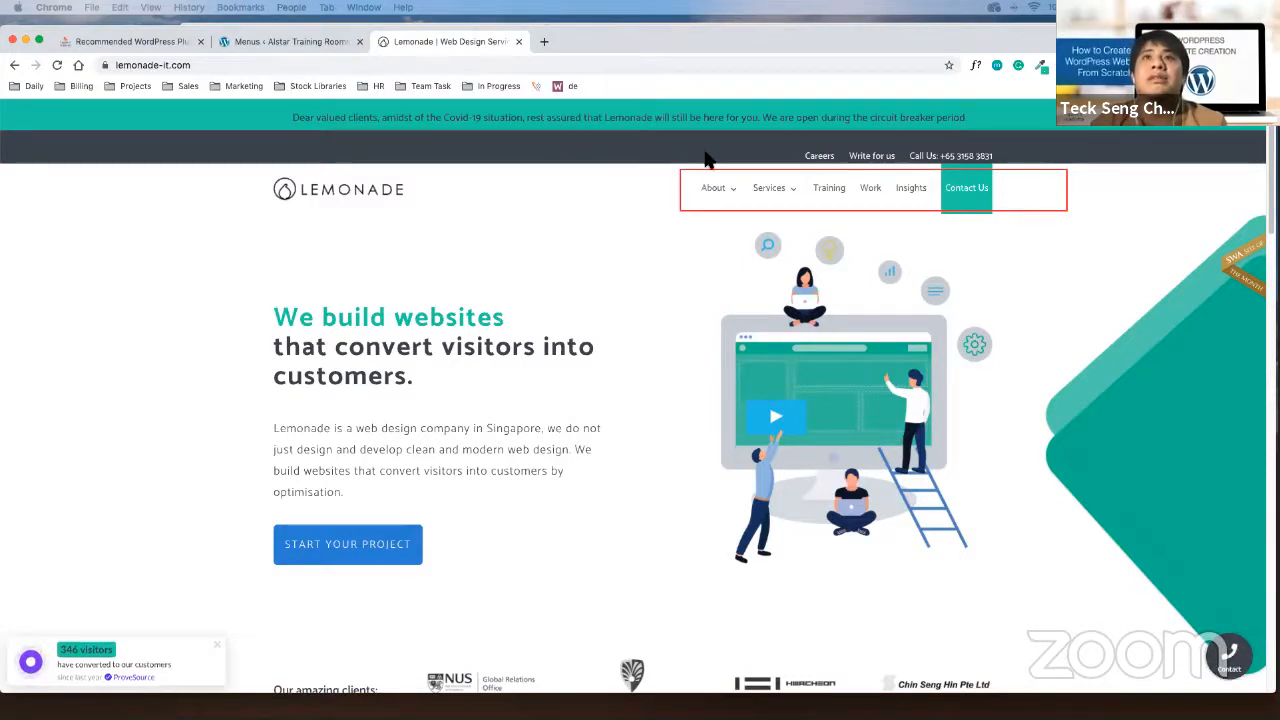
{"action": "left_click_drag", "start_coordinate": [785, 132], "coordinate": [1047, 165]}
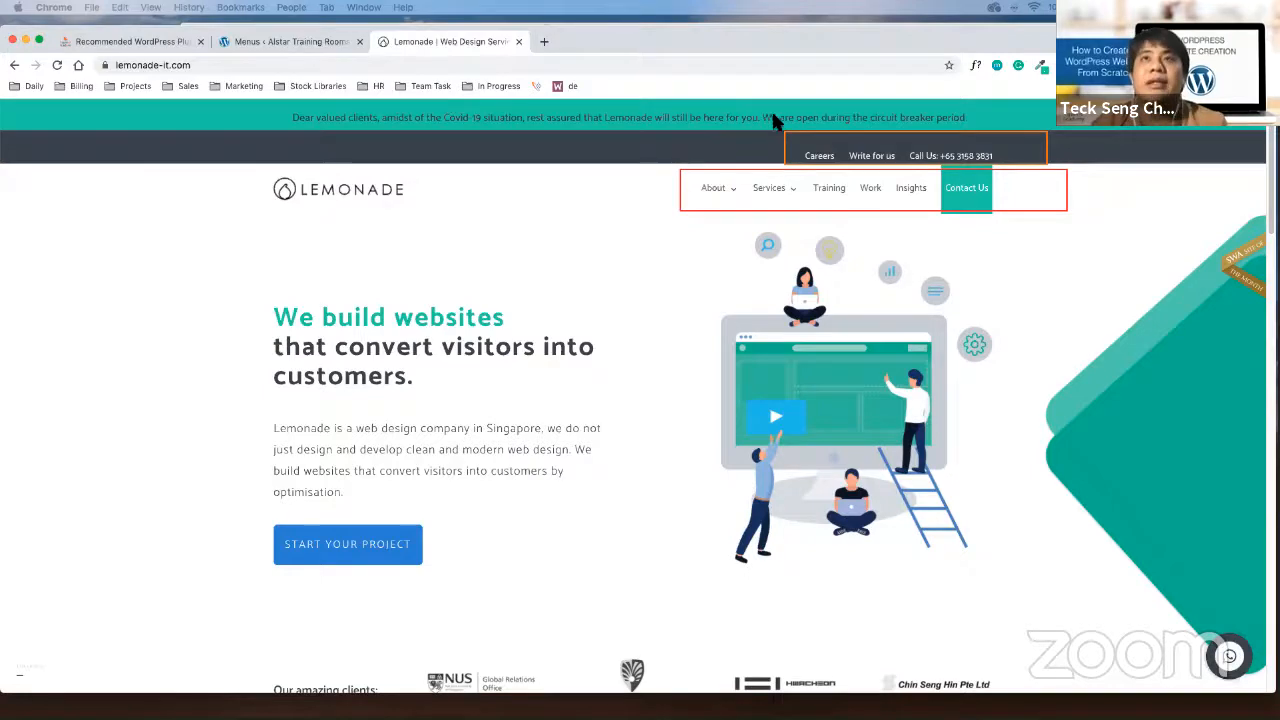
{"action": "scroll", "coordinate": [570, 380], "scroll_direction": "down", "scroll_amount": 4}
{"action": "scroll", "coordinate": [655, 226], "scroll_direction": "down", "scroll_amount": 15}
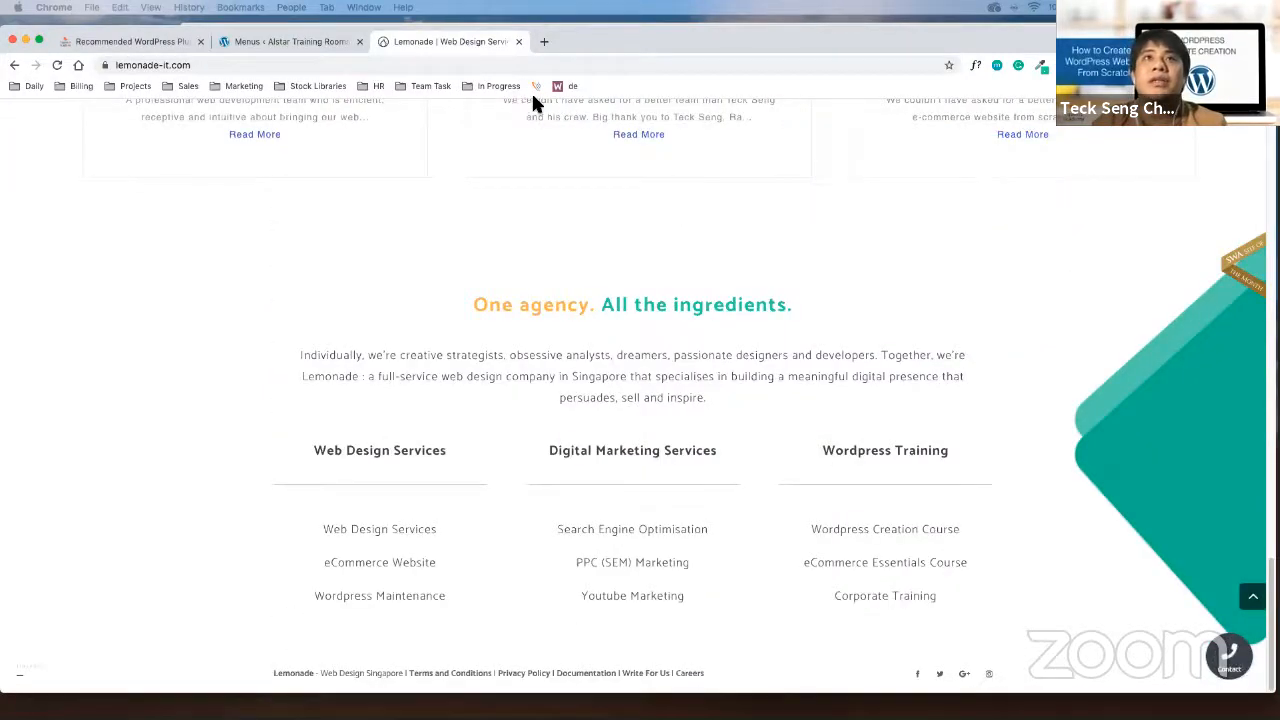
{"action": "mouse_move", "coordinate": [201, 472]}
{"action": "left_mouse_down"}
{"action": "mouse_move", "coordinate": [797, 646]}
{"action": "mouse_move", "coordinate": [1083, 637]}
{"action": "mouse_move", "coordinate": [1072, 630]}
{"action": "left_mouse_up"}
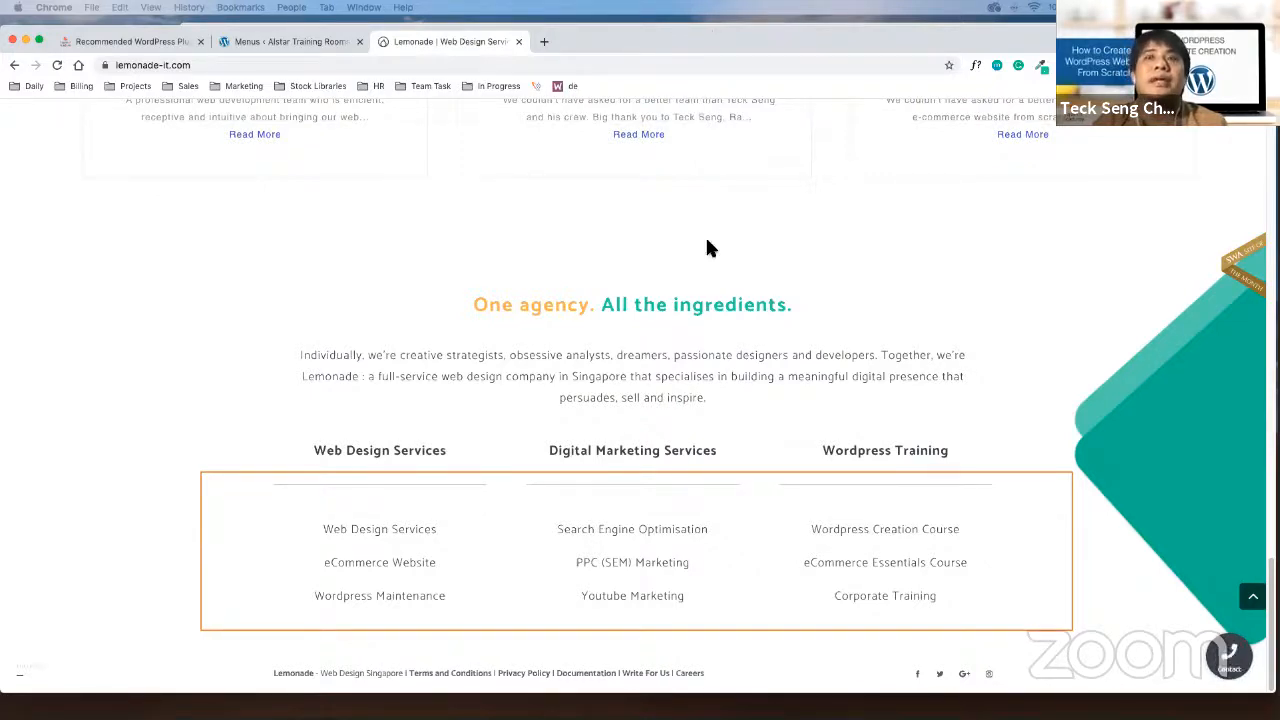
{"action": "scroll", "coordinate": [717, 247], "scroll_direction": "up", "scroll_amount": 15}
Return to the WordPress Menus editor tab
{"action": "left_click", "coordinate": [835, 118]}
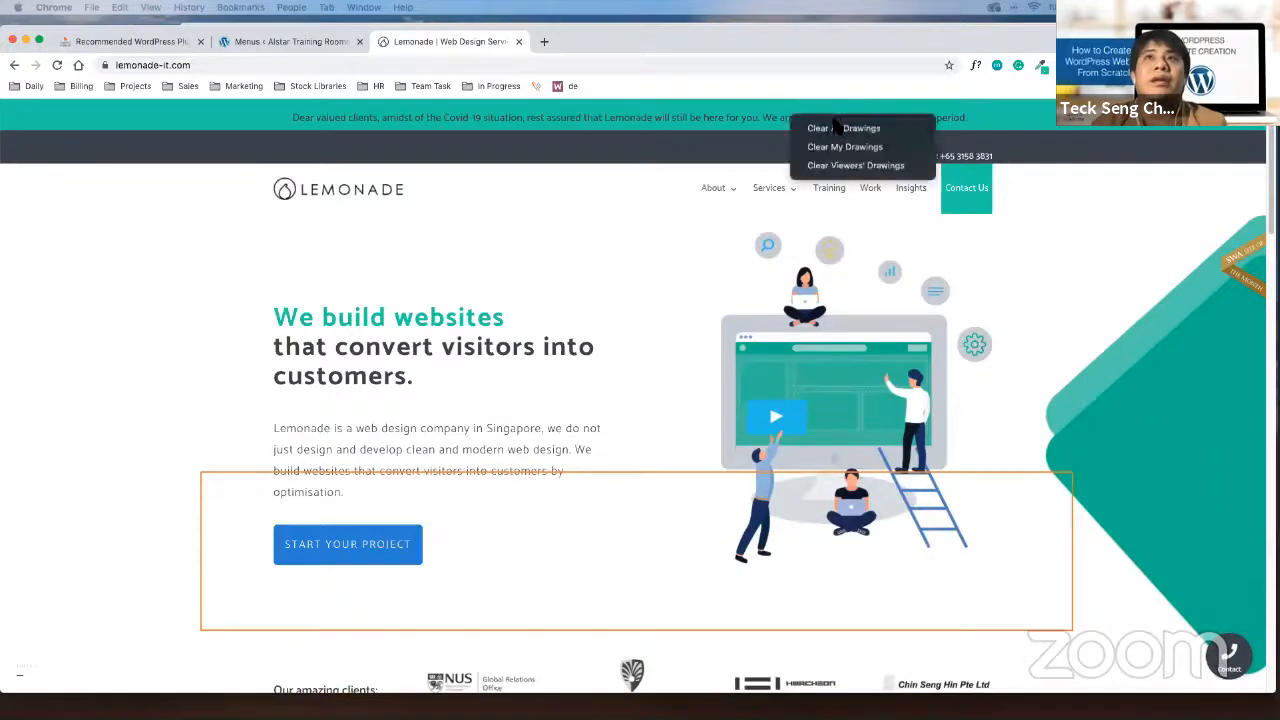
{"action": "left_click", "coordinate": [838, 127]}
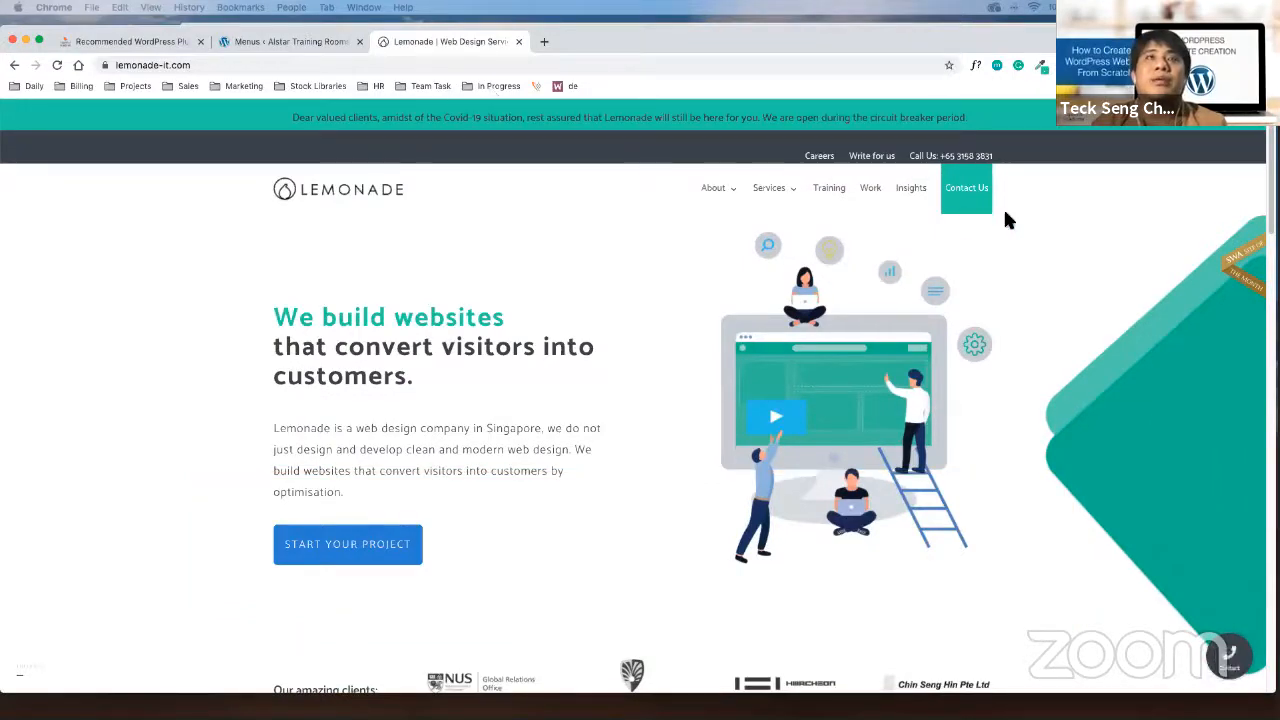
{"action": "left_click", "coordinate": [295, 40]}
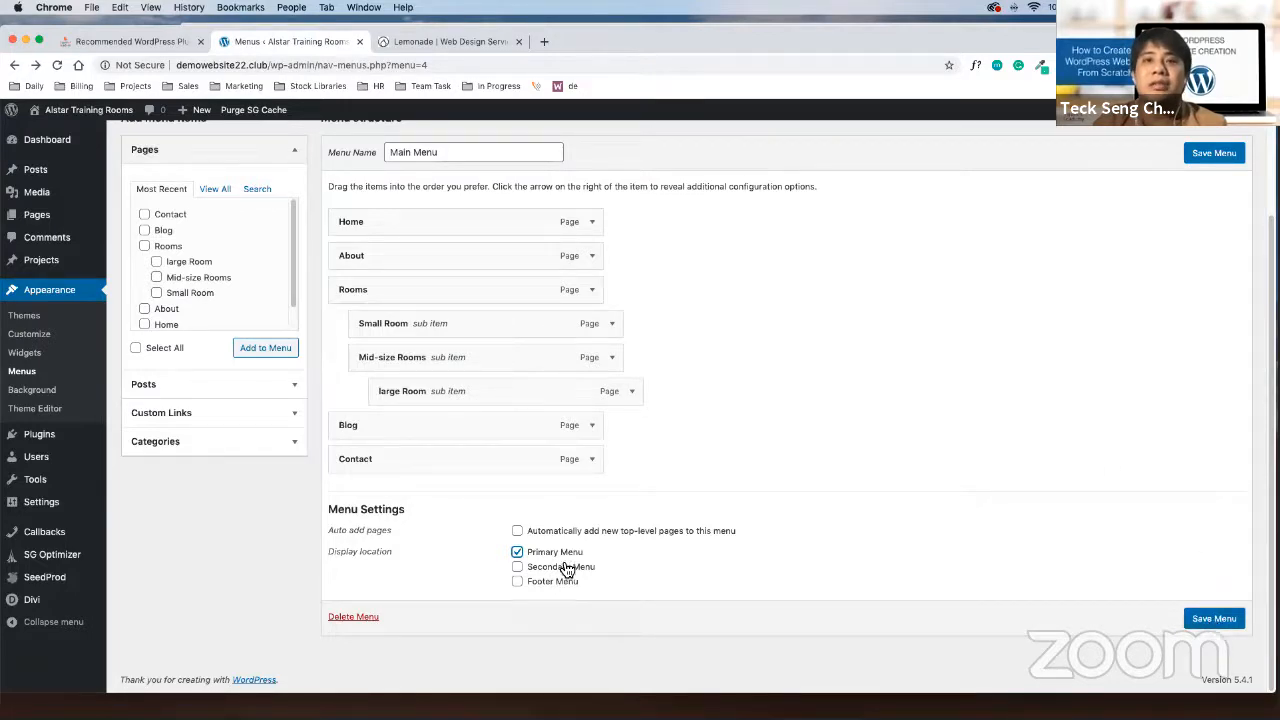
Save the Main Menu so WordPress confirms 'Main Menu has been updated' with its Primary Menu location
{"action": "left_click", "coordinate": [1179, 620]}
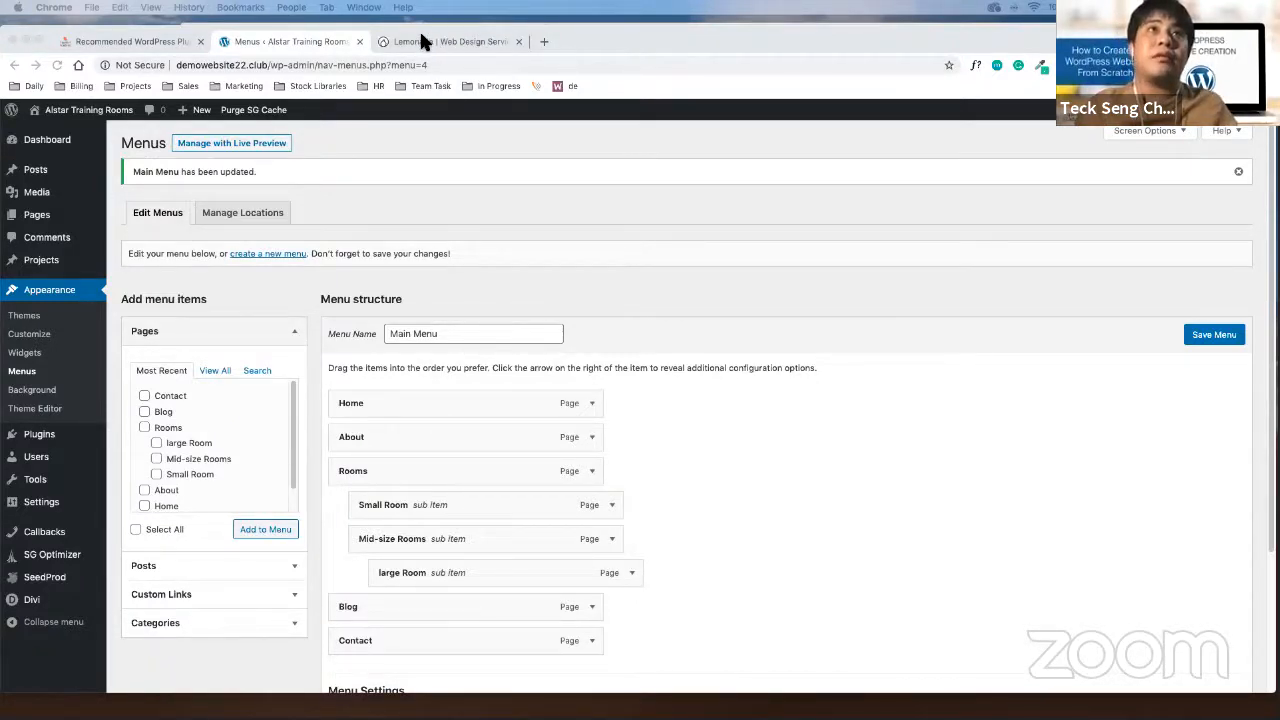
{"action": "left_click", "coordinate": [1007, 539]}
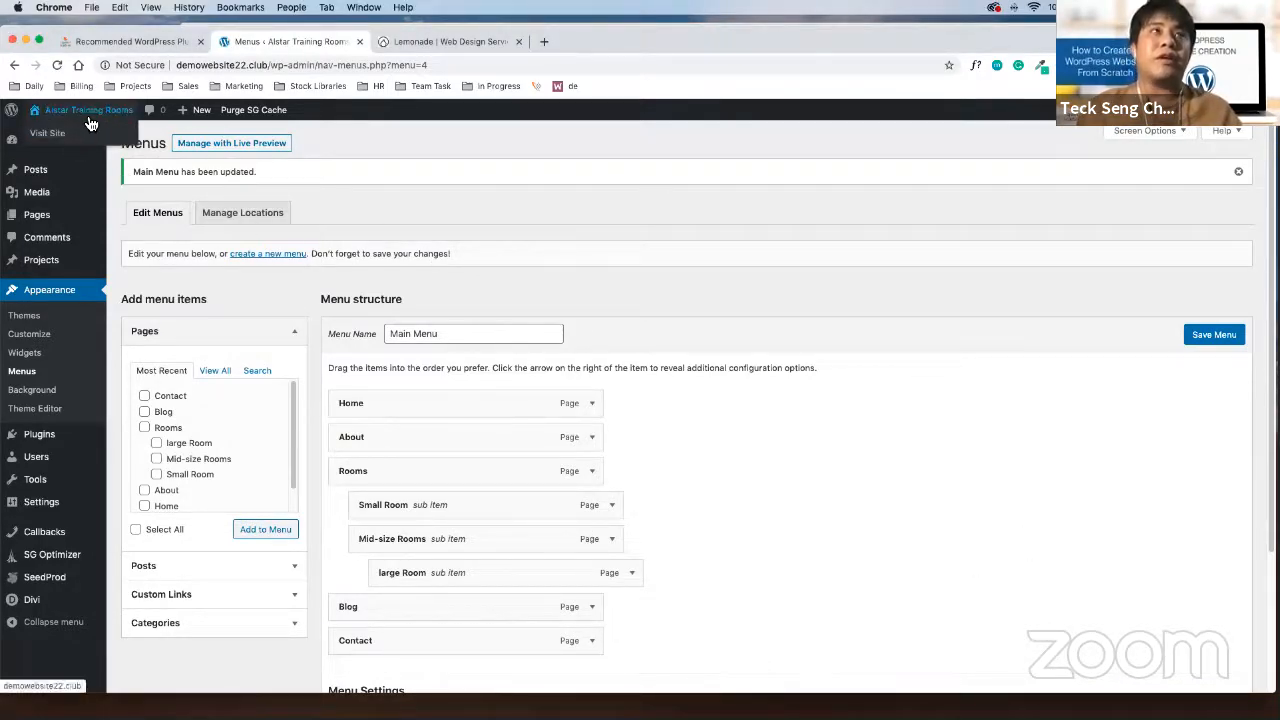
{"action": "left_click", "coordinate": [95, 124]}
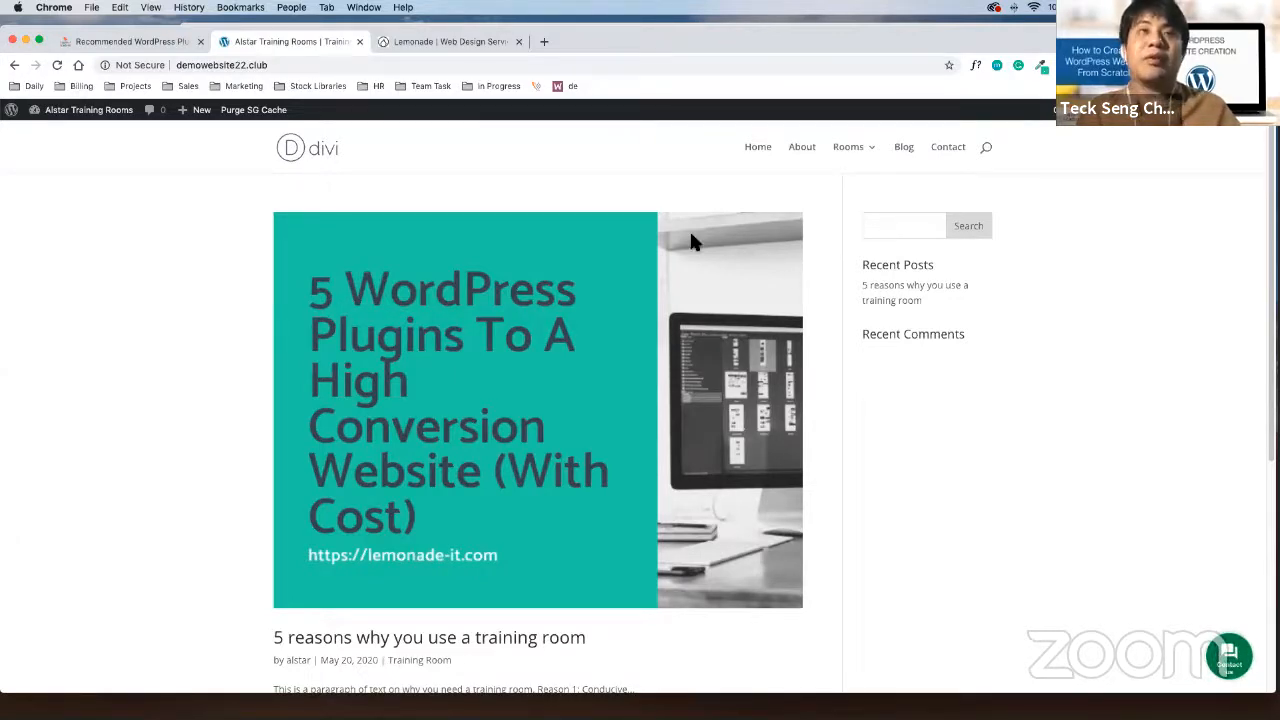
{"action": "left_click", "coordinate": [14, 65]}
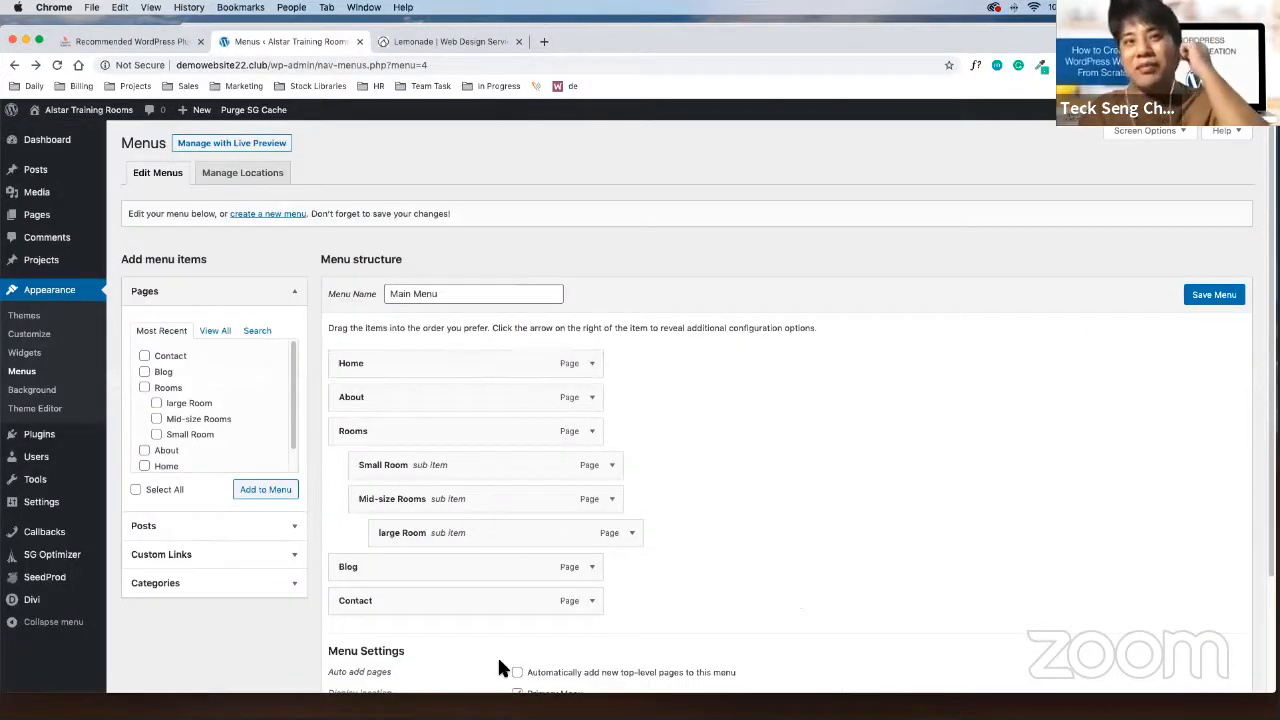
Unindent large Room so it sits directly under Rooms, save the menu, and view the live site
{"action": "left_click_drag", "start_coordinate": [446, 532], "coordinate": [427, 531]}
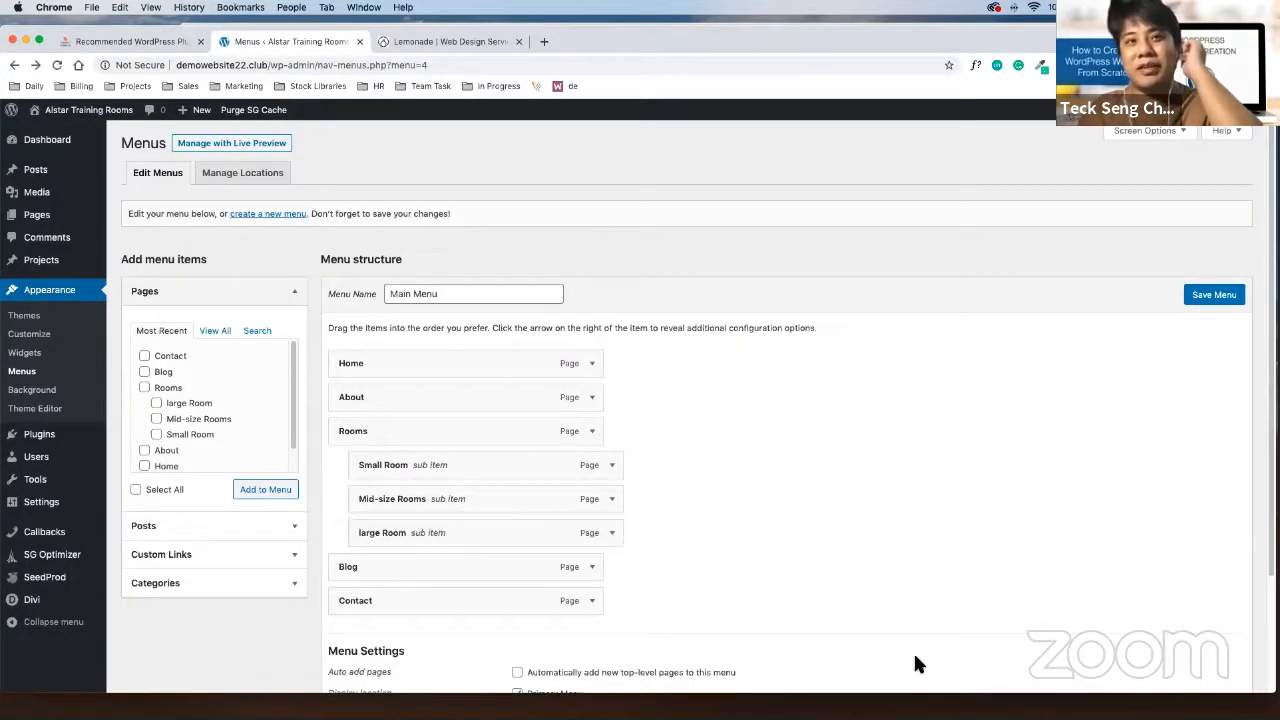
{"action": "left_click", "coordinate": [1229, 296]}
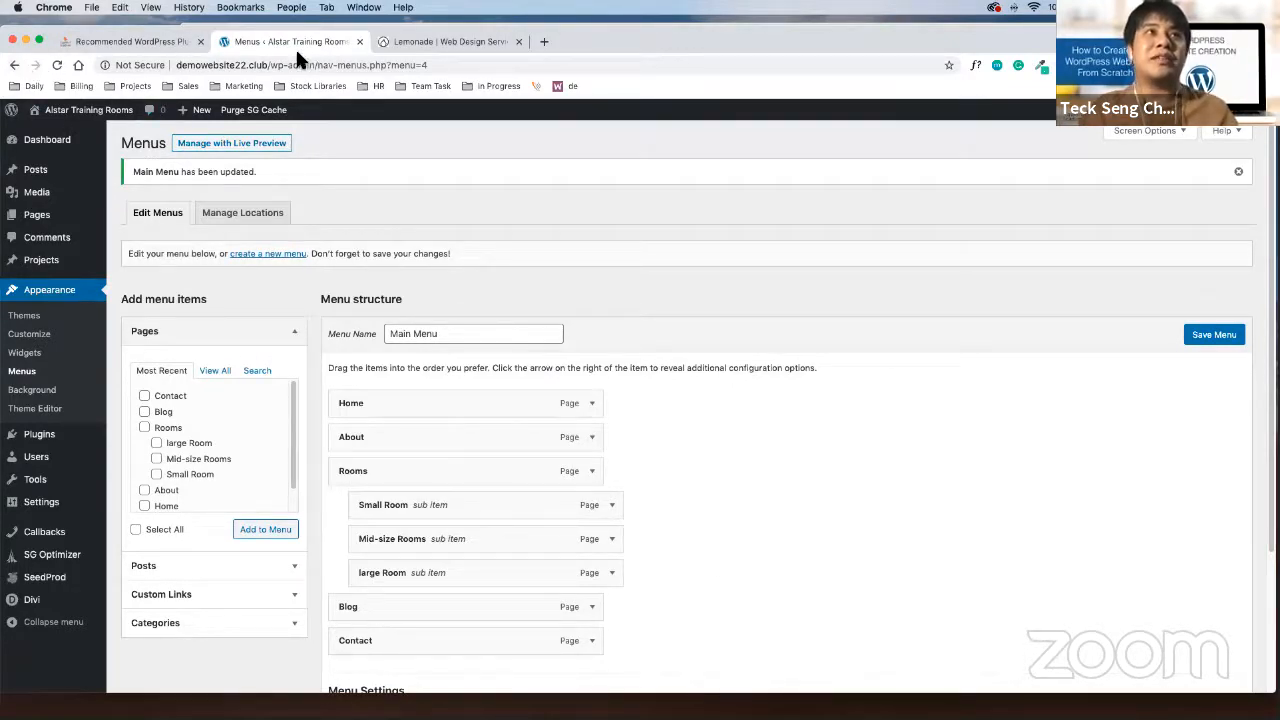
{"action": "left_click", "coordinate": [88, 109]}
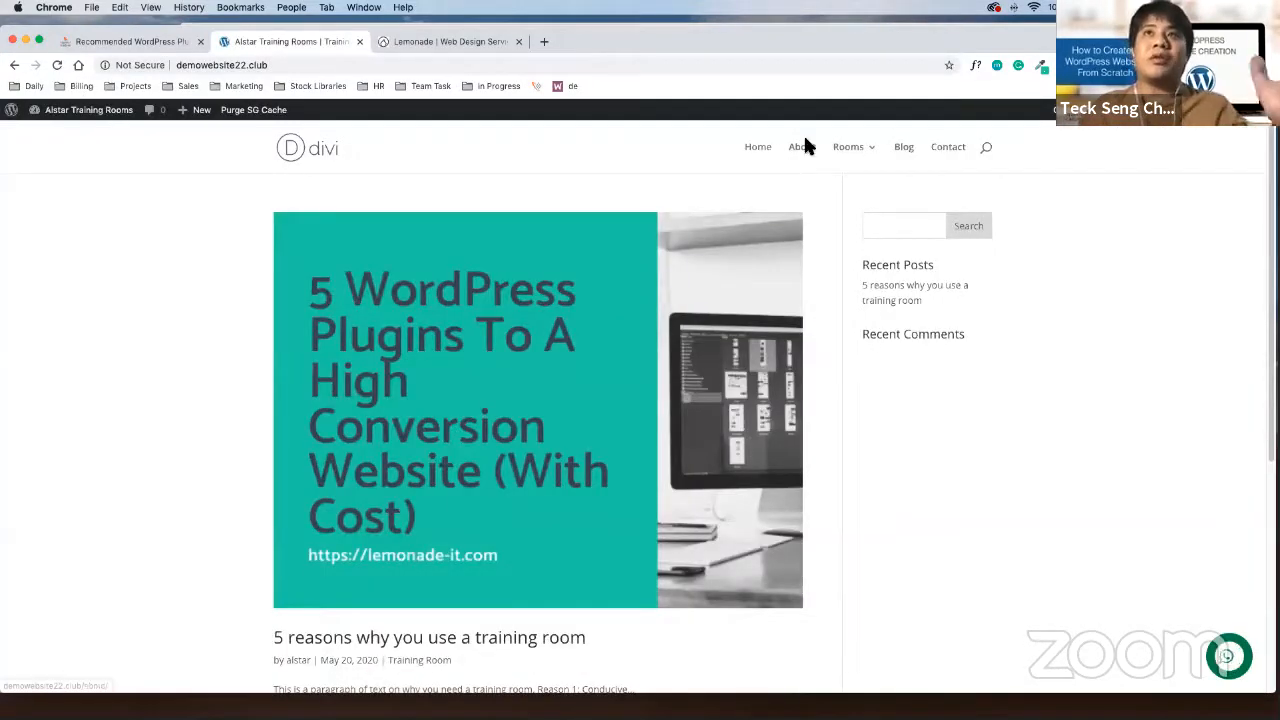
Check the live Rooms dropdown, then open the still-blank Home page at /home/
{"action": "mouse_move", "coordinate": [857, 149]}
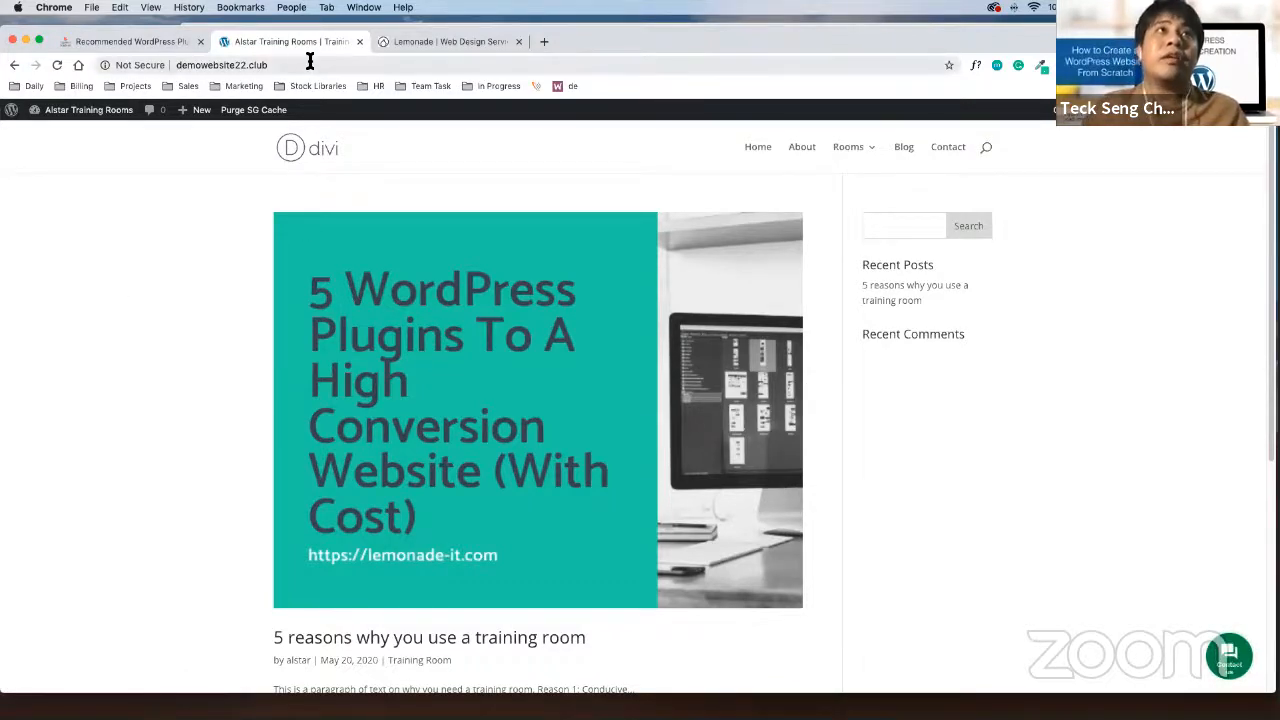
{"action": "left_click", "coordinate": [157, 64]}
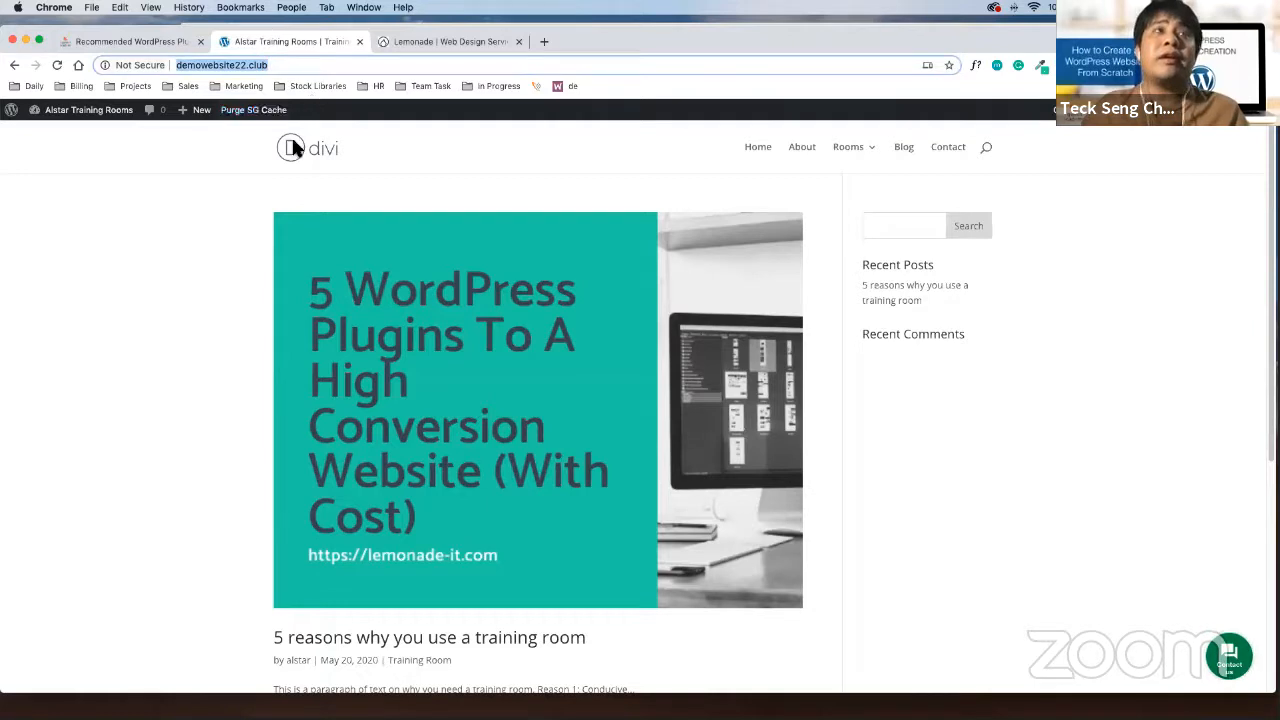
{"action": "left_click", "coordinate": [186, 228]}
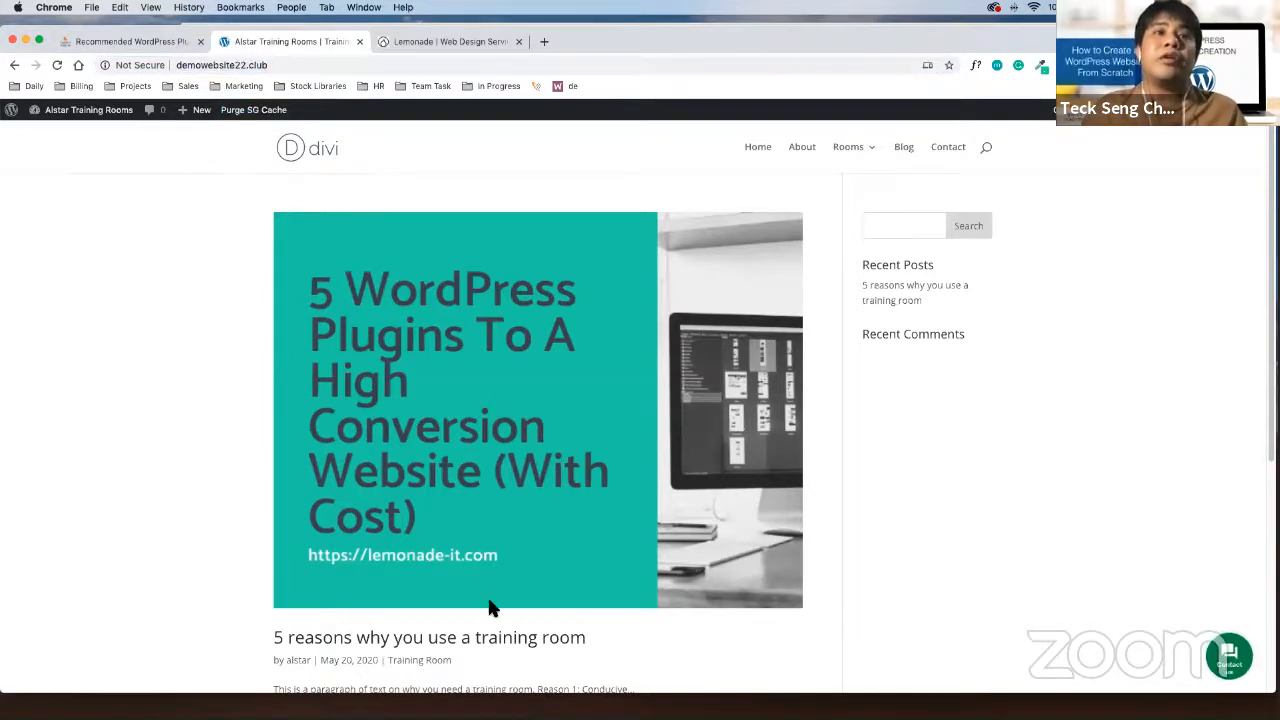
{"action": "scroll", "coordinate": [488, 600], "scroll_direction": "down", "scroll_amount": 5}
{"action": "scroll", "coordinate": [480, 583], "scroll_direction": "up", "scroll_amount": 5}
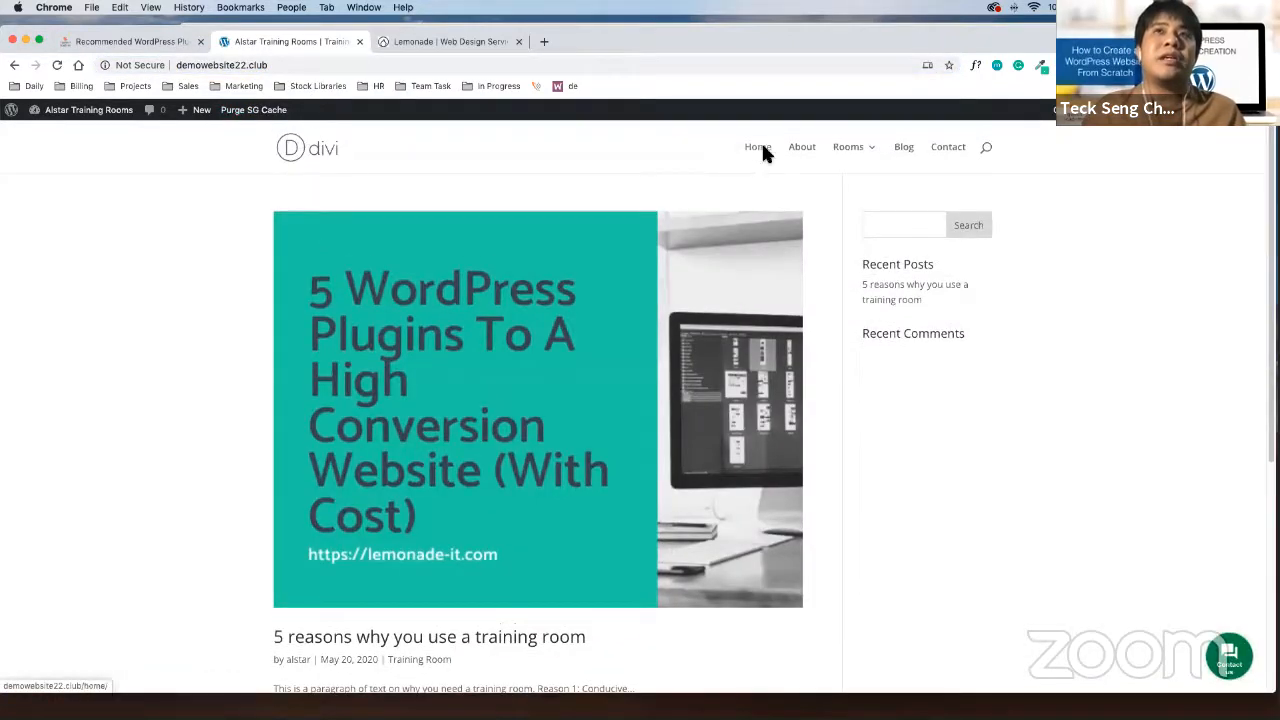
{"action": "left_click", "coordinate": [315, 64]}
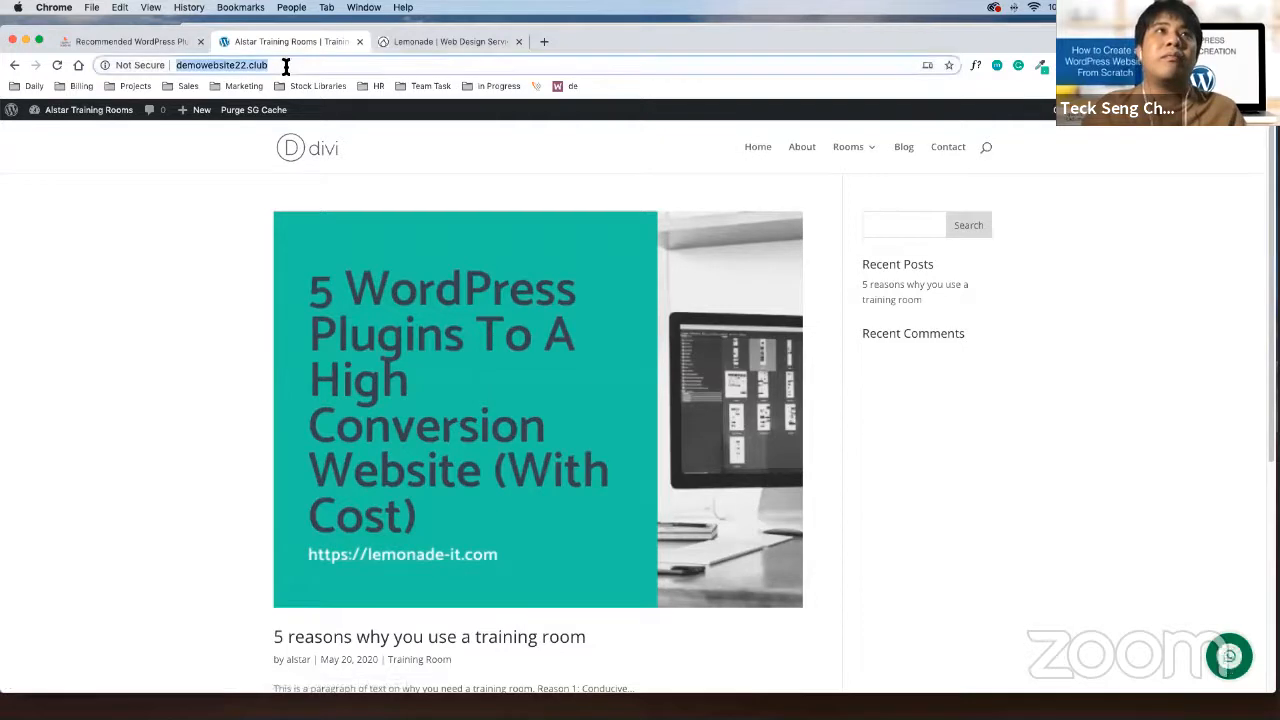
{"action": "left_click", "coordinate": [762, 152]}
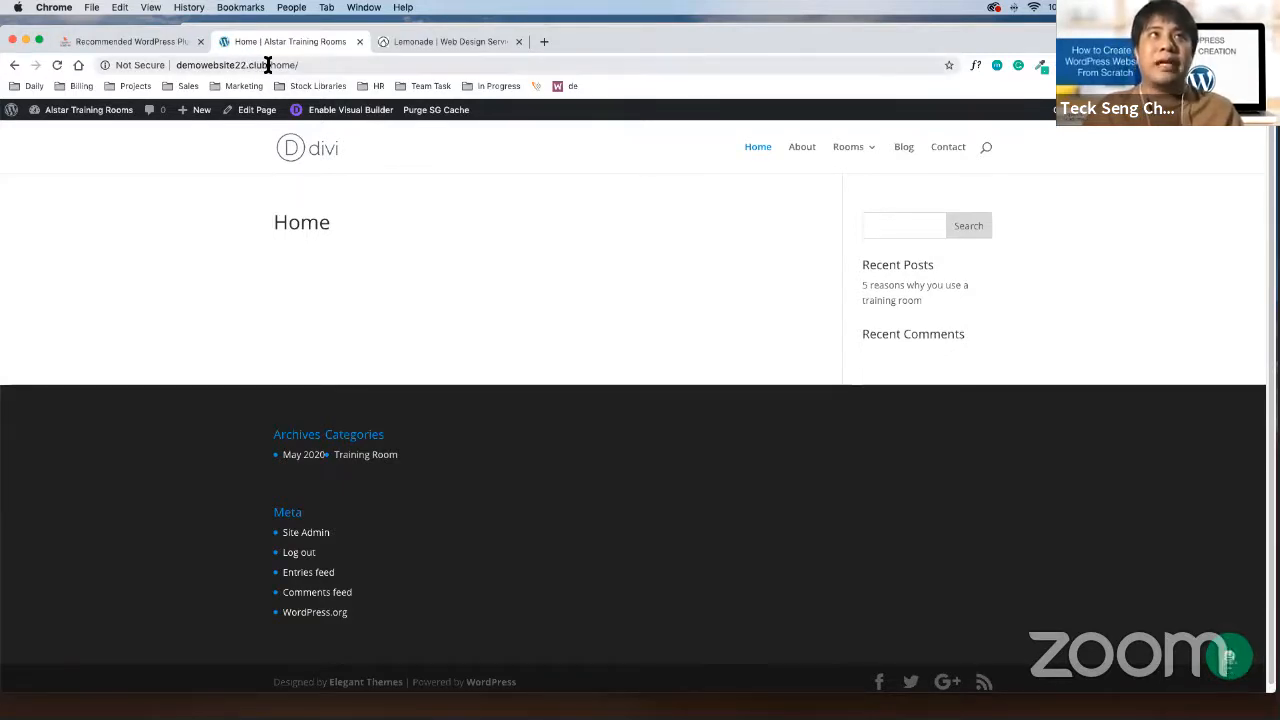
{"action": "left_click_drag", "start_coordinate": [266, 64], "coordinate": [60, 56]}
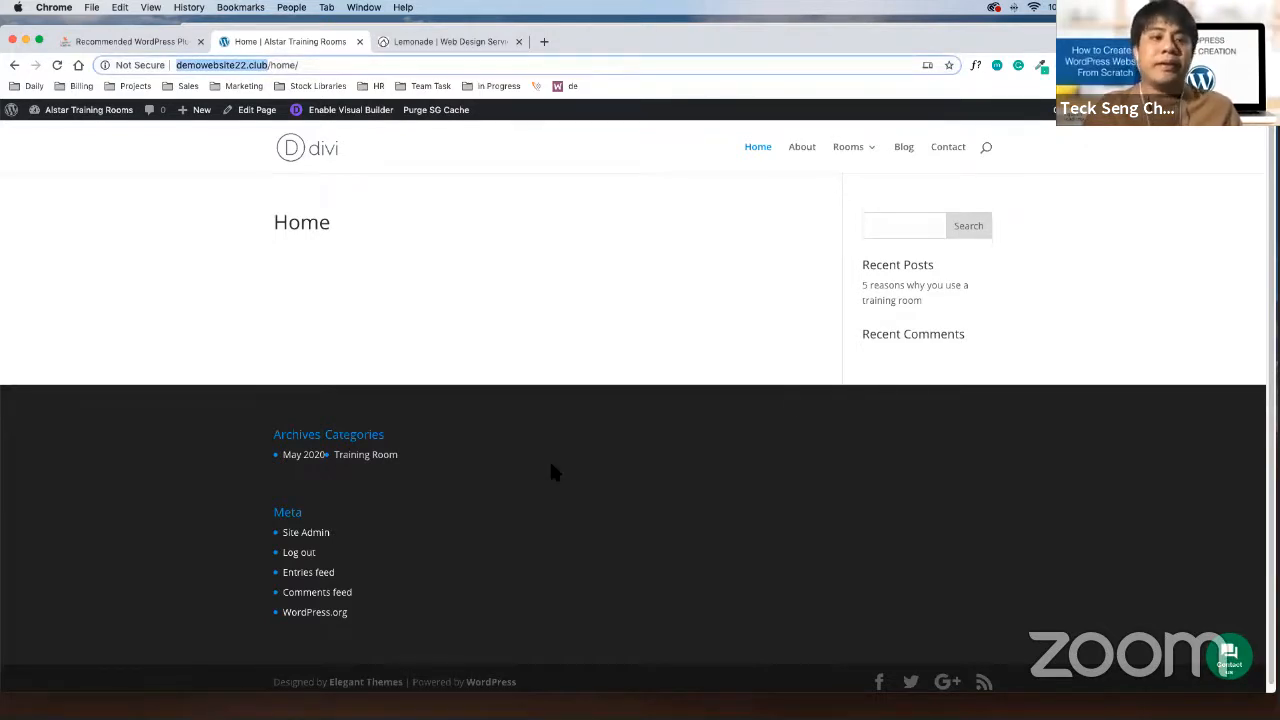
{"action": "left_click", "coordinate": [507, 409]}
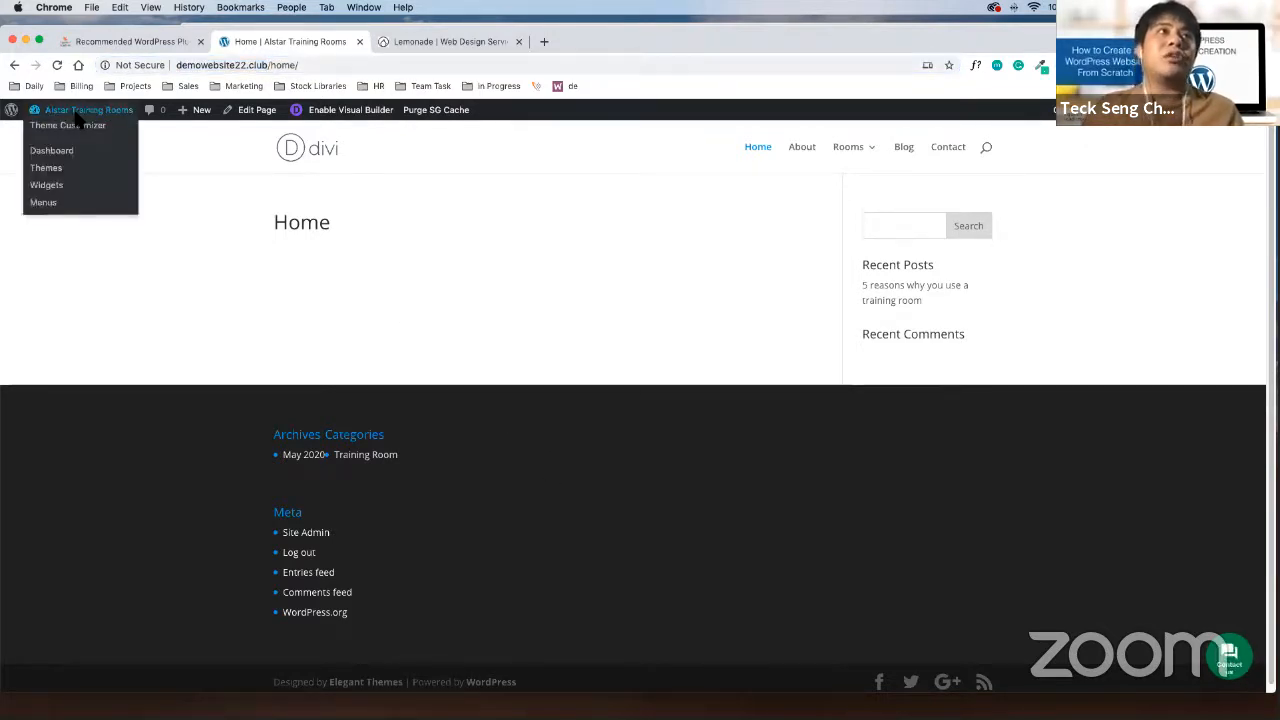
In Settings > Reading, set the homepage to 'A static page' showing Home, and save
{"action": "left_click", "coordinate": [82, 117]}
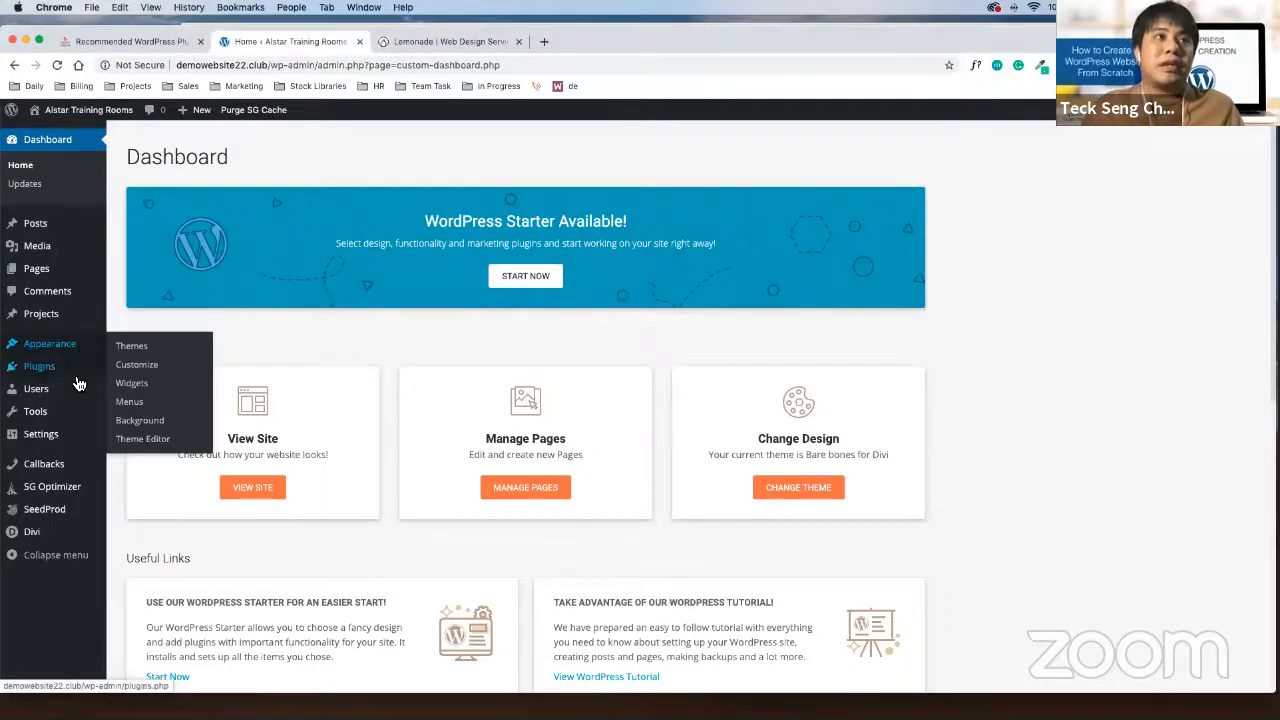
{"action": "mouse_move", "coordinate": [63, 442]}
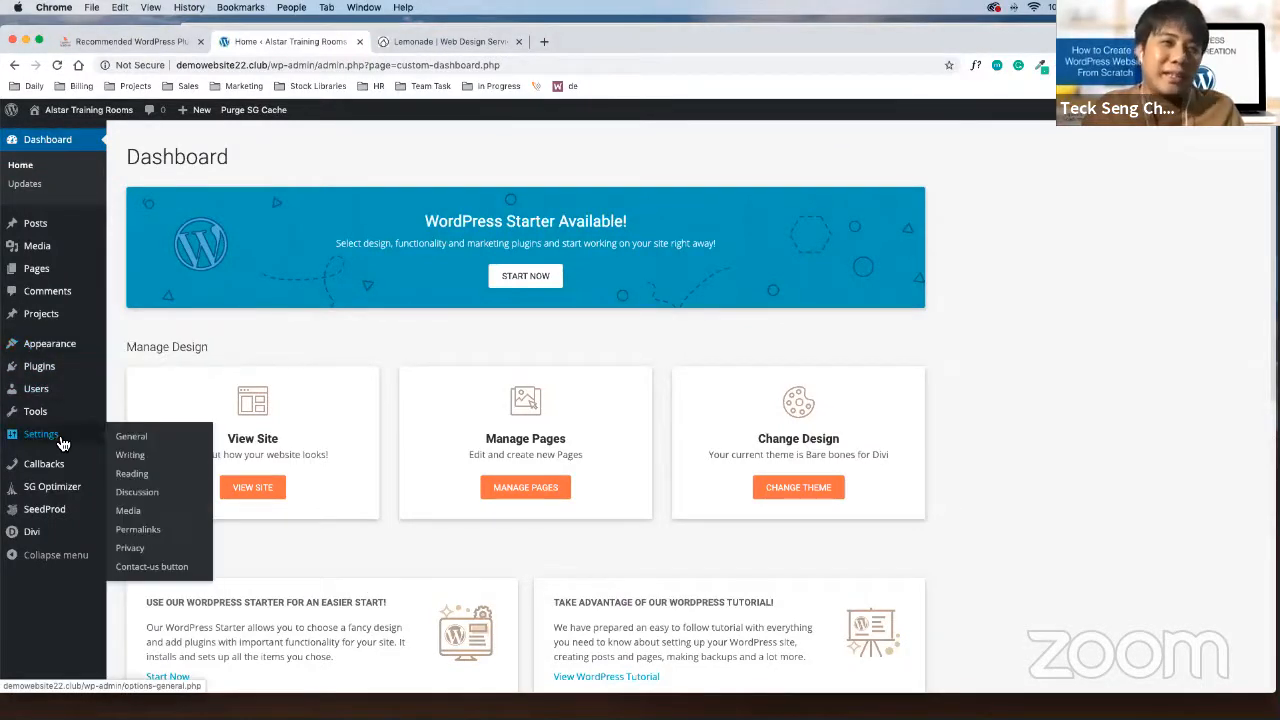
{"action": "left_click", "coordinate": [128, 481]}
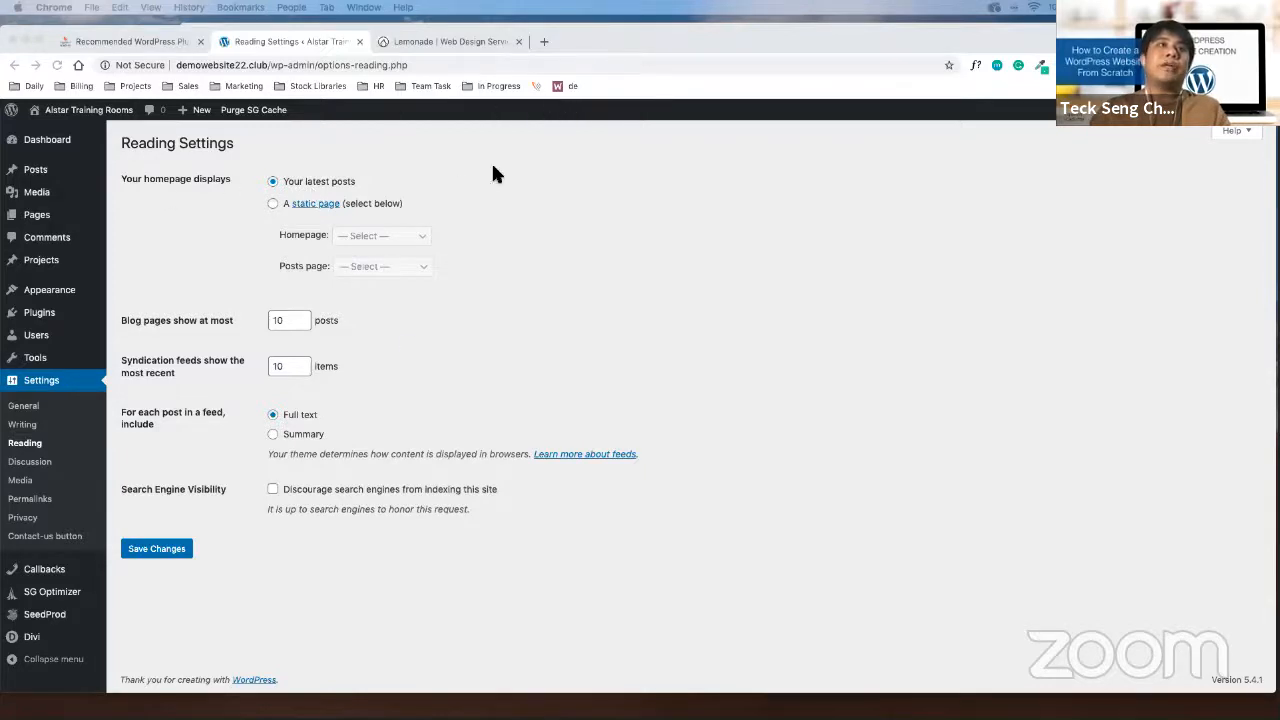
{"action": "mouse_move", "coordinate": [112, 159]}
{"action": "left_mouse_down"}
{"action": "mouse_move", "coordinate": [492, 320]}
{"action": "mouse_move", "coordinate": [489, 298]}
{"action": "left_mouse_up"}
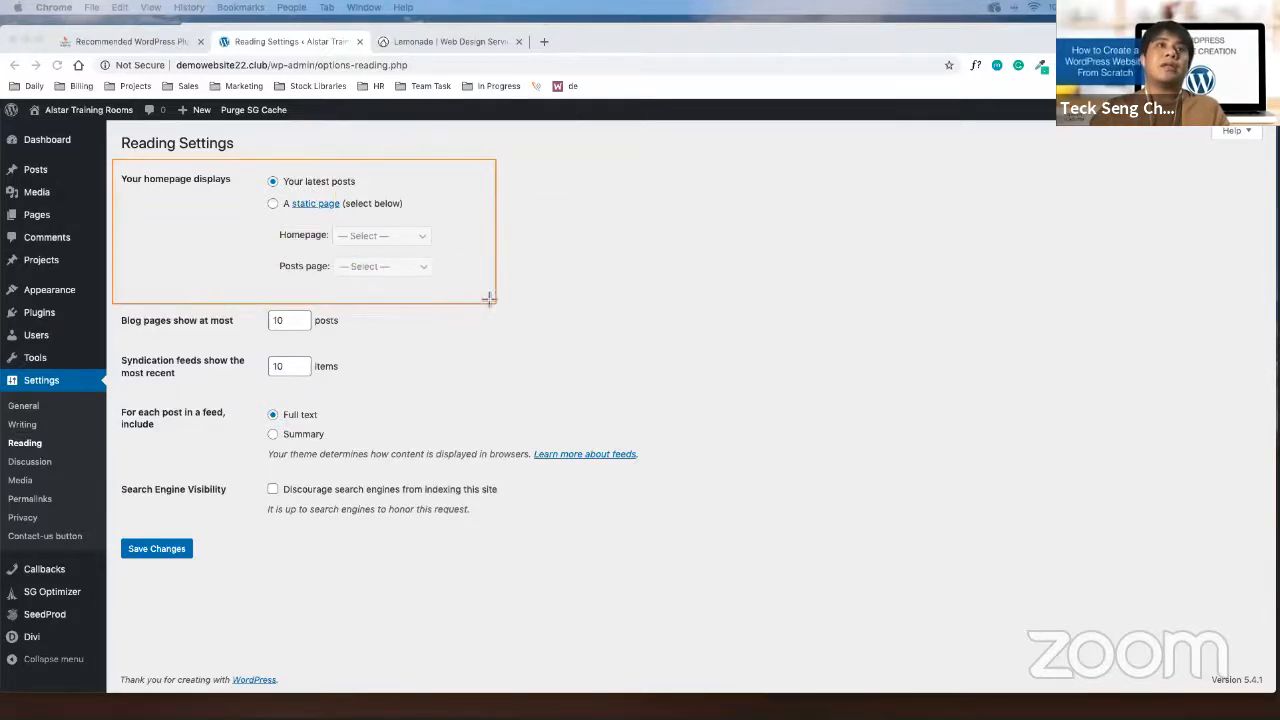
{"action": "left_click", "coordinate": [274, 205]}
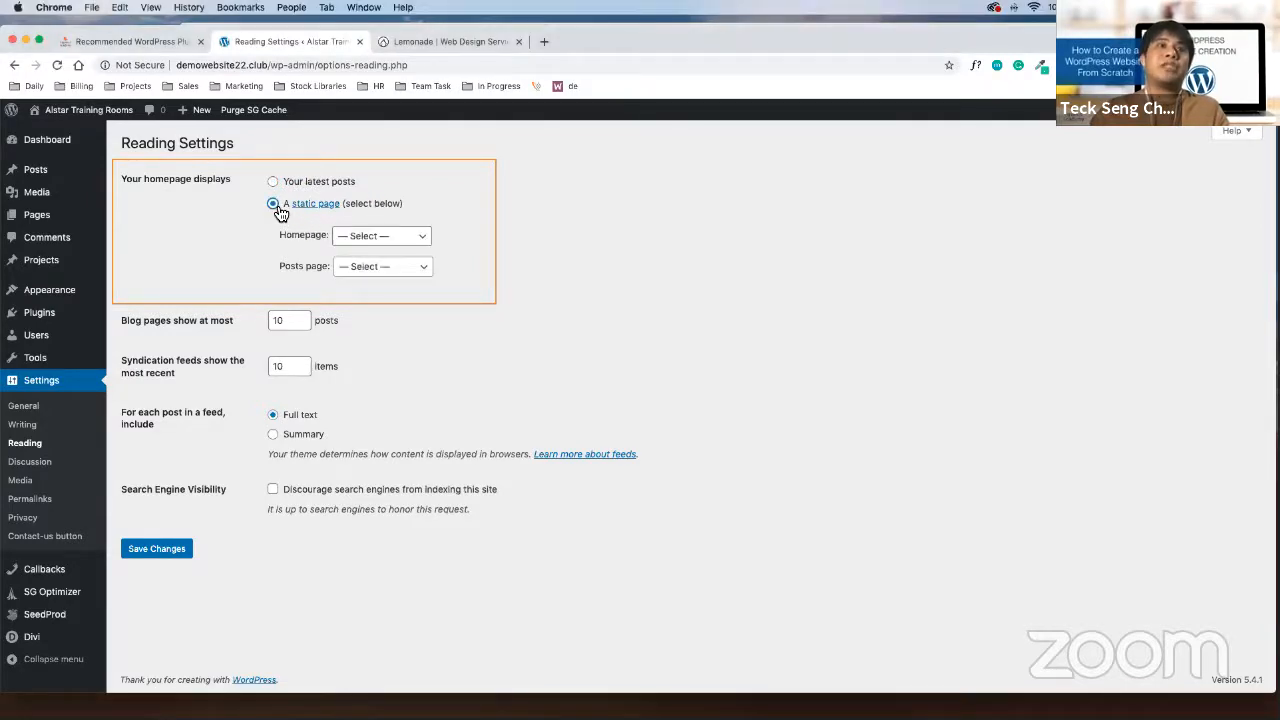
{"action": "left_click", "coordinate": [391, 240]}
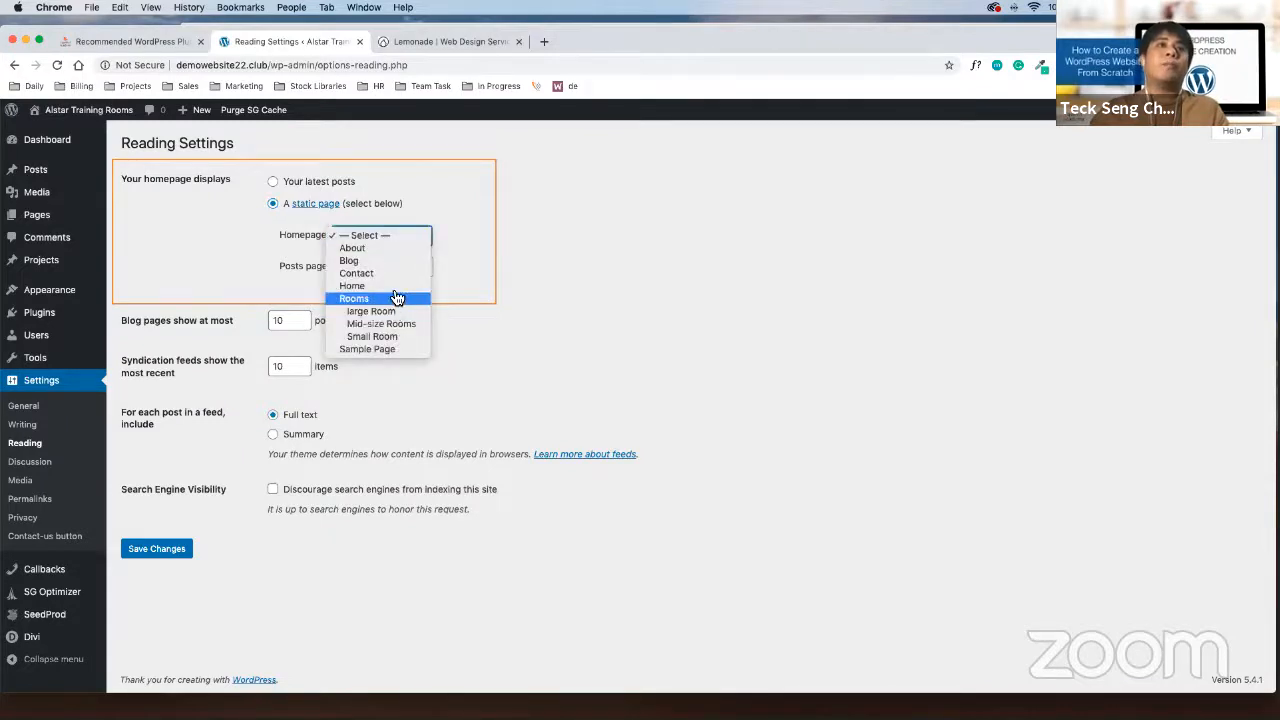
{"action": "left_click", "coordinate": [396, 286]}
{"action": "left_click", "coordinate": [690, 290]}
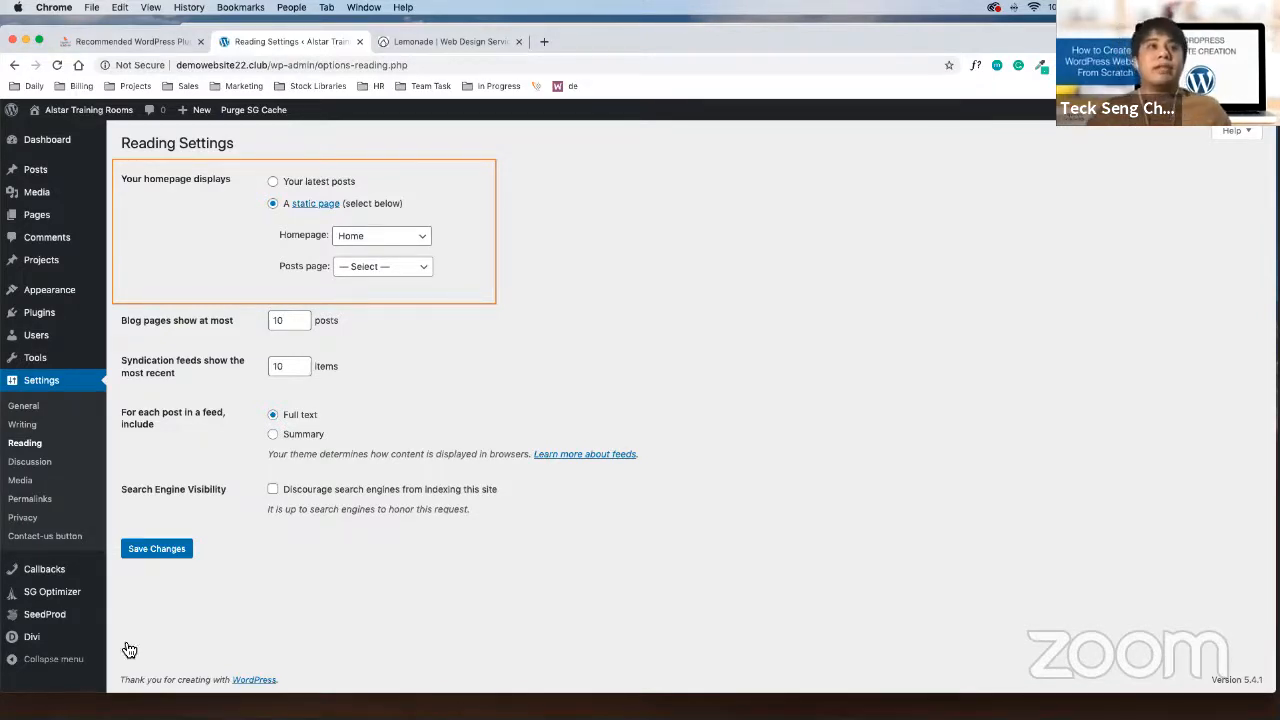
{"action": "left_click", "coordinate": [157, 549]}
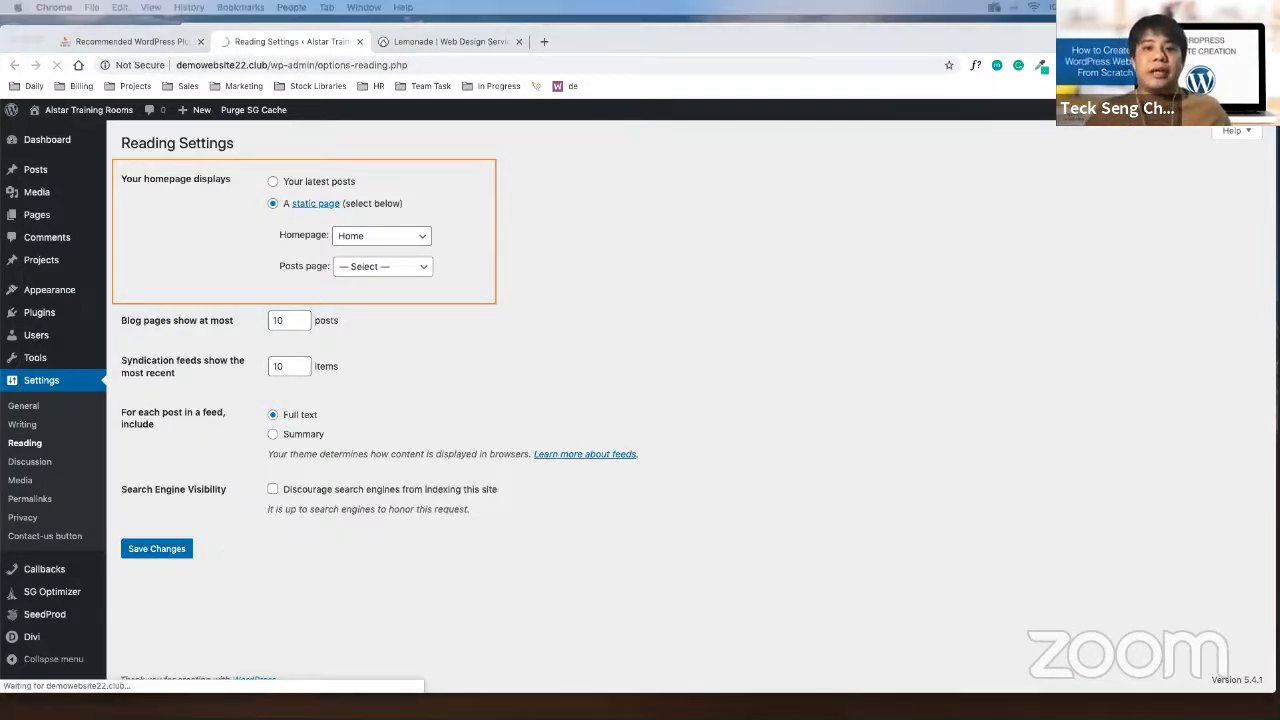
{"action": "left_click", "coordinate": [90, 110]}
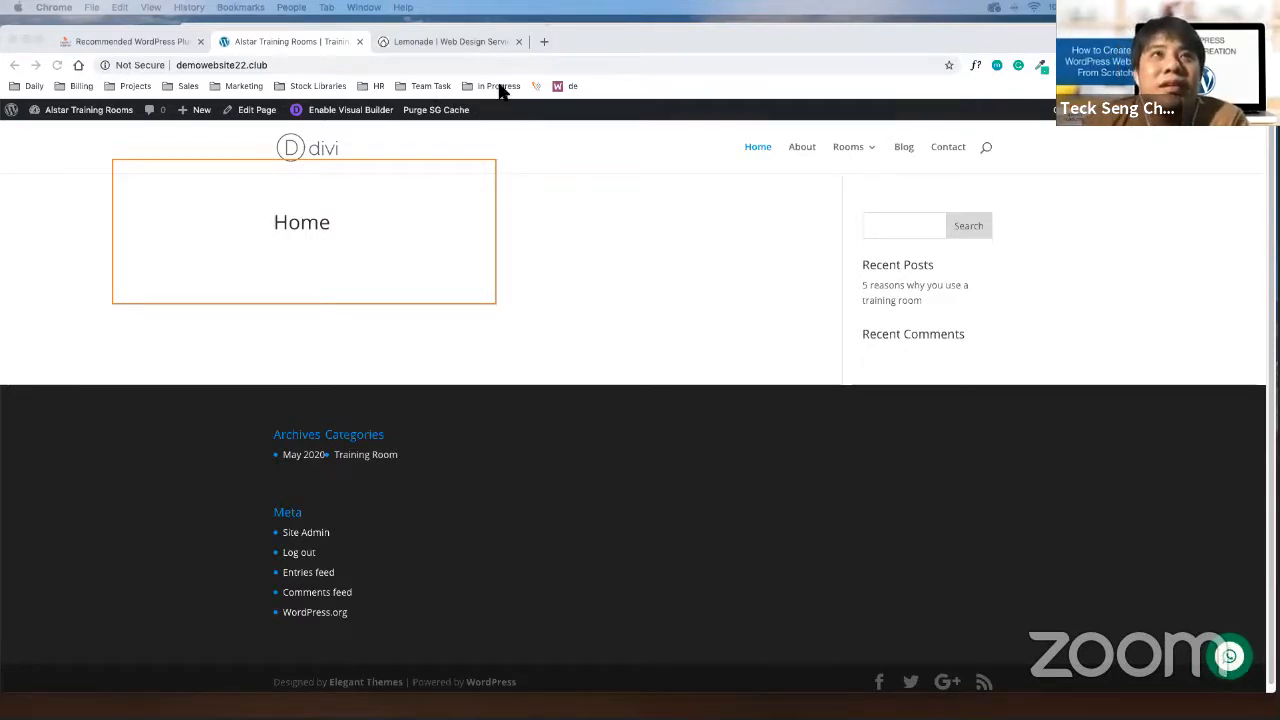
Confirm the live site opens on Home, then return to the Recommended WordPress Plugins lesson
{"action": "left_click", "coordinate": [806, 114]}
{"action": "left_click", "coordinate": [828, 146]}
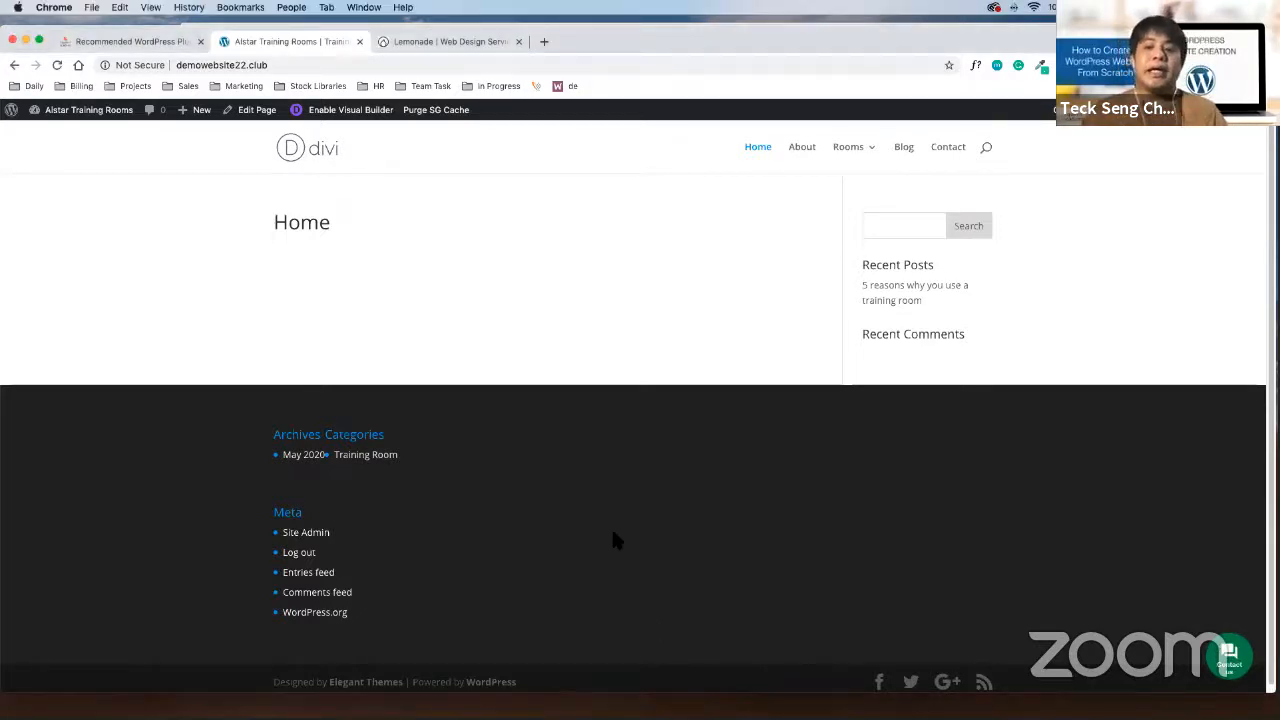
{"action": "left_click", "coordinate": [153, 44]}
{"action": "scroll", "coordinate": [389, 505], "scroll_direction": "up", "scroll_amount": 10}
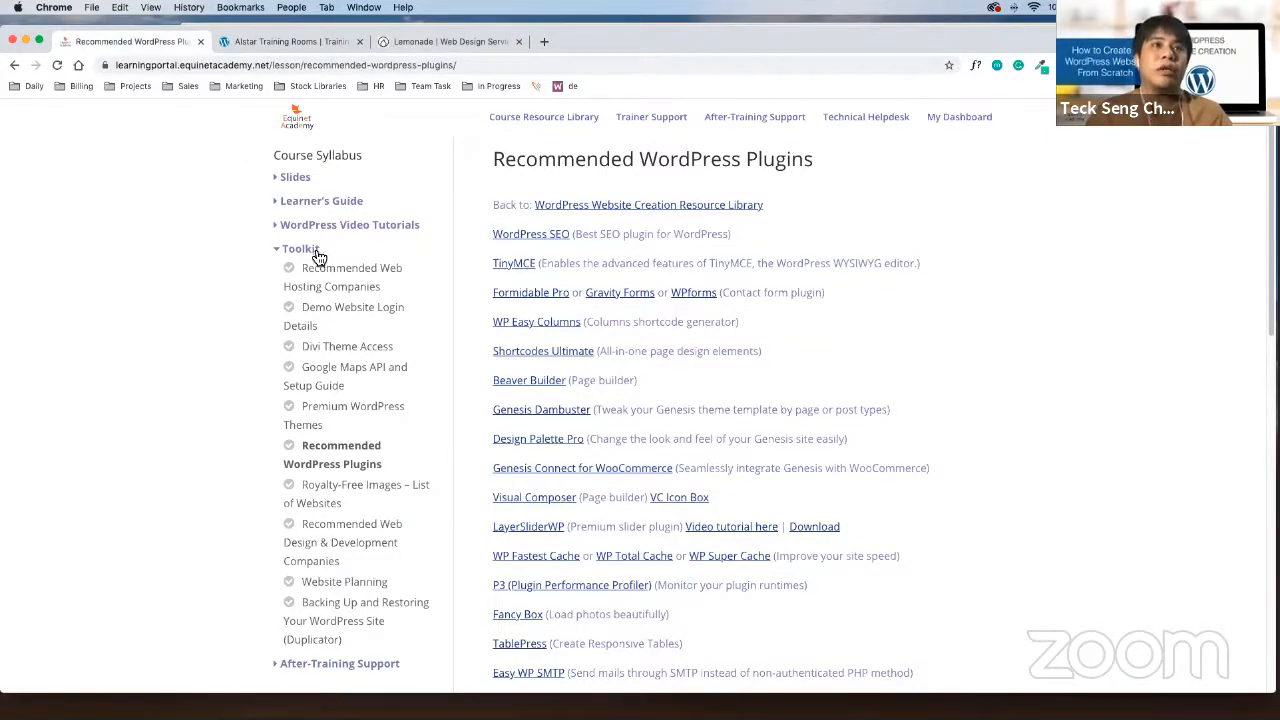
Open the Website Planning lesson and follow its Website Creation Checklist (Google Docs) link
{"action": "left_click", "coordinate": [375, 589]}
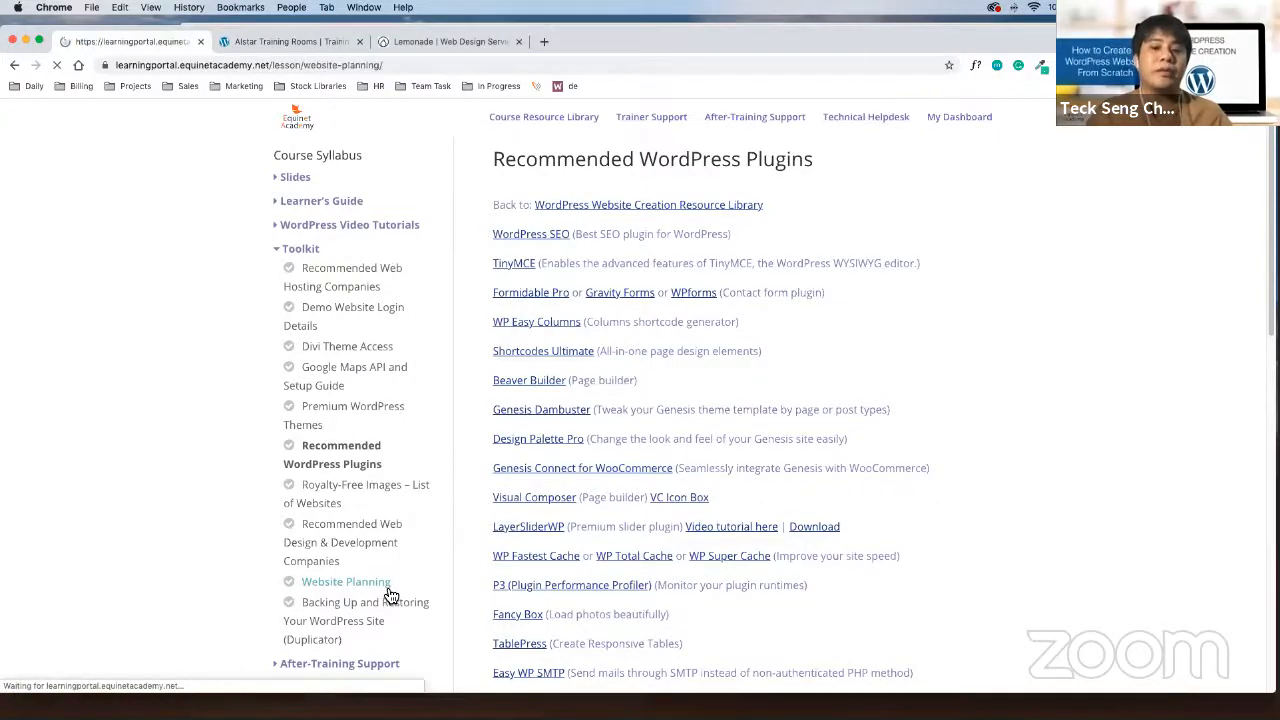
{"action": "scroll", "coordinate": [1075, 439], "scroll_direction": "down", "scroll_amount": 5}
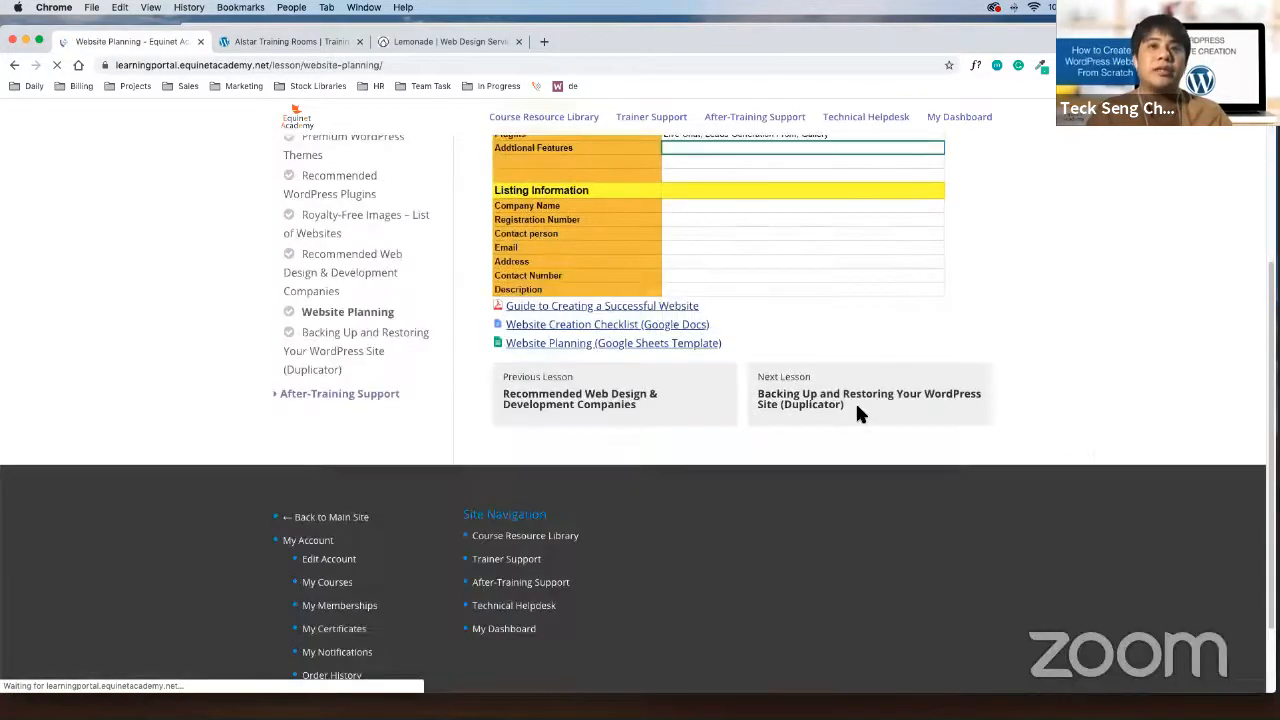
{"action": "scroll", "coordinate": [855, 401], "scroll_direction": "up", "scroll_amount": 1}
{"action": "left_click_drag", "start_coordinate": [745, 360], "coordinate": [506, 361]}
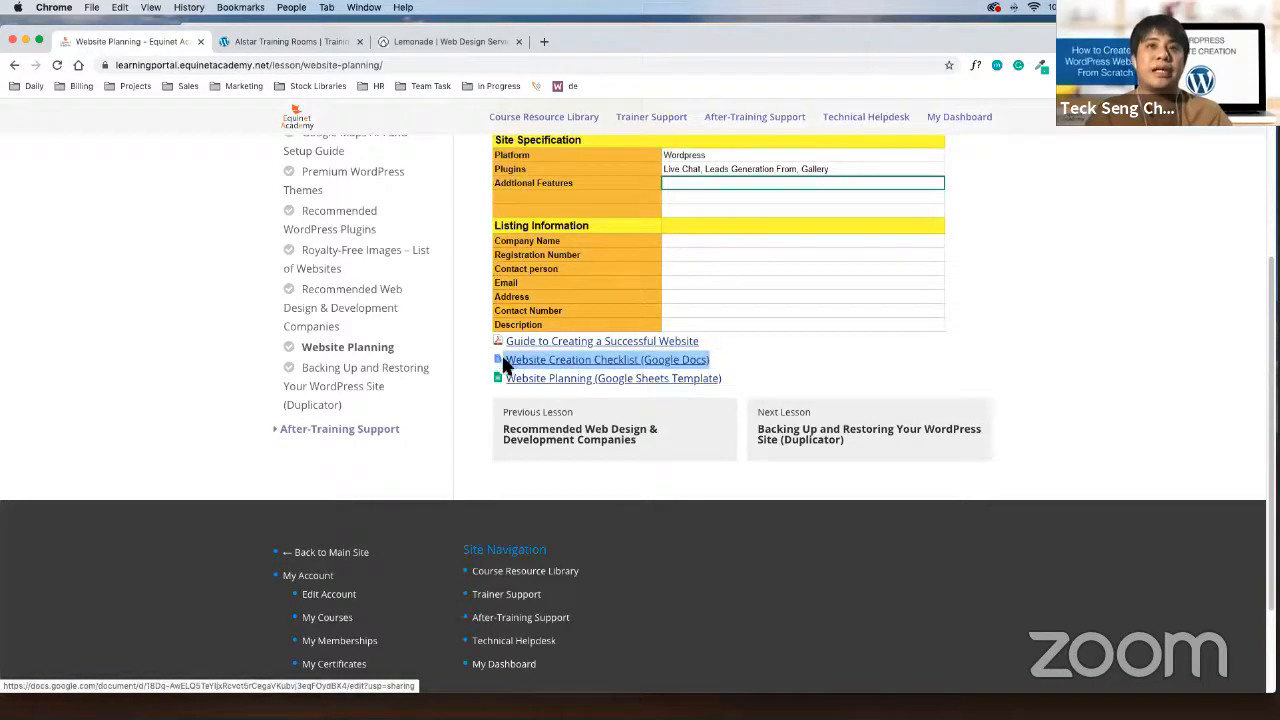
{"action": "left_click", "coordinate": [618, 367]}
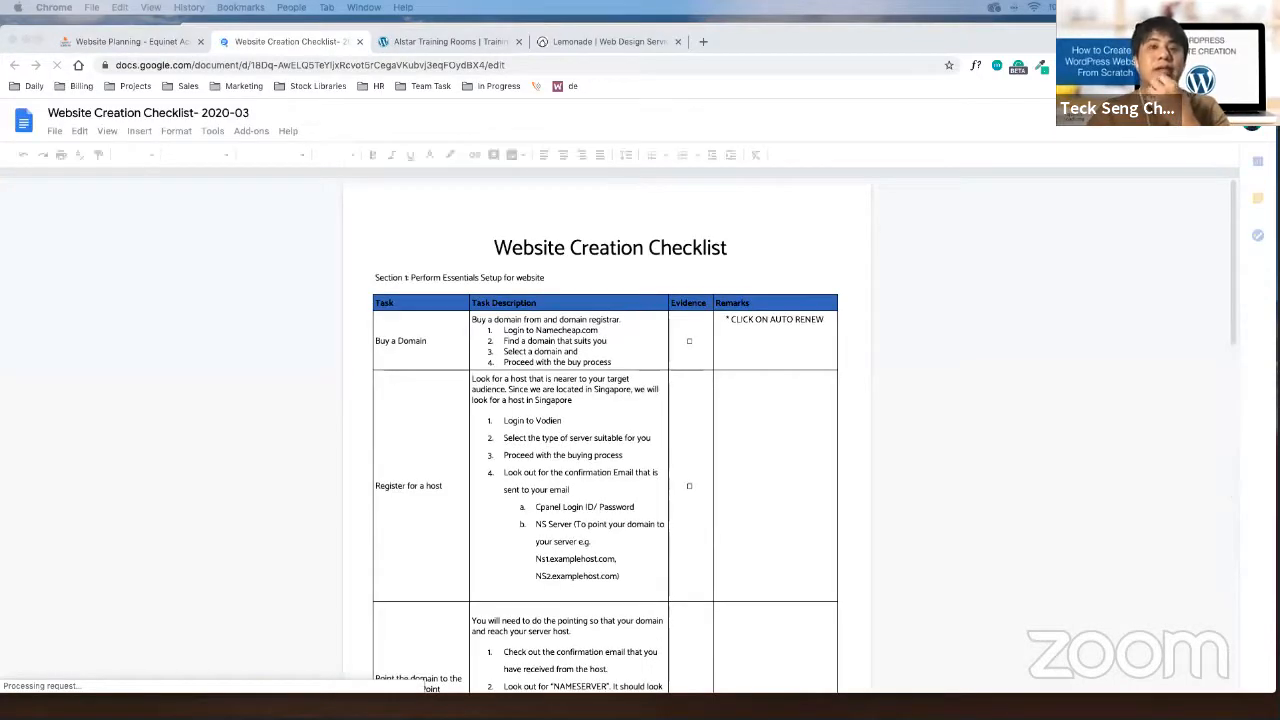
Read down the checklist table from Register for a host to the Update your plugin row and Section 2
{"action": "scroll", "coordinate": [914, 514], "scroll_direction": "down", "scroll_amount": 1}
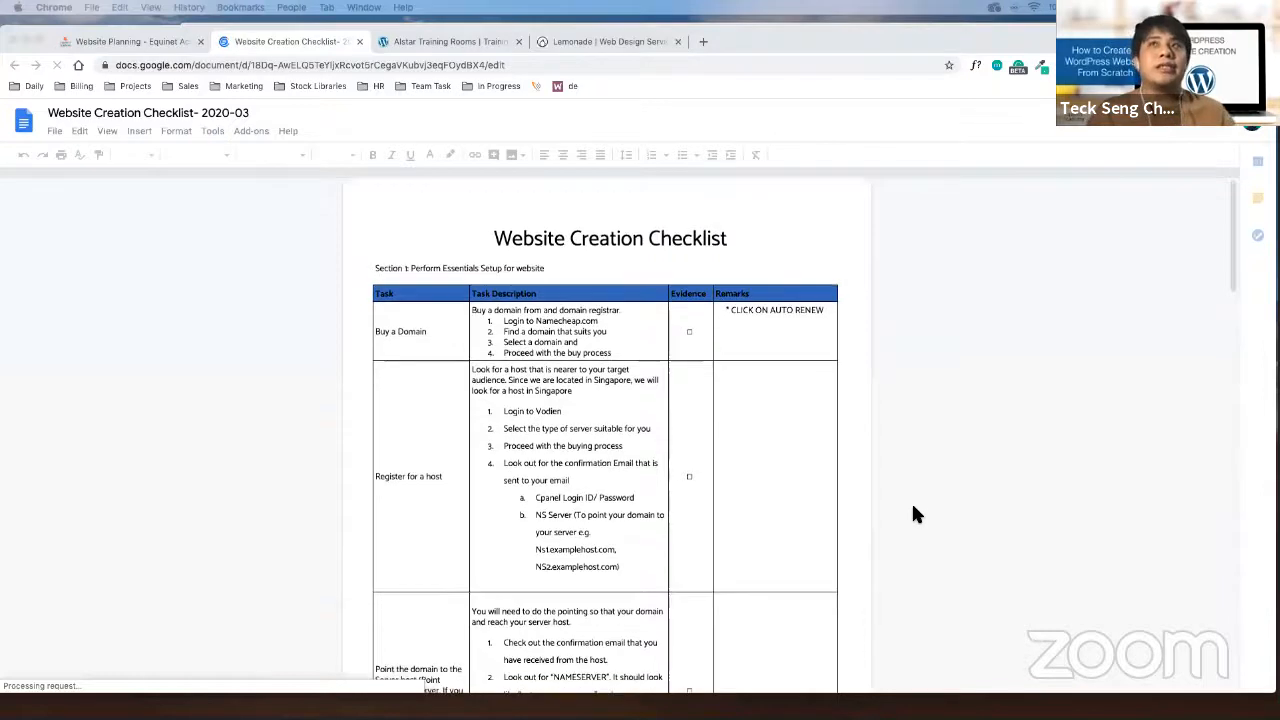
{"action": "left_click", "coordinate": [823, 475]}
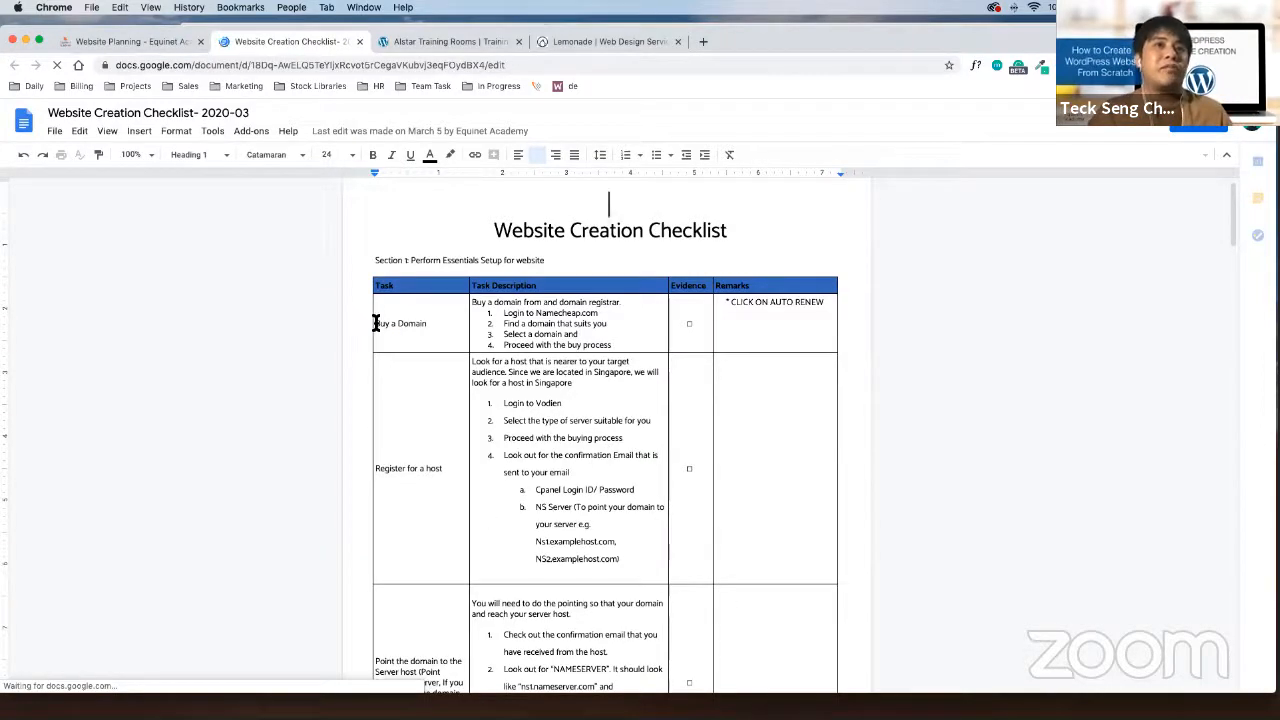
{"action": "left_click_drag", "start_coordinate": [393, 472], "coordinate": [435, 476]}
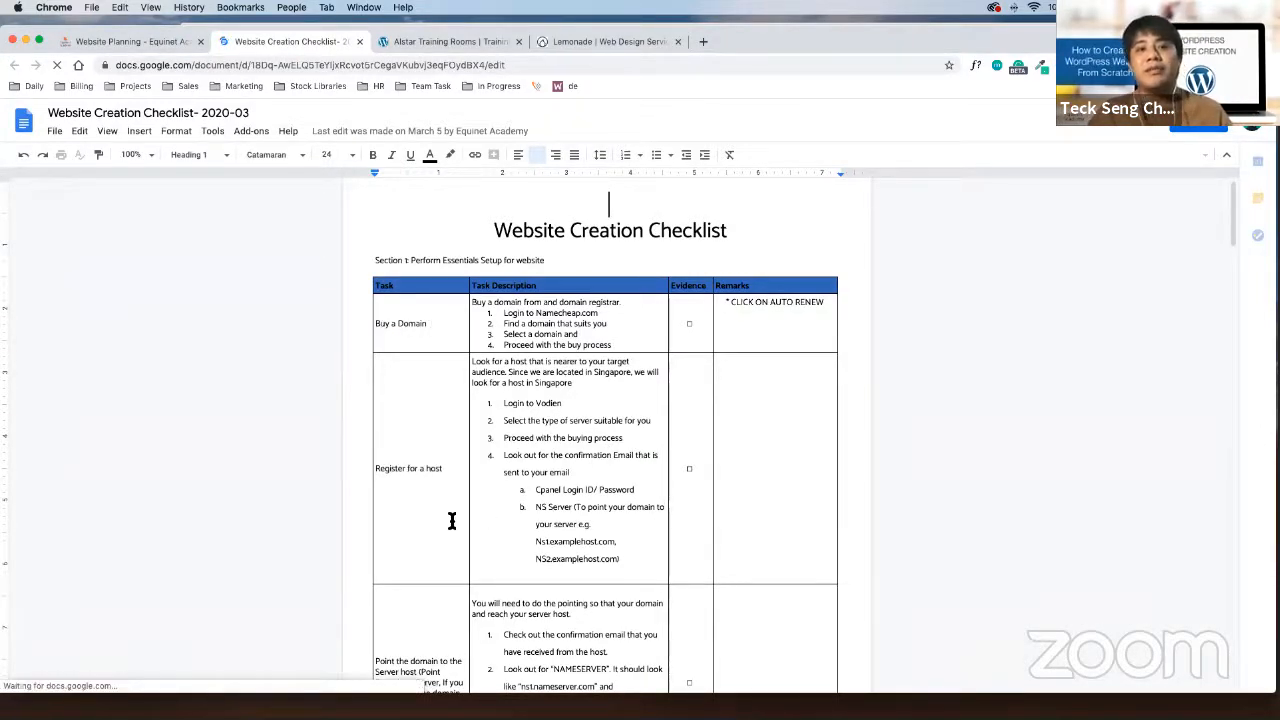
{"action": "scroll", "coordinate": [560, 565], "scroll_direction": "down", "scroll_amount": 2}
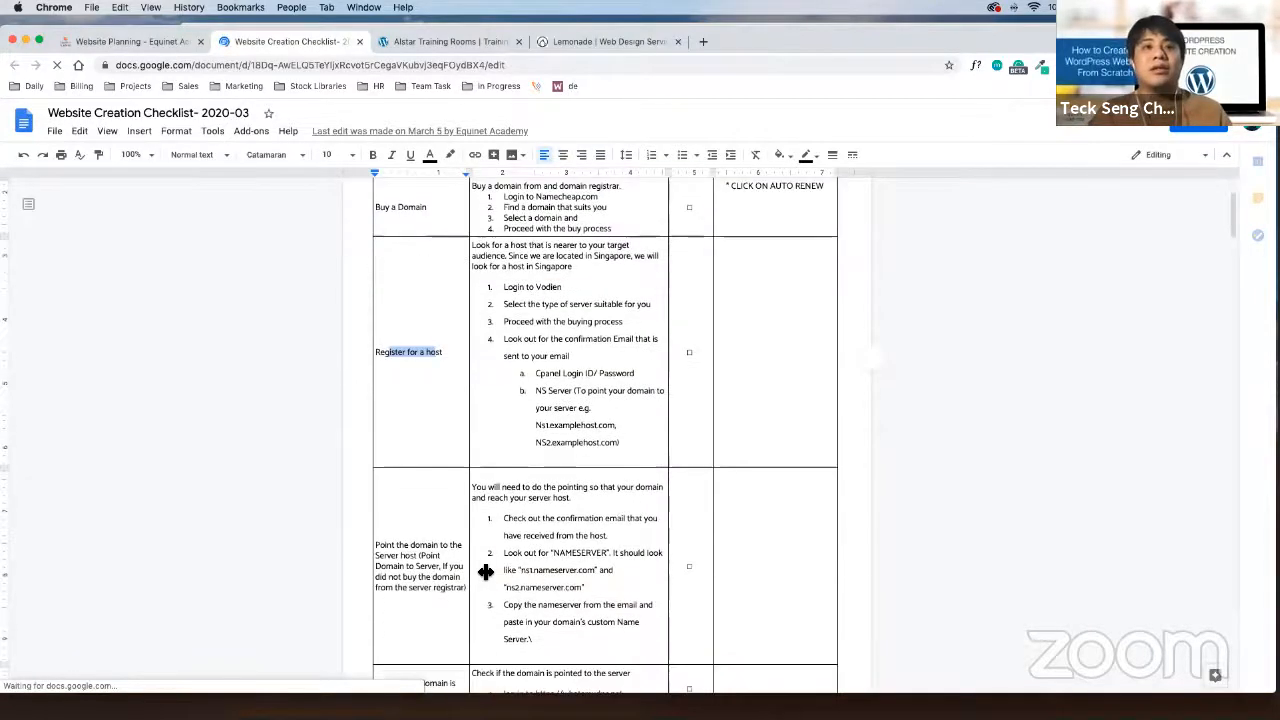
{"action": "scroll", "coordinate": [470, 565], "scroll_direction": "down", "scroll_amount": 1}
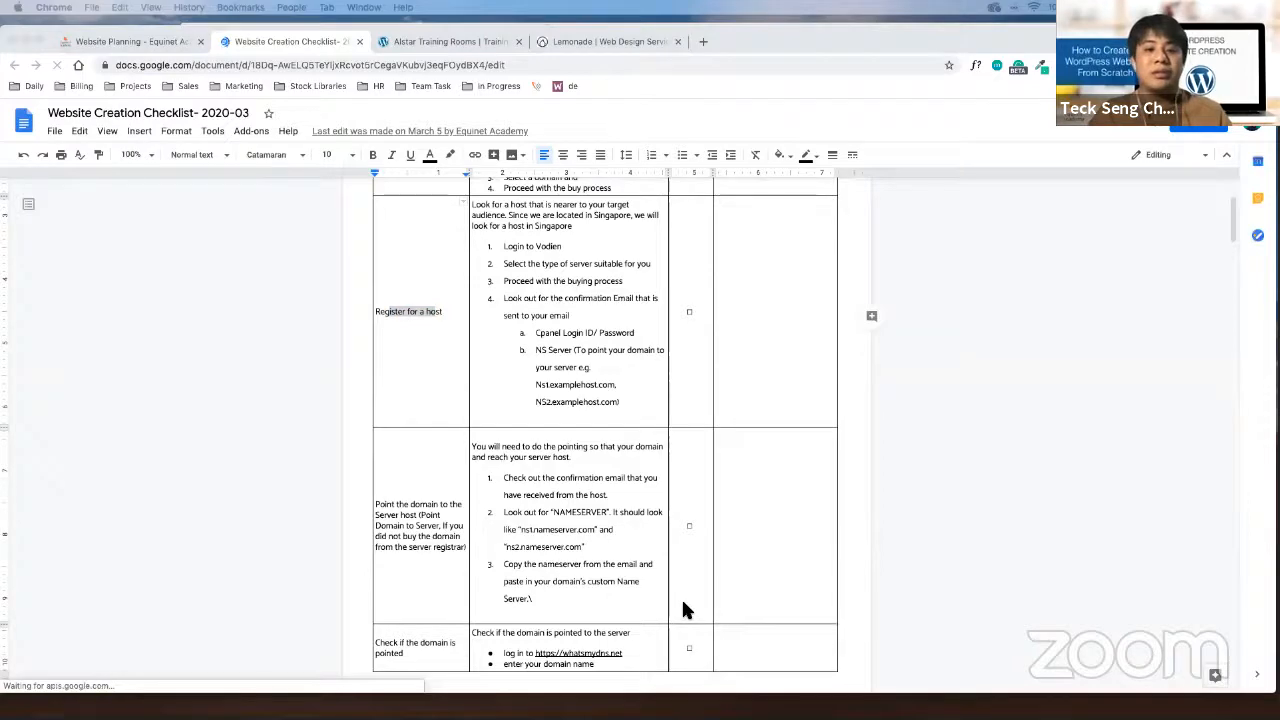
{"action": "scroll", "coordinate": [681, 598], "scroll_direction": "down", "scroll_amount": 3}
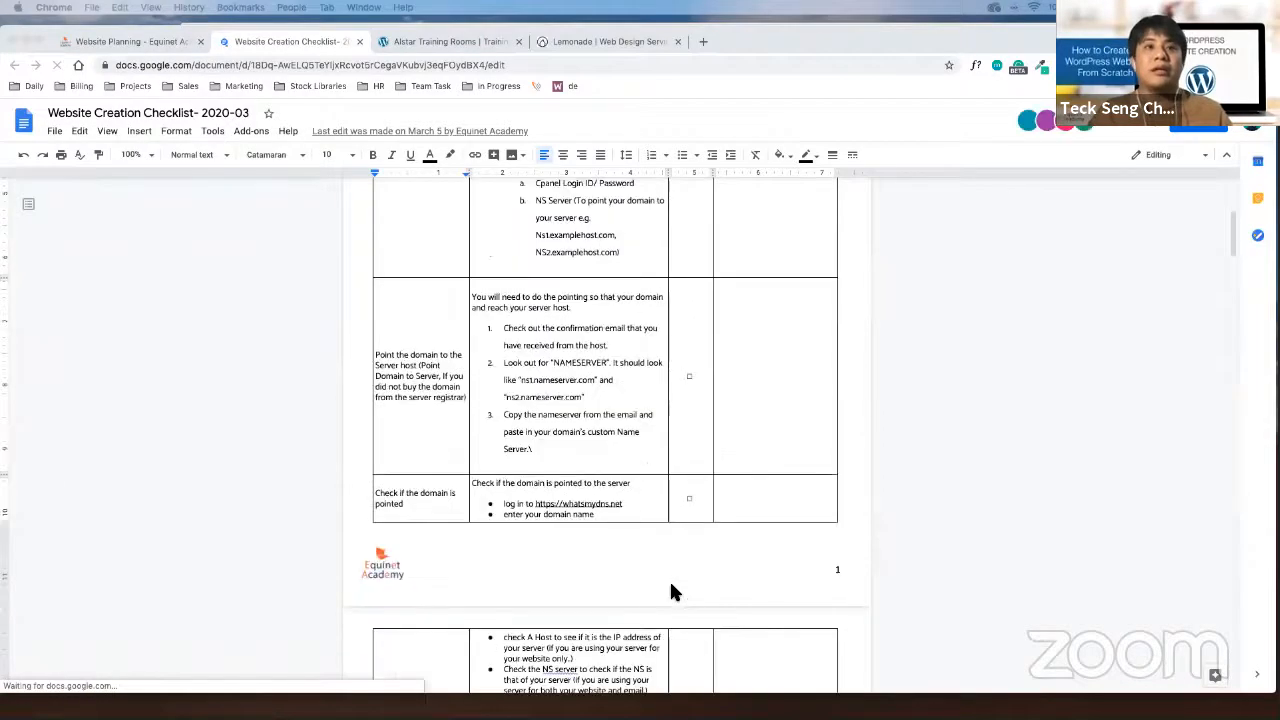
{"action": "scroll", "coordinate": [672, 591], "scroll_direction": "down", "scroll_amount": 4}
{"action": "scroll", "coordinate": [587, 549], "scroll_direction": "down", "scroll_amount": 5}
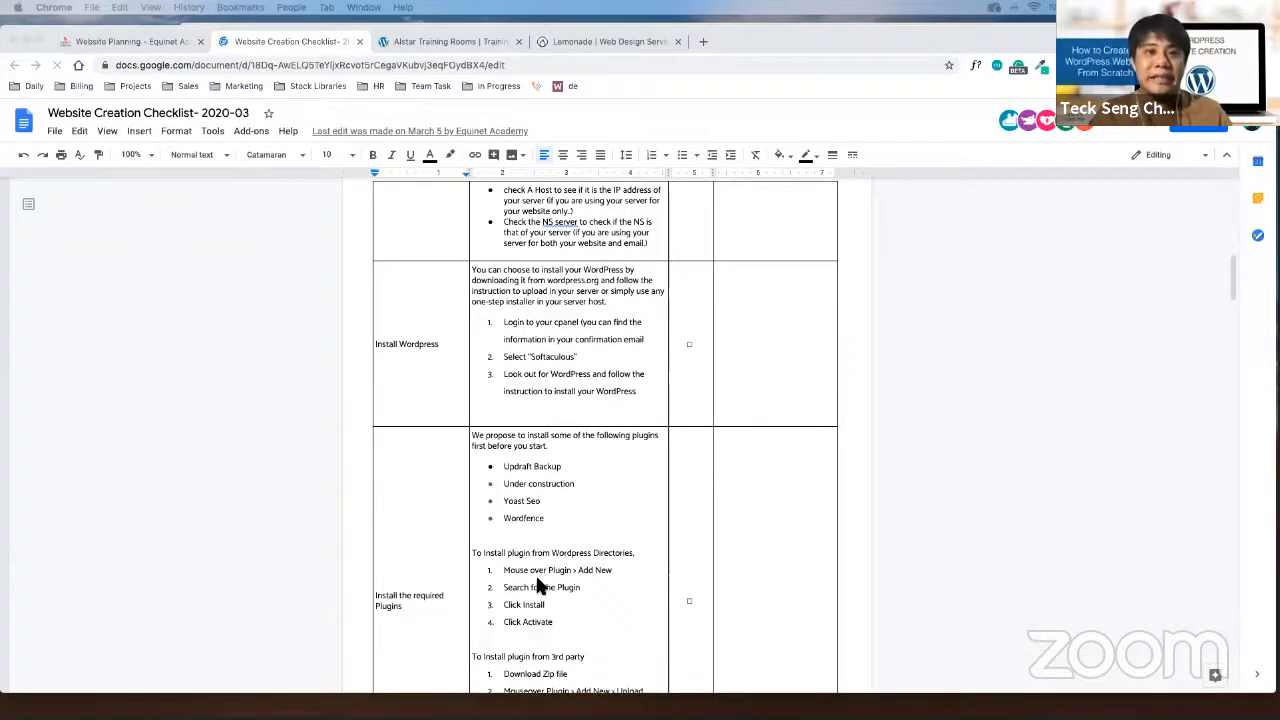
{"action": "scroll", "coordinate": [537, 578], "scroll_direction": "down", "scroll_amount": 6}
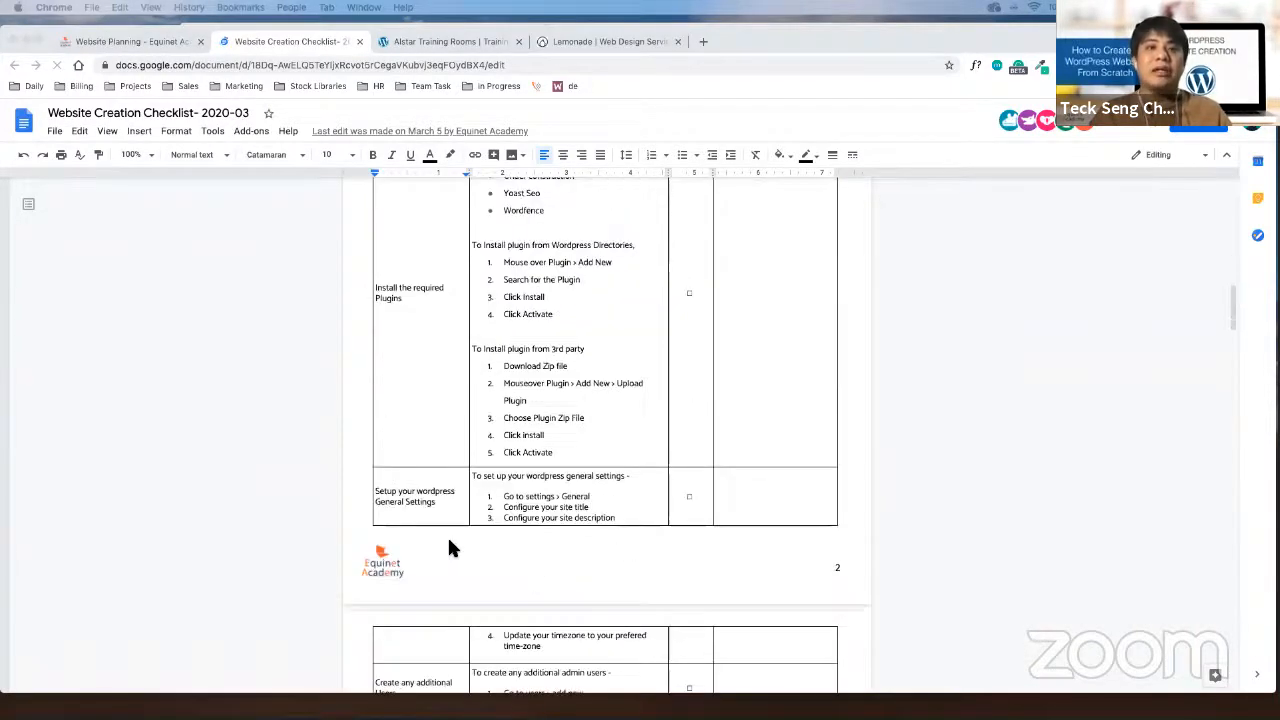
{"action": "scroll", "coordinate": [430, 515], "scroll_direction": "down", "scroll_amount": 1}
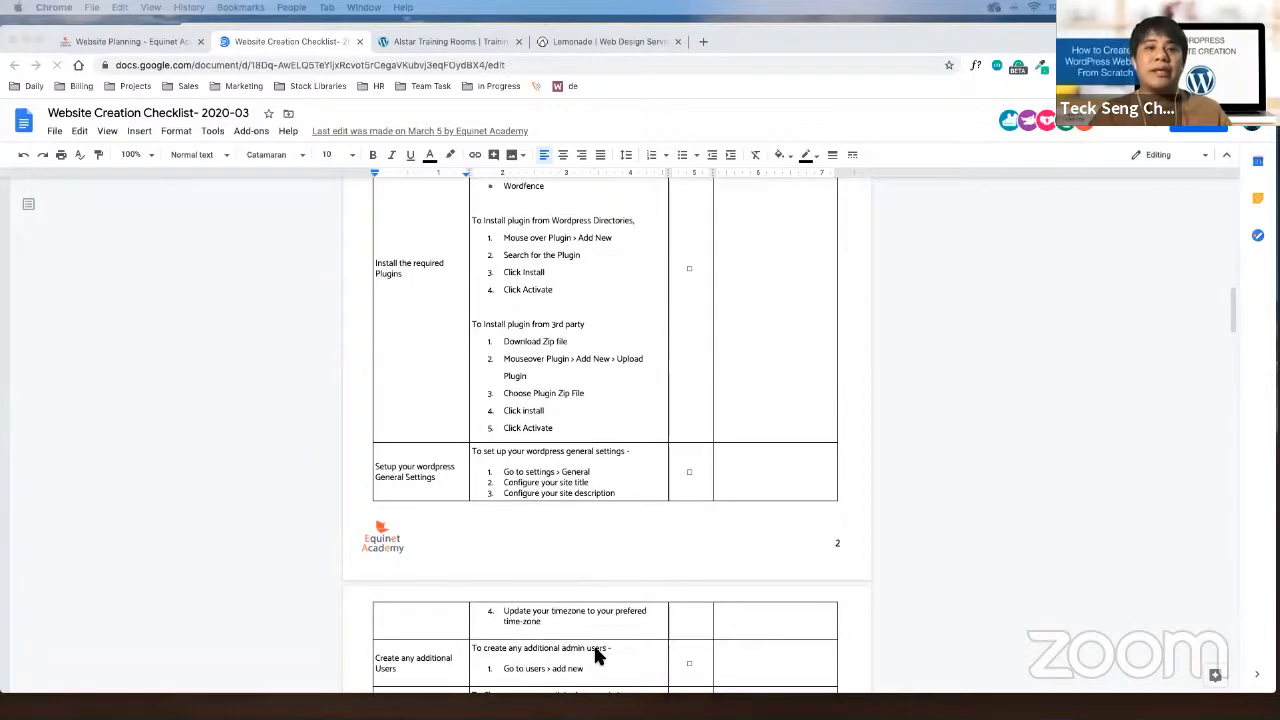
{"action": "scroll", "coordinate": [600, 648], "scroll_direction": "down", "scroll_amount": 3}
{"action": "scroll", "coordinate": [598, 657], "scroll_direction": "down", "scroll_amount": 4}
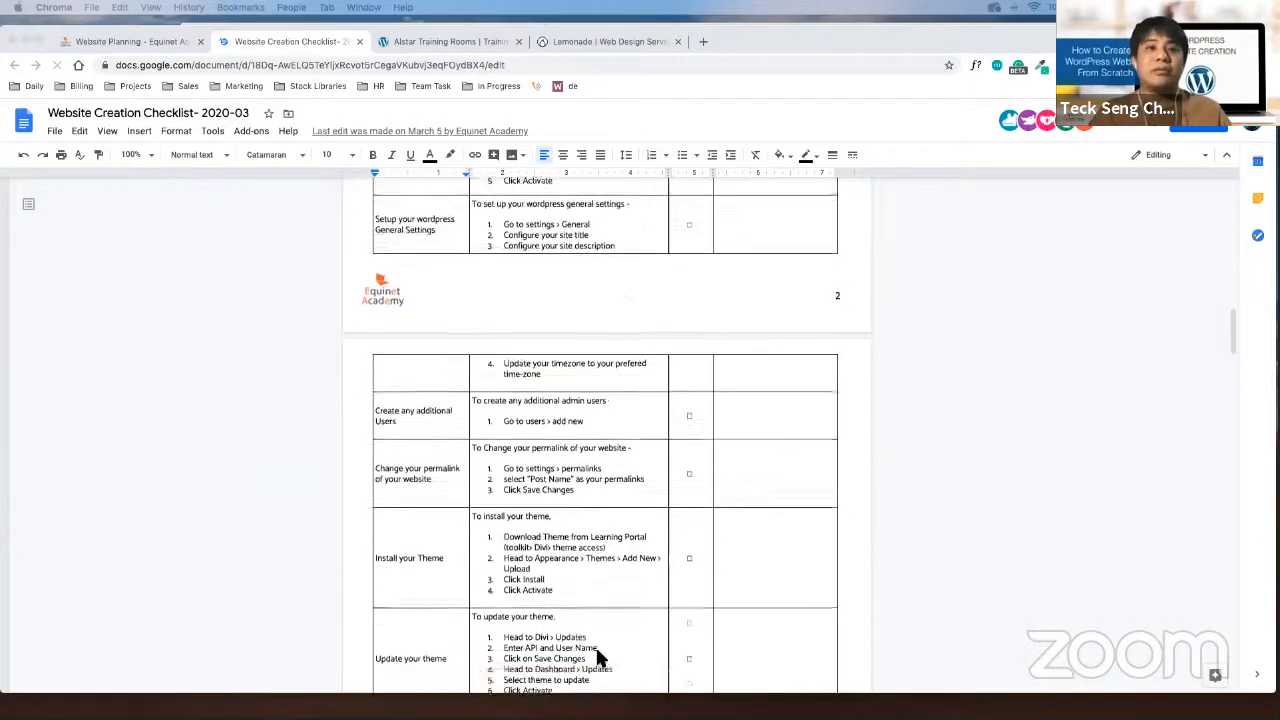
{"action": "scroll", "coordinate": [362, 650], "scroll_direction": "down", "scroll_amount": 3}
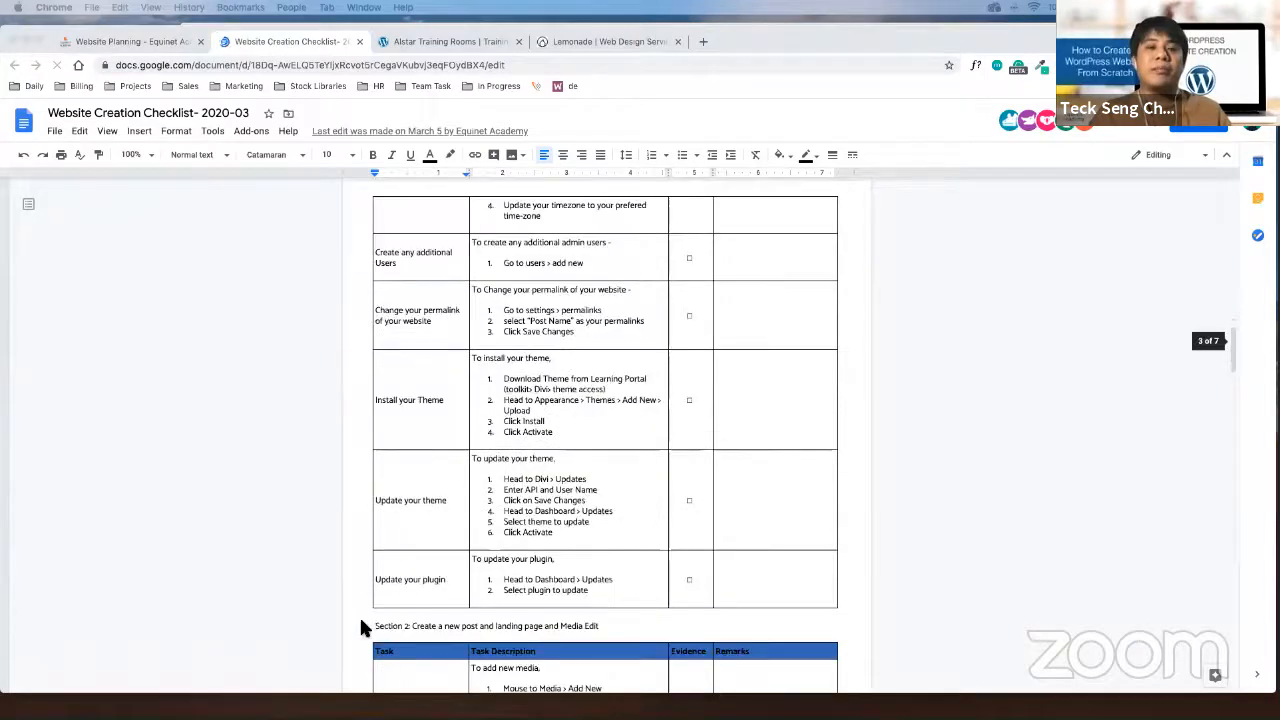
{"action": "scroll", "coordinate": [565, 670], "scroll_direction": "down", "scroll_amount": 2}
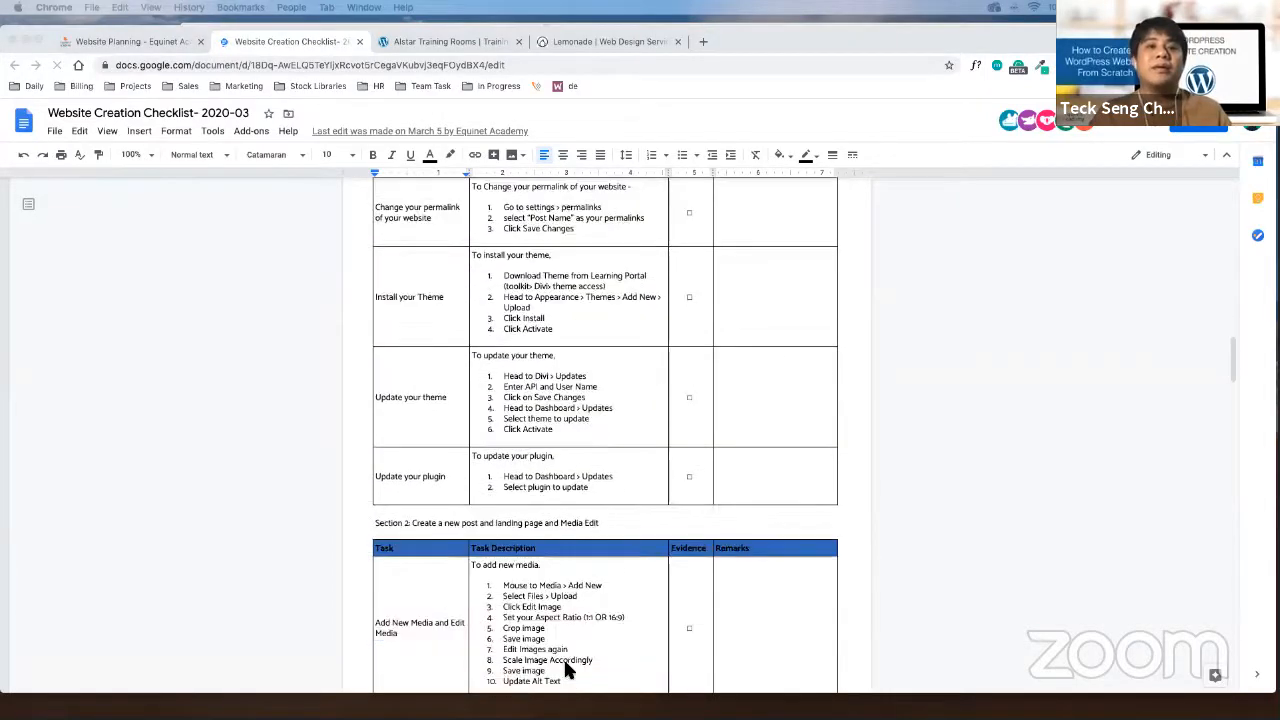
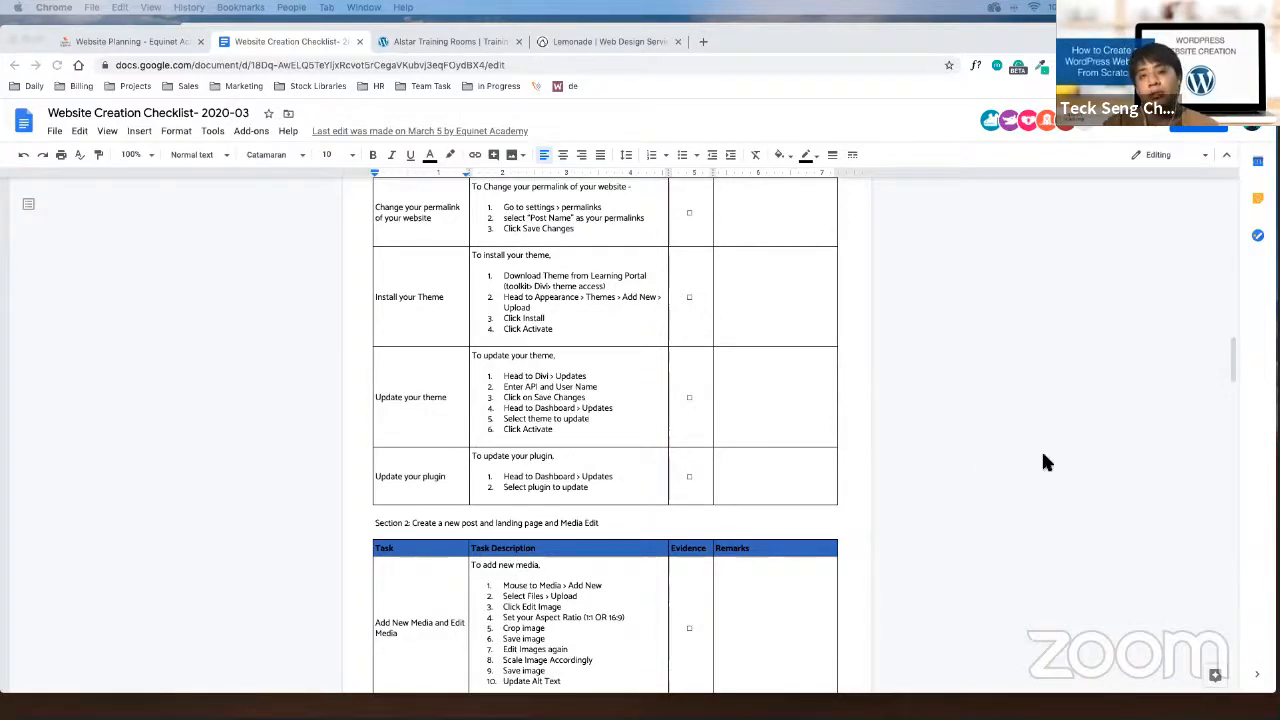
Open a new blank Chrome tab beside the Website Creation Checklist
{"action": "left_click", "coordinate": [703, 41]}
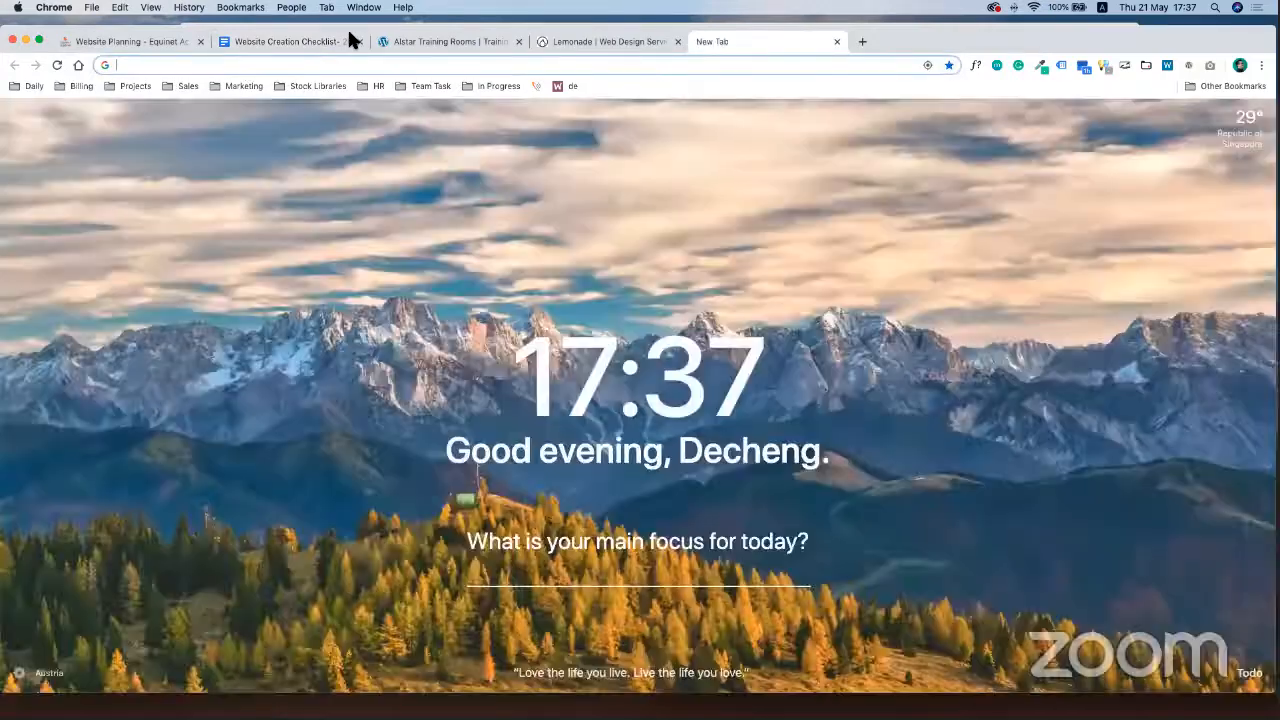
Go to siteground.com in the new tab to reach the SiteGround home page
{"action": "type", "text": "site"}
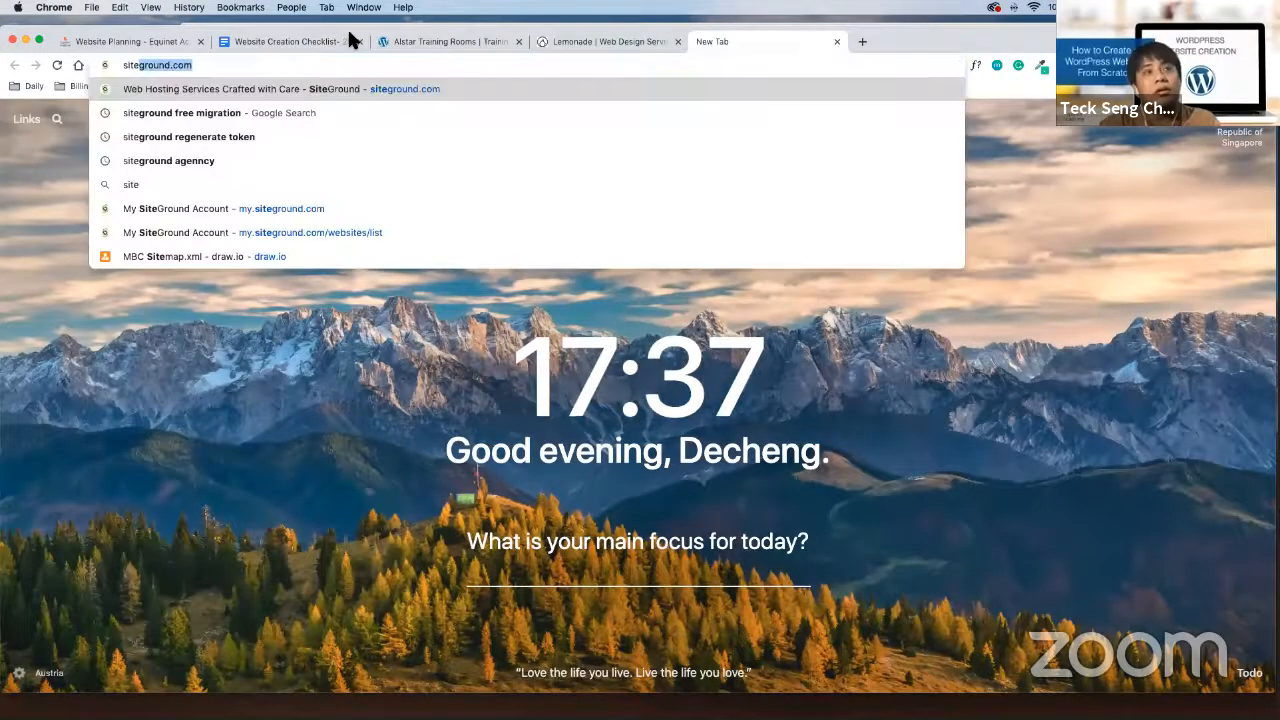
{"action": "type", "text": "ground"}
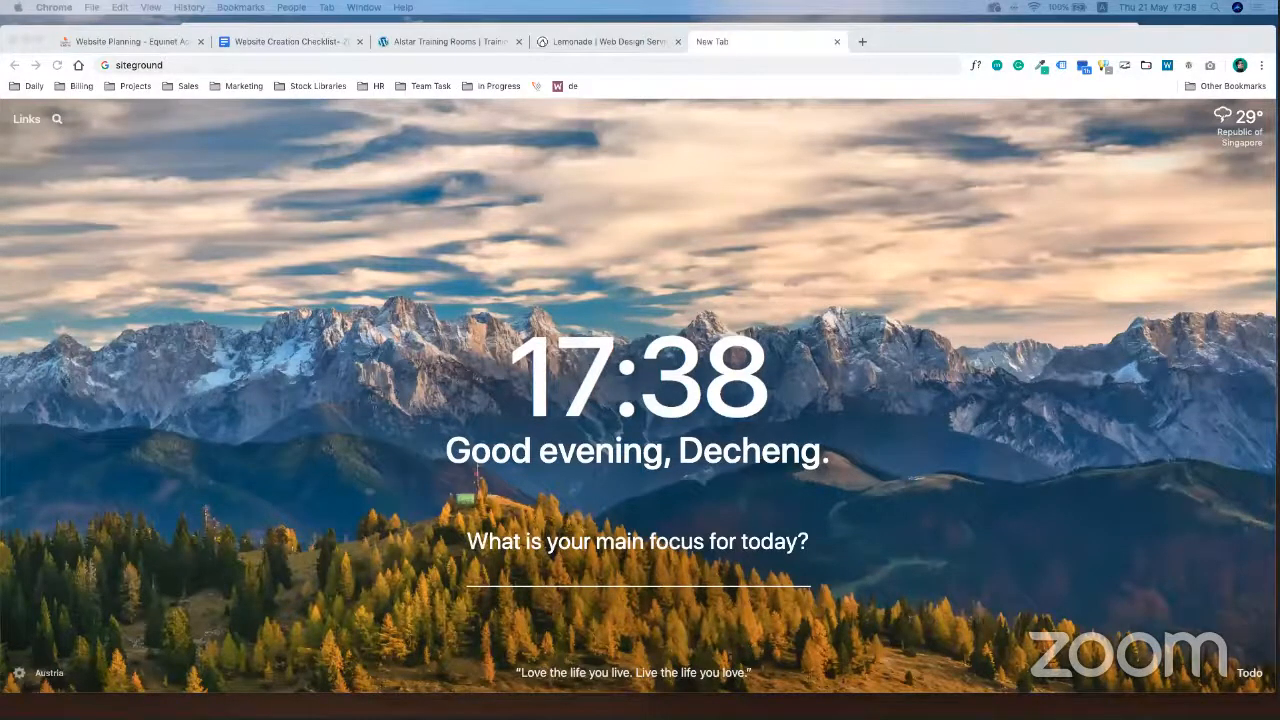
{"action": "left_click", "coordinate": [207, 66]}
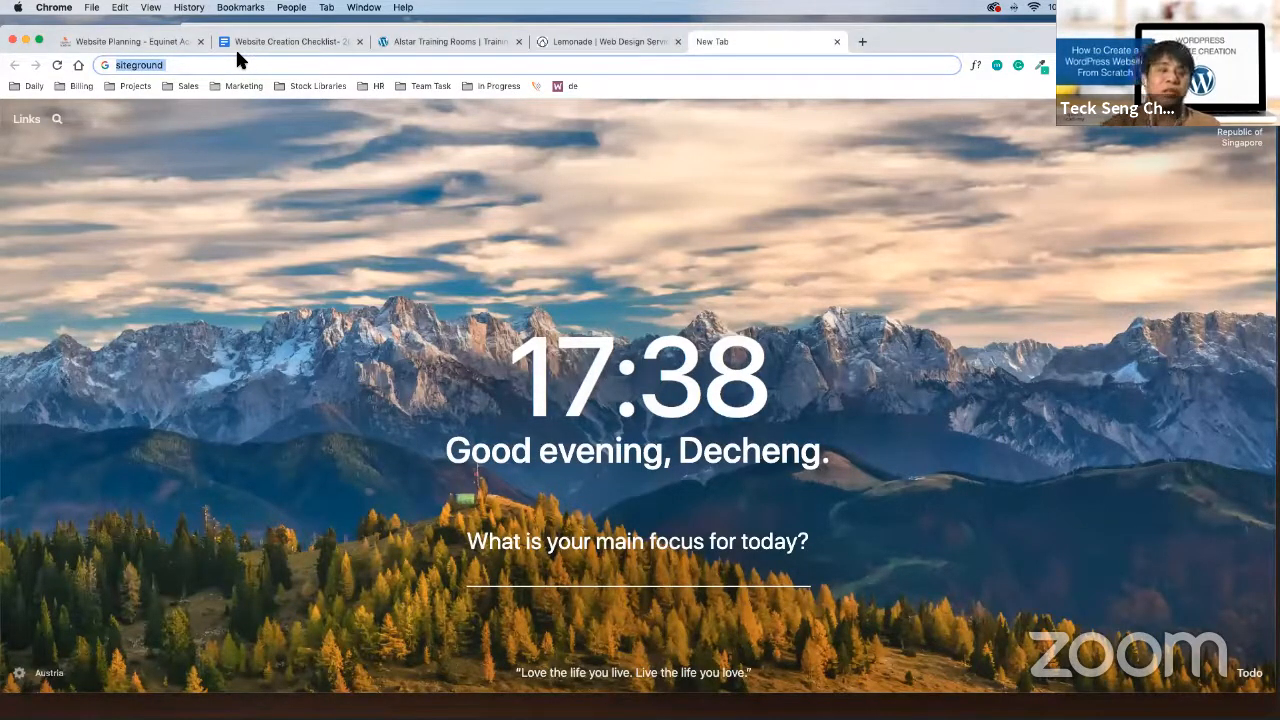
{"action": "type", "text": "siteground."}
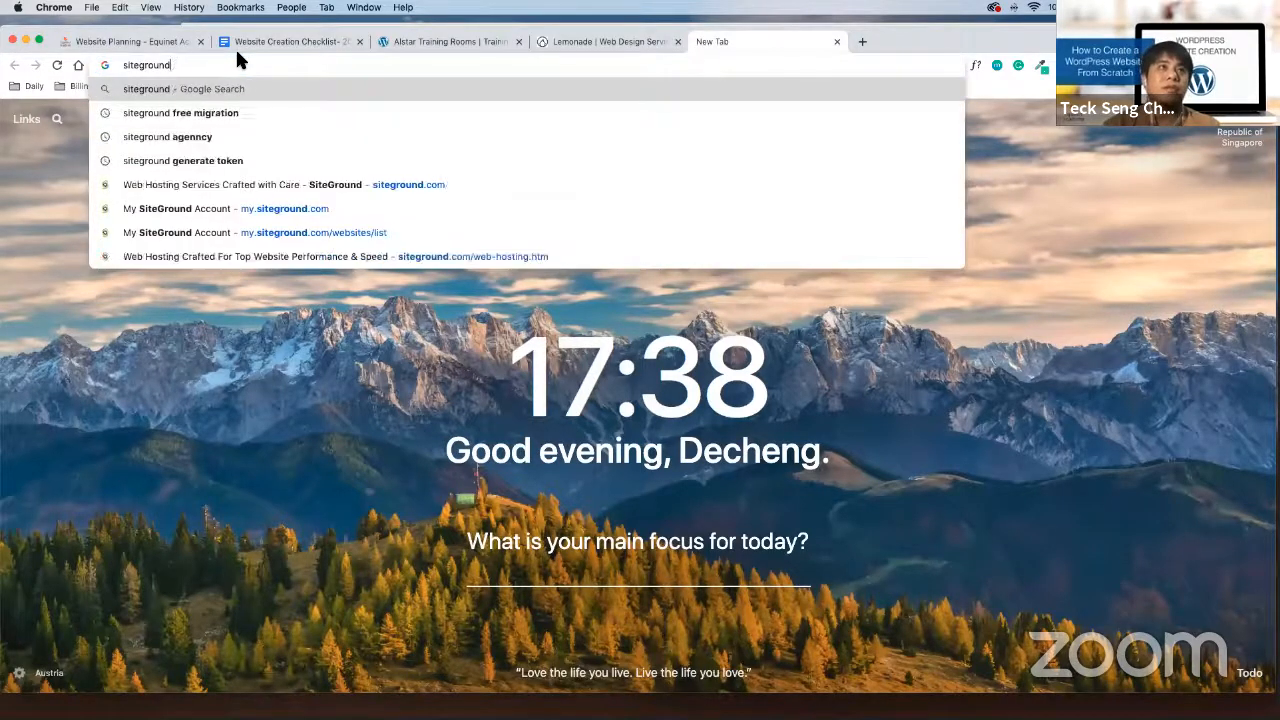
{"action": "key", "text": "Return"}
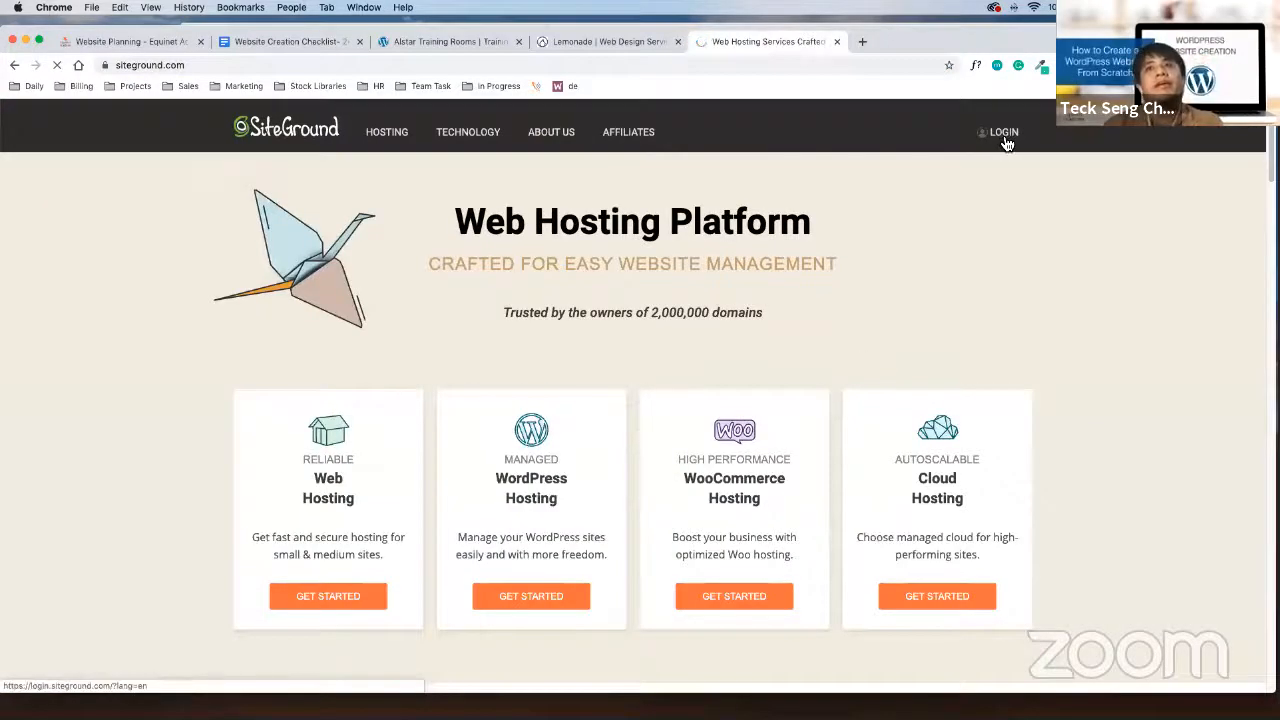
Log in to the SiteGround account dashboard using the saved password
{"action": "left_click", "coordinate": [1003, 134]}
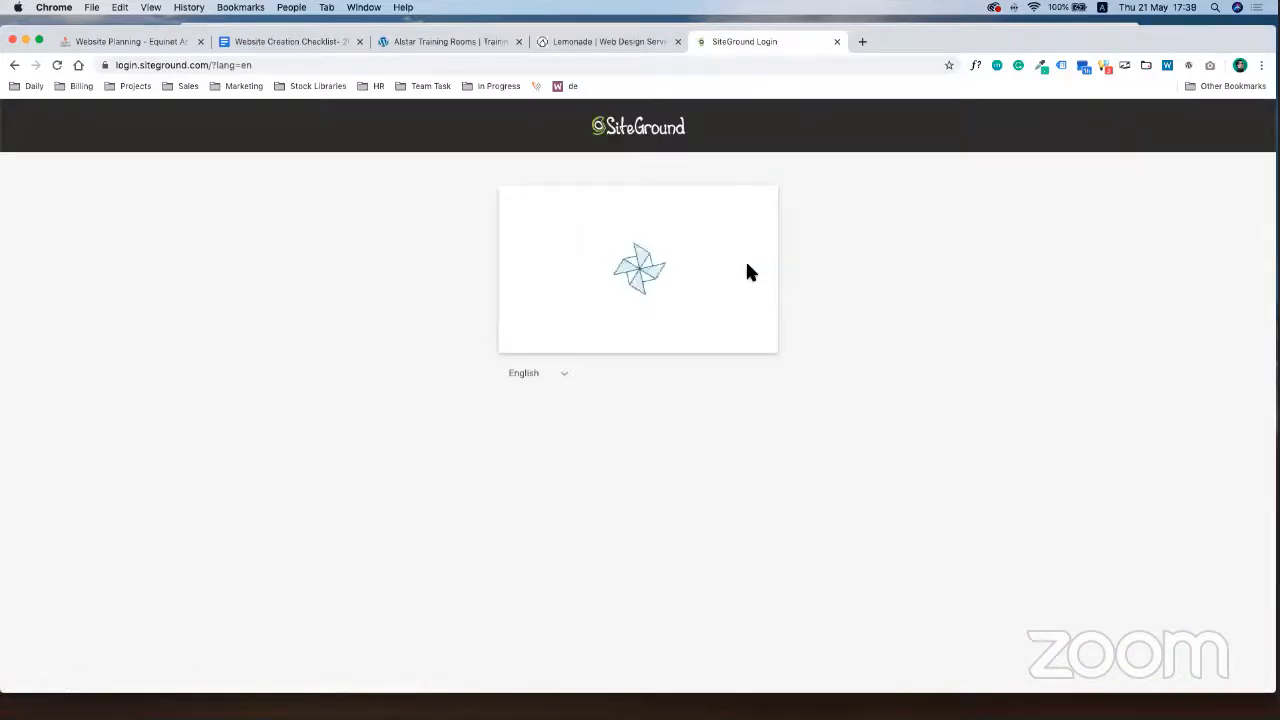
{"action": "left_click", "coordinate": [688, 340]}
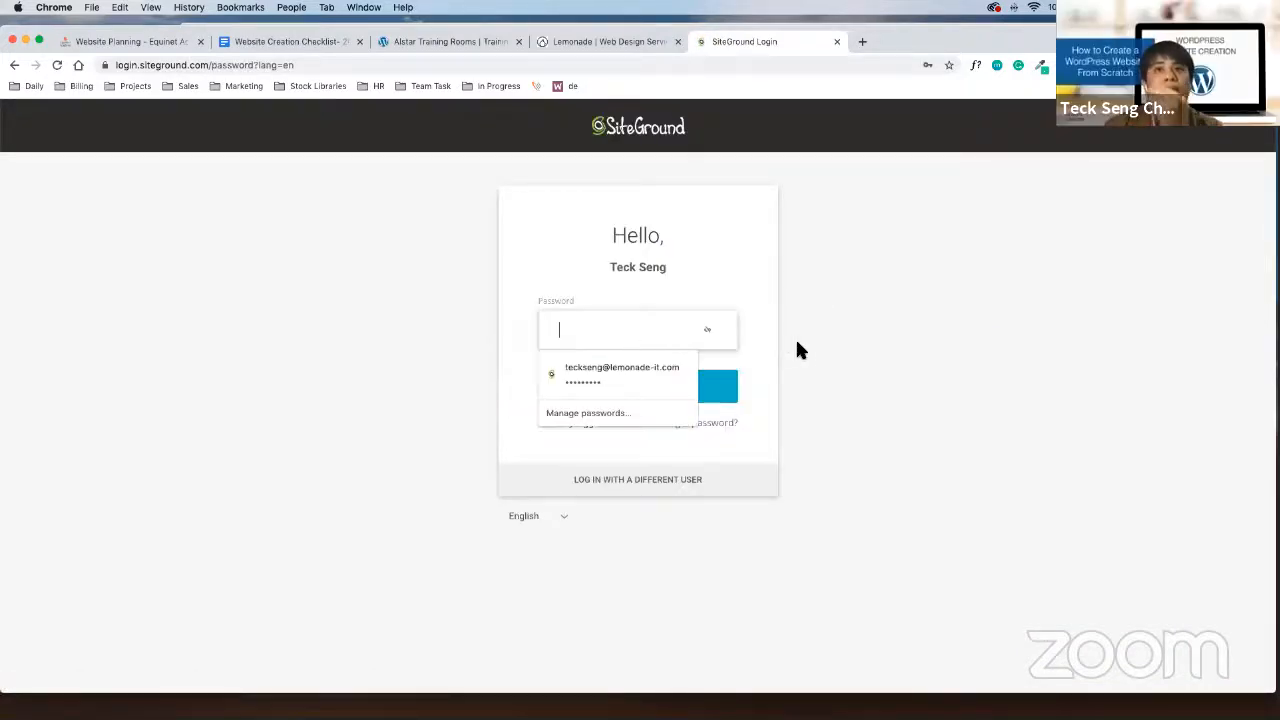
{"action": "left_click", "coordinate": [591, 380]}
{"action": "left_click", "coordinate": [687, 380]}
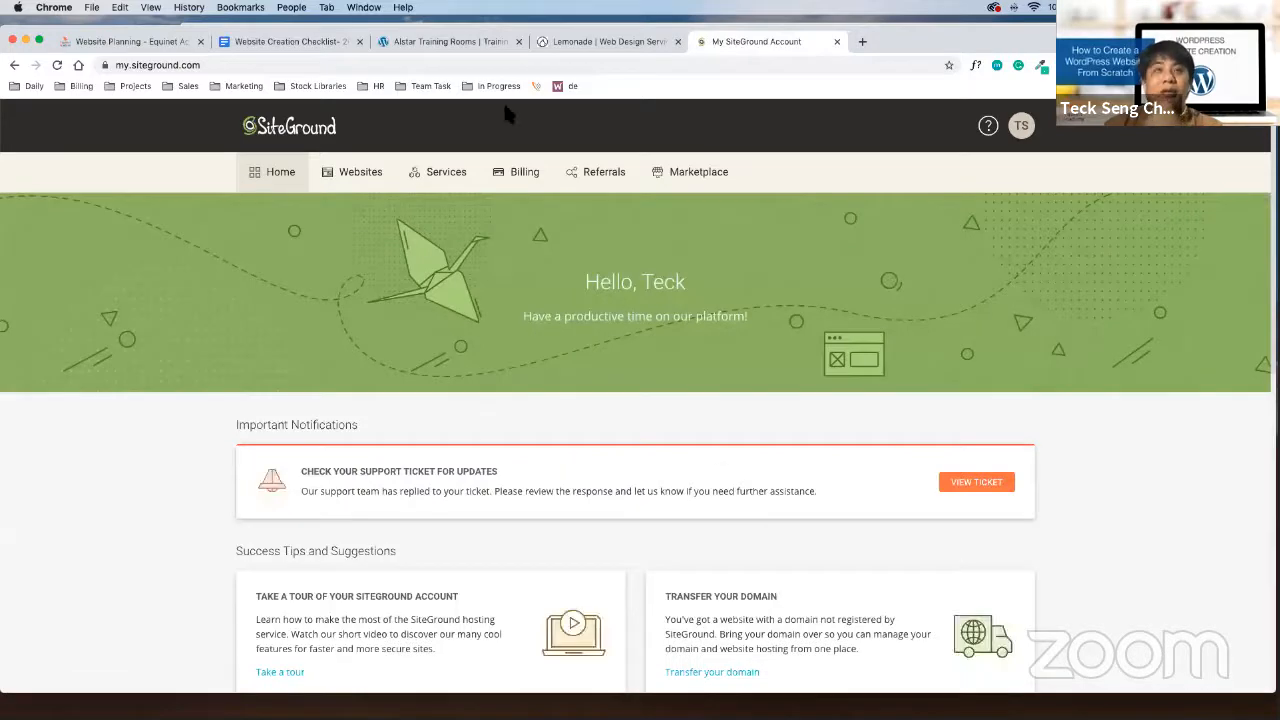
Switch through the Alstar Training Rooms and checklist tabs back to the Website Planning lesson
{"action": "left_click", "coordinate": [449, 40]}
{"action": "left_click", "coordinate": [290, 37]}
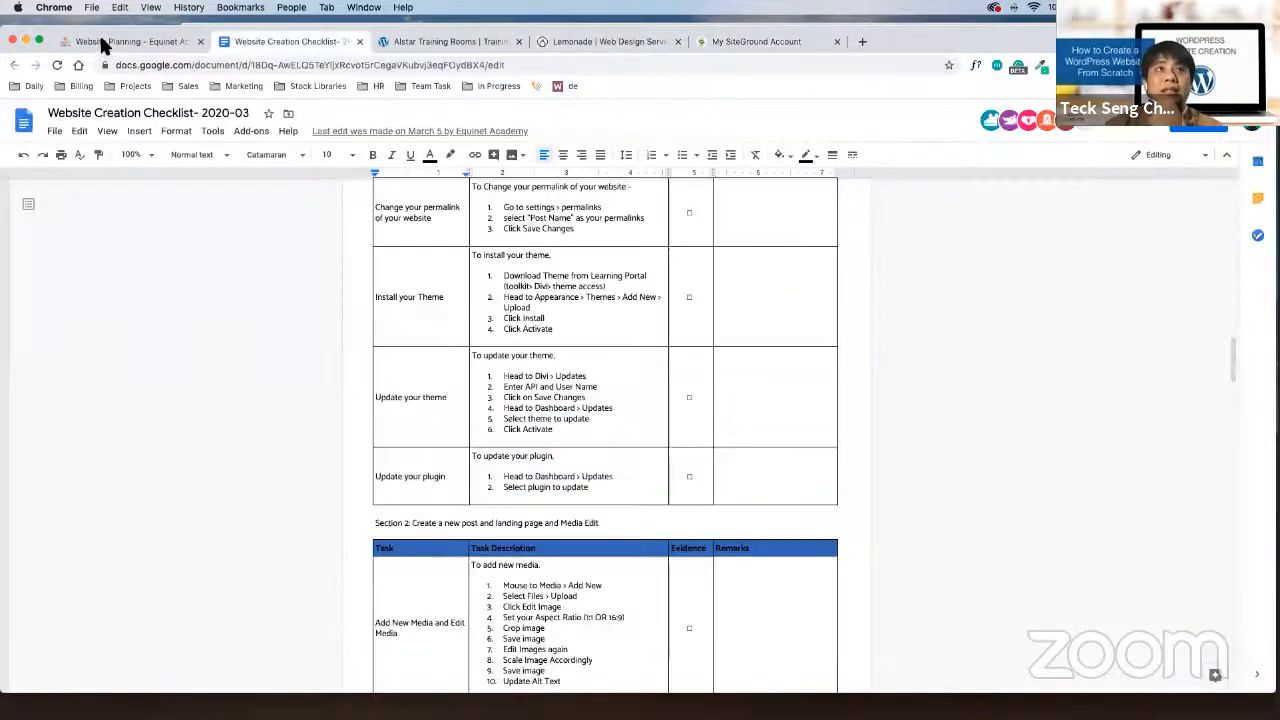
{"action": "left_click", "coordinate": [100, 41]}
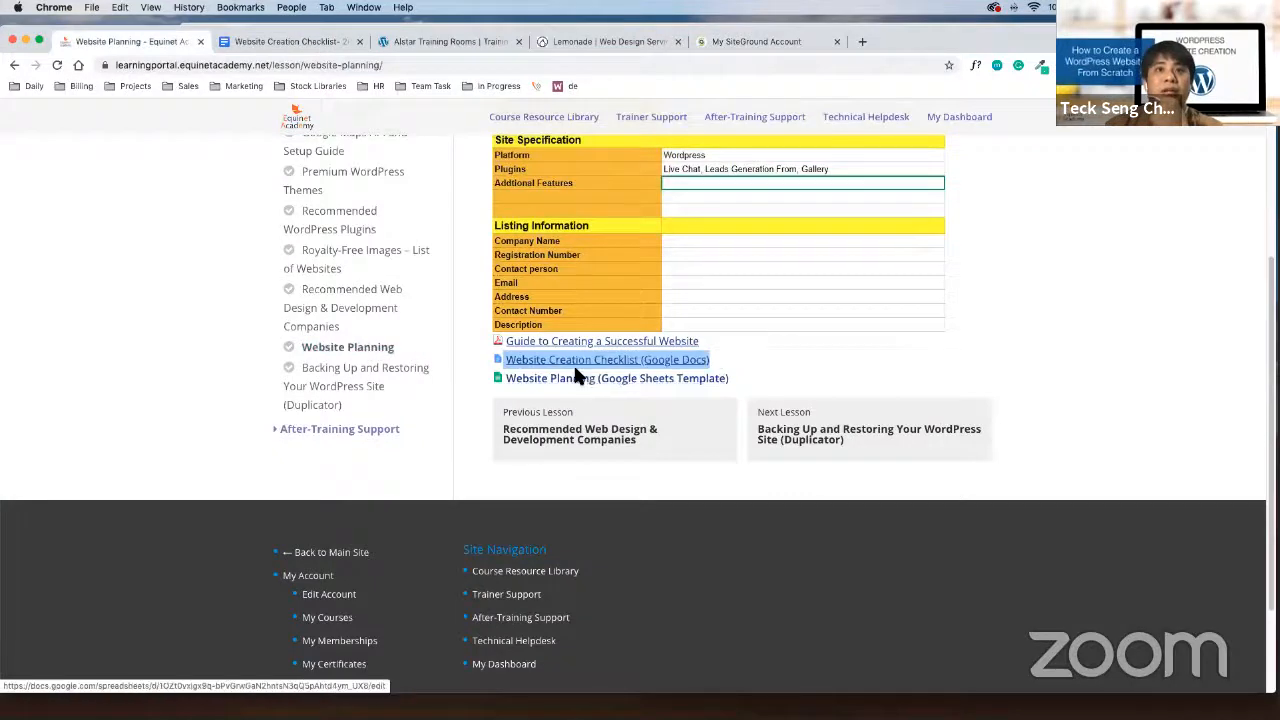